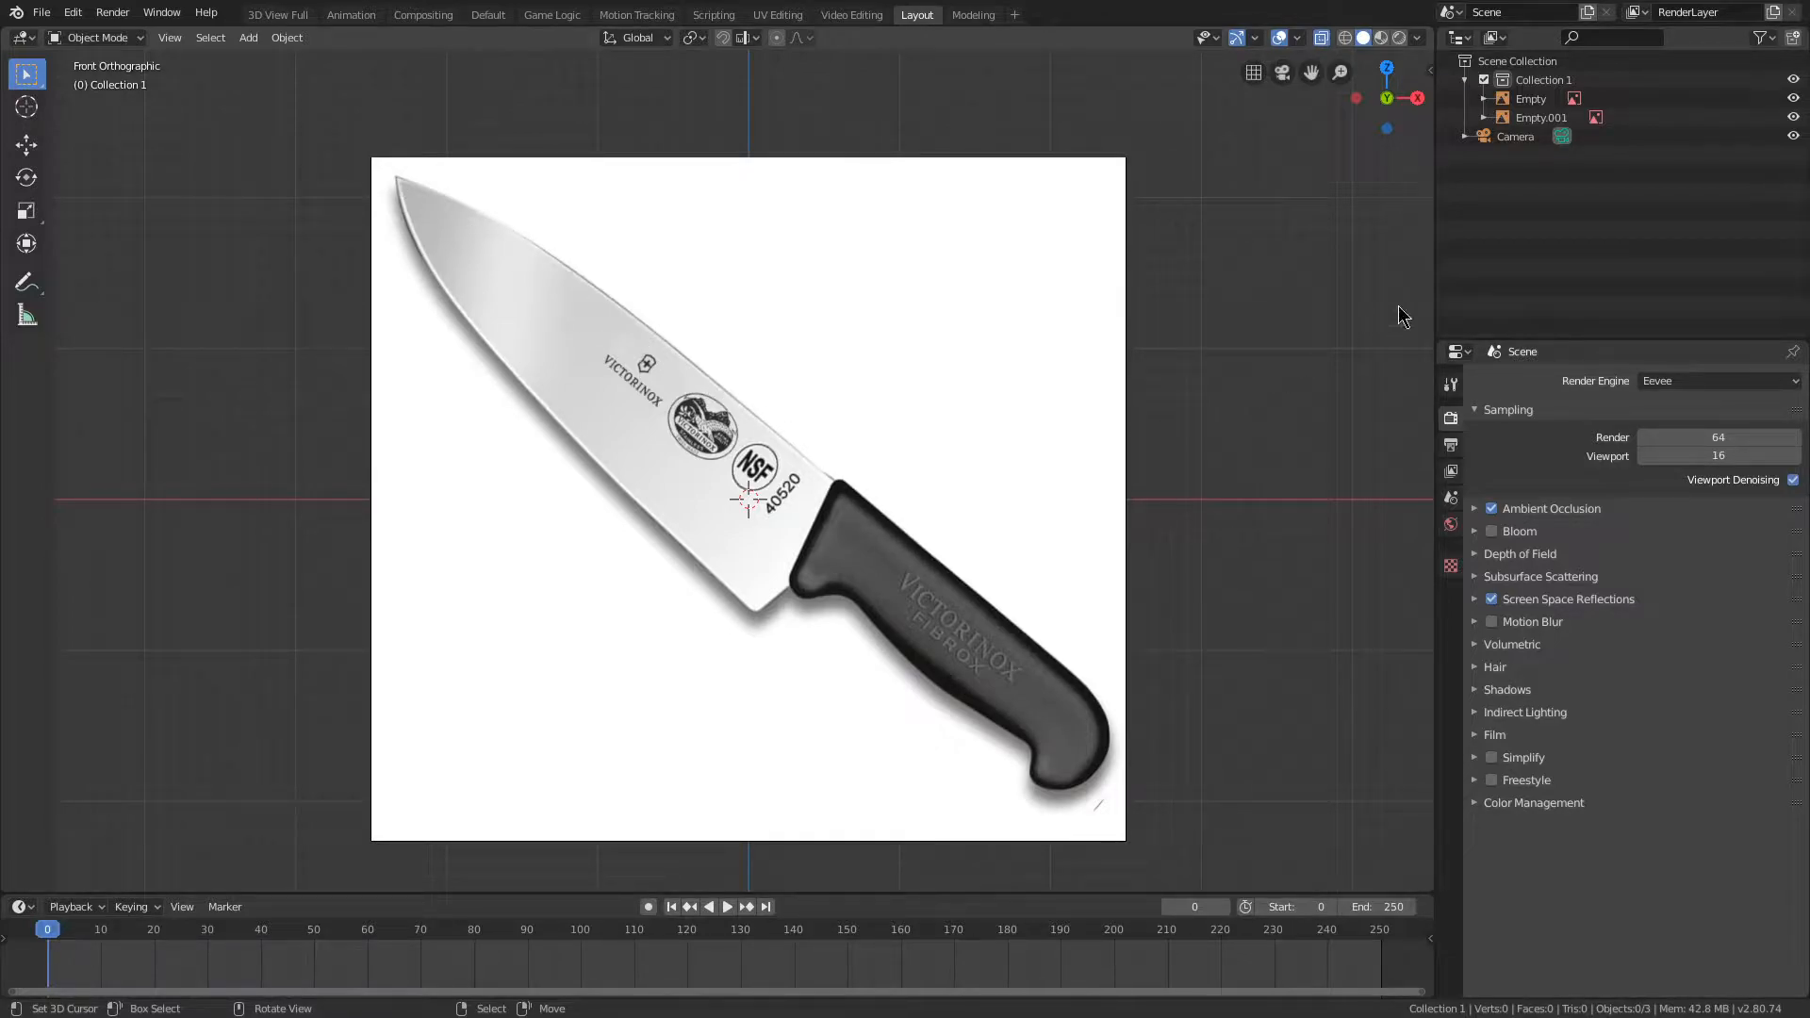
{"action": "left_click", "coordinate": [1701, 382]}
{"action": "left_click", "coordinate": [1659, 381]}
{"action": "scroll", "coordinate": [563, 549], "scroll_direction": "up", "scroll_amount": 2}
{"action": "scroll", "coordinate": [754, 453], "scroll_direction": "down", "scroll_amount": 3}
{"action": "scroll", "coordinate": [1047, 306], "scroll_direction": "up", "scroll_amount": 1}
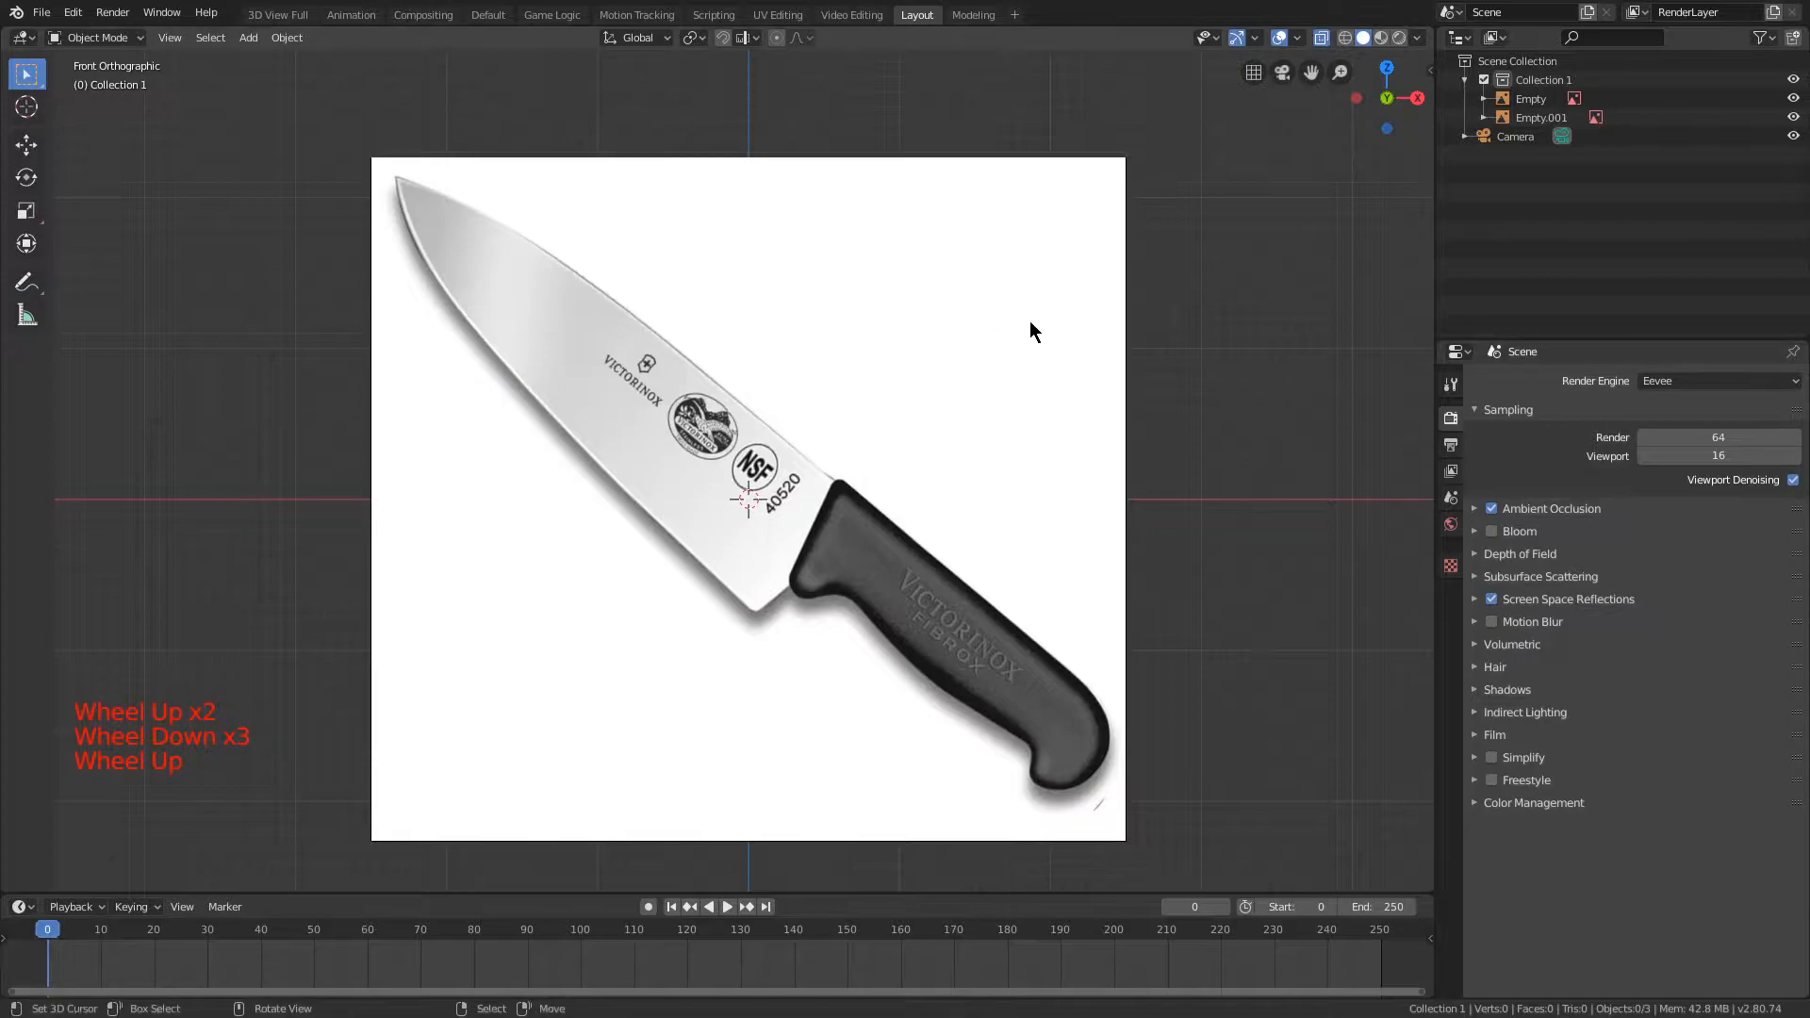
{"action": "scroll", "coordinate": [946, 398], "scroll_direction": "up", "scroll_amount": 2}
{"action": "scroll", "coordinate": [867, 471], "scroll_direction": "down", "scroll_amount": 3}
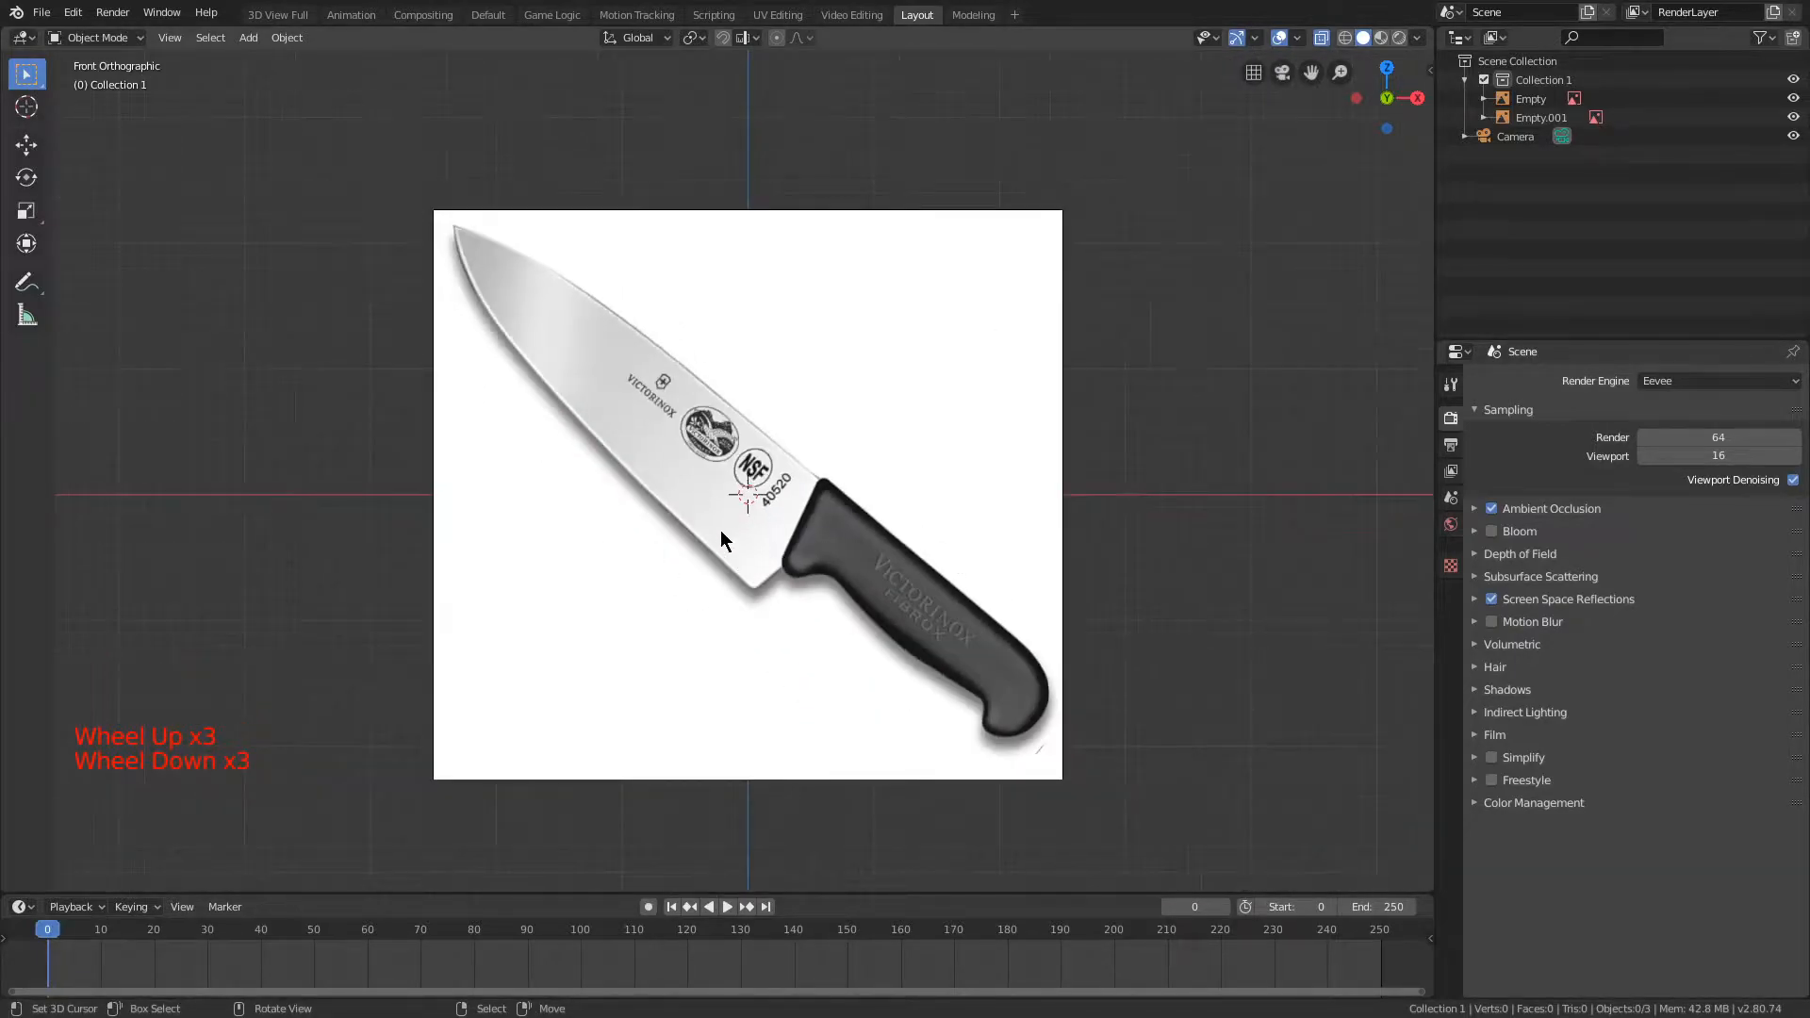
{"action": "scroll", "coordinate": [543, 533], "scroll_direction": "up", "scroll_amount": 1}
{"action": "key", "text": "shift+a"}
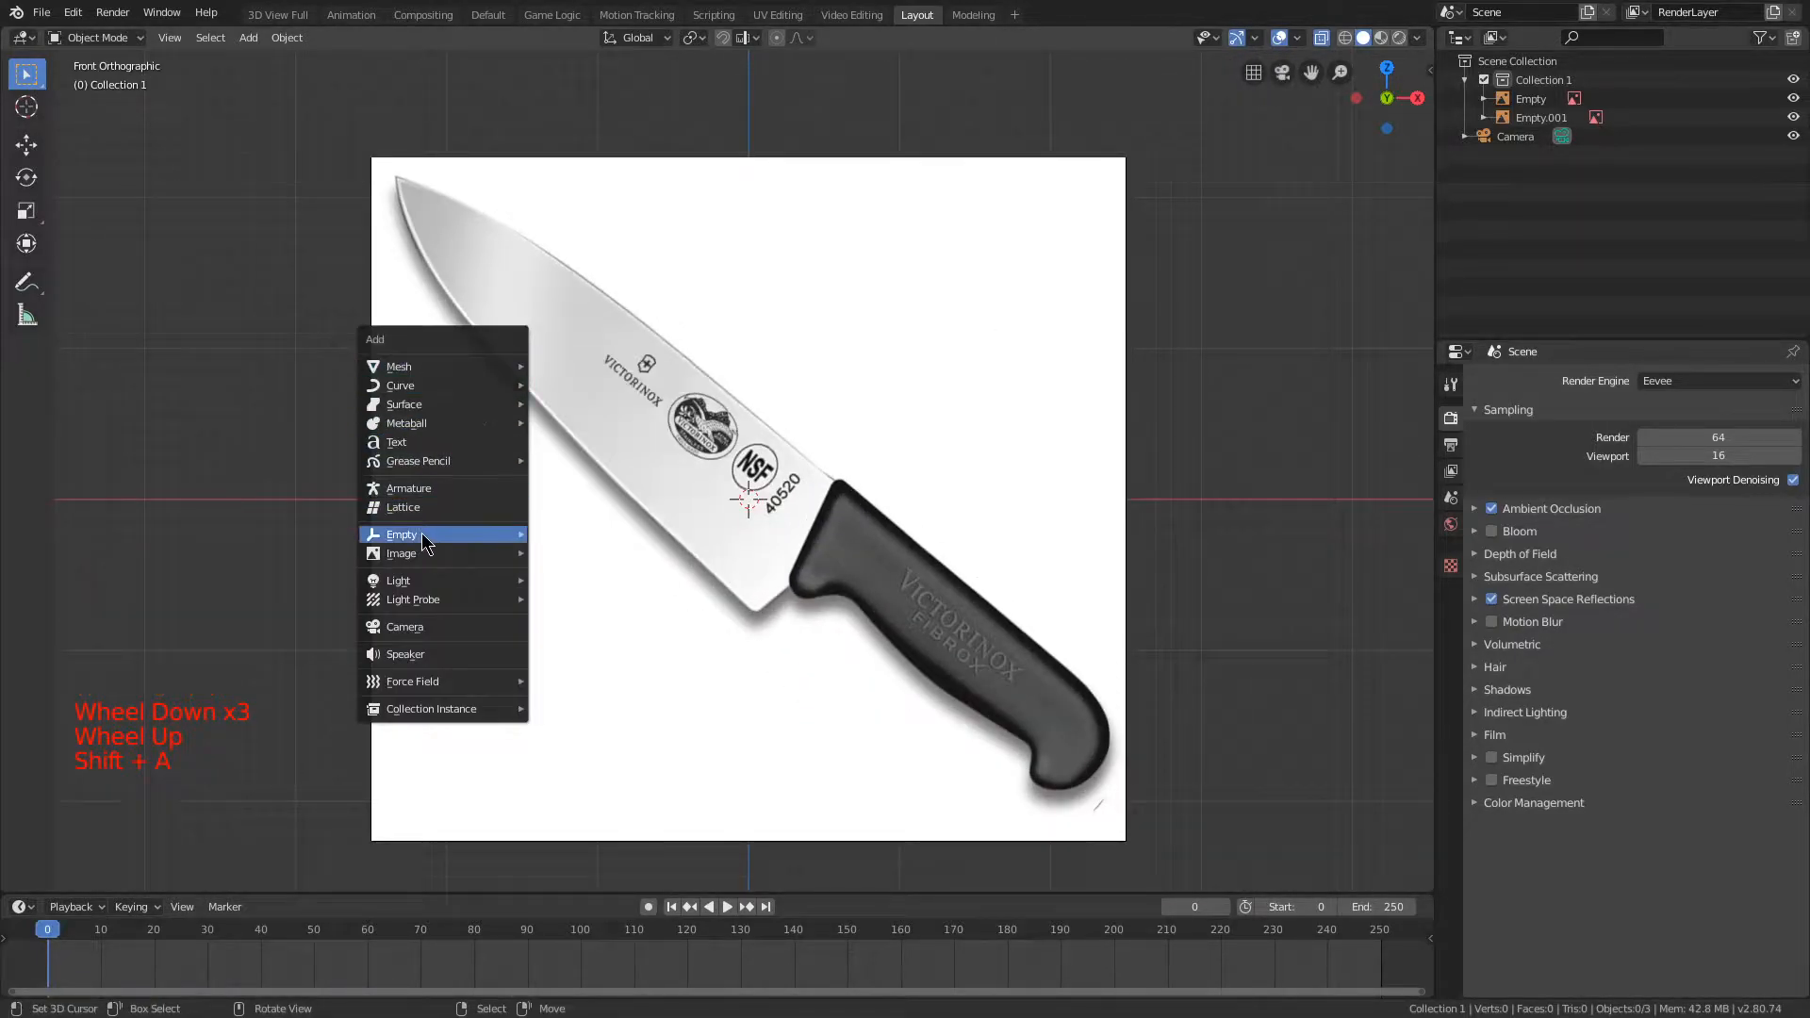
{"action": "mouse_move", "coordinate": [471, 553]}
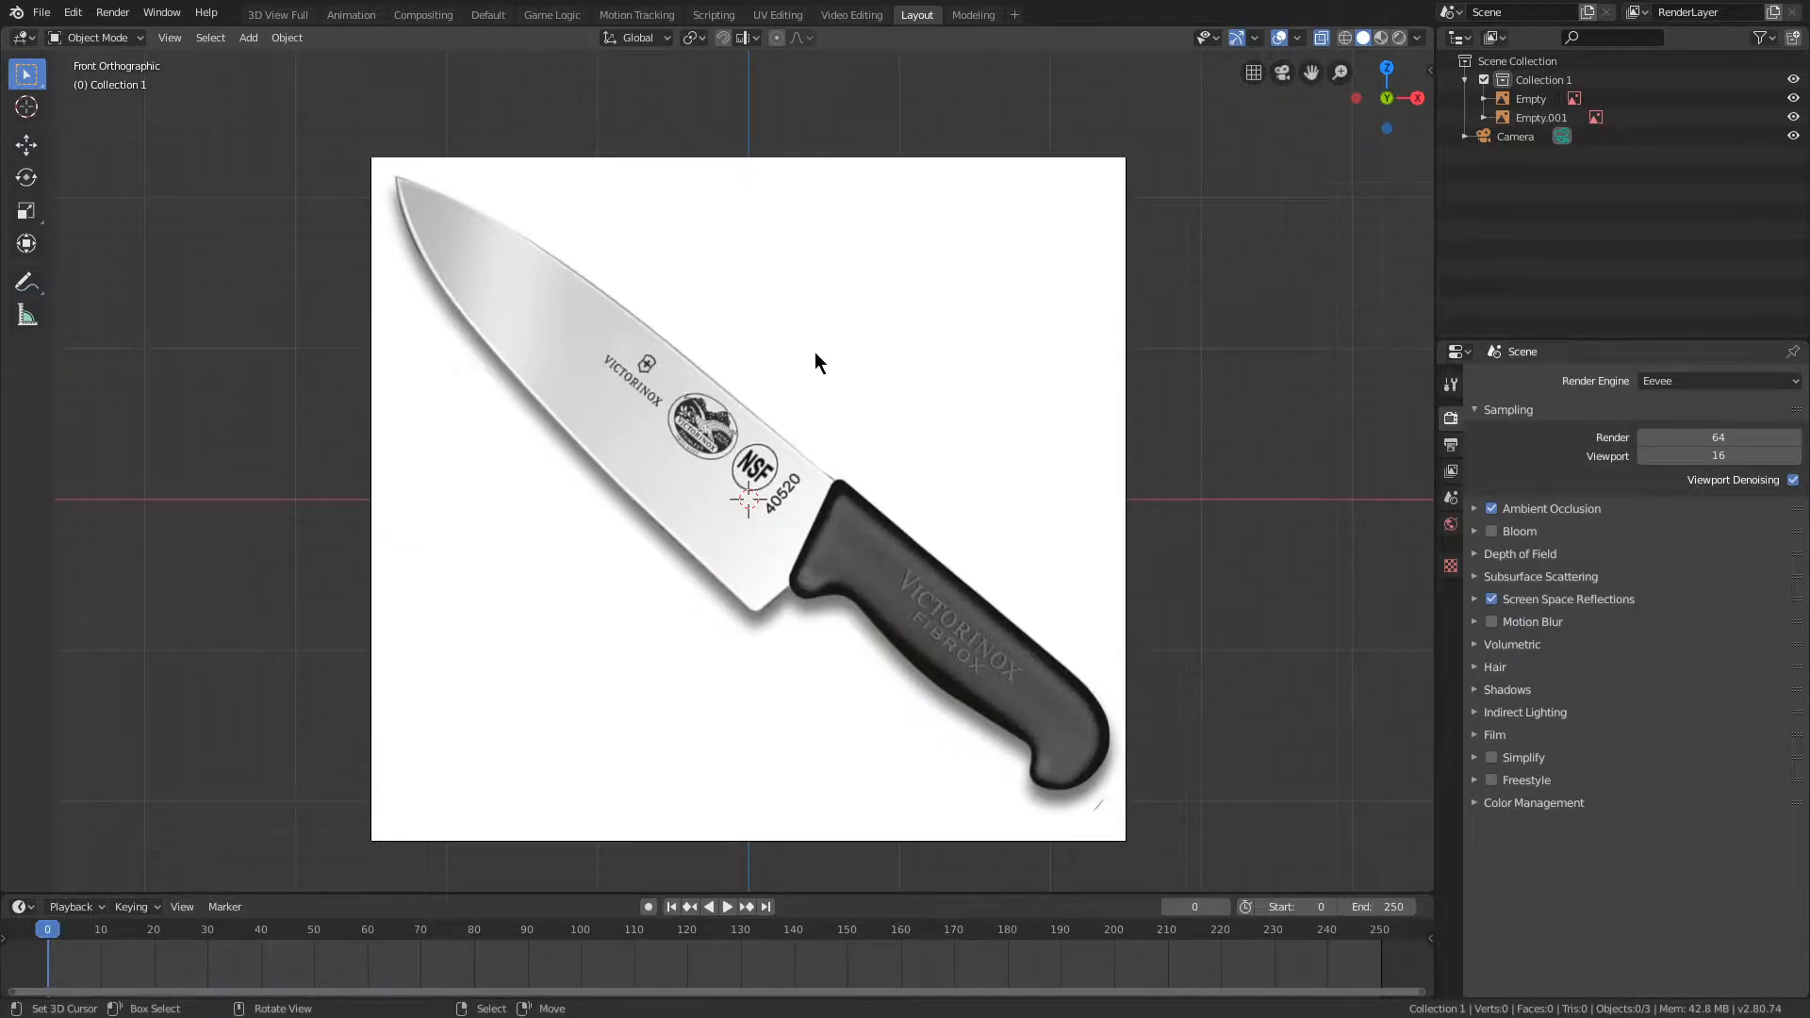
Step: Add a cube mesh at the 3D cursor over the knife reference image
{"action": "key", "text": "shift+a"}
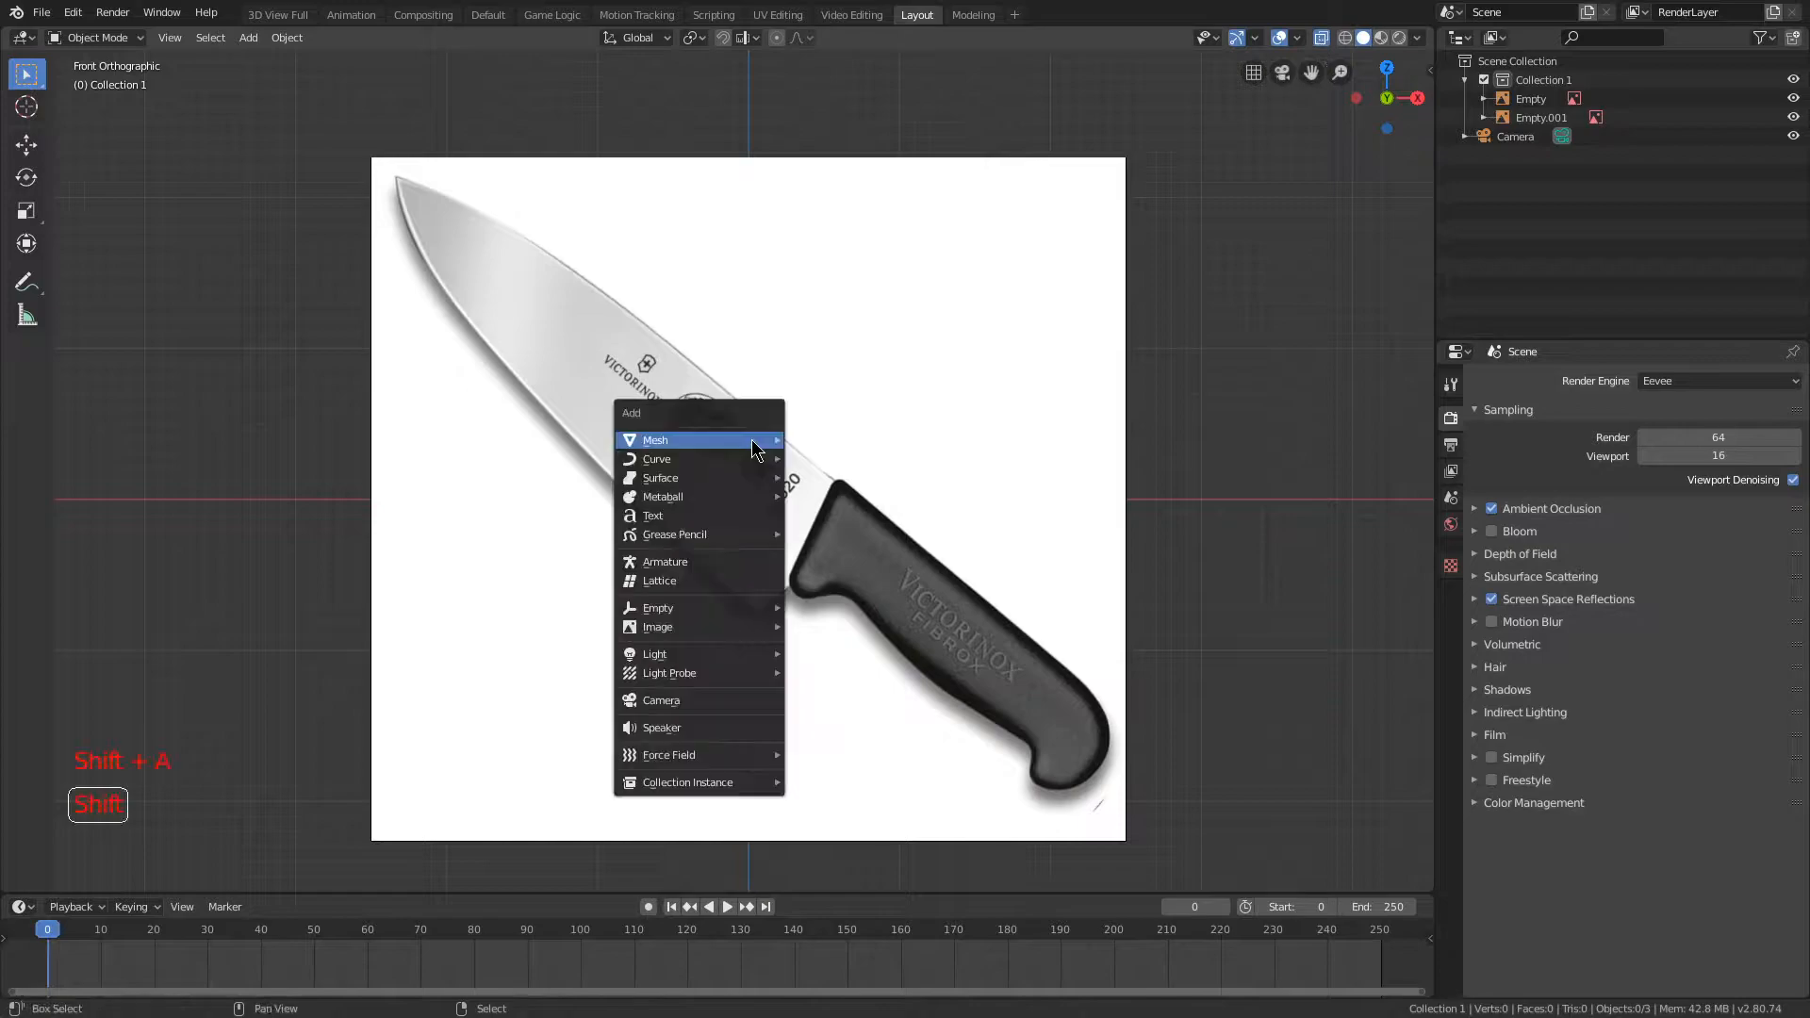
{"action": "mouse_move", "coordinate": [759, 443]}
{"action": "left_click", "coordinate": [912, 465]}
{"action": "scroll", "coordinate": [1044, 252], "scroll_direction": "up", "scroll_amount": 2}
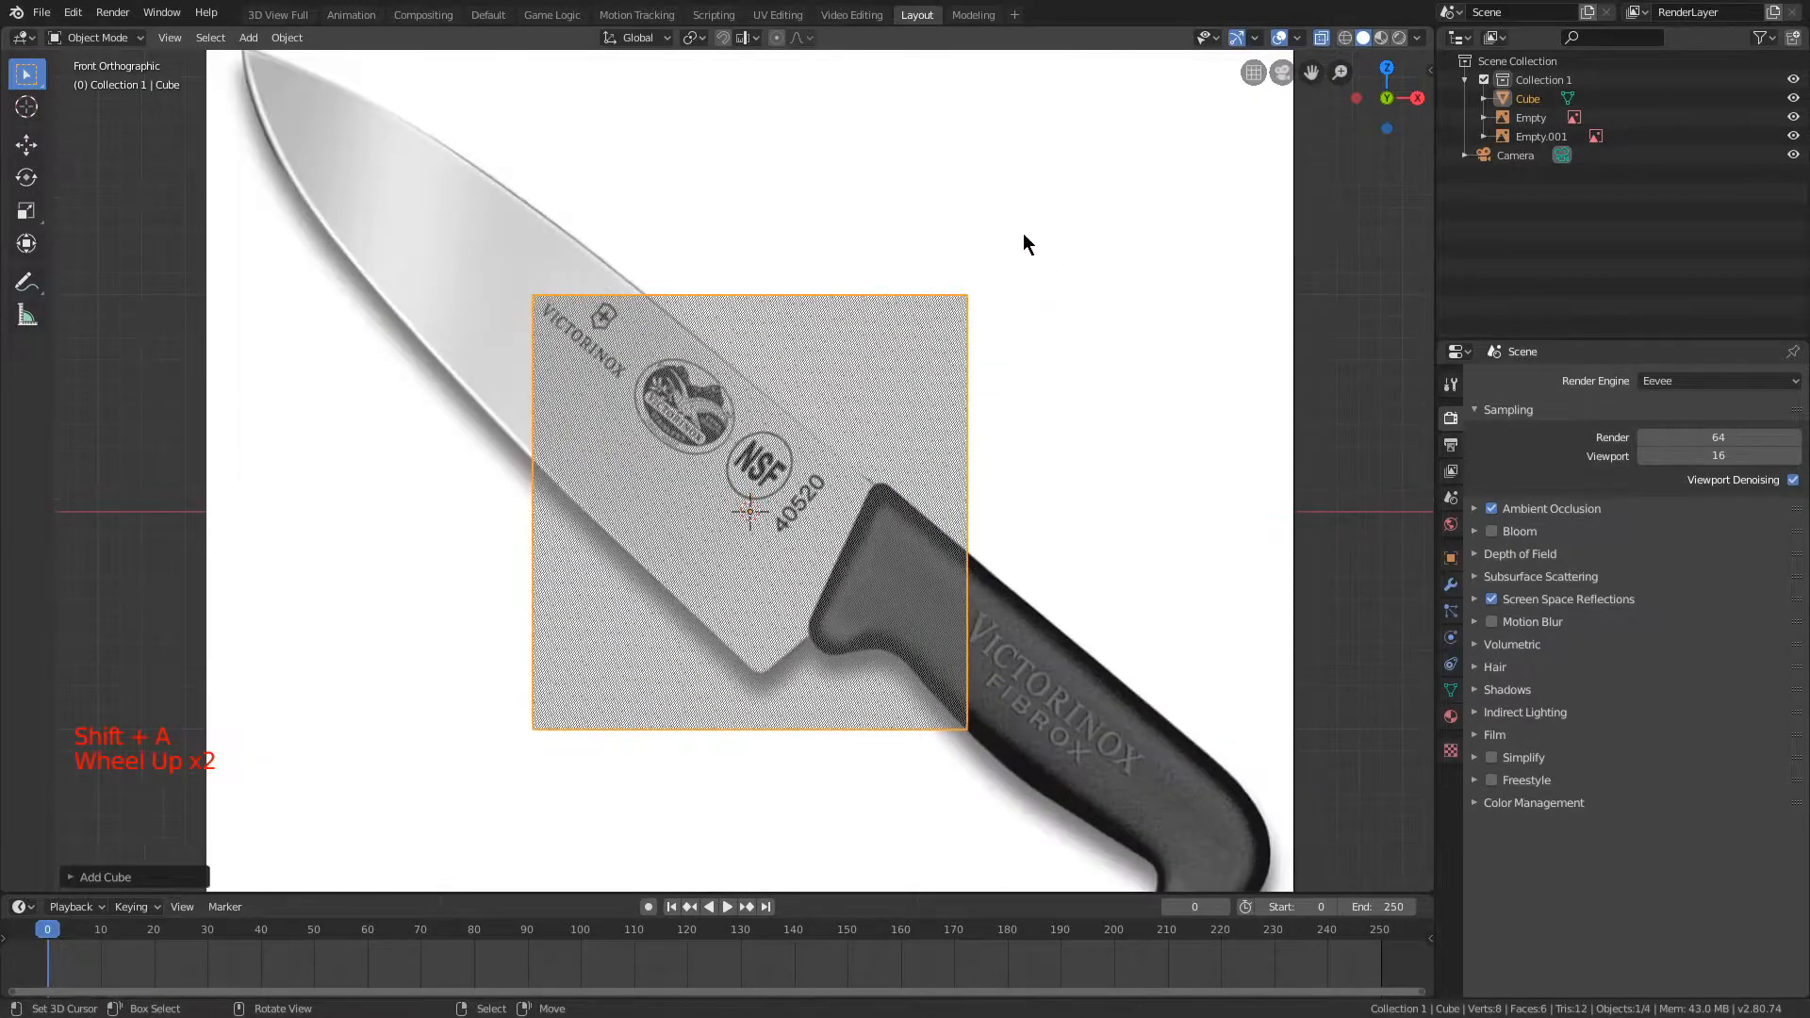
{"action": "key", "text": "r"}
{"action": "key", "text": "ctrl"}
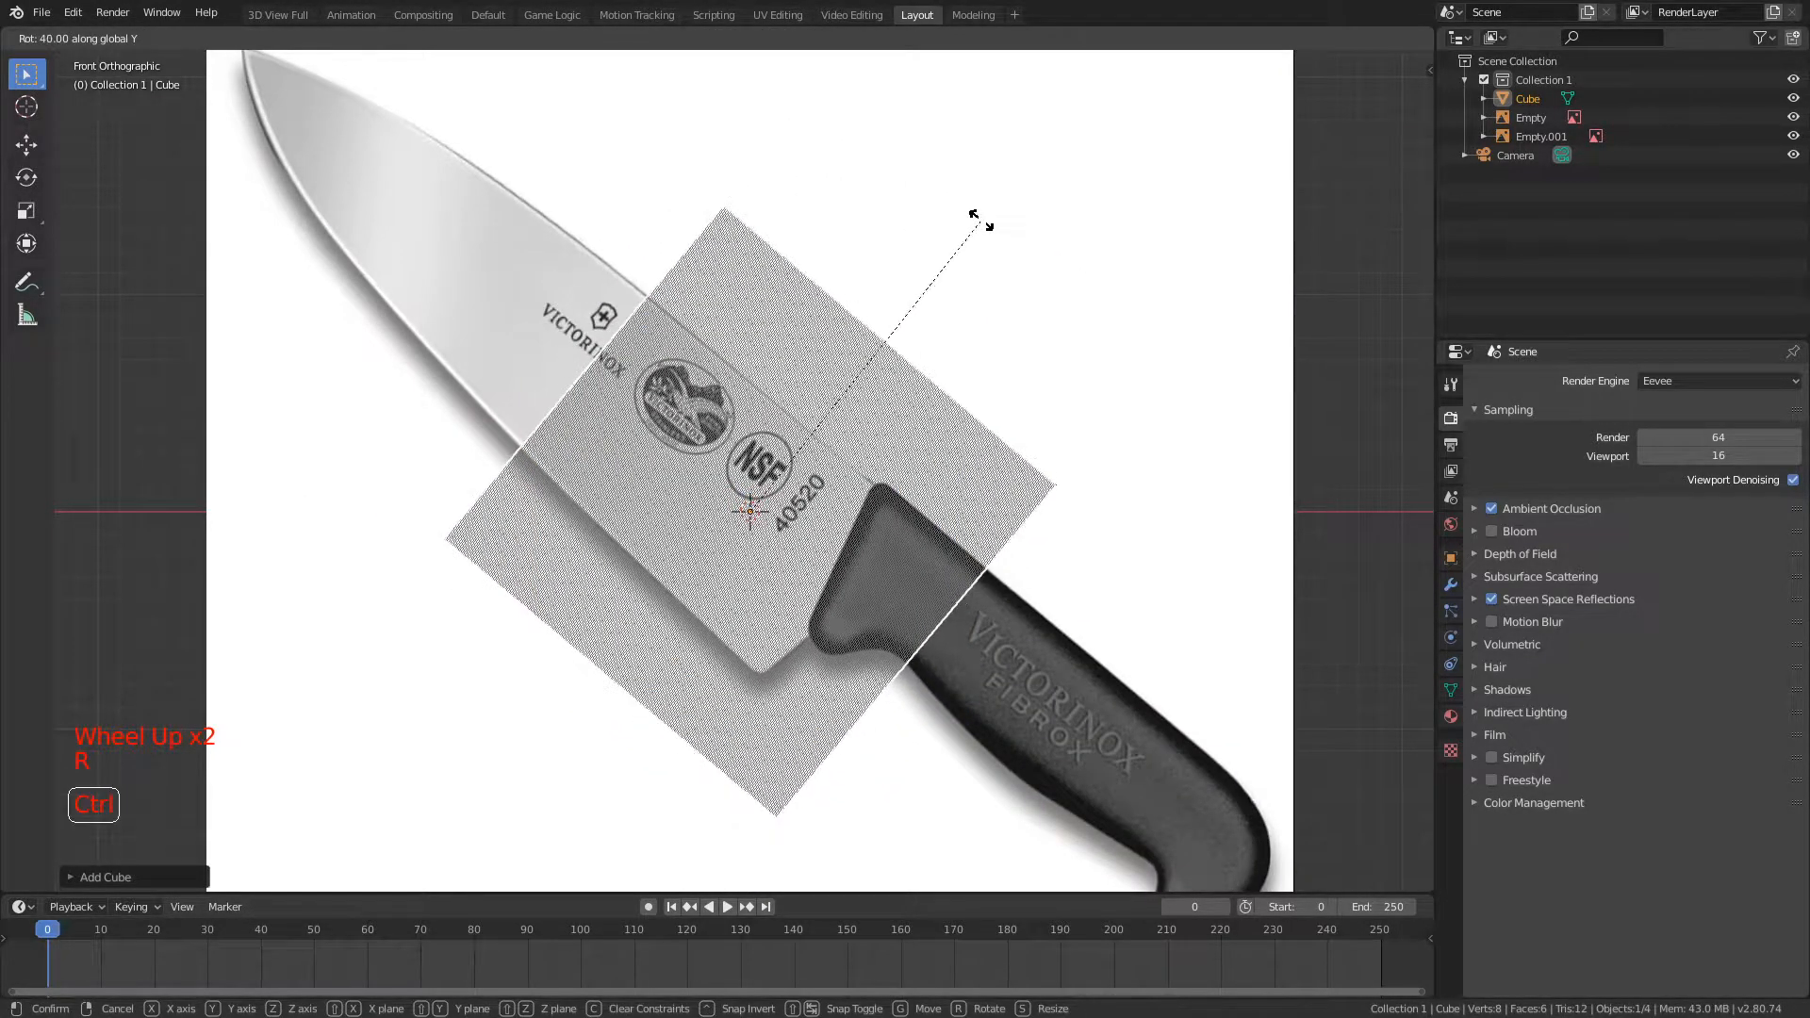
{"action": "right_click", "coordinate": [982, 237]}
{"action": "key", "text": "r"}
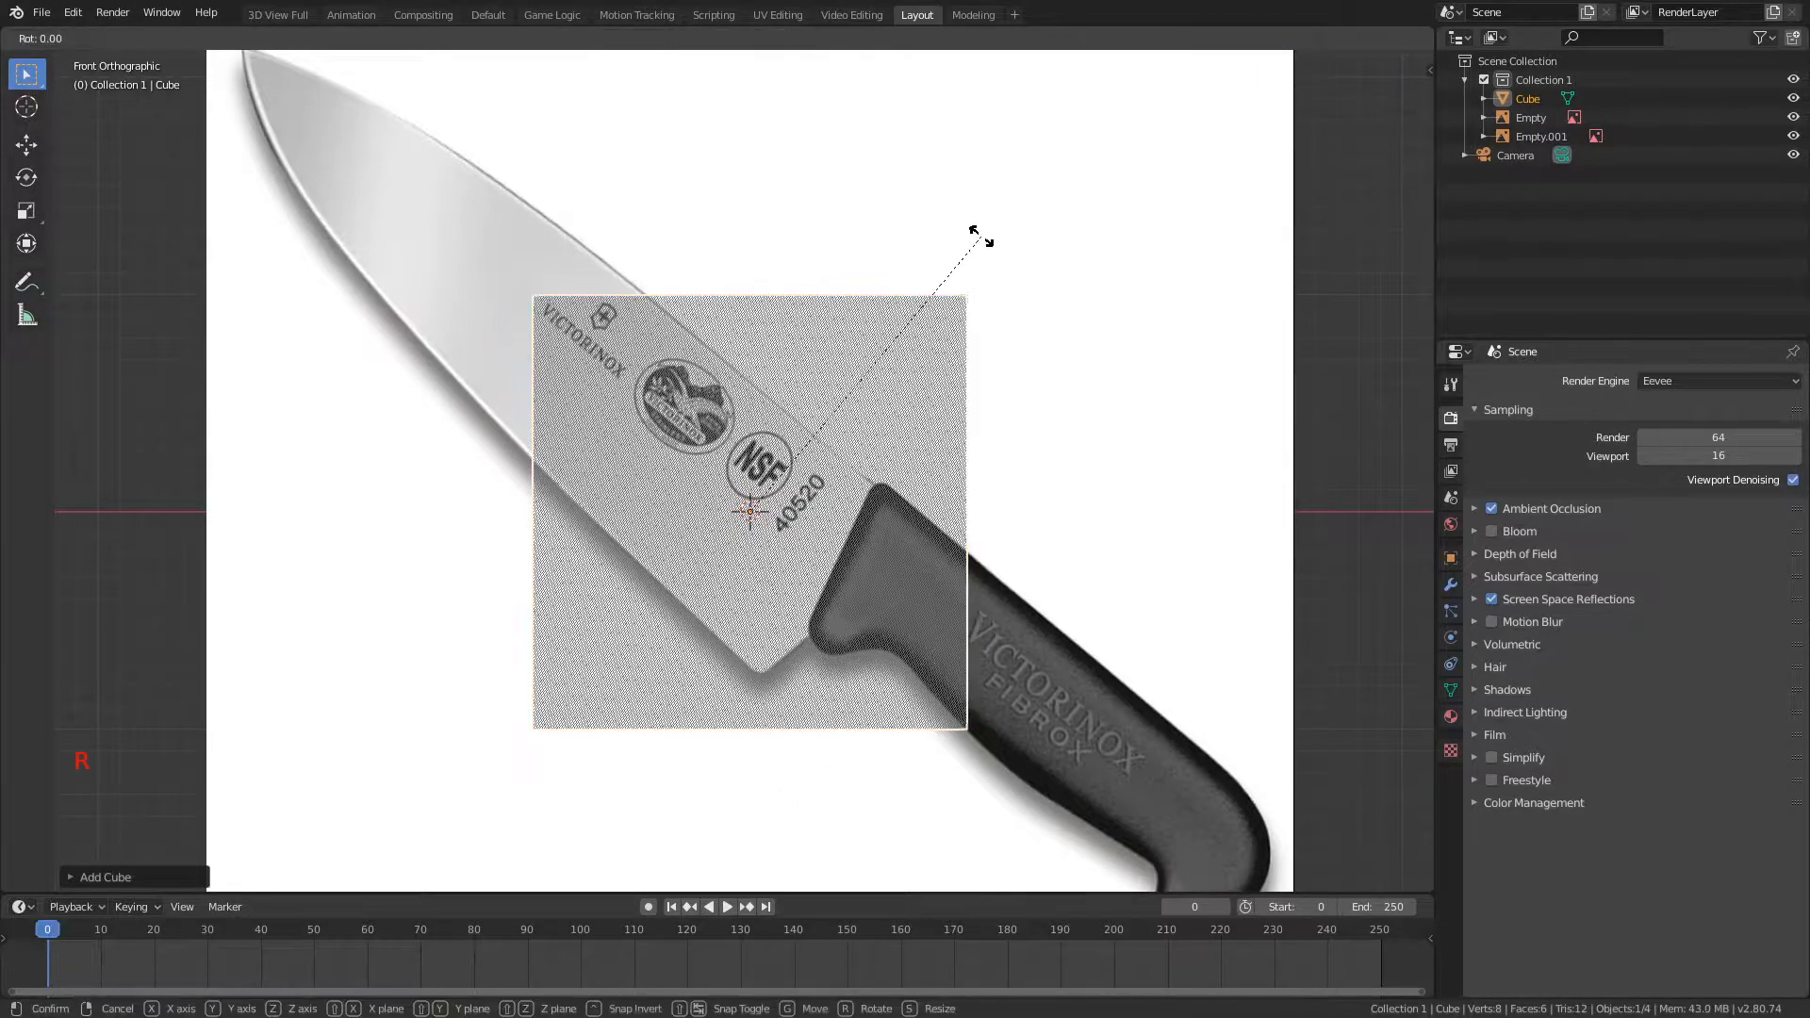
{"action": "right_click", "coordinate": [1034, 311]}
Step: Rotate the cube about 45° around the global Y axis using snapped increments
{"action": "key", "text": "r"}
{"action": "key", "text": "y"}
{"action": "key", "text": "x"}
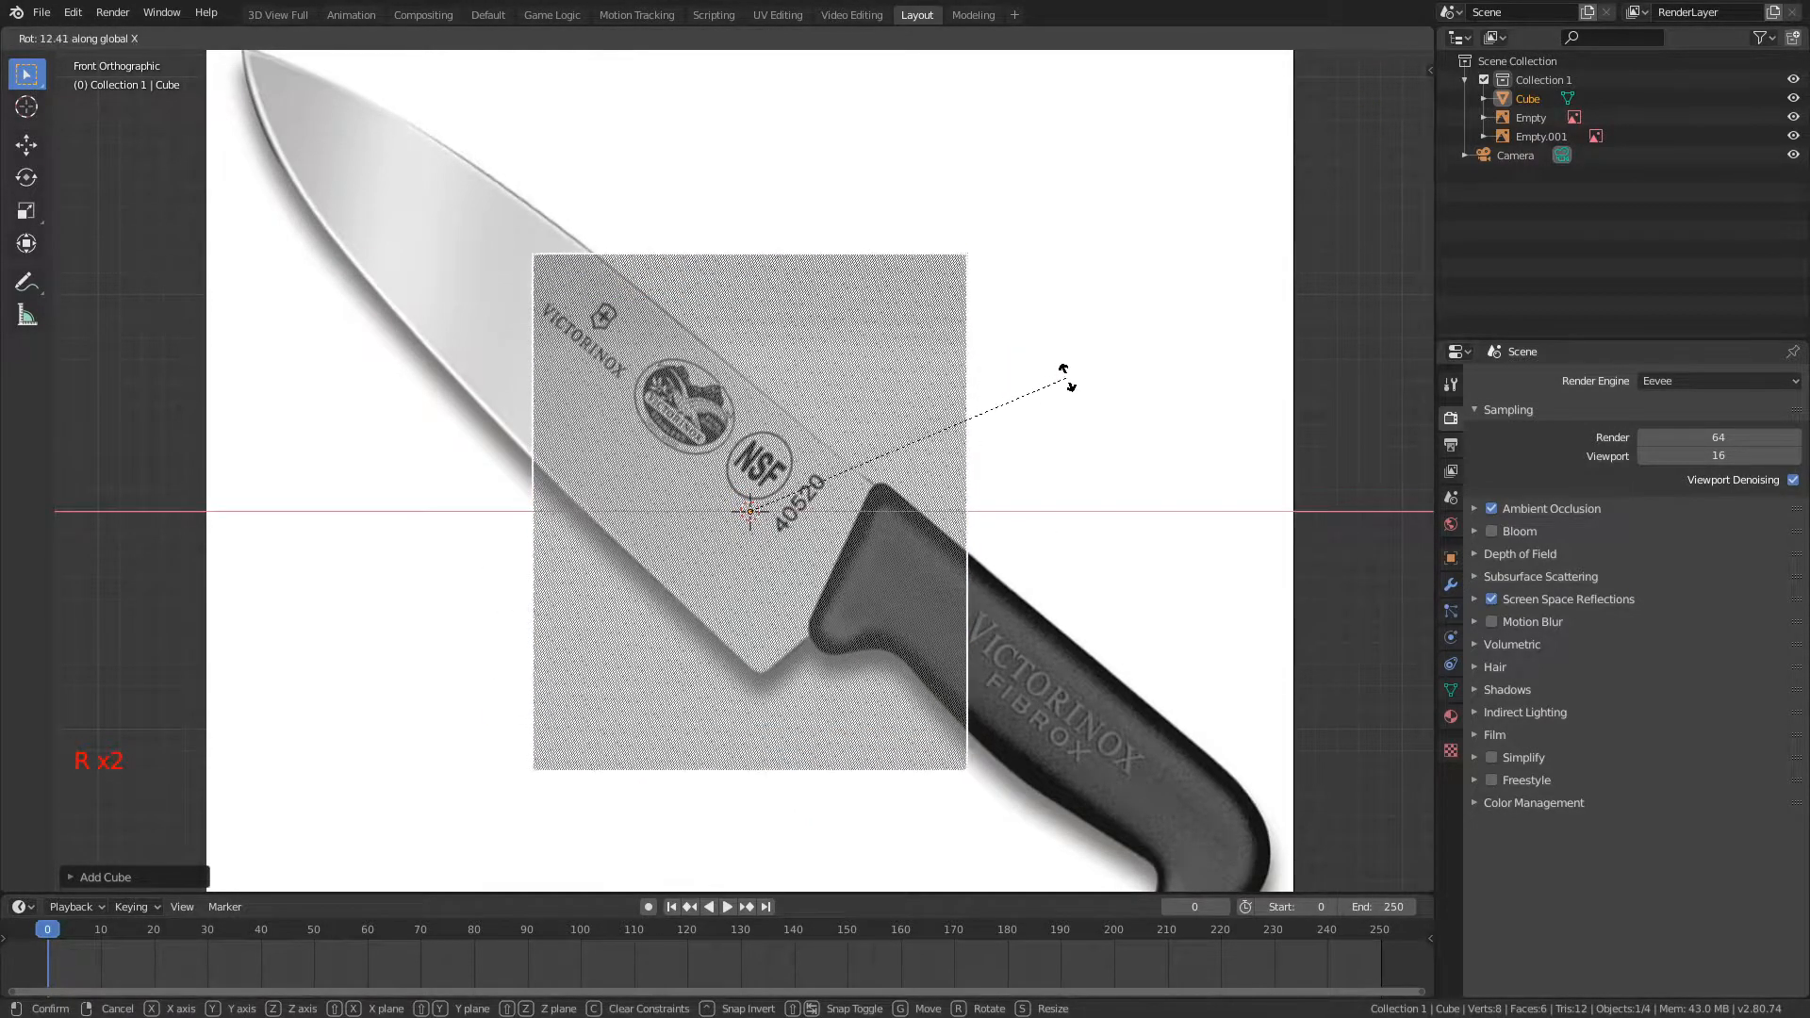
{"action": "key", "text": "z"}
{"action": "key", "text": "y"}
{"action": "key", "text": "ctrl"}
{"action": "left_click", "coordinate": [929, 641]}
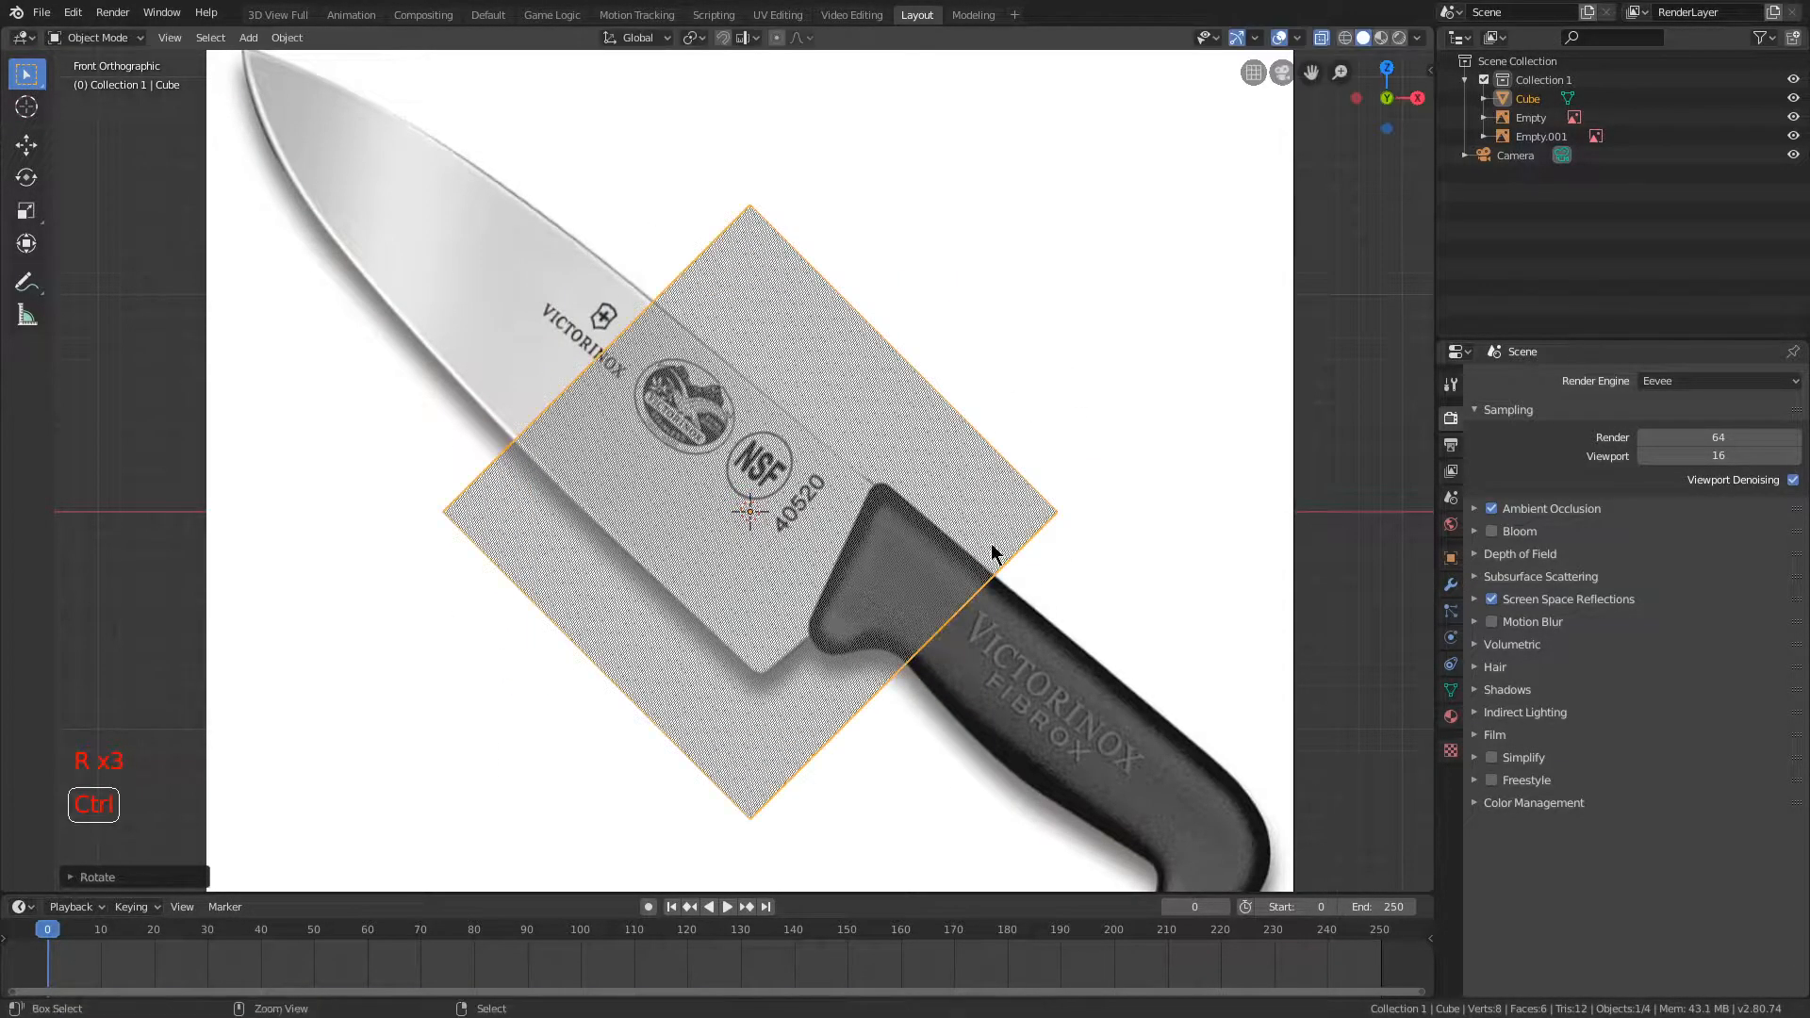
Step: Scale the cube down and move it onto the blade's NSF mark, sliding it along its local X axis toward the handle
{"action": "key", "text": "s"}
{"action": "left_click", "coordinate": [856, 418]}
{"action": "scroll", "coordinate": [861, 416], "scroll_direction": "up", "scroll_amount": 4}
{"action": "key", "text": "g"}
{"action": "key", "text": "x"}
{"action": "key", "text": "y"}
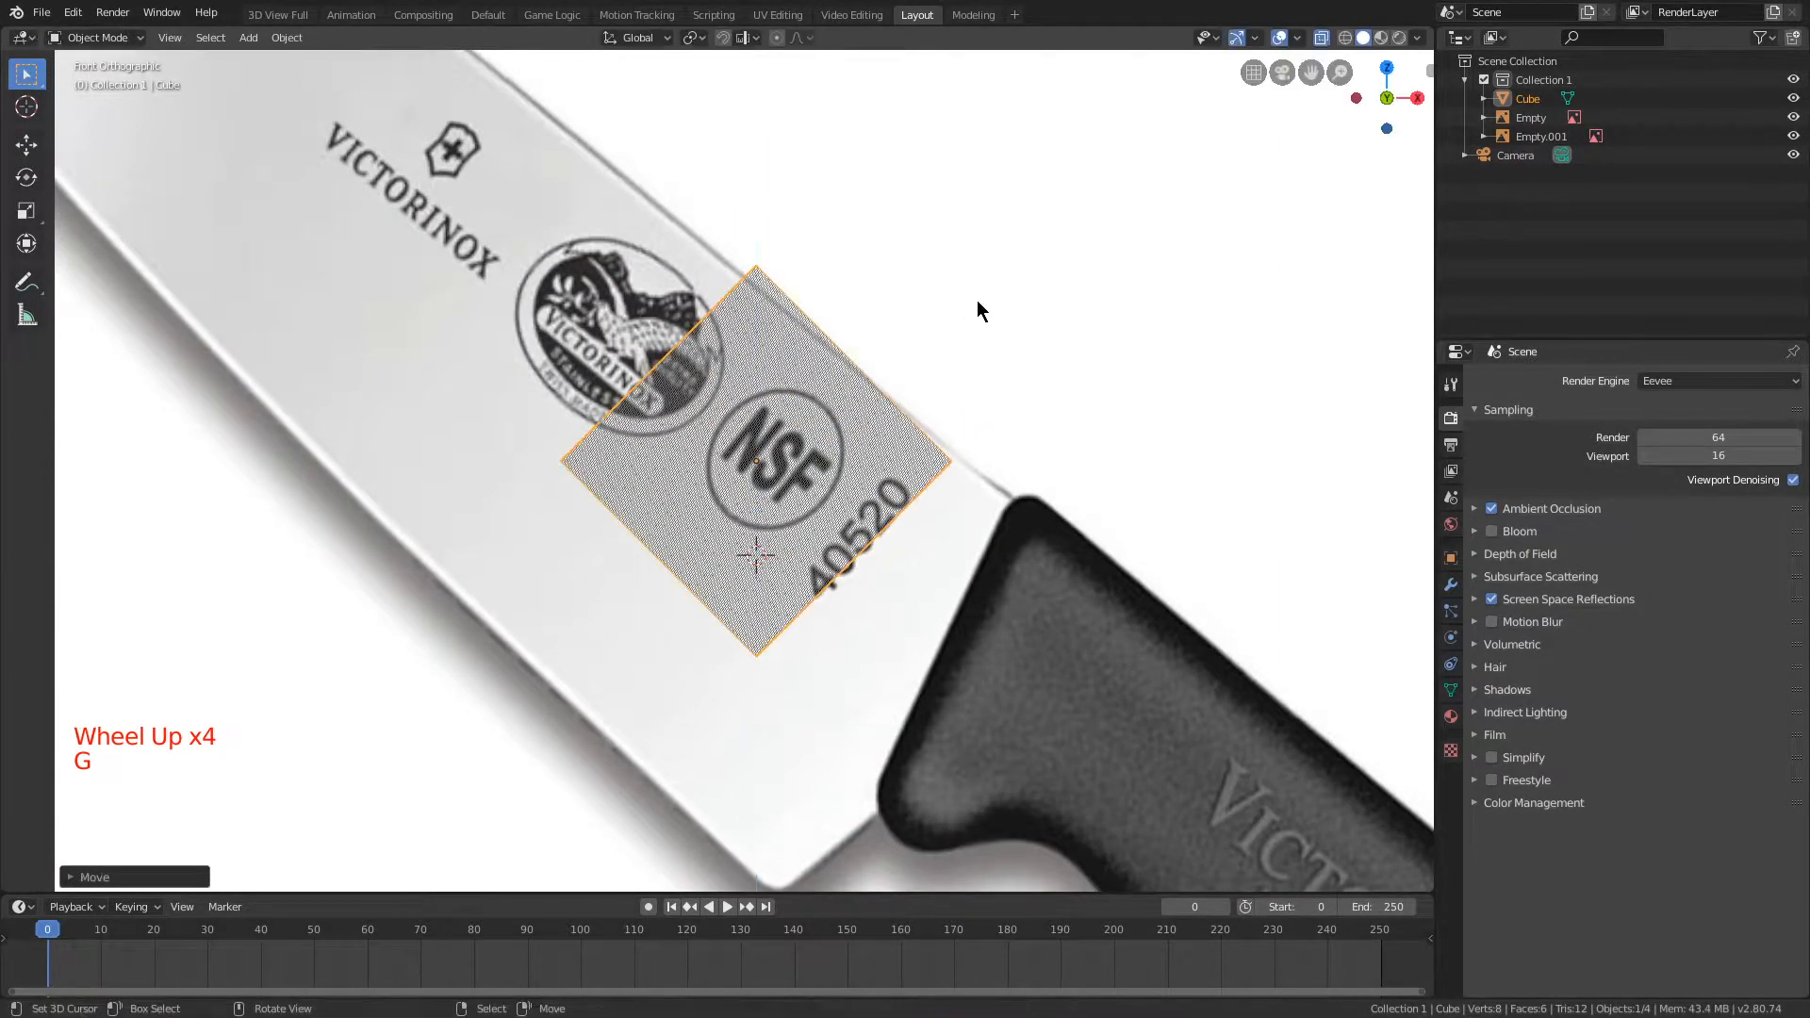
{"action": "key", "text": "g"}
{"action": "key", "text": "x"}
{"action": "key", "text": "x"}
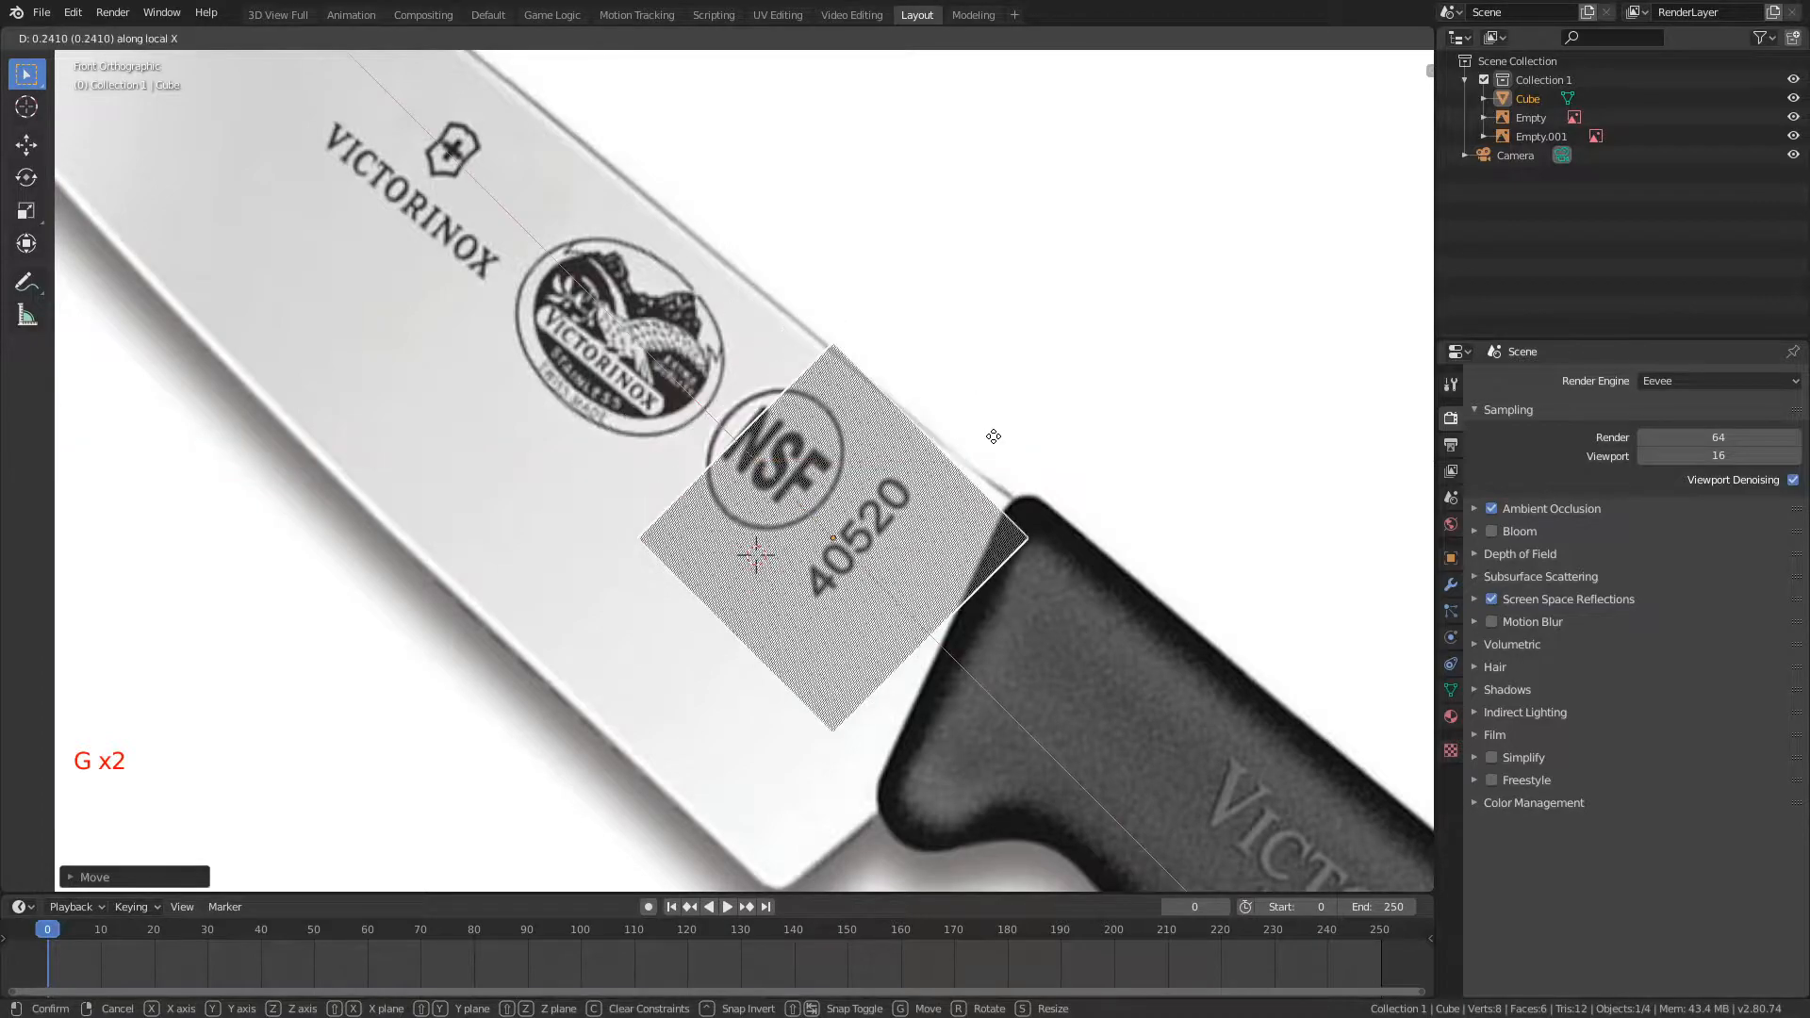
{"action": "left_click", "coordinate": [962, 405]}
Step: Rotate the cube about -5° around the global Y axis to line its upper edge up with the blade's spine
{"action": "scroll", "coordinate": [967, 420], "scroll_direction": "up", "scroll_amount": 2}
{"action": "middle_click_drag", "start_coordinate": [970, 436], "coordinate": [870, 426], "text": "shift"}
{"action": "key", "text": "g"}
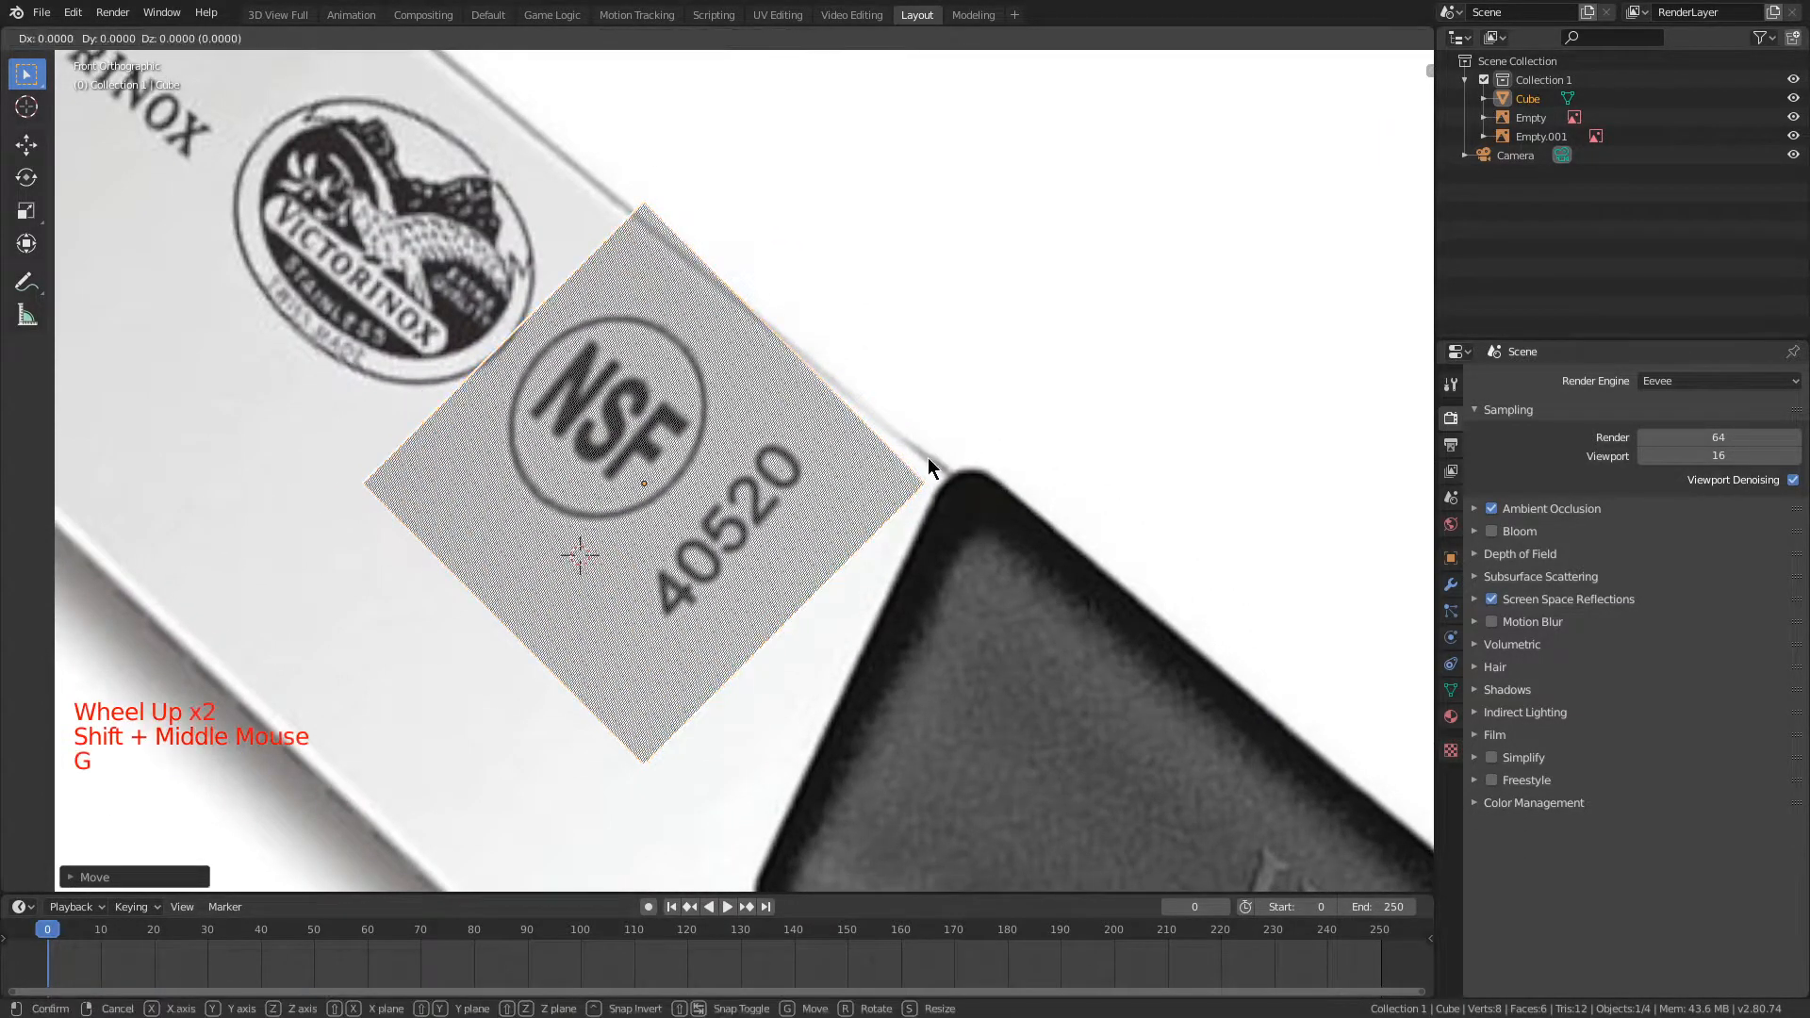
{"action": "key", "text": "r"}
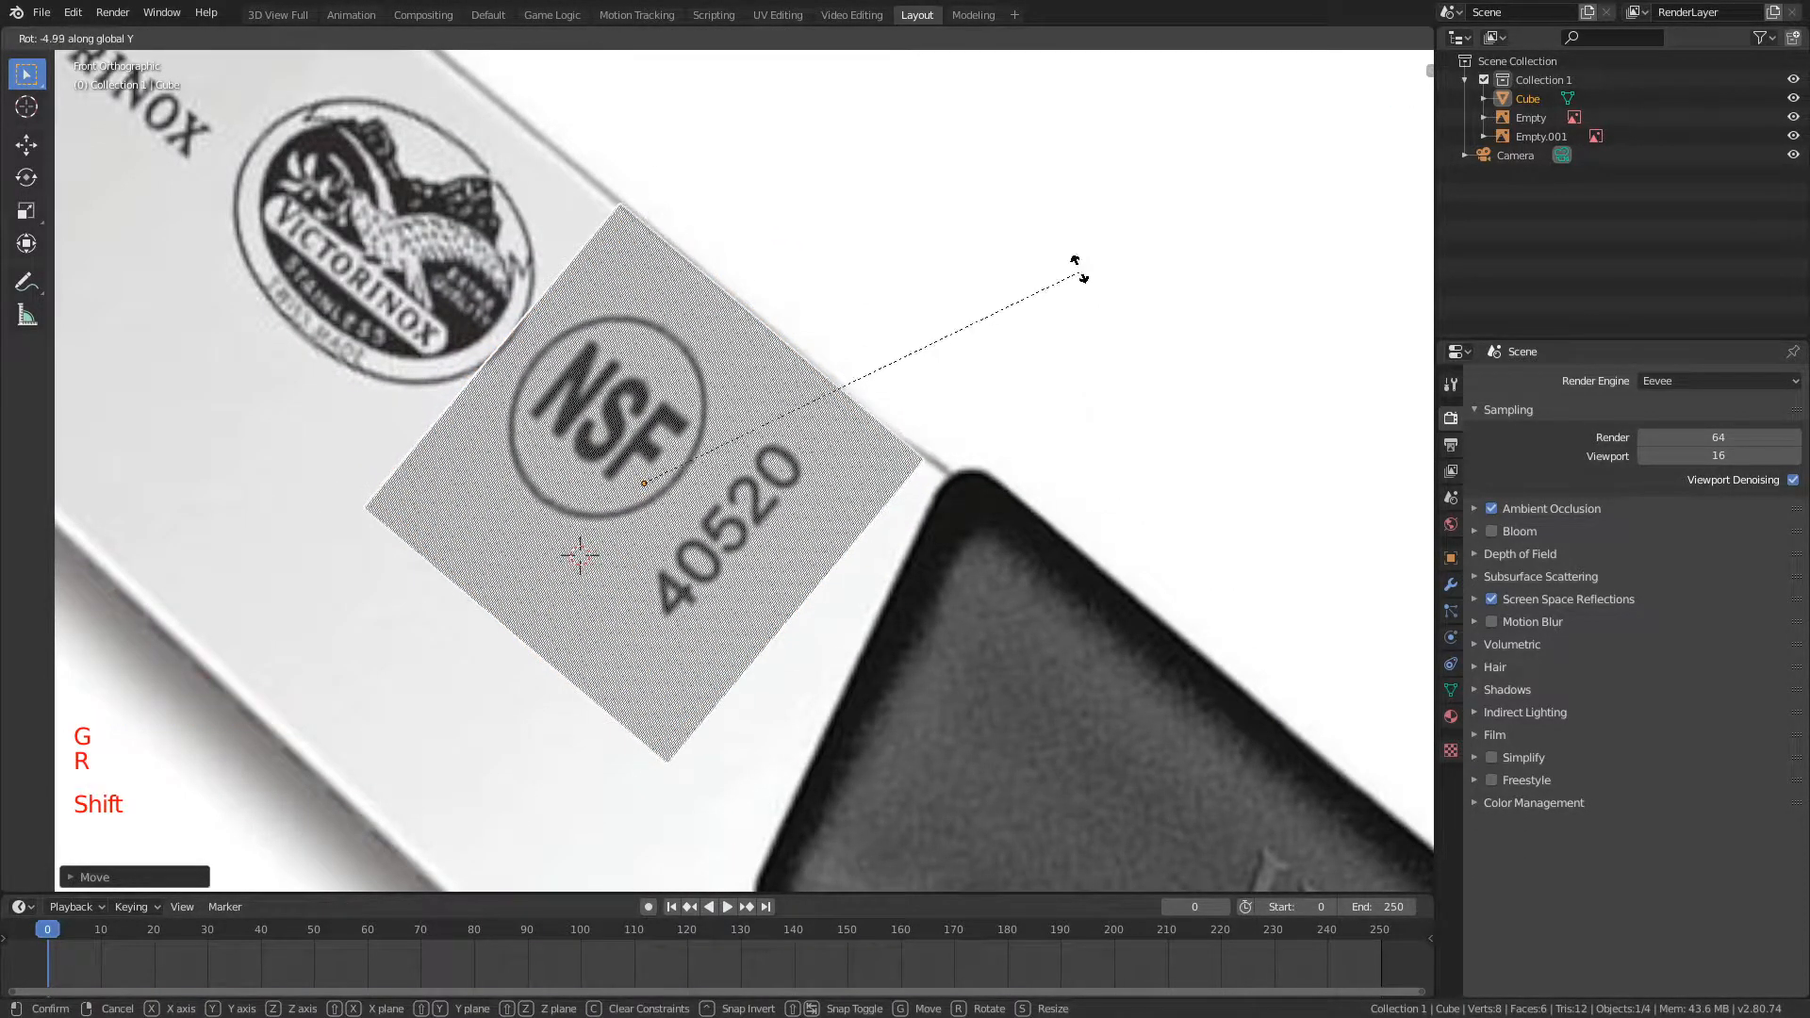
{"action": "left_click", "coordinate": [933, 161]}
Step: Move the cube with the Y axis locked so its handle-side corner meets the point where the spine joins the handle
{"action": "key", "text": "g"}
{"action": "key", "text": "x"}
{"action": "left_click", "coordinate": [950, 187]}
{"action": "key", "text": "g"}
{"action": "key", "text": "z"}
{"action": "left_click", "coordinate": [967, 200]}
{"action": "key", "text": "g"}
{"action": "left_click", "coordinate": [998, 206]}
{"action": "key", "text": "g"}
{"action": "key", "text": "shift+y"}
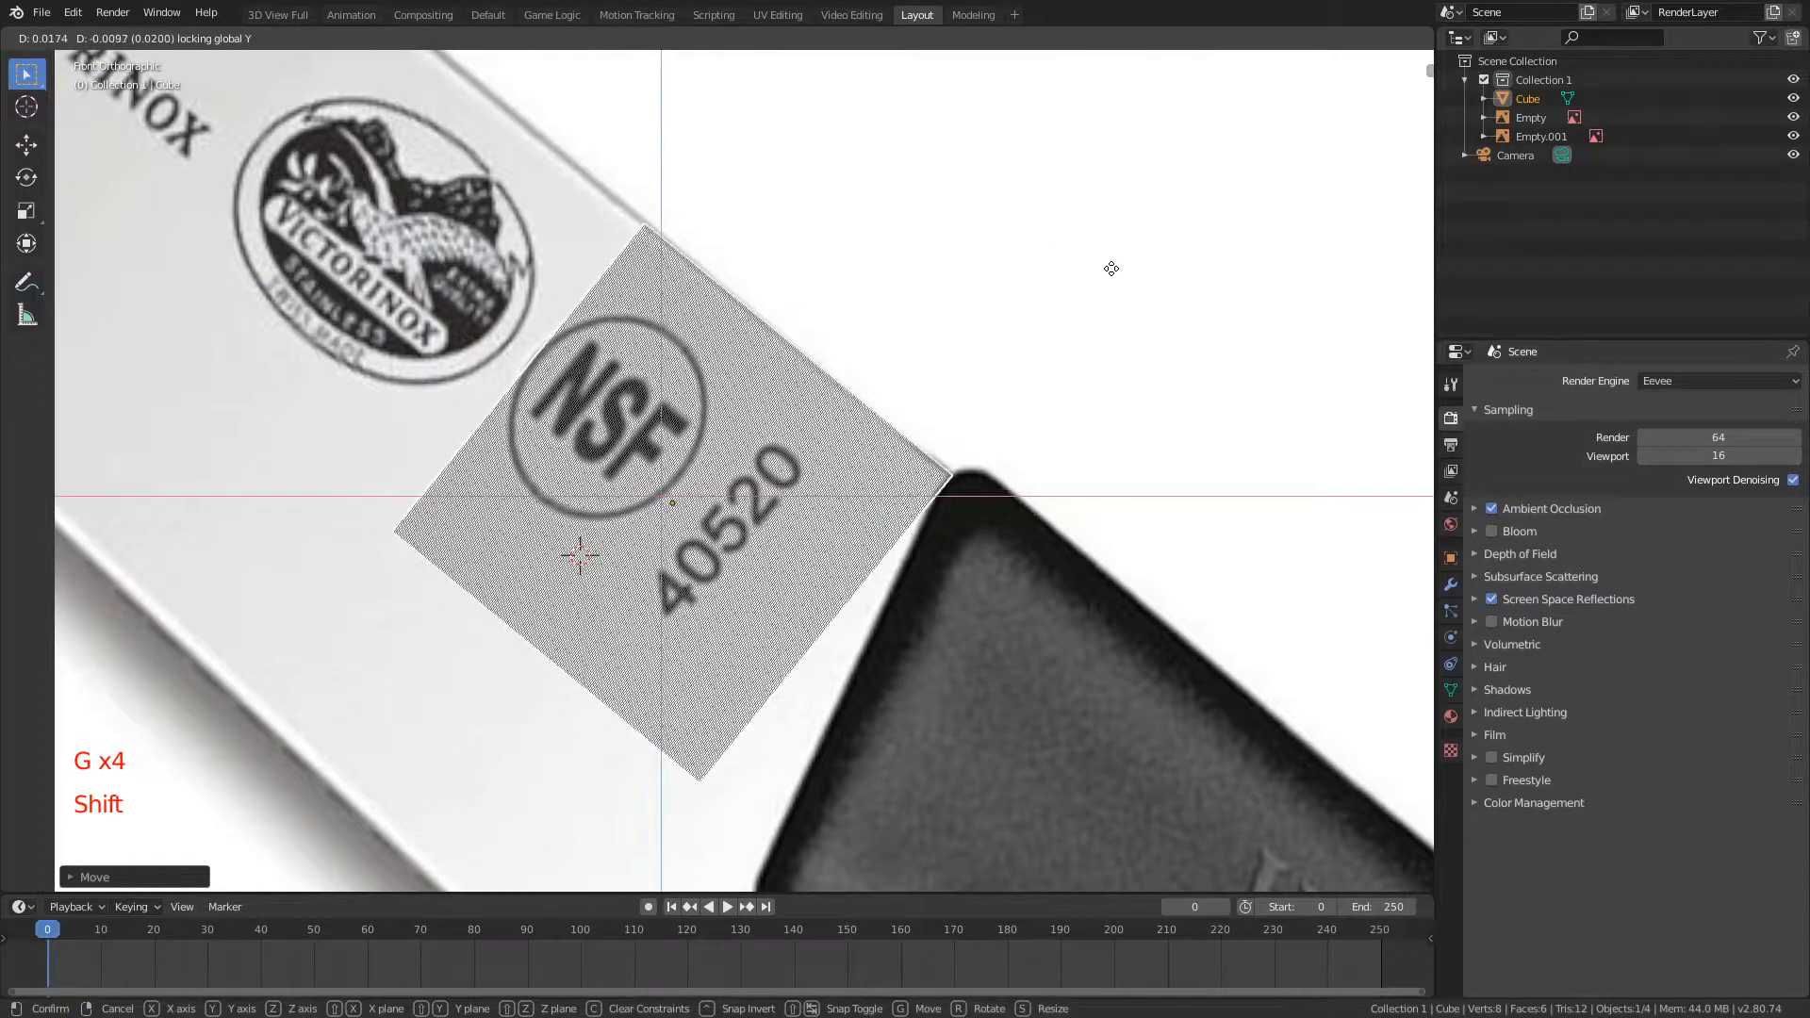
{"action": "left_click", "coordinate": [1083, 250]}
Step: Enter Edit Mode on the cube and clear the vertex selection
{"action": "left_click", "coordinate": [1318, 37]}
{"action": "left_click", "coordinate": [1318, 37]}
{"action": "middle_click_drag", "start_coordinate": [951, 367], "coordinate": [1022, 193], "text": "shift"}
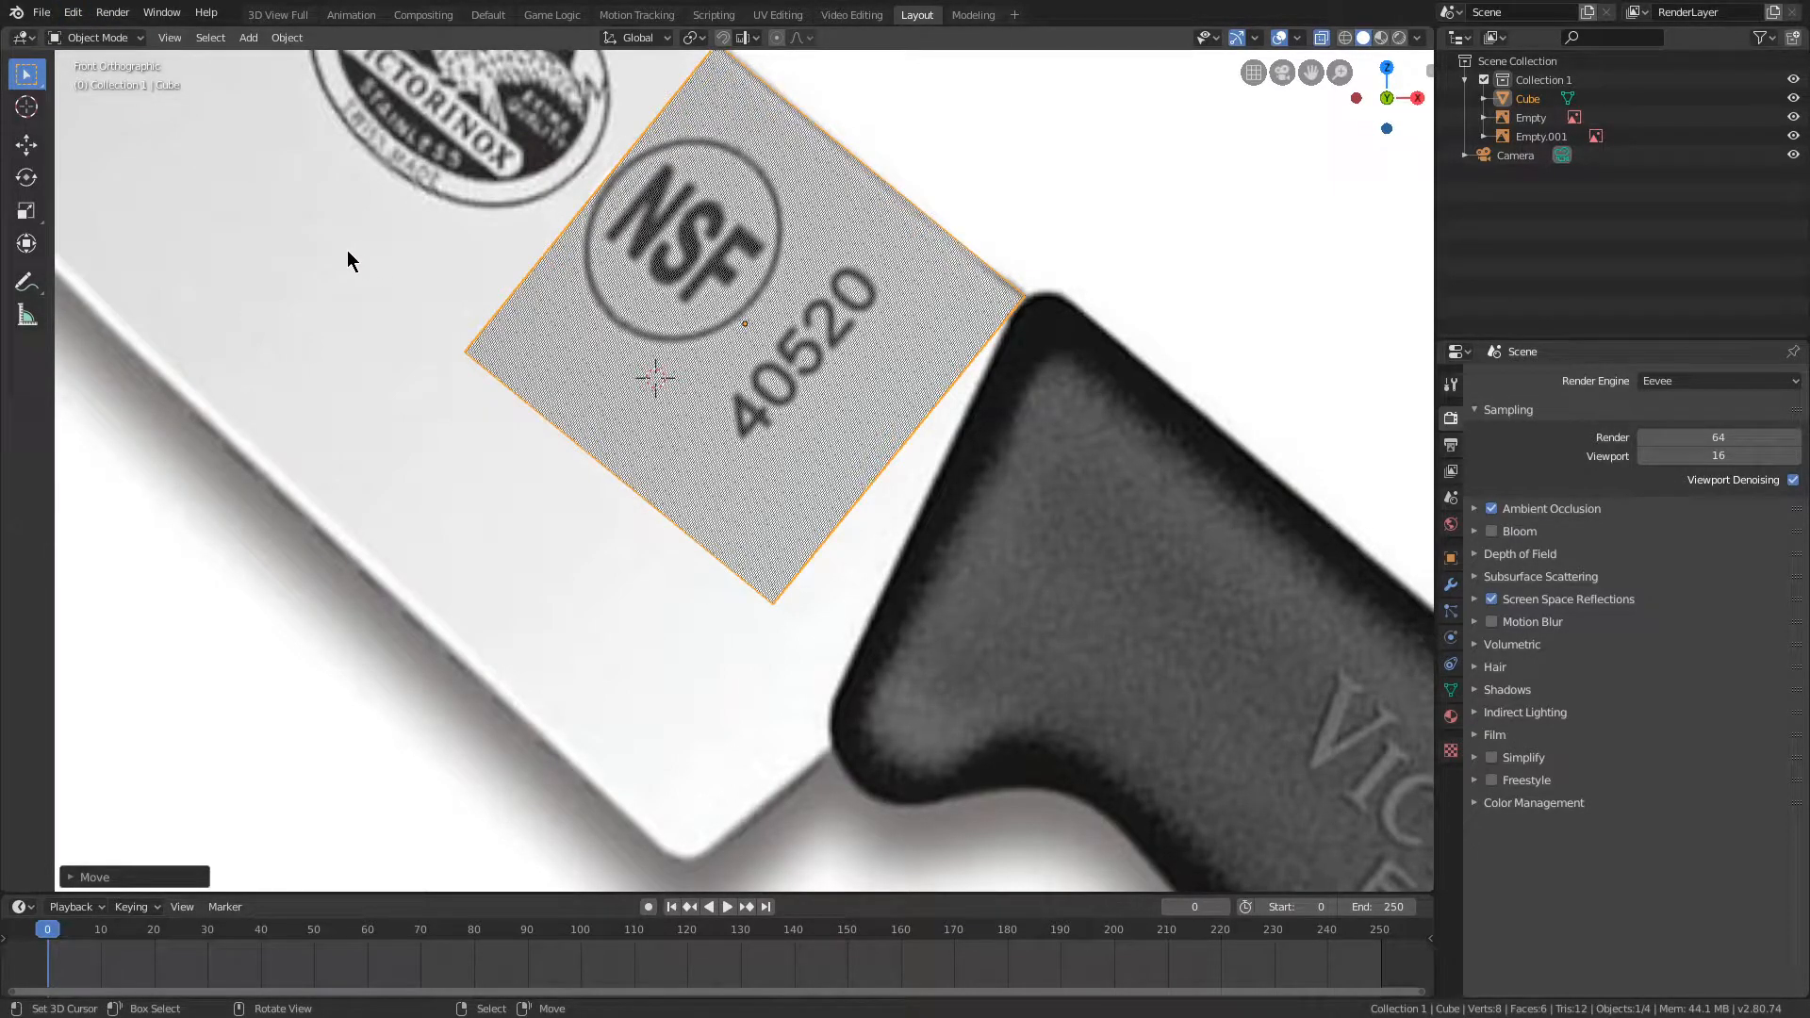
{"action": "key", "text": "Tab"}
{"action": "key", "text": "a"}
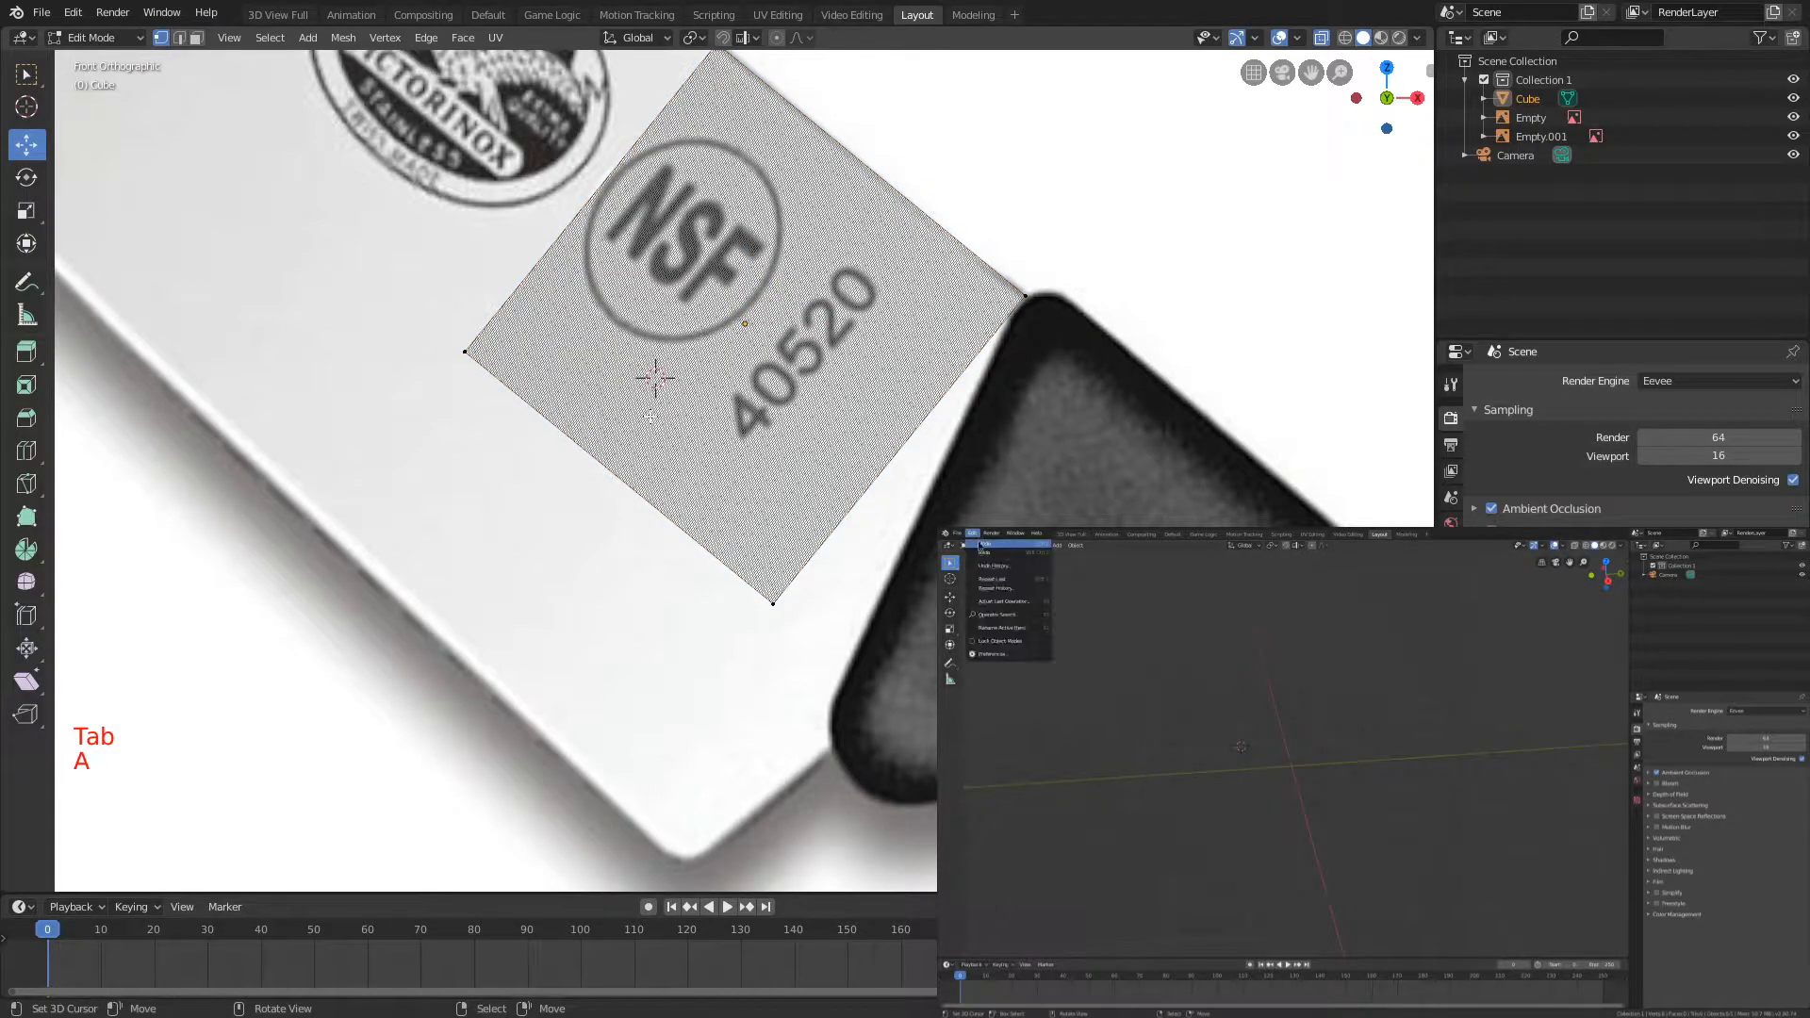
{"action": "key", "text": "b"}
{"action": "left_click_drag", "start_coordinate": [569, 335], "coordinate": [931, 693]}
{"action": "key", "text": "g"}
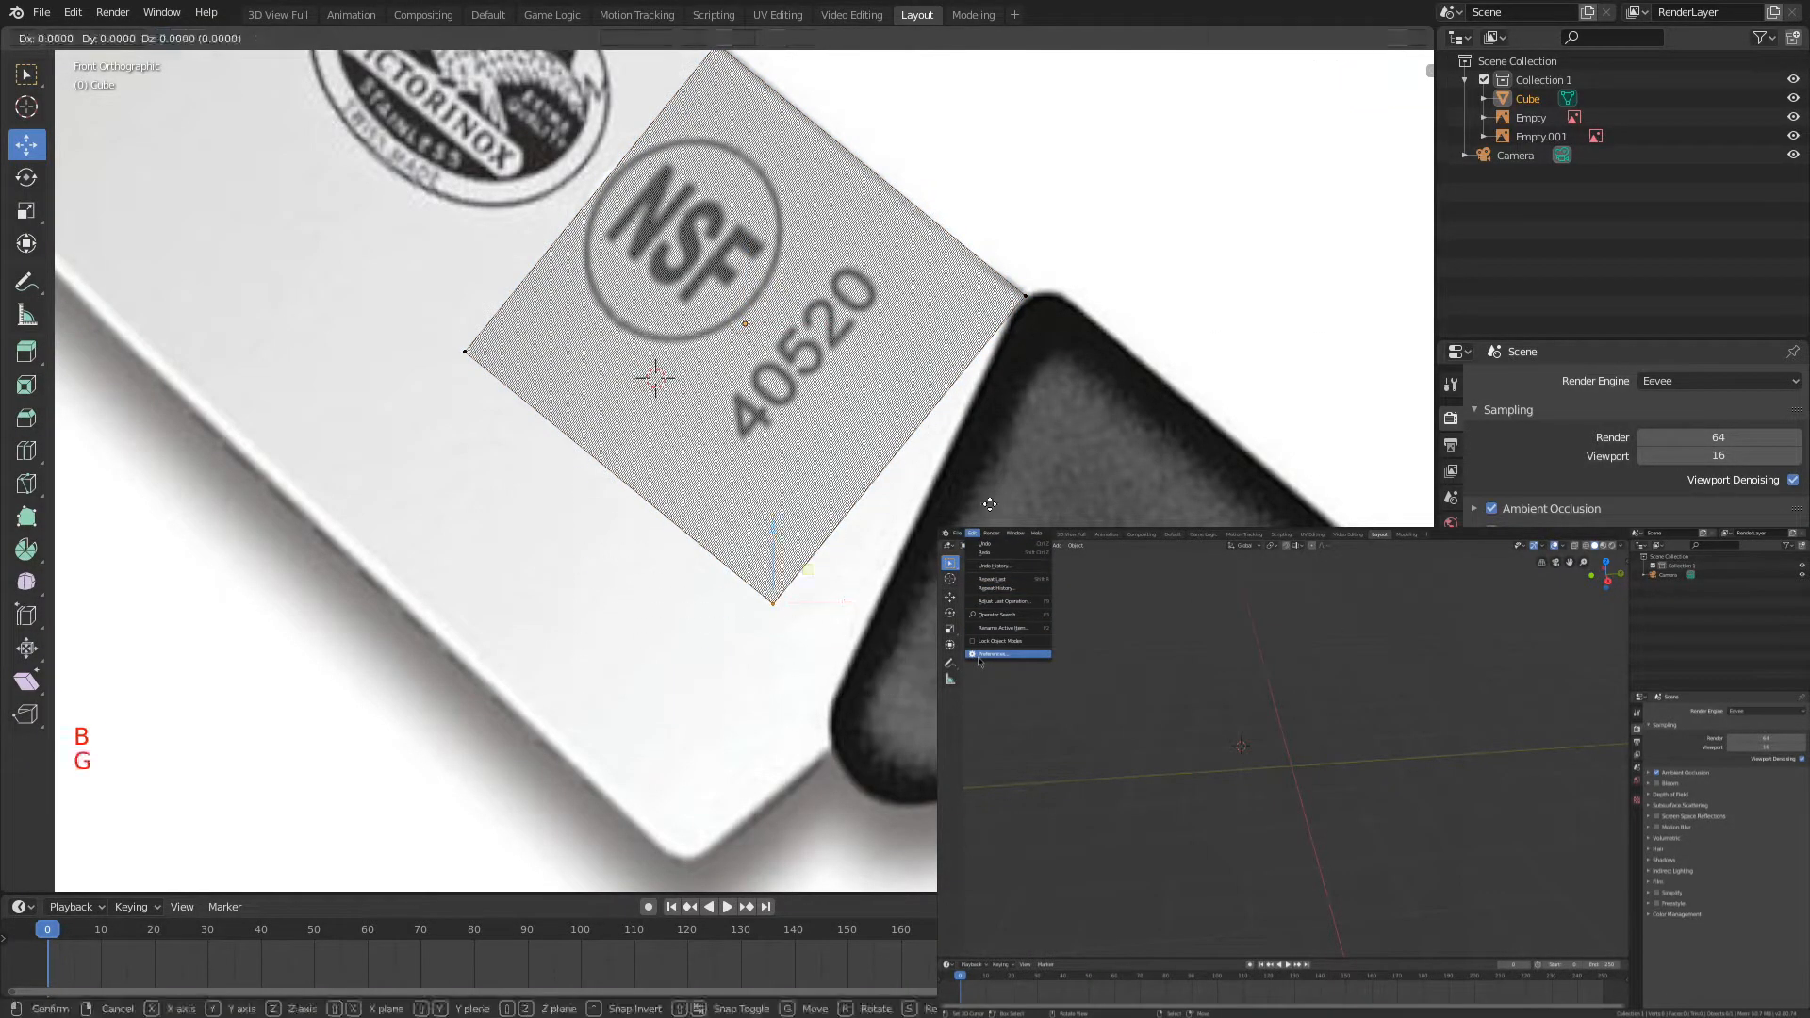
{"action": "key", "text": "b"}
{"action": "left_click_drag", "start_coordinate": [374, 291], "coordinate": [813, 754]}
{"action": "key", "text": "a"}
Step: Move the cube's lowest corner vertices about 0.16 with the Y axis locked, onto the front edge of the handle
{"action": "key", "text": "b"}
{"action": "left_click_drag", "start_coordinate": [722, 519], "coordinate": [907, 646]}
{"action": "key", "text": "g"}
{"action": "key", "text": "shift+y"}
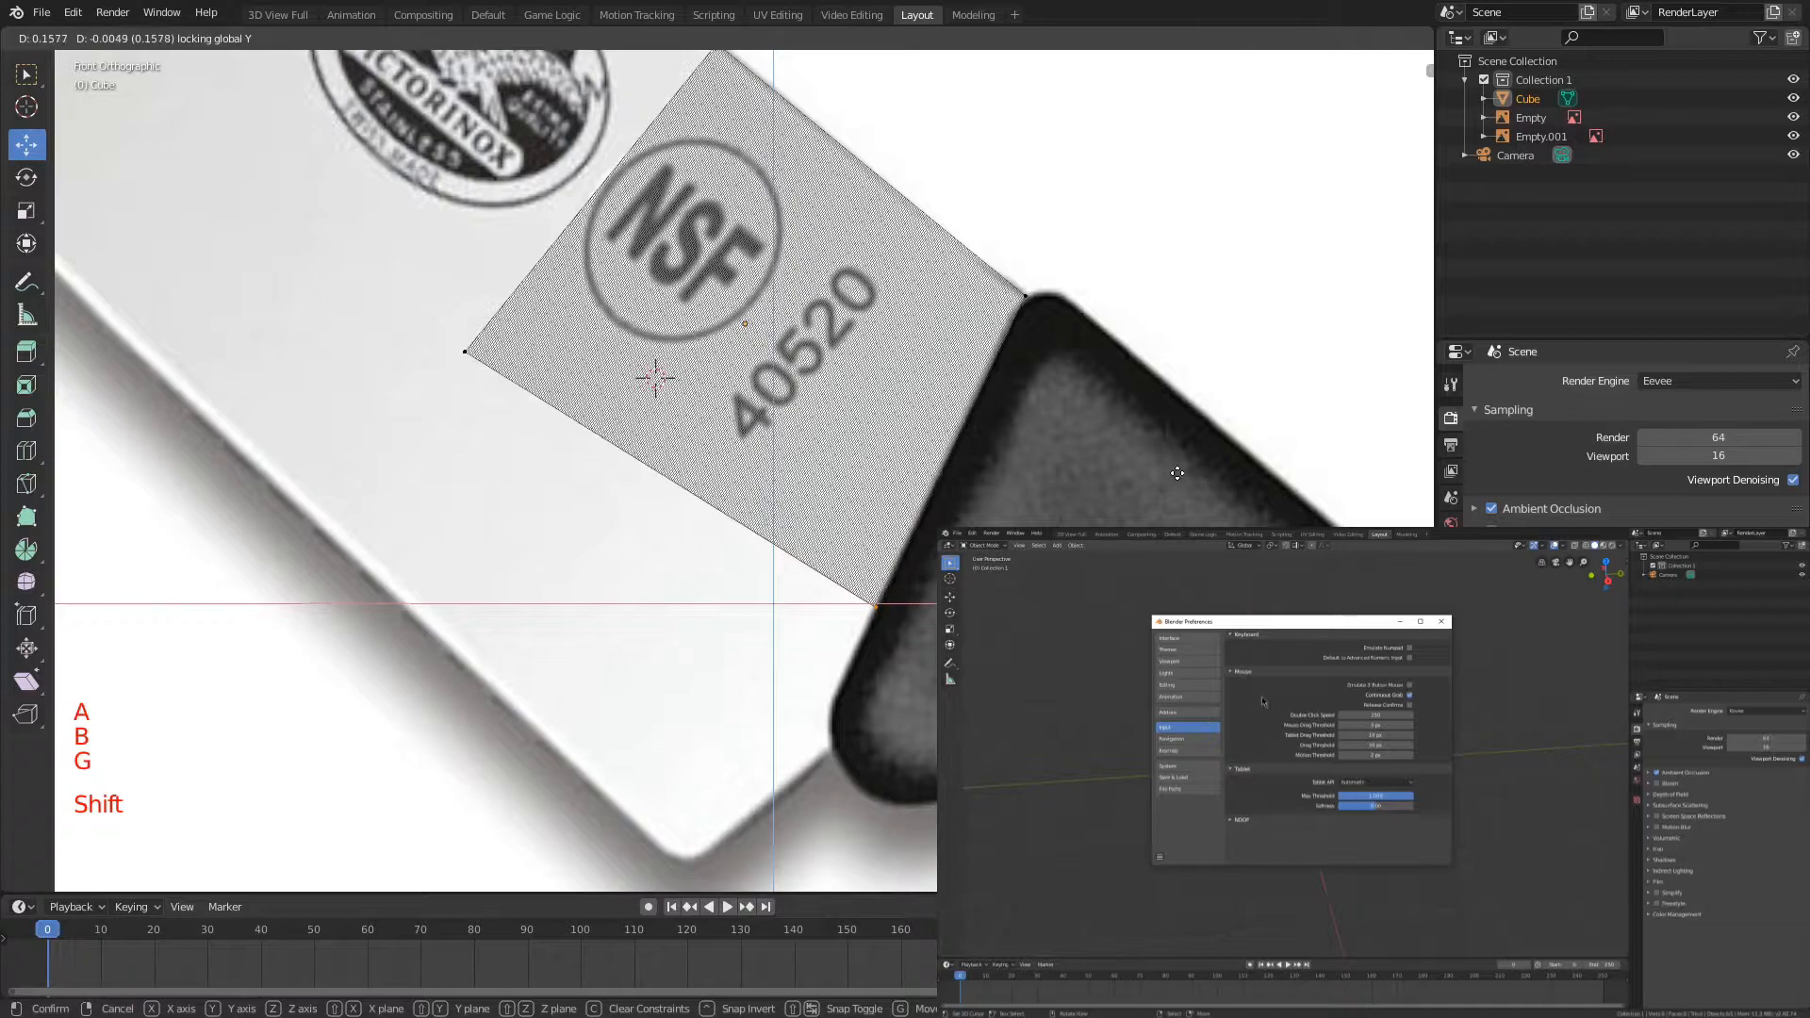
{"action": "left_click", "coordinate": [1194, 473]}
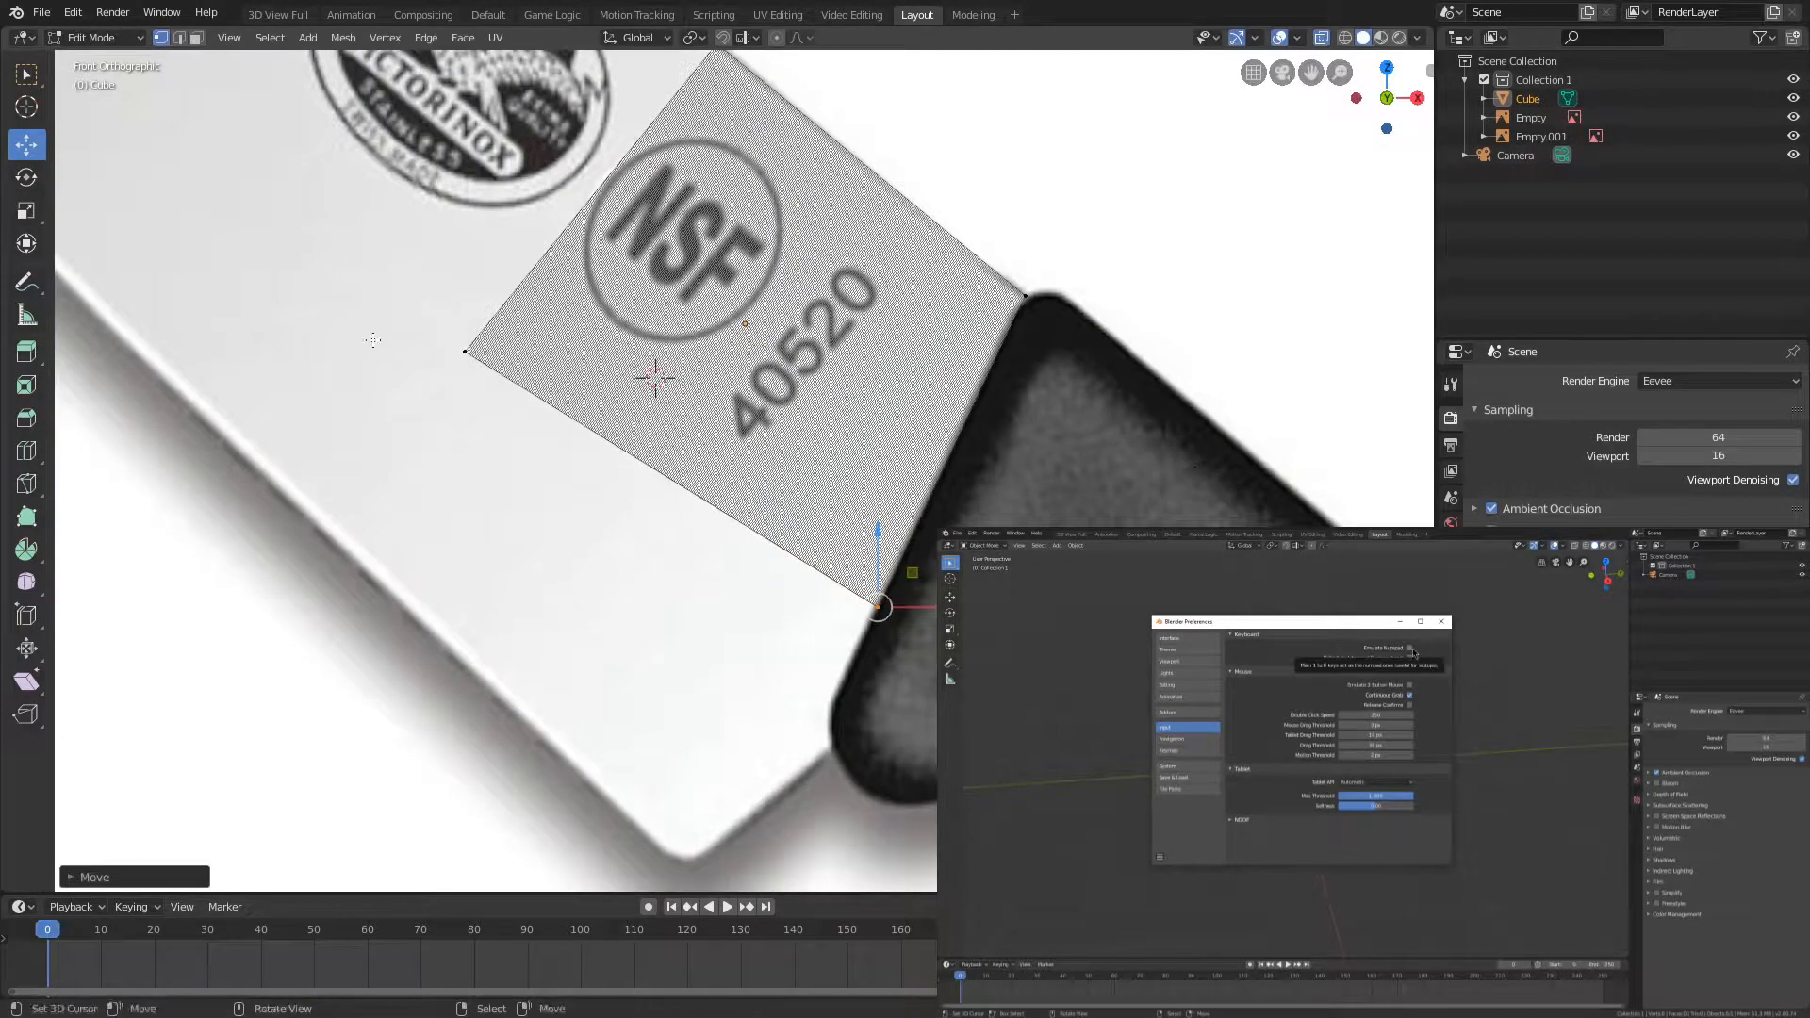
Step: Select the vertices of the cube's lower face and extrude them about 0.36 toward the cutting edge
{"action": "key", "text": "a"}
{"action": "key", "text": "b"}
{"action": "left_click_drag", "start_coordinate": [781, 576], "coordinate": [933, 652]}
{"action": "key", "text": "b"}
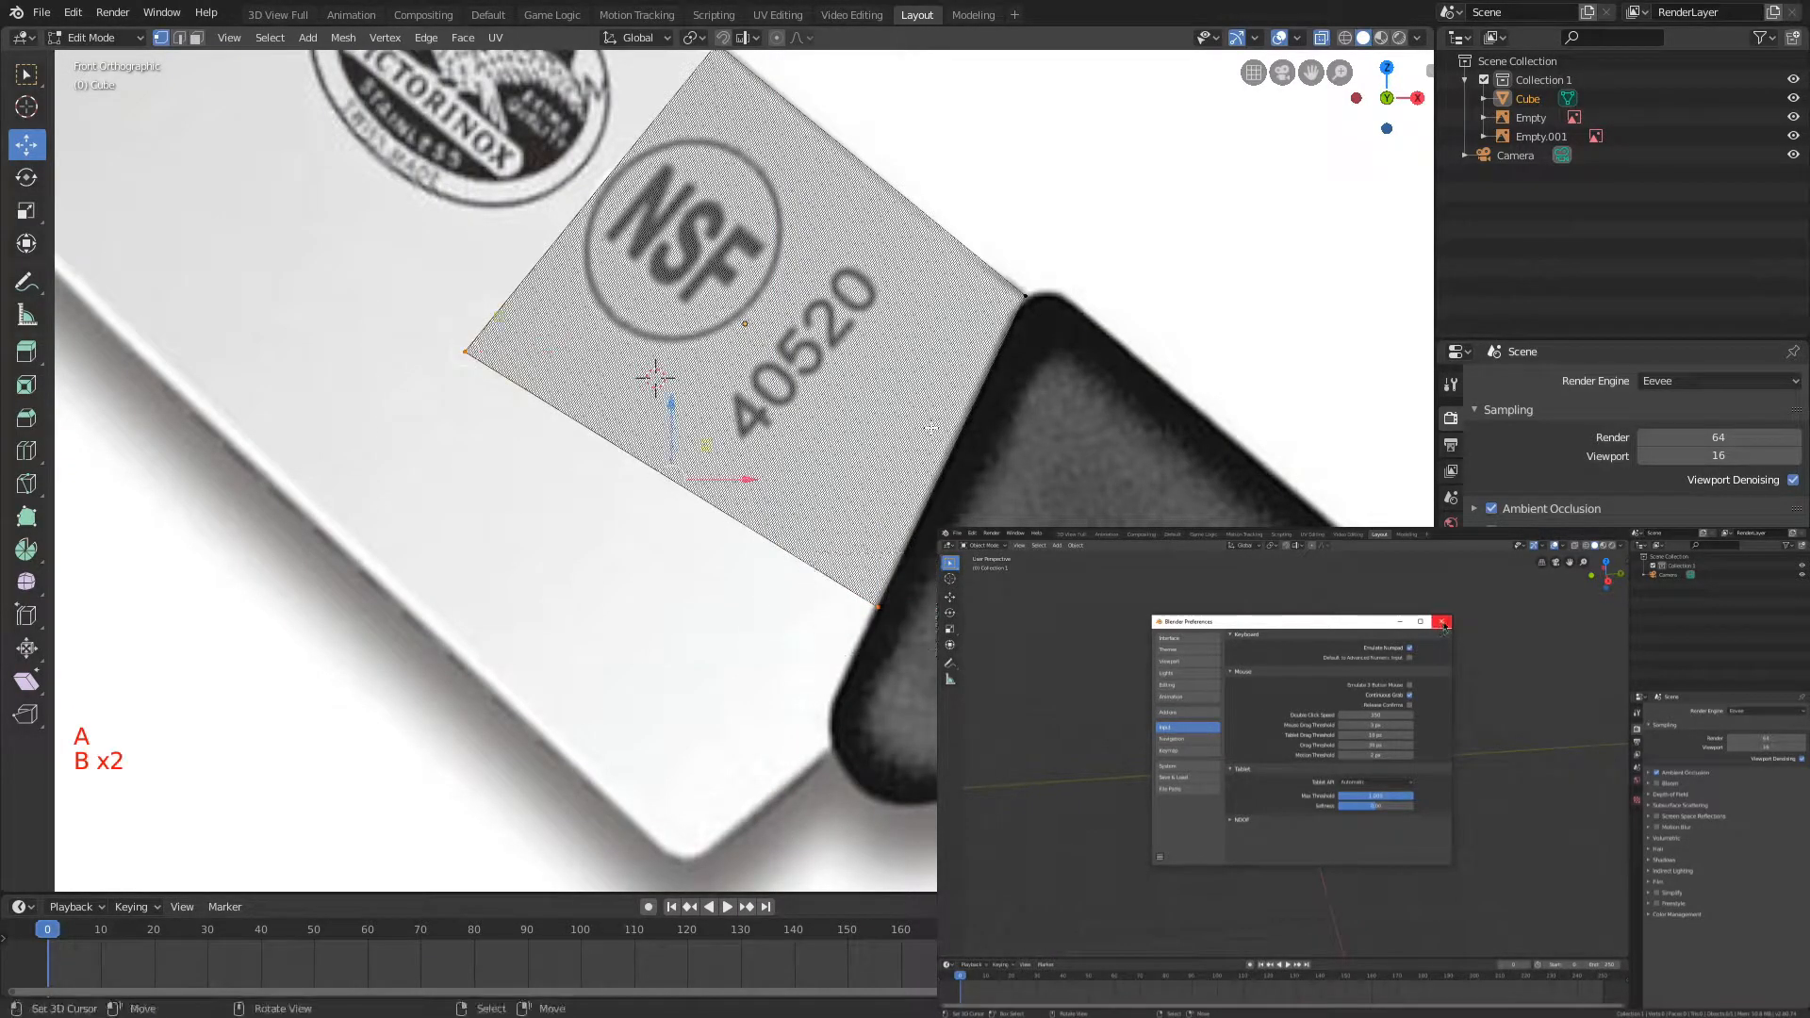
{"action": "key", "text": "e"}
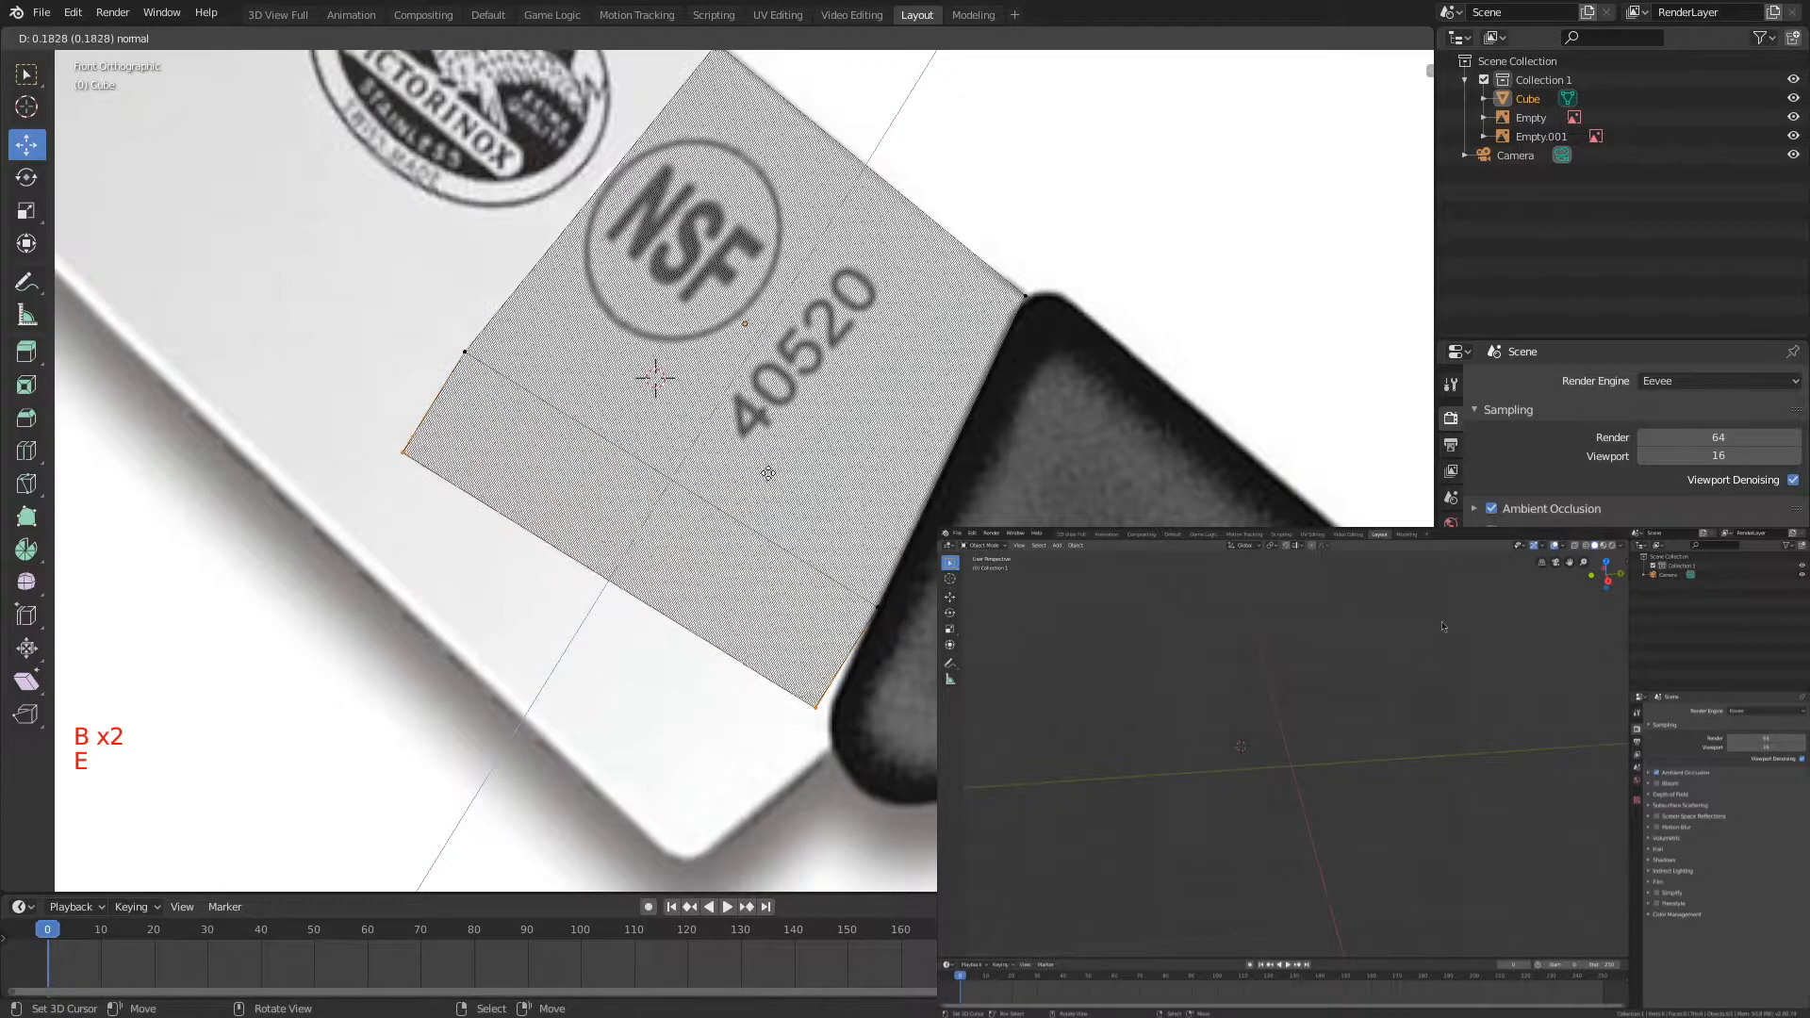
{"action": "left_click", "coordinate": [662, 529]}
Step: Move the extruded handle-side vertices with the Y axis locked onto the heel tip of the blade
{"action": "key", "text": "a"}
{"action": "key", "text": "b"}
{"action": "left_click_drag", "start_coordinate": [708, 752], "coordinate": [819, 836]}
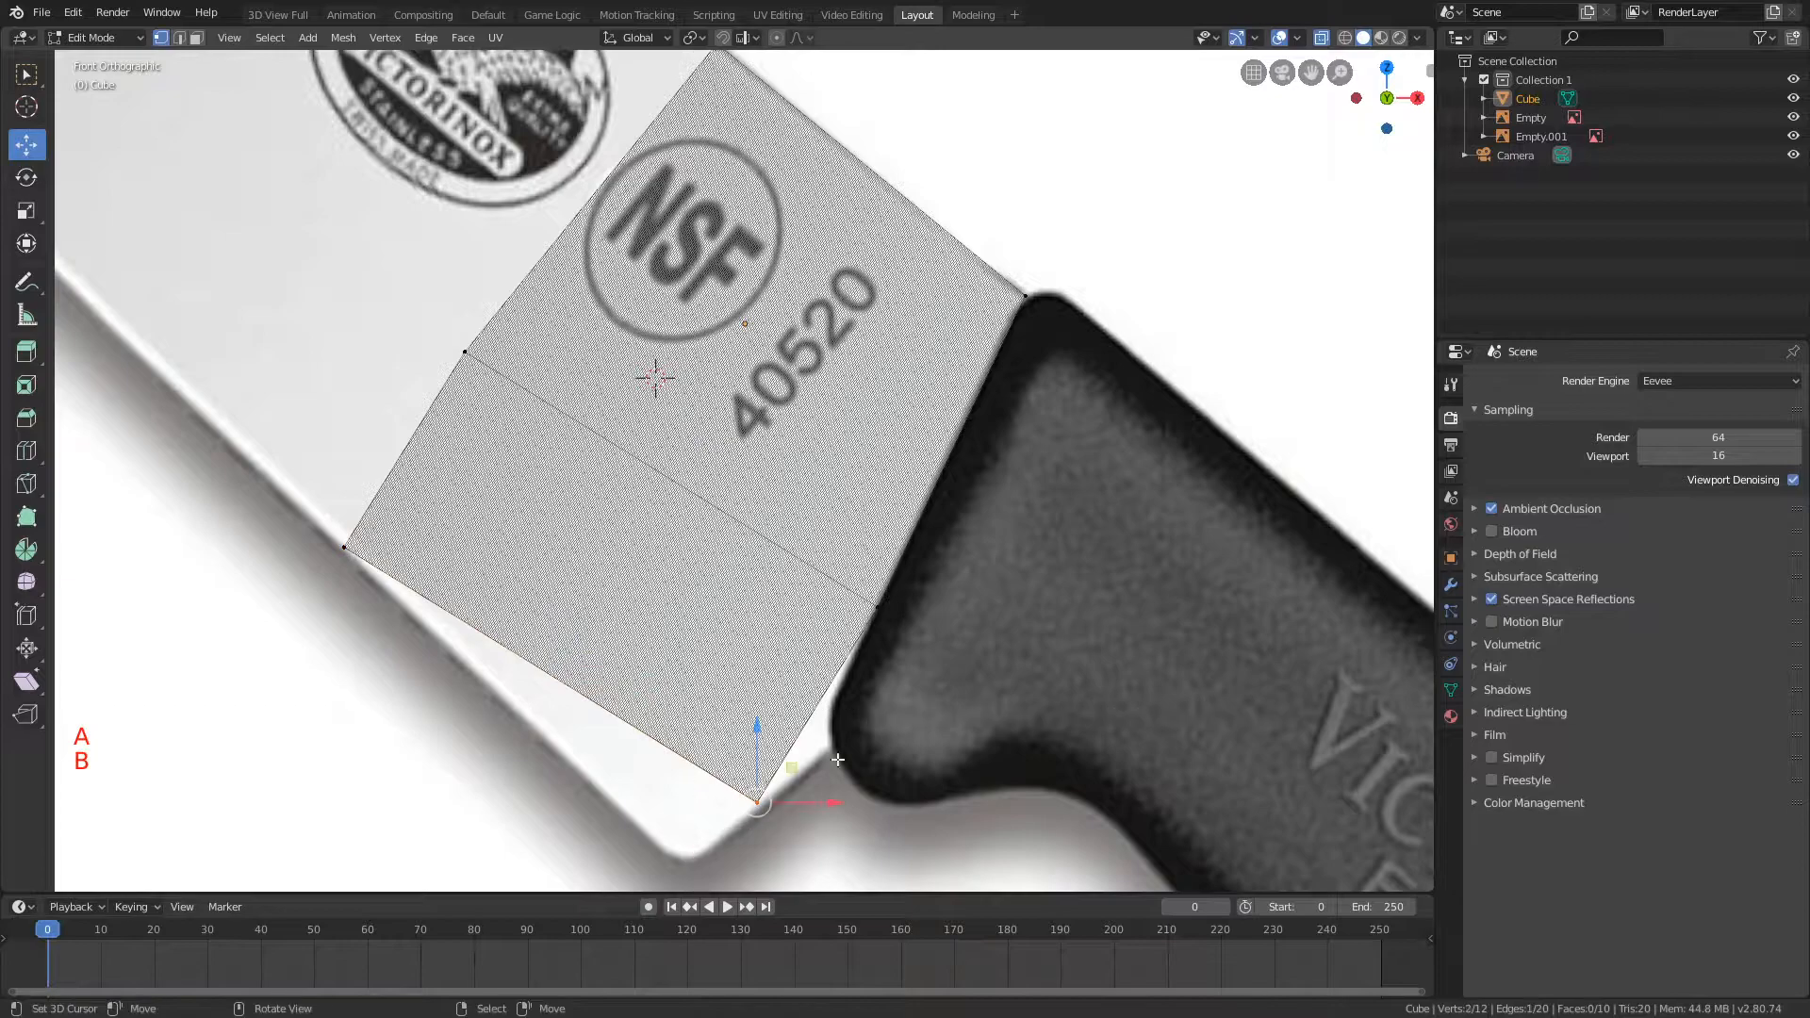
{"action": "key", "text": "g"}
{"action": "key", "text": "shift+y"}
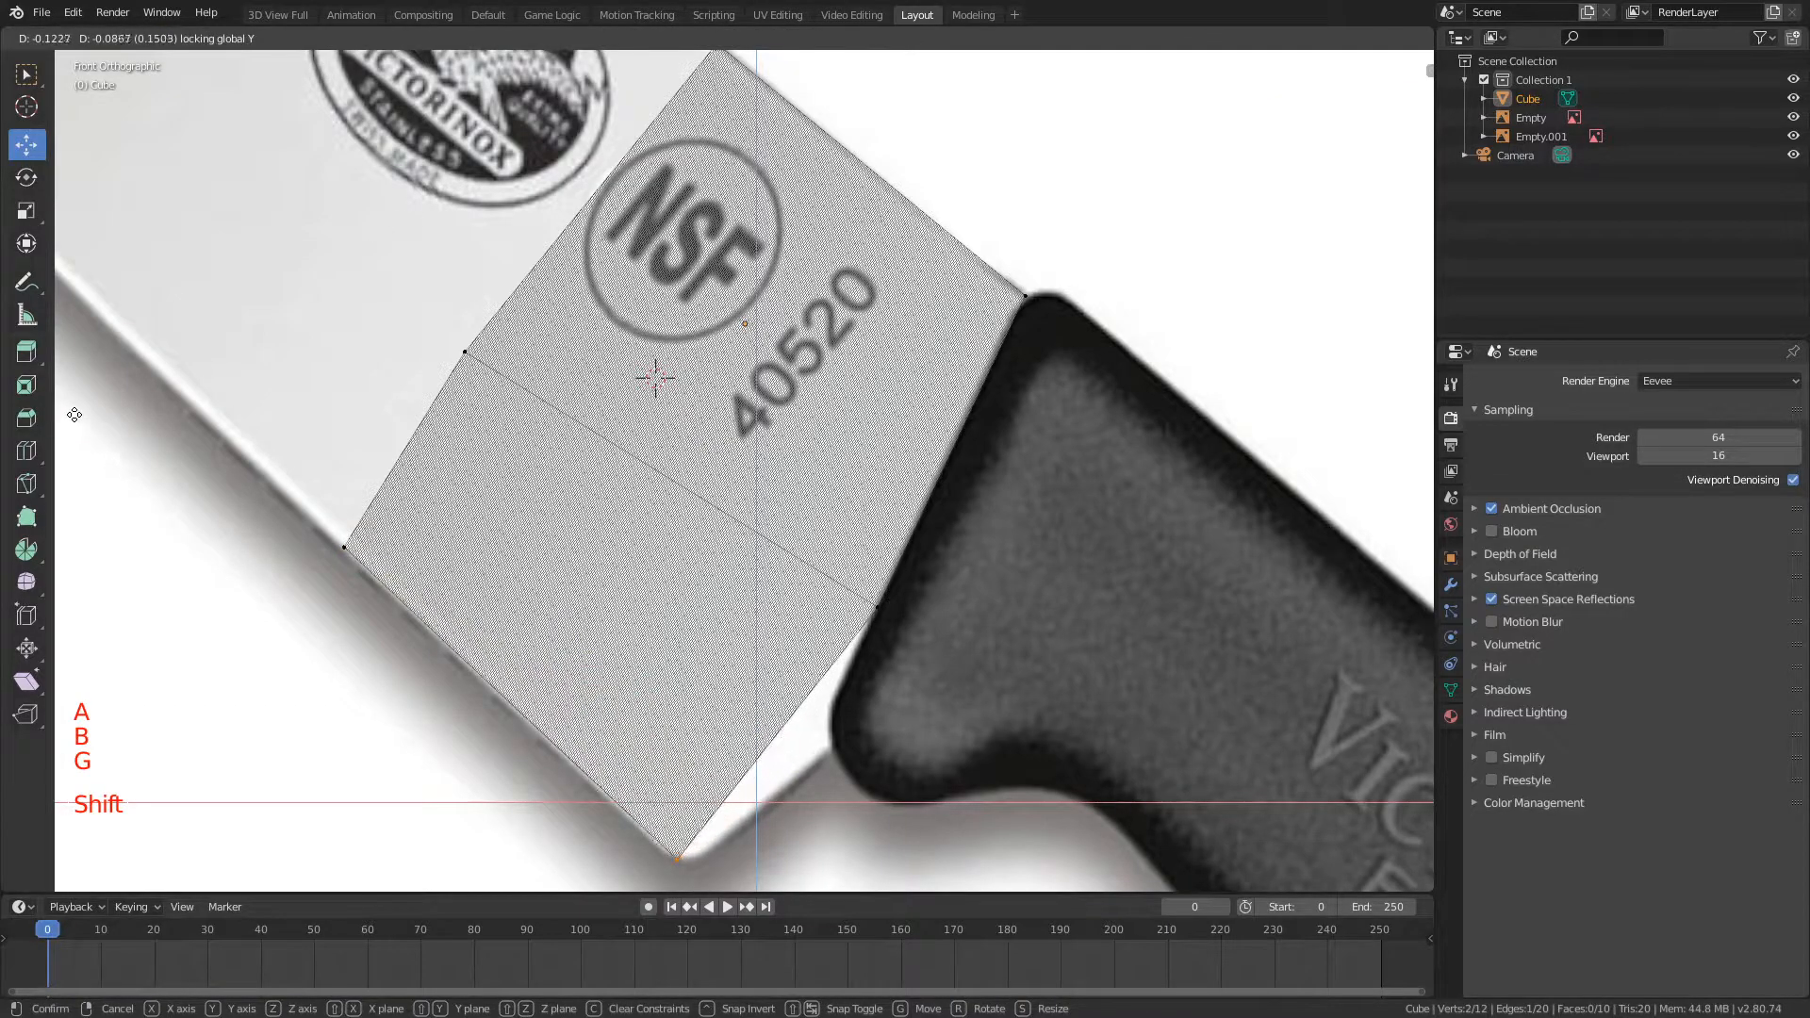
{"action": "left_click", "coordinate": [75, 414]}
Step: Add one centered loop cut running lengthwise through the extruded lower section
{"action": "key", "text": "a"}
{"action": "key", "text": "ctrl+r"}
{"action": "left_click", "coordinate": [404, 440]}
{"action": "left_click", "coordinate": [403, 438]}
Step: Move the new loop's handle-side vertices with the Y axis locked down to the heel outline beside the handle
{"action": "key", "text": "a"}
{"action": "scroll", "coordinate": [765, 754], "scroll_direction": "up", "scroll_amount": 2}
{"action": "middle_click_drag", "start_coordinate": [766, 801], "coordinate": [705, 570], "text": "shift"}
{"action": "key", "text": "b"}
{"action": "left_click_drag", "start_coordinate": [701, 577], "coordinate": [765, 663]}
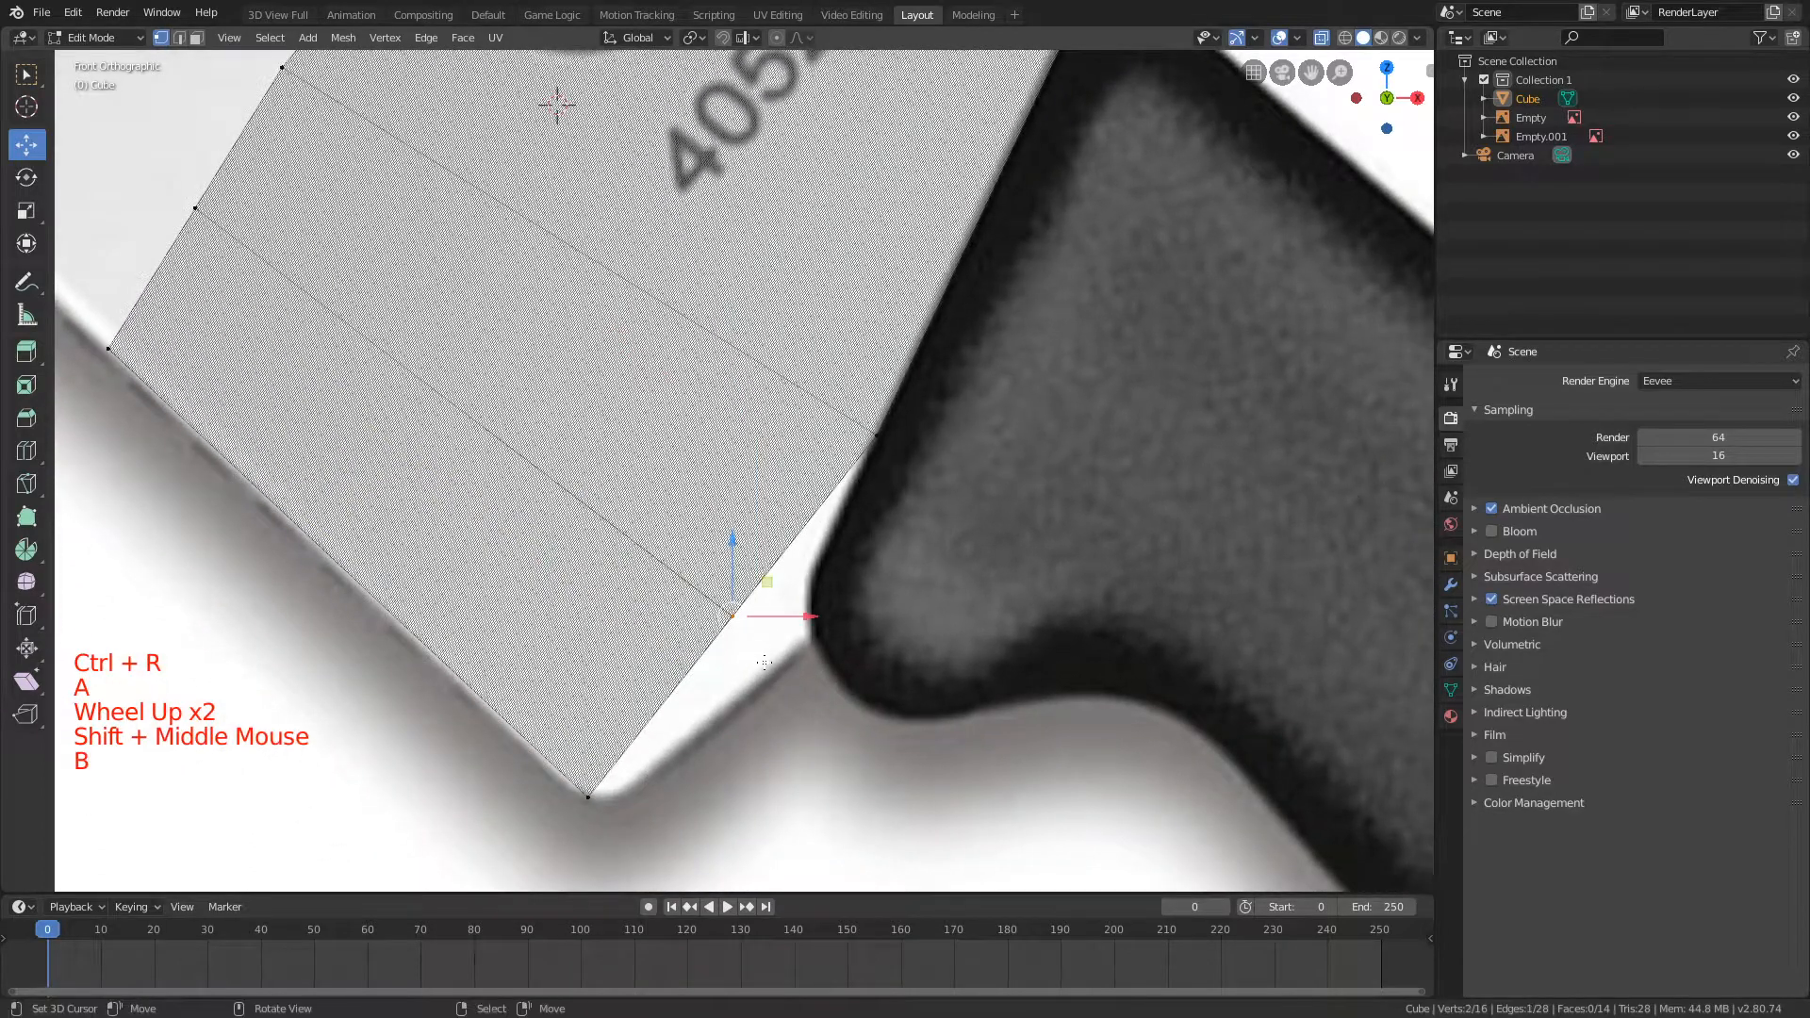
{"action": "key", "text": "g"}
{"action": "key", "text": "shift+y"}
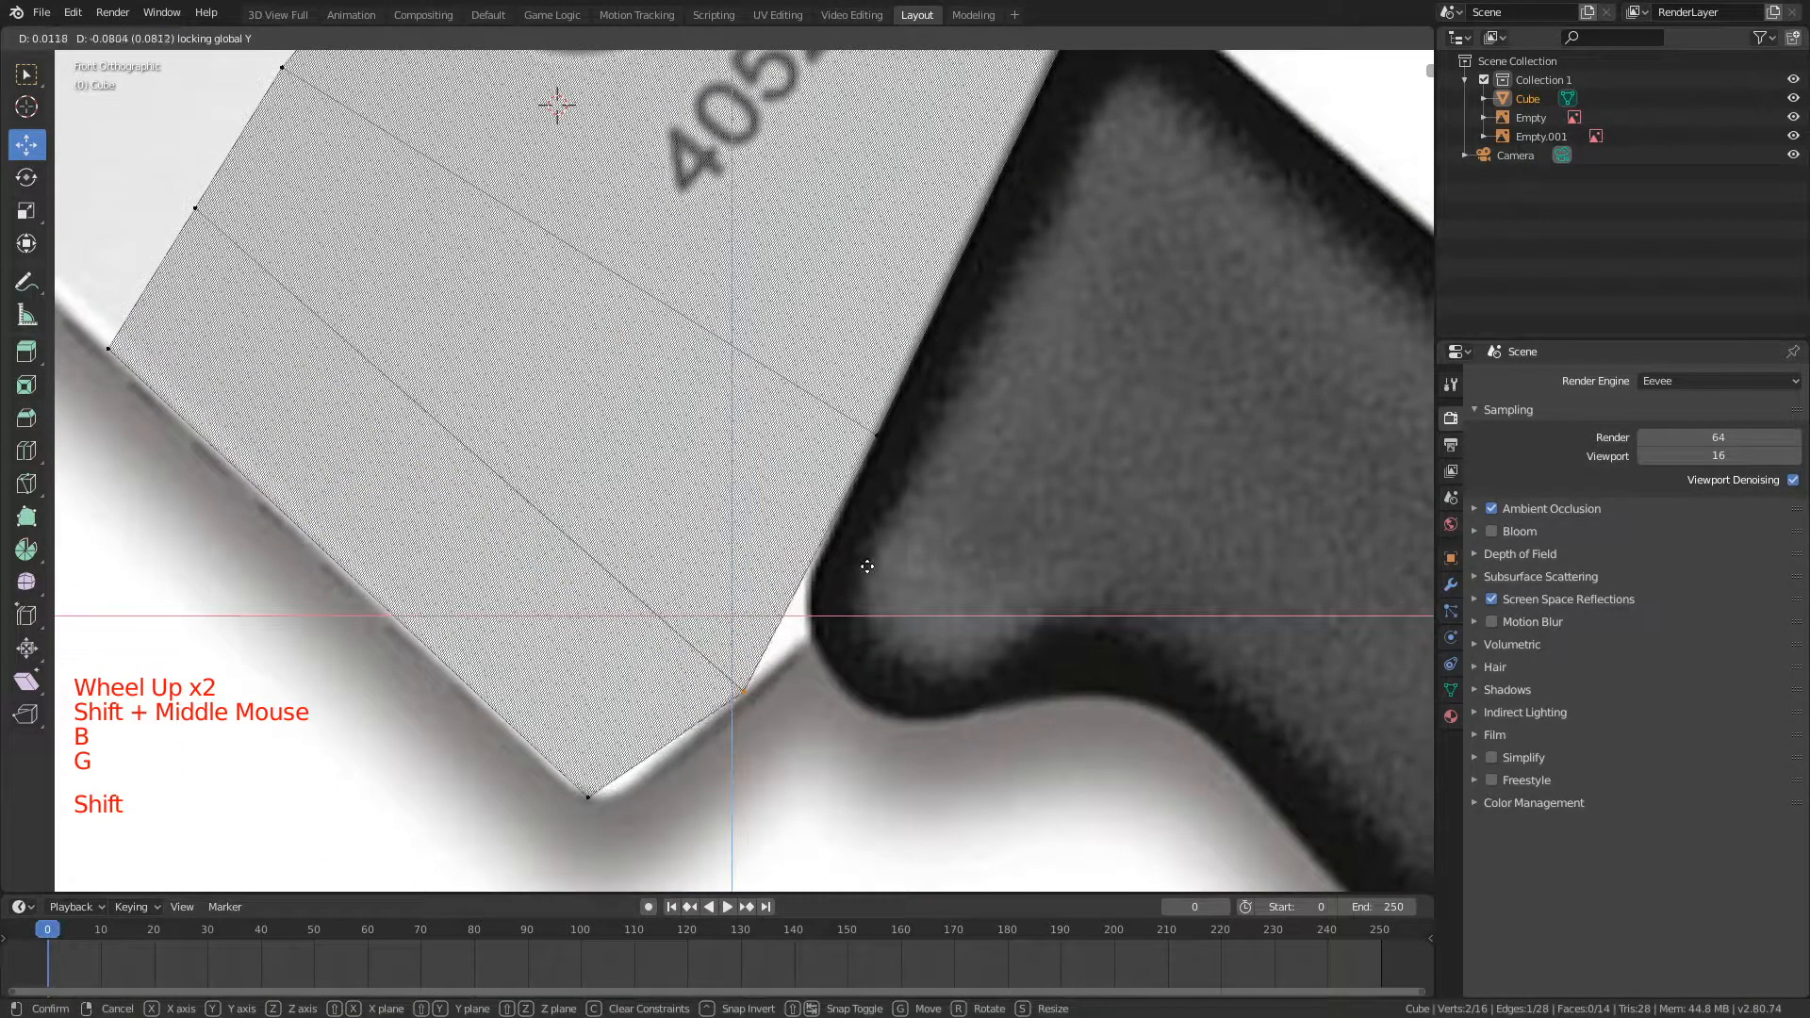
{"action": "left_click", "coordinate": [774, 480]}
Step: Shift both sets of heel vertices about 0.01 toward the handle with the Y axis locked to match the heel outline, and deselect them
{"action": "key", "text": "a"}
{"action": "key", "text": "b"}
{"action": "left_click_drag", "start_coordinate": [790, 633], "coordinate": [549, 835]}
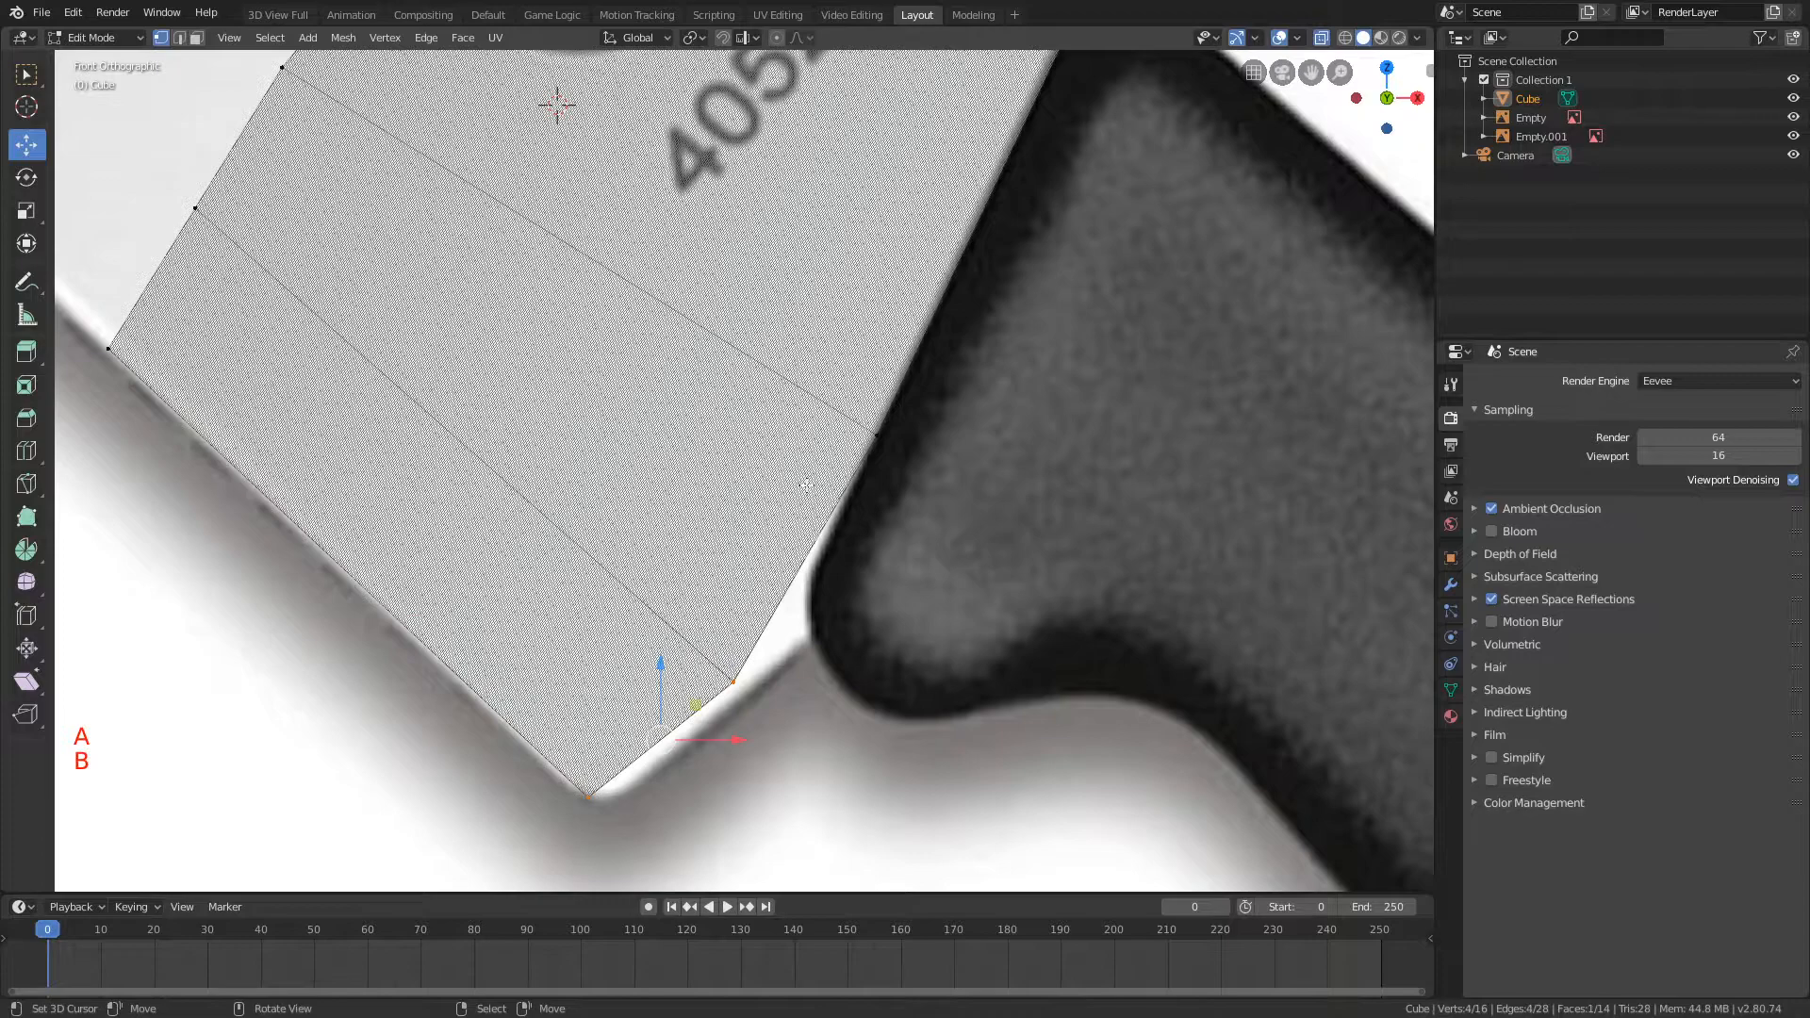
{"action": "key", "text": "g"}
{"action": "key", "text": "shift+y"}
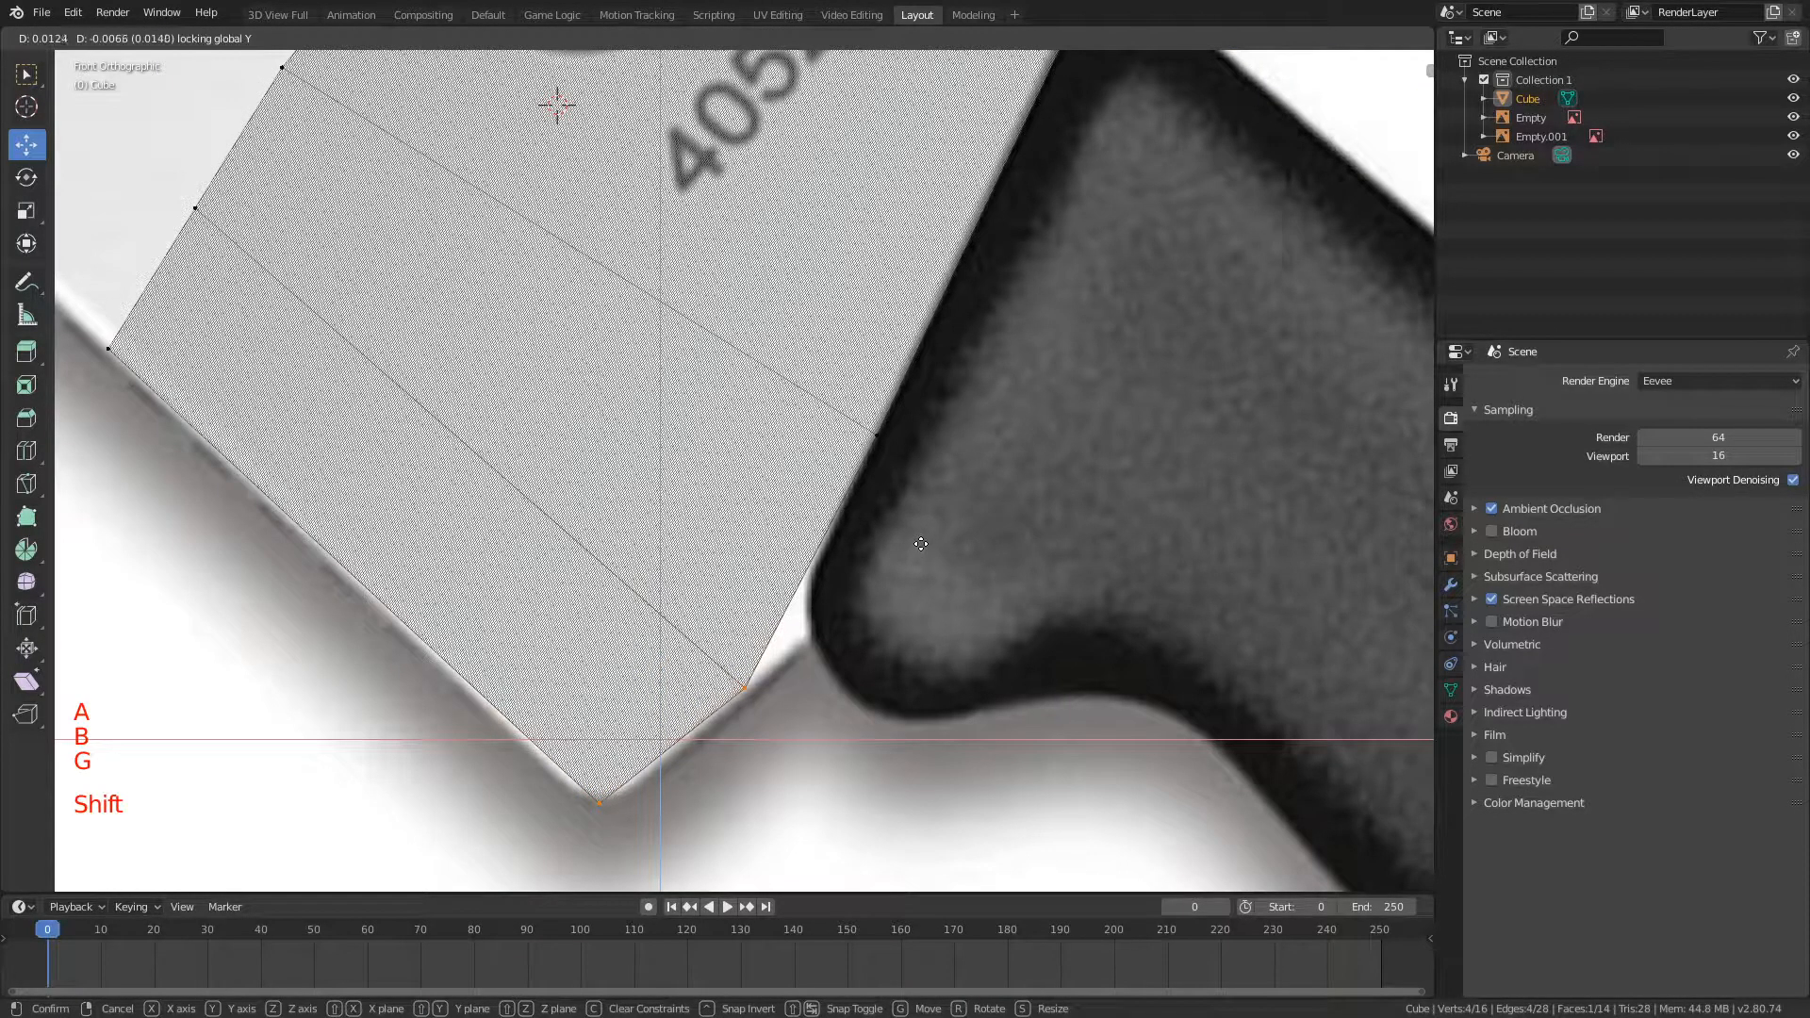
{"action": "left_click", "coordinate": [921, 544]}
{"action": "key", "text": "a"}
Step: Examine the mesh's fit at the heel and its depth from an angle, and return to the front view
{"action": "scroll", "coordinate": [889, 537], "scroll_direction": "down", "scroll_amount": 4}
{"action": "middle_click_drag", "start_coordinate": [686, 248], "coordinate": [702, 302], "text": "shift"}
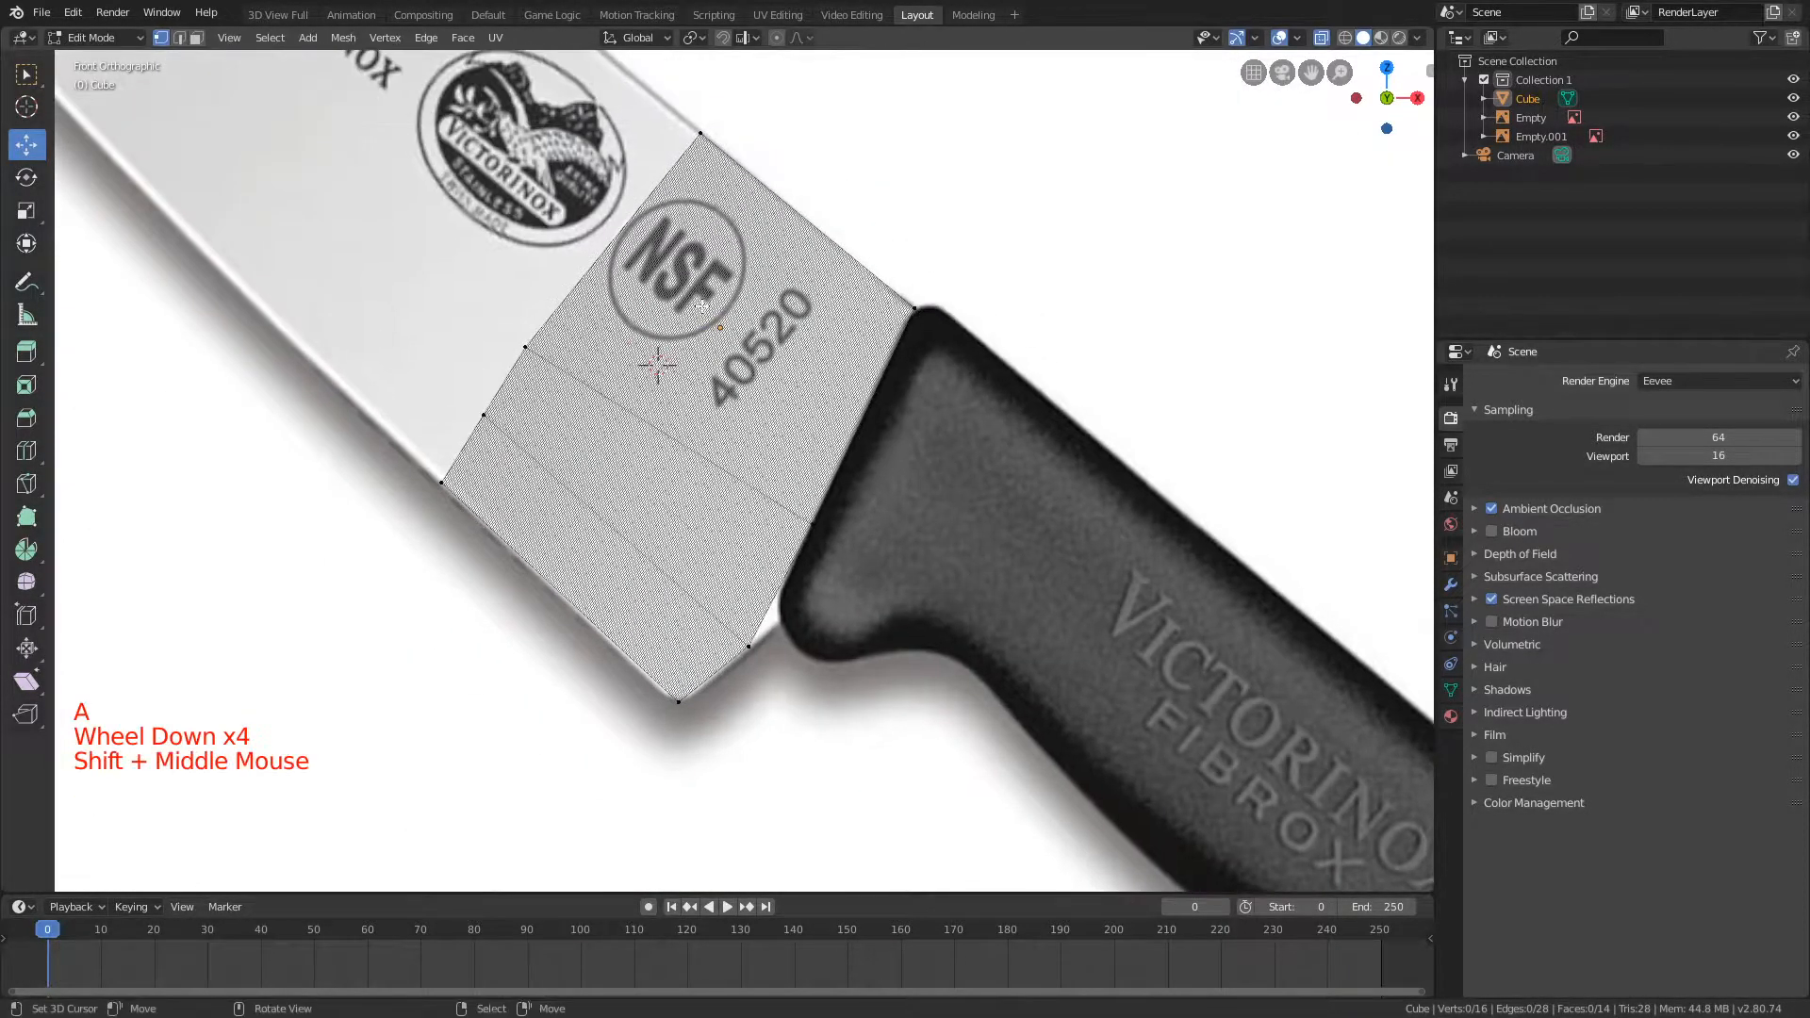
{"action": "scroll", "coordinate": [702, 301], "scroll_direction": "up", "scroll_amount": 3}
{"action": "middle_click_drag", "start_coordinate": [594, 286], "coordinate": [691, 353], "text": "shift"}
{"action": "scroll", "coordinate": [691, 354], "scroll_direction": "up", "scroll_amount": 1, "text": "shift"}
{"action": "scroll", "coordinate": [691, 354], "scroll_direction": "up", "scroll_amount": 1}
{"action": "scroll", "coordinate": [691, 422], "scroll_direction": "up", "scroll_amount": 2}
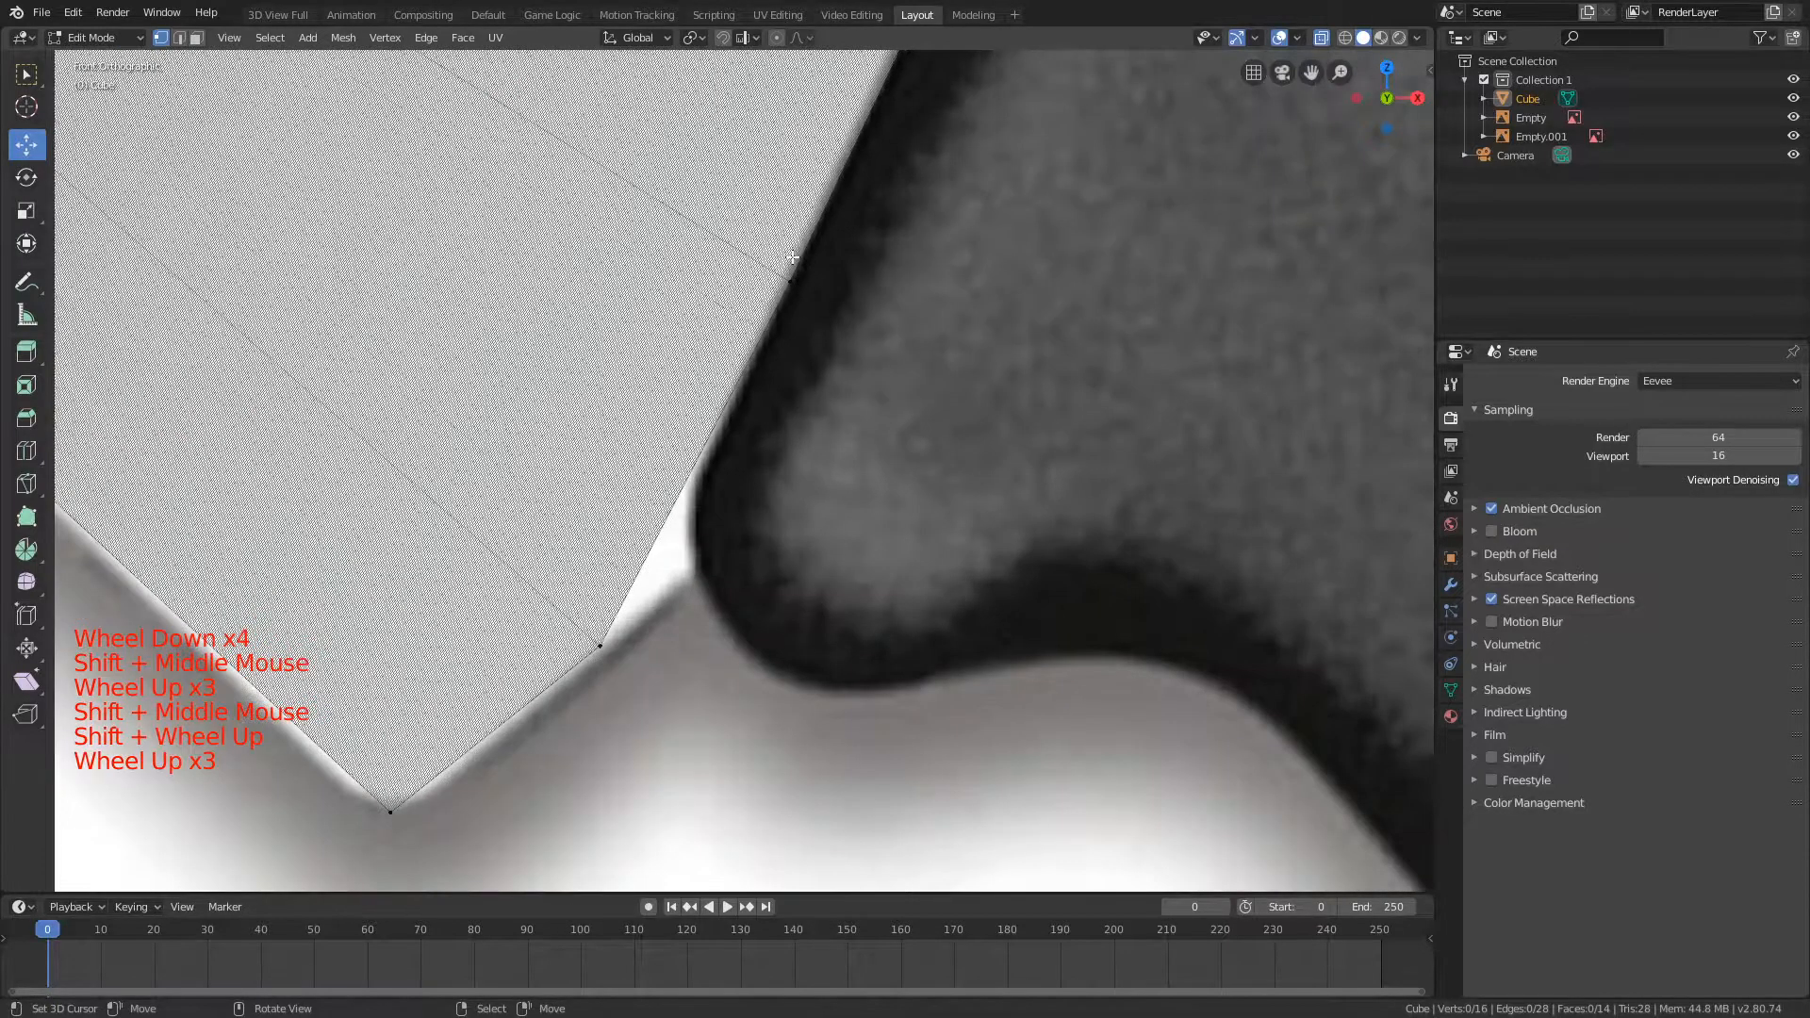
{"action": "scroll", "coordinate": [792, 255], "scroll_direction": "down", "scroll_amount": 4}
{"action": "middle_click_drag", "start_coordinate": [594, 106], "coordinate": [822, 254], "text": "shift"}
{"action": "middle_click_drag", "start_coordinate": [823, 126], "coordinate": [766, 171], "text": "shift"}
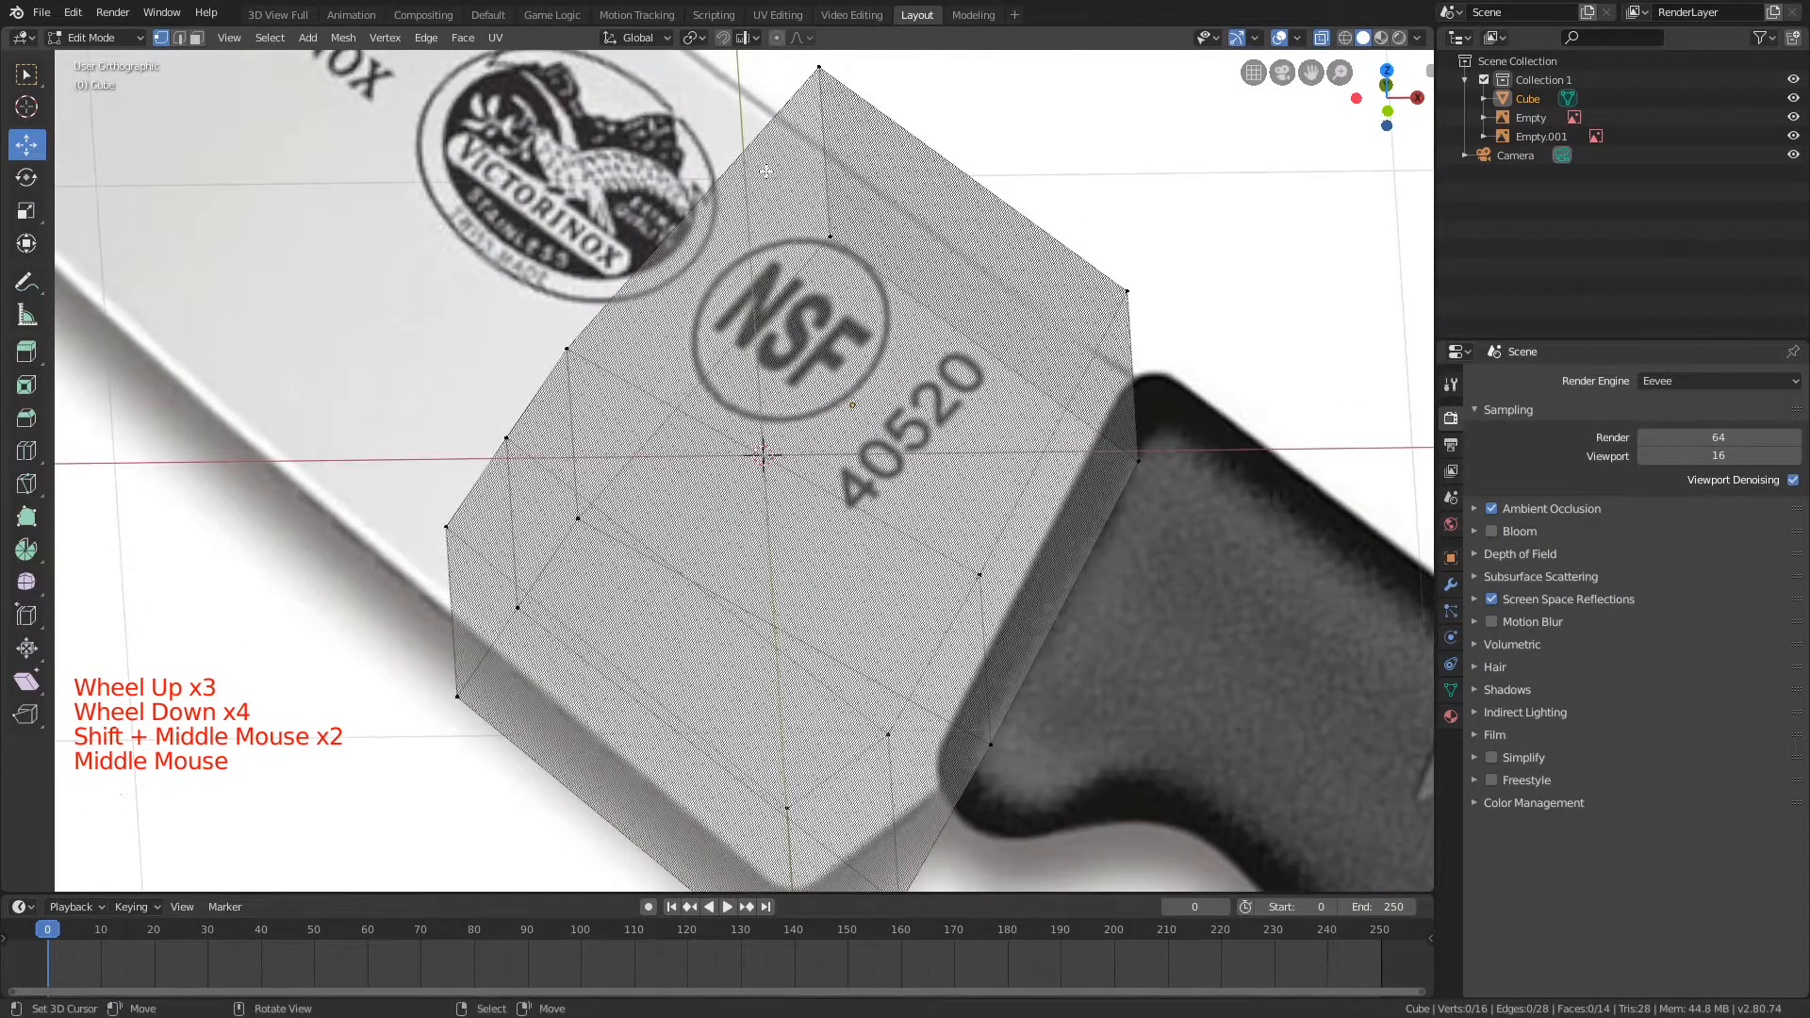
{"action": "key", "text": "KP_1"}
{"action": "scroll", "coordinate": [359, 151], "scroll_direction": "down", "scroll_amount": 8}
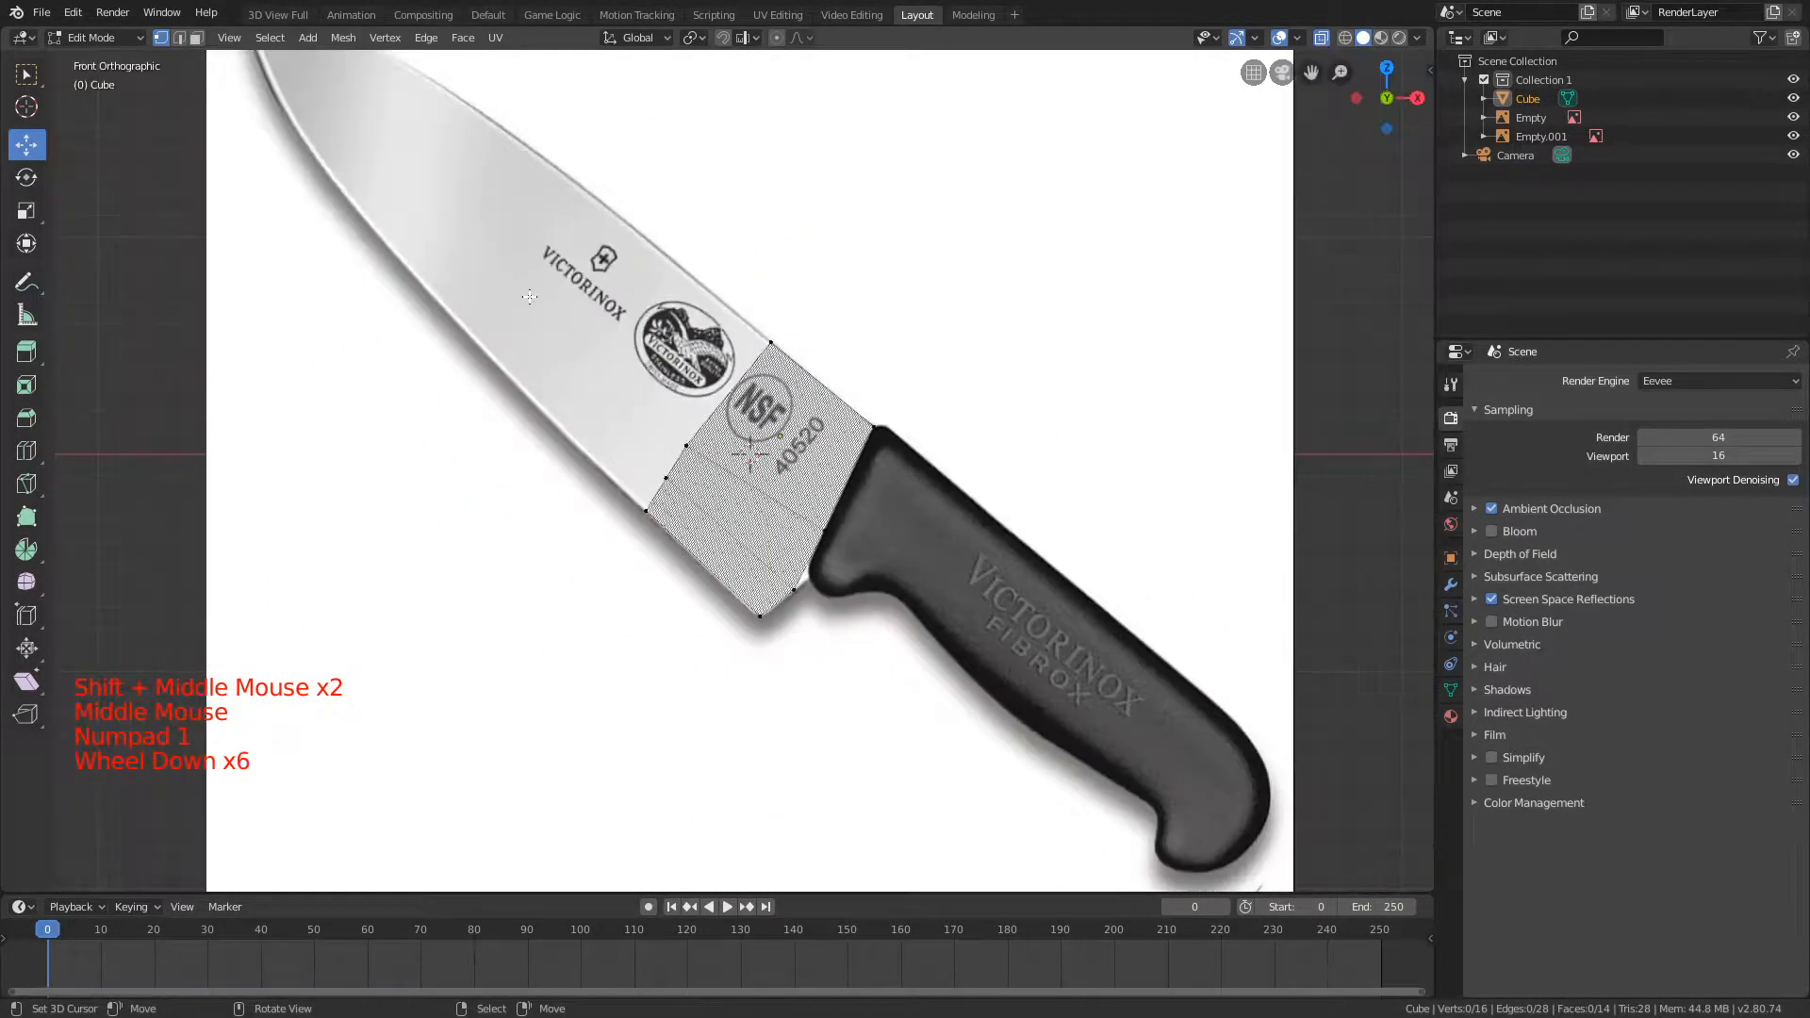
Step: Select all vertices on the mesh's tip-facing side and extrude them along the blade over the oval Victorinox emblem
{"action": "scroll", "coordinate": [754, 443], "scroll_direction": "up", "scroll_amount": 7}
{"action": "middle_click_drag", "start_coordinate": [660, 396], "coordinate": [811, 431], "text": "shift"}
{"action": "key", "text": "b"}
{"action": "left_click_drag", "start_coordinate": [442, 512], "coordinate": [728, 719]}
{"action": "key", "text": "b"}
{"action": "left_click_drag", "start_coordinate": [603, 406], "coordinate": [756, 539]}
{"action": "key", "text": "b"}
{"action": "left_click_drag", "start_coordinate": [811, 132], "coordinate": [1141, 317]}
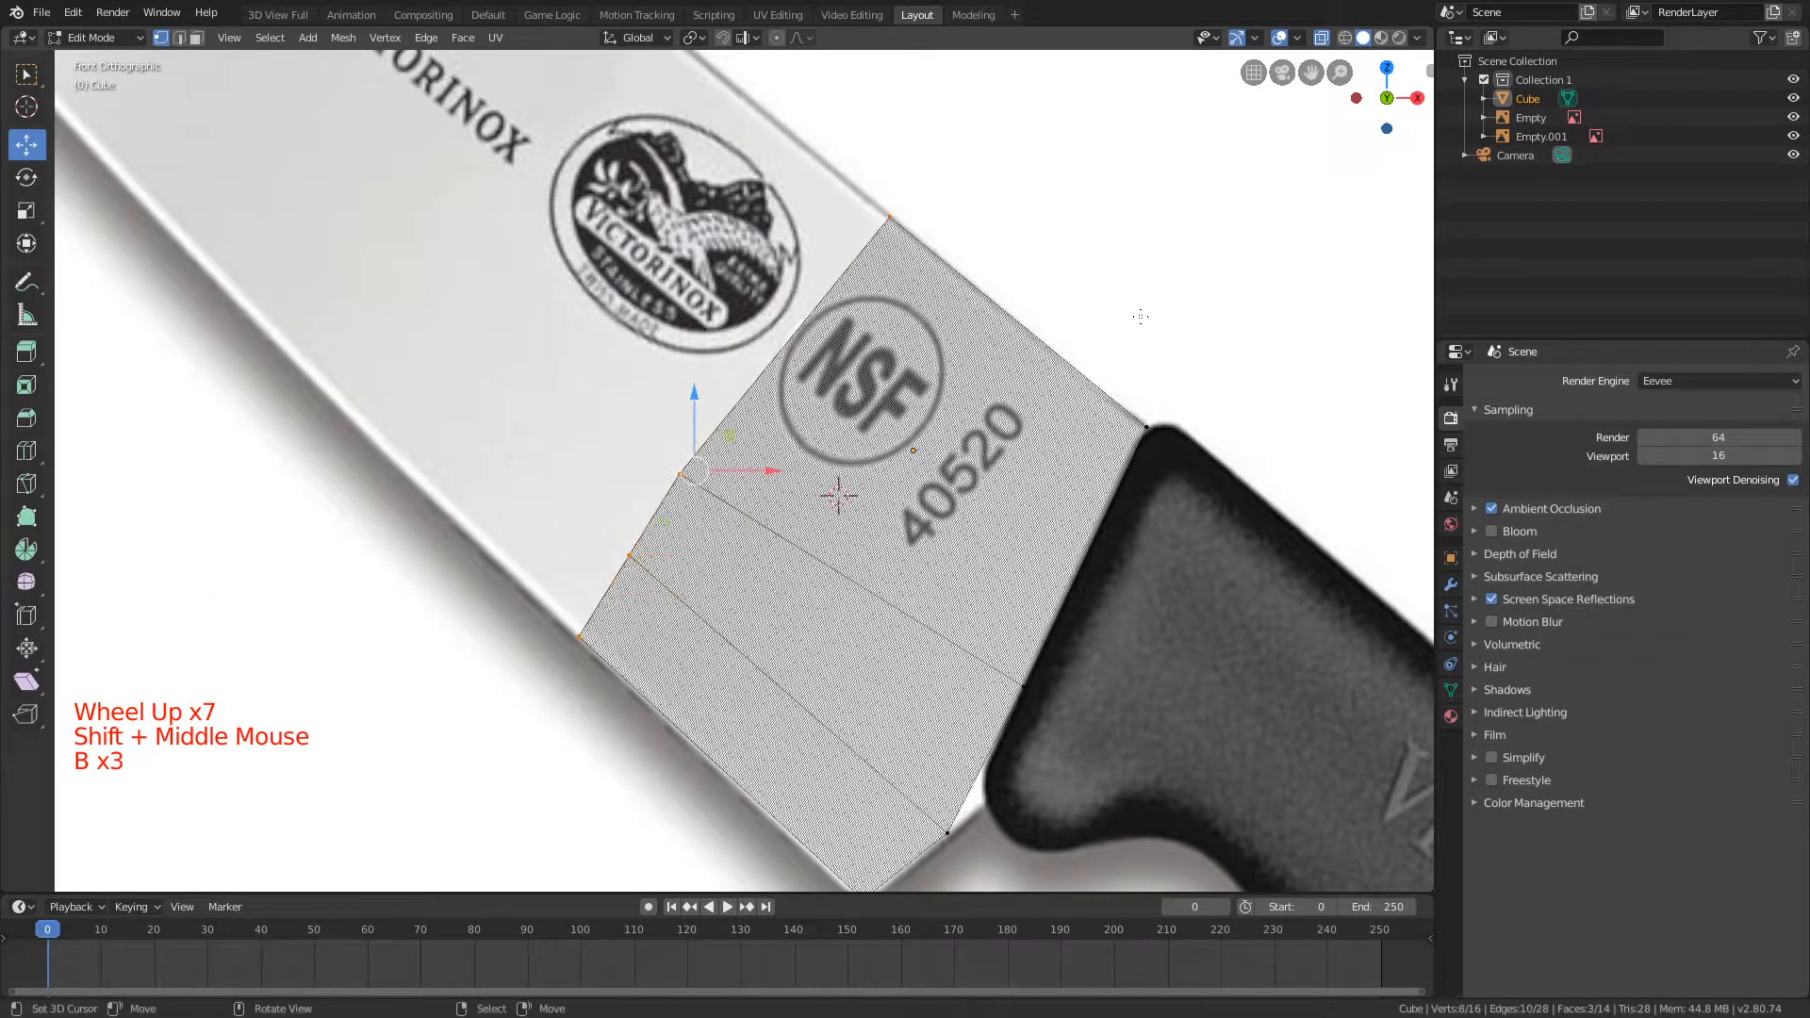
{"action": "key", "text": "e"}
{"action": "left_click", "coordinate": [735, 381]}
Step: Move and scale the end loop across the oval Victorinox emblem with the Y axis locked until it meets the spine and cutting edge
{"action": "middle_click_drag", "start_coordinate": [702, 261], "coordinate": [854, 408], "text": "shift"}
{"action": "key", "text": "g"}
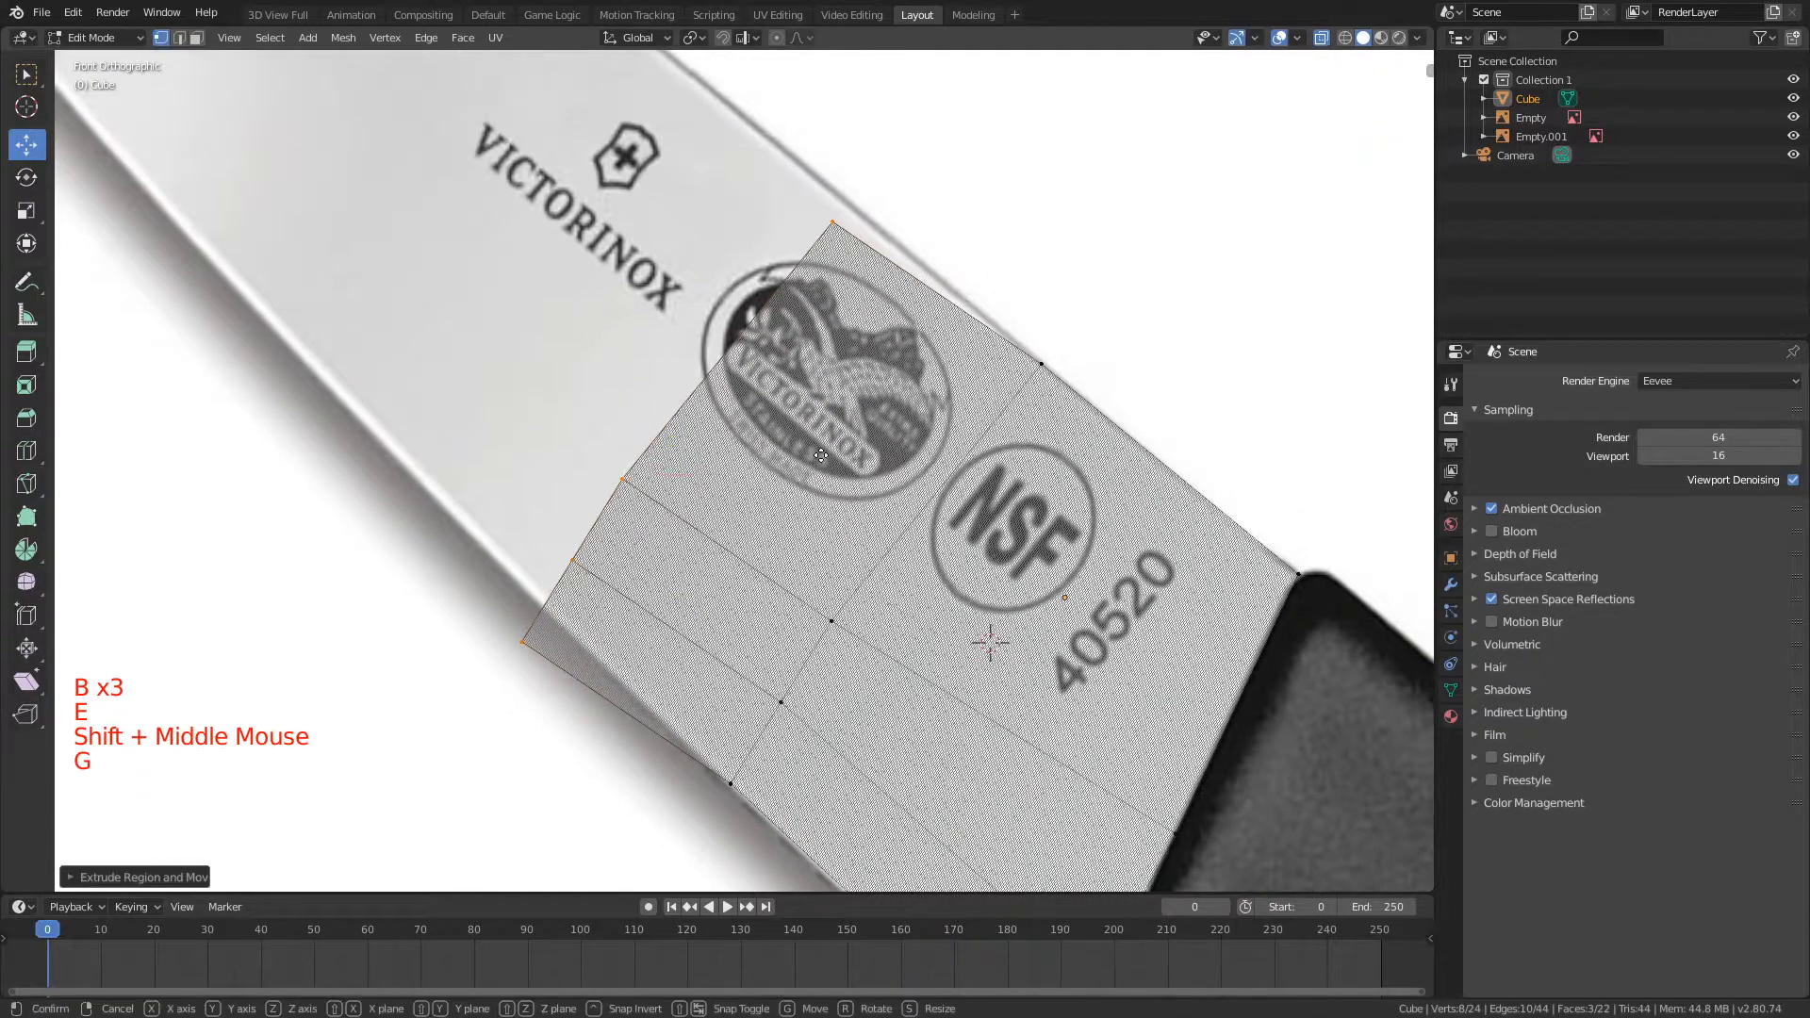
{"action": "key", "text": "shift+y"}
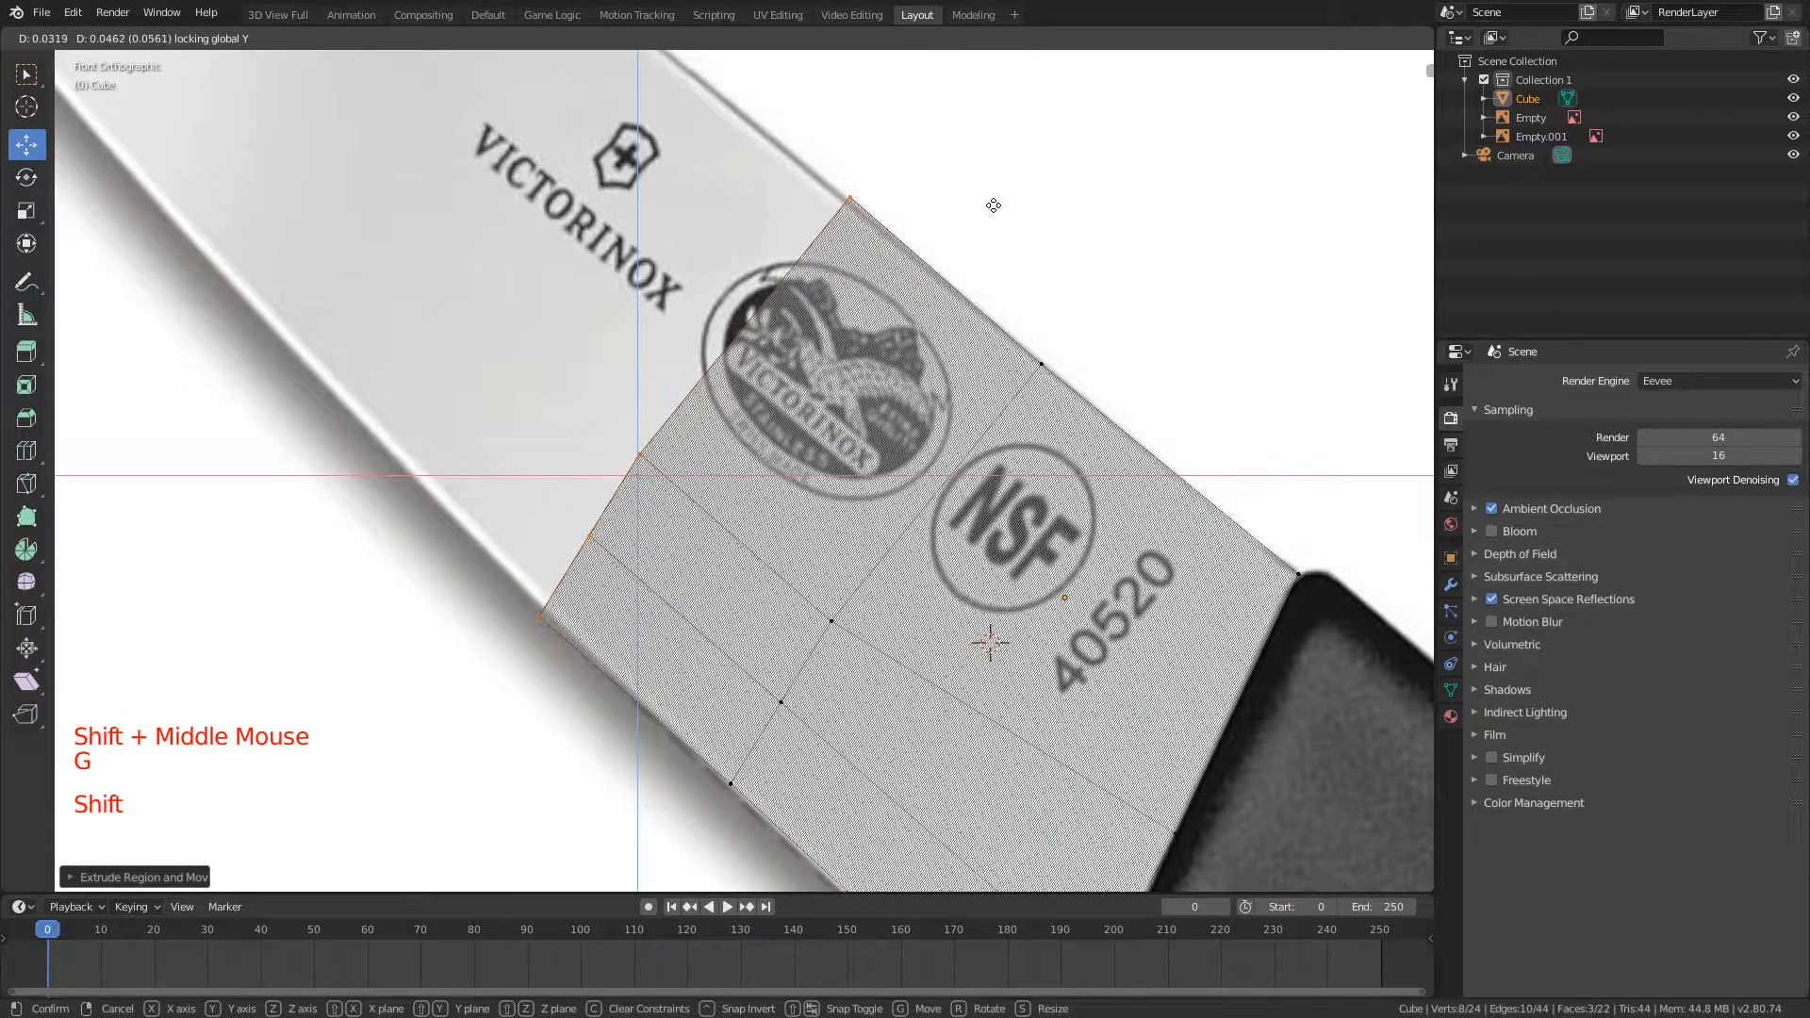
{"action": "left_click", "coordinate": [961, 227]}
{"action": "key", "text": "s"}
{"action": "key", "text": "shift+y"}
{"action": "left_click", "coordinate": [895, 300]}
{"action": "key", "text": "g"}
{"action": "key", "text": "shift+y"}
{"action": "left_click", "coordinate": [917, 267]}
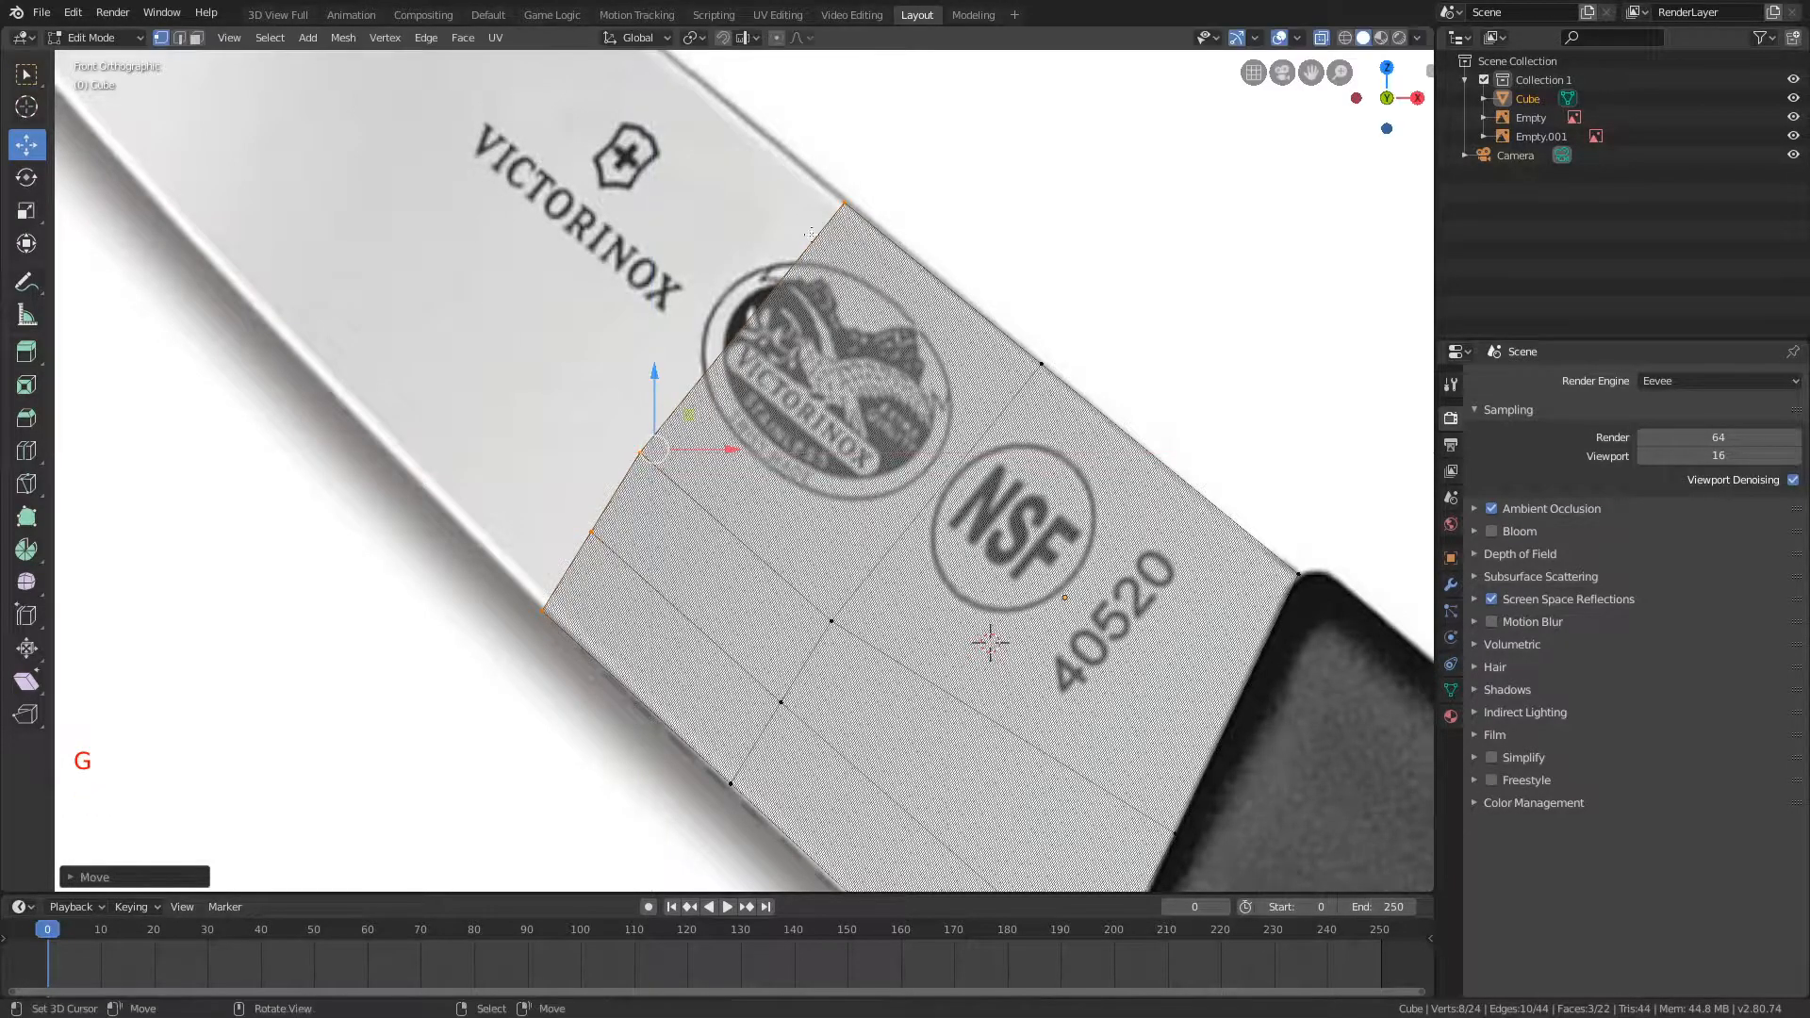
Step: Extrude the end loop past the Victorinox shield logo, then scale and move it with the Y axis locked to fit the blade outline
{"action": "middle_click_drag", "start_coordinate": [916, 266], "coordinate": [1204, 437], "text": "shift"}
{"action": "key", "text": "e"}
{"action": "key", "text": "shift+y"}
{"action": "left_click", "coordinate": [535, 537]}
{"action": "key", "text": "s"}
{"action": "key", "text": "shift+y"}
{"action": "left_click", "coordinate": [872, 382]}
{"action": "key", "text": "g"}
{"action": "key", "text": "shift+y"}
{"action": "left_click", "coordinate": [832, 84]}
Step: Extrude another section onto the plain blade area beyond the logo and fit its end loop to both outlines with the Y axis locked
{"action": "middle_click_drag", "start_coordinate": [832, 85], "coordinate": [1079, 358], "text": "shift"}
{"action": "key", "text": "e"}
{"action": "key", "text": "g"}
{"action": "key", "text": "shift+y"}
{"action": "left_click", "coordinate": [925, 225]}
{"action": "key", "text": "s"}
{"action": "key", "text": "shift+y"}
{"action": "left_click", "coordinate": [783, 577]}
{"action": "key", "text": "g"}
{"action": "key", "text": "shift+y"}
{"action": "left_click", "coordinate": [853, 339]}
Step: Add one more extruded section along the blade and scale and move its end loop to the spine and cutting edge
{"action": "middle_click_drag", "start_coordinate": [839, 315], "coordinate": [924, 453], "text": "shift"}
{"action": "key", "text": "e"}
{"action": "key", "text": "s"}
{"action": "key", "text": "shift+y"}
{"action": "key", "text": "g"}
{"action": "key", "text": "shift+y"}
{"action": "left_click", "coordinate": [1081, 872]}
{"action": "key", "text": "s"}
{"action": "key", "text": "shift+y"}
{"action": "left_click", "coordinate": [1079, 462]}
Step: Extrude the end loop along the spine up to where the spine begins curving toward the tip
{"action": "middle_click_drag", "start_coordinate": [933, 328], "coordinate": [1084, 468], "text": "shift"}
{"action": "scroll", "coordinate": [1032, 442], "scroll_direction": "up", "scroll_amount": 1}
{"action": "middle_click_drag", "start_coordinate": [1291, 604], "coordinate": [1122, 512], "text": "shift"}
{"action": "key", "text": "e"}
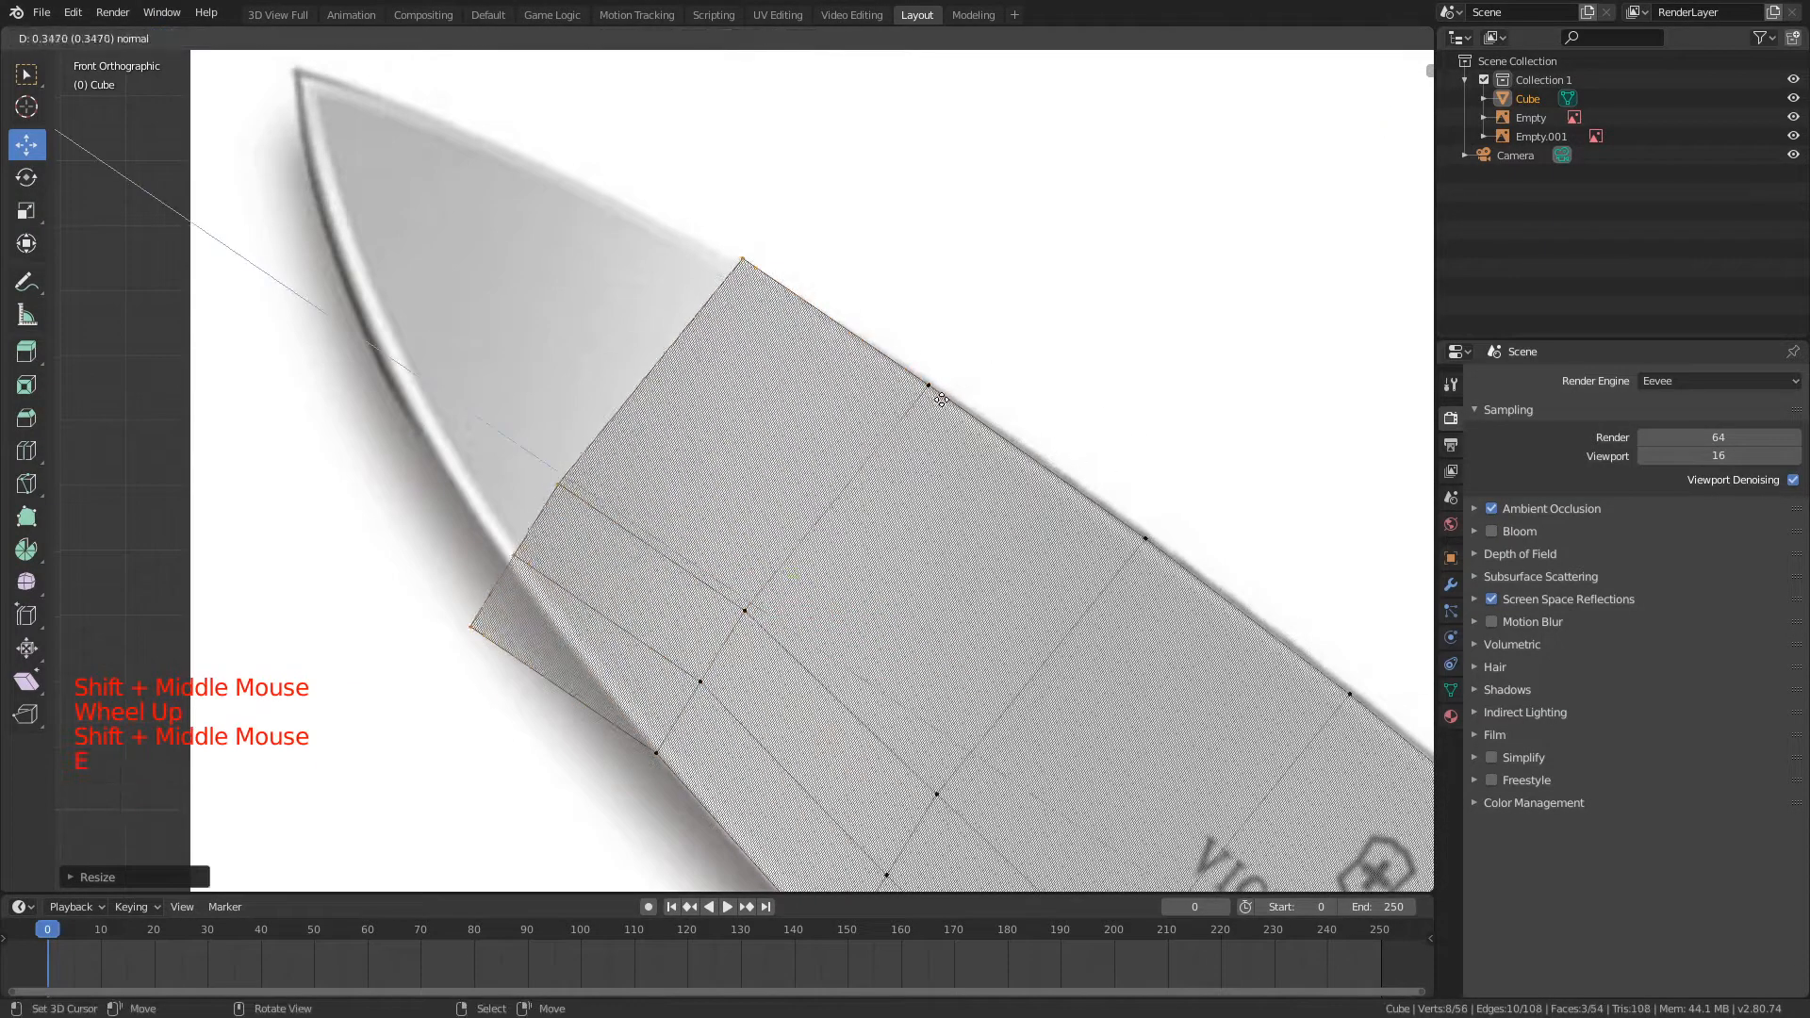
{"action": "left_click", "coordinate": [996, 418]}
Step: Move the end loop's cutting-edge vertices onto the edge outline with Y locked, using proportional editing with Linear falloff and size 0.24
{"action": "key", "text": "a"}
{"action": "key", "text": "b"}
{"action": "left_click_drag", "start_coordinate": [333, 568], "coordinate": [542, 737]}
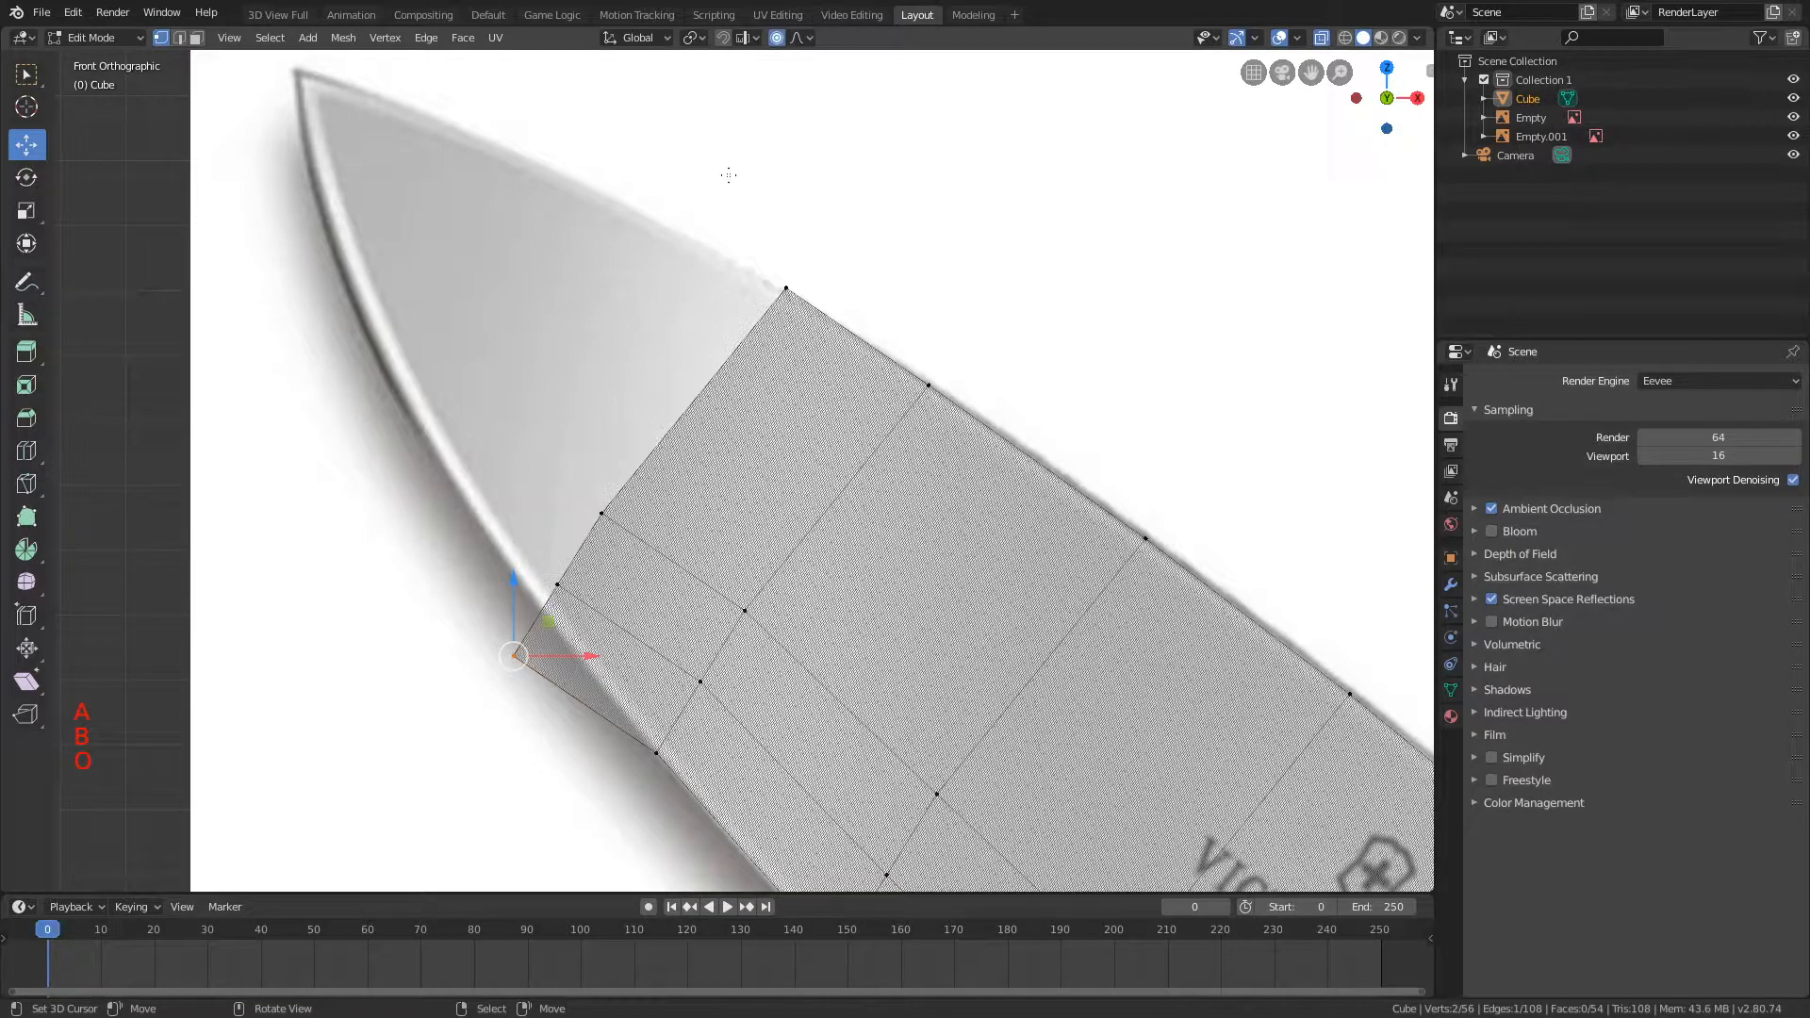
{"action": "left_click", "coordinate": [800, 37]}
{"action": "left_click", "coordinate": [811, 222]}
{"action": "key", "text": "g"}
{"action": "scroll", "coordinate": [914, 472], "scroll_direction": "up", "scroll_amount": 15}
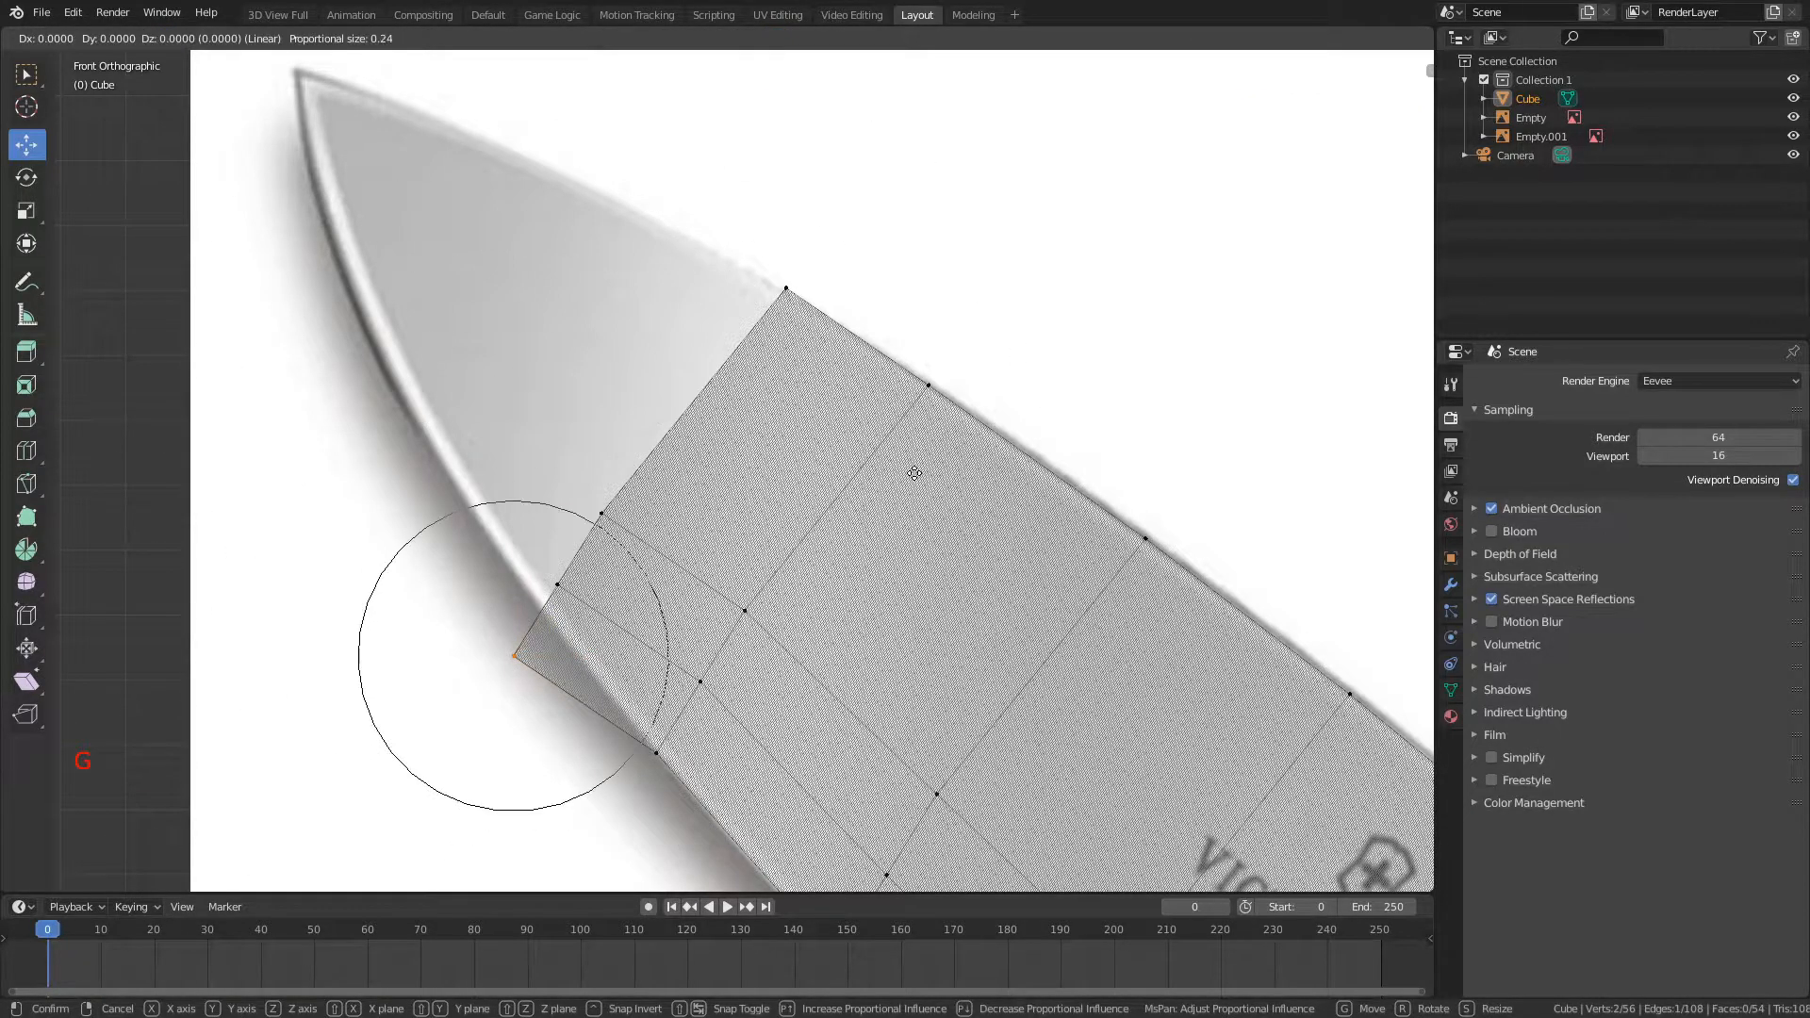
{"action": "key", "text": "shift+y"}
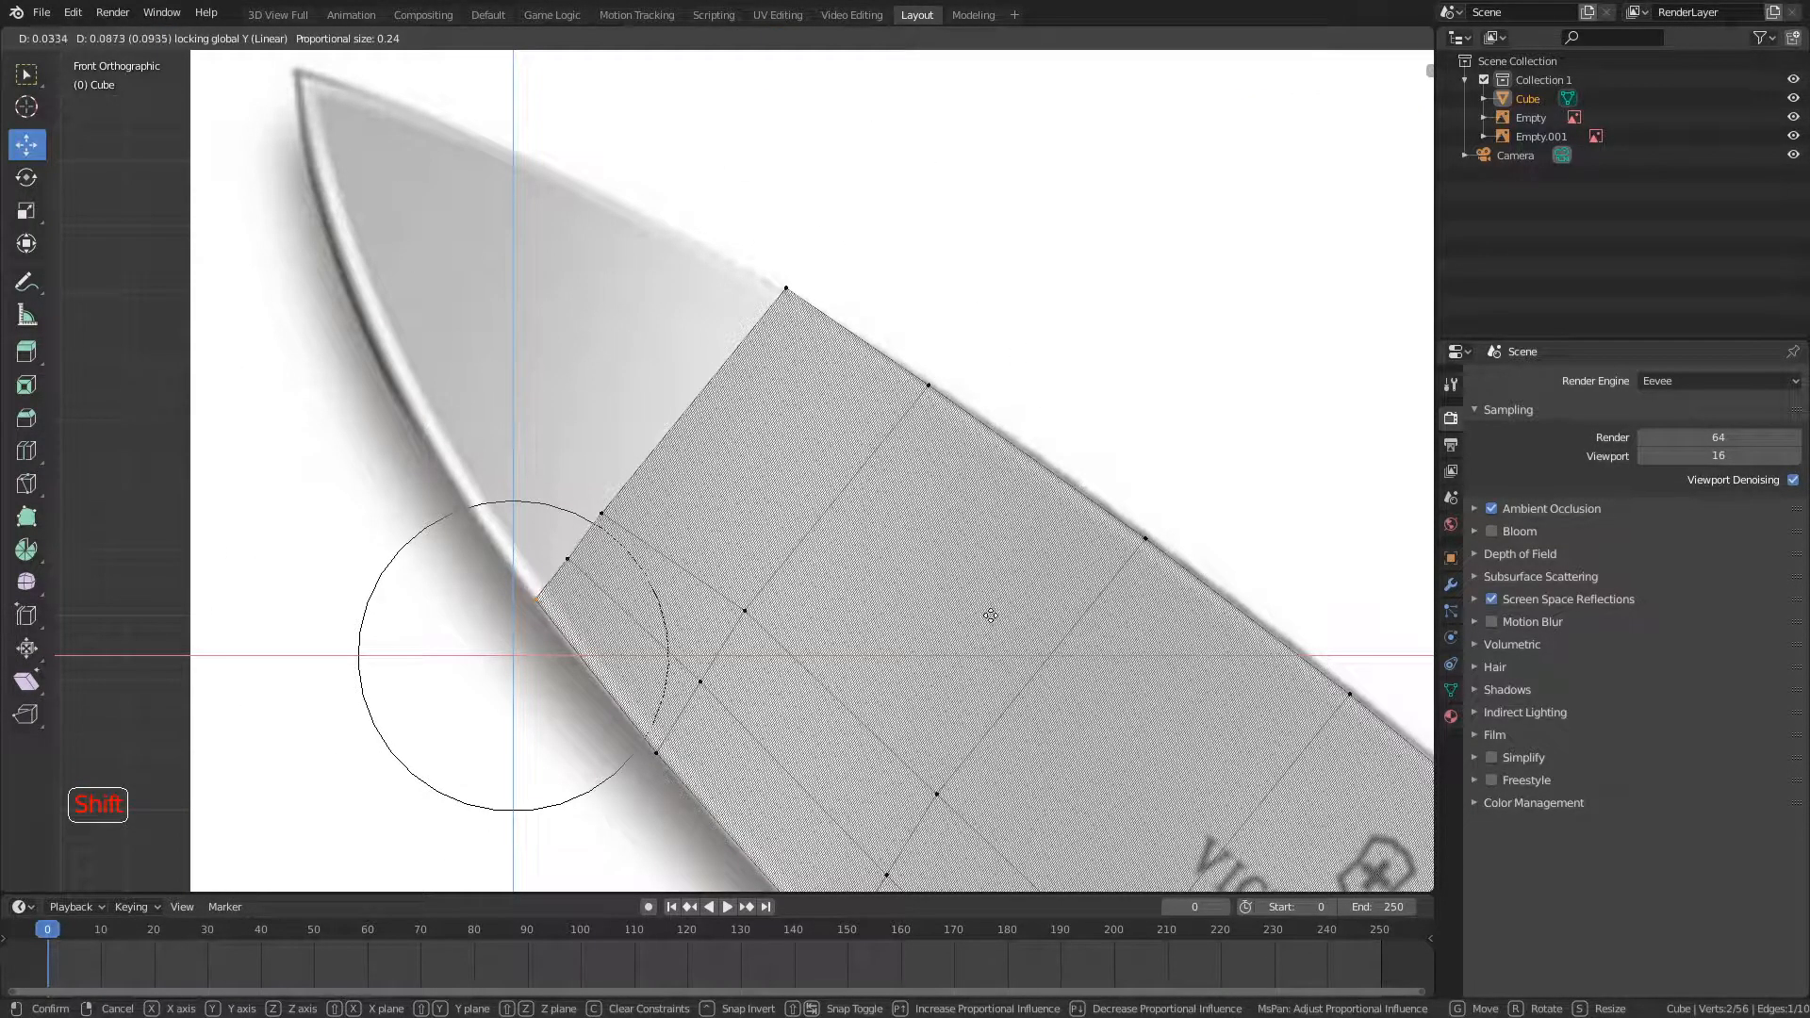
{"action": "left_click", "coordinate": [568, 558]}
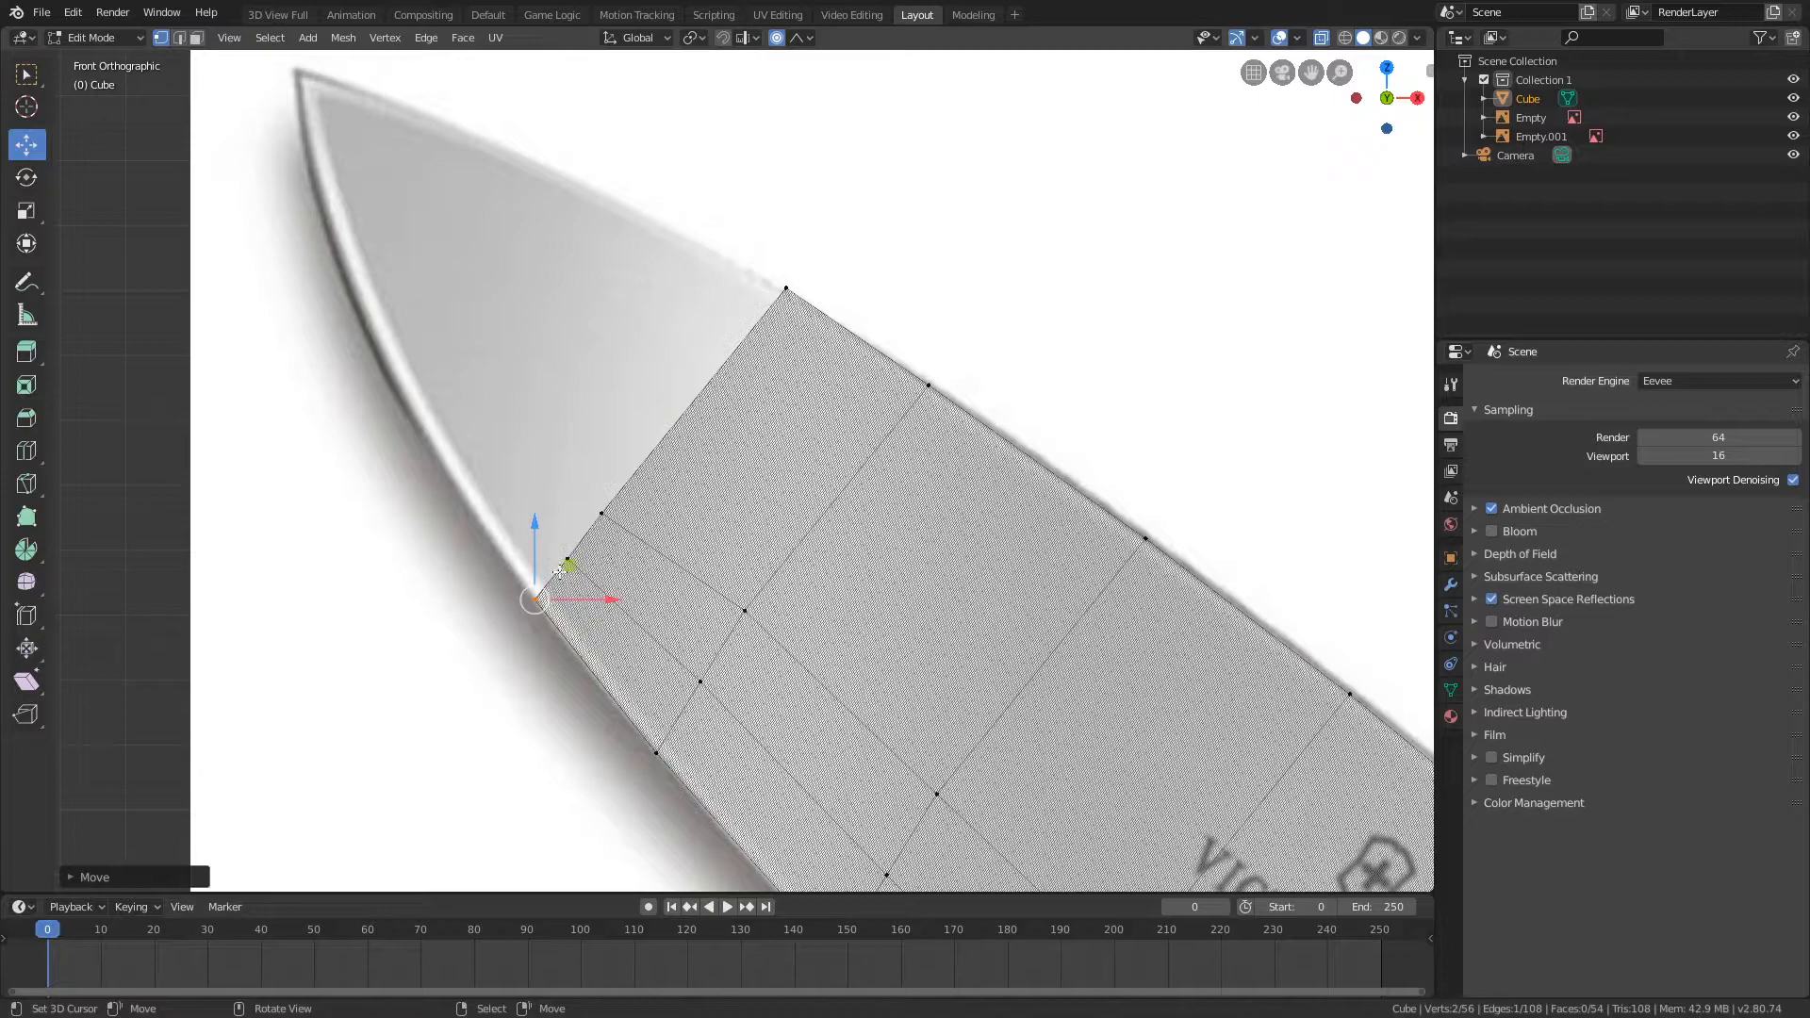
Step: Extrude the whole tip-side end loop a short distance toward the tip with proportional editing off
{"action": "key", "text": "a"}
{"action": "left_click_drag", "start_coordinate": [663, 668], "coordinate": [664, 669]}
{"action": "key", "text": "b"}
{"action": "left_click_drag", "start_coordinate": [707, 213], "coordinate": [850, 347]}
{"action": "middle_click_drag", "start_coordinate": [953, 542], "coordinate": [1154, 736], "text": "shift"}
{"action": "key", "text": "e"}
{"action": "left_click", "coordinate": [1067, 695]}
Step: Scale and move the new end loop with the Y axis locked to match the curving spine and cutting edge
{"action": "key", "text": "g"}
{"action": "key", "text": "s"}
{"action": "key", "text": "shift+y"}
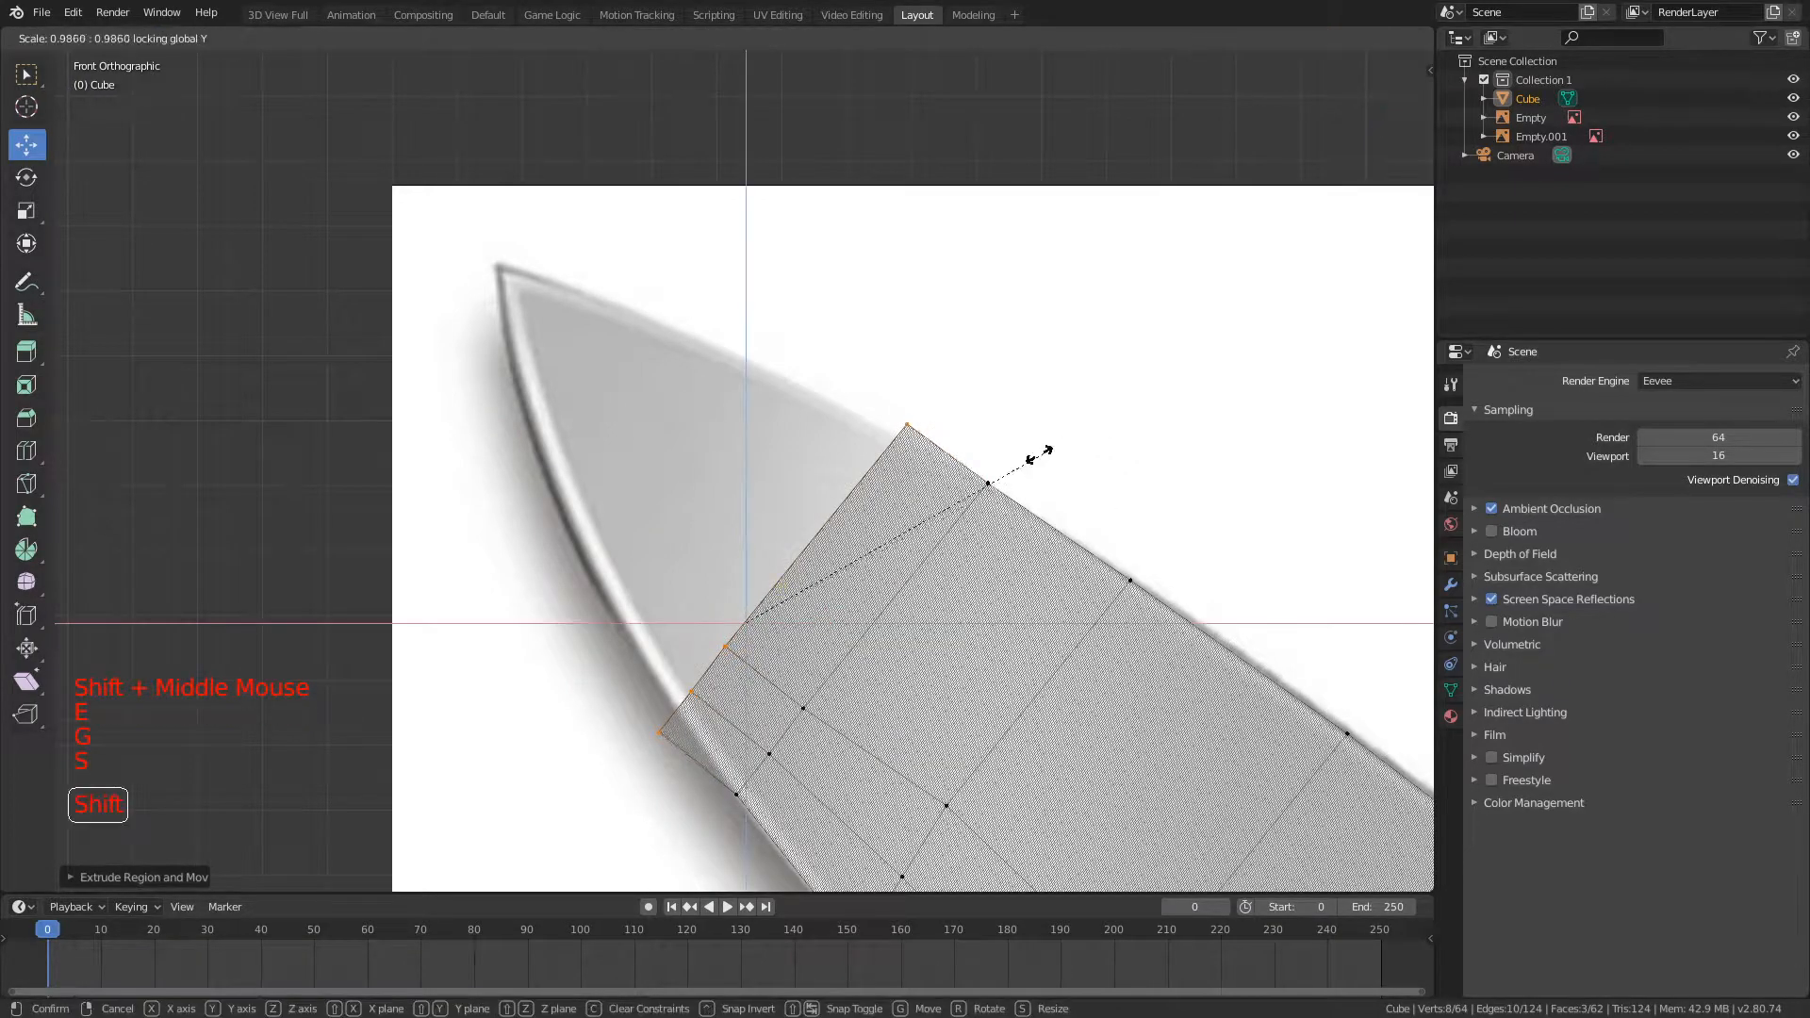
{"action": "left_click", "coordinate": [820, 544]}
{"action": "key", "text": "g"}
{"action": "key", "text": "shift+y"}
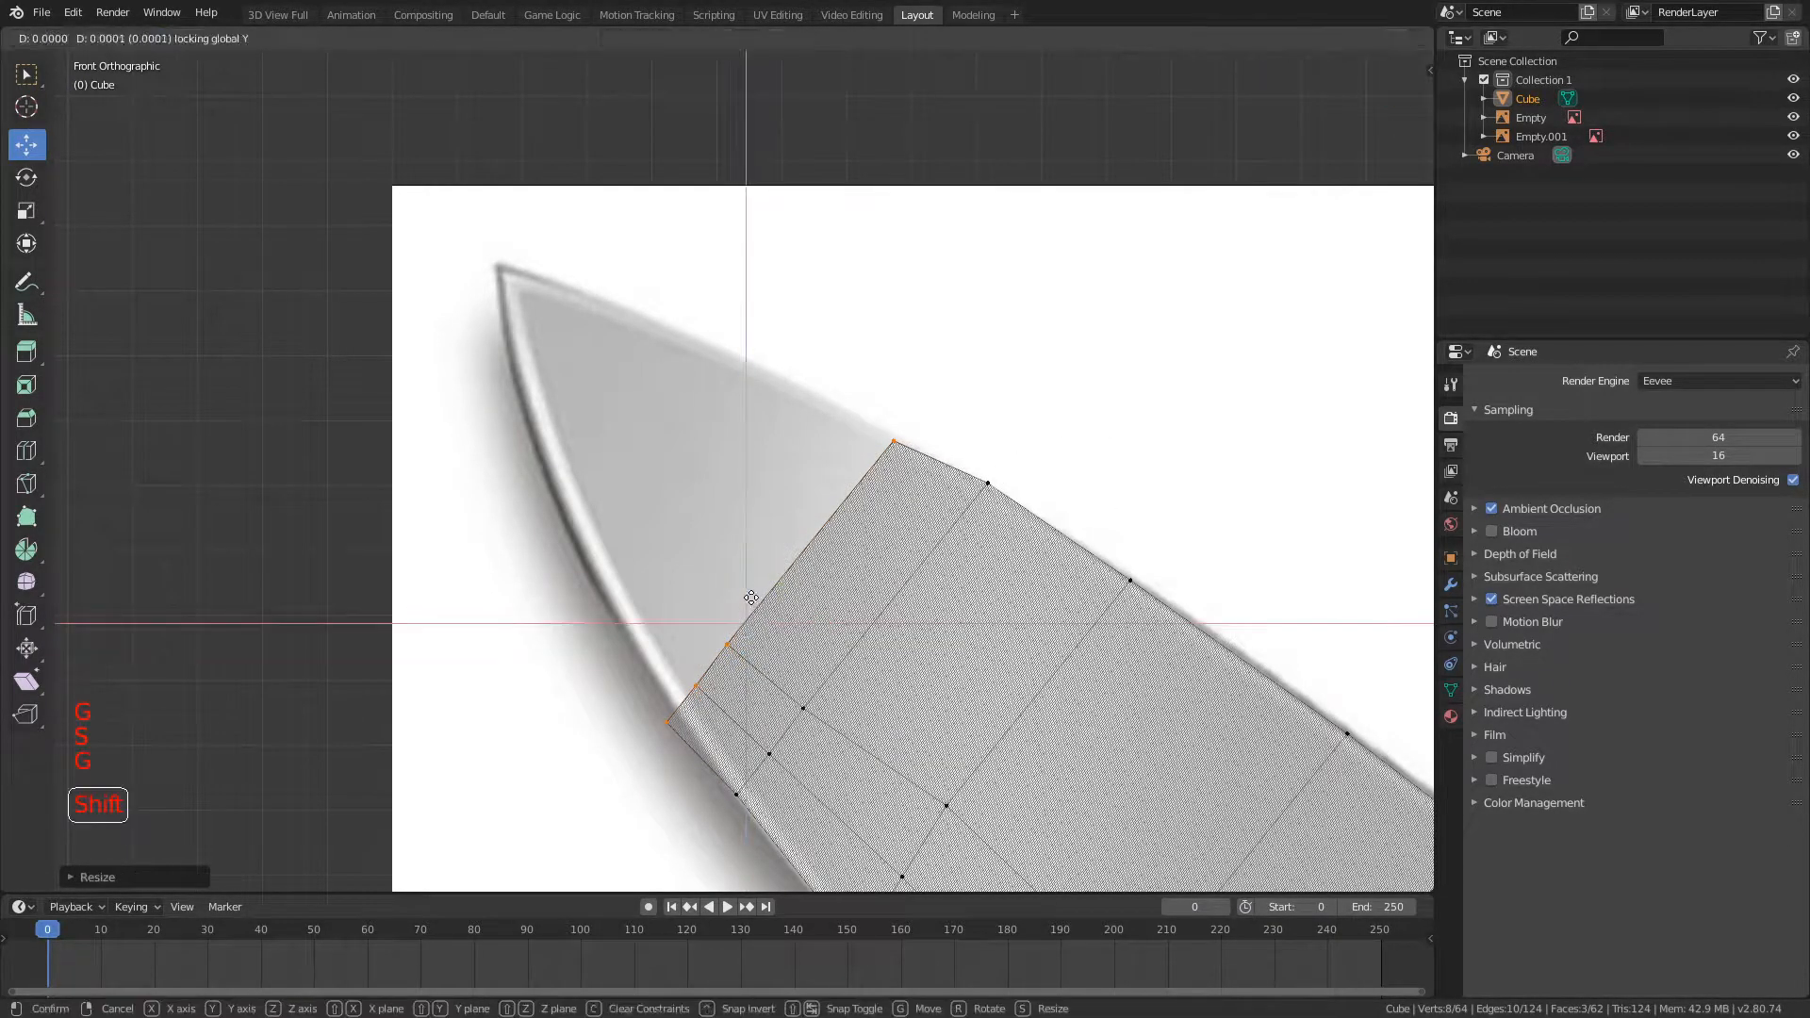
{"action": "left_click", "coordinate": [767, 458]}
{"action": "key", "text": "s"}
{"action": "key", "text": "shift+y"}
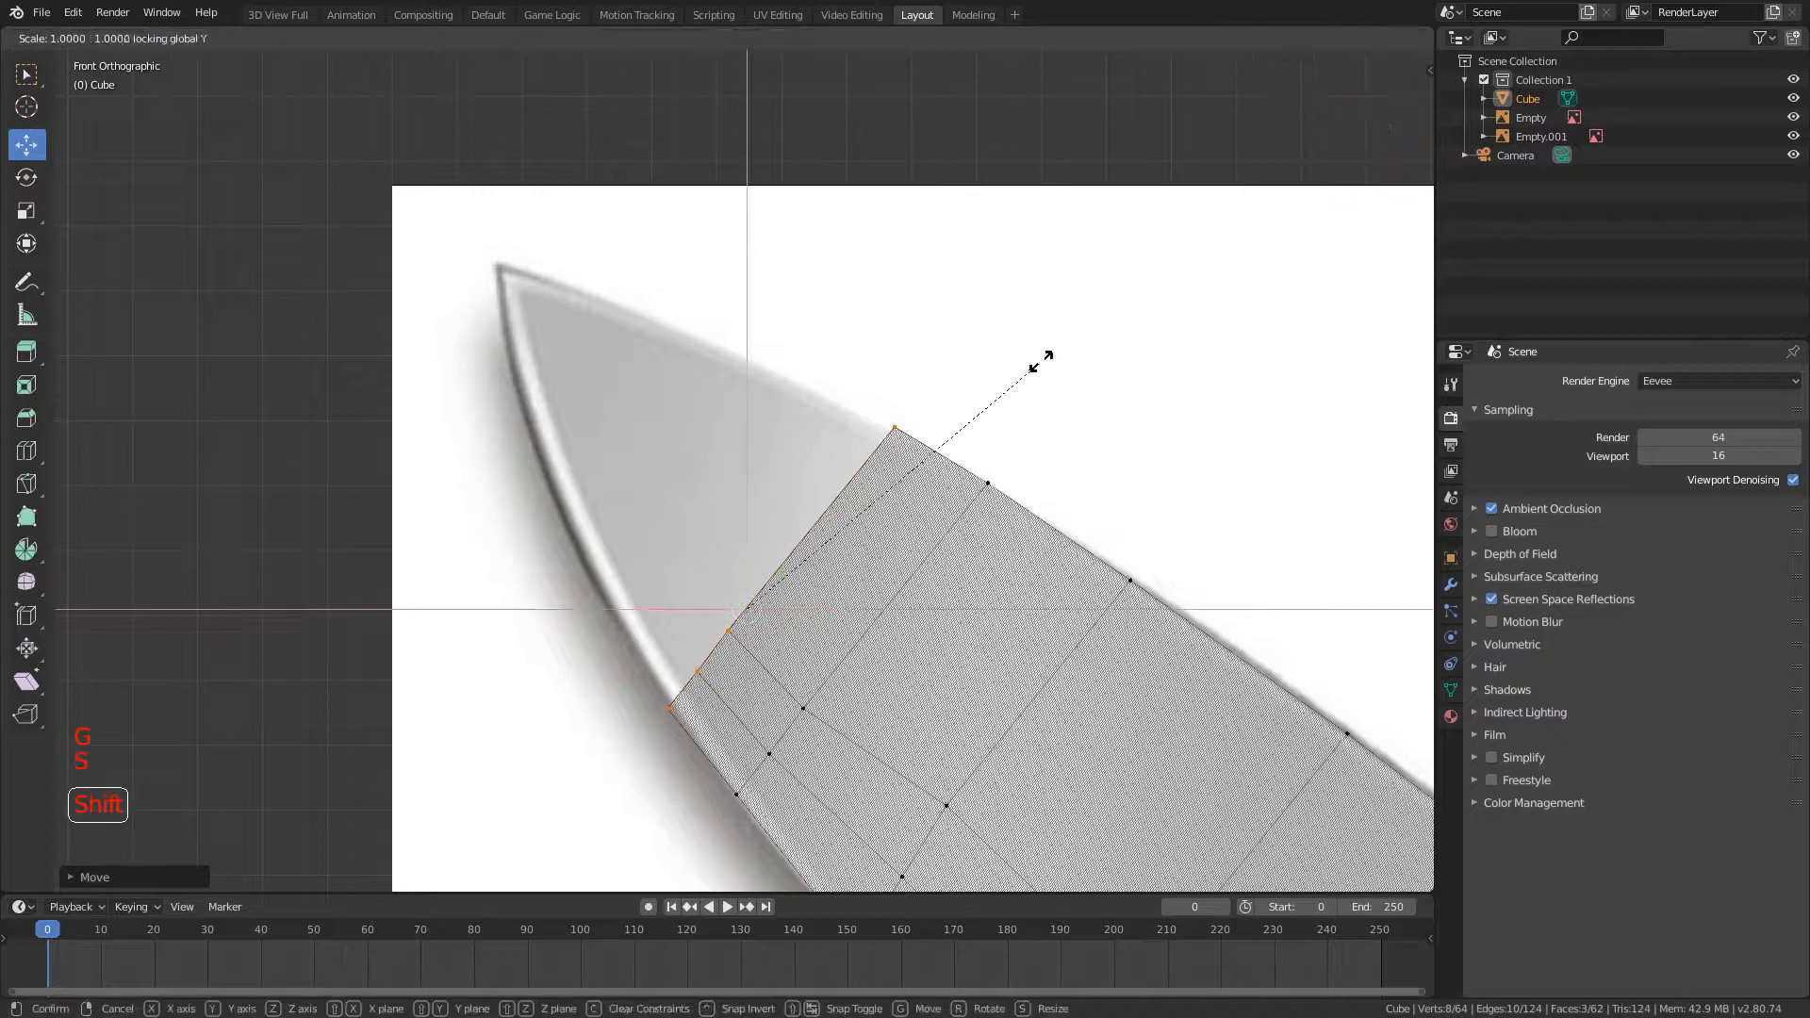
{"action": "left_click", "coordinate": [849, 431]}
Step: Extrude two more sections toward the tip, scaling and moving their end loops within the narrowing blade outline
{"action": "middle_click_drag", "start_coordinate": [839, 405], "coordinate": [980, 530], "text": "shift"}
{"action": "key", "text": "e"}
{"action": "left_click", "coordinate": [900, 451]}
{"action": "key", "text": "s"}
{"action": "key", "text": "shift+y"}
{"action": "left_click", "coordinate": [704, 556]}
{"action": "key", "text": "g"}
{"action": "left_click", "coordinate": [649, 589]}
{"action": "key", "text": "s"}
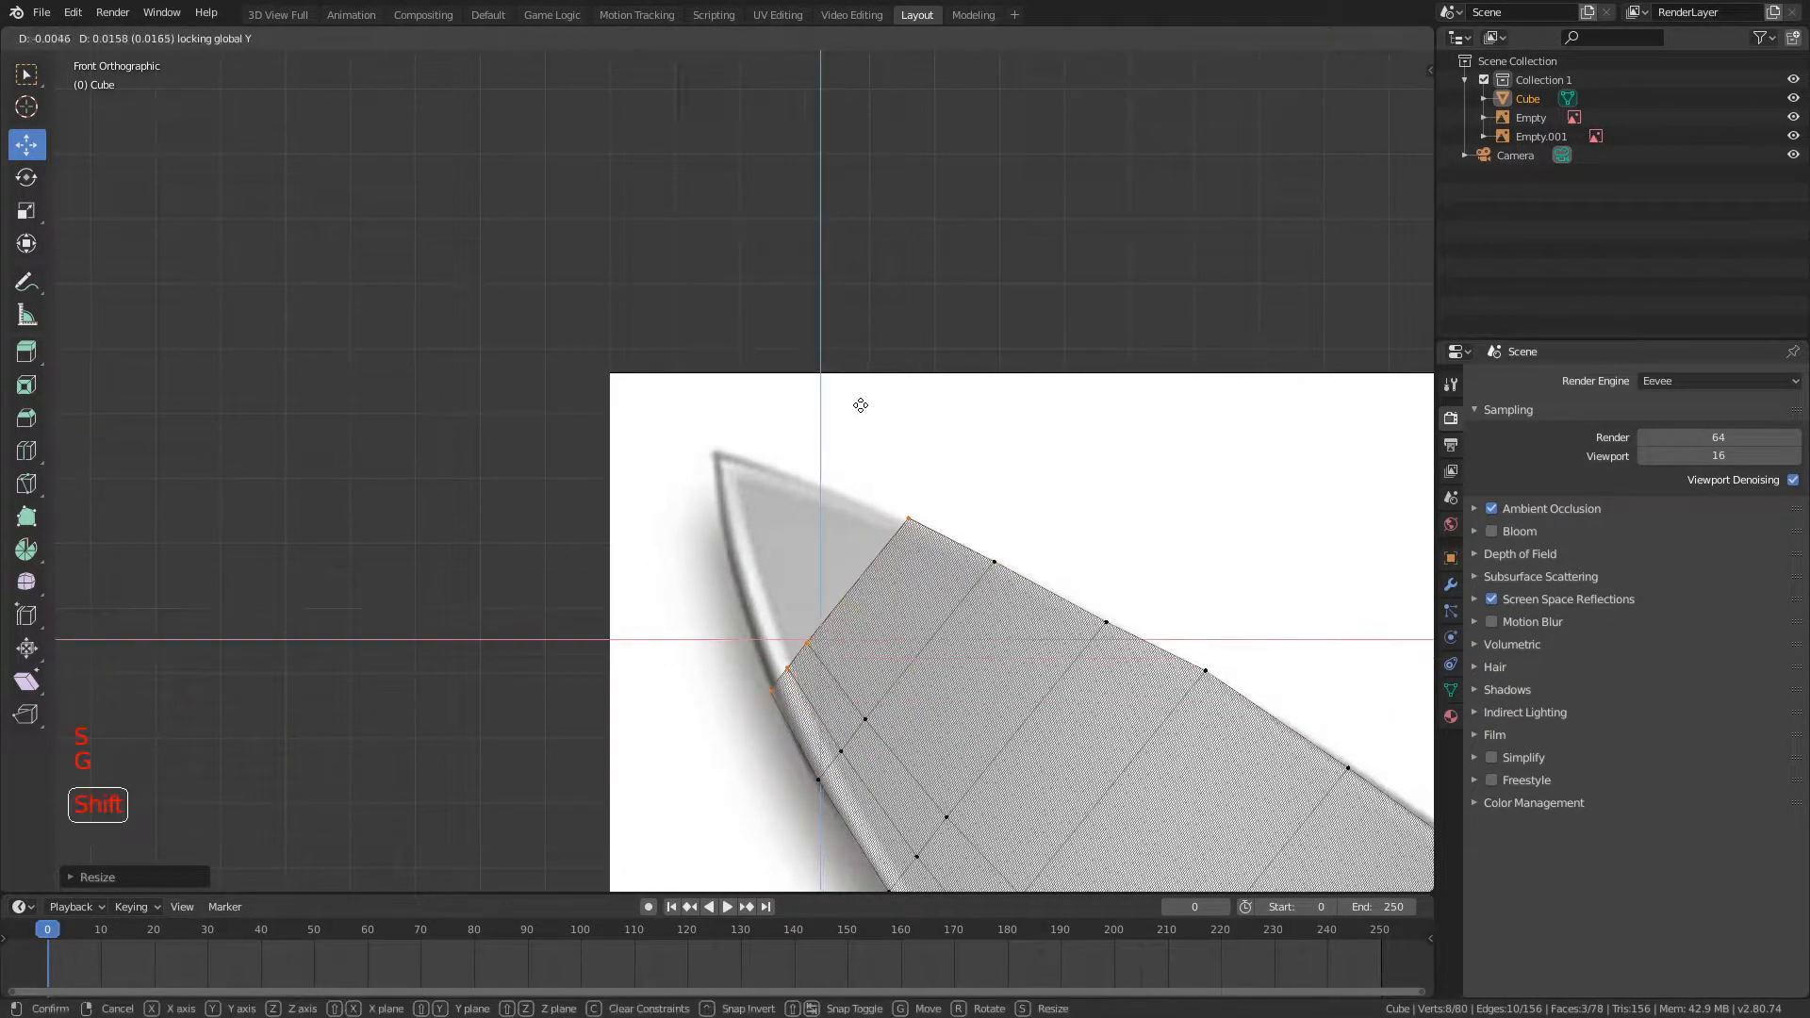
{"action": "left_click", "coordinate": [861, 404]}
Step: Try to extrude two further loops close to the tip and scale them down to the tapering outline
{"action": "scroll", "coordinate": [860, 404], "scroll_direction": "up", "scroll_amount": 3}
{"action": "middle_click_drag", "start_coordinate": [860, 404], "coordinate": [906, 353], "text": "shift"}
{"action": "key", "text": "e"}
{"action": "key", "text": "s"}
{"action": "key", "text": "shift+y"}
{"action": "left_click", "coordinate": [724, 567]}
{"action": "key", "text": "e"}
{"action": "left_click", "coordinate": [832, 235]}
{"action": "key", "text": "s"}
{"action": "key", "text": "g"}
Step: Try to extrude a last loop to the blade's point and shrink it to close the tip
{"action": "key", "text": "Tab"}
{"action": "scroll", "coordinate": [756, 471], "scroll_direction": "up", "scroll_amount": 2}
{"action": "key", "text": "e"}
{"action": "left_click", "coordinate": [766, 452]}
{"action": "key", "text": "s"}
{"action": "key", "text": "g"}
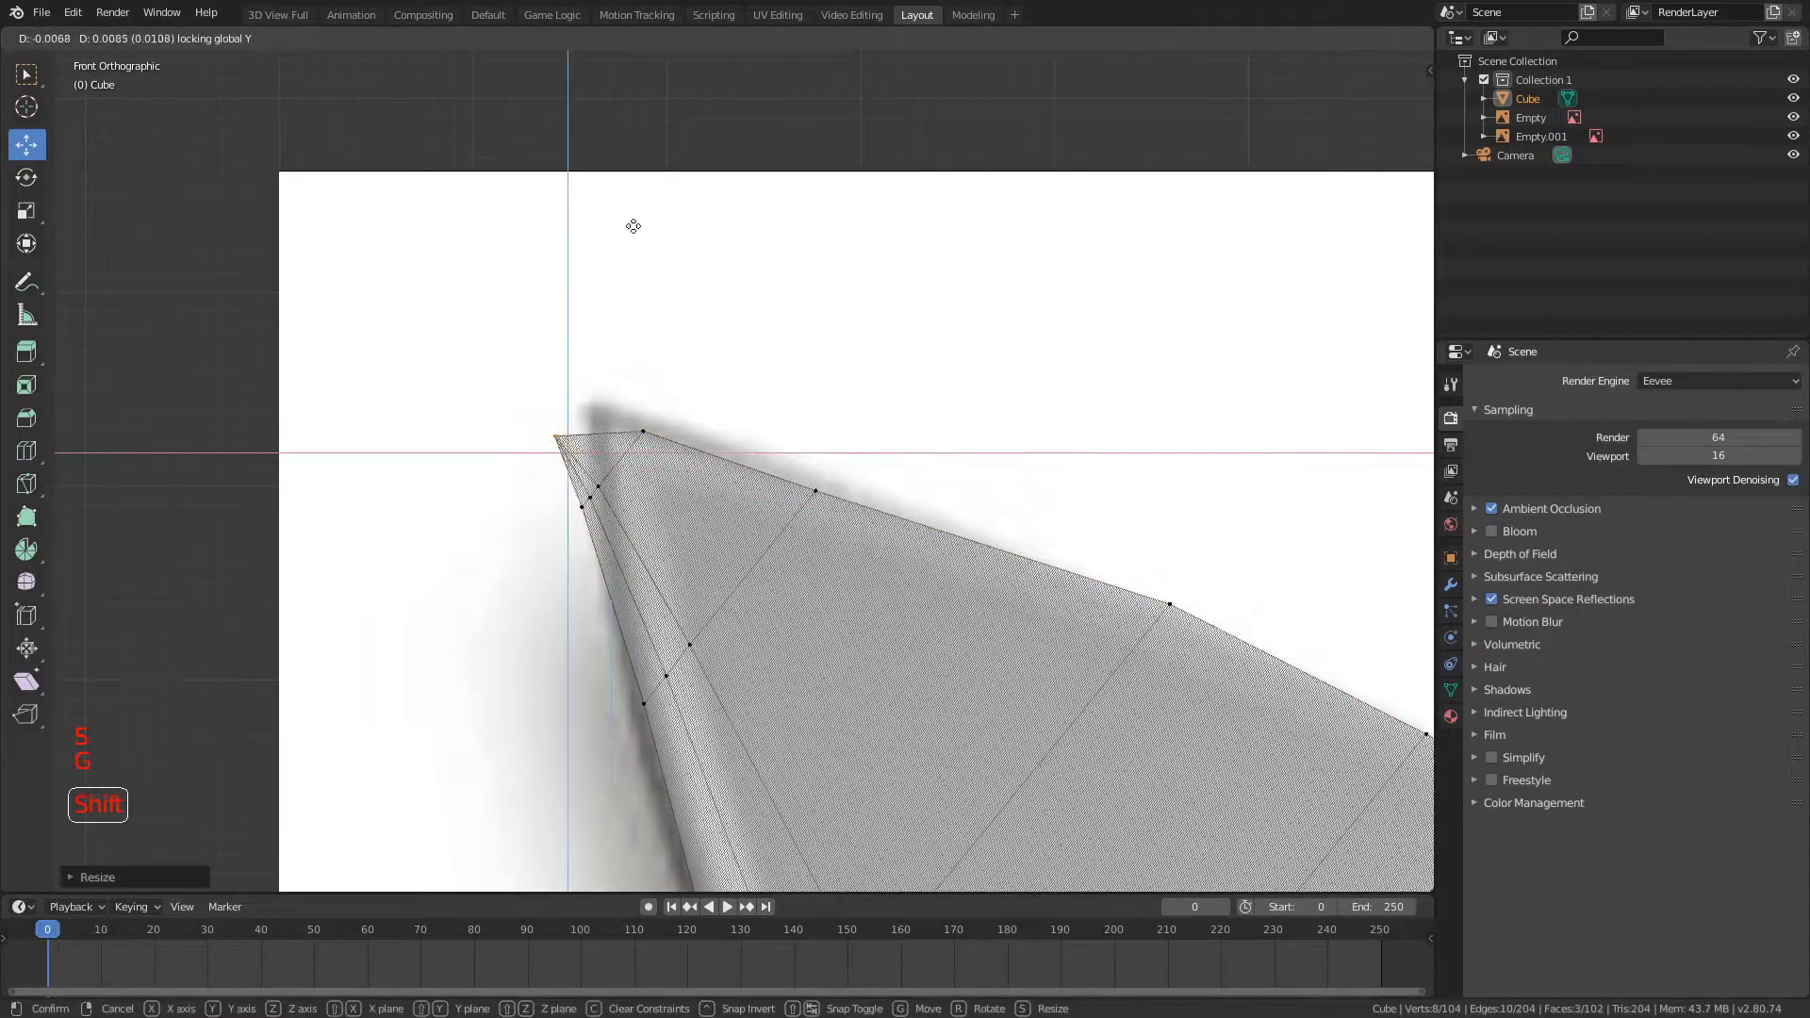
{"action": "key", "text": "Tab"}
{"action": "scroll", "coordinate": [692, 316], "scroll_direction": "down", "scroll_amount": 11}
{"action": "key", "text": "Tab"}
{"action": "scroll", "coordinate": [815, 603], "scroll_direction": "up", "scroll_amount": 6}
Step: Undo the last three tip extrusions and their adjustments, going back to the end loop before them
{"action": "key", "text": "ctrl+z"}
{"action": "key", "text": "ctrl+z"}
{"action": "key", "text": "ctrl+z"}
{"action": "key", "text": "ctrl+z"}
{"action": "key", "text": "ctrl+z"}
{"action": "key", "text": "ctrl+z"}
{"action": "key", "text": "ctrl+z"}
{"action": "key", "text": "ctrl+z"}
{"action": "key", "text": "ctrl+z"}
{"action": "key", "text": "ctrl+z"}
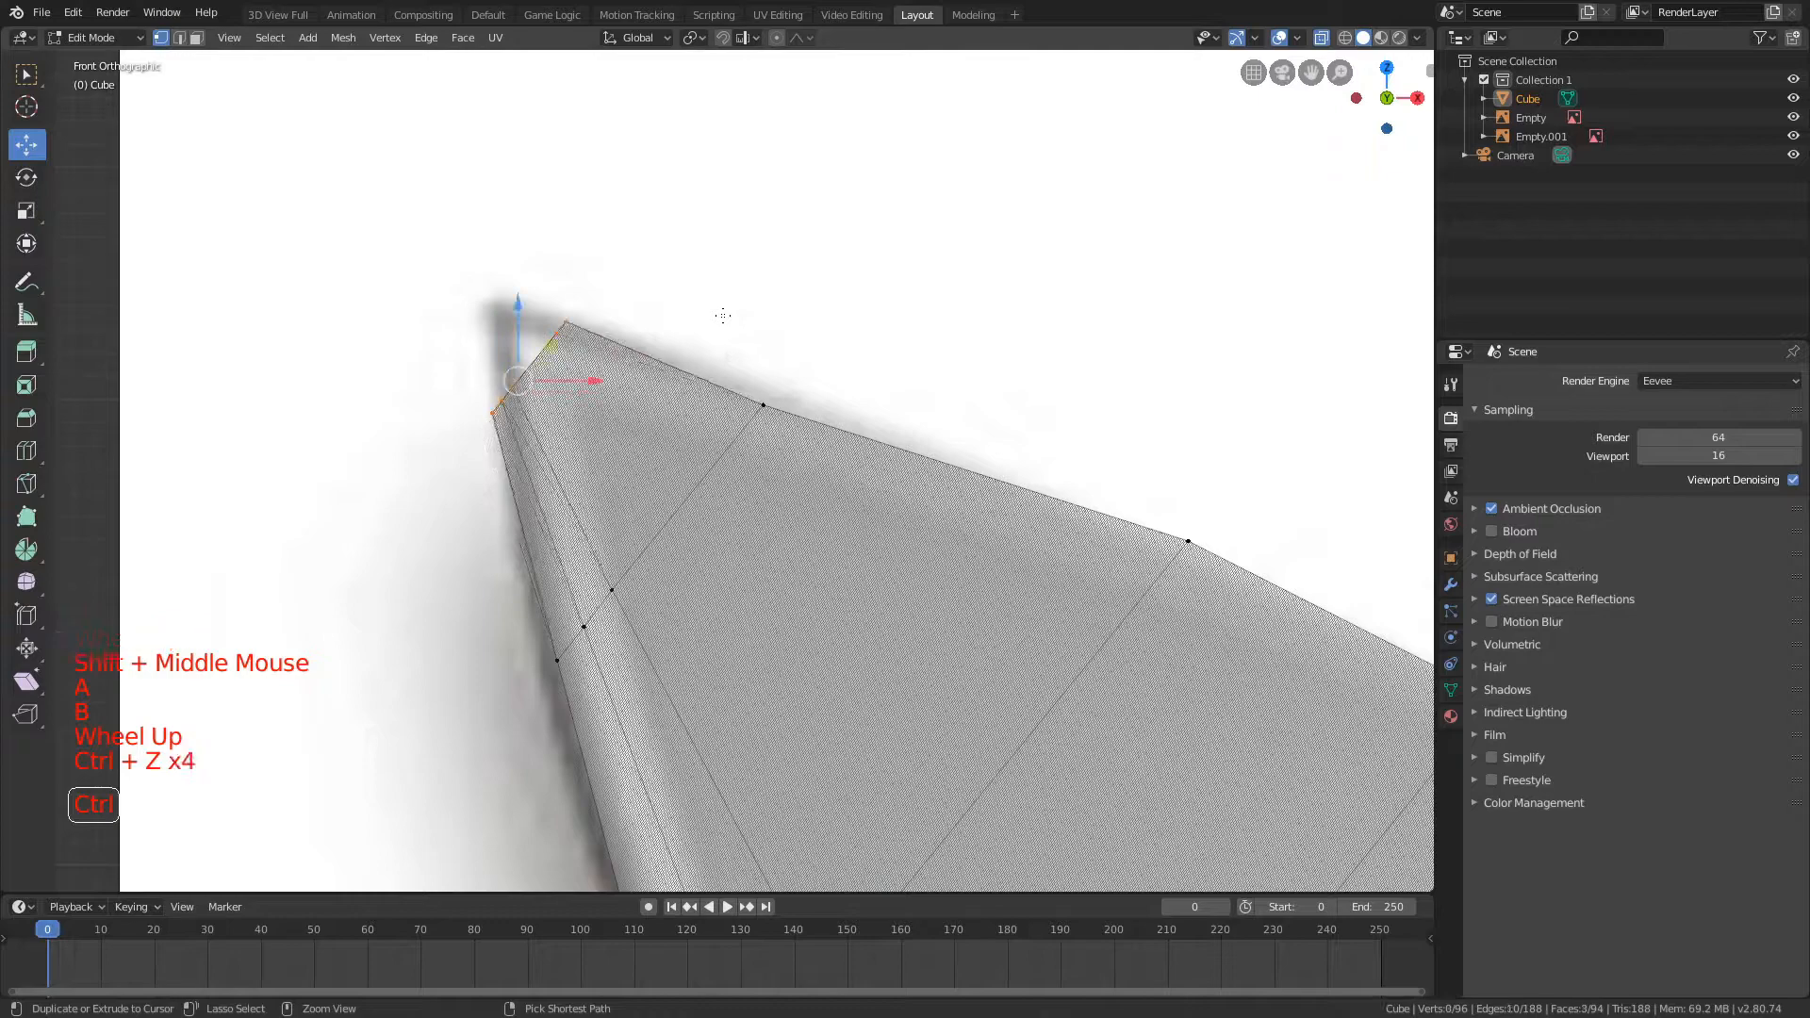
{"action": "key", "text": "ctrl+z"}
{"action": "key", "text": "ctrl+z"}
{"action": "key", "text": "ctrl+z"}
{"action": "key", "text": "ctrl+z"}
{"action": "key", "text": "ctrl+z"}
{"action": "key", "text": "ctrl+z"}
{"action": "key", "text": "ctrl+z"}
{"action": "key", "text": "ctrl+z"}
{"action": "key", "text": "ctrl+z"}
{"action": "key", "text": "ctrl+z"}
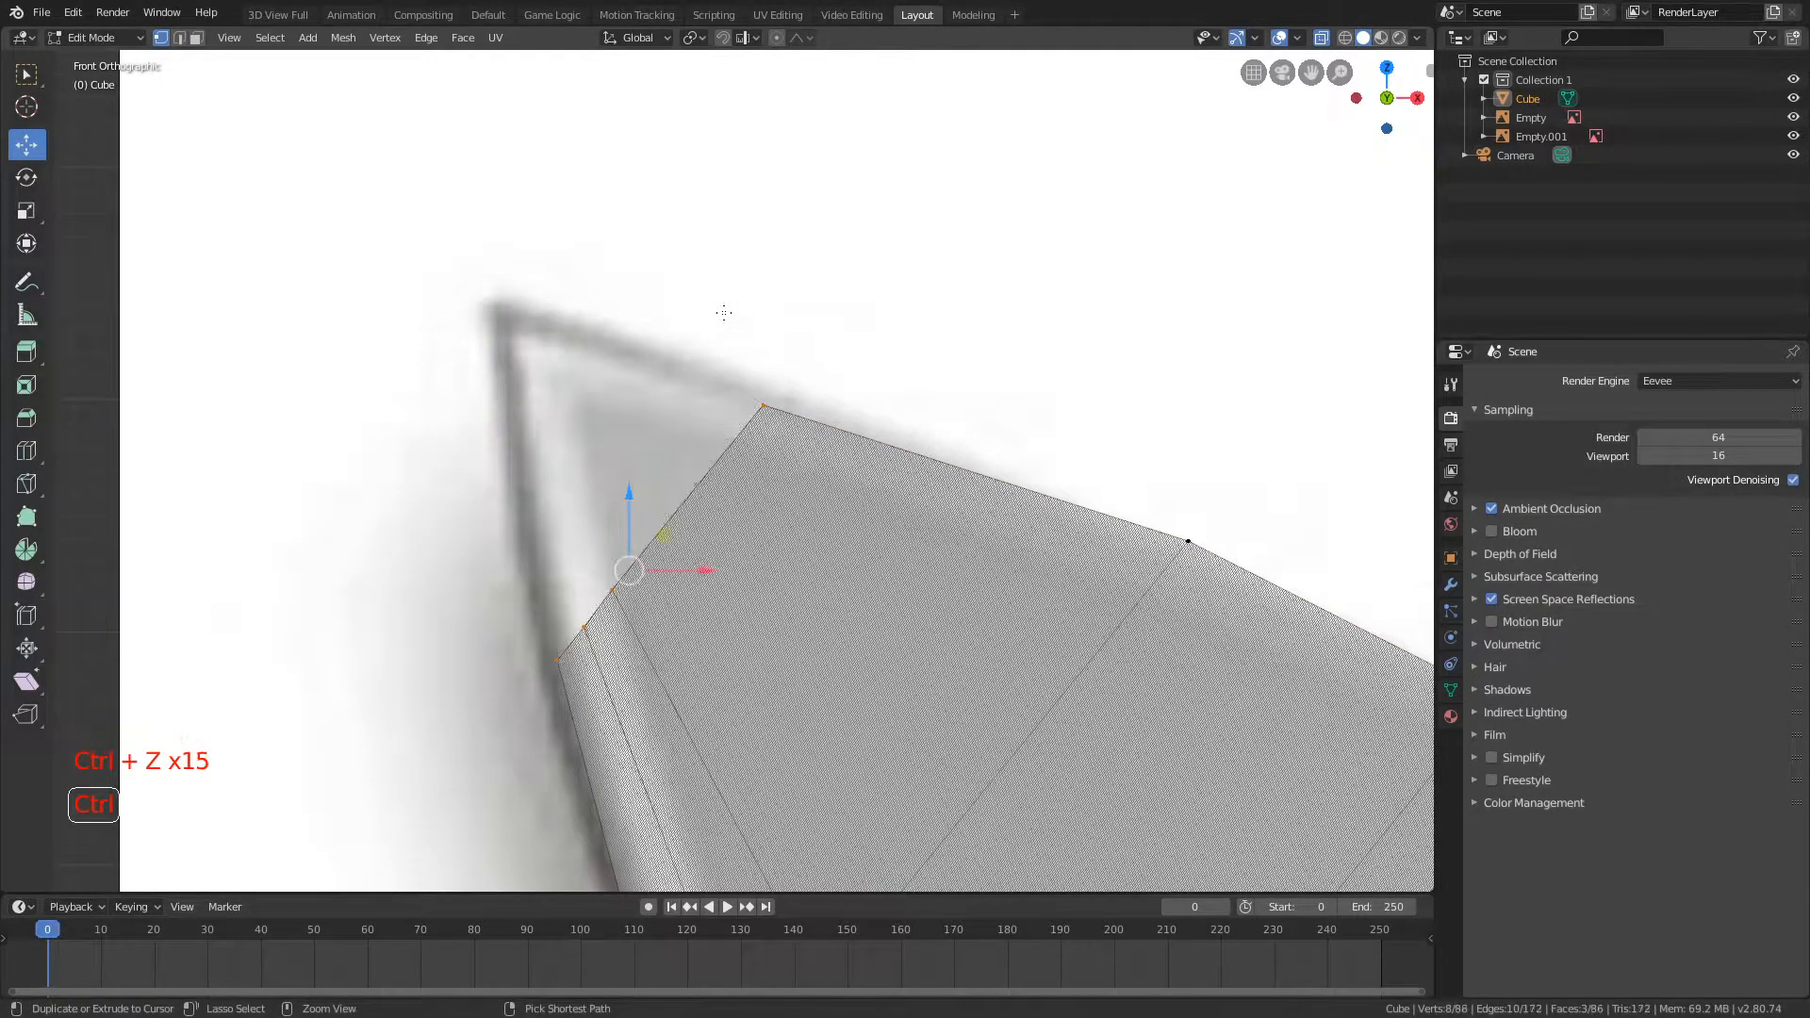
{"action": "key", "text": "ctrl+z"}
{"action": "key", "text": "ctrl+z"}
{"action": "key", "text": "ctrl+z"}
{"action": "key", "text": "ctrl+z"}
{"action": "key", "text": "ctrl+z"}
{"action": "key", "text": "ctrl+z"}
{"action": "key", "text": "ctrl+z"}
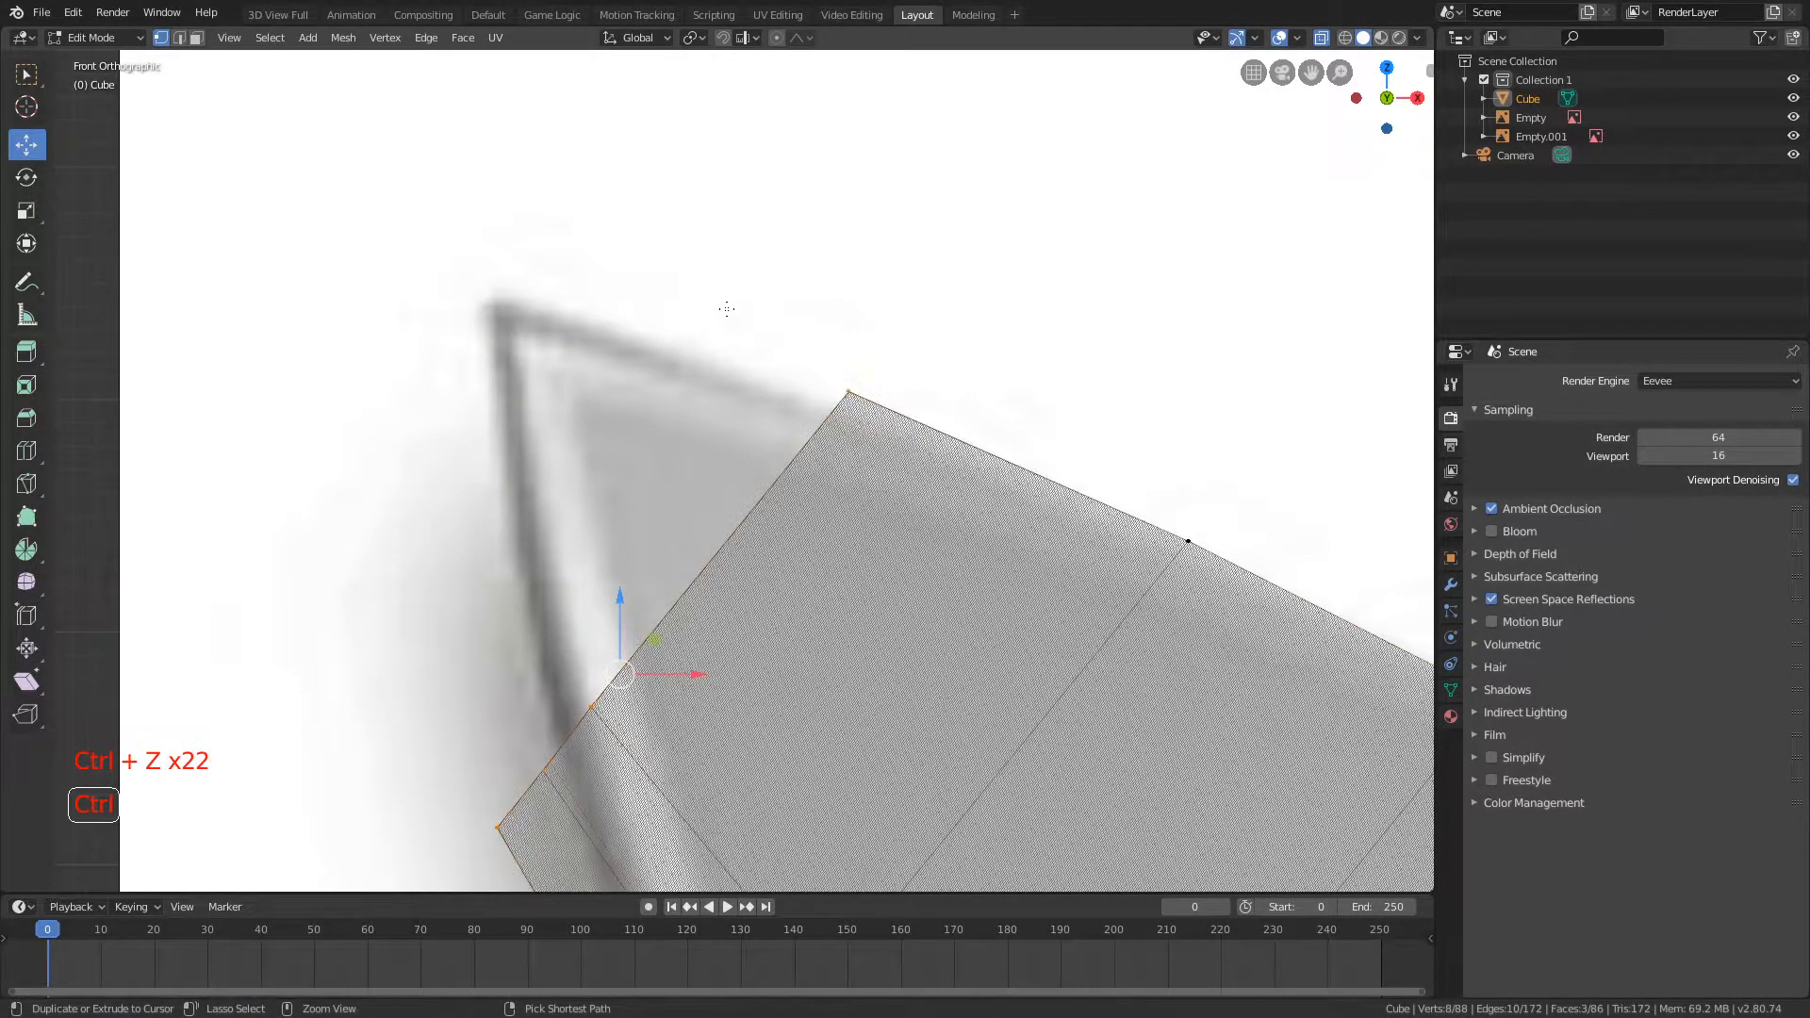
{"action": "middle_click_drag", "start_coordinate": [727, 310], "coordinate": [737, 177], "text": "shift"}
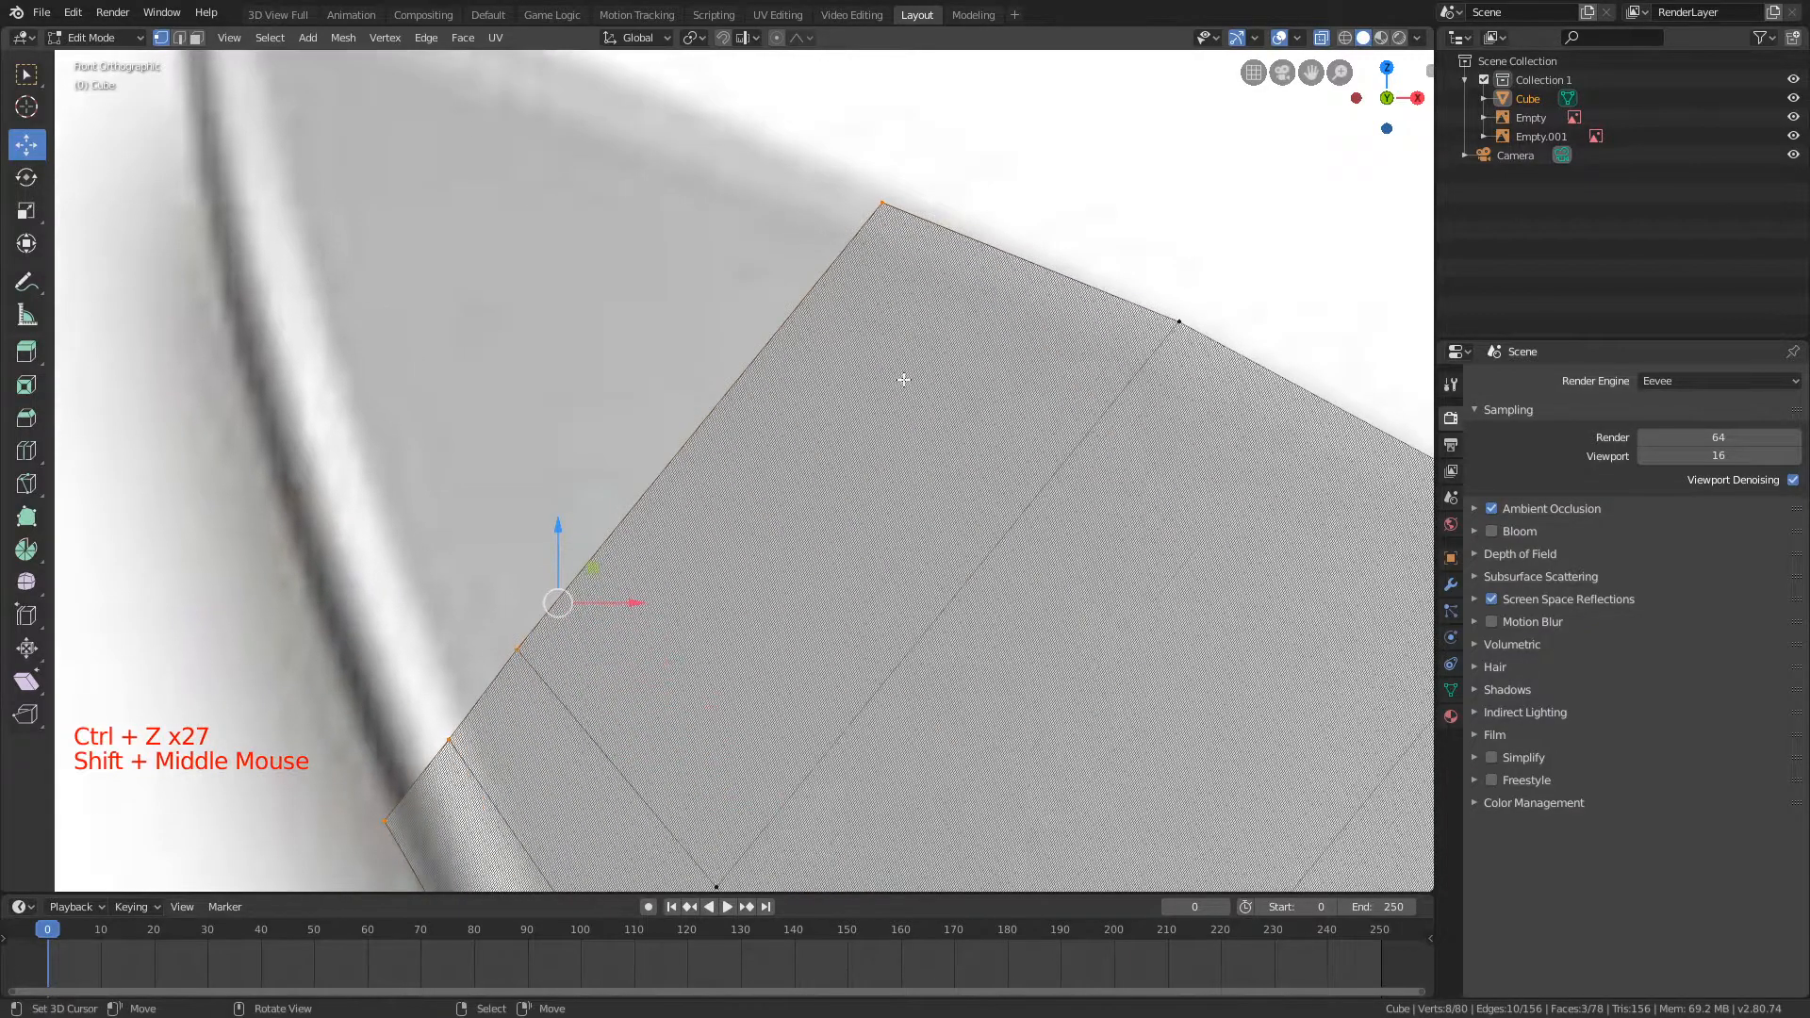
{"action": "scroll", "coordinate": [1047, 288], "scroll_direction": "down", "scroll_amount": 2}
{"action": "key", "text": "ctrl+shift+z"}
{"action": "scroll", "coordinate": [1033, 254], "scroll_direction": "up", "scroll_amount": 1}
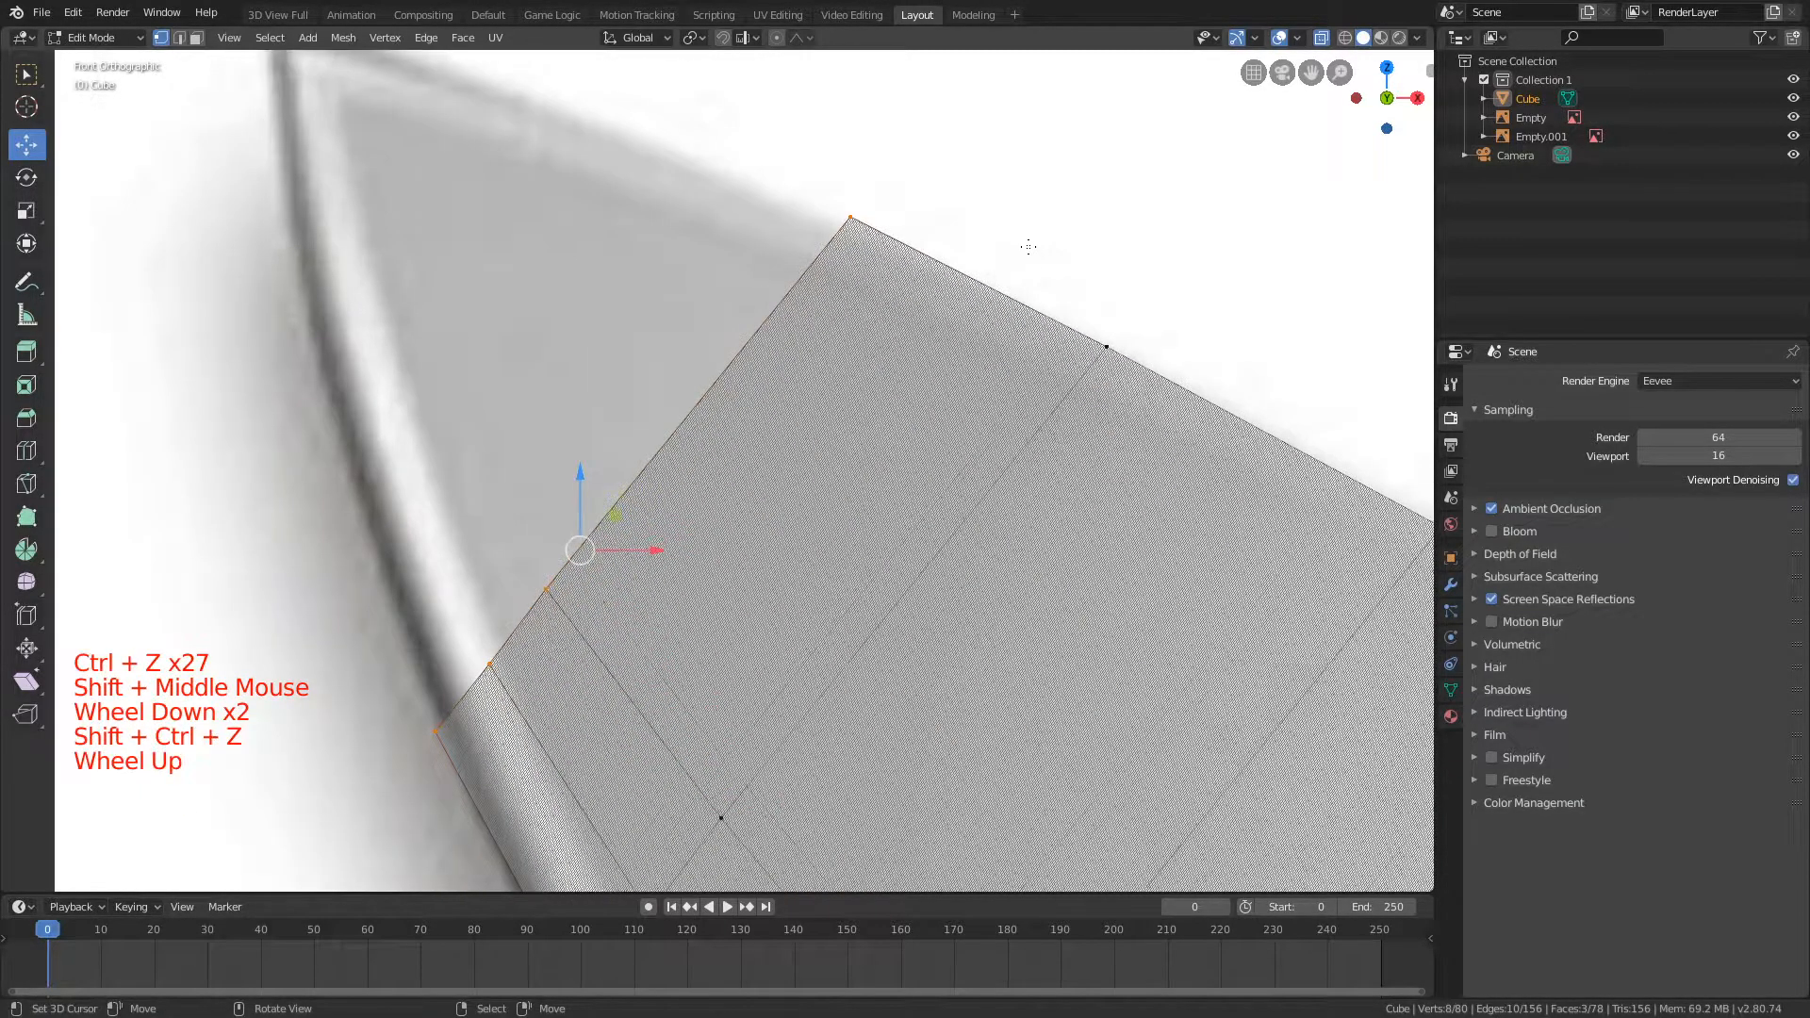
Step: Scale the restored end loop down slightly with the Y axis locked to fit the blade outline
{"action": "key", "text": "s"}
{"action": "key", "text": "shift+y"}
{"action": "left_click", "coordinate": [777, 321]}
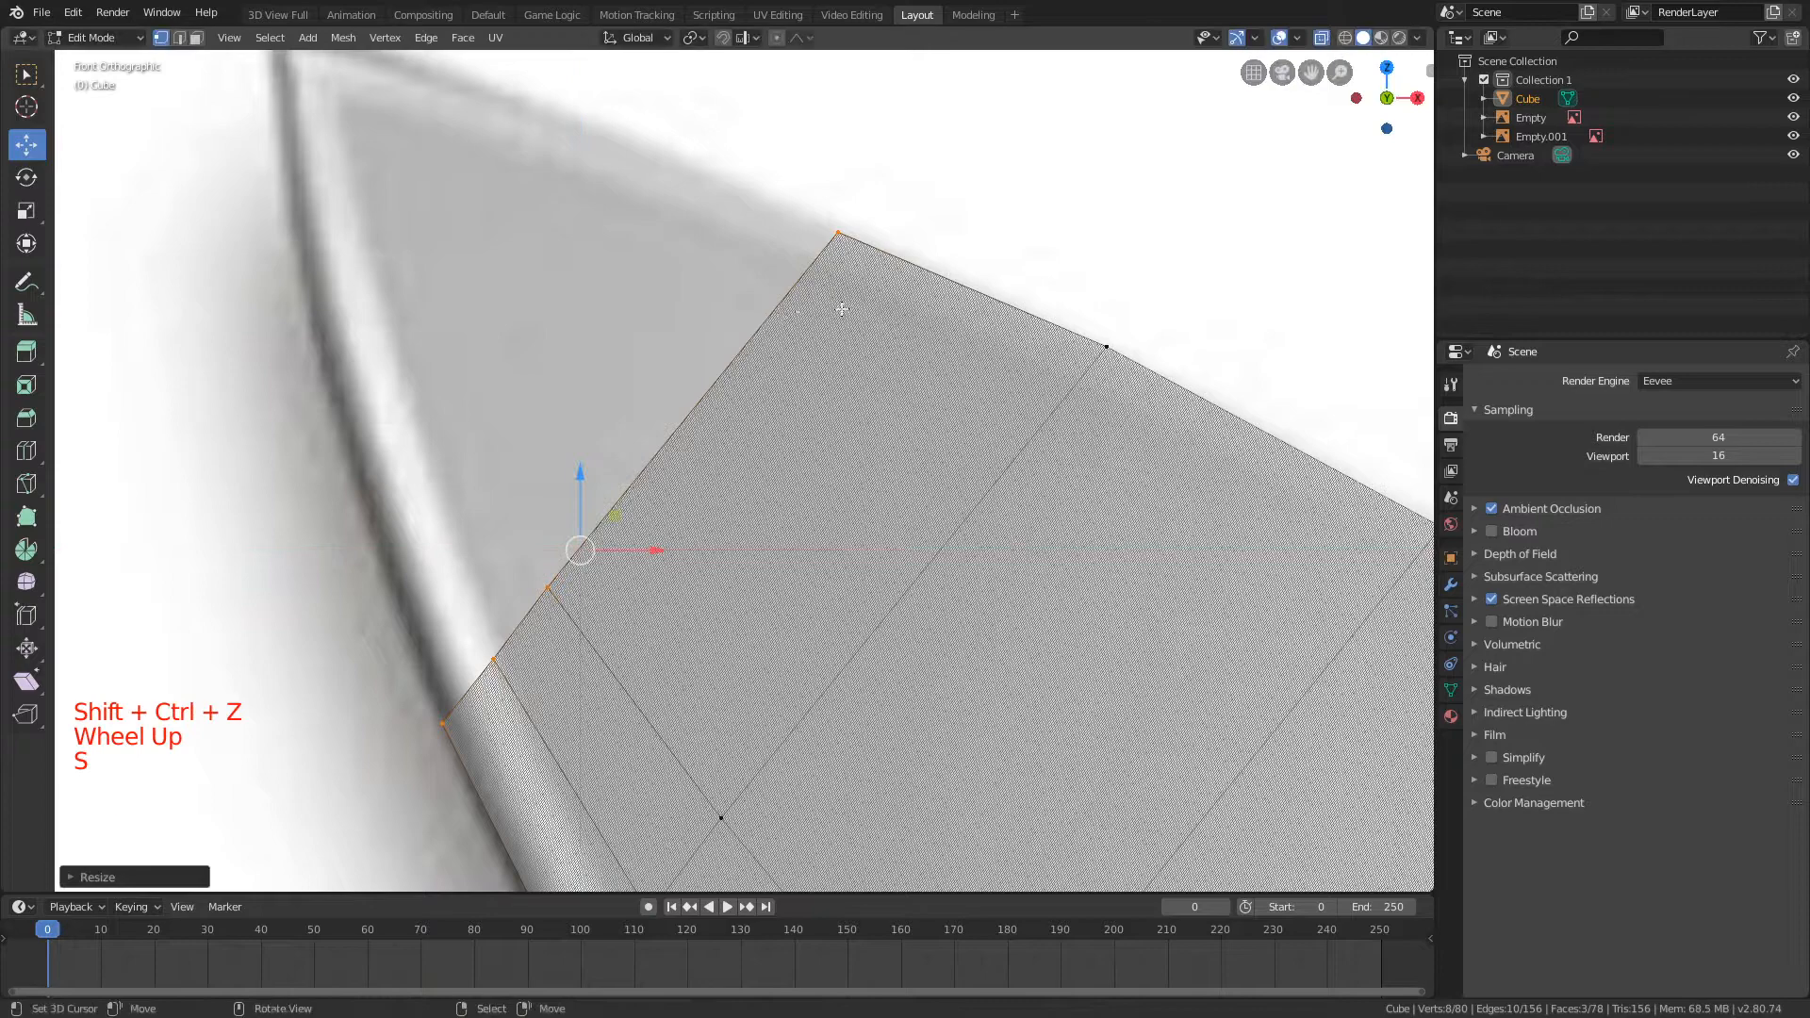
Step: Extrude the end loop a short distance toward the tip and scale it down with the Y axis locked
{"action": "middle_click_drag", "start_coordinate": [849, 307], "coordinate": [1042, 404], "text": "shift"}
{"action": "key", "text": "e"}
{"action": "left_click", "coordinate": [999, 346]}
{"action": "key", "text": "s"}
{"action": "key", "text": "shift+y"}
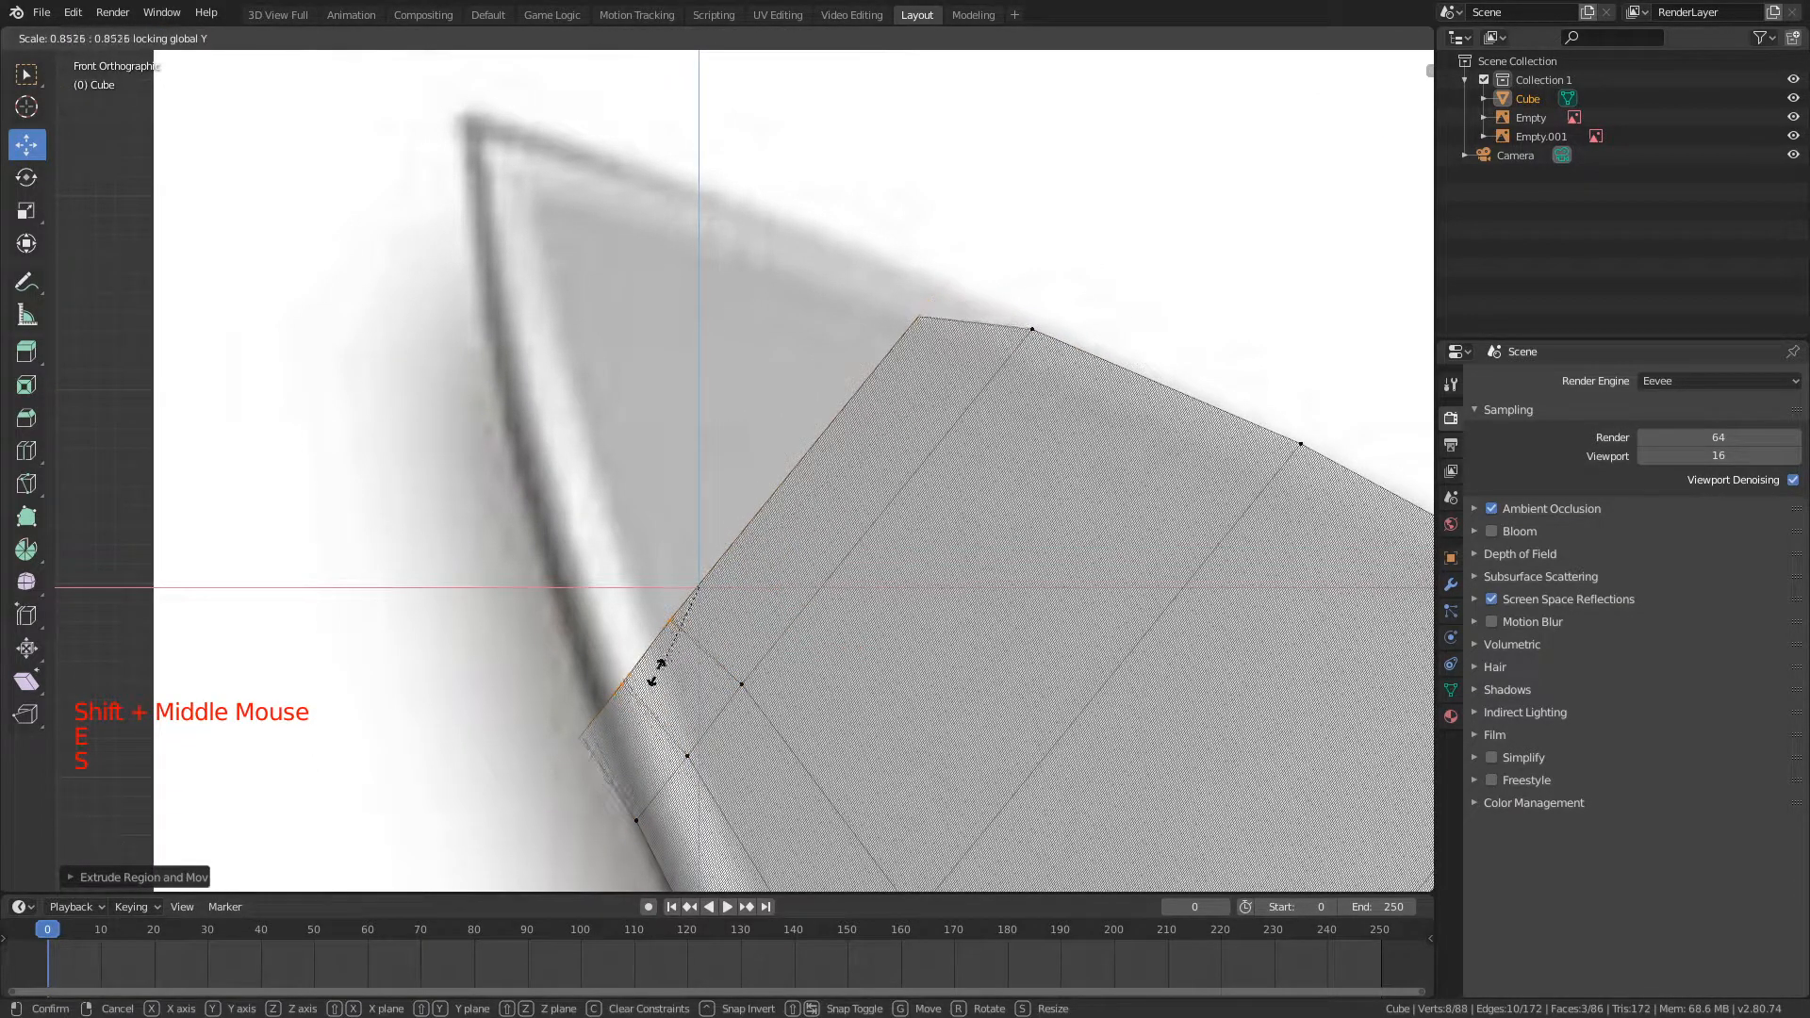
{"action": "left_click", "coordinate": [660, 625]}
Step: Move the new loop up to the spine outline and rescale it with the Y axis locked so it spans the blade
{"action": "key", "text": "g"}
{"action": "key", "text": "shift+y"}
{"action": "left_click", "coordinate": [911, 123]}
{"action": "key", "text": "s"}
{"action": "key", "text": "shift+y"}
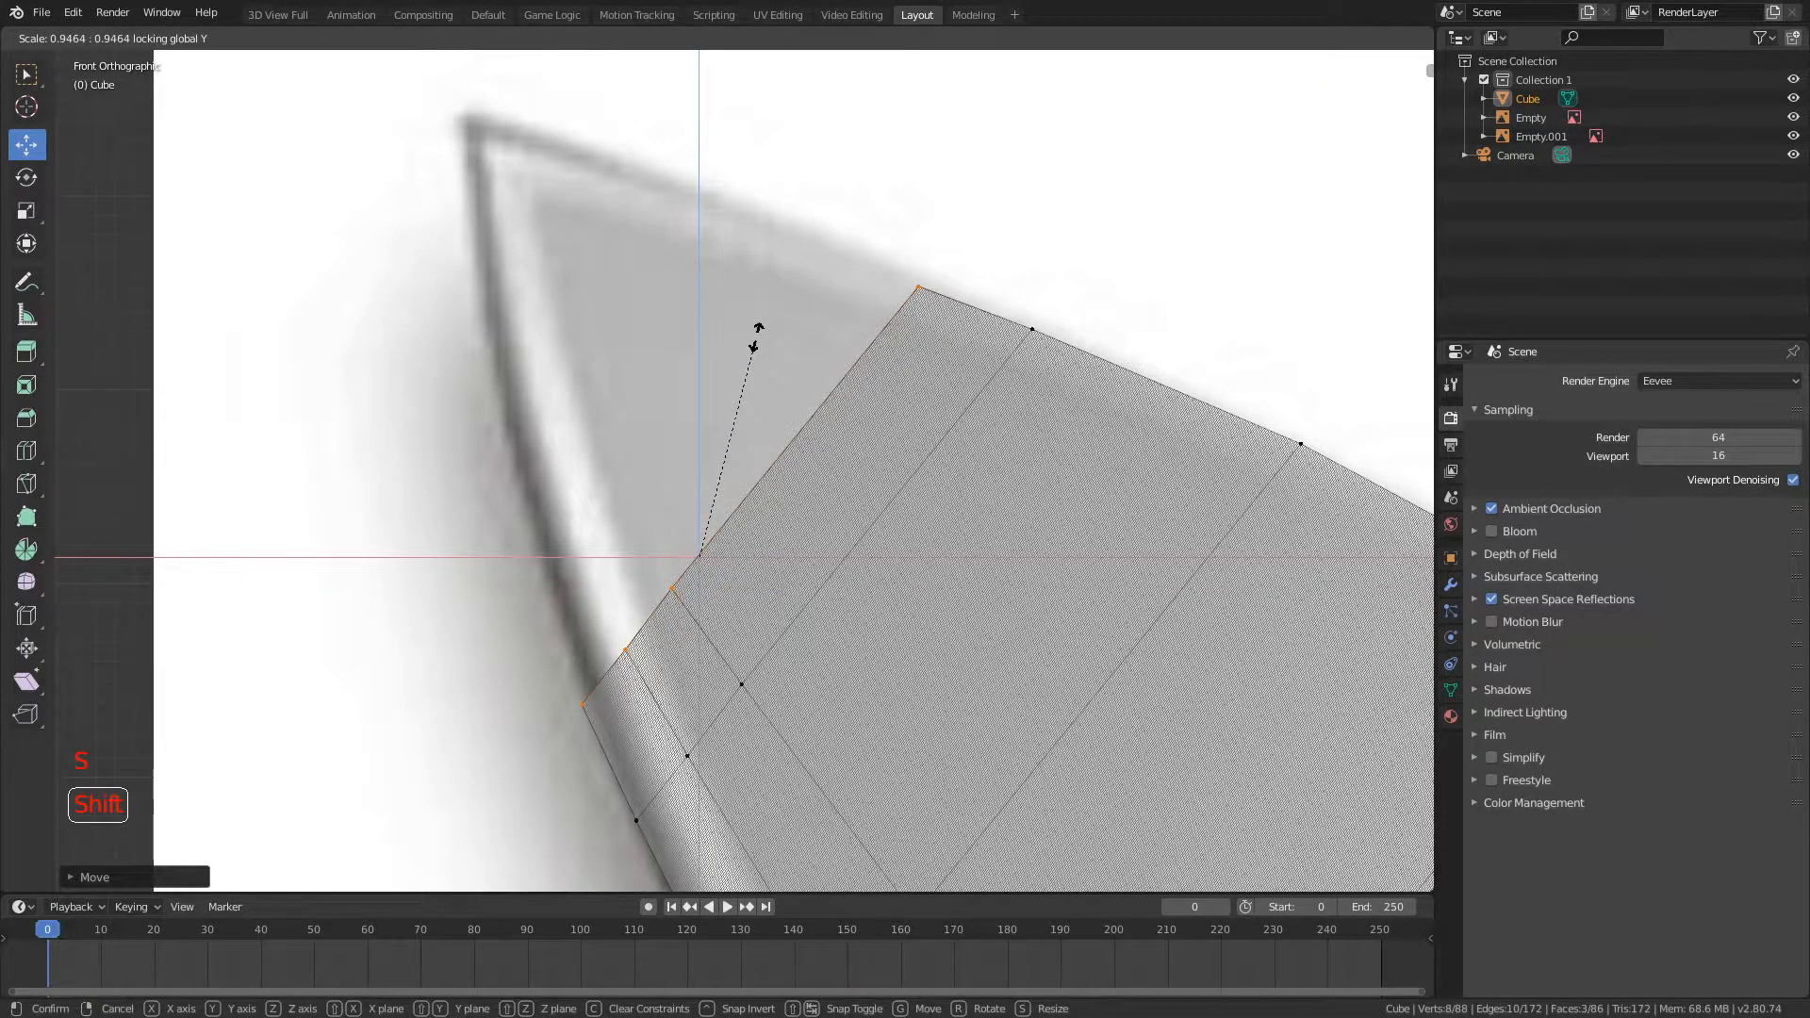
{"action": "left_click", "coordinate": [700, 364]}
{"action": "key", "text": "g"}
{"action": "key", "text": "shift+y"}
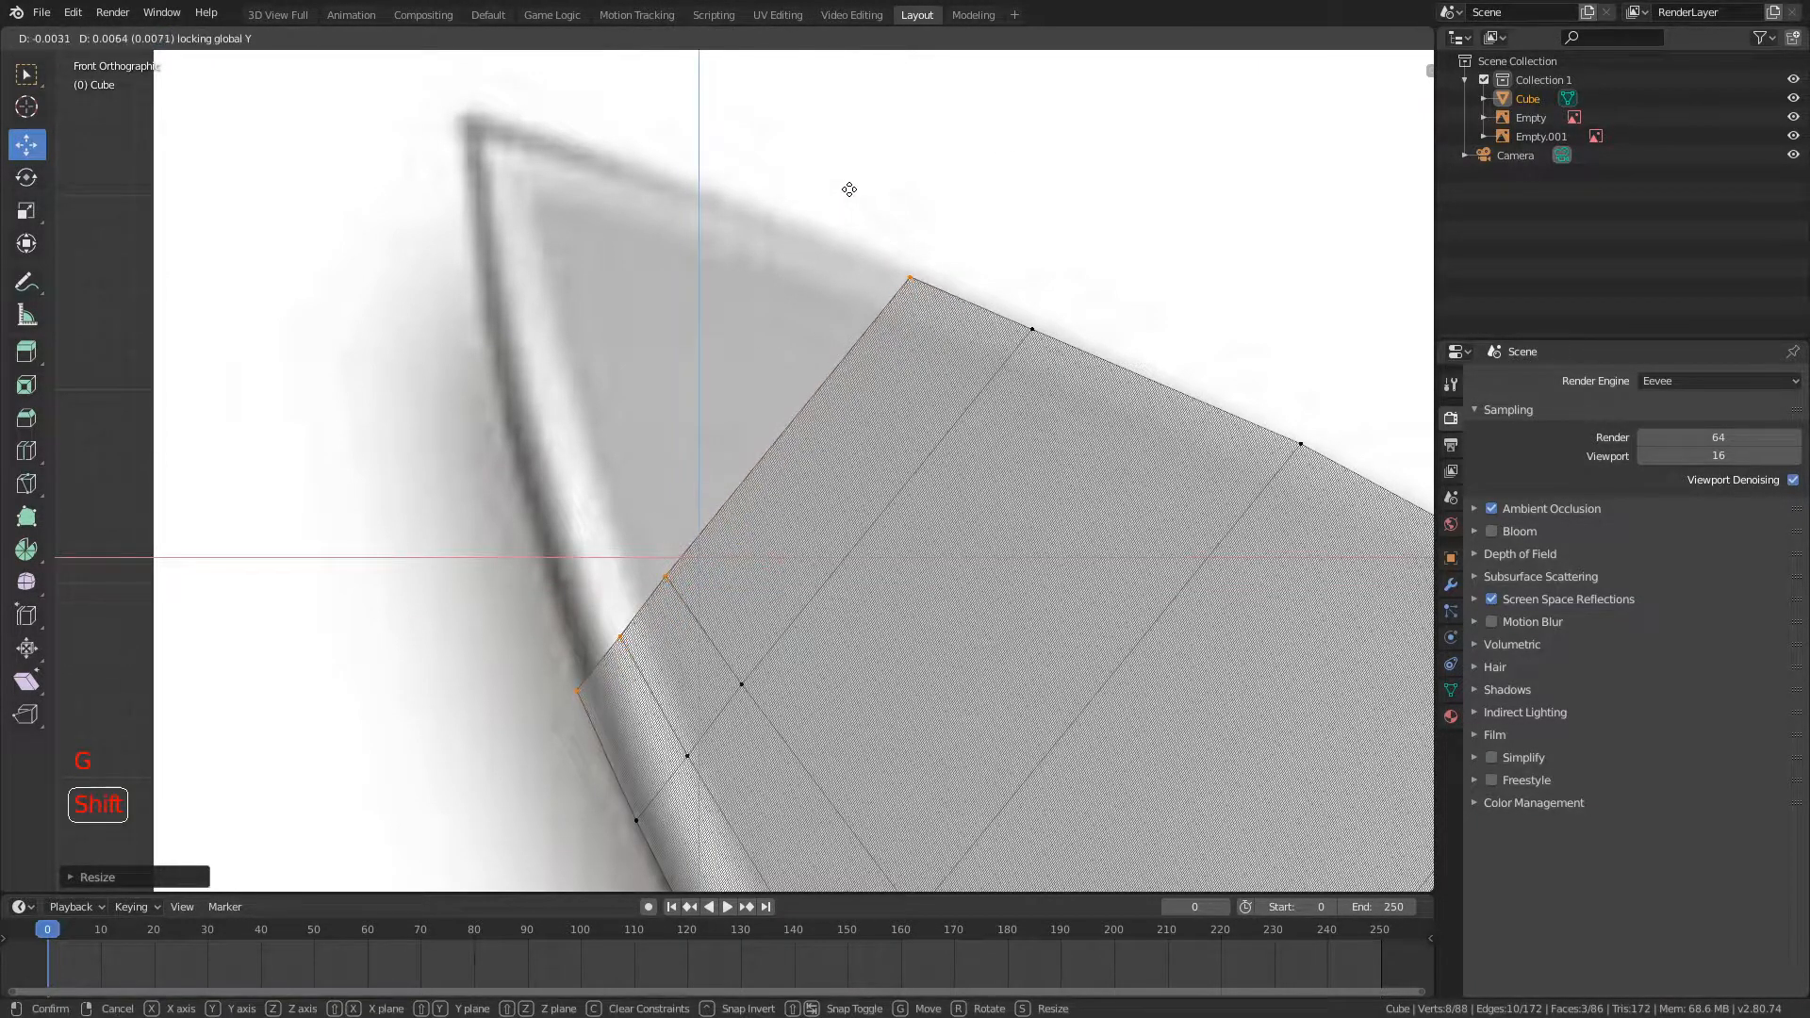
{"action": "left_click", "coordinate": [866, 176]}
Step: Fine-tune the same loop with a slight move and scale, Y axis locked, so its ends sit on the spine and cutting edge
{"action": "middle_click_drag", "start_coordinate": [954, 313], "coordinate": [1022, 421], "text": "shift"}
{"action": "key", "text": "g"}
{"action": "key", "text": "shift+y"}
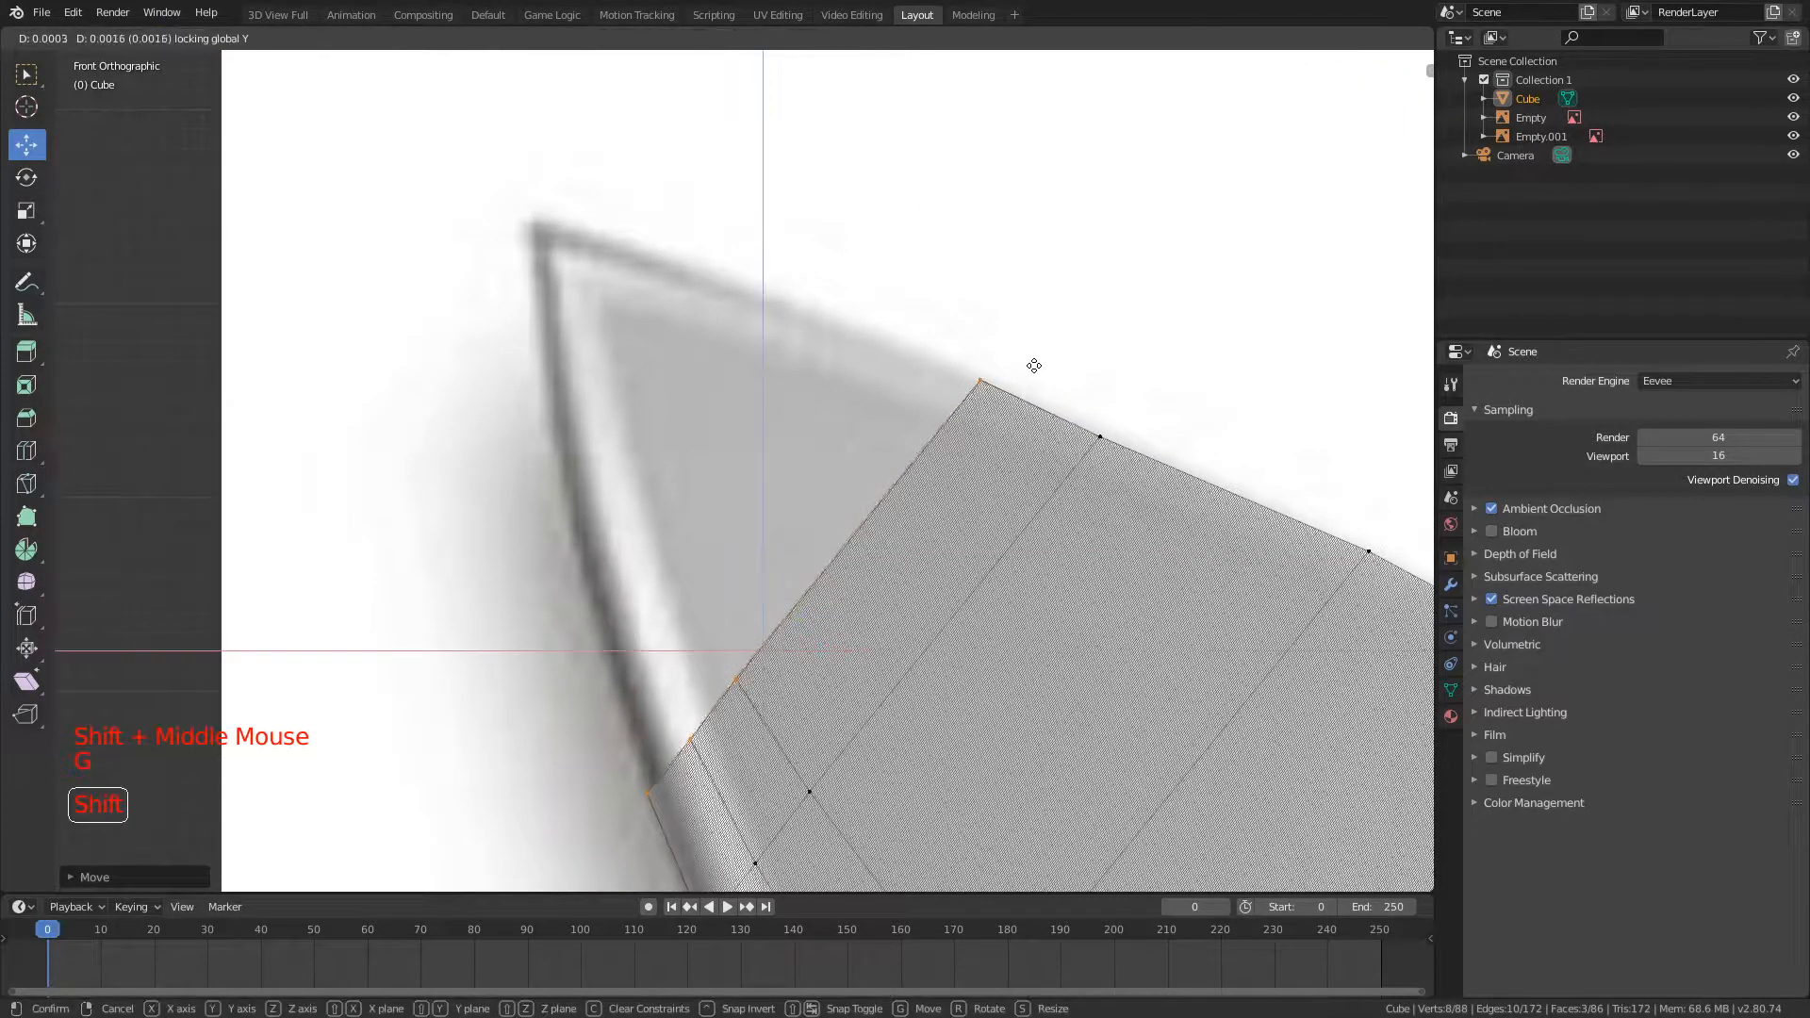
{"action": "key", "text": "s"}
{"action": "key", "text": "shift+y"}
{"action": "left_click", "coordinate": [925, 416]}
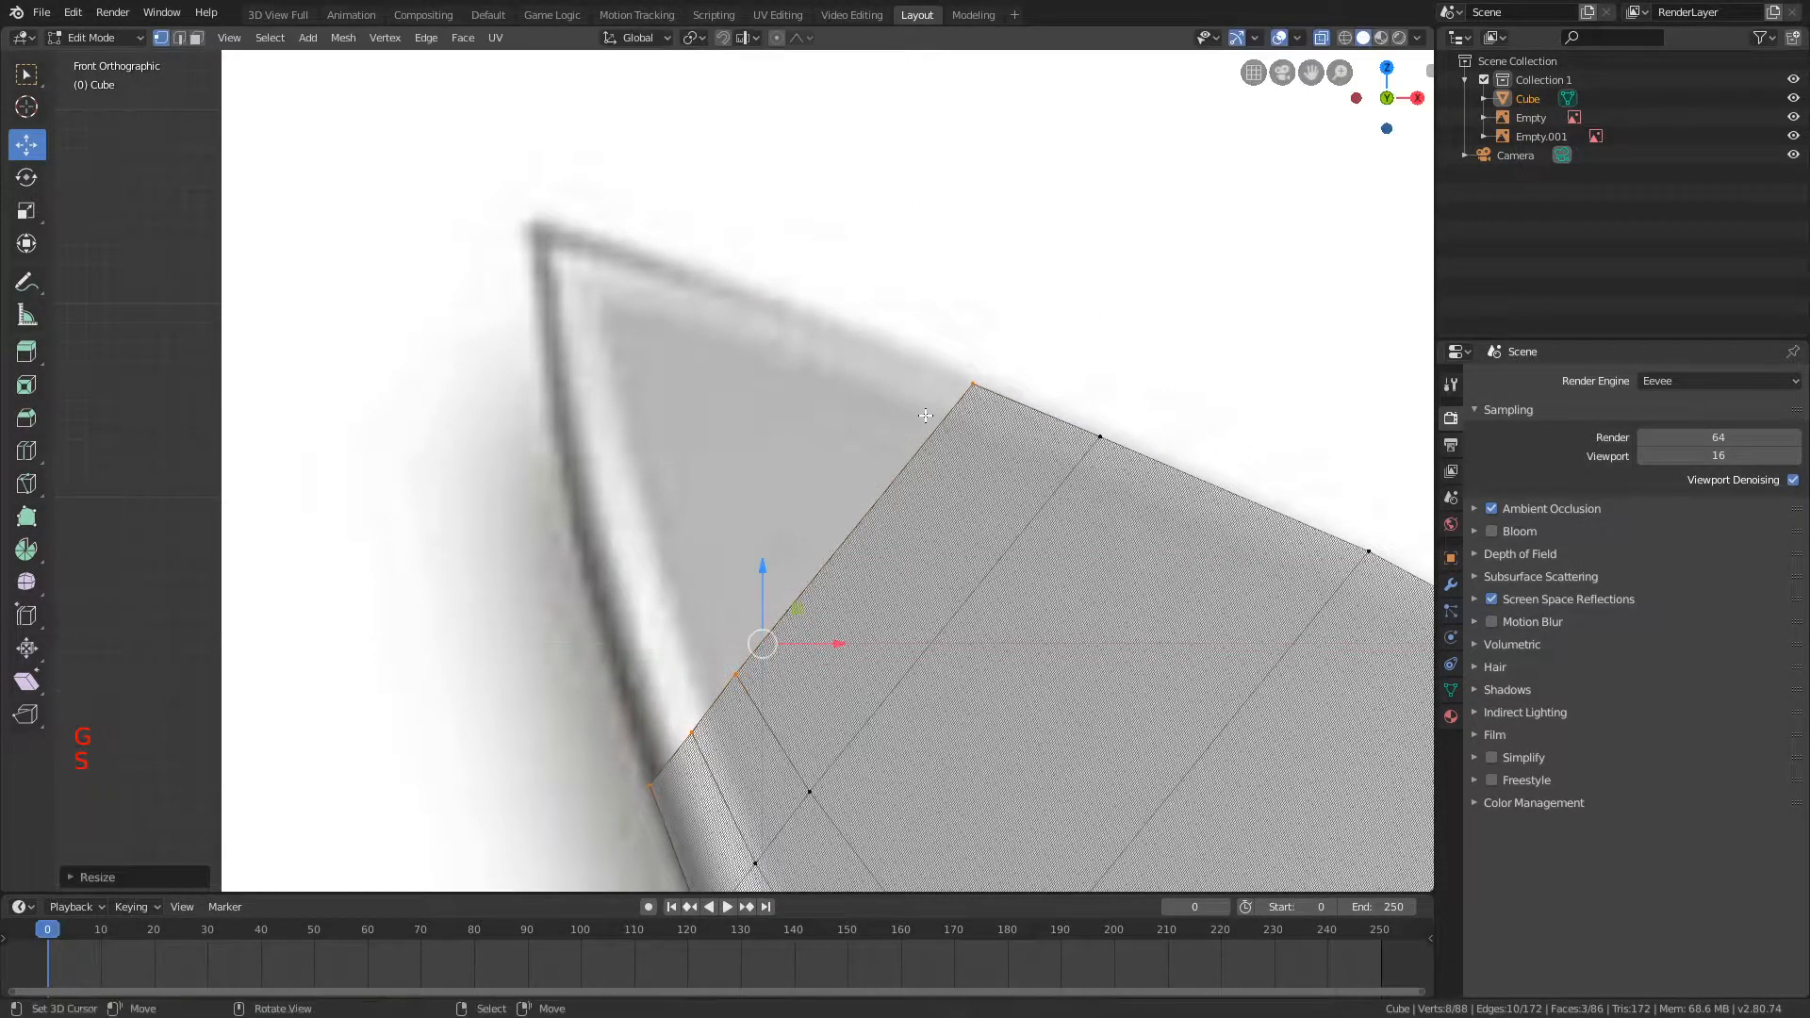
Step: Extrude the blade's end loop toward the tip and scale the new loop down with the Y axis locked
{"action": "scroll", "coordinate": [986, 336], "scroll_direction": "down", "scroll_amount": 5}
{"action": "scroll", "coordinate": [977, 336], "scroll_direction": "up", "scroll_amount": 4}
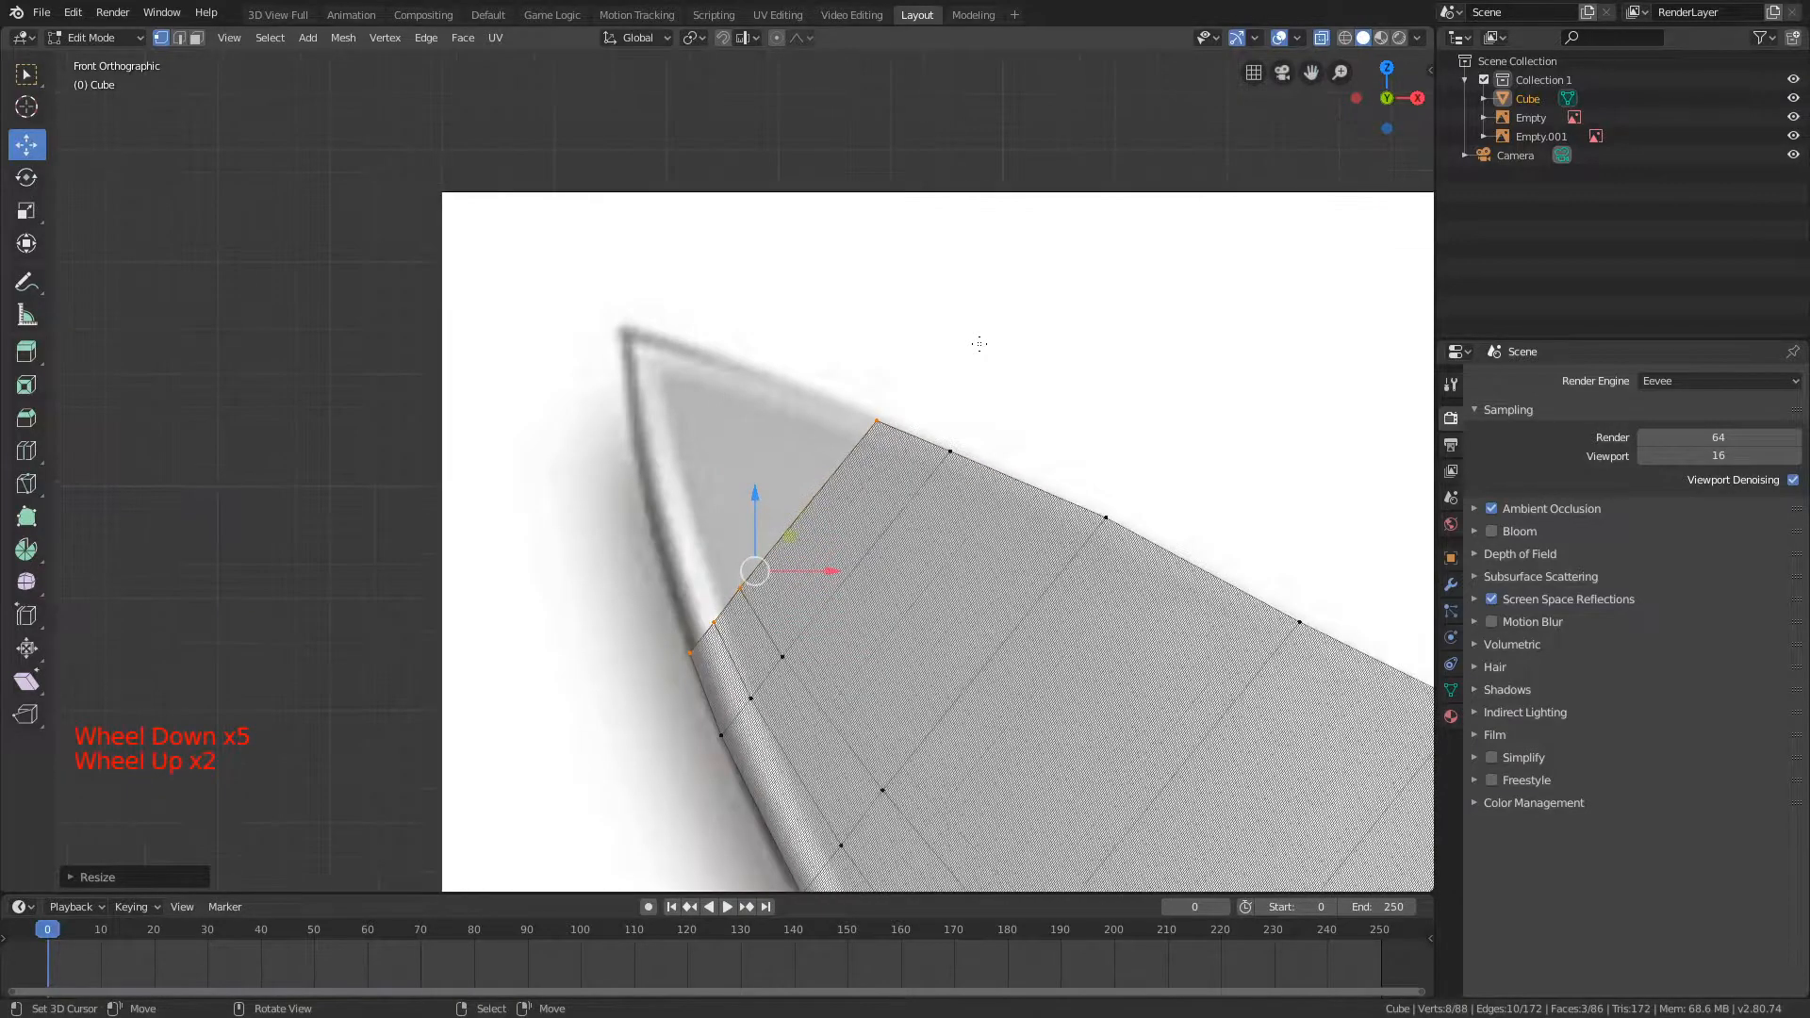
{"action": "key", "text": "e"}
{"action": "key", "text": "s"}
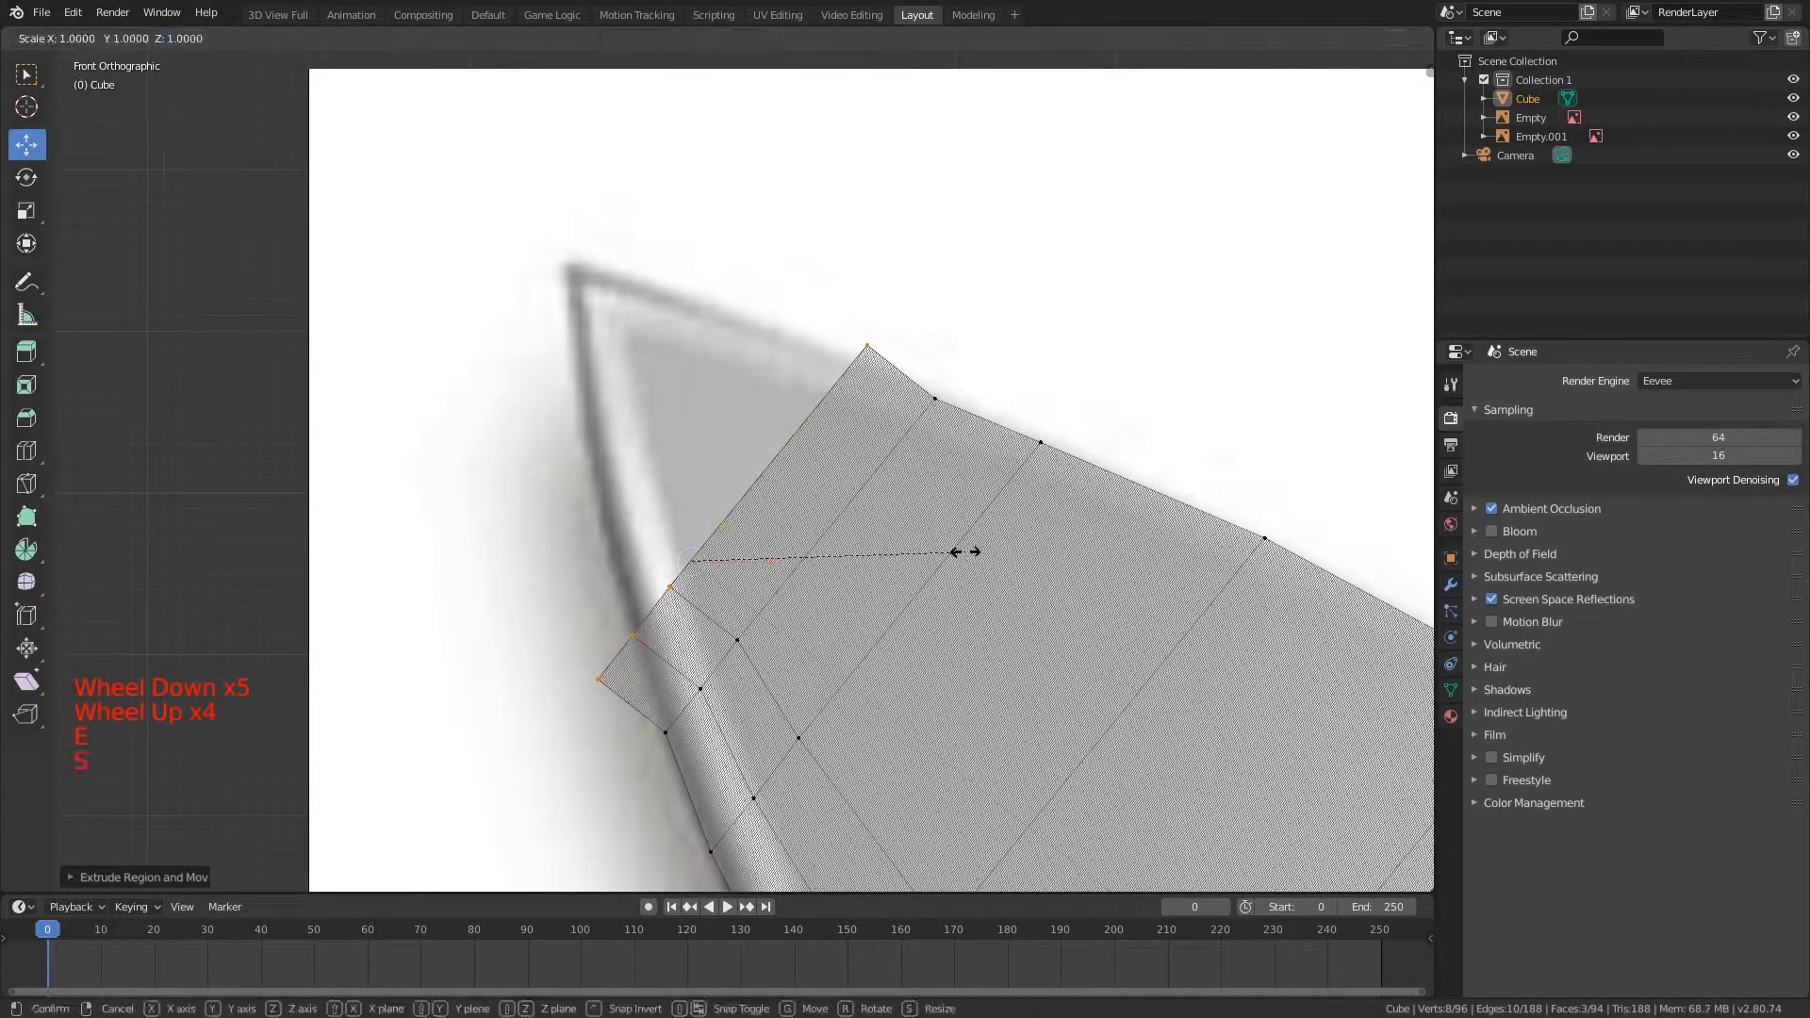
{"action": "key", "text": "shift+y"}
{"action": "left_click", "coordinate": [514, 757]}
Step: Move and rescale the new loop with the Y axis locked so its ends sit on the spine and cutting edge
{"action": "key", "text": "g"}
{"action": "key", "text": "shift+y"}
{"action": "left_click", "coordinate": [868, 444]}
{"action": "key", "text": "s"}
{"action": "key", "text": "shift+y"}
{"action": "left_click", "coordinate": [859, 189]}
{"action": "key", "text": "g"}
{"action": "key", "text": "shift+y"}
{"action": "left_click", "coordinate": [799, 134]}
Step: Extrude another section toward the tip, move it, and scale its end loop to about half with the Y axis locked
{"action": "key", "text": "e"}
{"action": "key", "text": "s"}
{"action": "key", "text": "shift+y"}
{"action": "left_click", "coordinate": [878, 501]}
{"action": "key", "text": "ctrl+z"}
{"action": "key", "text": "g"}
{"action": "key", "text": "shift+y"}
{"action": "left_click", "coordinate": [869, 175]}
{"action": "key", "text": "s"}
{"action": "key", "text": "shift+y"}
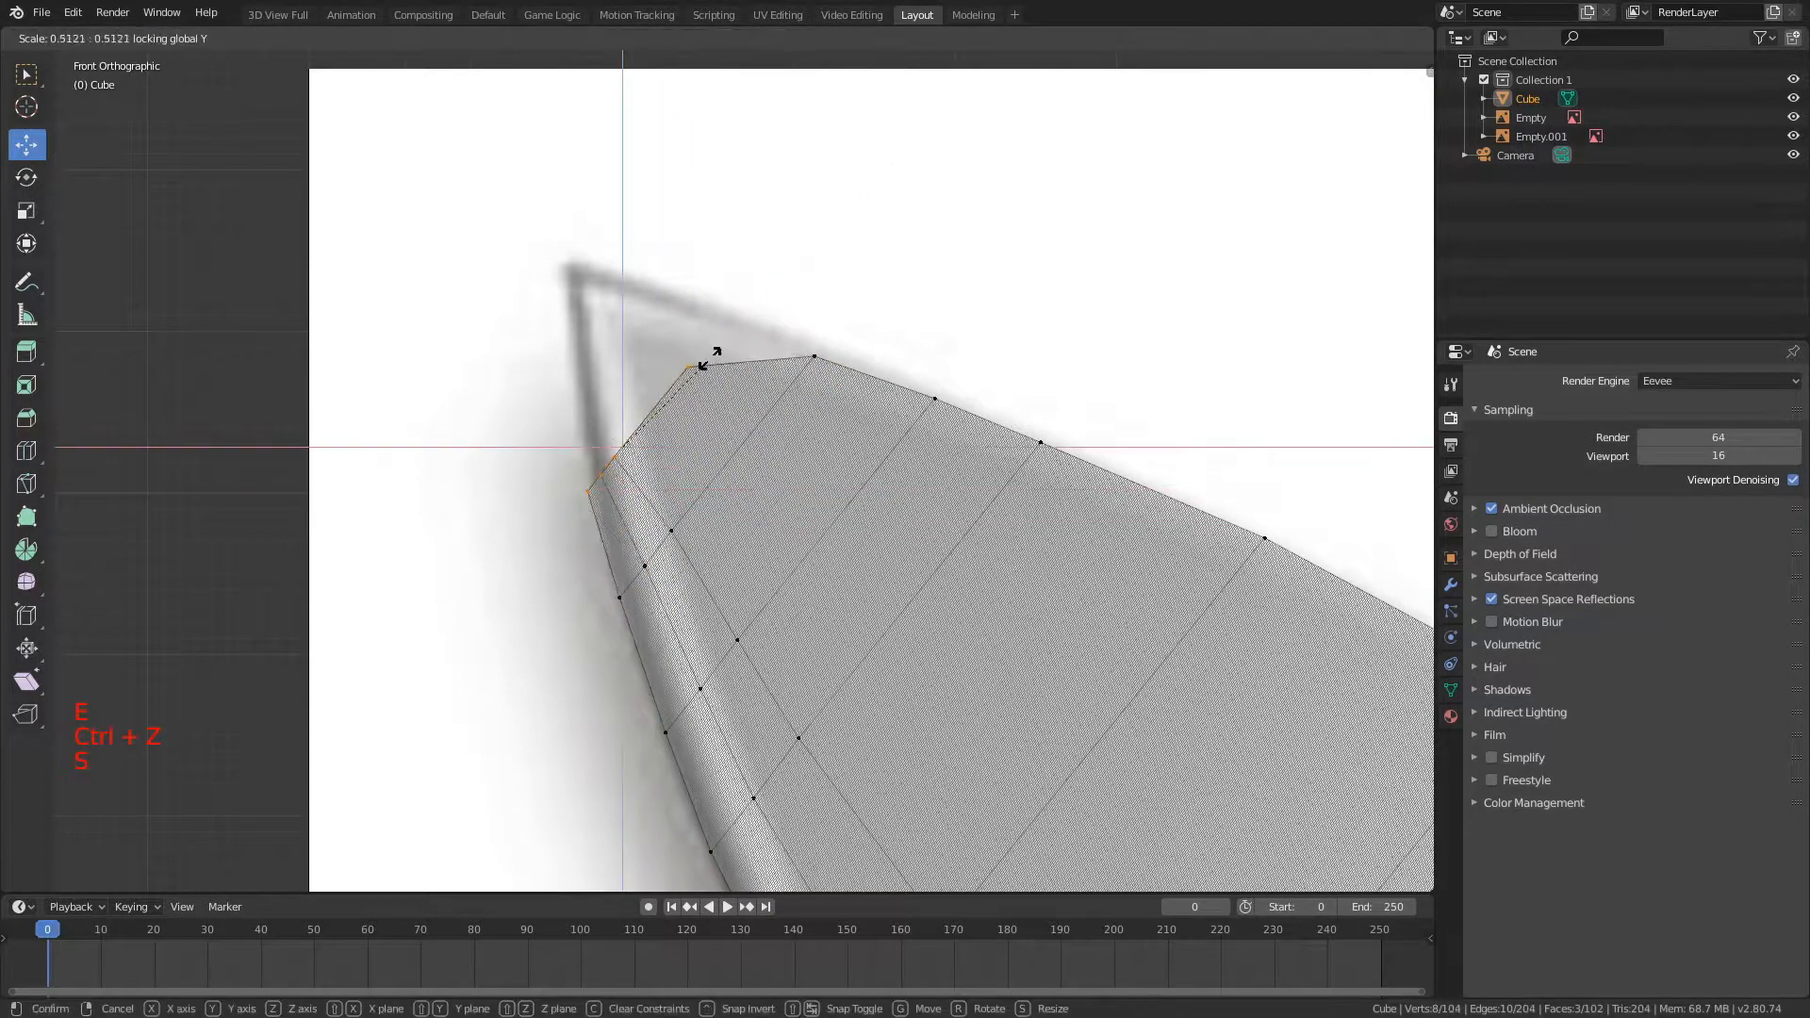
{"action": "left_click", "coordinate": [735, 331]}
Step: Move the narrowed end loop onto the outline near the tip, adjusting its position with the Y axis locked
{"action": "key", "text": "g"}
{"action": "key", "text": "shift+y"}
{"action": "left_click", "coordinate": [772, 60]}
{"action": "key", "text": "a"}
{"action": "key", "text": "b"}
{"action": "key", "text": "o"}
{"action": "key", "text": "g"}
{"action": "scroll", "coordinate": [782, 150], "scroll_direction": "up", "scroll_amount": 10}
{"action": "key", "text": "shift+y"}
{"action": "left_click", "coordinate": [881, 71]}
{"action": "key", "text": "o"}
{"action": "key", "text": "a"}
{"action": "key", "text": "b"}
{"action": "left_click_drag", "start_coordinate": [740, 283], "coordinate": [564, 492]}
Step: Extrude the end loop closer to the tip, then scale and move it onto the outline with the Y axis locked
{"action": "key", "text": "e"}
{"action": "key", "text": "s"}
{"action": "key", "text": "shift+y"}
{"action": "left_click", "coordinate": [679, 356]}
{"action": "key", "text": "g"}
{"action": "key", "text": "shift+y"}
{"action": "left_click", "coordinate": [680, 320]}
Step: Extrude the final section at the blade's point and shrink its end loop with the Y axis locked to form the tip
{"action": "key", "text": "e"}
{"action": "key", "text": "s"}
{"action": "key", "text": "shift+y"}
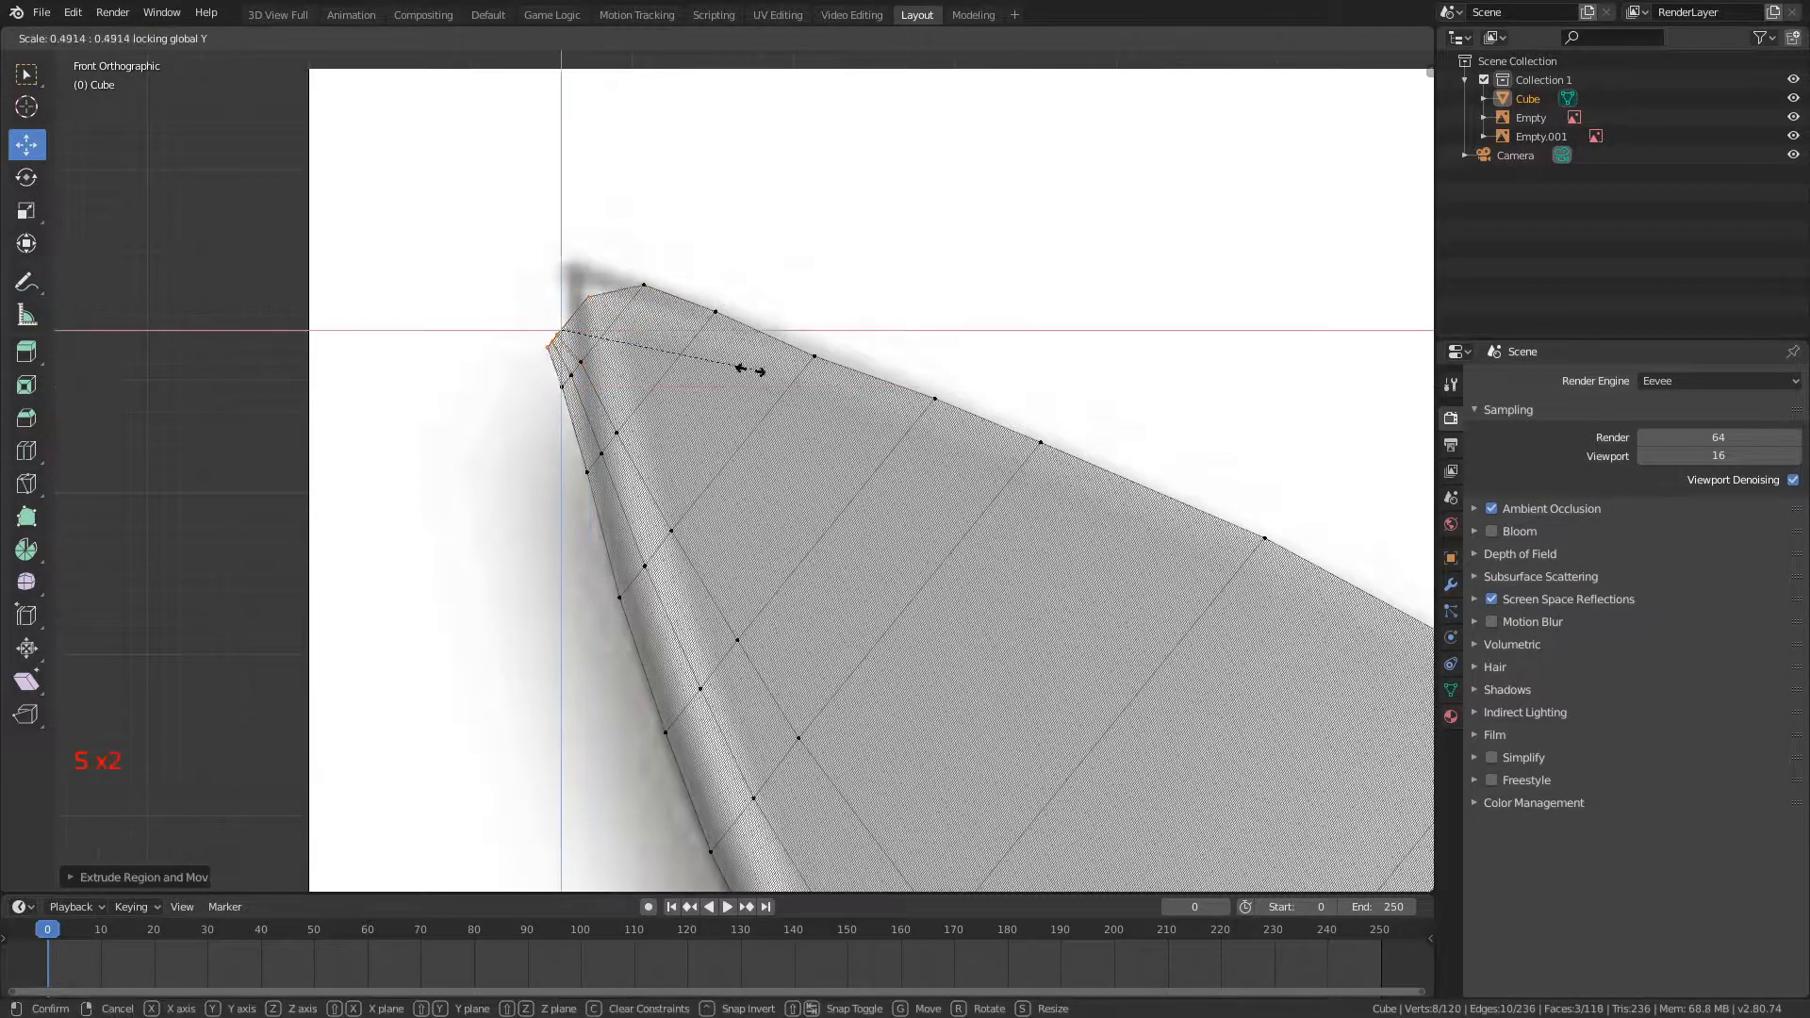
{"action": "left_click", "coordinate": [636, 678]}
Step: Leave Edit Mode, turn off X-ray, and examine the blade's shape against the reference image from tip to heel
{"action": "key", "text": "Tab"}
{"action": "scroll", "coordinate": [888, 481], "scroll_direction": "down", "scroll_amount": 5}
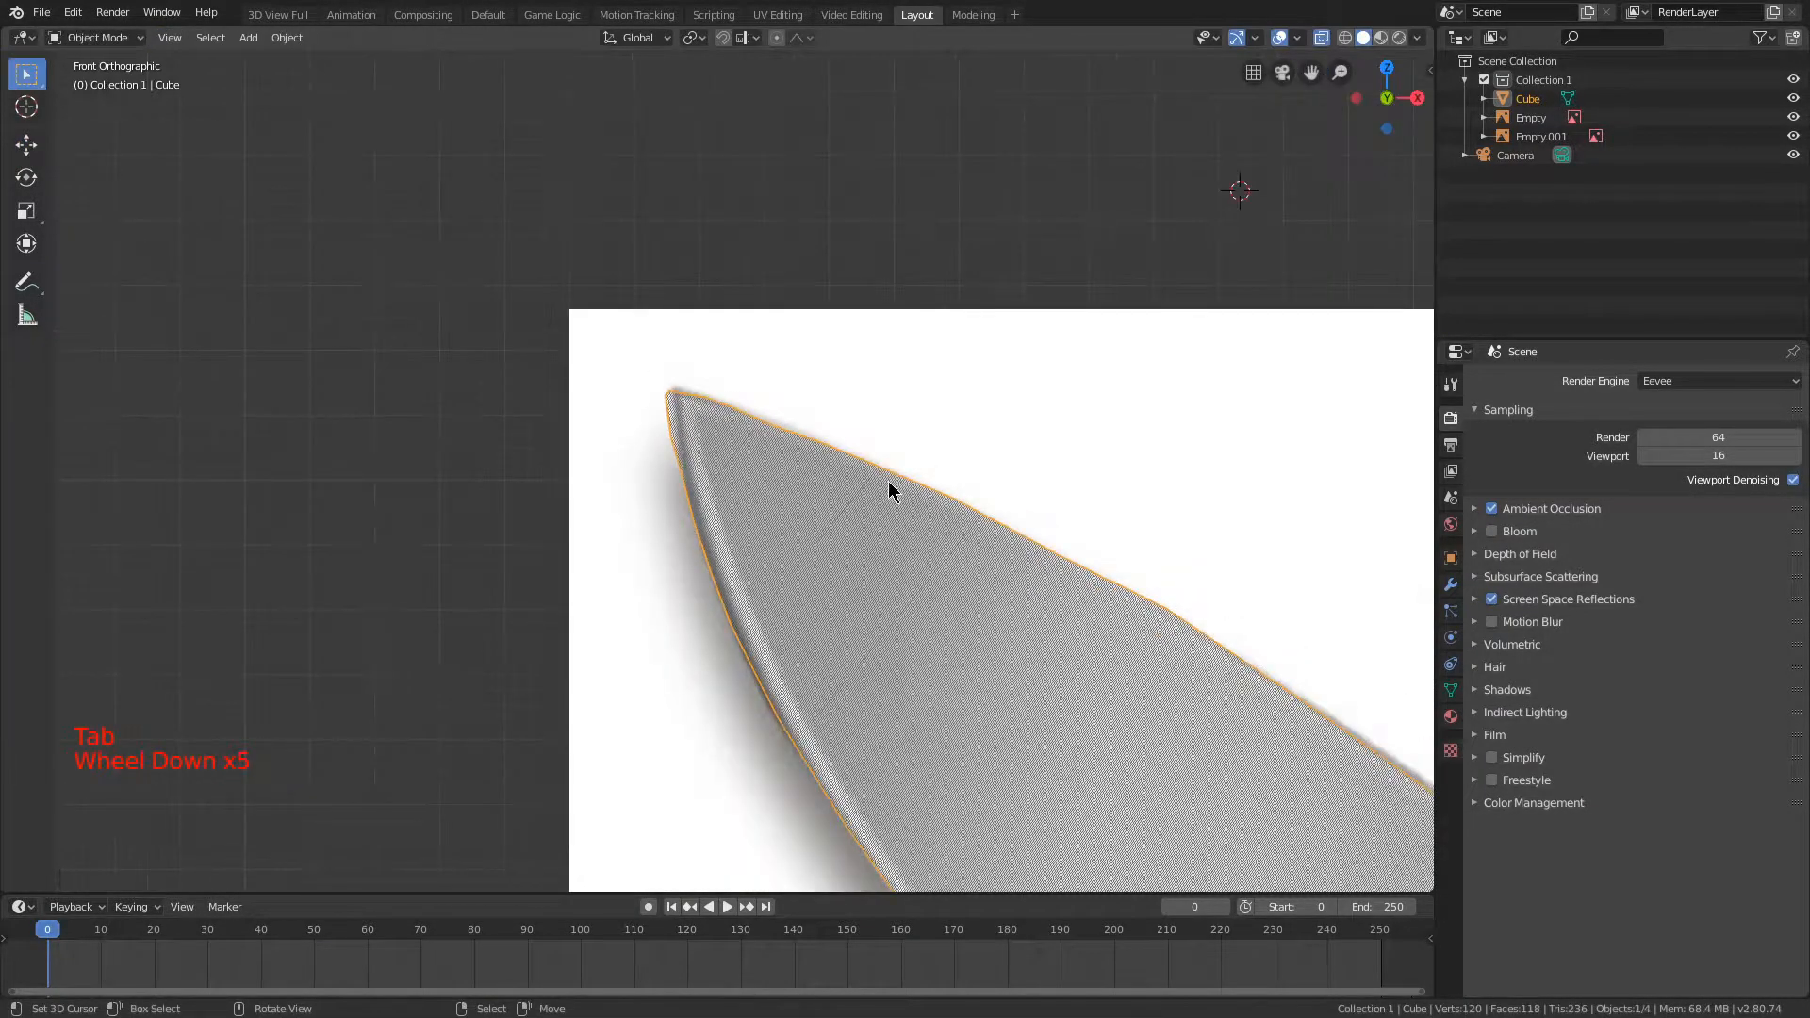
{"action": "scroll", "coordinate": [882, 483], "scroll_direction": "up", "scroll_amount": 6}
{"action": "scroll", "coordinate": [842, 486], "scroll_direction": "down", "scroll_amount": 5}
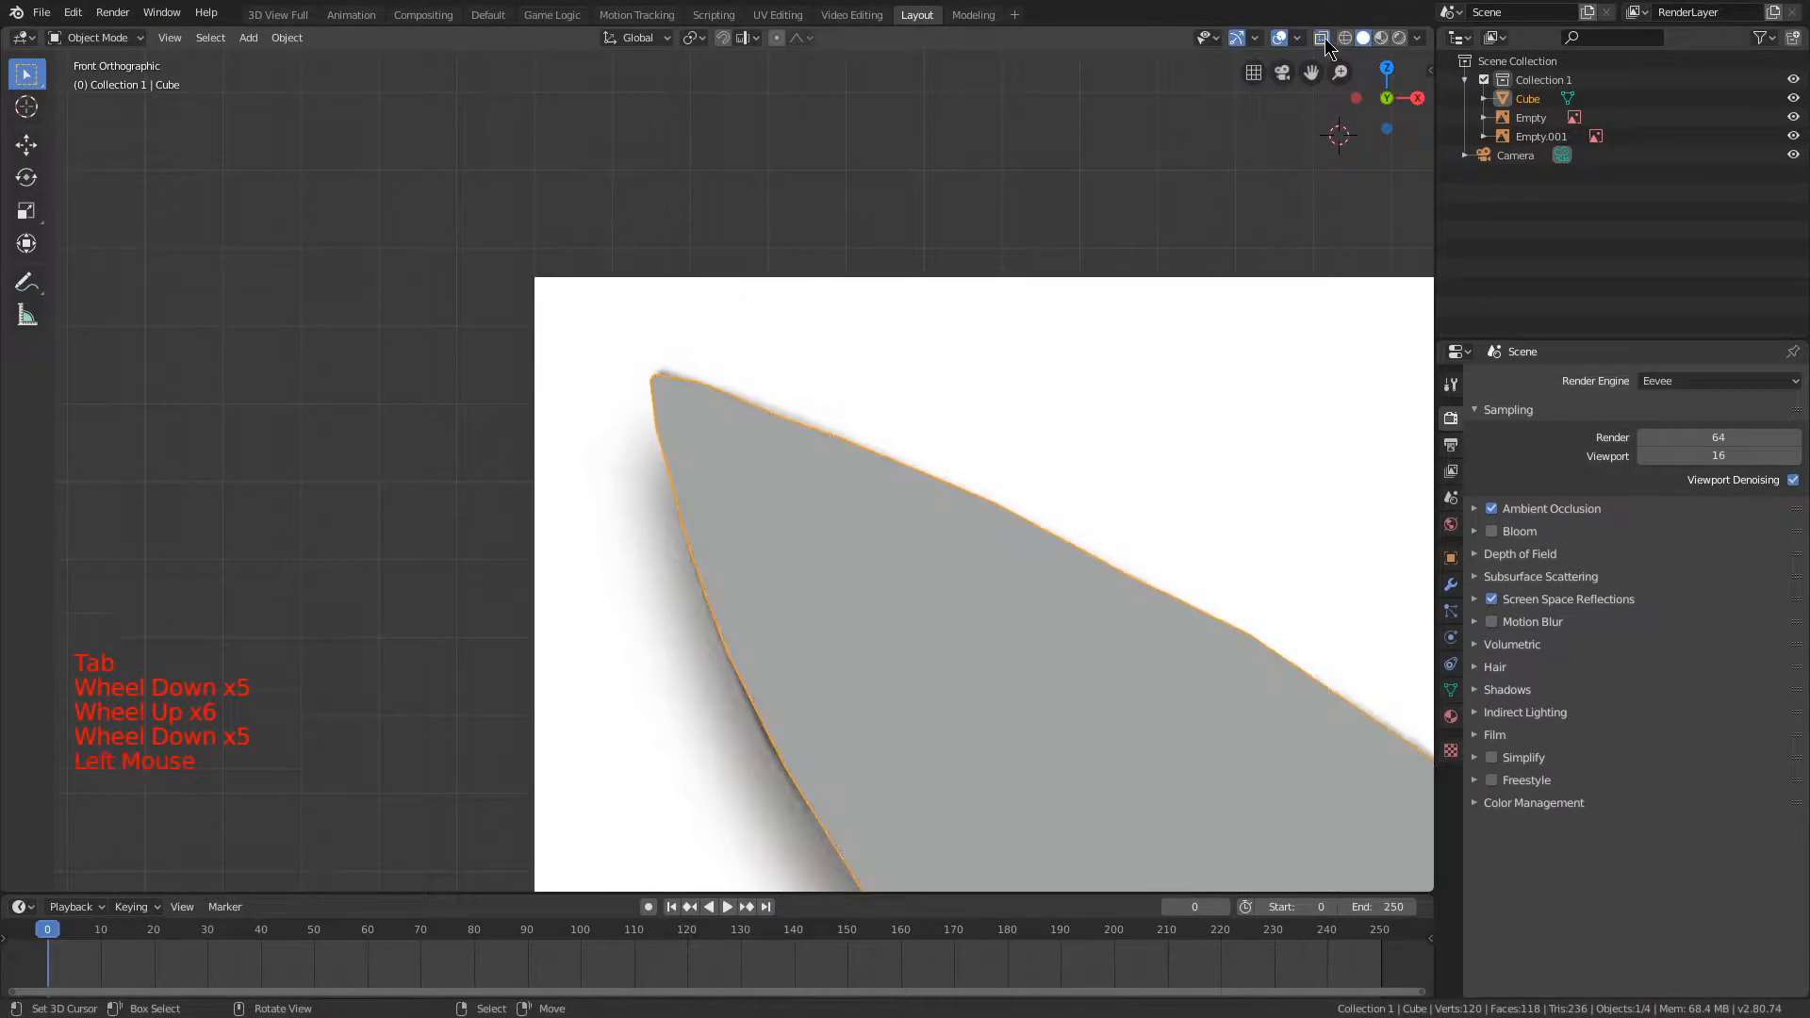
{"action": "left_click", "coordinate": [1321, 38]}
{"action": "scroll", "coordinate": [937, 509], "scroll_direction": "down", "scroll_amount": 10}
{"action": "middle_click_drag", "start_coordinate": [937, 509], "coordinate": [707, 315], "text": "shift"}
{"action": "scroll", "coordinate": [717, 321], "scroll_direction": "up", "scroll_amount": 1}
{"action": "key", "text": "KP_1"}
{"action": "scroll", "coordinate": [762, 302], "scroll_direction": "up", "scroll_amount": 2}
{"action": "scroll", "coordinate": [762, 302], "scroll_direction": "up", "scroll_amount": 2}
{"action": "middle_click_drag", "start_coordinate": [849, 287], "coordinate": [869, 437], "text": "shift"}
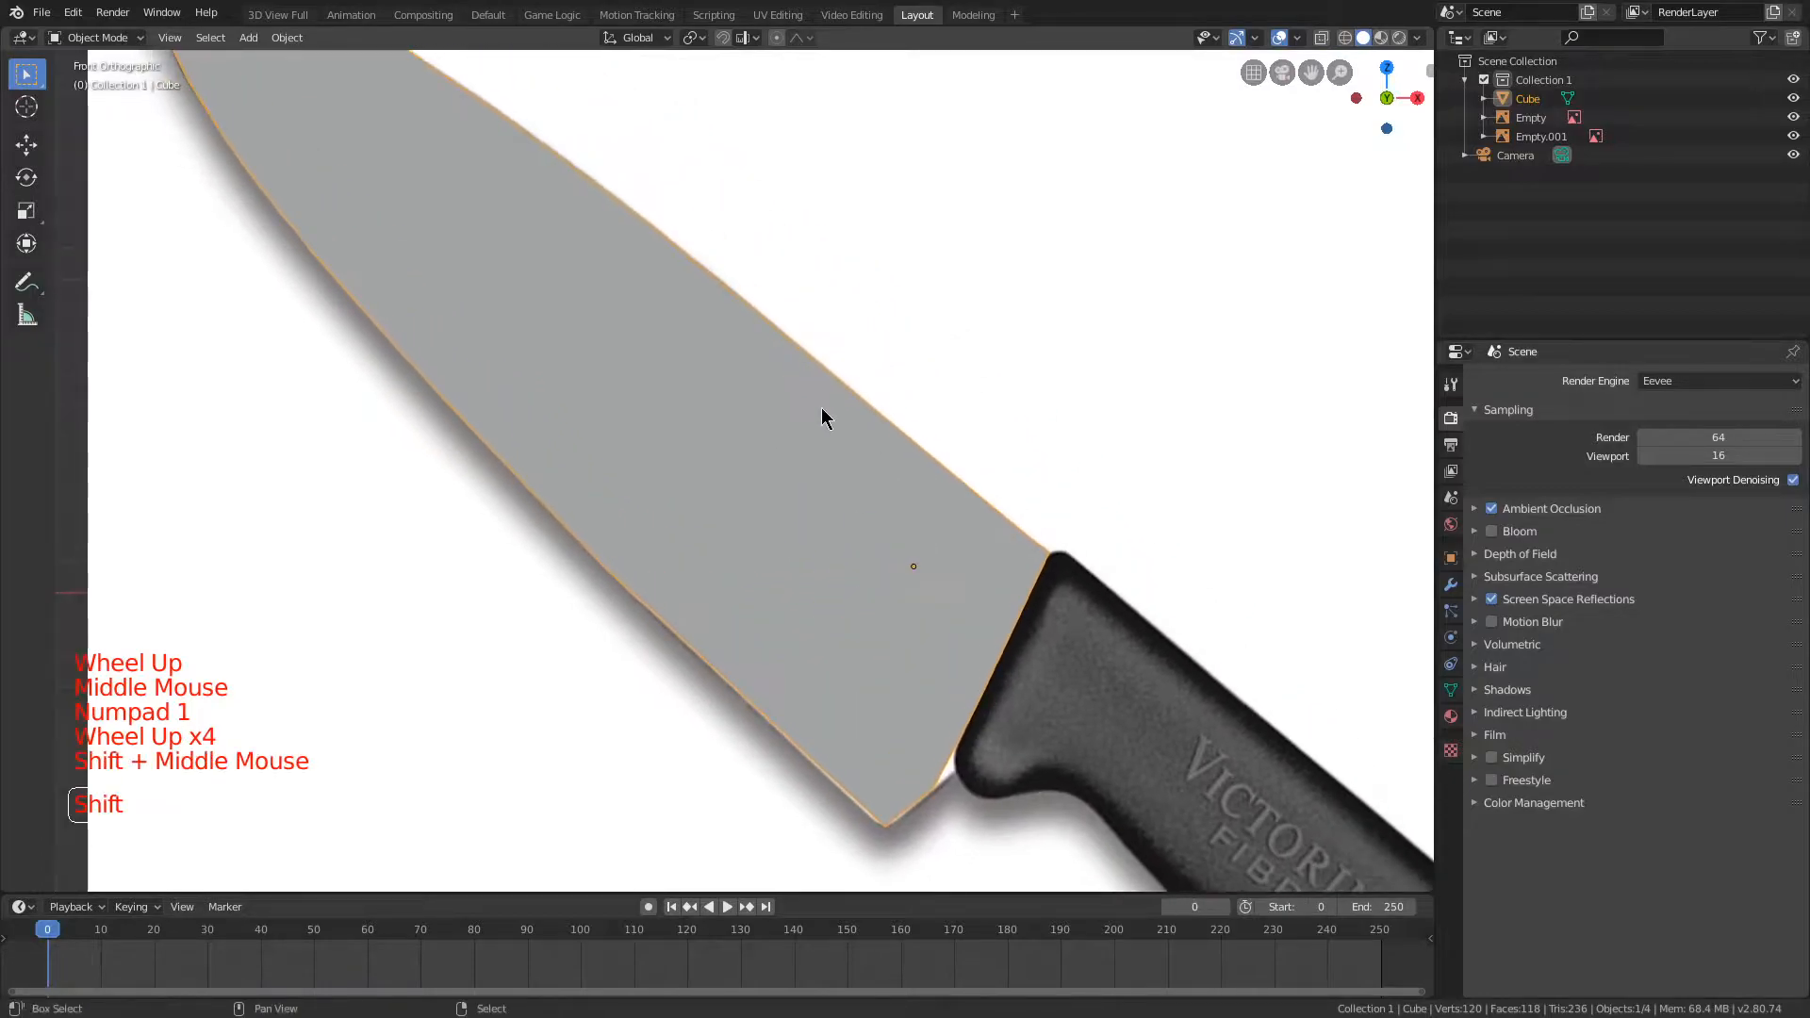
{"action": "scroll", "coordinate": [868, 436], "scroll_direction": "down", "scroll_amount": 3}
{"action": "scroll", "coordinate": [1071, 631], "scroll_direction": "up", "scroll_amount": 2}
Step: Return to Edit Mode with X-ray on and add a lengthwise loop cut just above the lowest one near the heel
{"action": "key", "text": "Tab"}
{"action": "middle_click_drag", "start_coordinate": [1071, 631], "coordinate": [767, 410], "text": "shift"}
{"action": "scroll", "coordinate": [768, 410], "scroll_direction": "up", "scroll_amount": 5}
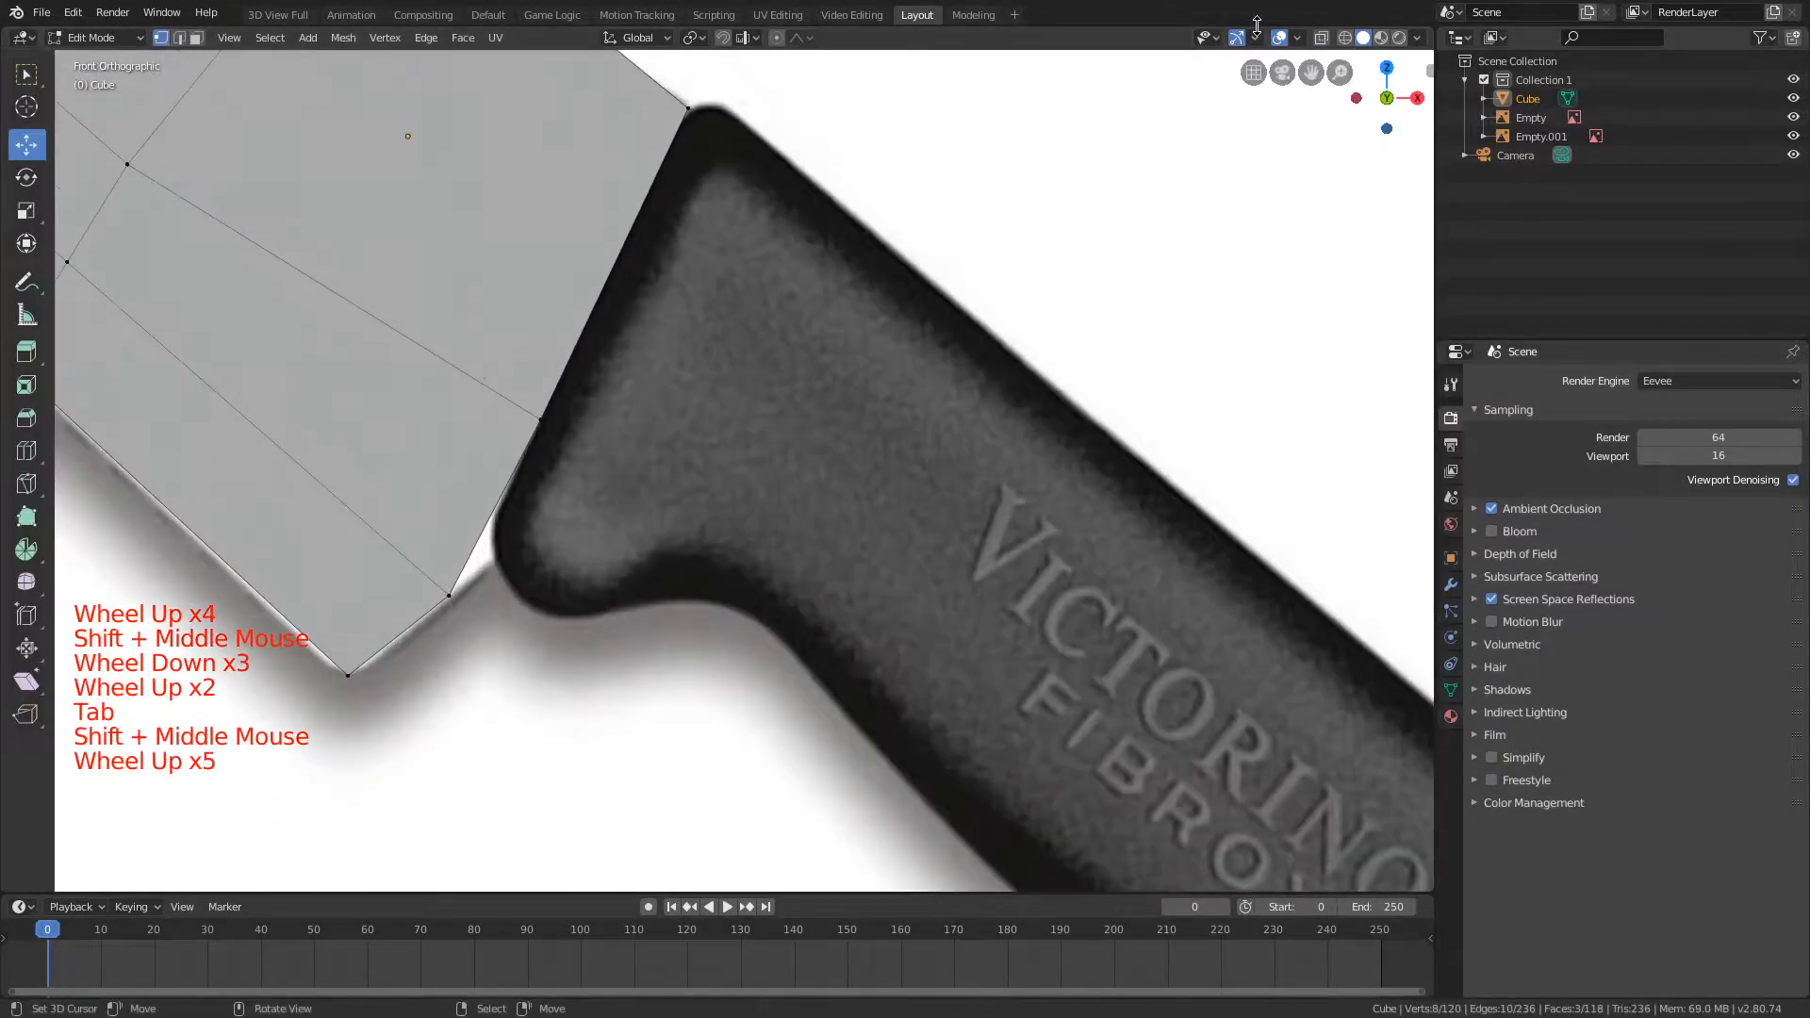
{"action": "left_click", "coordinate": [1321, 39]}
{"action": "scroll", "coordinate": [378, 426], "scroll_direction": "up", "scroll_amount": 2}
{"action": "middle_click_drag", "start_coordinate": [378, 427], "coordinate": [698, 380], "text": "shift"}
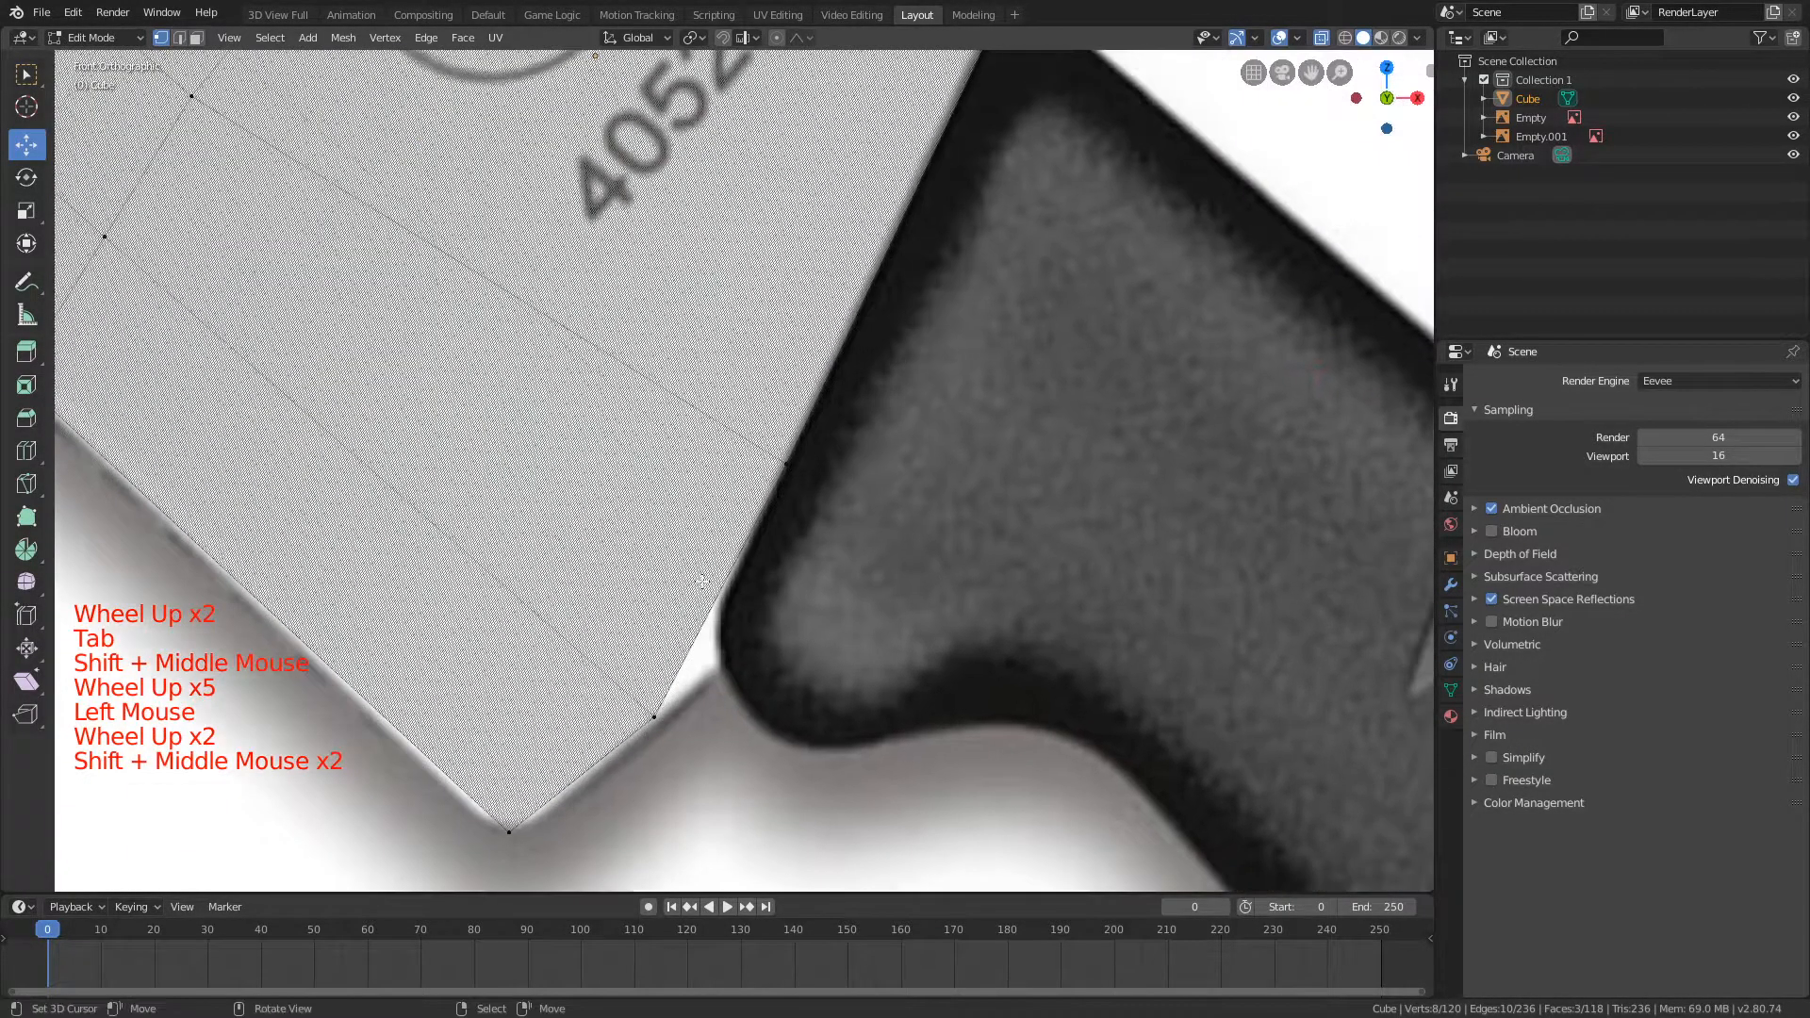
{"action": "key", "text": "ctrl+r"}
{"action": "left_click", "coordinate": [156, 142]}
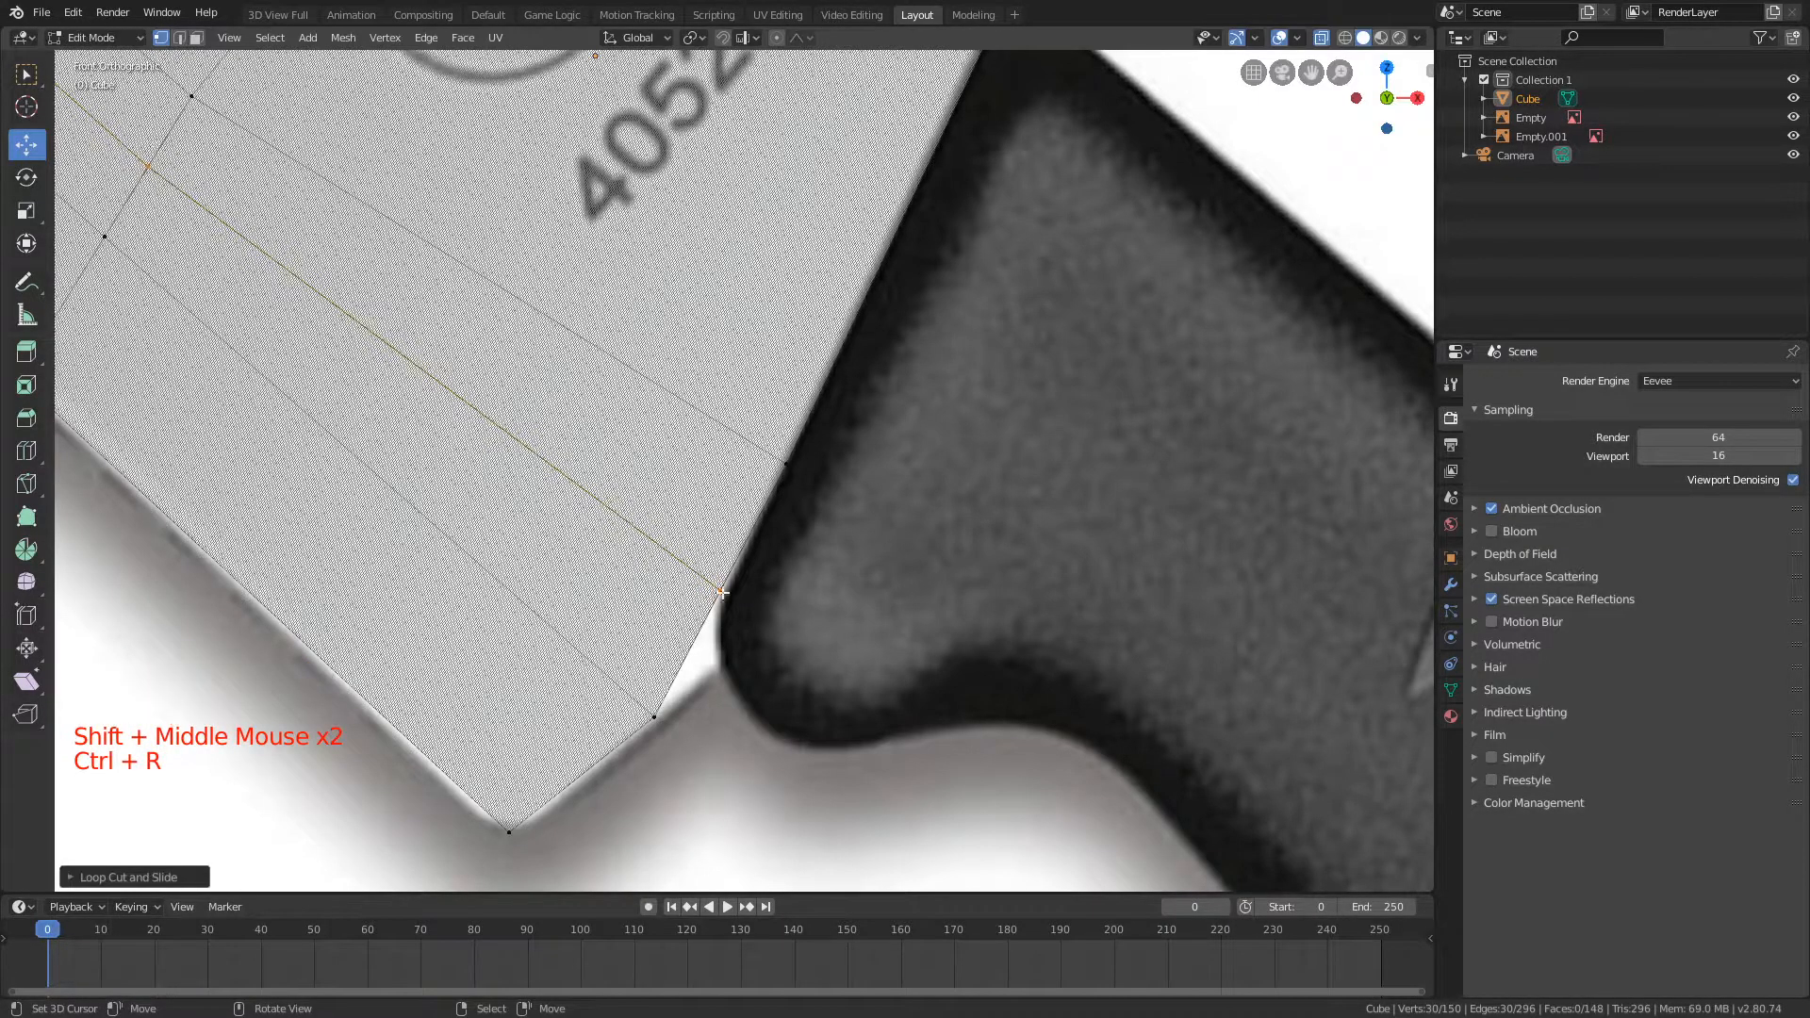
Step: Move the new cut's handle-side vertices down to where the heel meets the handle, with the Y axis locked
{"action": "key", "text": "a"}
{"action": "key", "text": "b"}
{"action": "left_click_drag", "start_coordinate": [801, 504], "coordinate": [715, 608]}
{"action": "key", "text": "g"}
{"action": "key", "text": "shift+y"}
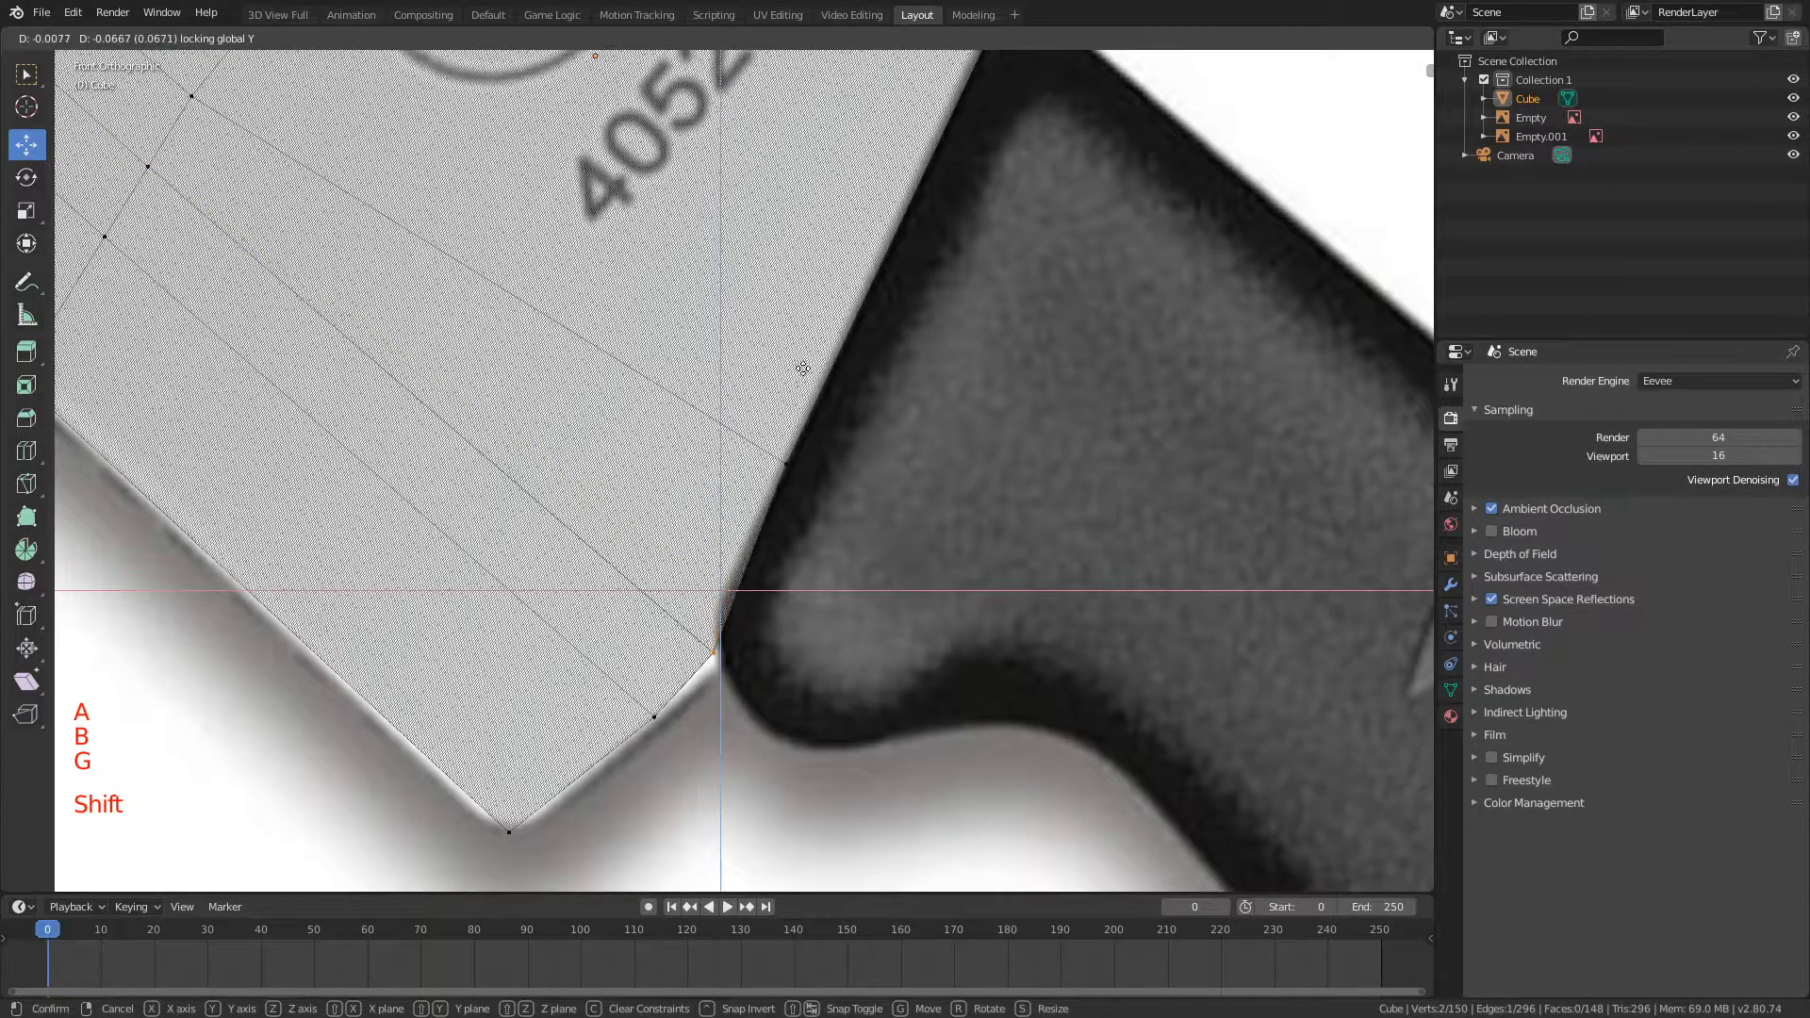
{"action": "left_click", "coordinate": [841, 510]}
Step: Create a new material for the blade and assign it to the entire mesh
{"action": "scroll", "coordinate": [825, 452], "scroll_direction": "down", "scroll_amount": 8}
{"action": "middle_click_drag", "start_coordinate": [820, 436], "coordinate": [911, 568], "text": "shift"}
{"action": "middle_click_drag", "start_coordinate": [952, 426], "coordinate": [1013, 536], "text": "shift"}
{"action": "key", "text": "a"}
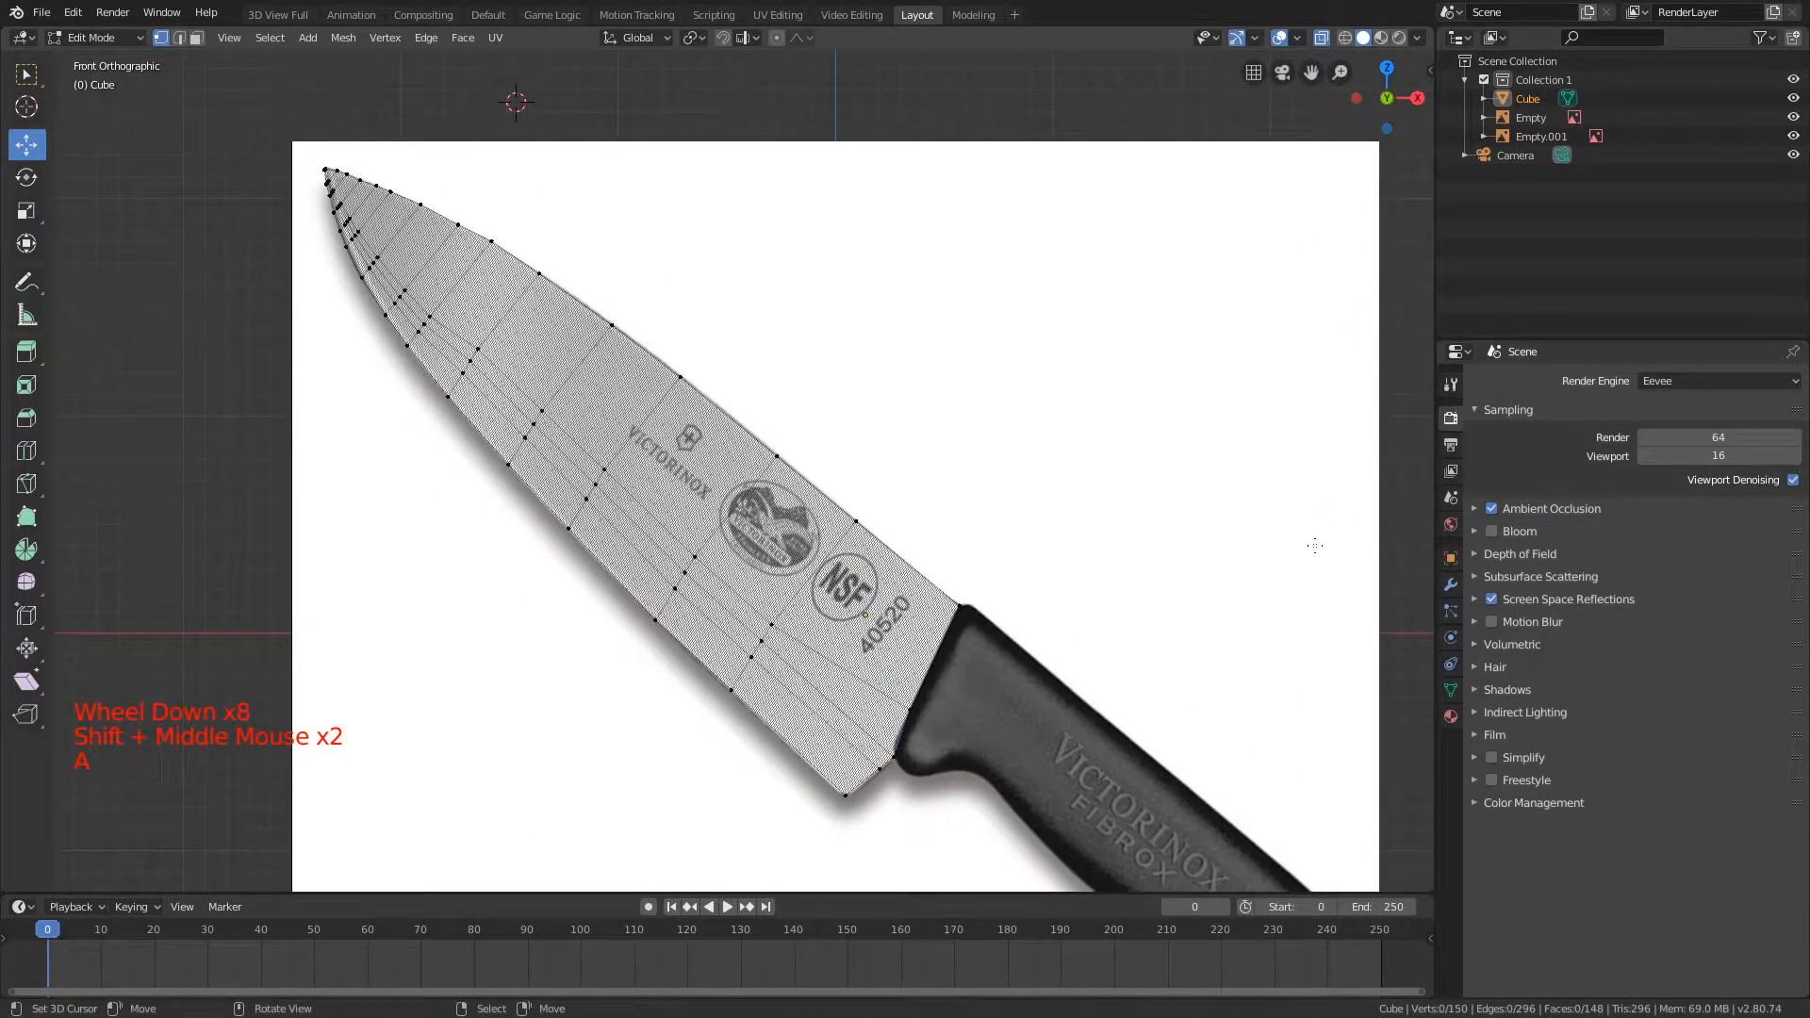
{"action": "left_click", "coordinate": [1451, 716]}
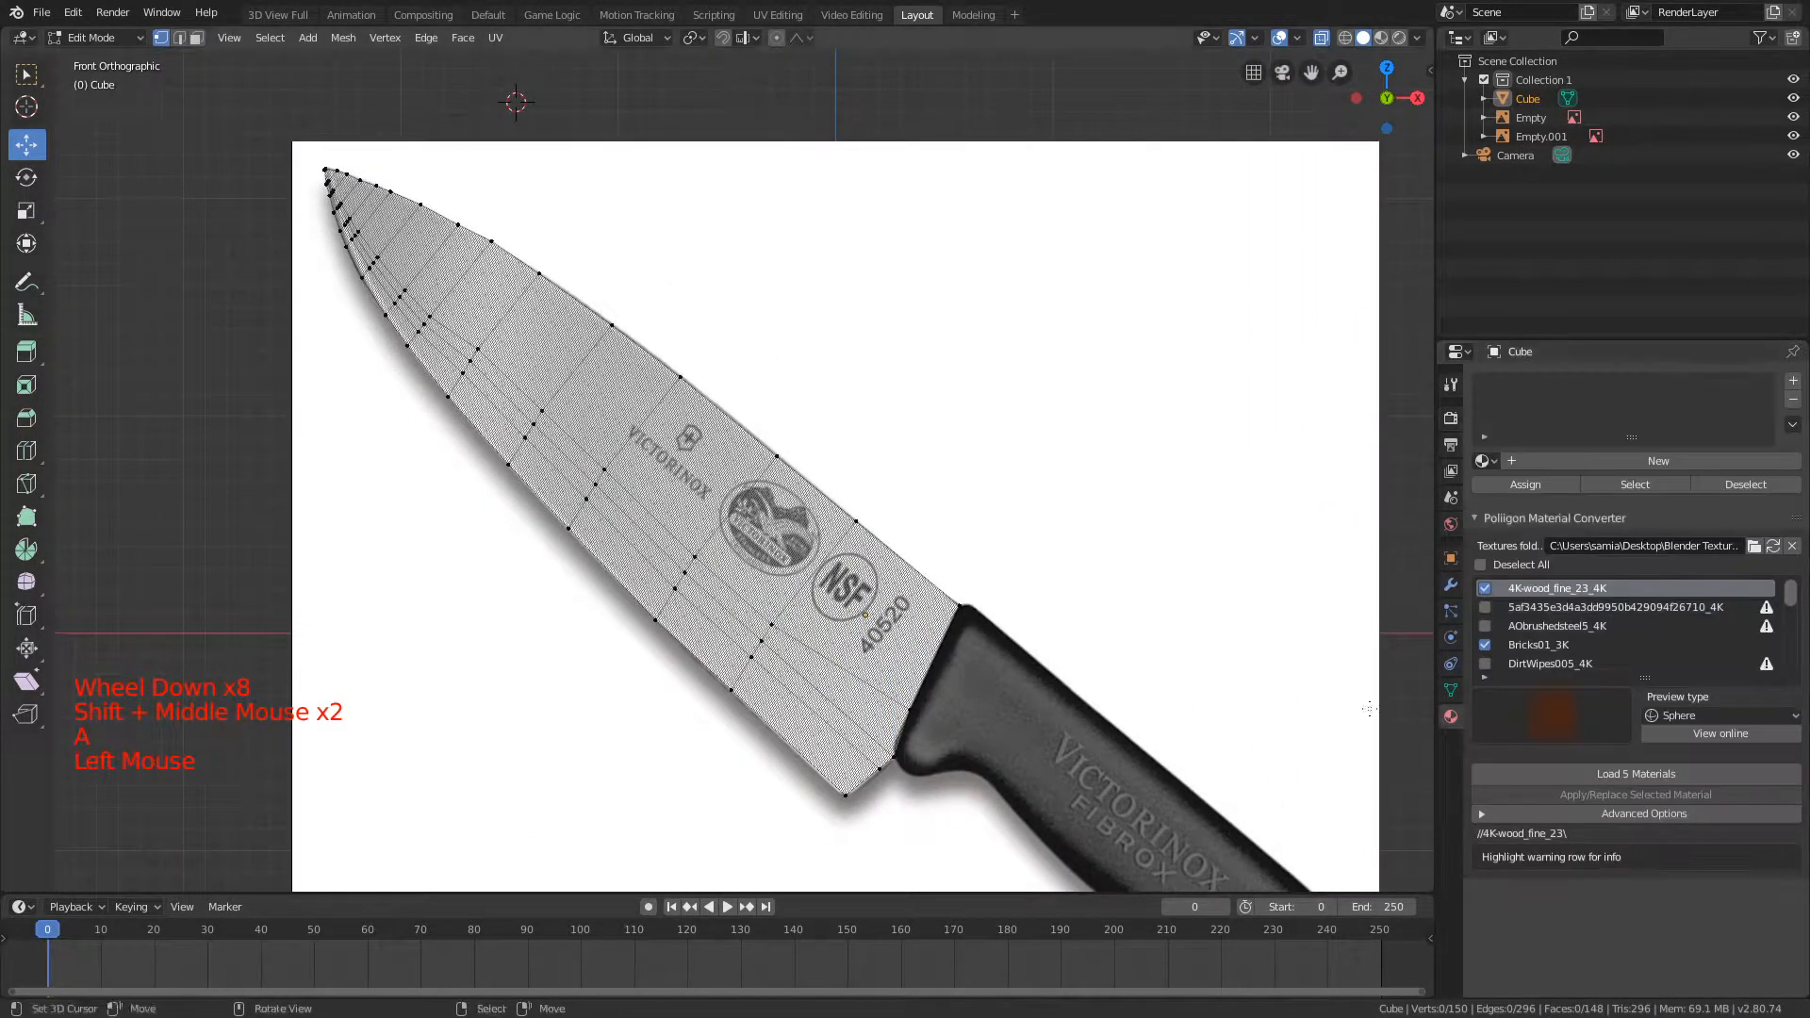
{"action": "left_click", "coordinate": [1505, 518]}
{"action": "key", "text": "a"}
{"action": "key", "text": "a"}
{"action": "key", "text": "a"}
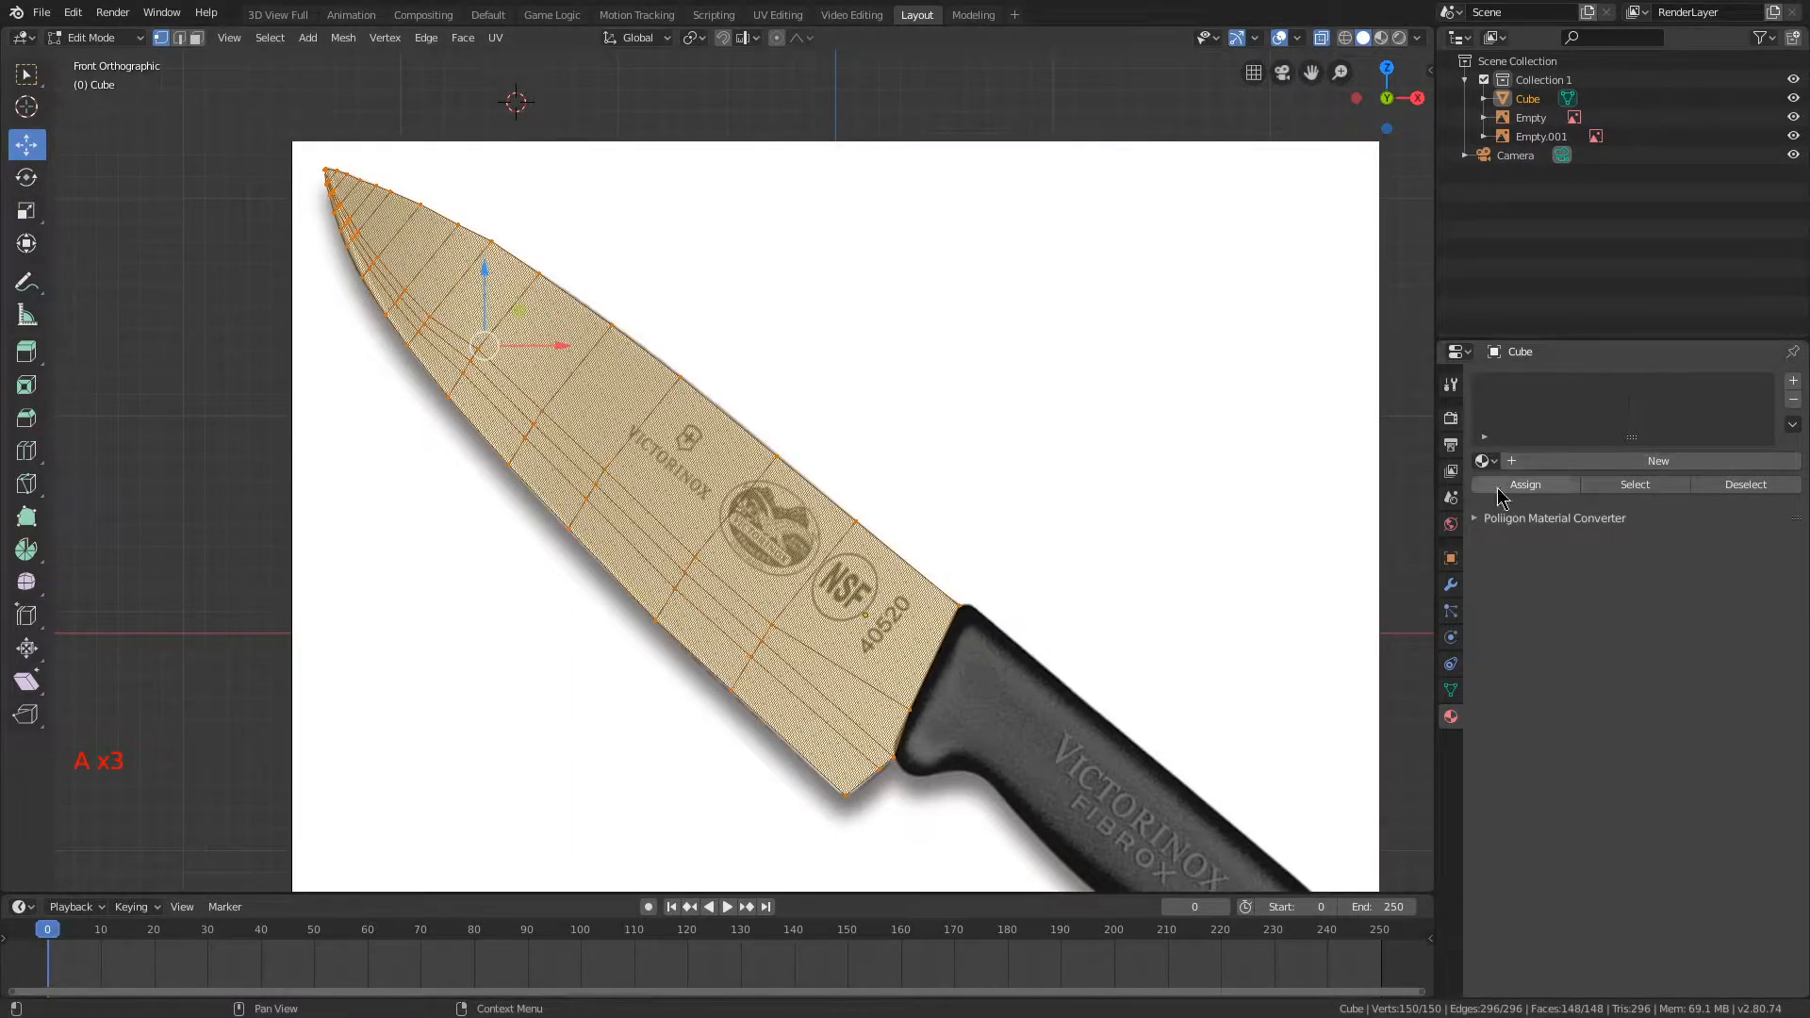
{"action": "left_click", "coordinate": [1625, 462]}
{"action": "left_click", "coordinate": [1495, 487]}
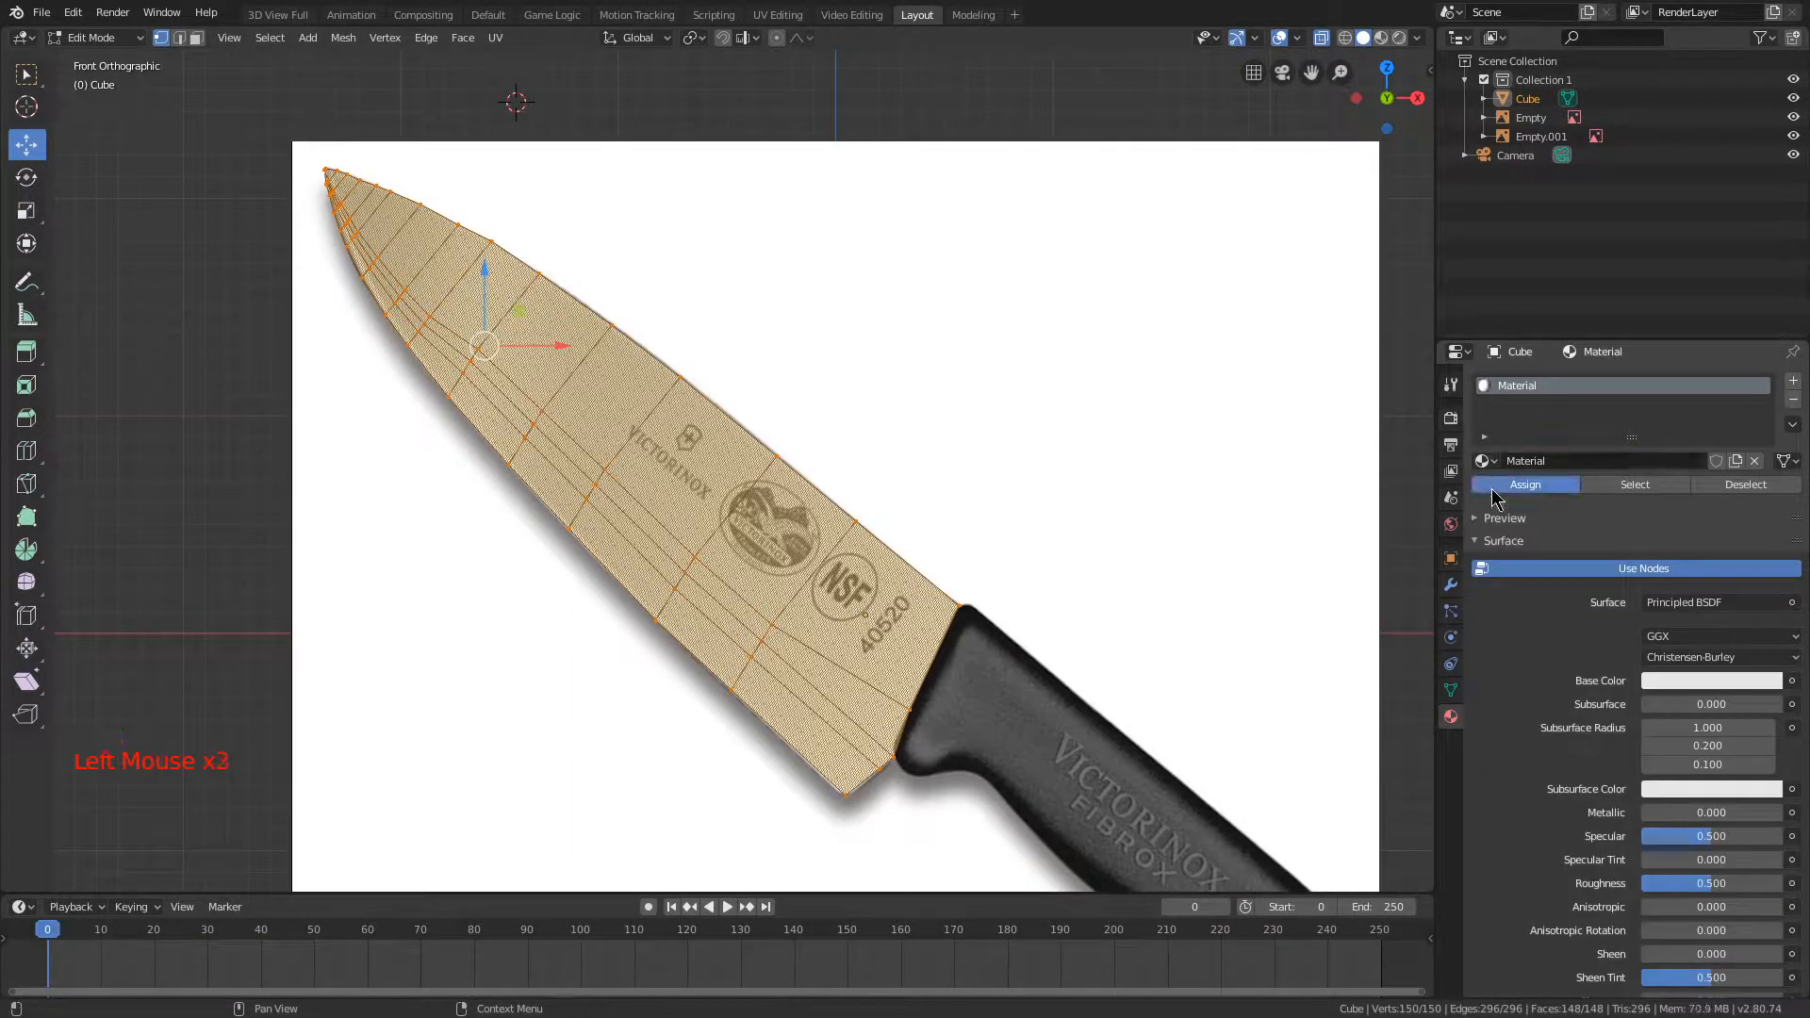
Step: Extrude the blade's handle-side end faces about 0.04 and scale them up slightly with the Y axis locked to fit the handle outline
{"action": "scroll", "coordinate": [644, 305], "scroll_direction": "up", "scroll_amount": 1}
{"action": "middle_click_drag", "start_coordinate": [983, 556], "coordinate": [761, 318], "text": "shift"}
{"action": "scroll", "coordinate": [644, 306], "scroll_direction": "up", "scroll_amount": 2}
{"action": "middle_click_drag", "start_coordinate": [453, 236], "coordinate": [654, 374], "text": "shift"}
{"action": "scroll", "coordinate": [663, 344], "scroll_direction": "down", "scroll_amount": 4}
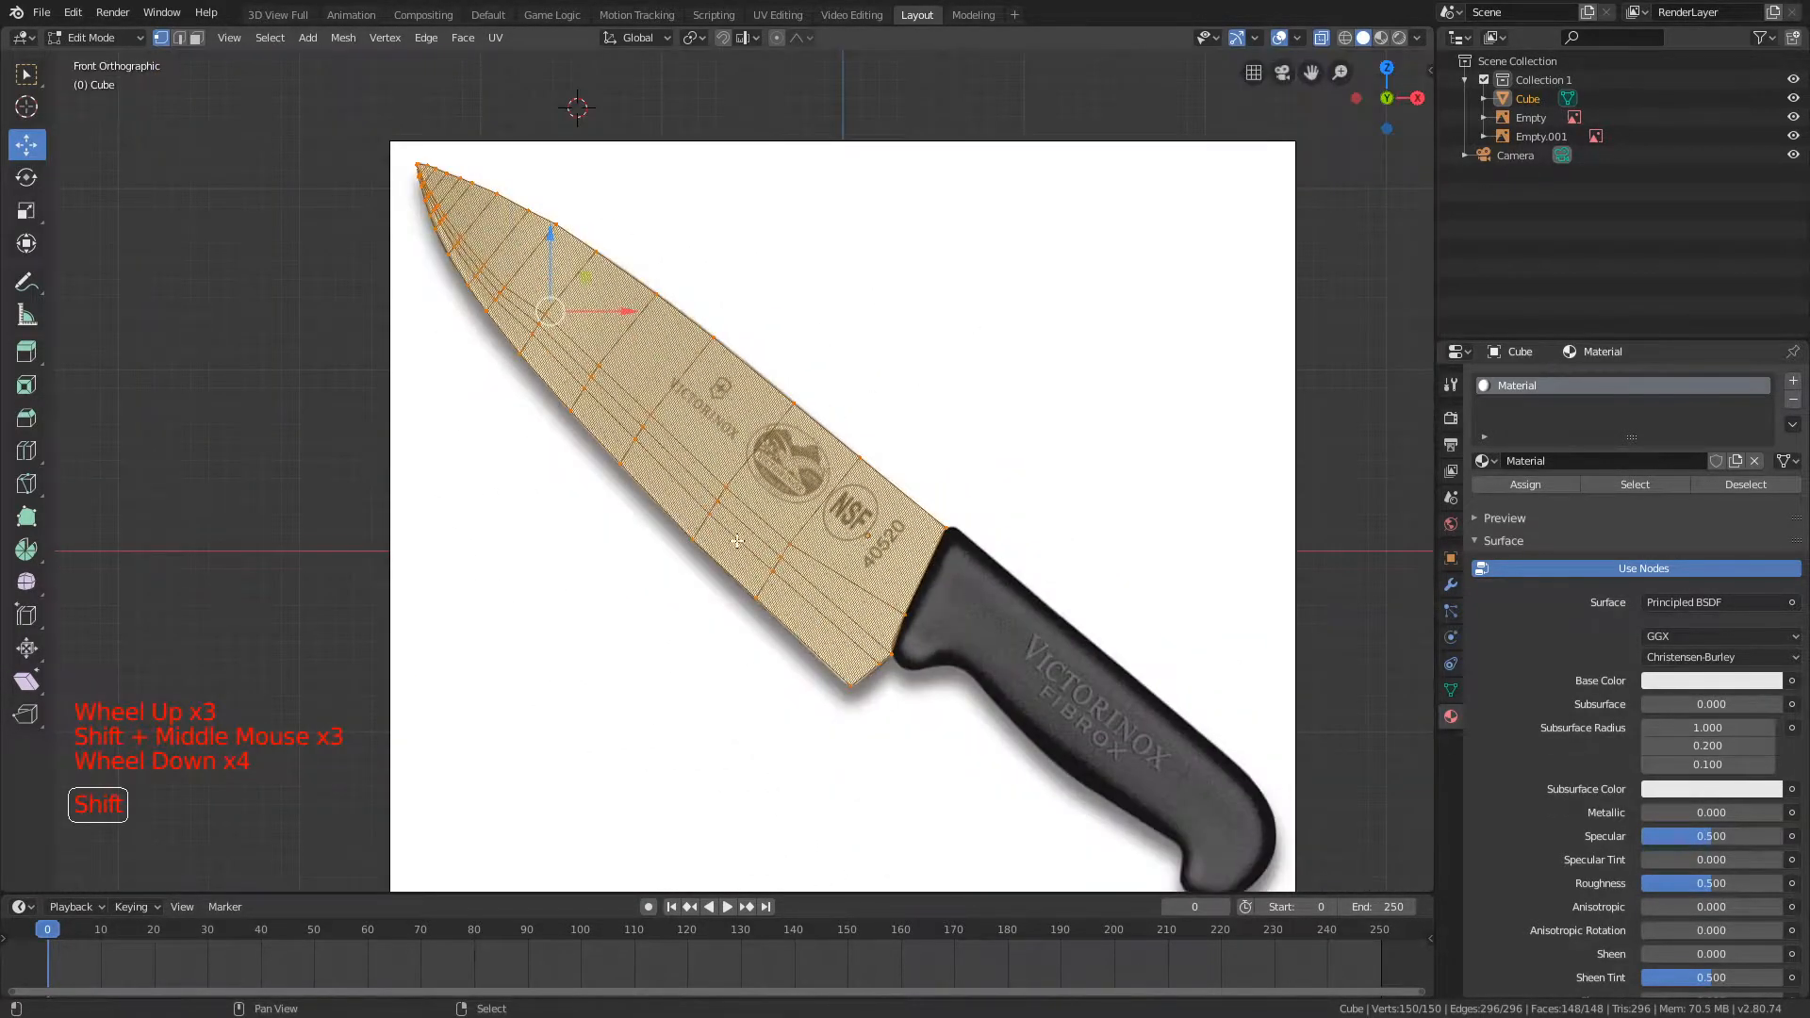
{"action": "middle_click_drag", "start_coordinate": [853, 510], "coordinate": [631, 431], "text": "shift"}
{"action": "scroll", "coordinate": [631, 431], "scroll_direction": "up", "scroll_amount": 3}
{"action": "key", "text": "a"}
{"action": "scroll", "coordinate": [653, 400], "scroll_direction": "up", "scroll_amount": 4}
{"action": "key", "text": "b"}
{"action": "left_click_drag", "start_coordinate": [625, 287], "coordinate": [626, 289]}
{"action": "key", "text": "b"}
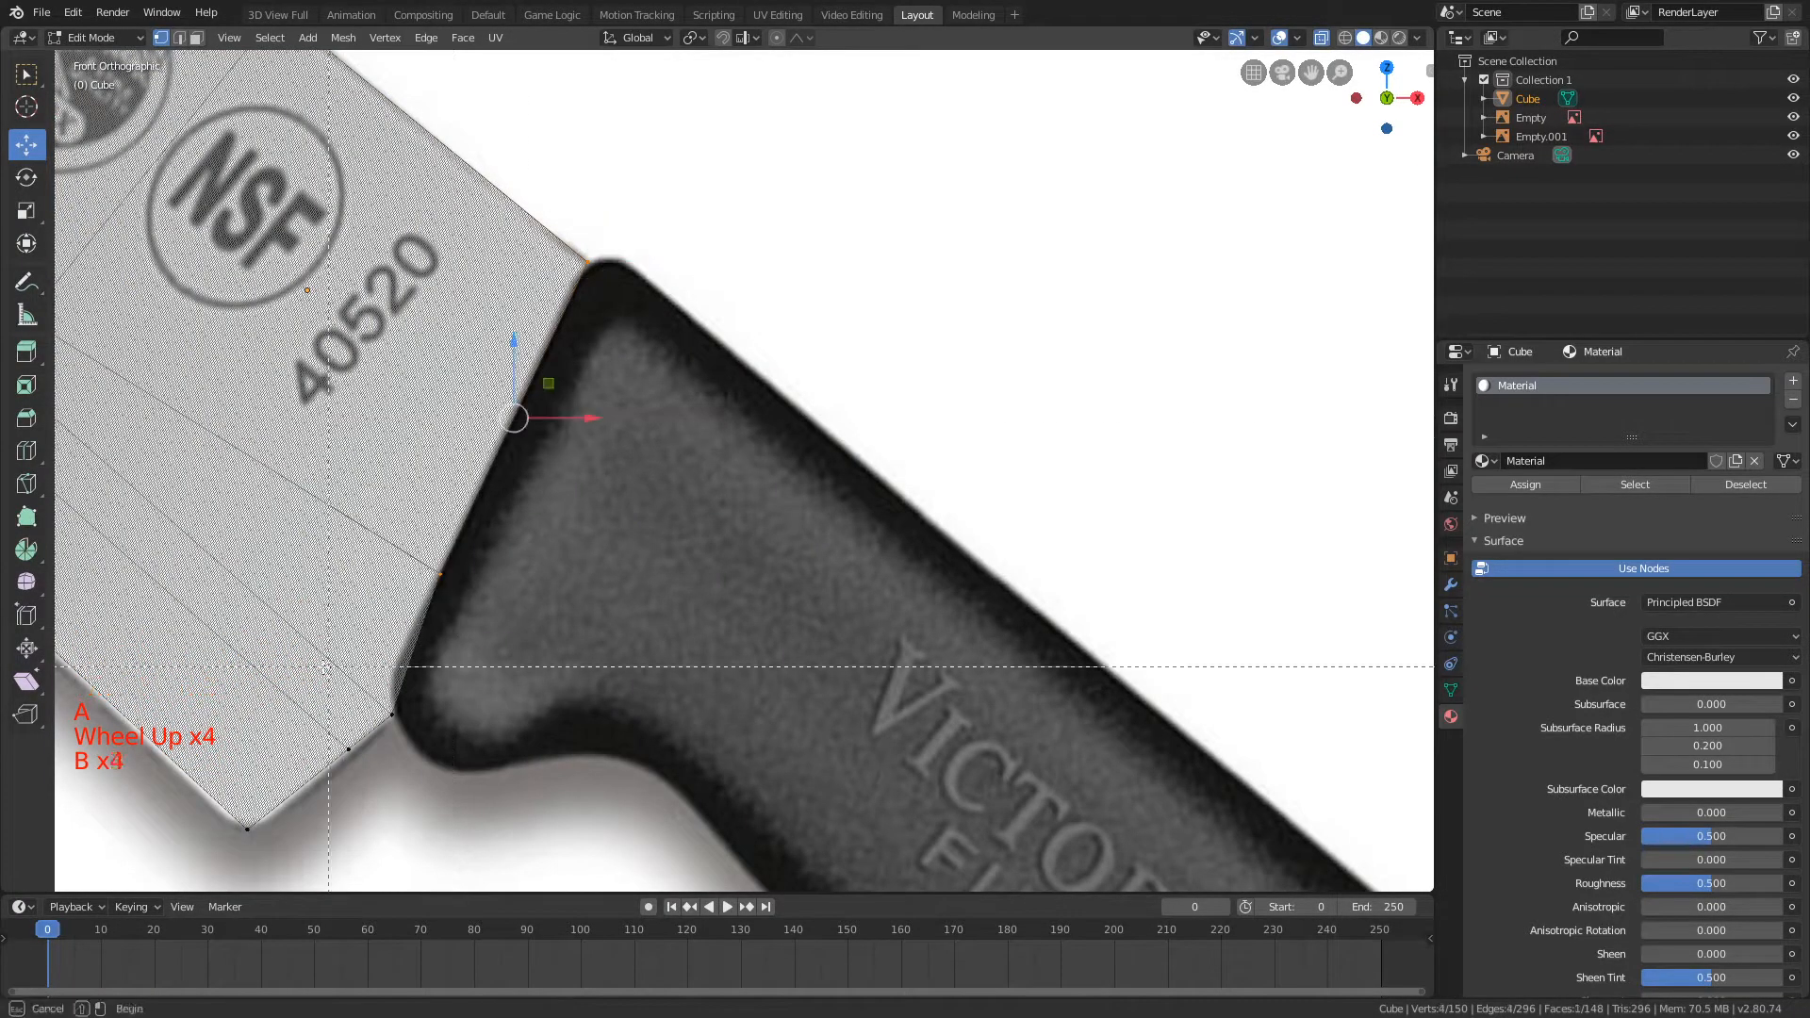
{"action": "key", "text": "e"}
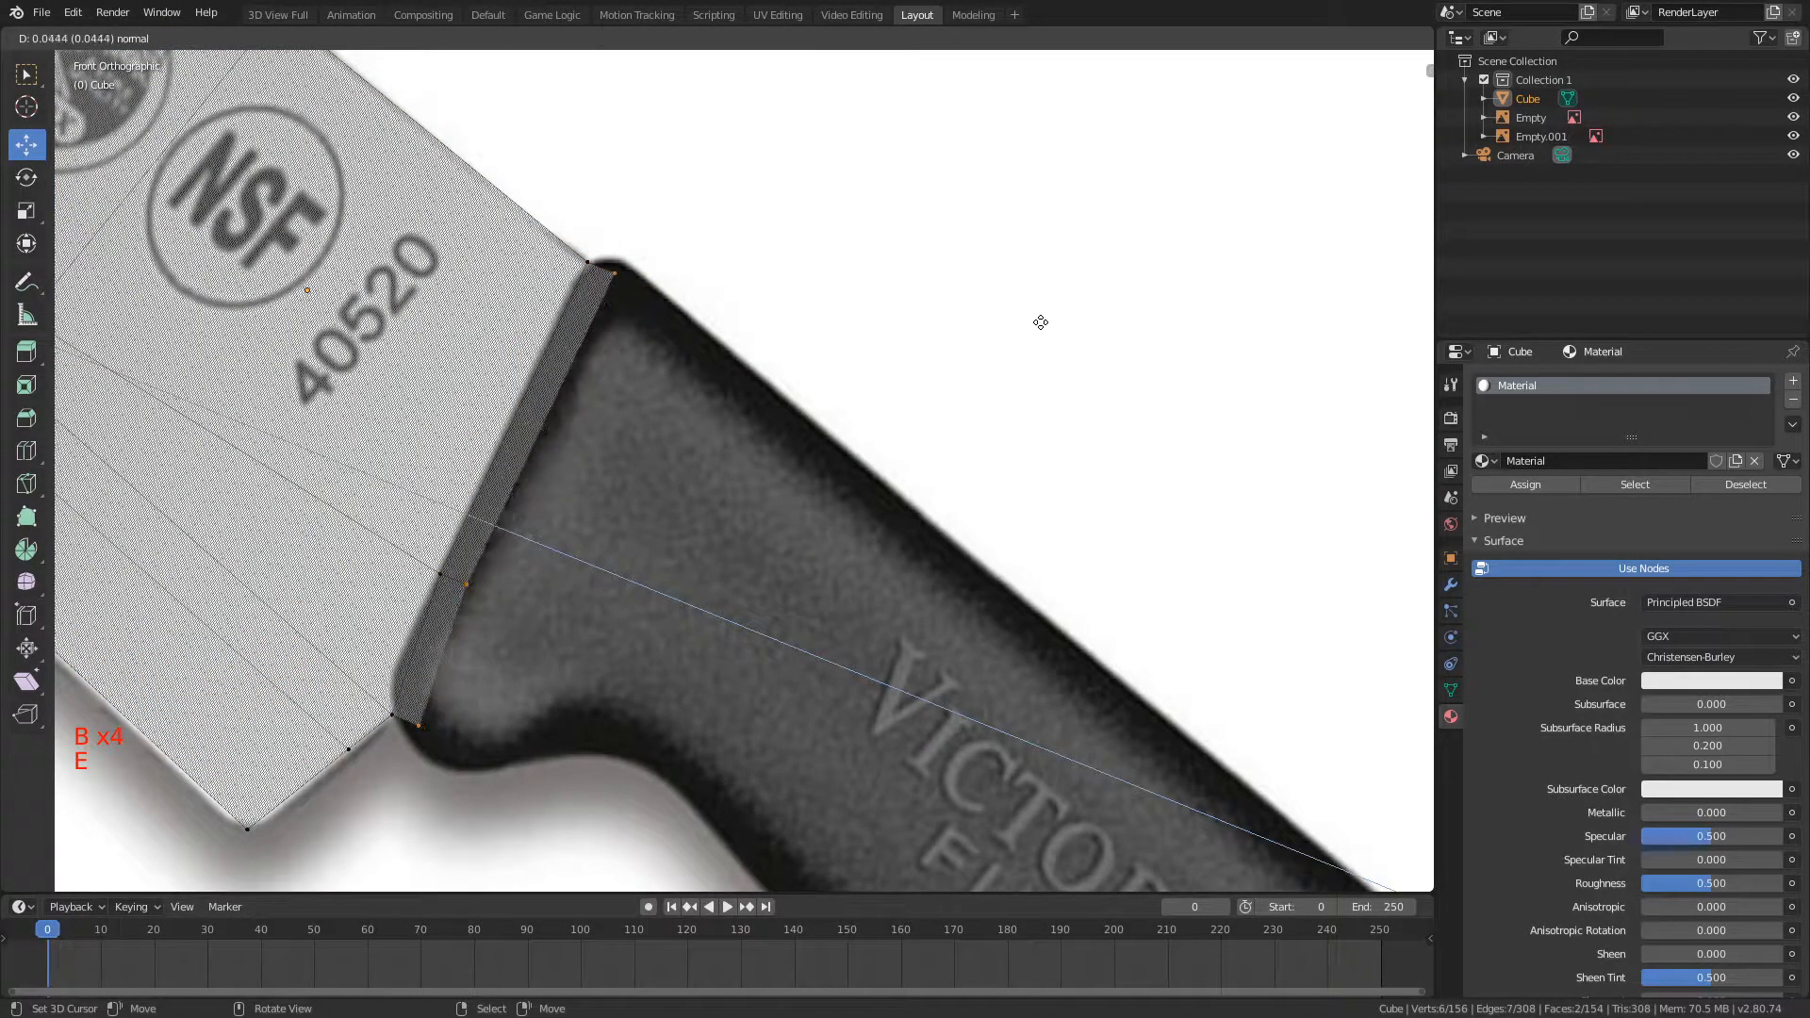
{"action": "left_click", "coordinate": [1033, 320]}
{"action": "key", "text": "s"}
{"action": "key", "text": "shift+y"}
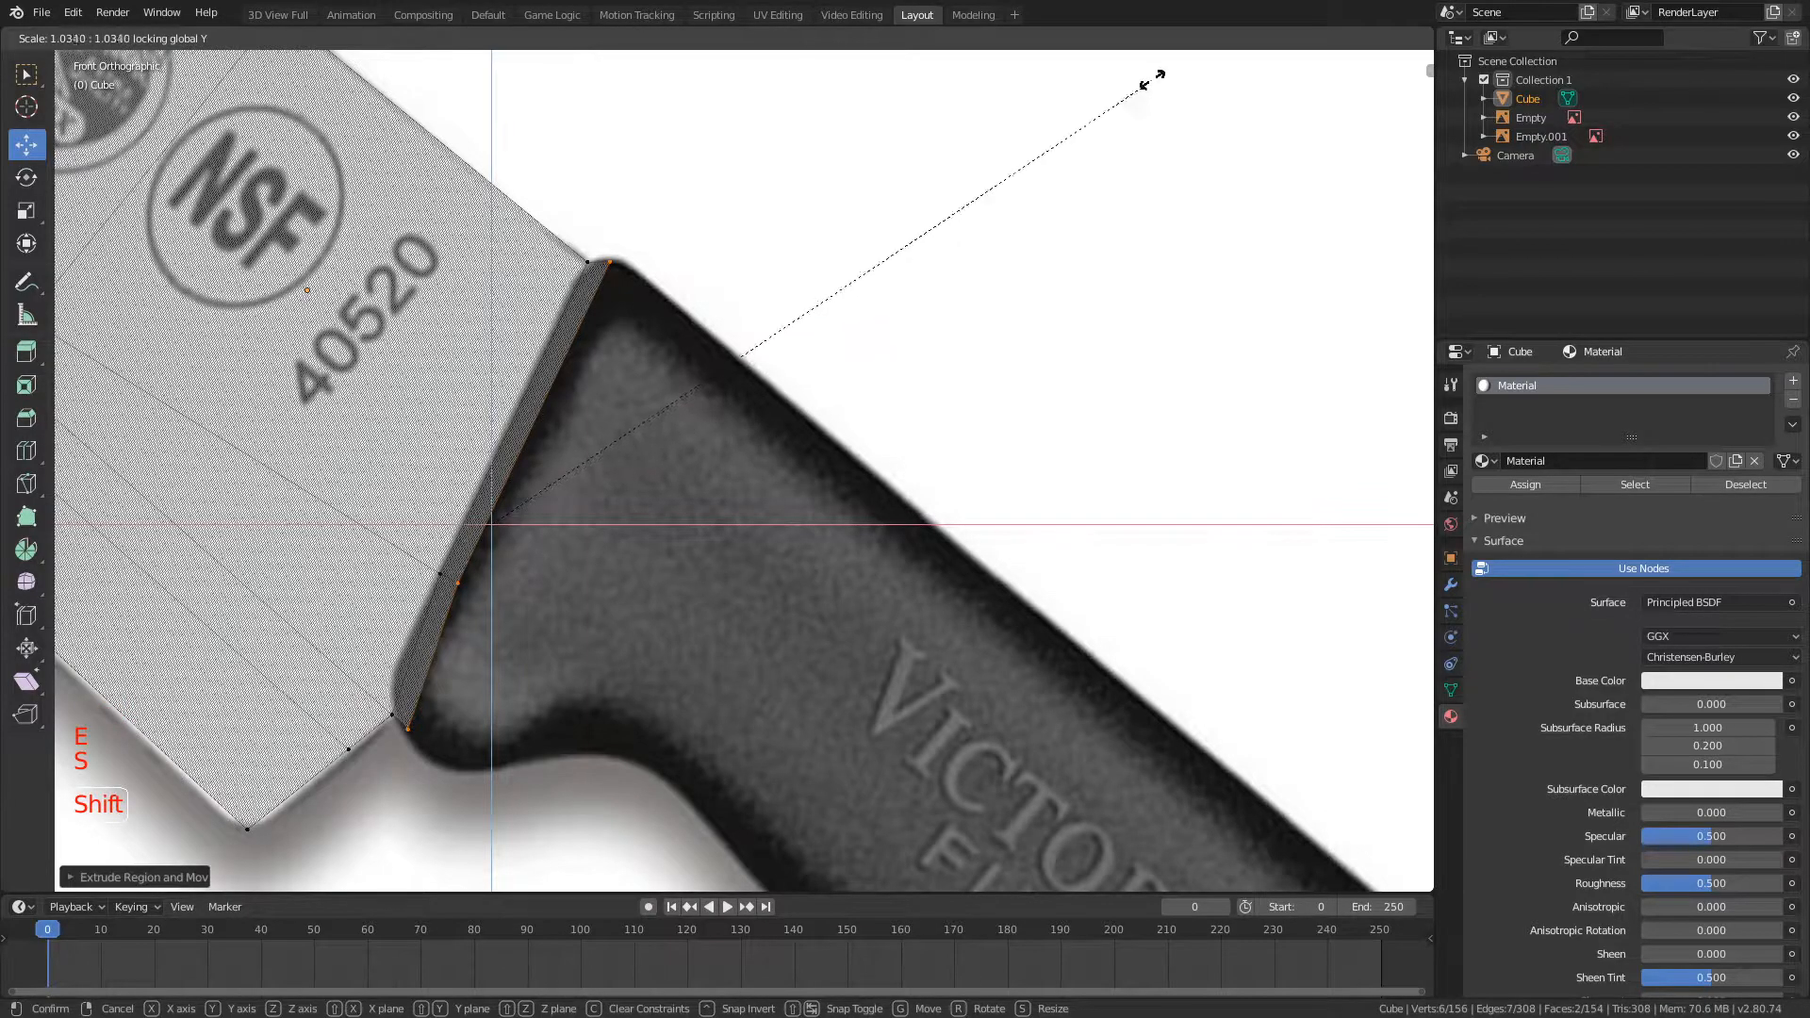
{"action": "left_click", "coordinate": [1172, 65]}
Step: Extrude a second handle section about 0.055 and scale its end loop up to about 1.08 with the Y axis locked
{"action": "key", "text": "e"}
{"action": "left_click", "coordinate": [811, 195]}
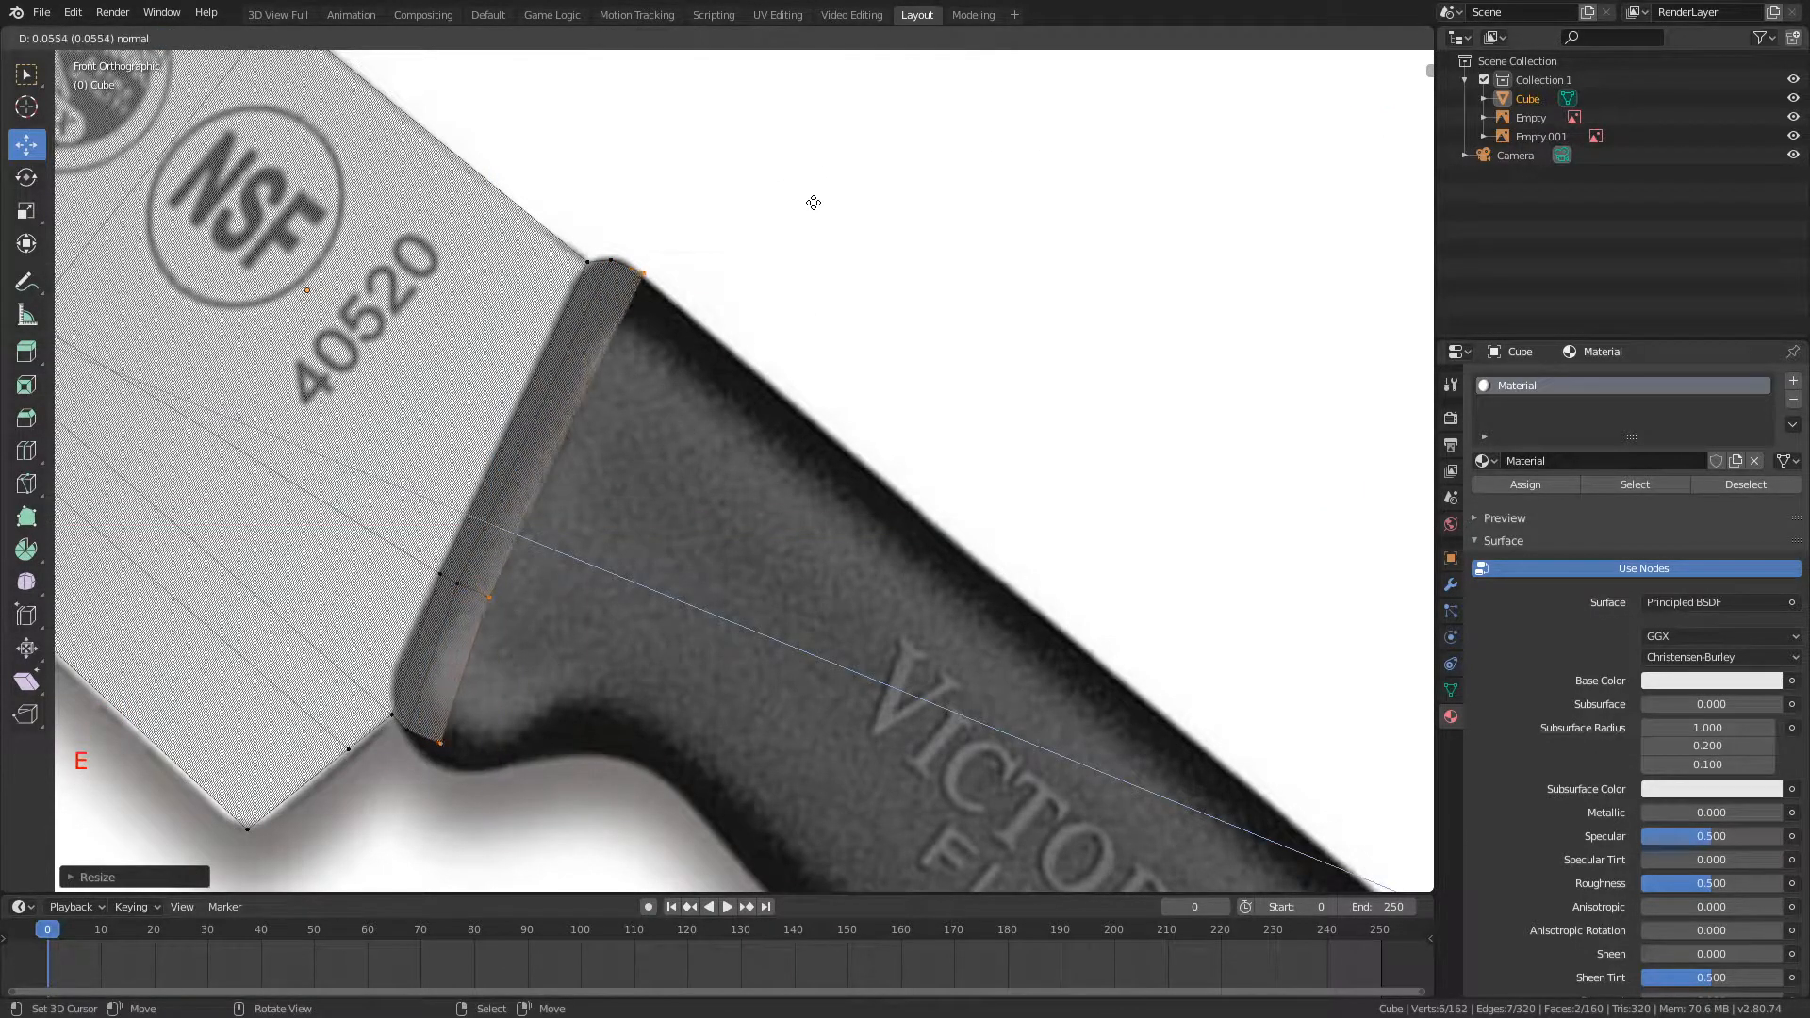
{"action": "key", "text": "s"}
{"action": "key", "text": "shift+y"}
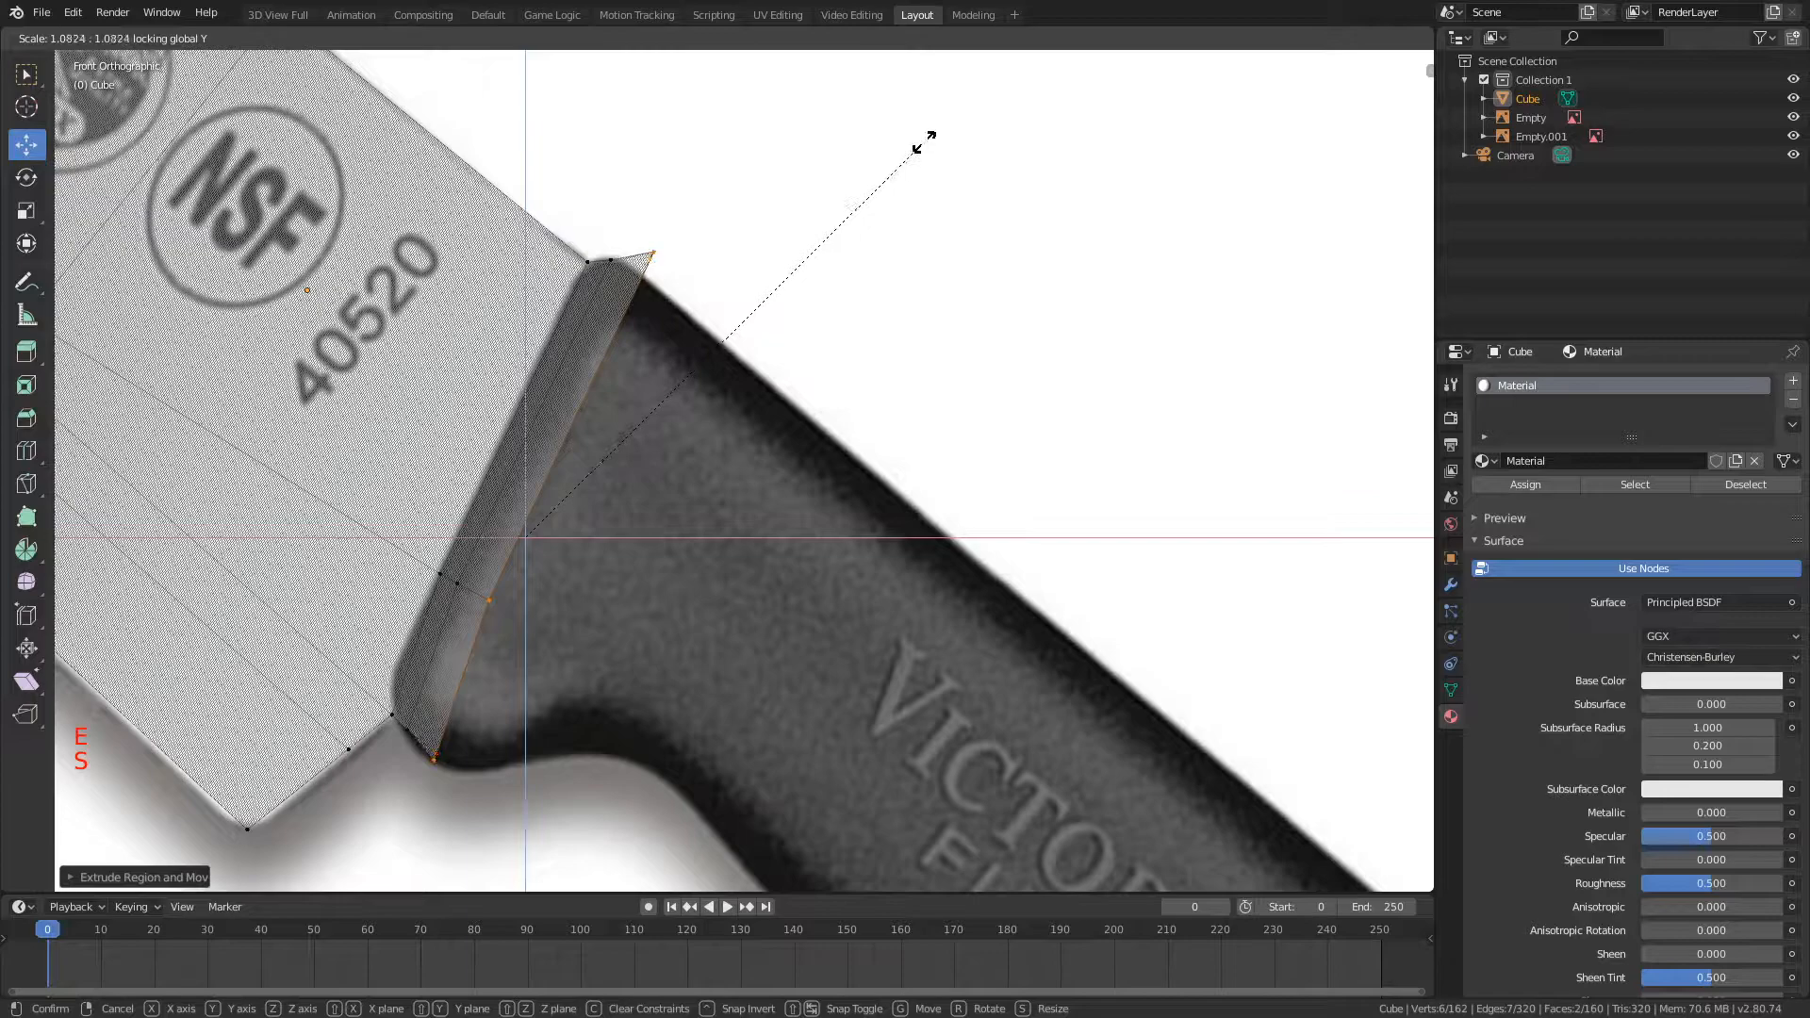
{"action": "left_click", "coordinate": [922, 142]}
Step: Move the protruding upper corner vertices of the second section back onto the handle outline with the Y axis locked
{"action": "key", "text": "a"}
{"action": "key", "text": "b"}
{"action": "left_click_drag", "start_coordinate": [634, 230], "coordinate": [698, 281]}
{"action": "key", "text": "g"}
{"action": "key", "text": "shift+y"}
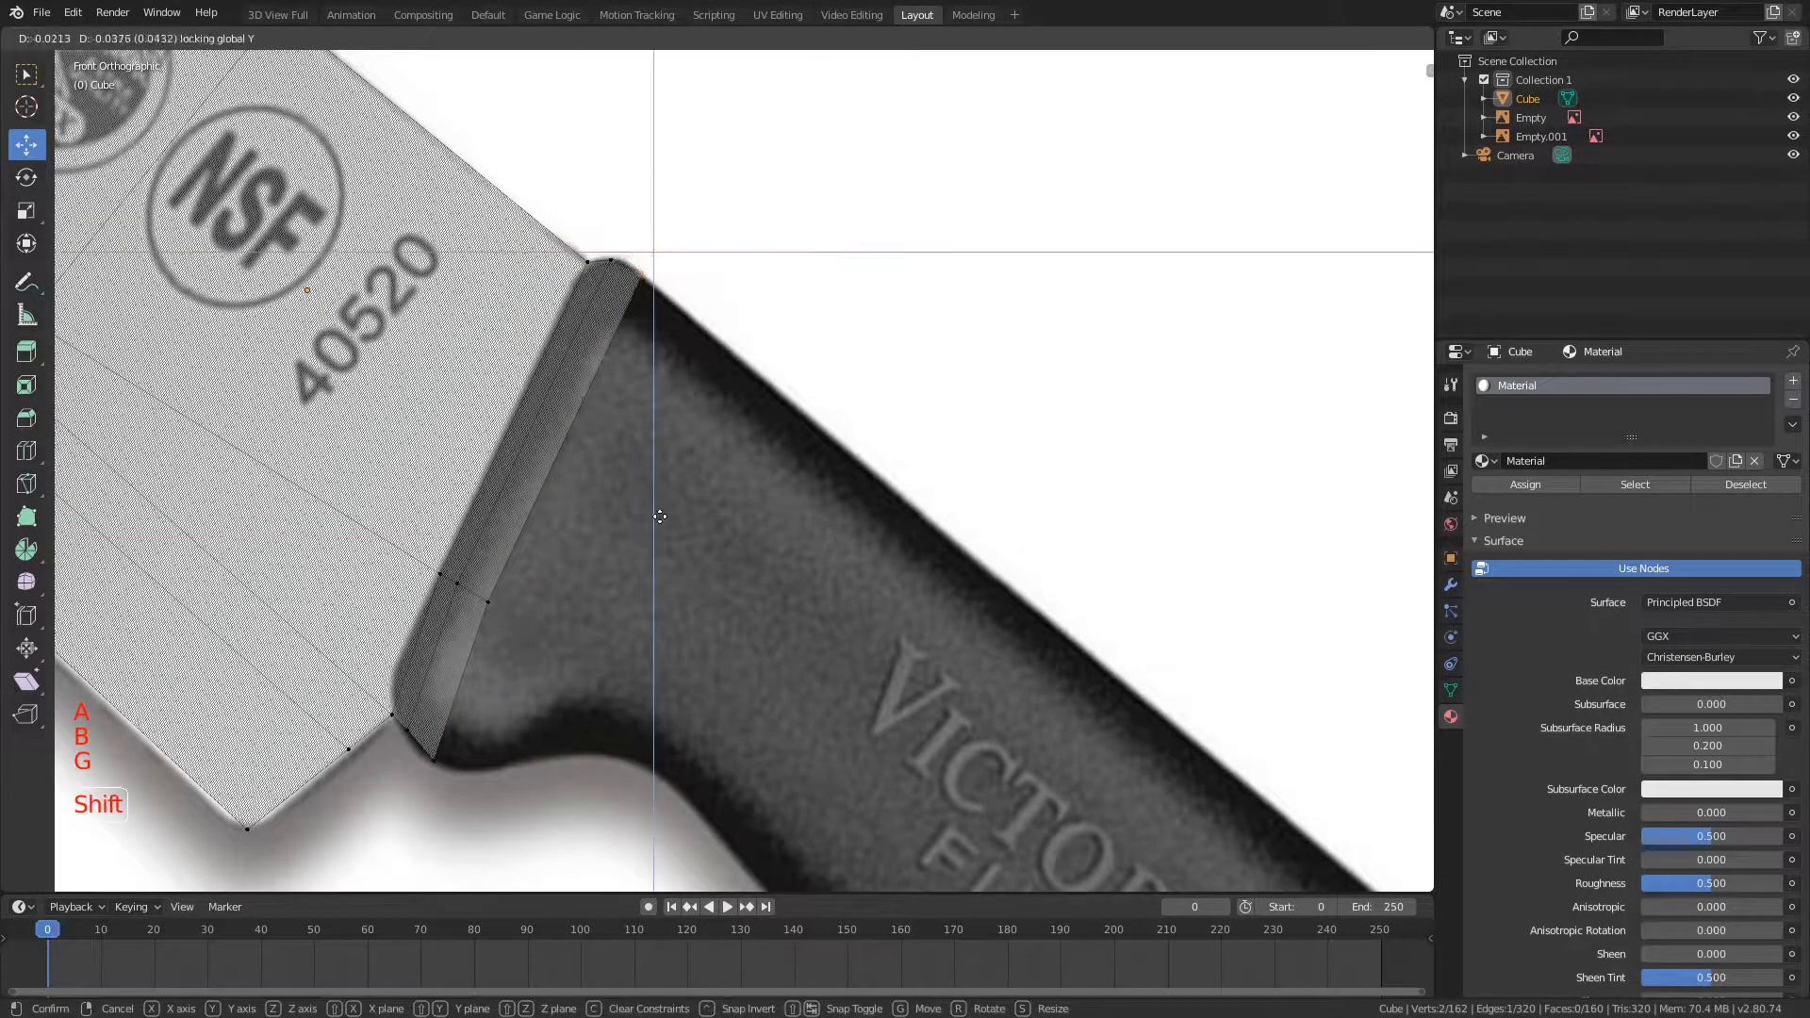
{"action": "left_click", "coordinate": [595, 411]}
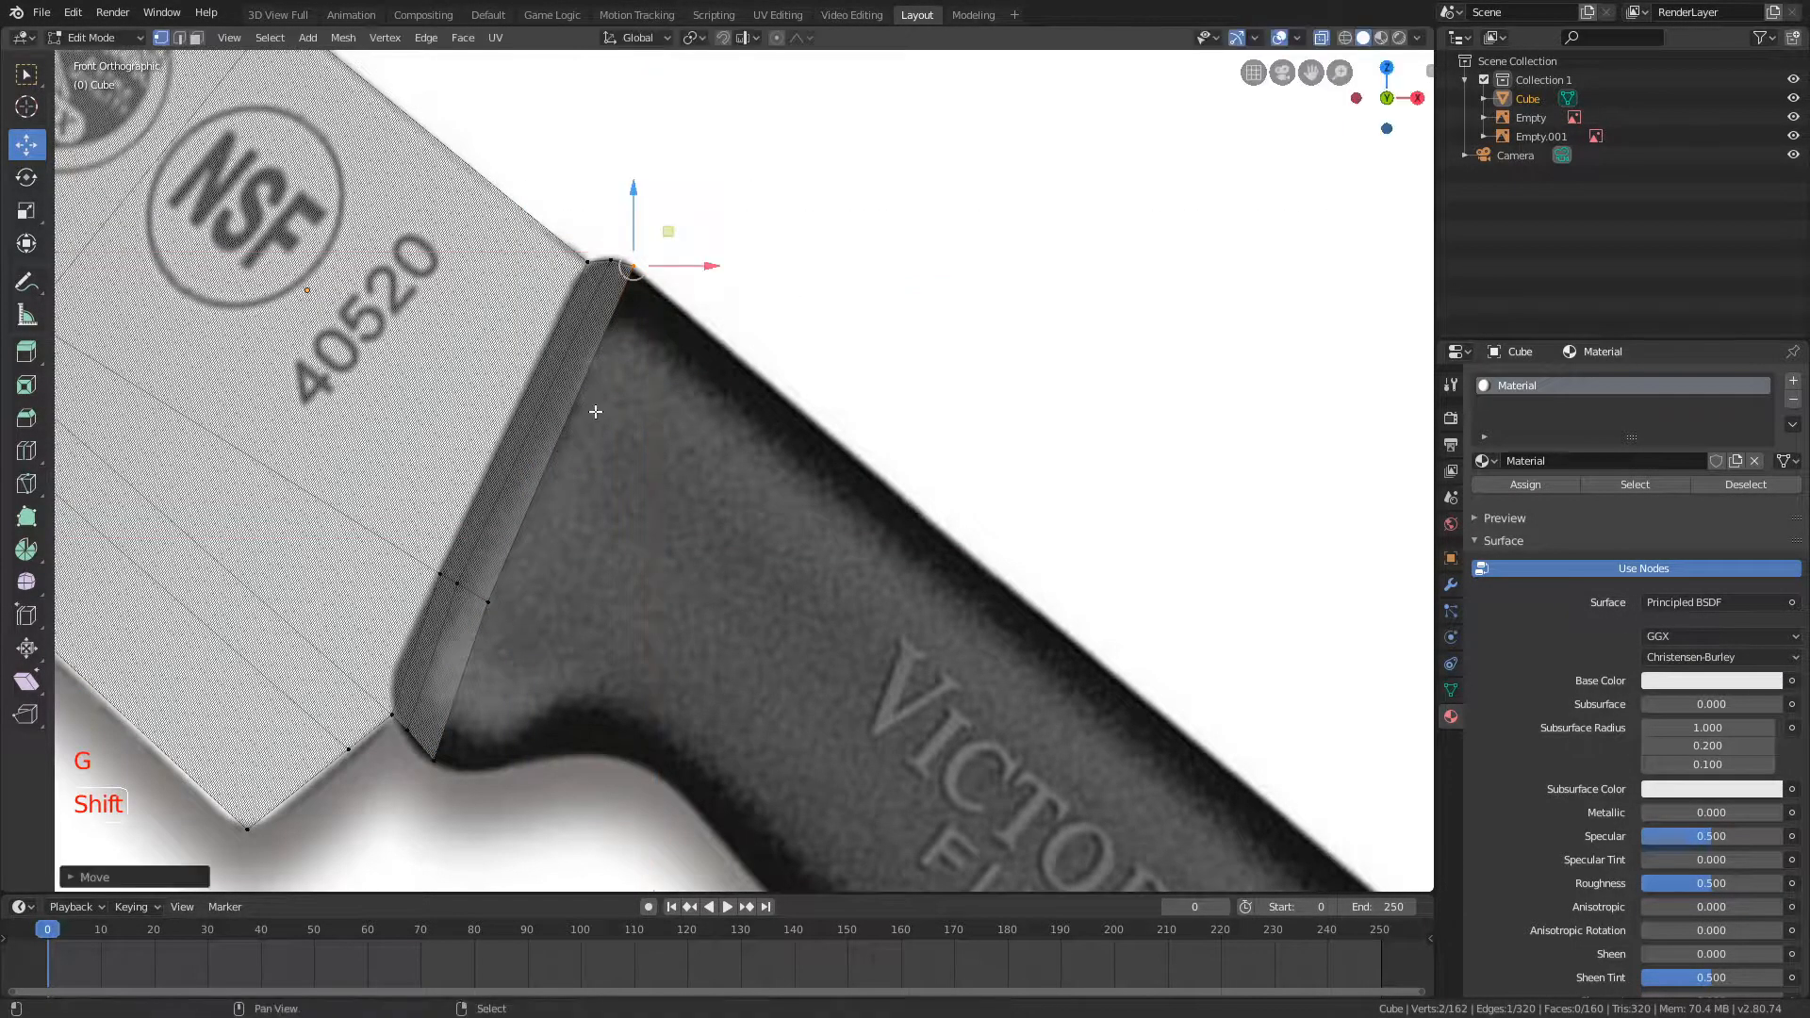
Step: Select the handle section's complete end loop and extrude it further along the handle
{"action": "key", "text": "a"}
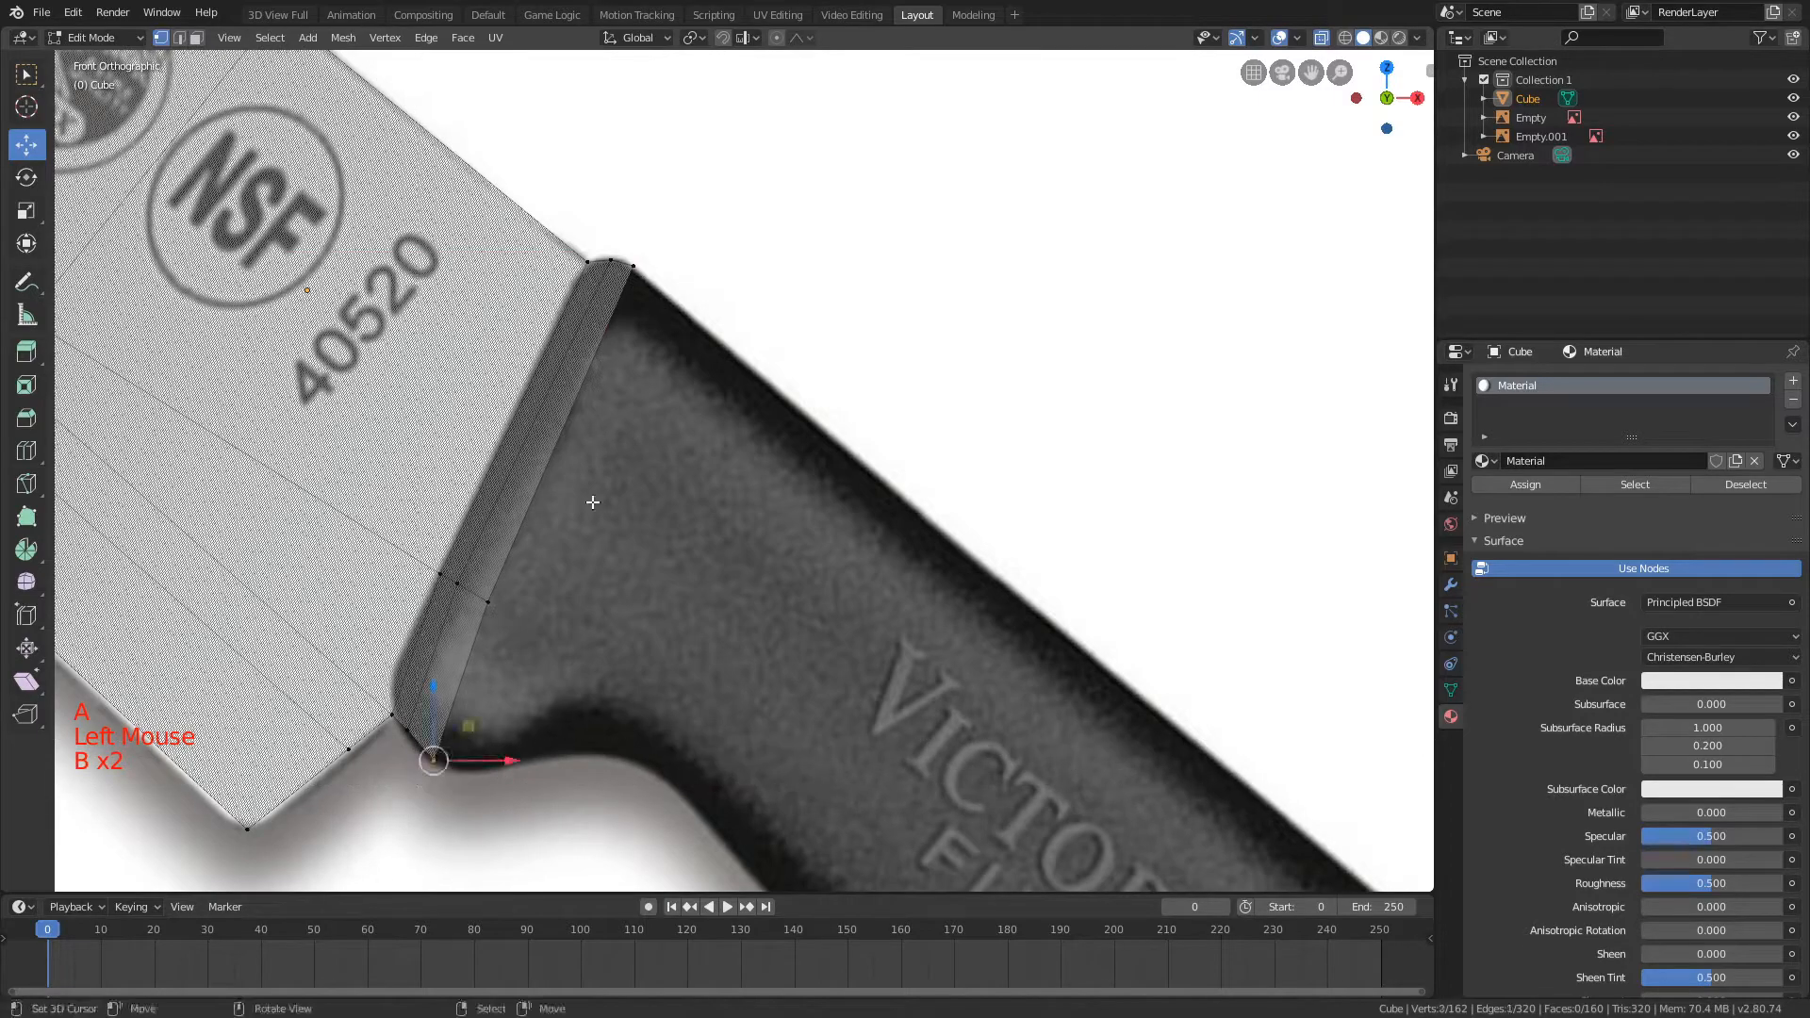
{"action": "left_click_drag", "start_coordinate": [614, 260], "coordinate": [667, 293]}
{"action": "key", "text": "e"}
{"action": "key", "text": "ctrl+z"}
{"action": "key", "text": "b"}
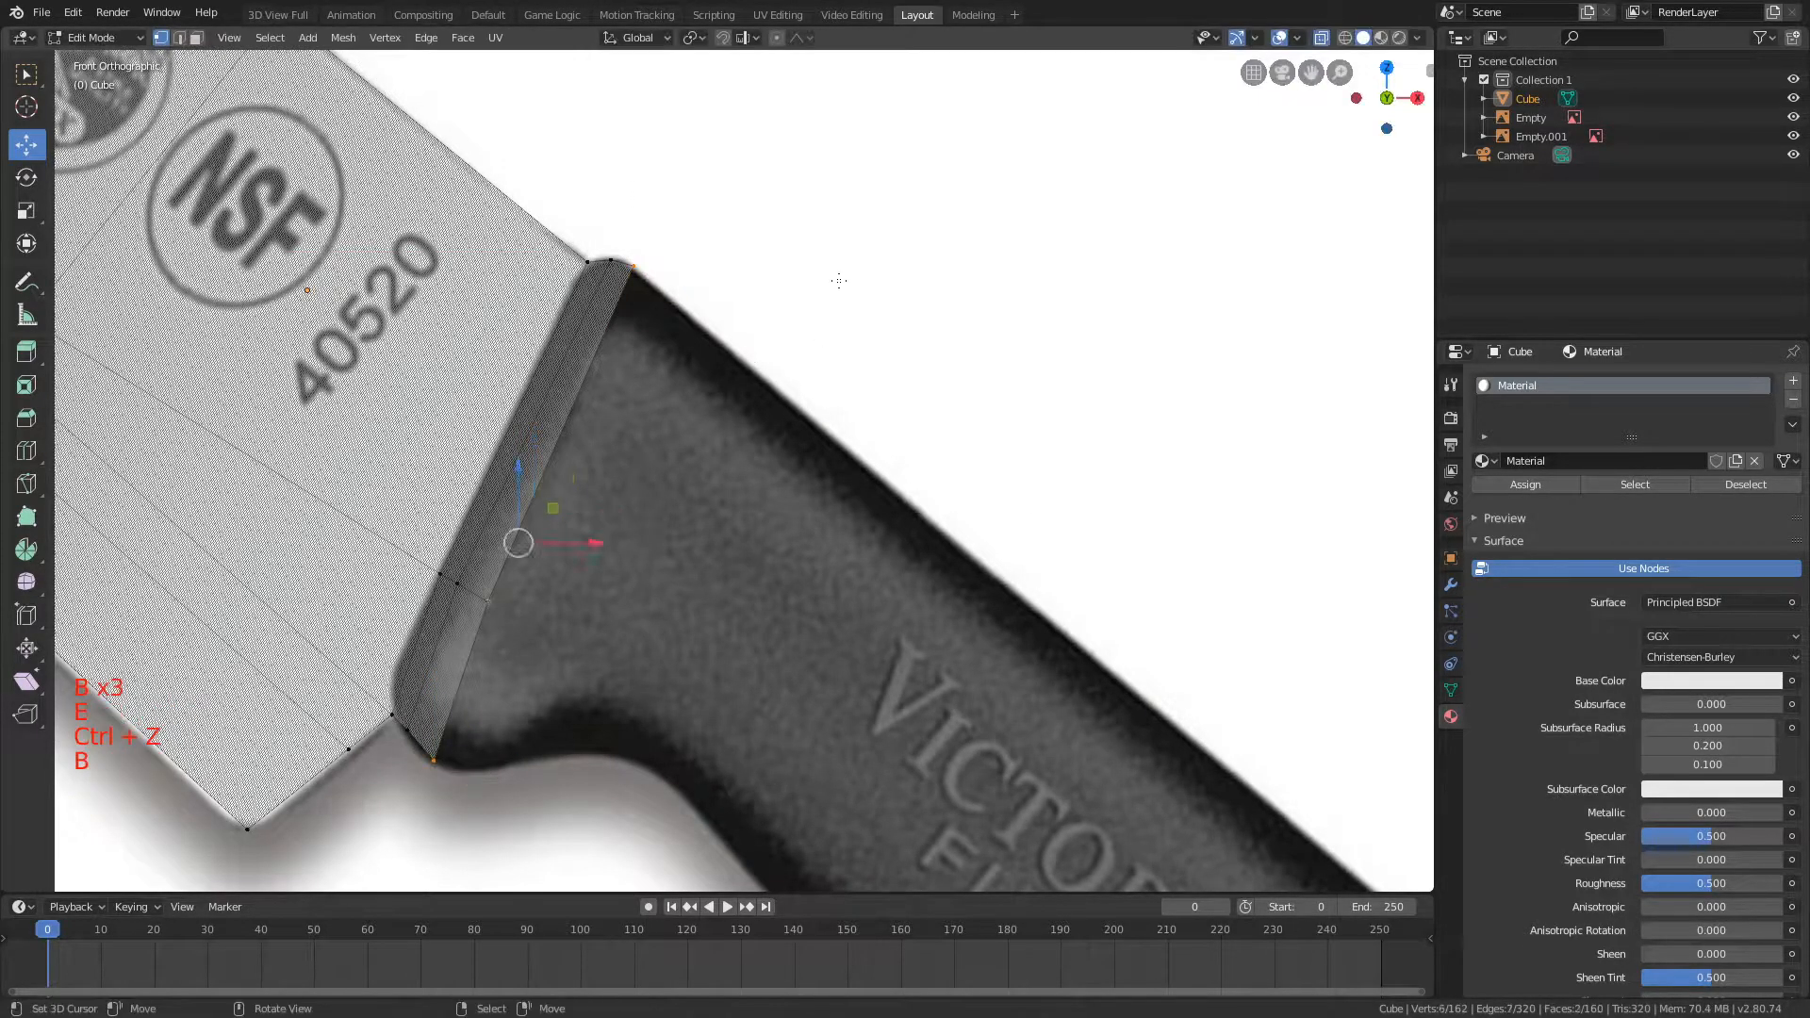
{"action": "key", "text": "e"}
Step: Reselect the end loop and extrude another handle section, scaling and moving it to follow the outline
{"action": "key", "text": "a"}
{"action": "key", "text": "b"}
{"action": "key", "text": "b"}
{"action": "key", "text": "b"}
{"action": "key", "text": "e"}
{"action": "key", "text": "s"}
{"action": "key", "text": "g"}
Step: Select the latest end loop, extrude one more section down the handle, and move it to match the outline
{"action": "key", "text": "b"}
{"action": "key", "text": "b"}
{"action": "key", "text": "b"}
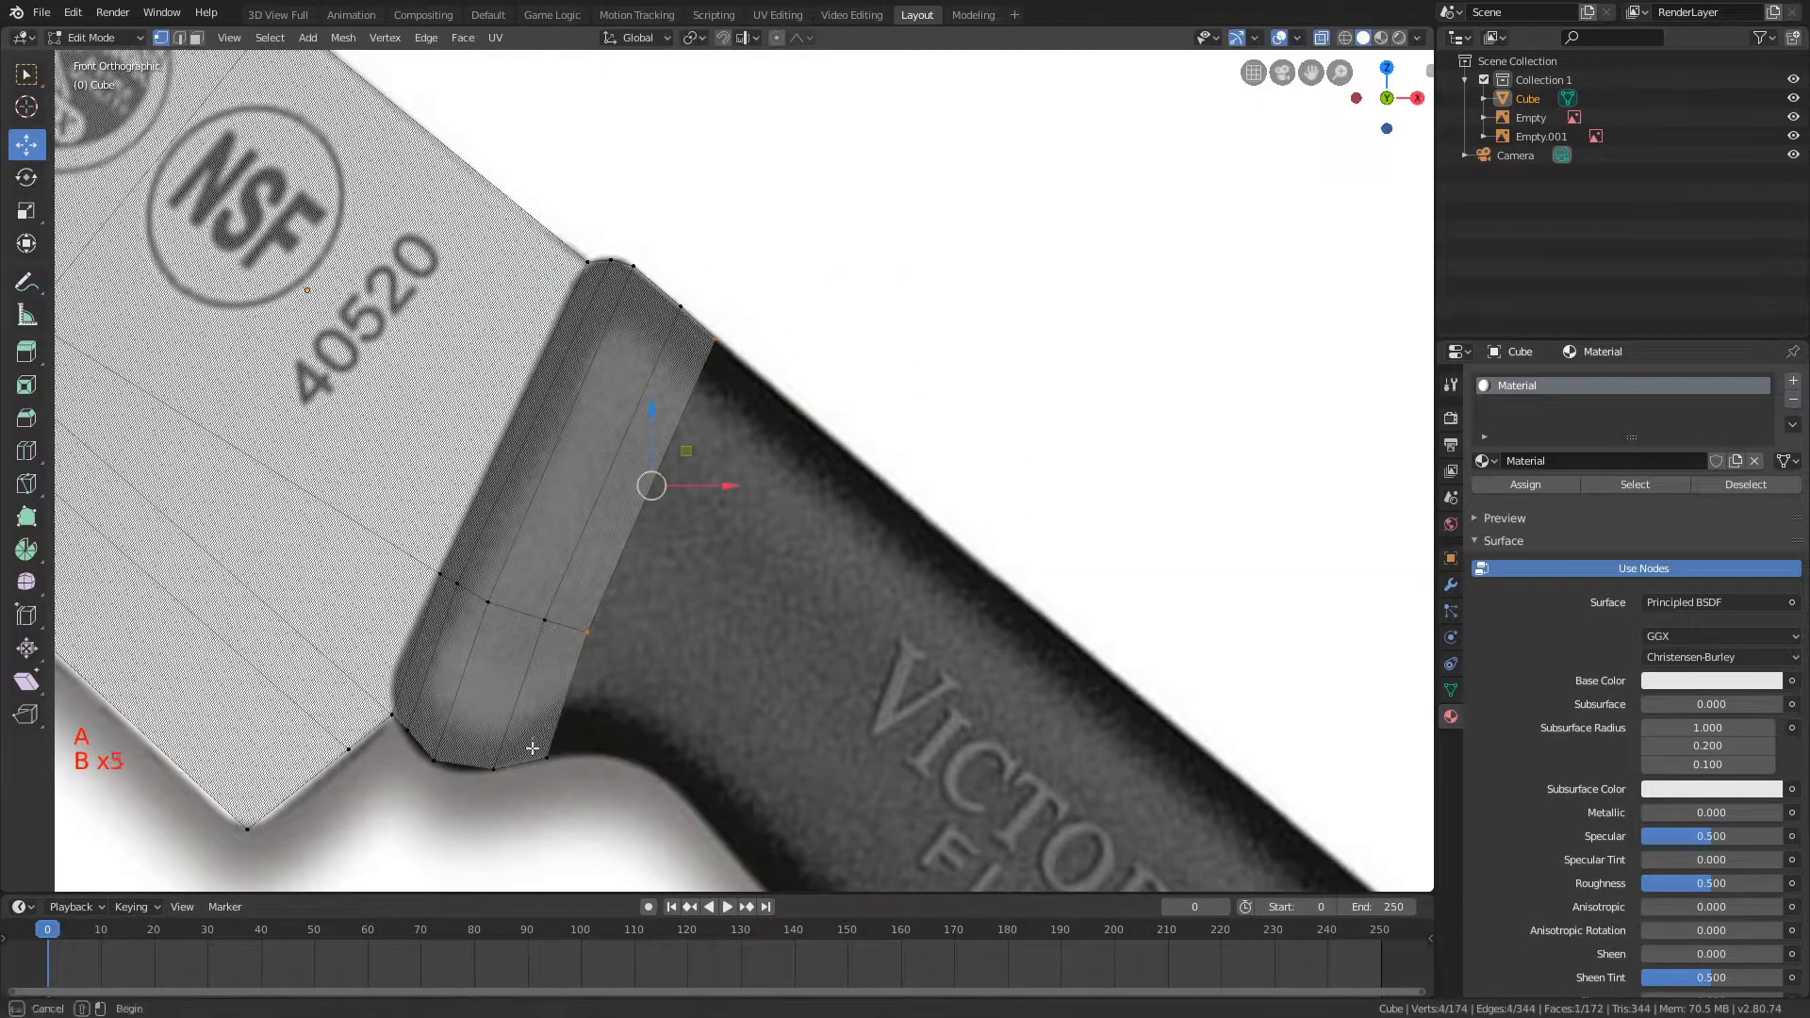
{"action": "key", "text": "e"}
{"action": "key", "text": "g"}
Step: Extrude and scale the next handle section, then move its upper corner vertices onto the handle's top edge
{"action": "key", "text": "b"}
{"action": "key", "text": "b"}
{"action": "key", "text": "b"}
{"action": "key", "text": "e"}
{"action": "key", "text": "s"}
{"action": "key", "text": "a"}
{"action": "key", "text": "b"}
{"action": "key", "text": "b"}
{"action": "key", "text": "g"}
{"action": "scroll", "coordinate": [830, 449], "scroll_direction": "down", "scroll_amount": 3}
{"action": "middle_click_drag", "start_coordinate": [925, 545], "coordinate": [614, 320], "text": "shift"}
{"action": "scroll", "coordinate": [614, 320], "scroll_direction": "up", "scroll_amount": 2}
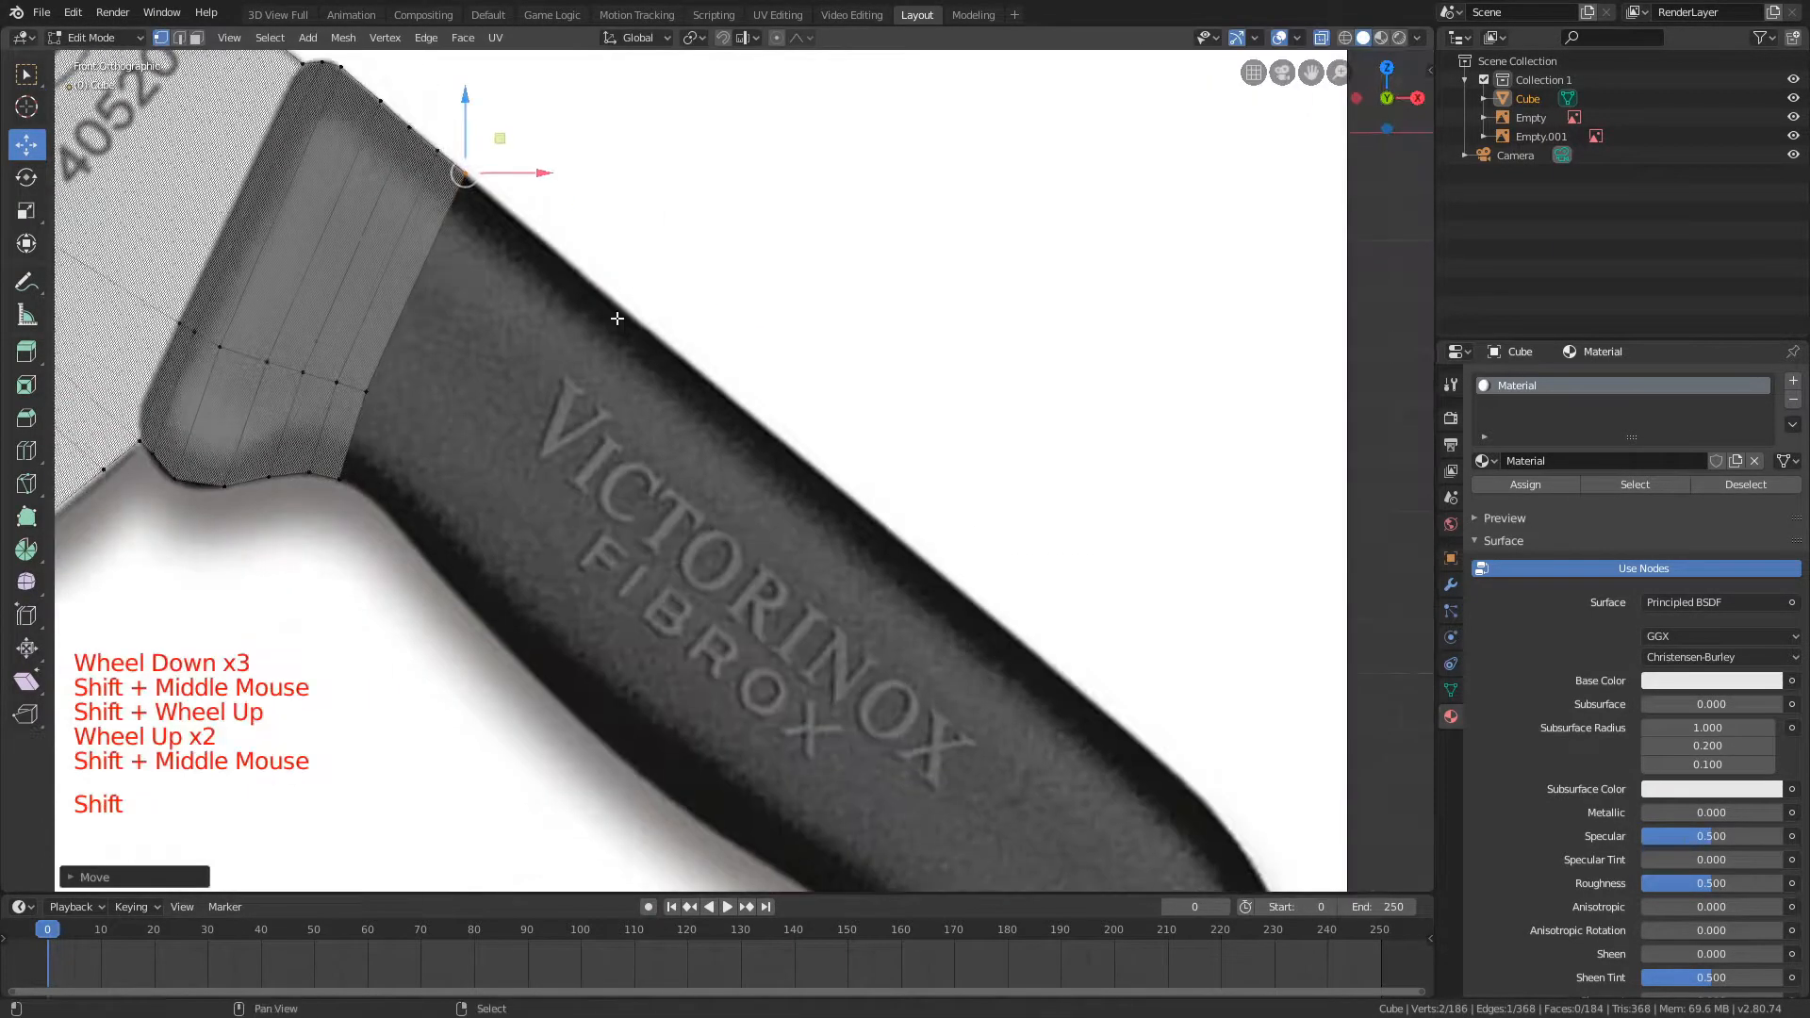
Step: Select the handle's end loop and extrude it toward the VICTORINOX lettering, scaling it and moving it with the Y axis locked
{"action": "key", "text": "c"}
{"action": "key", "text": "e"}
{"action": "key", "text": "s"}
{"action": "key", "text": "g"}
{"action": "key", "text": "shift+y"}
Step: Extrude another handle section into the lettering area, fitting its position and scale to the outline with Y locked
{"action": "key", "text": "e"}
{"action": "key", "text": "g"}
{"action": "key", "text": "shift+y"}
{"action": "key", "text": "s"}
{"action": "key", "text": "g"}
{"action": "key", "text": "shift+y"}
{"action": "middle_click_drag", "start_coordinate": [1297, 364], "coordinate": [1103, 155], "text": "shift"}
Step: Extrude the next section along the lettering, then scale and move its end loop to match the handle's edges
{"action": "key", "text": "e"}
{"action": "key", "text": "g"}
{"action": "key", "text": "s"}
{"action": "key", "text": "s"}
{"action": "key", "text": "shift+g"}
{"action": "key", "text": "g"}
{"action": "middle_click_drag", "start_coordinate": [1041, 311], "coordinate": [928, 240], "text": "shift"}
Step: Extrude one more section beneath the lettering, move it along the handle, and box-select its end-loop vertices
{"action": "key", "text": "e"}
{"action": "key", "text": "g"}
{"action": "middle_click_drag", "start_coordinate": [864, 420], "coordinate": [832, 398], "text": "shift"}
{"action": "key", "text": "b"}
{"action": "key", "text": "b"}
{"action": "key", "text": "b"}
{"action": "key", "text": "b"}
Step: Extrude the handle to the lettering's last O, moving and scaling the end loop within the XZ plane
{"action": "key", "text": "e"}
{"action": "key", "text": "g"}
Step: Extrude the handle section up to the lettering's final X and fit its end loop to both edges
{"action": "key", "text": "e"}
{"action": "key", "text": "s"}
{"action": "key", "text": "g"}
{"action": "key", "text": "shift+y"}
{"action": "key", "text": "s"}
{"action": "key", "text": "shift+y"}
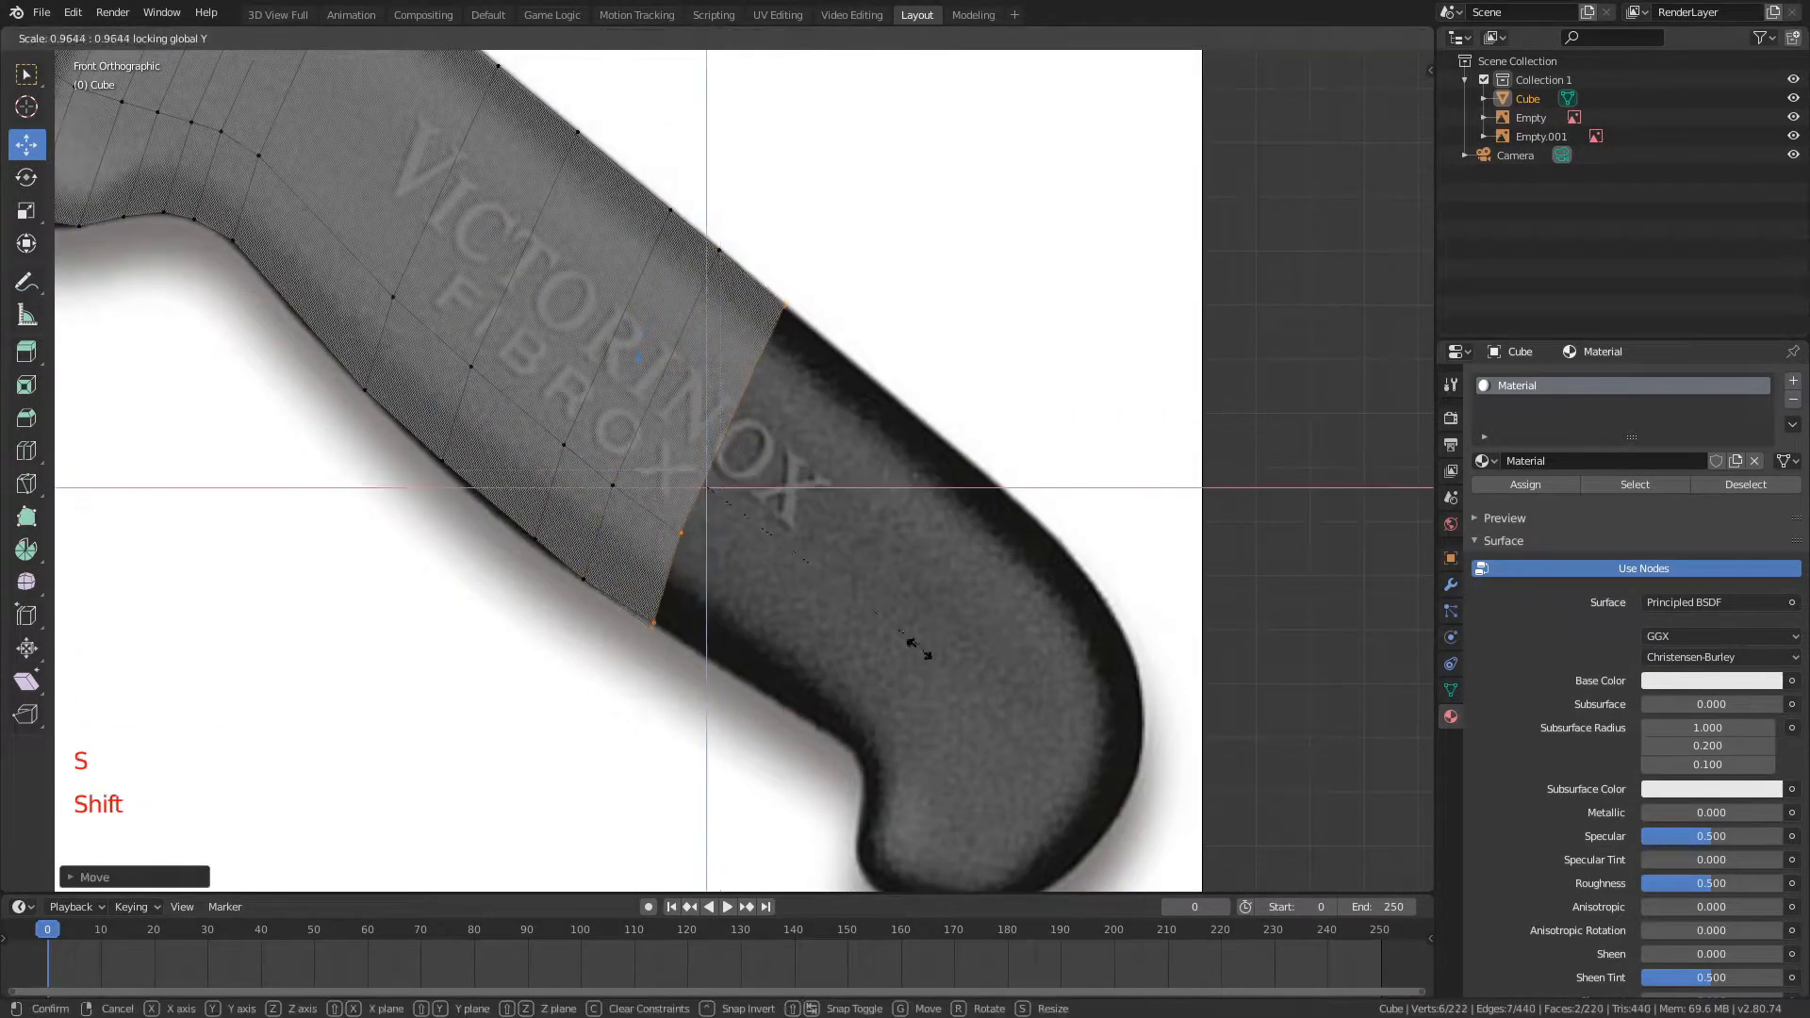
{"action": "middle_click_drag", "start_coordinate": [971, 424], "coordinate": [895, 386], "text": "shift"}
{"action": "scroll", "coordinate": [896, 387], "scroll_direction": "up", "scroll_amount": 1}
{"action": "middle_click_drag", "start_coordinate": [895, 386], "coordinate": [827, 352], "text": "shift"}
{"action": "key", "text": "e"}
{"action": "key", "text": "g"}
{"action": "key", "text": "shift+y"}
{"action": "key", "text": "s"}
{"action": "key", "text": "g"}
Step: Extrude the end loop just past the final X of the lettering
{"action": "key", "text": "shift+y"}
{"action": "left_click", "coordinate": [959, 496]}
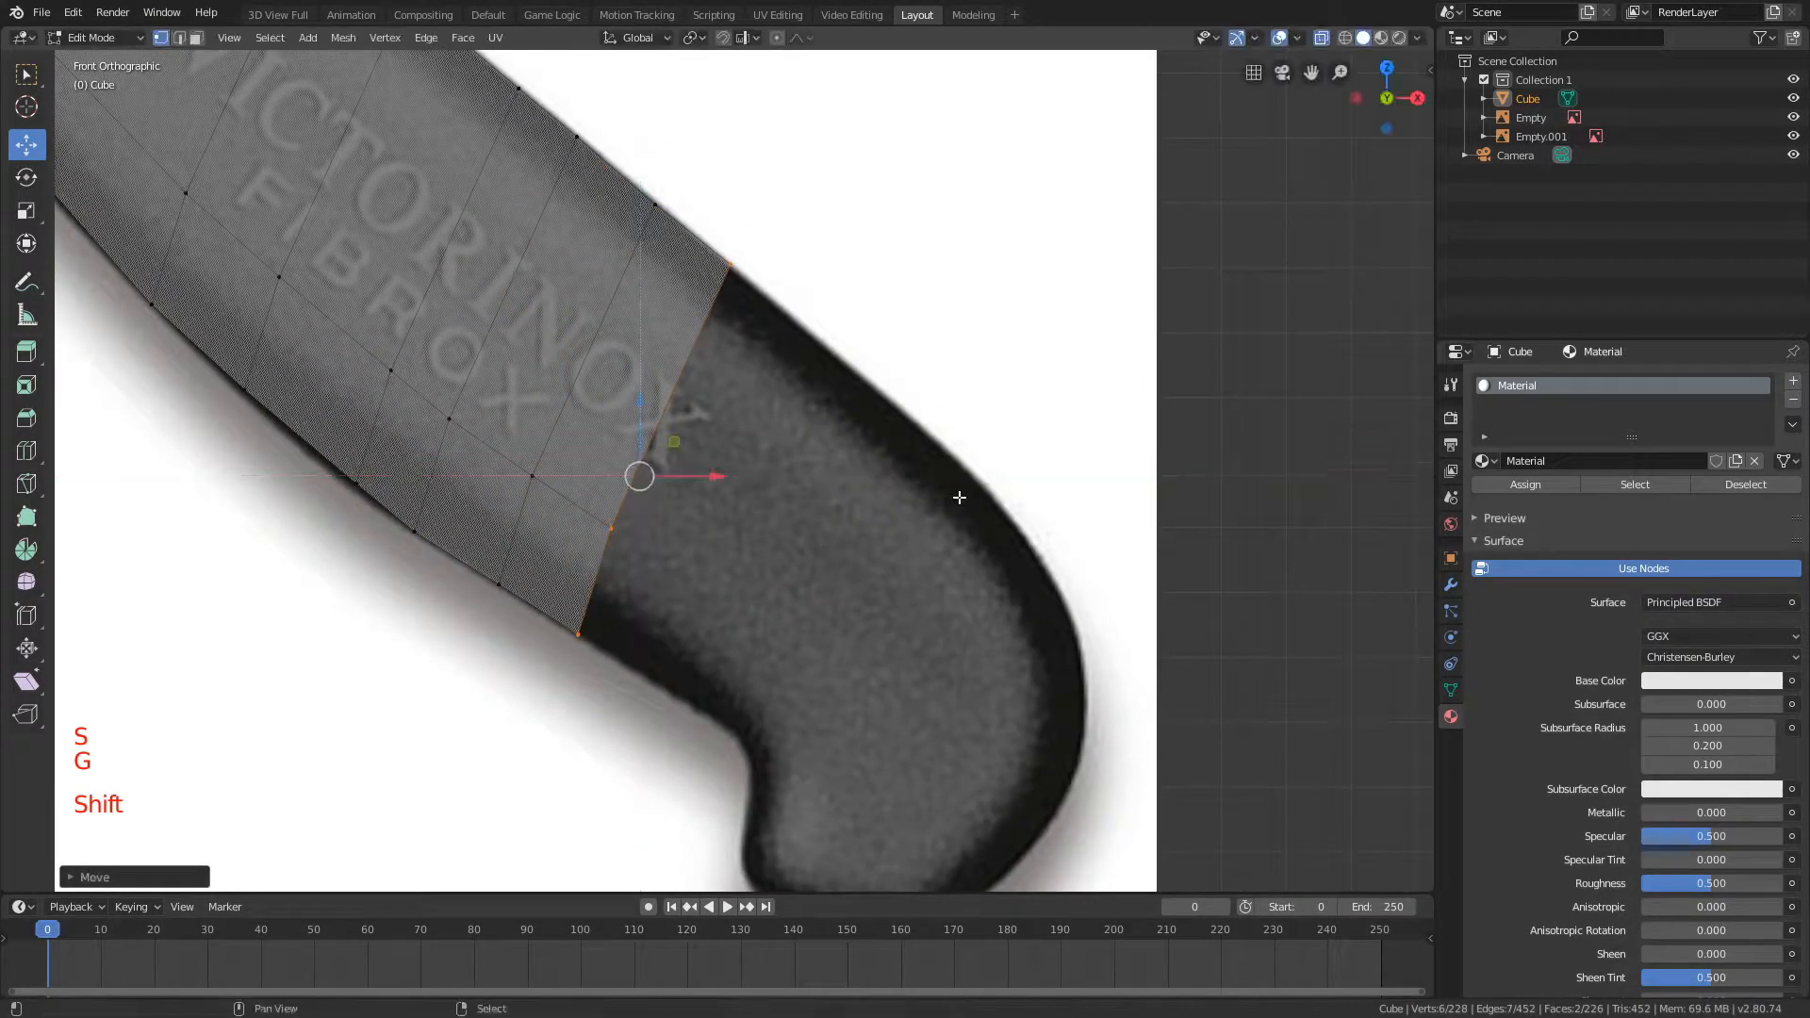
{"action": "key", "text": "e"}
{"action": "left_click", "coordinate": [1014, 508]}
{"action": "key", "text": "s"}
{"action": "right_click", "coordinate": [1017, 509]}
{"action": "key", "text": "s"}
Step: Compare scaling the new end loop with the Y axis locked and unlocked, viewed from an angle
{"action": "key", "text": "shift+y"}
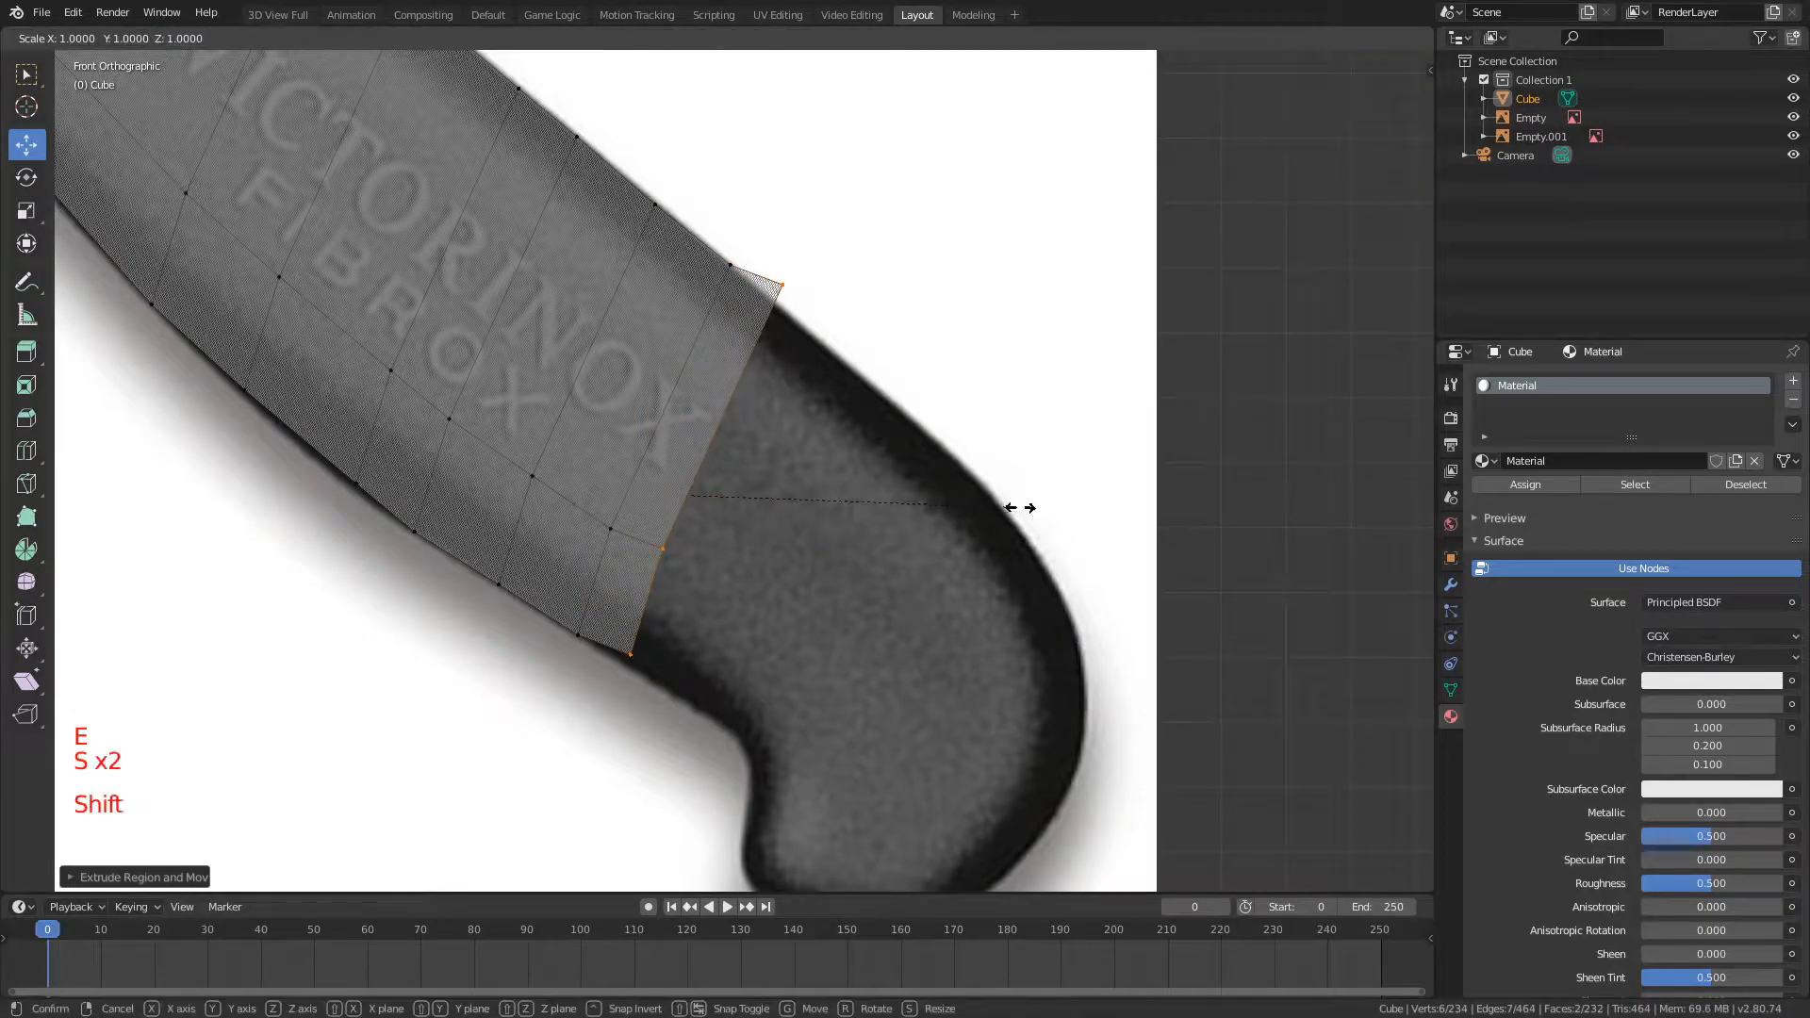
{"action": "right_click", "coordinate": [1002, 519]}
{"action": "middle_click_drag", "start_coordinate": [1003, 518], "coordinate": [836, 481]}
{"action": "key", "text": "s"}
{"action": "key", "text": "shift+y"}
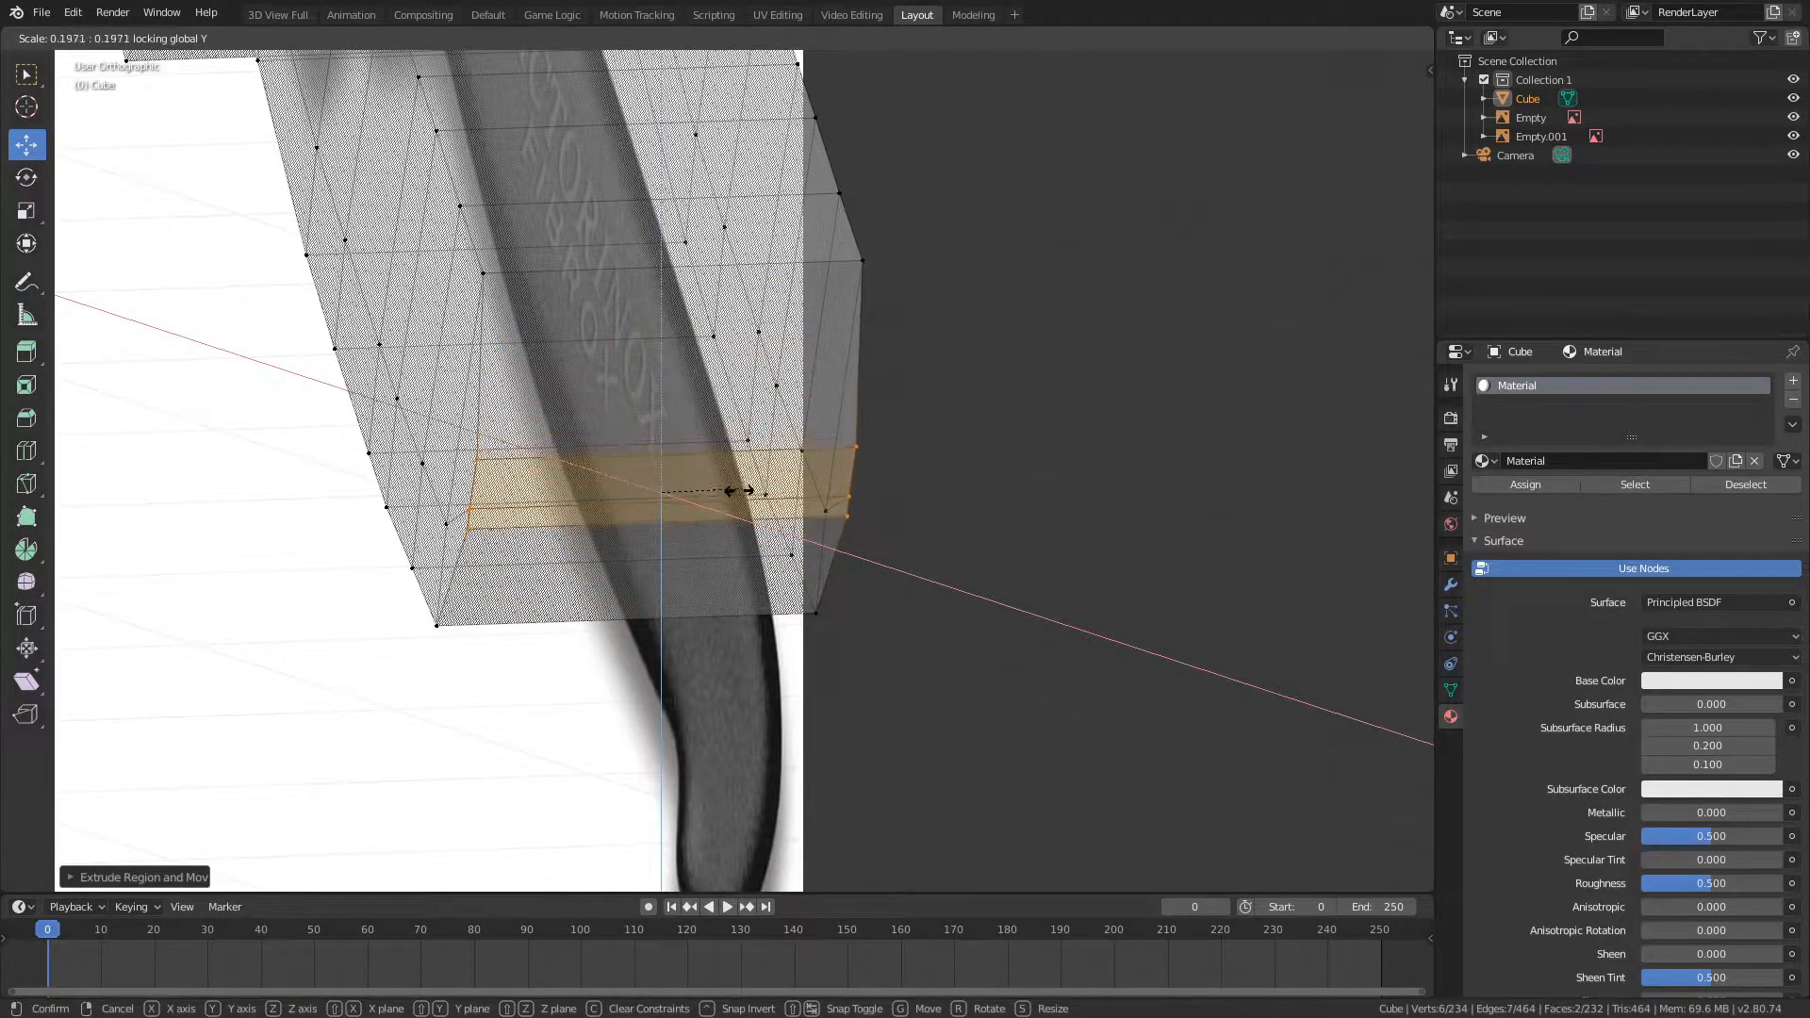
{"action": "key", "text": "s"}
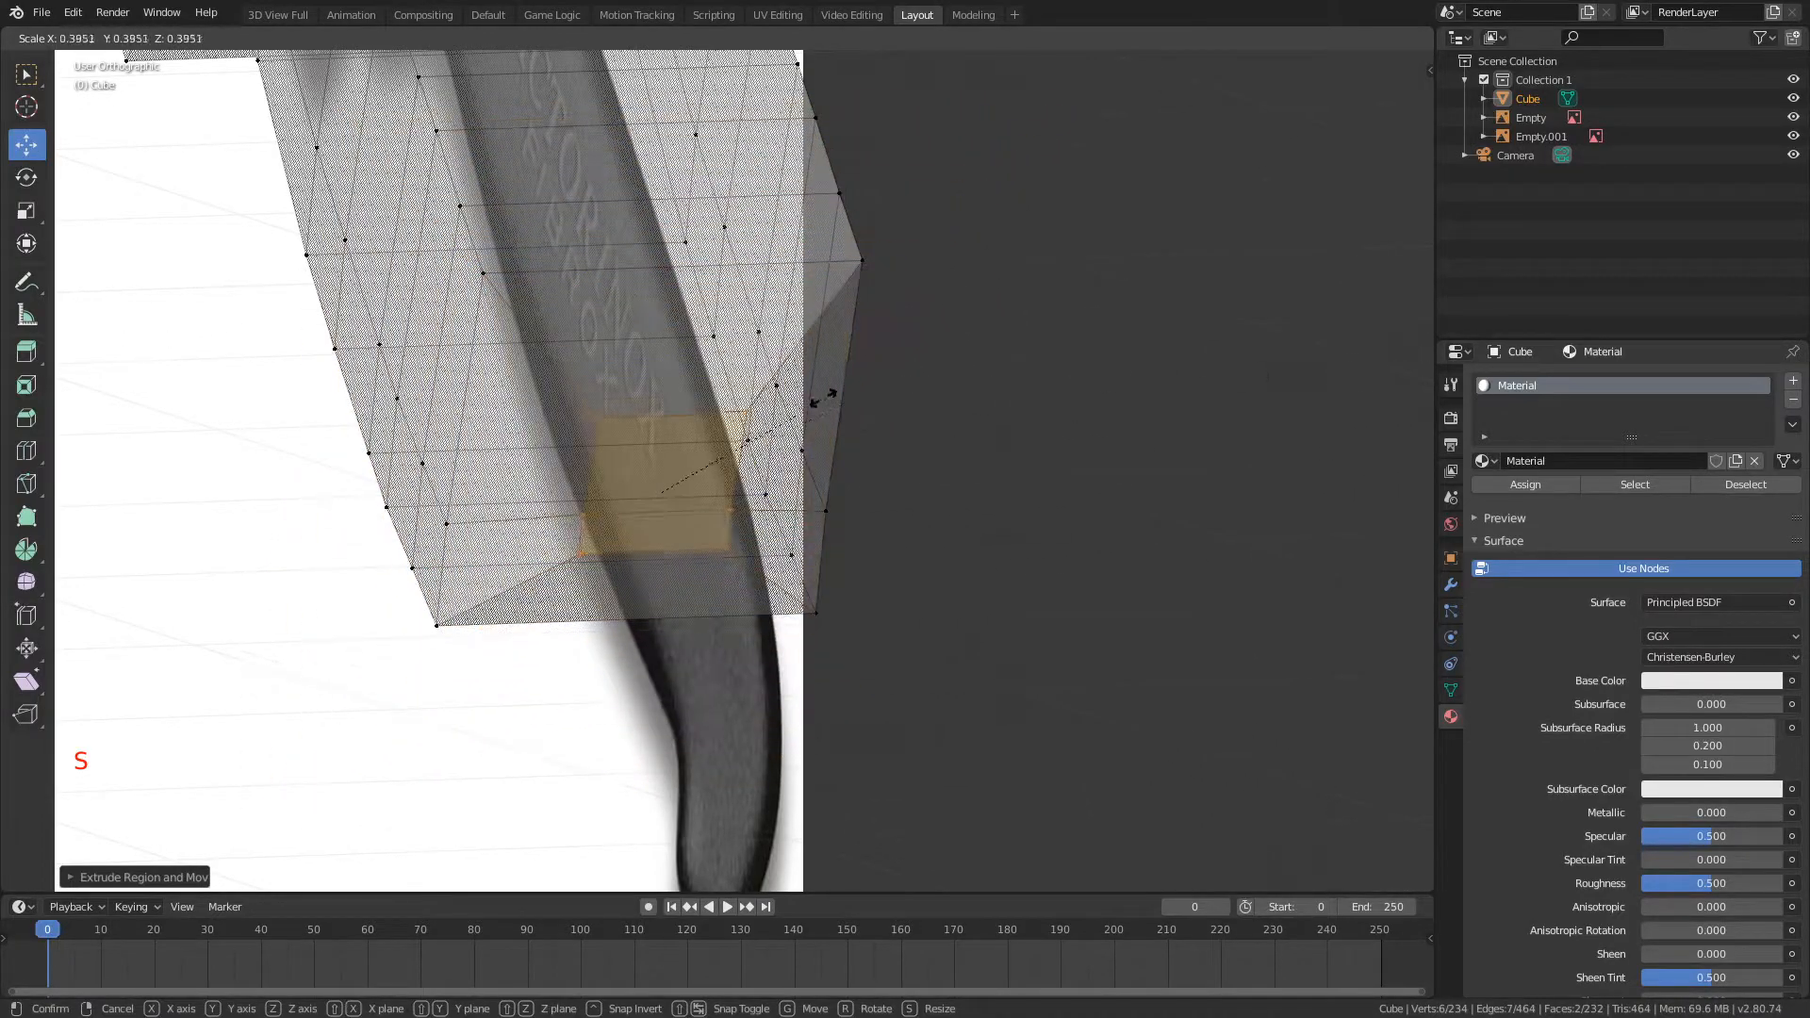
{"action": "left_click", "coordinate": [911, 374]}
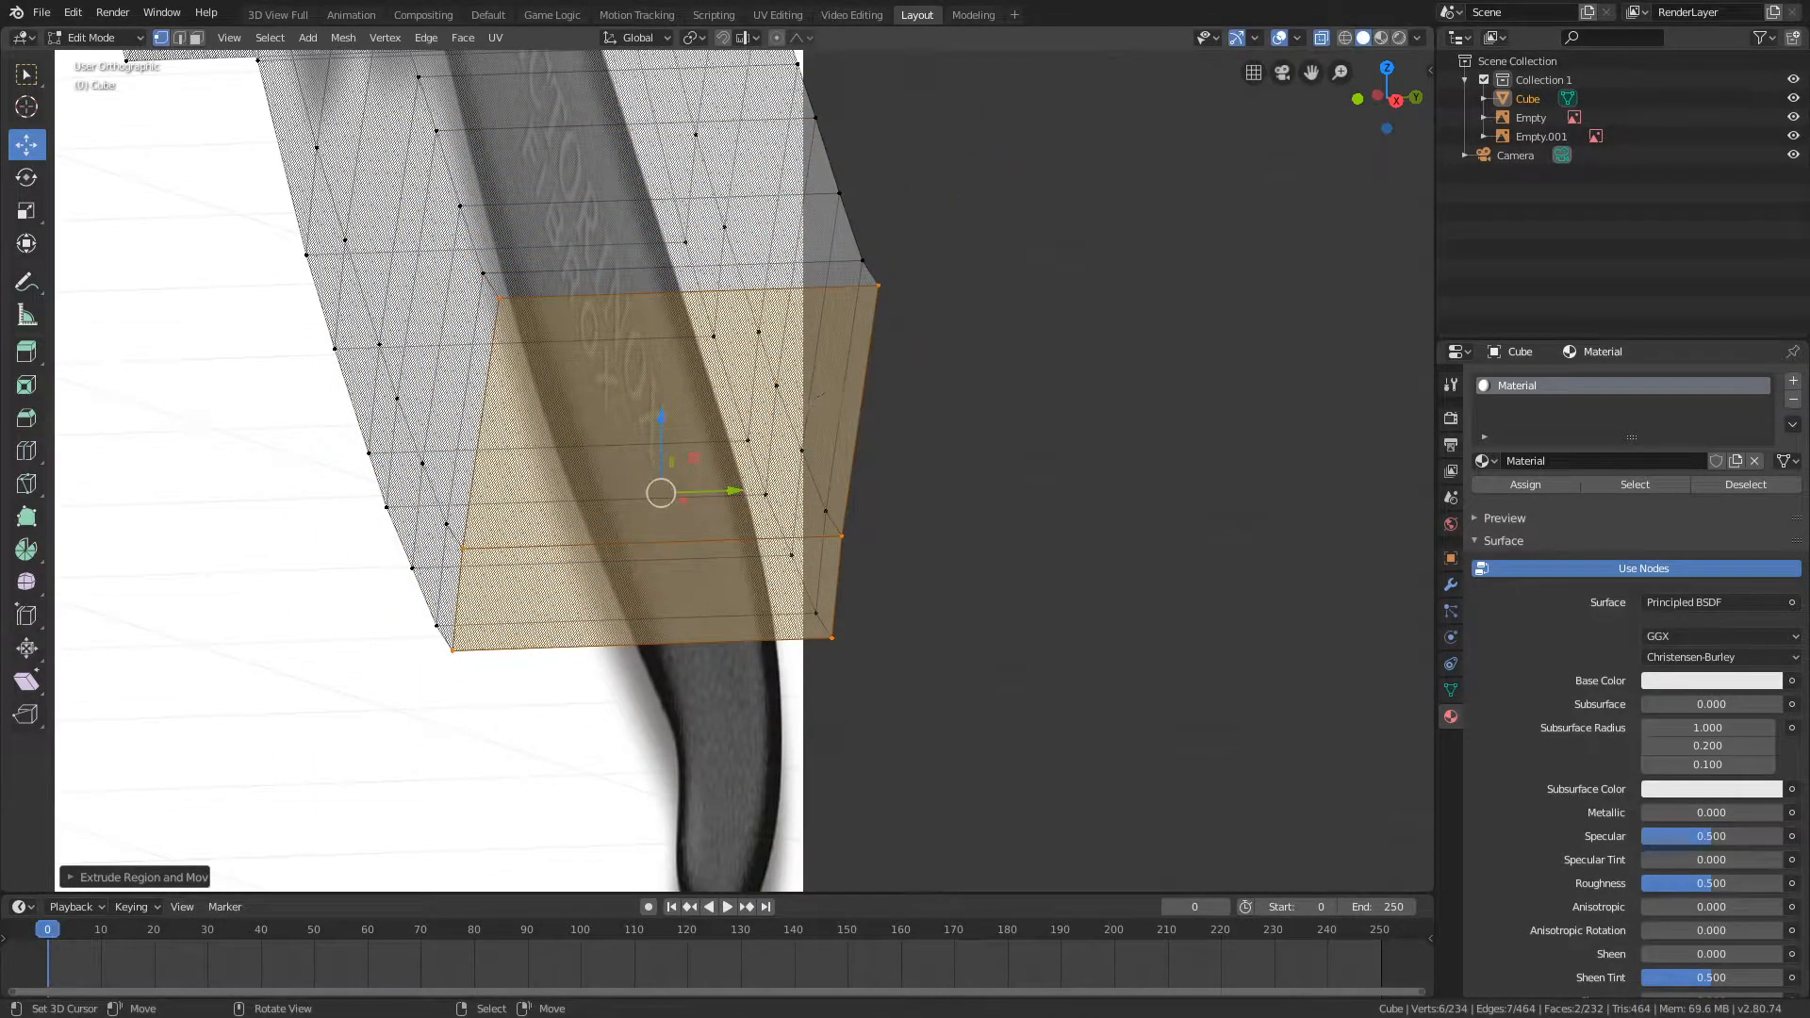
{"action": "key", "text": "s"}
{"action": "right_click", "coordinate": [1099, 358]}
Step: Try scaling the end loop uniformly in front view, check its thickness from an angle, and undo the scaling
{"action": "key", "text": "KP_1"}
{"action": "key", "text": "s"}
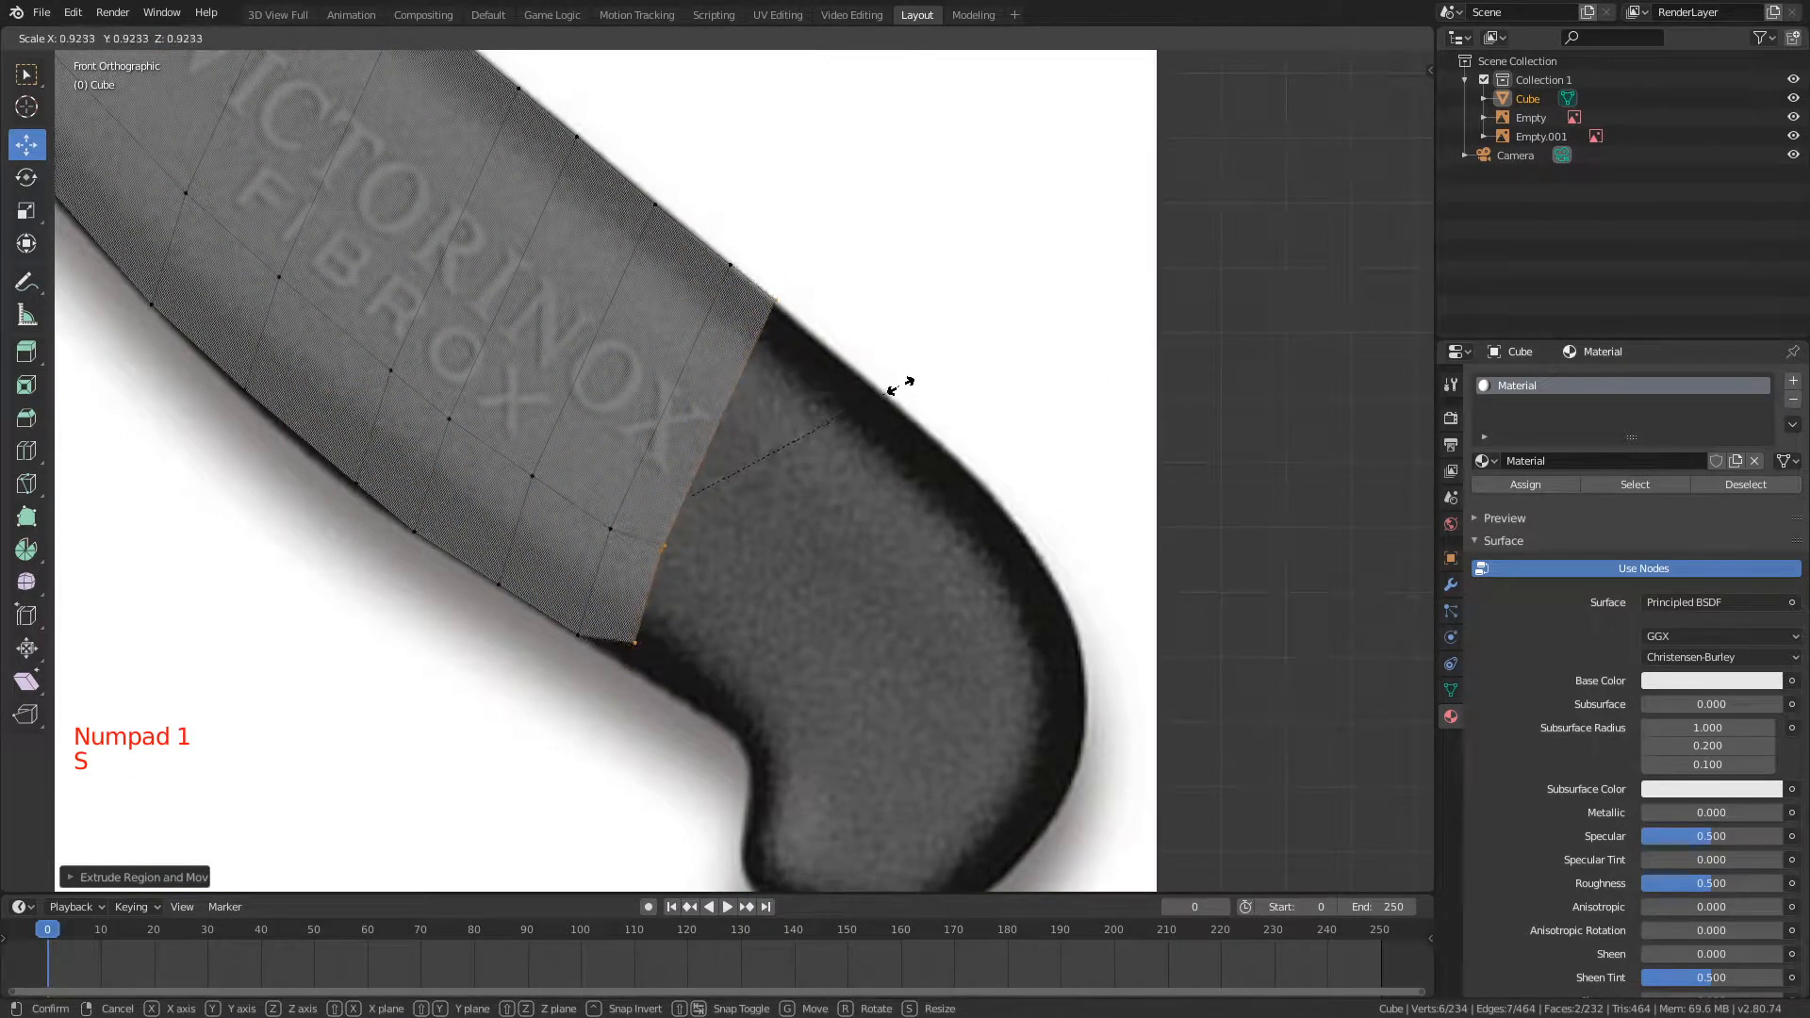
{"action": "left_click", "coordinate": [896, 390]}
{"action": "middle_click_drag", "start_coordinate": [903, 388], "coordinate": [683, 345]}
{"action": "middle_click_drag", "start_coordinate": [829, 346], "coordinate": [530, 323]}
{"action": "key", "text": "ctrl+z"}
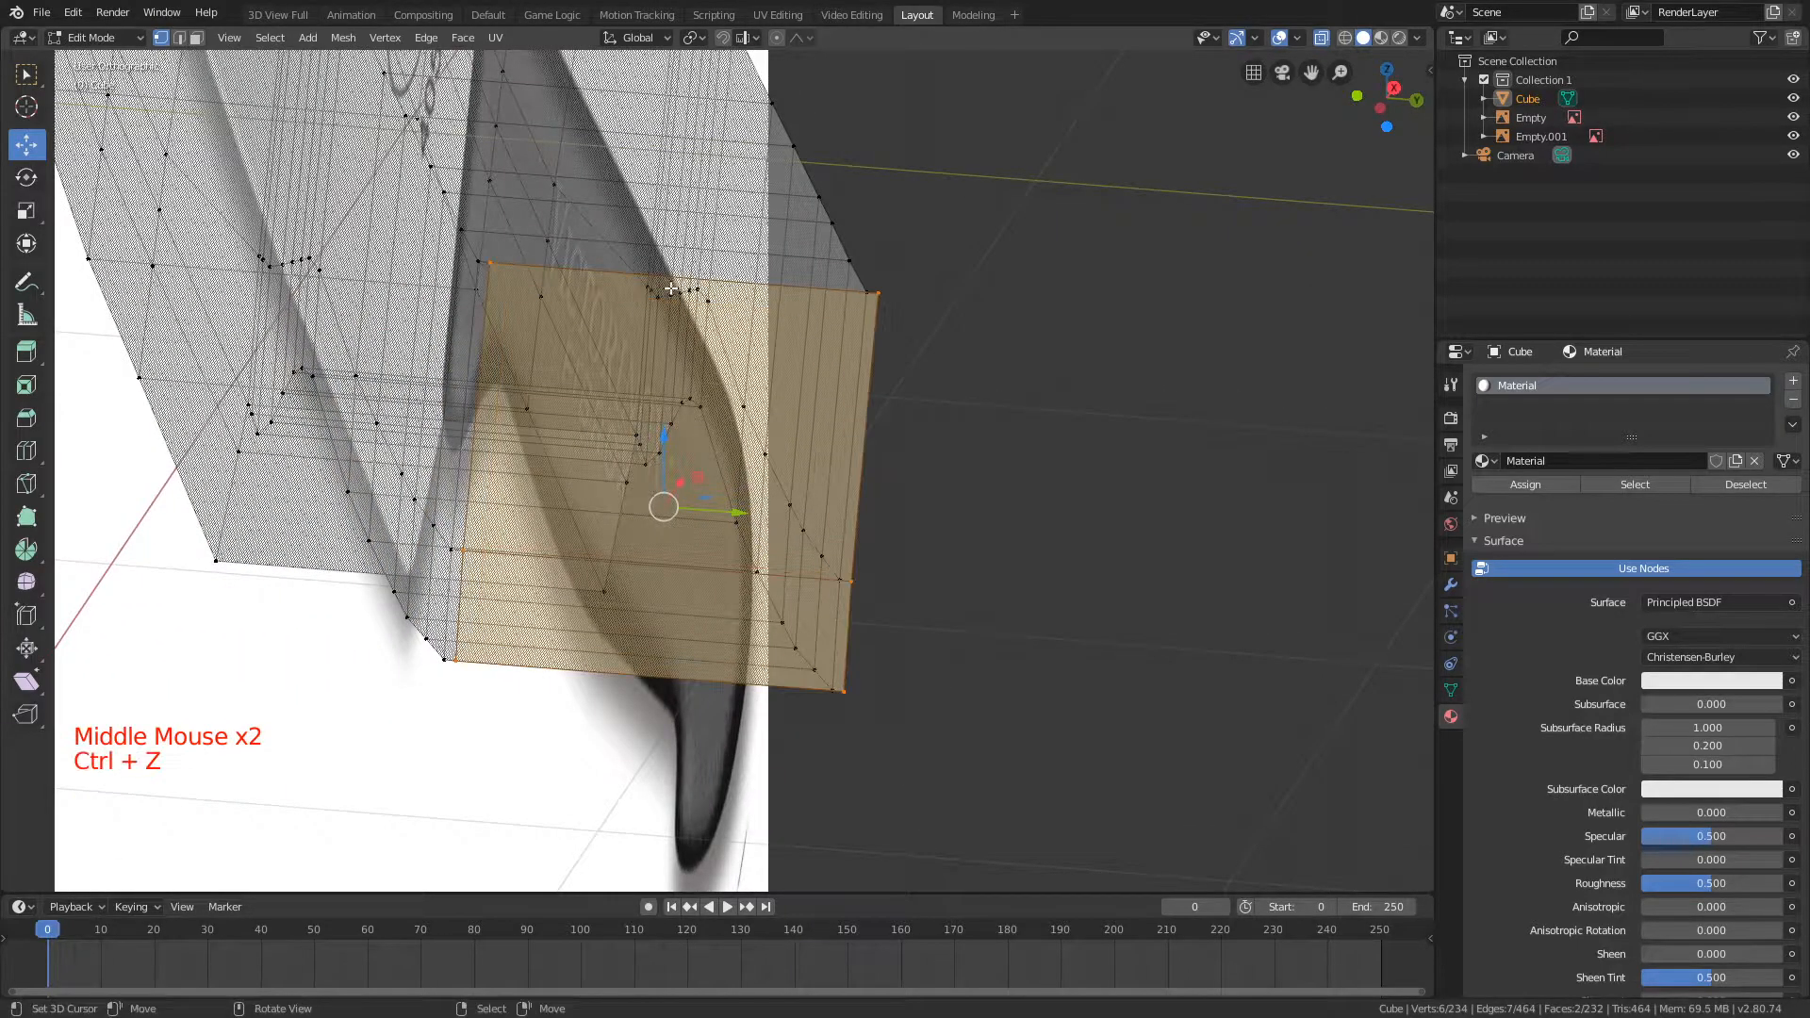
Step: Move the end loop past the final X in front view with Y locked to follow the handle outline
{"action": "key", "text": "KP_1"}
{"action": "scroll", "coordinate": [698, 352], "scroll_direction": "up", "scroll_amount": 2}
{"action": "key", "text": "g"}
{"action": "key", "text": "shift+y"}
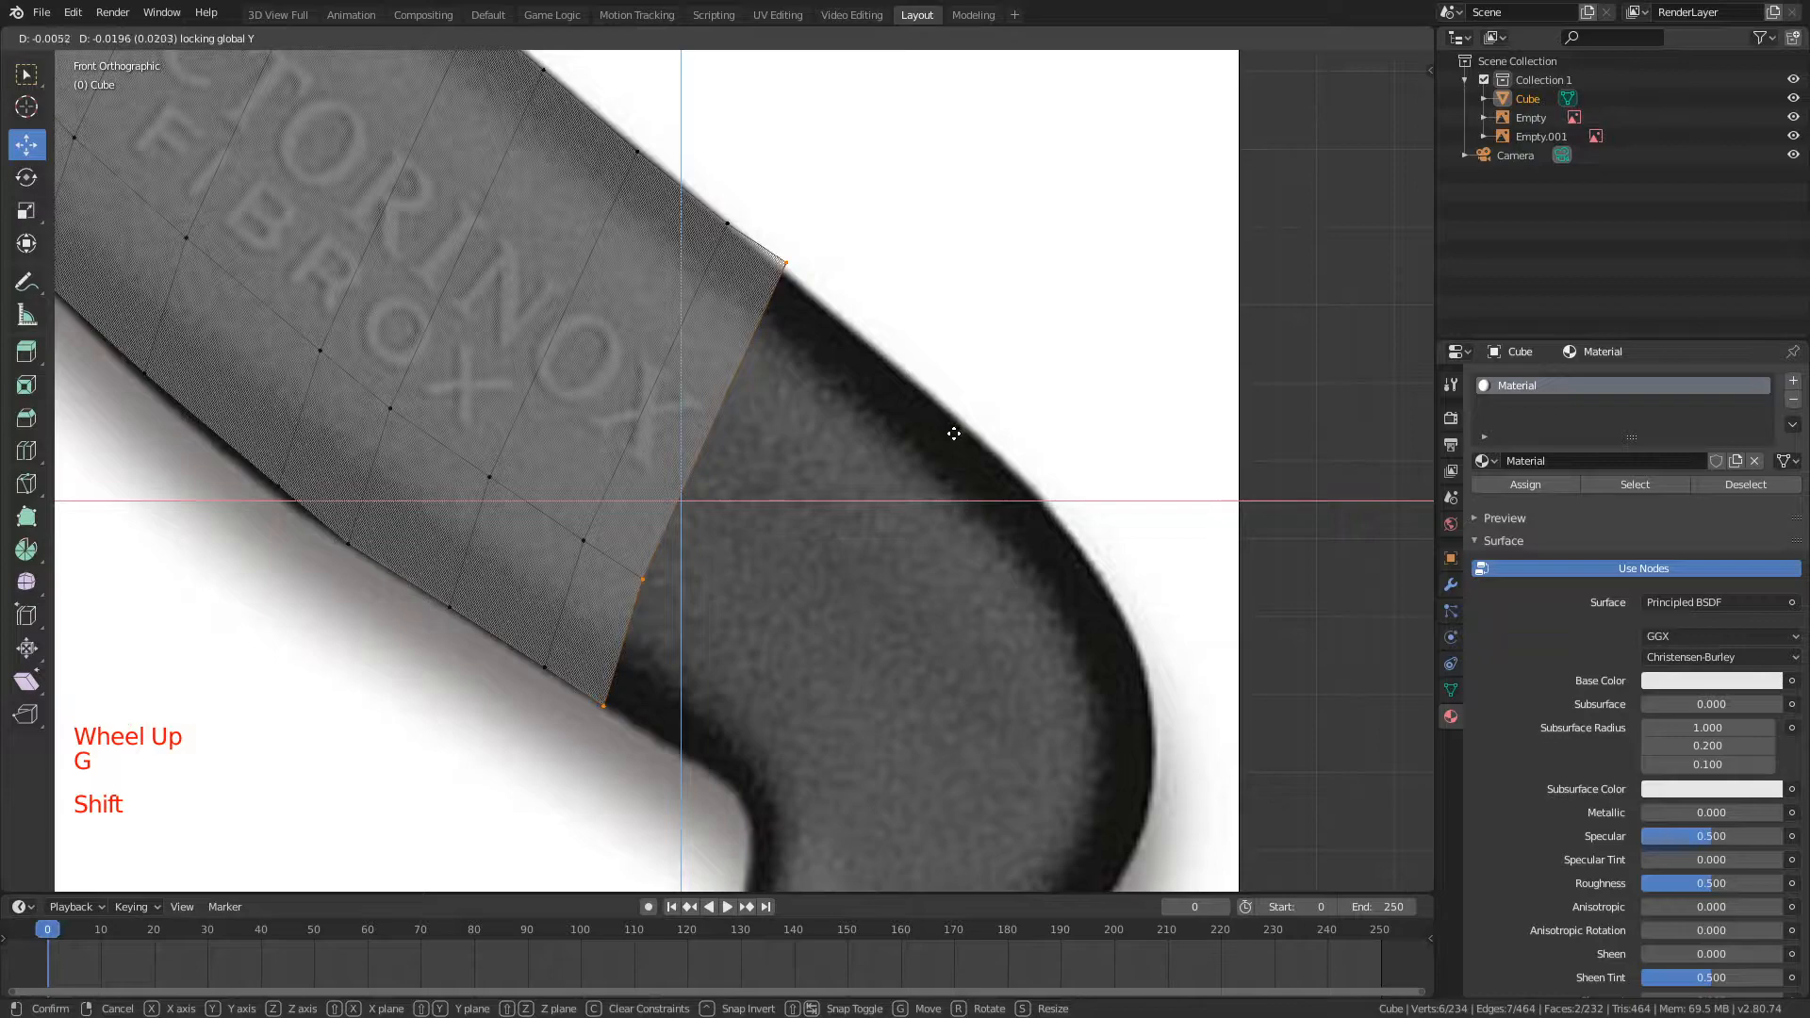
{"action": "left_click", "coordinate": [954, 434]}
Step: Select only the end loop's upper corner vertices and move them onto the handle's top edge with Y locked
{"action": "key", "text": "a"}
{"action": "key", "text": "g"}
{"action": "key", "text": "shift+y"}
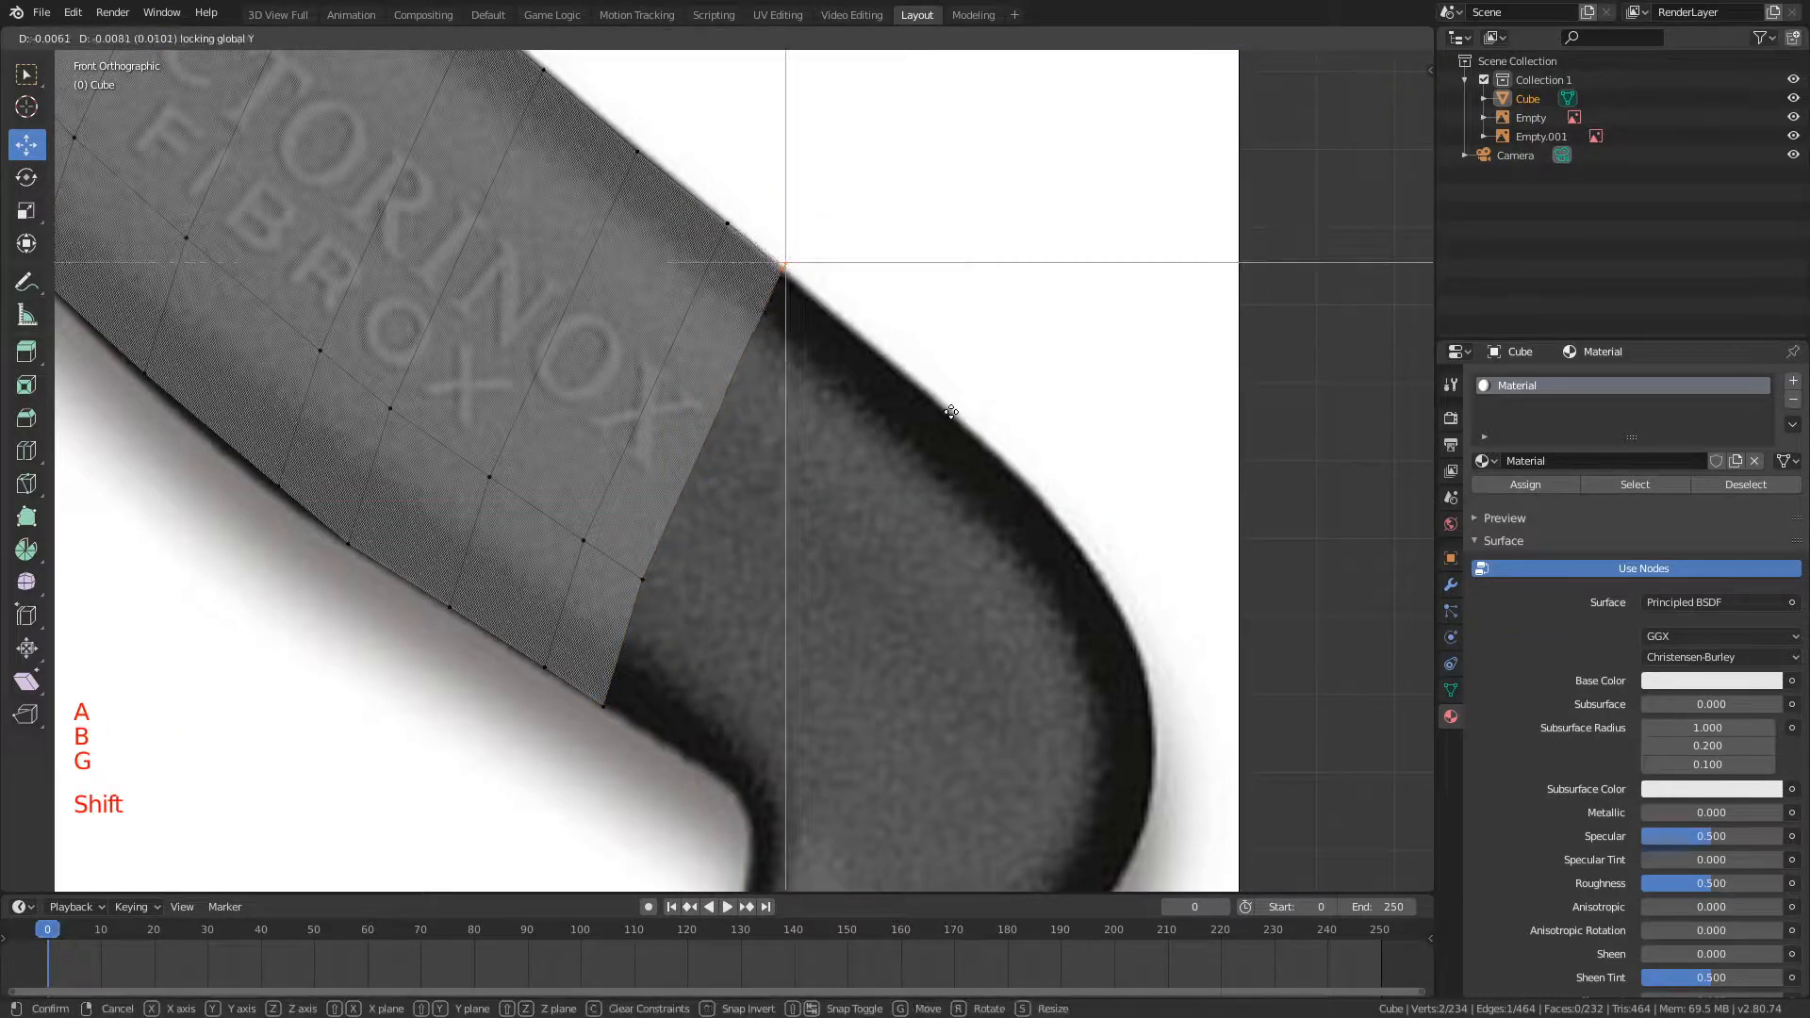
{"action": "left_click", "coordinate": [966, 403]}
Step: Reselect the whole end loop by box selection, extrude it toward the butt, and scale it
{"action": "key", "text": "a"}
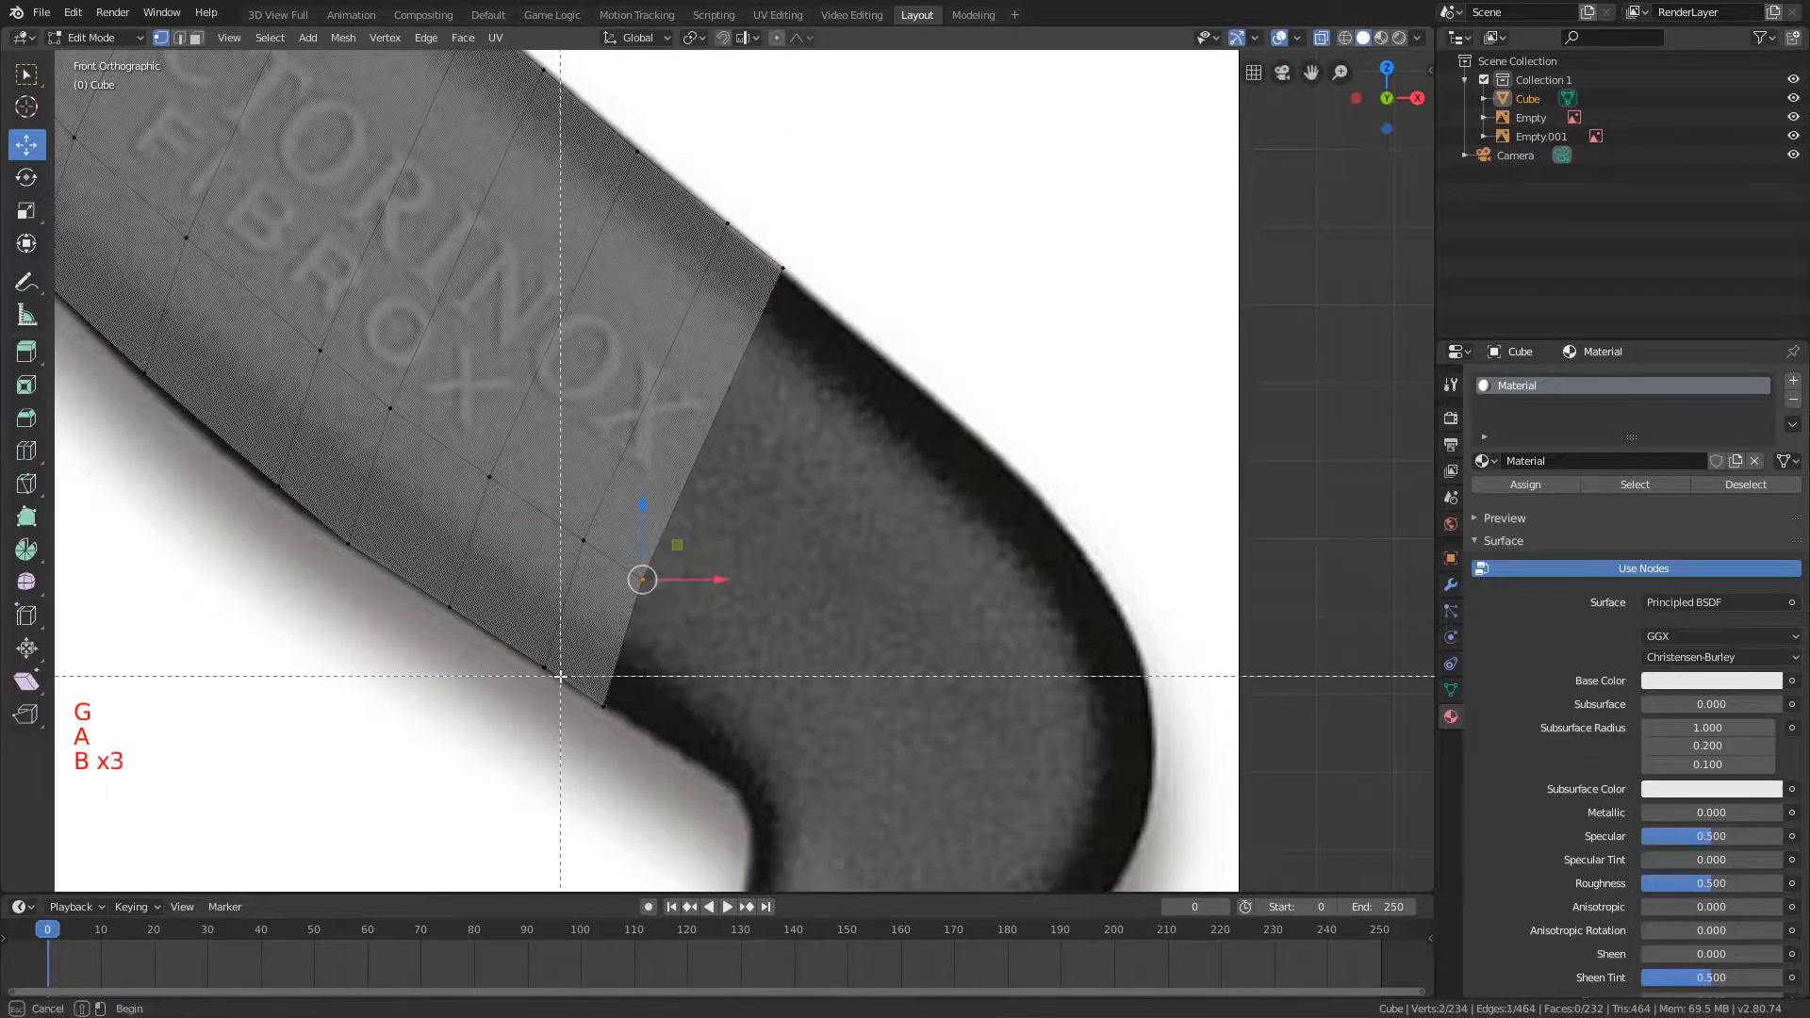
{"action": "left_click_drag", "start_coordinate": [561, 676], "coordinate": [650, 745]}
{"action": "key", "text": "b"}
{"action": "scroll", "coordinate": [923, 358], "scroll_direction": "down", "scroll_amount": 3}
{"action": "key", "text": "e"}
{"action": "key", "text": "s"}
Step: Extrude the next section to the notch before the butt, scaling it with Y locked and moving it into place
{"action": "scroll", "coordinate": [837, 331], "scroll_direction": "up", "scroll_amount": 2}
{"action": "key", "text": "e"}
{"action": "key", "text": "s"}
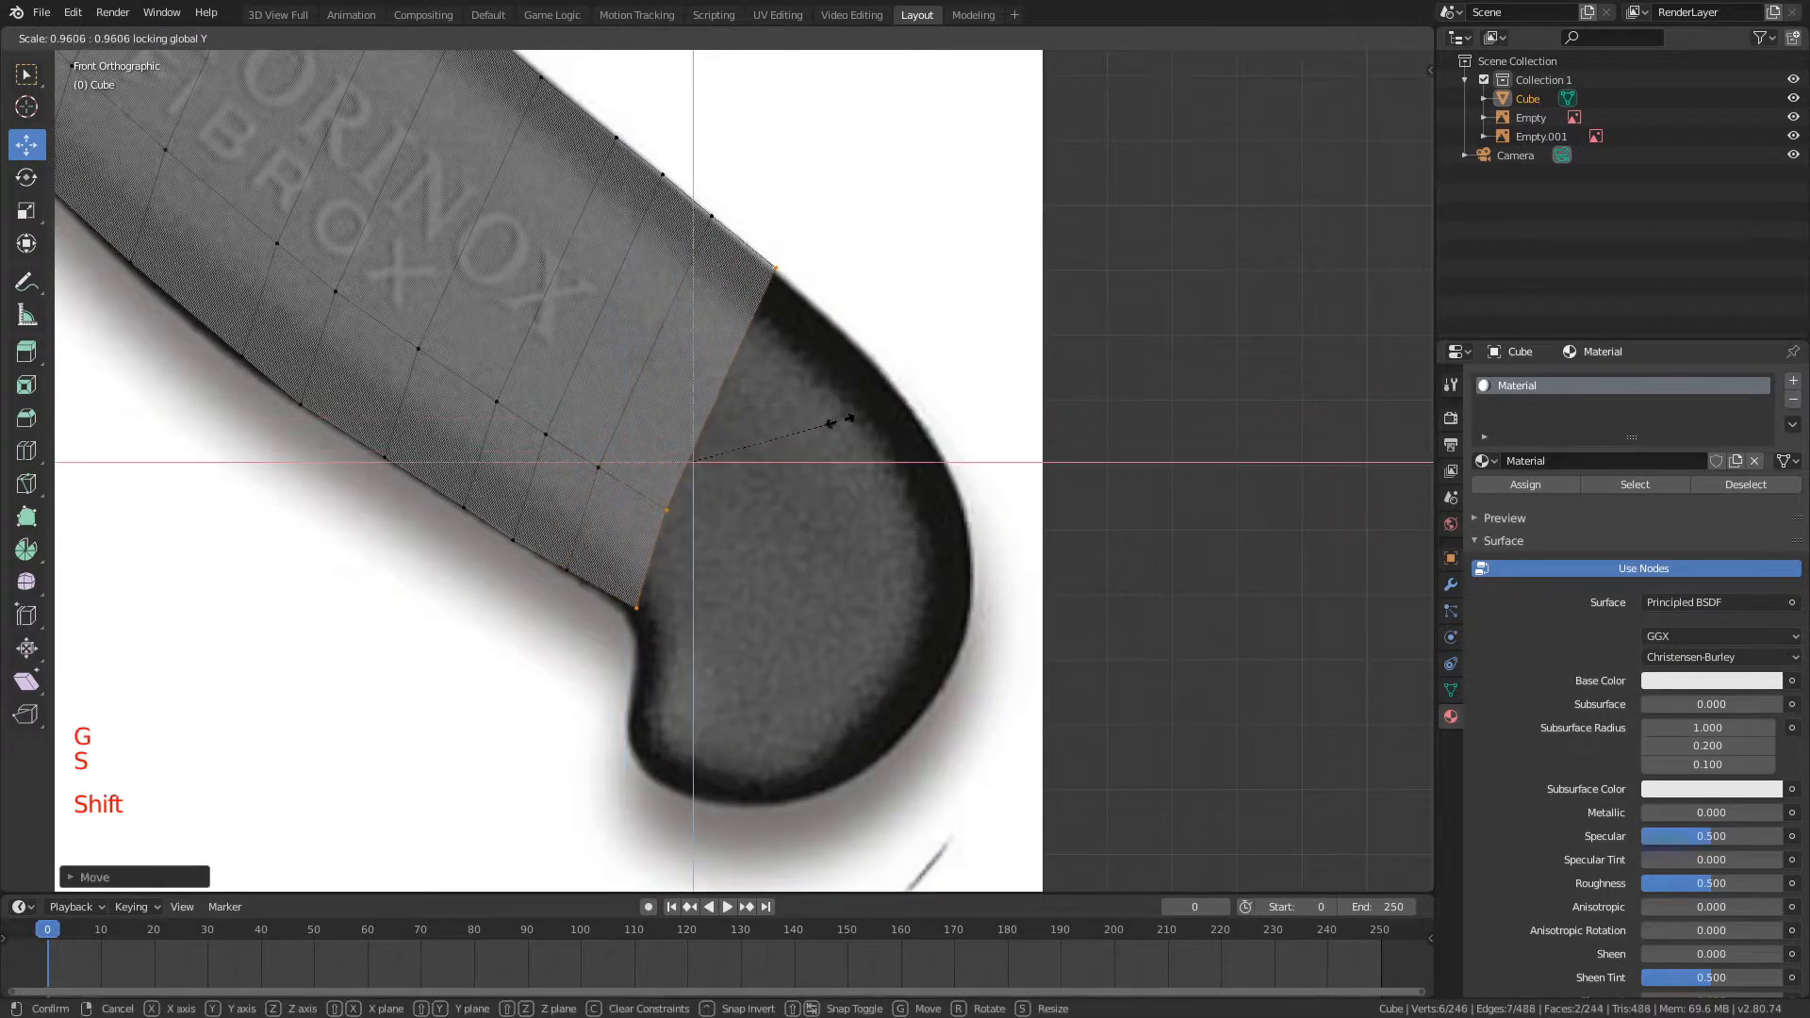
{"action": "left_click", "coordinate": [839, 421]}
{"action": "key", "text": "g"}
Step: Try extruding the loop beyond the notch and adjusting its vertices individually
{"action": "key", "text": "e"}
{"action": "key", "text": "b"}
{"action": "key", "text": "g"}
{"action": "key", "text": "b"}
{"action": "key", "text": "b"}
{"action": "key", "text": "b"}
{"action": "key", "text": "e"}
Step: Undo the extrusion beyond the notch and its vertex adjustments
{"action": "key", "text": "ctrl+z"}
{"action": "key", "text": "ctrl+z"}
{"action": "key", "text": "ctrl+z"}
{"action": "key", "text": "ctrl+z"}
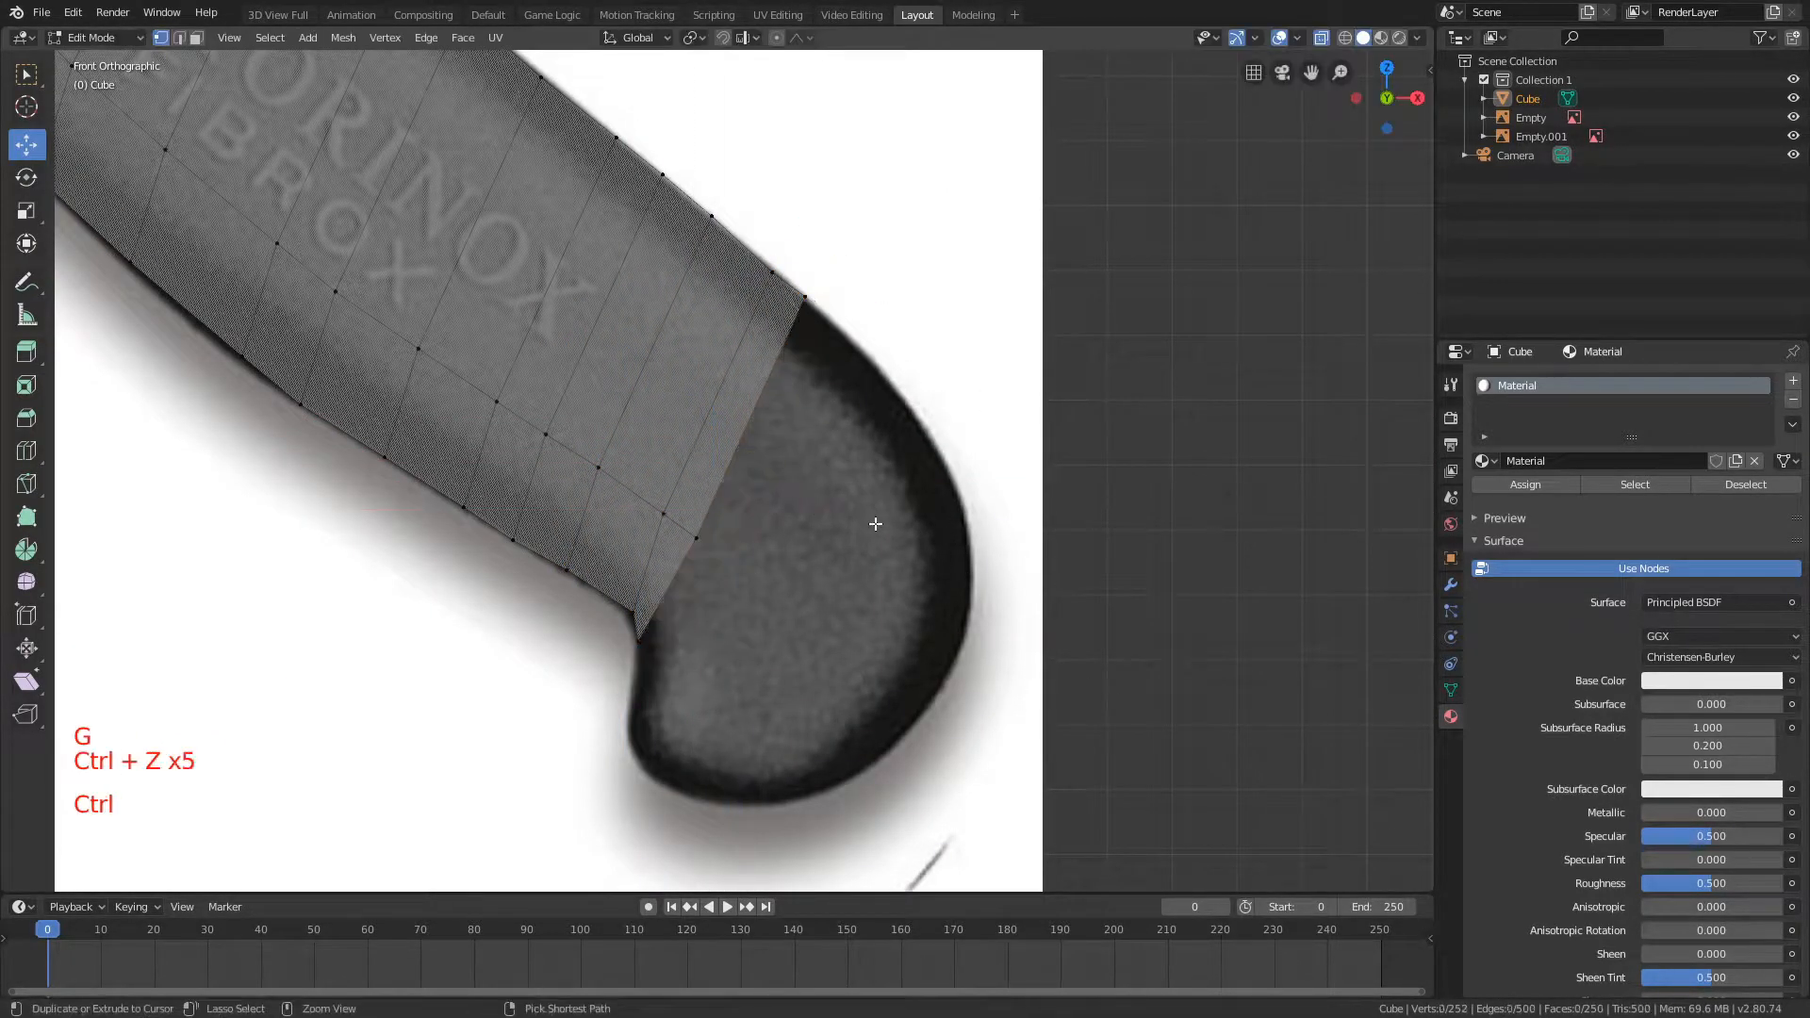
{"action": "key", "text": "ctrl+z"}
{"action": "key", "text": "ctrl+z"}
{"action": "key", "text": "ctrl+z"}
{"action": "key", "text": "ctrl+z"}
{"action": "key", "text": "ctrl+z"}
{"action": "key", "text": "ctrl+z"}
{"action": "key", "text": "ctrl+z"}
{"action": "key", "text": "ctrl+z"}
{"action": "key", "text": "ctrl+z"}
{"action": "key", "text": "ctrl+z"}
{"action": "key", "text": "ctrl+shift+z"}
Step: Reselect the end loop at the notch, extrude it into the butt, and move it with Y locked
{"action": "key", "text": "a"}
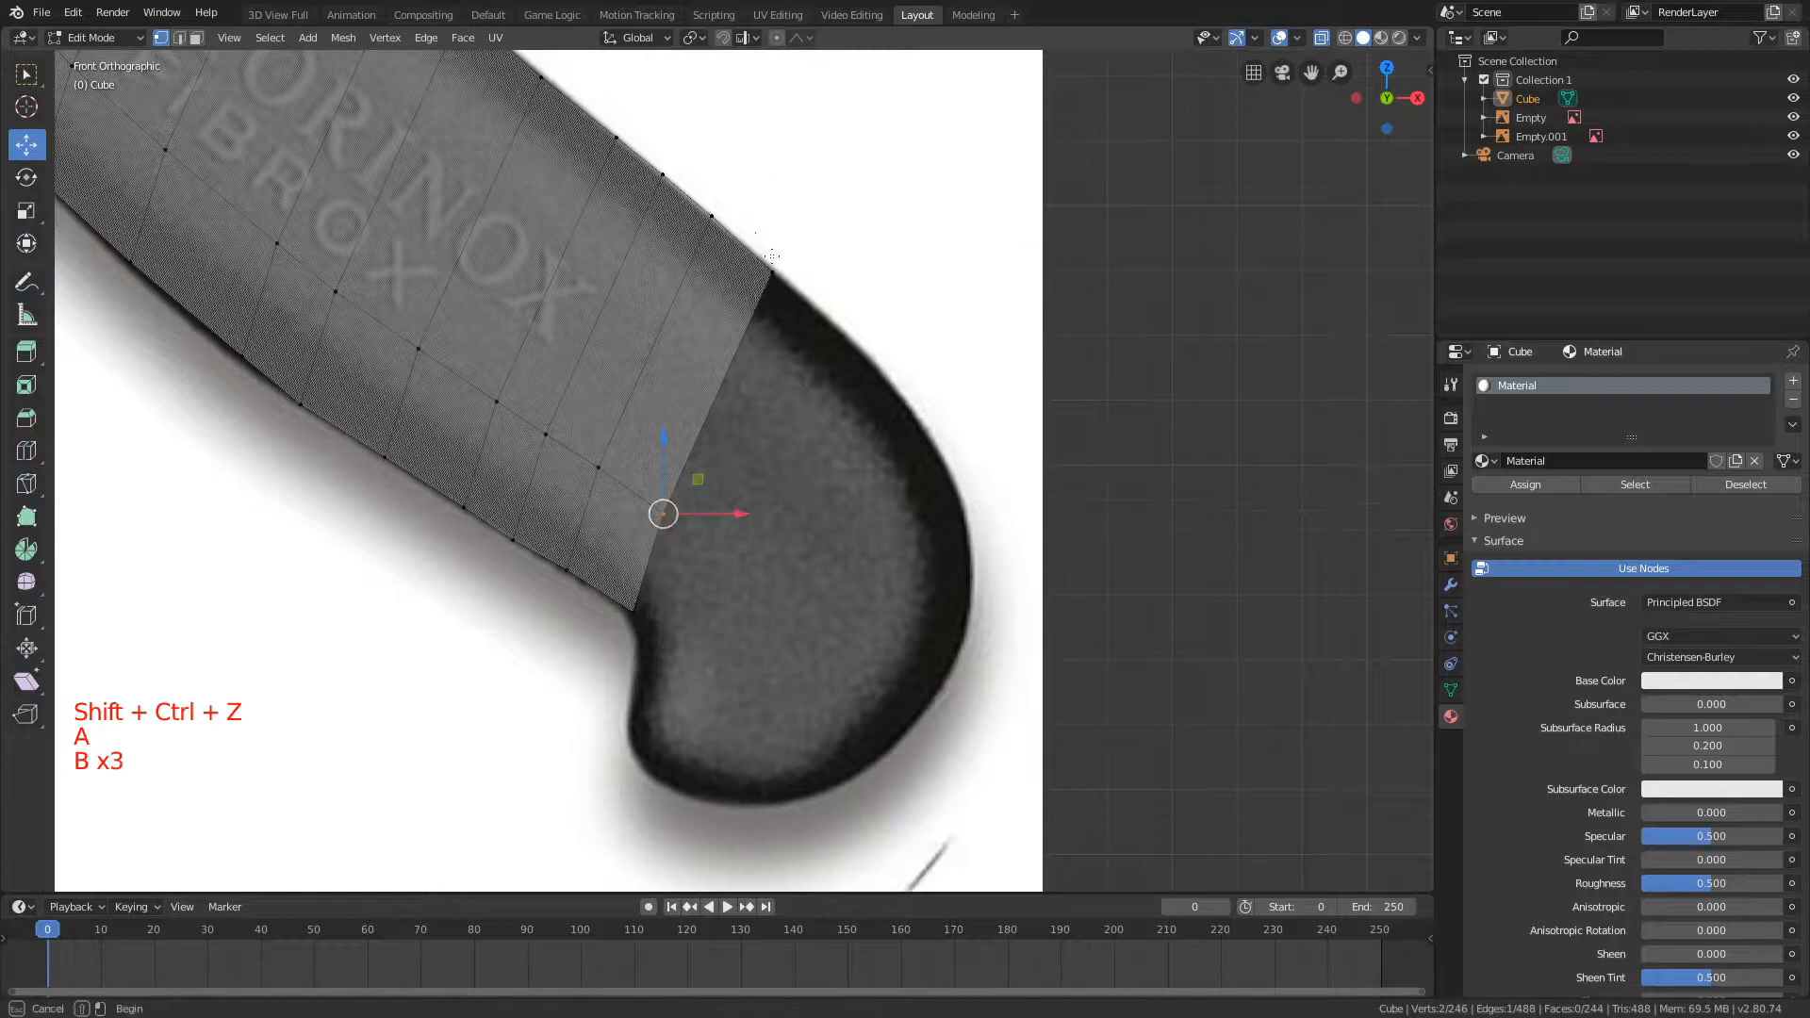
{"action": "left_click_drag", "start_coordinate": [644, 611], "coordinate": [650, 624]}
{"action": "key", "text": "e"}
{"action": "left_click", "coordinate": [982, 392]}
{"action": "key", "text": "g"}
{"action": "key", "text": "shift+y"}
{"action": "left_click", "coordinate": [878, 516]}
Step: Try scaling up the first butt loop with Y locked and moving it toward the butt's outline
{"action": "key", "text": "s"}
{"action": "key", "text": "shift+y"}
{"action": "left_click", "coordinate": [1143, 240]}
{"action": "key", "text": "g"}
{"action": "key", "text": "shift+y"}
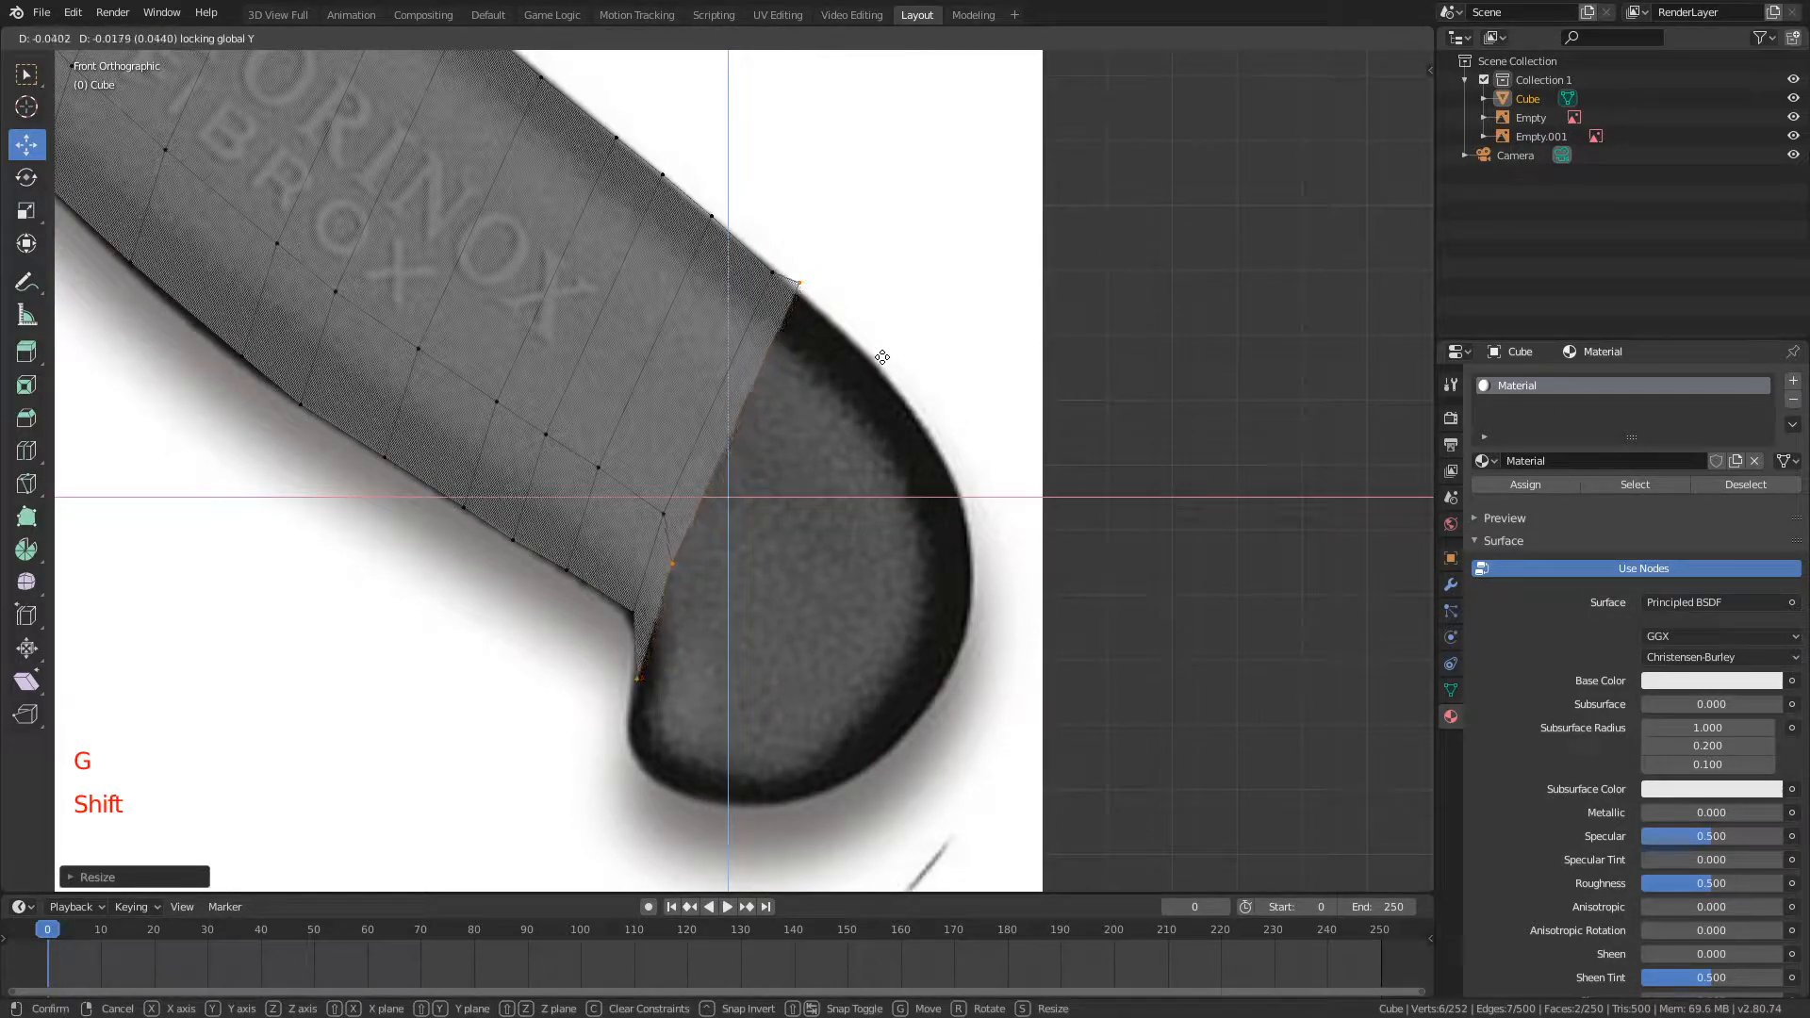
{"action": "left_click", "coordinate": [945, 354]}
Step: Try fine-tuning the butt loop's scale and position so its upper corner meets the outline
{"action": "key", "text": "s"}
{"action": "key", "text": "shift+y"}
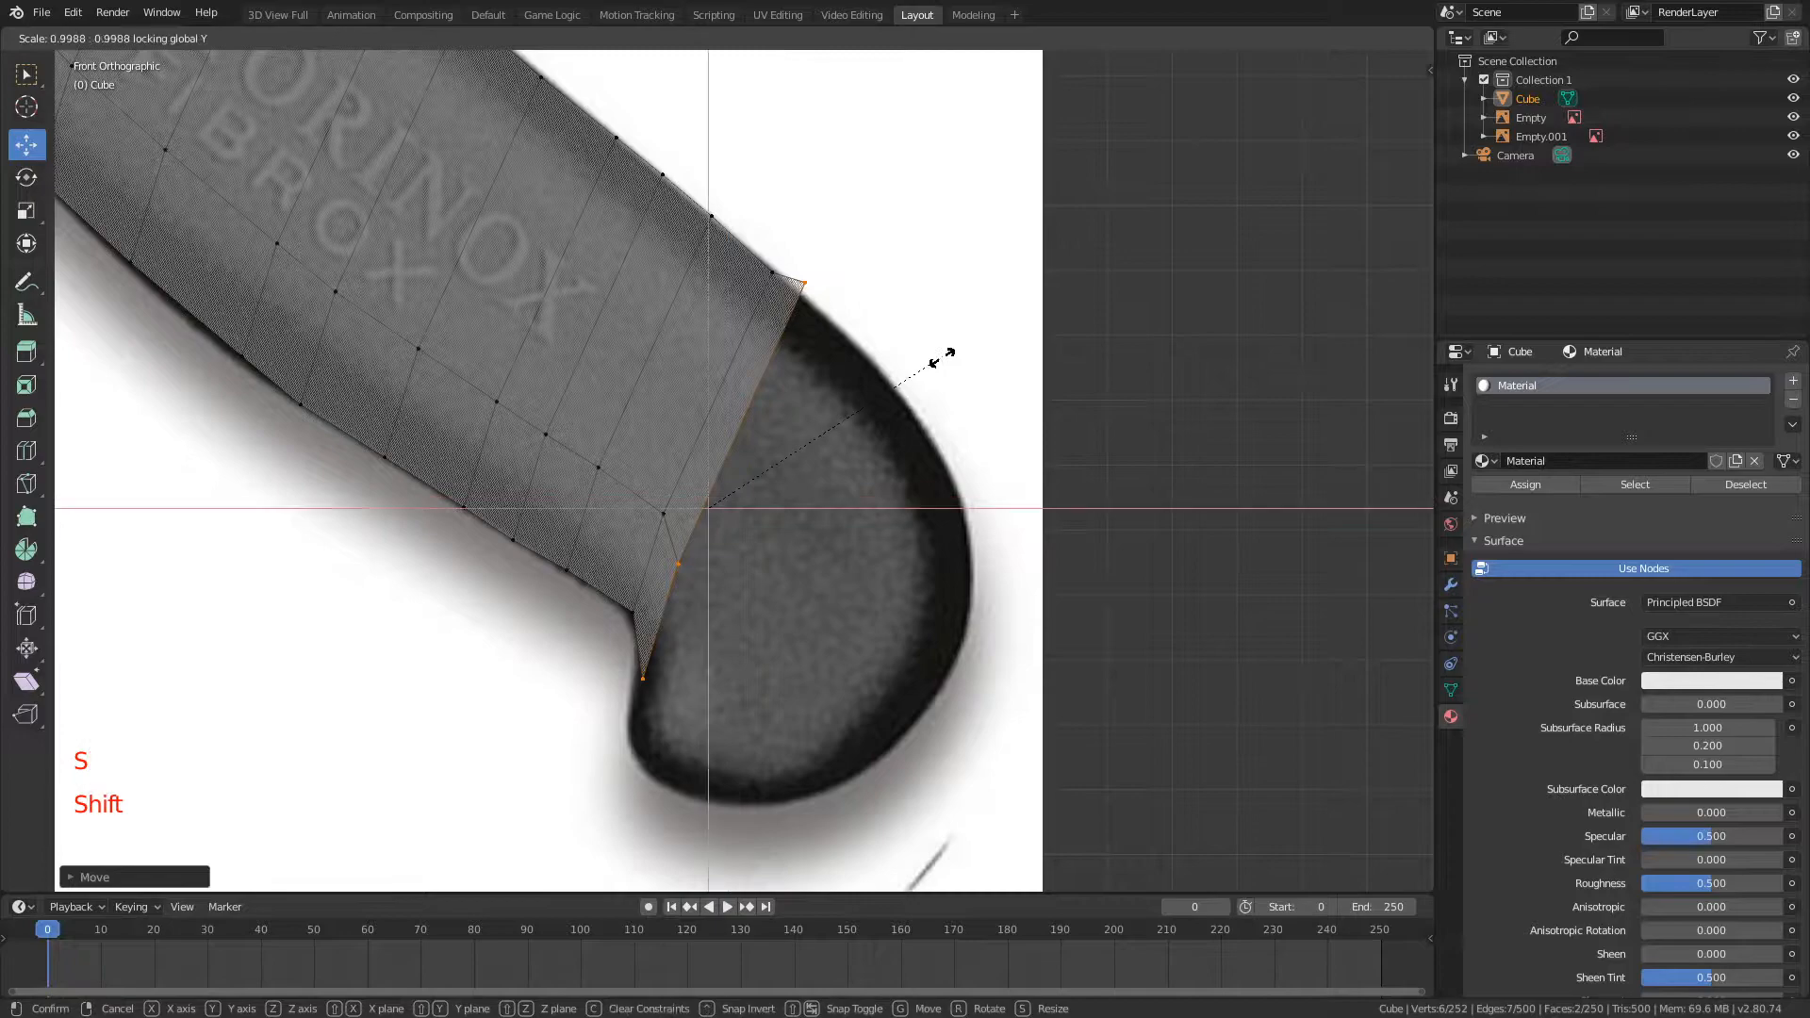
{"action": "left_click", "coordinate": [881, 407]}
{"action": "key", "text": "g"}
{"action": "key", "text": "shift+y"}
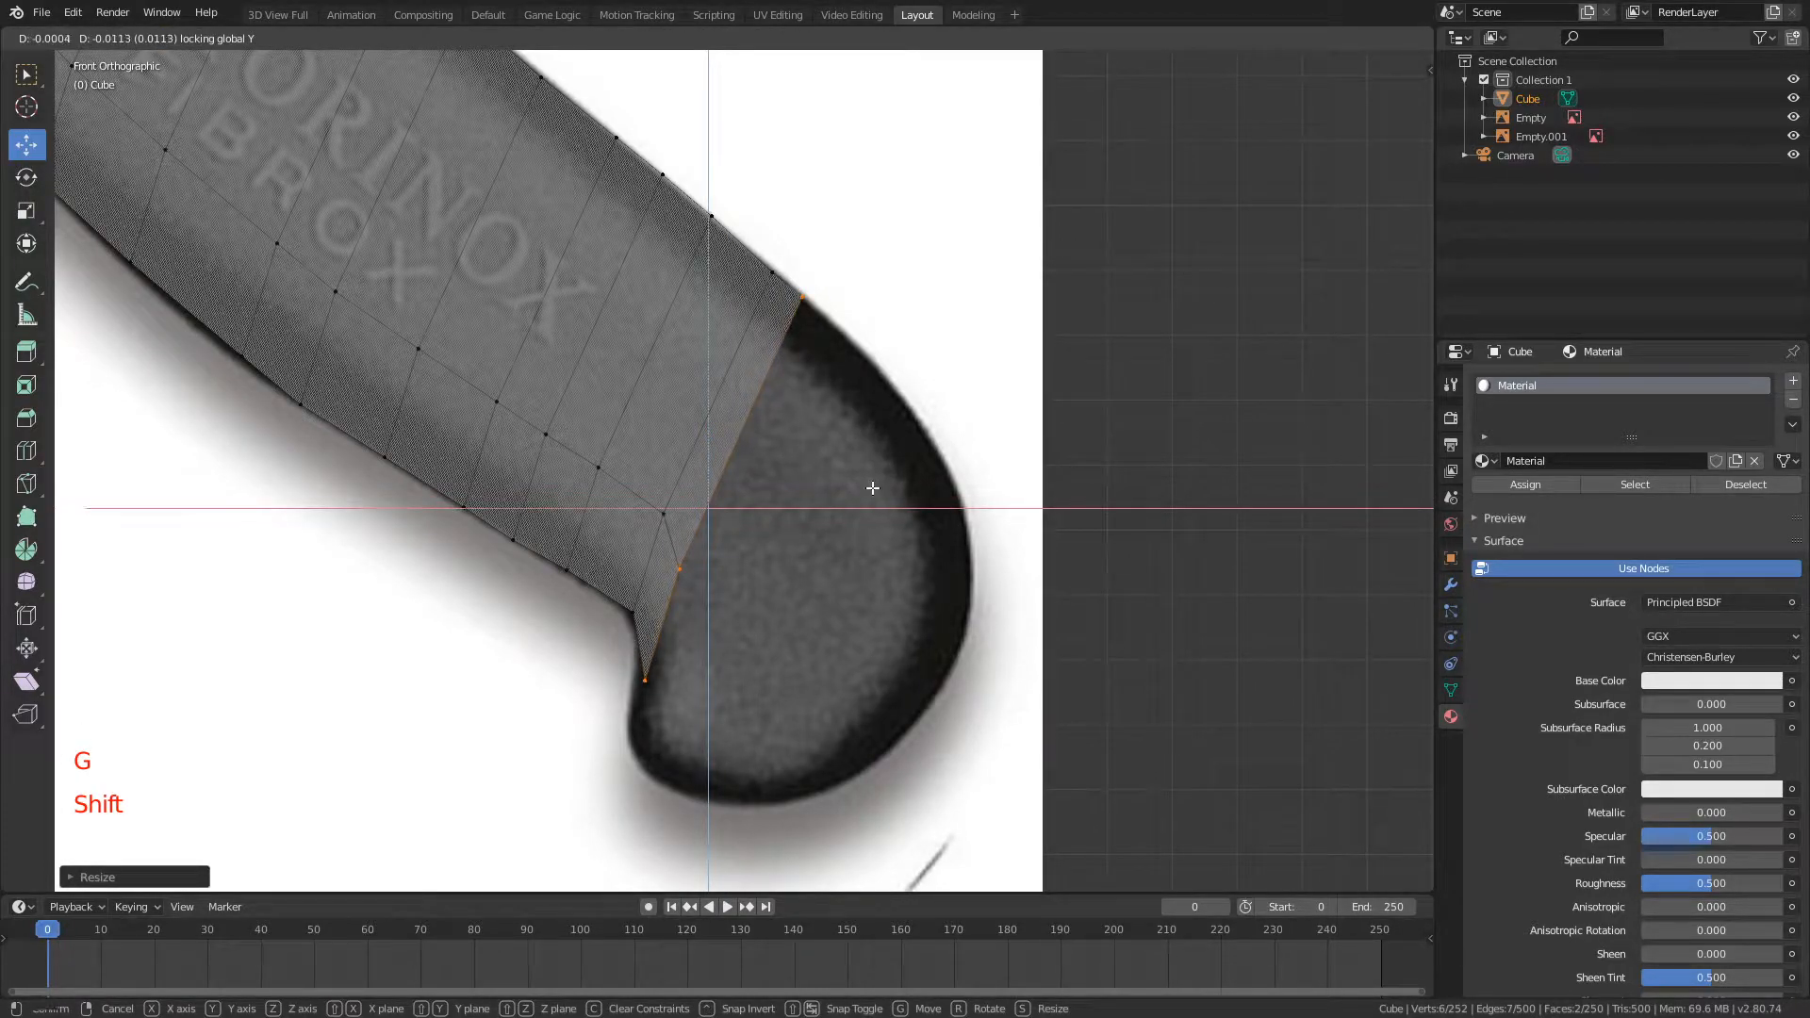
{"action": "left_click", "coordinate": [873, 488]}
Step: Try extruding and enlarging another butt section, then undo back to the first butt loop's unscaled placement
{"action": "key", "text": "e"}
{"action": "left_click", "coordinate": [896, 496]}
{"action": "key", "text": "s"}
{"action": "key", "text": "shift+y"}
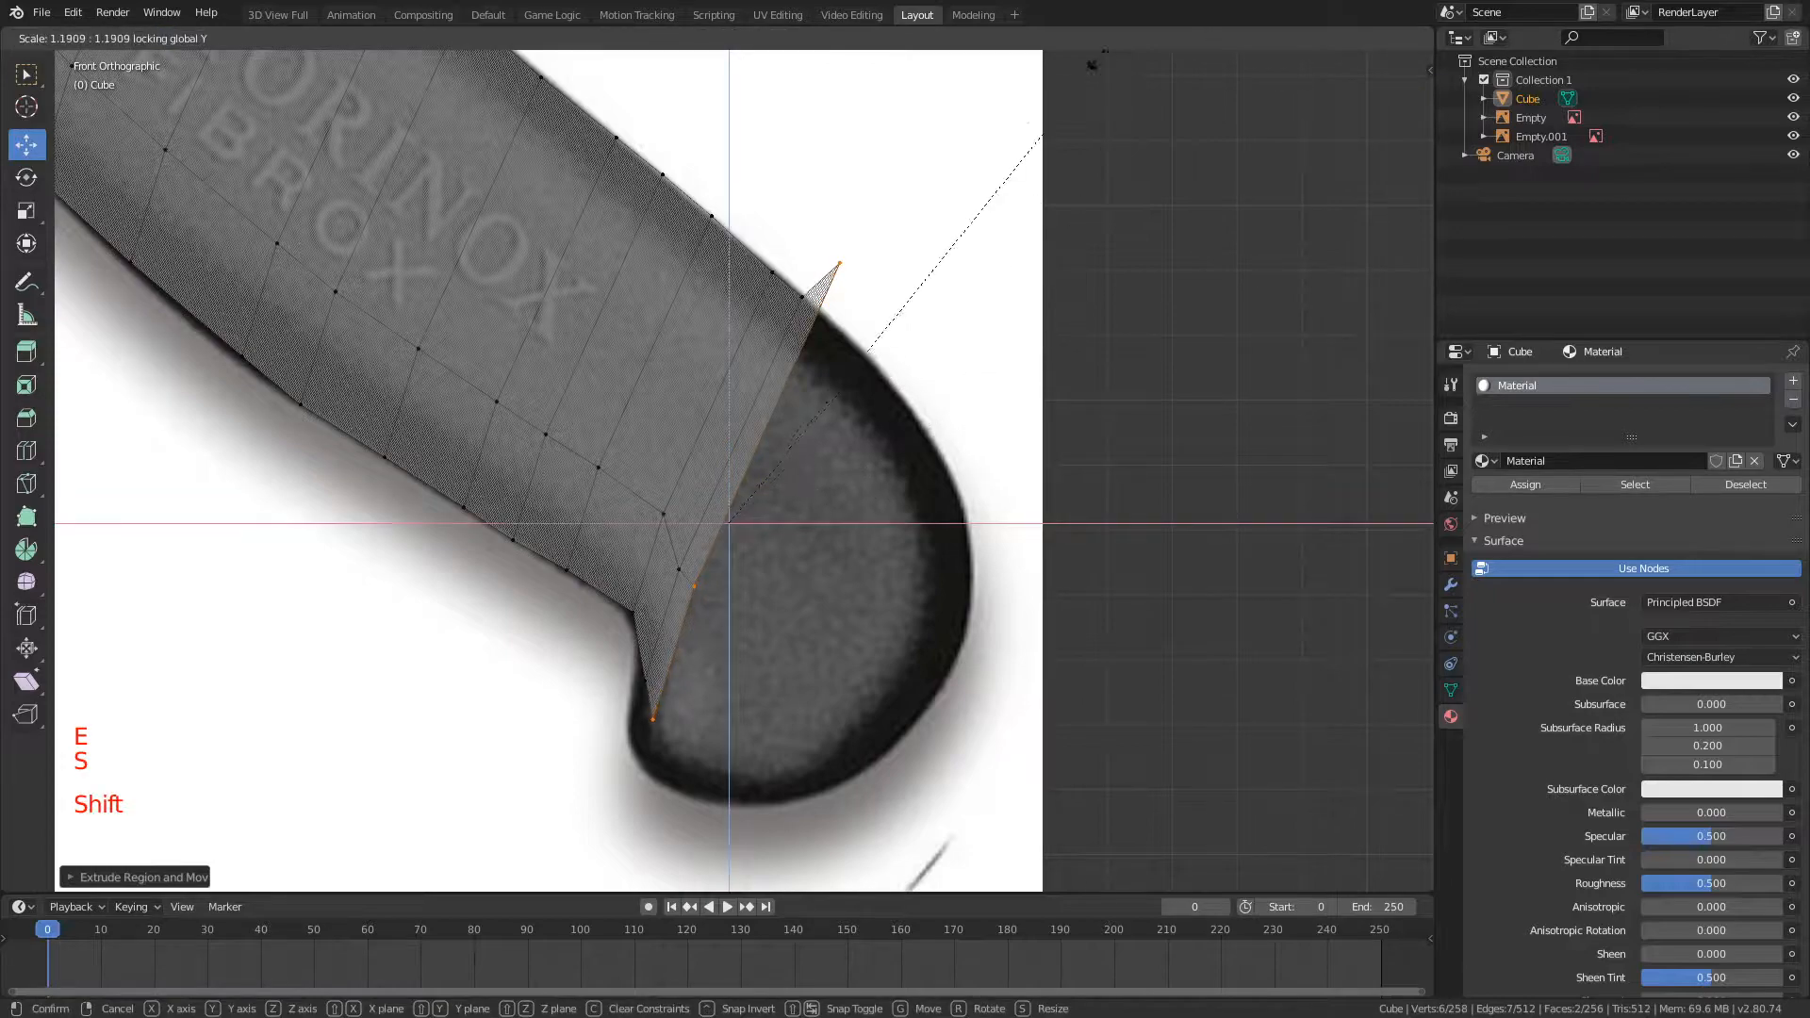
{"action": "left_click", "coordinate": [1318, 584]}
{"action": "key", "text": "ctrl+z"}
{"action": "key", "text": "ctrl+z"}
{"action": "key", "text": "ctrl+z"}
{"action": "key", "text": "ctrl+z"}
{"action": "key", "text": "ctrl+z"}
{"action": "key", "text": "ctrl+z"}
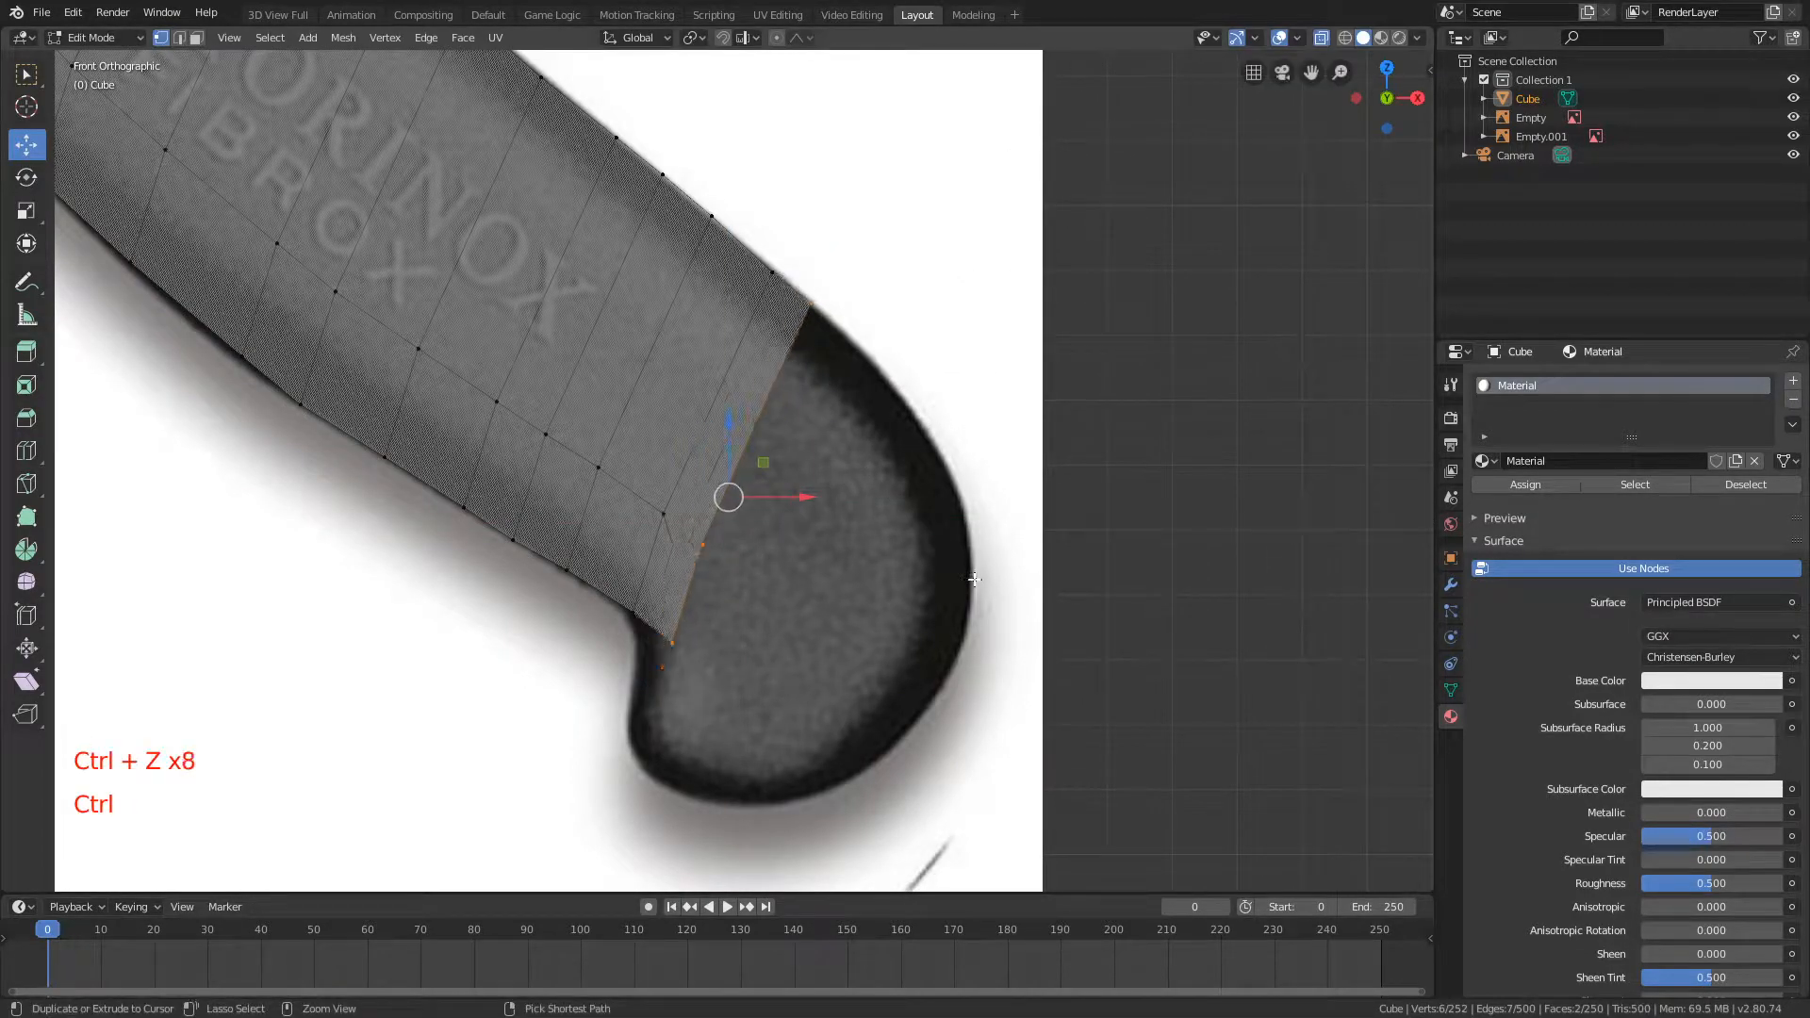
Step: Select the first butt loop's lower corner vertices and move them onto the notch outline with Y locked
{"action": "scroll", "coordinate": [861, 408], "scroll_direction": "up", "scroll_amount": 2}
{"action": "middle_click_drag", "start_coordinate": [880, 396], "coordinate": [912, 266], "text": "shift"}
{"action": "key", "text": "a"}
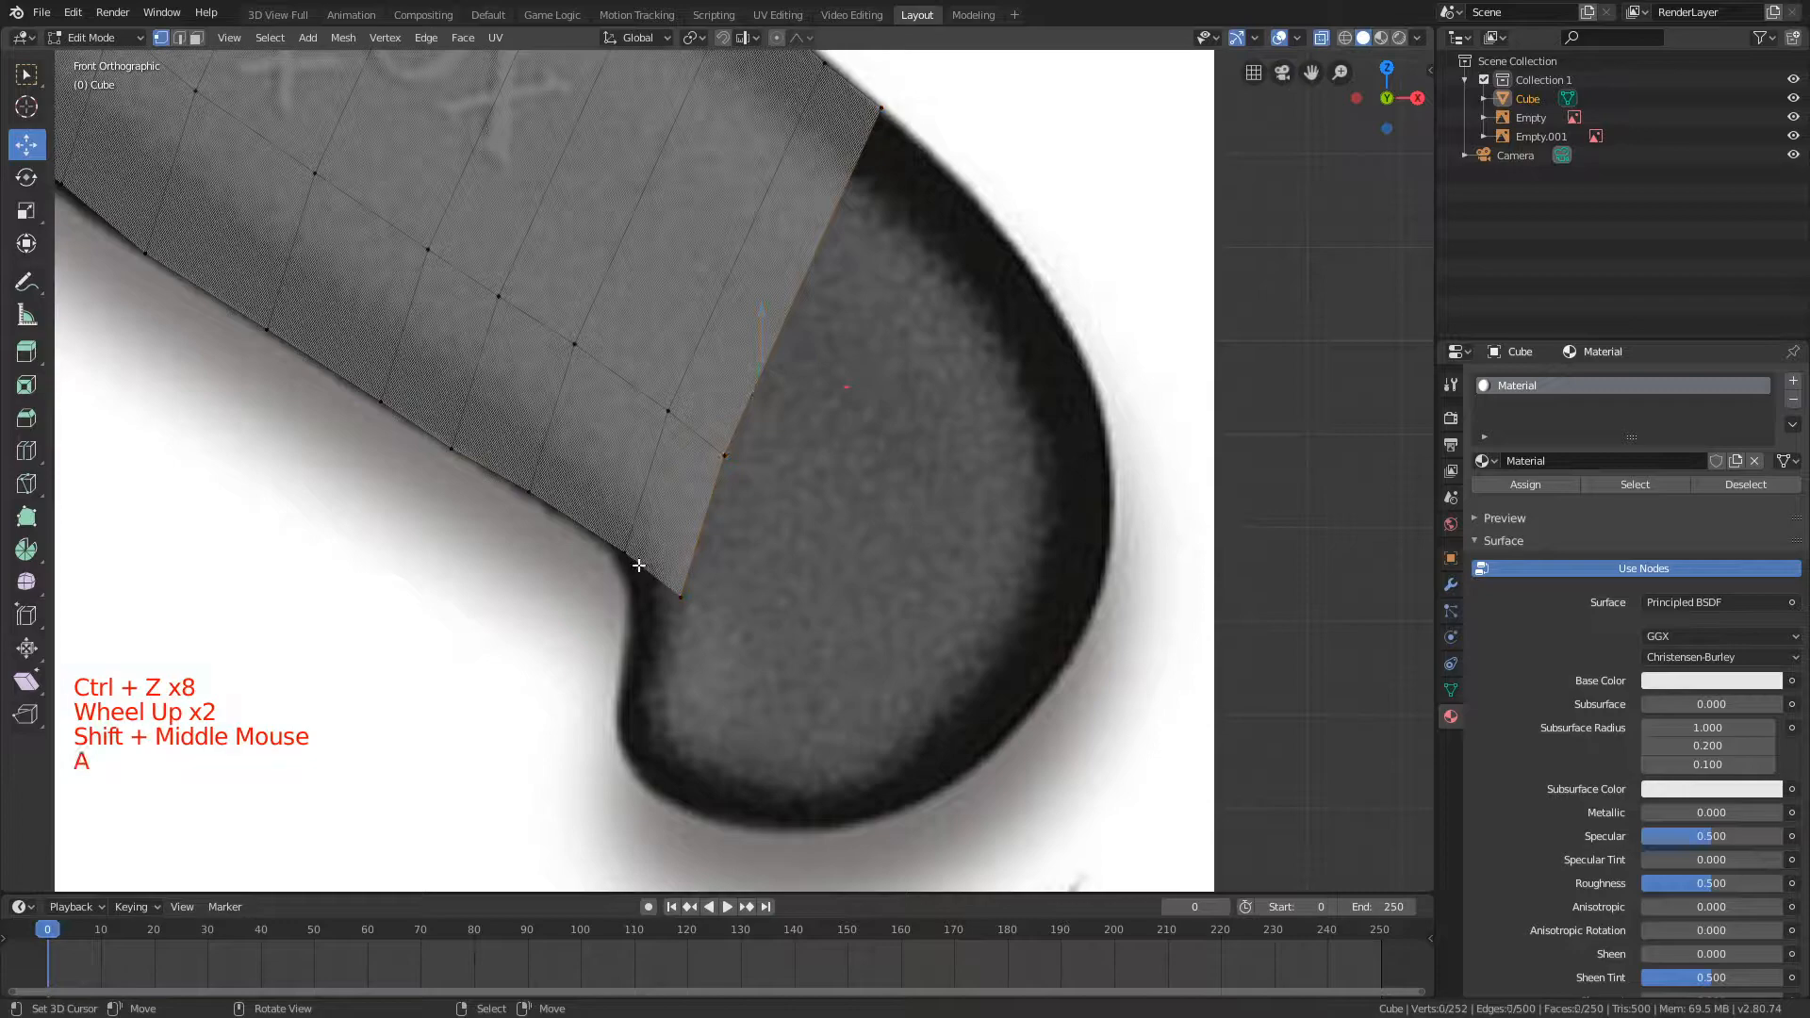
{"action": "key", "text": "b"}
{"action": "left_click_drag", "start_coordinate": [647, 563], "coordinate": [725, 620]}
{"action": "key", "text": "g"}
{"action": "key", "text": "shift+y"}
{"action": "left_click", "coordinate": [249, 645]}
Step: Reselect the complete end loop, extrude a new butt section, and scale and move it to fit the outline
{"action": "scroll", "coordinate": [767, 405], "scroll_direction": "down", "scroll_amount": 2}
{"action": "key", "text": "b"}
{"action": "left_click_drag", "start_coordinate": [709, 436], "coordinate": [751, 507]}
{"action": "key", "text": "b"}
{"action": "key", "text": "e"}
{"action": "left_click", "coordinate": [997, 265]}
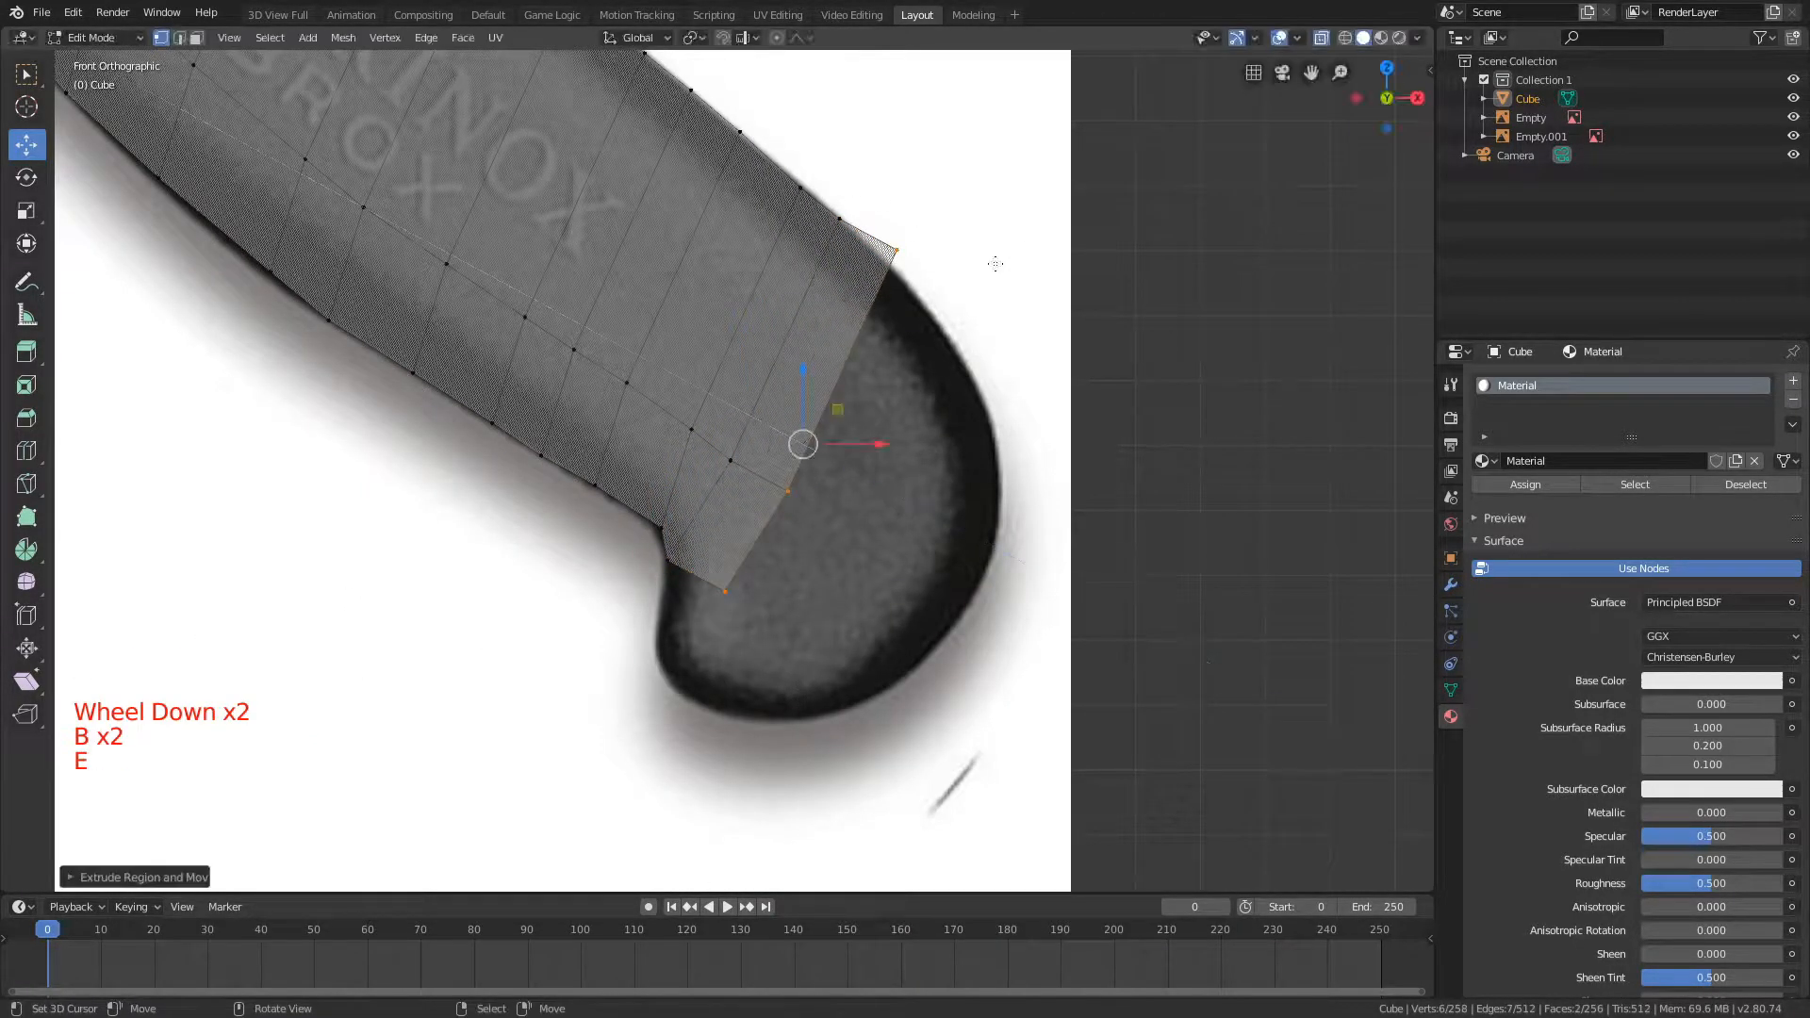
{"action": "key", "text": "s"}
{"action": "left_click", "coordinate": [1018, 504]}
{"action": "key", "text": "g"}
{"action": "key", "text": "shift+y"}
{"action": "left_click", "coordinate": [969, 530]}
Step: Extrude further sections across the butt, scaling and moving the end loop to follow its curve
{"action": "key", "text": "e"}
{"action": "left_click", "coordinate": [1080, 247]}
{"action": "key", "text": "e"}
{"action": "key", "text": "s"}
{"action": "key", "text": "g"}
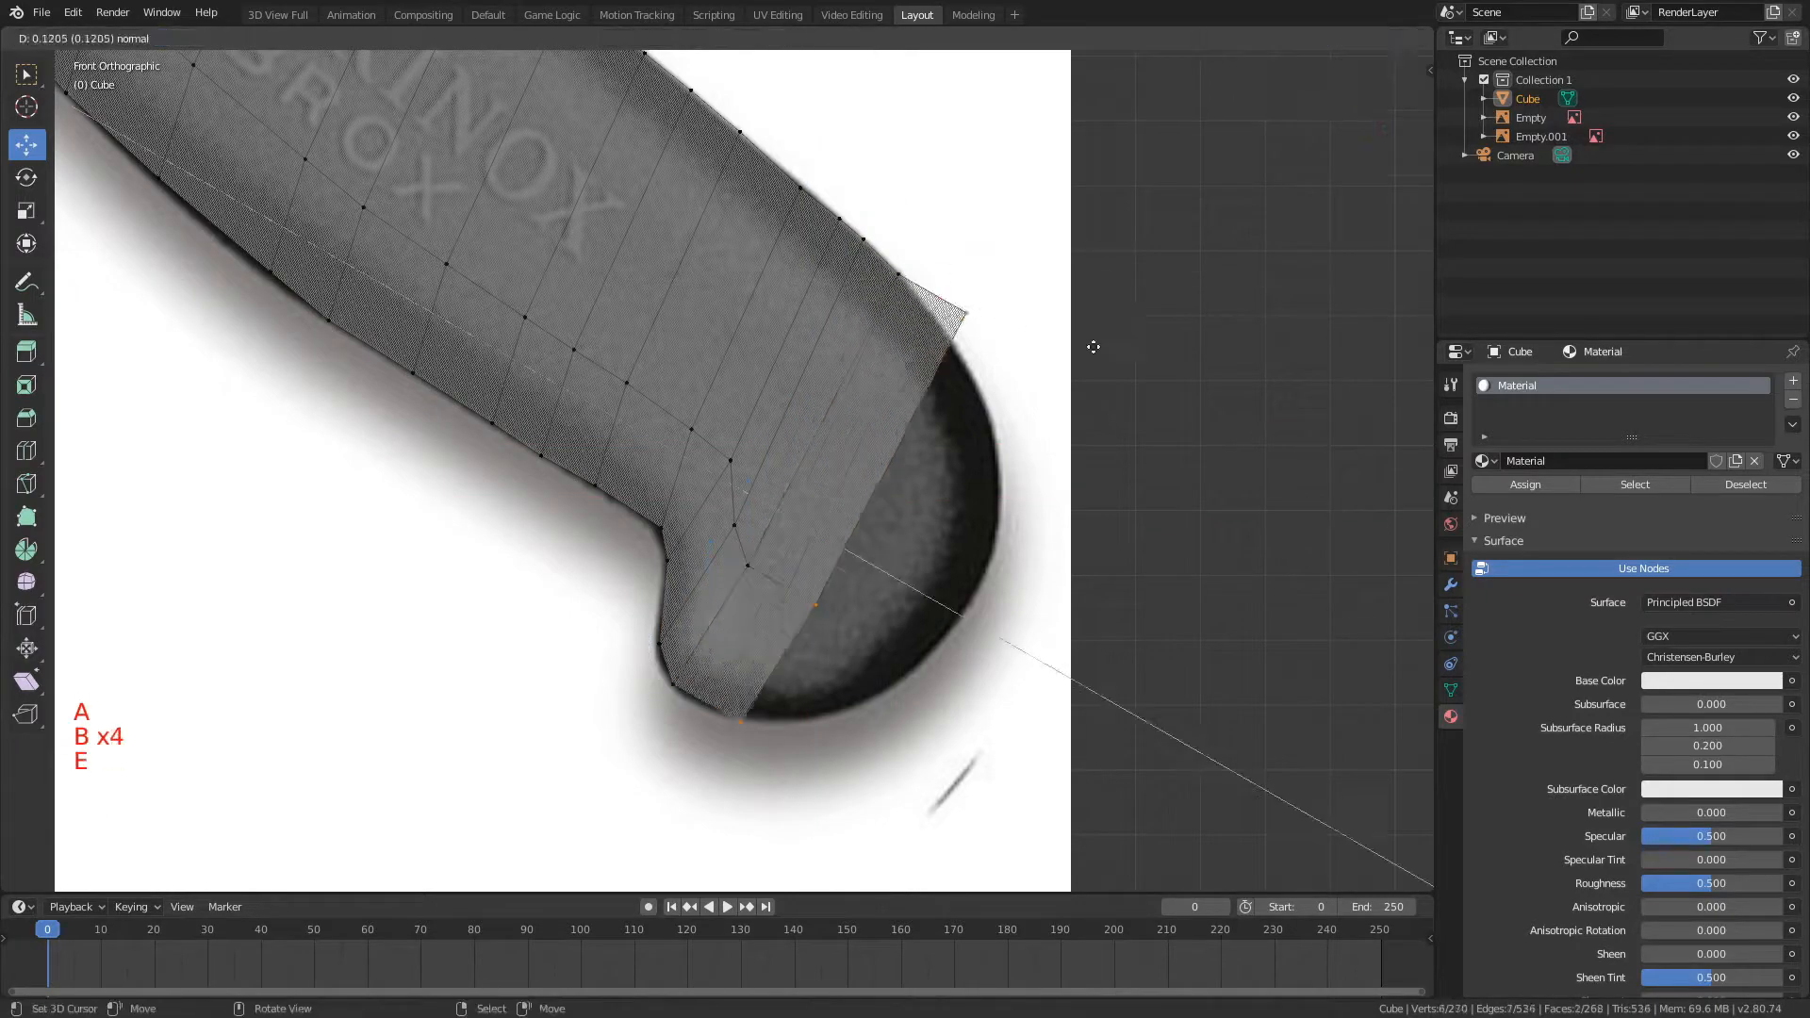
Step: Complete the end loop selection at the butt and extrude more sections, scaling and moving them to fit the outline
{"action": "key", "text": "b"}
{"action": "left_click_drag", "start_coordinate": [776, 592], "coordinate": [822, 637]}
{"action": "key", "text": "e"}
{"action": "key", "text": "s"}
{"action": "left_click", "coordinate": [1006, 526]}
{"action": "key", "text": "g"}
{"action": "key", "text": "s"}
{"action": "key", "text": "e"}
{"action": "left_click", "coordinate": [1100, 444]}
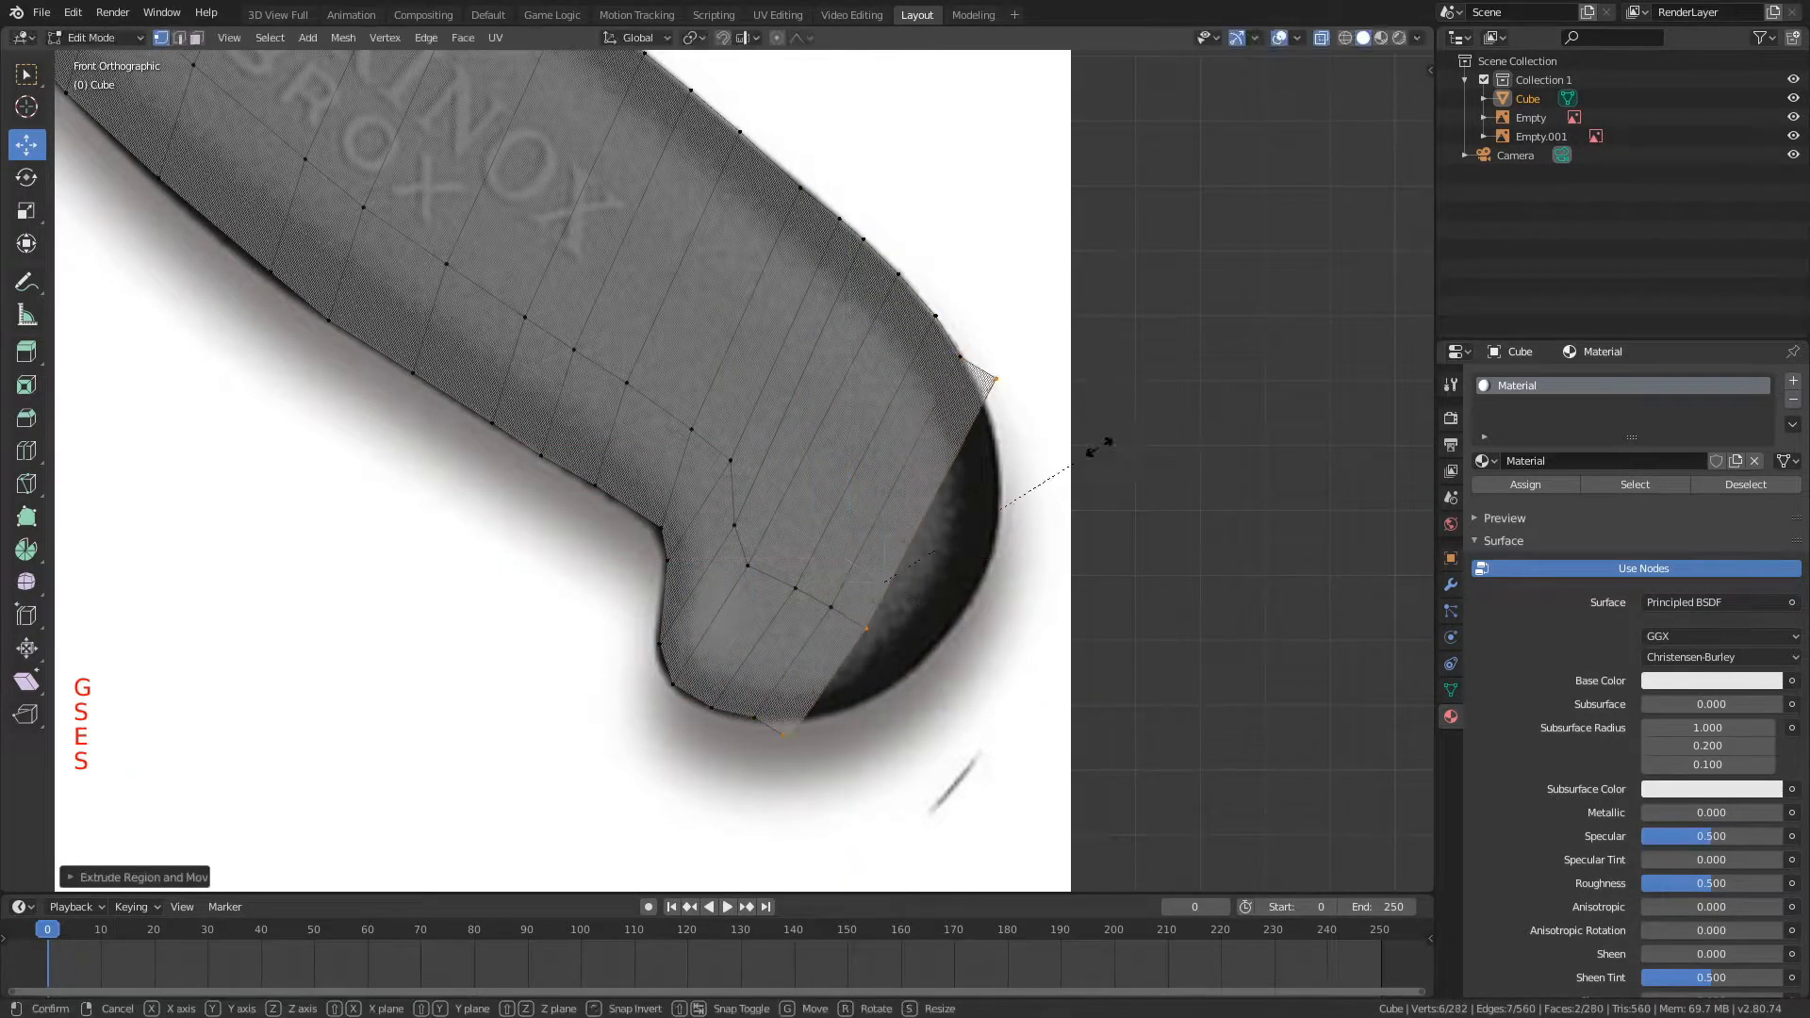
Step: Extrude the last sections around the butt's rounded end, scaling with Y locked and moving the end loop onto the outline
{"action": "key", "text": "e"}
{"action": "key", "text": "s"}
{"action": "key", "text": "shift+y"}
{"action": "left_click", "coordinate": [995, 350]}
{"action": "key", "text": "s"}
{"action": "key", "text": "e"}
{"action": "key", "text": "s"}
{"action": "key", "text": "ctrl+z"}
{"action": "key", "text": "ctrl+z"}
{"action": "key", "text": "ctrl+shift+z"}
{"action": "key", "text": "e"}
{"action": "key", "text": "e"}
{"action": "key", "text": "g"}
{"action": "left_click", "coordinate": [1022, 528]}
Step: Leave Edit Mode, turn off X-ray, and inspect the whole knife silhouette from several angles and the front
{"action": "key", "text": "Tab"}
{"action": "scroll", "coordinate": [994, 453], "scroll_direction": "down", "scroll_amount": 9}
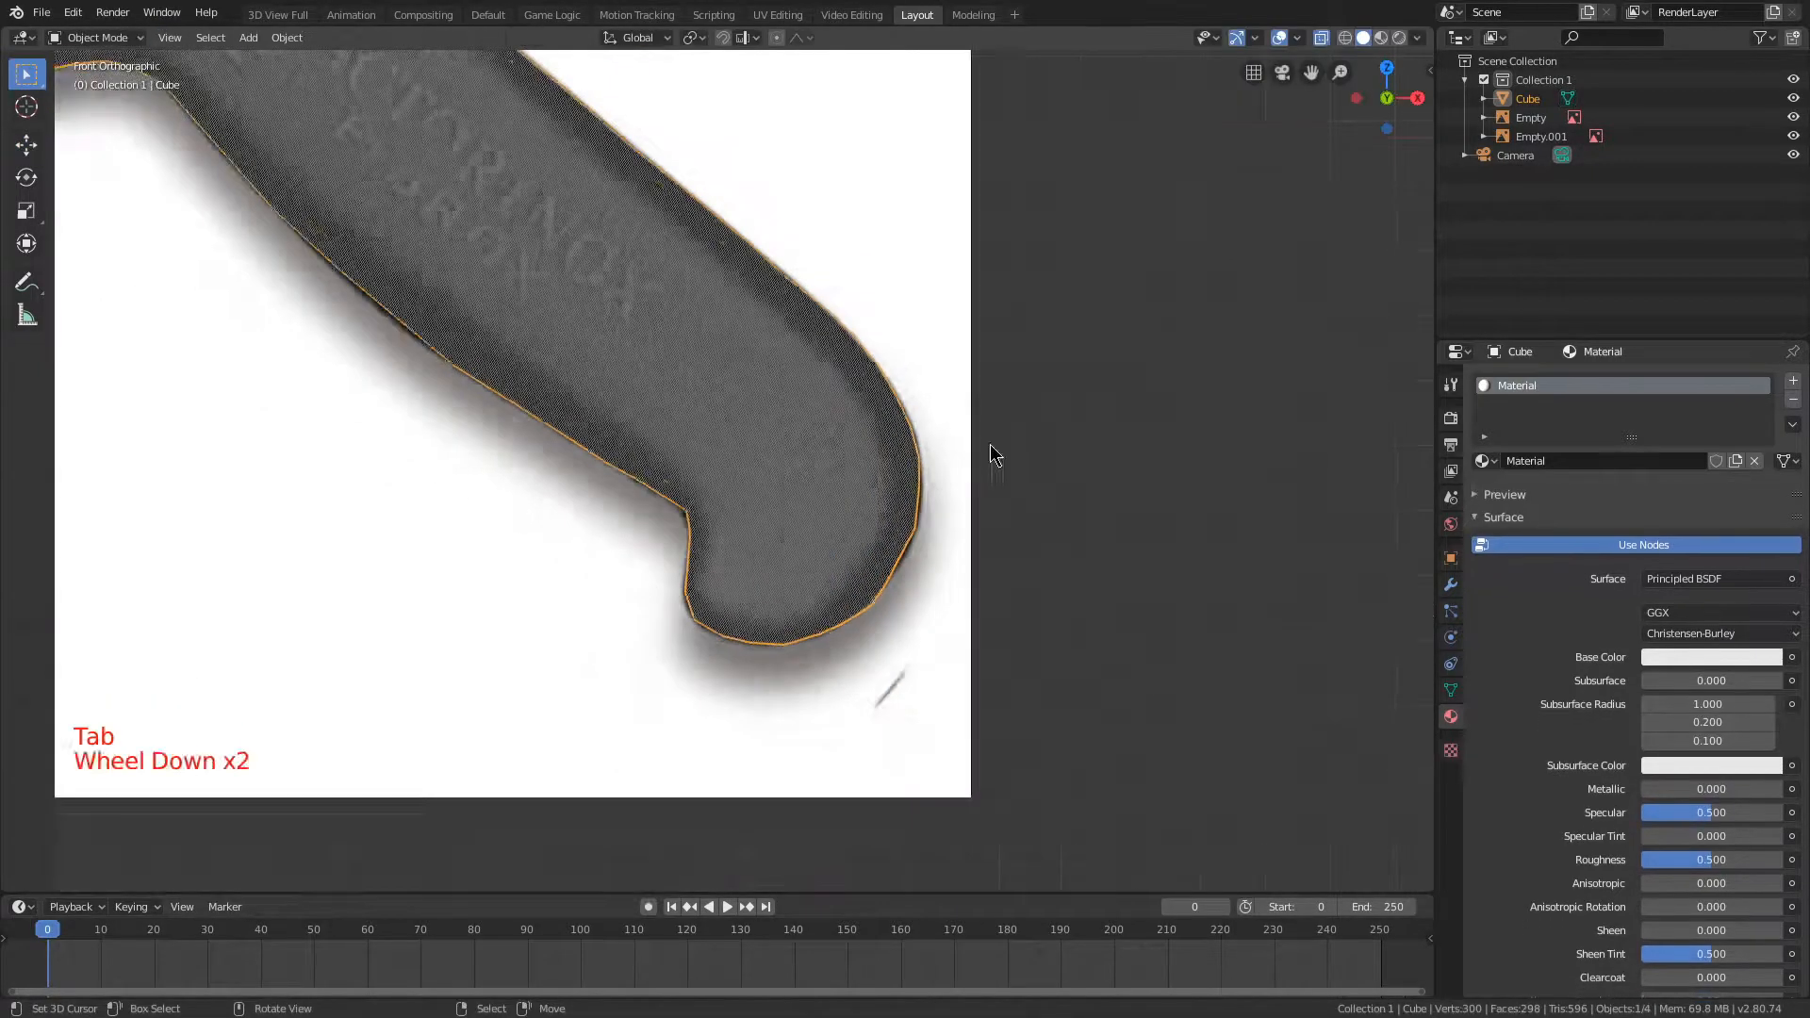
{"action": "left_click", "coordinate": [1321, 38]}
{"action": "middle_click_drag", "start_coordinate": [905, 169], "coordinate": [913, 325]}
{"action": "key", "text": "KP_1"}
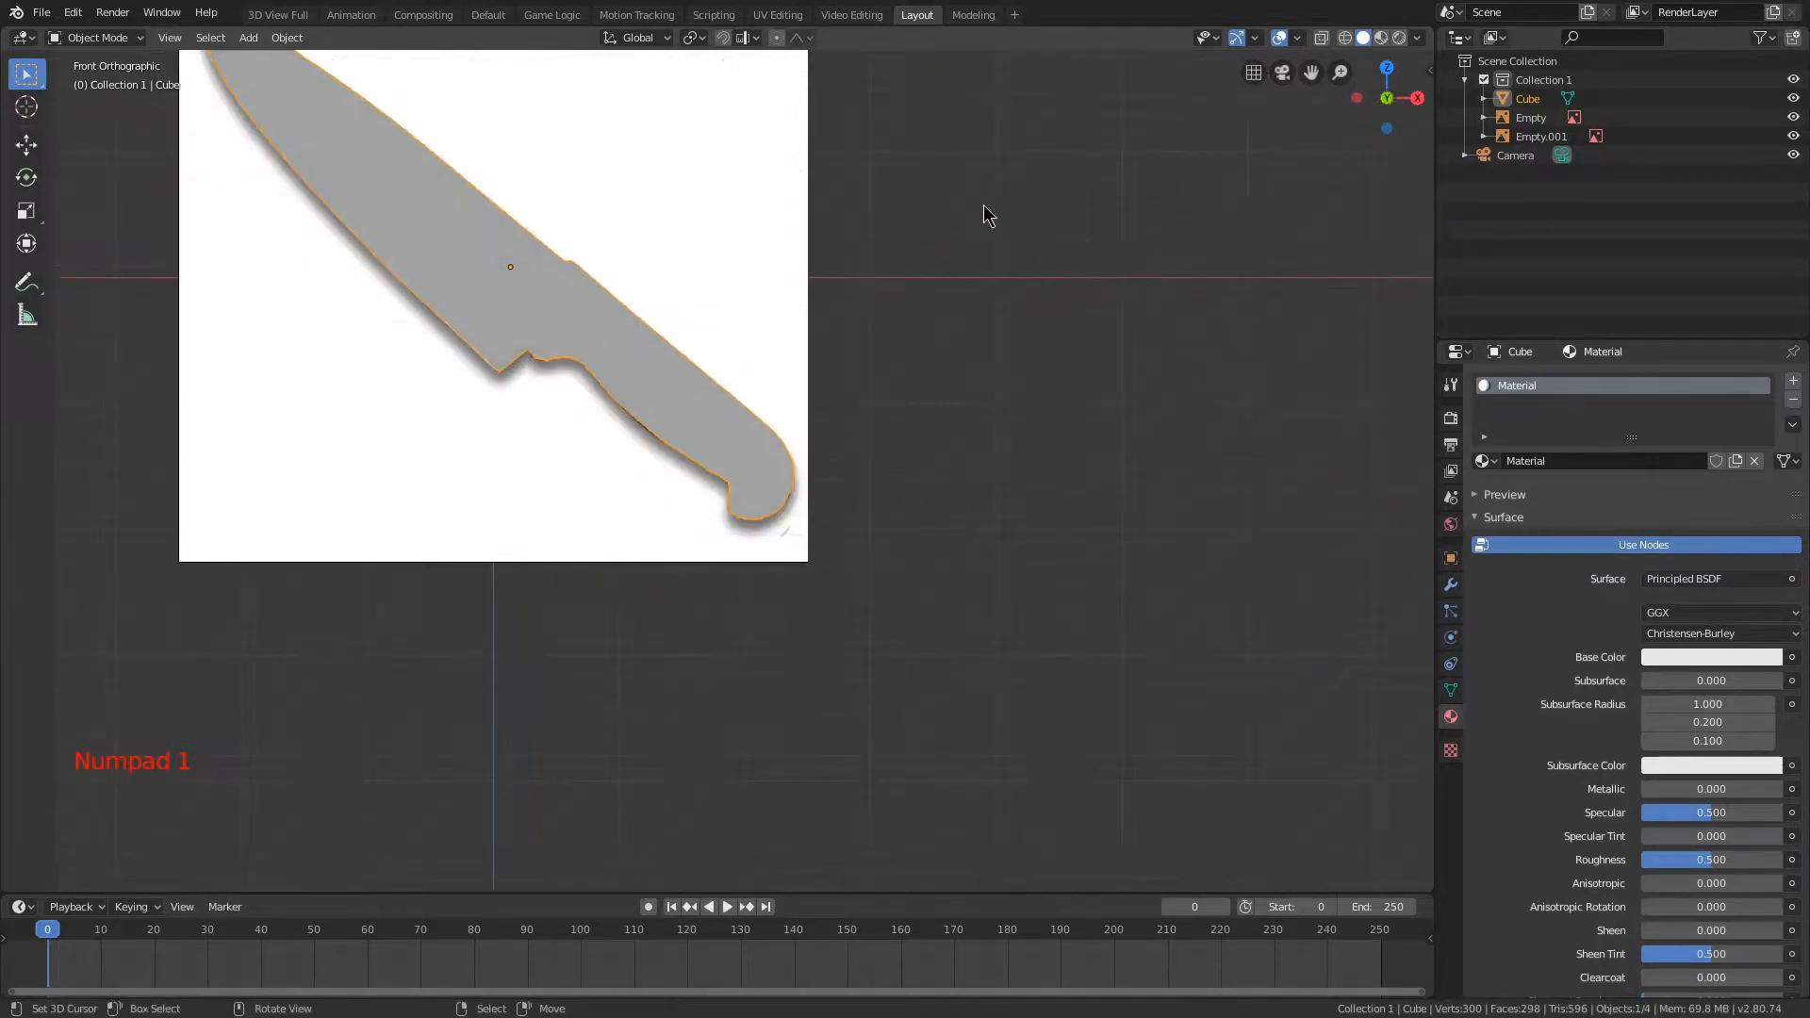
{"action": "scroll", "coordinate": [989, 212], "scroll_direction": "up", "scroll_amount": 2}
Step: Turn X-ray back on, return to Edit Mode, check which faces use the existing material, and clear the selection
{"action": "left_click", "coordinate": [1323, 37]}
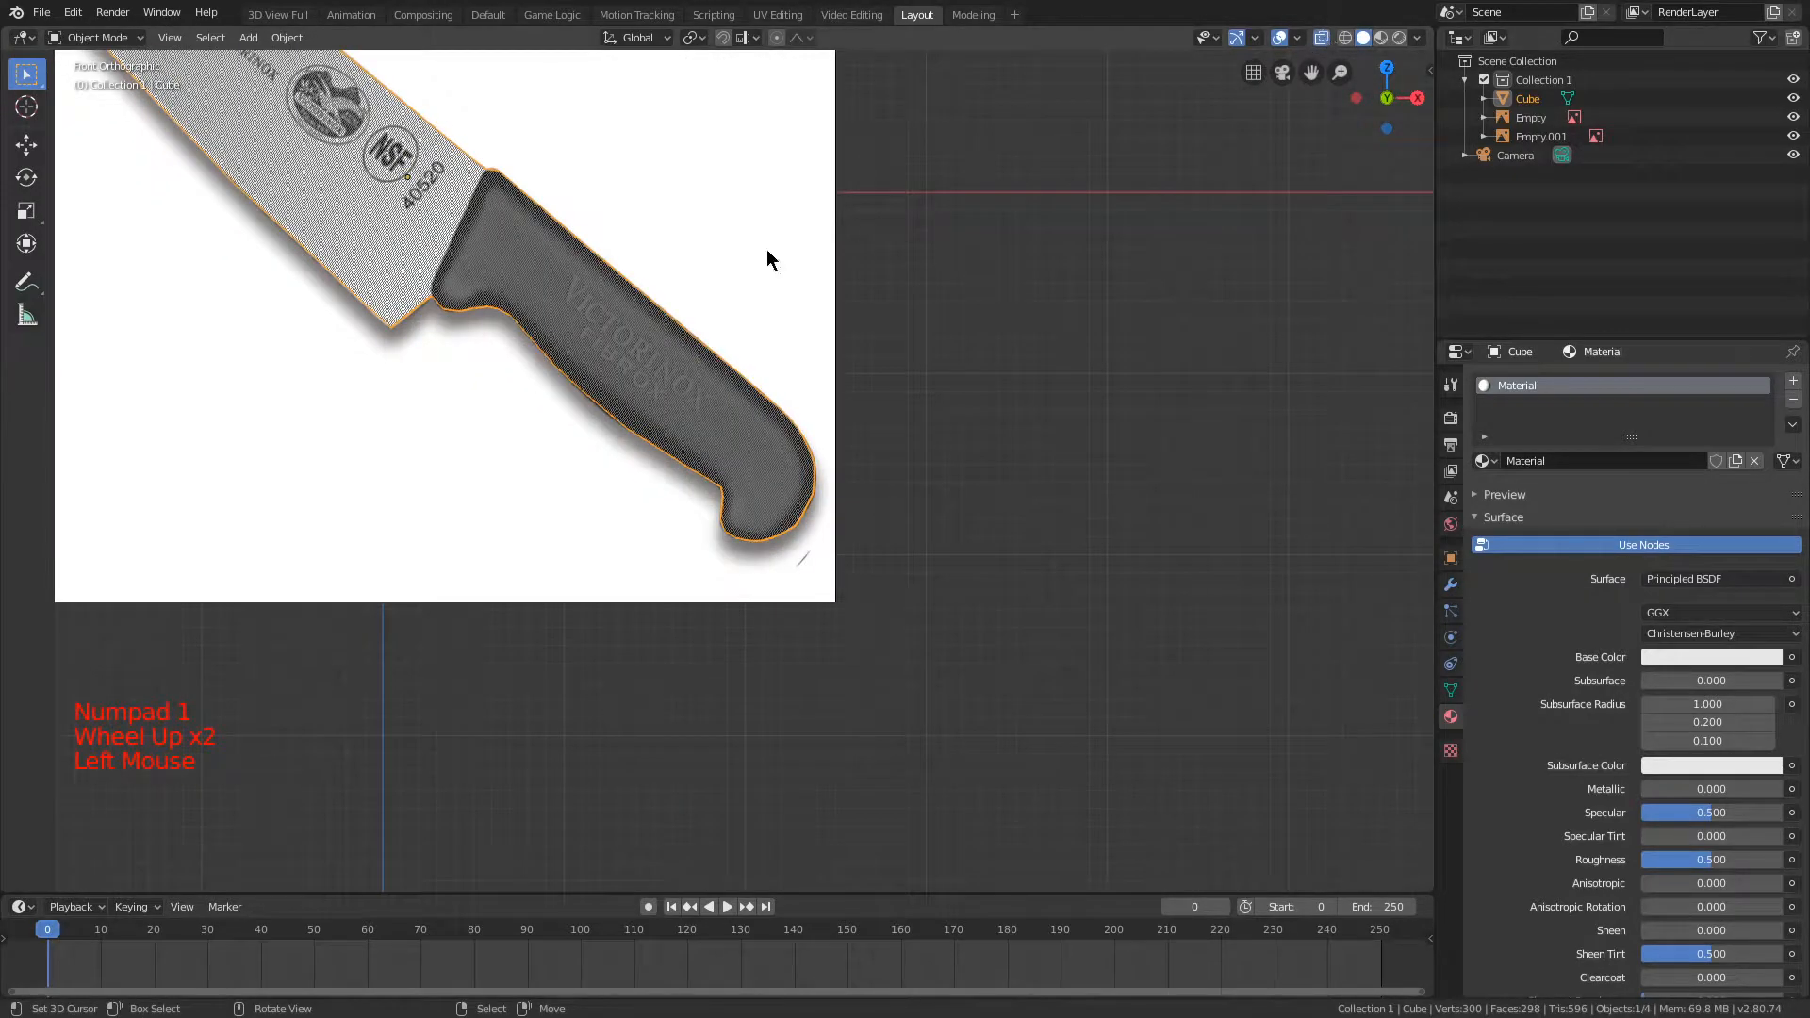
{"action": "key", "text": "Tab"}
{"action": "middle_click_drag", "start_coordinate": [1202, 97], "coordinate": [977, 404], "text": "shift"}
{"action": "scroll", "coordinate": [1083, 339], "scroll_direction": "up", "scroll_amount": 1}
{"action": "key", "text": "a"}
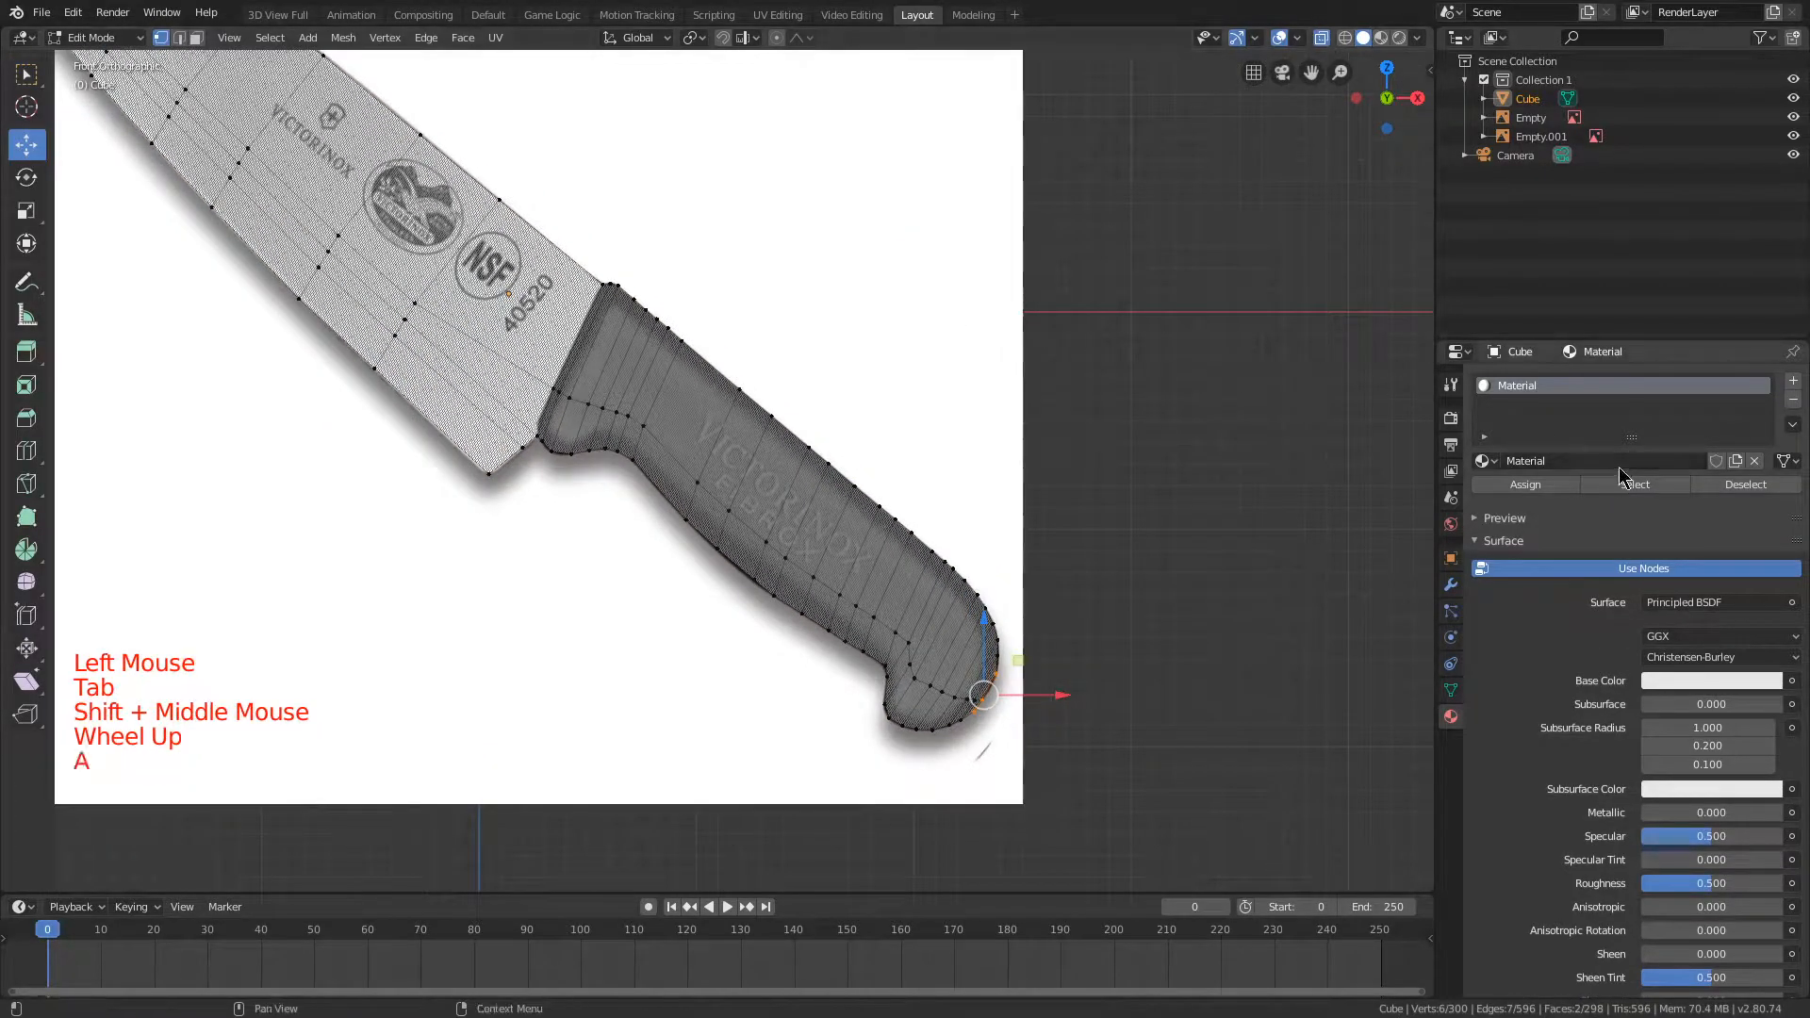
{"action": "left_click", "coordinate": [1628, 495]}
{"action": "scroll", "coordinate": [695, 356], "scroll_direction": "up", "scroll_amount": 2}
{"action": "key", "text": "shift+a"}
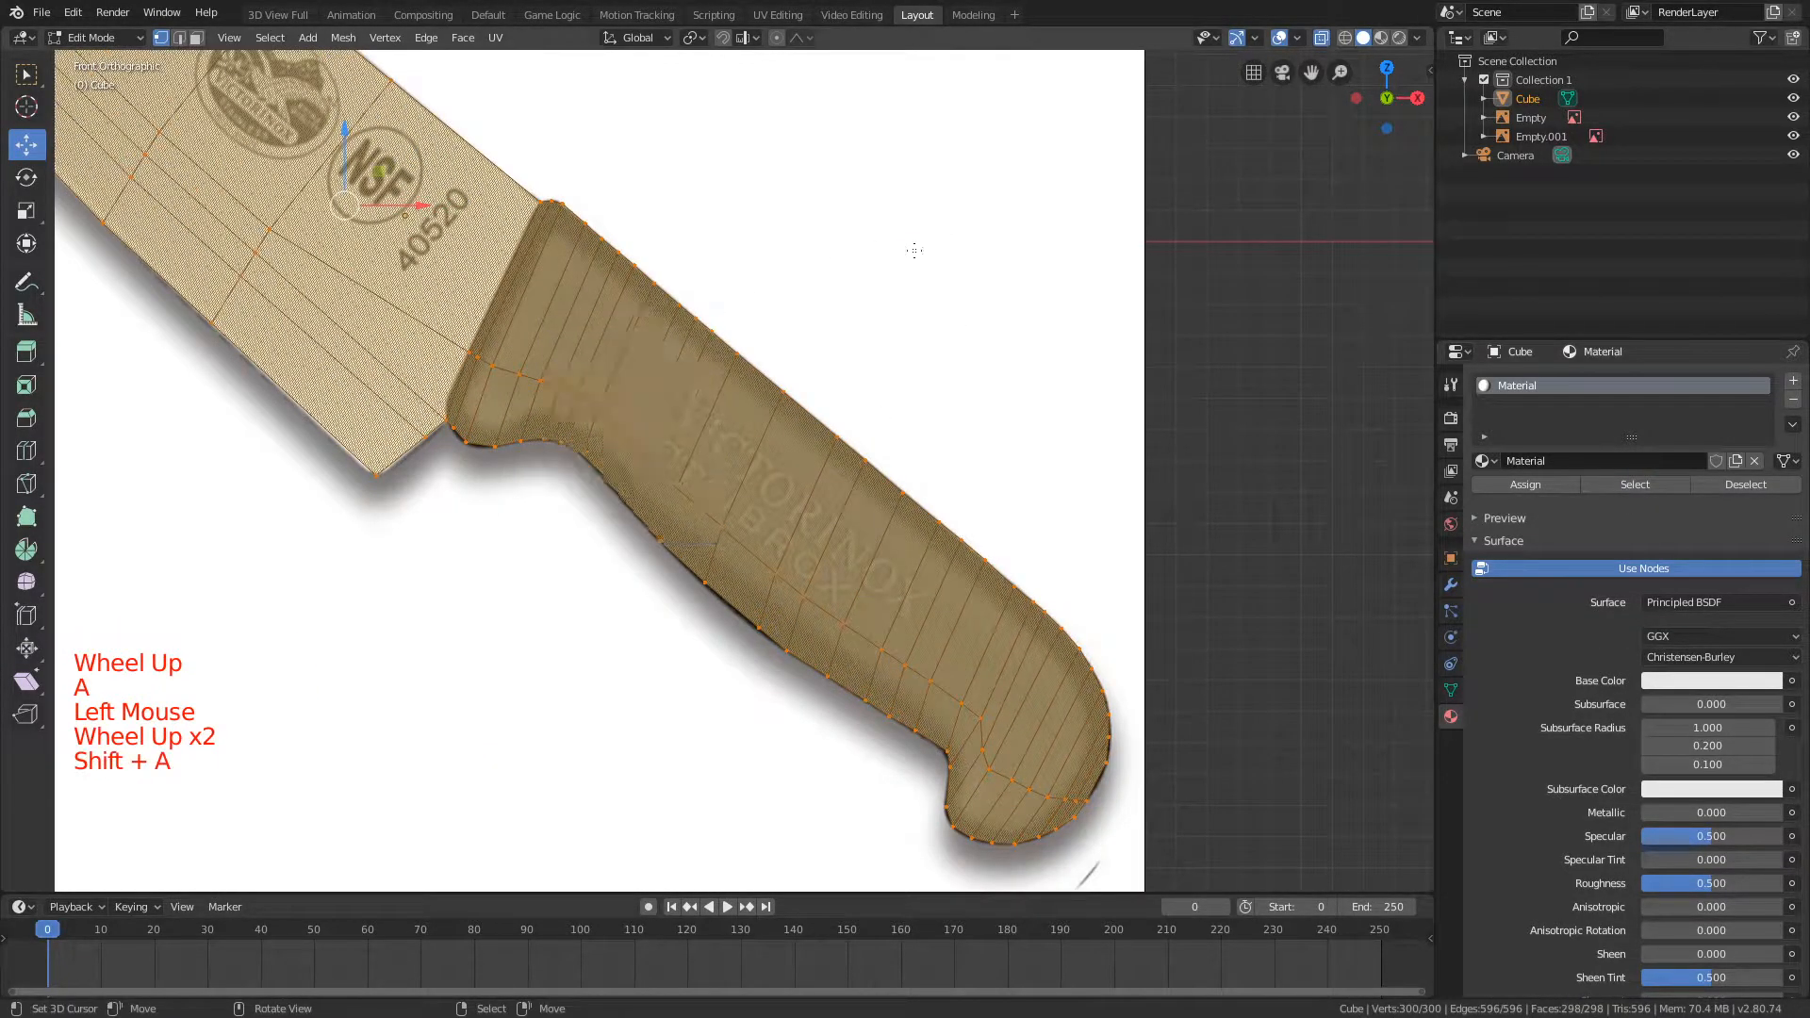
{"action": "scroll", "coordinate": [859, 315], "scroll_direction": "down", "scroll_amount": 3}
{"action": "key", "text": "a"}
Step: Box-select the entire handle, from its junction with the blade to the rounded butt, leaving the blade unselected
{"action": "scroll", "coordinate": [859, 315], "scroll_direction": "up", "scroll_amount": 1, "text": "shift"}
{"action": "scroll", "coordinate": [858, 315], "scroll_direction": "up", "scroll_amount": 3}
{"action": "key", "text": "b"}
{"action": "left_click_drag", "start_coordinate": [1226, 886], "coordinate": [745, 387]}
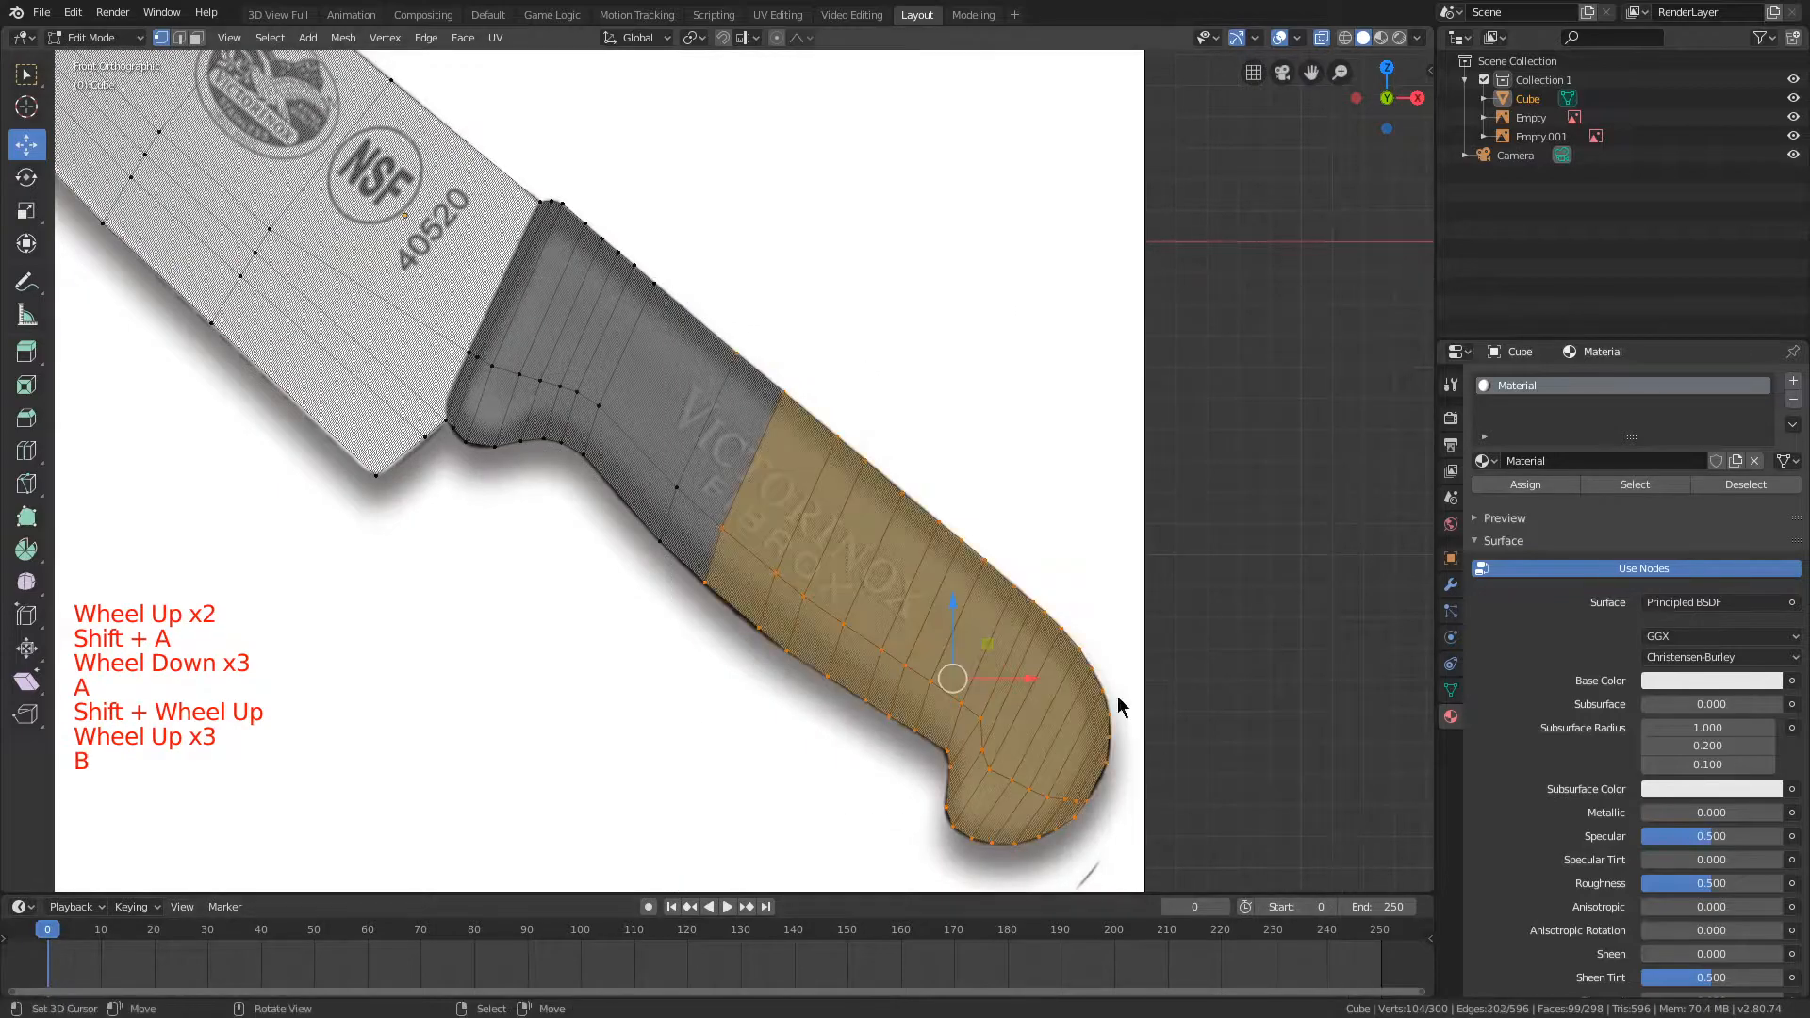
{"action": "middle_click_drag", "start_coordinate": [806, 343], "coordinate": [1131, 528], "text": "shift"}
{"action": "scroll", "coordinate": [1132, 528], "scroll_direction": "up", "scroll_amount": 4}
{"action": "key", "text": "b"}
{"action": "left_click_drag", "start_coordinate": [956, 262], "coordinate": [1268, 491]}
{"action": "middle_click_drag", "start_coordinate": [1028, 688], "coordinate": [945, 493], "text": "shift"}
{"action": "key", "text": "b"}
{"action": "left_click_drag", "start_coordinate": [768, 343], "coordinate": [1014, 479]}
{"action": "key", "text": "b"}
{"action": "left_click_drag", "start_coordinate": [933, 428], "coordinate": [1225, 825]}
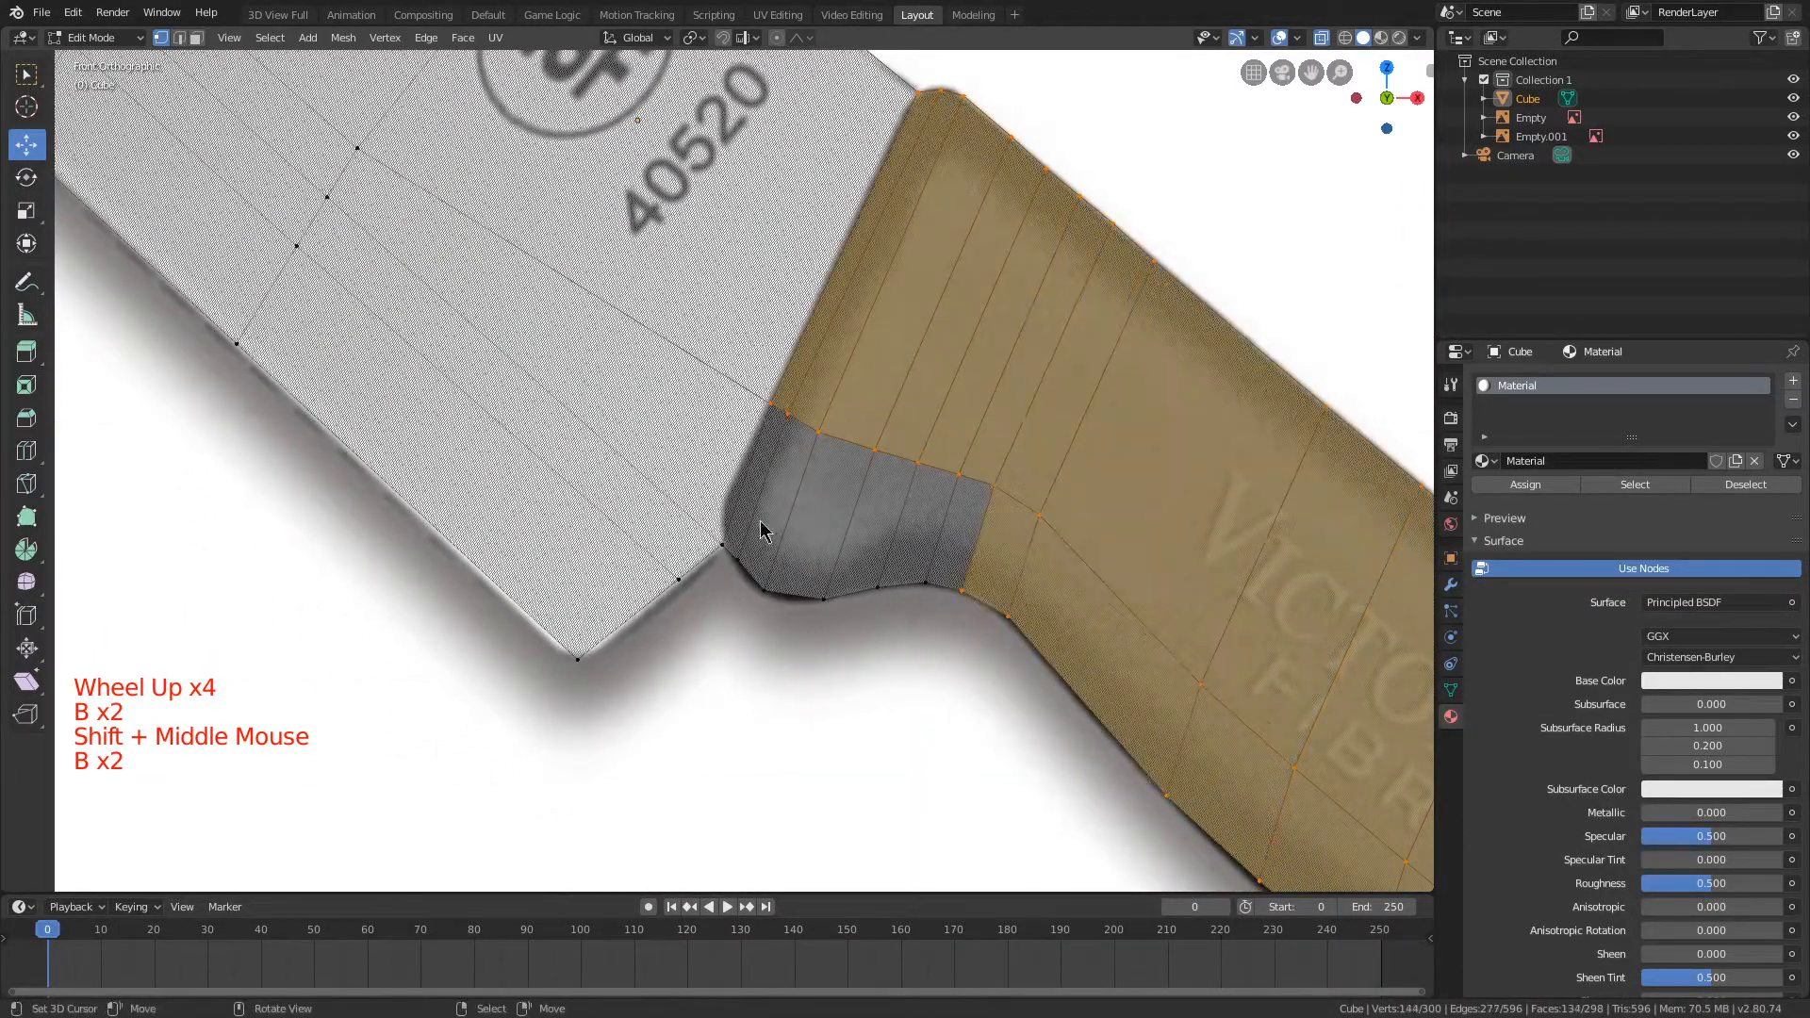
{"action": "left_click_drag", "start_coordinate": [851, 604], "coordinate": [862, 608]}
{"action": "scroll", "coordinate": [1023, 406], "scroll_direction": "down", "scroll_amount": 5}
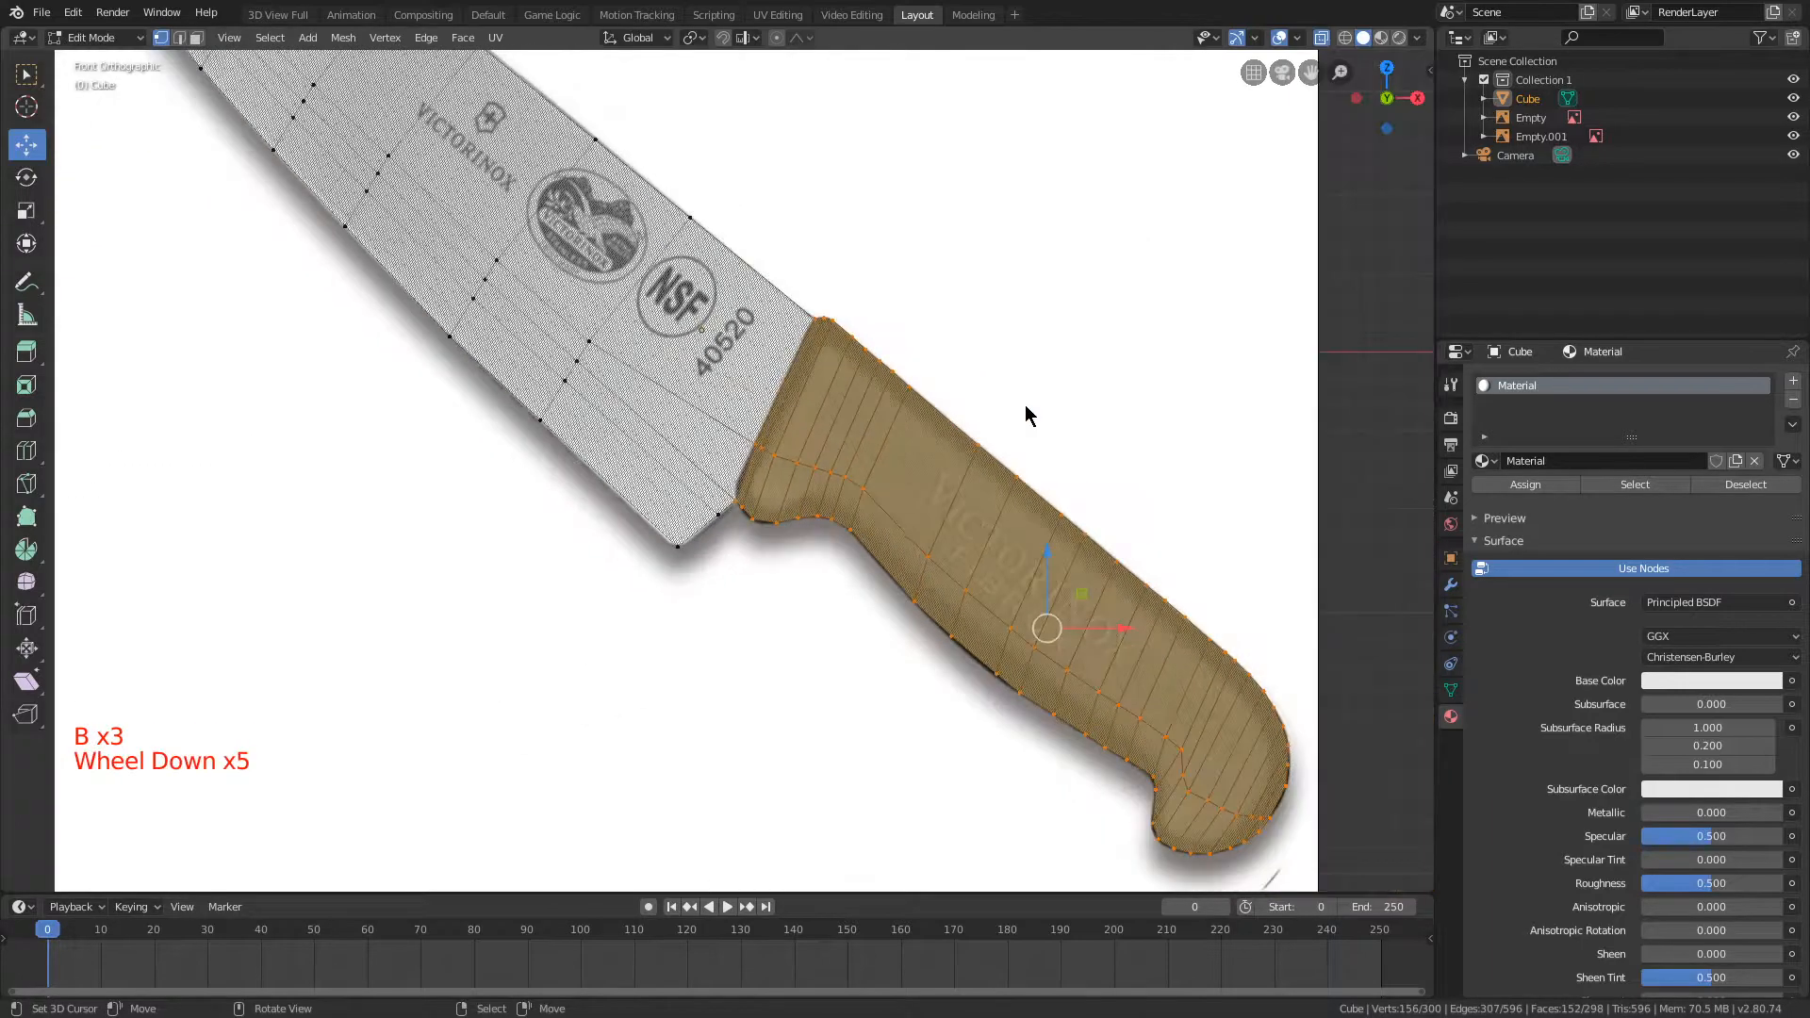
Step: Add a second material slot with a new material, assign it to the selected handle faces, and clear the selection
{"action": "left_click", "coordinate": [1793, 380]}
{"action": "left_click", "coordinate": [1559, 497]}
{"action": "scroll", "coordinate": [1175, 401], "scroll_direction": "down", "scroll_amount": 2}
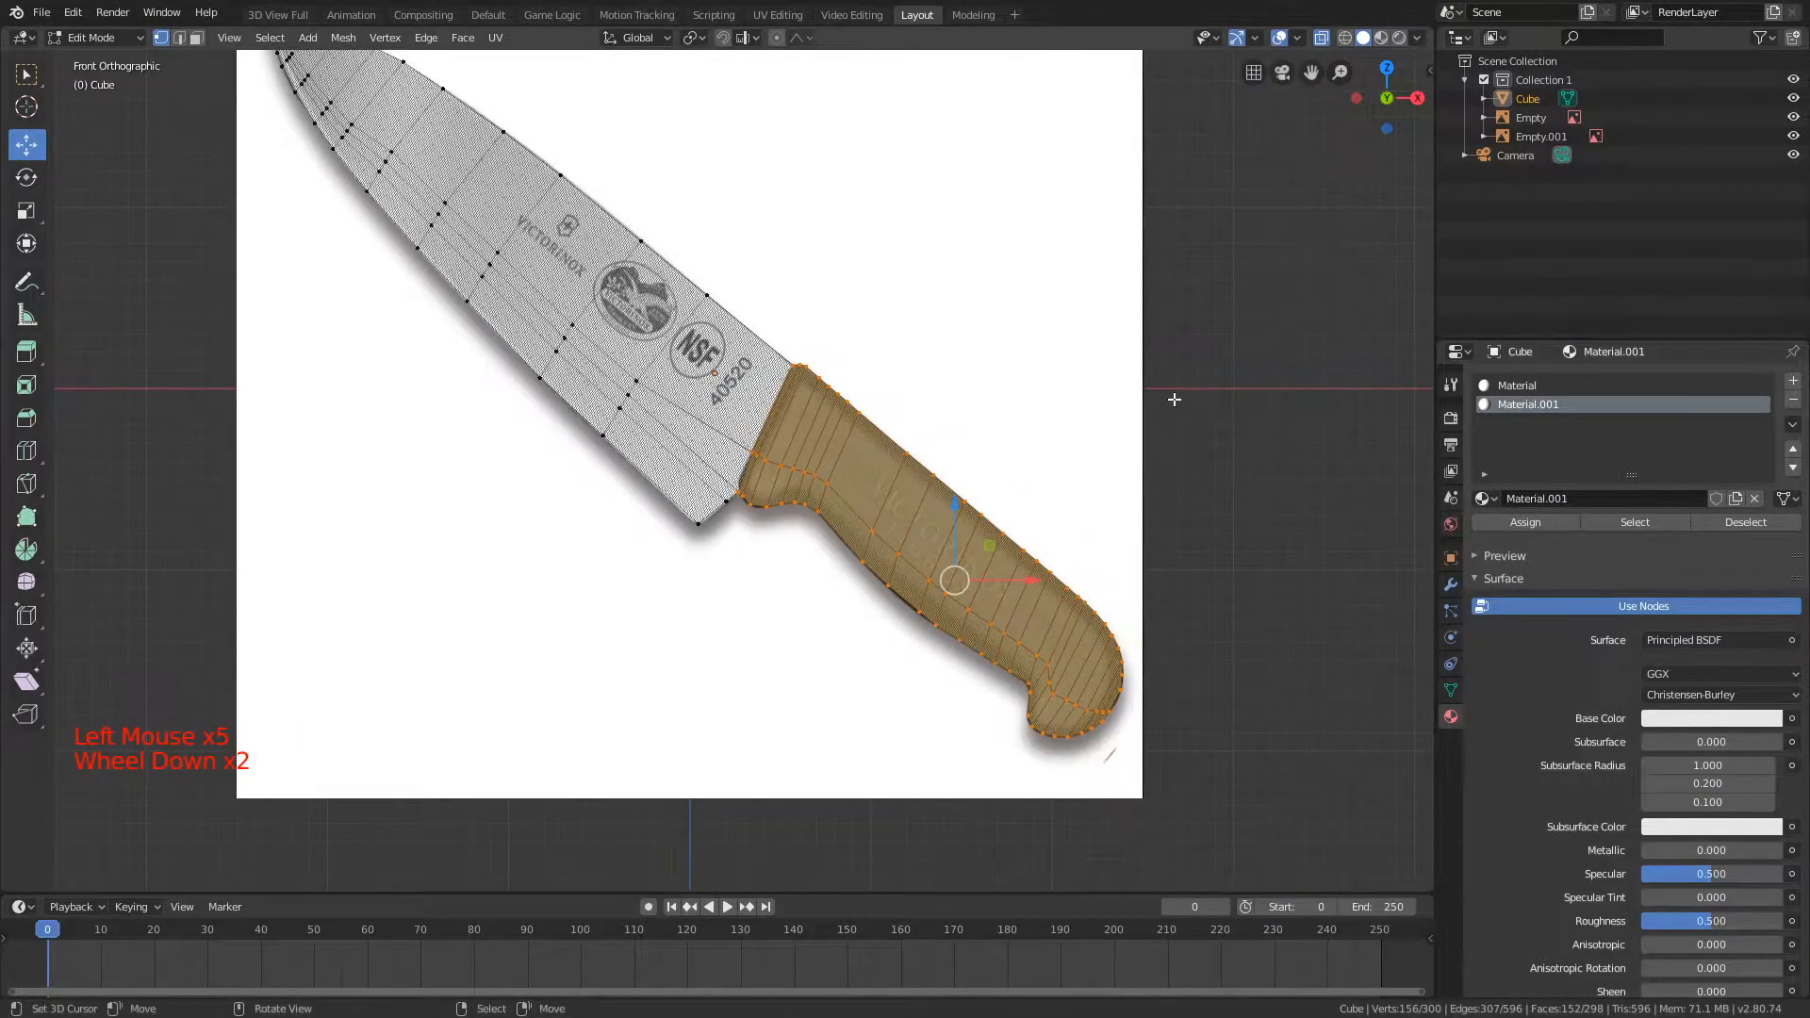
{"action": "key", "text": "alt+a"}
{"action": "scroll", "coordinate": [627, 392], "scroll_direction": "down", "scroll_amount": 2}
{"action": "scroll", "coordinate": [519, 320], "scroll_direction": "up", "scroll_amount": 2}
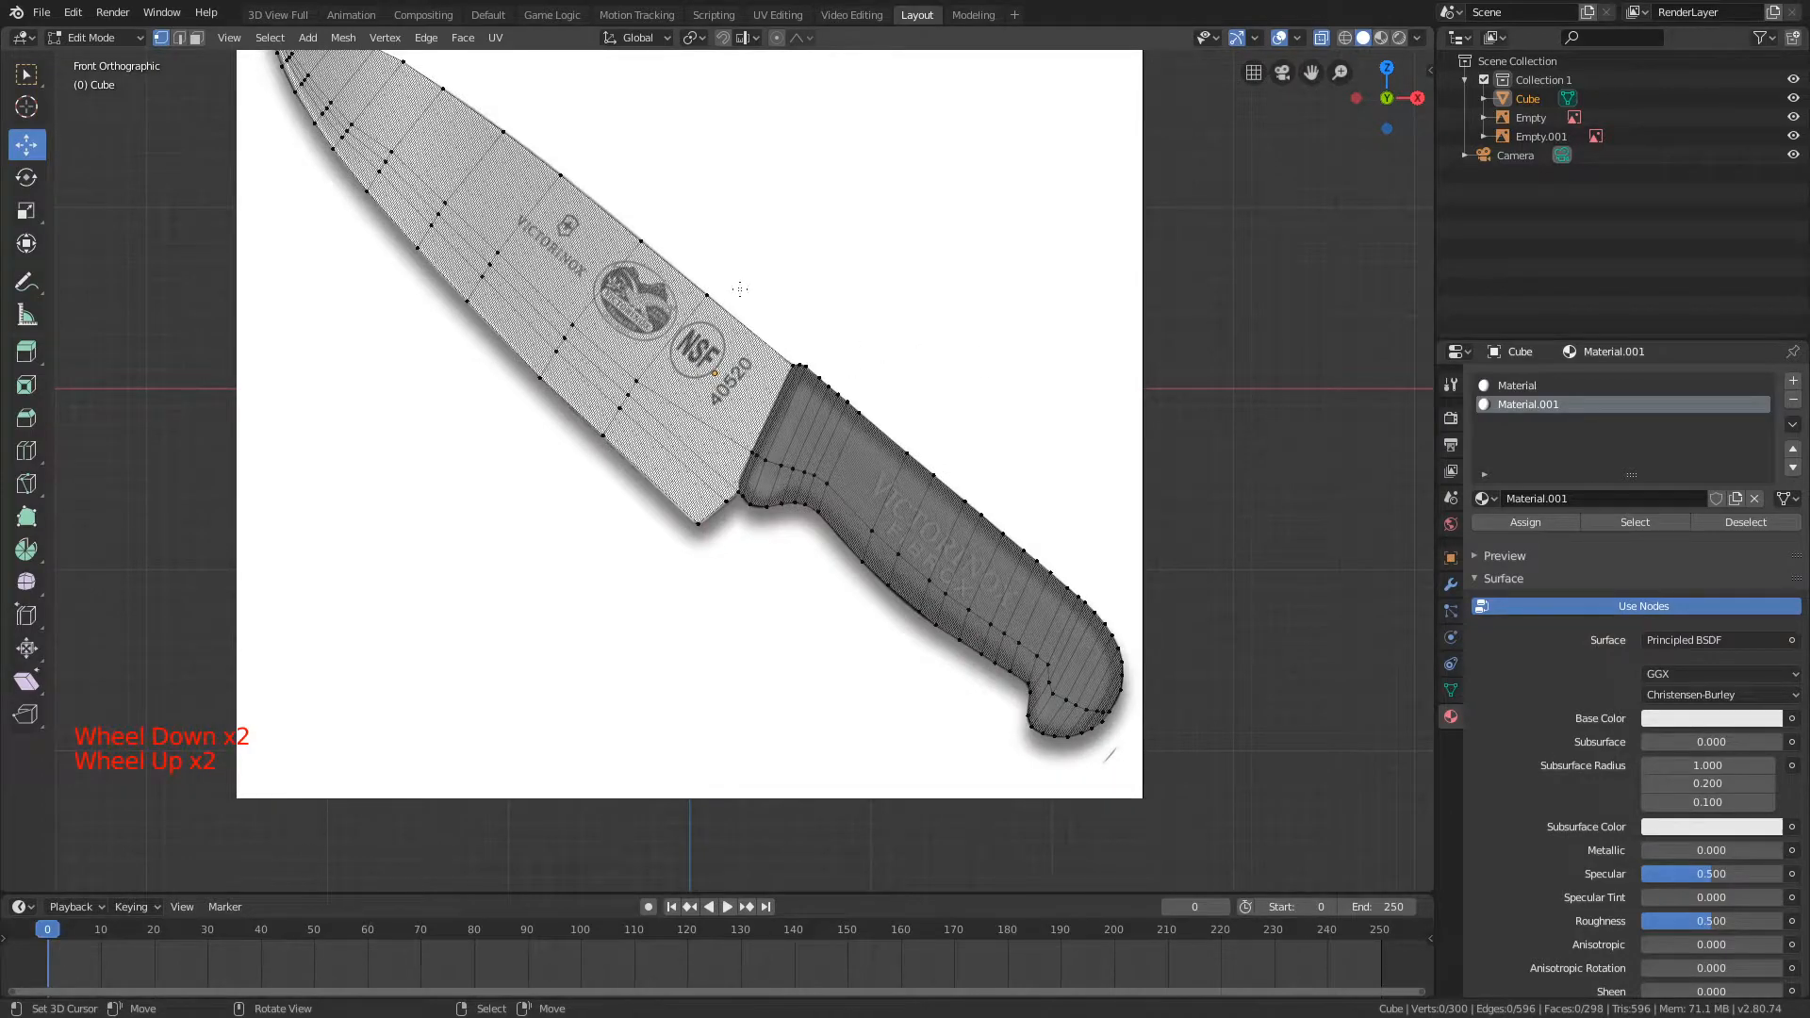
{"action": "scroll", "coordinate": [829, 273], "scroll_direction": "down", "scroll_amount": 2}
{"action": "scroll", "coordinate": [986, 292], "scroll_direction": "down", "scroll_amount": 1}
{"action": "scroll", "coordinate": [986, 291], "scroll_direction": "up", "scroll_amount": 2}
{"action": "middle_click_drag", "start_coordinate": [986, 291], "coordinate": [974, 339], "text": "shift"}
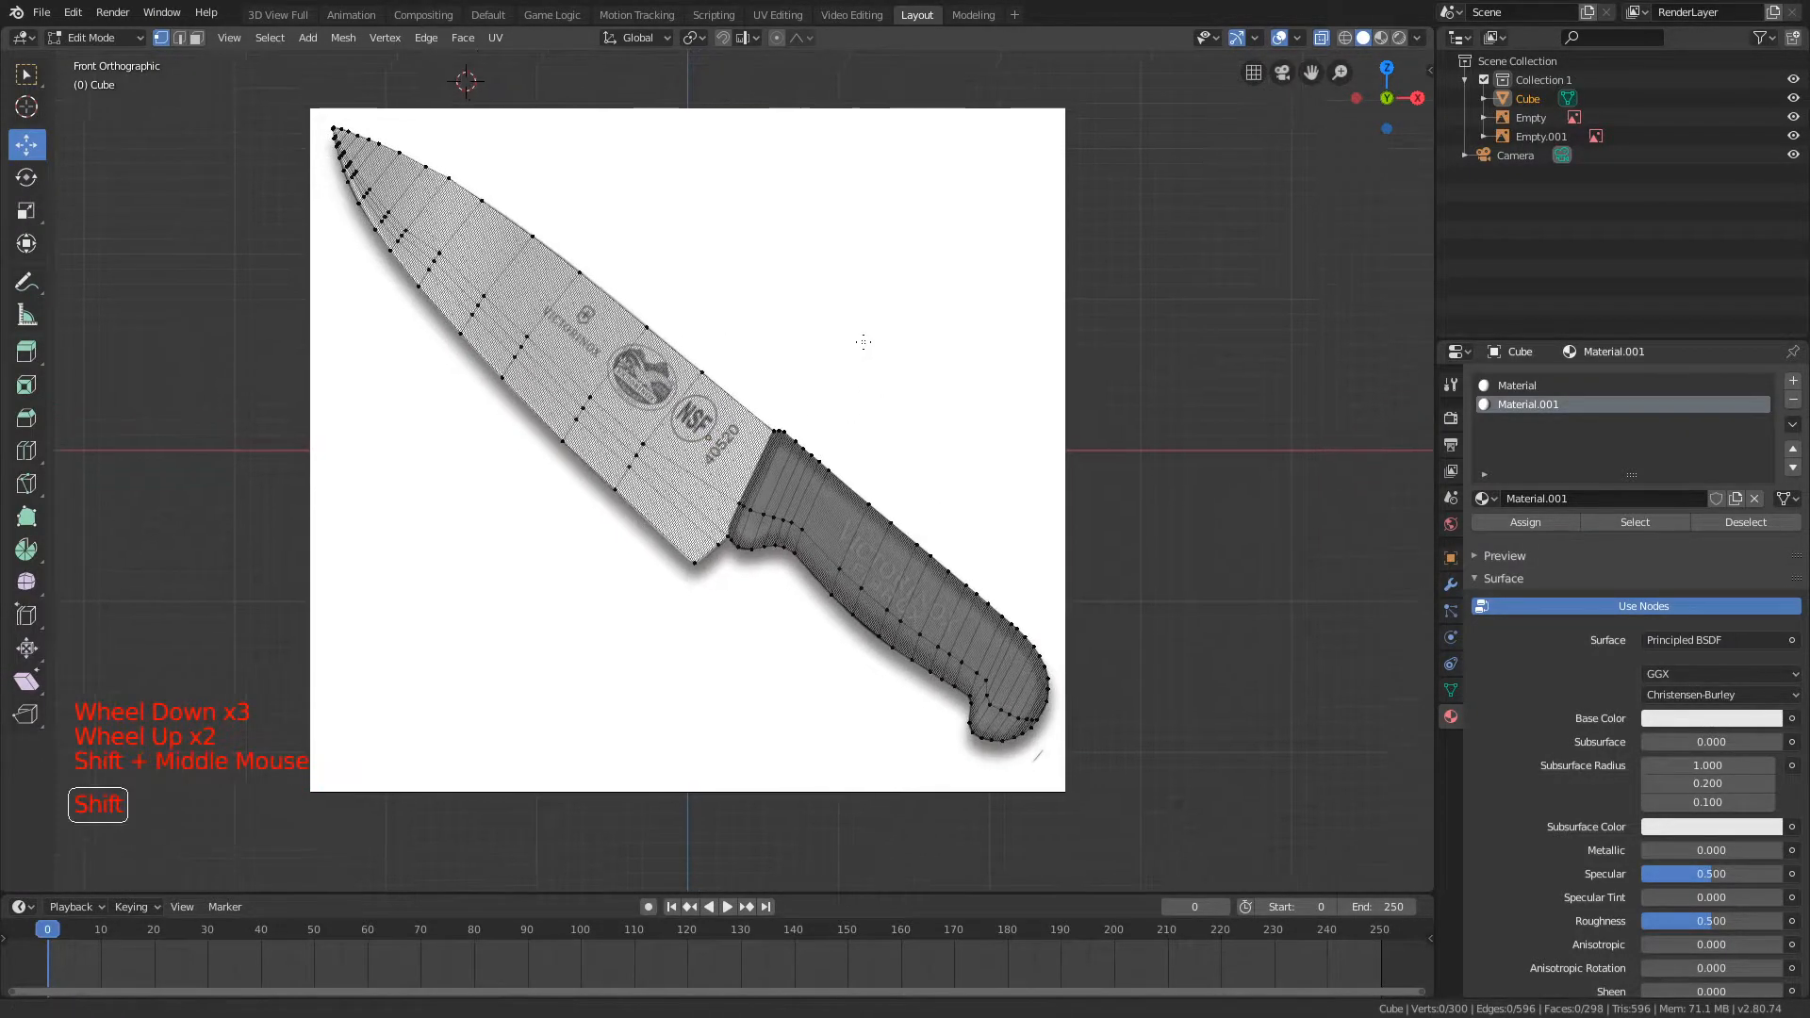
{"action": "scroll", "coordinate": [577, 367], "scroll_direction": "up", "scroll_amount": 3}
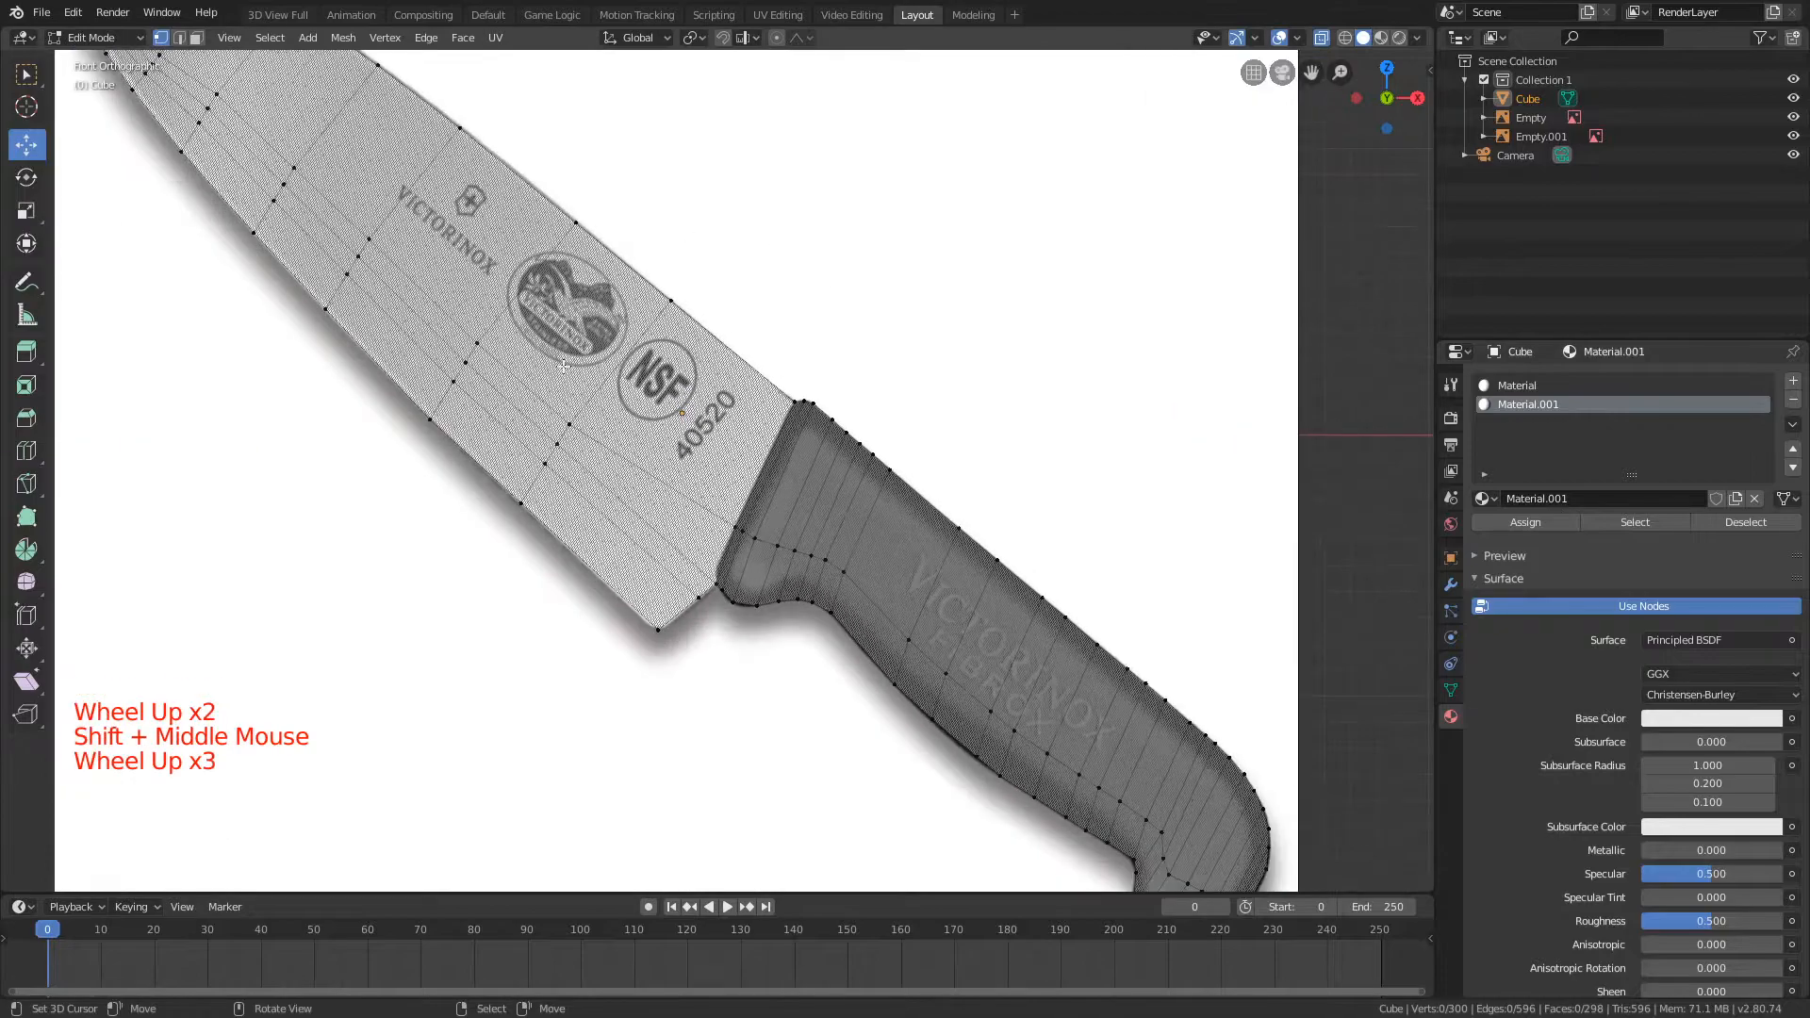
Step: Select the whole mesh and deselect the faces assigned to Material.001 to check the material split
{"action": "key", "text": "b"}
{"action": "left_click_drag", "start_coordinate": [757, 327], "coordinate": [980, 617]}
{"action": "scroll", "coordinate": [958, 594], "scroll_direction": "down", "scroll_amount": 2}
{"action": "scroll", "coordinate": [959, 594], "scroll_direction": "up", "scroll_amount": 2}
{"action": "key", "text": "a"}
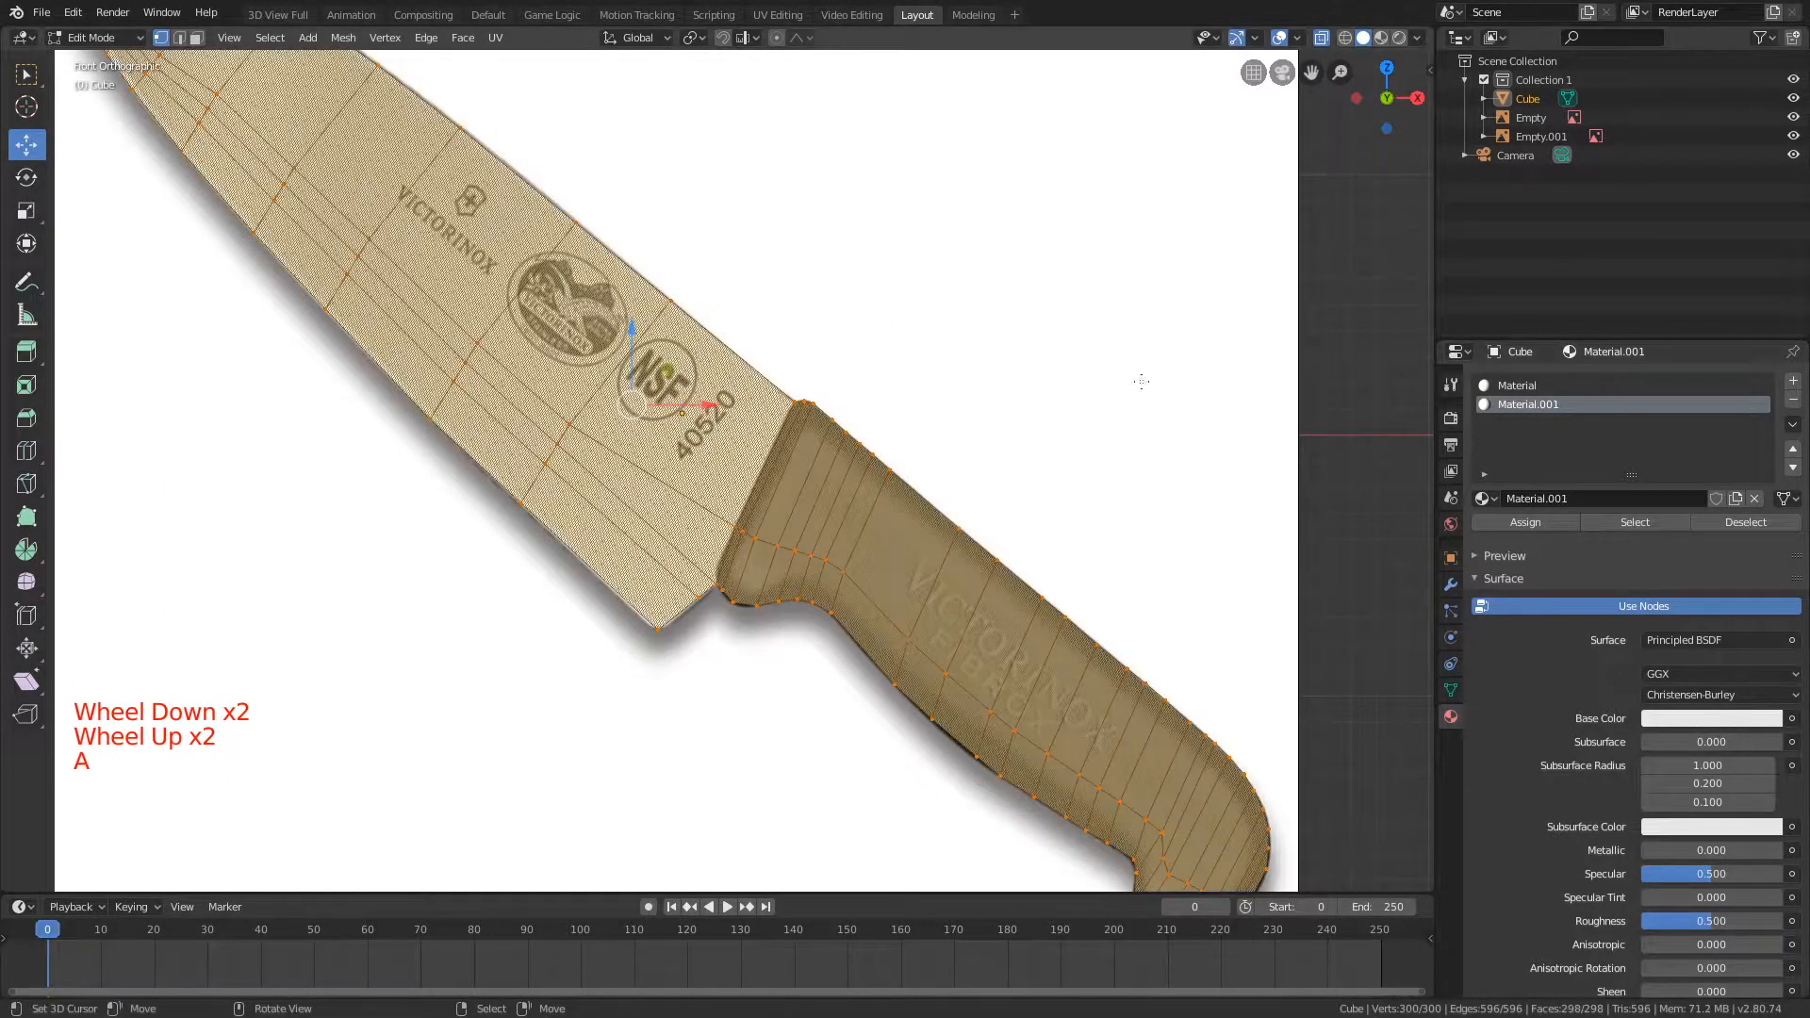
{"action": "left_click", "coordinate": [1720, 522]}
{"action": "scroll", "coordinate": [907, 356], "scroll_direction": "down", "scroll_amount": 3}
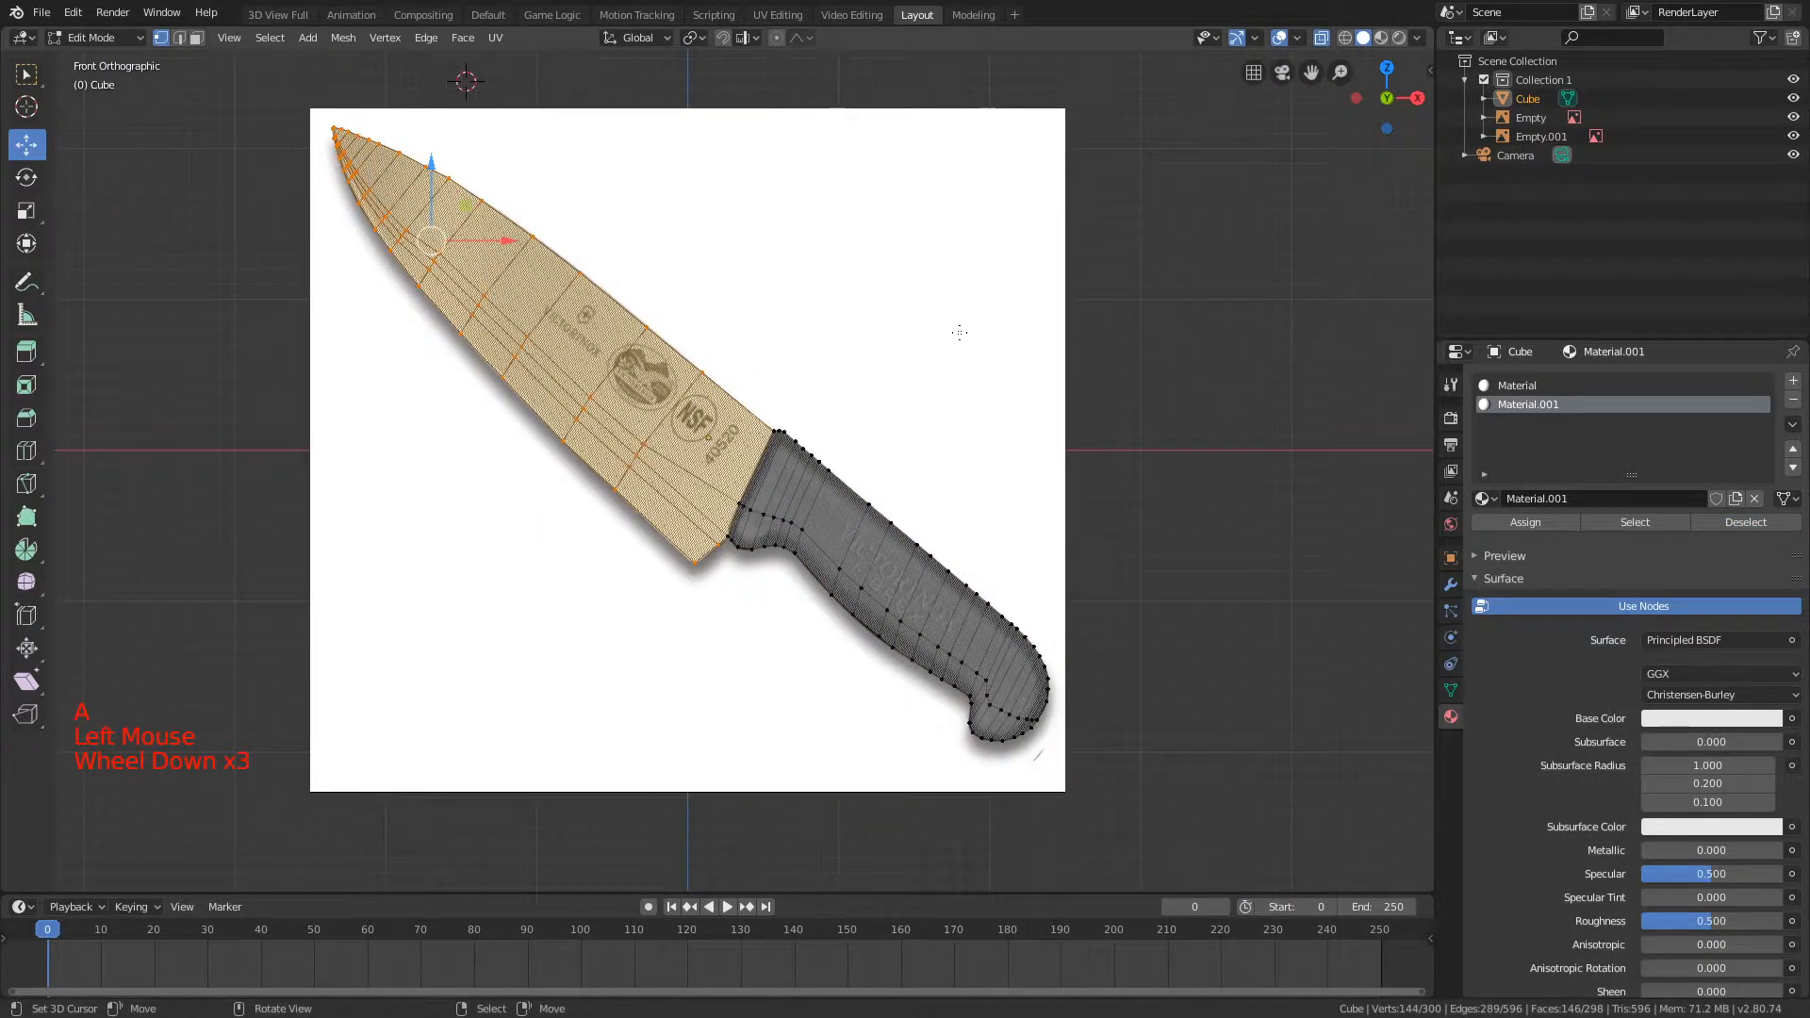
Step: Check the face assignments of Material and Material.001 by selecting each slot's faces in turn, and clear the selection
{"action": "left_click", "coordinate": [1537, 387]}
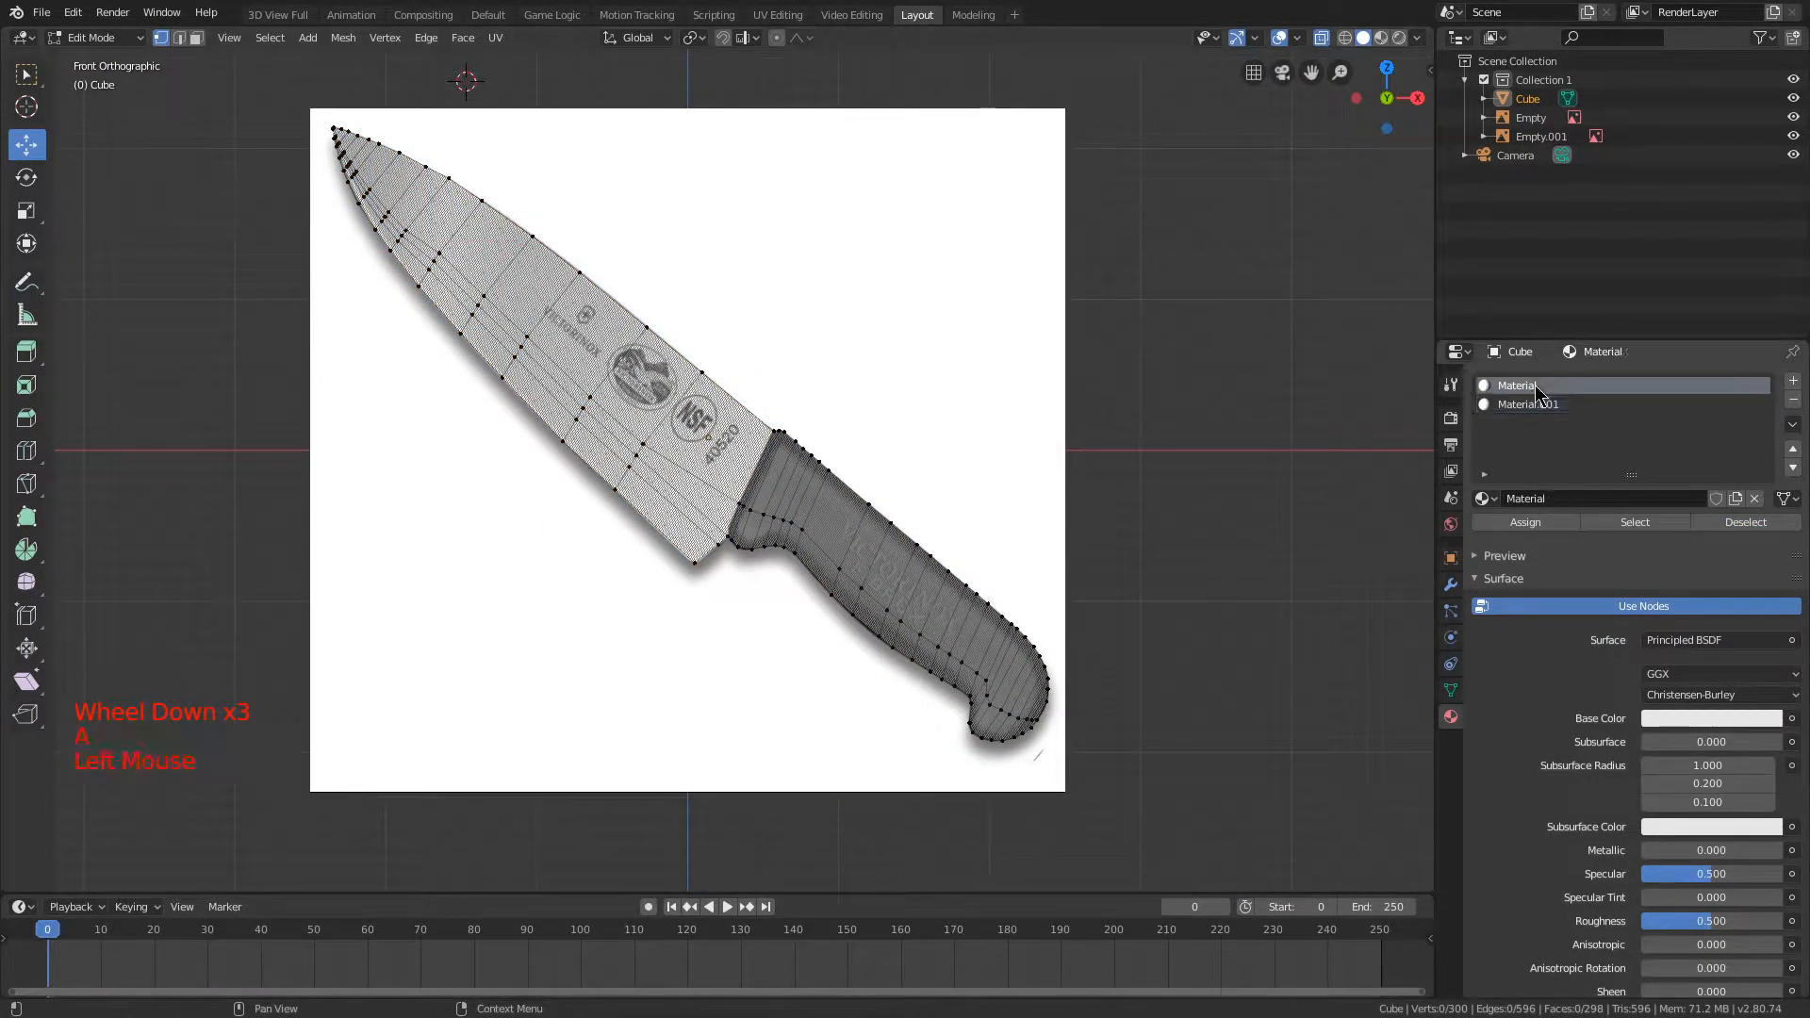
{"action": "left_click", "coordinate": [1531, 406]}
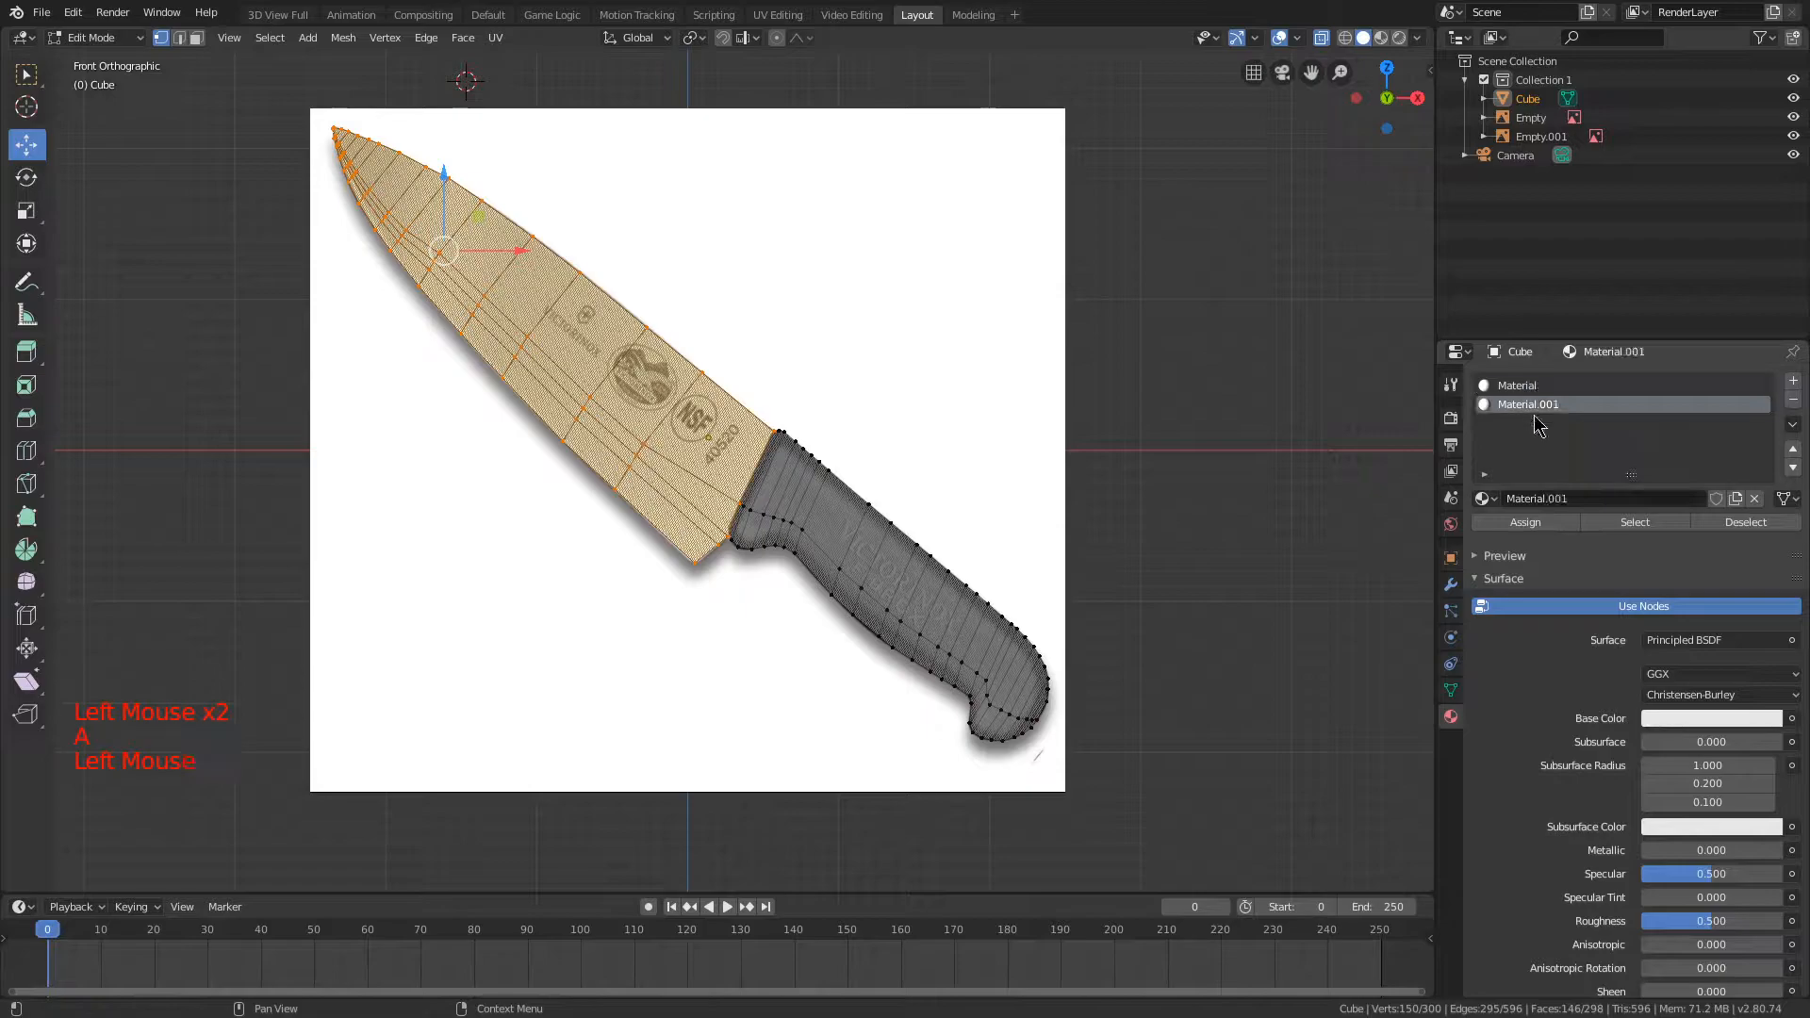
{"action": "left_click", "coordinate": [1625, 525]}
{"action": "key", "text": "a"}
{"action": "left_click", "coordinate": [1626, 525]}
{"action": "scroll", "coordinate": [978, 667], "scroll_direction": "up", "scroll_amount": 2}
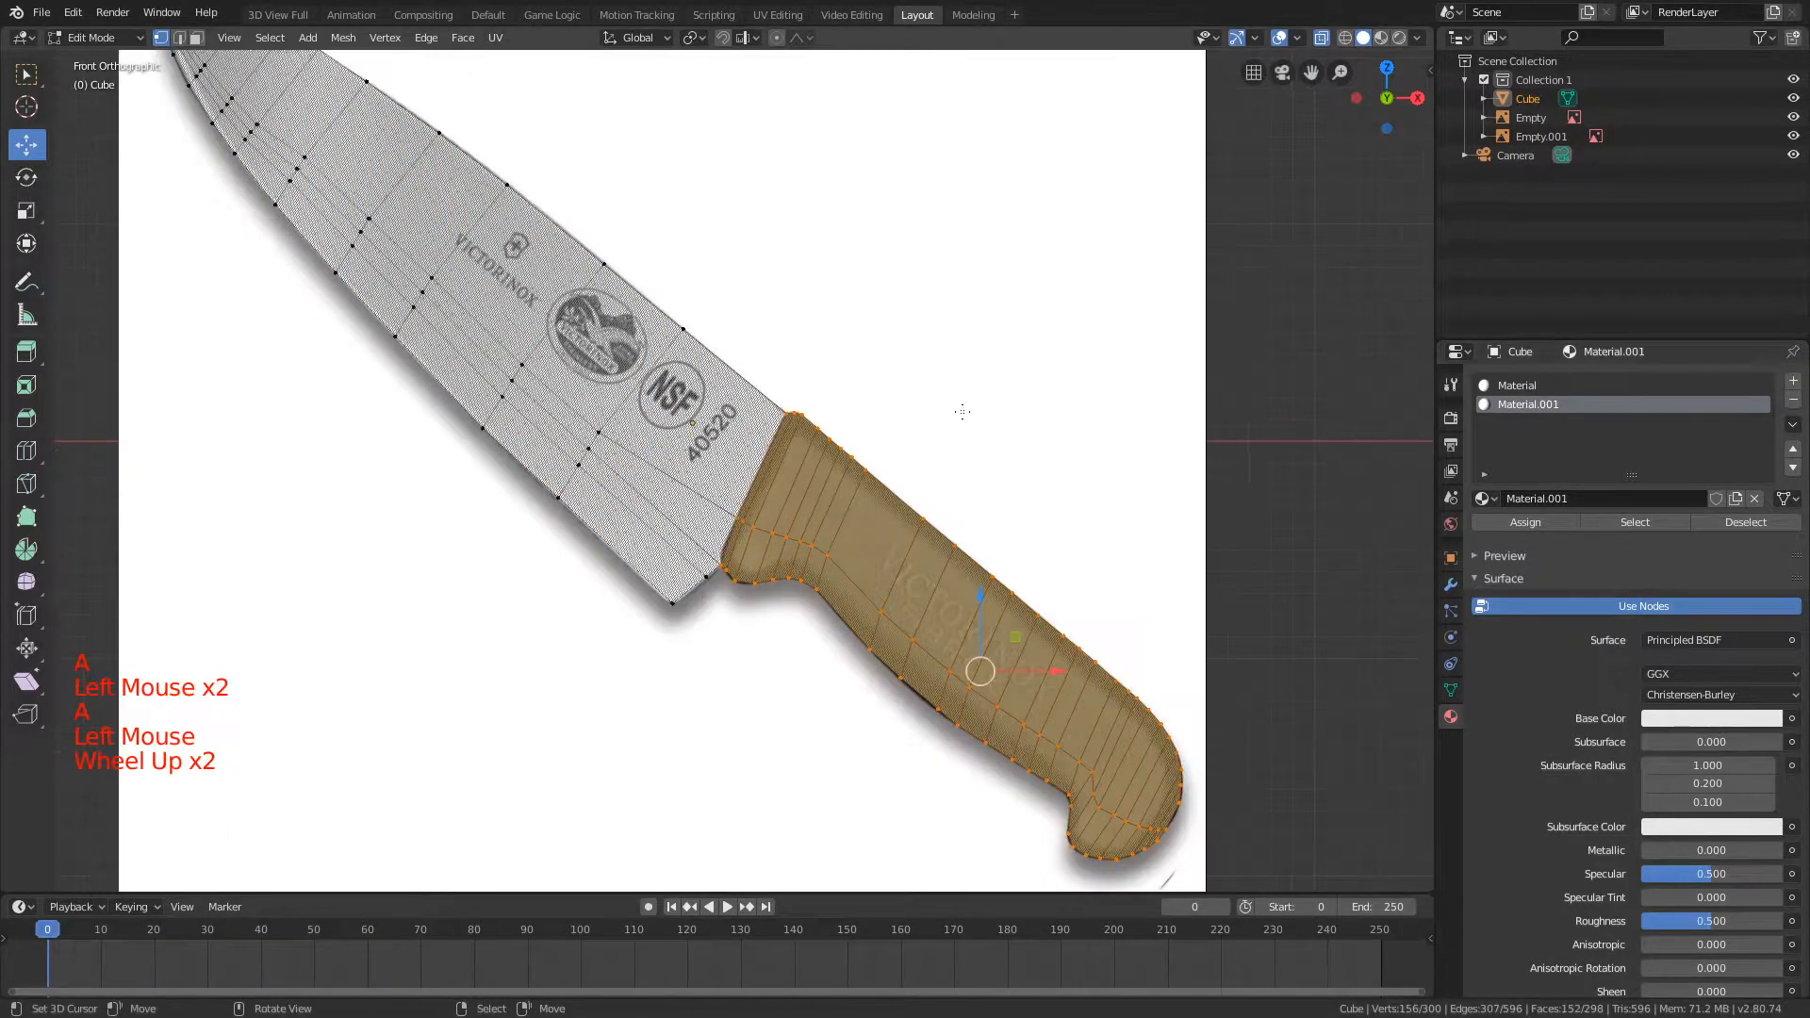
{"action": "key", "text": "a"}
{"action": "scroll", "coordinate": [1024, 457], "scroll_direction": "down", "scroll_amount": 1}
{"action": "left_click", "coordinate": [1635, 522]}
{"action": "key", "text": "a"}
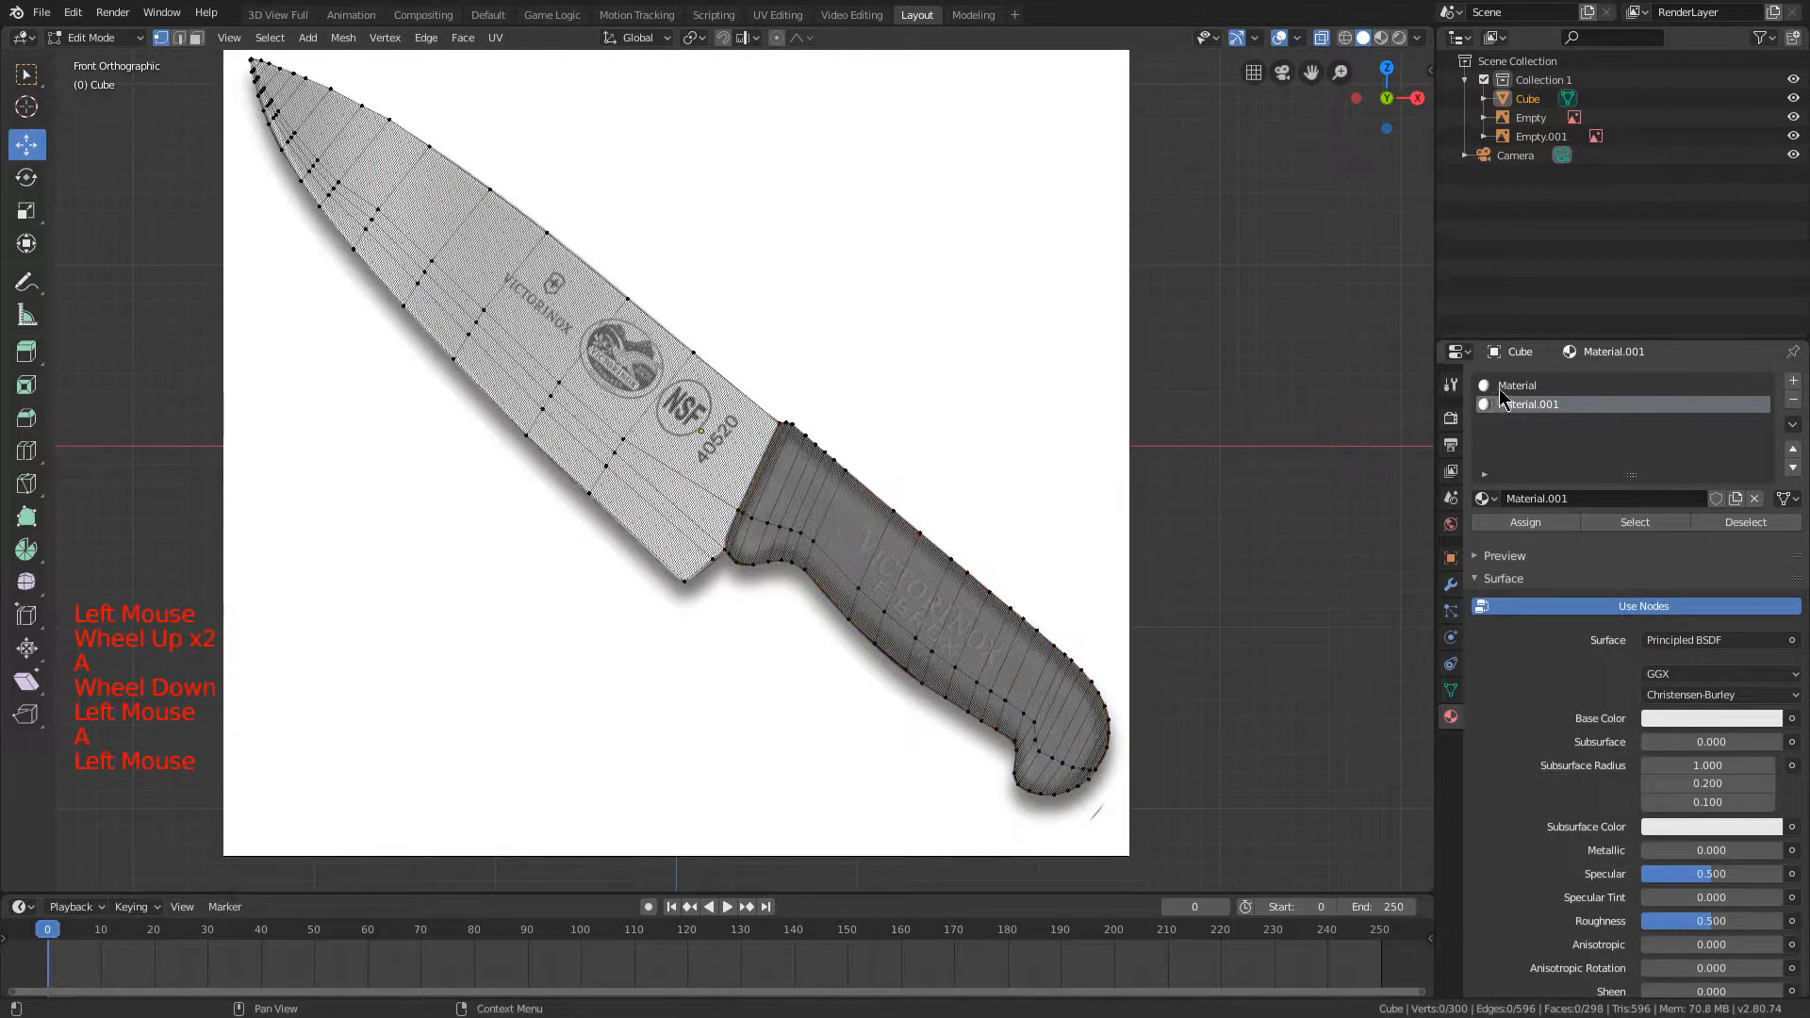
{"action": "left_click", "coordinate": [1527, 386]}
{"action": "left_click", "coordinate": [1712, 527]}
{"action": "left_click", "coordinate": [1635, 522]}
{"action": "key", "text": "a"}
Step: Examine how closely the mesh follows the reference outline along the blade up to its tip
{"action": "scroll", "coordinate": [1090, 373], "scroll_direction": "up", "scroll_amount": 2}
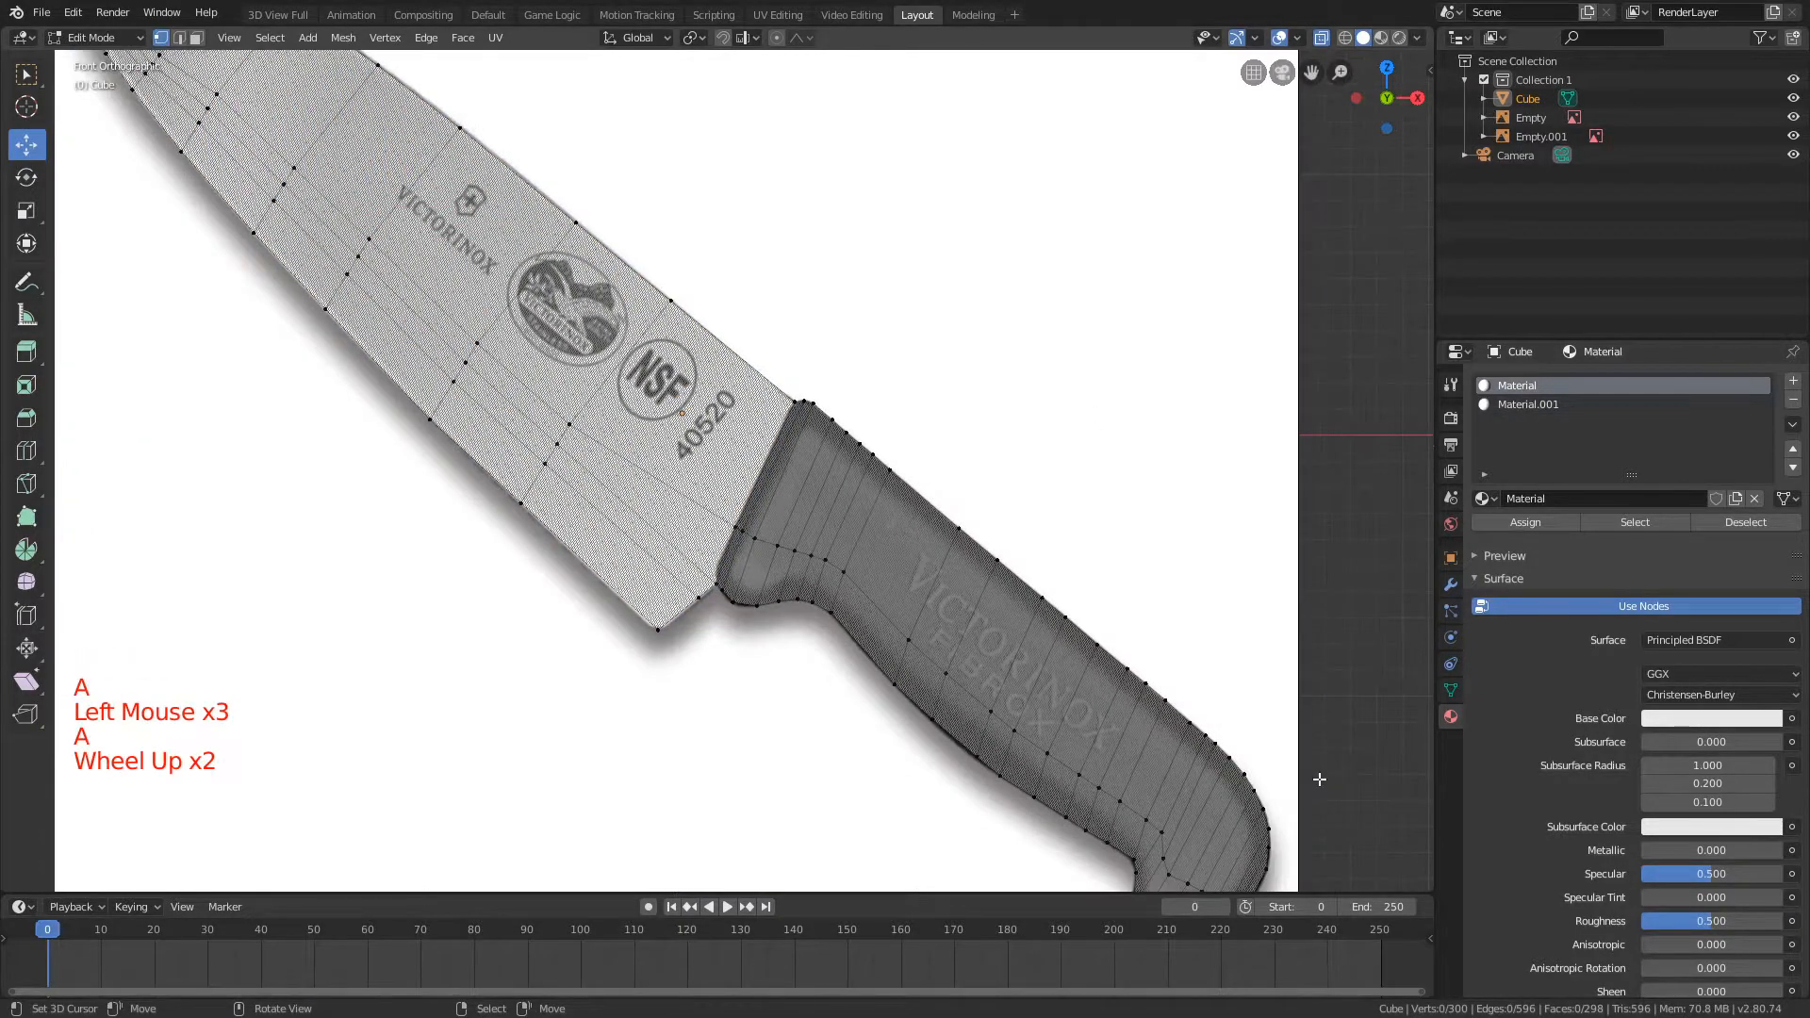
{"action": "scroll", "coordinate": [1063, 671], "scroll_direction": "down", "scroll_amount": 2}
{"action": "scroll", "coordinate": [1064, 672], "scroll_direction": "up", "scroll_amount": 4}
{"action": "scroll", "coordinate": [1063, 671], "scroll_direction": "down", "scroll_amount": 7}
{"action": "middle_click_drag", "start_coordinate": [697, 377], "coordinate": [746, 446], "text": "shift"}
{"action": "scroll", "coordinate": [746, 447], "scroll_direction": "up", "scroll_amount": 2}
{"action": "middle_click_drag", "start_coordinate": [589, 510], "coordinate": [801, 582], "text": "shift"}
{"action": "scroll", "coordinate": [801, 583], "scroll_direction": "up", "scroll_amount": 2}
{"action": "middle_click_drag", "start_coordinate": [603, 282], "coordinate": [851, 504], "text": "shift"}
{"action": "scroll", "coordinate": [851, 505], "scroll_direction": "up", "scroll_amount": 10}
{"action": "middle_click_drag", "start_coordinate": [965, 348], "coordinate": [650, 643], "text": "shift"}
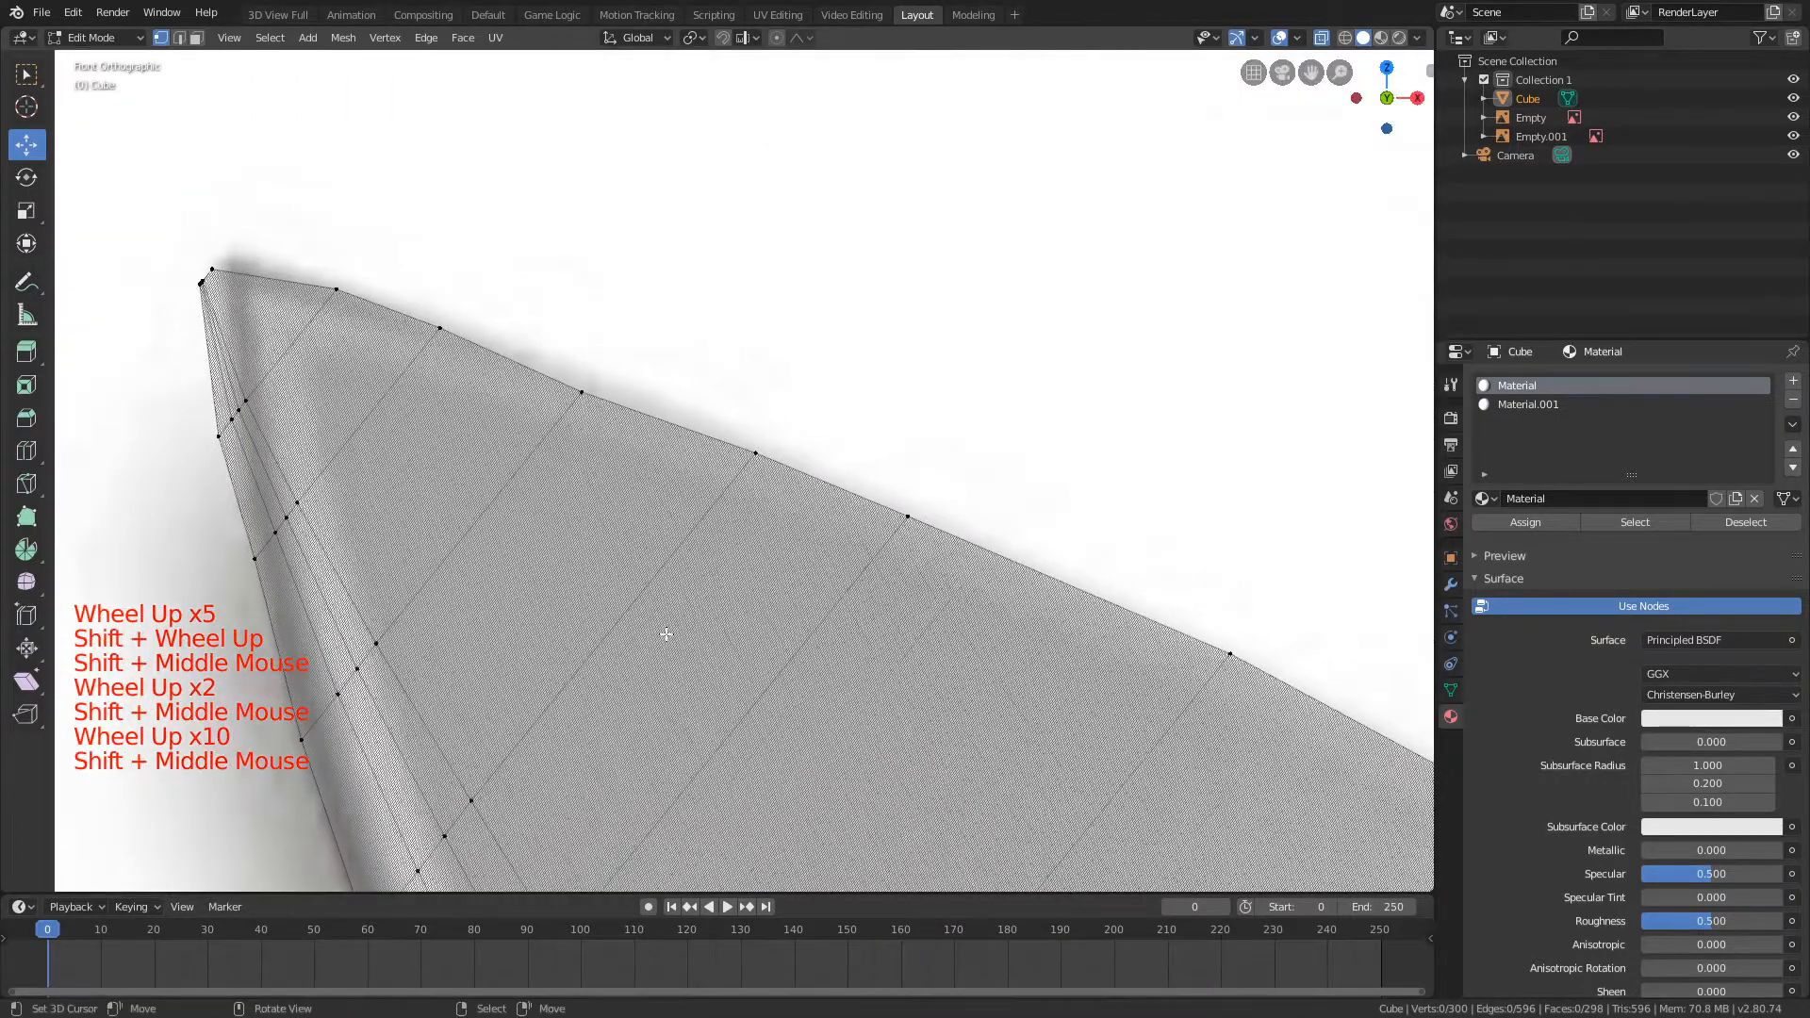
{"action": "key", "text": "b"}
{"action": "key", "text": "b"}
{"action": "left_click_drag", "start_coordinate": [552, 363], "coordinate": [603, 414]}
{"action": "key", "text": "g"}
{"action": "key", "text": "shift+y"}
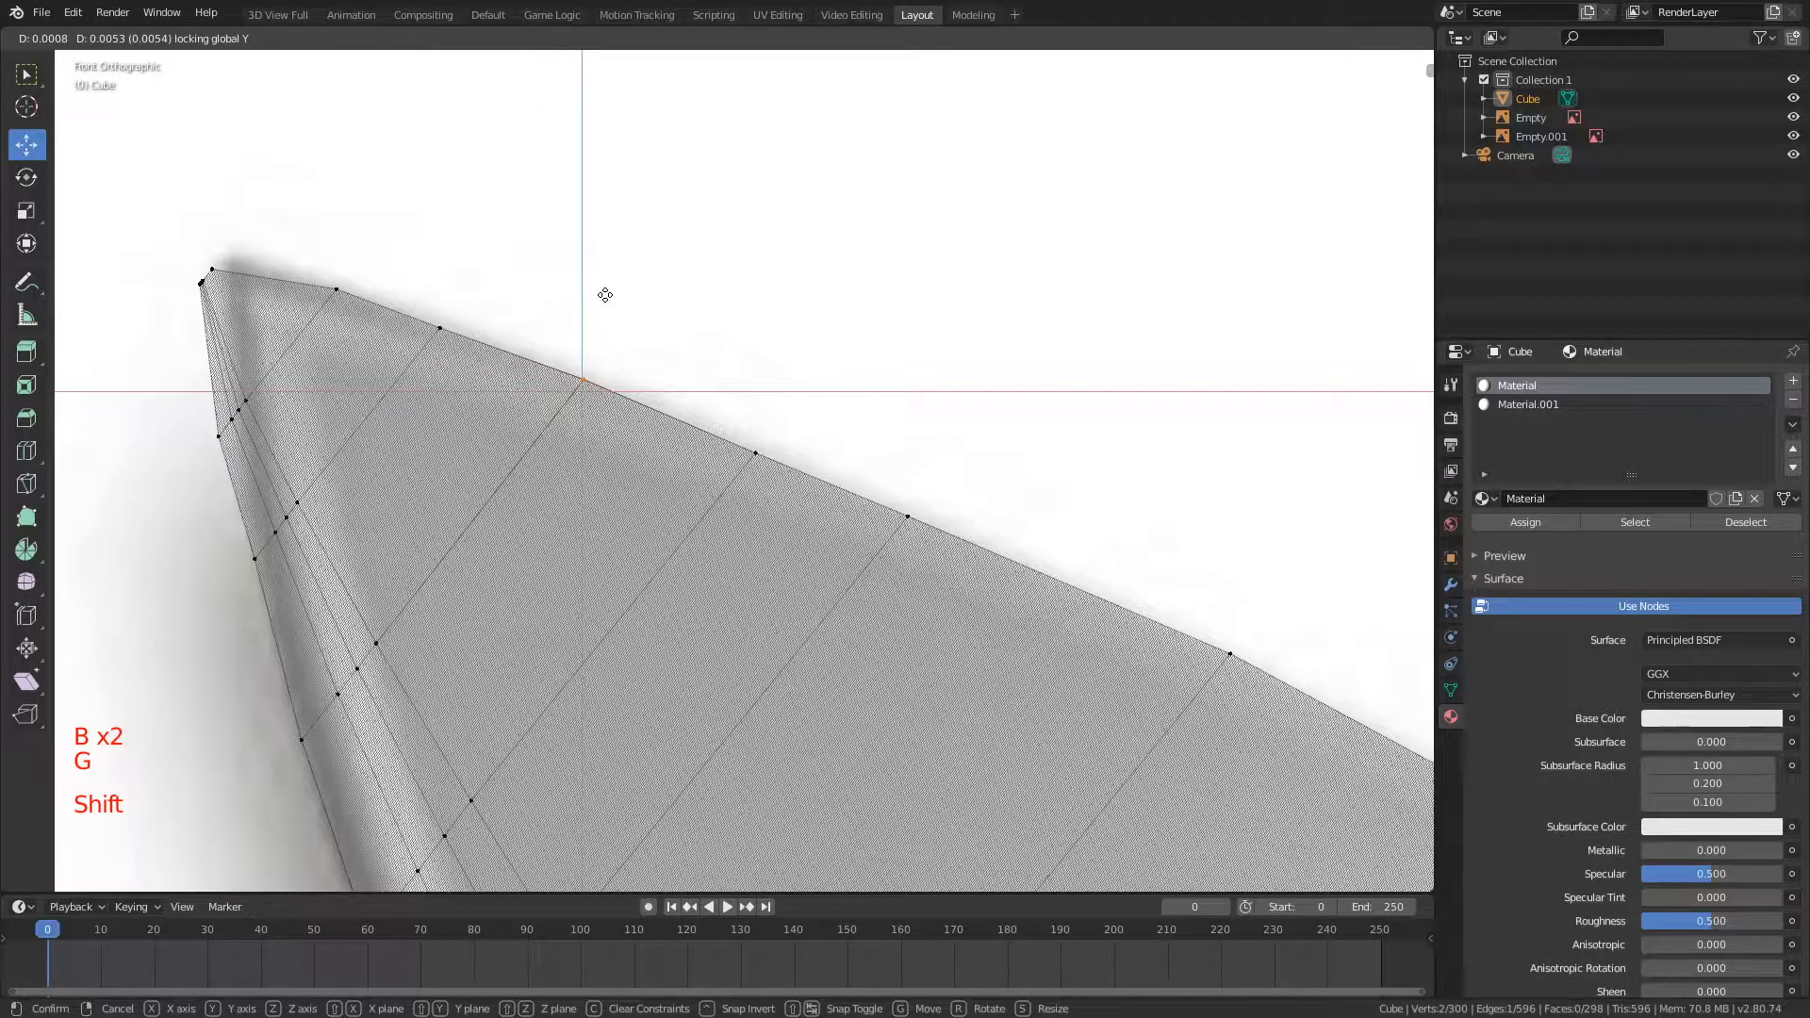
{"action": "right_click", "coordinate": [605, 295]}
Step: Select the slightly sunken spine vertices near the blade tip and move them onto the reference outline with Y locked
{"action": "key", "text": "a"}
{"action": "key", "text": "b"}
{"action": "left_click_drag", "start_coordinate": [407, 294], "coordinate": [634, 426]}
{"action": "scroll", "coordinate": [740, 410], "scroll_direction": "down", "scroll_amount": 5}
{"action": "key", "text": "b"}
{"action": "scroll", "coordinate": [740, 410], "scroll_direction": "up", "scroll_amount": 4}
{"action": "key", "text": "b"}
{"action": "key", "text": "g"}
{"action": "key", "text": "shift+y"}
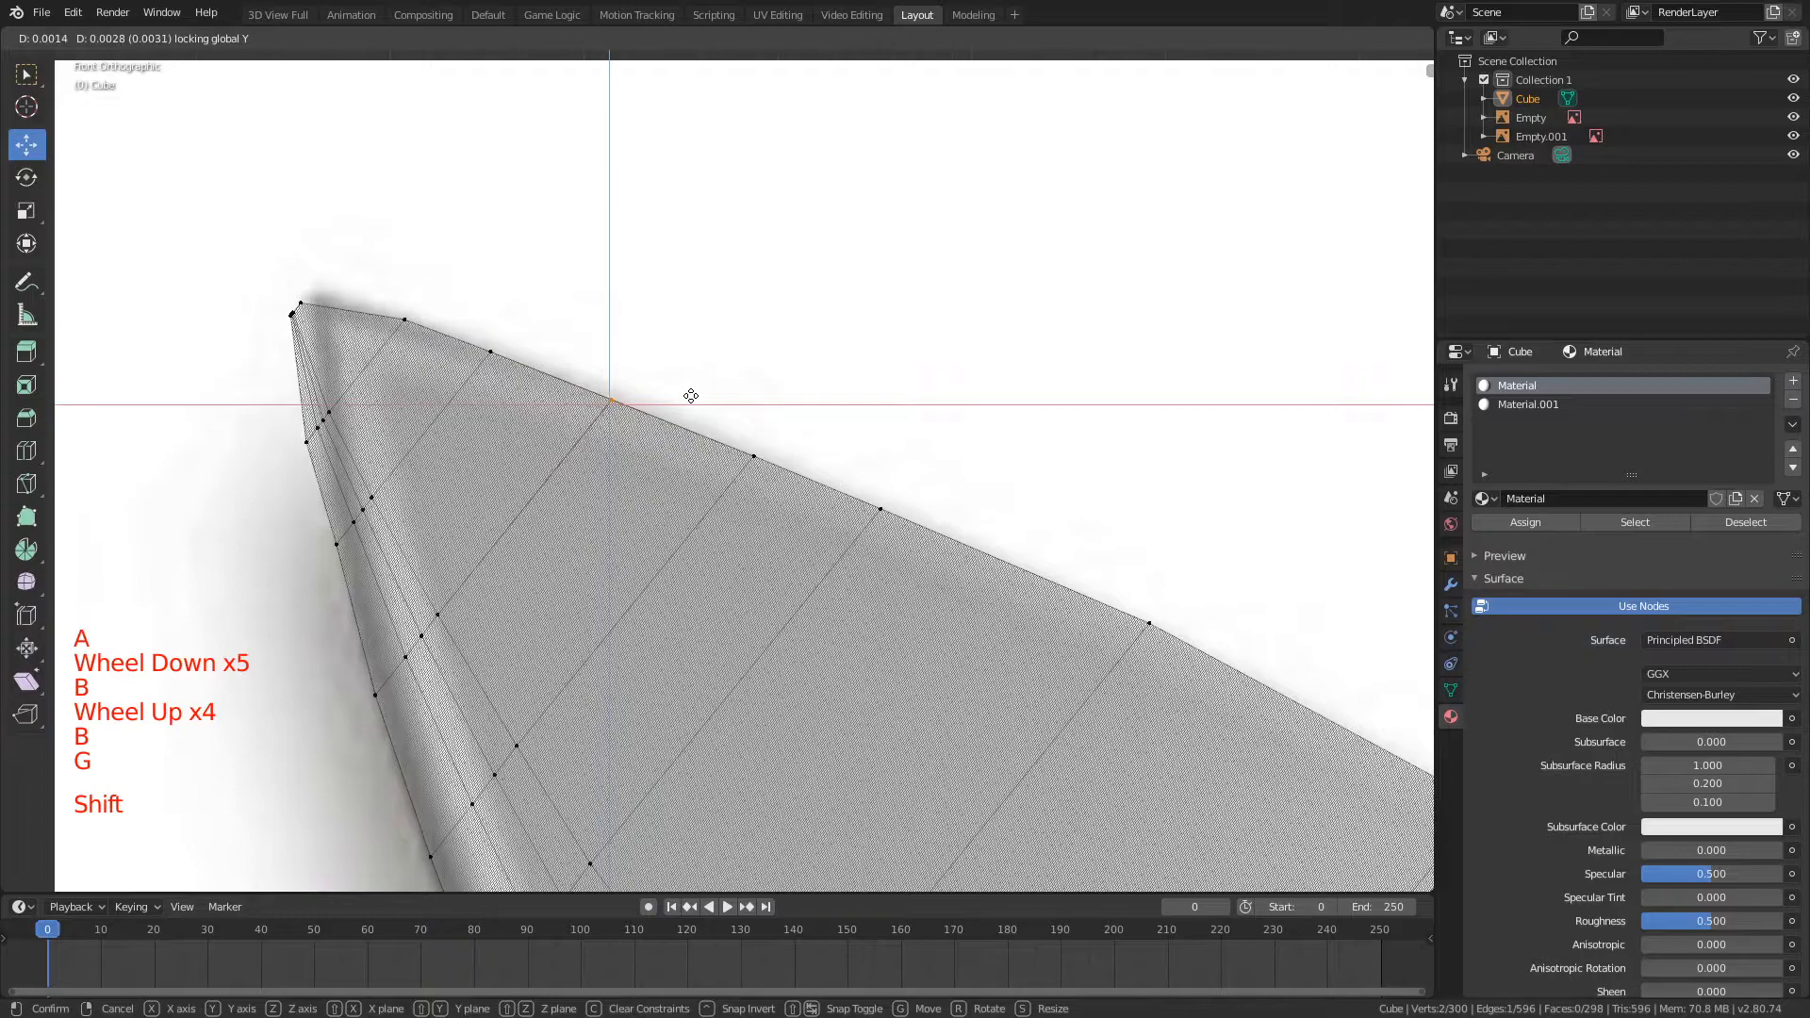
{"action": "left_click", "coordinate": [691, 396]}
Step: Enable proportional editing and move spine vertices farther back from the tip onto the outline, with Y locked and proportional size 0.09
{"action": "key", "text": "a"}
{"action": "middle_click_drag", "start_coordinate": [678, 477], "coordinate": [763, 386], "text": "shift"}
{"action": "scroll", "coordinate": [638, 376], "scroll_direction": "down", "scroll_amount": 3}
{"action": "key", "text": "o"}
{"action": "scroll", "coordinate": [798, 361], "scroll_direction": "up", "scroll_amount": 3}
{"action": "key", "text": "b"}
{"action": "left_click_drag", "start_coordinate": [552, 283], "coordinate": [660, 377]}
{"action": "key", "text": "g"}
{"action": "key", "text": "shift+y"}
{"action": "scroll", "coordinate": [751, 425], "scroll_direction": "down", "scroll_amount": 4}
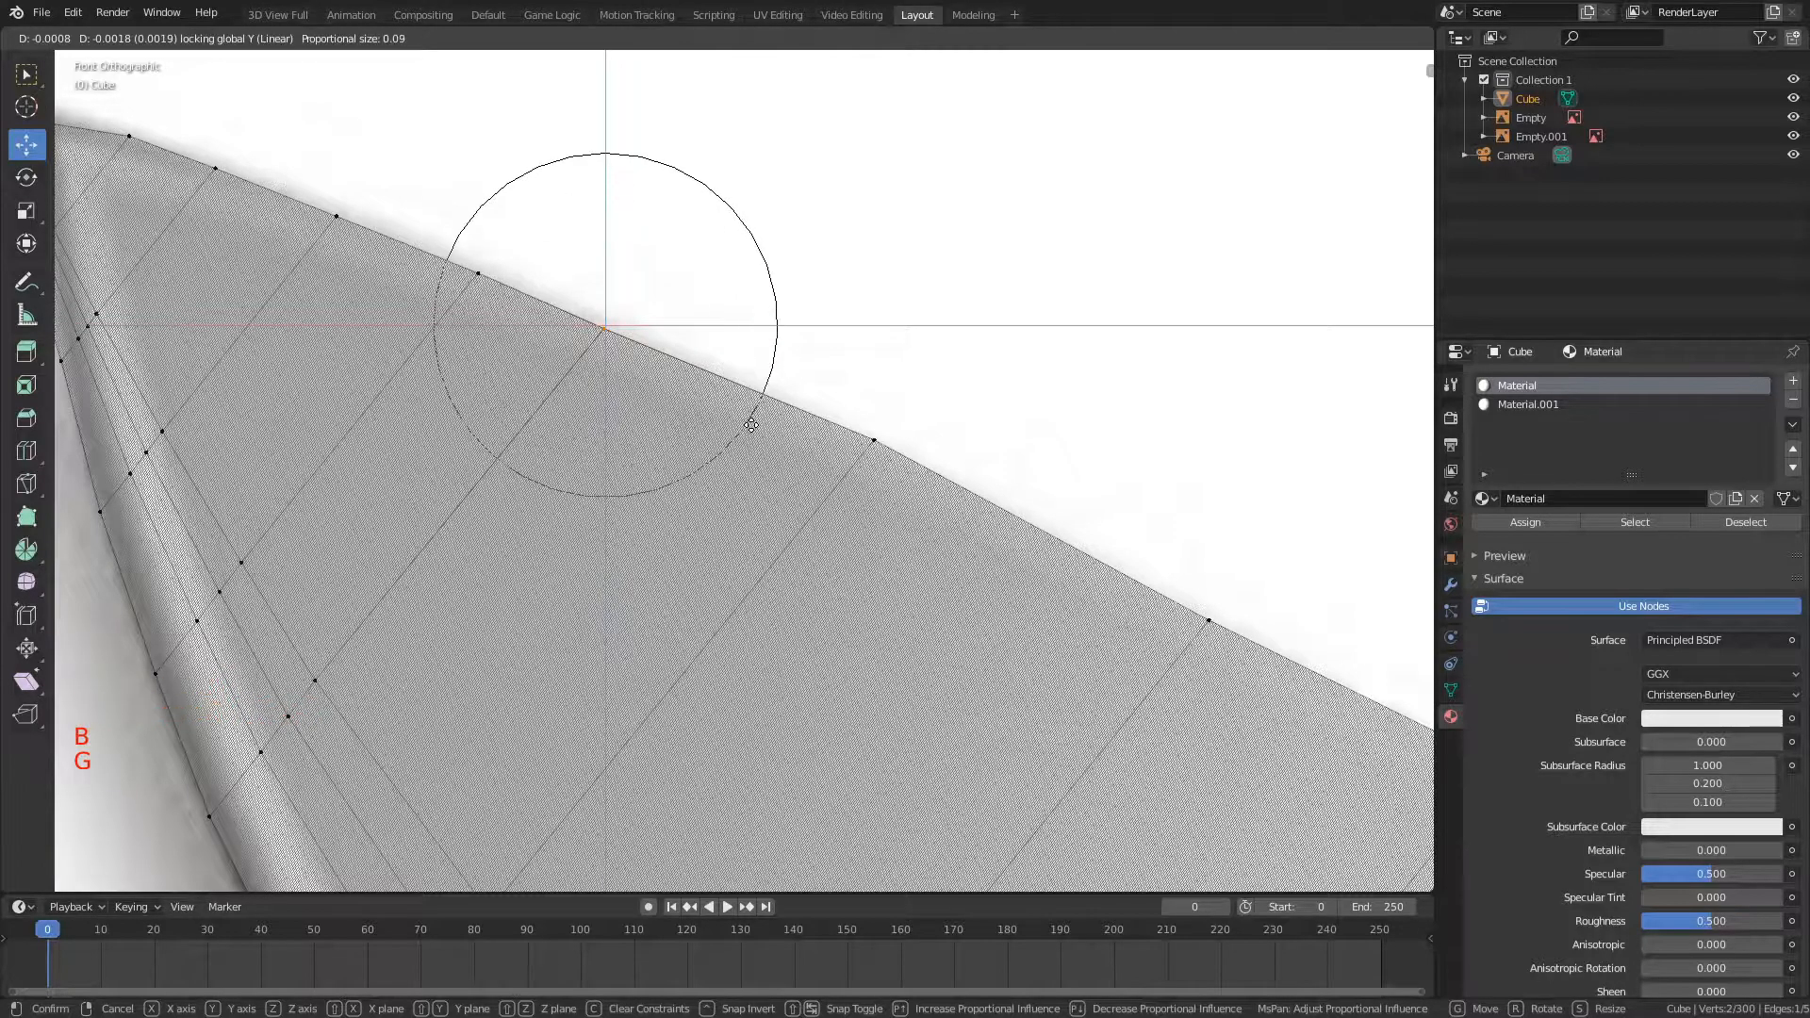
{"action": "left_click", "coordinate": [751, 426]}
Step: Select the next spine vertices toward the handle and move them onto the blade outline with Y locked
{"action": "key", "text": "a"}
{"action": "key", "text": "b"}
{"action": "left_click_drag", "start_coordinate": [816, 394], "coordinate": [942, 525]}
{"action": "key", "text": "g"}
{"action": "key", "text": "shift+y"}
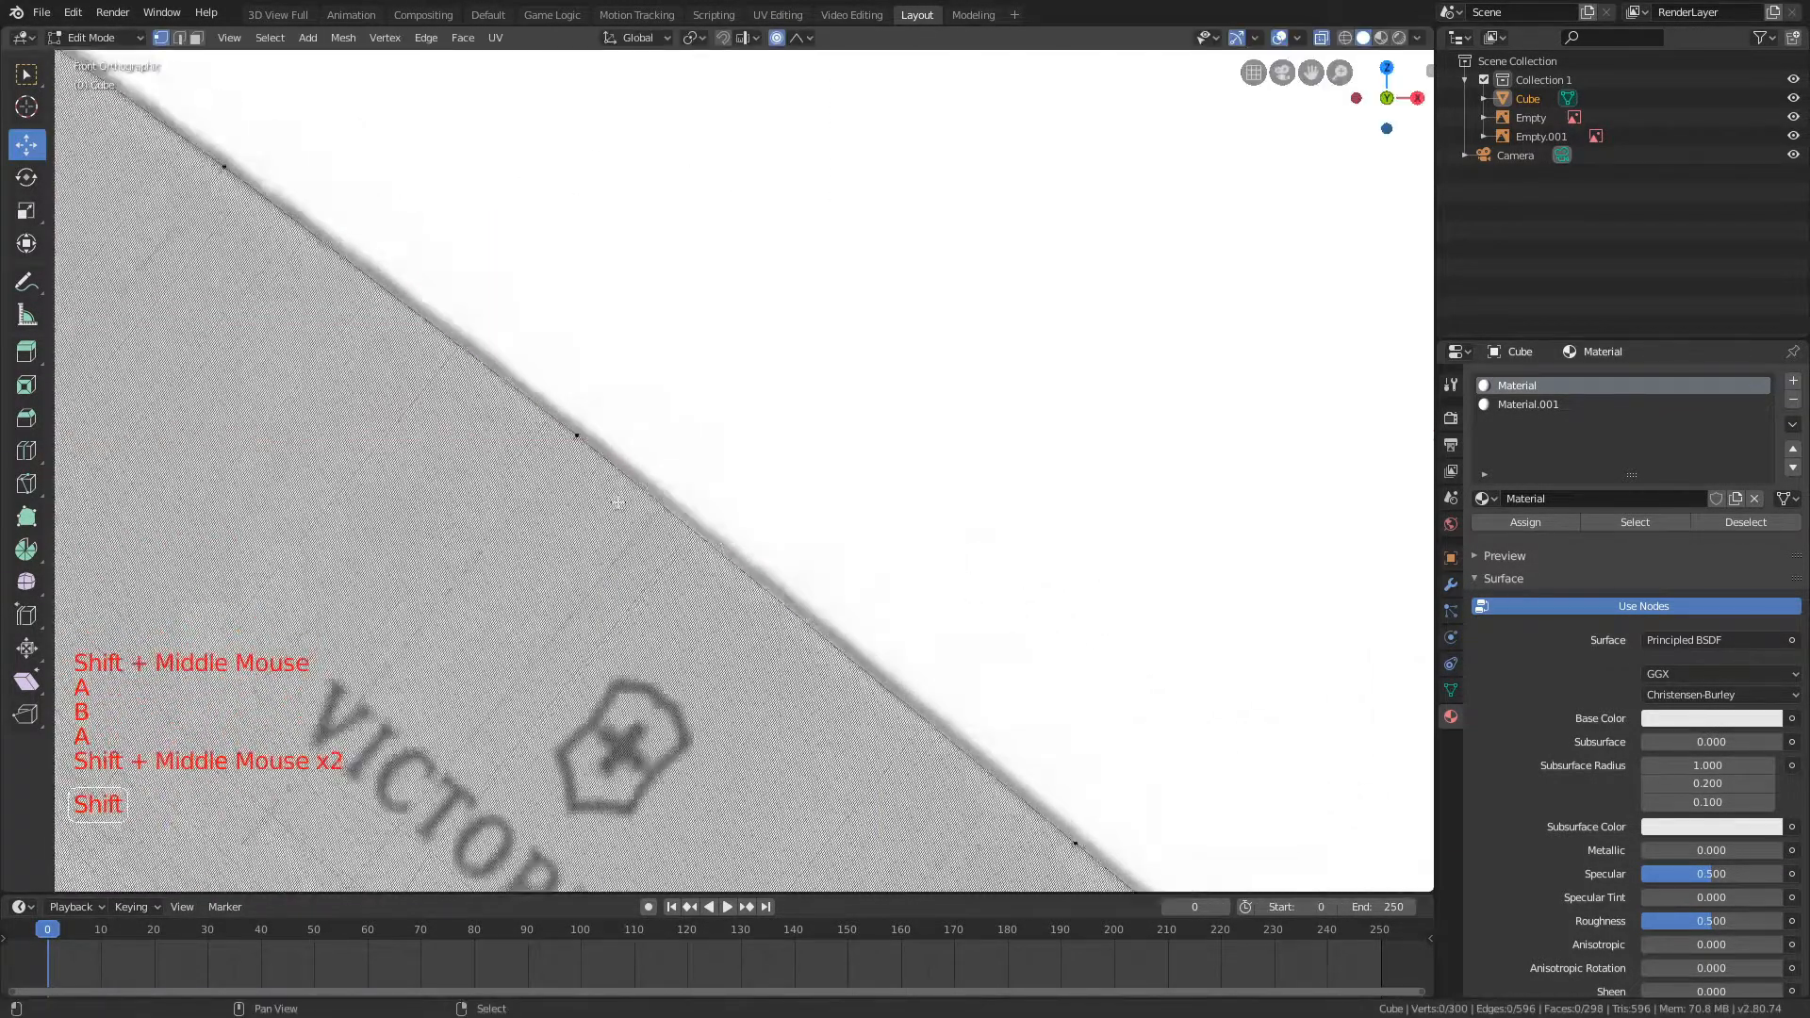
{"action": "scroll", "coordinate": [710, 633], "scroll_direction": "down", "scroll_amount": 10}
{"action": "middle_click_drag", "start_coordinate": [698, 627], "coordinate": [710, 633]}
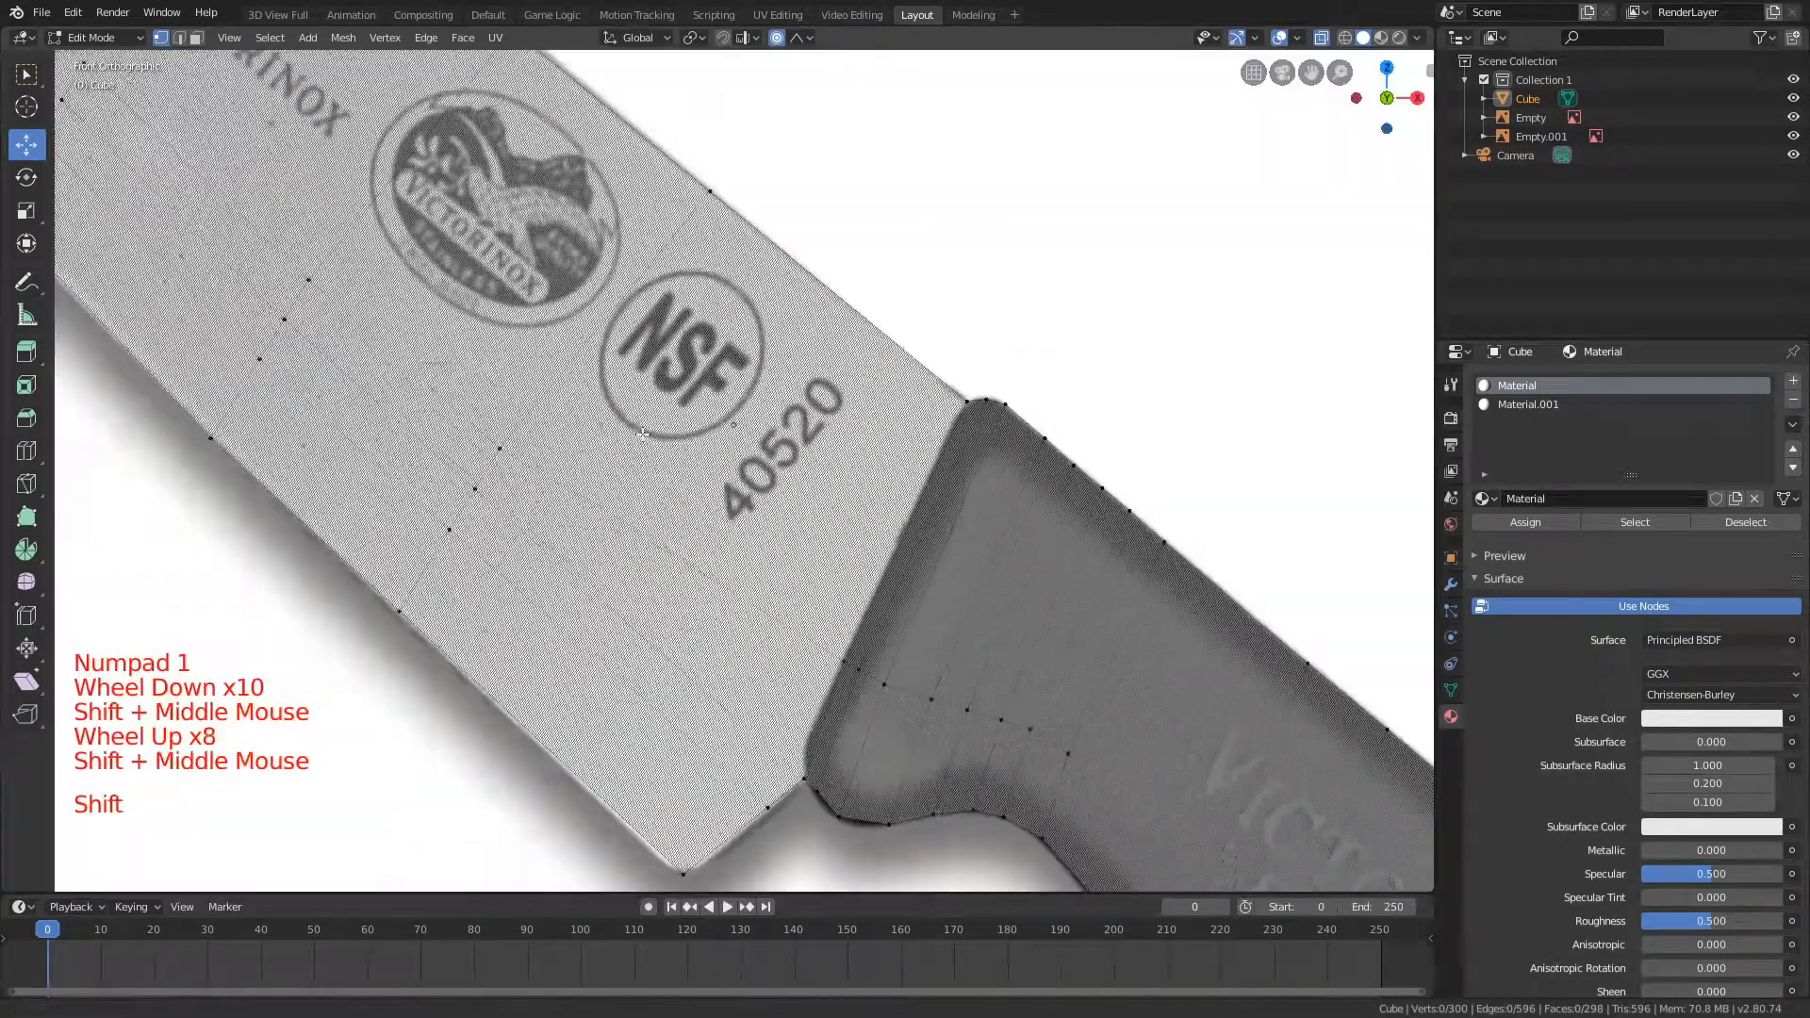
Step: Add a centred loop cut across the blade near the tip, where the cutting edge curves
{"action": "middle_click_drag", "start_coordinate": [128, 189], "coordinate": [300, 188], "text": "shift"}
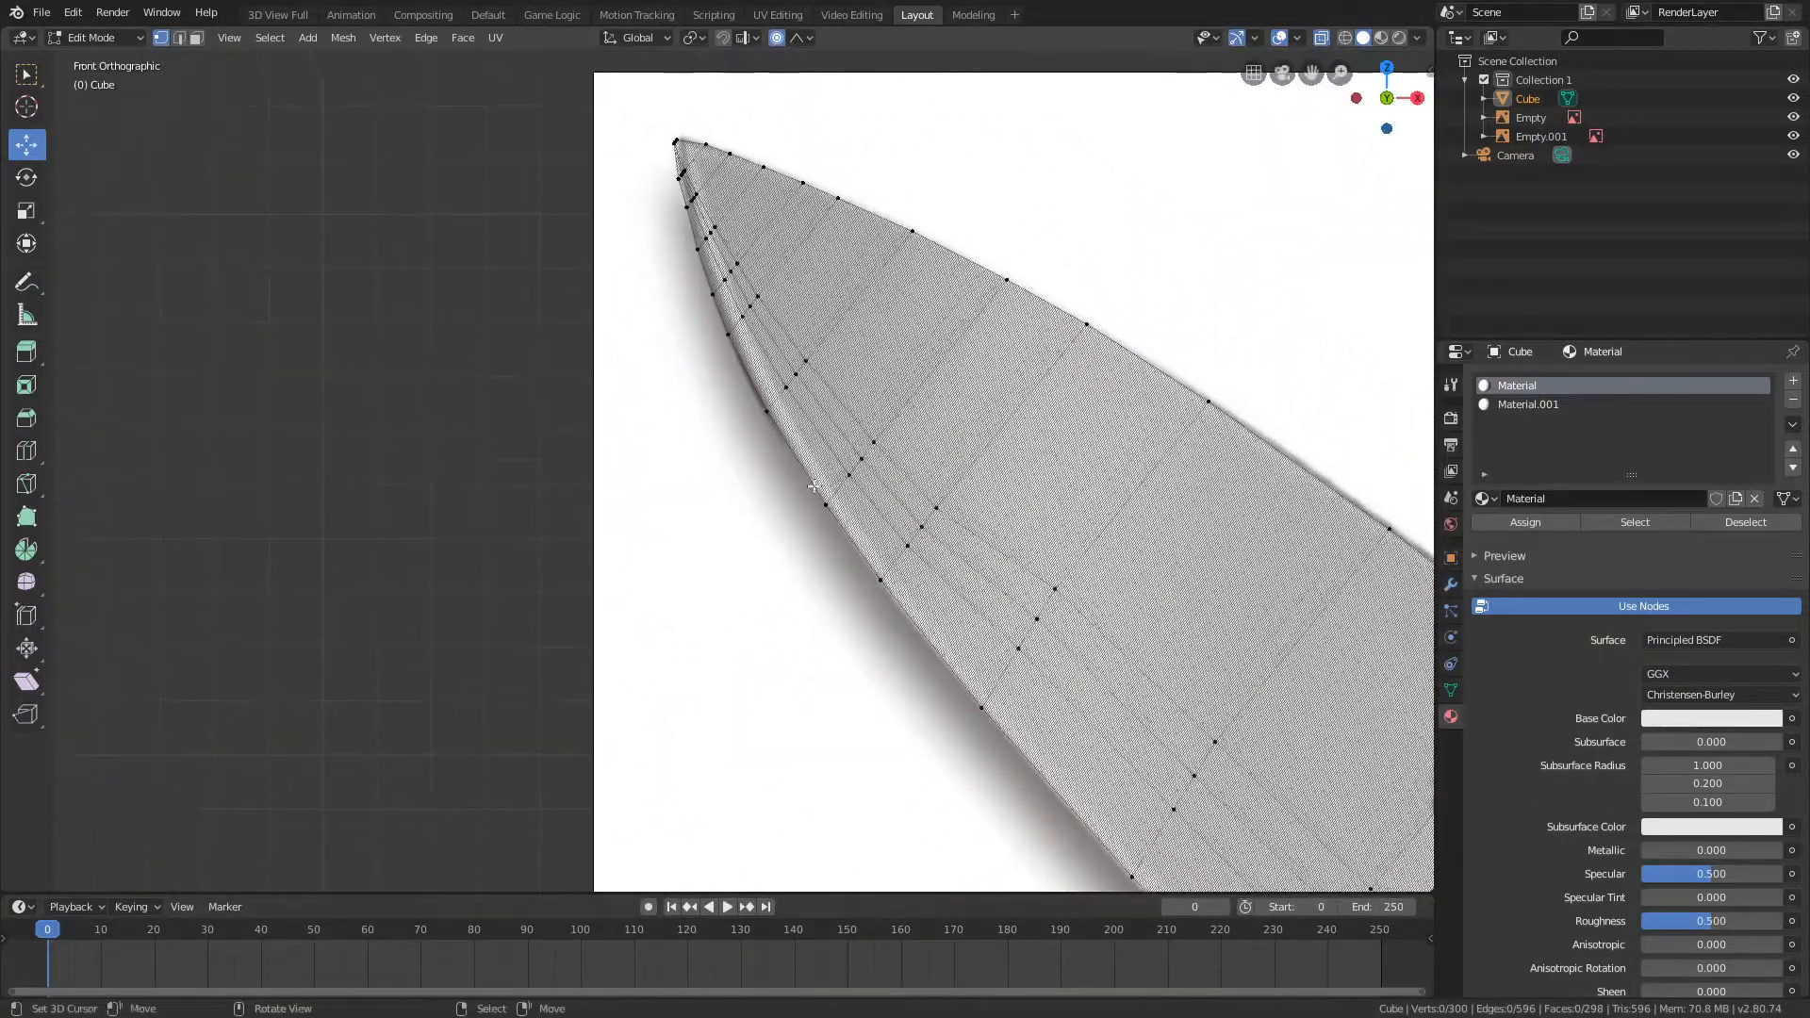
{"action": "scroll", "coordinate": [807, 194], "scroll_direction": "up", "scroll_amount": 4}
{"action": "middle_click_drag", "start_coordinate": [808, 194], "coordinate": [739, 339], "text": "shift"}
{"action": "key", "text": "ctrl+r"}
{"action": "left_click", "coordinate": [638, 422]}
{"action": "right_click", "coordinate": [634, 426]}
Step: Move the new loop's cutting-edge vertices onto the curved blade outline with Y locked
{"action": "key", "text": "a"}
{"action": "key", "text": "b"}
{"action": "left_click_drag", "start_coordinate": [601, 457], "coordinate": [636, 508]}
{"action": "key", "text": "g"}
{"action": "key", "text": "shift+y"}
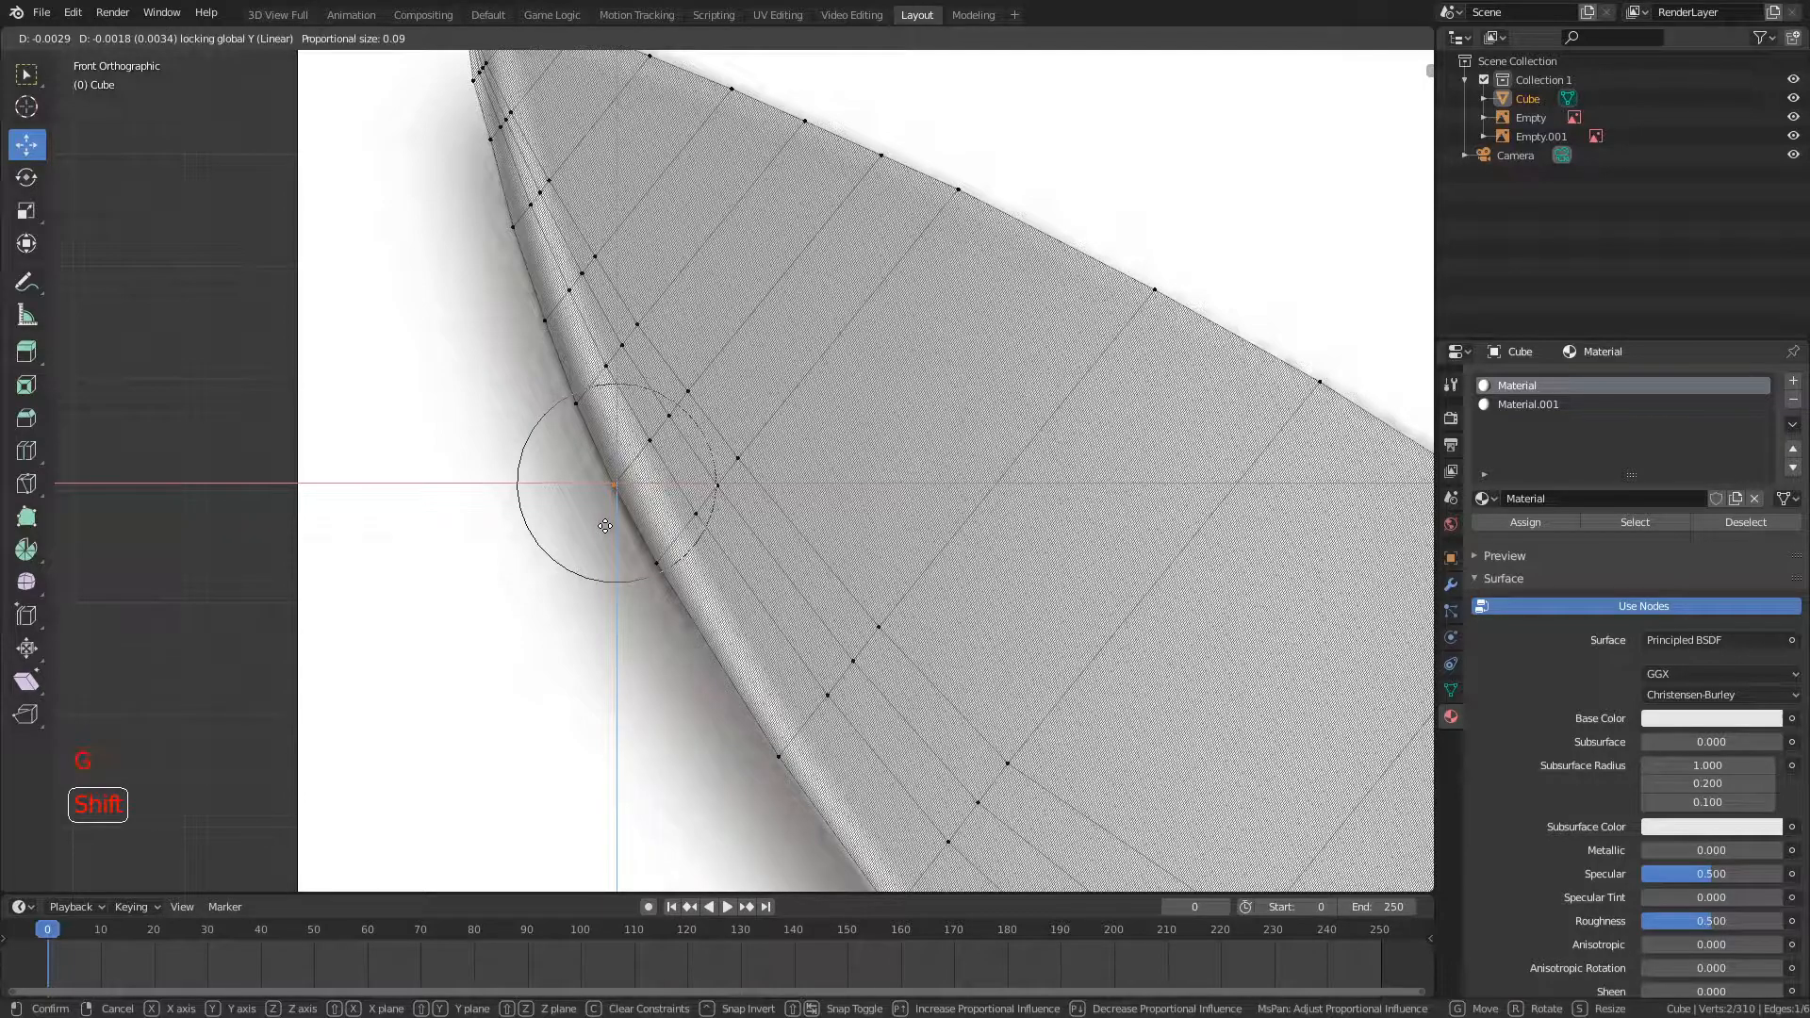
{"action": "left_click", "coordinate": [606, 526]}
Step: Select the spine vertices just behind the new loop and move them onto the outline with Y locked
{"action": "key", "text": "a"}
{"action": "middle_click_drag", "start_coordinate": [1001, 251], "coordinate": [743, 414], "text": "shift"}
{"action": "scroll", "coordinate": [717, 359], "scroll_direction": "up", "scroll_amount": 3}
{"action": "key", "text": "b"}
{"action": "left_click_drag", "start_coordinate": [663, 241], "coordinate": [739, 316]}
{"action": "key", "text": "g"}
{"action": "key", "text": "shift+y"}
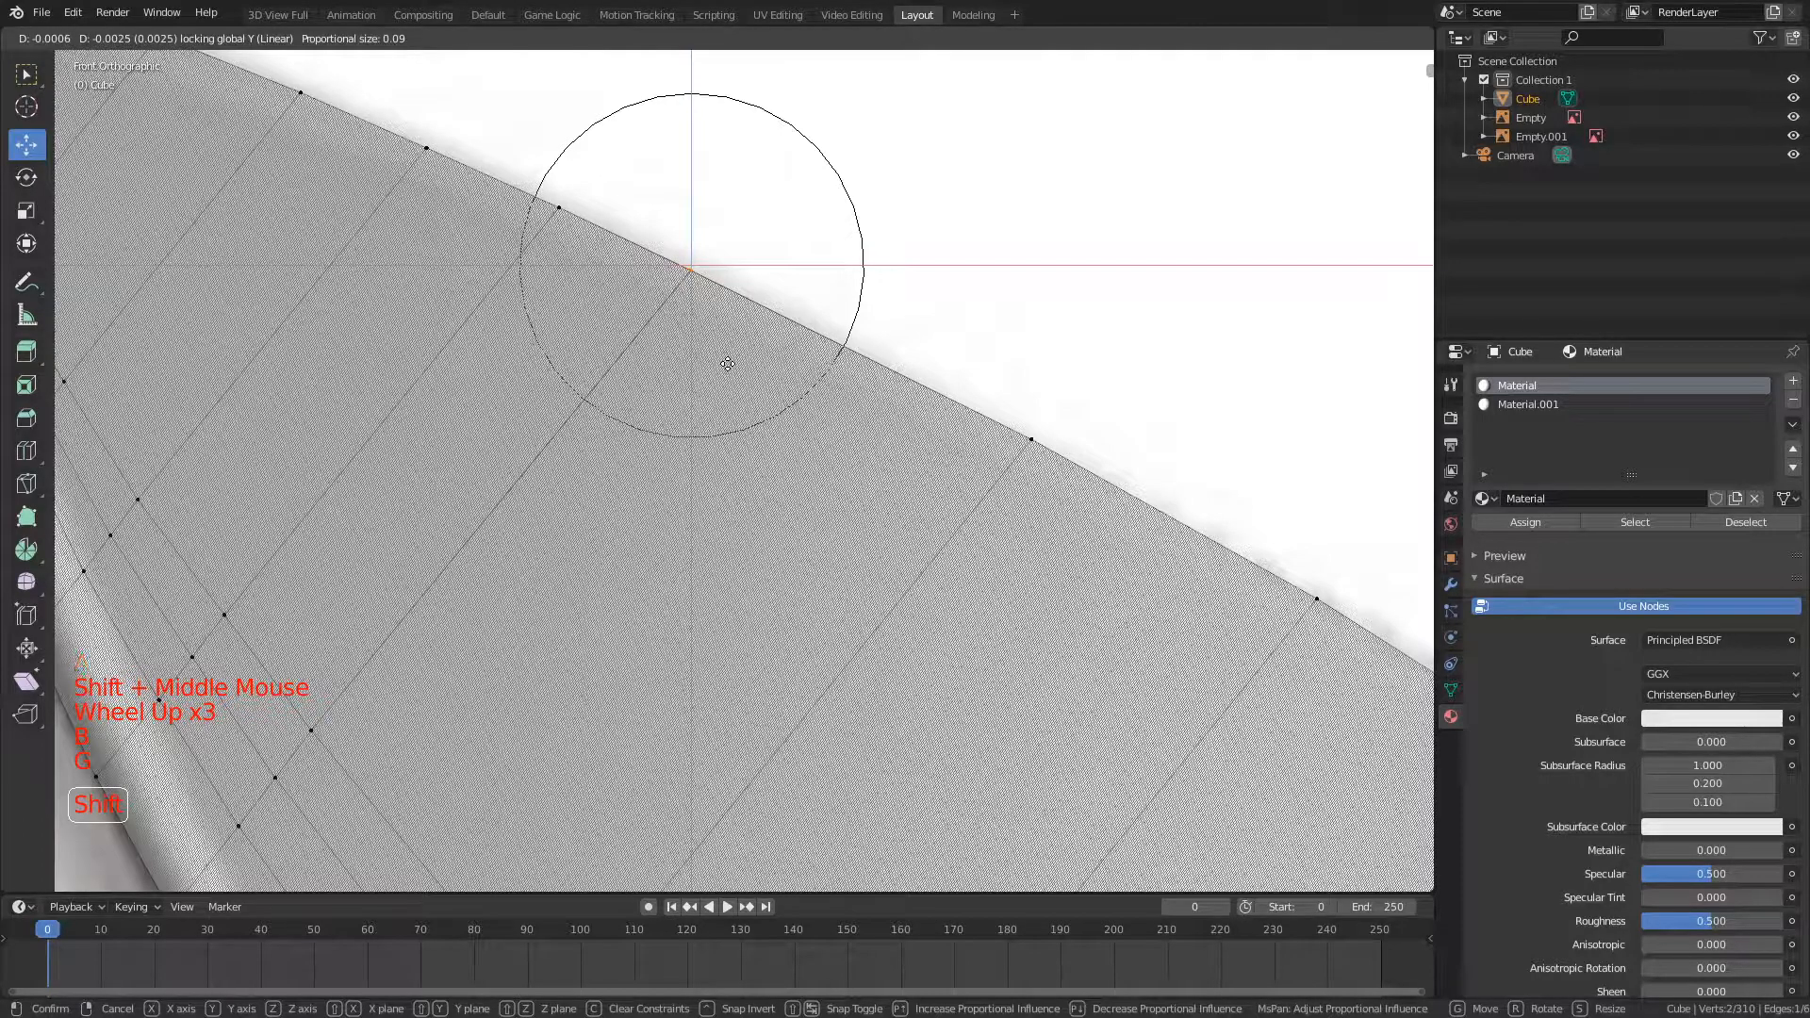
{"action": "left_click", "coordinate": [728, 363]}
Step: Turn off proportional editing and bring the middle of the blade into view
{"action": "key", "text": "p"}
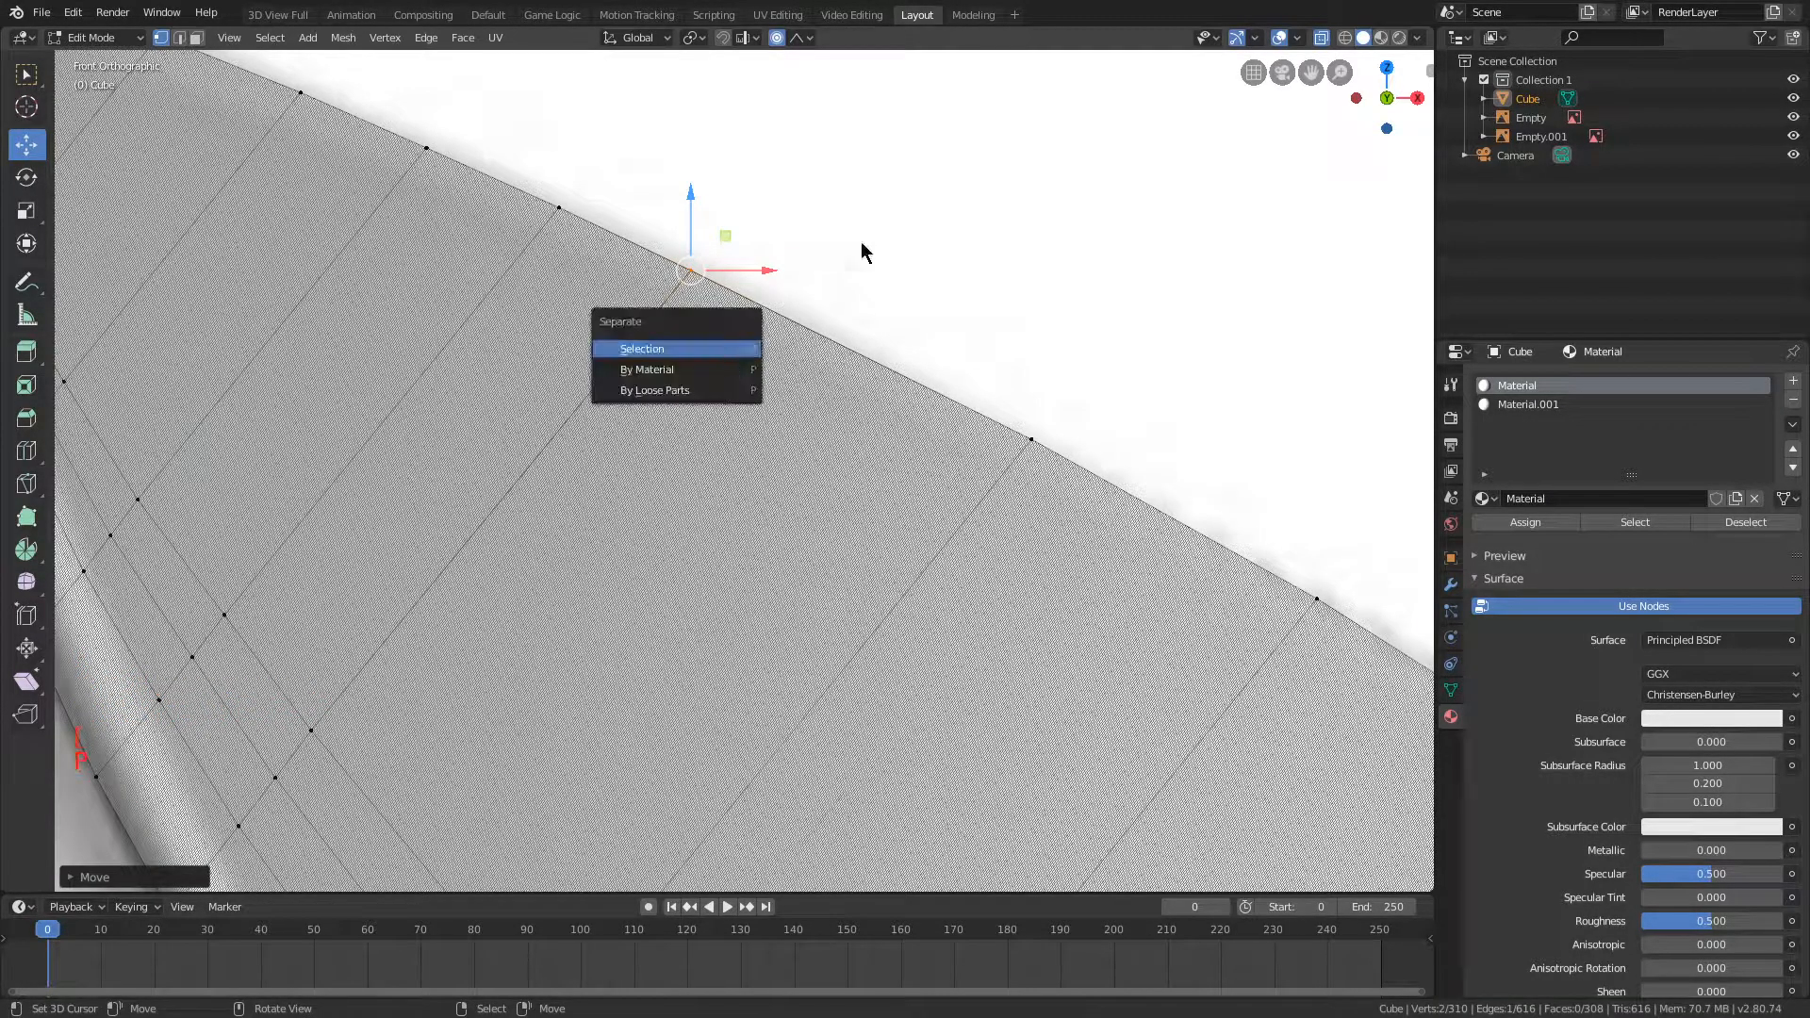
{"action": "key", "text": "o"}
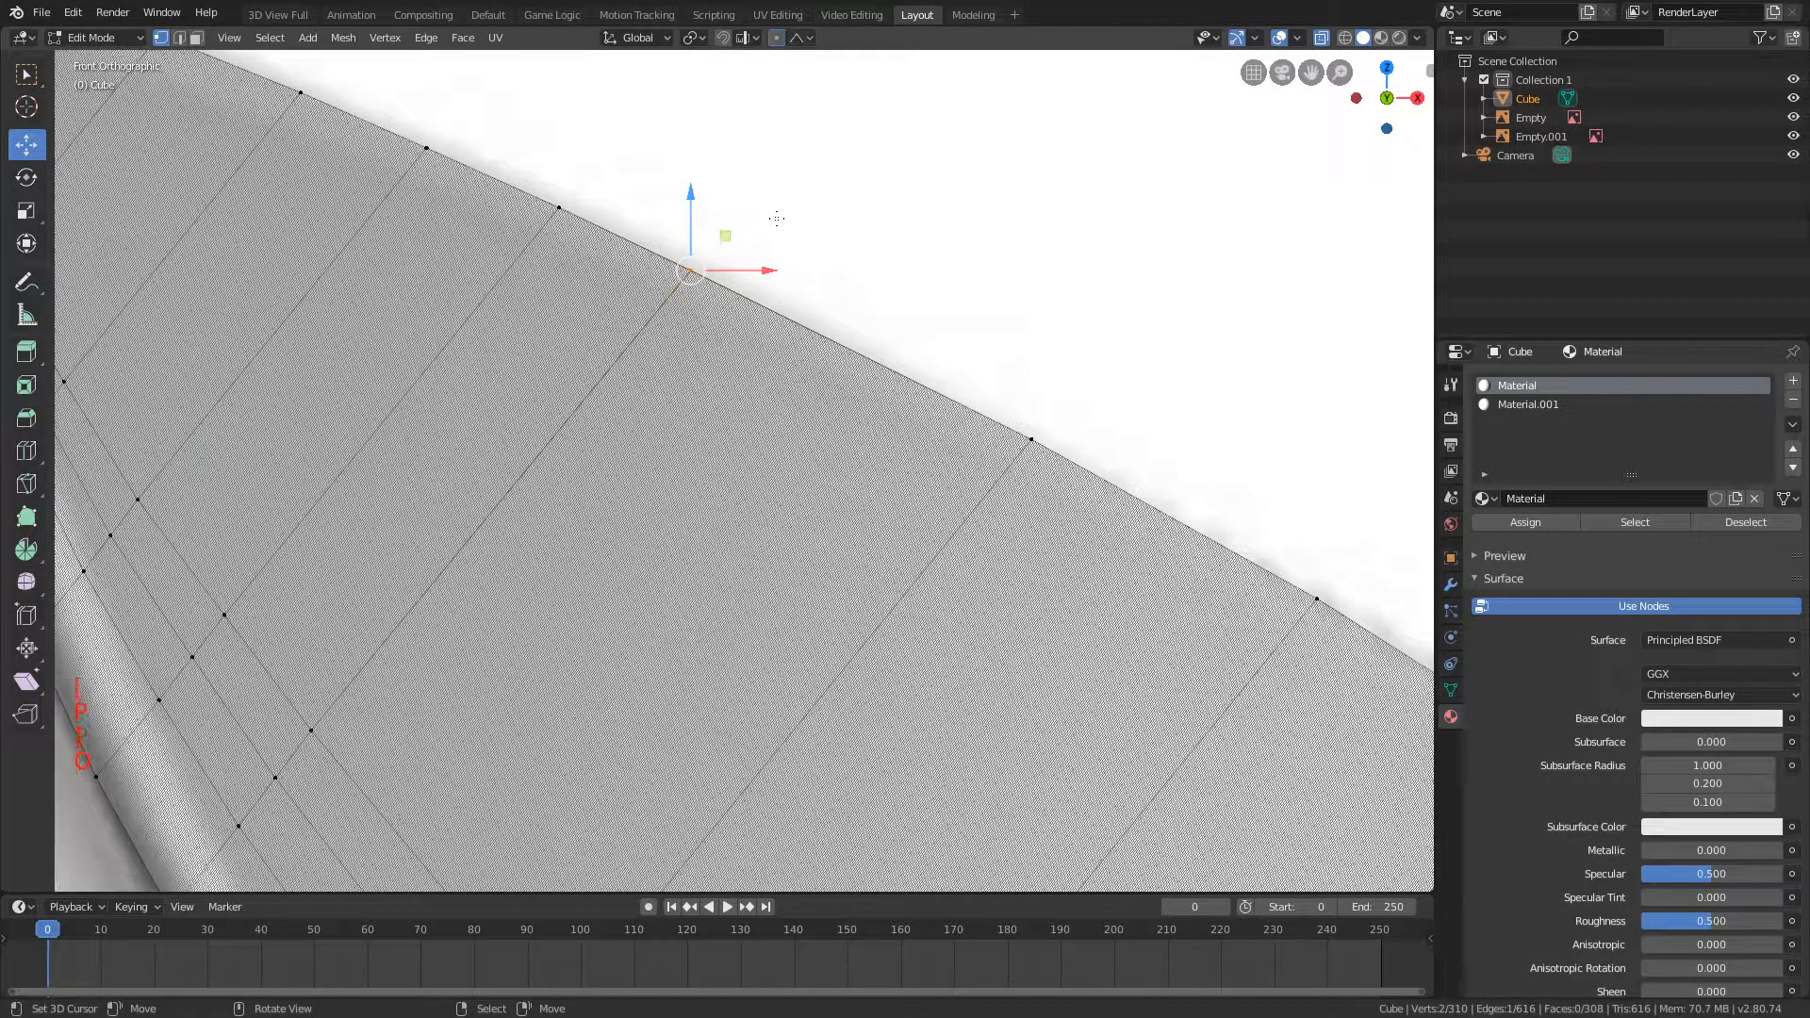
{"action": "scroll", "coordinate": [800, 216], "scroll_direction": "down", "scroll_amount": 5}
{"action": "scroll", "coordinate": [817, 351], "scroll_direction": "up", "scroll_amount": 3}
{"action": "middle_click_drag", "start_coordinate": [816, 351], "coordinate": [636, 362], "text": "shift"}
{"action": "scroll", "coordinate": [835, 326], "scroll_direction": "down", "scroll_amount": 5}
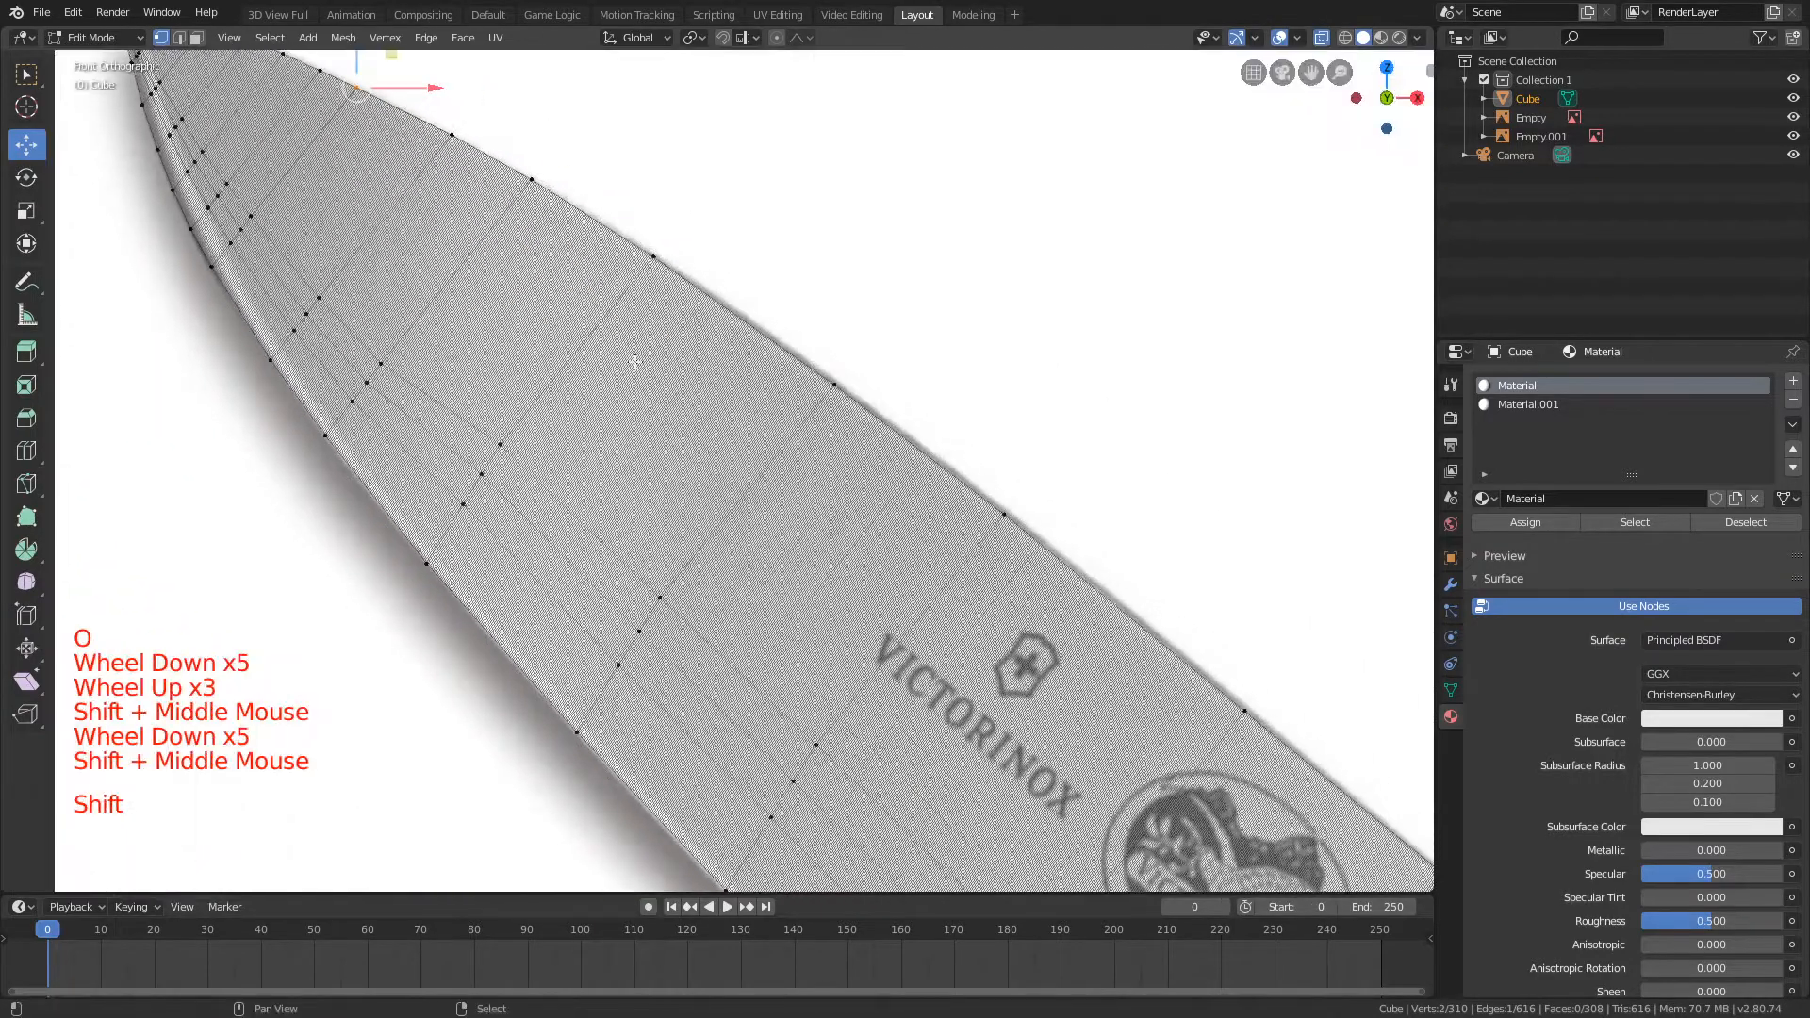
Step: Turn on proportional editing and move a vertex pair on the handle's lower front bump onto the outline with Y locked
{"action": "scroll", "coordinate": [510, 408], "scroll_direction": "down", "scroll_amount": 7}
{"action": "middle_click_drag", "start_coordinate": [510, 408], "coordinate": [56, 142], "text": "shift"}
{"action": "scroll", "coordinate": [56, 141], "scroll_direction": "up", "scroll_amount": 8}
{"action": "middle_click_drag", "start_coordinate": [660, 283], "coordinate": [444, 405], "text": "shift"}
{"action": "scroll", "coordinate": [853, 181], "scroll_direction": "up", "scroll_amount": 1, "text": "shift"}
{"action": "scroll", "coordinate": [854, 182], "scroll_direction": "up", "scroll_amount": 2}
{"action": "key", "text": "a"}
{"action": "key", "text": "b"}
{"action": "key", "text": "a"}
{"action": "key", "text": "a"}
{"action": "key", "text": "a"}
{"action": "key", "text": "b"}
{"action": "key", "text": "p"}
{"action": "key", "text": "o"}
{"action": "key", "text": "b"}
{"action": "left_click_drag", "start_coordinate": [489, 421], "coordinate": [535, 464]}
{"action": "key", "text": "g"}
{"action": "key", "text": "shift+y"}
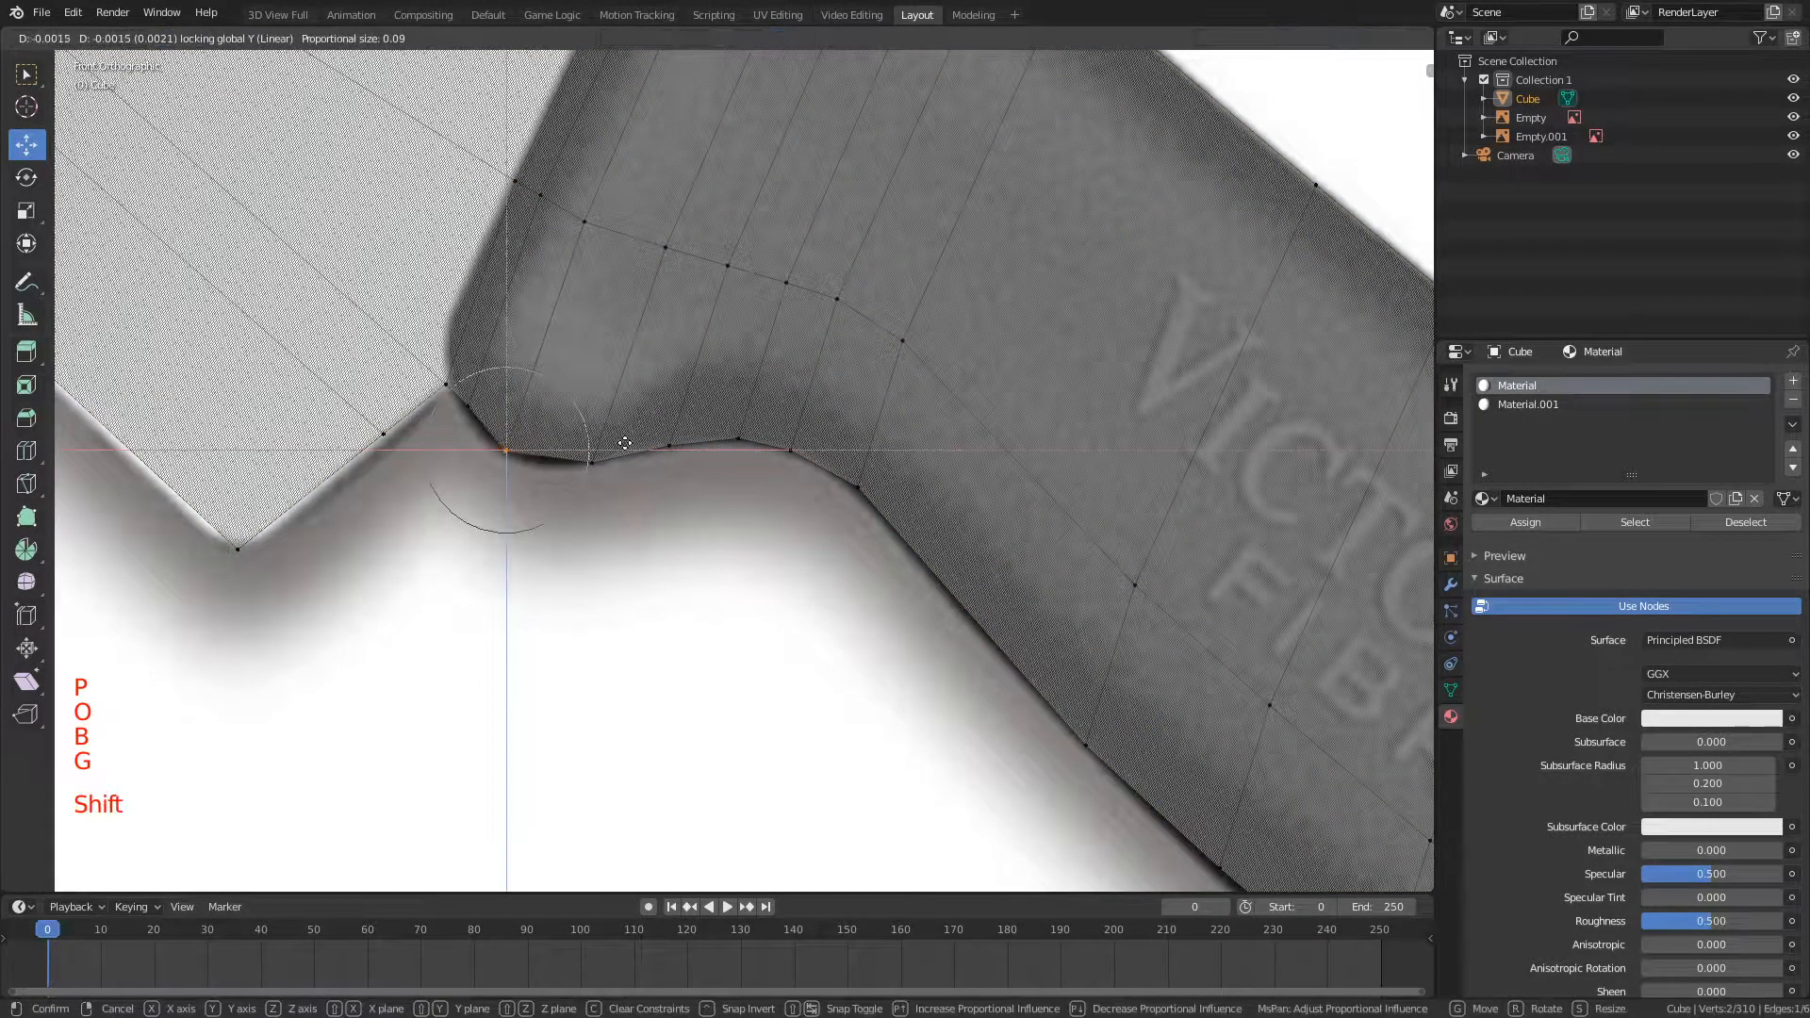
{"action": "left_click", "coordinate": [619, 456]}
Step: Move the neighbouring lower handle vertices, next to the blade heel, onto the outline with Y locked
{"action": "key", "text": "a"}
{"action": "key", "text": "b"}
{"action": "left_click_drag", "start_coordinate": [453, 394], "coordinate": [492, 423]}
{"action": "key", "text": "g"}
{"action": "key", "text": "shift+y"}
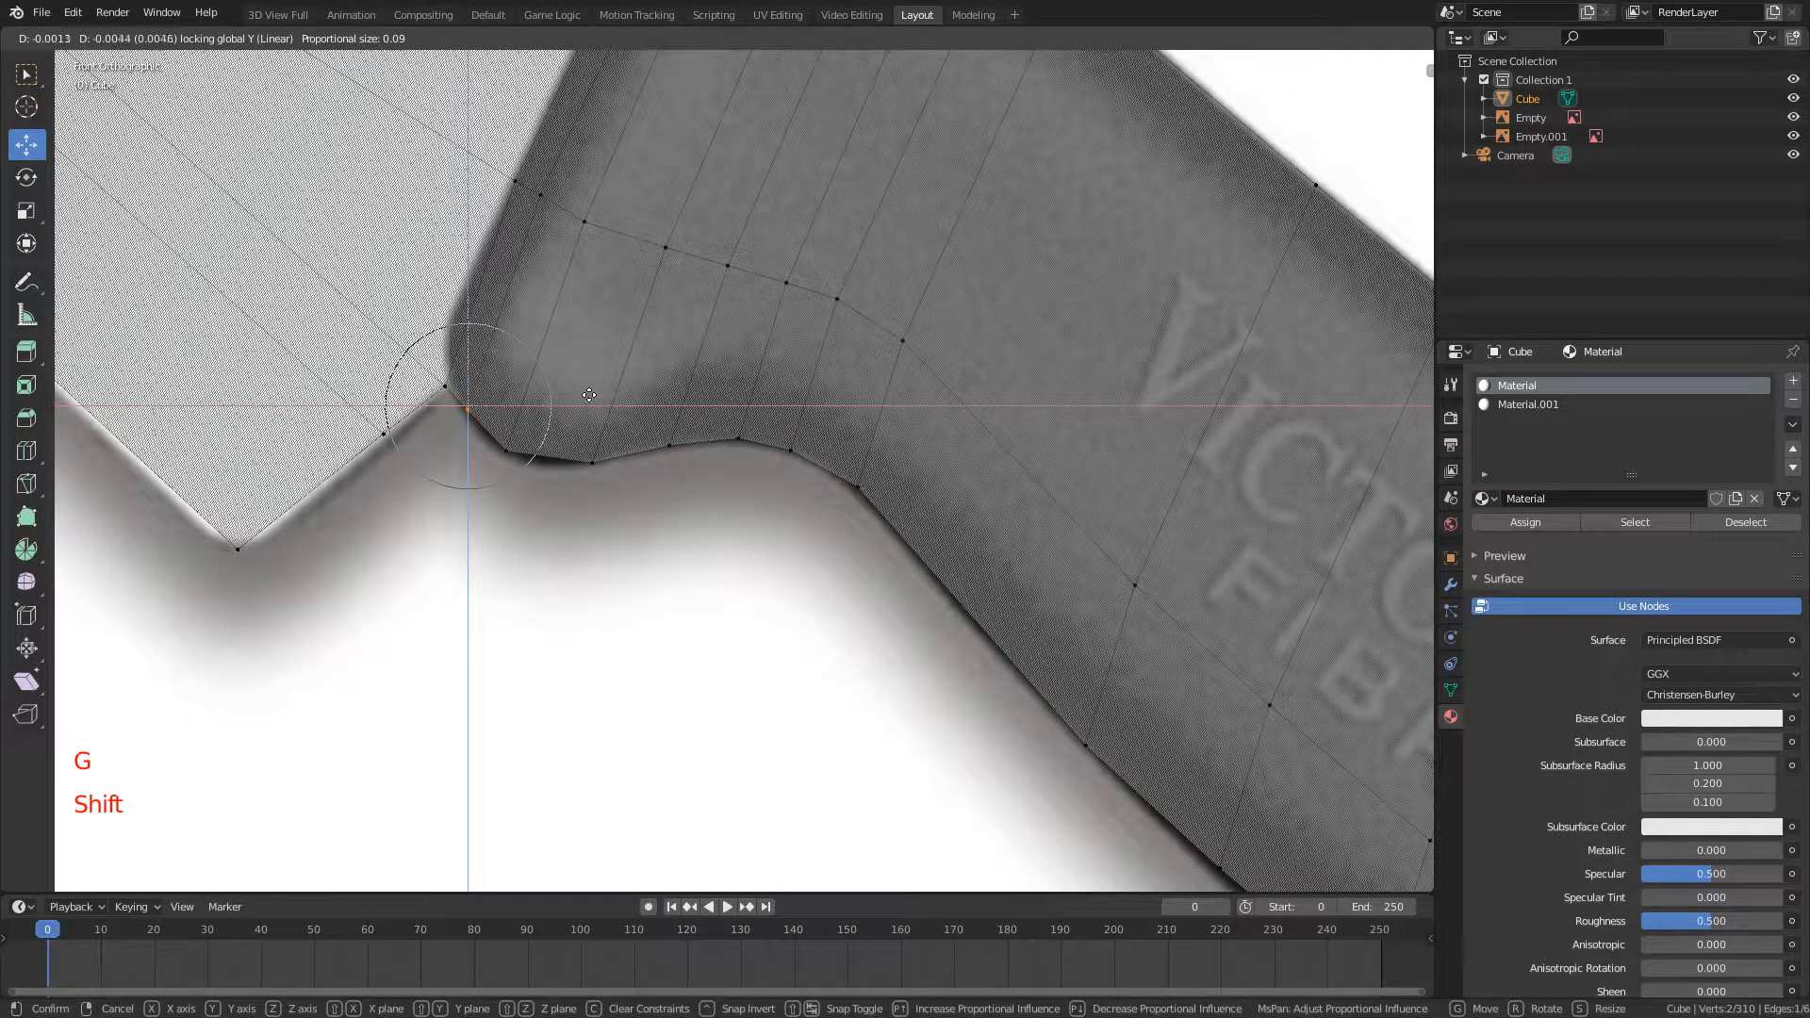
{"action": "left_click", "coordinate": [590, 395]}
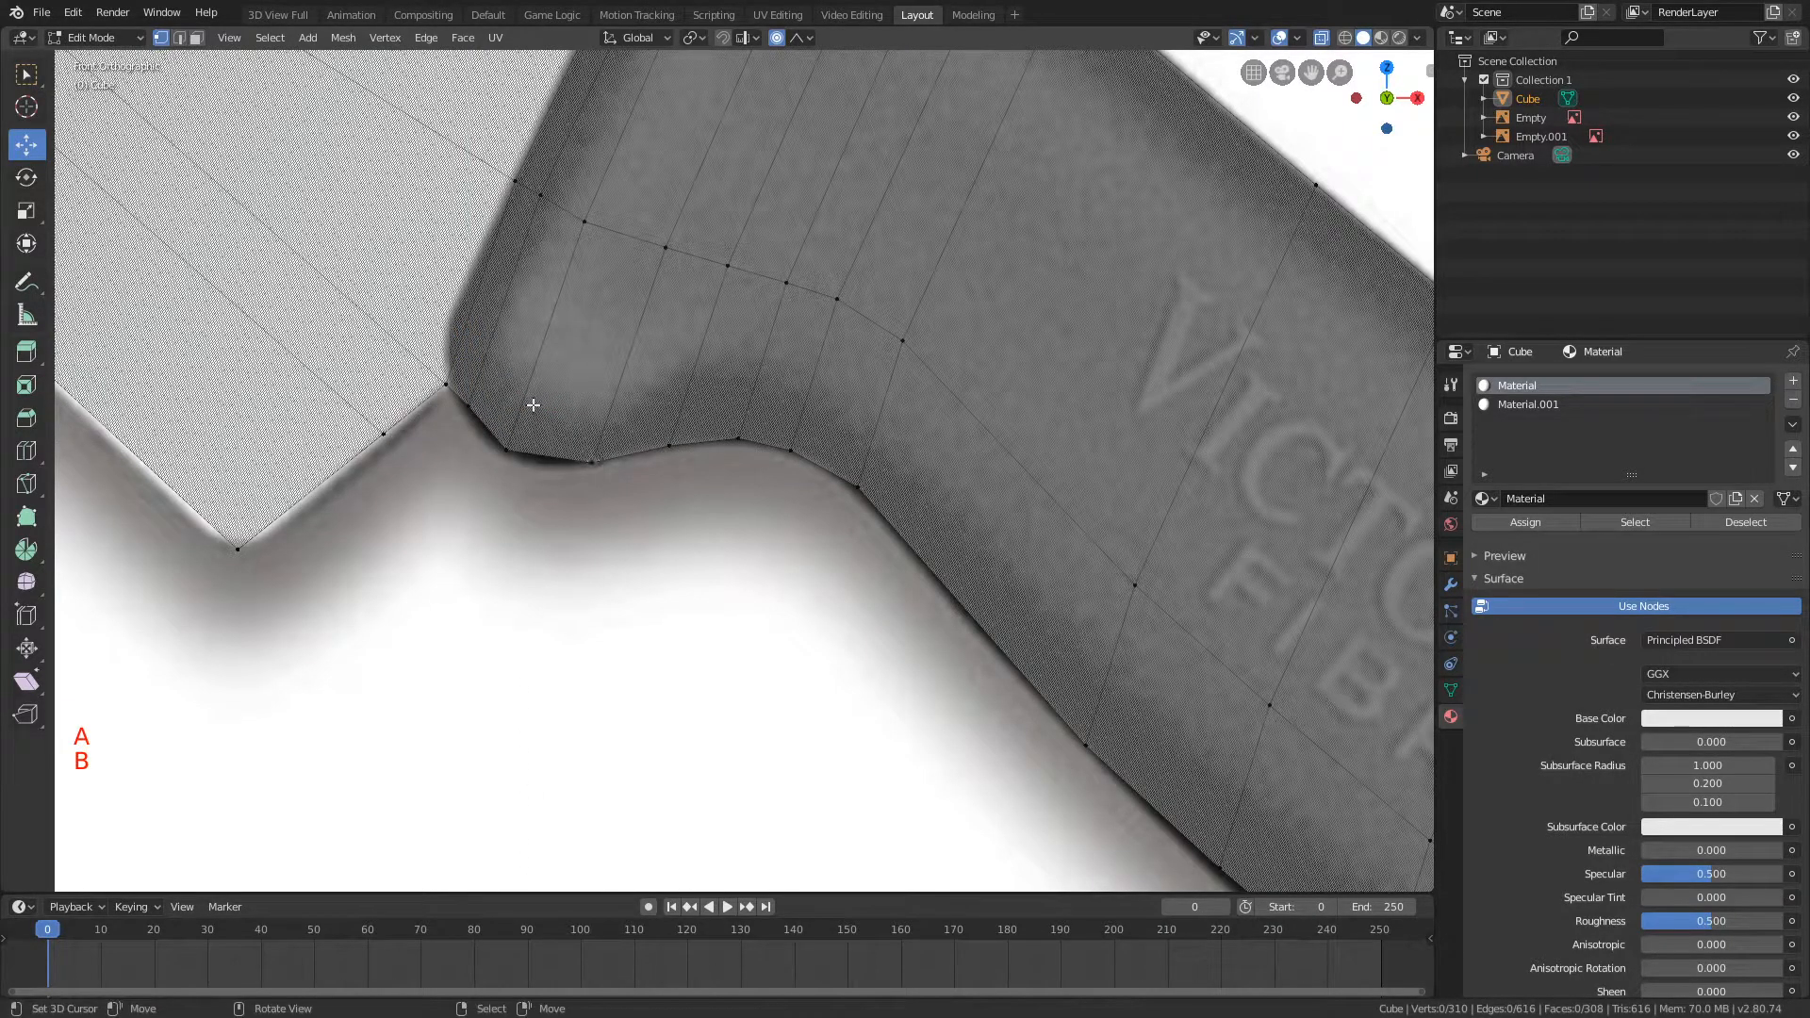
Step: Add a centred loop cut across the front of the handle, through the lowest part of its bump
{"action": "scroll", "coordinate": [565, 418], "scroll_direction": "up", "scroll_amount": 1}
{"action": "key", "text": "ctrl+r"}
{"action": "left_click", "coordinate": [588, 215]}
{"action": "right_click", "coordinate": [587, 213]}
Step: Move the lower vertices of the new handle loop onto the bump's outline with Y locked, leaving nothing selected
{"action": "key", "text": "a"}
{"action": "key", "text": "b"}
{"action": "left_click_drag", "start_coordinate": [501, 434], "coordinate": [543, 466]}
{"action": "key", "text": "g"}
{"action": "key", "text": "shift+y"}
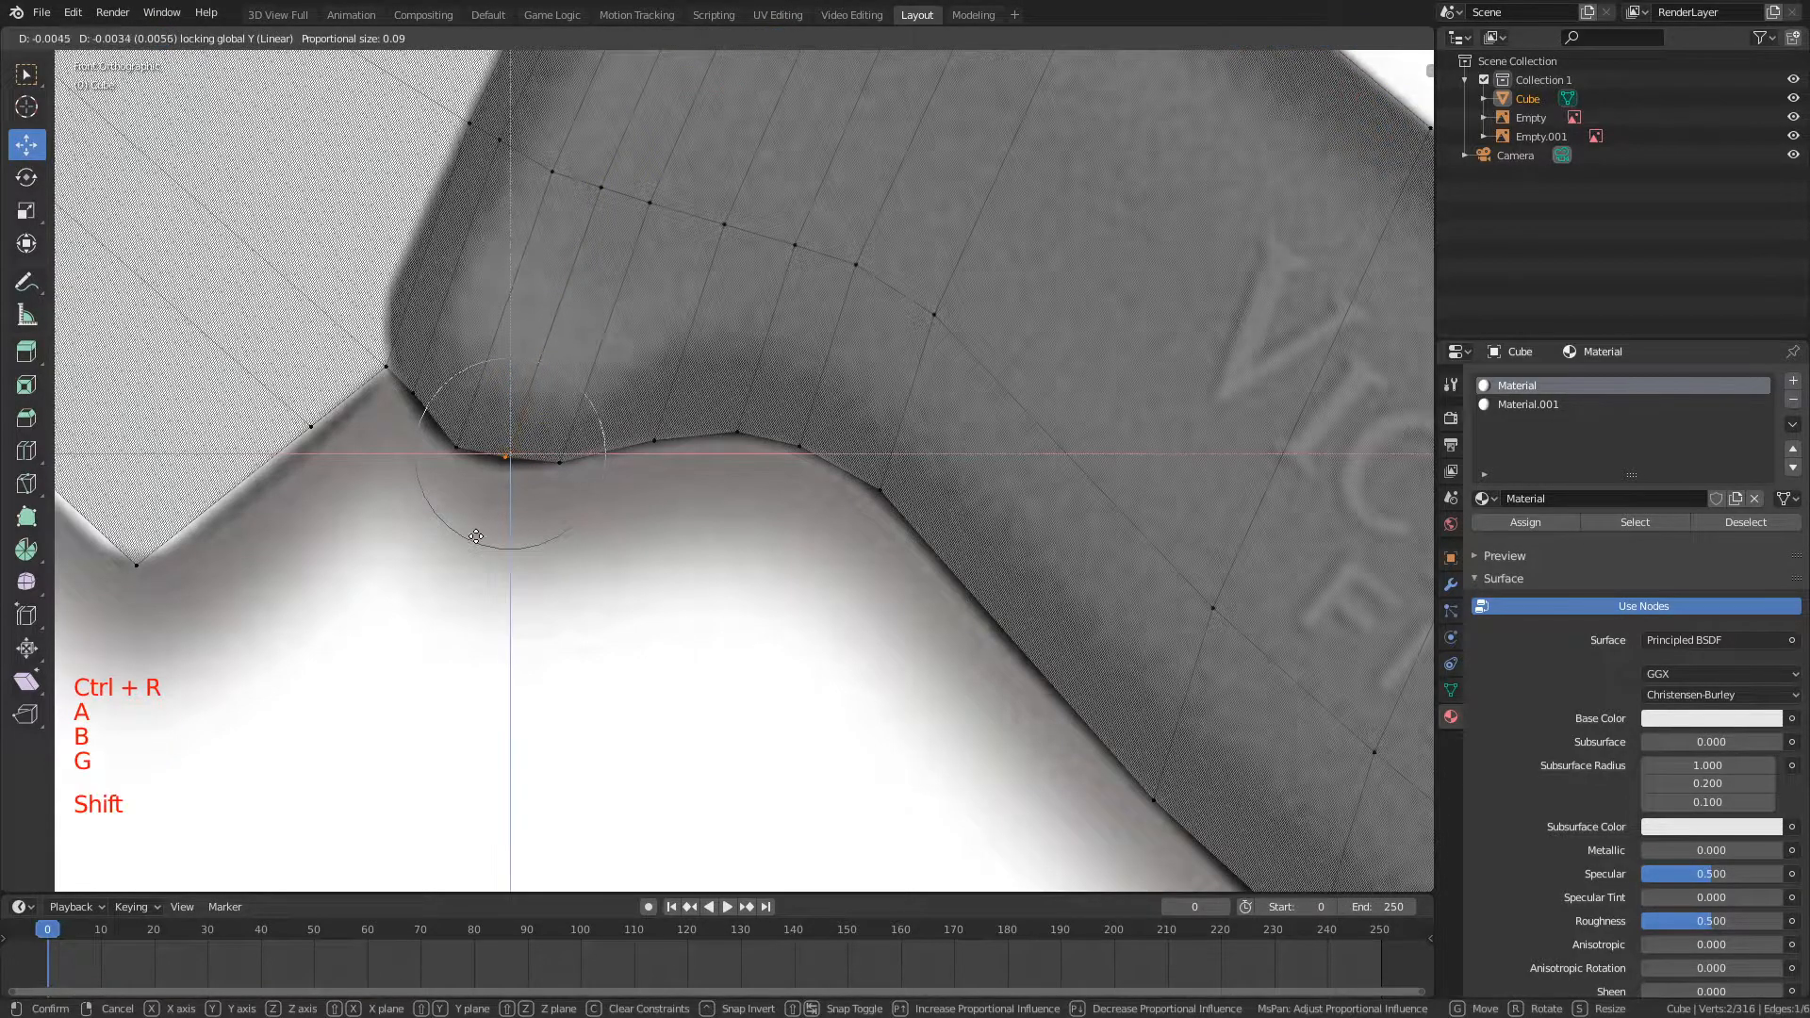
{"action": "left_click", "coordinate": [473, 547]}
{"action": "key", "text": "a"}
Step: Add another centred loop cut across the handle, between the bump and the blade heel
{"action": "key", "text": "ctrl+r"}
{"action": "left_click", "coordinate": [521, 164]}
{"action": "right_click", "coordinate": [522, 164]}
Step: Move the lower vertices of this second loop onto the outline beside the heel with Y locked, then deselect everything
{"action": "key", "text": "a"}
{"action": "key", "text": "b"}
{"action": "left_click_drag", "start_coordinate": [429, 404], "coordinate": [456, 438]}
{"action": "key", "text": "g"}
{"action": "key", "text": "shift+y"}
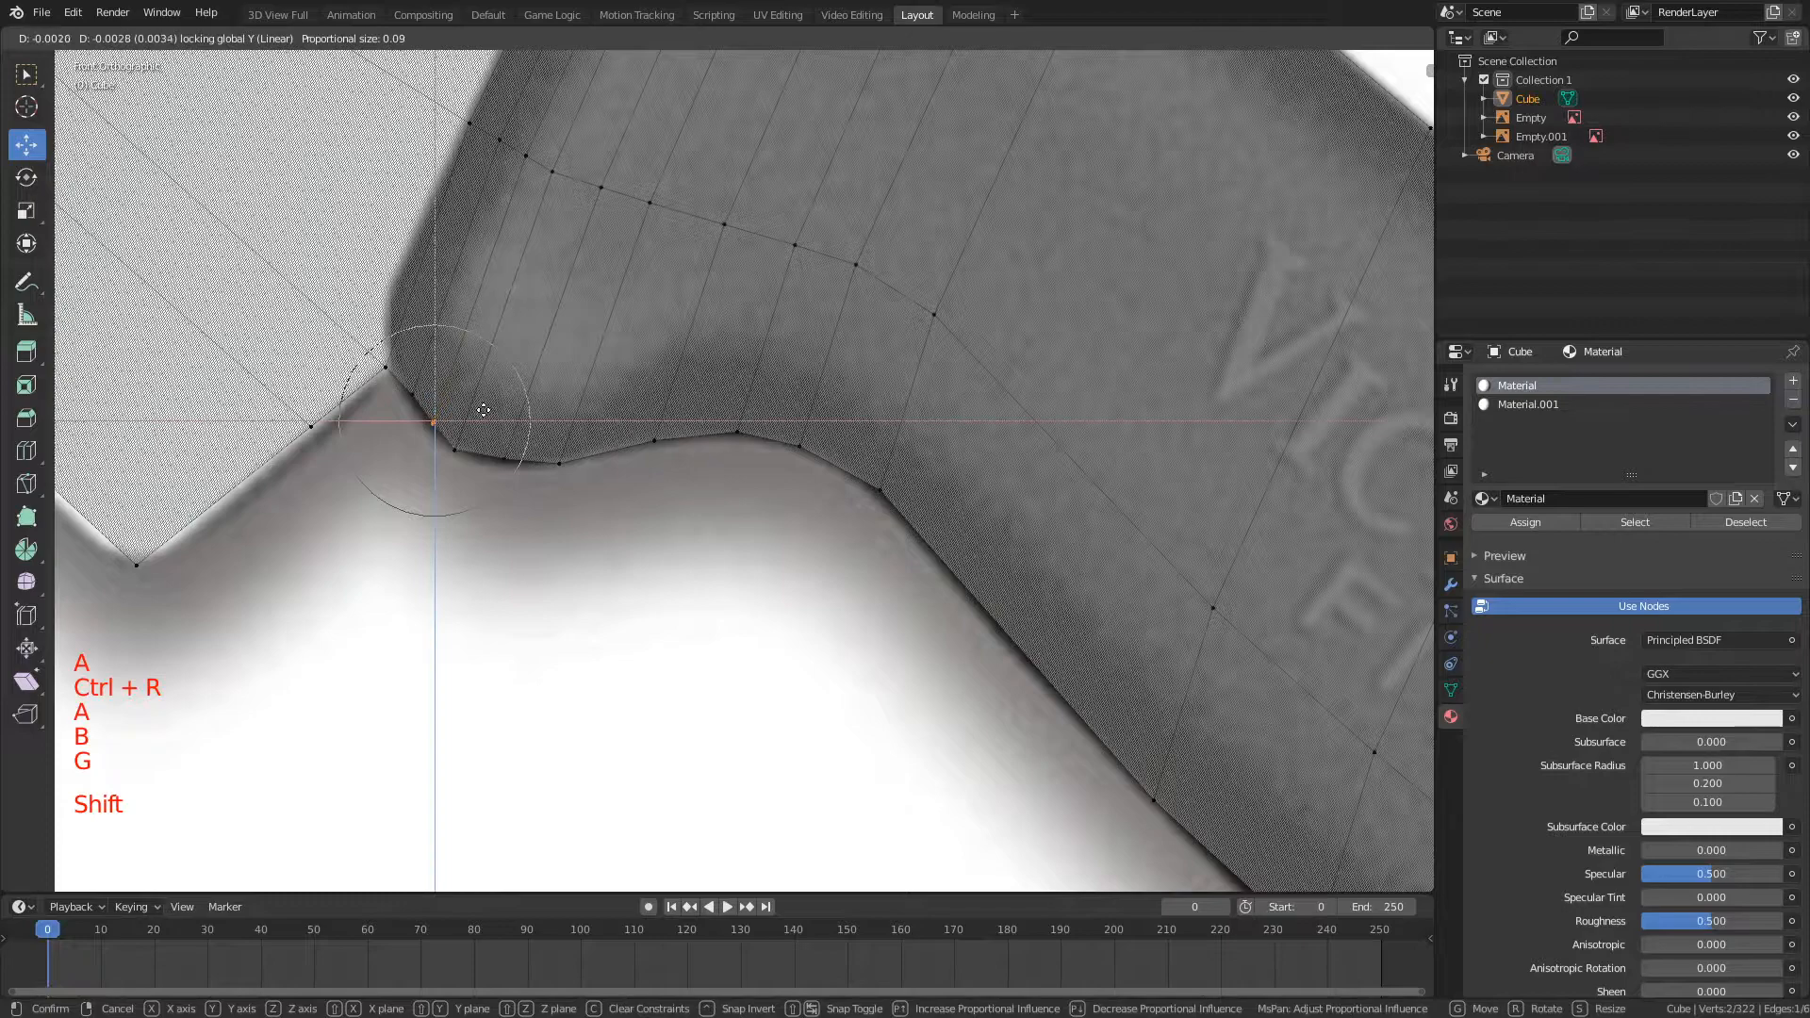
{"action": "left_click", "coordinate": [482, 418]}
{"action": "key", "text": "a"}
Step: Move a vertex pair on the handle's lower edge, beneath the FIBROX lettering, onto the outline with Y locked
{"action": "middle_click_drag", "start_coordinate": [626, 416], "coordinate": [893, 408], "text": "shift"}
{"action": "scroll", "coordinate": [693, 352], "scroll_direction": "up", "scroll_amount": 1}
{"action": "scroll", "coordinate": [947, 490], "scroll_direction": "down", "scroll_amount": 2}
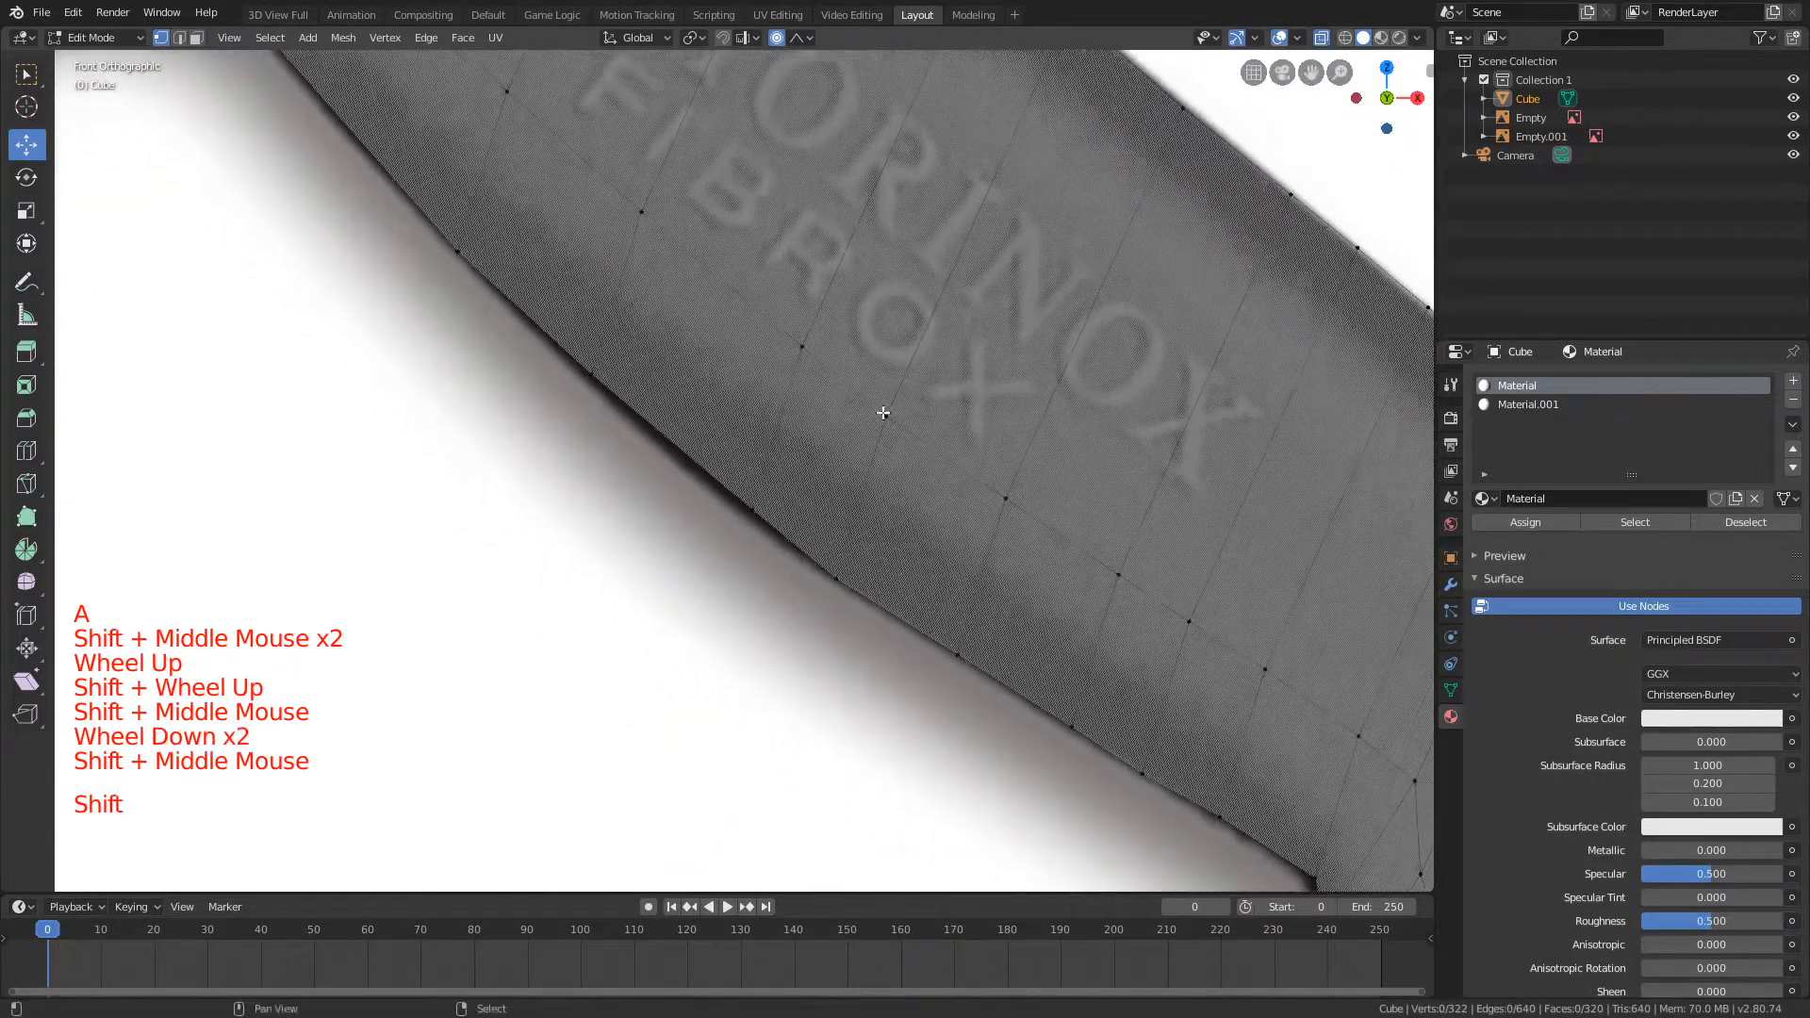
{"action": "scroll", "coordinate": [849, 405], "scroll_direction": "up", "scroll_amount": 1, "text": "shift"}
{"action": "scroll", "coordinate": [755, 405], "scroll_direction": "up", "scroll_amount": 1}
{"action": "key", "text": "b"}
{"action": "left_click_drag", "start_coordinate": [550, 350], "coordinate": [630, 404]}
{"action": "key", "text": "g"}
{"action": "key", "text": "shift+y"}
{"action": "left_click", "coordinate": [597, 441]}
Step: Move the next vertices along the handle's lower edge, toward the butt, onto the outline with Y locked
{"action": "key", "text": "a"}
{"action": "key", "text": "b"}
{"action": "left_click_drag", "start_coordinate": [732, 473], "coordinate": [819, 528]}
{"action": "key", "text": "g"}
{"action": "key", "text": "shift+y"}
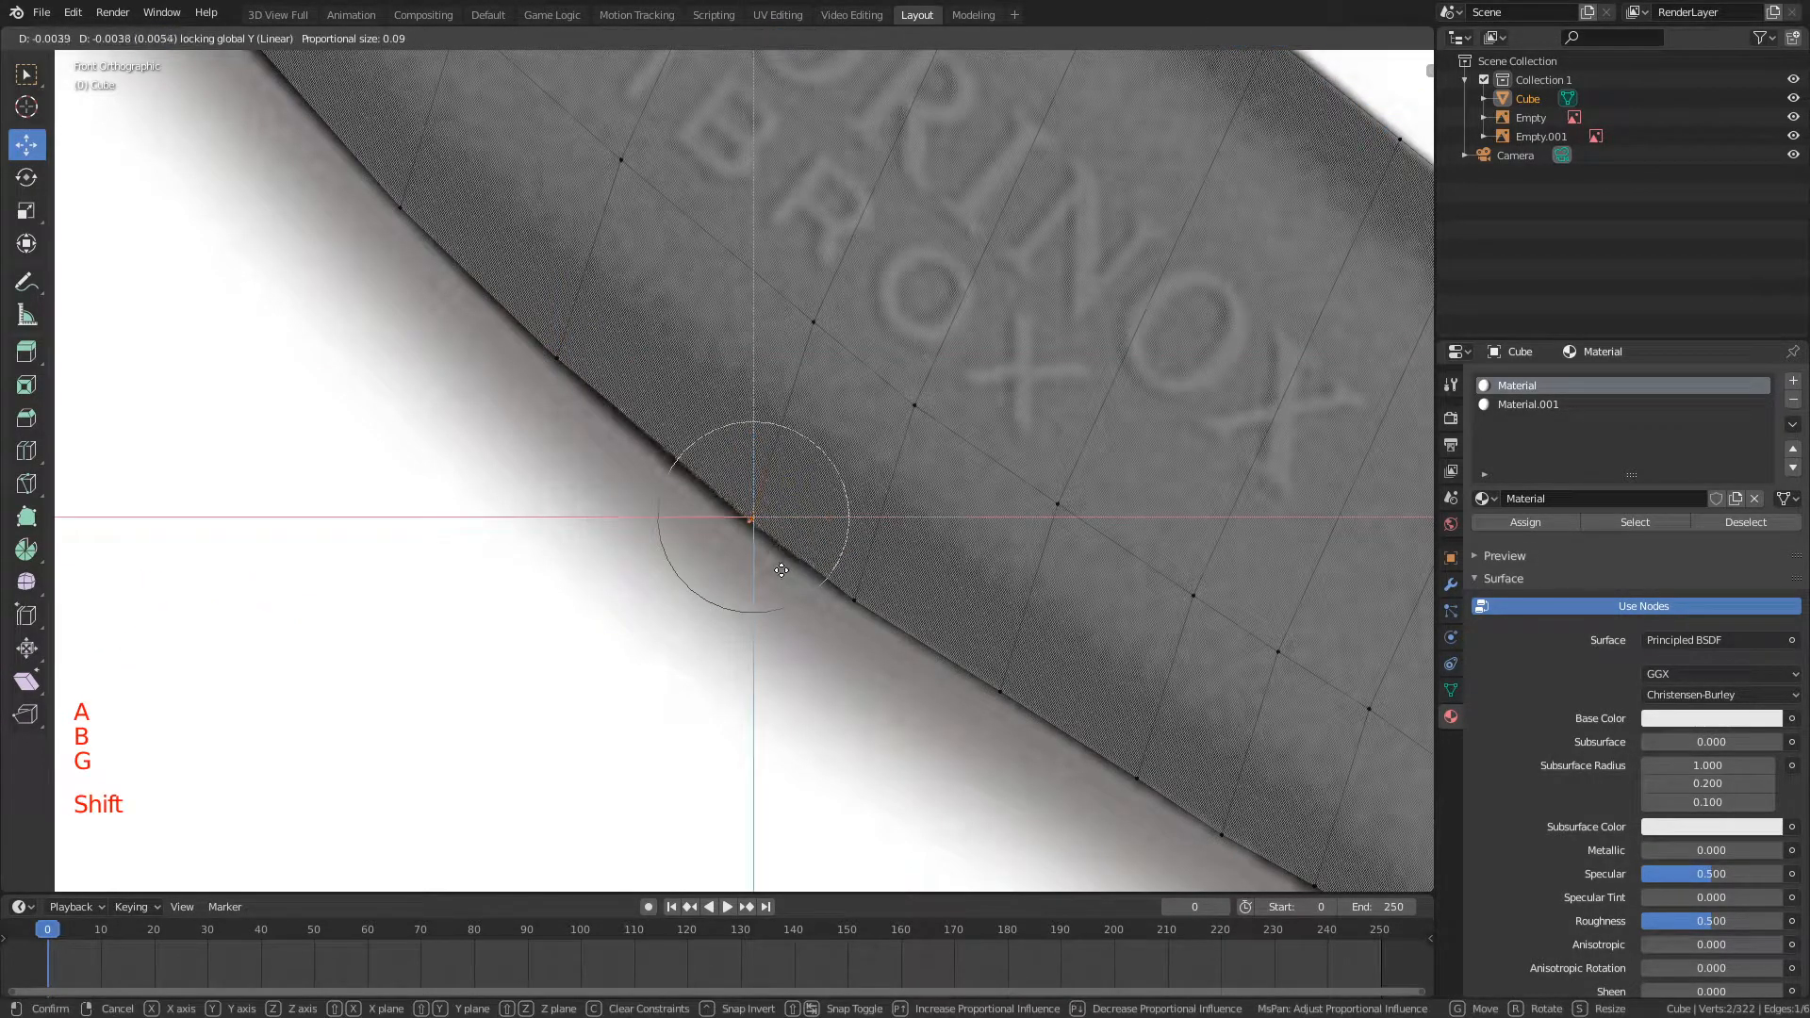
{"action": "left_click", "coordinate": [781, 571]}
Step: Move the vertices on the handle's rounded butt outward onto the picture's outline with Y locked, then deselect everything
{"action": "middle_click_drag", "start_coordinate": [1014, 575], "coordinate": [626, 308], "text": "shift"}
{"action": "middle_click_drag", "start_coordinate": [1107, 651], "coordinate": [660, 528], "text": "shift"}
{"action": "scroll", "coordinate": [859, 425], "scroll_direction": "down", "scroll_amount": 3}
{"action": "scroll", "coordinate": [710, 519], "scroll_direction": "up", "scroll_amount": 3}
{"action": "scroll", "coordinate": [659, 528], "scroll_direction": "up", "scroll_amount": 3}
{"action": "key", "text": "a"}
{"action": "key", "text": "b"}
{"action": "left_click_drag", "start_coordinate": [531, 485], "coordinate": [596, 537]}
{"action": "key", "text": "g"}
{"action": "key", "text": "shift+y"}
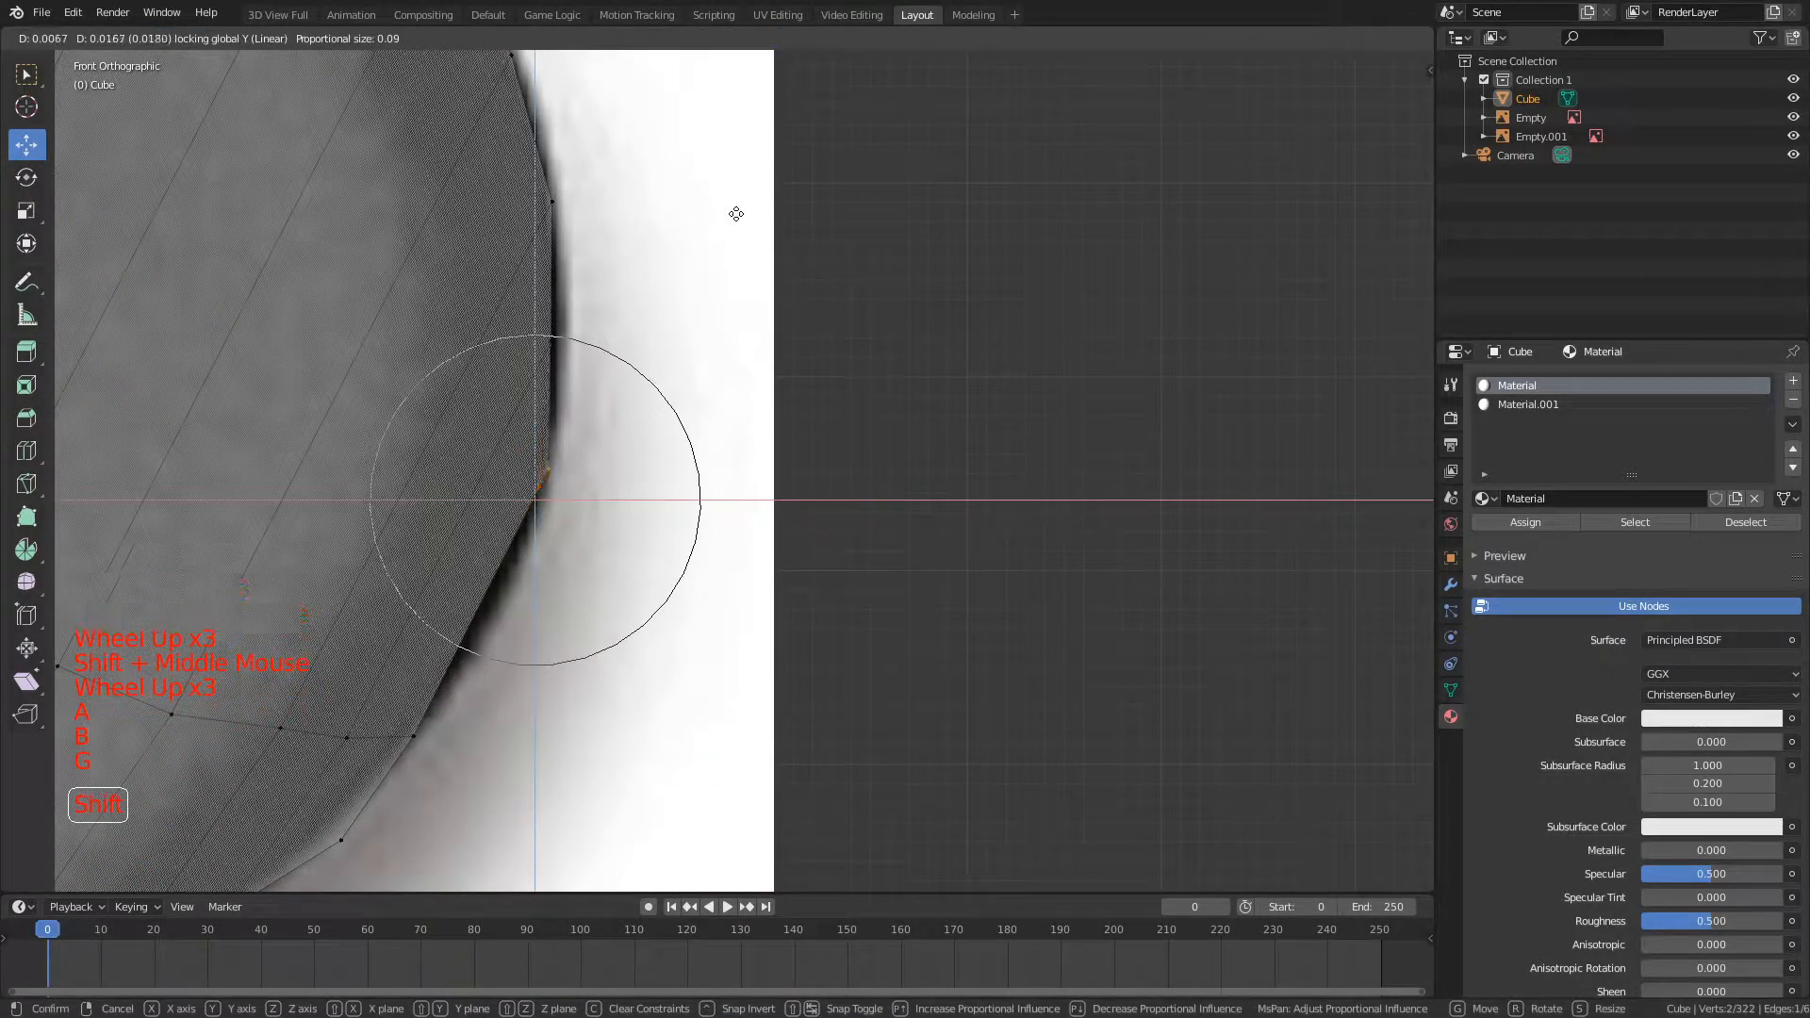
{"action": "left_click", "coordinate": [738, 214]}
{"action": "key", "text": "a"}
Step: Check how closely the mesh outline follows the picture from the handle's butt up to the blade tip
{"action": "scroll", "coordinate": [737, 215], "scroll_direction": "down", "scroll_amount": 10}
{"action": "middle_click_drag", "start_coordinate": [660, 238], "coordinate": [902, 404], "text": "shift"}
{"action": "middle_click_drag", "start_coordinate": [775, 601], "coordinate": [809, 494], "text": "shift"}
{"action": "scroll", "coordinate": [770, 491], "scroll_direction": "up", "scroll_amount": 3}
{"action": "scroll", "coordinate": [607, 436], "scroll_direction": "down", "scroll_amount": 5}
{"action": "scroll", "coordinate": [709, 588], "scroll_direction": "up", "scroll_amount": 3}
{"action": "scroll", "coordinate": [809, 494], "scroll_direction": "up", "scroll_amount": 4}
{"action": "scroll", "coordinate": [984, 143], "scroll_direction": "down", "scroll_amount": 4}
{"action": "middle_click_drag", "start_coordinate": [983, 143], "coordinate": [1193, 257], "text": "shift"}
{"action": "middle_click_drag", "start_coordinate": [234, 99], "coordinate": [481, 393], "text": "shift"}
{"action": "scroll", "coordinate": [982, 421], "scroll_direction": "down", "scroll_amount": 4}
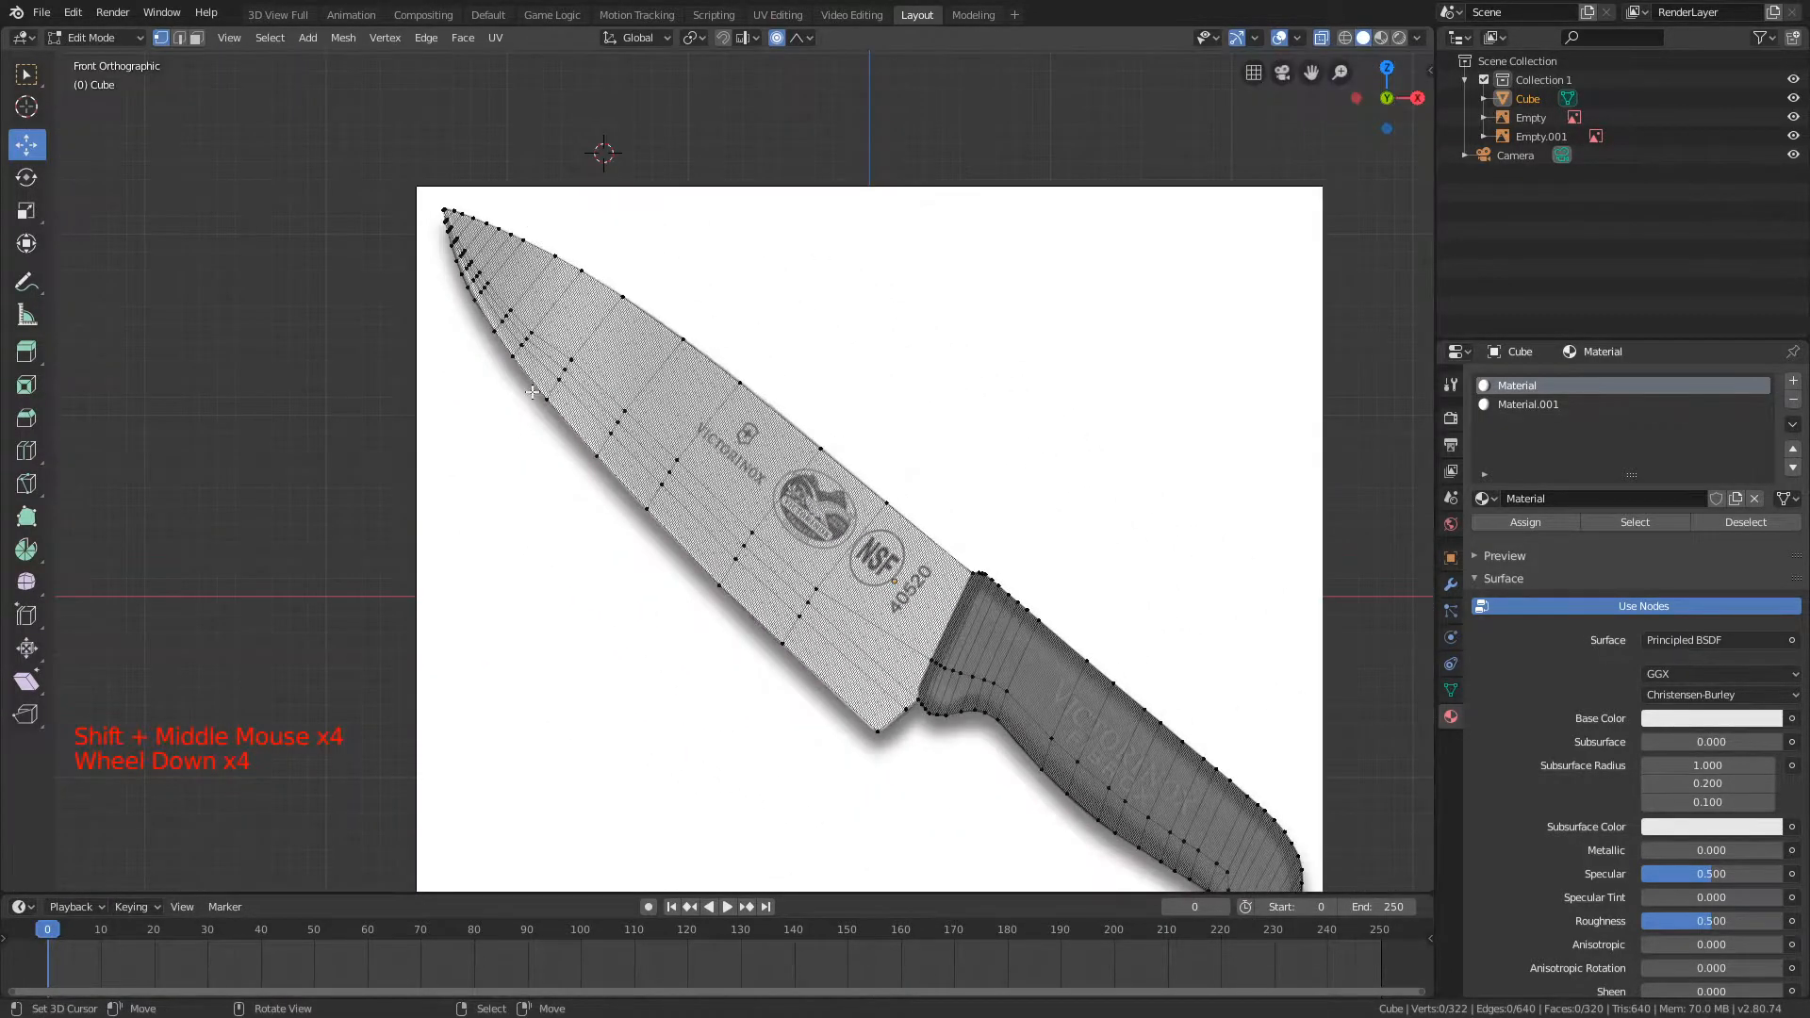
Step: Select the spine vertices above the VICTORINOX lettering on the blade and move them onto the picture's outline
{"action": "scroll", "coordinate": [865, 316], "scroll_direction": "up", "scroll_amount": 3}
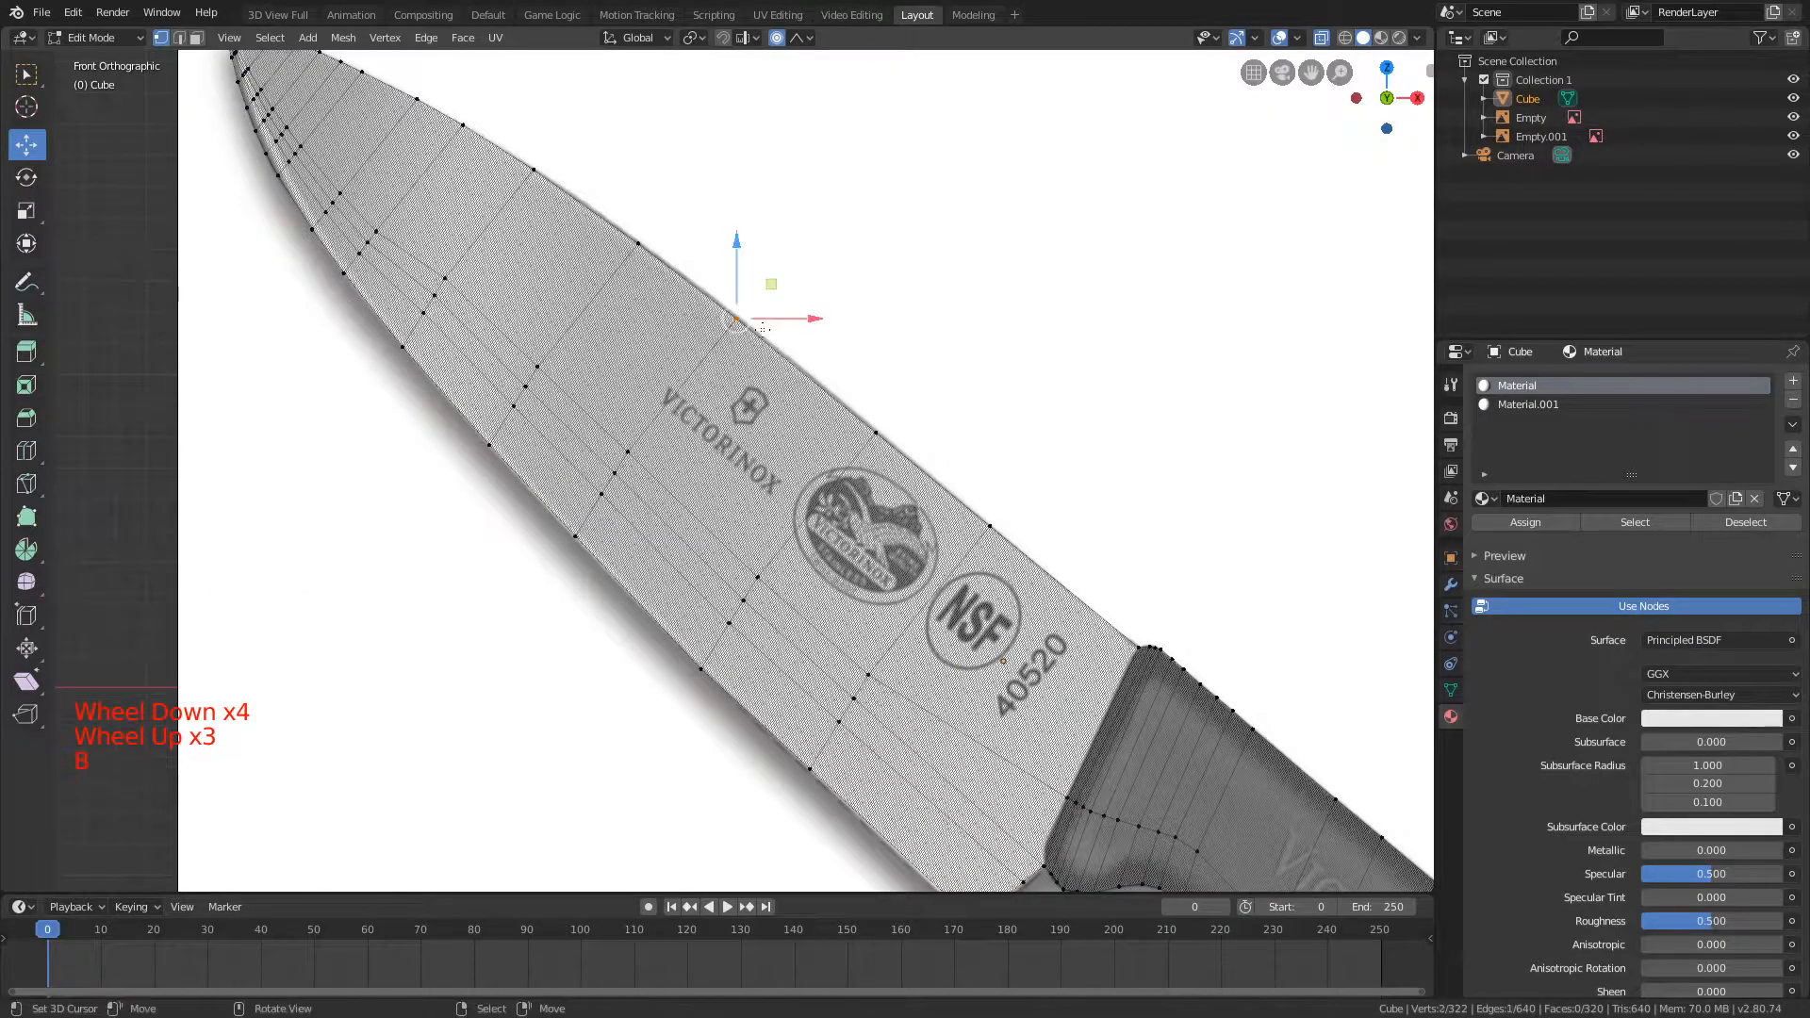
{"action": "key", "text": "g"}
{"action": "key", "text": "shift+y"}
{"action": "scroll", "coordinate": [751, 328], "scroll_direction": "up", "scroll_amount": 4}
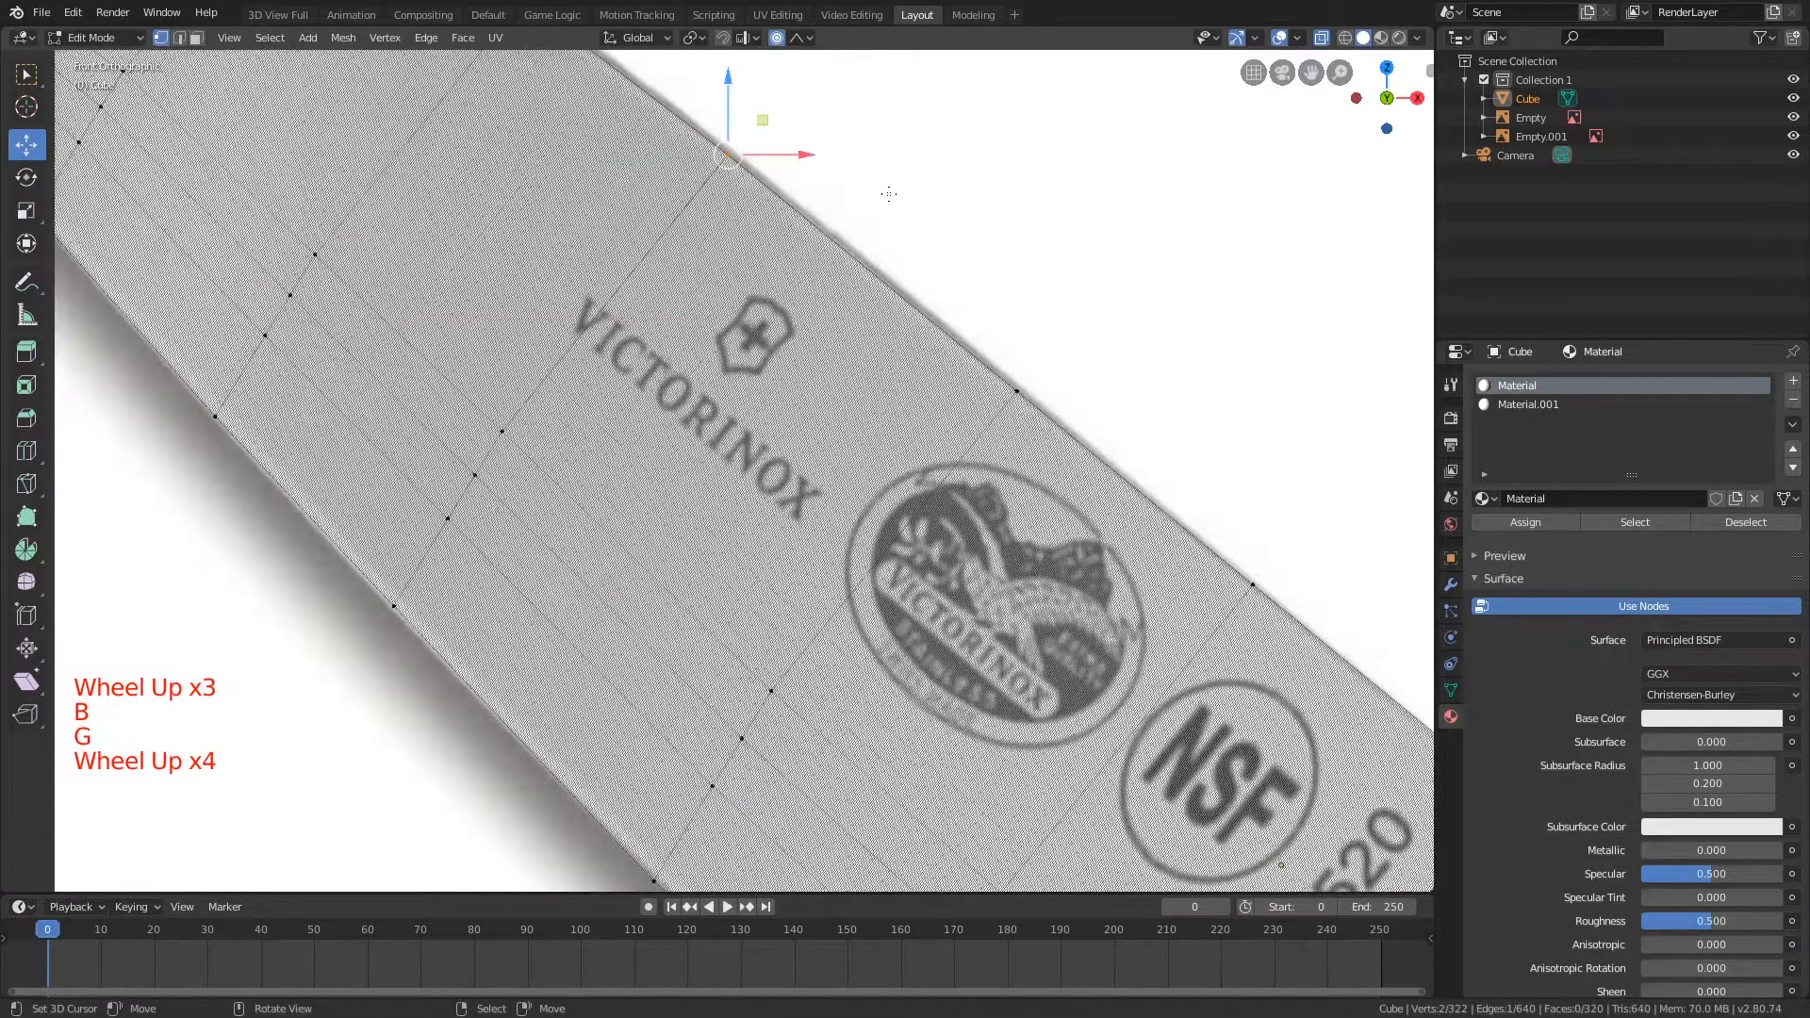
{"action": "middle_click_drag", "start_coordinate": [1018, 65], "coordinate": [937, 227], "text": "shift"}
{"action": "key", "text": "g"}
{"action": "left_click", "coordinate": [921, 251]}
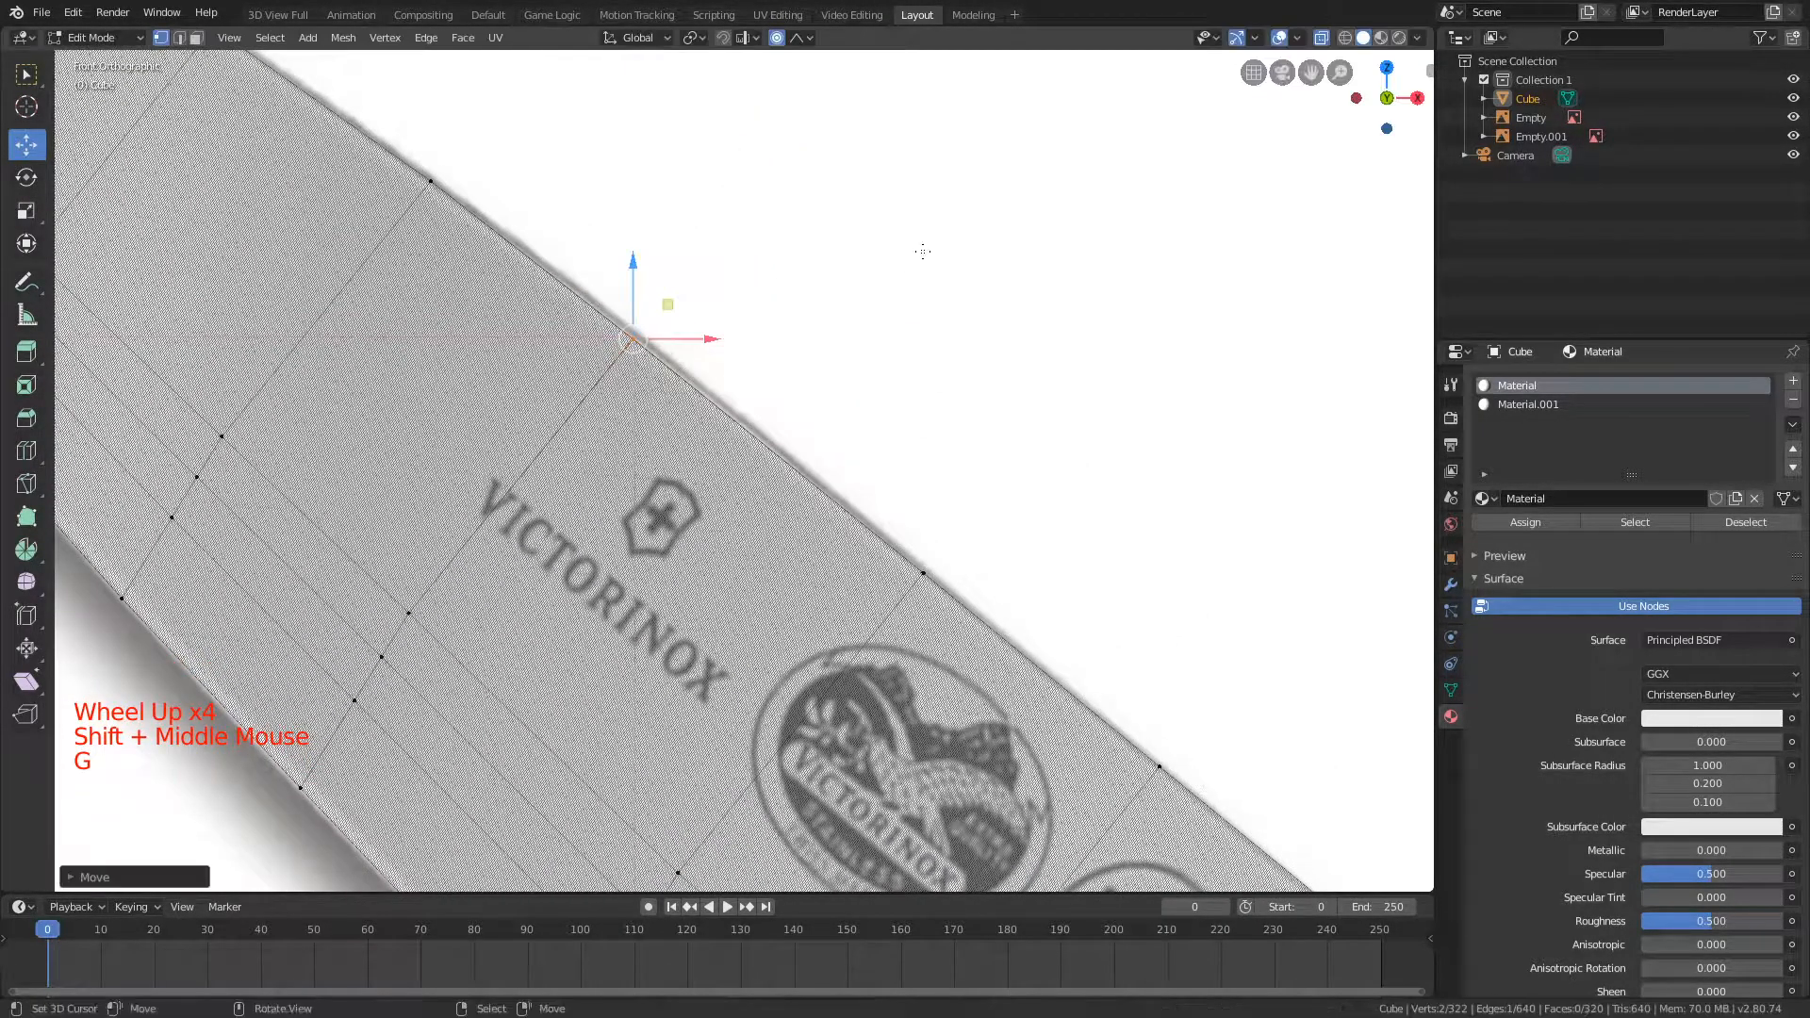
Step: Return to Object Mode, turn off X-ray and view the solid knife from the front
{"action": "scroll", "coordinate": [1327, 58], "scroll_direction": "down", "scroll_amount": 5}
{"action": "scroll", "coordinate": [833, 164], "scroll_direction": "down", "scroll_amount": 5}
{"action": "key", "text": "Tab"}
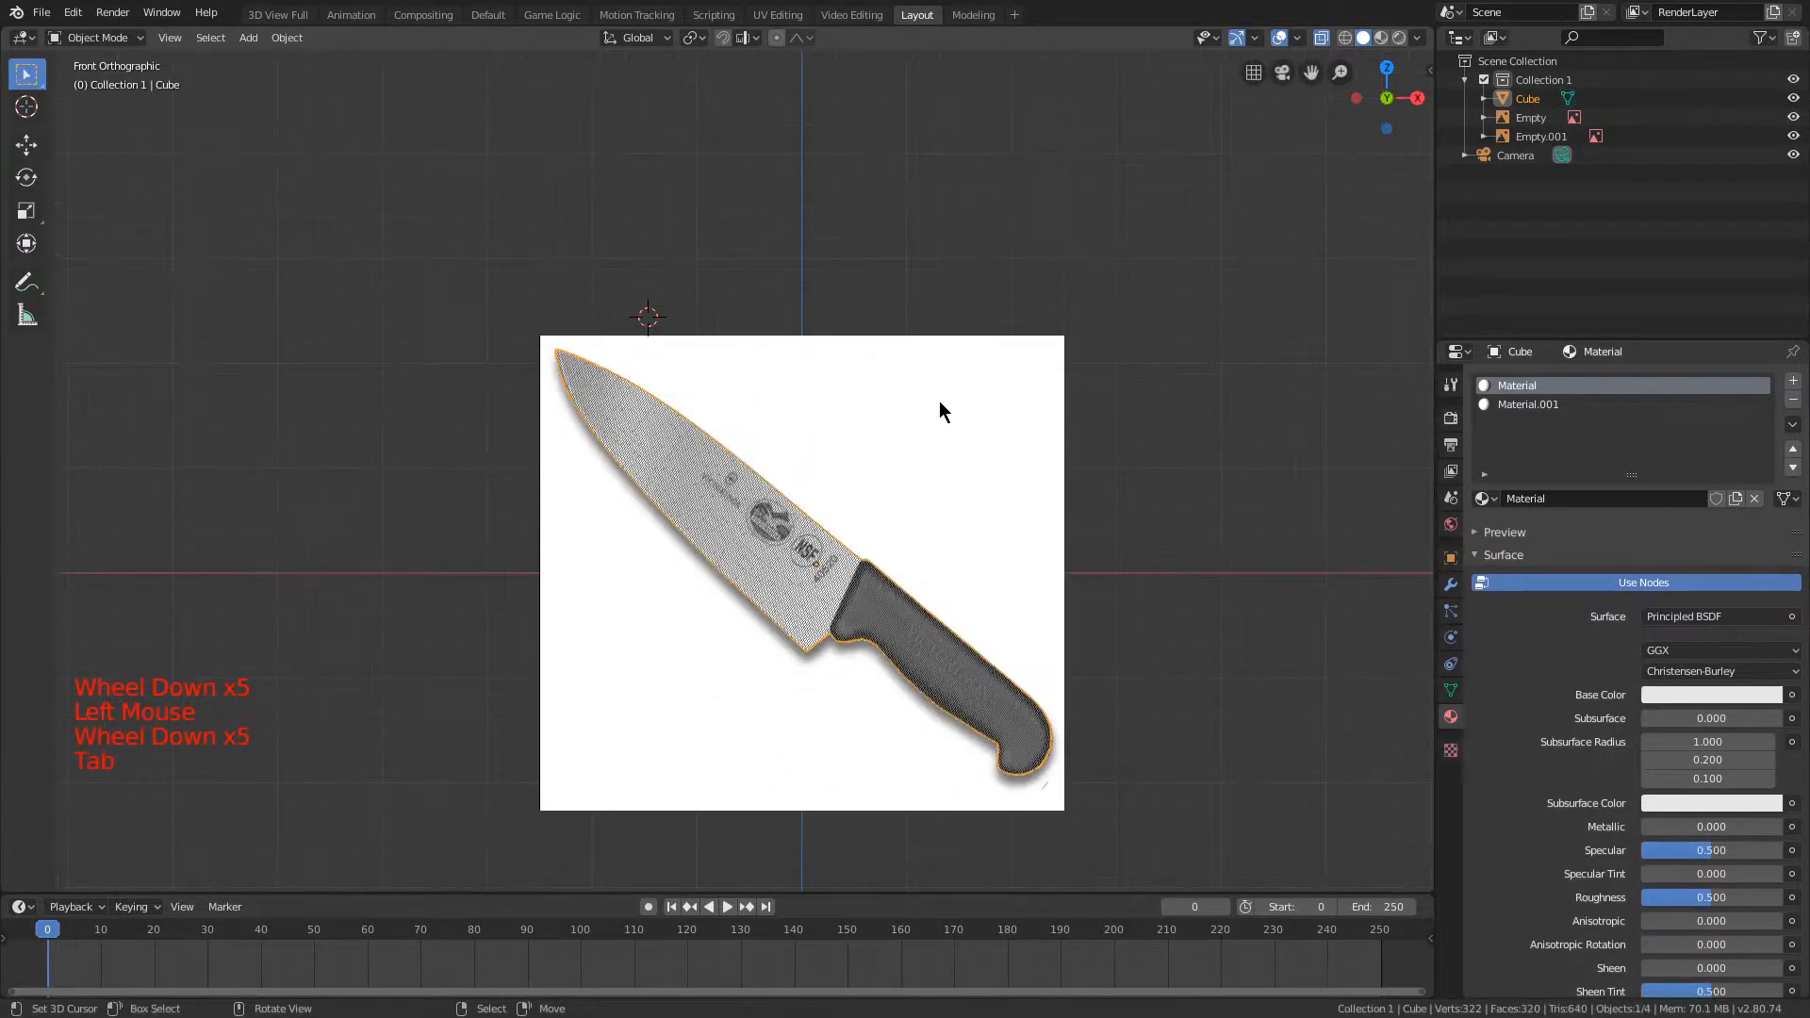
{"action": "middle_click_drag", "start_coordinate": [937, 387], "coordinate": [885, 309], "text": "shift"}
{"action": "left_click", "coordinate": [1321, 38]}
{"action": "mouse_move", "coordinate": [1091, 230]}
{"action": "middle_mouse_down"}
{"action": "mouse_move", "coordinate": [1057, 189]}
{"action": "mouse_move", "coordinate": [935, 231]}
{"action": "mouse_move", "coordinate": [885, 138]}
{"action": "mouse_move", "coordinate": [1236, 271]}
{"action": "mouse_move", "coordinate": [1070, 227]}
{"action": "middle_mouse_up"}
{"action": "key", "text": "KP_1"}
{"action": "scroll", "coordinate": [772, 234], "scroll_direction": "up", "scroll_amount": 3}
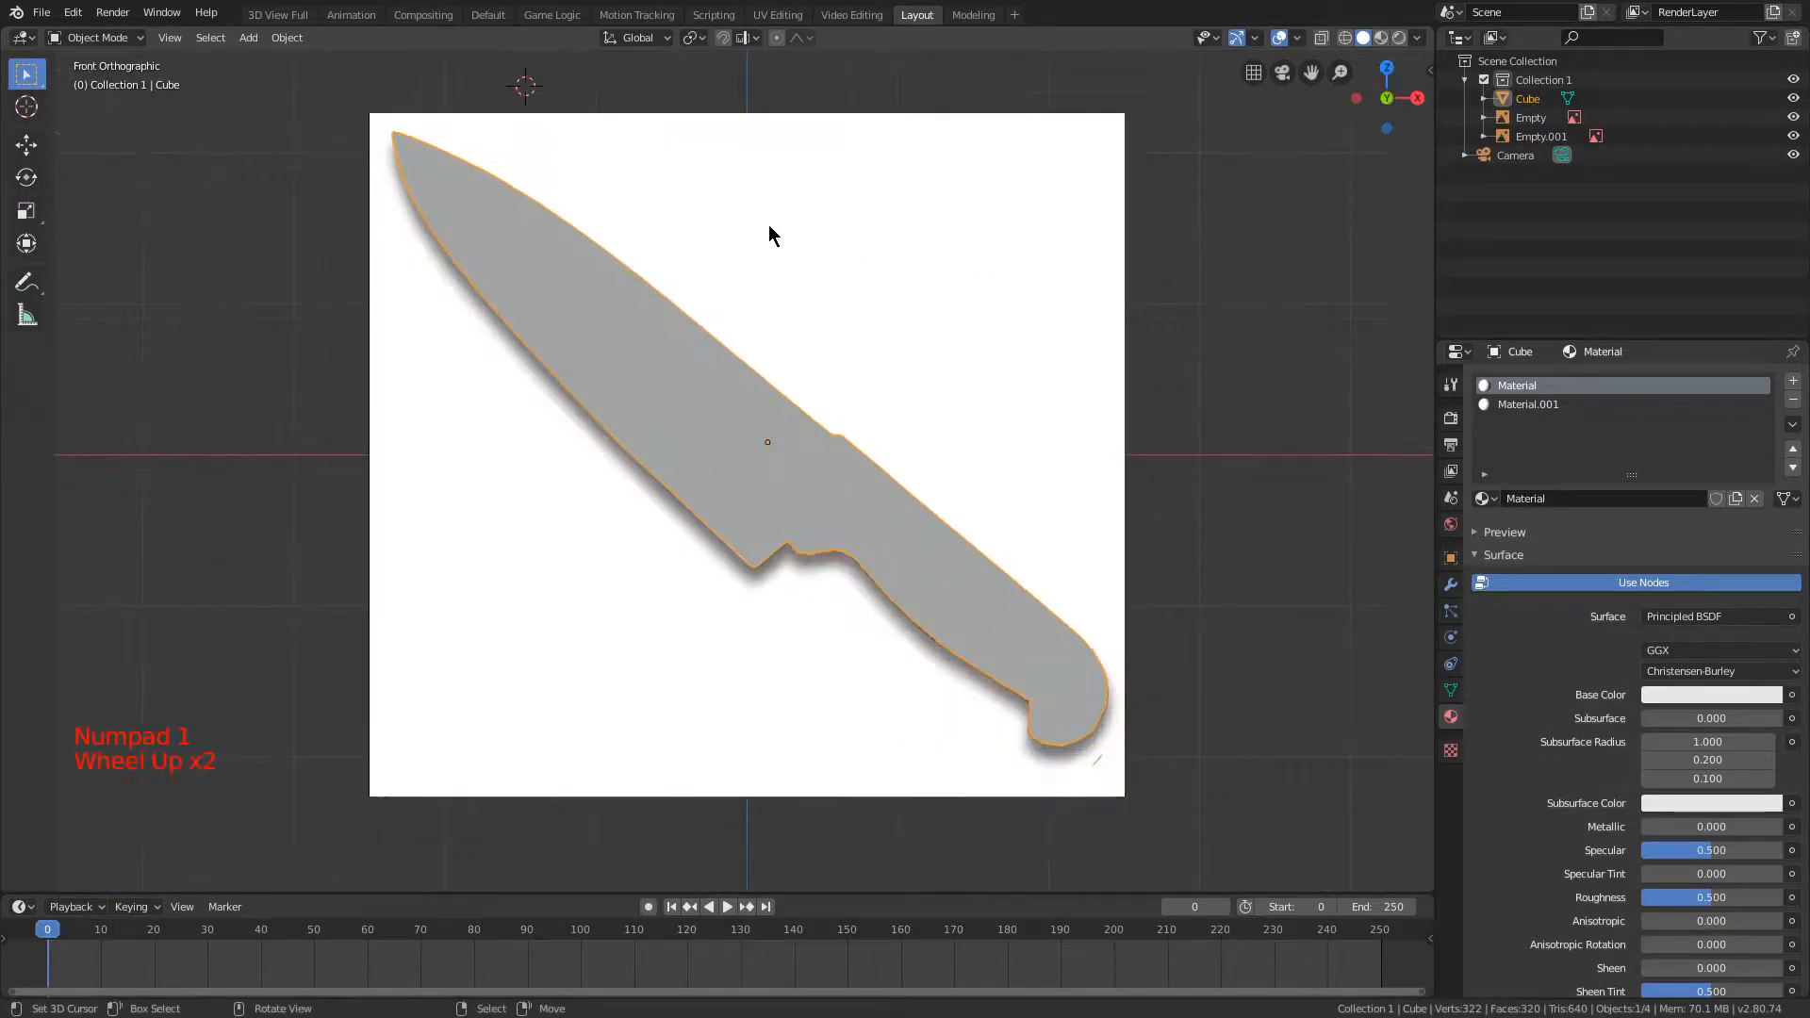
Step: Enter Edit Mode and select the blade faces assigned to the first material slot, Material
{"action": "key", "text": "Tab"}
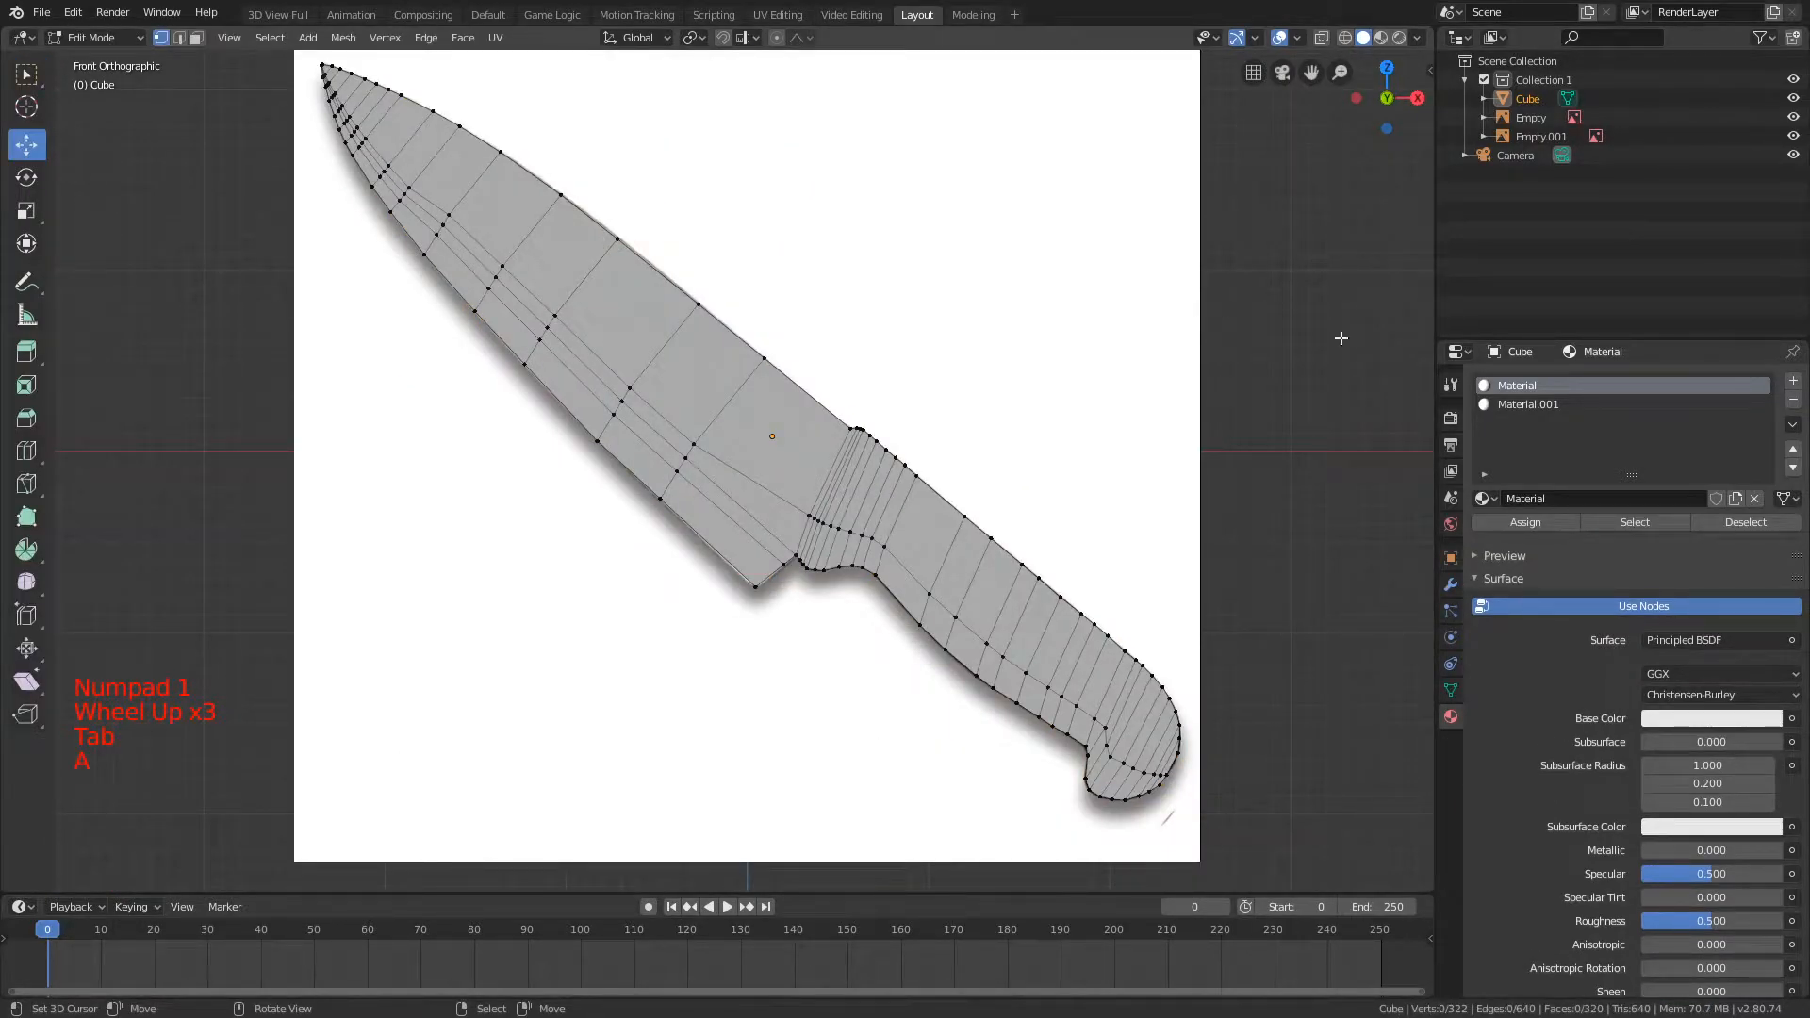
{"action": "left_click", "coordinate": [1635, 522]}
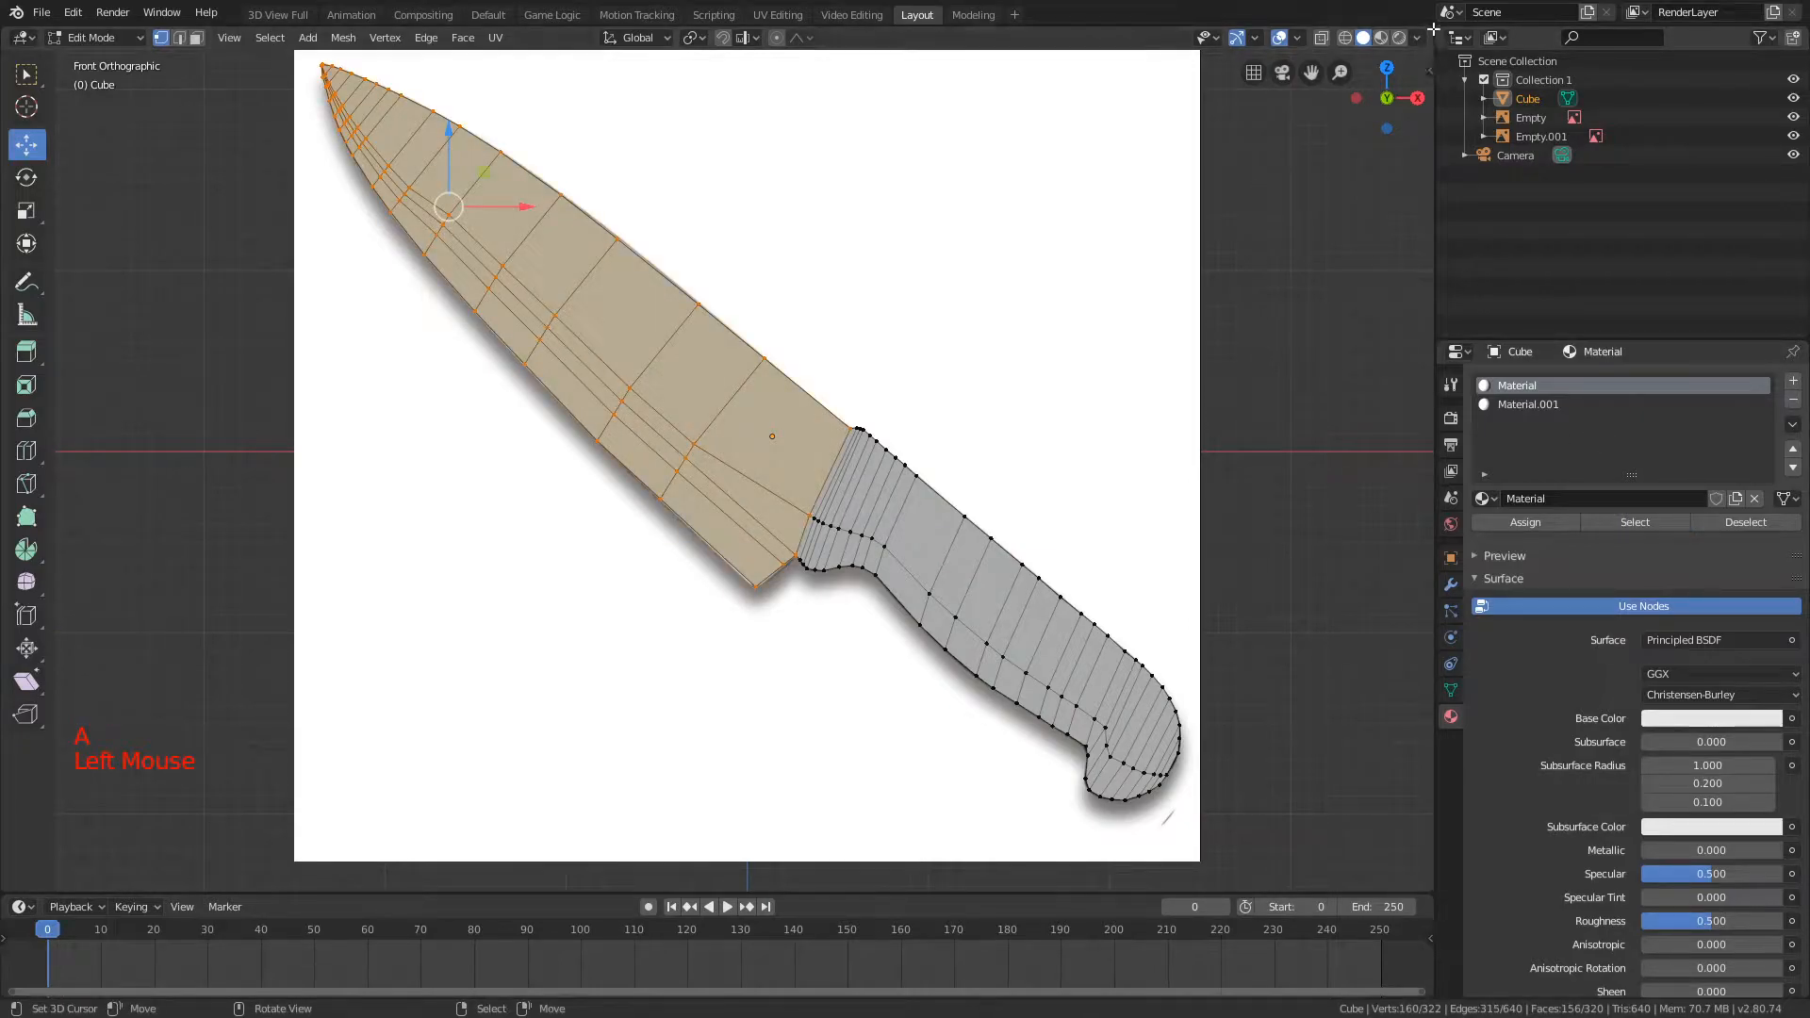
Step: Split the 3D viewport side by side and show the blade material's nodes in a Shader Editor without its sidebar
{"action": "left_click_drag", "start_coordinate": [1433, 29], "coordinate": [1024, 49]}
{"action": "right_click", "coordinate": [1023, 49]}
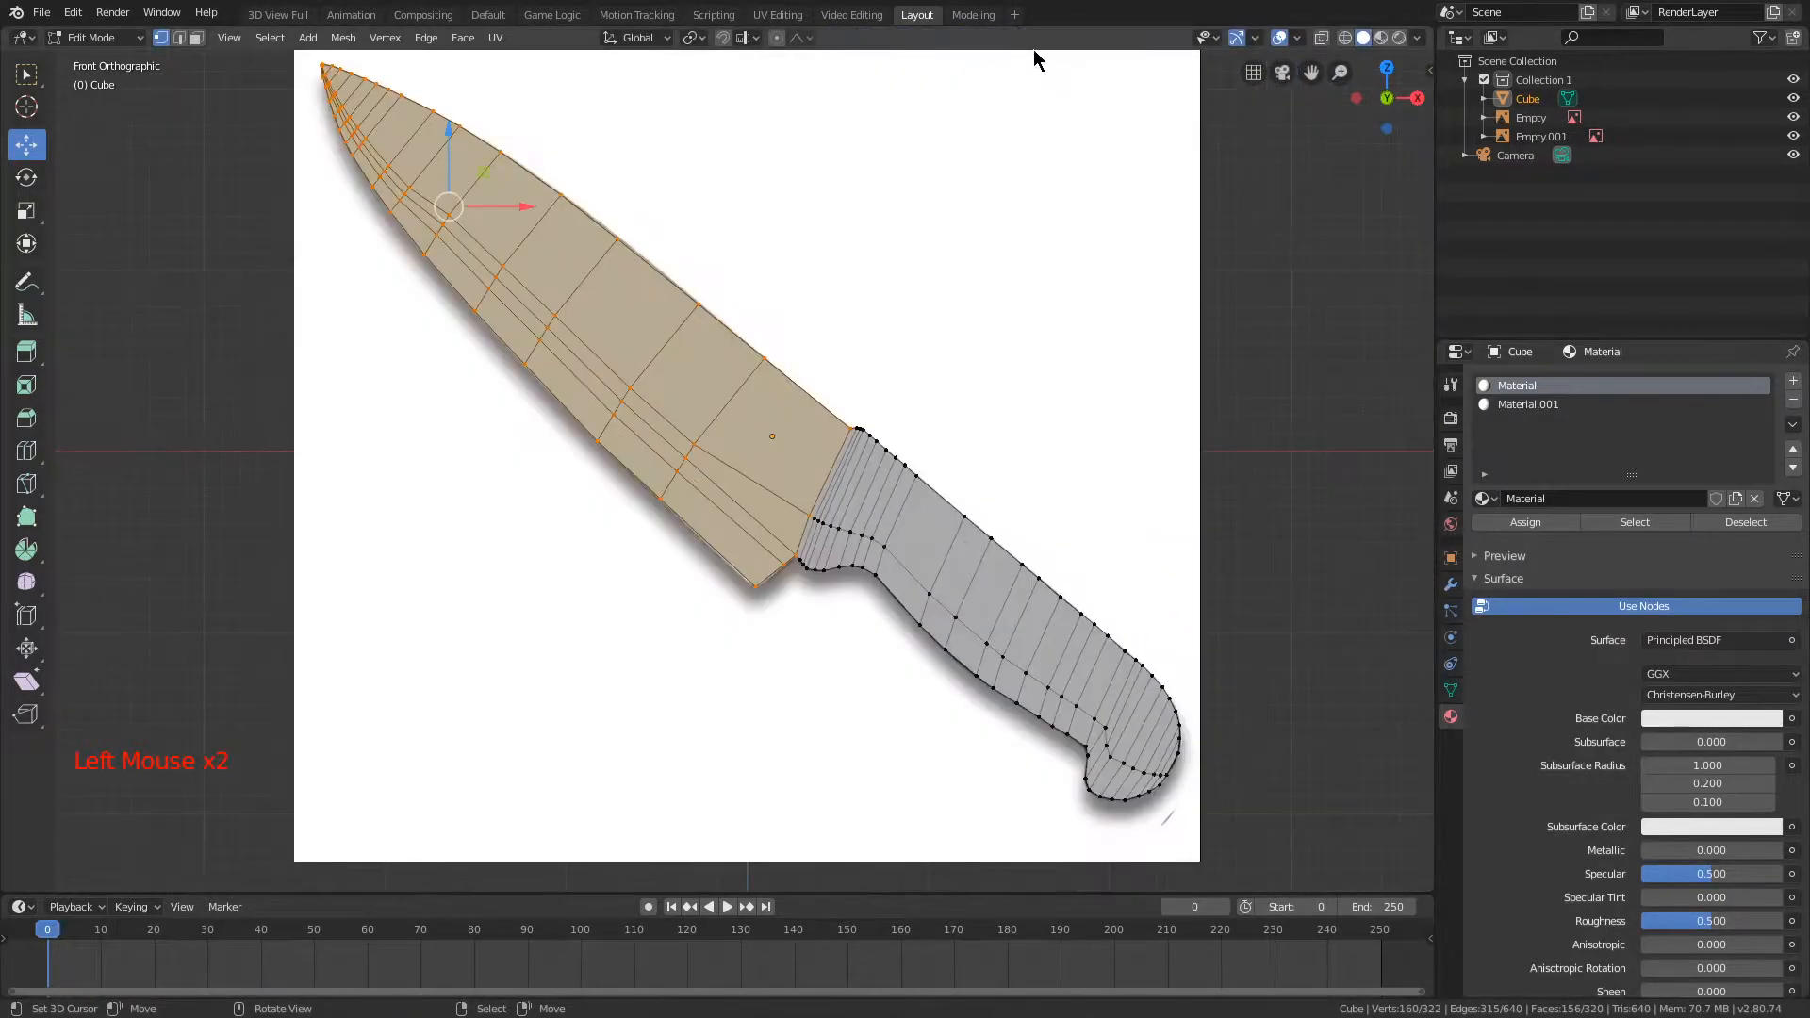
{"action": "left_click_drag", "start_coordinate": [1428, 34], "coordinate": [709, 39]}
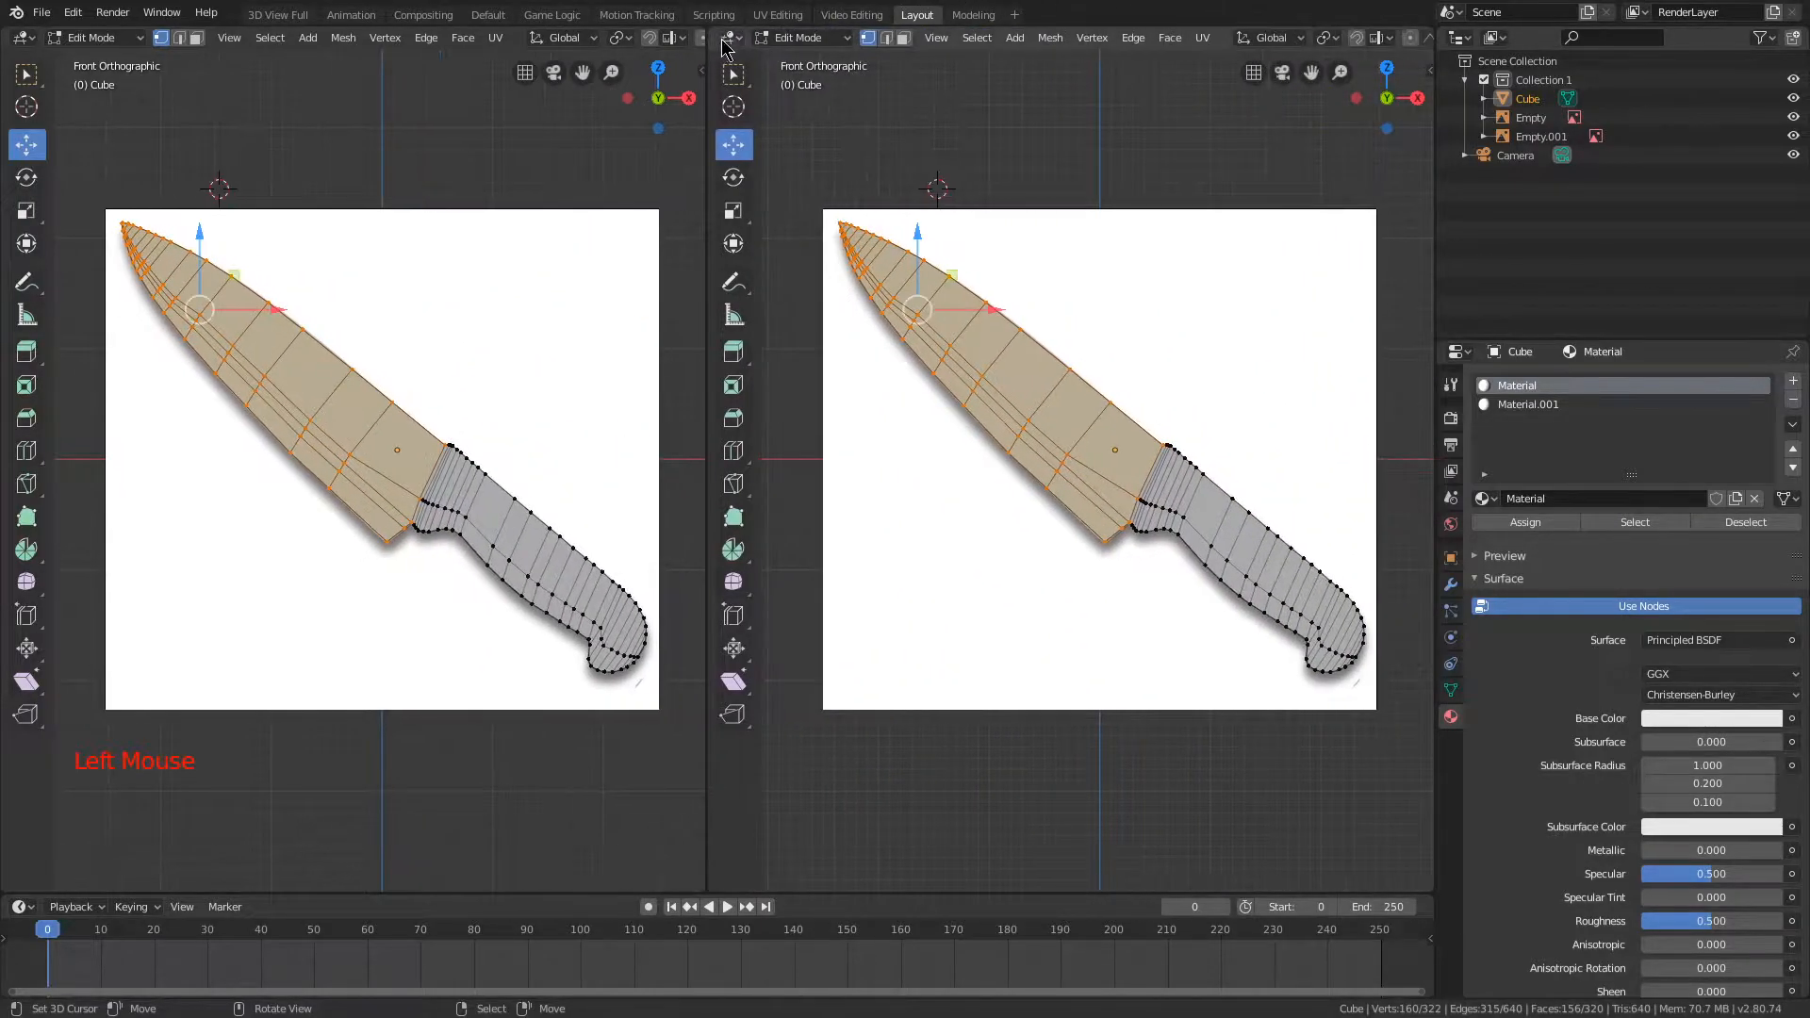
{"action": "left_click", "coordinate": [728, 38]}
{"action": "left_click", "coordinate": [783, 170]}
{"action": "key", "text": "n"}
{"action": "scroll", "coordinate": [948, 363], "scroll_direction": "up", "scroll_amount": 4}
{"action": "scroll", "coordinate": [891, 370], "scroll_direction": "up", "scroll_amount": 8}
{"action": "scroll", "coordinate": [884, 282], "scroll_direction": "down", "scroll_amount": 9}
{"action": "middle_click_drag", "start_coordinate": [735, 292], "coordinate": [886, 229]}
{"action": "scroll", "coordinate": [886, 229], "scroll_direction": "up", "scroll_amount": 5}
{"action": "scroll", "coordinate": [886, 229], "scroll_direction": "down", "scroll_amount": 3}
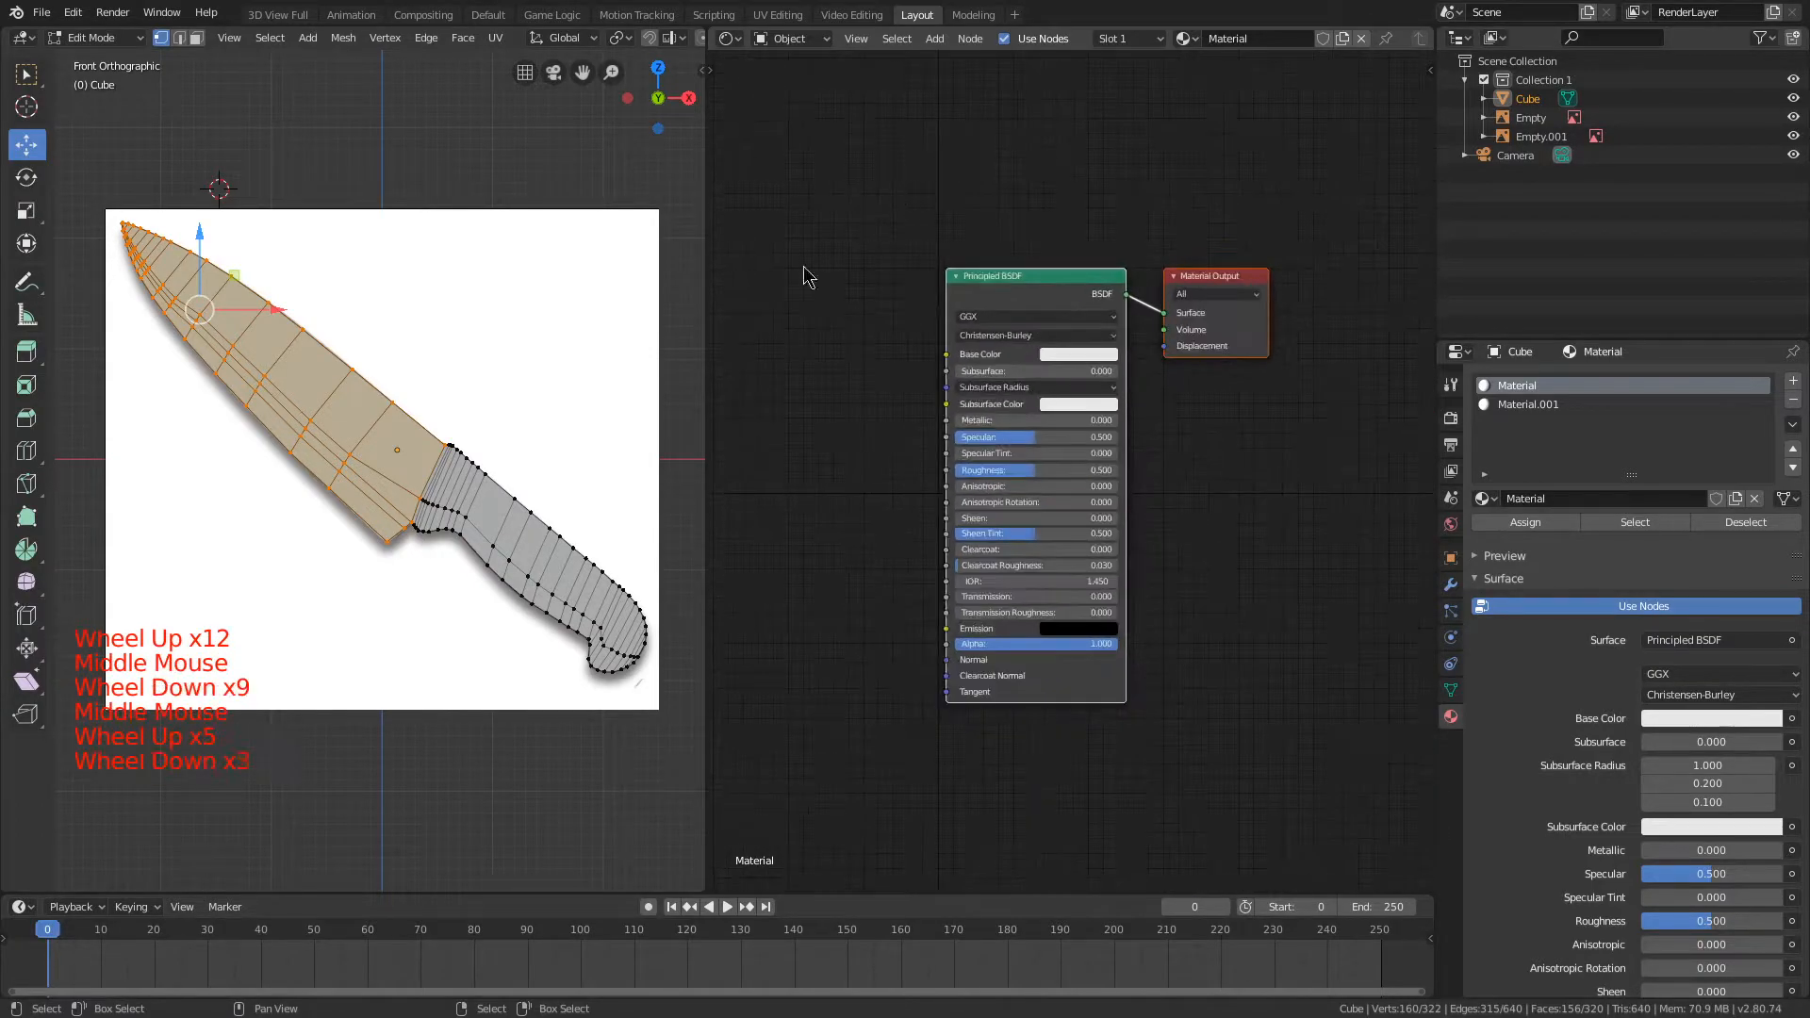
{"action": "left_click", "coordinate": [1026, 276]}
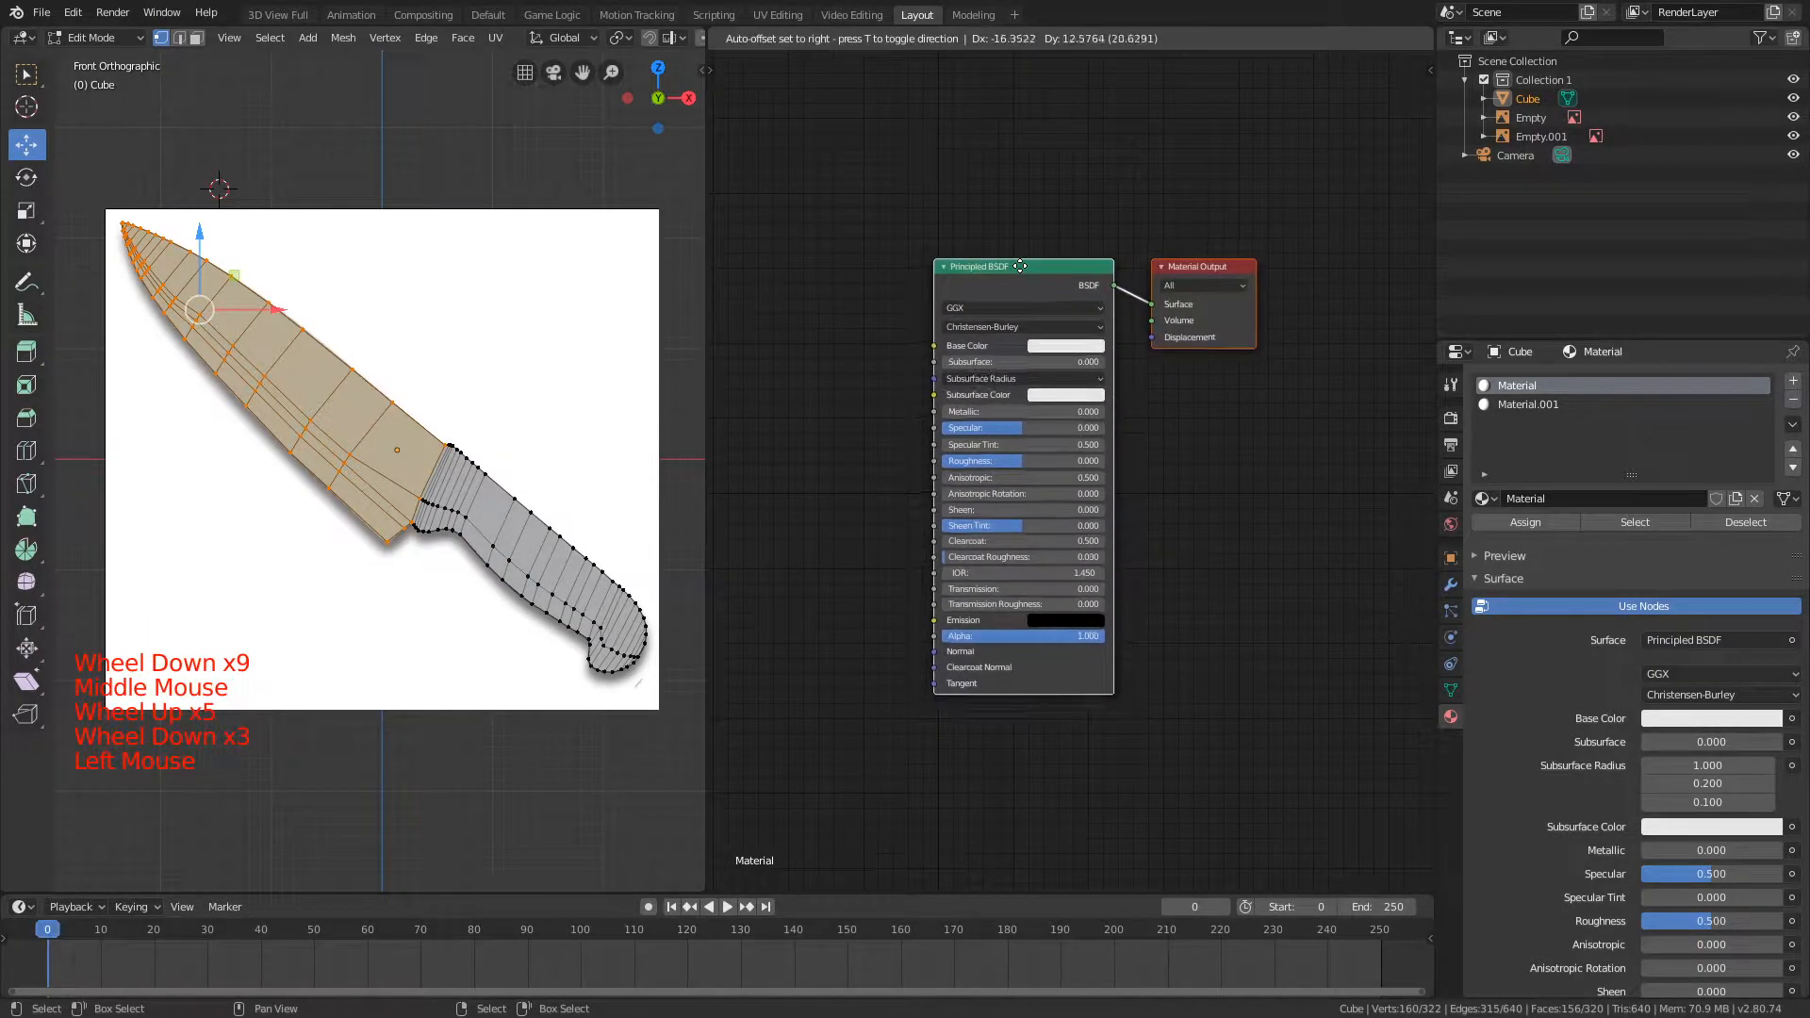
{"action": "left_click", "coordinate": [1072, 275]}
{"action": "middle_click_drag", "start_coordinate": [895, 283], "coordinate": [936, 267]}
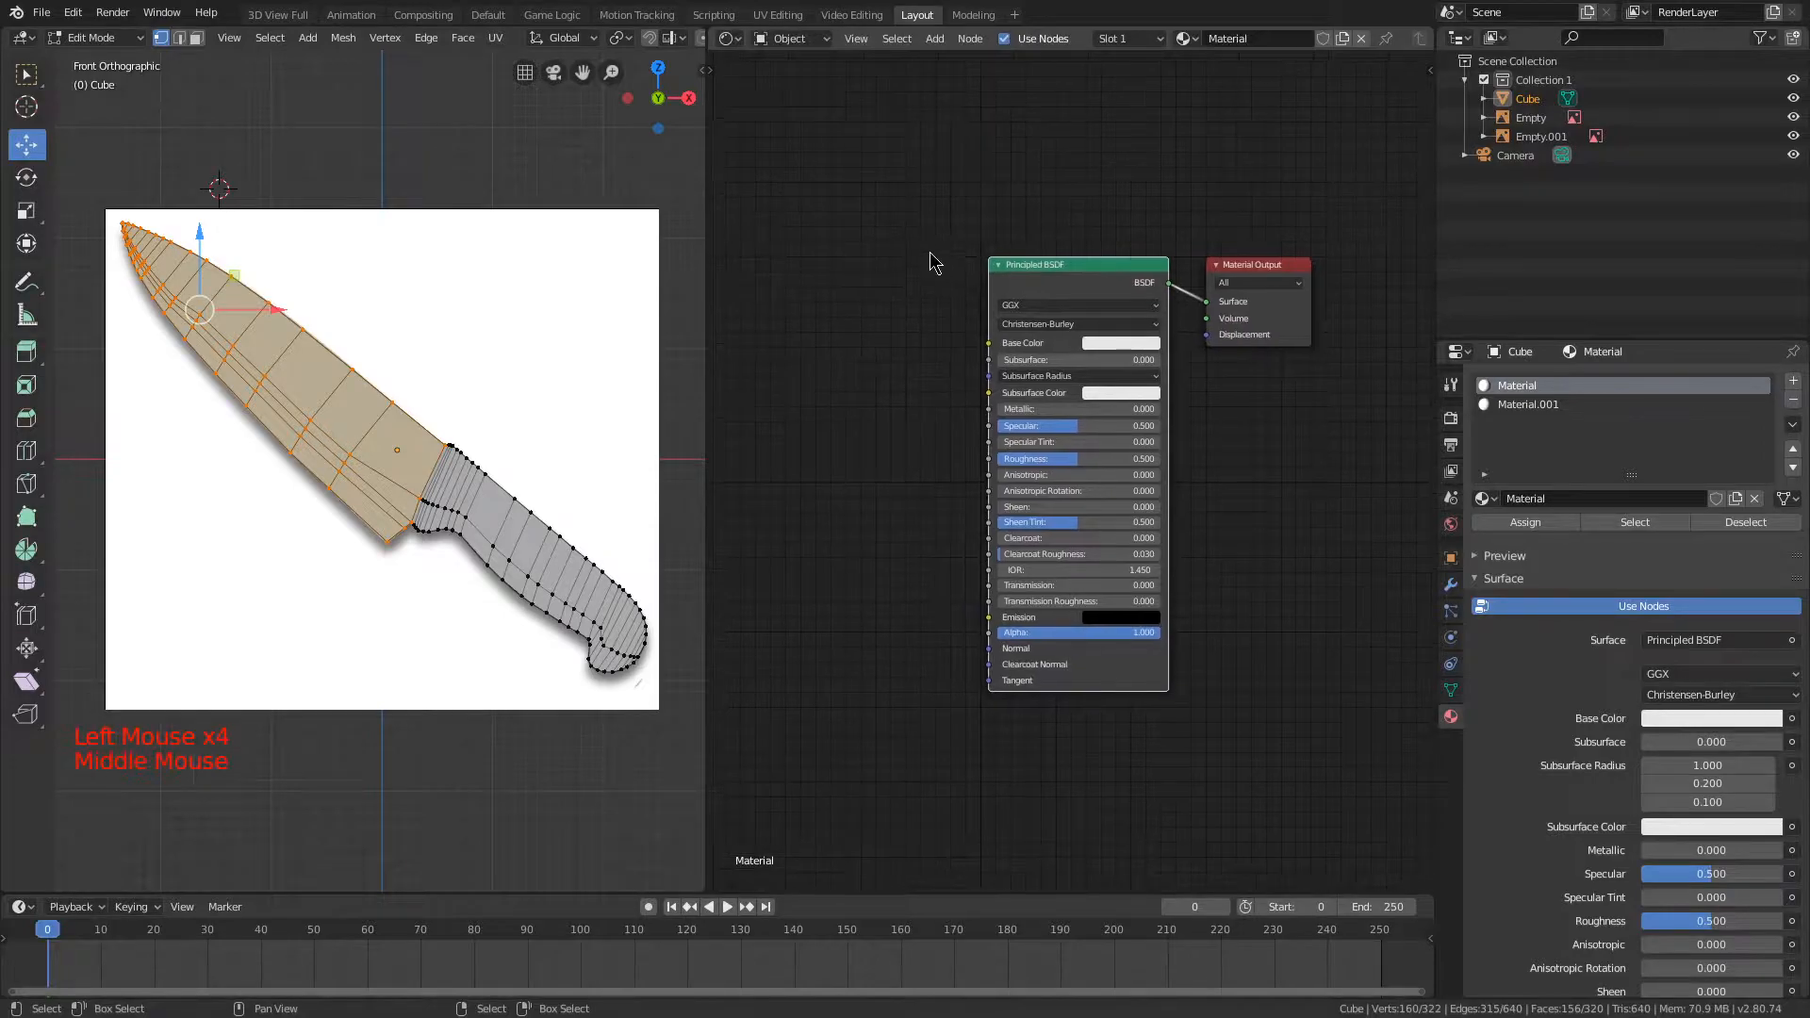
{"action": "scroll", "coordinate": [1068, 189], "scroll_direction": "up", "scroll_amount": 3}
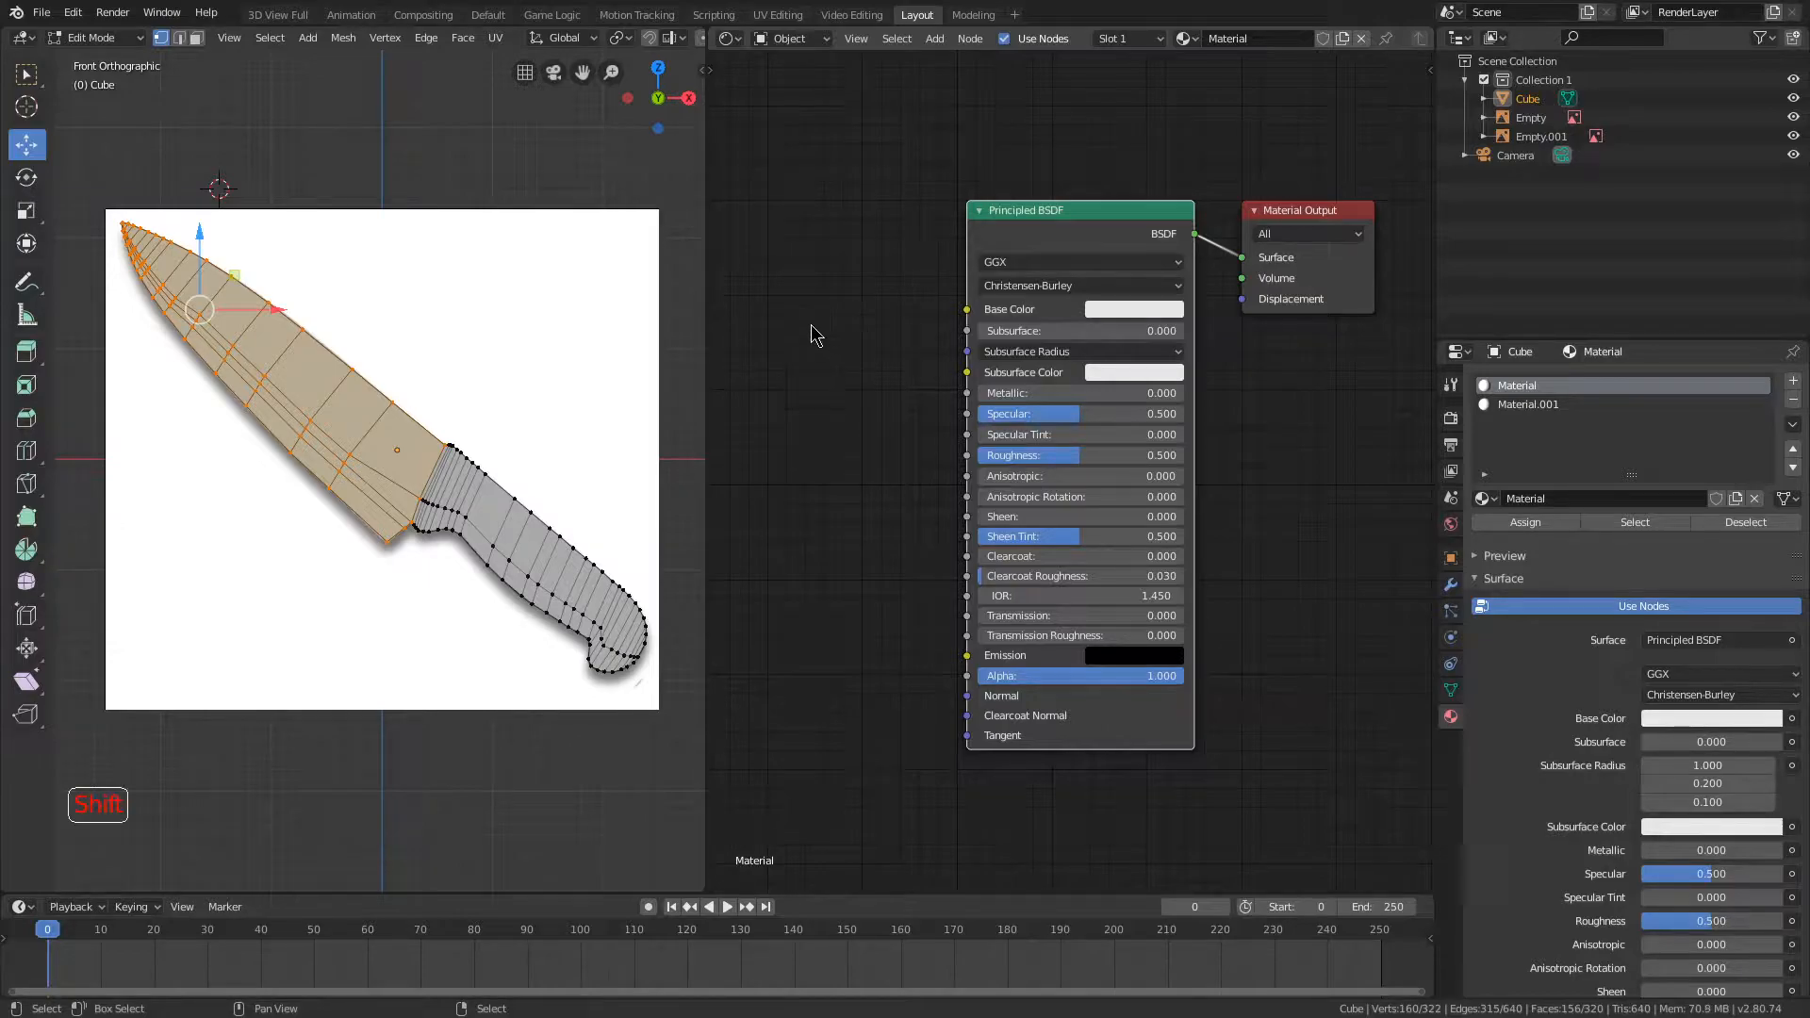
{"action": "key", "text": "shift+a"}
{"action": "key", "text": "shift+a"}
{"action": "mouse_move", "coordinate": [717, 492]}
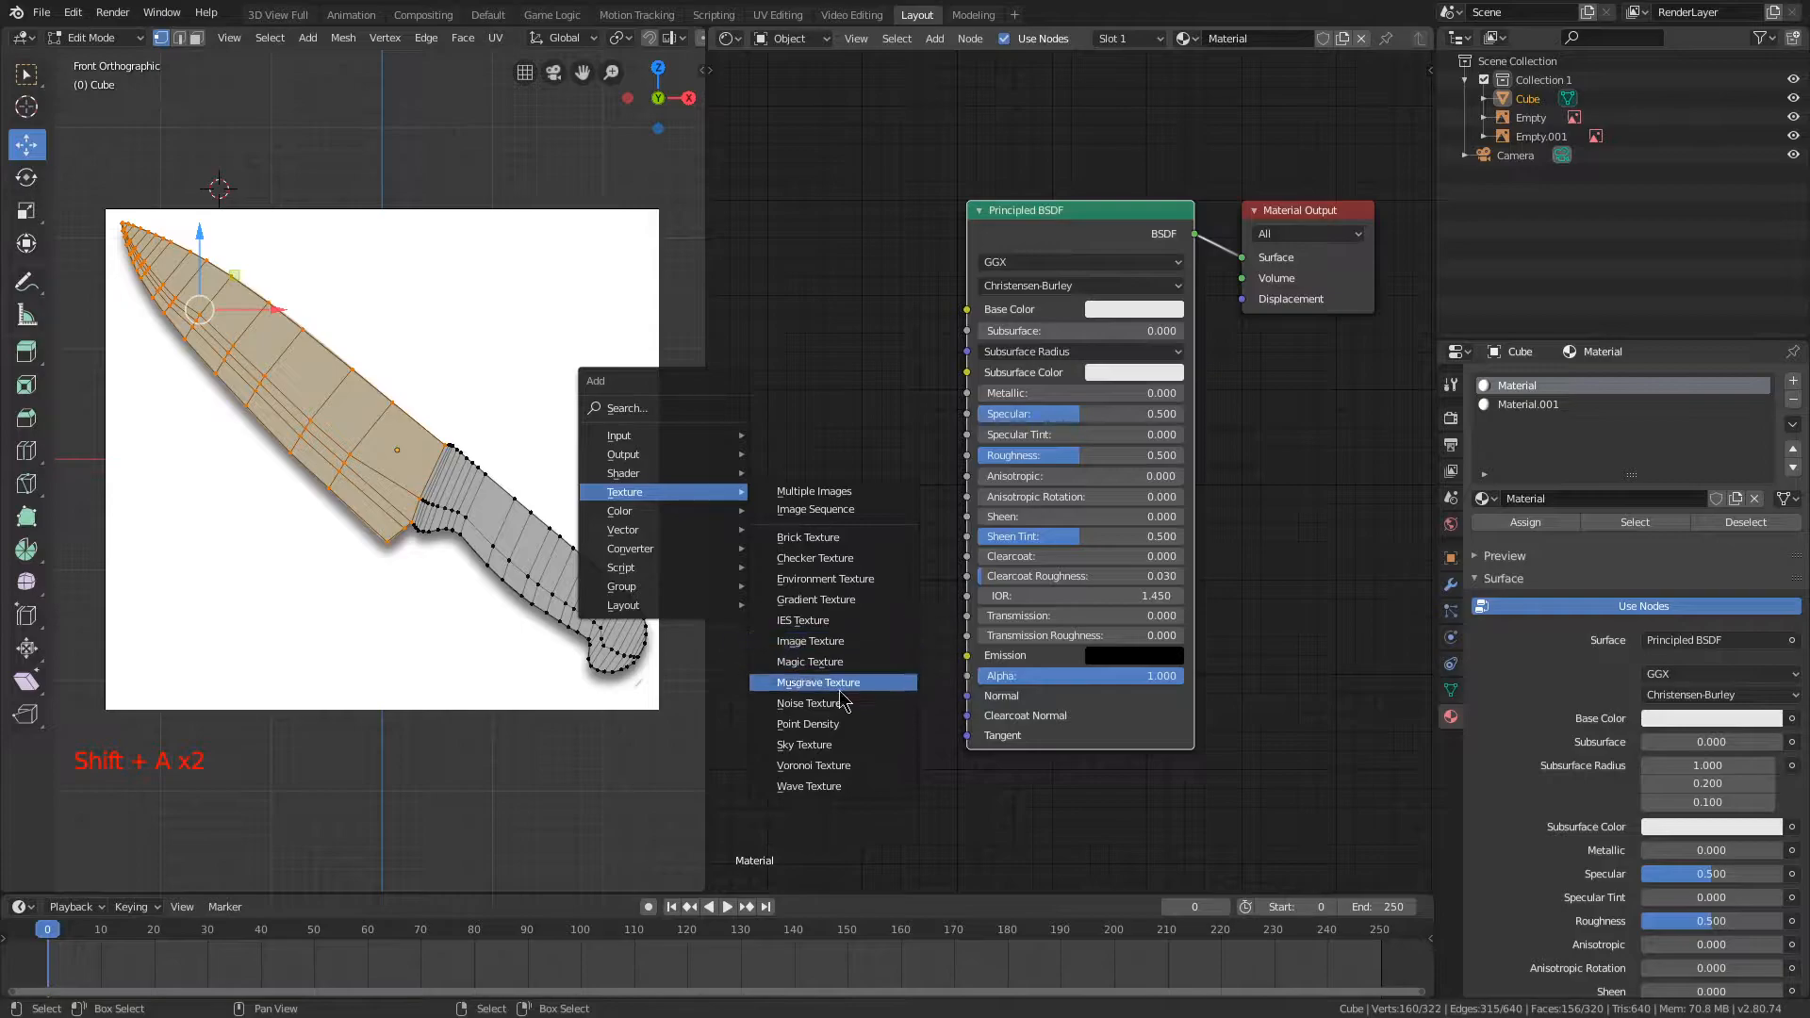
{"action": "middle_click_drag", "start_coordinate": [735, 773], "coordinate": [818, 501]}
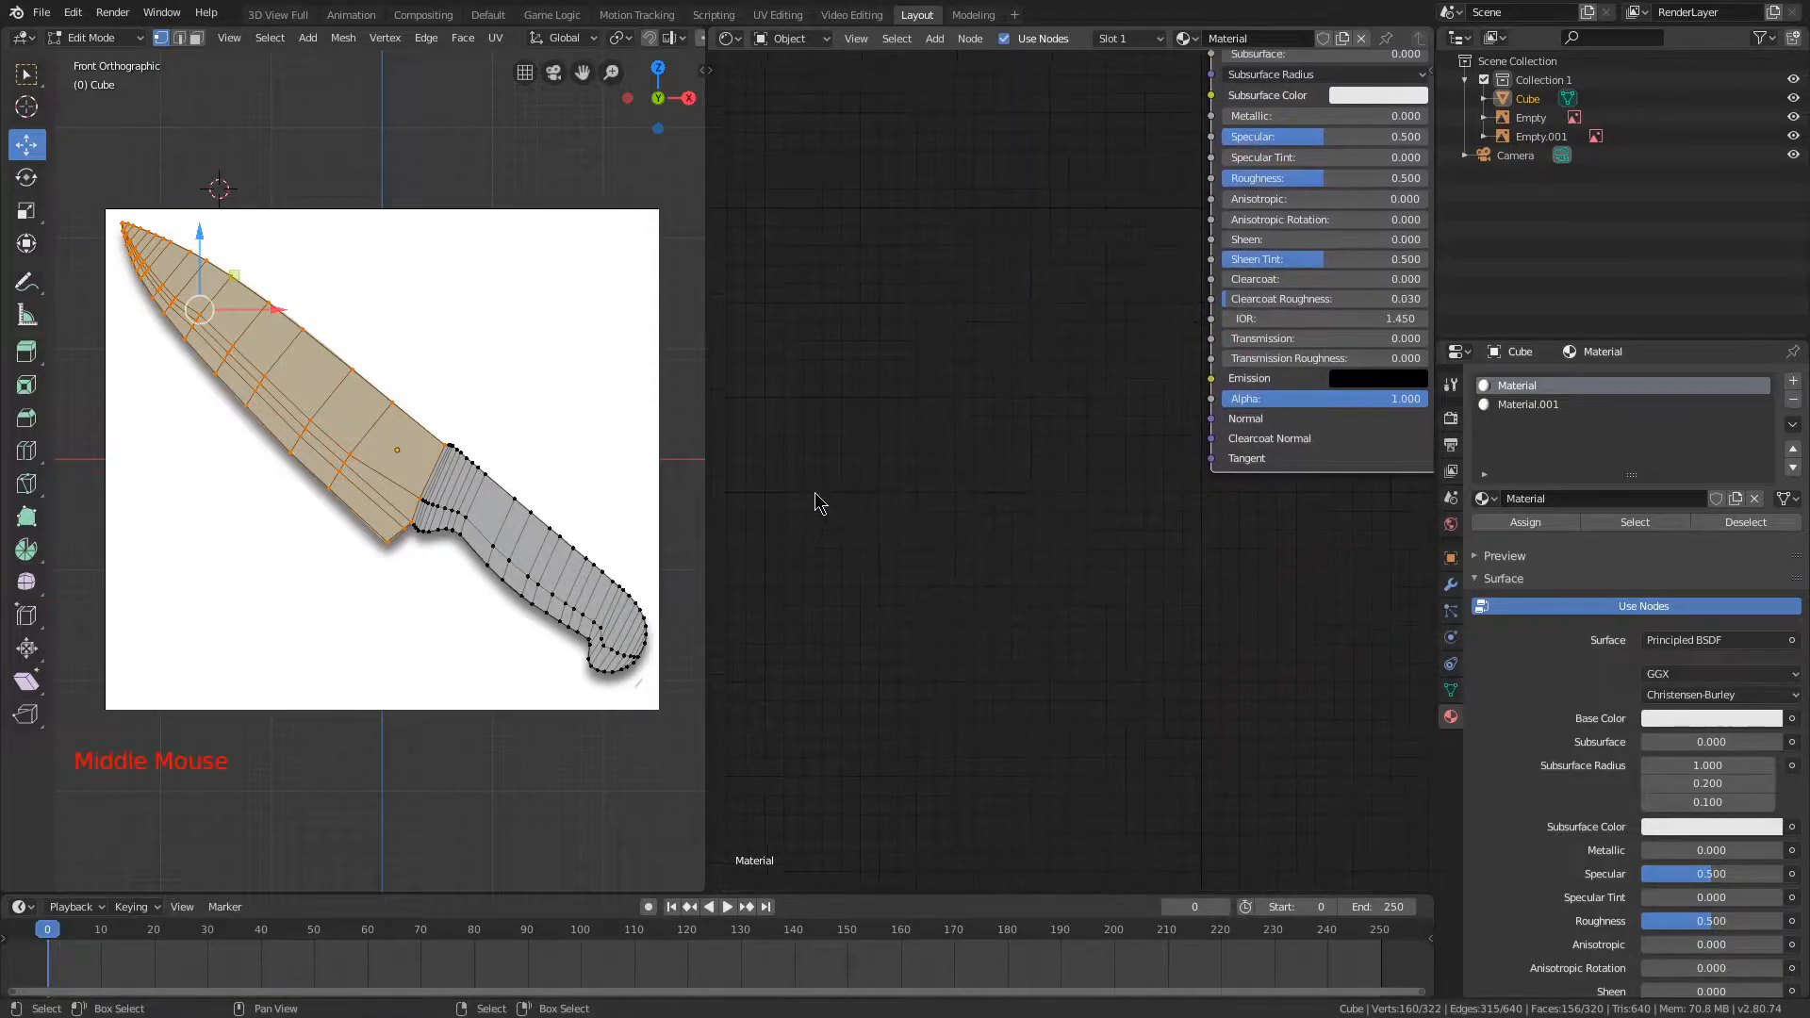
Step: Try a Normal Map node beside the Principled BSDF node, then remove it
{"action": "key", "text": "shift+a"}
{"action": "left_click", "coordinate": [903, 697]}
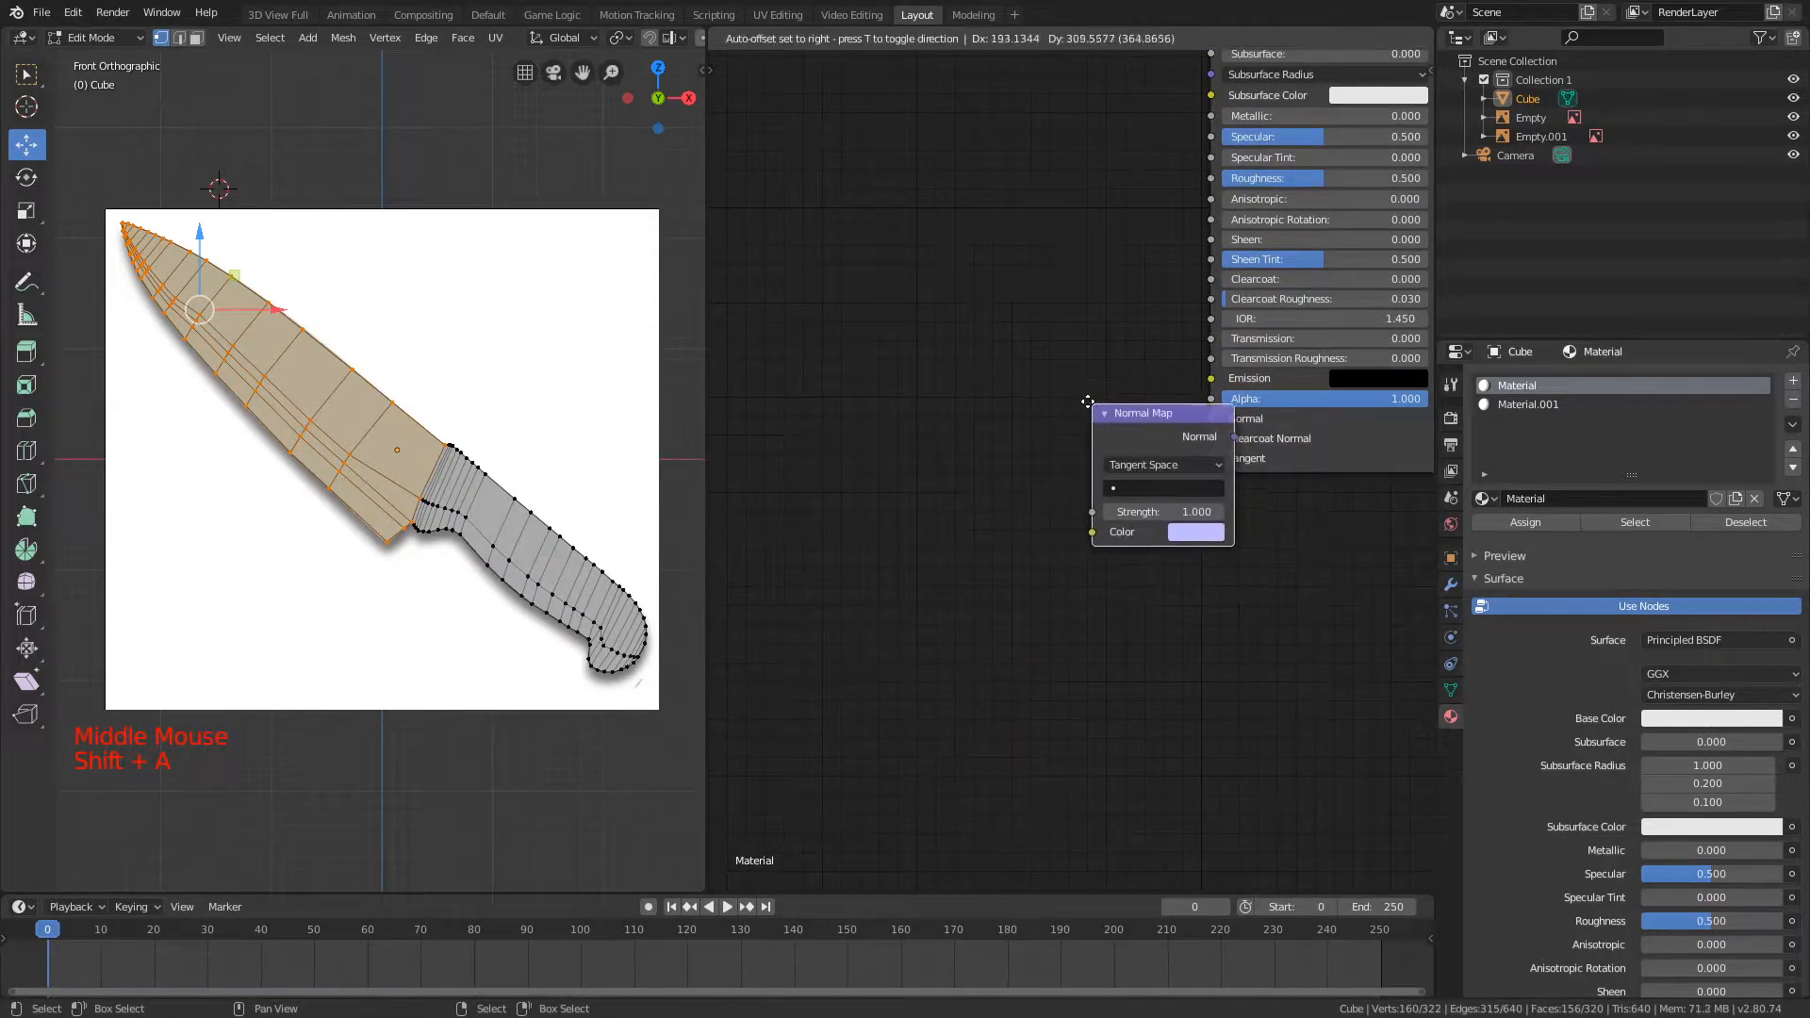
{"action": "left_click", "coordinate": [1001, 401]}
{"action": "left_click_drag", "start_coordinate": [1138, 426], "coordinate": [1100, 432]}
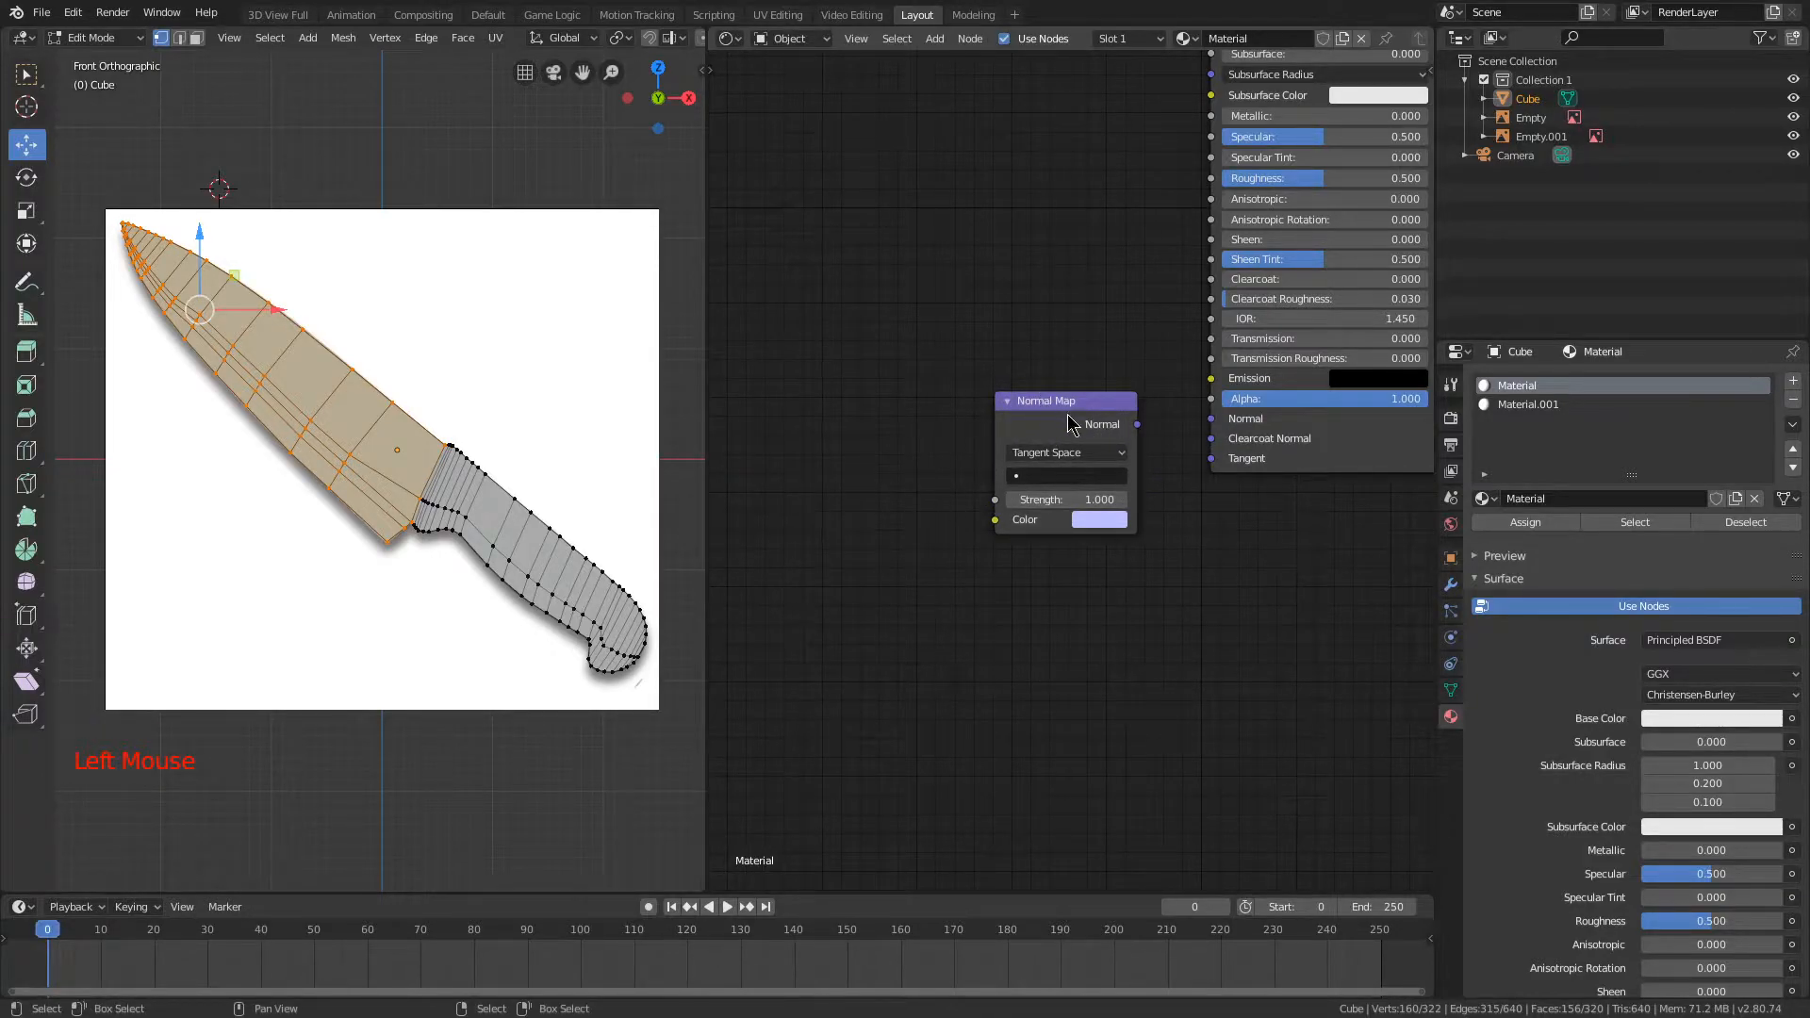
{"action": "key", "text": "Delete"}
Step: Set the blade material's Principled BSDF to Metallic 1.000 and Roughness 0.300
{"action": "scroll", "coordinate": [1056, 341], "scroll_direction": "down", "scroll_amount": 6}
{"action": "scroll", "coordinate": [1030, 405], "scroll_direction": "up", "scroll_amount": 4}
{"action": "middle_click_drag", "start_coordinate": [1059, 336], "coordinate": [966, 388]}
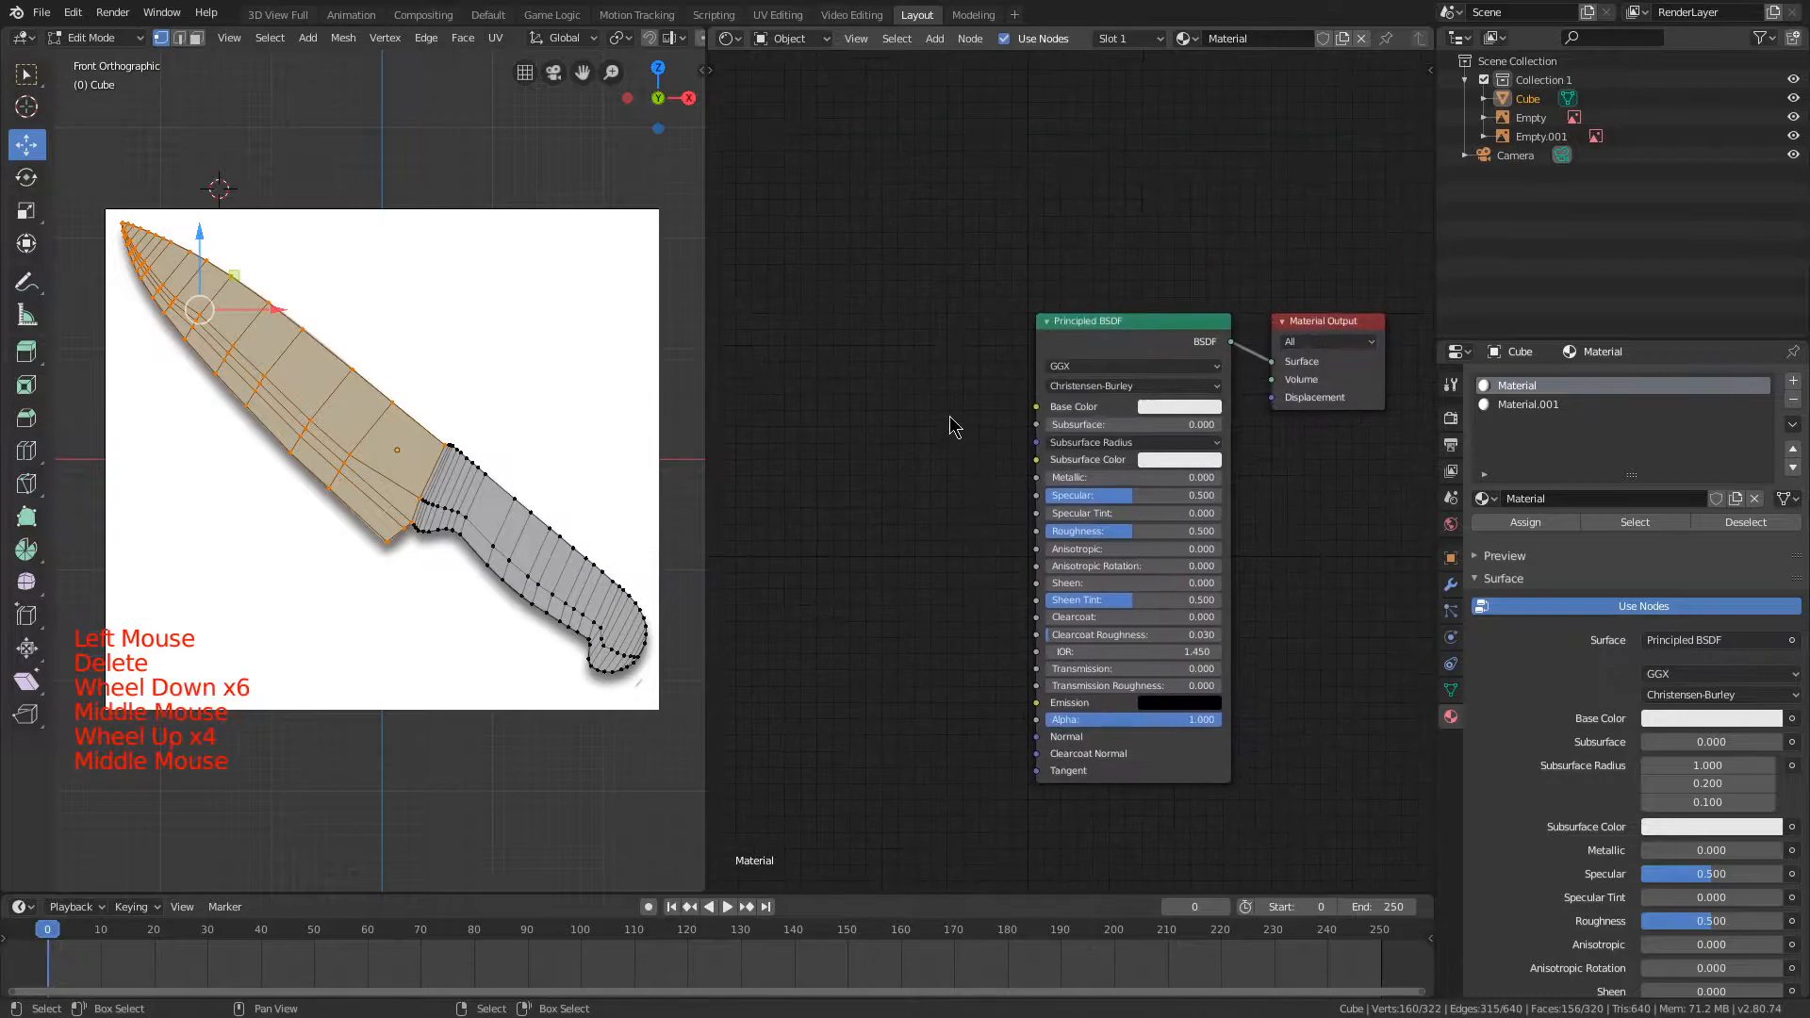
{"action": "scroll", "coordinate": [966, 388], "scroll_direction": "up", "scroll_amount": 5}
{"action": "middle_click_drag", "start_coordinate": [885, 436], "coordinate": [780, 402]}
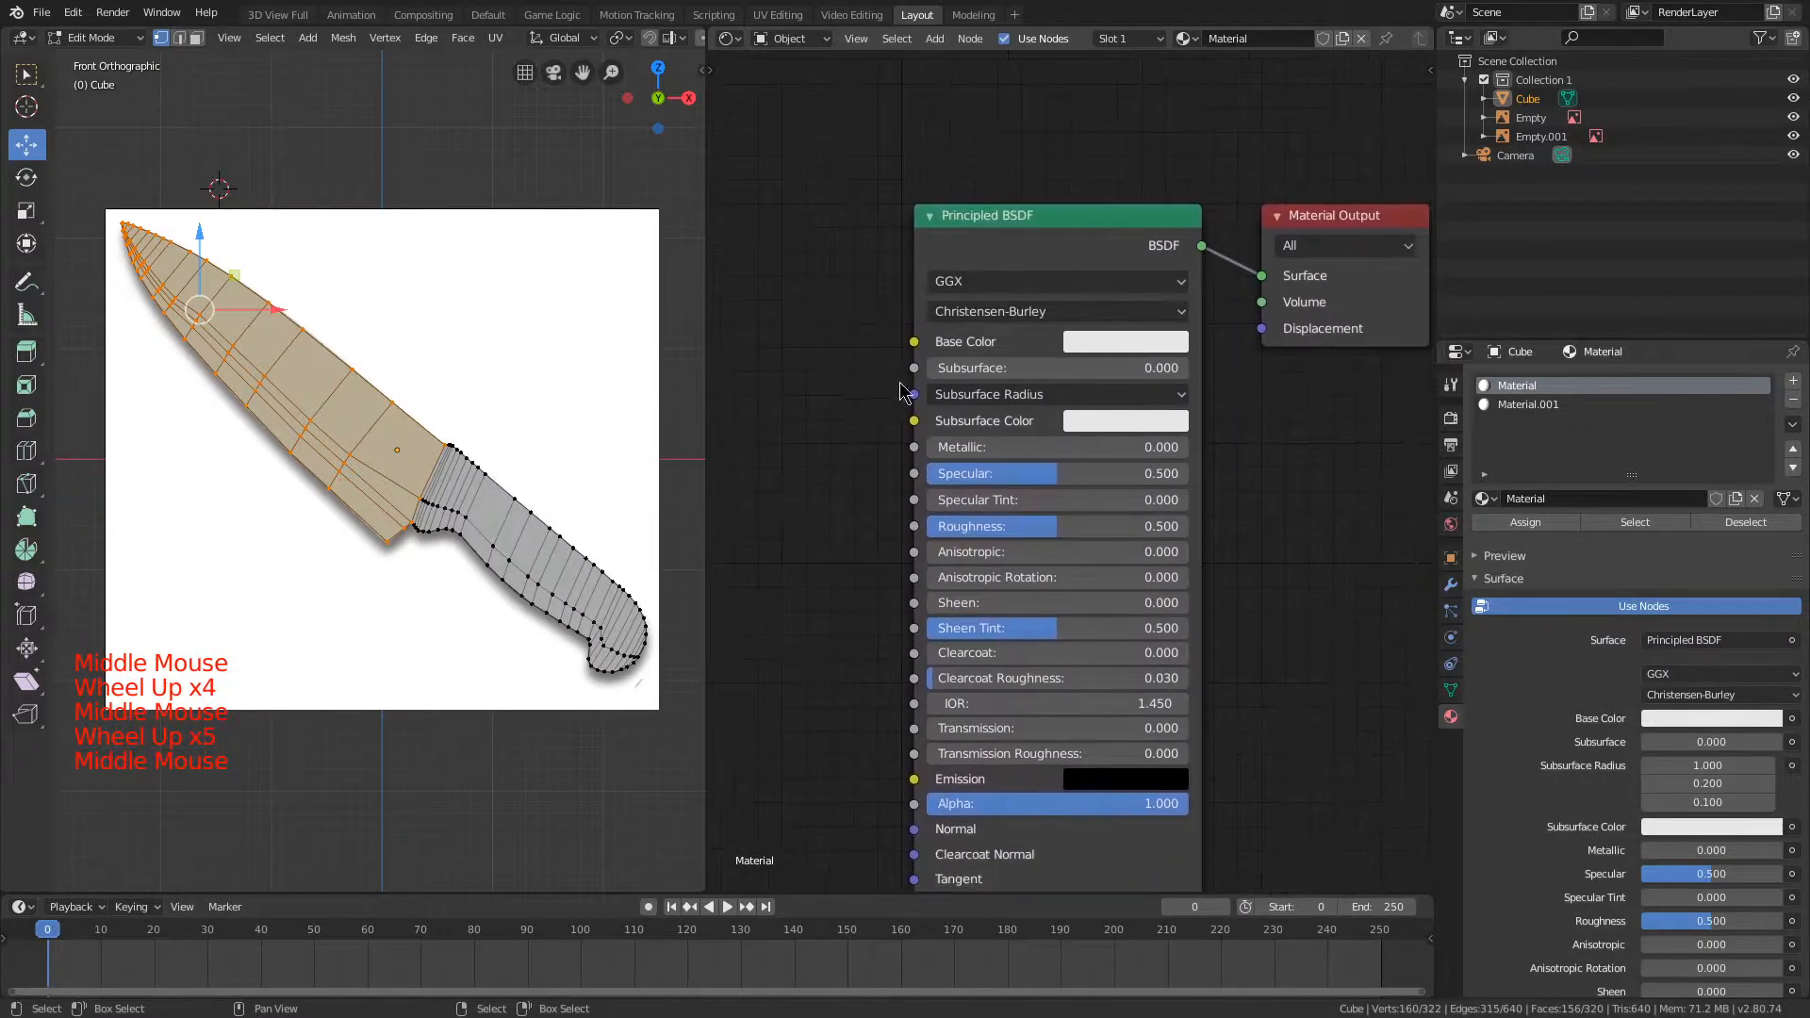
{"action": "left_click_drag", "start_coordinate": [1007, 450], "coordinate": [1179, 450]}
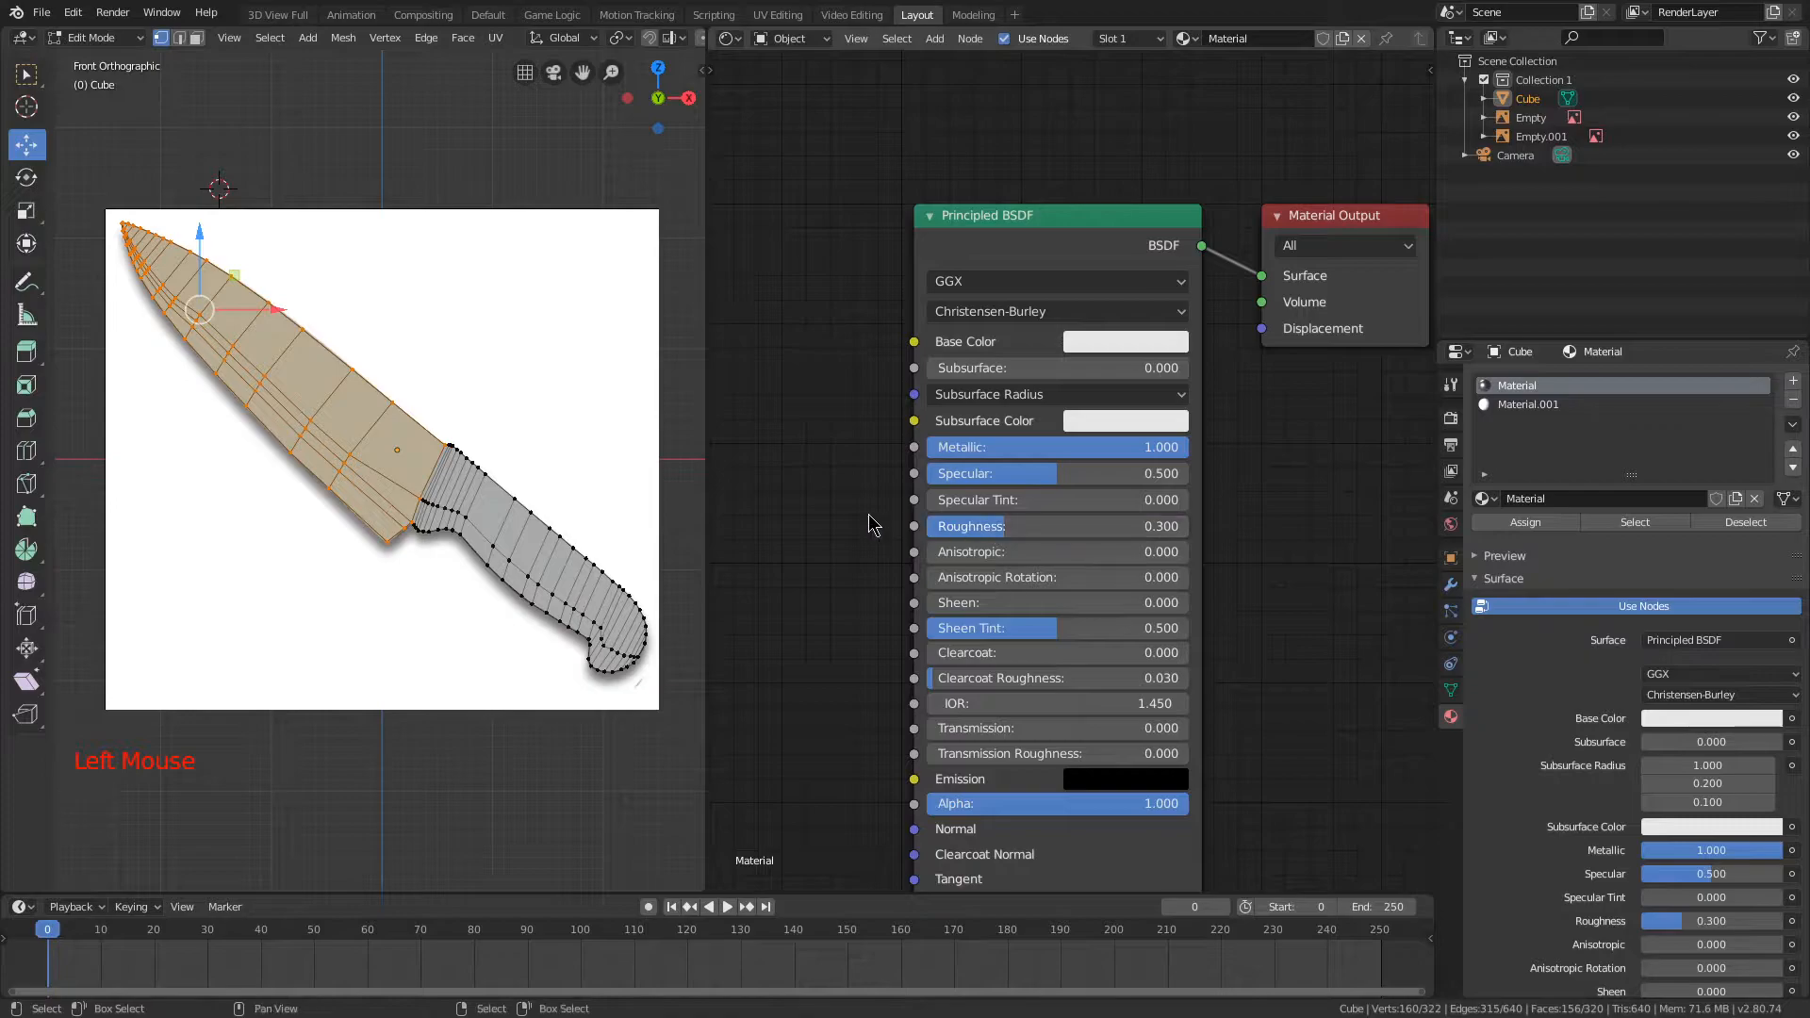
Step: Set the Principled BSDF subsurface method to Random Walk and its distribution to Multiscatter GGX
{"action": "middle_click_drag", "start_coordinate": [846, 504], "coordinate": [853, 416]}
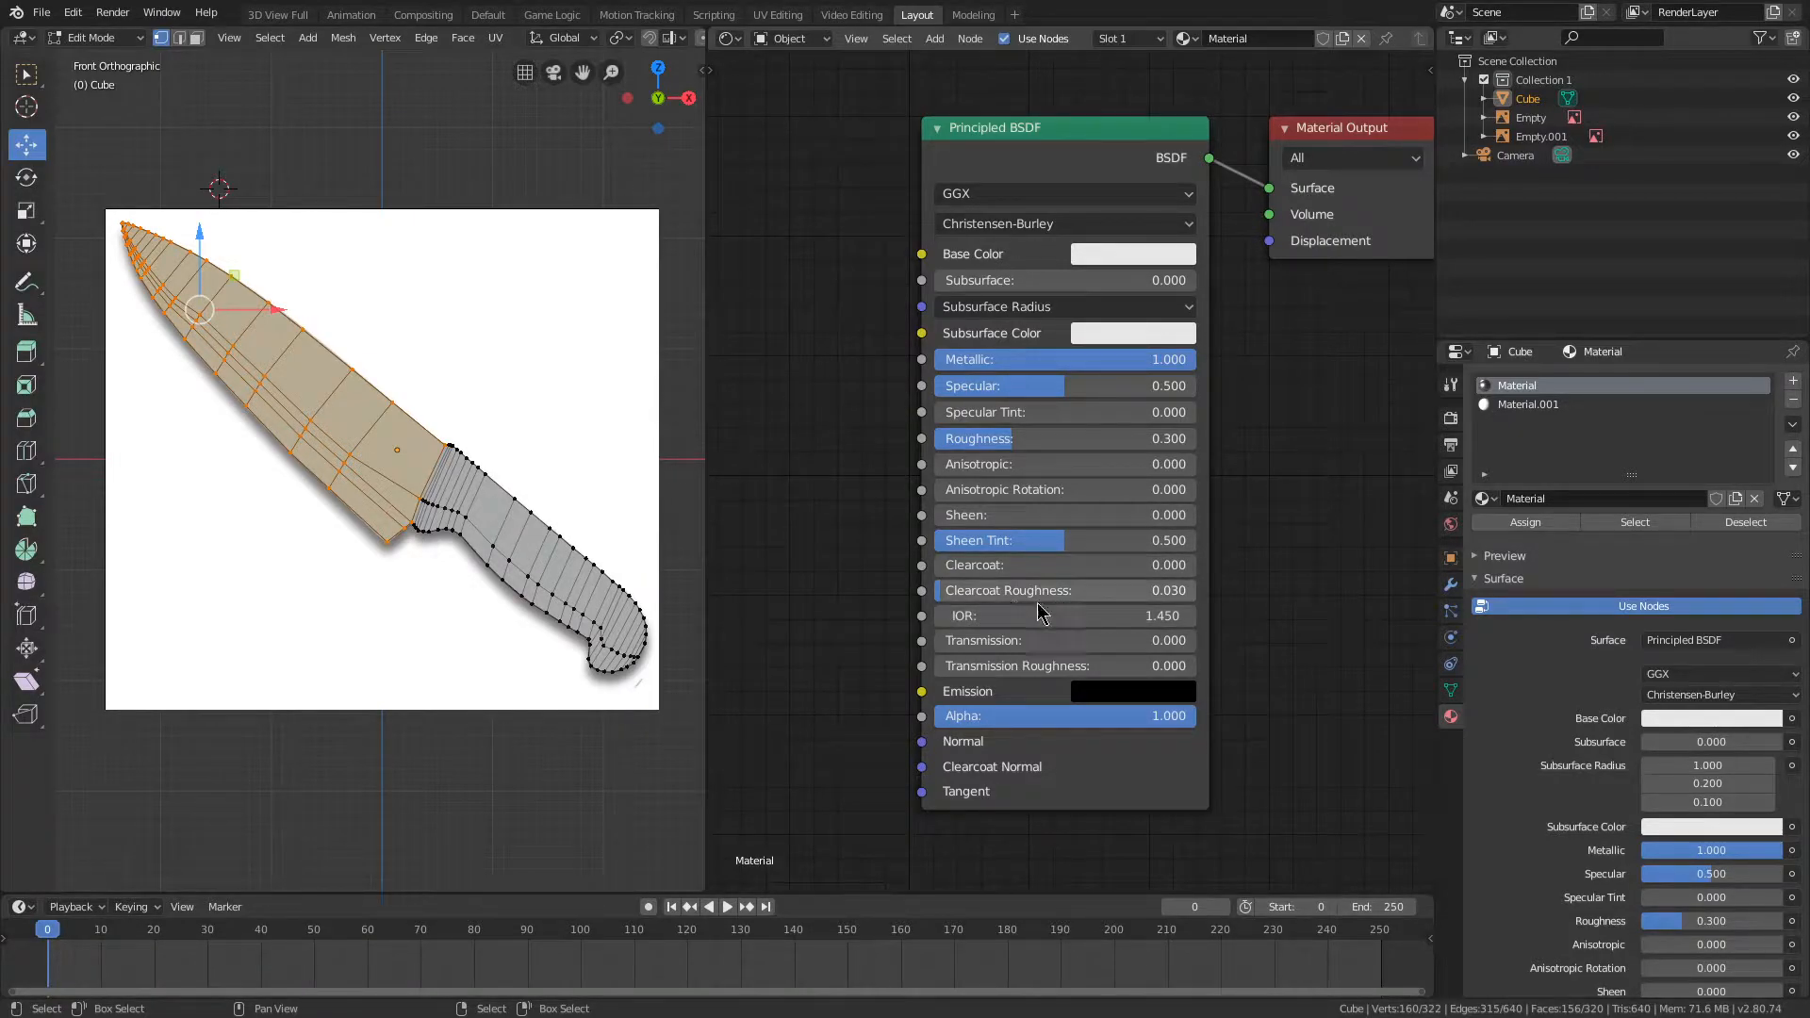
{"action": "middle_click_drag", "start_coordinate": [1260, 431], "coordinate": [1193, 566]}
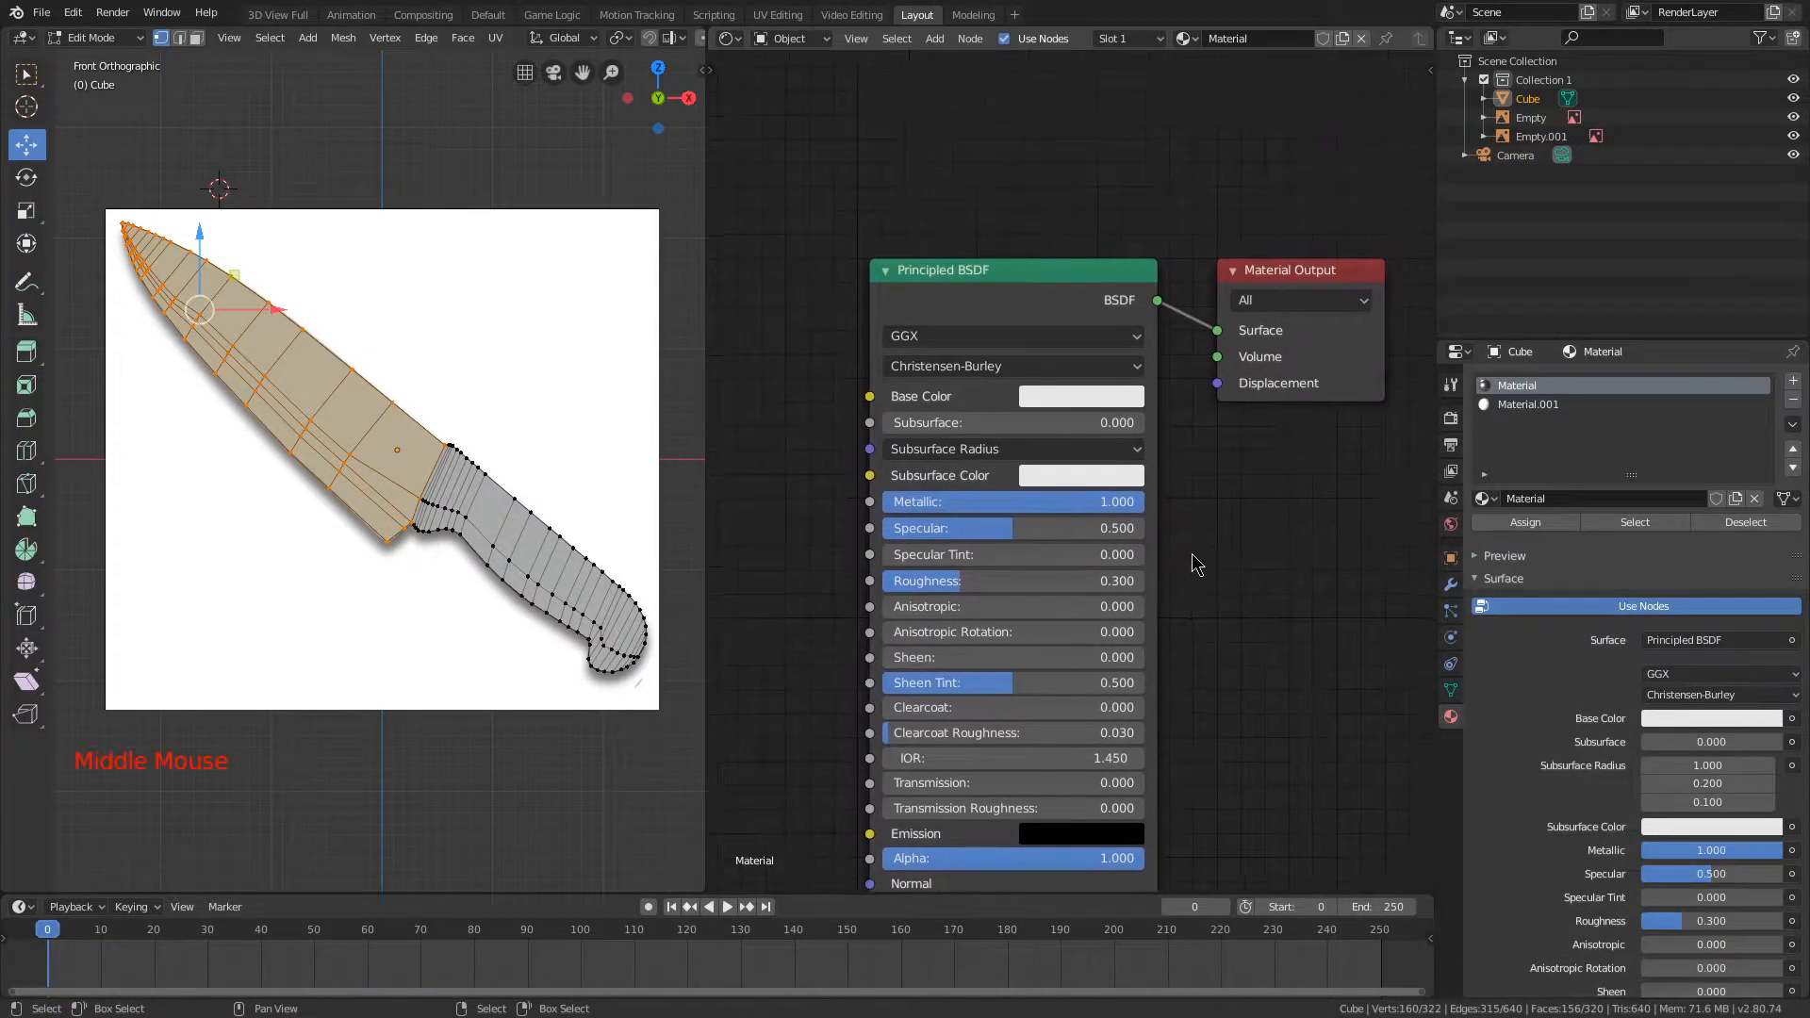
{"action": "scroll", "coordinate": [1183, 493], "scroll_direction": "up", "scroll_amount": 2}
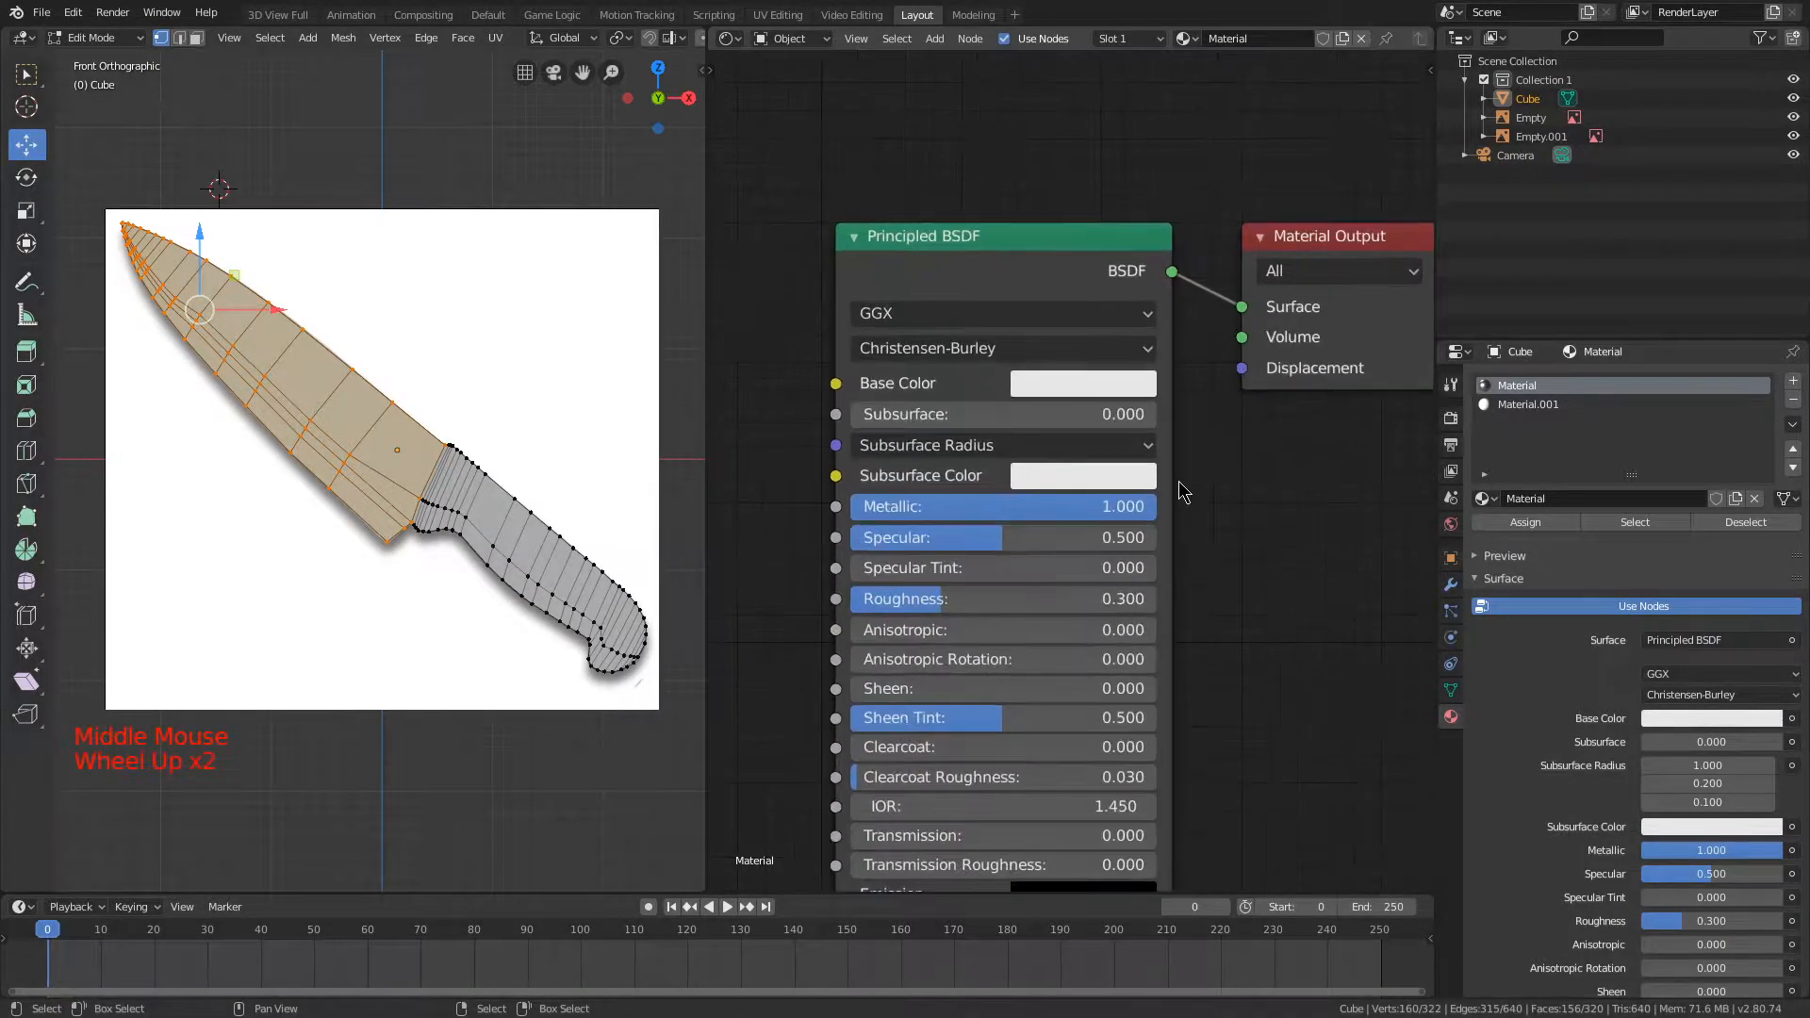
{"action": "left_click", "coordinate": [1009, 351]}
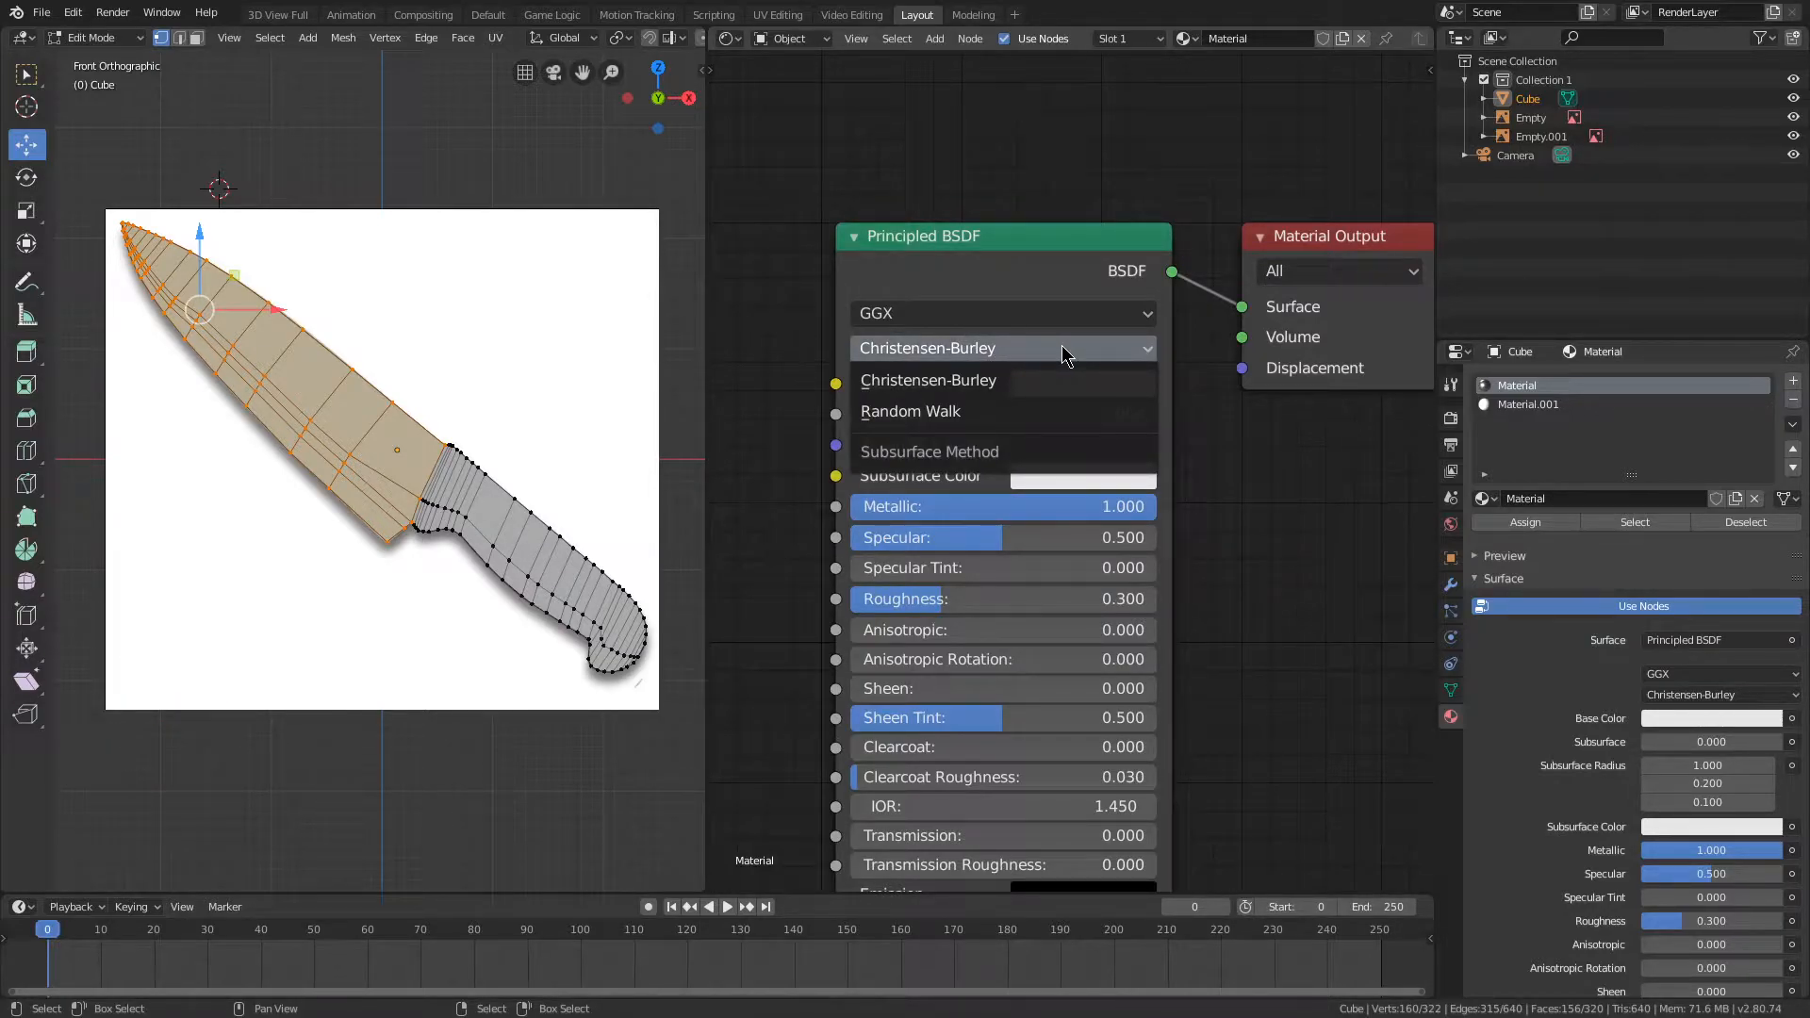
{"action": "left_click", "coordinate": [1056, 411]}
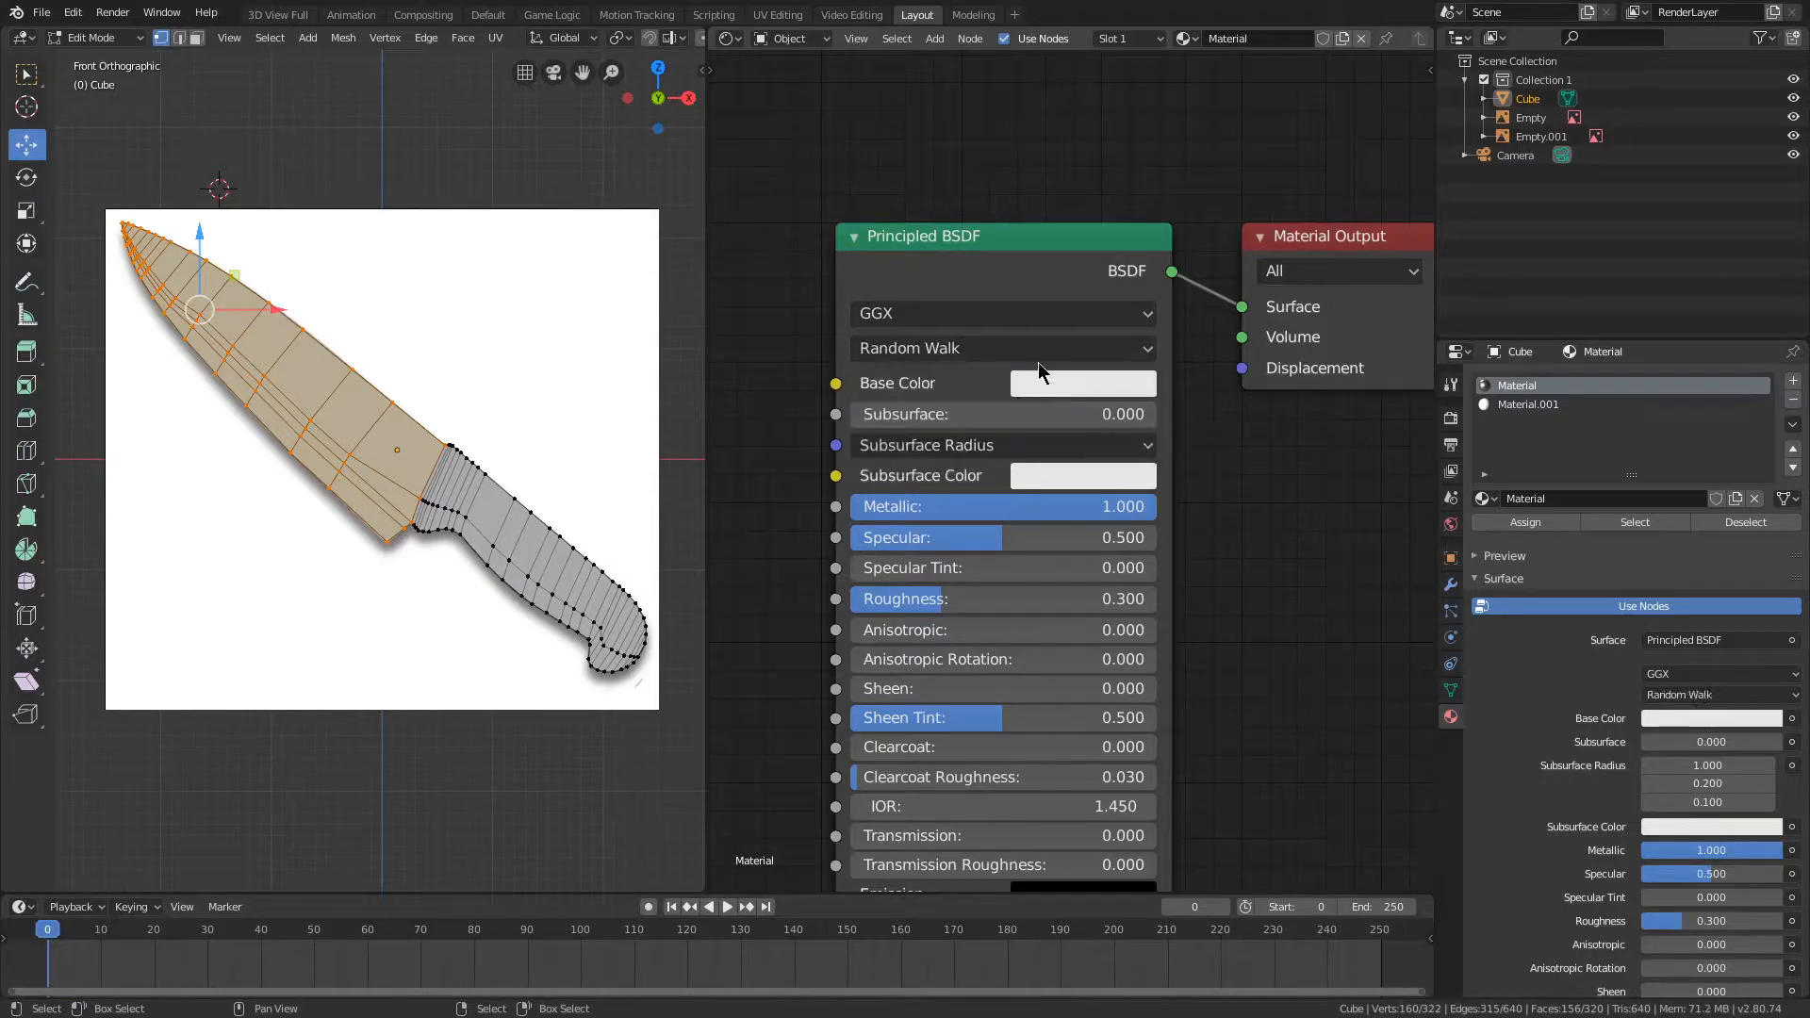
{"action": "left_click", "coordinate": [985, 325]}
{"action": "left_click", "coordinate": [976, 386]}
{"action": "scroll", "coordinate": [767, 349], "scroll_direction": "down", "scroll_amount": 3}
{"action": "middle_click_drag", "start_coordinate": [768, 349], "coordinate": [755, 383]}
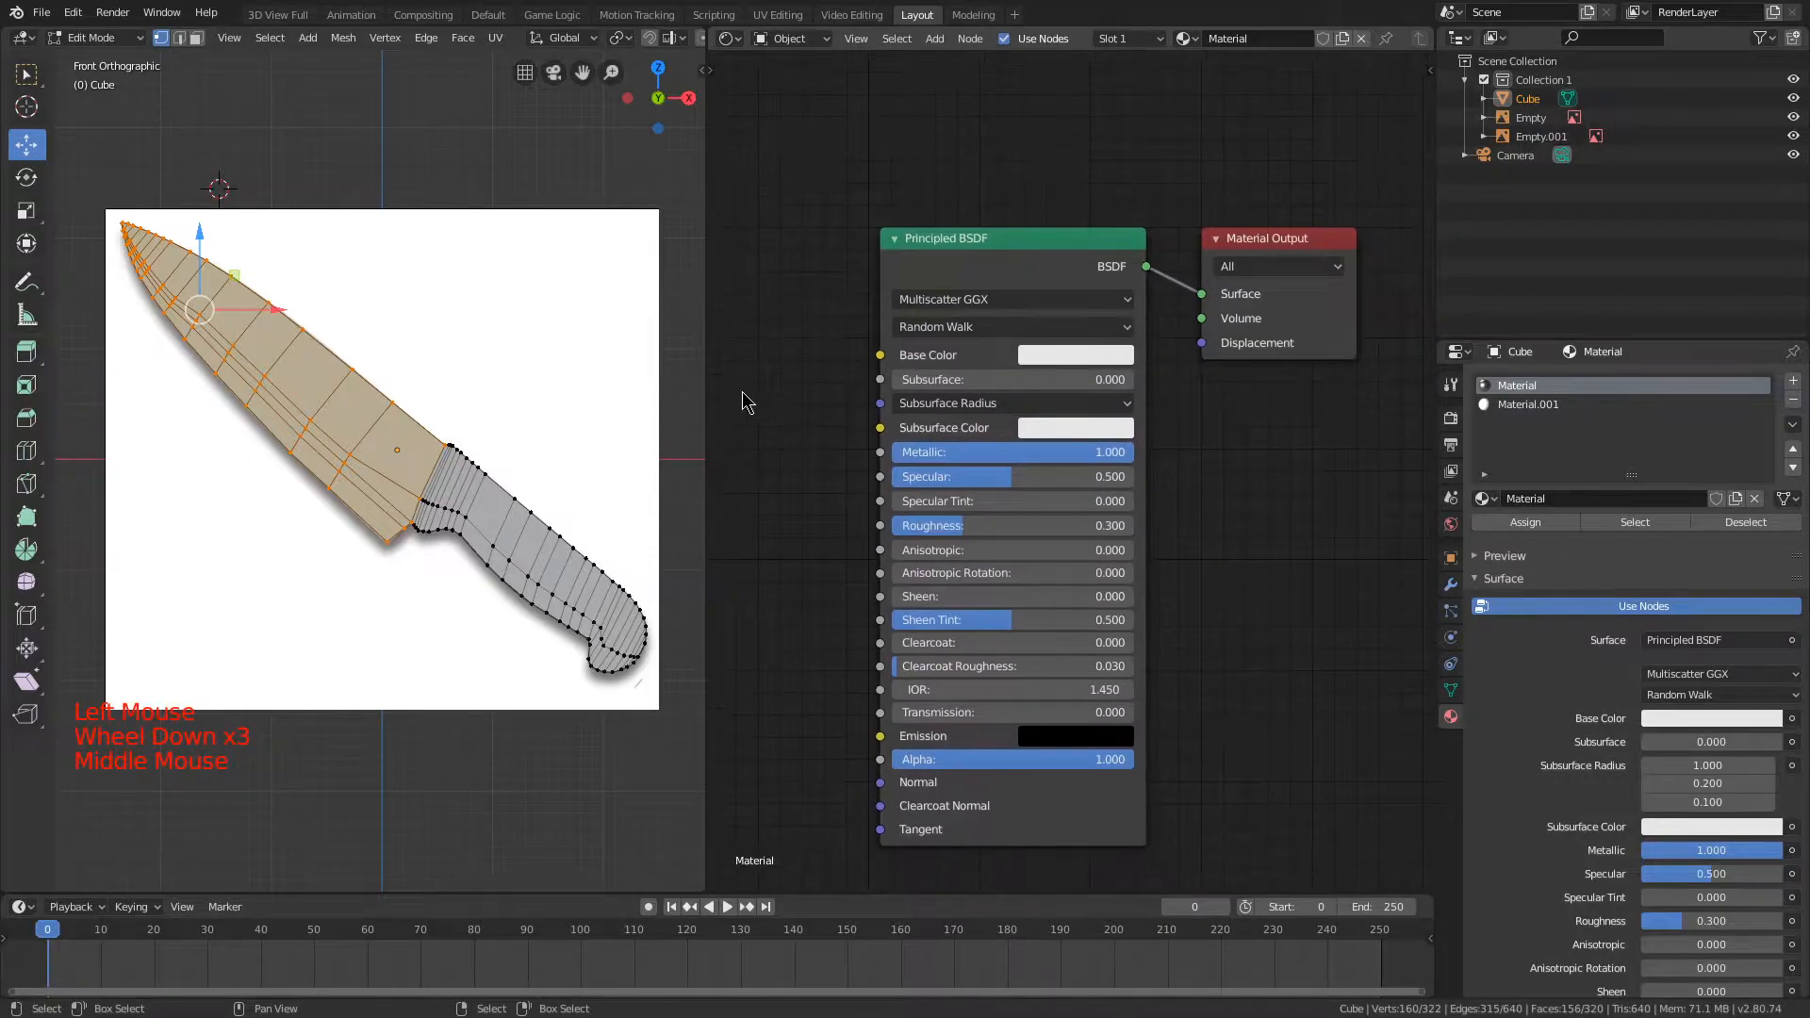
Step: Leave Edit Mode and show the knife with rendered shading in the viewport
{"action": "scroll", "coordinate": [743, 392], "scroll_direction": "up", "scroll_amount": 1}
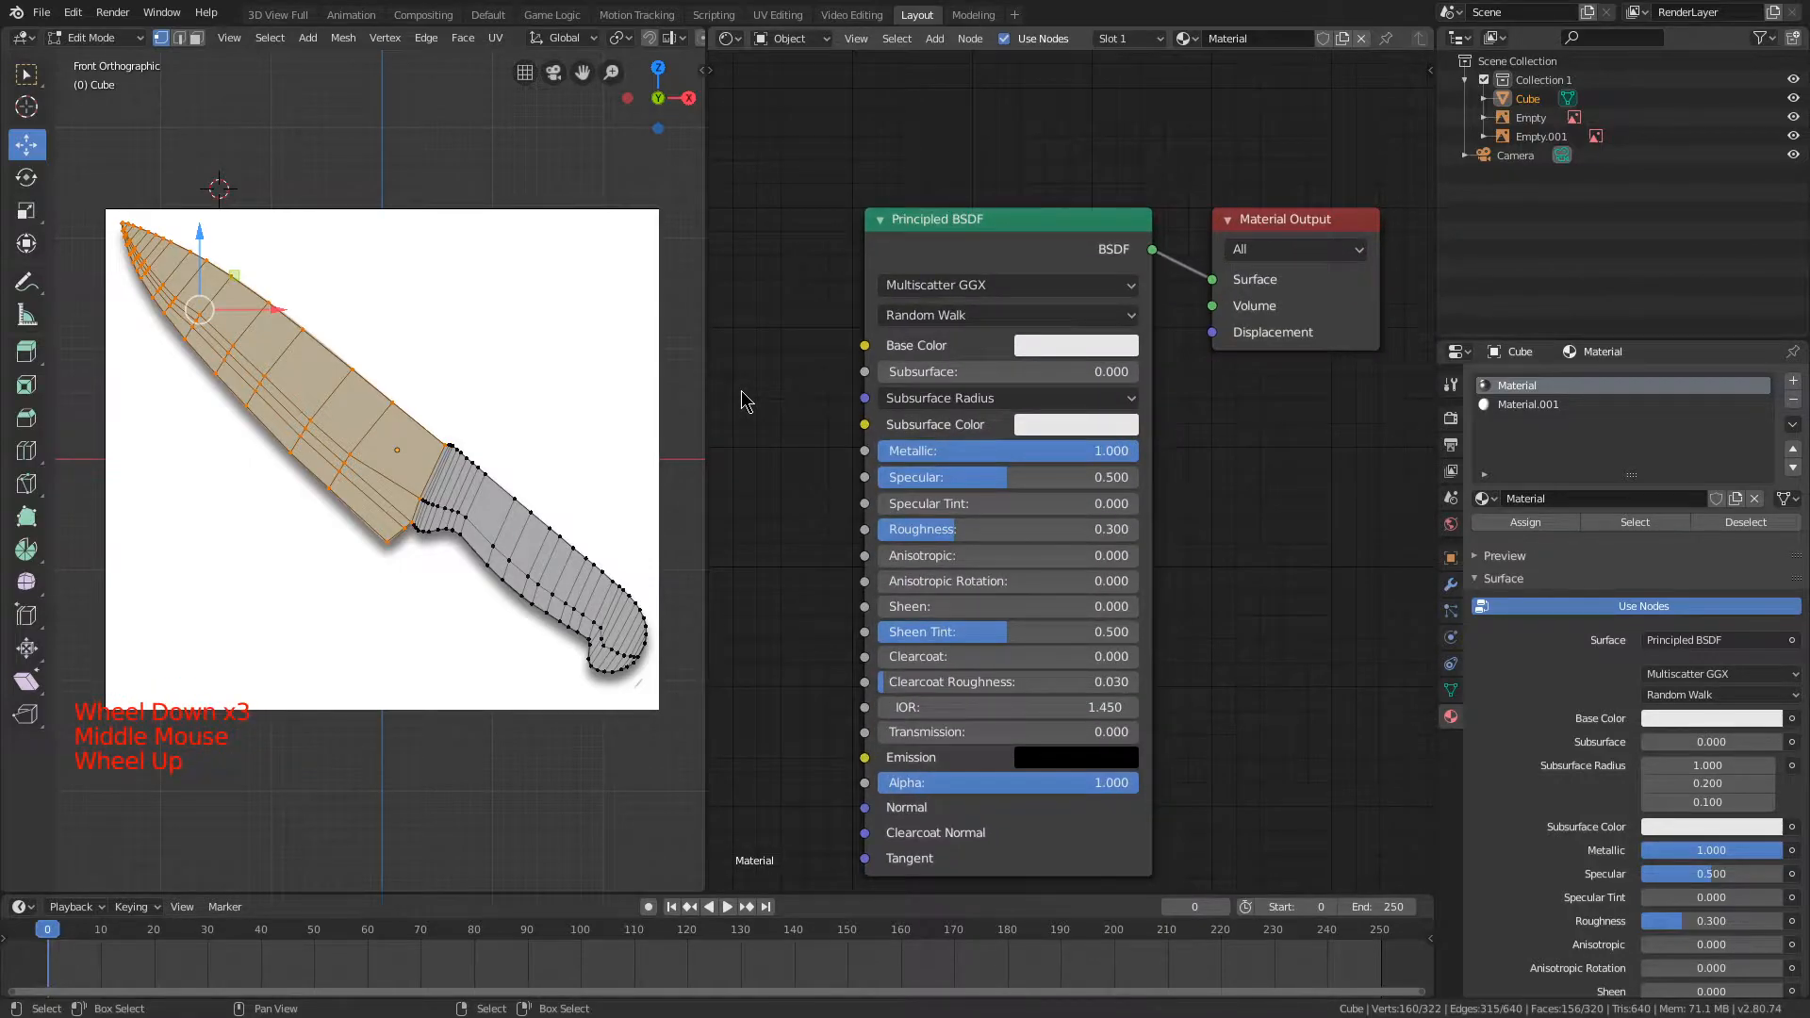
{"action": "scroll", "coordinate": [743, 392], "scroll_direction": "down", "scroll_amount": 2}
{"action": "scroll", "coordinate": [808, 351], "scroll_direction": "down", "scroll_amount": 8}
{"action": "scroll", "coordinate": [808, 349], "scroll_direction": "up", "scroll_amount": 5}
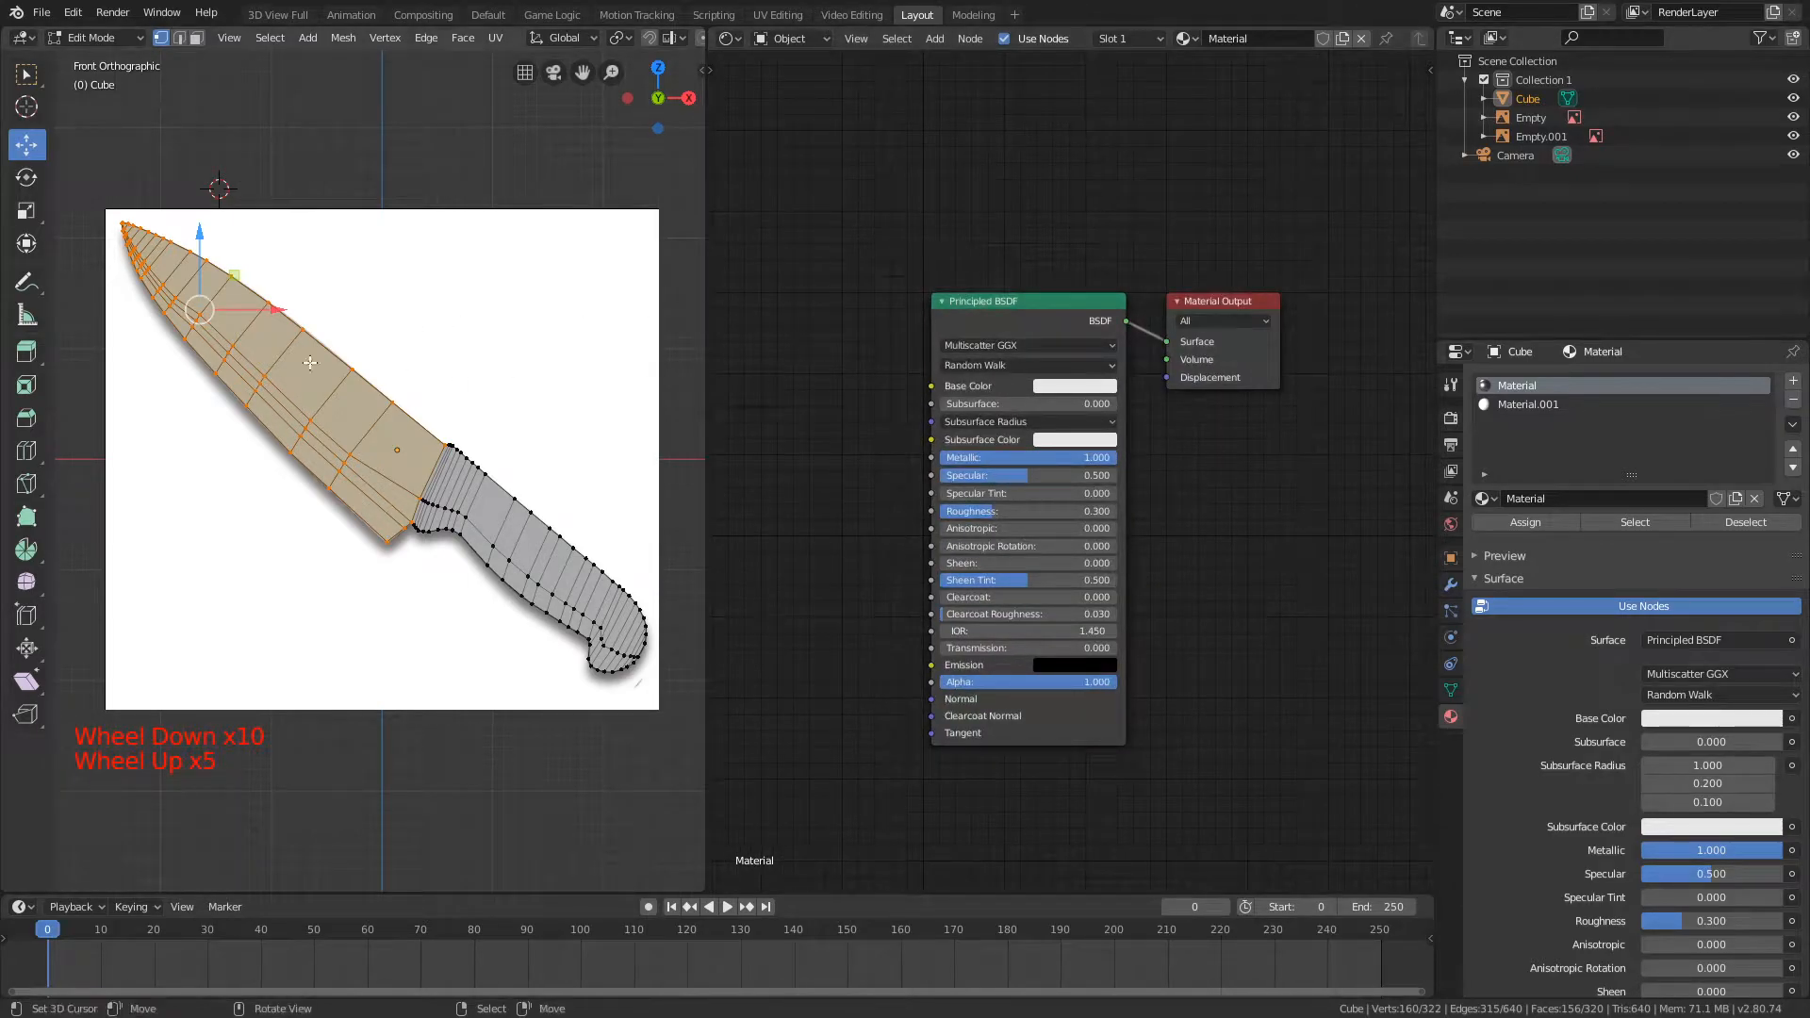
{"action": "key", "text": "Tab"}
{"action": "key", "text": "z"}
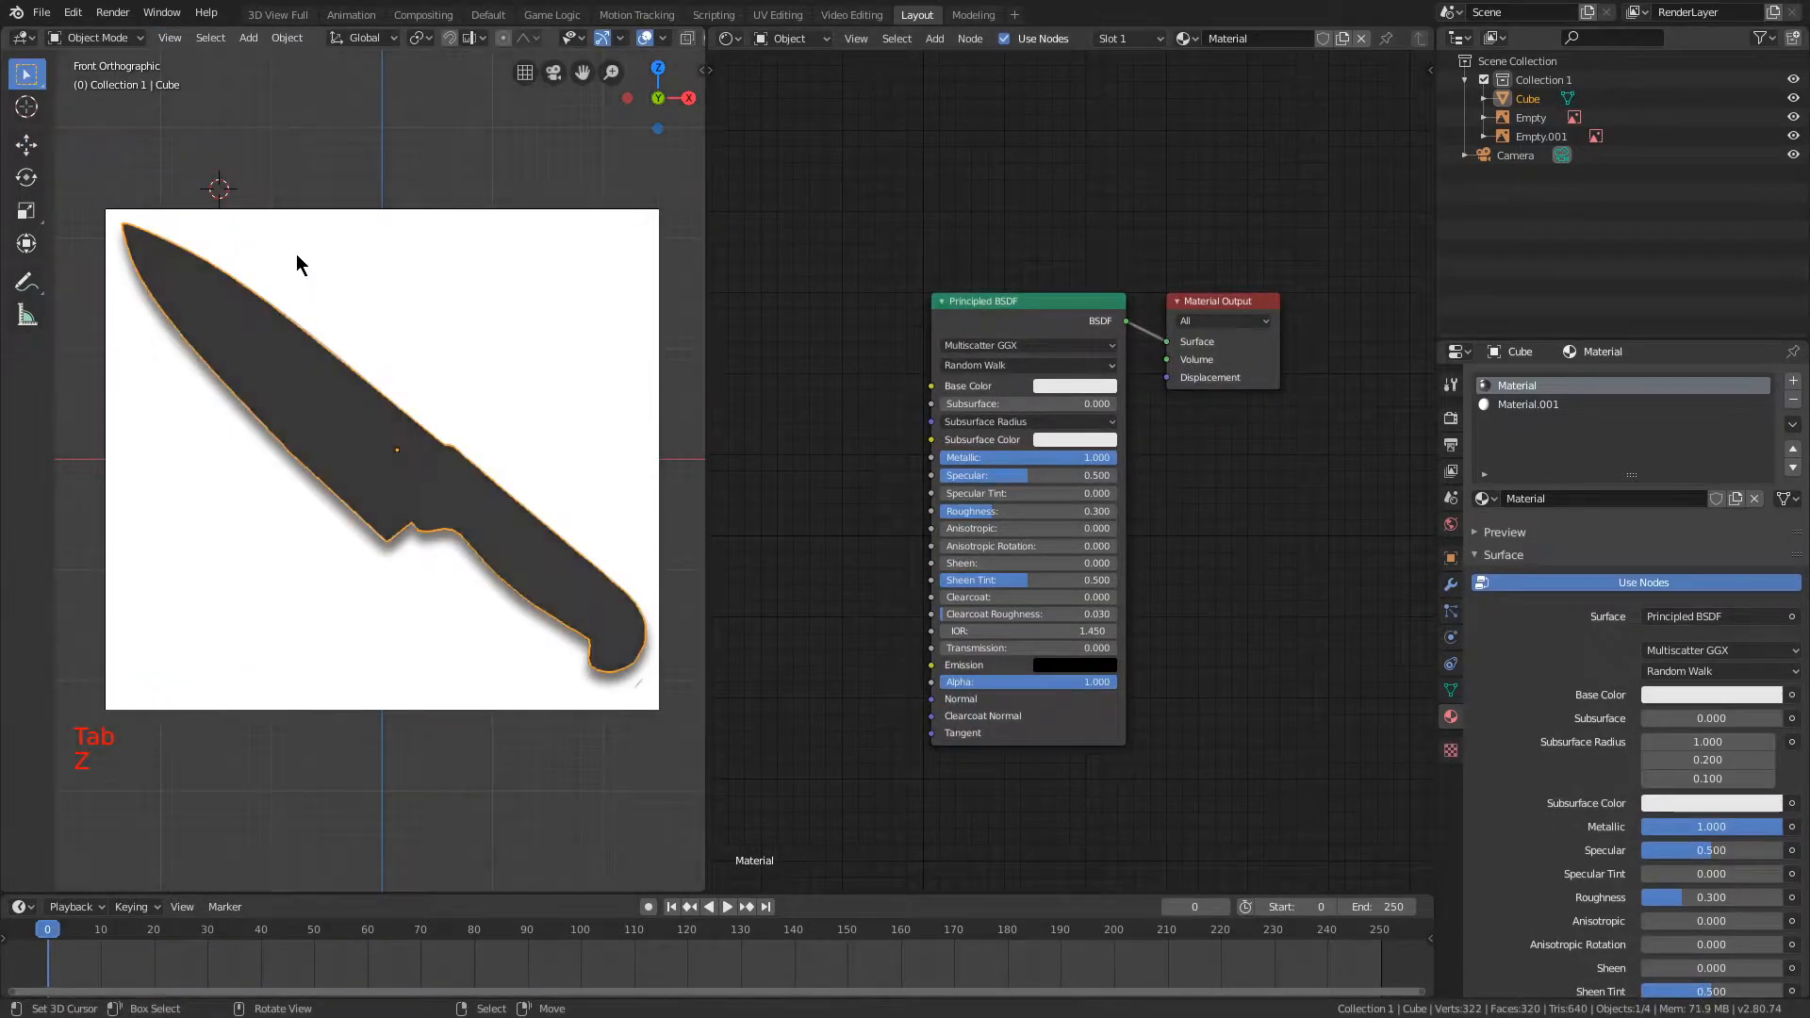
Step: Add a Sun light and move it near the blade tip, in front of the knife
{"action": "key", "text": "shift+a"}
{"action": "mouse_move", "coordinate": [241, 473]}
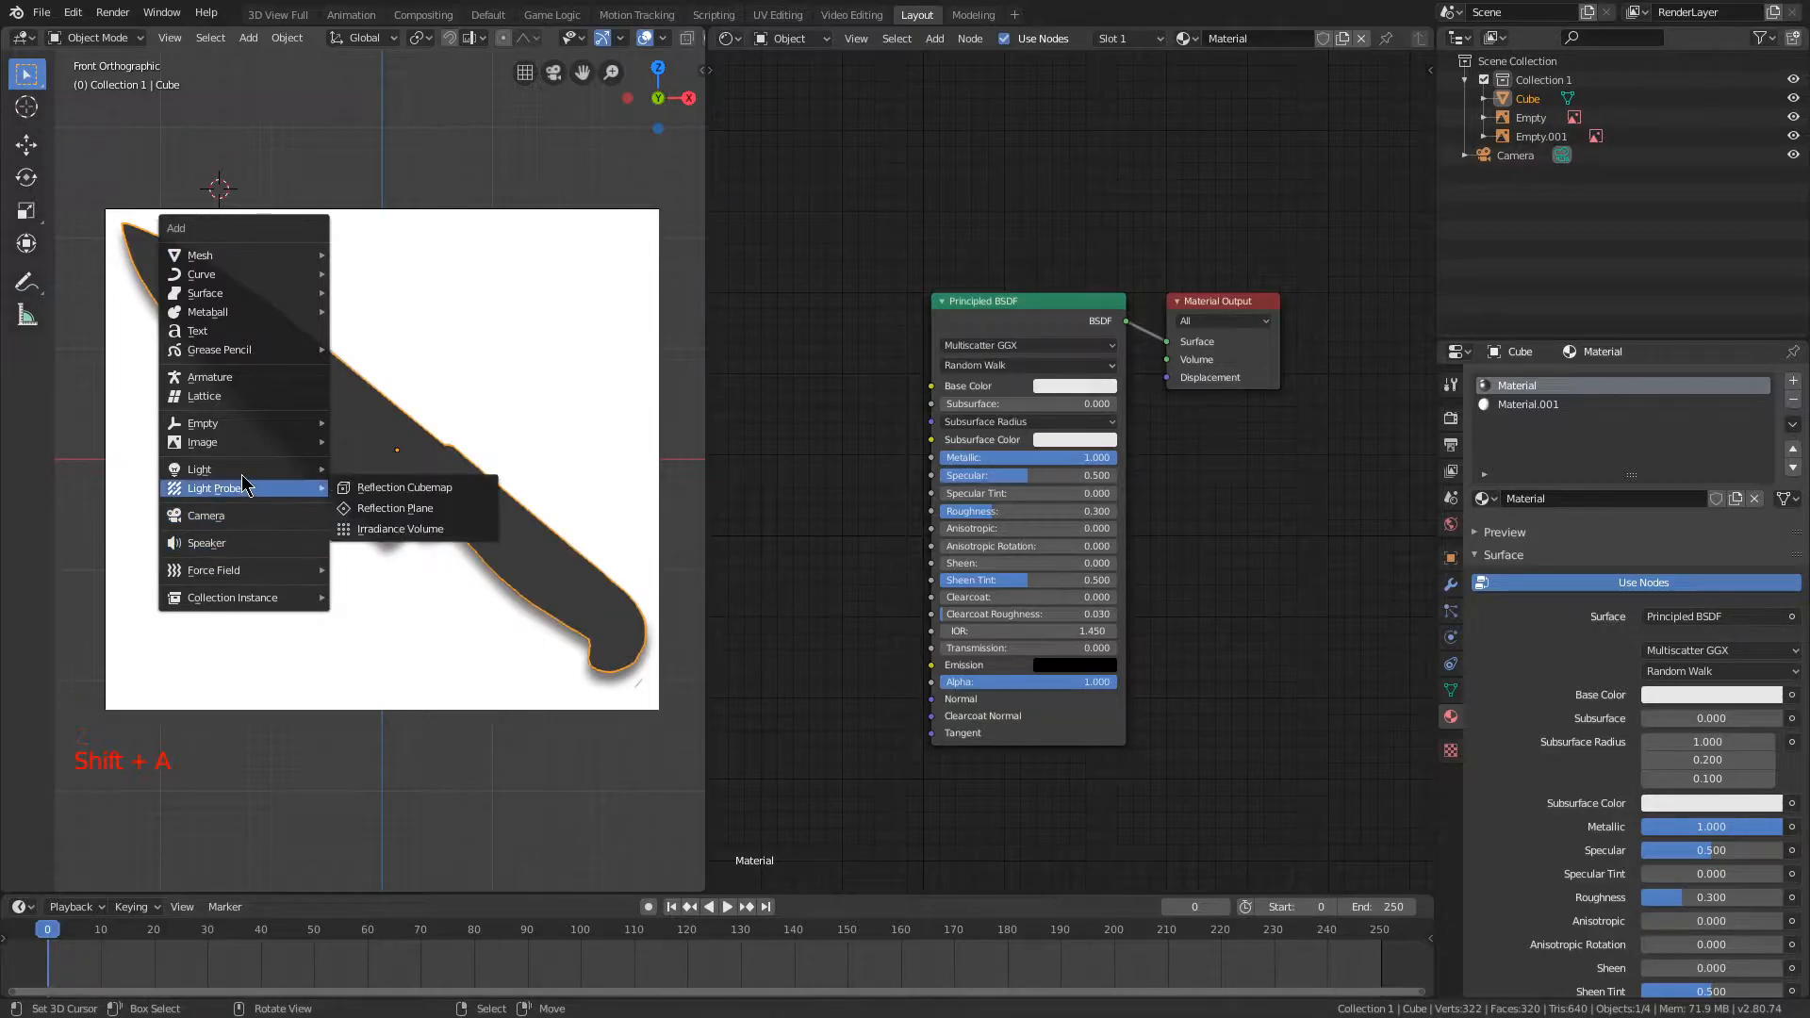
{"action": "left_click", "coordinate": [411, 491]}
{"action": "key", "text": "g"}
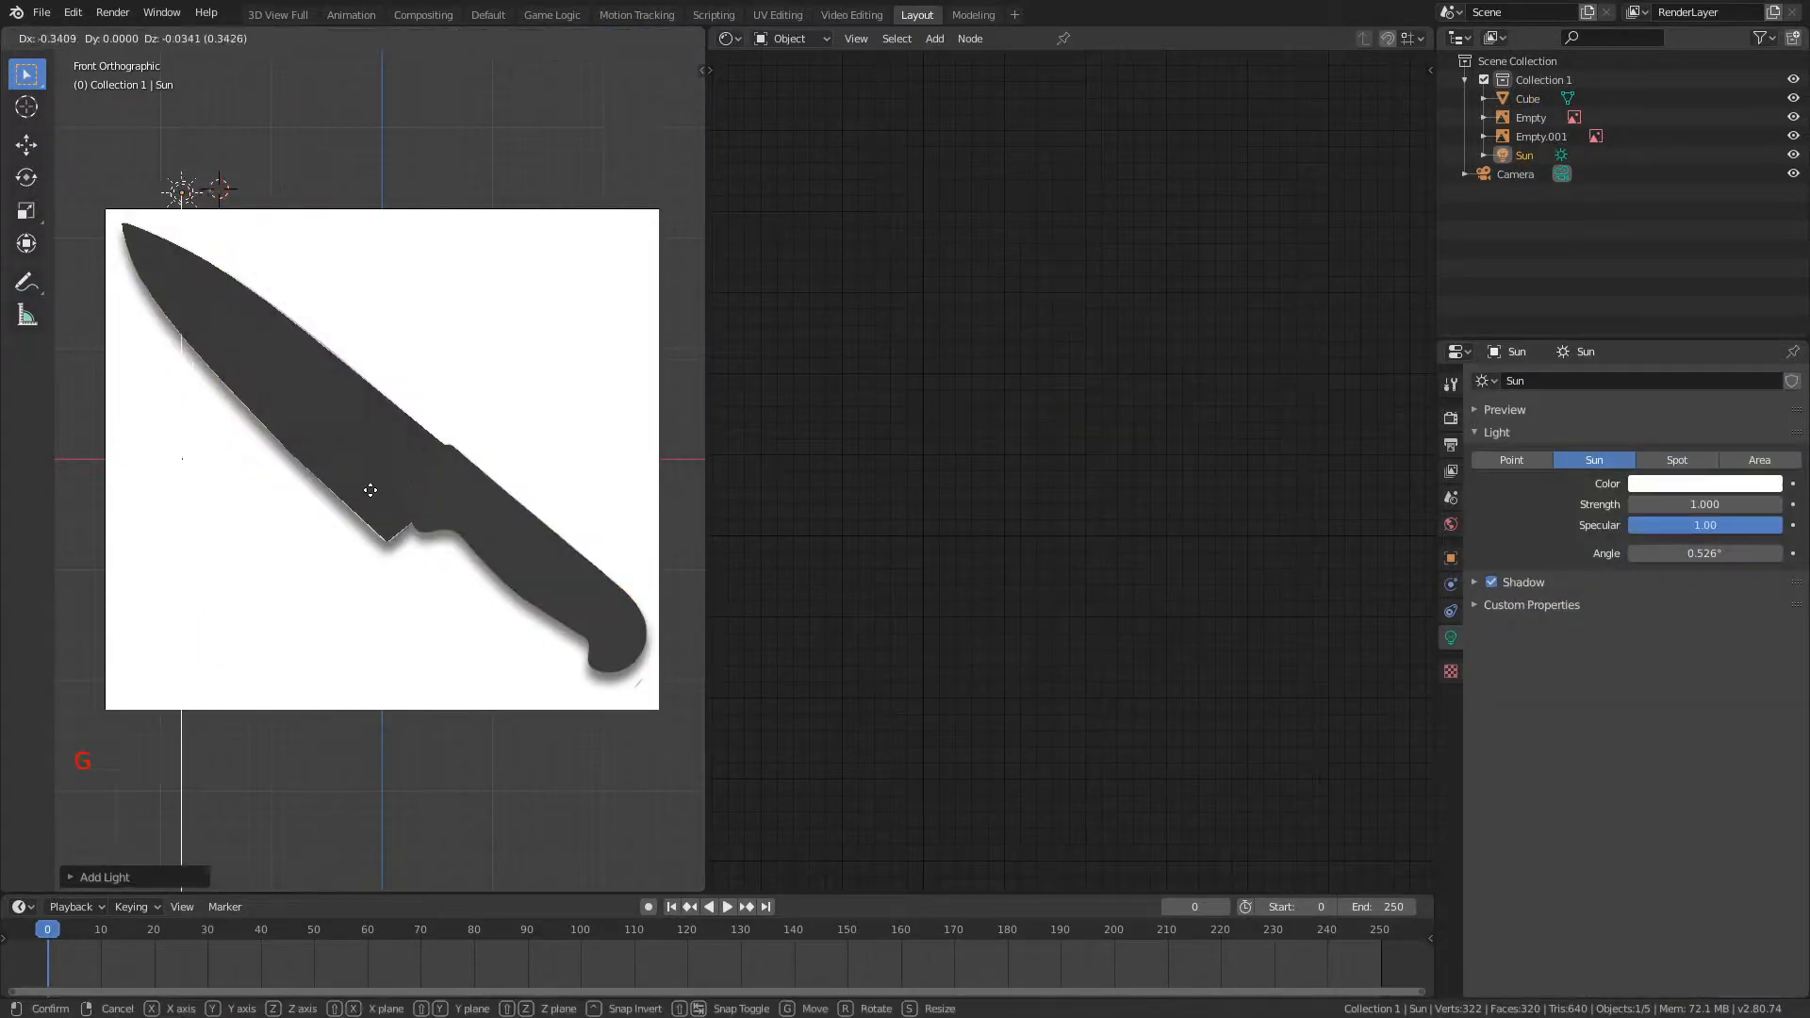
{"action": "left_click", "coordinate": [405, 368]}
{"action": "middle_click_drag", "start_coordinate": [405, 366], "coordinate": [279, 359]}
{"action": "key", "text": "g"}
{"action": "left_click", "coordinate": [138, 398]}
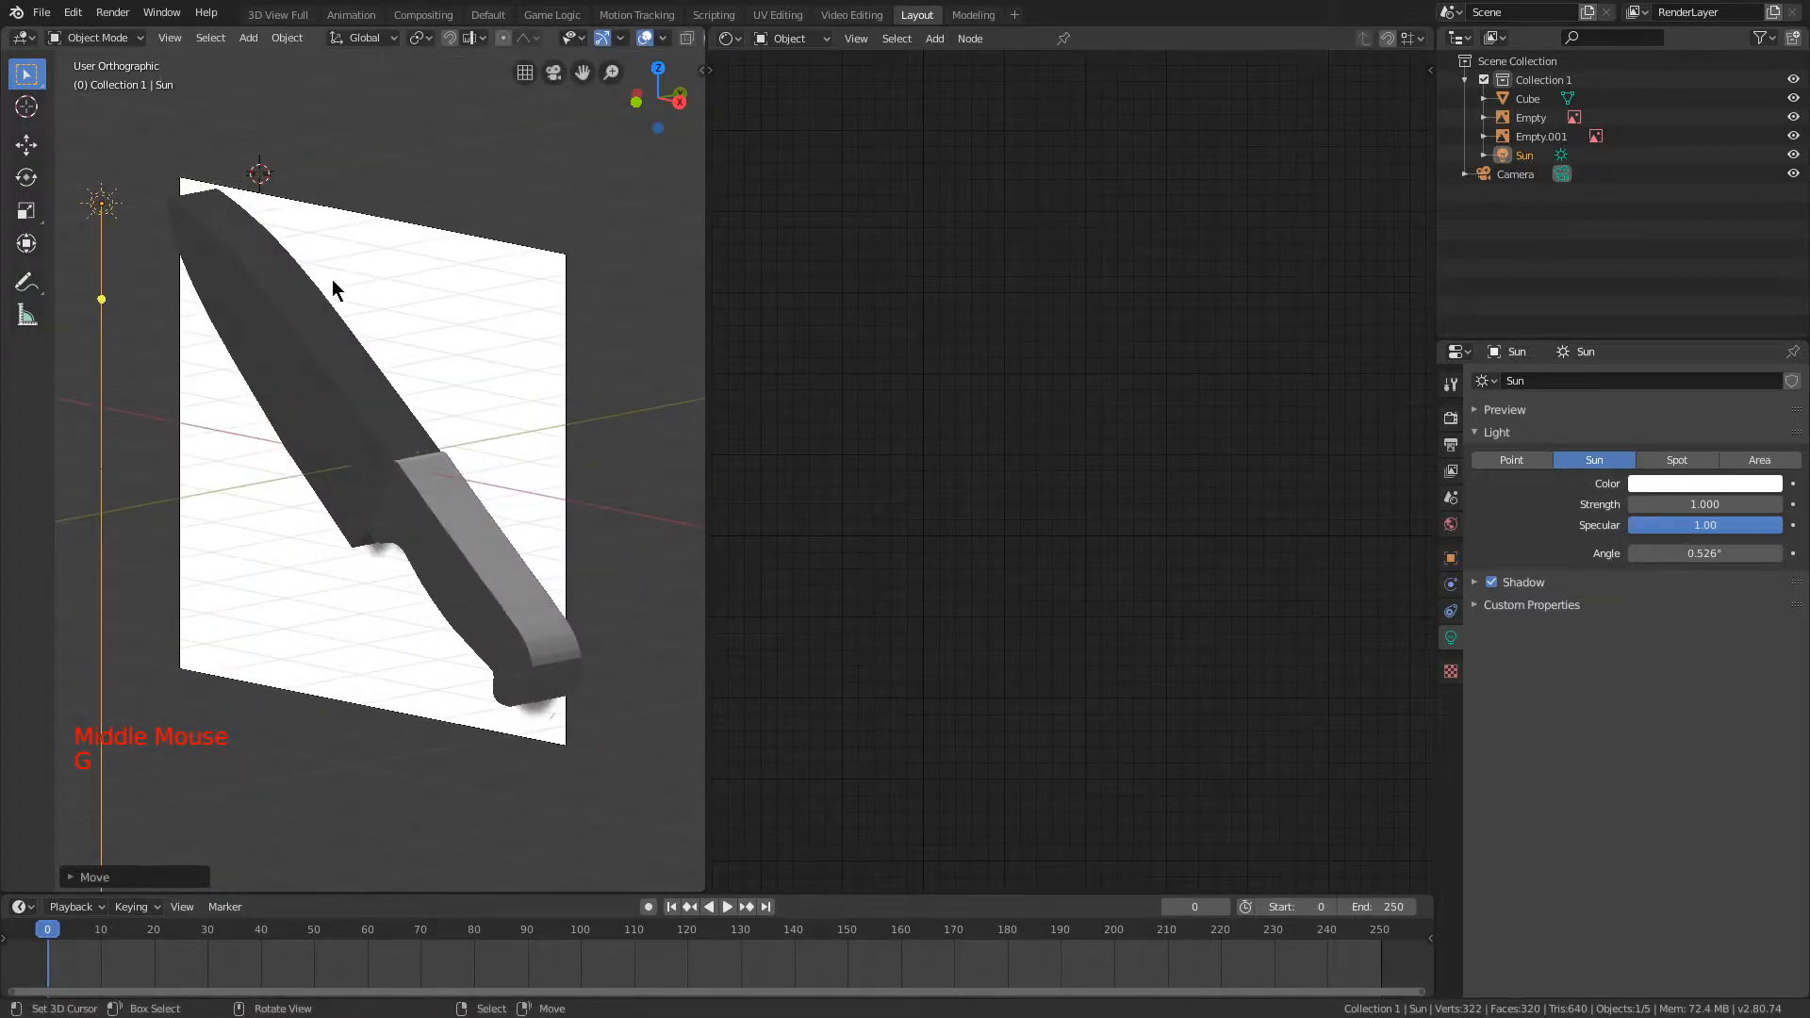
Step: Aim the sun light so it shines on the front face of the knife, and select the knife again
{"action": "key", "text": "KP_1"}
{"action": "mouse_move", "coordinate": [223, 292]}
{"action": "left_mouse_down"}
{"action": "mouse_move", "coordinate": [243, 371]}
{"action": "mouse_move", "coordinate": [267, 263]}
{"action": "mouse_move", "coordinate": [271, 352]}
{"action": "mouse_move", "coordinate": [271, 244]}
{"action": "left_mouse_up"}
{"action": "scroll", "coordinate": [223, 295], "scroll_direction": "up", "scroll_amount": 5}
{"action": "middle_click_drag", "start_coordinate": [242, 285], "coordinate": [325, 302]}
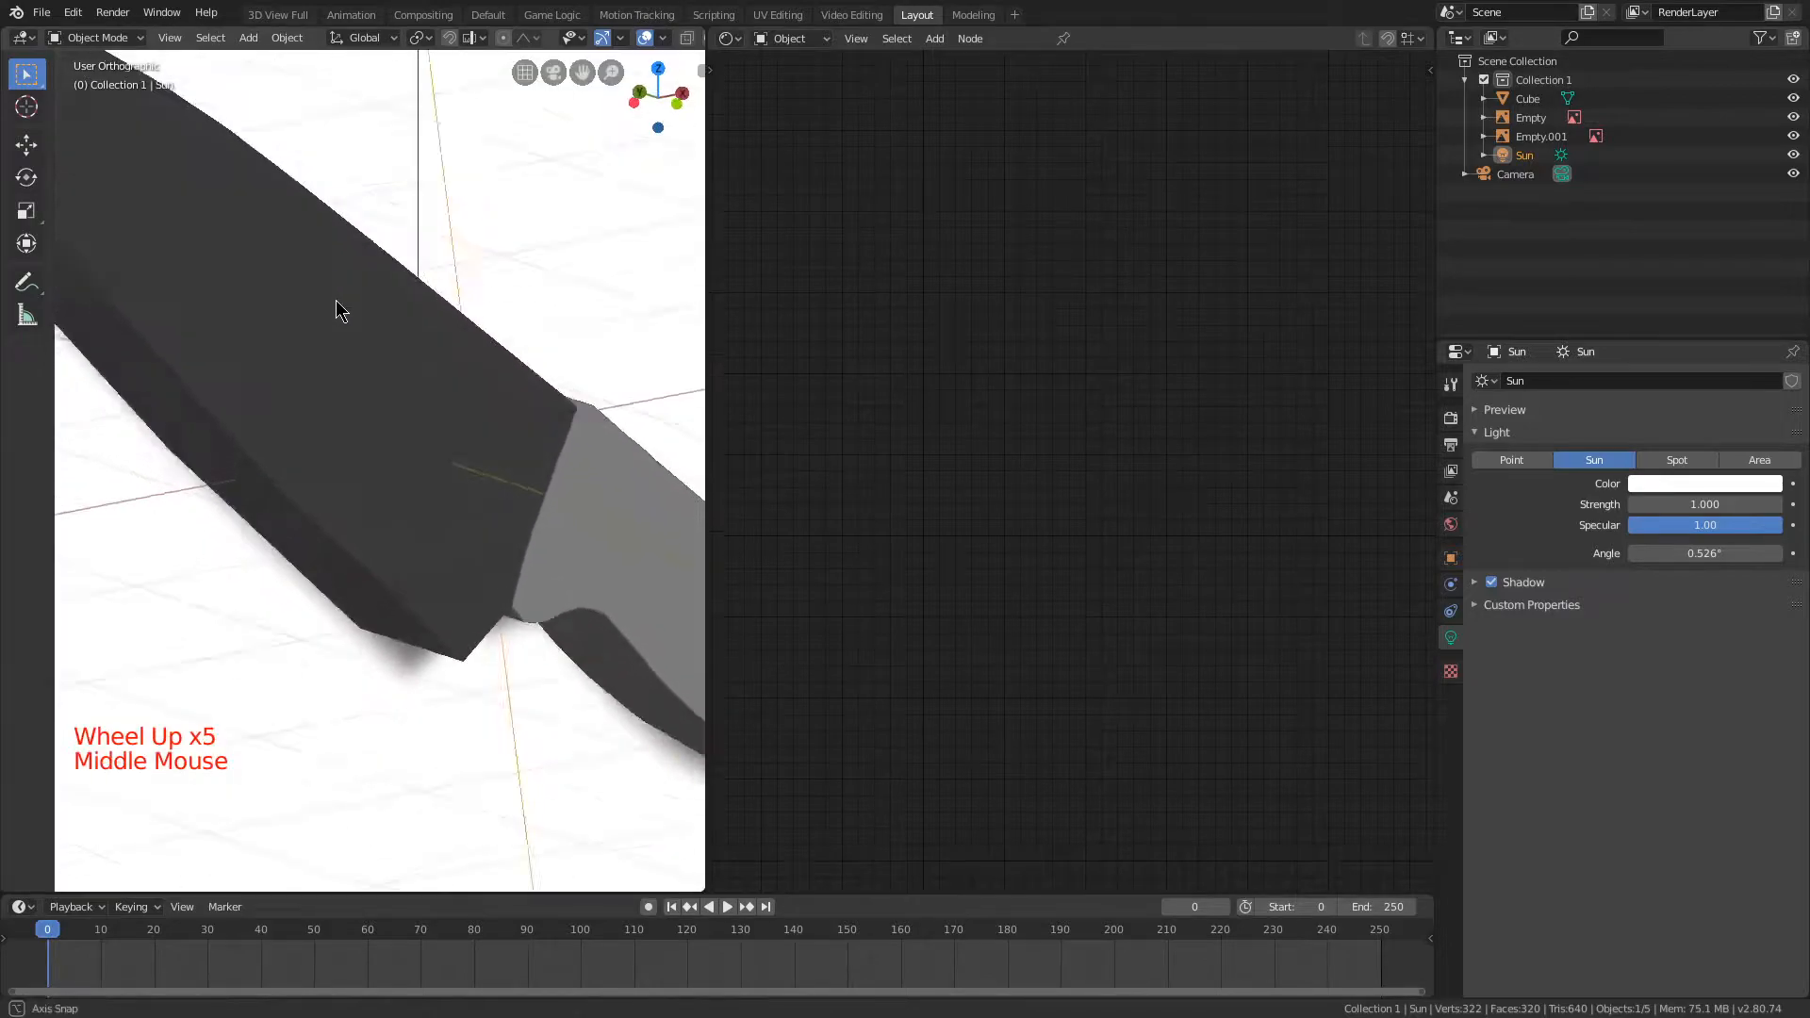
{"action": "scroll", "coordinate": [287, 256], "scroll_direction": "down", "scroll_amount": 3}
{"action": "mouse_move", "coordinate": [92, 174]}
{"action": "left_mouse_down"}
{"action": "mouse_move", "coordinate": [76, 287]}
{"action": "mouse_move", "coordinate": [189, 170]}
{"action": "mouse_move", "coordinate": [158, 164]}
{"action": "left_mouse_up"}
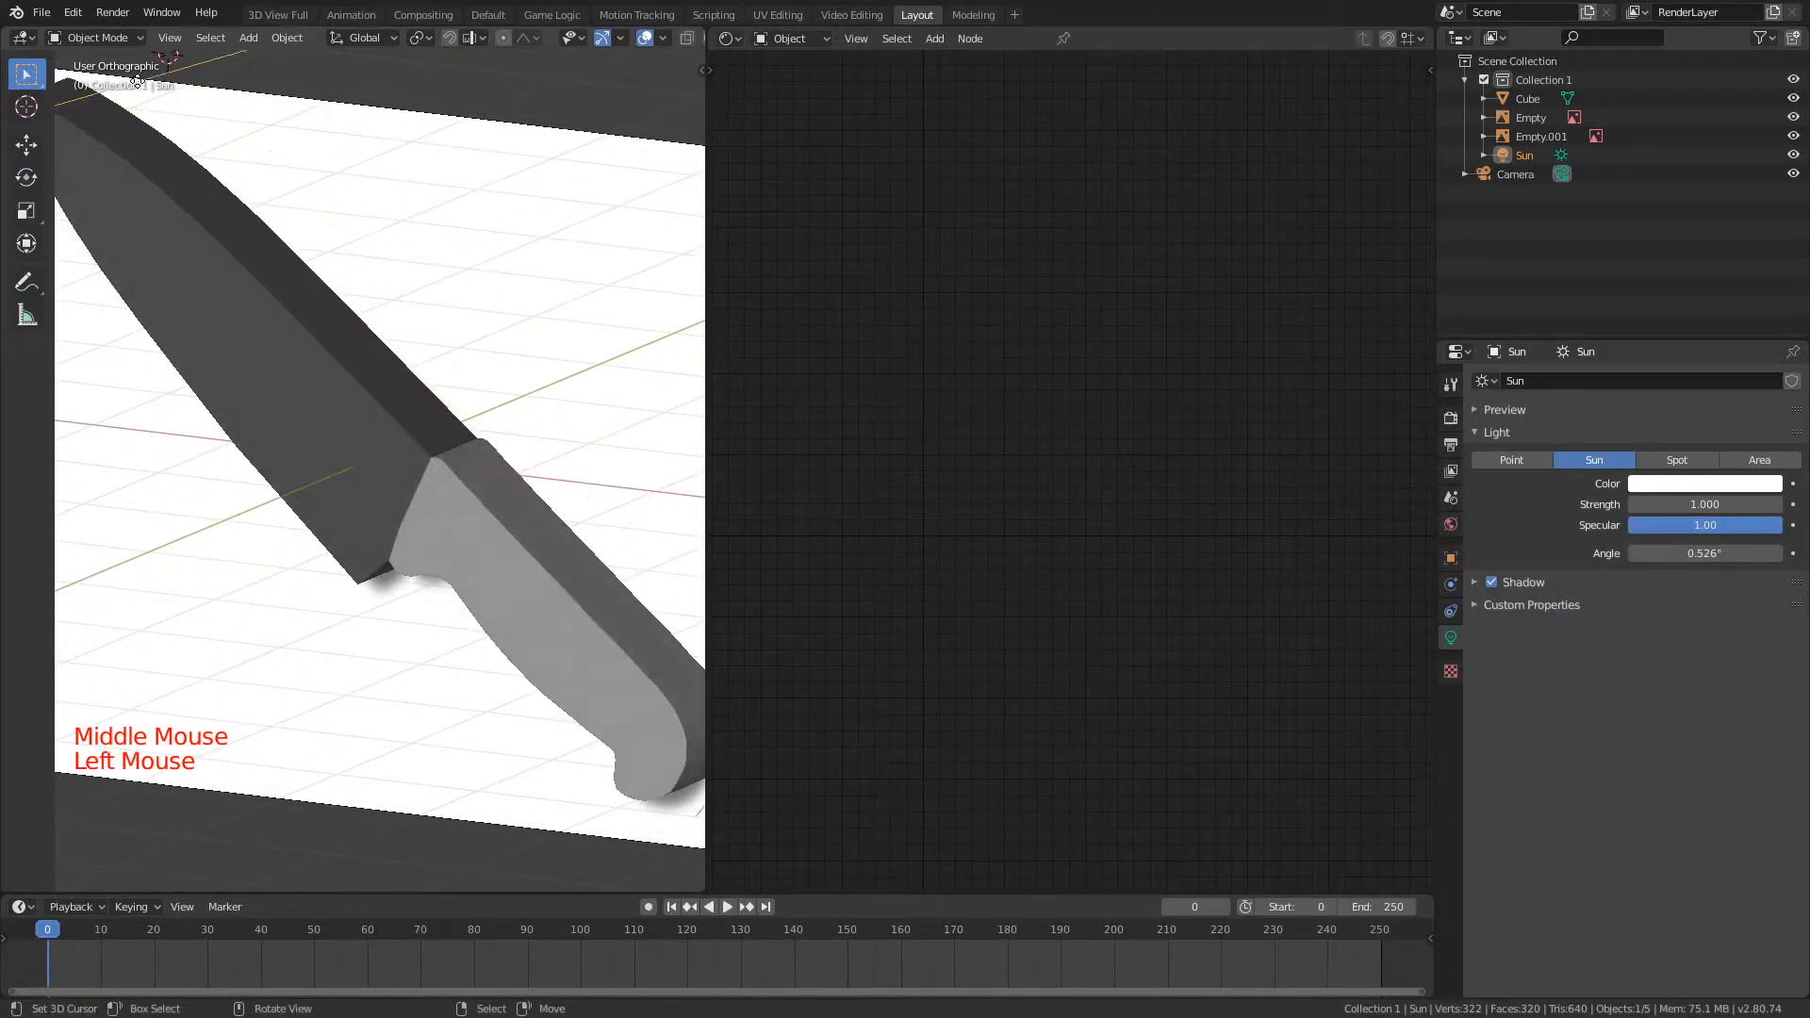
{"action": "mouse_move", "coordinate": [137, 82]}
{"action": "middle_mouse_down"}
{"action": "mouse_move", "coordinate": [287, 252]}
{"action": "mouse_move", "coordinate": [305, 234]}
{"action": "mouse_move", "coordinate": [223, 211]}
{"action": "mouse_move", "coordinate": [189, 229]}
{"action": "mouse_move", "coordinate": [324, 234]}
{"action": "mouse_move", "coordinate": [334, 281]}
{"action": "mouse_move", "coordinate": [250, 215]}
{"action": "mouse_move", "coordinate": [174, 292]}
{"action": "mouse_move", "coordinate": [335, 294]}
{"action": "mouse_move", "coordinate": [235, 303]}
{"action": "mouse_move", "coordinate": [303, 292]}
{"action": "mouse_move", "coordinate": [313, 313]}
{"action": "mouse_move", "coordinate": [283, 311]}
{"action": "mouse_move", "coordinate": [350, 311]}
{"action": "middle_mouse_up"}
{"action": "right_click", "coordinate": [174, 292]}
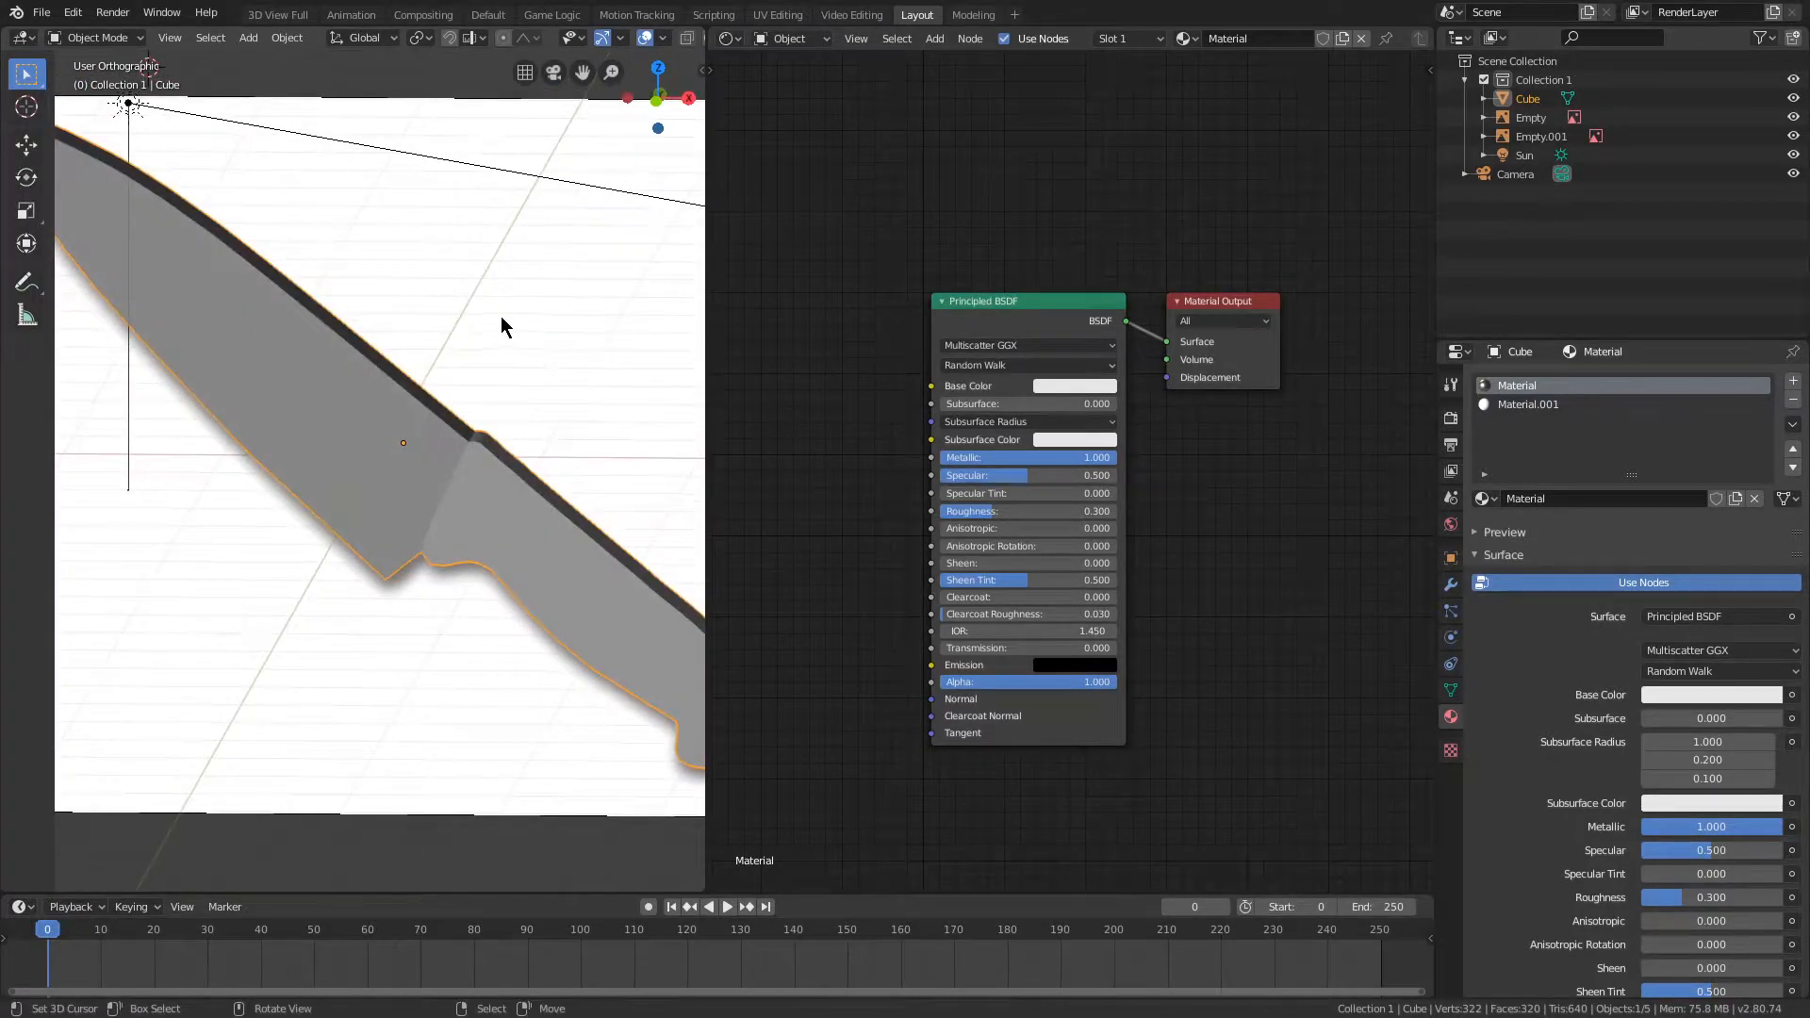
Step: View the knife from the front and enter Edit Mode on its mesh
{"action": "scroll", "coordinate": [489, 246], "scroll_direction": "down", "scroll_amount": 4}
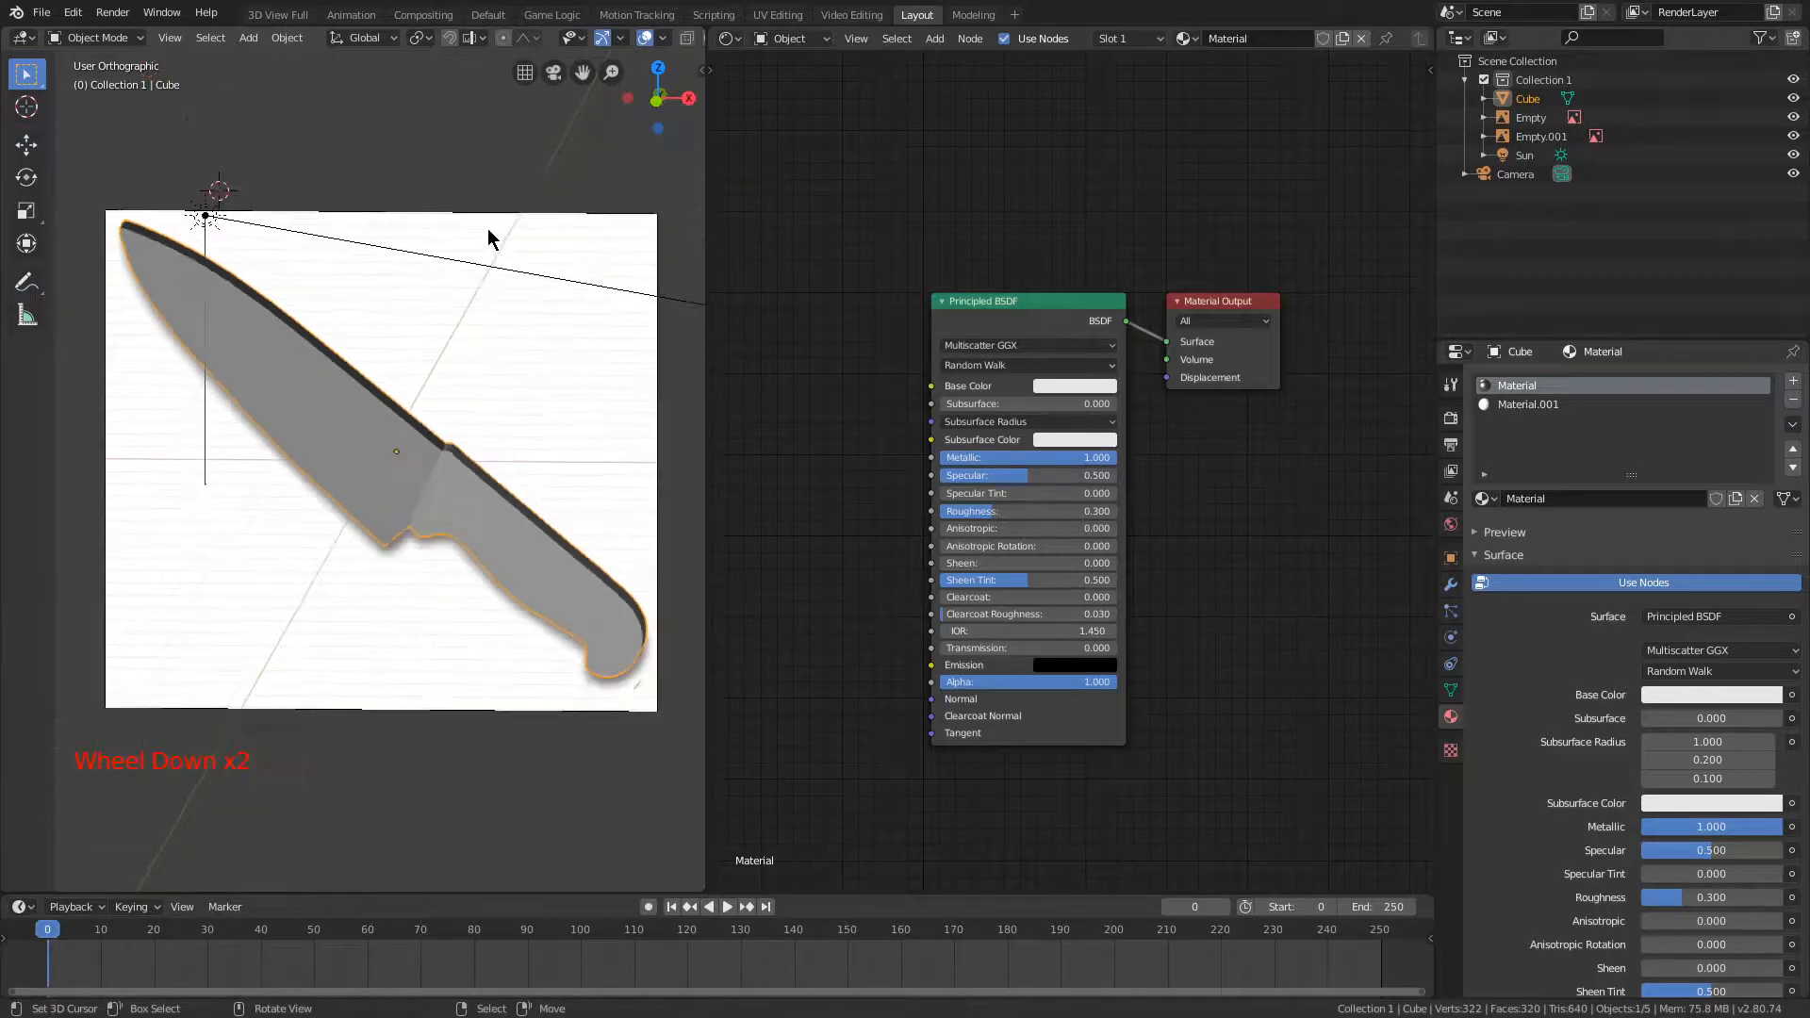
{"action": "middle_click_drag", "start_coordinate": [489, 230], "coordinate": [488, 203]}
{"action": "key", "text": "KP_1"}
{"action": "scroll", "coordinate": [434, 177], "scroll_direction": "up", "scroll_amount": 3}
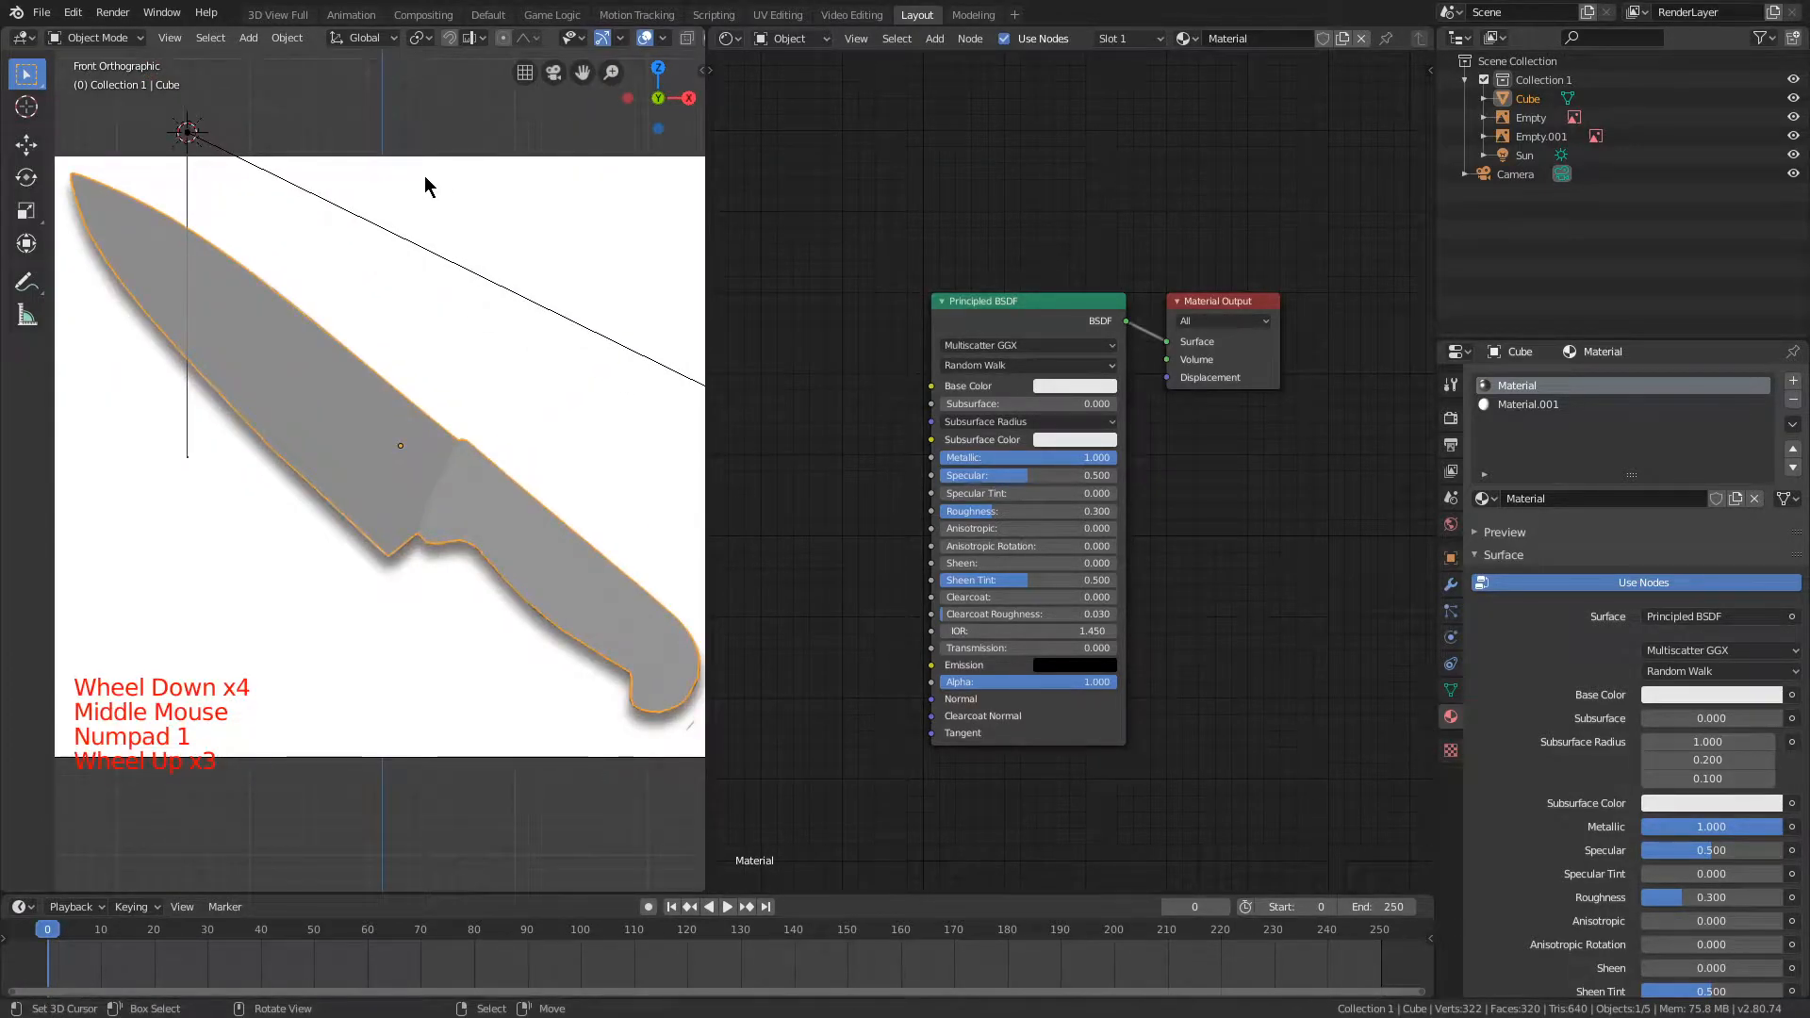
{"action": "key", "text": "Tab"}
{"action": "middle_click_drag", "start_coordinate": [301, 184], "coordinate": [559, 324]}
{"action": "scroll", "coordinate": [405, 222], "scroll_direction": "up", "scroll_amount": 2}
{"action": "key", "text": "s"}
{"action": "right_click", "coordinate": [433, 271]}
{"action": "key", "text": "s"}
{"action": "key", "text": "y"}
{"action": "right_click", "coordinate": [490, 401]}
Step: Add an edge loop across the knife where the blade meets the handle, slid against the handle's first edges
{"action": "mouse_move", "coordinate": [518, 398]}
{"action": "middle_mouse_down"}
{"action": "mouse_move", "coordinate": [425, 384]}
{"action": "mouse_move", "coordinate": [412, 235]}
{"action": "mouse_move", "coordinate": [405, 408]}
{"action": "mouse_move", "coordinate": [500, 226]}
{"action": "mouse_move", "coordinate": [528, 274]}
{"action": "middle_mouse_up"}
{"action": "scroll", "coordinate": [427, 381], "scroll_direction": "up", "scroll_amount": 4}
{"action": "scroll", "coordinate": [430, 301], "scroll_direction": "up", "scroll_amount": 1}
{"action": "scroll", "coordinate": [410, 273], "scroll_direction": "up", "scroll_amount": 1}
{"action": "key", "text": "z"}
{"action": "left_click", "coordinate": [584, 212]}
{"action": "key", "text": "ctrl+r"}
{"action": "left_click", "coordinate": [524, 275]}
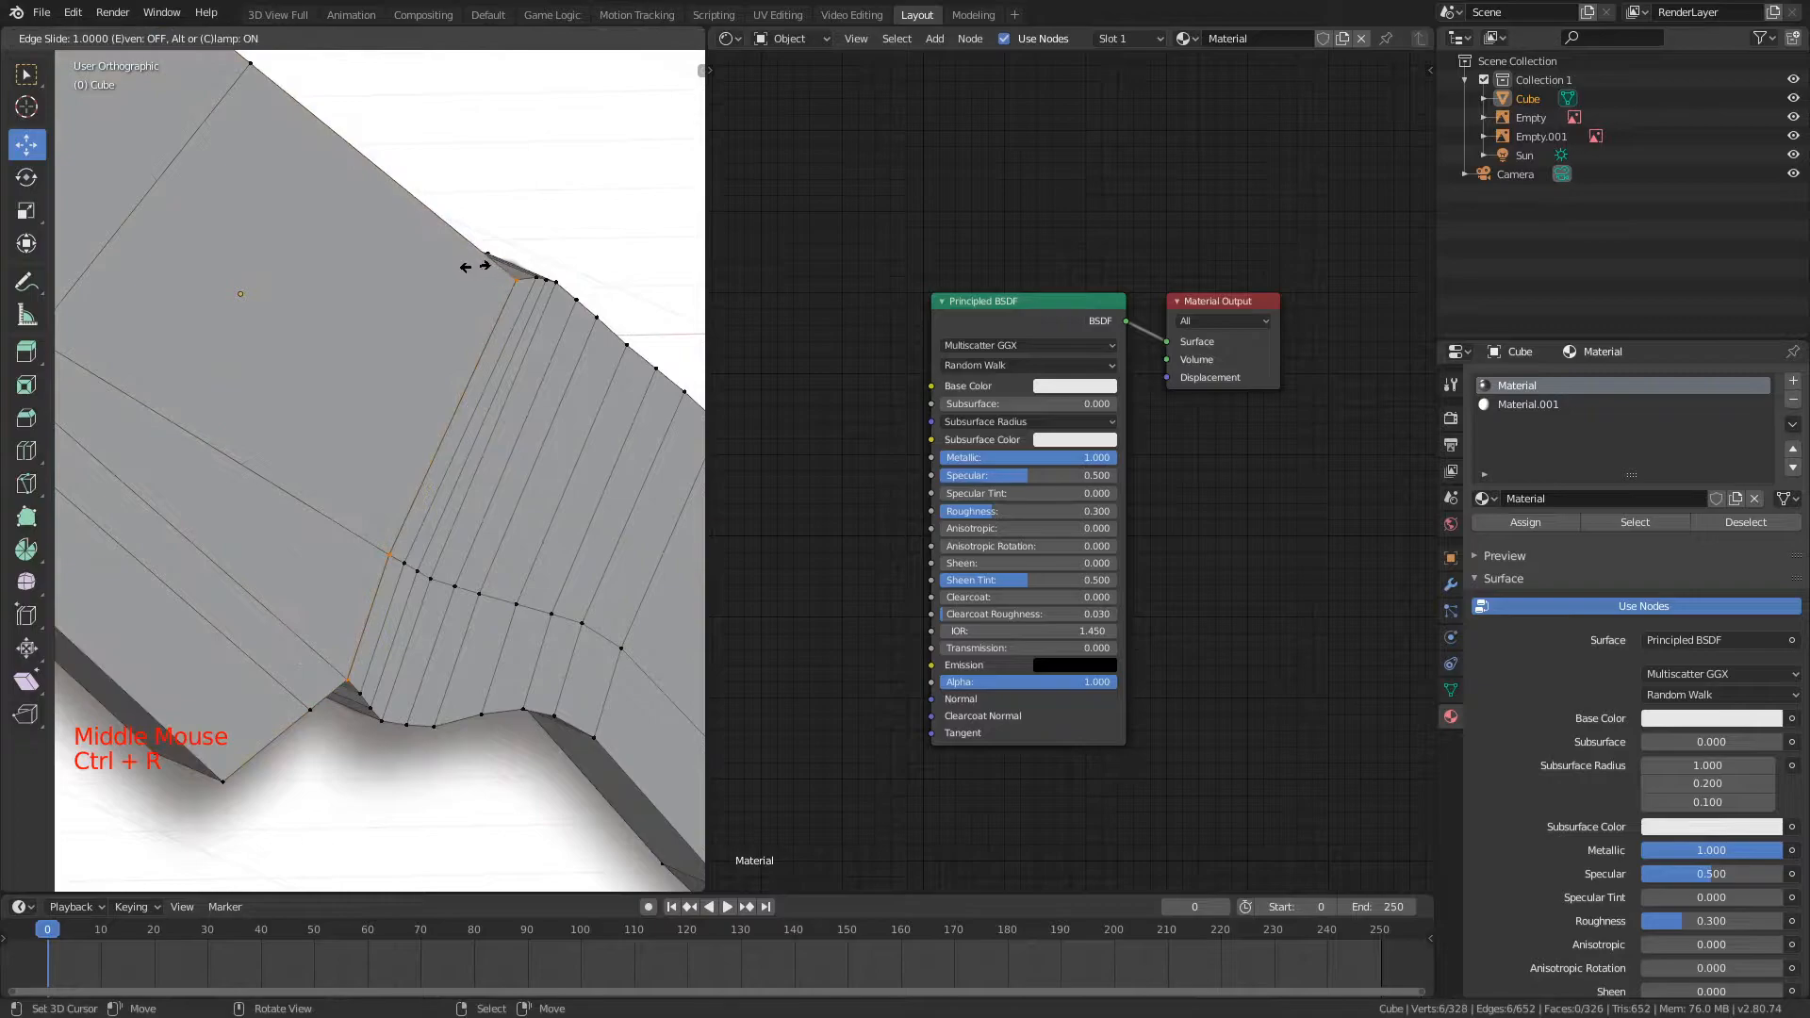
{"action": "left_click", "coordinate": [475, 265]}
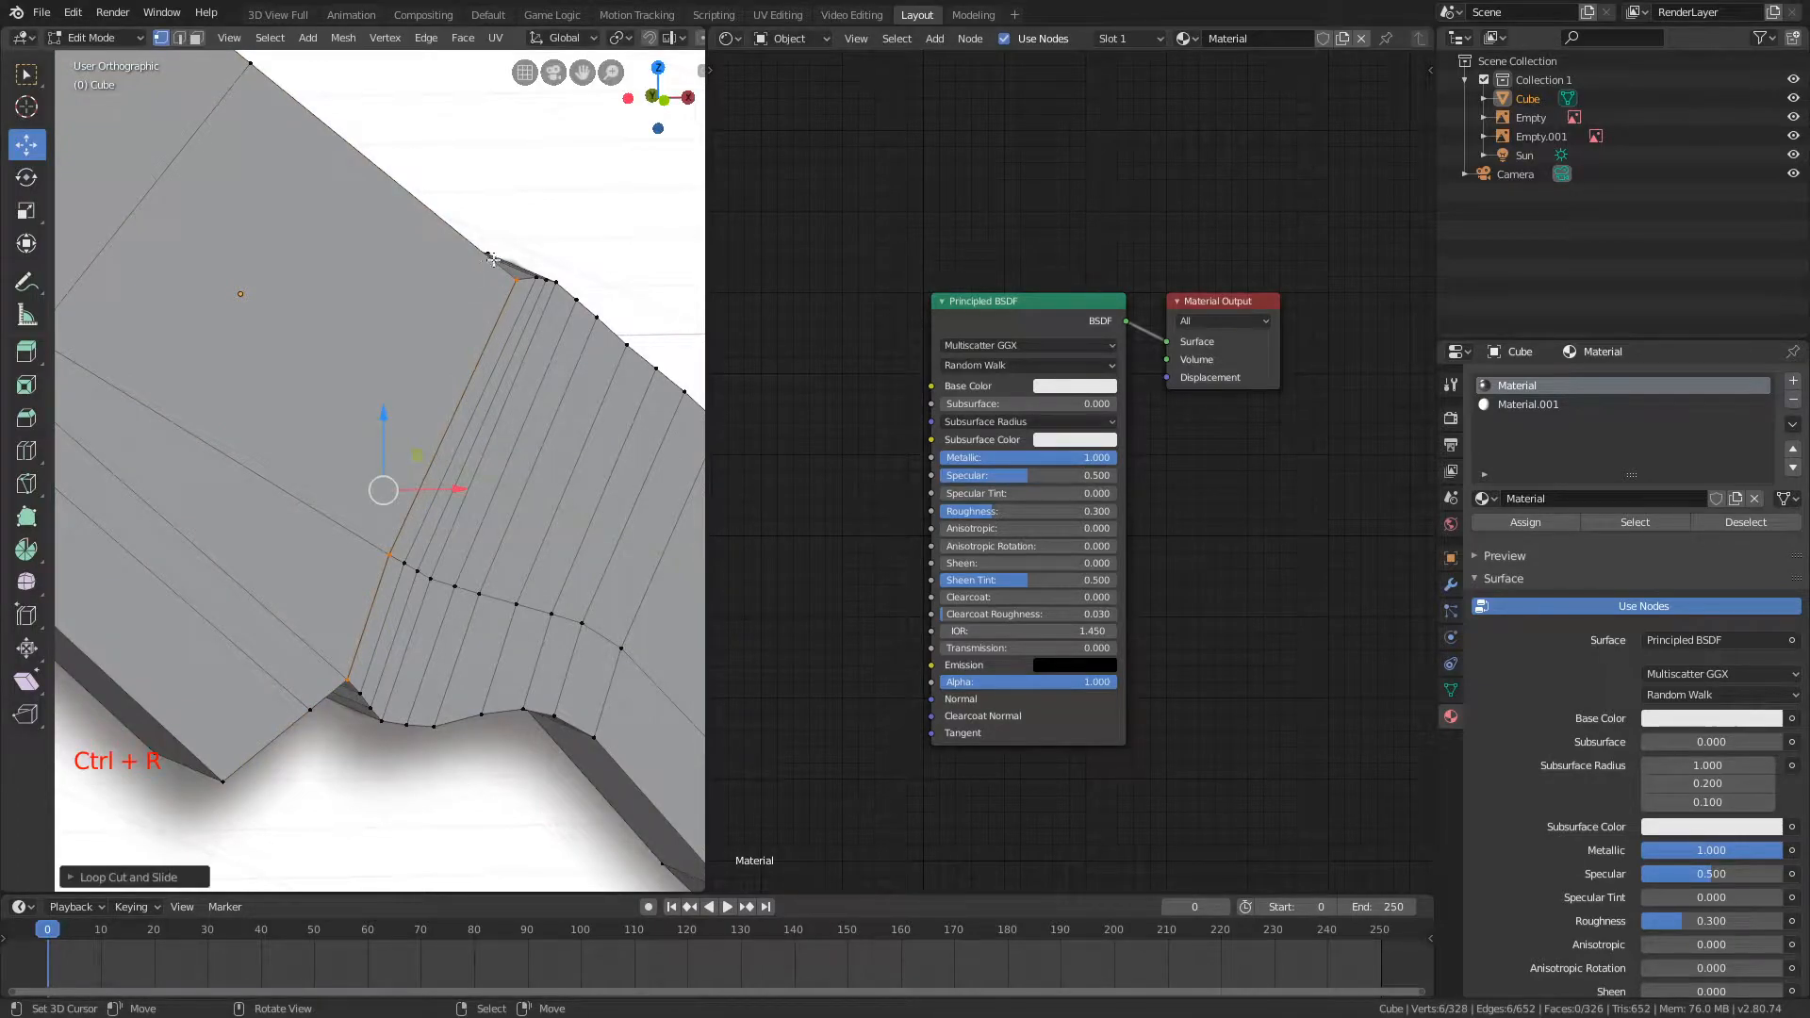
Step: Select the faces that use the blade material and scale them much thinner along the Y axis
{"action": "left_click", "coordinate": [1652, 524]}
{"action": "key", "text": "a"}
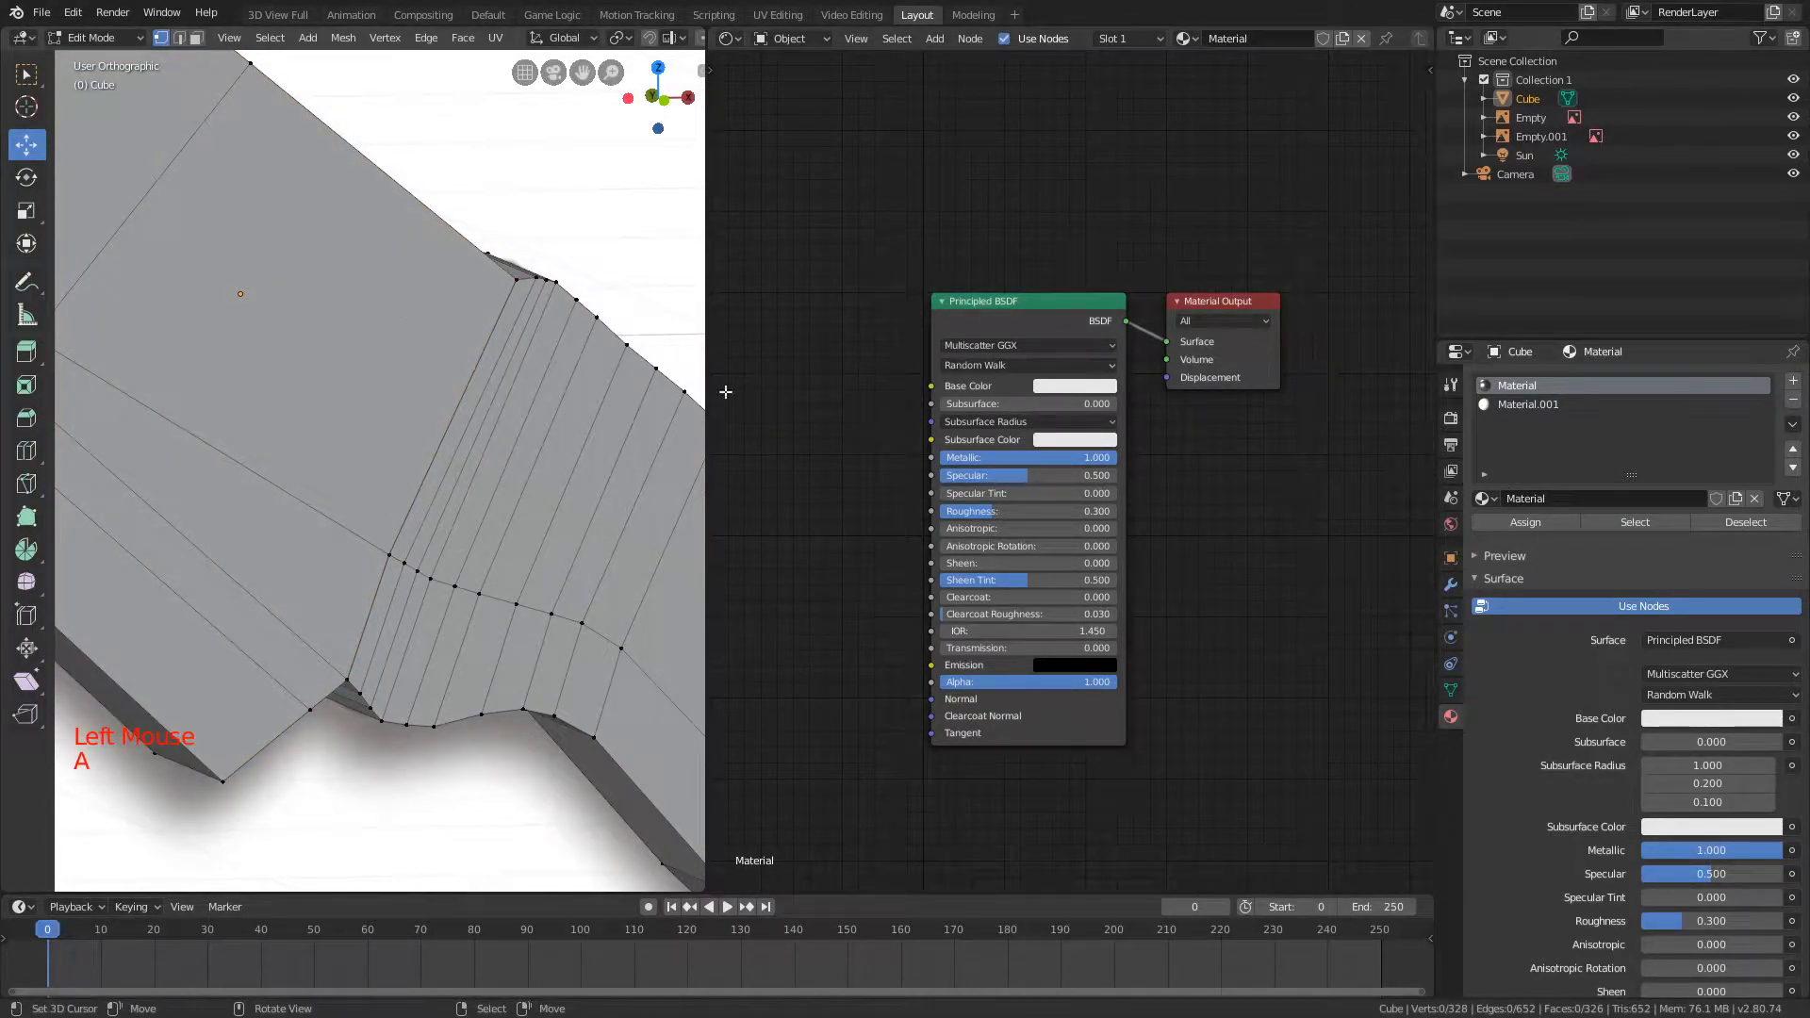
{"action": "left_click", "coordinate": [1638, 523]}
{"action": "scroll", "coordinate": [509, 297], "scroll_direction": "down", "scroll_amount": 4}
{"action": "middle_click_drag", "start_coordinate": [506, 293], "coordinate": [549, 342]}
{"action": "key", "text": "s"}
{"action": "key", "text": "y"}
{"action": "right_click", "coordinate": [415, 316]}
{"action": "middle_click_drag", "start_coordinate": [406, 311], "coordinate": [489, 324]}
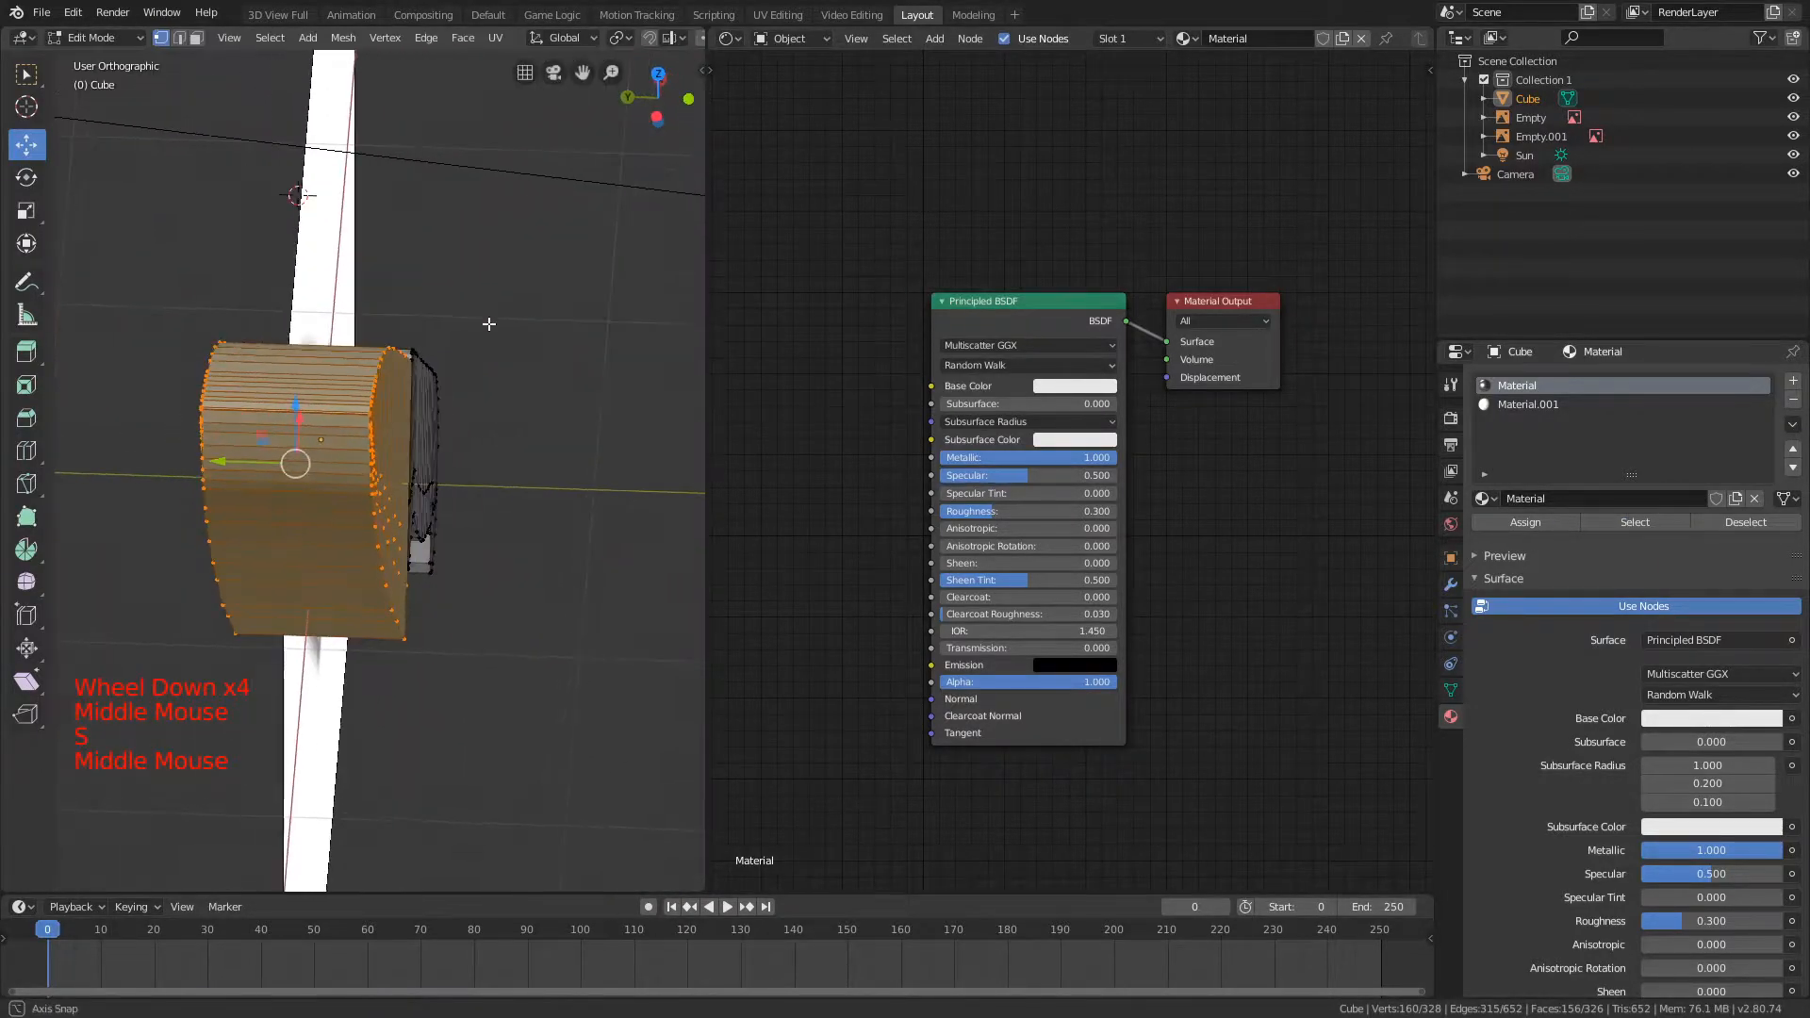
{"action": "key", "text": "s"}
{"action": "key", "text": "y"}
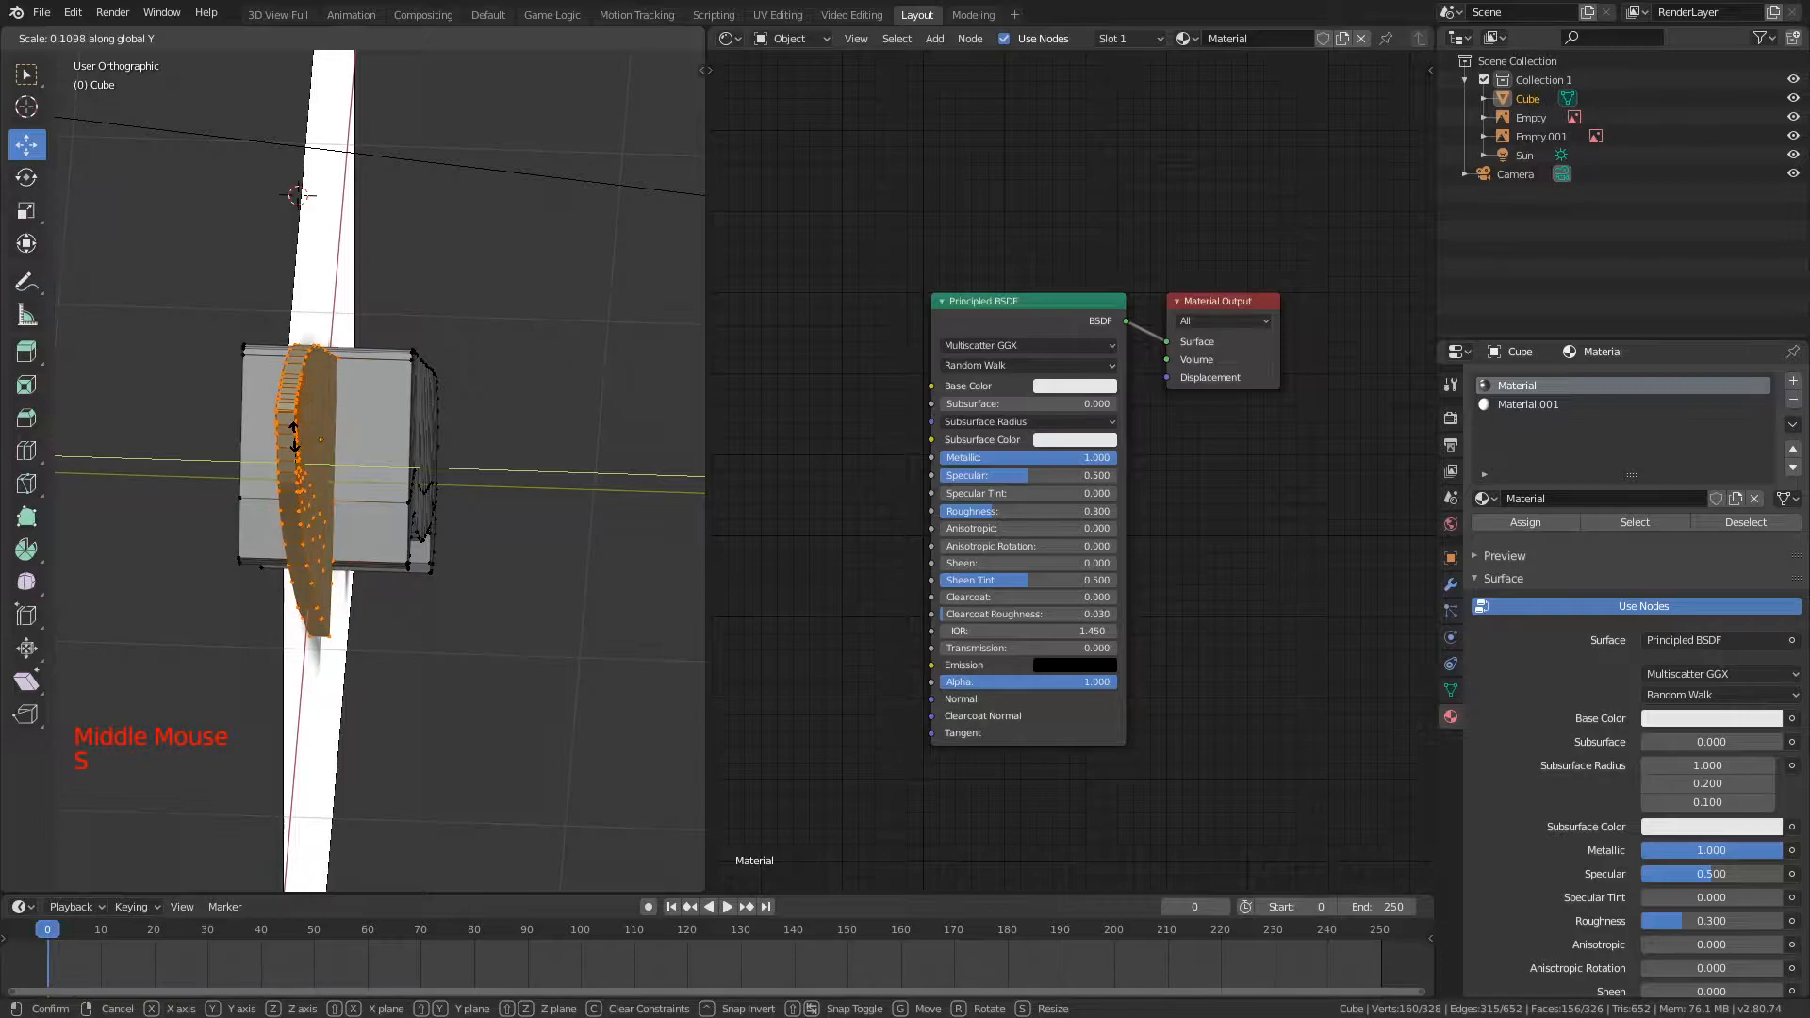
{"action": "left_click", "coordinate": [304, 420]}
Step: Deselect the mesh, return to Object Mode and view the thinned blade with rendered shading
{"action": "middle_click_drag", "start_coordinate": [372, 403], "coordinate": [254, 357]}
{"action": "scroll", "coordinate": [302, 372], "scroll_direction": "down", "scroll_amount": 2}
{"action": "key", "text": "a"}
{"action": "scroll", "coordinate": [509, 348], "scroll_direction": "down", "scroll_amount": 1}
{"action": "mouse_move", "coordinate": [538, 341]}
{"action": "middle_mouse_down"}
{"action": "mouse_move", "coordinate": [425, 340]}
{"action": "mouse_move", "coordinate": [396, 301]}
{"action": "mouse_move", "coordinate": [408, 264]}
{"action": "middle_mouse_up"}
{"action": "scroll", "coordinate": [425, 341], "scroll_direction": "down", "scroll_amount": 2}
{"action": "key", "text": "Tab"}
{"action": "key", "text": "z"}
{"action": "mouse_move", "coordinate": [404, 174]}
{"action": "middle_mouse_down"}
{"action": "mouse_move", "coordinate": [294, 160]}
{"action": "mouse_move", "coordinate": [429, 216]}
{"action": "middle_mouse_up"}
{"action": "middle_click_drag", "start_coordinate": [429, 217], "coordinate": [467, 230]}
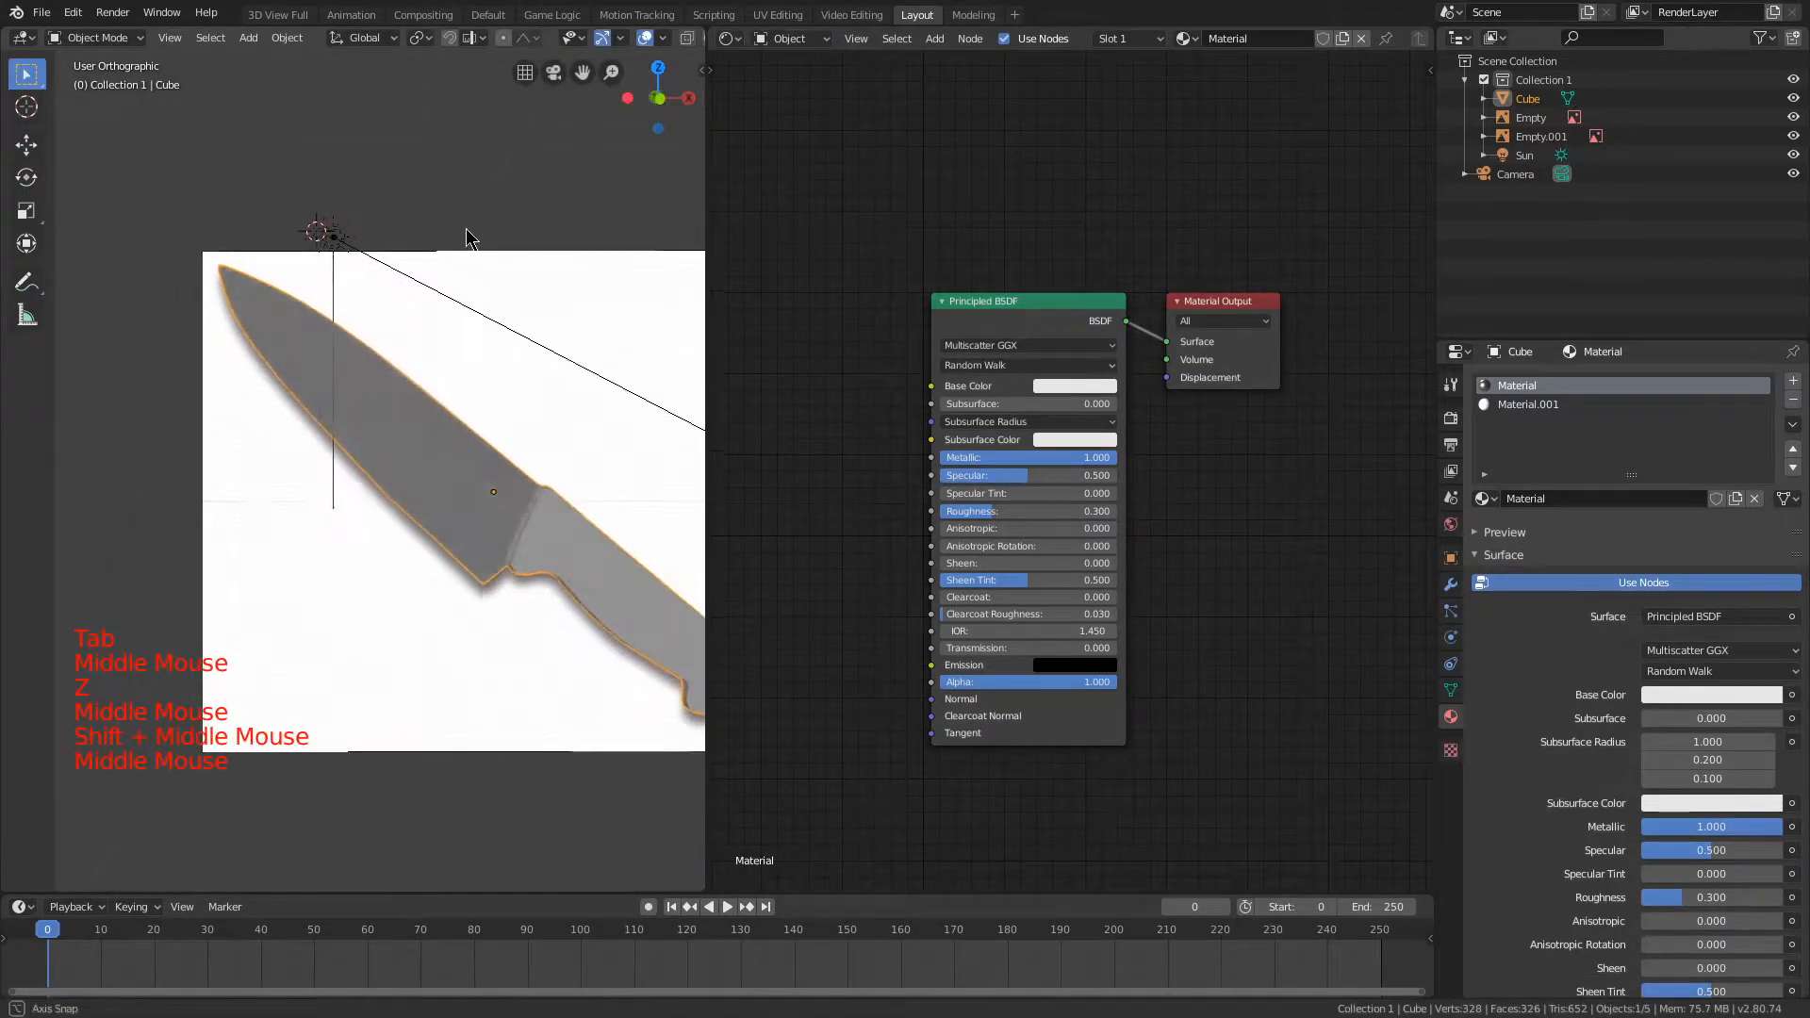
Step: Select the sun light, aim it more steeply downward across the knife, and reselect the knife
{"action": "right_click", "coordinate": [336, 236]}
{"action": "left_click_drag", "start_coordinate": [349, 246], "coordinate": [350, 356]}
{"action": "middle_click_drag", "start_coordinate": [354, 358], "coordinate": [448, 401]}
{"action": "scroll", "coordinate": [450, 407], "scroll_direction": "down", "scroll_amount": 1}
{"action": "scroll", "coordinate": [368, 282], "scroll_direction": "up", "scroll_amount": 4}
{"action": "middle_click_drag", "start_coordinate": [367, 282], "coordinate": [337, 194]}
{"action": "right_click_drag", "start_coordinate": [338, 195], "coordinate": [184, 280]}
{"action": "right_click", "coordinate": [156, 249]}
{"action": "scroll", "coordinate": [160, 249], "scroll_direction": "down", "scroll_amount": 3}
{"action": "middle_click_drag", "start_coordinate": [208, 269], "coordinate": [302, 326]}
{"action": "scroll", "coordinate": [292, 325], "scroll_direction": "up", "scroll_amount": 5}
{"action": "mouse_move", "coordinate": [282, 325]}
{"action": "middle_mouse_down"}
{"action": "mouse_move", "coordinate": [234, 332]}
{"action": "mouse_move", "coordinate": [292, 344]}
{"action": "middle_mouse_up"}
Step: Brighten the blade material's base color to pure white and set its roughness to 0.400
{"action": "left_click", "coordinate": [1053, 382]}
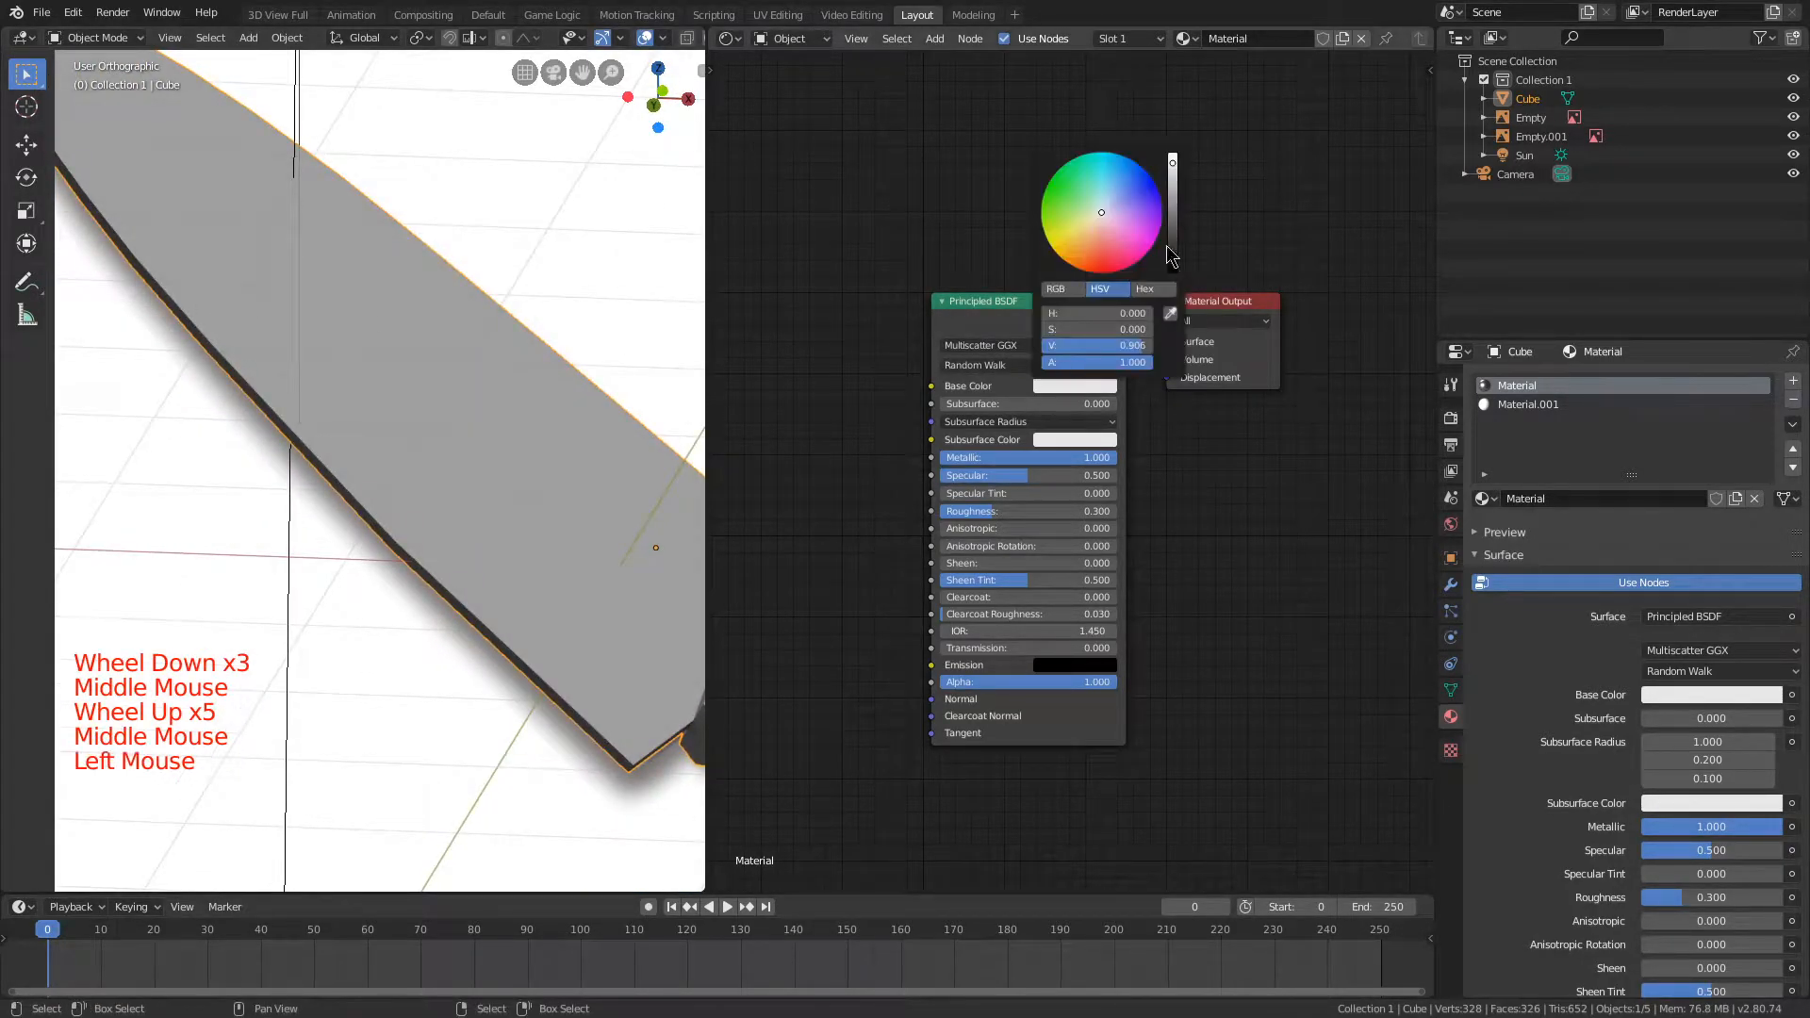
{"action": "left_click_drag", "start_coordinate": [1172, 162], "coordinate": [1172, 142]}
{"action": "middle_click_drag", "start_coordinate": [192, 72], "coordinate": [327, 108]}
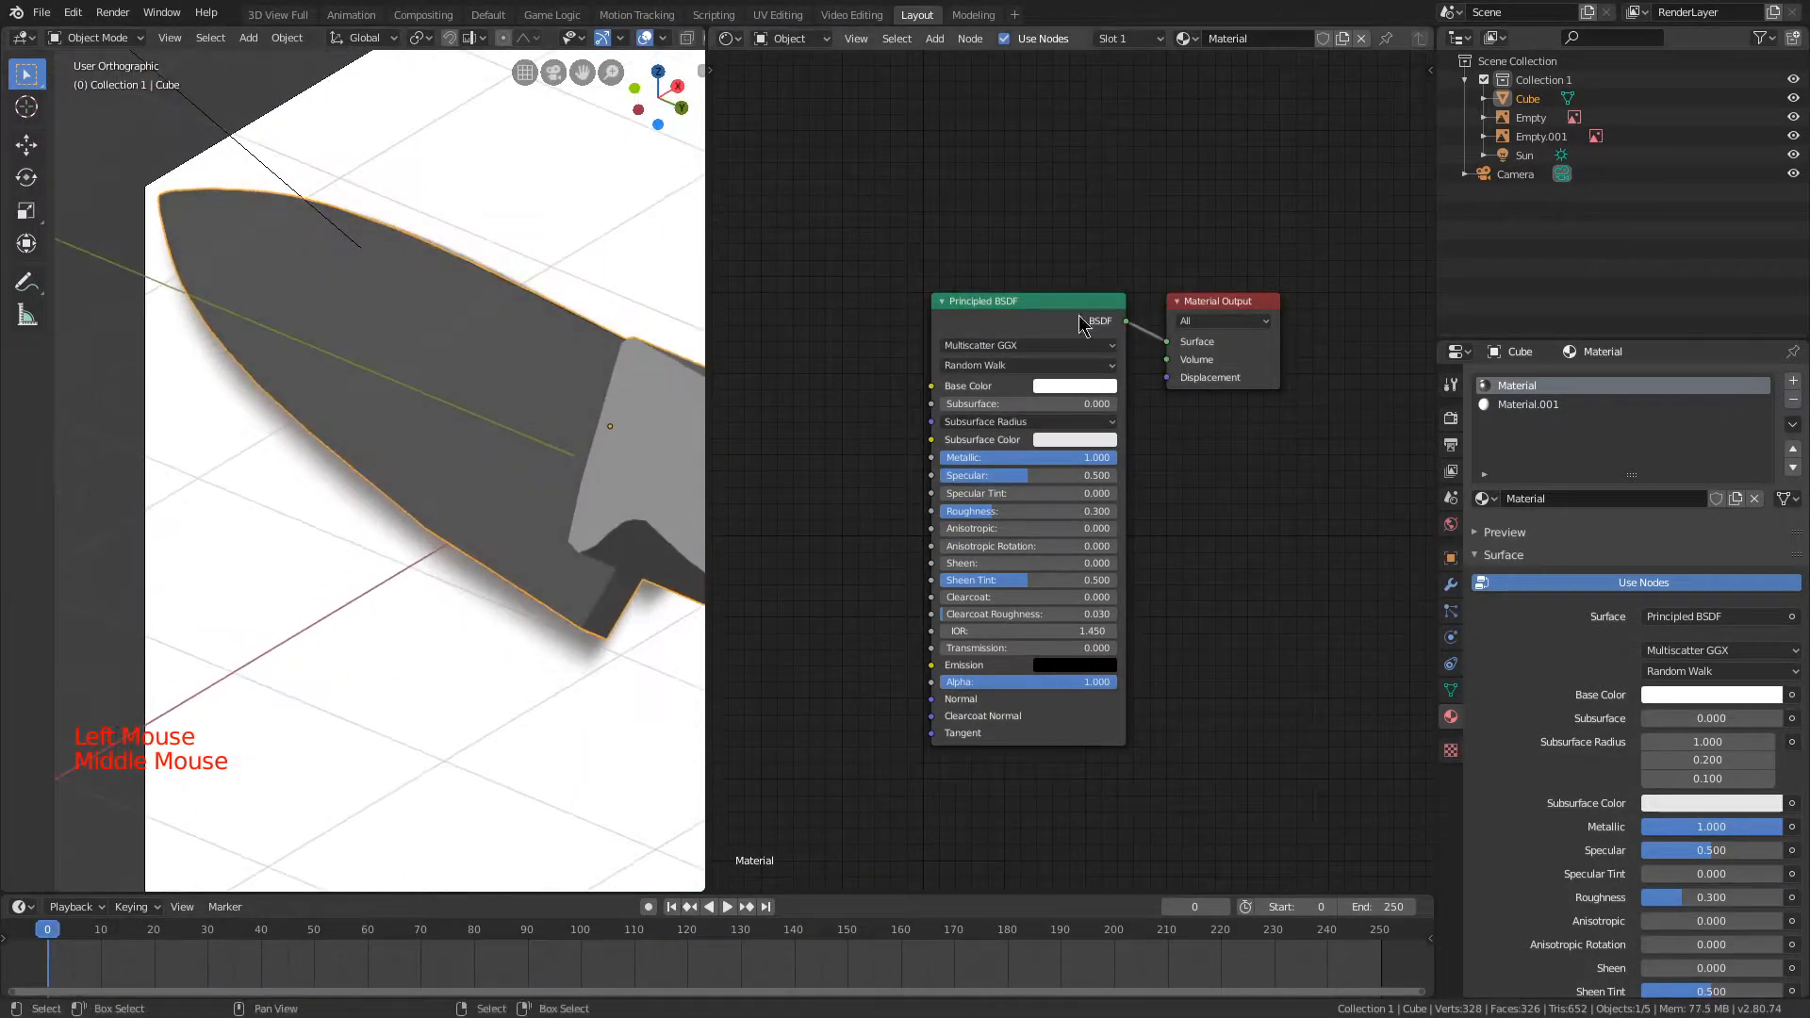
{"action": "scroll", "coordinate": [620, 409], "scroll_direction": "up", "scroll_amount": 2}
{"action": "left_click_drag", "start_coordinate": [1018, 475], "coordinate": [1112, 509]}
{"action": "right_click", "coordinate": [1112, 509]}
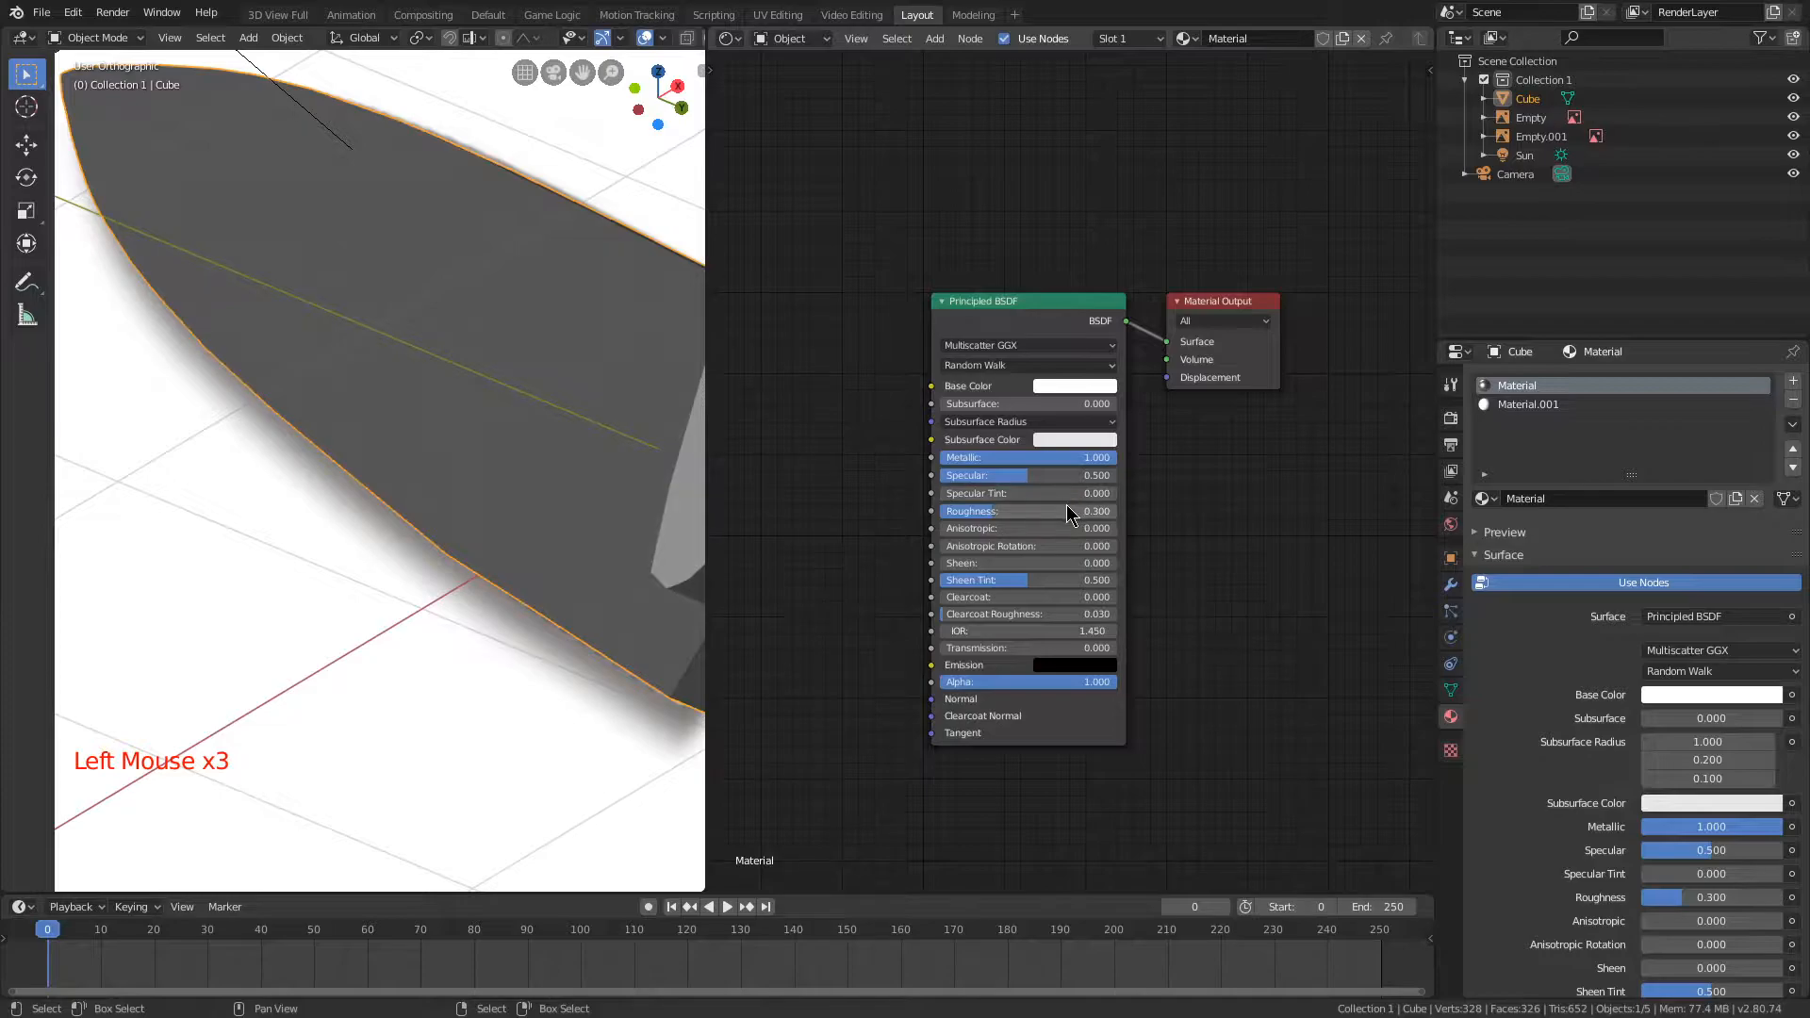
{"action": "mouse_move", "coordinate": [1066, 509]}
{"action": "left_mouse_down"}
{"action": "mouse_move", "coordinate": [1097, 509]}
{"action": "mouse_move", "coordinate": [1080, 509]}
{"action": "left_mouse_up"}
Step: Check the knife through the camera and from the front, and switch the viewport to Solid shading
{"action": "scroll", "coordinate": [405, 336], "scroll_direction": "down", "scroll_amount": 3}
{"action": "middle_click_drag", "start_coordinate": [404, 335], "coordinate": [643, 383]}
{"action": "scroll", "coordinate": [408, 371], "scroll_direction": "down", "scroll_amount": 3}
{"action": "key", "text": "KP_0"}
{"action": "key", "text": "KP_0"}
{"action": "scroll", "coordinate": [416, 343], "scroll_direction": "up", "scroll_amount": 1}
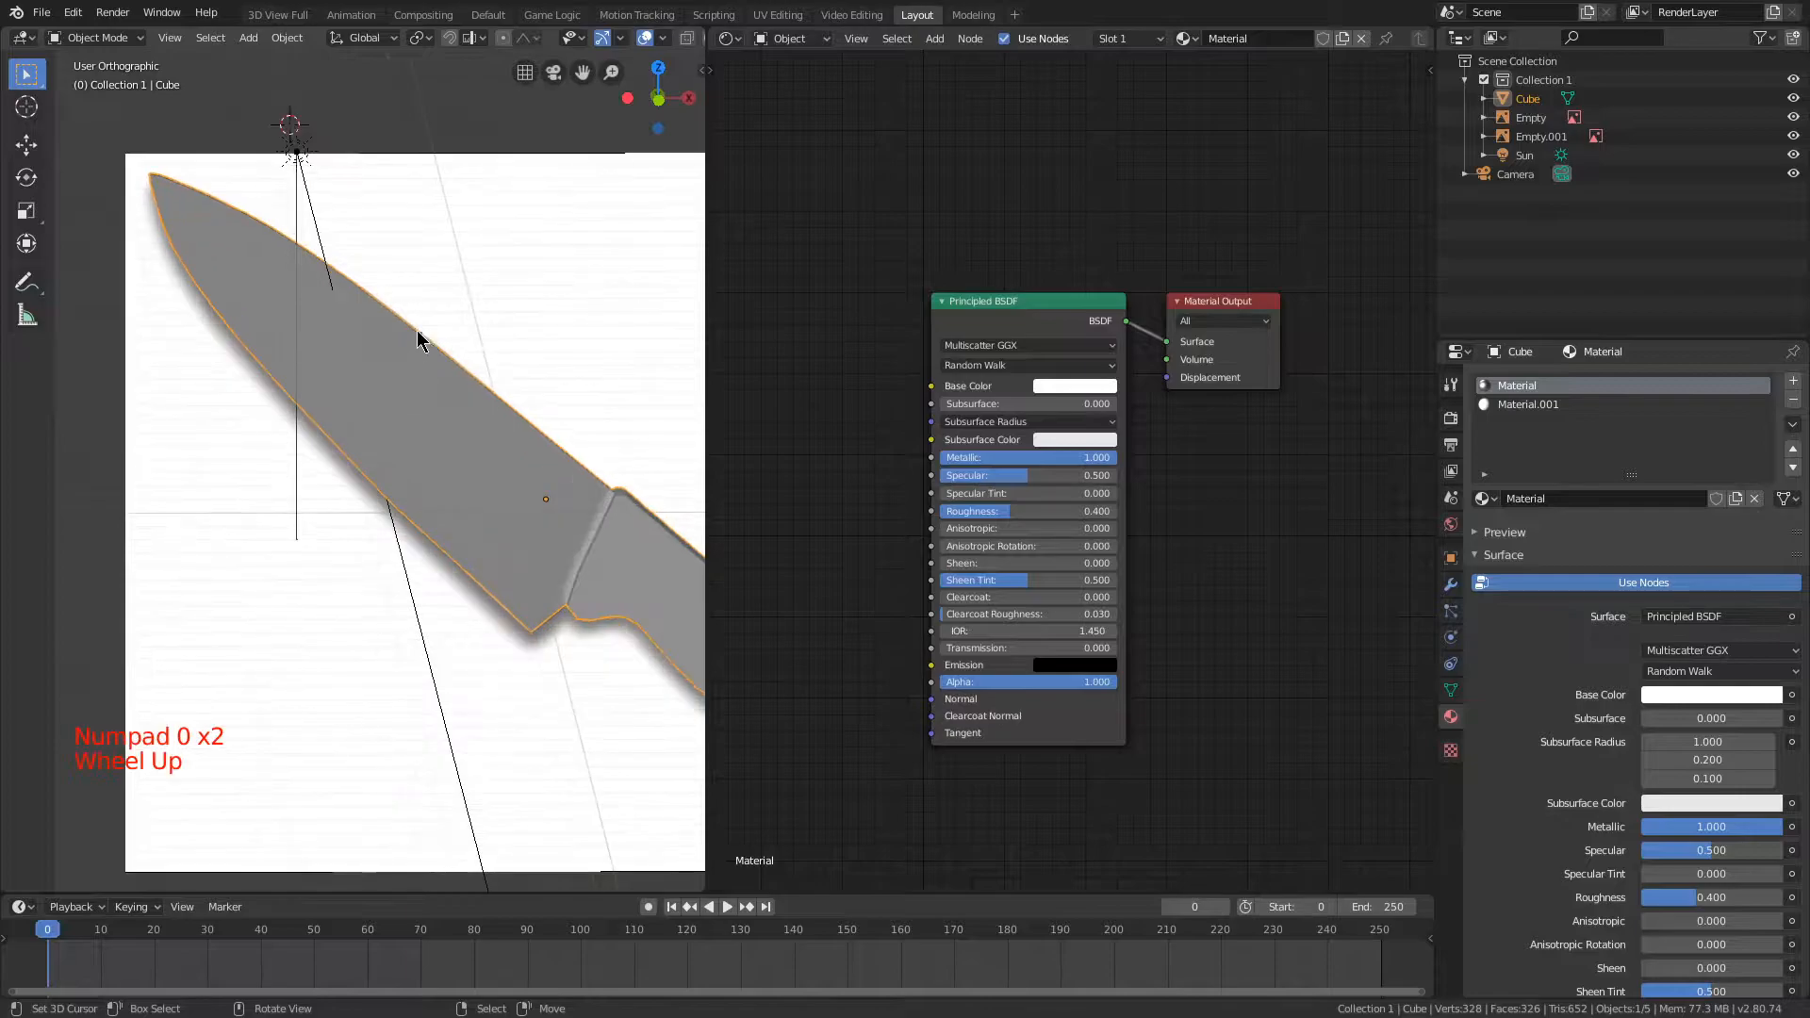
{"action": "key", "text": "KP_1"}
{"action": "scroll", "coordinate": [453, 340], "scroll_direction": "up", "scroll_amount": 1}
{"action": "key", "text": "z"}
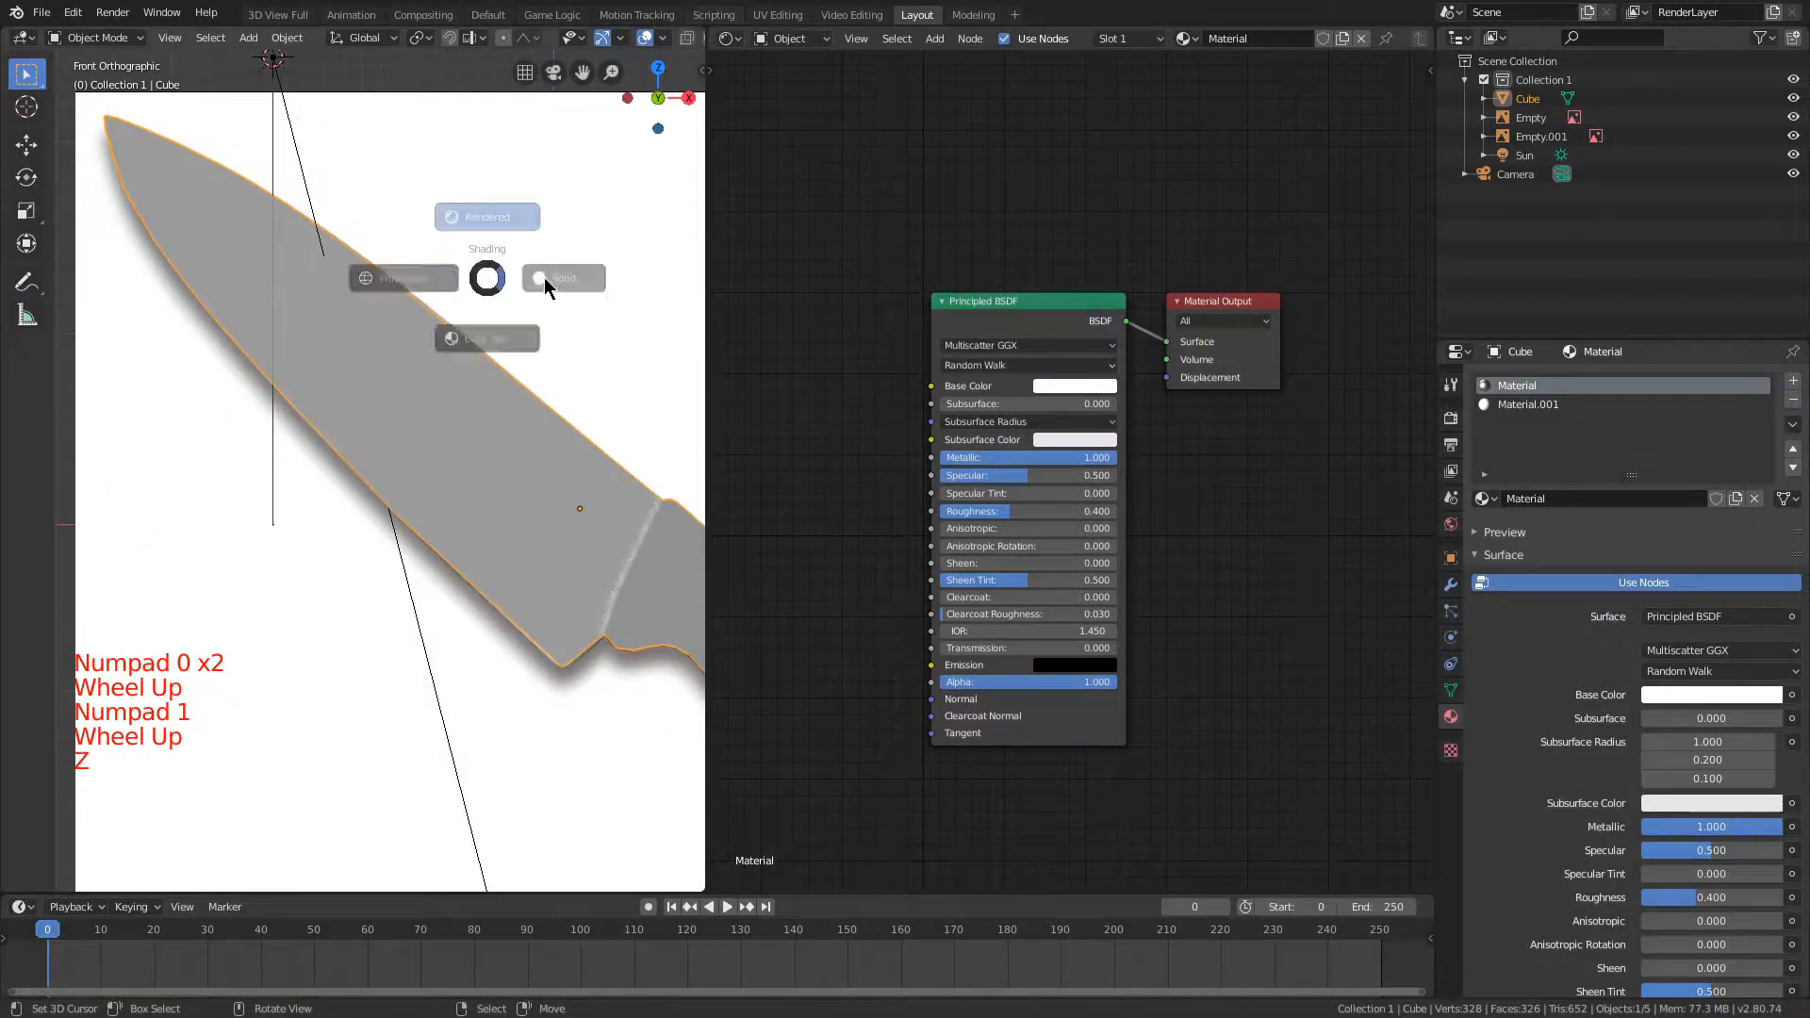
{"action": "middle_click_drag", "start_coordinate": [473, 319], "coordinate": [267, 202], "text": "shift"}
{"action": "middle_click_drag", "start_coordinate": [469, 356], "coordinate": [407, 316], "text": "shift"}
Step: Select the faces that use Material.001 in Edit Mode and scale the handle slightly thinner along the Y axis
{"action": "left_click", "coordinate": [1569, 414]}
{"action": "left_click", "coordinate": [1566, 409]}
{"action": "key", "text": "Tab"}
{"action": "middle_click_drag", "start_coordinate": [588, 336], "coordinate": [537, 283]}
{"action": "left_click", "coordinate": [1615, 521]}
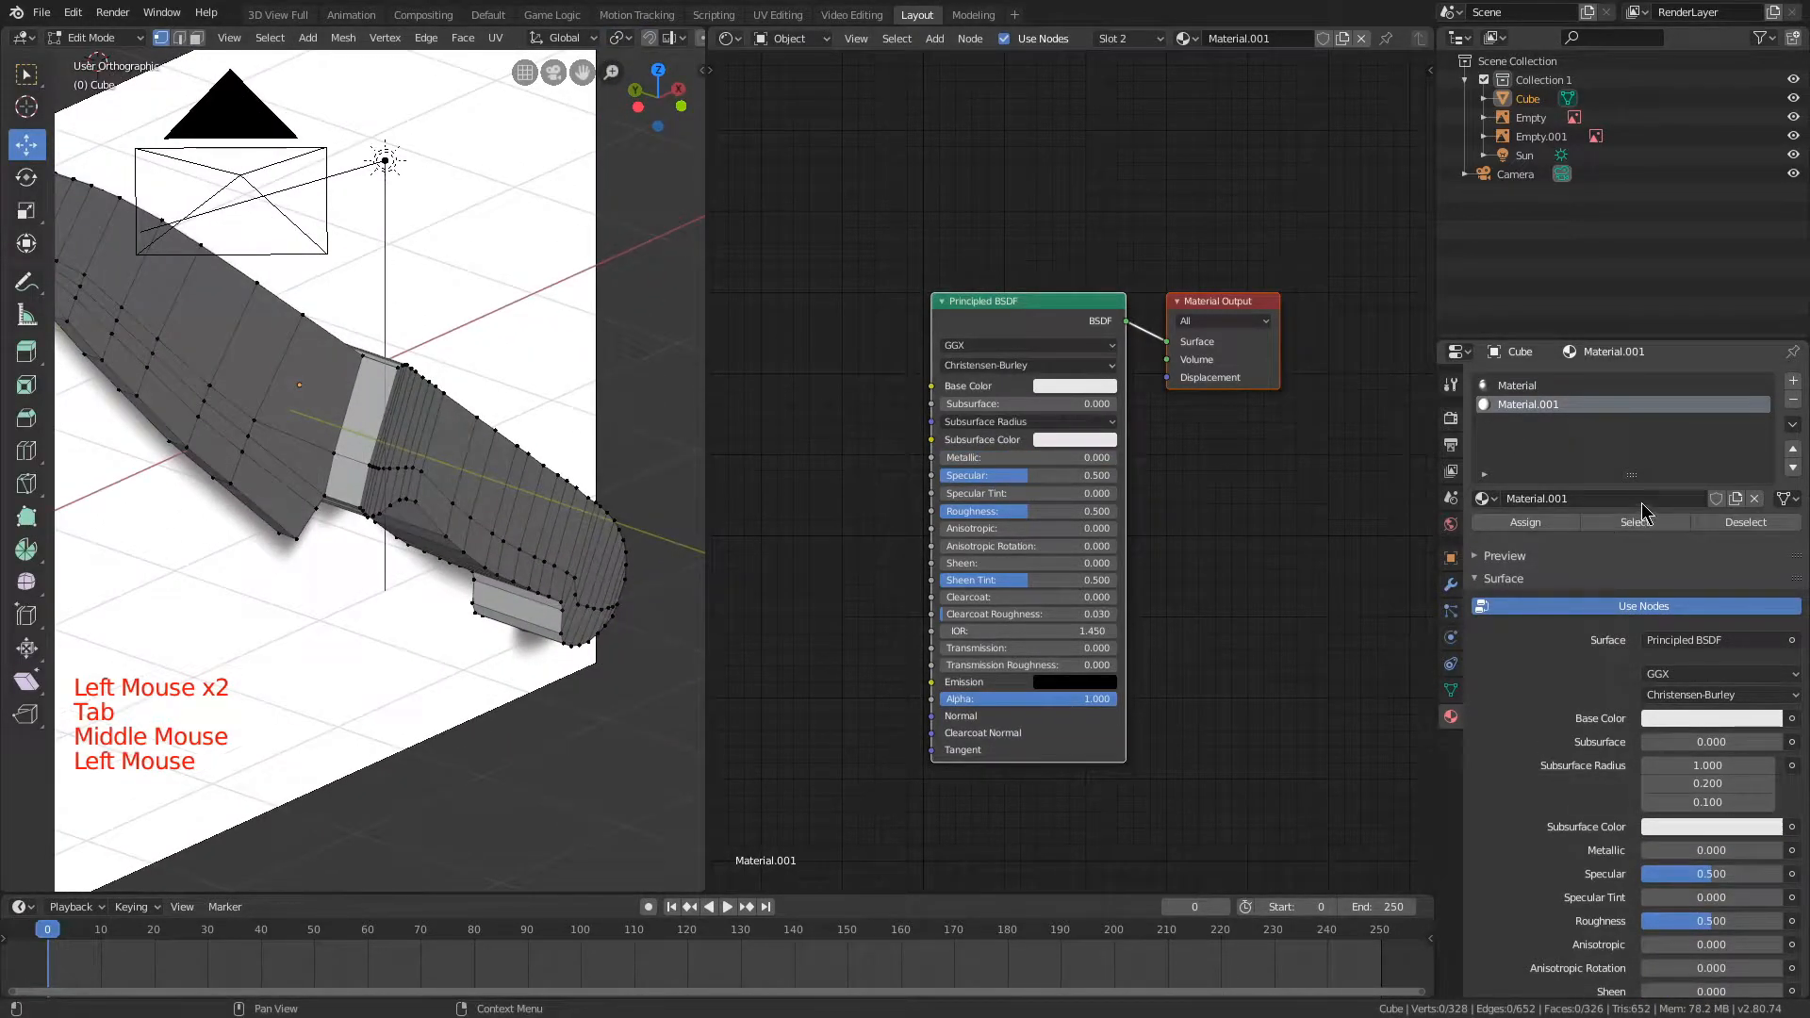
{"action": "key", "text": "a"}
{"action": "key", "text": "a"}
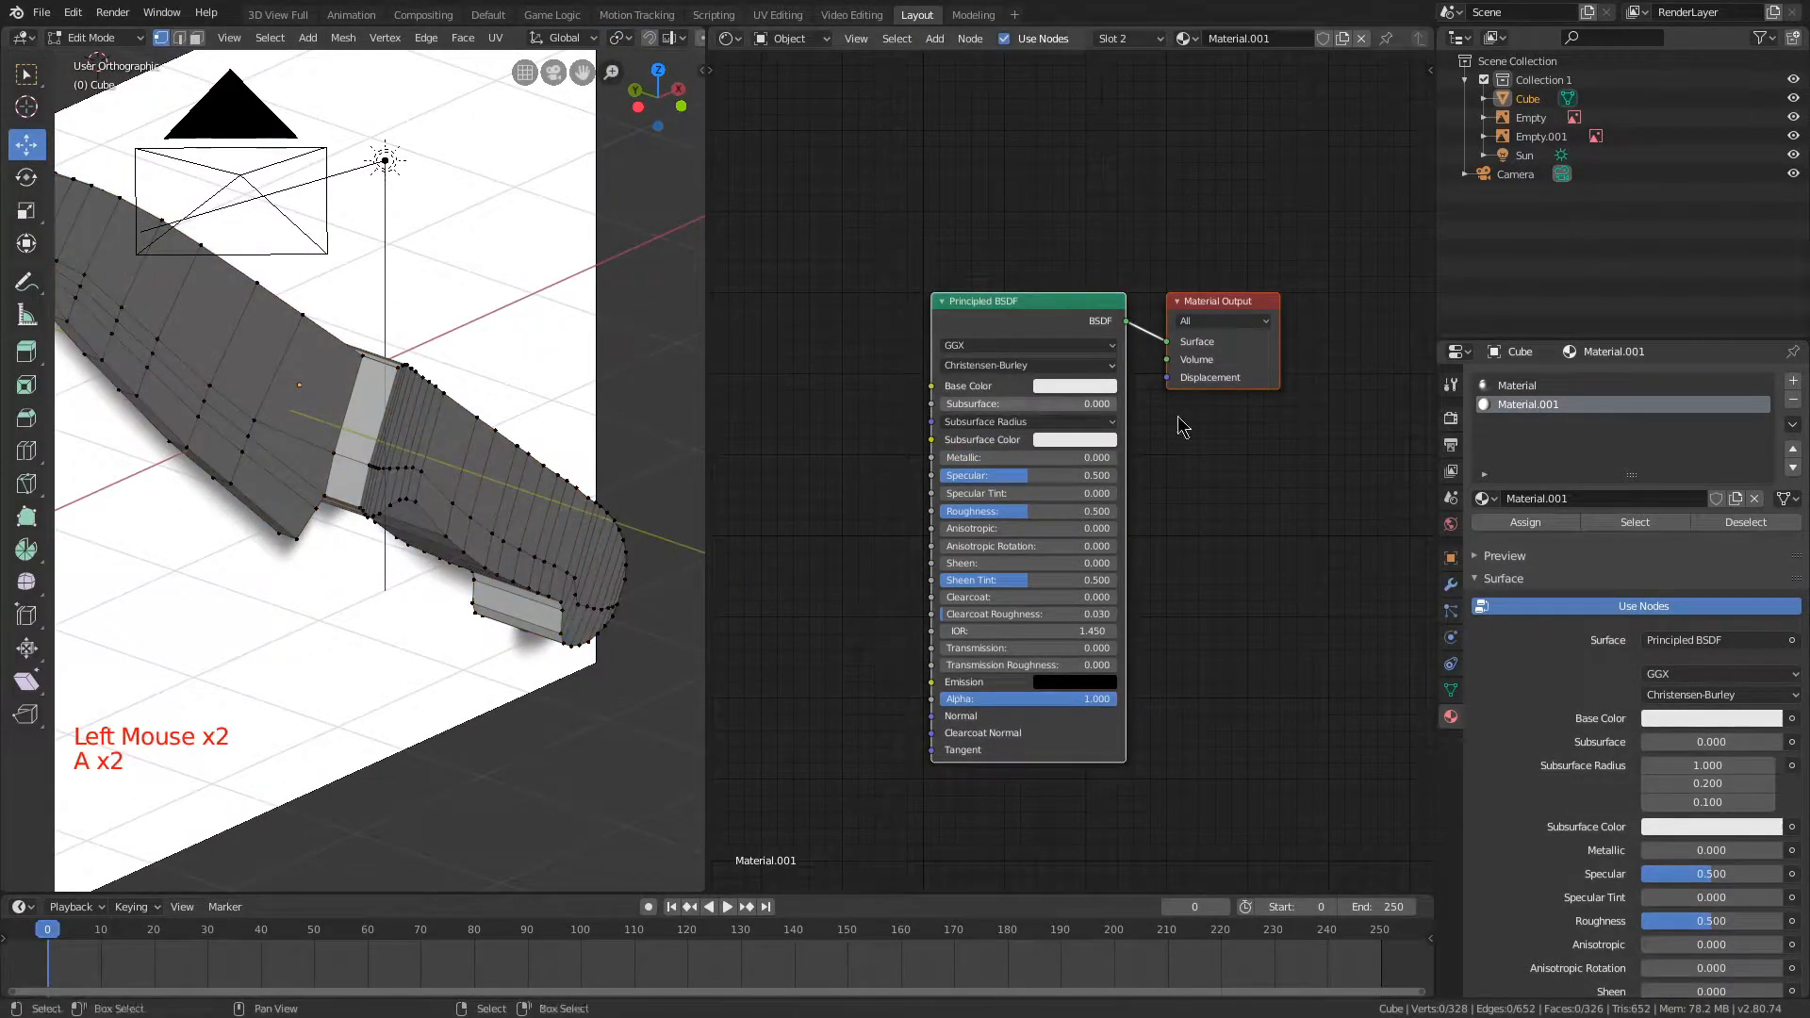
{"action": "left_click", "coordinate": [1634, 522]}
{"action": "scroll", "coordinate": [466, 384], "scroll_direction": "up", "scroll_amount": 2}
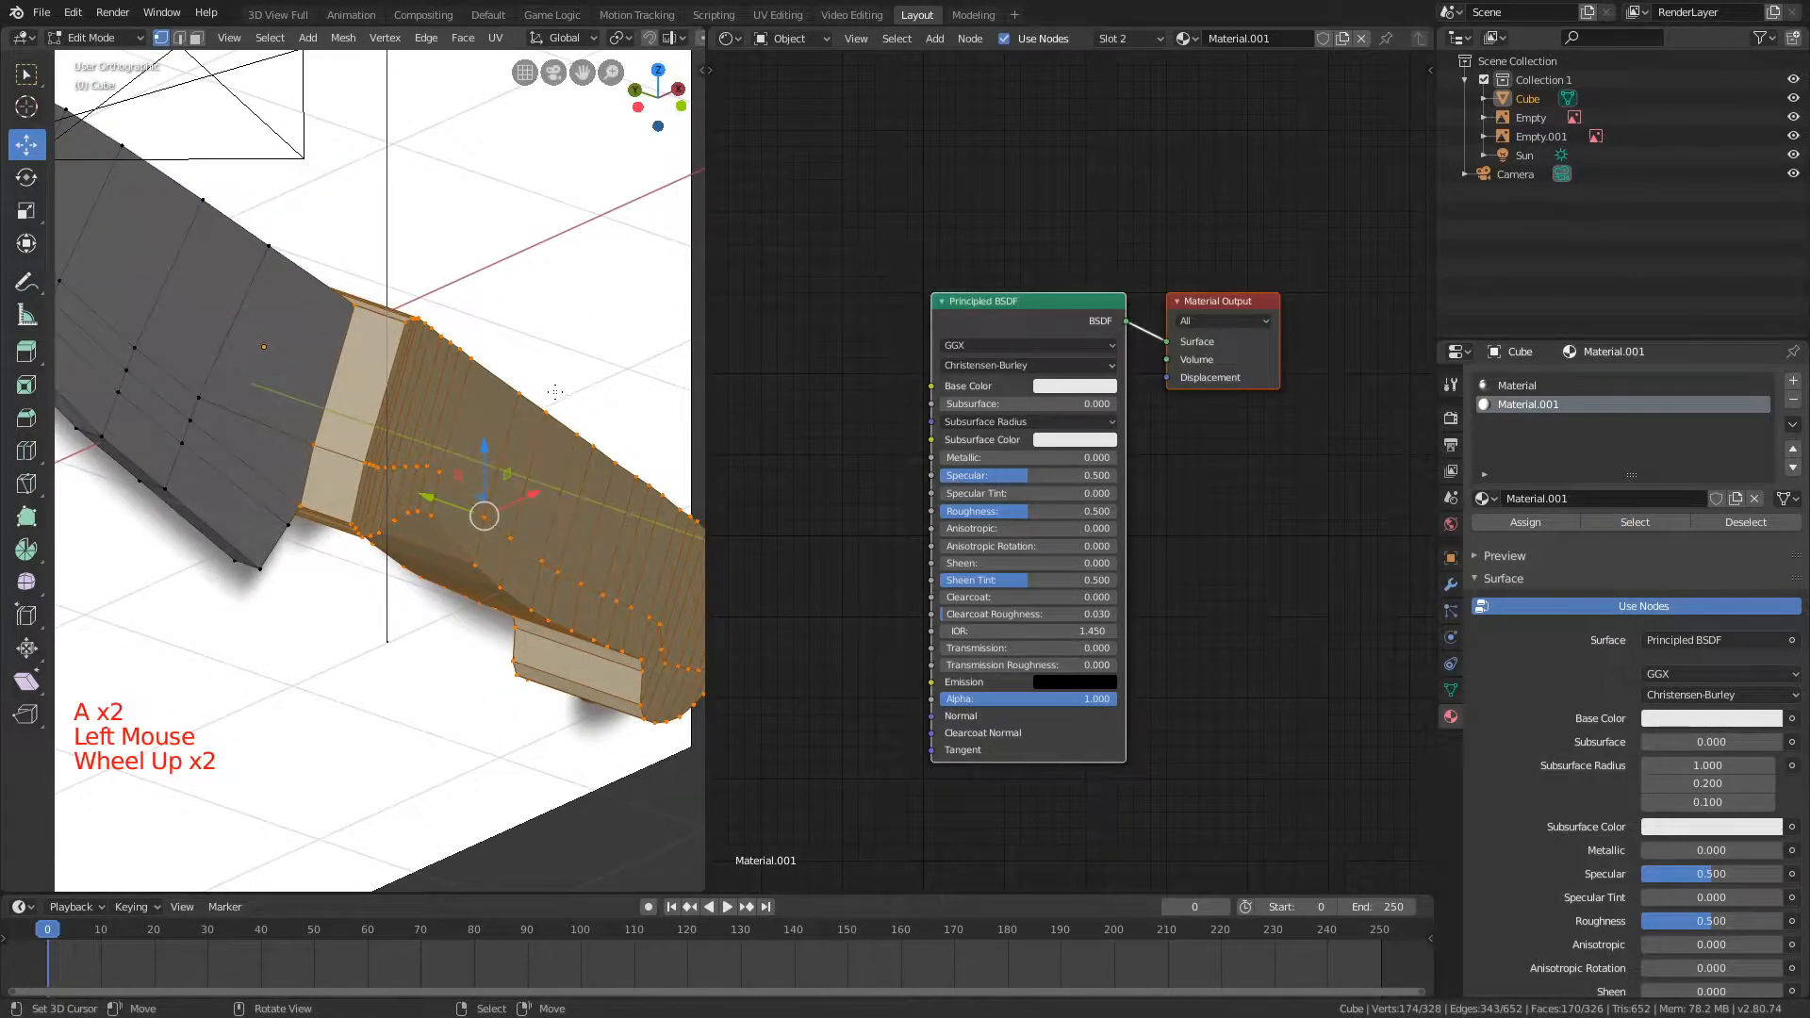
{"action": "middle_click_drag", "start_coordinate": [525, 388], "coordinate": [520, 391]}
{"action": "key", "text": "s"}
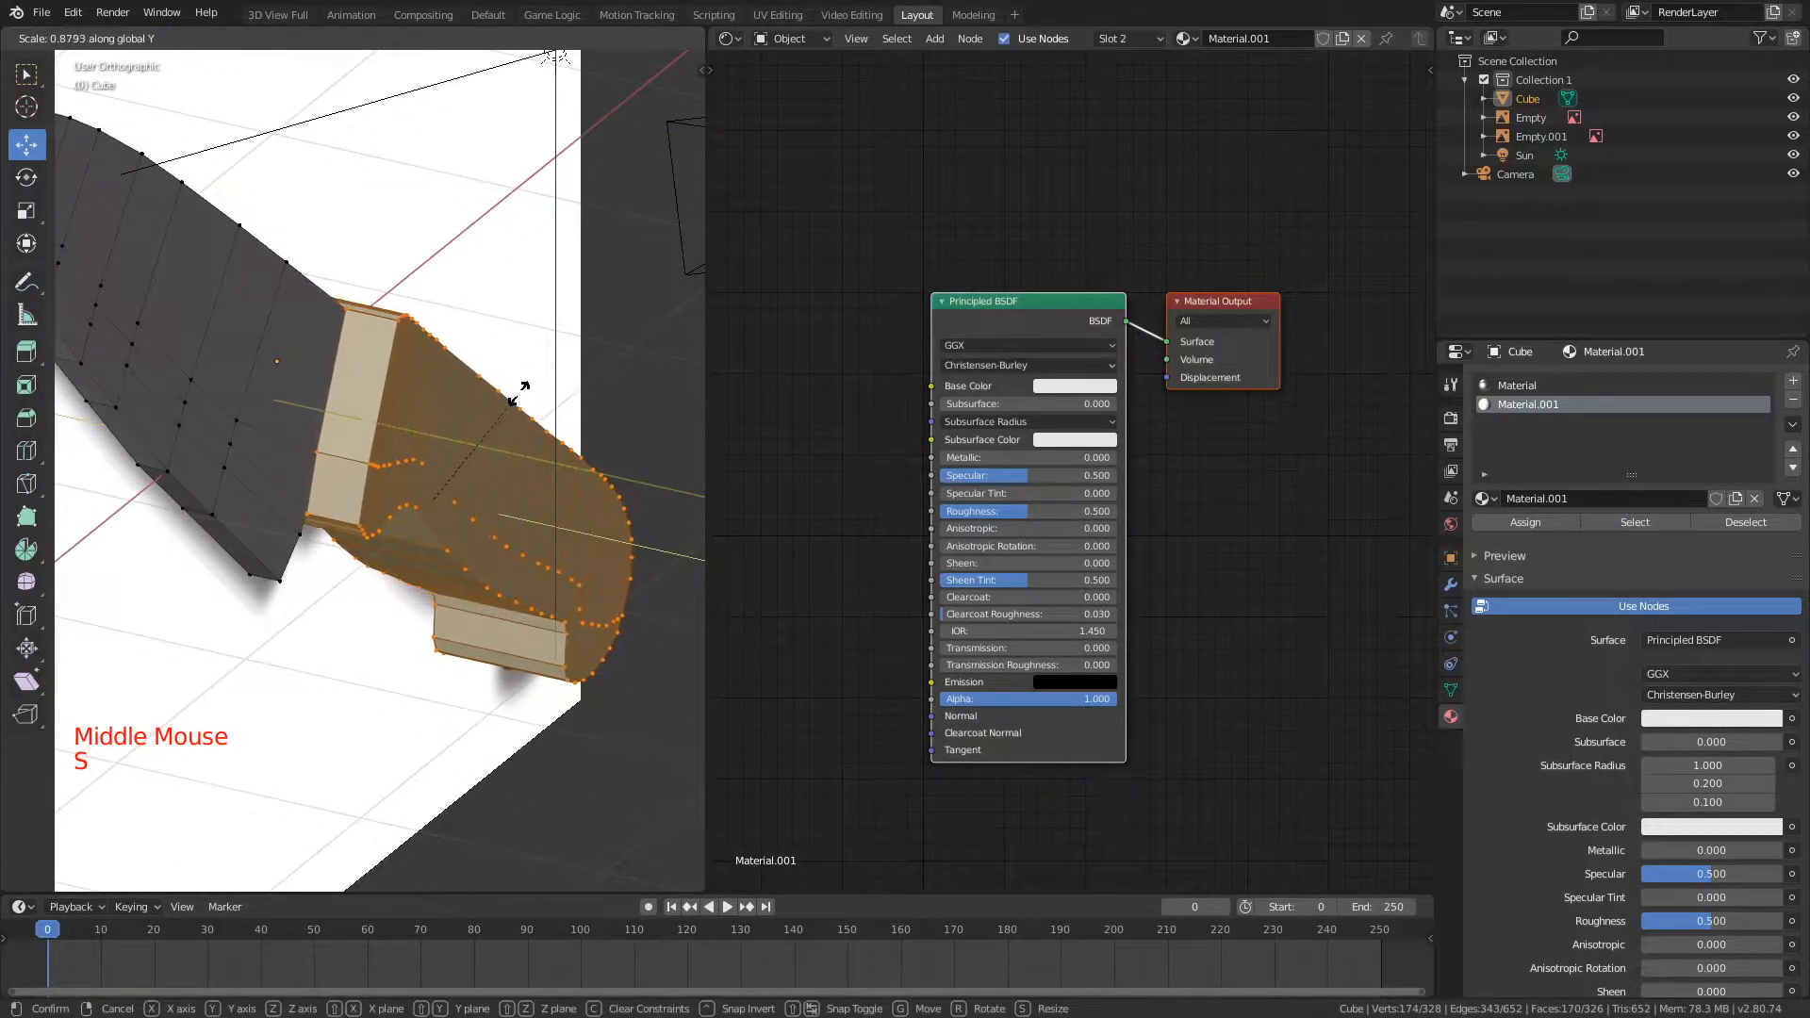
{"action": "left_click", "coordinate": [509, 394]}
{"action": "middle_click_drag", "start_coordinate": [509, 394], "coordinate": [424, 428]}
{"action": "scroll", "coordinate": [451, 396], "scroll_direction": "down", "scroll_amount": 3}
{"action": "middle_click_drag", "start_coordinate": [424, 429], "coordinate": [417, 438]}
{"action": "key", "text": "g"}
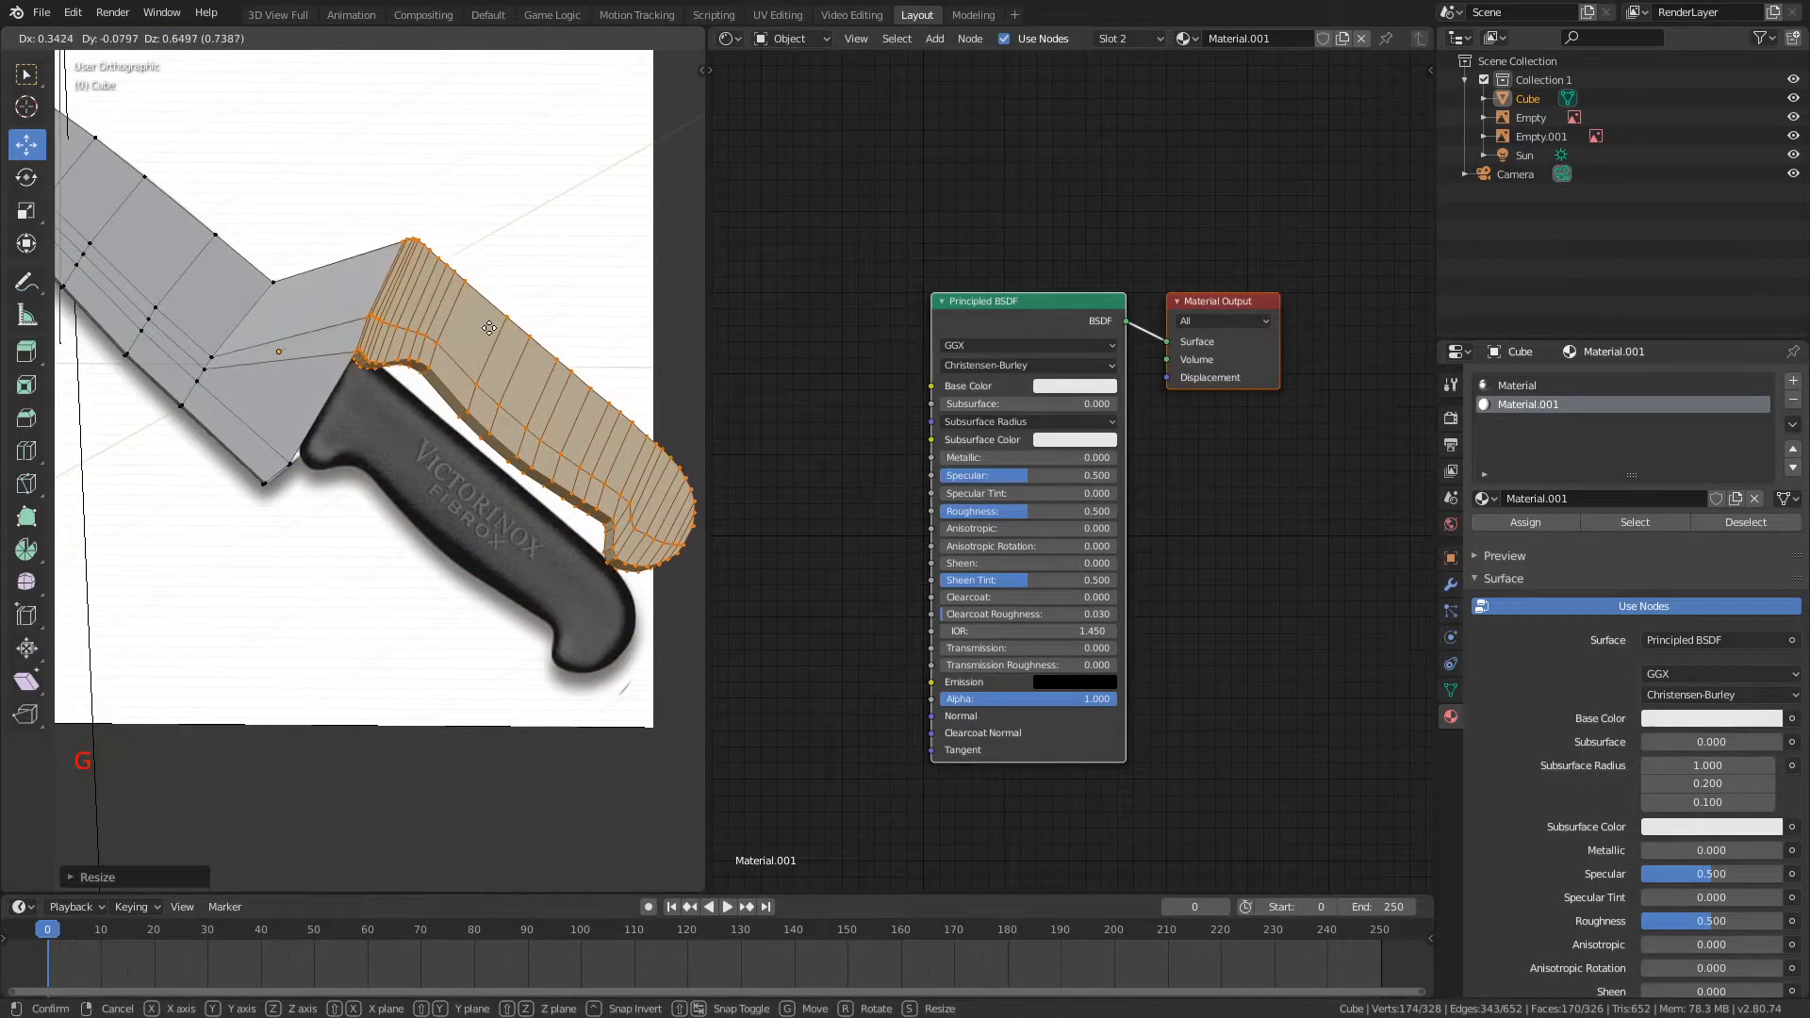
{"action": "left_click", "coordinate": [430, 429]}
Step: Deselect the mesh and compare the blade-handle junction with the reference picture from the front in wireframe shading
{"action": "scroll", "coordinate": [472, 327], "scroll_direction": "up", "scroll_amount": 1}
{"action": "key", "text": "a"}
{"action": "middle_click_drag", "start_coordinate": [472, 327], "coordinate": [440, 340]}
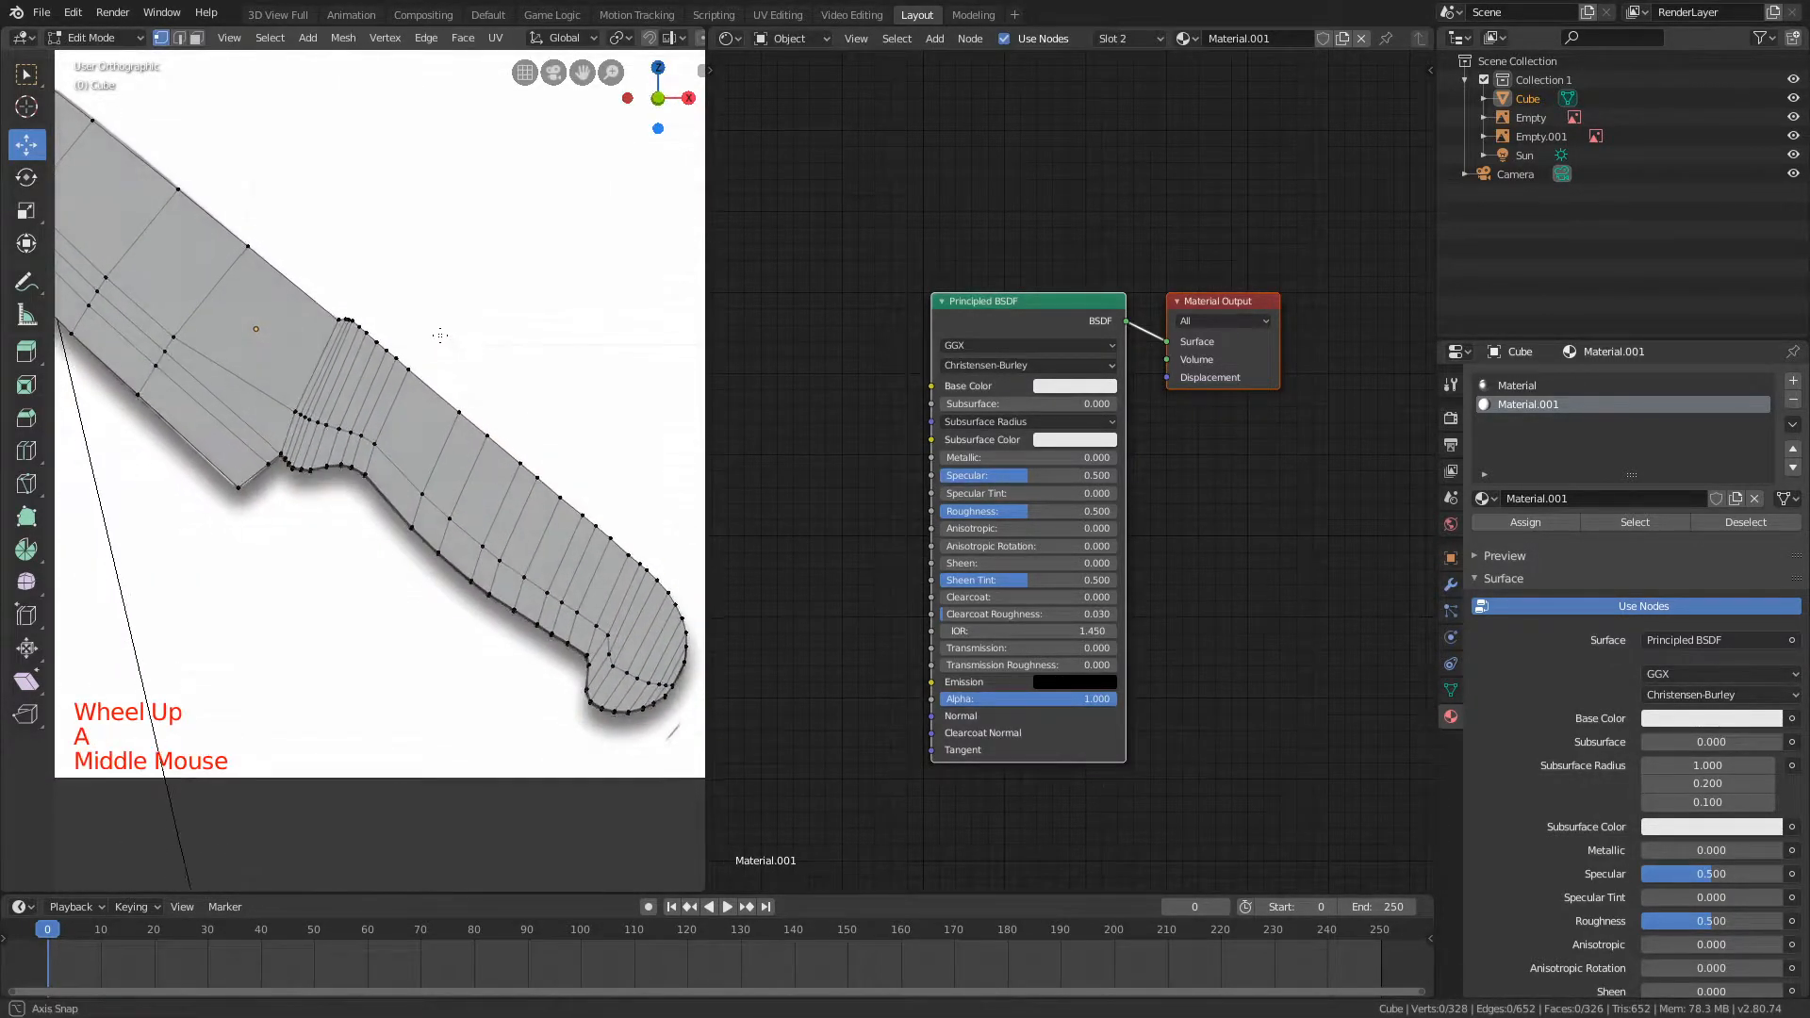
{"action": "scroll", "coordinate": [405, 281], "scroll_direction": "down", "scroll_amount": 3}
{"action": "middle_click_drag", "start_coordinate": [405, 280], "coordinate": [409, 270]}
{"action": "key", "text": "KP_1"}
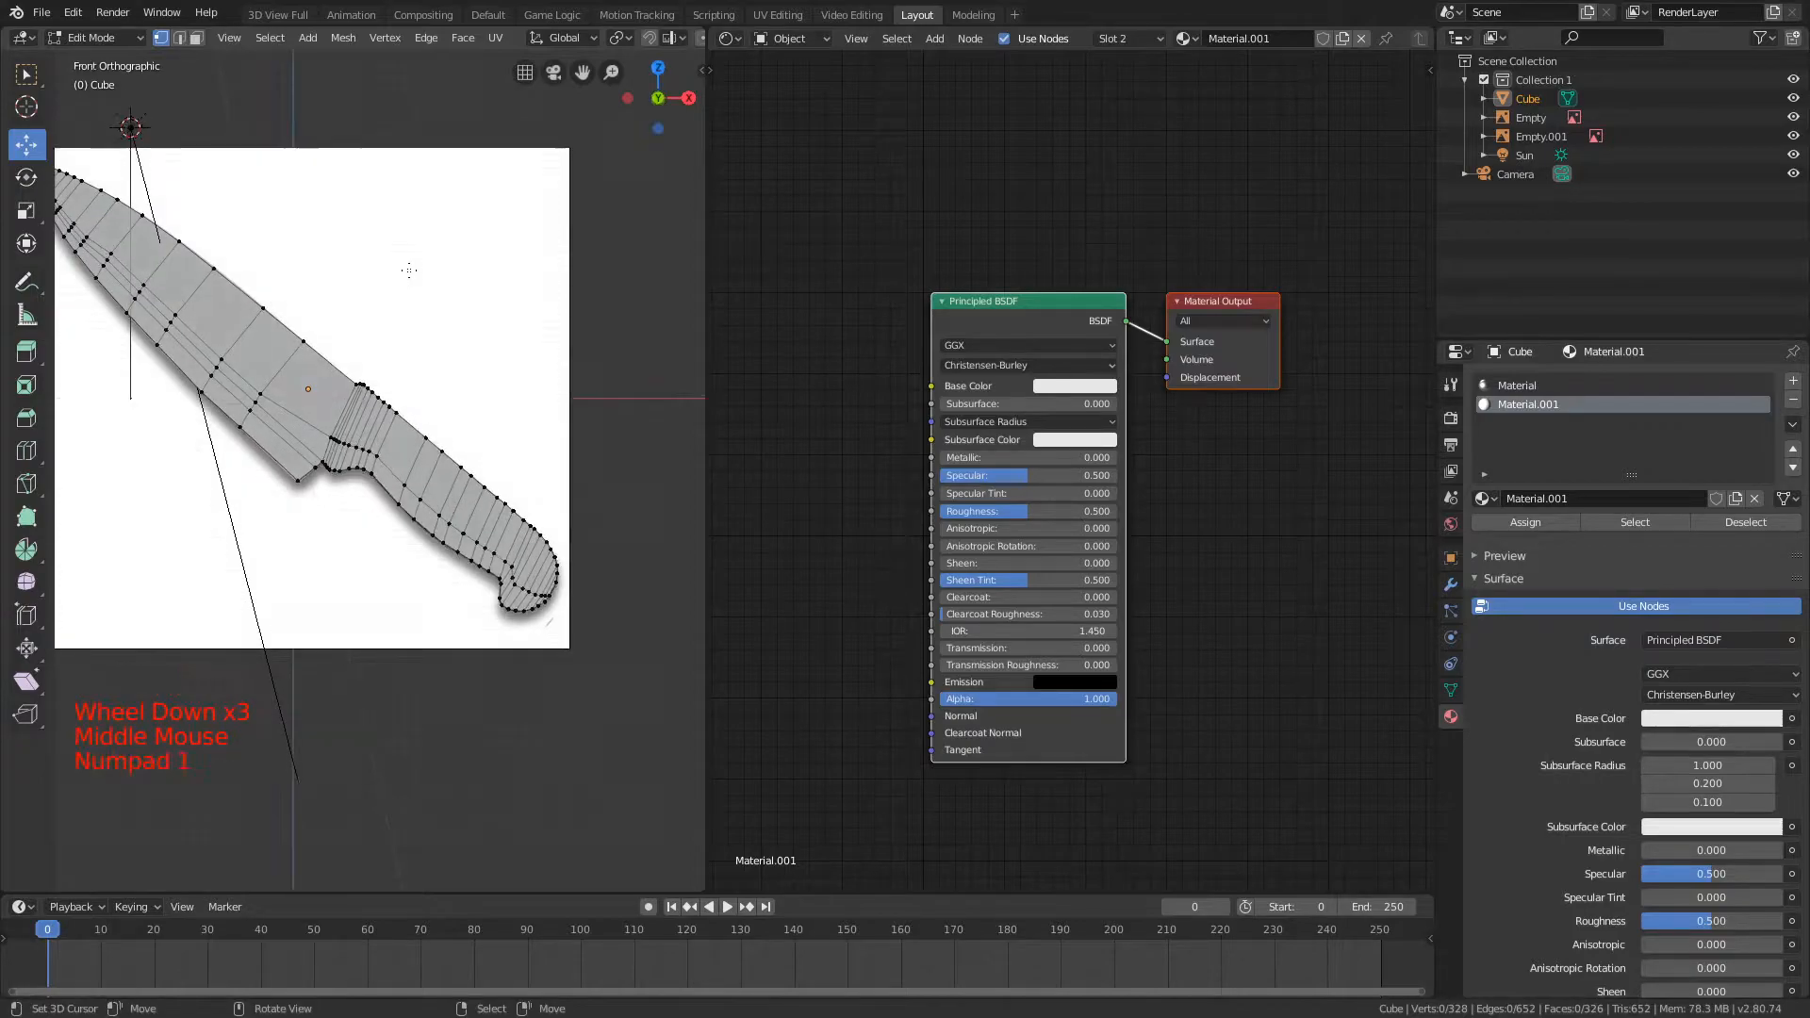
{"action": "scroll", "coordinate": [409, 270], "scroll_direction": "up", "scroll_amount": 5}
{"action": "key", "text": "z"}
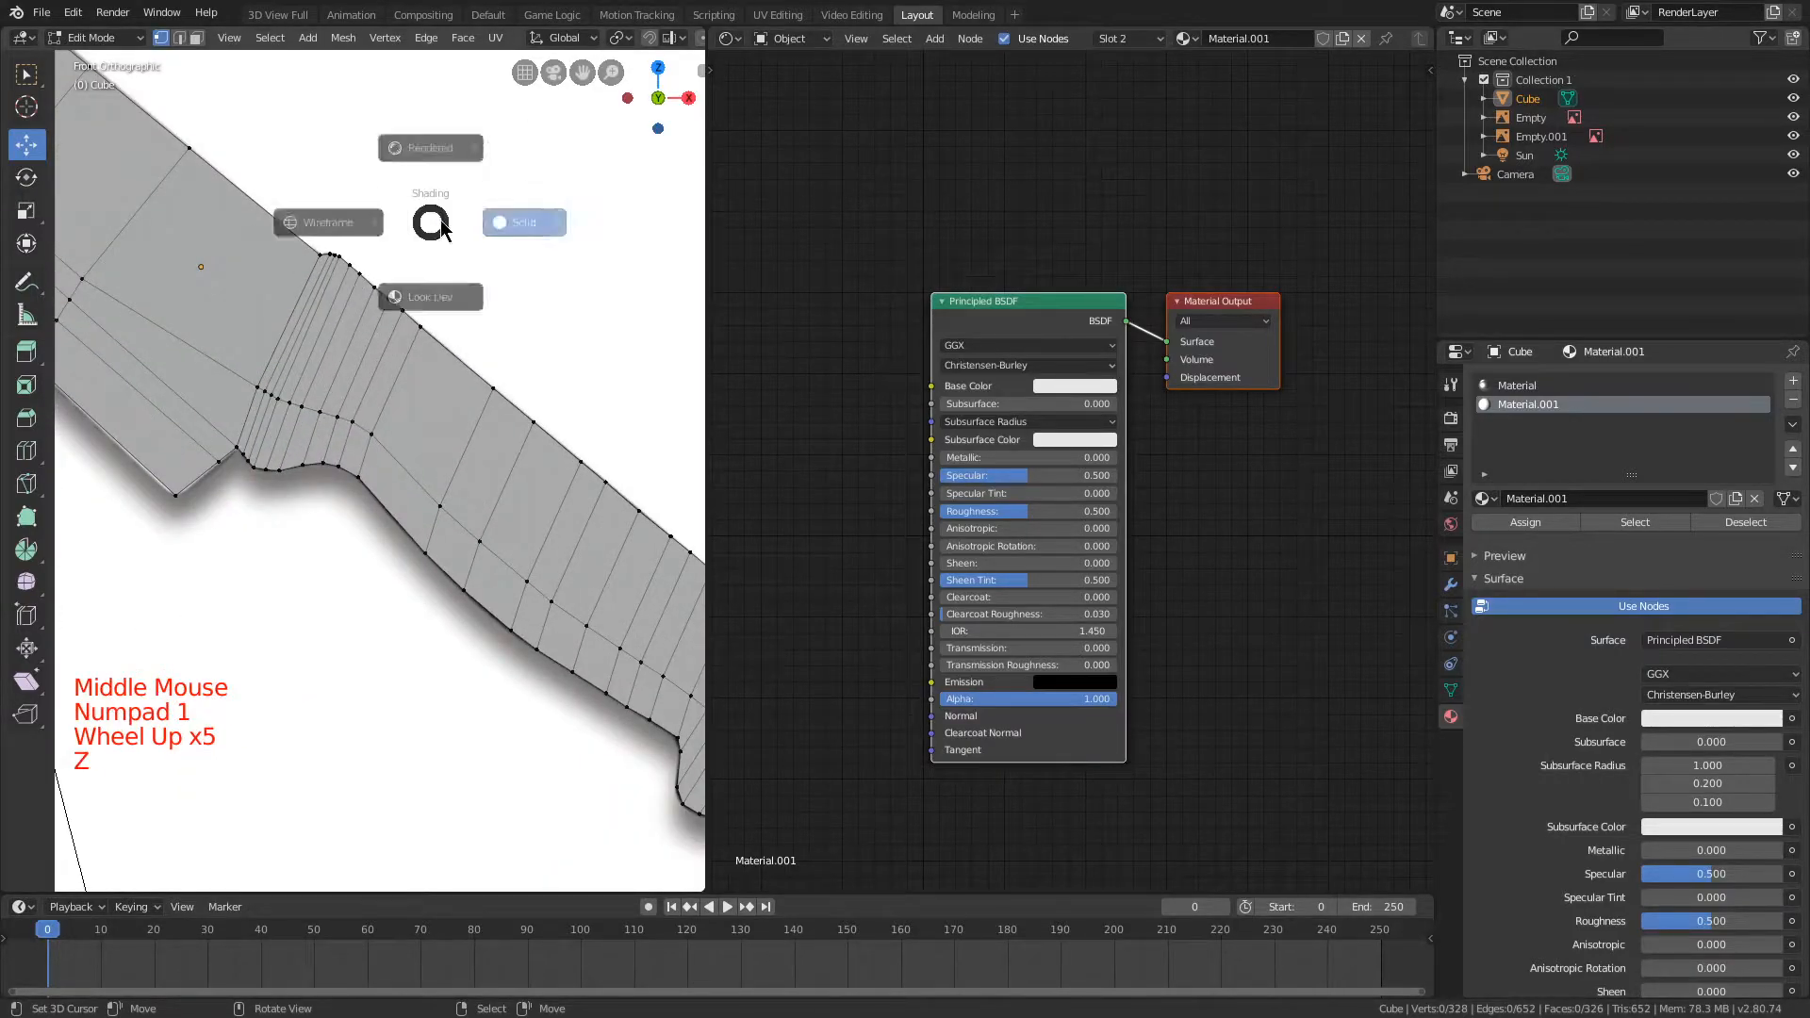
{"action": "middle_click_drag", "start_coordinate": [205, 275], "coordinate": [335, 317], "text": "shift"}
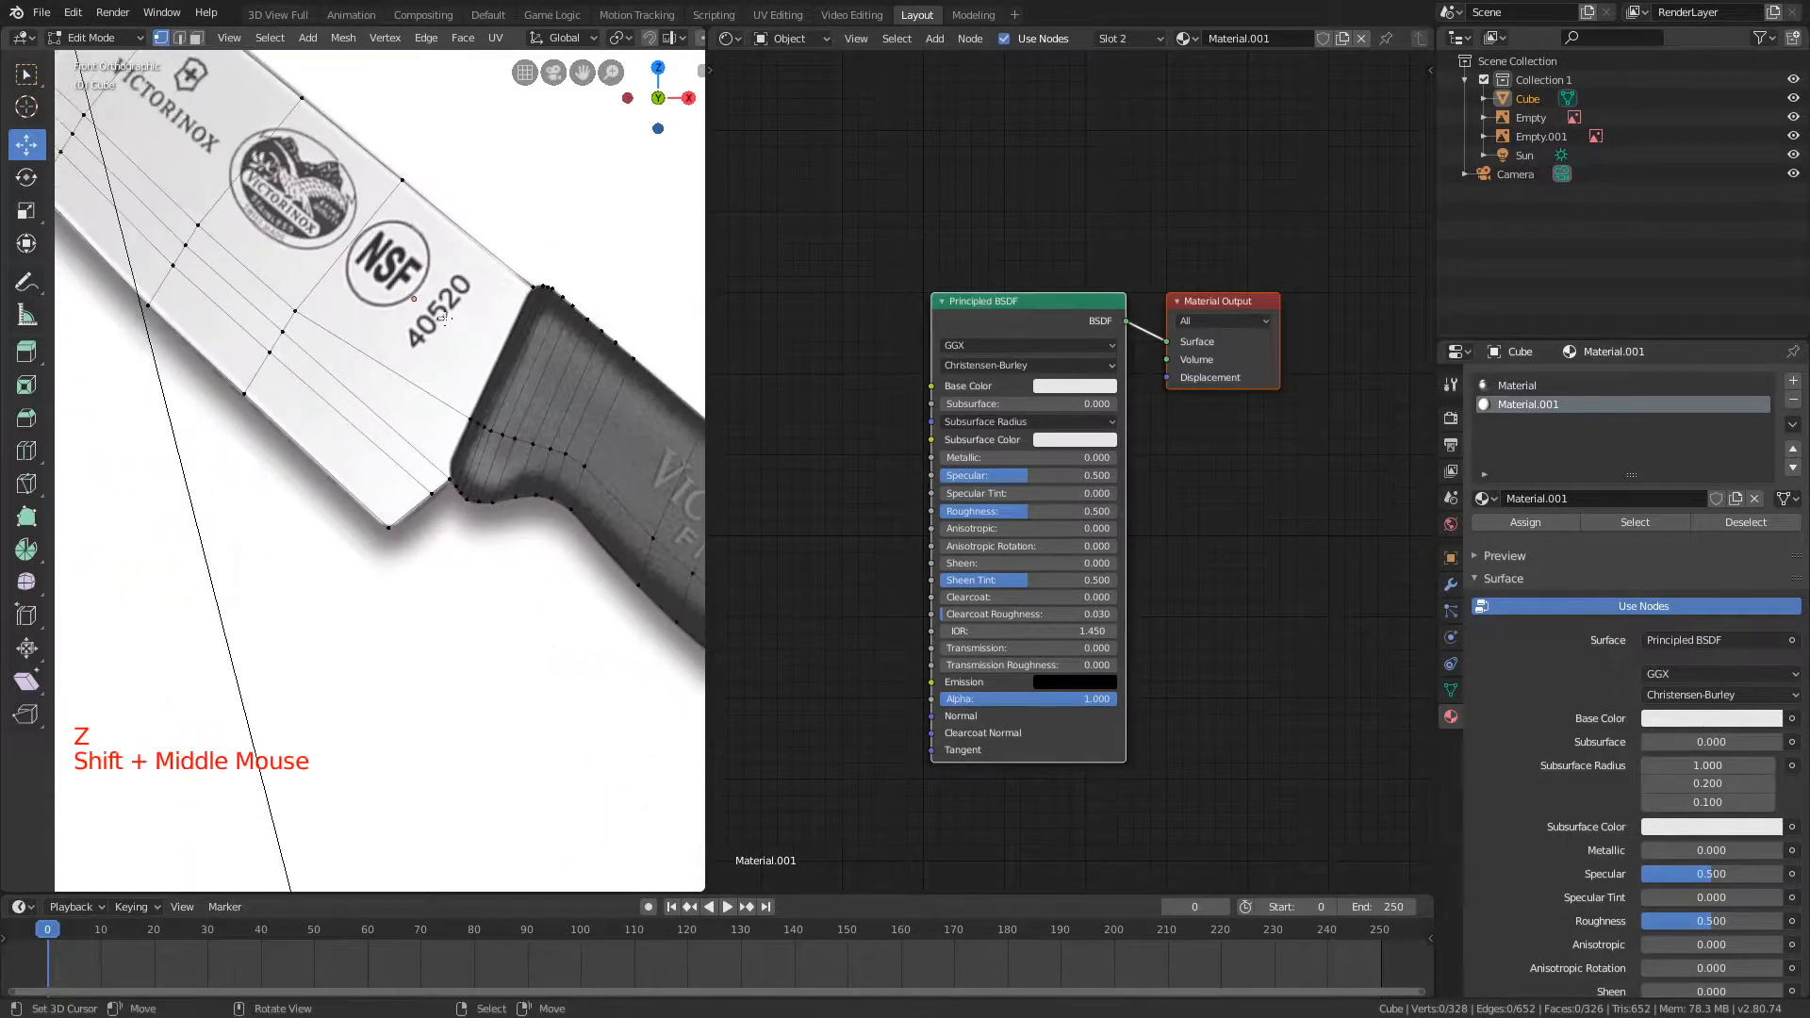
{"action": "scroll", "coordinate": [424, 365], "scroll_direction": "up", "scroll_amount": 3}
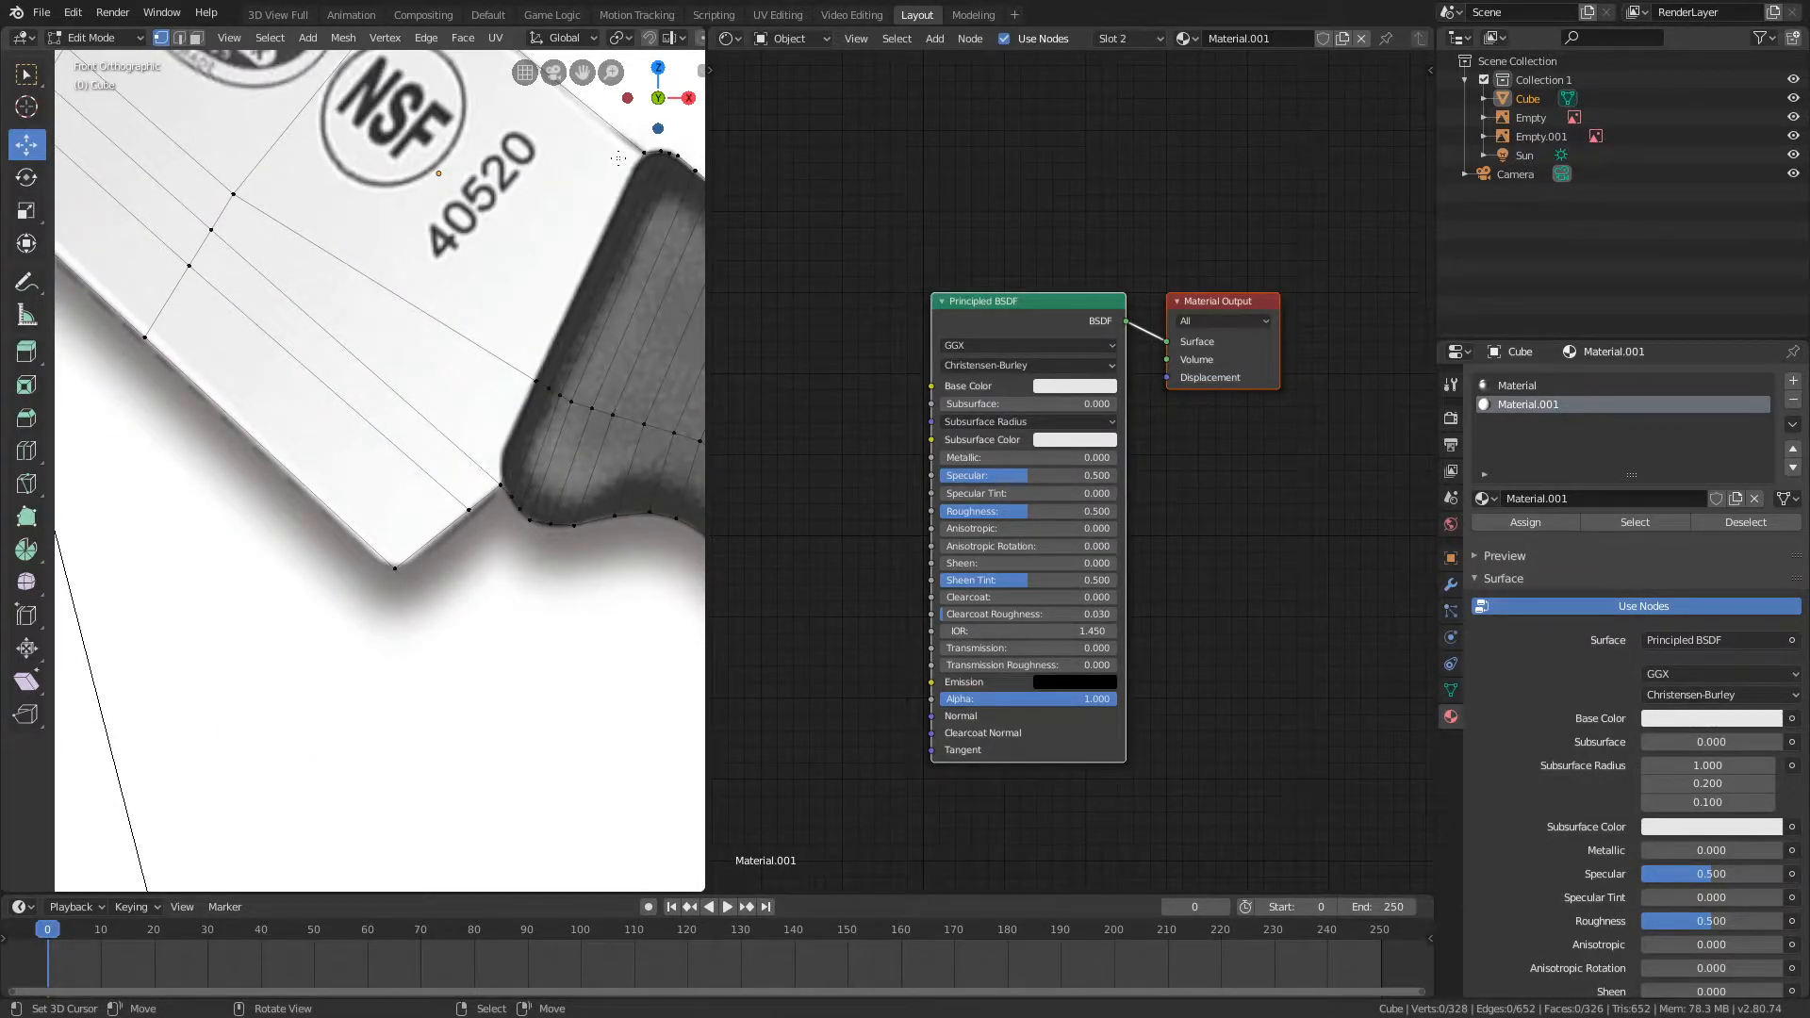
Step: Return to Solid shading and examine the handle's edge loops from the front
{"action": "scroll", "coordinate": [618, 158], "scroll_direction": "down", "scroll_amount": 4}
{"action": "key", "text": "z"}
{"action": "key", "text": "z"}
{"action": "left_click", "coordinate": [506, 253]}
{"action": "middle_click_drag", "start_coordinate": [506, 255], "coordinate": [480, 261], "text": "shift"}
{"action": "scroll", "coordinate": [439, 512], "scroll_direction": "up", "scroll_amount": 2}
{"action": "scroll", "coordinate": [438, 511], "scroll_direction": "down", "scroll_amount": 1}
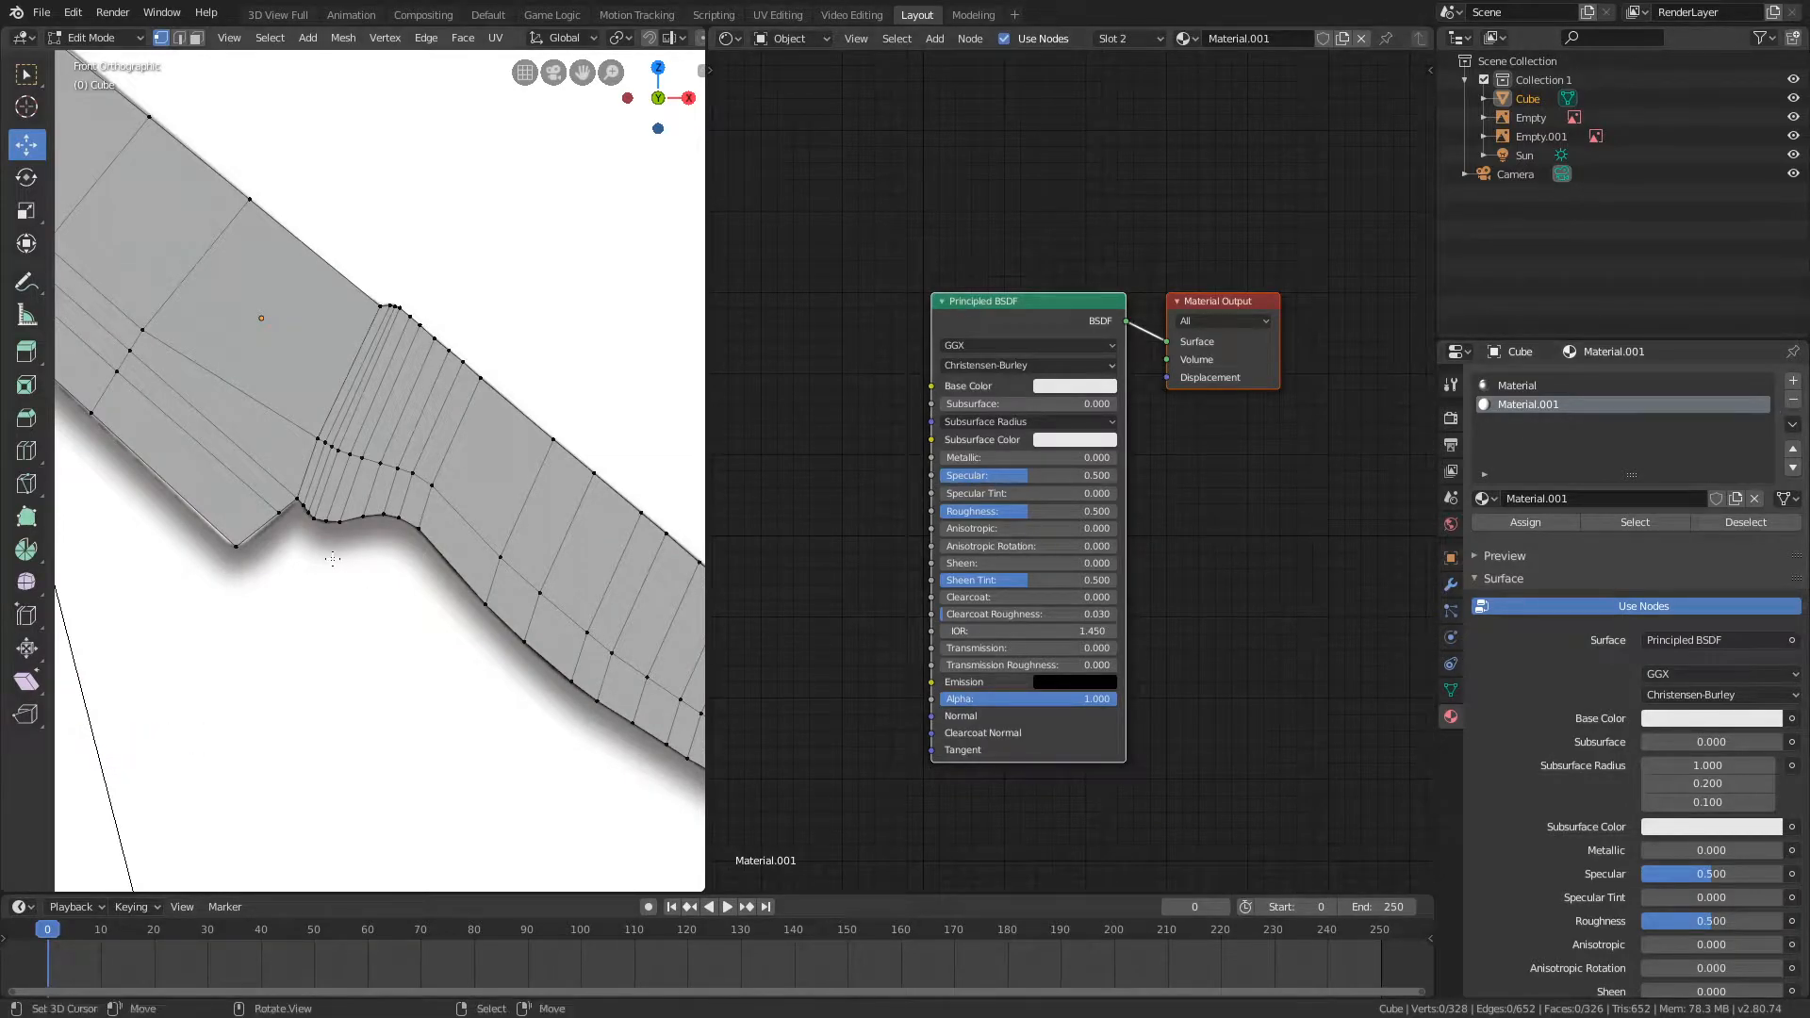
{"action": "scroll", "coordinate": [516, 424], "scroll_direction": "down", "scroll_amount": 1}
{"action": "scroll", "coordinate": [516, 424], "scroll_direction": "up", "scroll_amount": 1}
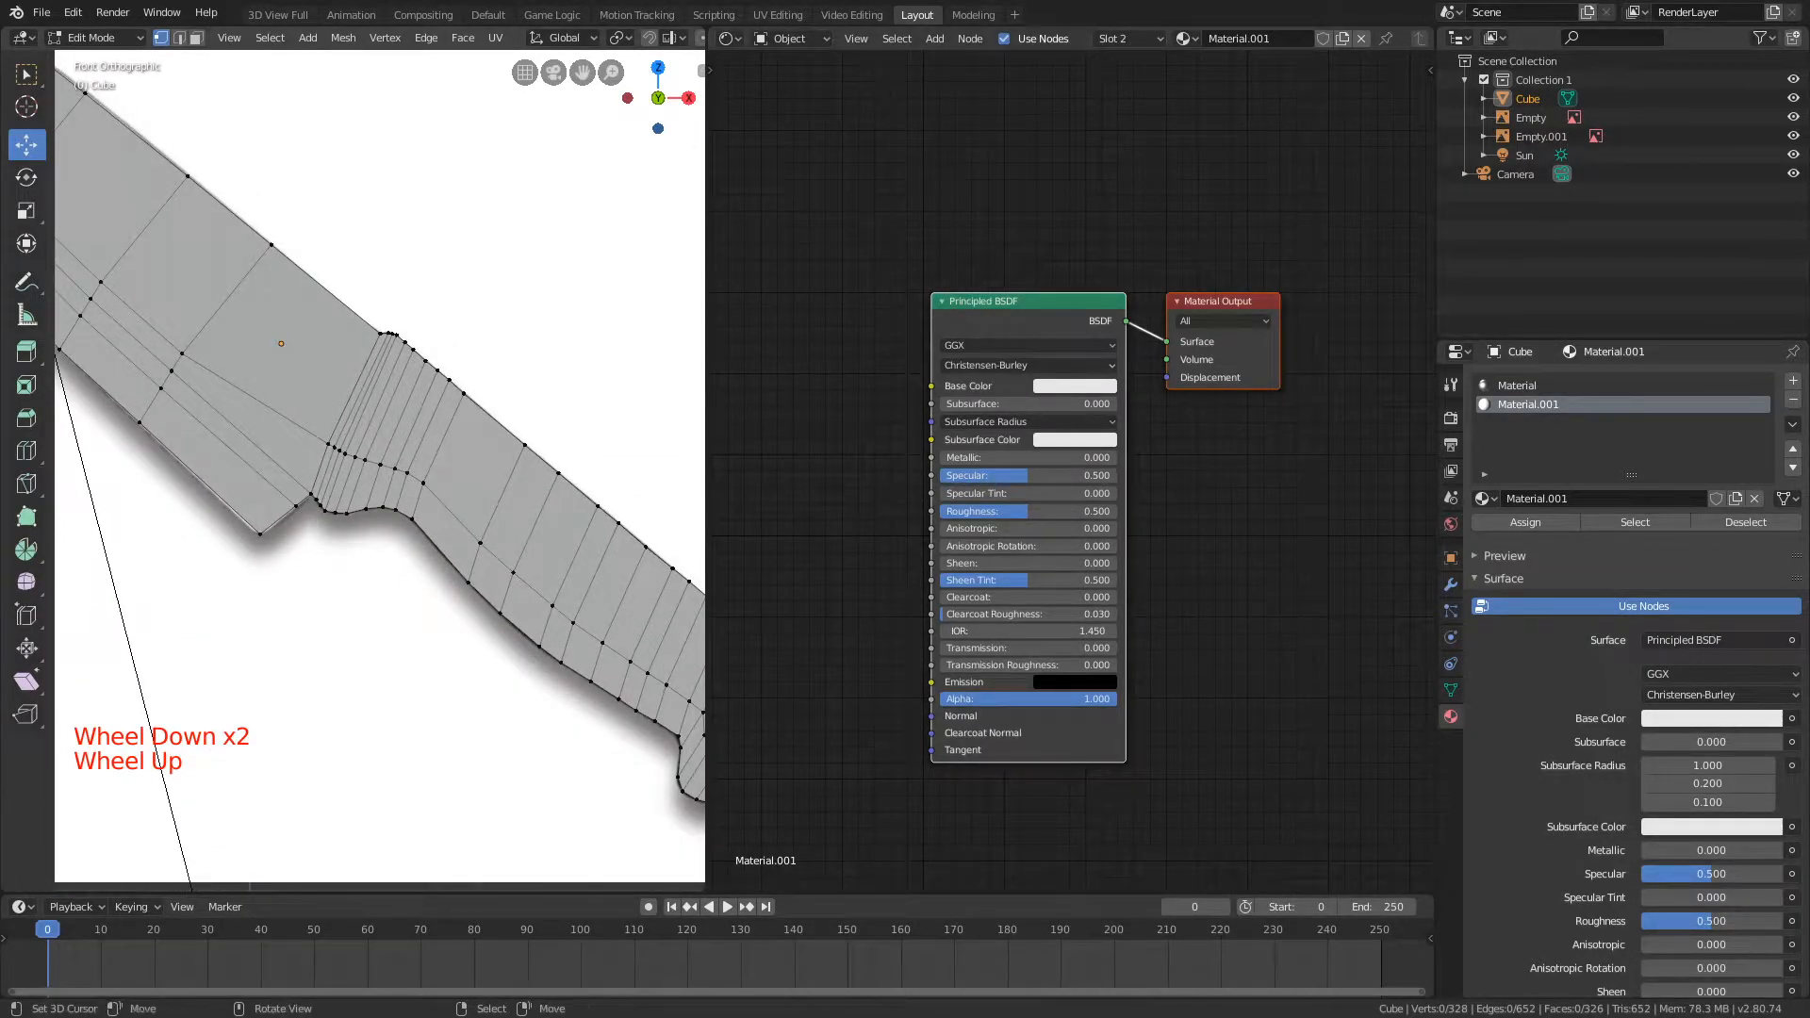
{"action": "scroll", "coordinate": [489, 386], "scroll_direction": "down", "scroll_amount": 1}
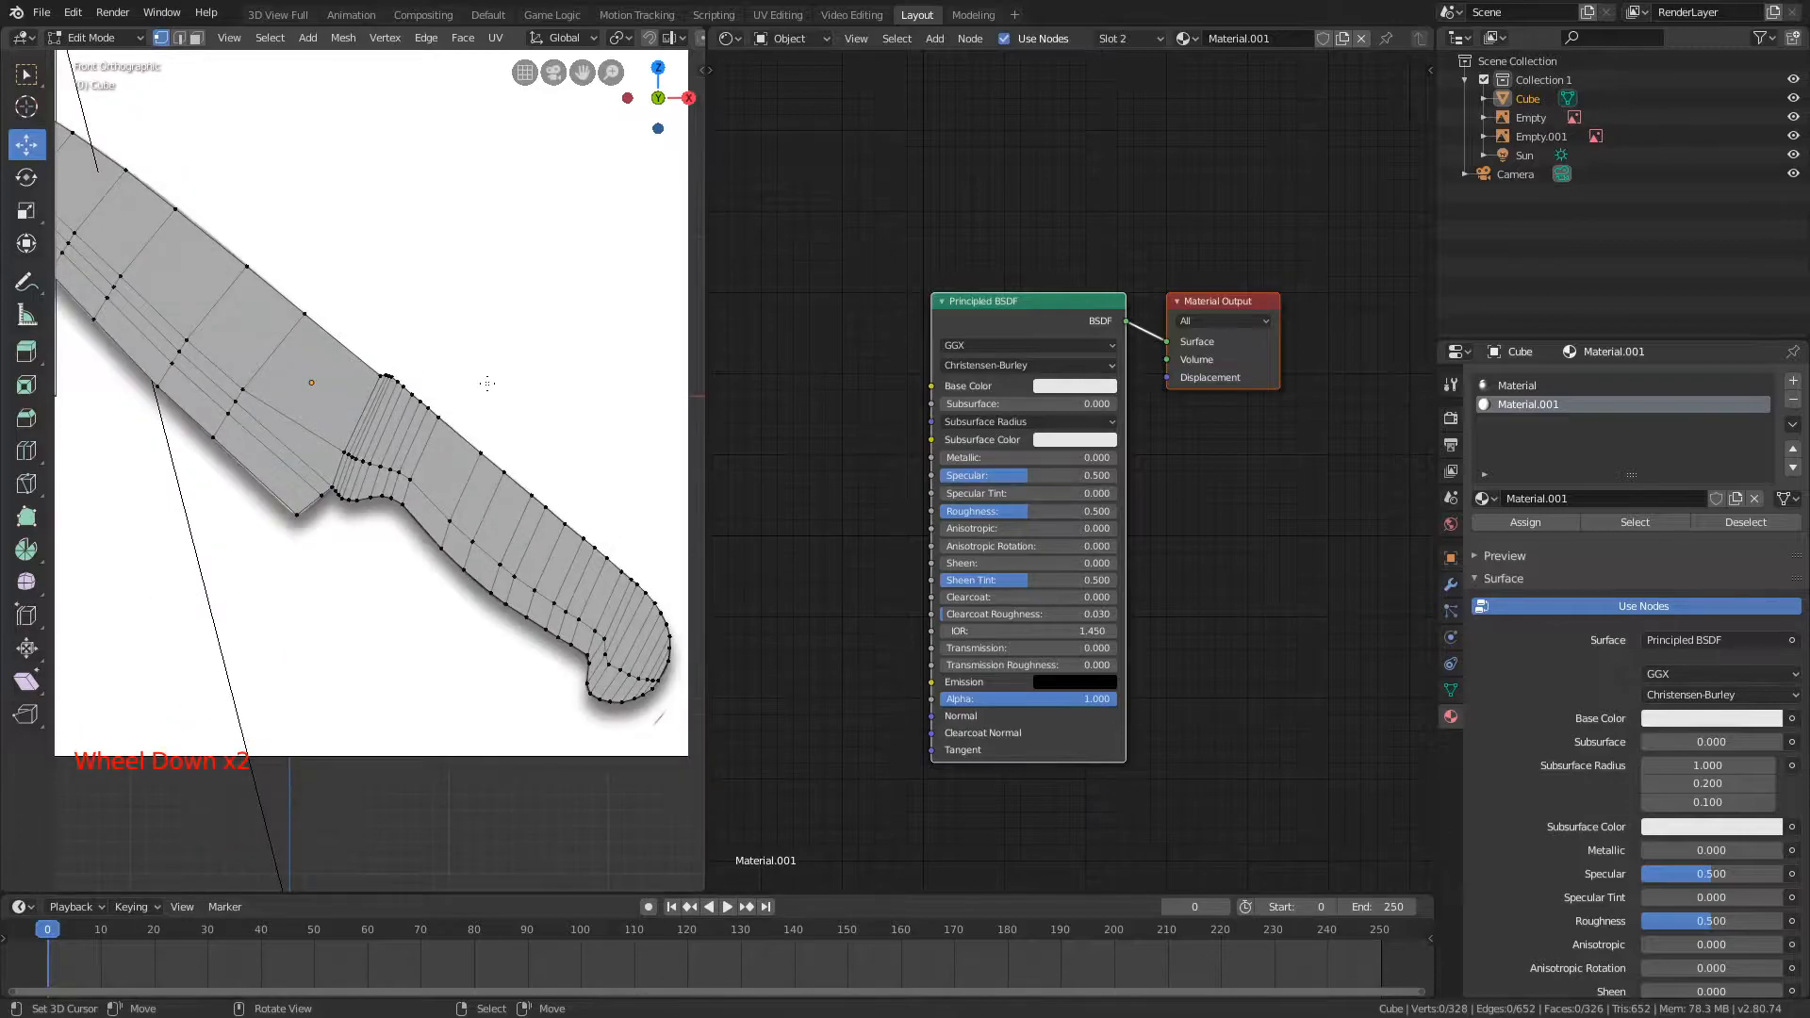
Step: Darken the base colour of Material.001 to near black and set its Specular Tint to 0.9 and Roughness to 0.7
{"action": "scroll", "coordinate": [1071, 474], "scroll_direction": "up", "scroll_amount": 4}
{"action": "left_click", "coordinate": [1075, 355]}
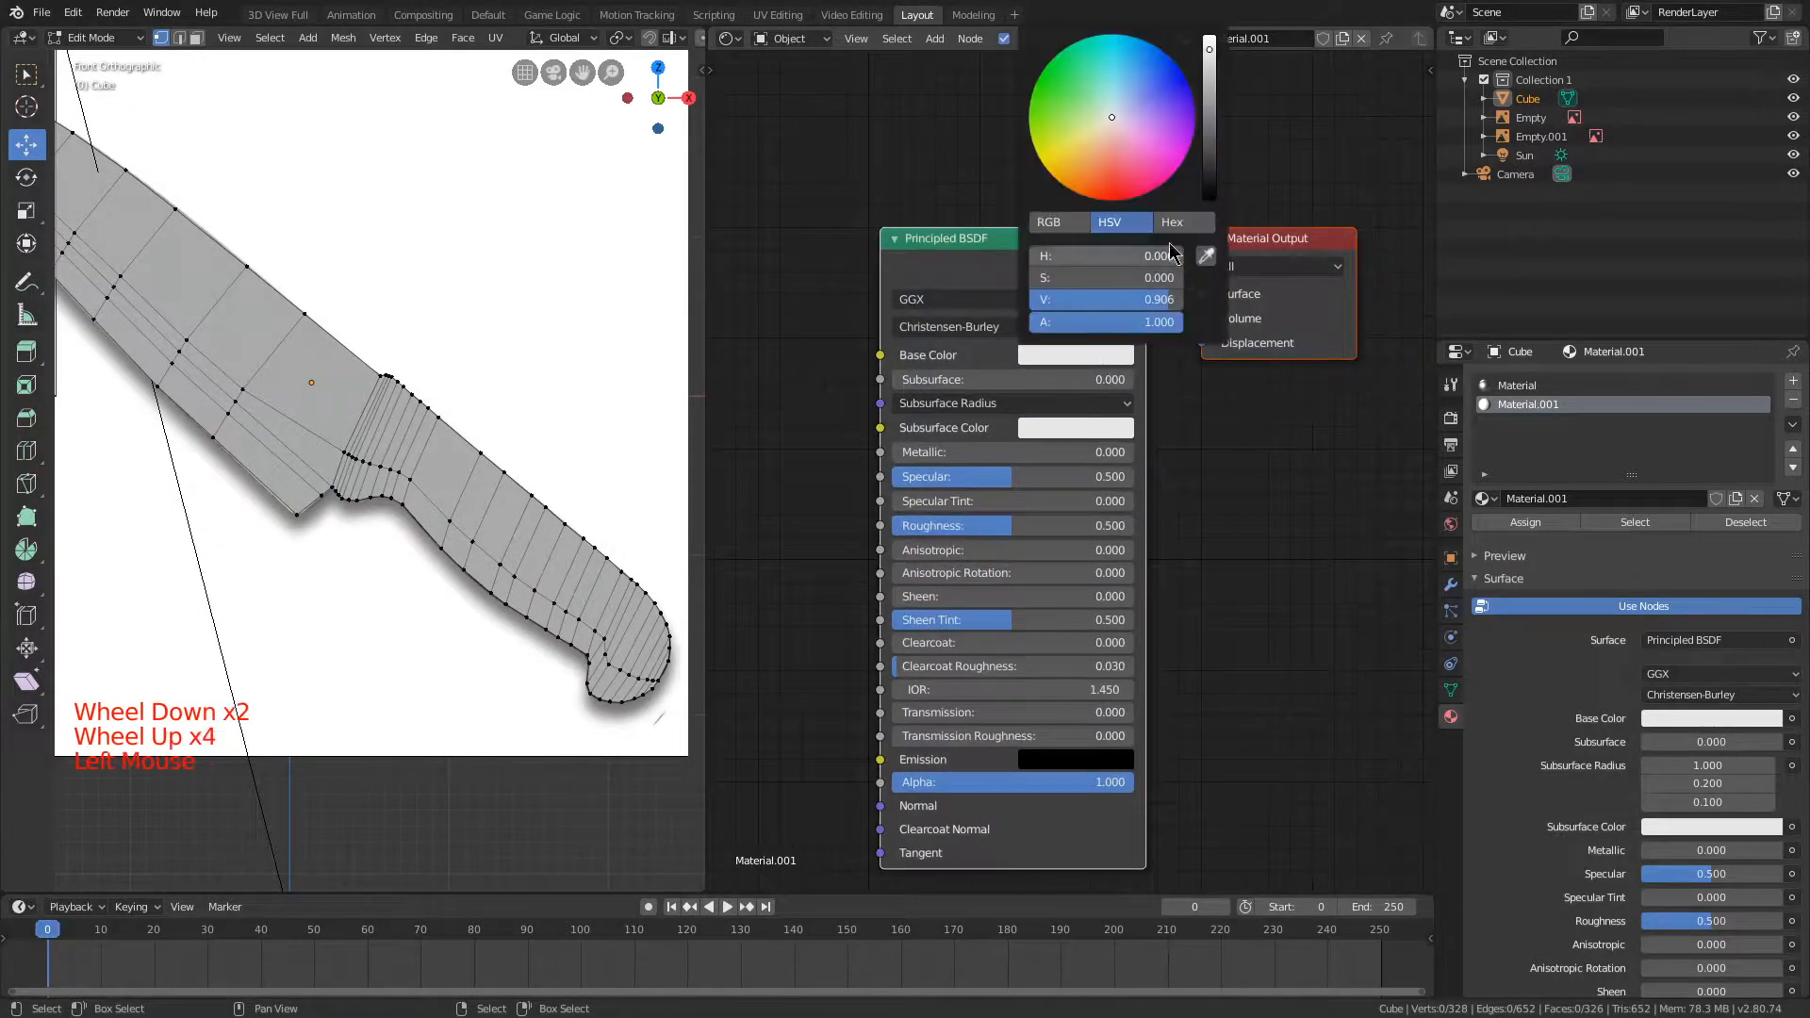
{"action": "left_click_drag", "start_coordinate": [1210, 87], "coordinate": [1209, 169]}
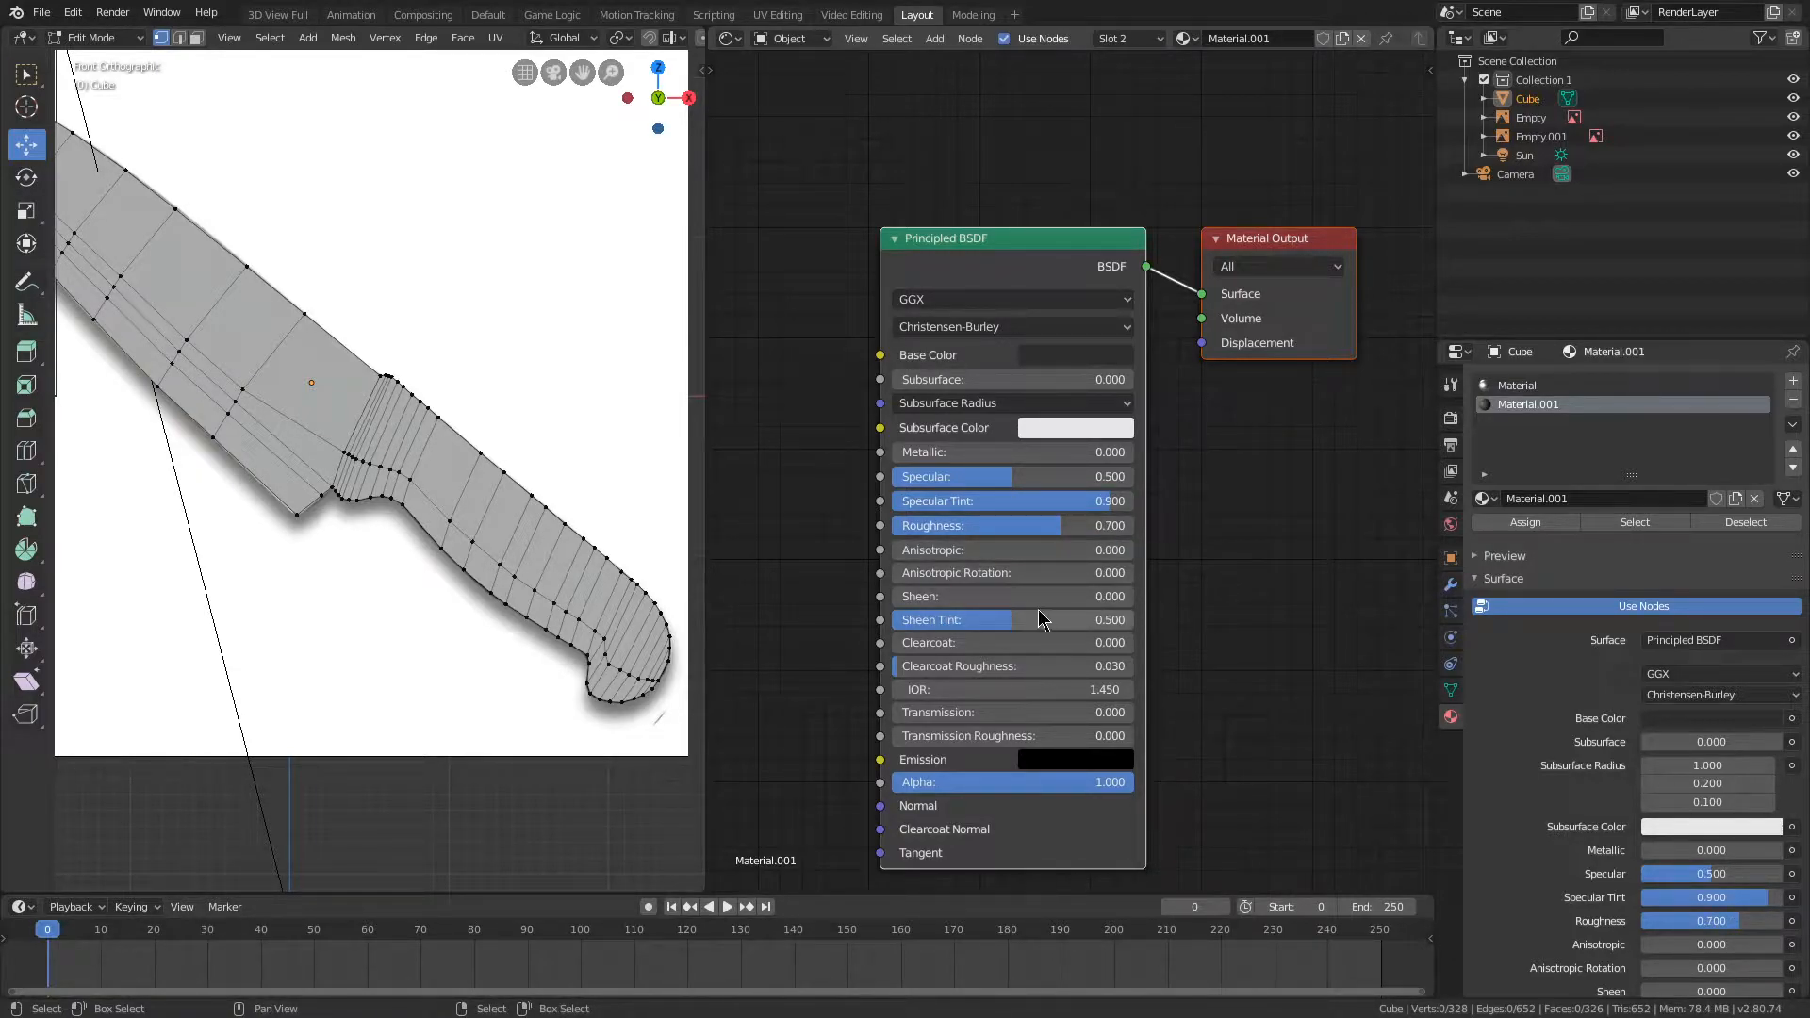
Step: Add a Noise Texture node beside the Principled BSDF of Material.001
{"action": "scroll", "coordinate": [1132, 604], "scroll_direction": "down", "scroll_amount": 5}
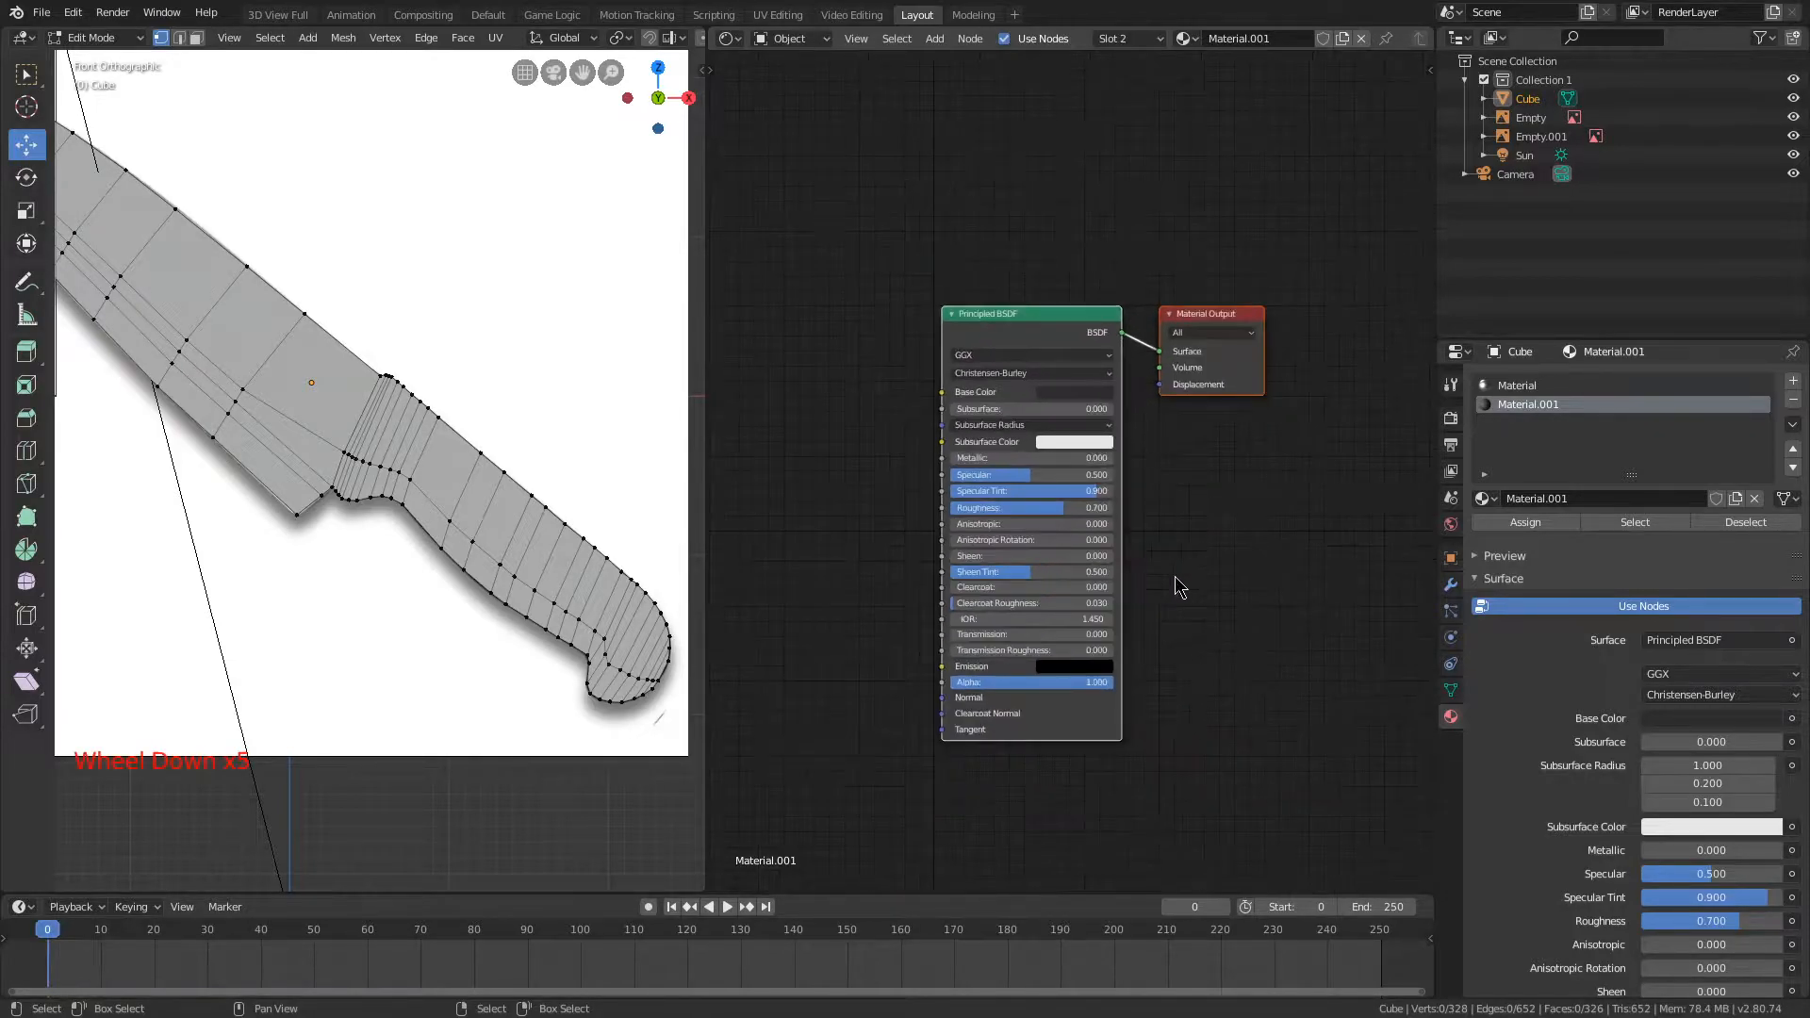
{"action": "middle_click_drag", "start_coordinate": [780, 573], "coordinate": [756, 471]}
{"action": "scroll", "coordinate": [842, 596], "scroll_direction": "up", "scroll_amount": 2}
{"action": "scroll", "coordinate": [772, 484], "scroll_direction": "up", "scroll_amount": 3}
{"action": "key", "text": "shift+a"}
{"action": "mouse_move", "coordinate": [702, 581]}
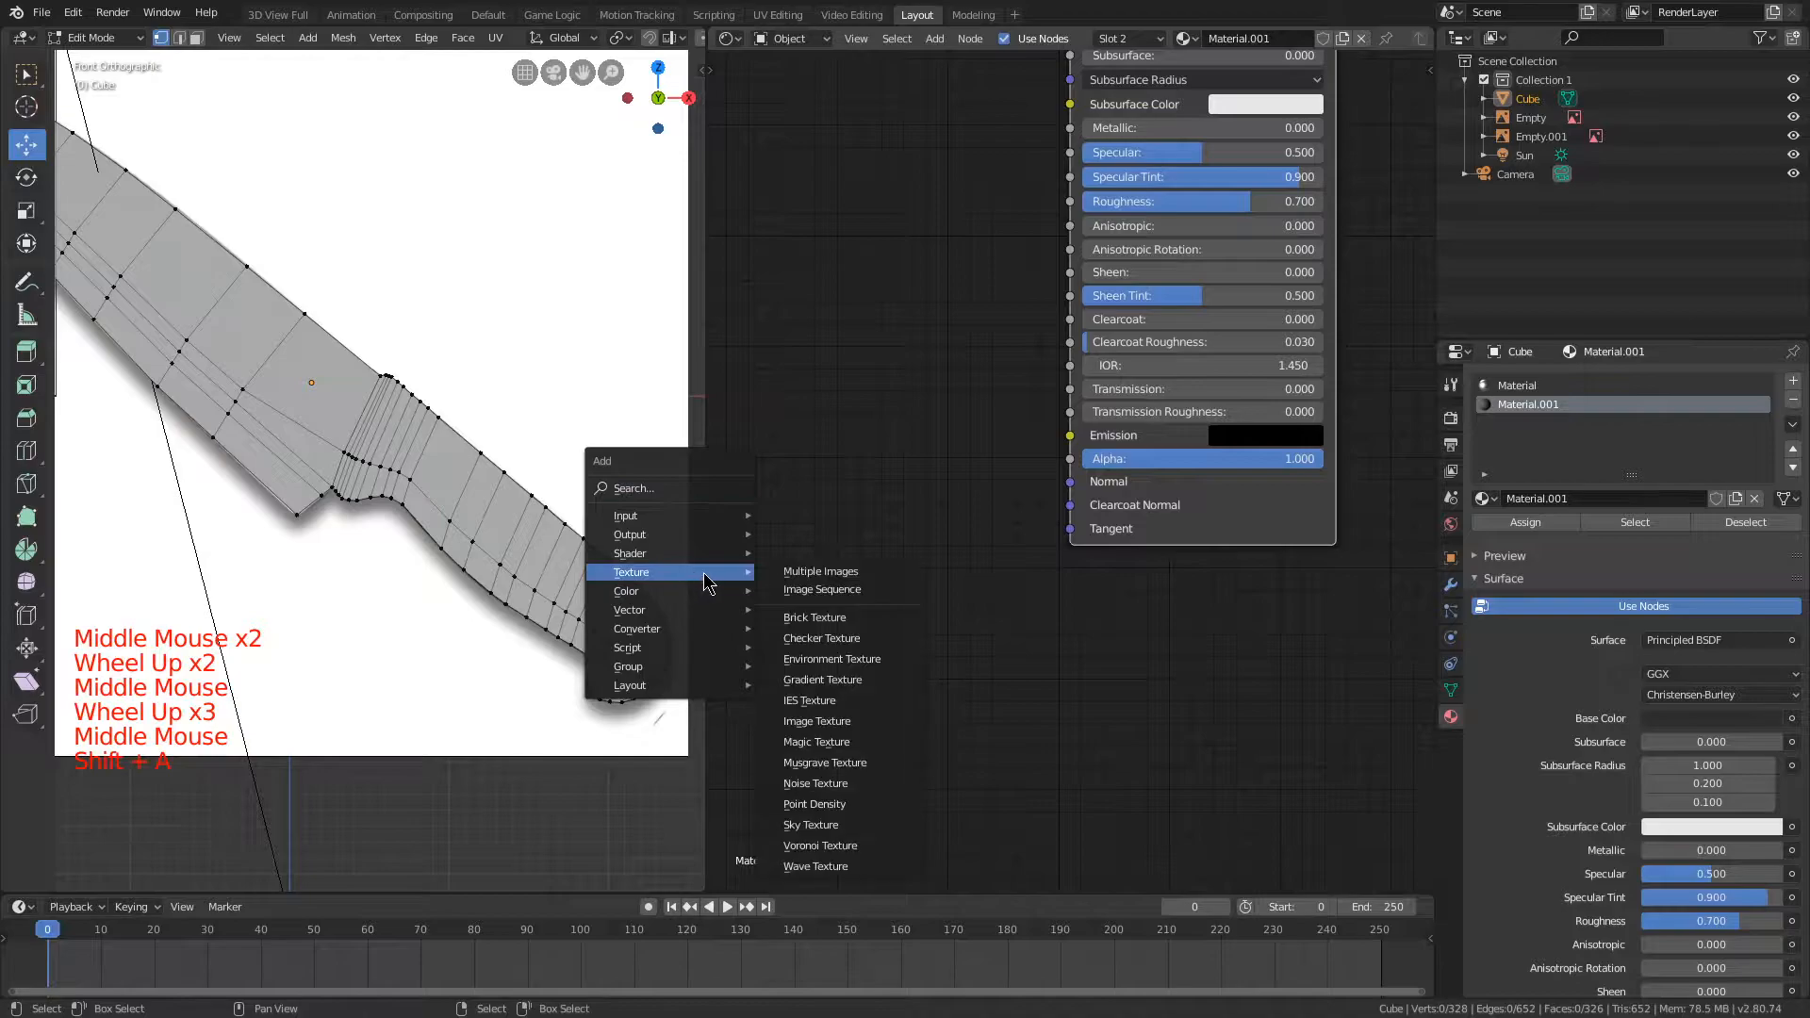
{"action": "left_click", "coordinate": [820, 784]}
{"action": "left_click", "coordinate": [741, 496]}
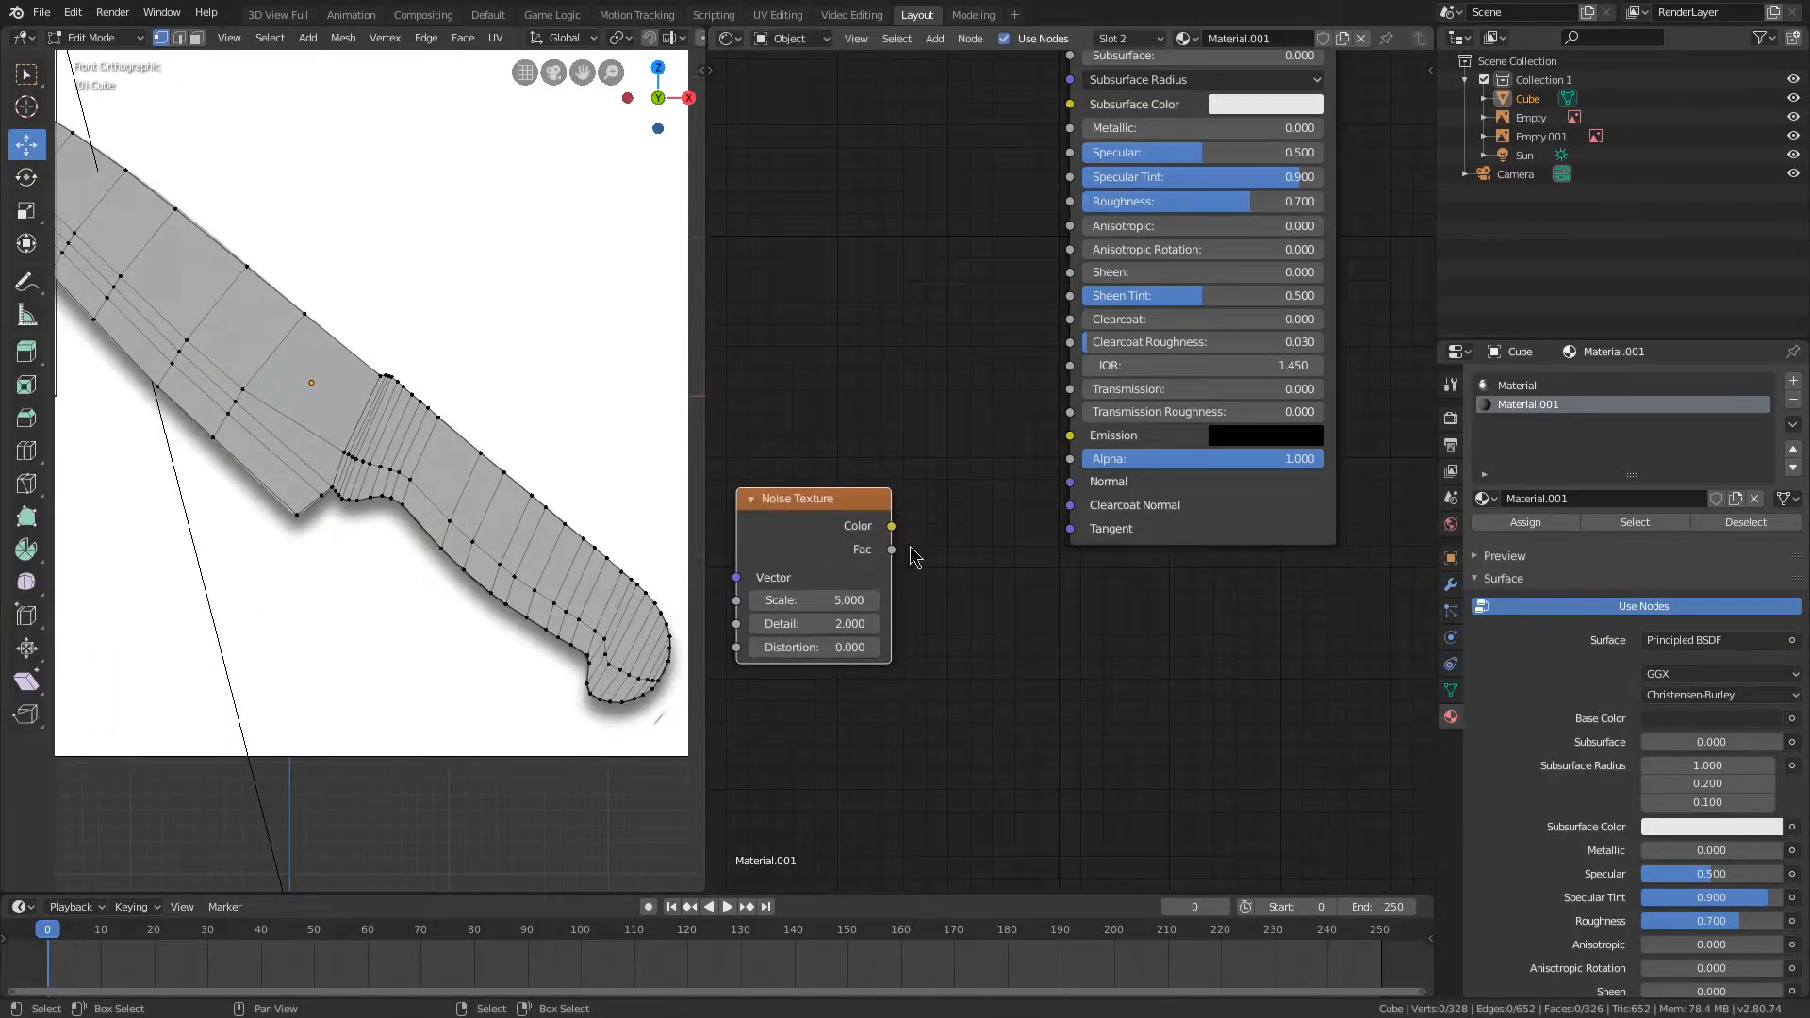
Step: Add a Normal Map node and link the Noise Texture's Color through it into the Principled BSDF's Normal input
{"action": "key", "text": "shift+a"}
{"action": "mouse_move", "coordinate": [808, 505]}
{"action": "left_click", "coordinate": [902, 592]}
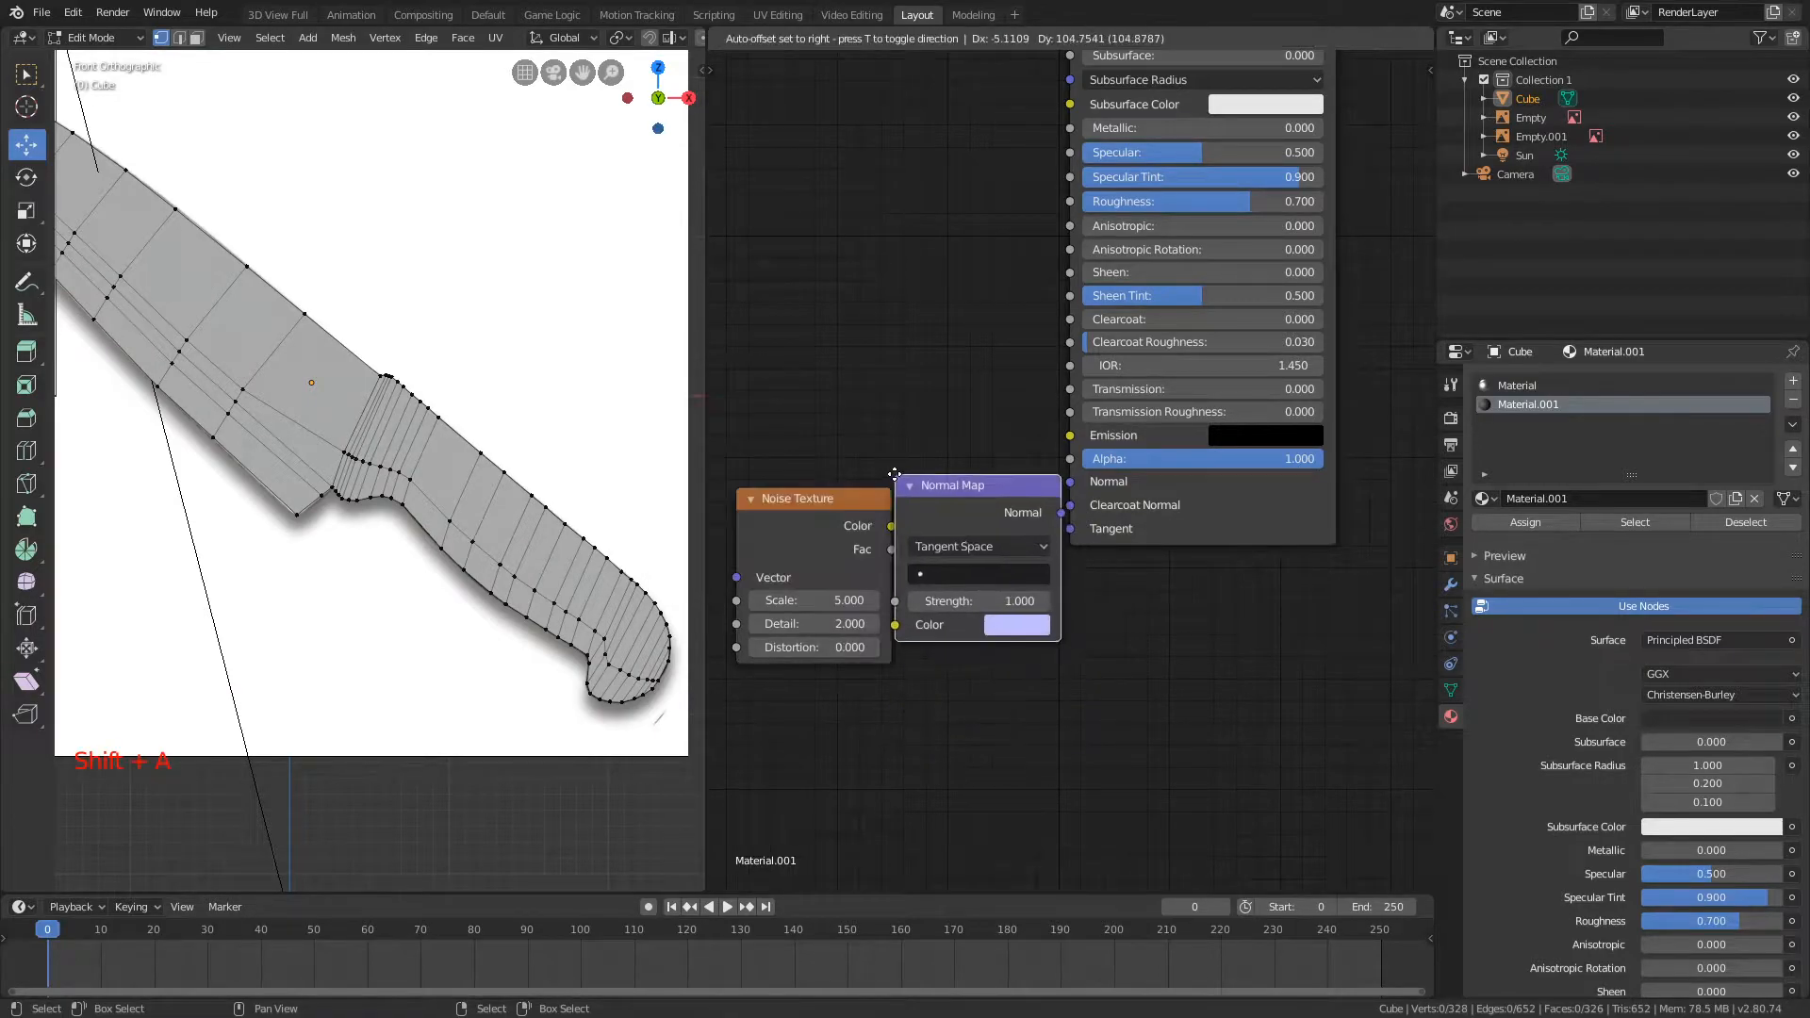
{"action": "left_click", "coordinate": [980, 498]}
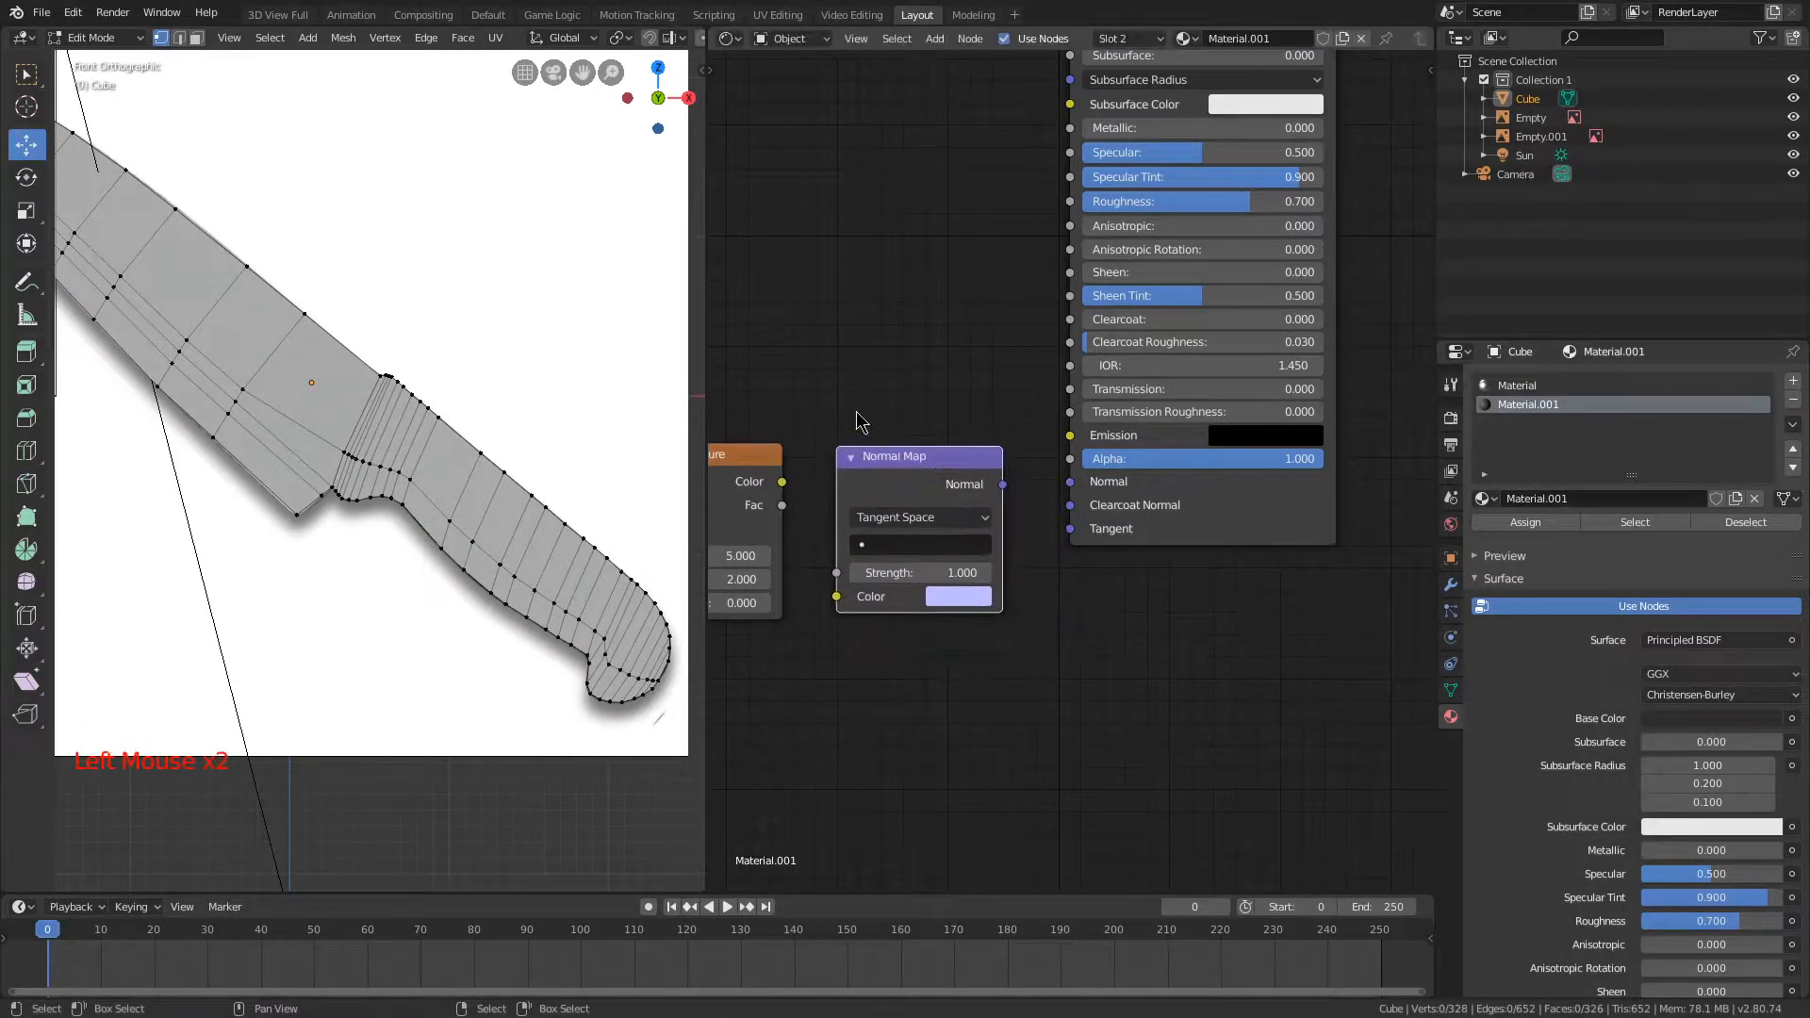
{"action": "middle_click_drag", "start_coordinate": [835, 532], "coordinate": [869, 452]}
{"action": "left_click", "coordinate": [869, 432]}
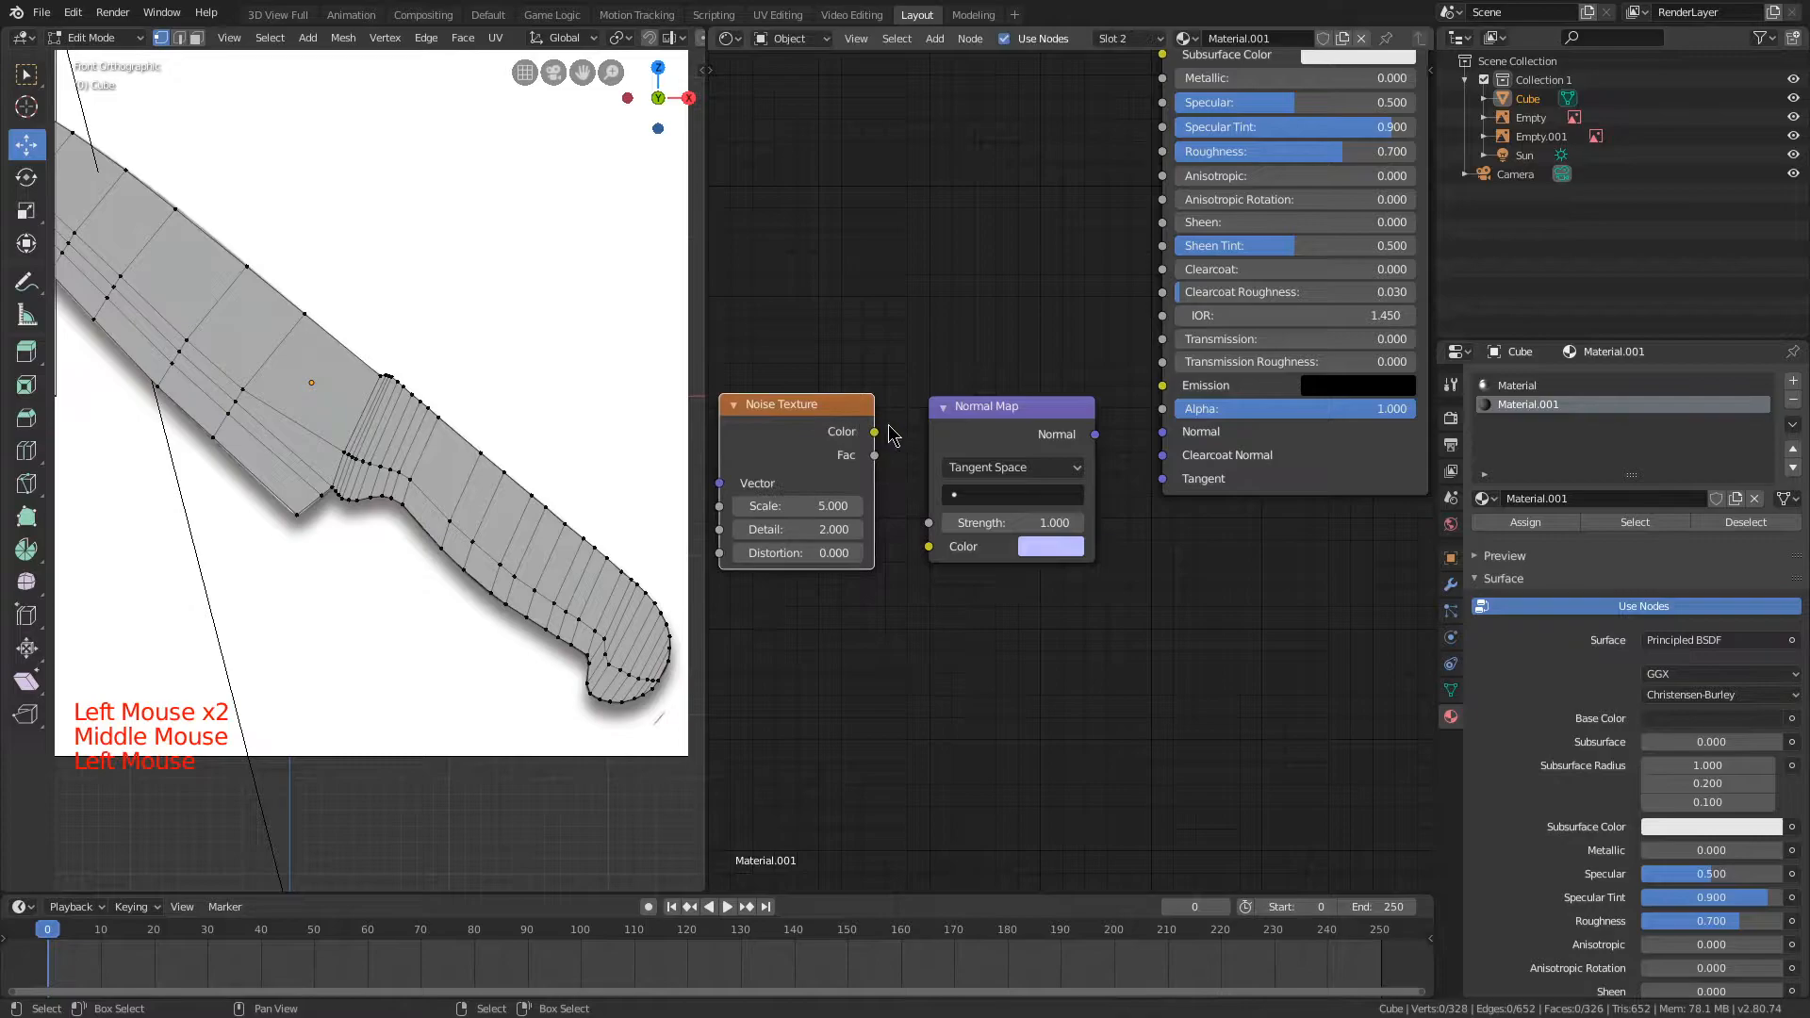
{"action": "left_click_drag", "start_coordinate": [924, 542], "coordinate": [929, 546]}
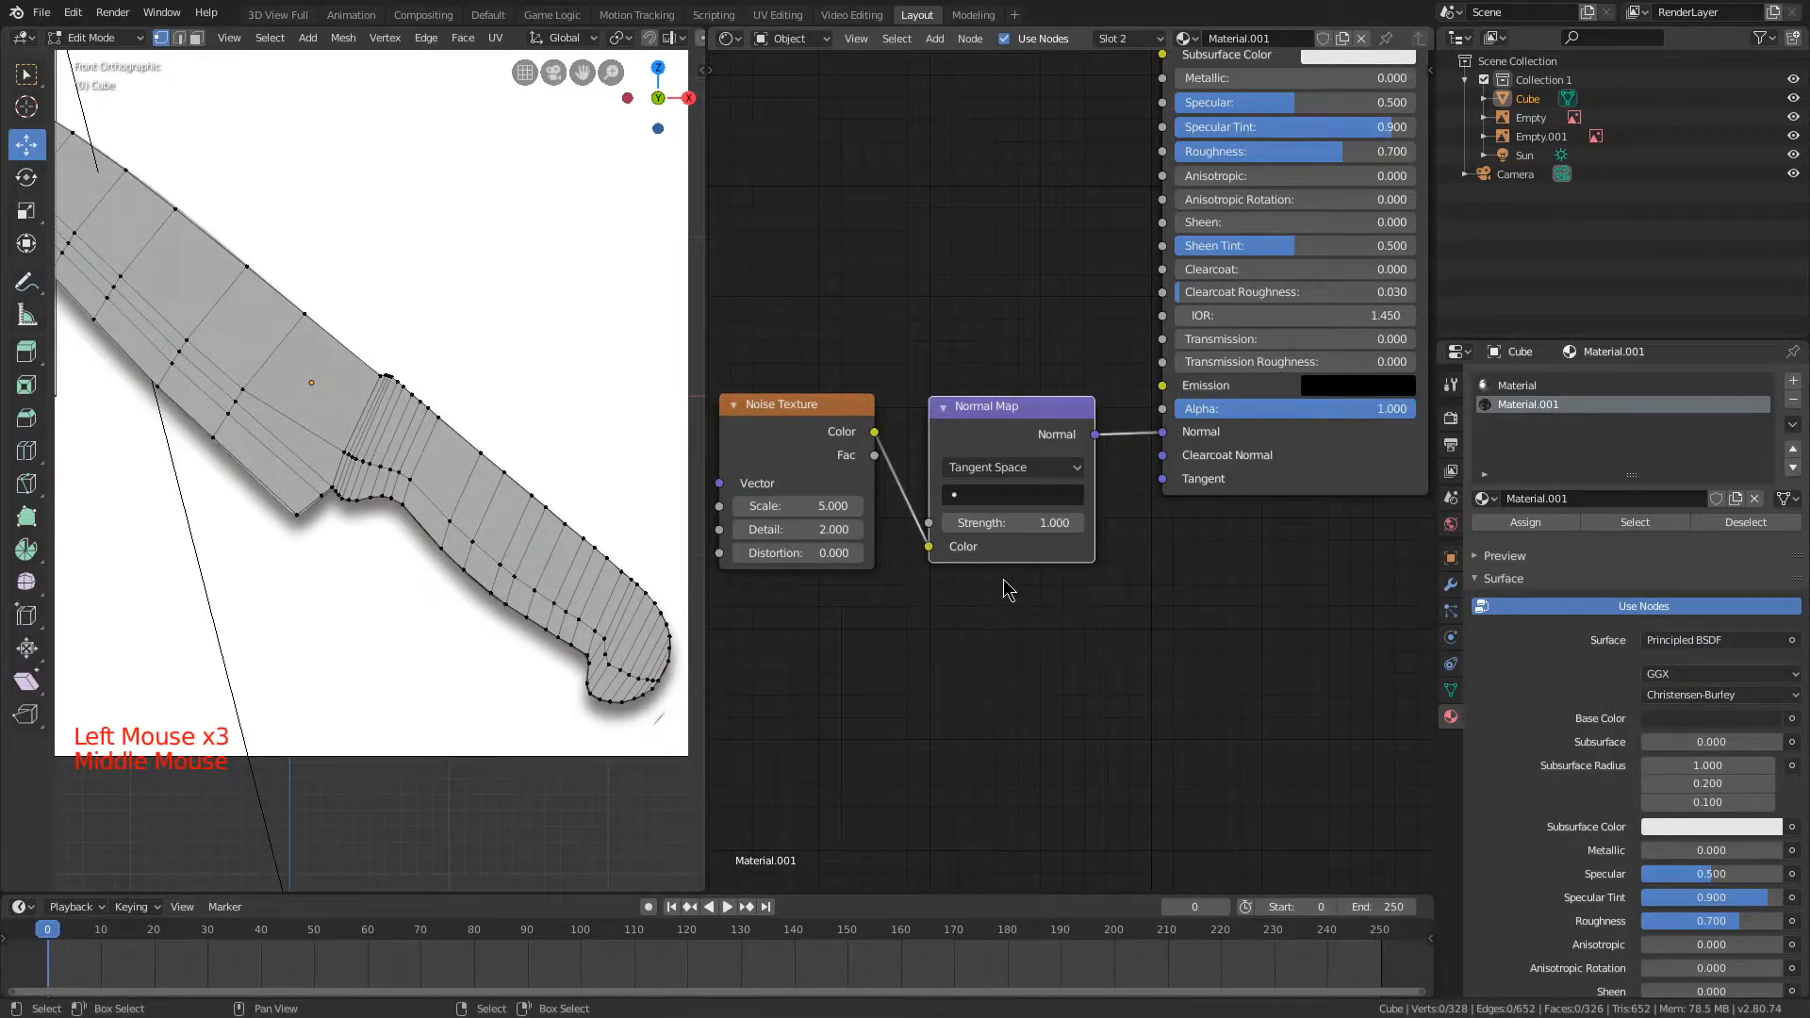
Step: Set the Noise Texture's Scale to 0.2
{"action": "middle_click_drag", "start_coordinate": [1007, 589], "coordinate": [1152, 596]}
{"action": "scroll", "coordinate": [1121, 638], "scroll_direction": "up", "scroll_amount": 3}
{"action": "left_click", "coordinate": [917, 526]}
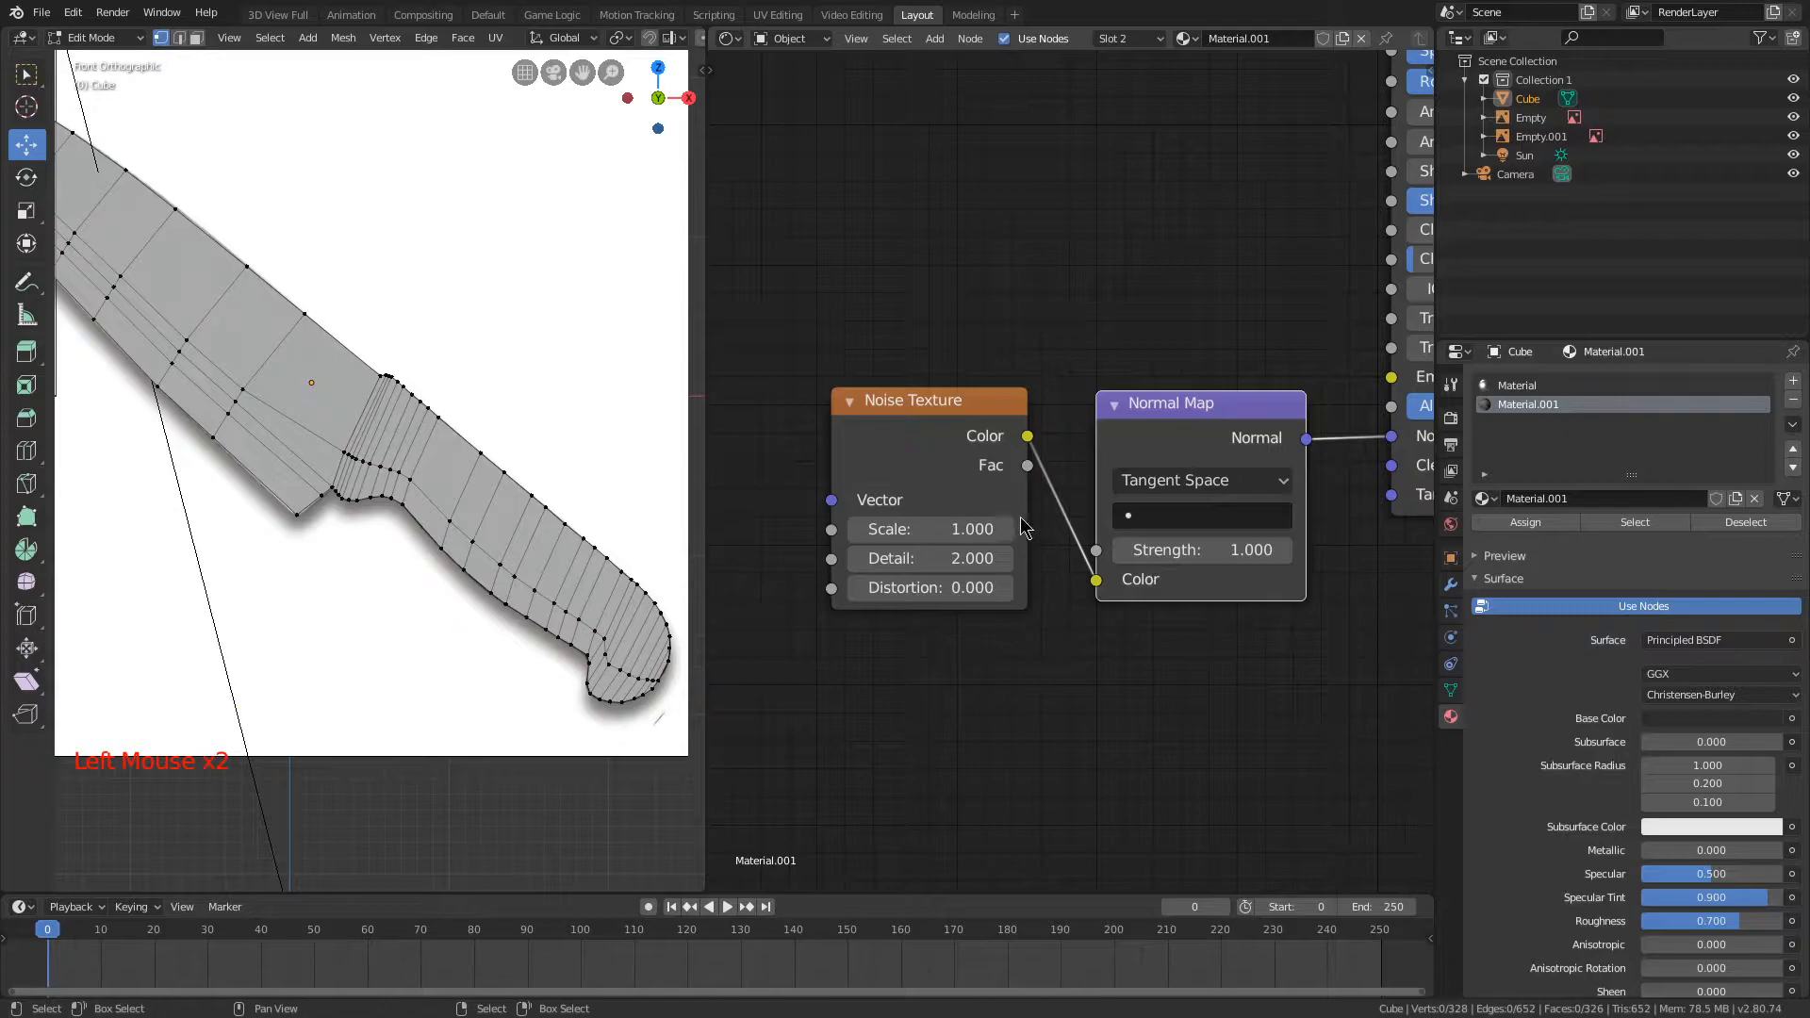
{"action": "left_click", "coordinate": [990, 552]}
{"action": "left_click", "coordinate": [909, 526]}
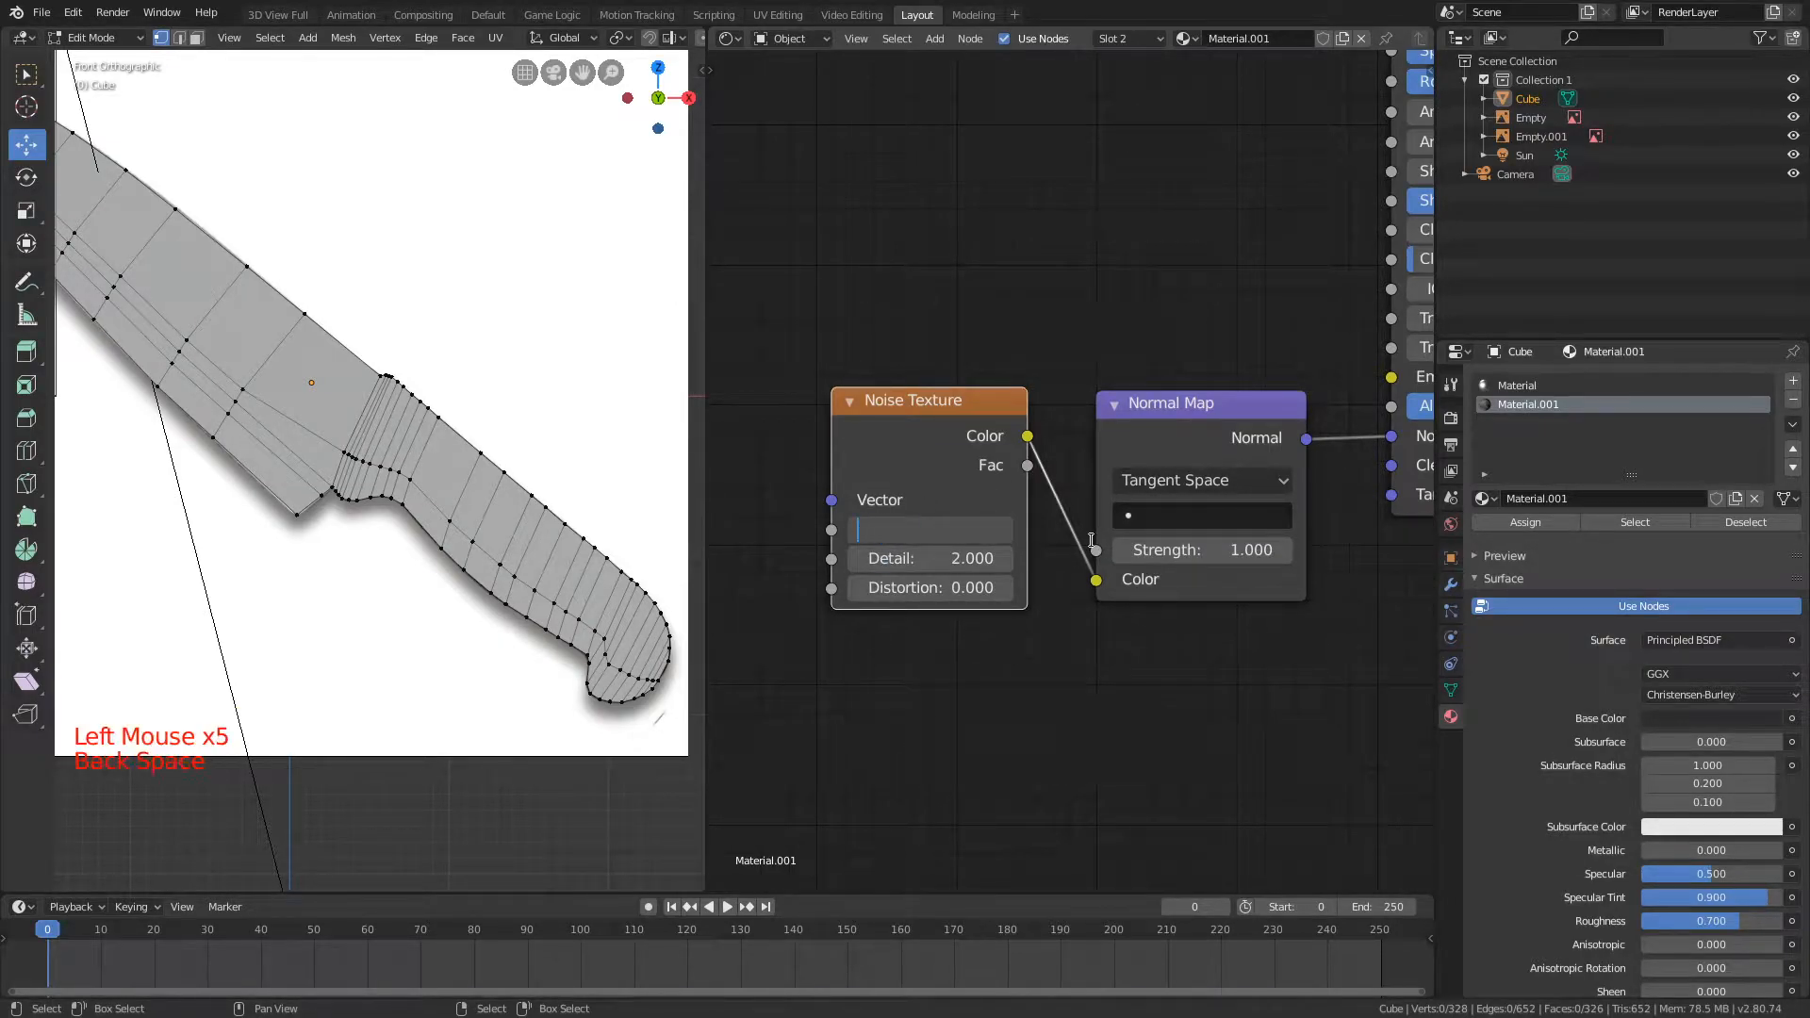
{"action": "left_click", "coordinate": [934, 529]}
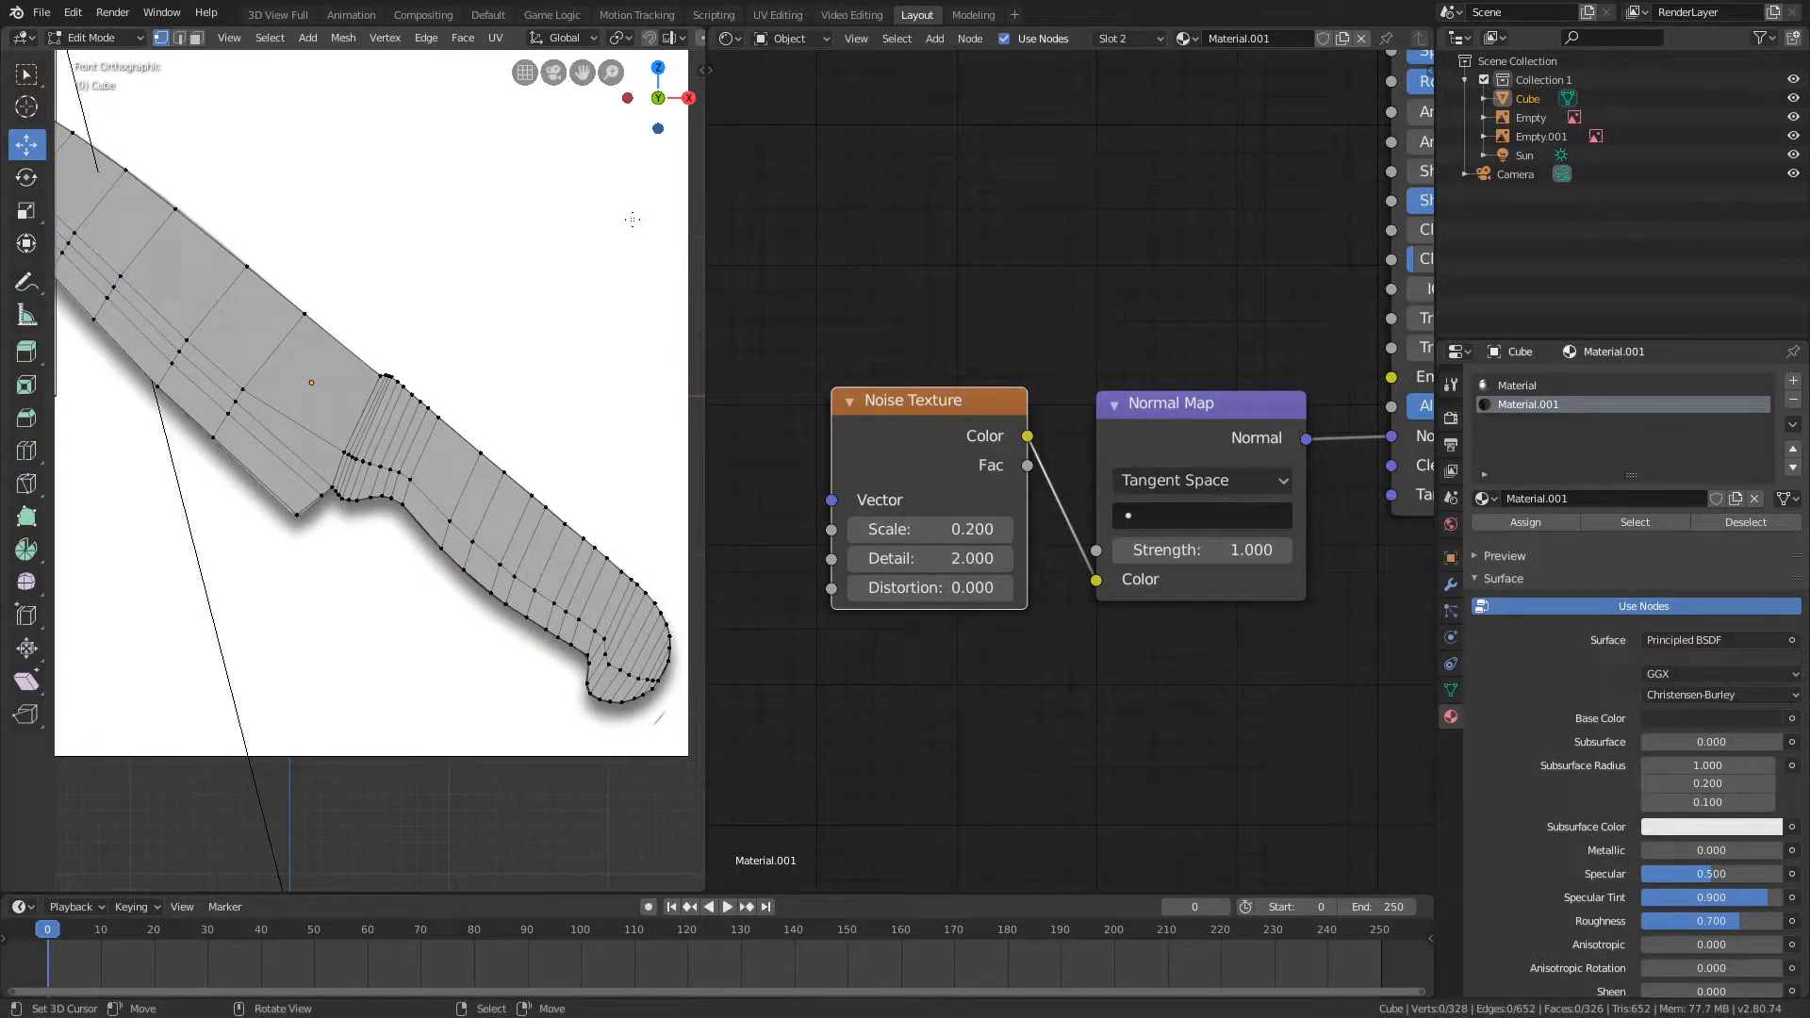
Step: Return to Object Mode and switch the viewport shading so the knife displays its material colours
{"action": "scroll", "coordinate": [990, 303], "scroll_direction": "down", "scroll_amount": 5}
{"action": "middle_click_drag", "start_coordinate": [1038, 292], "coordinate": [1006, 367]}
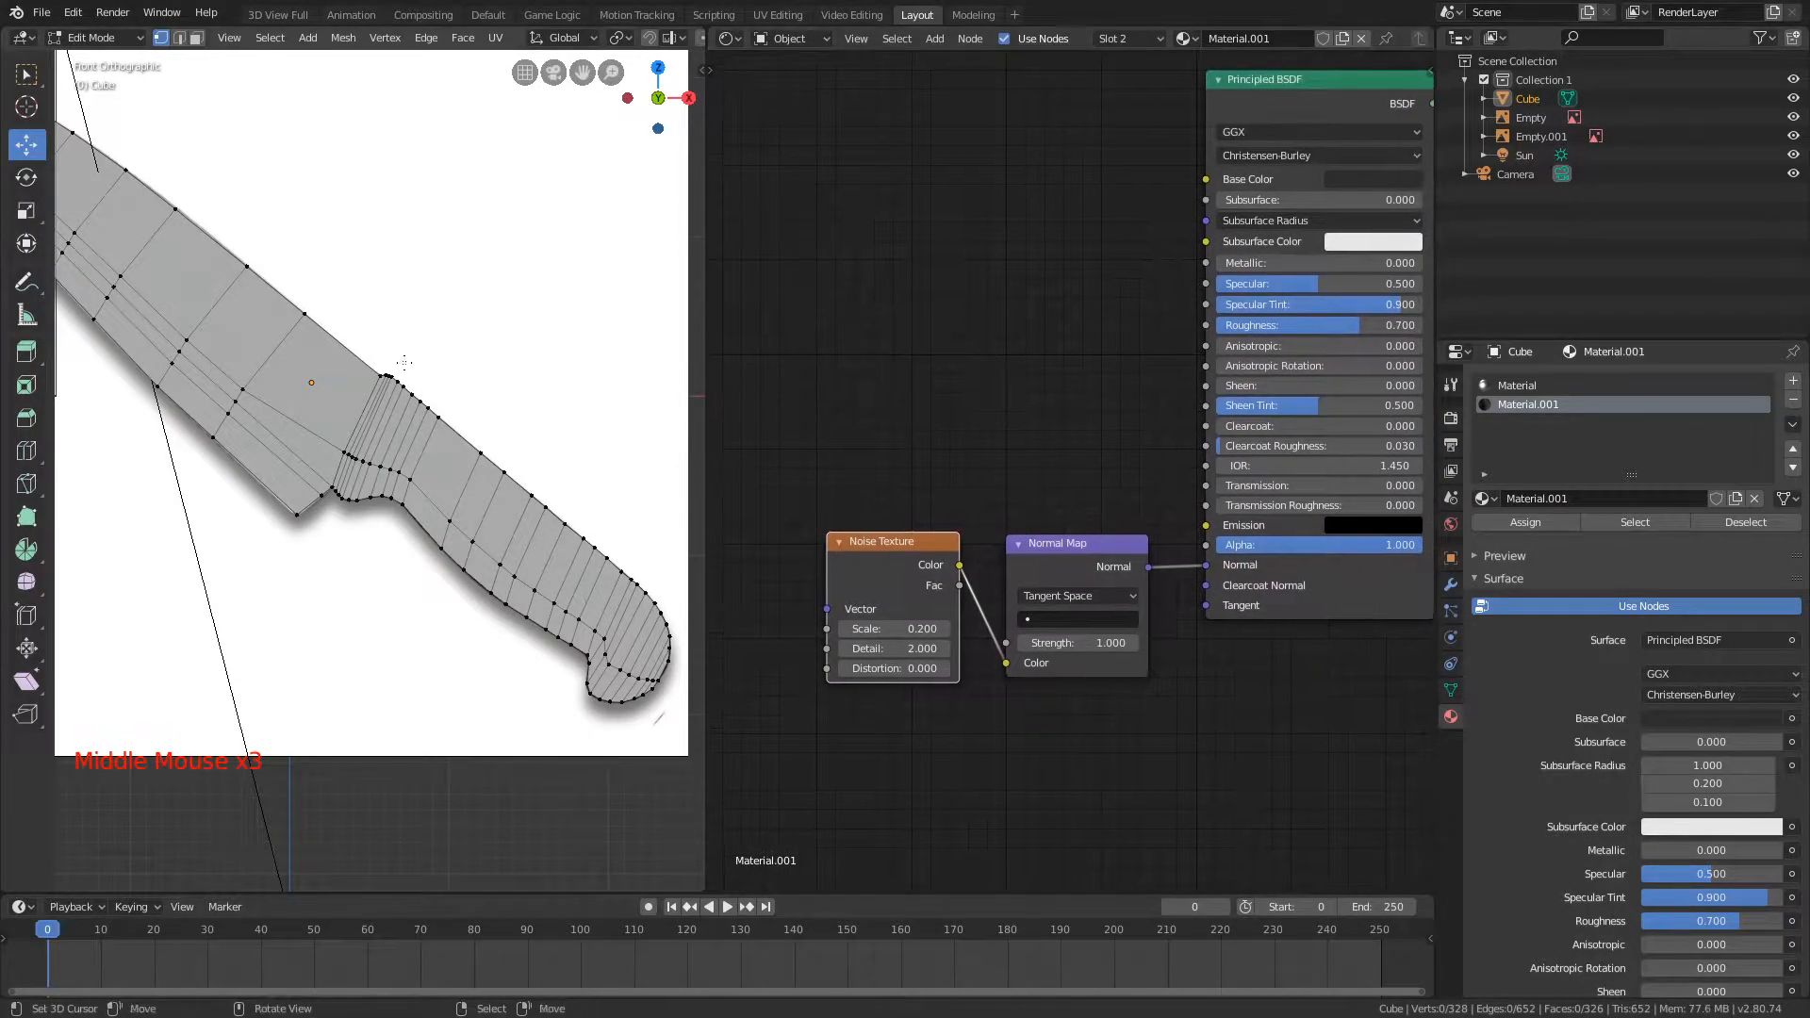
{"action": "key", "text": "Tab"}
{"action": "key", "text": "z"}
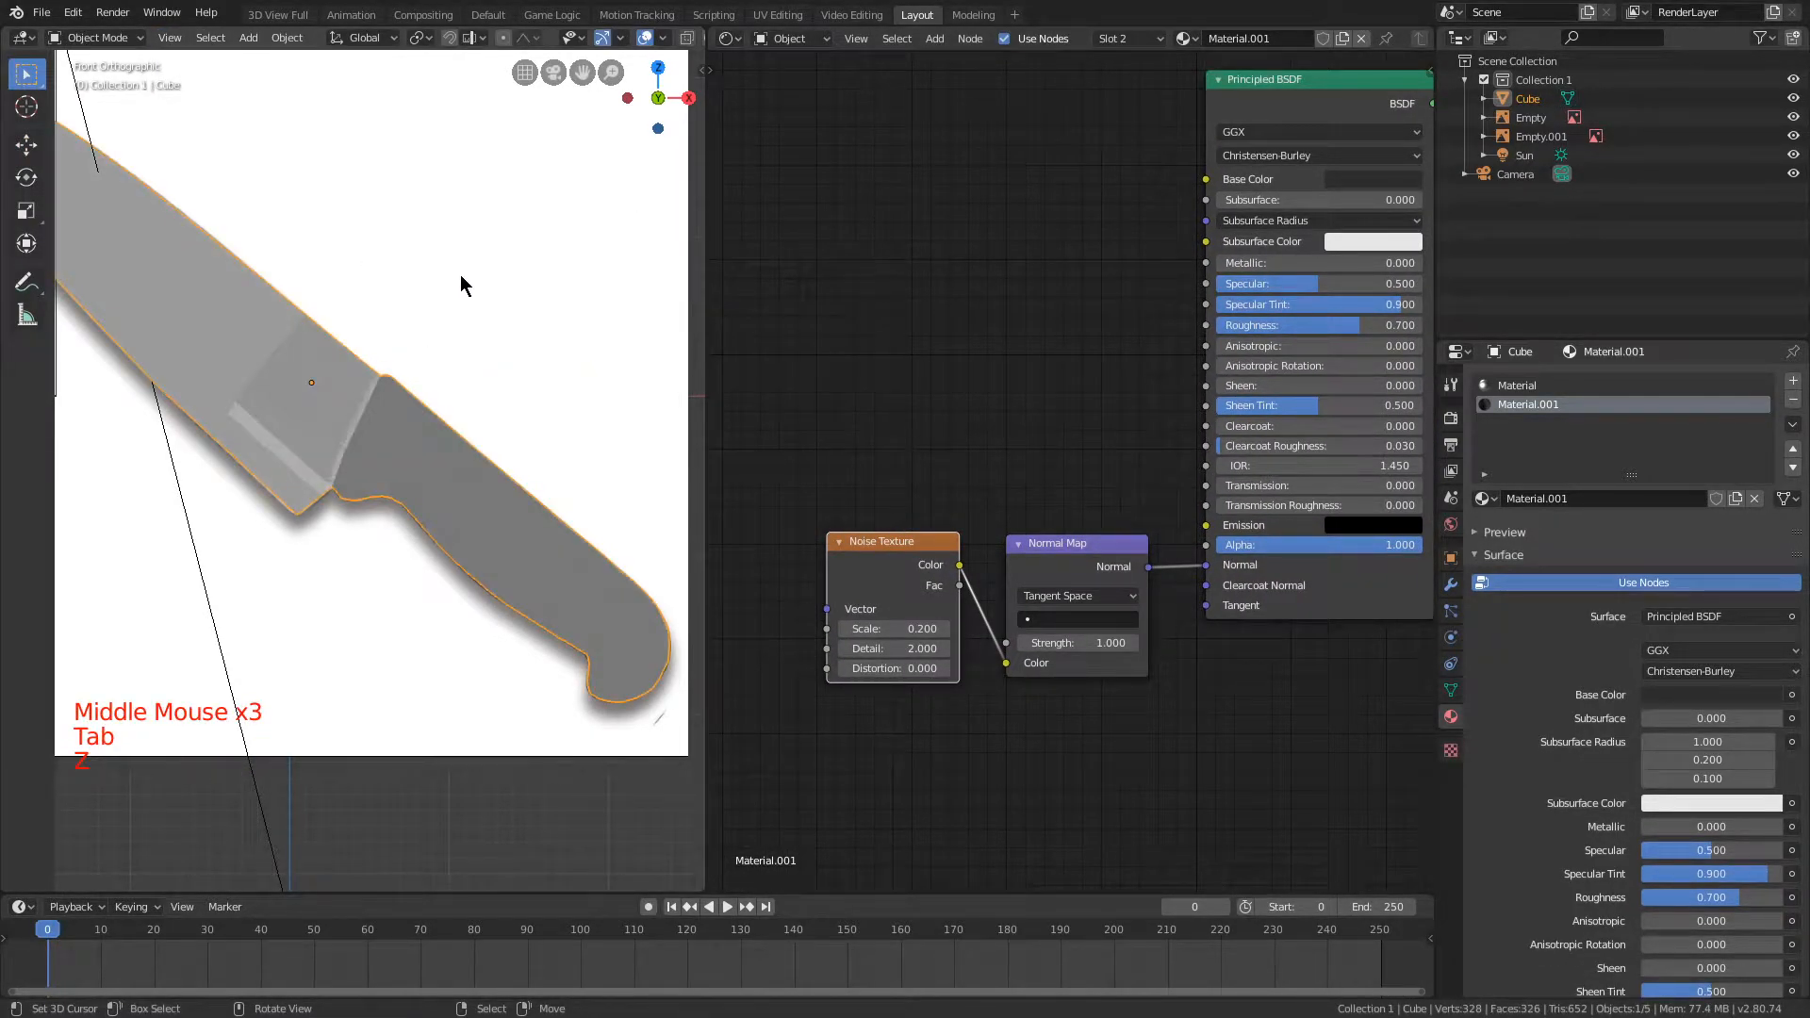
{"action": "middle_click_drag", "start_coordinate": [460, 274], "coordinate": [423, 369]}
{"action": "scroll", "coordinate": [637, 420], "scroll_direction": "up", "scroll_amount": 3}
{"action": "mouse_move", "coordinate": [181, 408]}
{"action": "middle_mouse_down"}
{"action": "mouse_move", "coordinate": [129, 391]}
{"action": "mouse_move", "coordinate": [290, 403]}
{"action": "mouse_move", "coordinate": [170, 396]}
{"action": "middle_mouse_up"}
Step: Select the corner vertices of the large blade face next to the handle and assign the metallic Material to that face
{"action": "key", "text": "Tab"}
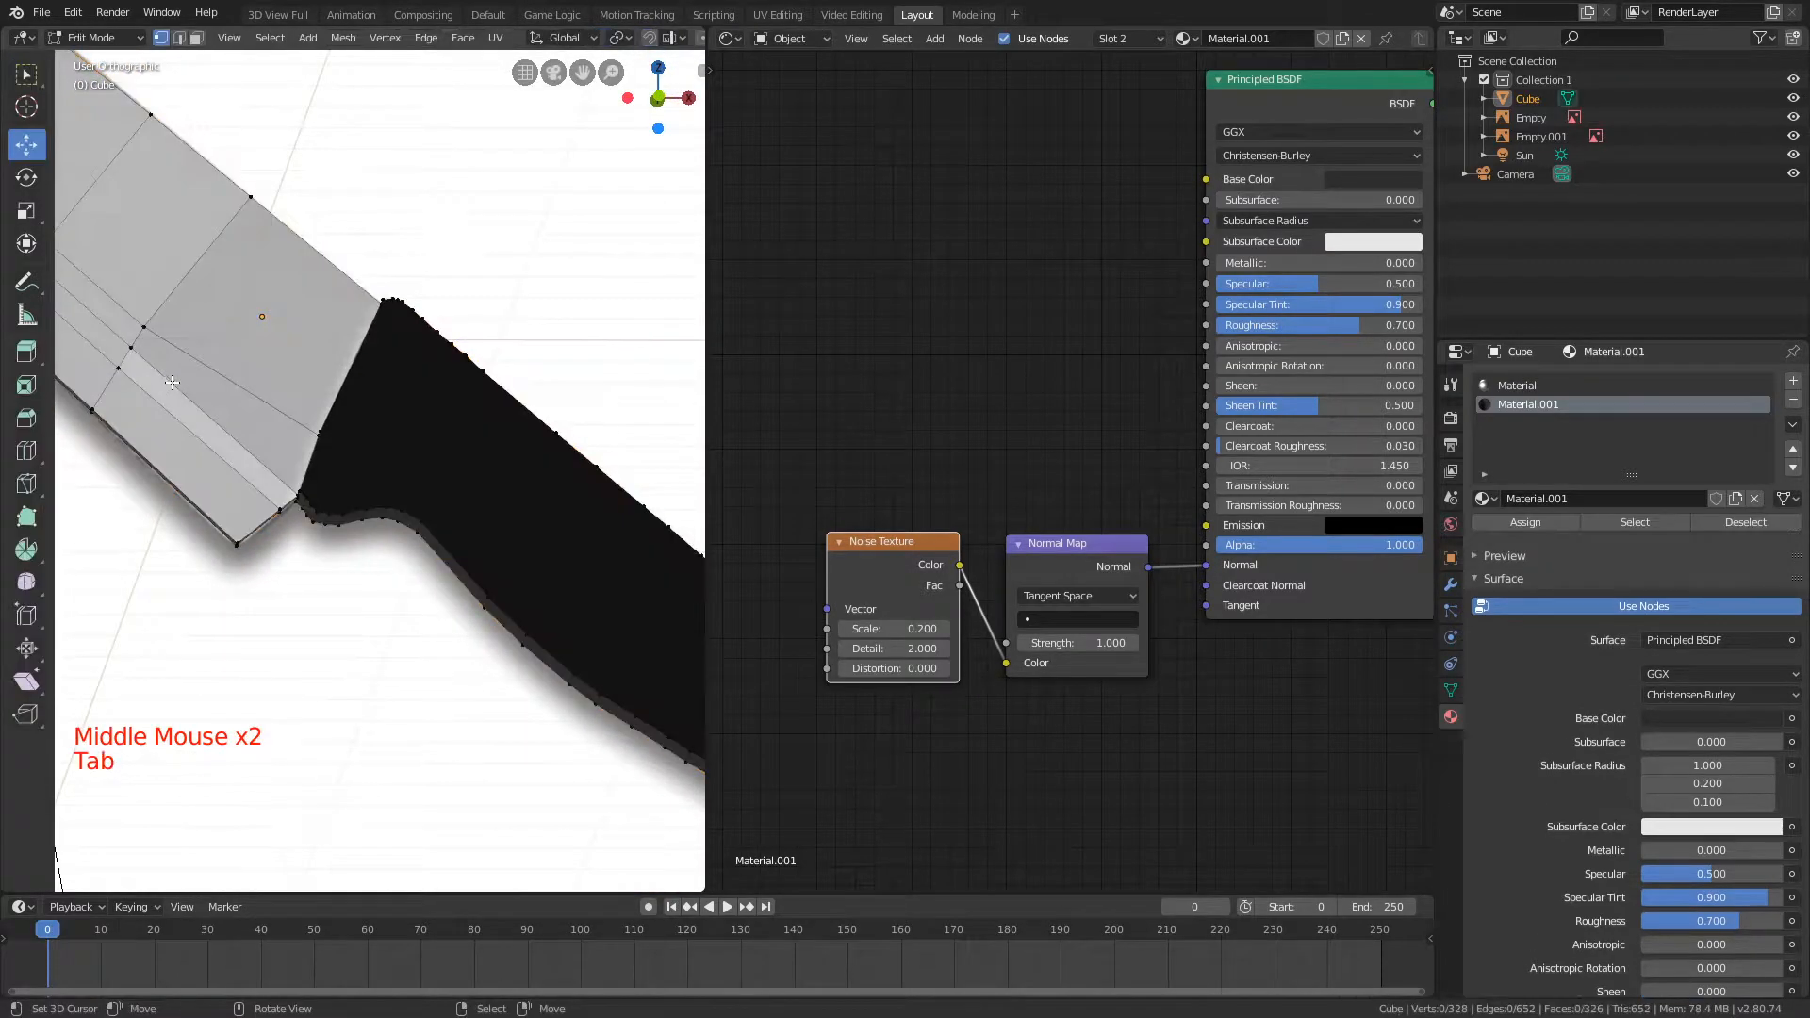
{"action": "right_click", "coordinate": [144, 327]}
{"action": "right_click", "coordinate": [130, 347], "text": "shift"}
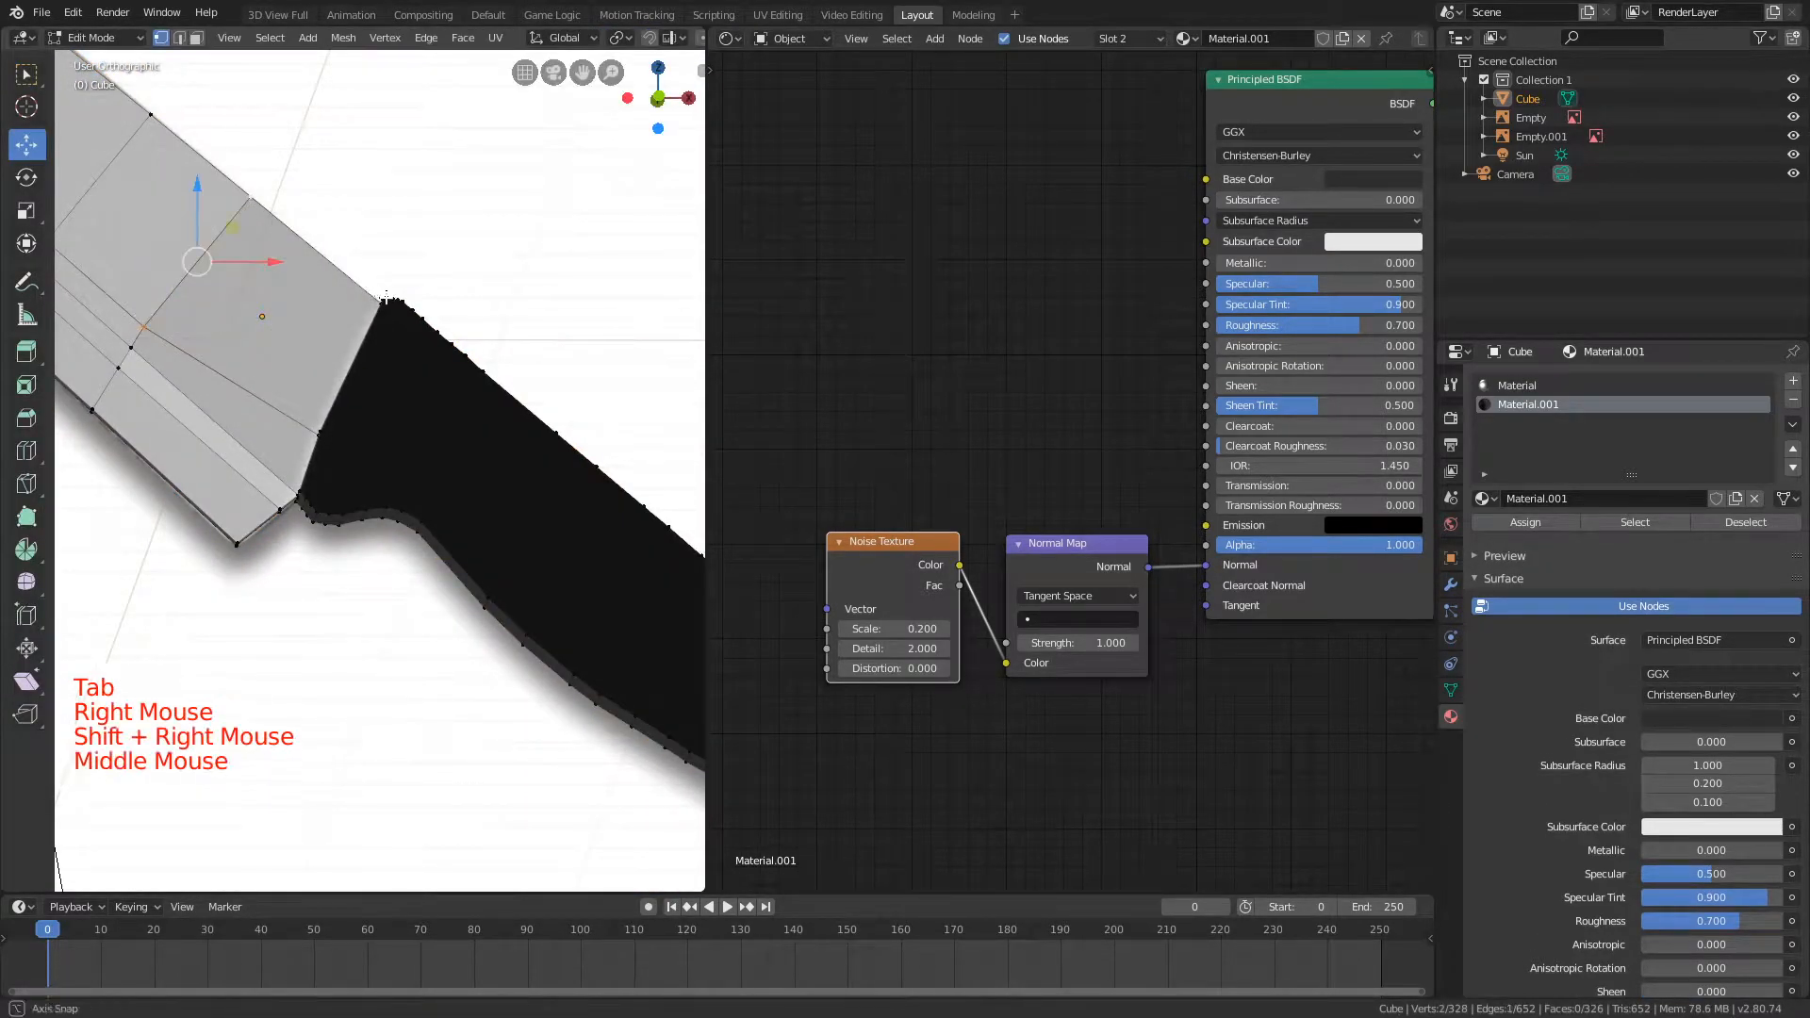
{"action": "middle_click_drag", "start_coordinate": [130, 347], "coordinate": [390, 336]}
{"action": "right_click", "coordinate": [389, 337], "text": "shift"}
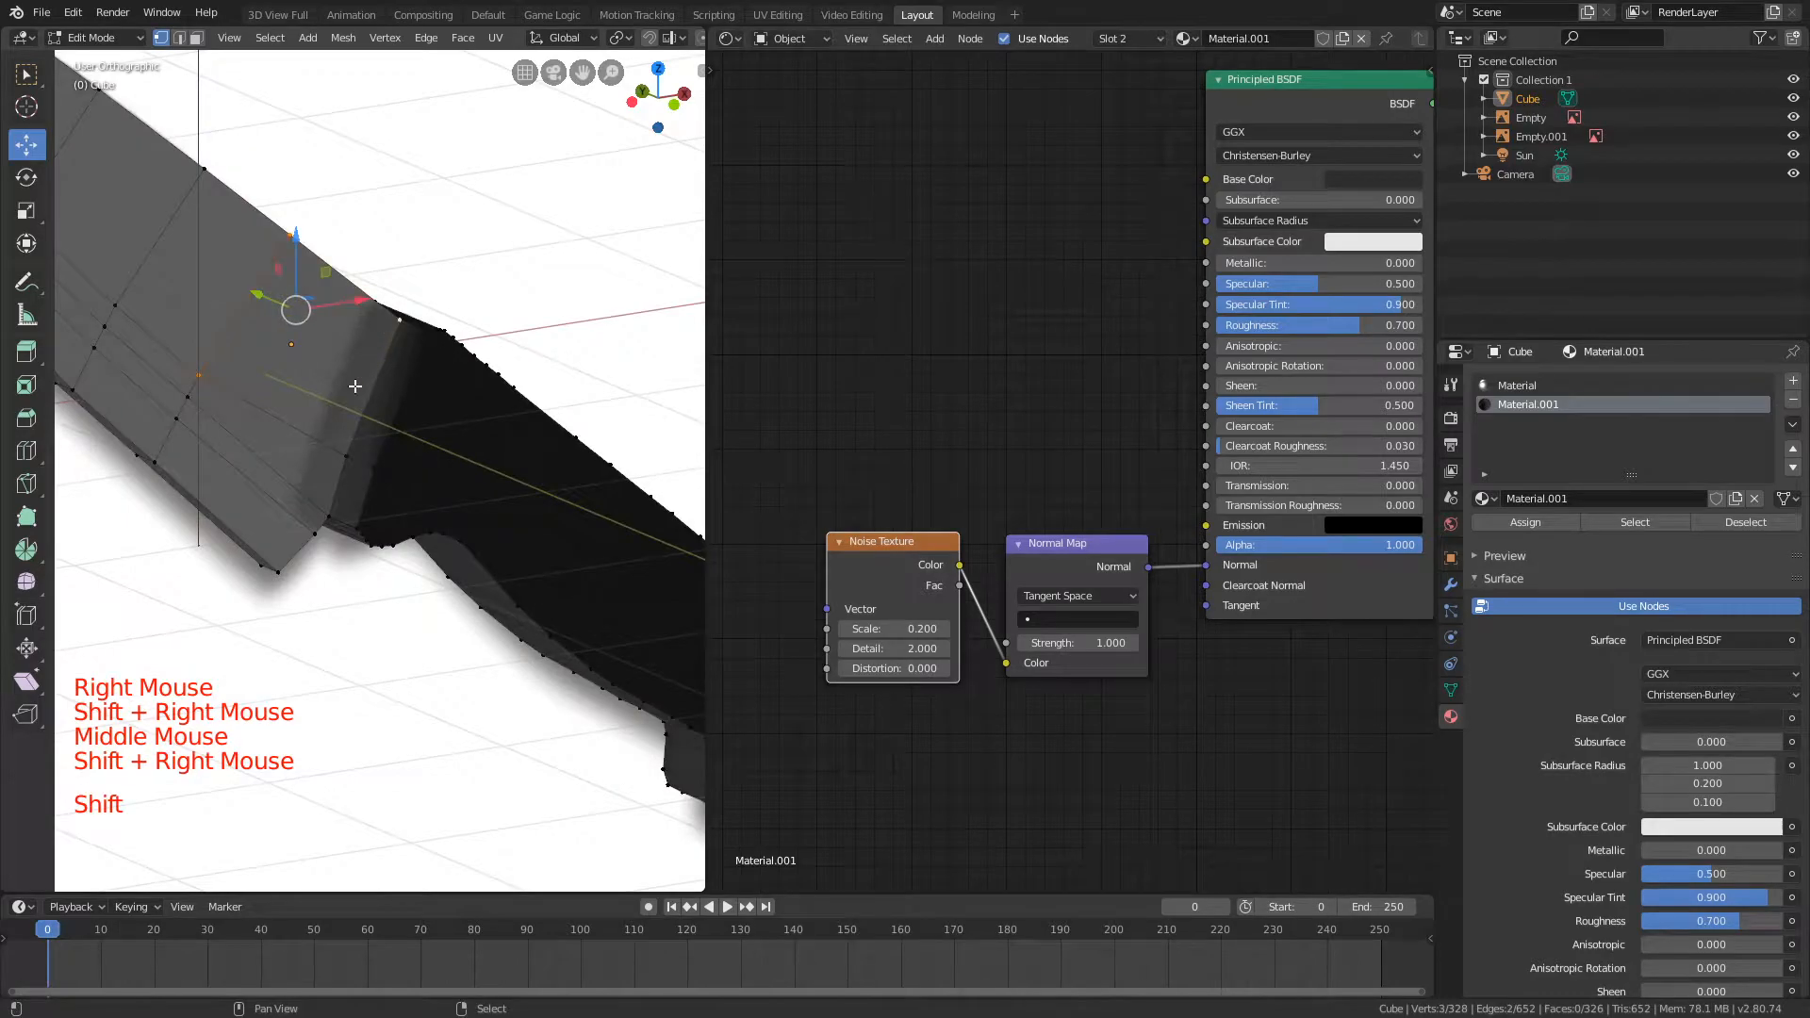
{"action": "key", "text": "ctrl+z"}
{"action": "right_click", "coordinate": [346, 453], "text": "shift"}
{"action": "left_click", "coordinate": [1586, 387]}
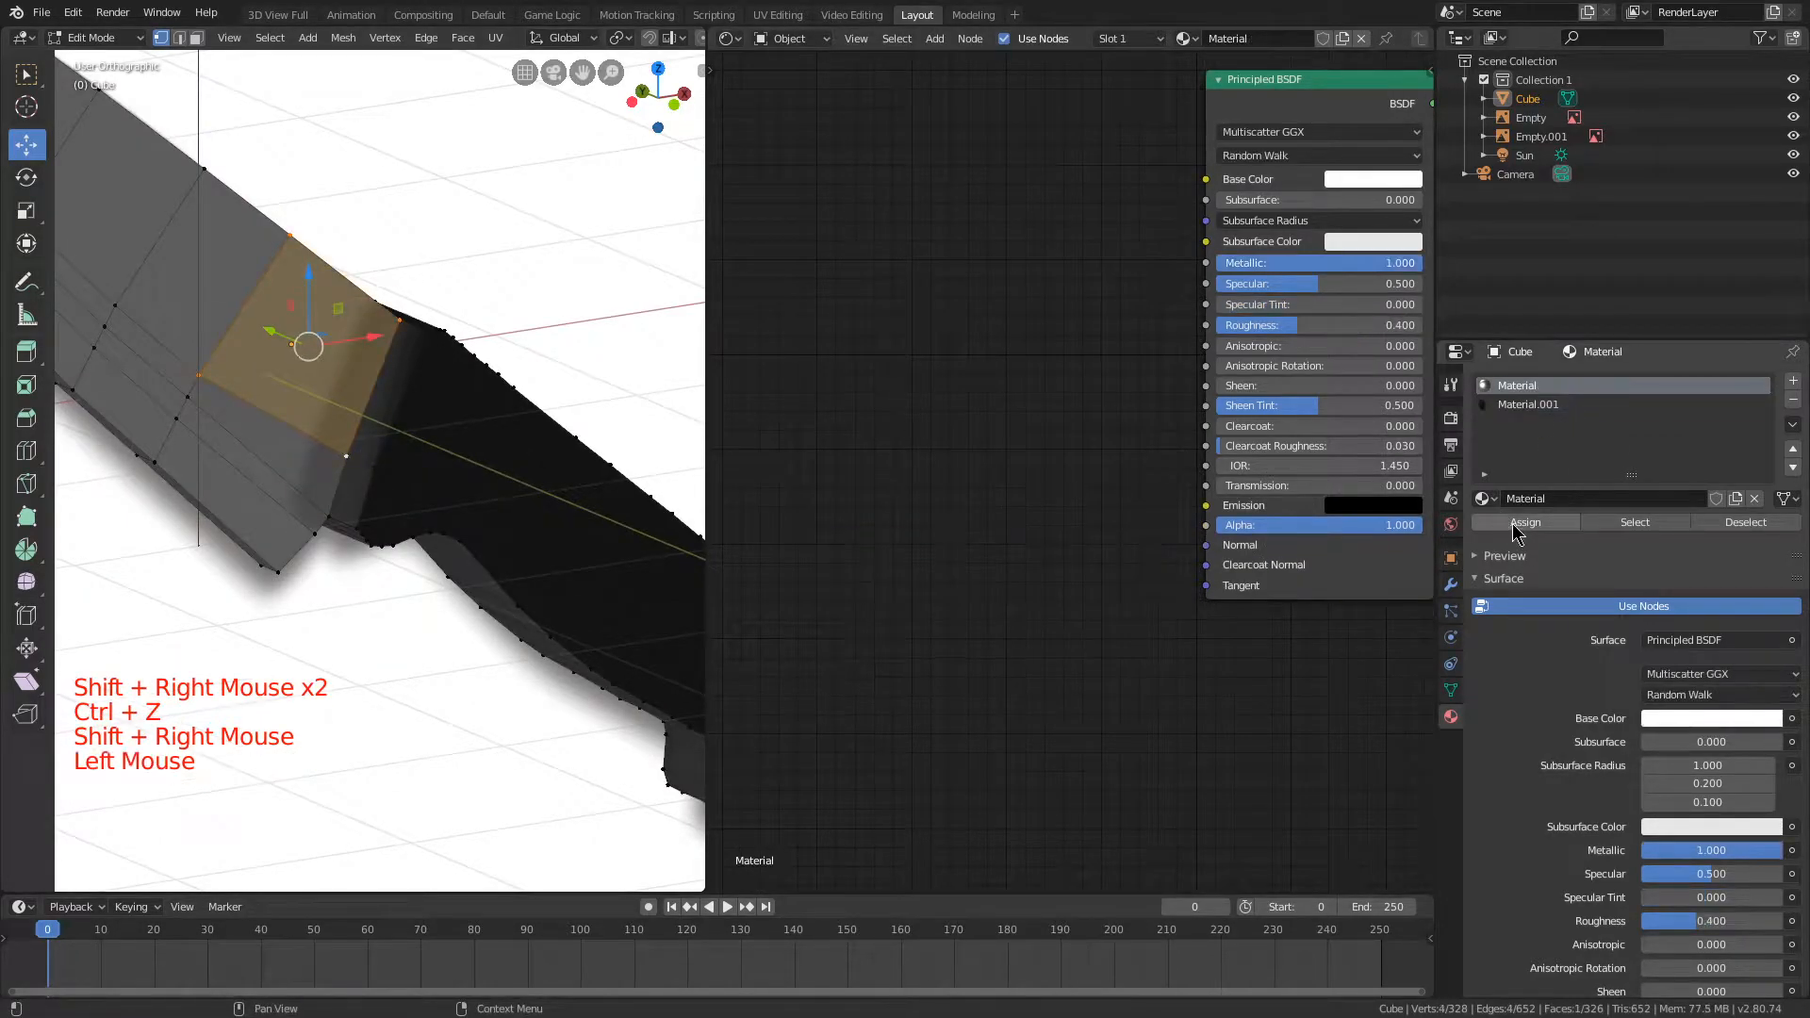
{"action": "key", "text": "Tab"}
{"action": "middle_click_drag", "start_coordinate": [509, 358], "coordinate": [387, 277]}
Step: Add the narrow blade strip below that face to the selection and assign the metallic Material to it
{"action": "key", "text": "Tab"}
{"action": "right_click", "coordinate": [127, 367], "text": "shift"}
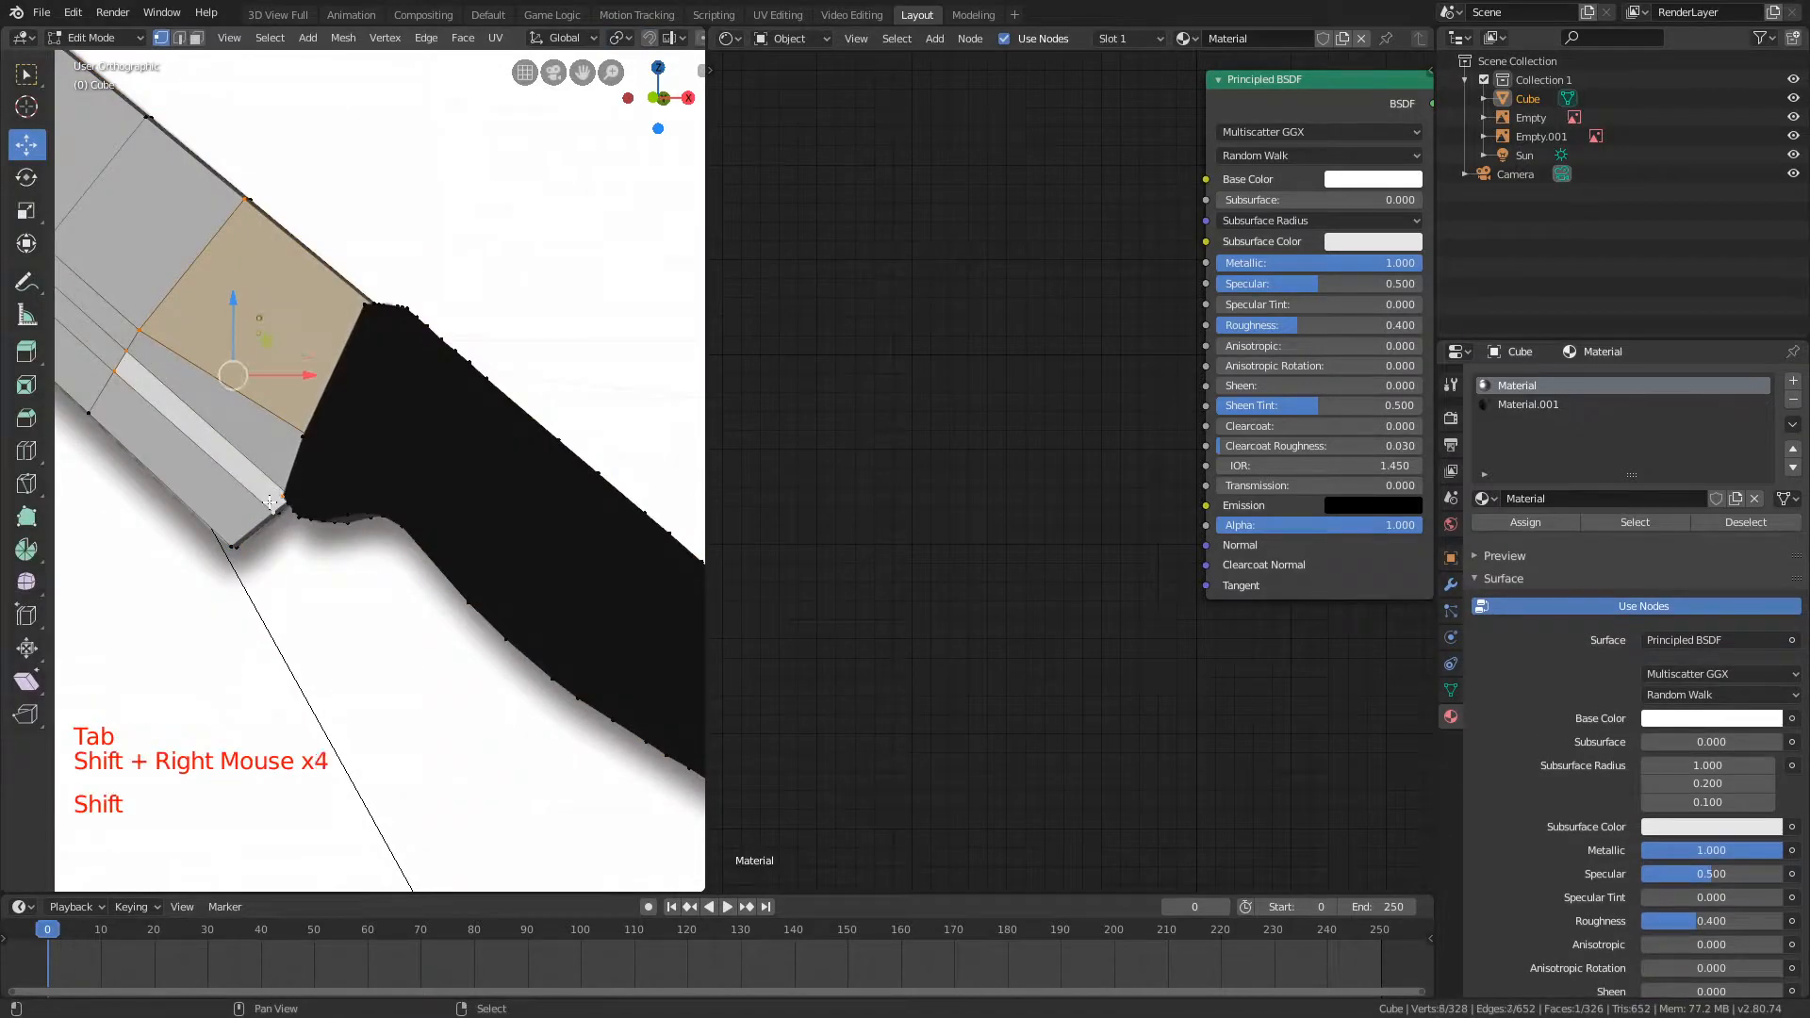
{"action": "middle_click_drag", "start_coordinate": [268, 472], "coordinate": [372, 456]}
{"action": "right_click", "coordinate": [296, 433], "text": "shift"}
{"action": "right_click", "coordinate": [296, 434], "text": "shift"}
{"action": "right_click", "coordinate": [339, 508], "text": "shift"}
{"action": "left_click", "coordinate": [1528, 525]}
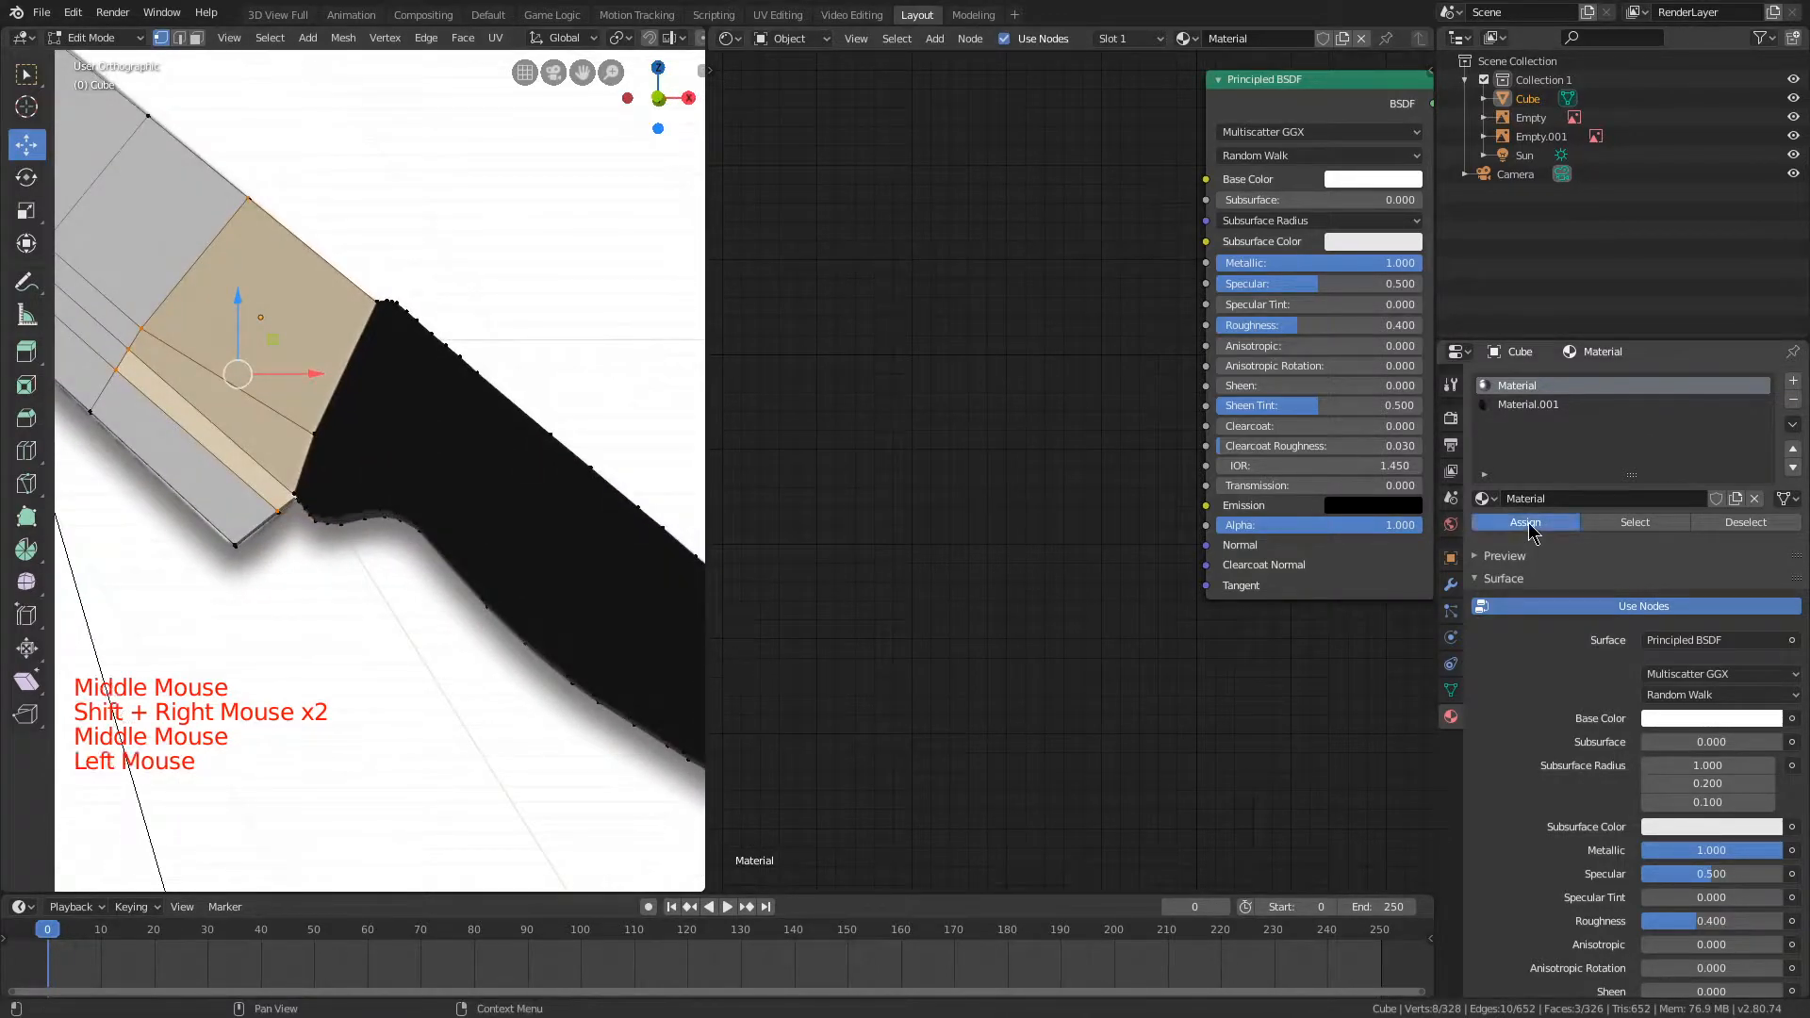
{"action": "key", "text": "Tab"}
Step: Move the sun light closer to the junction of blade and handle
{"action": "middle_click_drag", "start_coordinate": [575, 381], "coordinate": [676, 413]}
{"action": "scroll", "coordinate": [448, 360], "scroll_direction": "up", "scroll_amount": 3}
{"action": "middle_click_drag", "start_coordinate": [449, 360], "coordinate": [399, 317]}
{"action": "scroll", "coordinate": [508, 353], "scroll_direction": "up", "scroll_amount": 2}
{"action": "scroll", "coordinate": [355, 355], "scroll_direction": "down", "scroll_amount": 4}
{"action": "scroll", "coordinate": [201, 290], "scroll_direction": "down", "scroll_amount": 2}
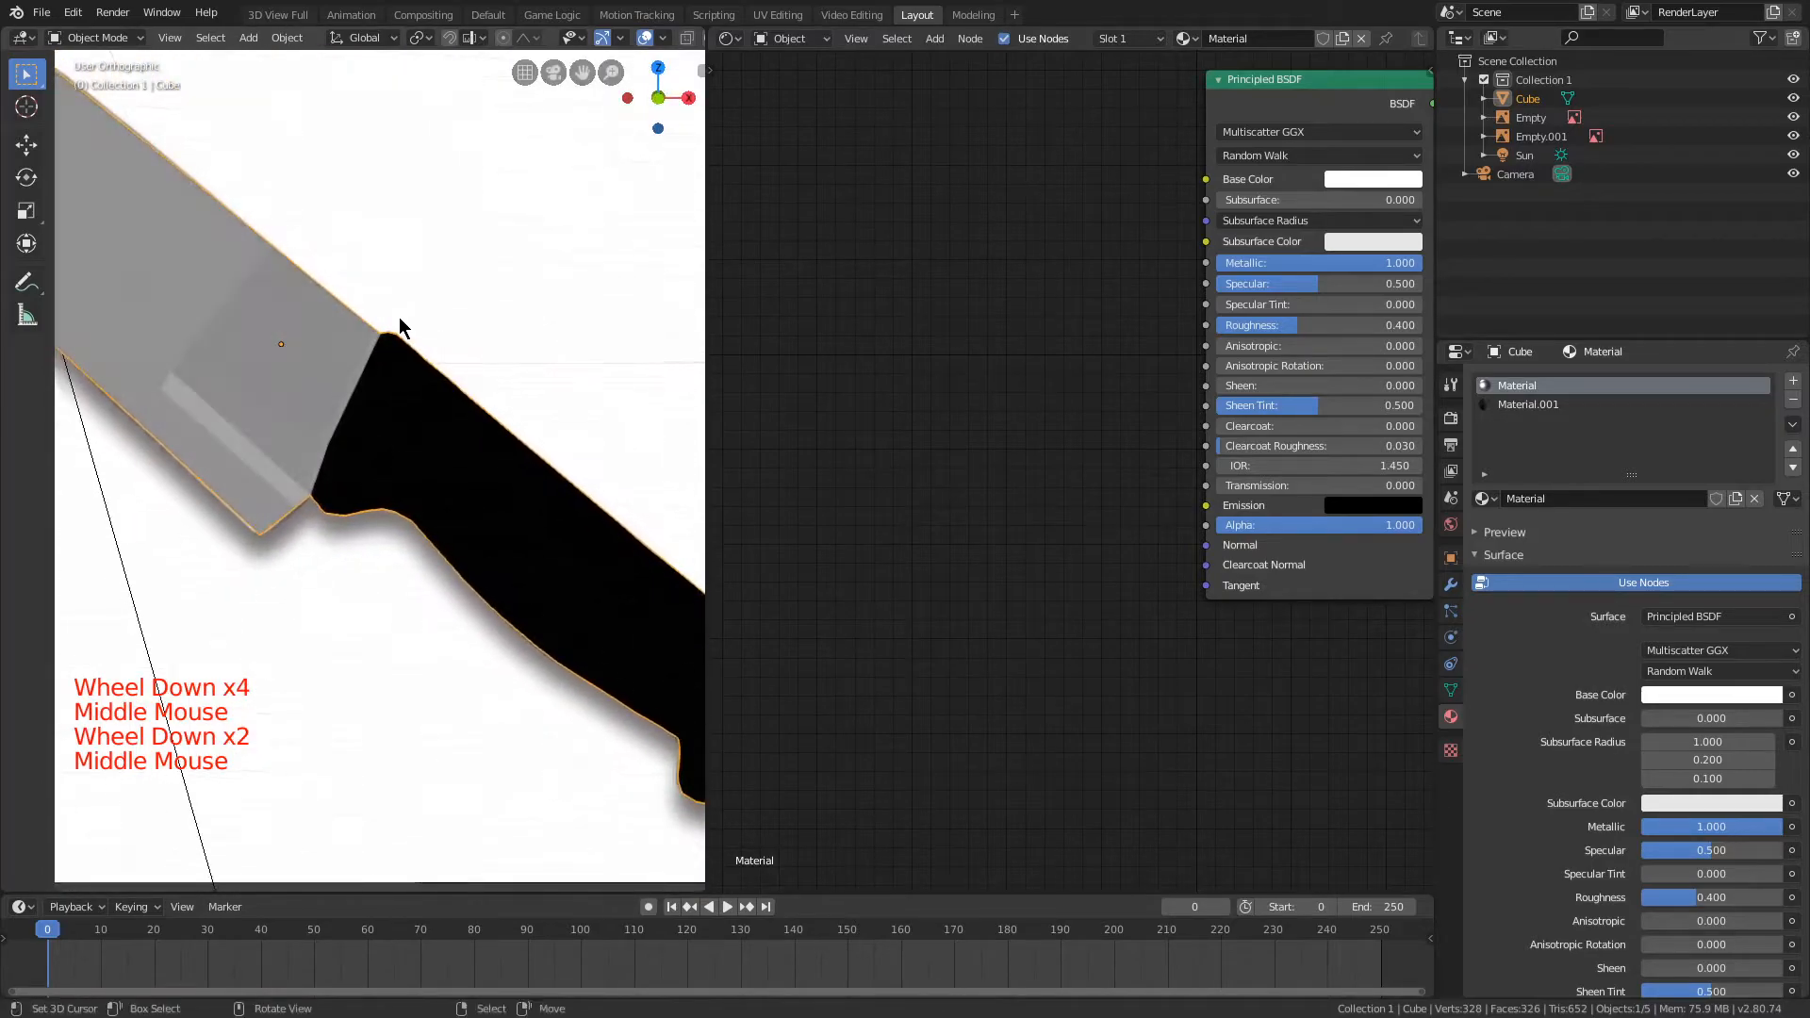
{"action": "scroll", "coordinate": [399, 317], "scroll_direction": "down", "scroll_amount": 4}
{"action": "right_click", "coordinate": [165, 181]}
{"action": "key", "text": "g"}
{"action": "left_click", "coordinate": [443, 404]}
Step: Check the lighting on the blade and handle, select the knife and make its Material.001 slot active
{"action": "scroll", "coordinate": [443, 403], "scroll_direction": "up", "scroll_amount": 3}
{"action": "middle_click_drag", "start_coordinate": [443, 404], "coordinate": [629, 413]}
{"action": "mouse_move", "coordinate": [629, 413]}
{"action": "left_mouse_down"}
{"action": "mouse_move", "coordinate": [513, 396]}
{"action": "mouse_move", "coordinate": [453, 419]}
{"action": "left_mouse_up"}
{"action": "mouse_move", "coordinate": [453, 418]}
{"action": "middle_mouse_down"}
{"action": "mouse_move", "coordinate": [264, 402]}
{"action": "mouse_move", "coordinate": [501, 485]}
{"action": "mouse_move", "coordinate": [602, 493]}
{"action": "middle_mouse_up"}
{"action": "scroll", "coordinate": [264, 402], "scroll_direction": "up", "scroll_amount": 2}
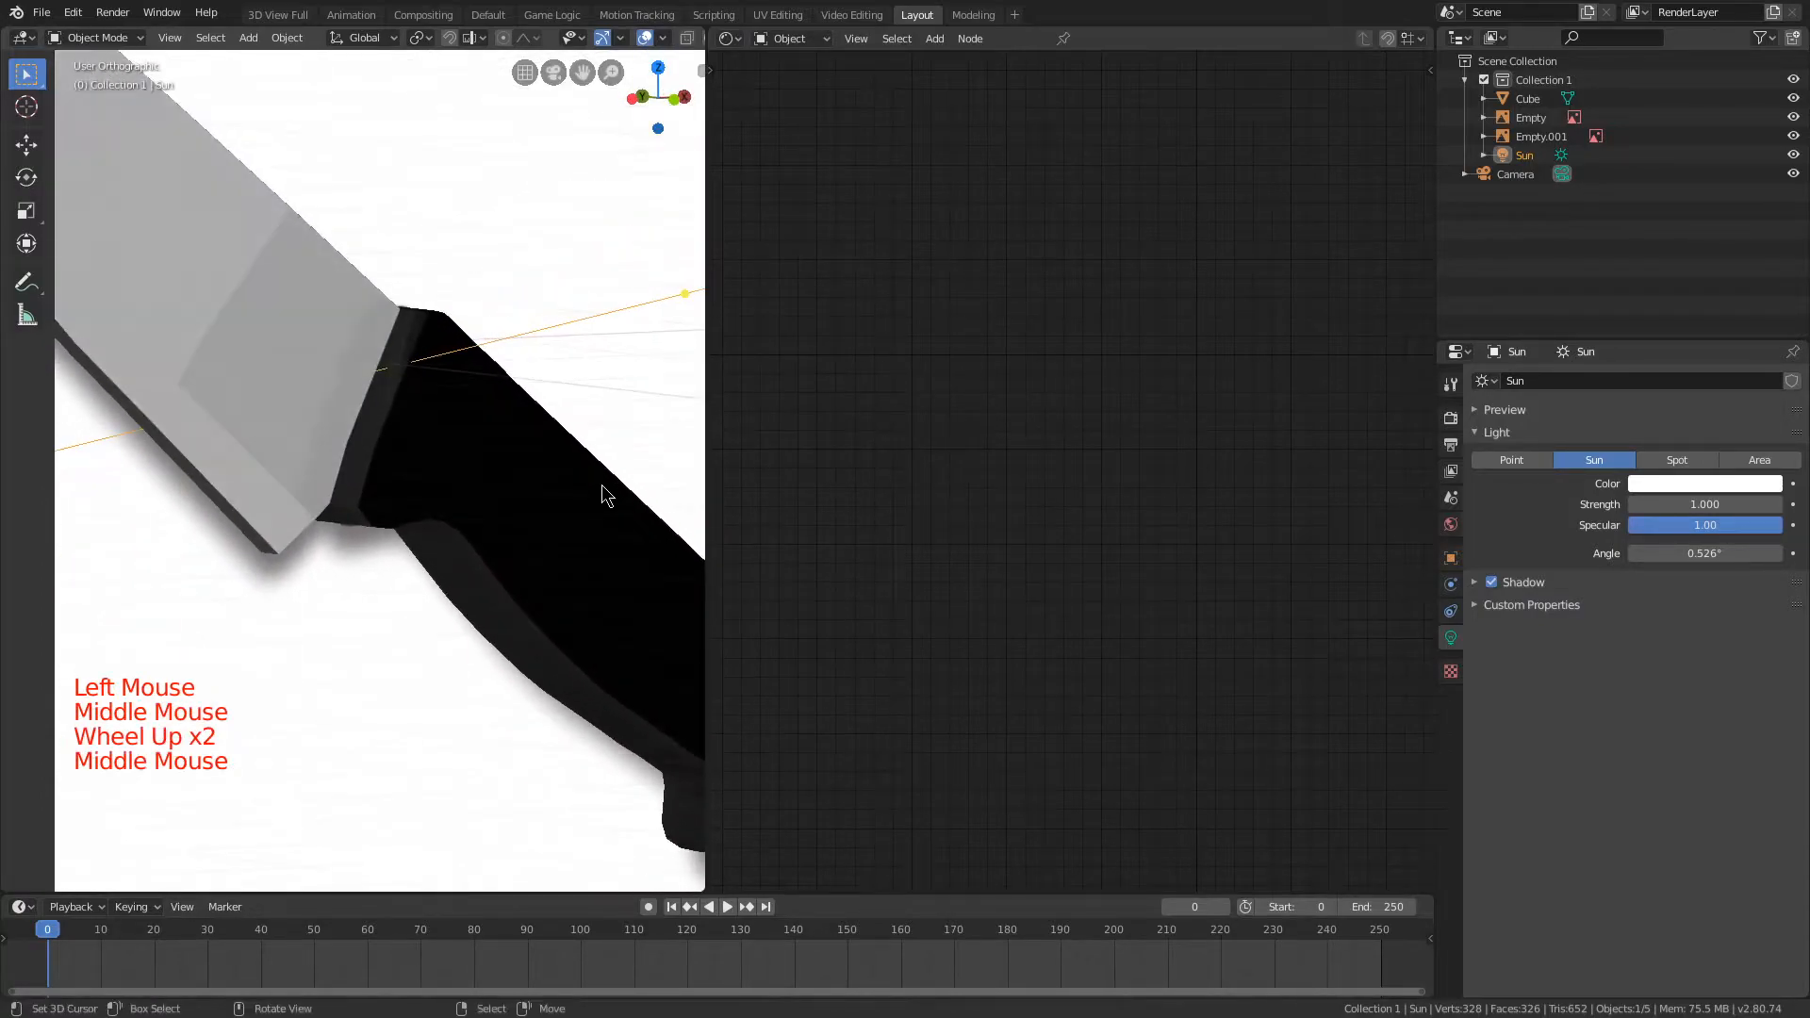
{"action": "scroll", "coordinate": [497, 474], "scroll_direction": "down", "scroll_amount": 1}
{"action": "right_click", "coordinate": [498, 473]}
{"action": "middle_click_drag", "start_coordinate": [999, 547], "coordinate": [884, 598]}
{"action": "left_click", "coordinate": [1358, 369]}
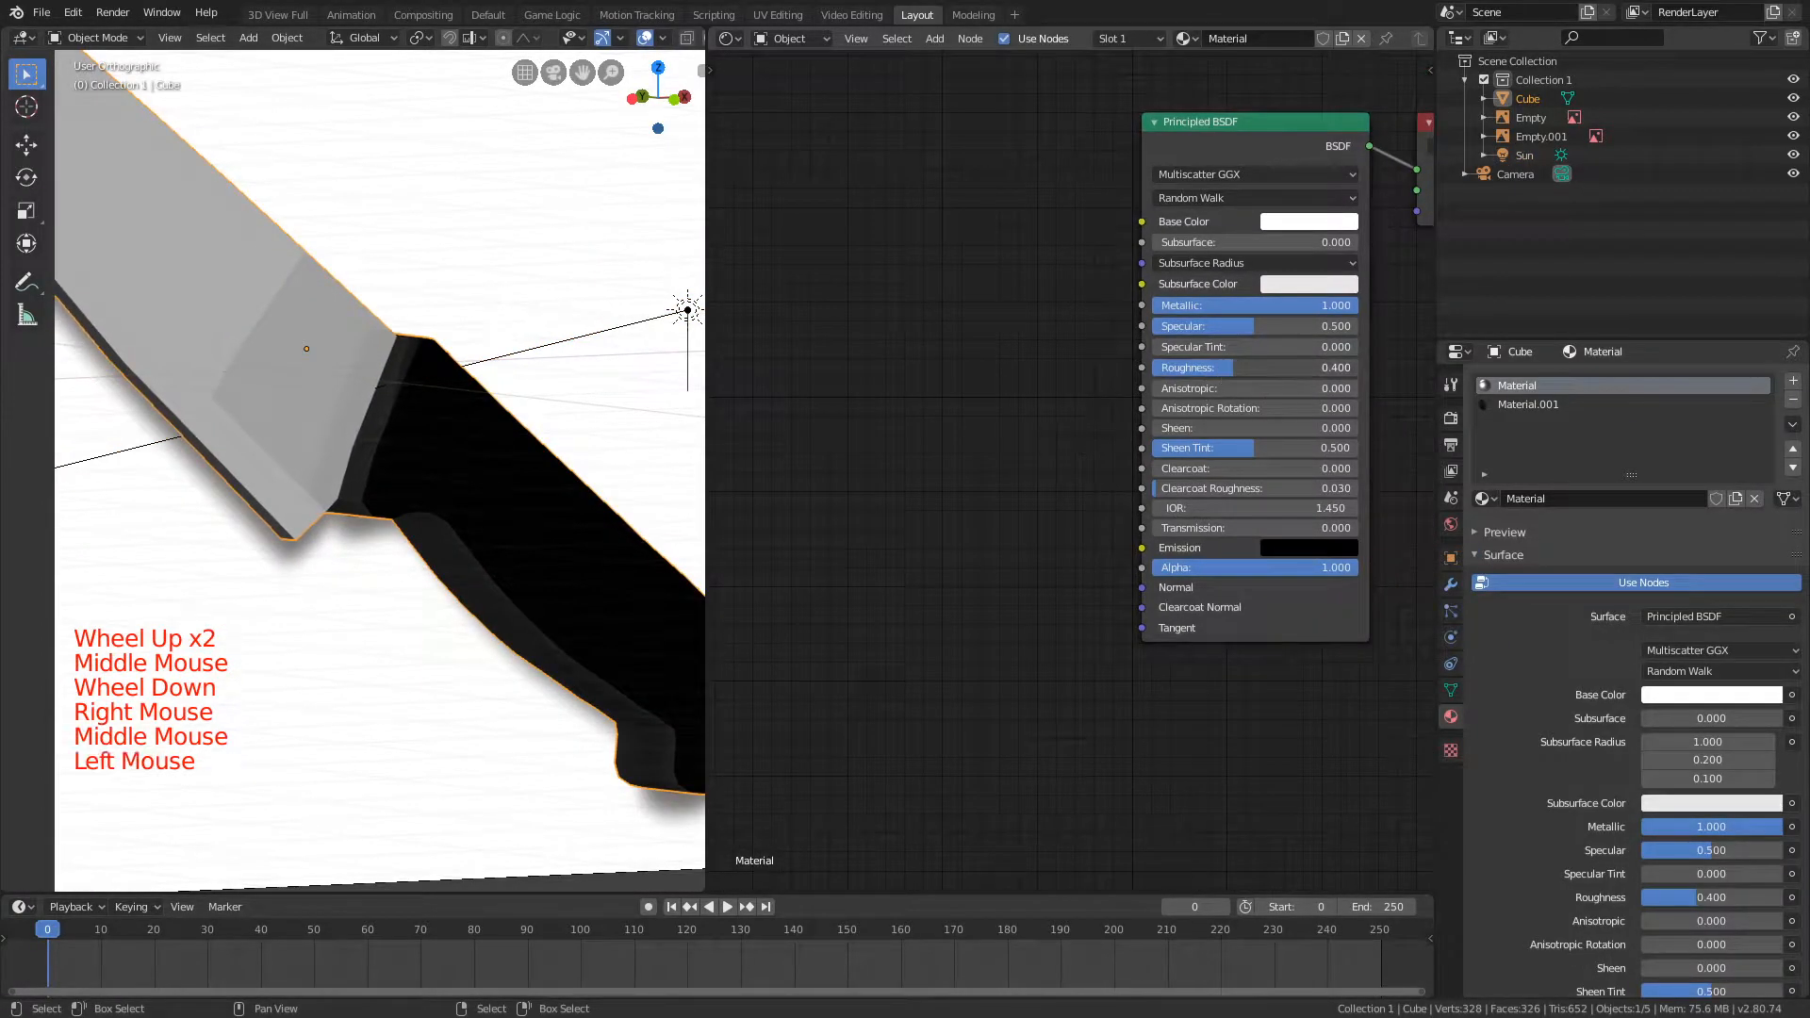
{"action": "left_click", "coordinate": [1525, 409]}
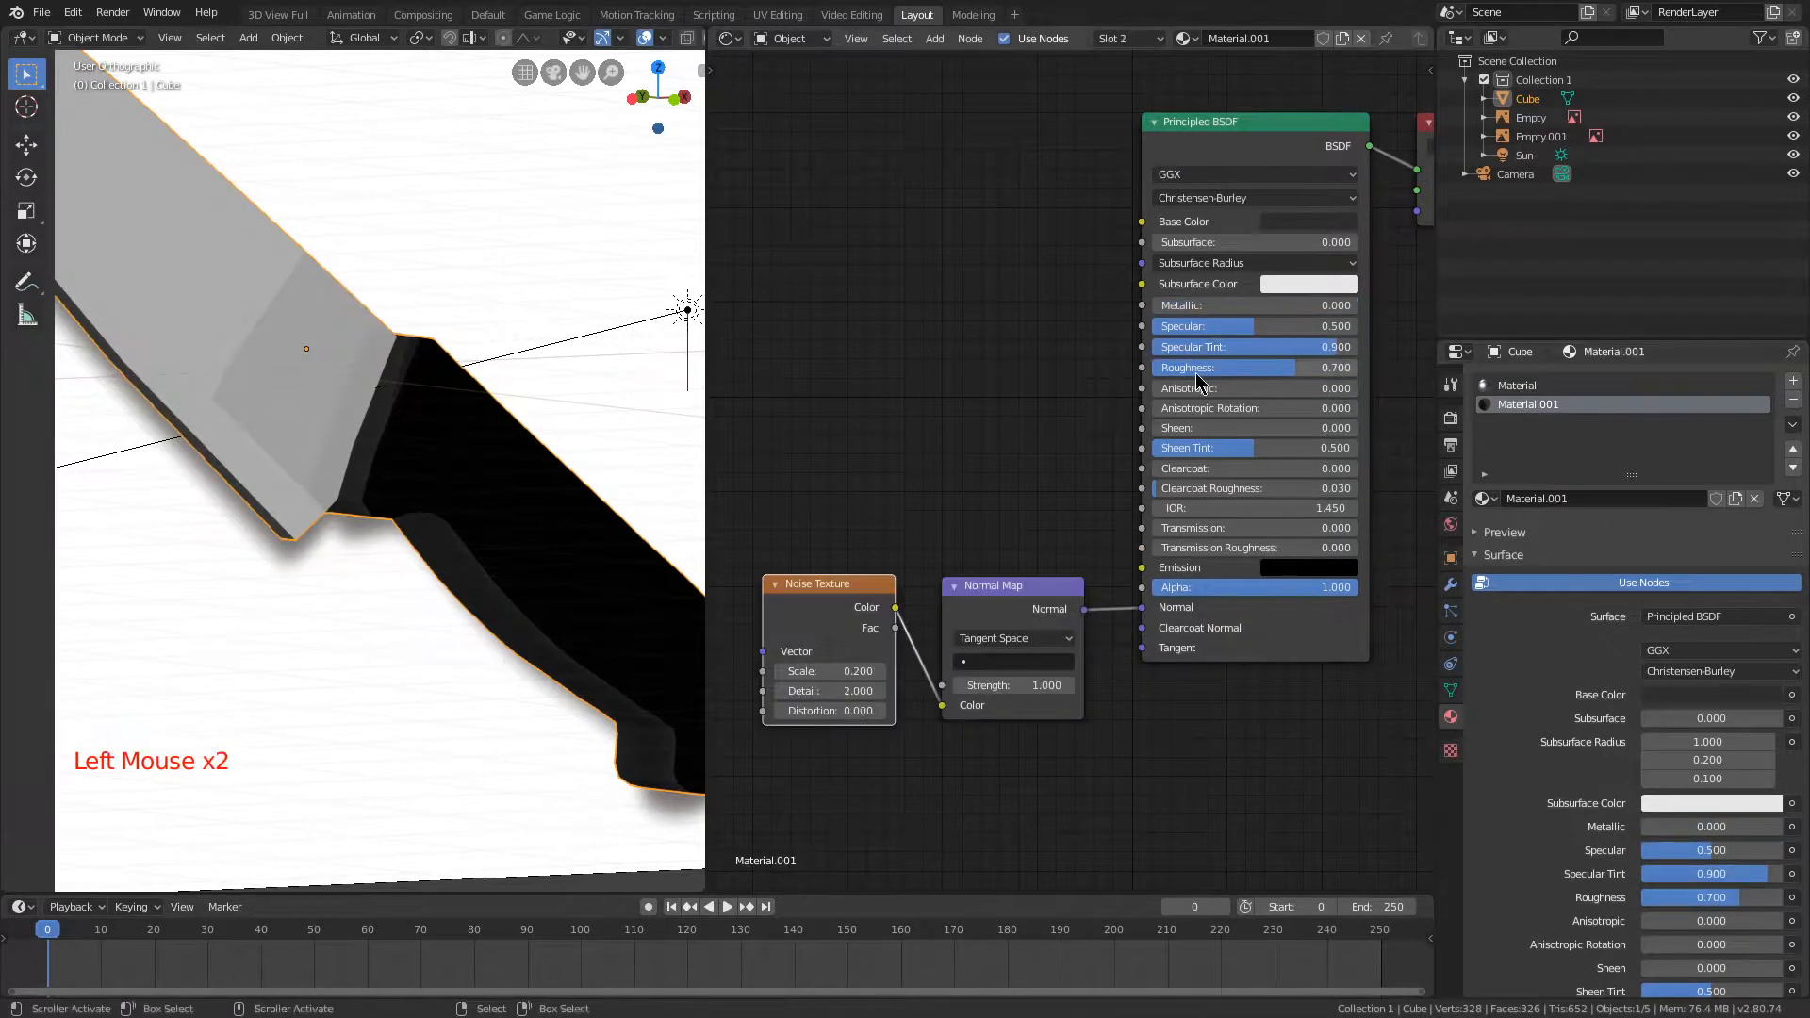
Step: Try a different Roughness for Material.001 and check the knife's shading from several angles and the front
{"action": "middle_click_drag", "start_coordinate": [698, 366], "coordinate": [505, 404]}
{"action": "scroll", "coordinate": [505, 405], "scroll_direction": "up", "scroll_amount": 3}
{"action": "left_click_drag", "start_coordinate": [1301, 367], "coordinate": [1185, 325]}
{"action": "right_click", "coordinate": [1185, 325]}
{"action": "middle_click_drag", "start_coordinate": [657, 366], "coordinate": [413, 320]}
{"action": "scroll", "coordinate": [434, 290], "scroll_direction": "down", "scroll_amount": 3}
{"action": "scroll", "coordinate": [404, 308], "scroll_direction": "down", "scroll_amount": 5}
{"action": "scroll", "coordinate": [463, 345], "scroll_direction": "up", "scroll_amount": 1}
{"action": "scroll", "coordinate": [413, 321], "scroll_direction": "up", "scroll_amount": 1}
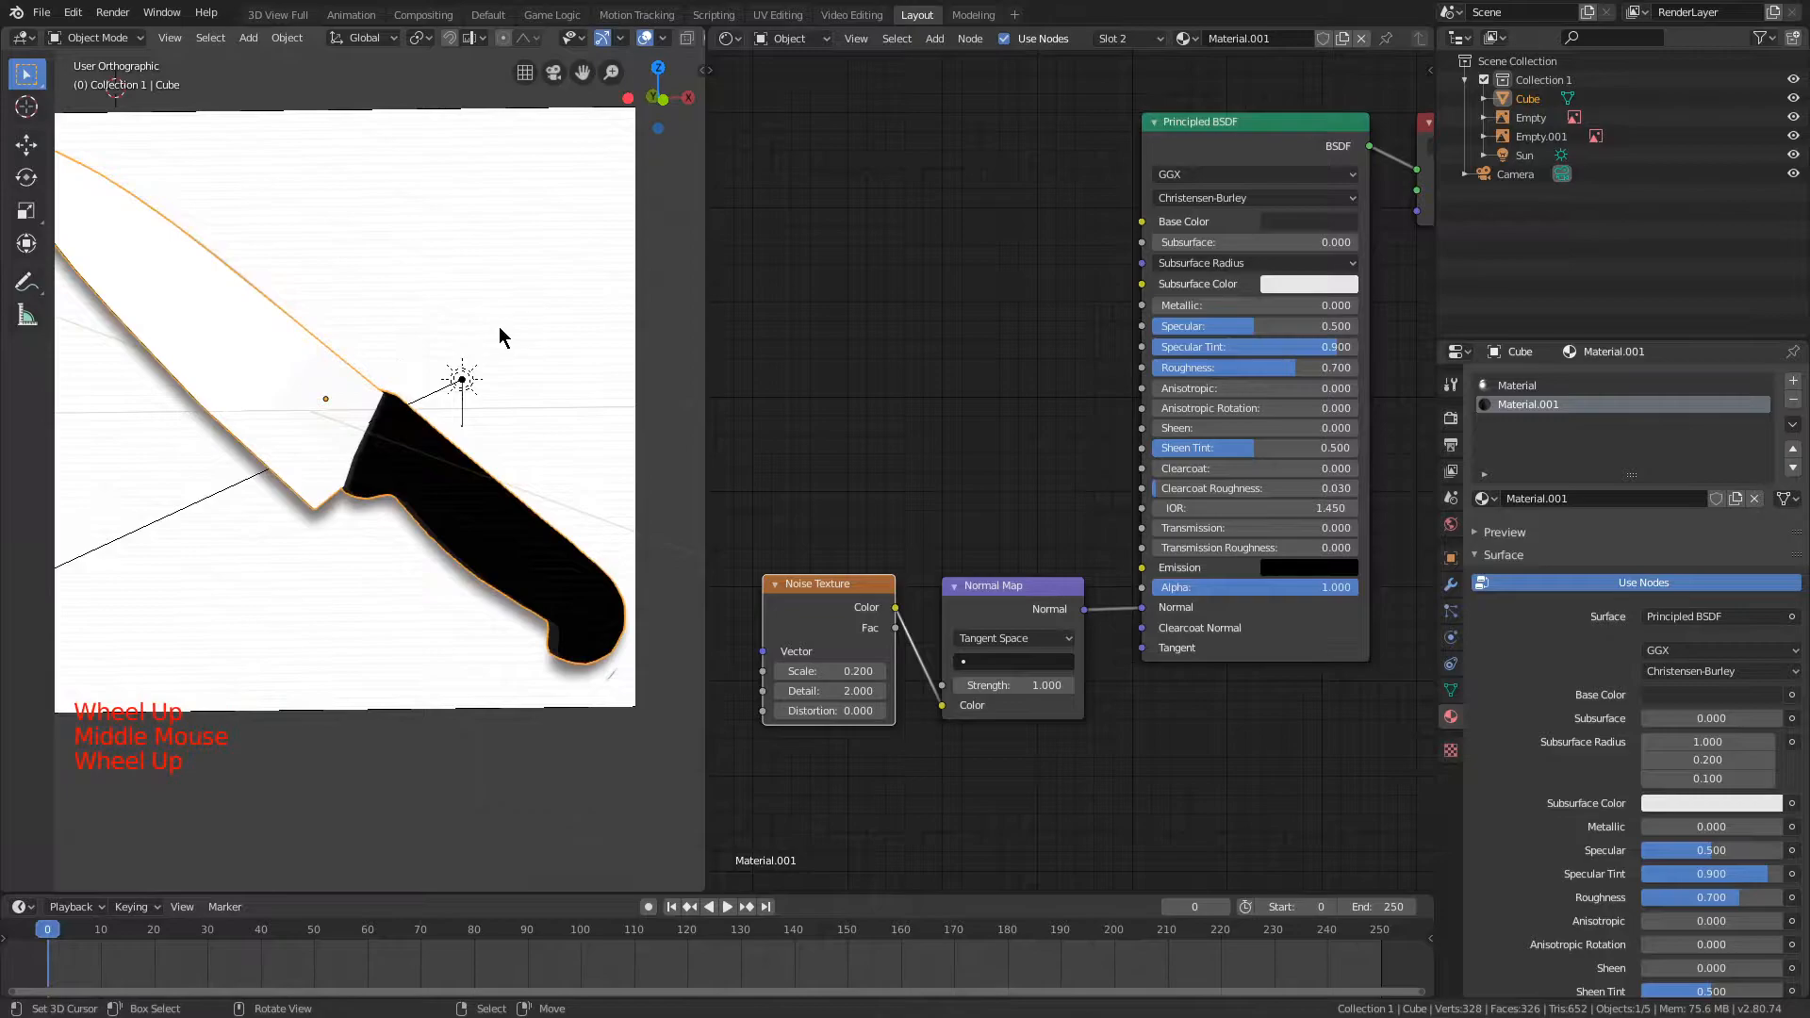
{"action": "key", "text": "KP_1"}
{"action": "scroll", "coordinate": [493, 344], "scroll_direction": "up", "scroll_amount": 2}
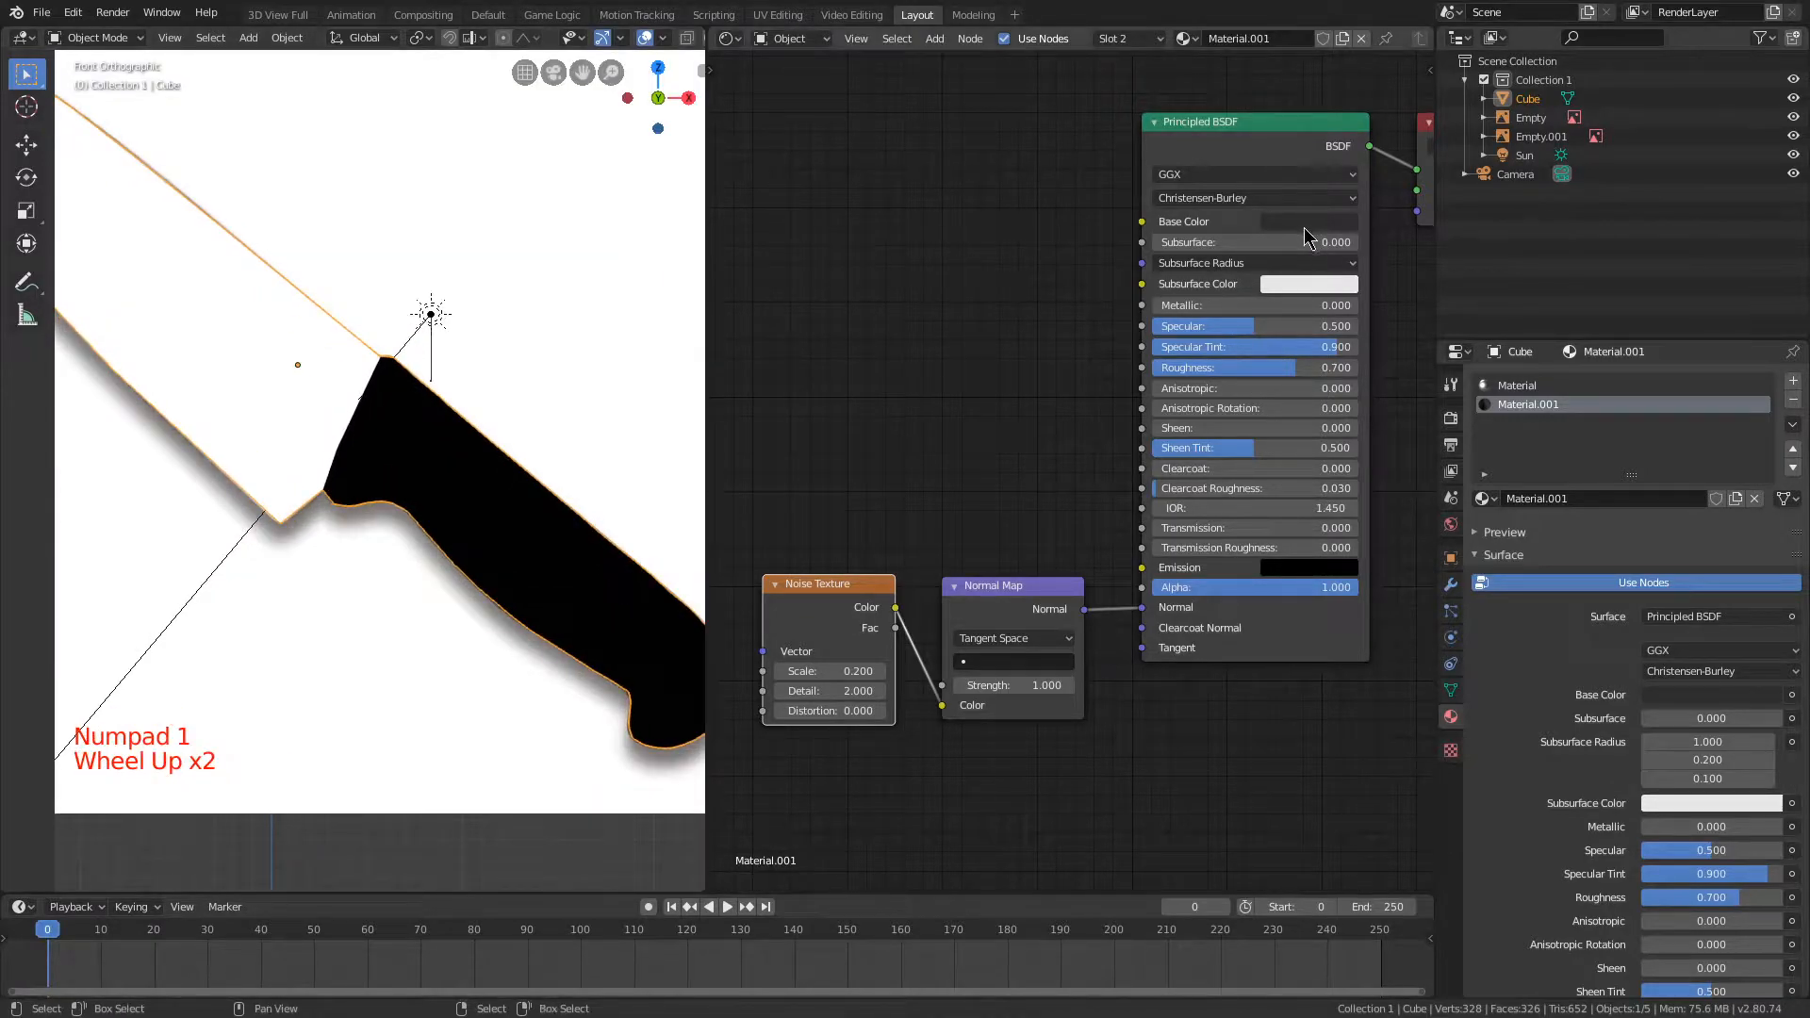
Step: Try adjusting the base colour and distribution setting of Material.001's Principled BSDF
{"action": "left_click", "coordinate": [1405, 152]}
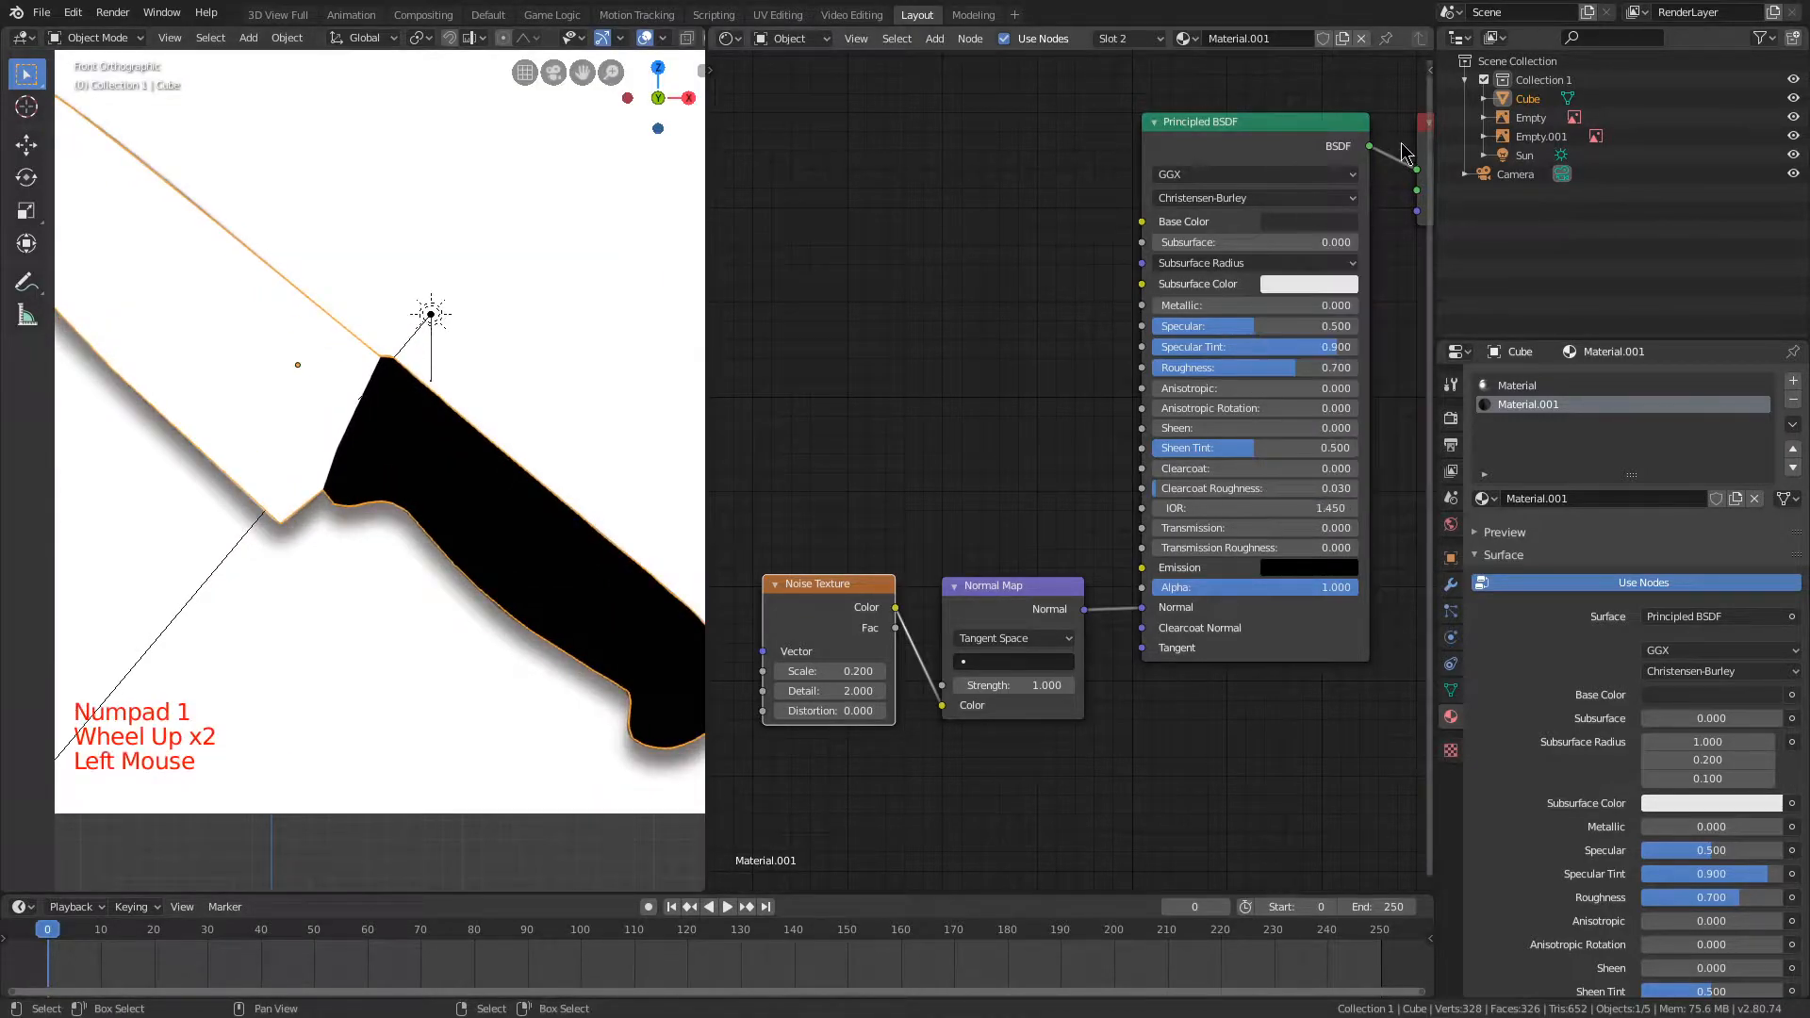
{"action": "double_click", "coordinate": [1324, 223]}
{"action": "left_click_drag", "start_coordinate": [1424, 362], "coordinate": [1424, 360]}
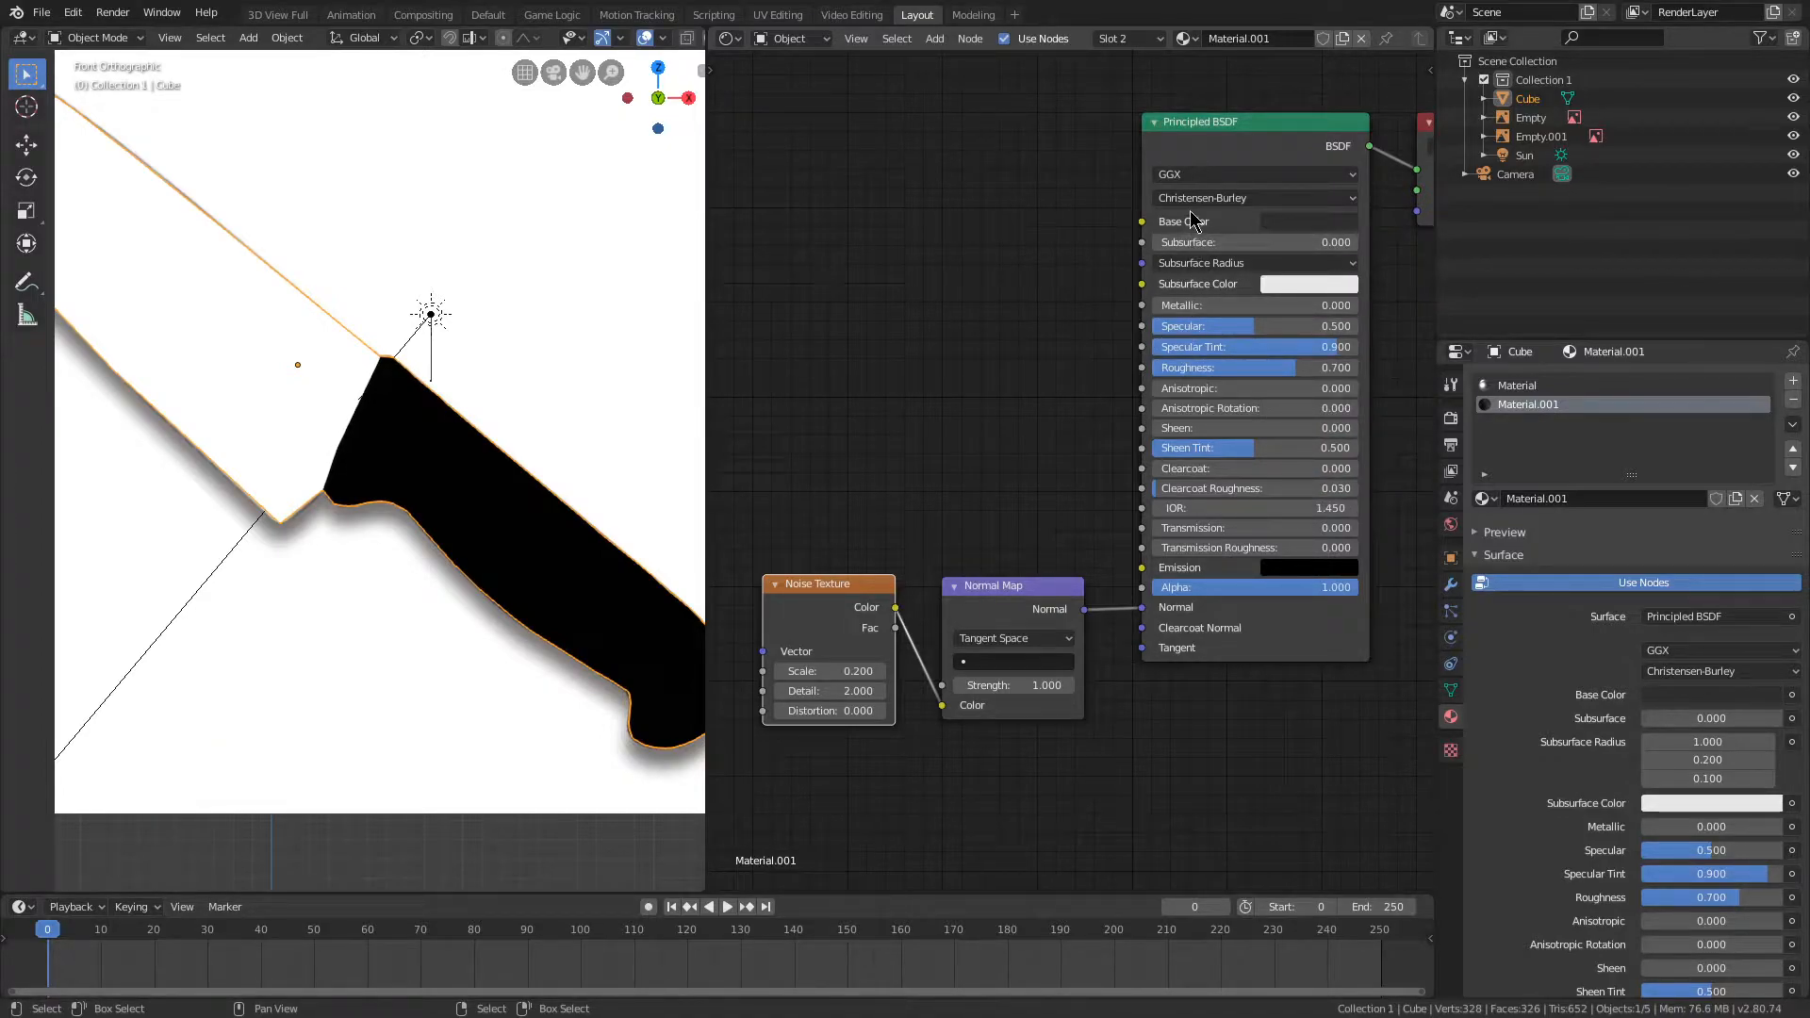
{"action": "left_click", "coordinate": [1203, 179]}
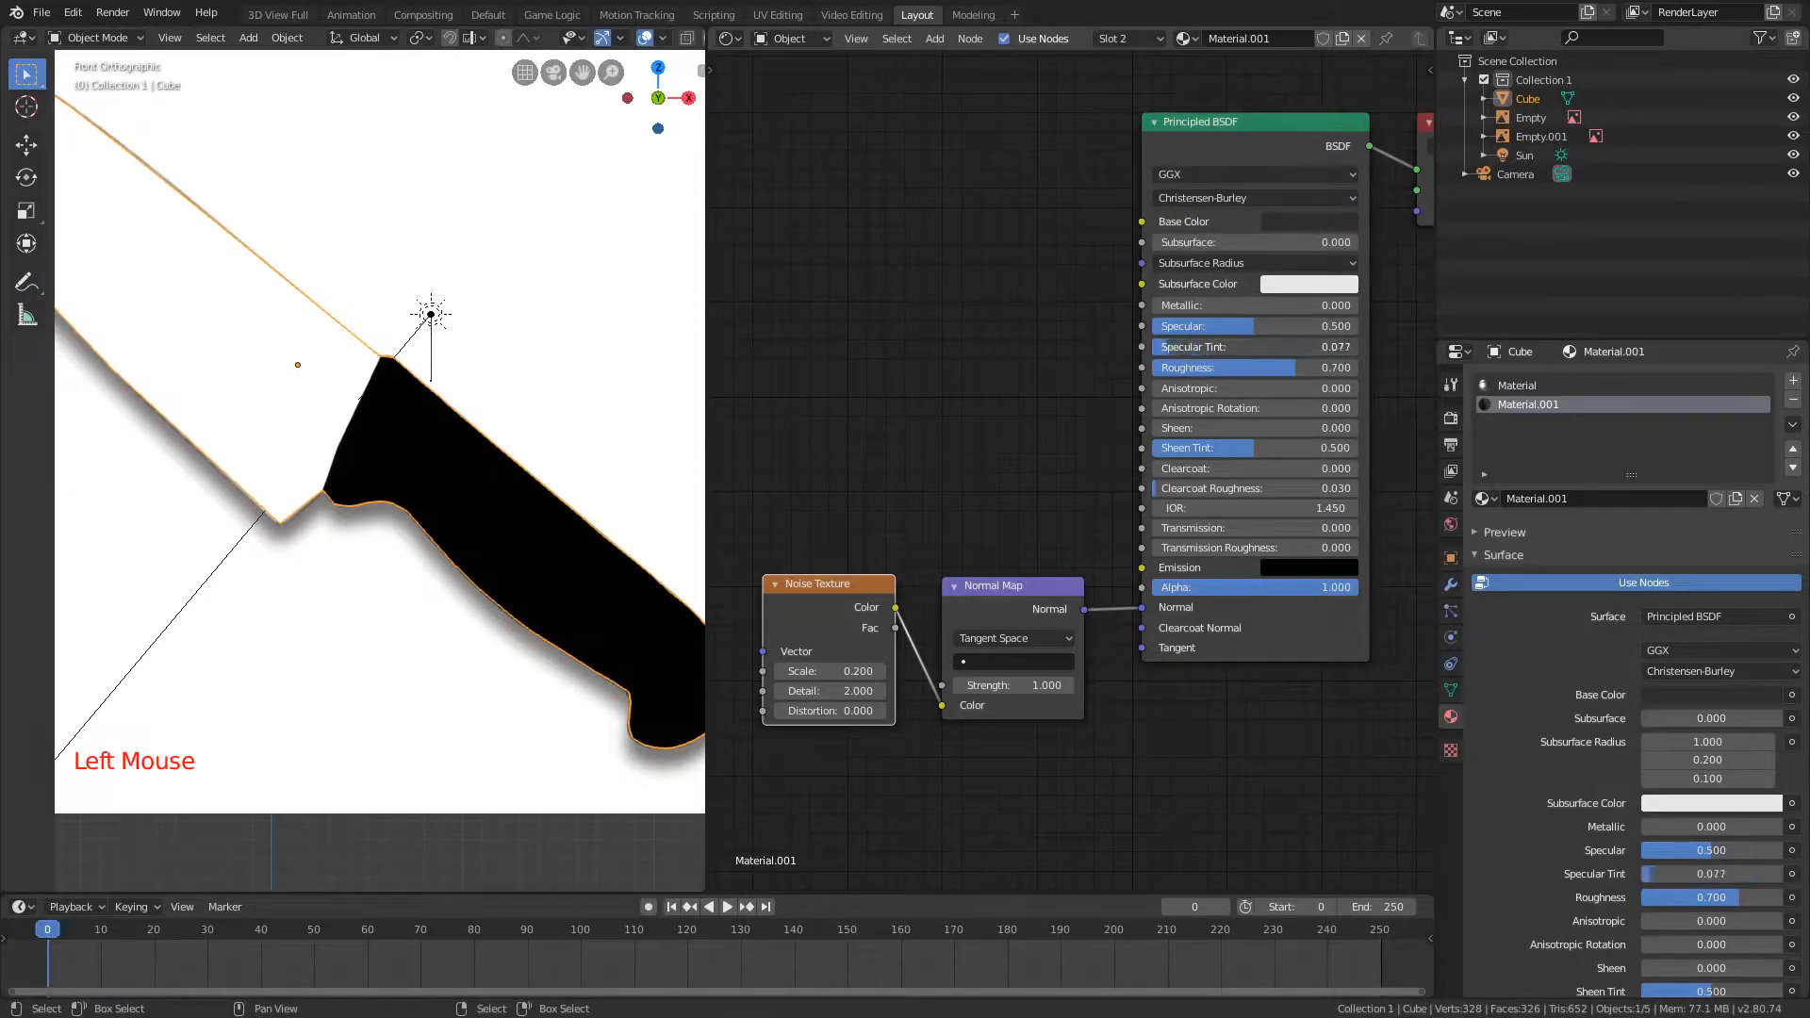
Step: Test a Specular Tint of 0 on the handle material, restore it to 0.9, and lower the Roughness to about 0.427
{"action": "middle_click_drag", "start_coordinate": [596, 306], "coordinate": [691, 375]}
{"action": "left_click_drag", "start_coordinate": [1247, 352], "coordinate": [1116, 351]}
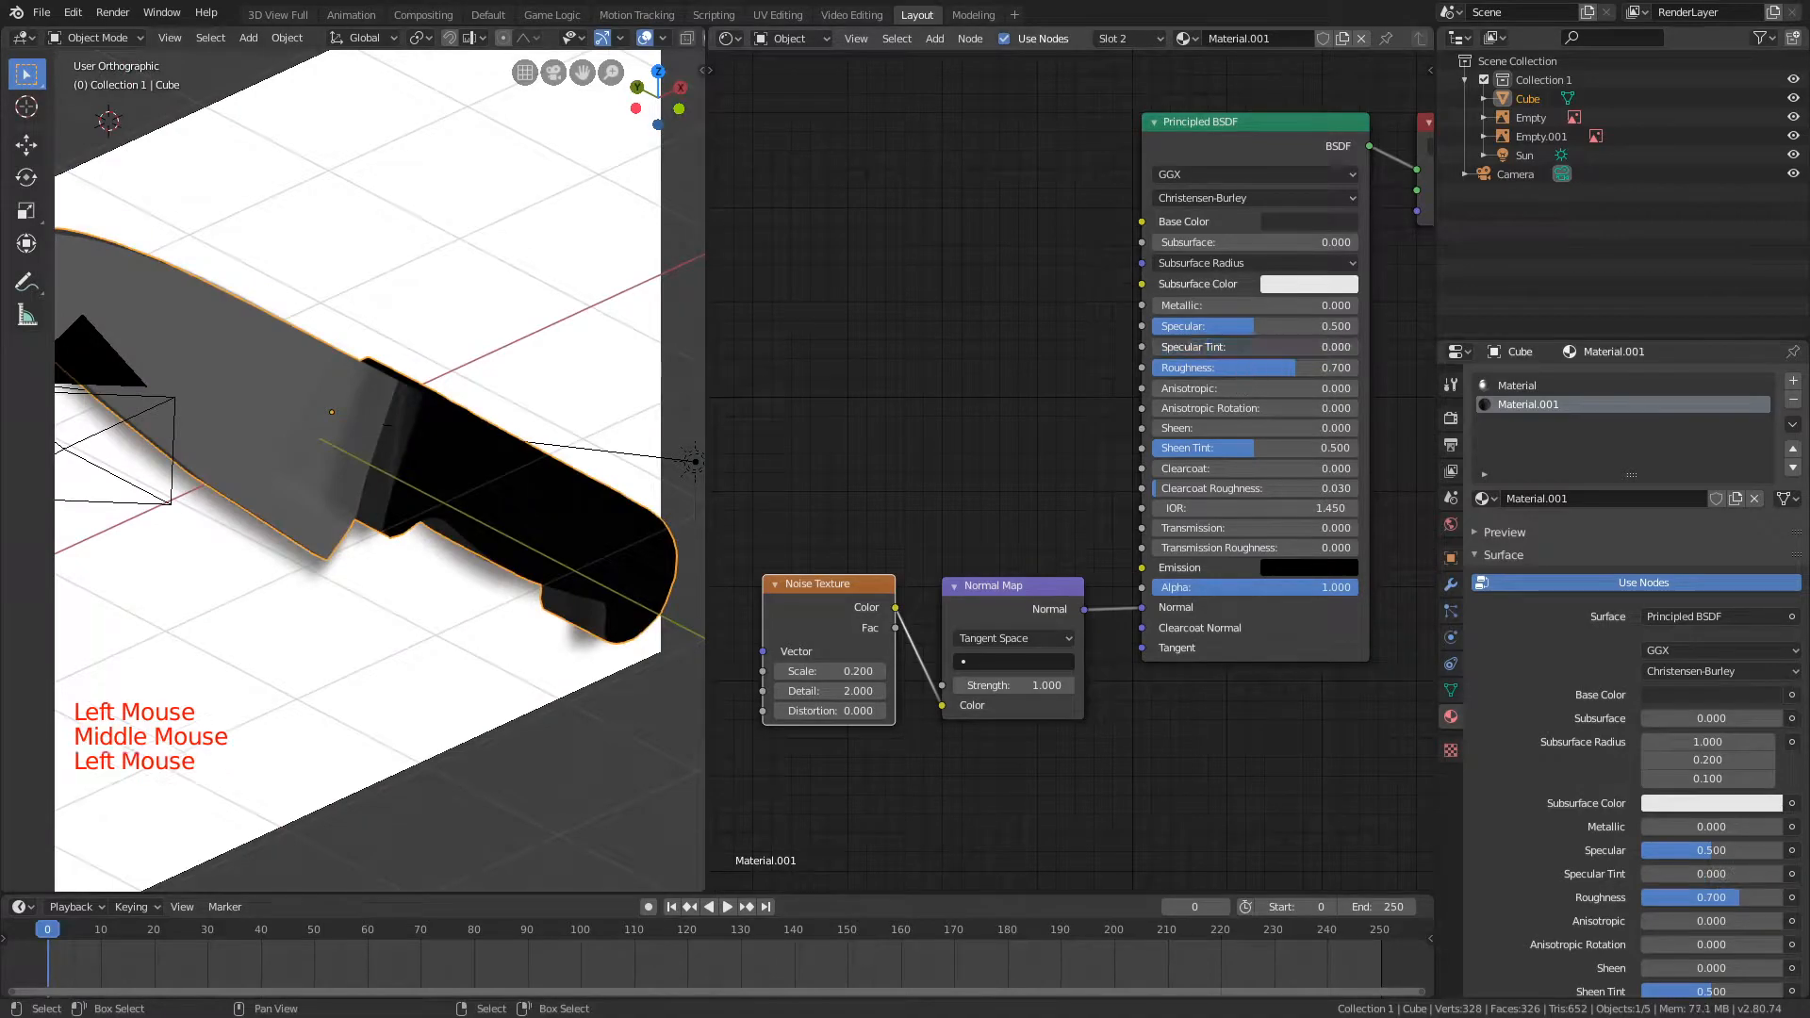
{"action": "left_click_drag", "start_coordinate": [1288, 307], "coordinate": [1264, 307]}
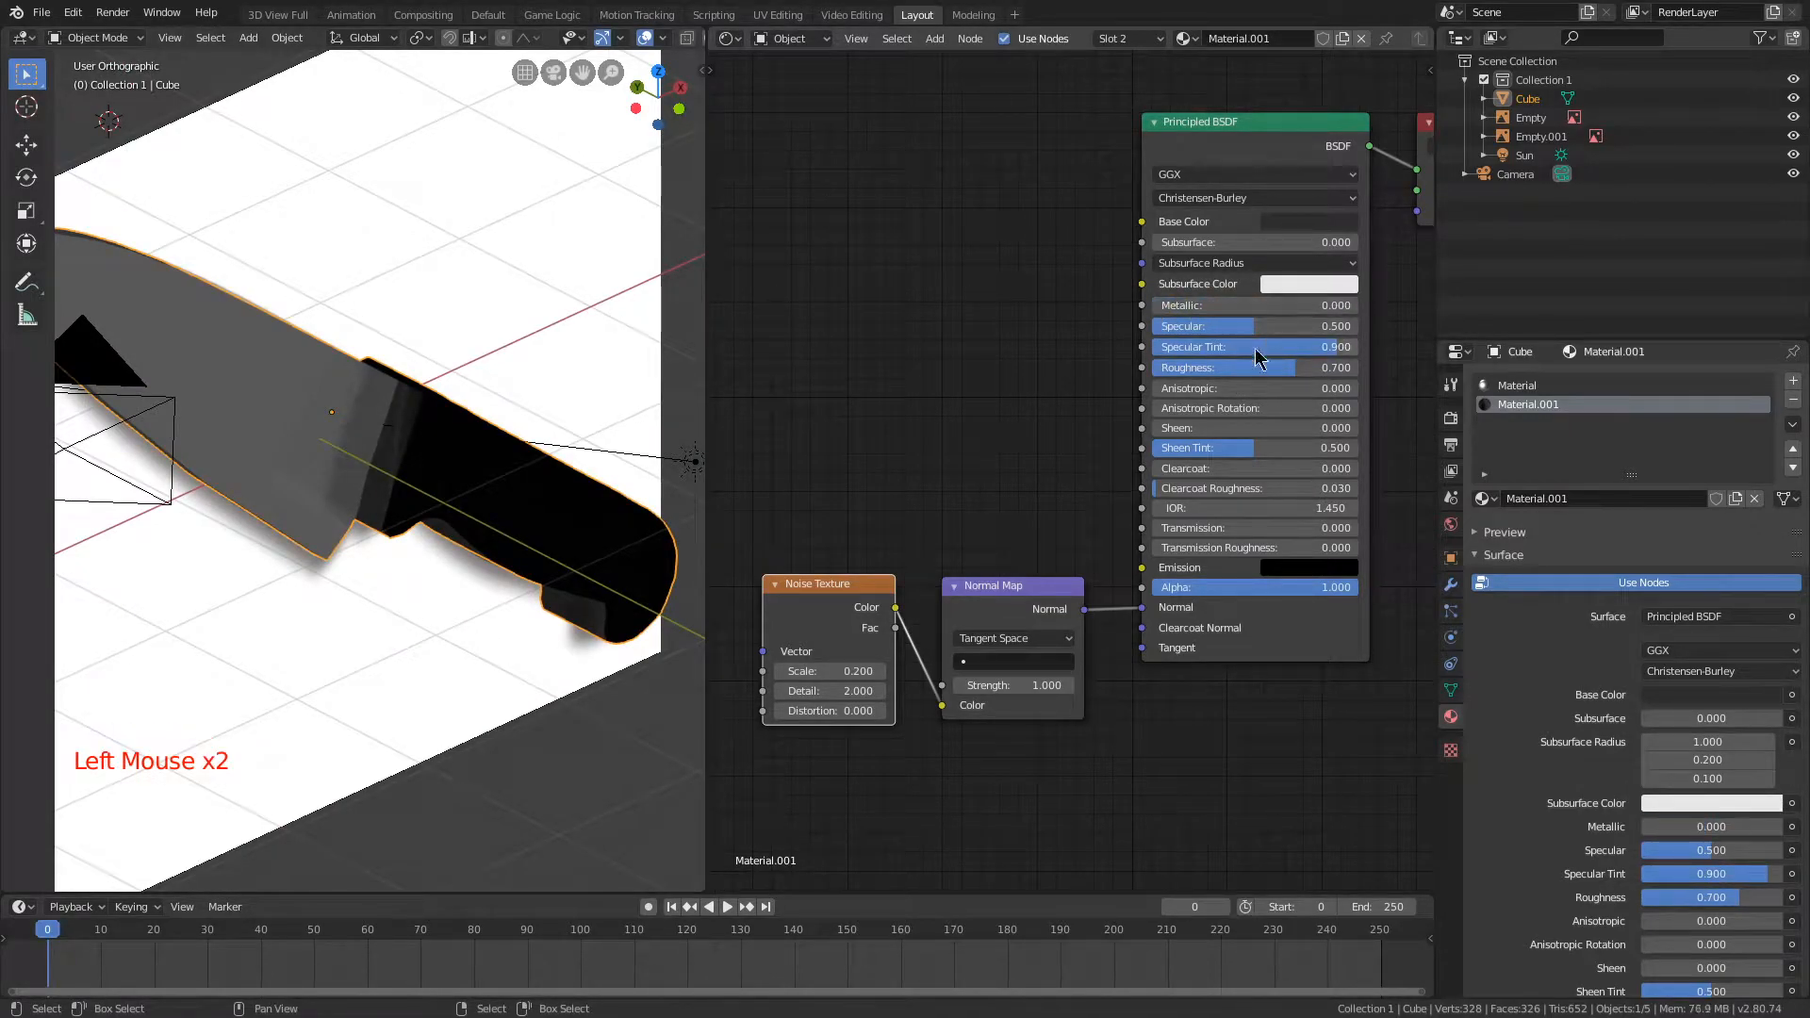
{"action": "left_click_drag", "start_coordinate": [1357, 368], "coordinate": [1295, 368]}
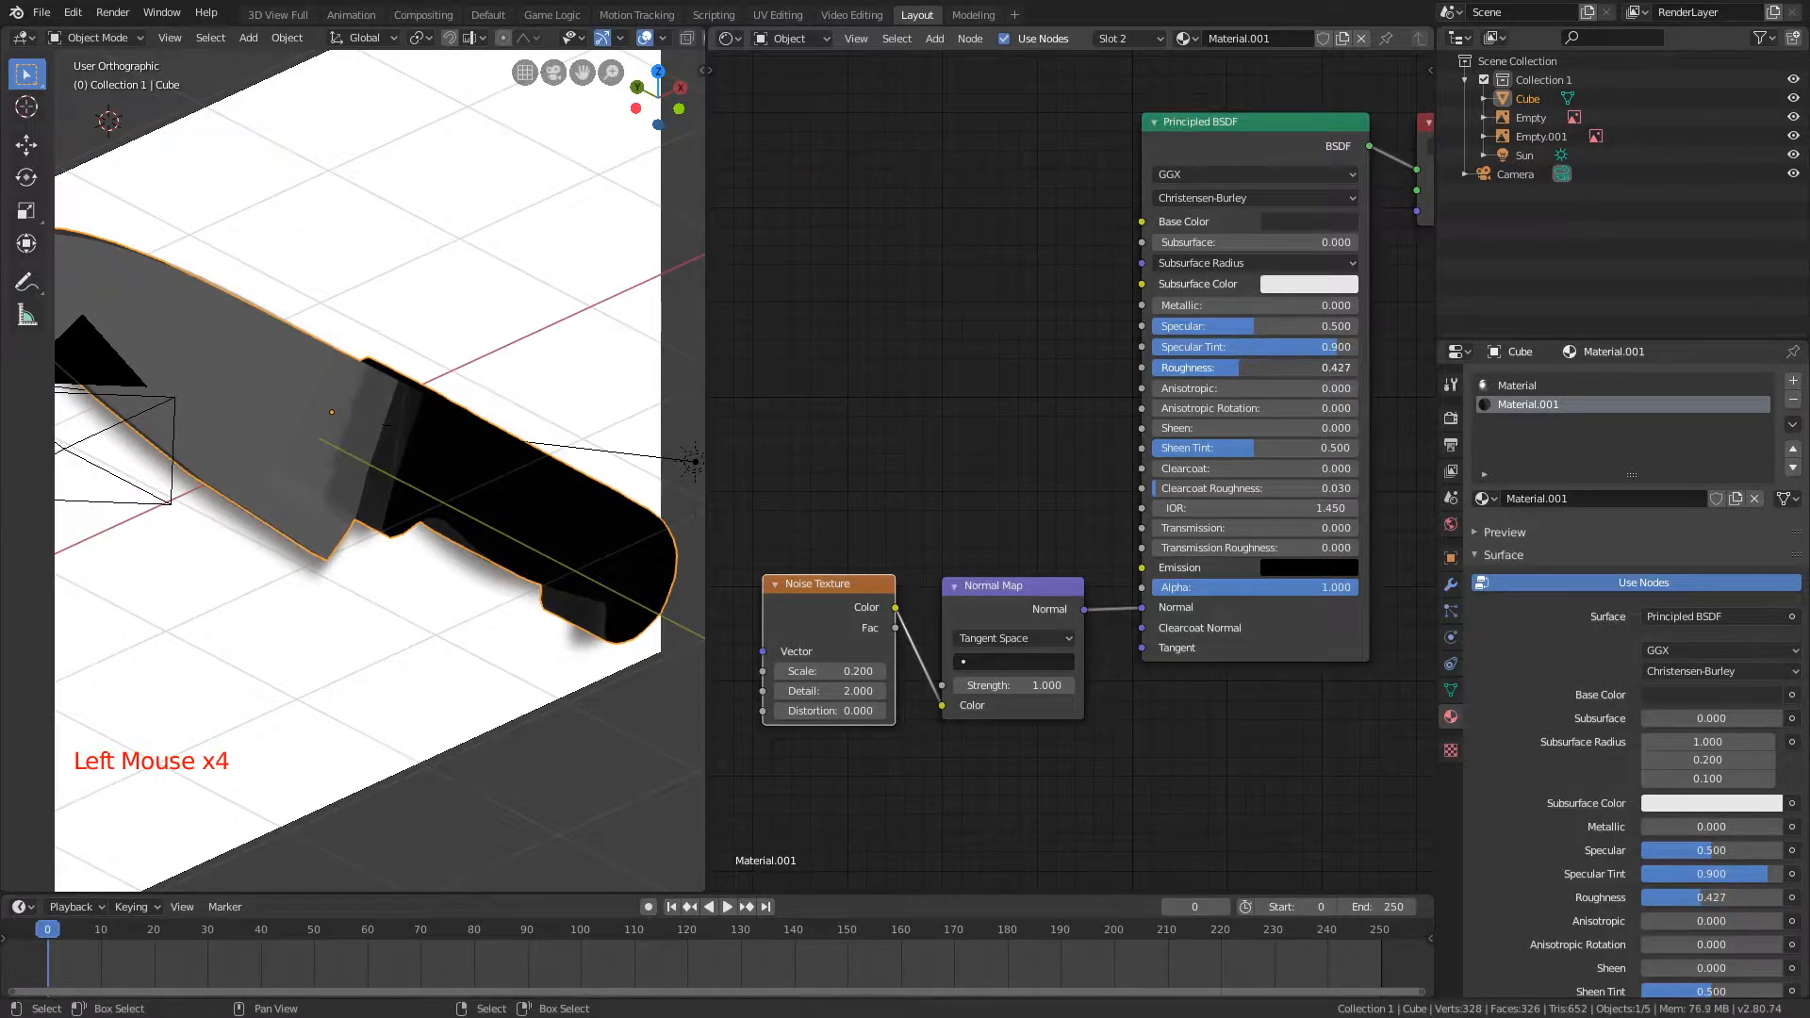
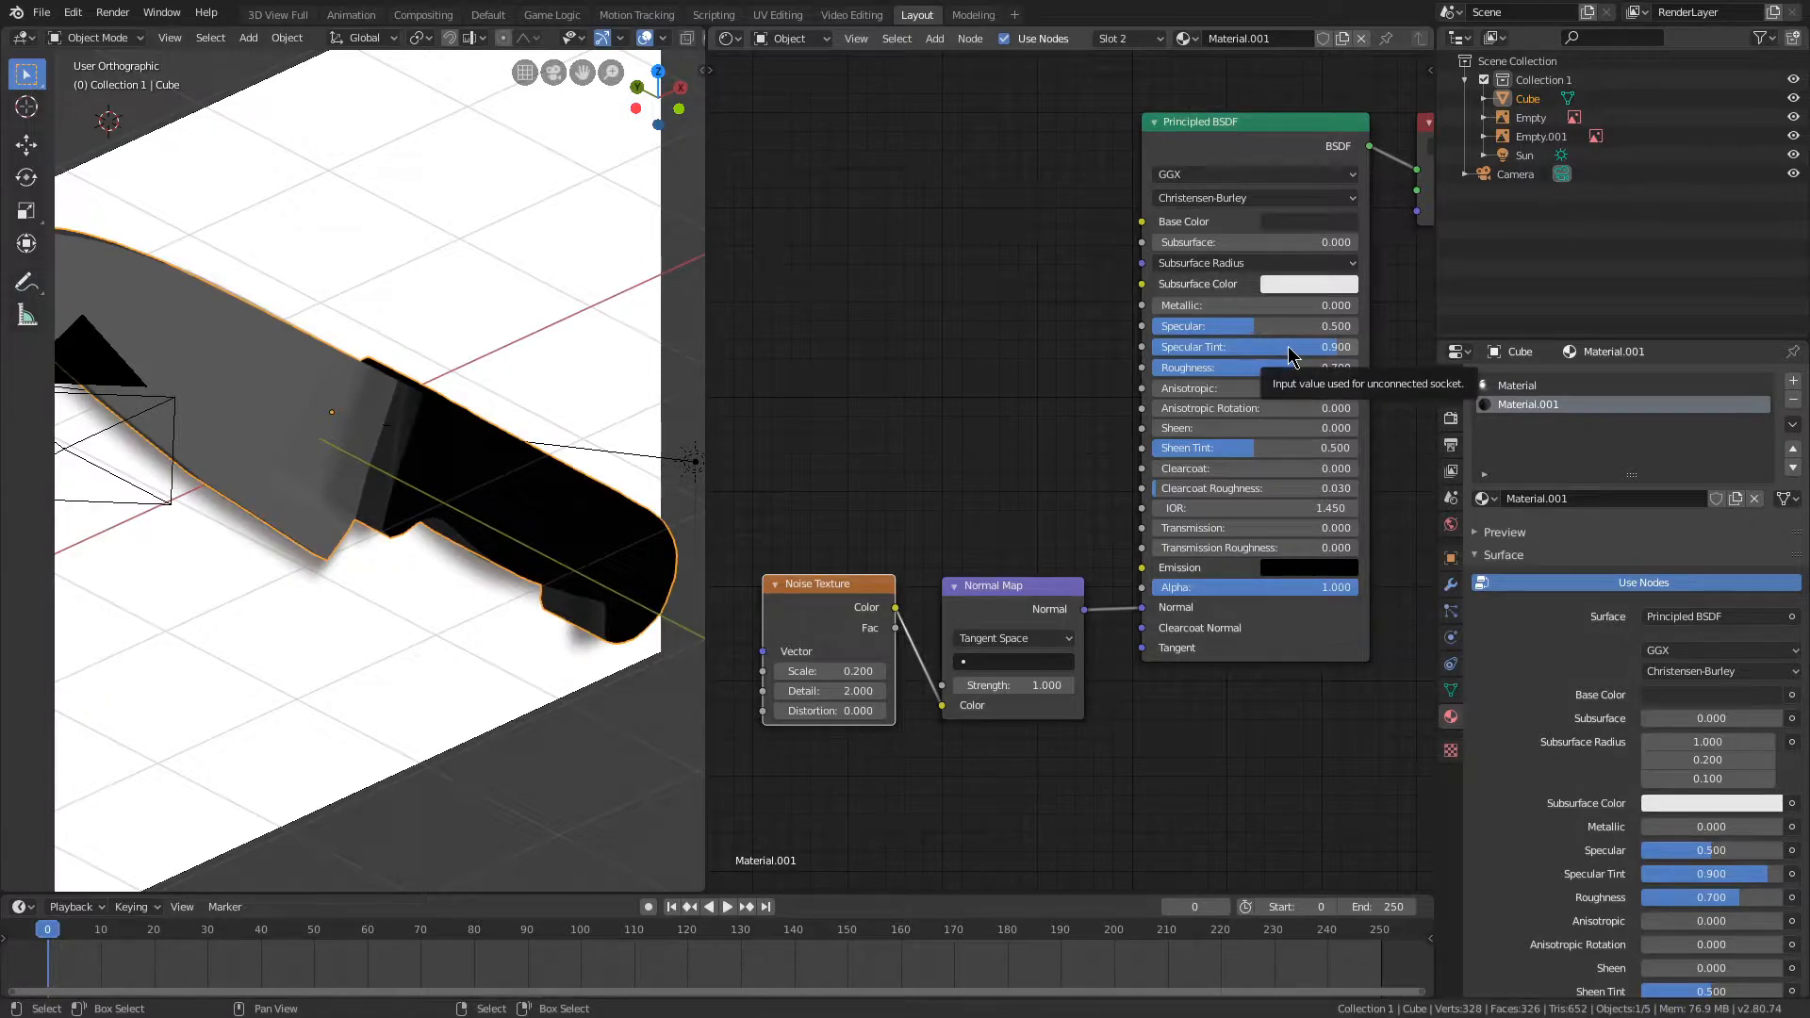
Step: Test a Specular of 0.1 on the handle material, set it to 0.4, and check the handle's shading
{"action": "left_click_drag", "start_coordinate": [1317, 347], "coordinate": [1226, 347]}
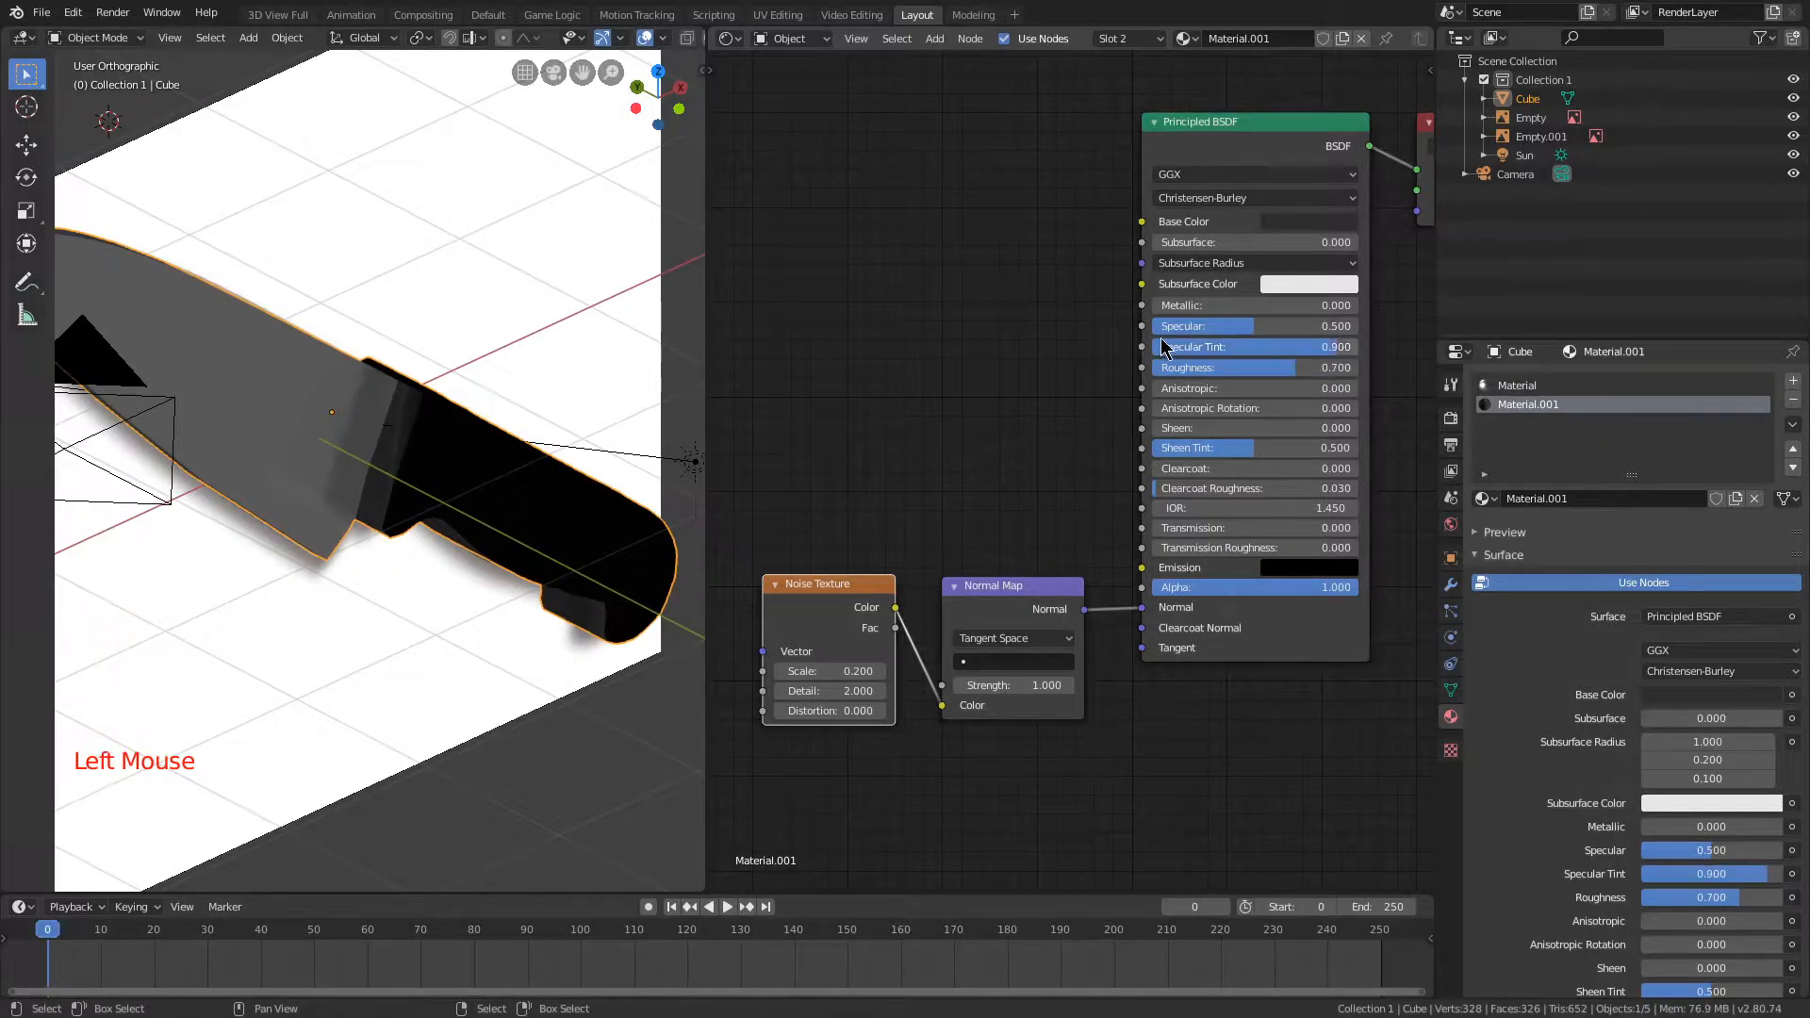
{"action": "right_click", "coordinate": [1359, 326]}
{"action": "left_click_drag", "start_coordinate": [1350, 326], "coordinate": [1152, 326]}
{"action": "right_click", "coordinate": [1152, 326]}
{"action": "left_click_drag", "start_coordinate": [1312, 327], "coordinate": [1235, 327]}
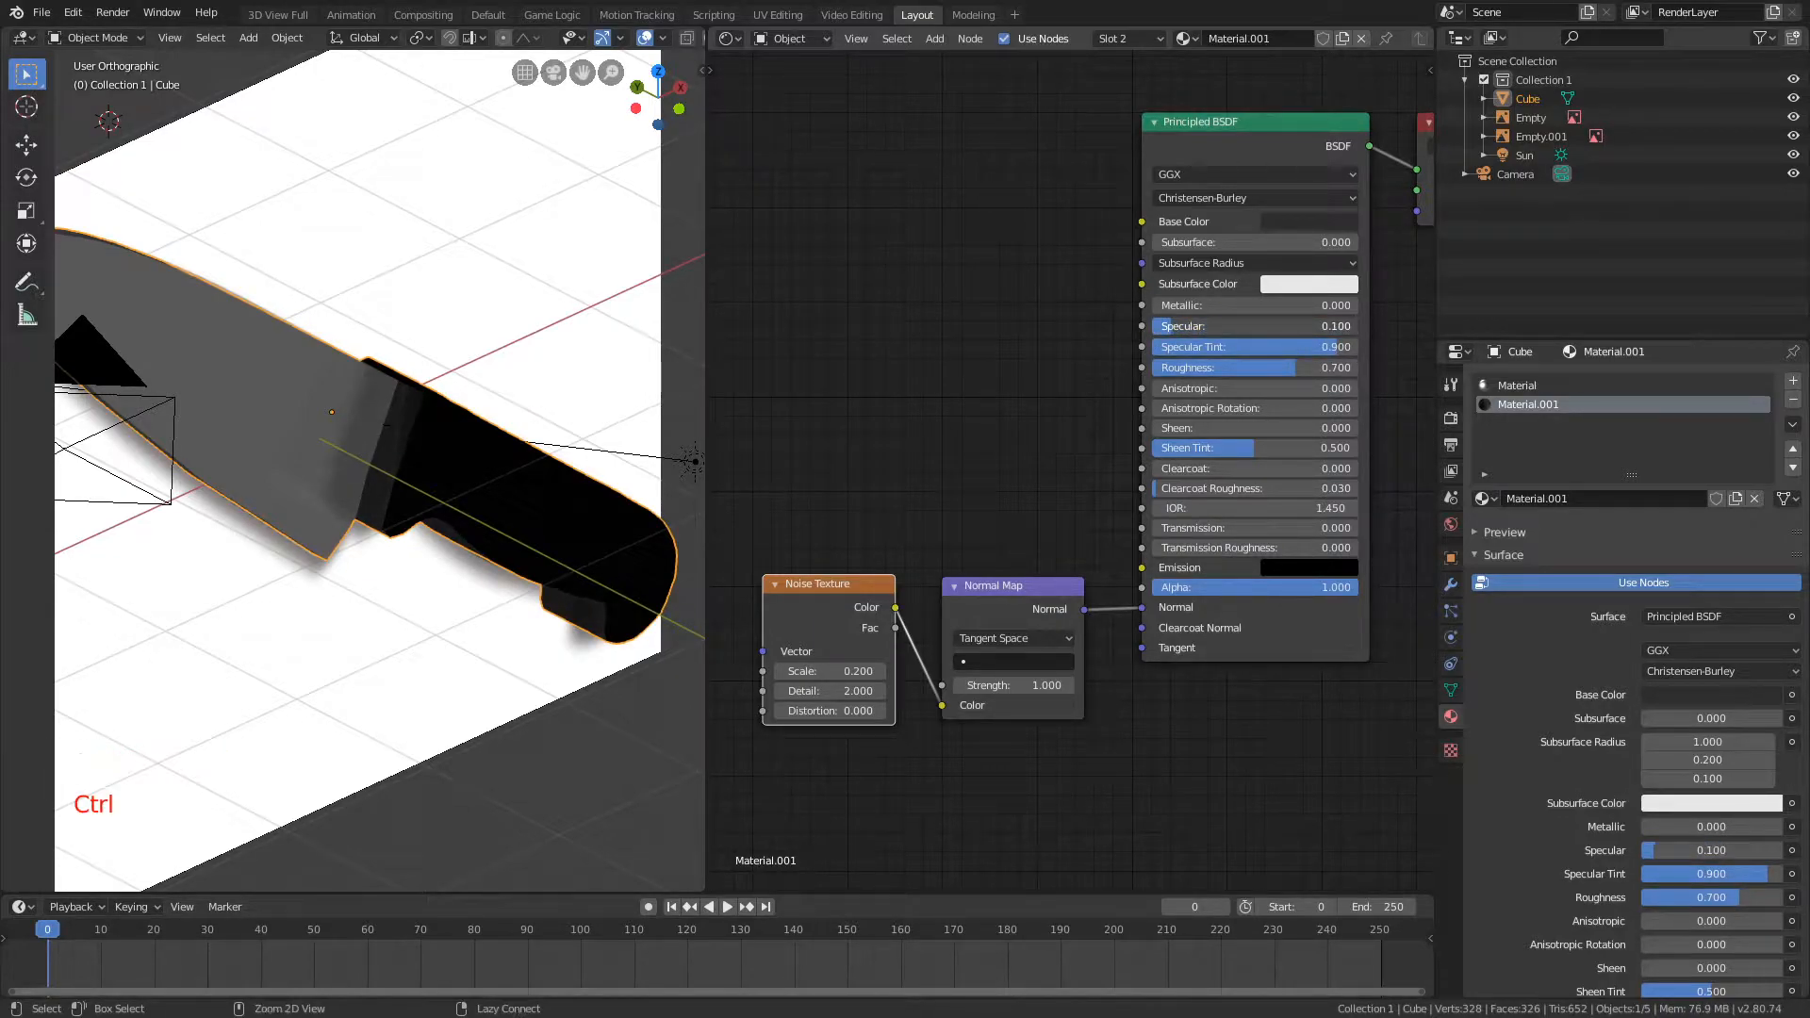
{"action": "middle_click_drag", "start_coordinate": [396, 231], "coordinate": [311, 330]}
{"action": "scroll", "coordinate": [377, 377], "scroll_direction": "up", "scroll_amount": 3}
{"action": "middle_click_drag", "start_coordinate": [452, 396], "coordinate": [371, 378]}
{"action": "scroll", "coordinate": [505, 372], "scroll_direction": "down", "scroll_amount": 4}
{"action": "scroll", "coordinate": [537, 391], "scroll_direction": "up", "scroll_amount": 3}
{"action": "scroll", "coordinate": [551, 403], "scroll_direction": "up", "scroll_amount": 4}
Step: Set the Noise Texture's Scale to 0.1 and check the effect on the handle
{"action": "left_click_drag", "start_coordinate": [1001, 680], "coordinate": [1056, 680]}
{"action": "left_click_drag", "start_coordinate": [1001, 681], "coordinate": [936, 681]}
{"action": "scroll", "coordinate": [909, 733], "scroll_direction": "up", "scroll_amount": 3}
{"action": "middle_click_drag", "start_coordinate": [922, 730], "coordinate": [1069, 651]}
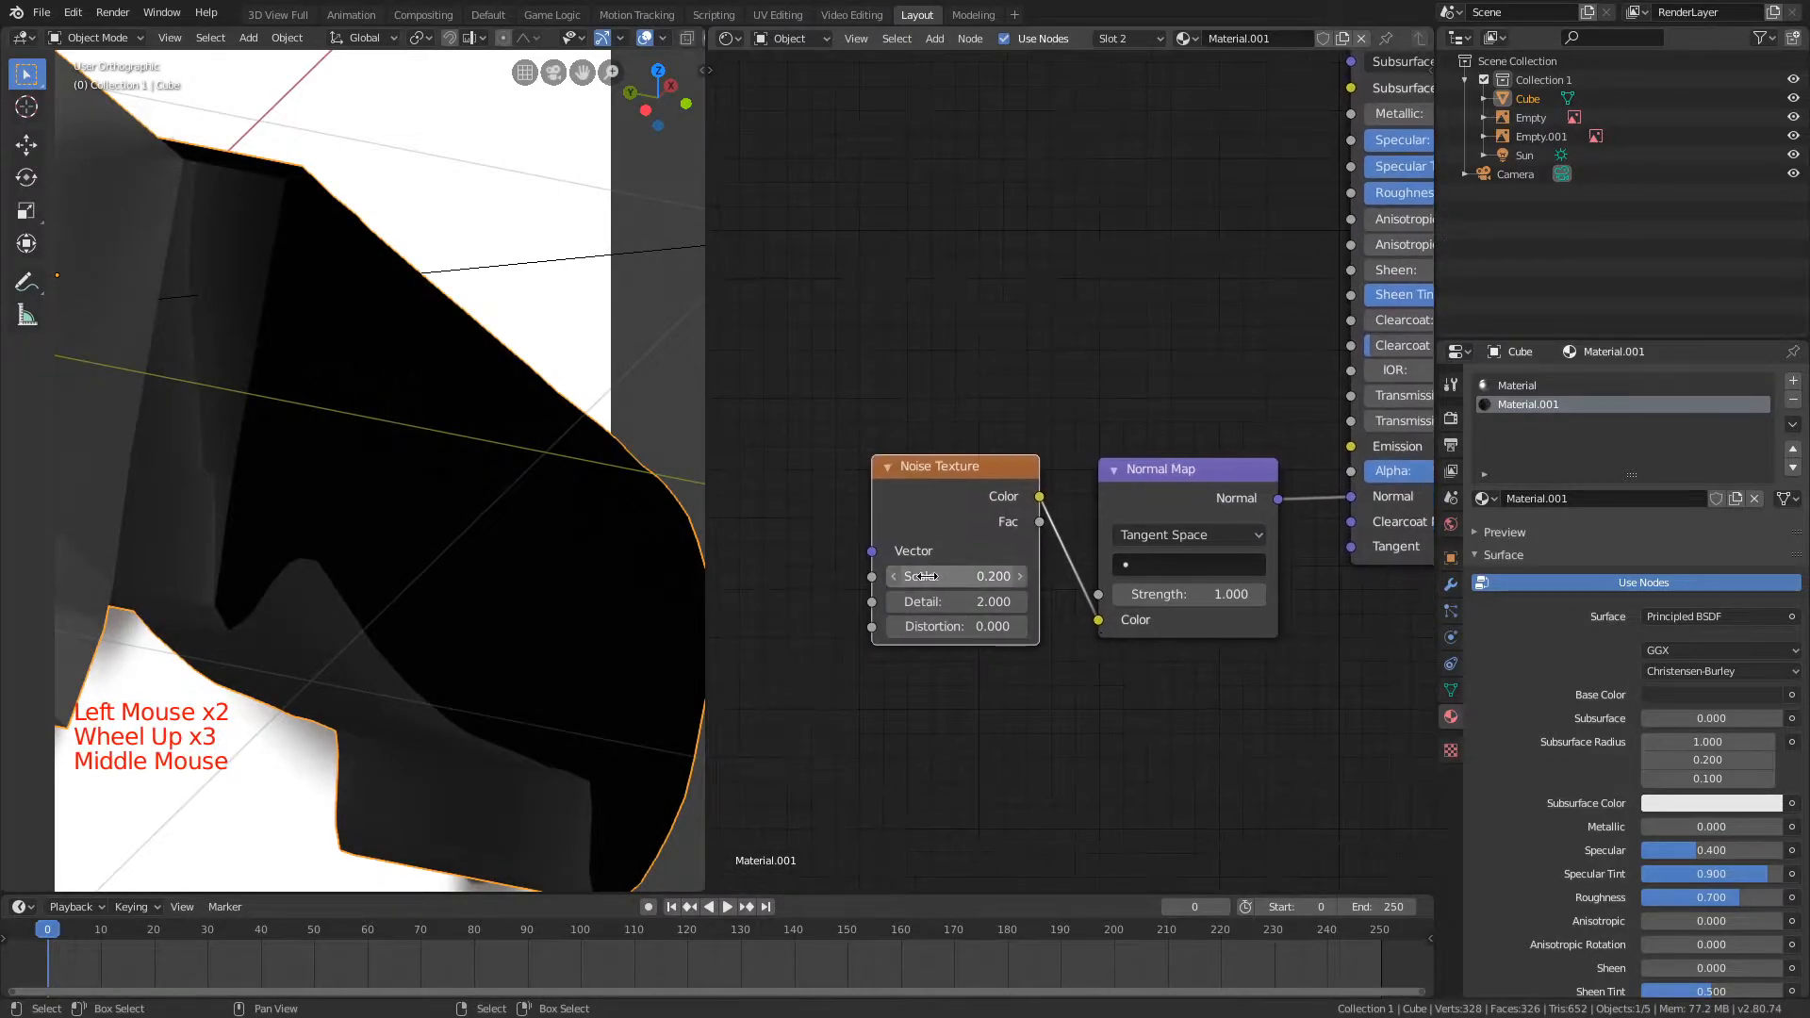
{"action": "left_click", "coordinate": [892, 578]}
{"action": "mouse_move", "coordinate": [603, 500]}
{"action": "middle_mouse_down"}
{"action": "mouse_move", "coordinate": [420, 480]}
{"action": "mouse_move", "coordinate": [448, 437]}
{"action": "mouse_move", "coordinate": [566, 487]}
{"action": "mouse_move", "coordinate": [599, 469]}
{"action": "mouse_move", "coordinate": [590, 392]}
{"action": "mouse_move", "coordinate": [231, 440]}
{"action": "mouse_move", "coordinate": [602, 468]}
{"action": "middle_mouse_up"}
{"action": "scroll", "coordinate": [471, 486], "scroll_direction": "down", "scroll_amount": 1}
{"action": "scroll", "coordinate": [425, 477], "scroll_direction": "down", "scroll_amount": 2}
{"action": "scroll", "coordinate": [568, 486], "scroll_direction": "up", "scroll_amount": 2}
{"action": "scroll", "coordinate": [231, 439], "scroll_direction": "down", "scroll_amount": 2}
{"action": "scroll", "coordinate": [501, 485], "scroll_direction": "down", "scroll_amount": 2}
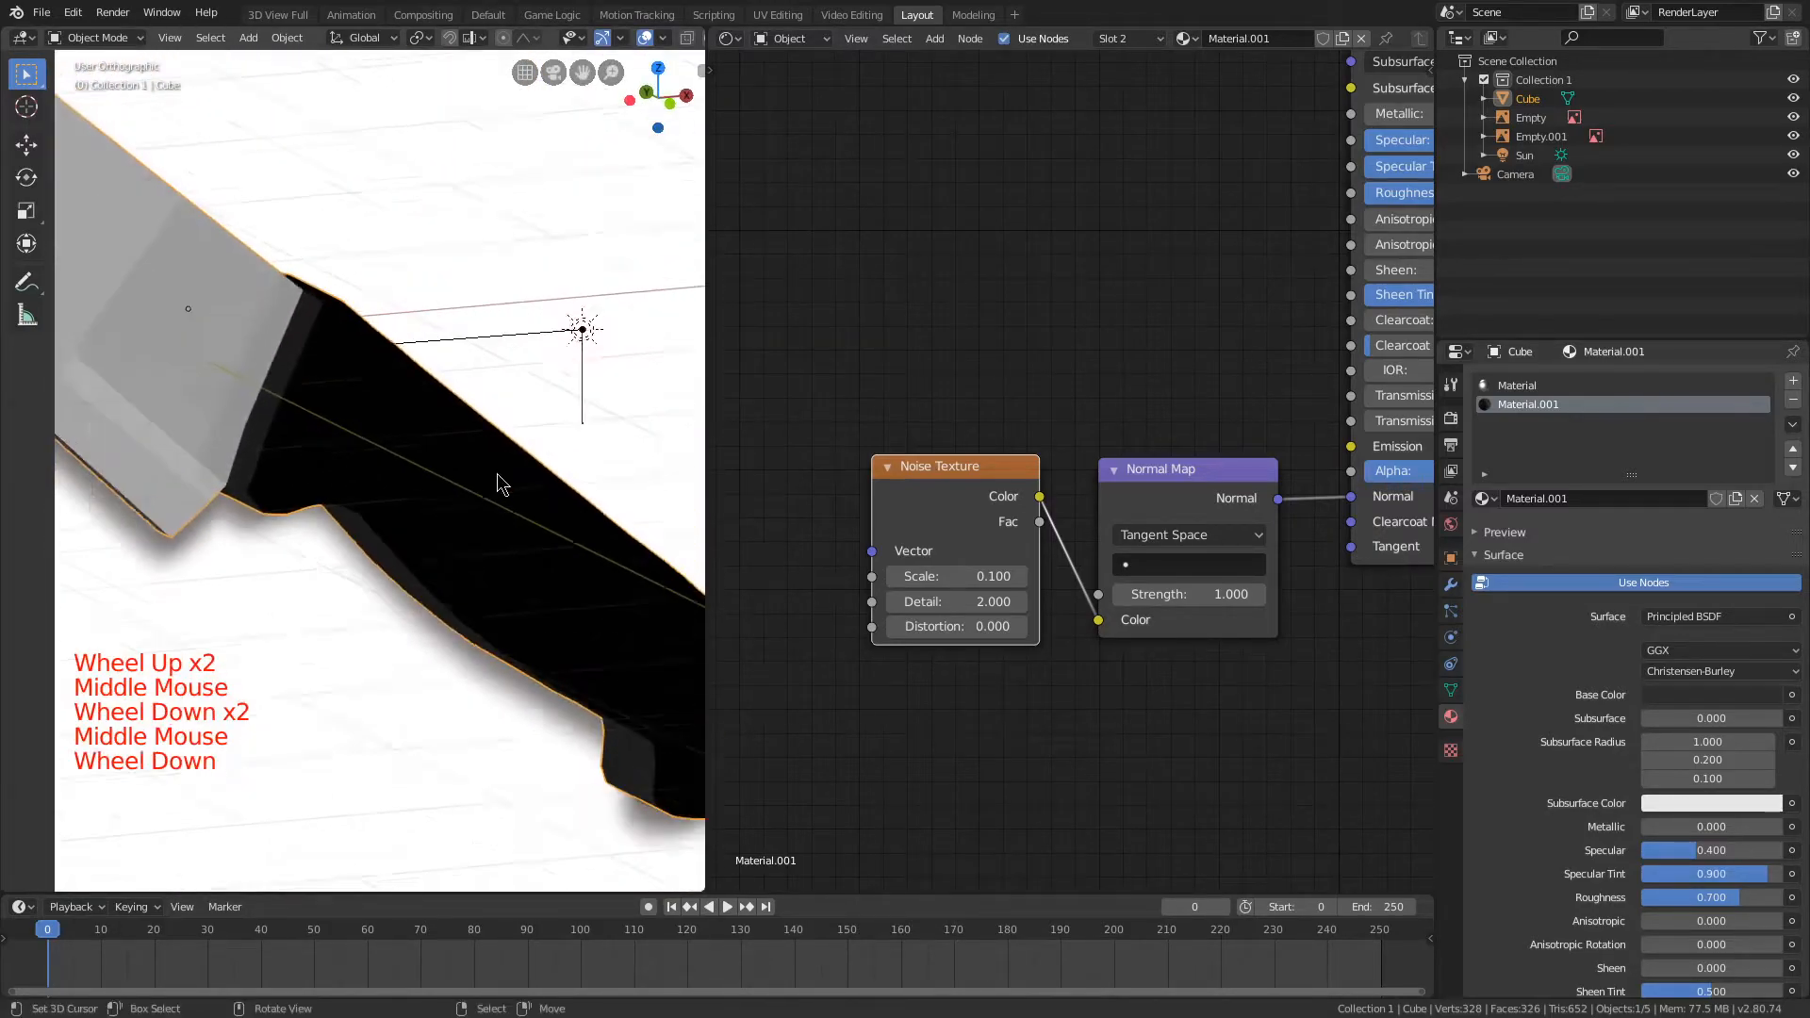
Step: Aim the sun light down past the handle, and select the knife again
{"action": "right_click", "coordinate": [550, 357]}
{"action": "left_click", "coordinate": [499, 361]}
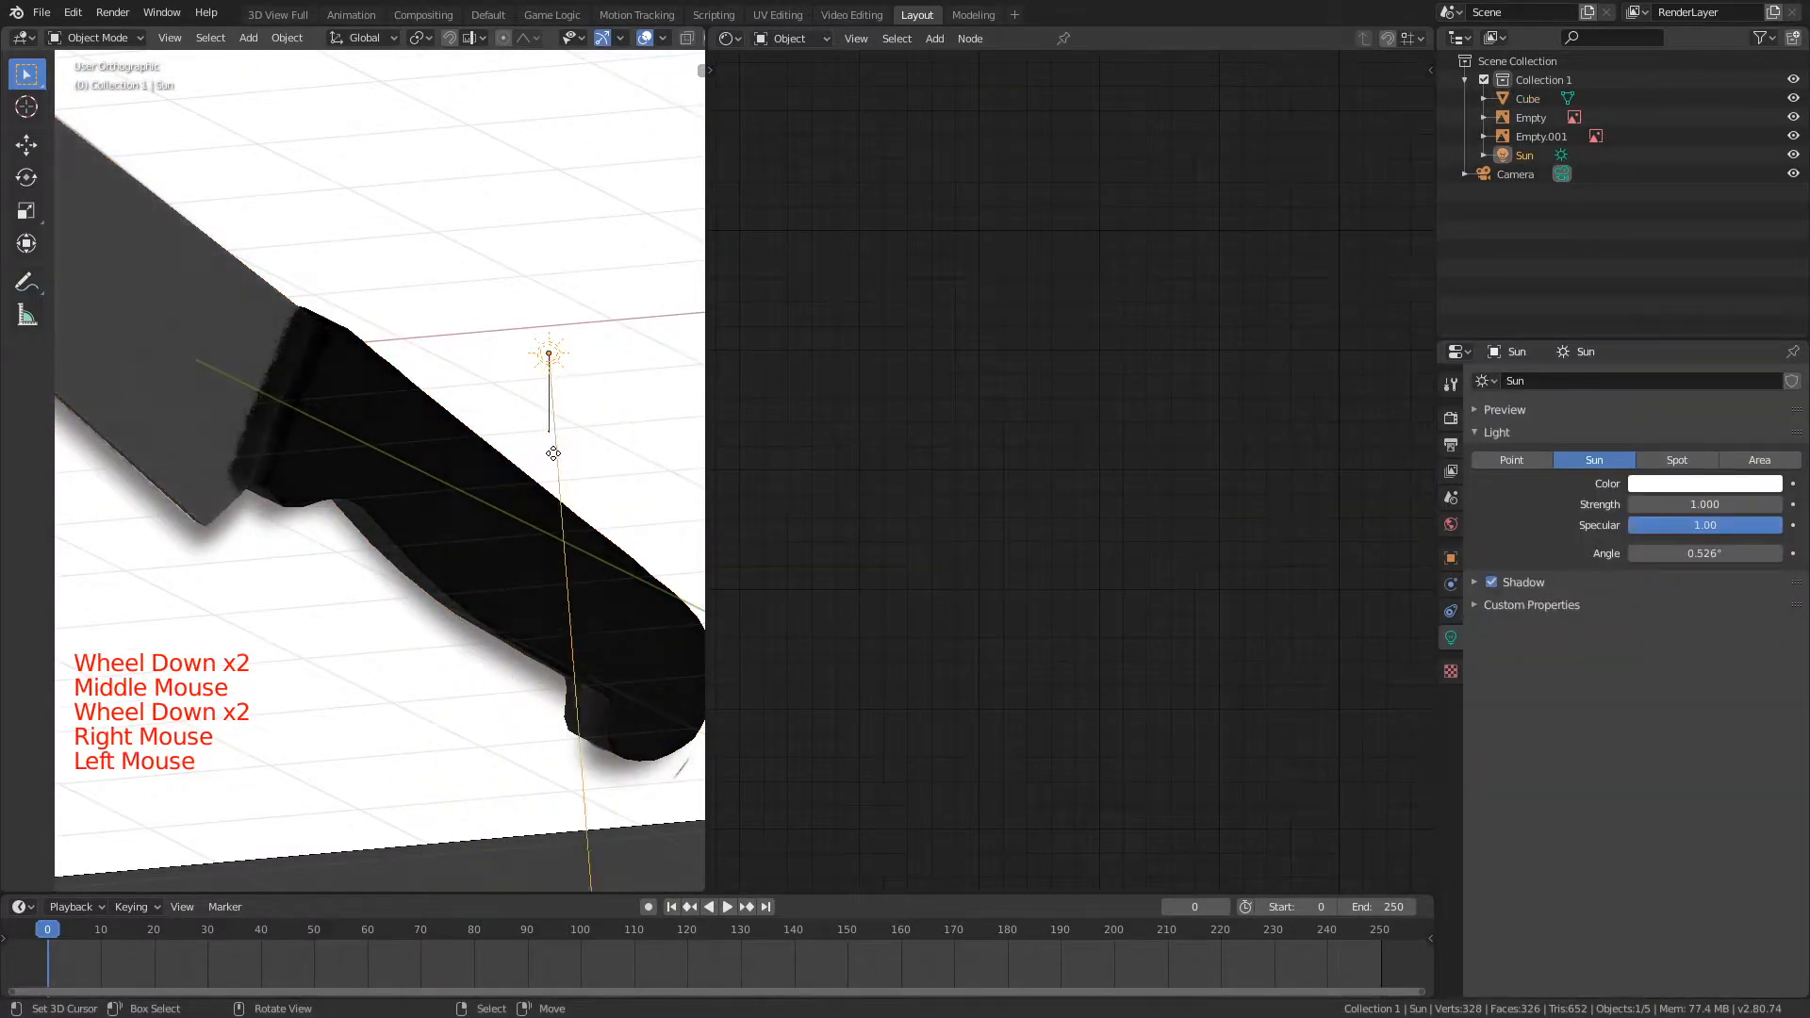
{"action": "scroll", "coordinate": [538, 474], "scroll_direction": "up", "scroll_amount": 4}
{"action": "middle_click_drag", "start_coordinate": [537, 473], "coordinate": [610, 476]}
{"action": "right_click", "coordinate": [629, 502]}
Step: Examine the shading of the handle and blade from several angles under the re-aimed sun
{"action": "mouse_move", "coordinate": [957, 577]}
{"action": "left_mouse_down"}
{"action": "mouse_move", "coordinate": [973, 577]}
{"action": "mouse_move", "coordinate": [896, 577]}
{"action": "mouse_move", "coordinate": [942, 611]}
{"action": "left_mouse_up"}
{"action": "middle_click_drag", "start_coordinate": [592, 568], "coordinate": [571, 549]}
{"action": "middle_click_drag", "start_coordinate": [571, 549], "coordinate": [363, 462], "text": "shift"}
{"action": "middle_click_drag", "start_coordinate": [363, 462], "coordinate": [398, 484]}
{"action": "scroll", "coordinate": [363, 538], "scroll_direction": "up", "scroll_amount": 2}
{"action": "scroll", "coordinate": [364, 546], "scroll_direction": "up", "scroll_amount": 4}
{"action": "middle_click_drag", "start_coordinate": [364, 546], "coordinate": [409, 415], "text": "shift"}
{"action": "scroll", "coordinate": [371, 384], "scroll_direction": "up", "scroll_amount": 4}
{"action": "scroll", "coordinate": [323, 538], "scroll_direction": "down", "scroll_amount": 10}
{"action": "scroll", "coordinate": [420, 387], "scroll_direction": "down", "scroll_amount": 8}
{"action": "middle_click_drag", "start_coordinate": [409, 415], "coordinate": [424, 377]}
Step: Expand the 3D viewport over the shader editor, switch to solid shading, and show the whole knife from the front
{"action": "left_click_drag", "start_coordinate": [707, 29], "coordinate": [759, 103]}
{"action": "key", "text": "z"}
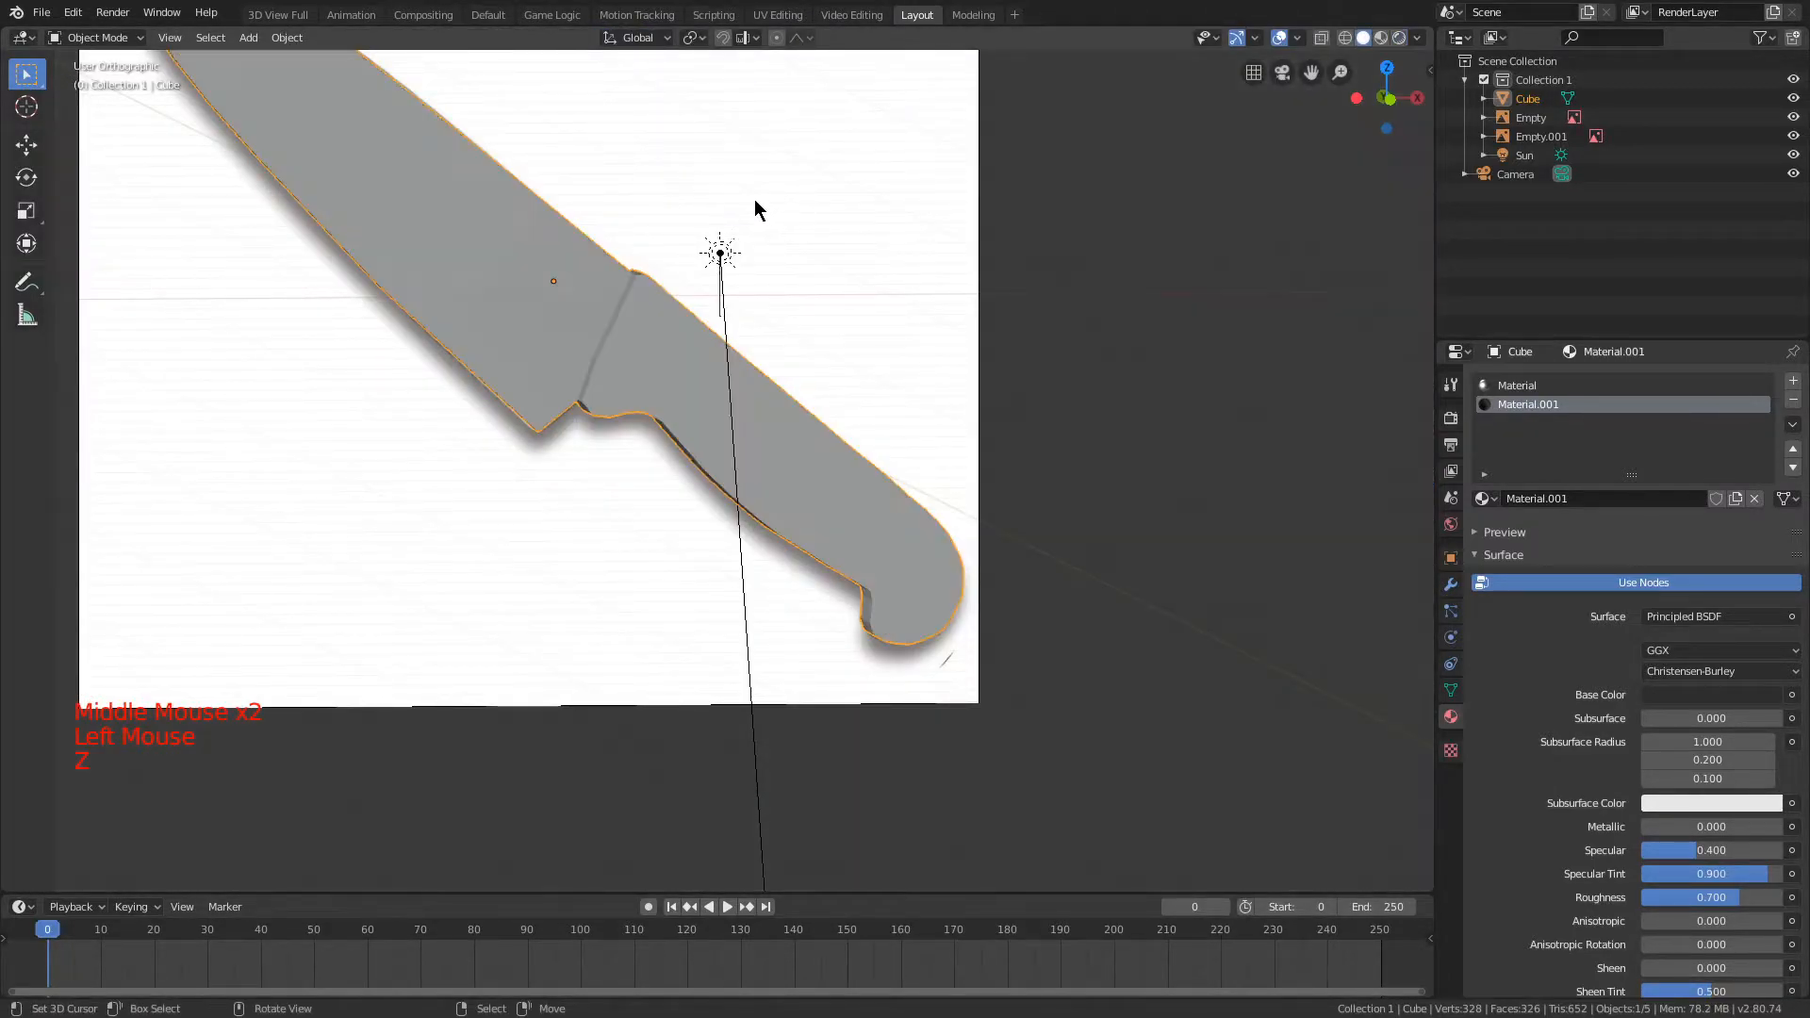
{"action": "key", "text": "KP_1"}
{"action": "scroll", "coordinate": [724, 263], "scroll_direction": "up", "scroll_amount": 3}
{"action": "middle_click_drag", "start_coordinate": [723, 263], "coordinate": [723, 405], "text": "shift"}
{"action": "scroll", "coordinate": [747, 311], "scroll_direction": "down", "scroll_amount": 4}
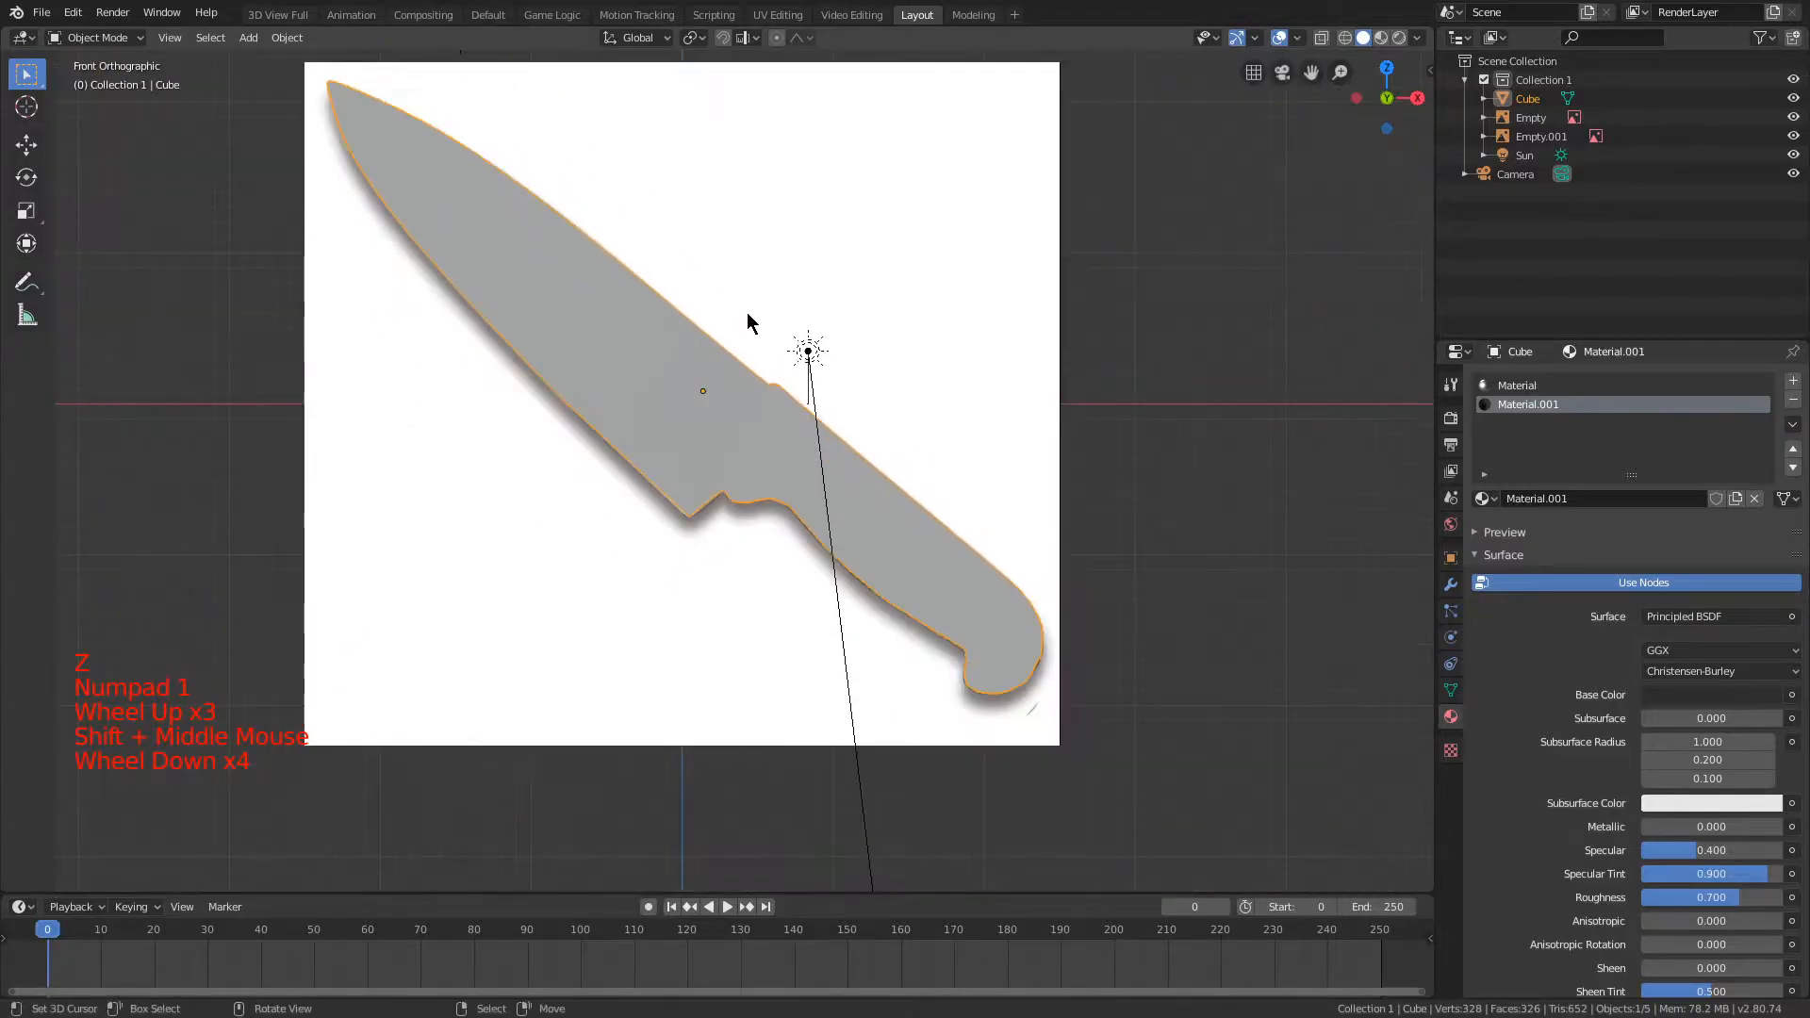
Step: Add a Subdivision Surface modifier to the knife and check the smoothed junction of blade and handle
{"action": "key", "text": "Tab"}
{"action": "scroll", "coordinate": [752, 328], "scroll_direction": "up", "scroll_amount": 1}
{"action": "scroll", "coordinate": [752, 328], "scroll_direction": "up", "scroll_amount": 1}
{"action": "middle_click_drag", "start_coordinate": [753, 328], "coordinate": [790, 323], "text": "shift"}
{"action": "key", "text": "a"}
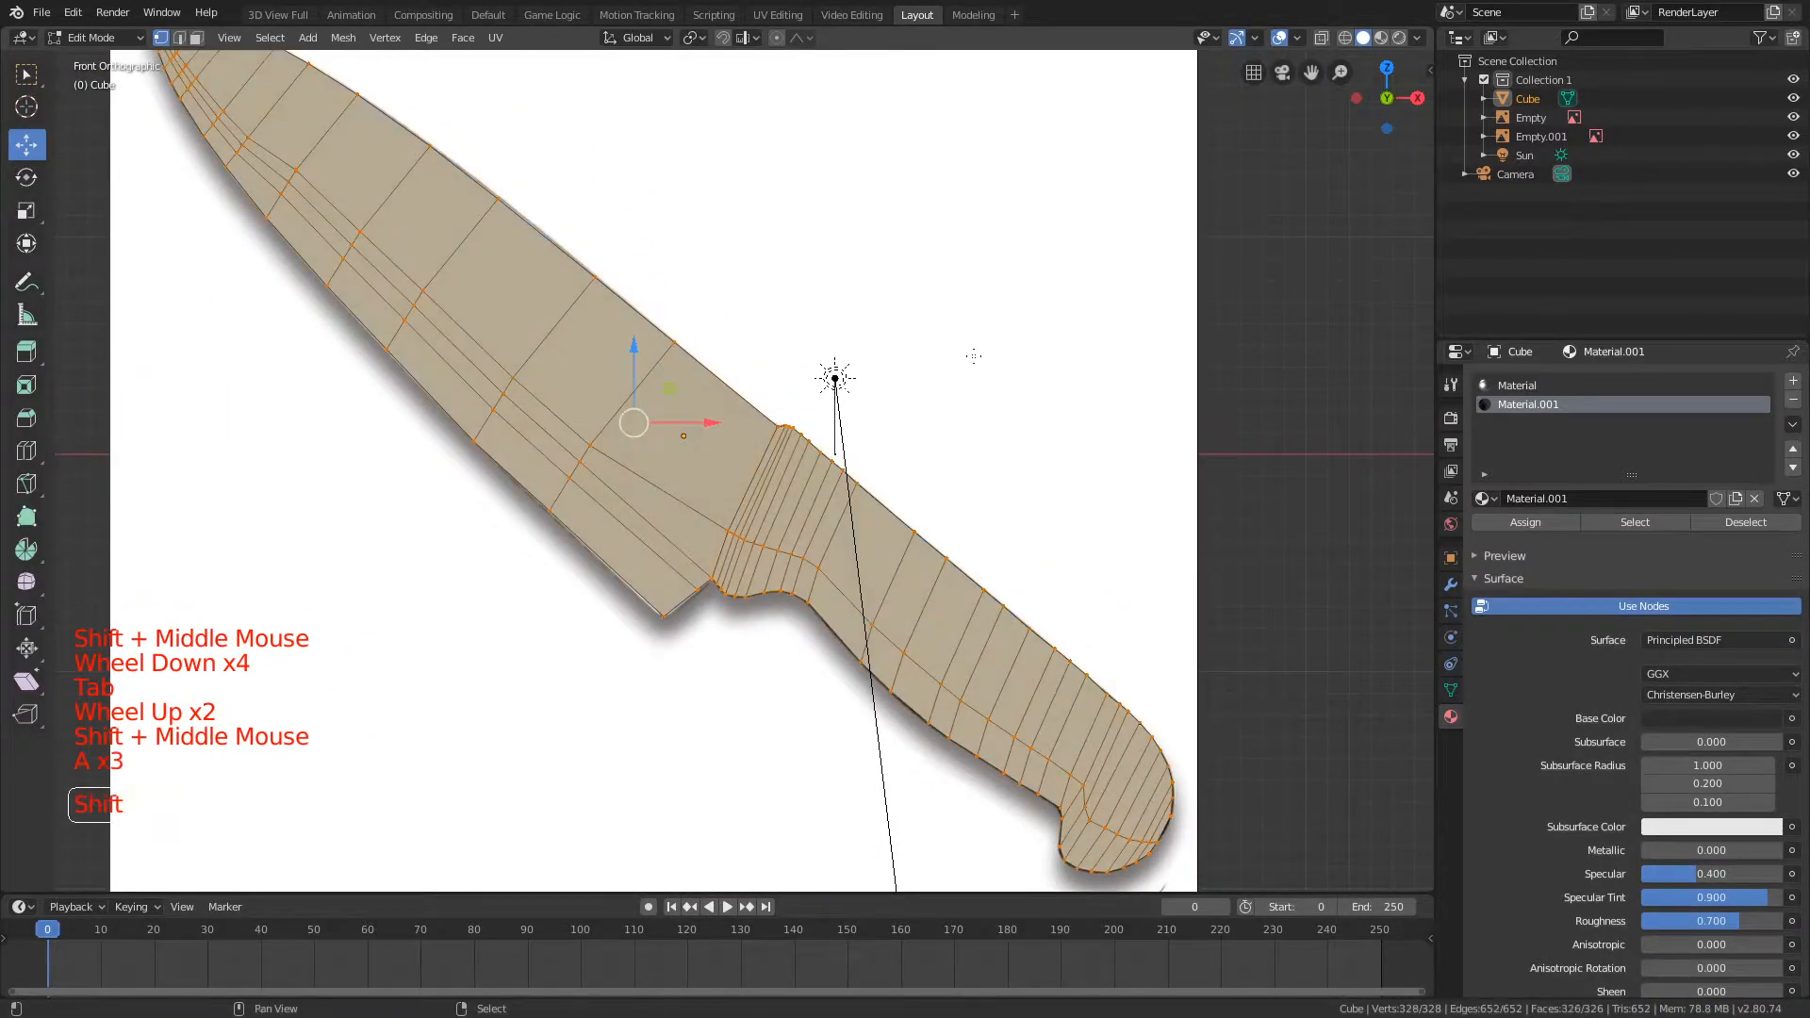
{"action": "middle_click_drag", "start_coordinate": [974, 362], "coordinate": [953, 289], "text": "shift"}
{"action": "left_click", "coordinate": [1450, 585]}
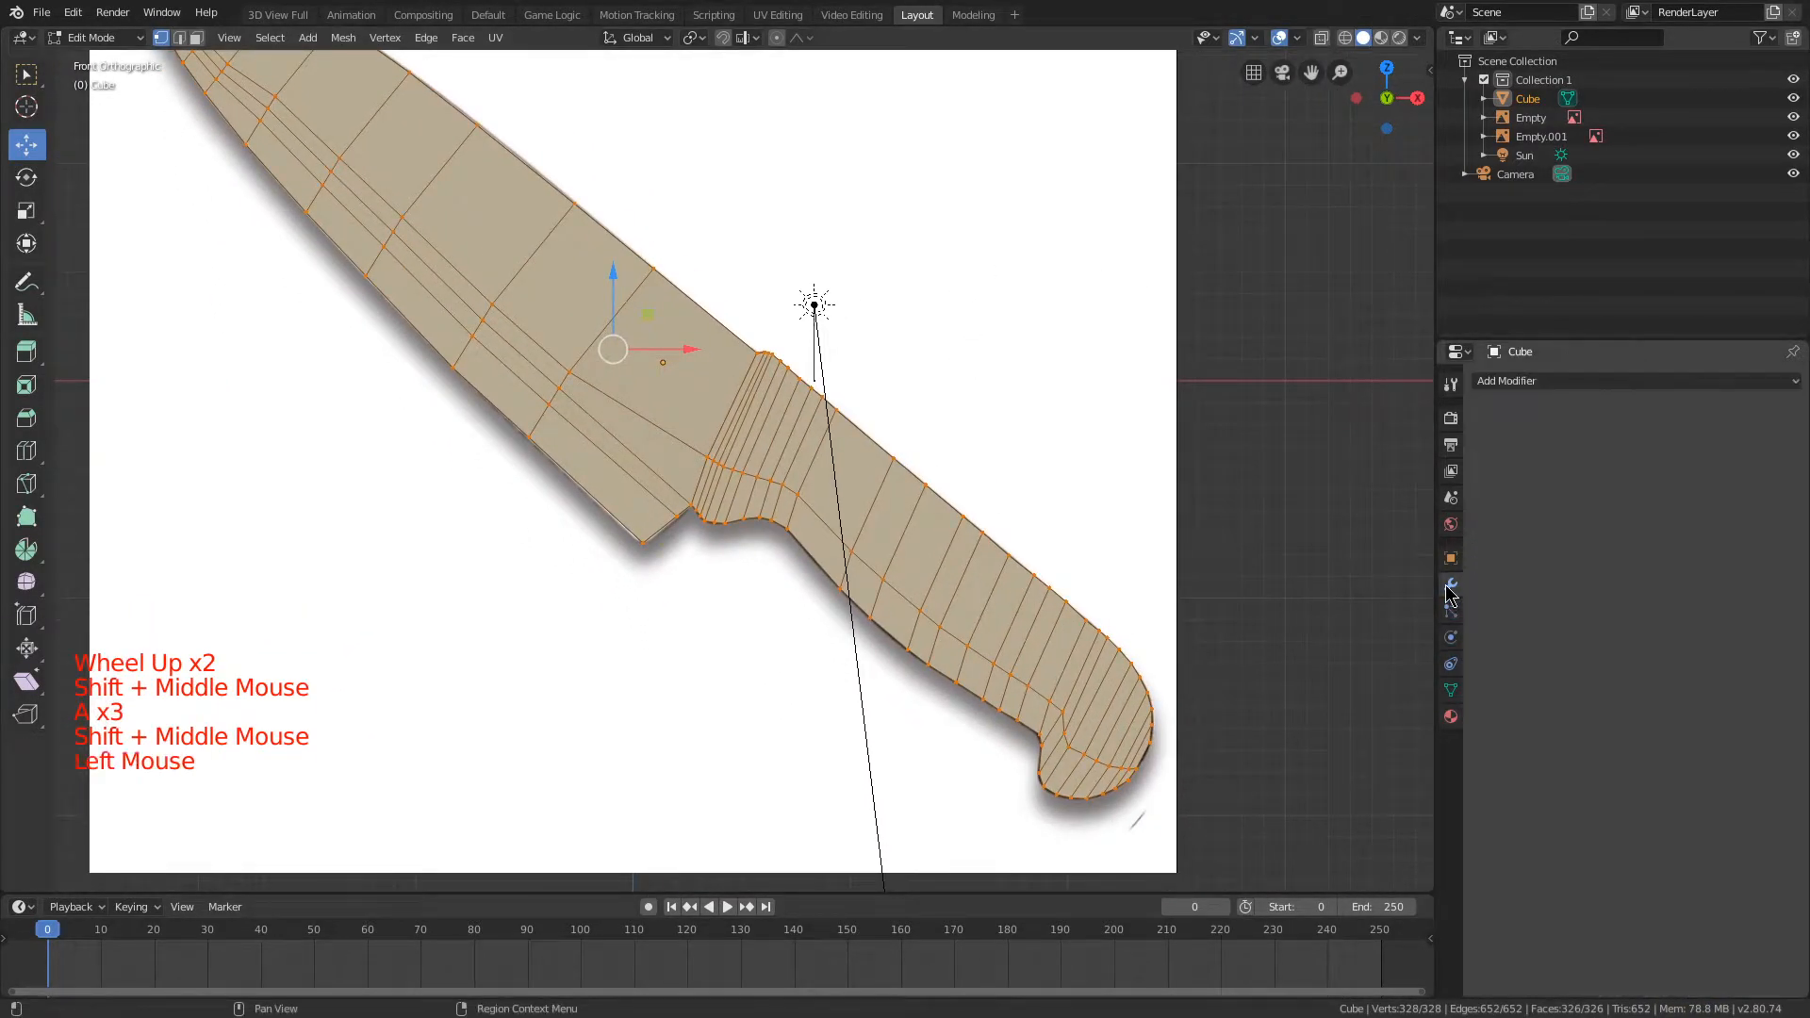
{"action": "left_click", "coordinate": [1549, 382]}
{"action": "key", "text": "Tab"}
{"action": "left_click", "coordinate": [1549, 381]}
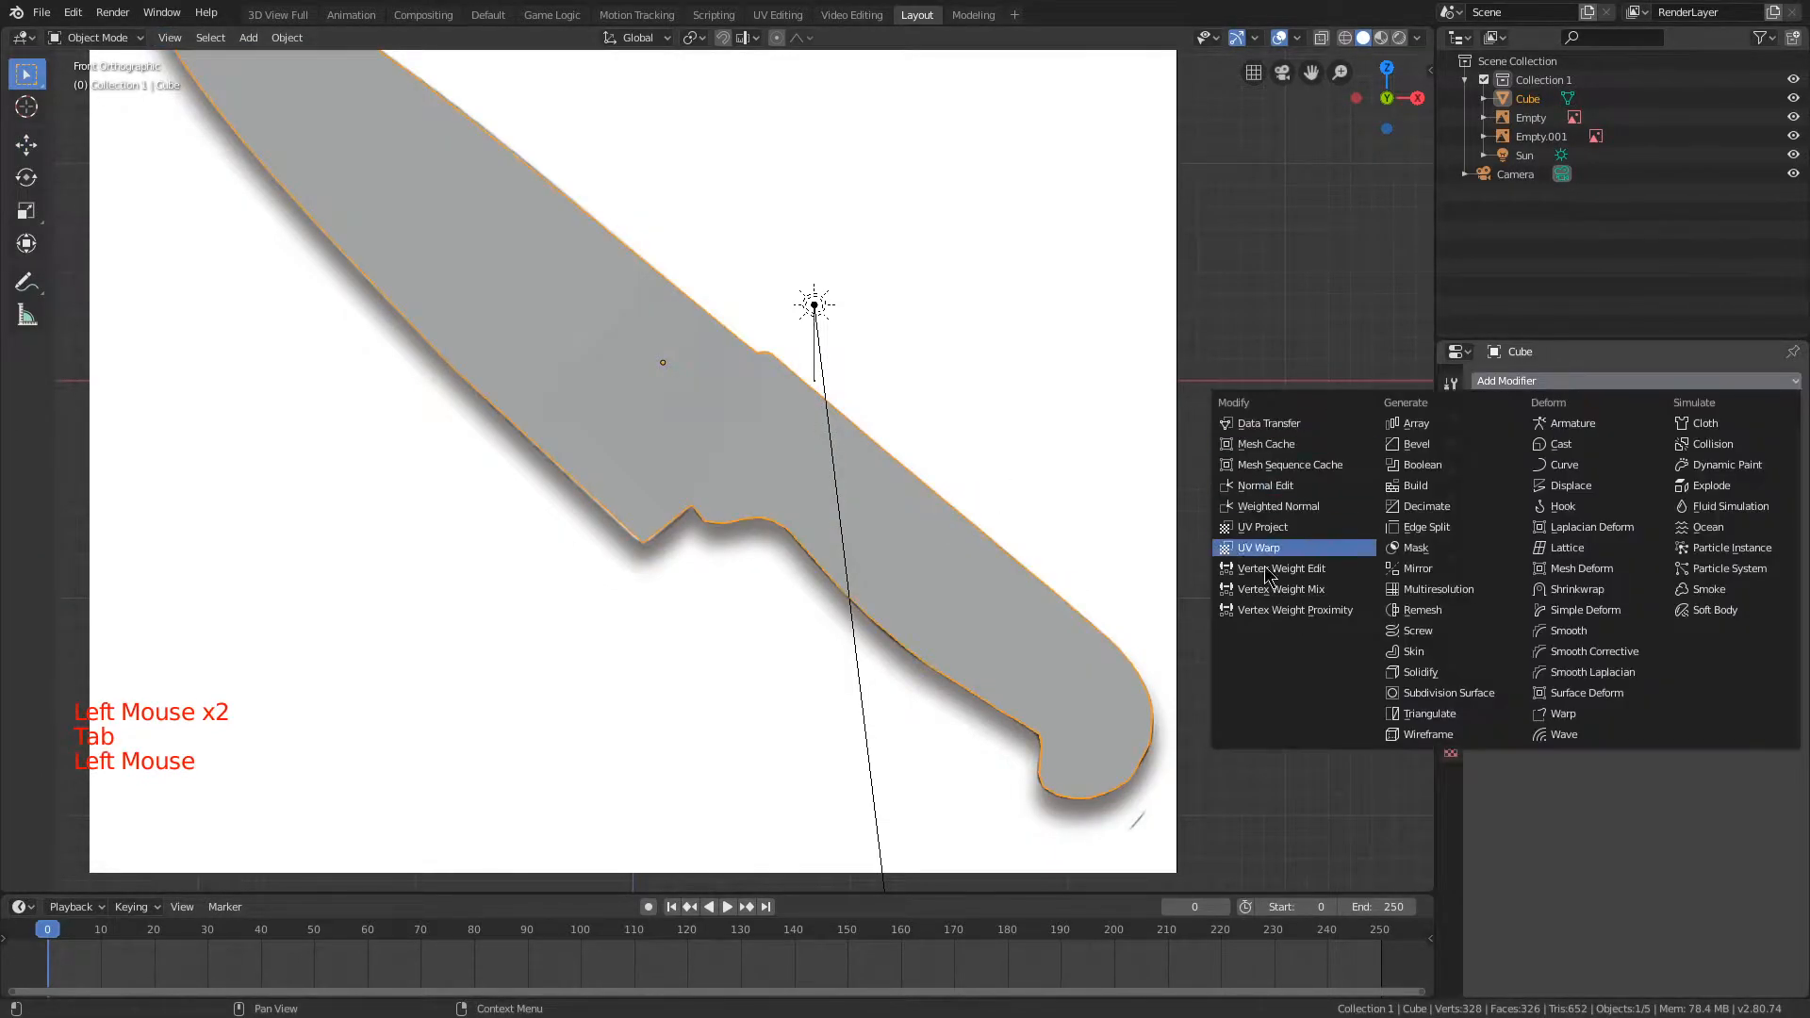
{"action": "left_click", "coordinate": [1449, 693]}
{"action": "middle_click_drag", "start_coordinate": [1030, 447], "coordinate": [869, 427]}
{"action": "scroll", "coordinate": [869, 427], "scroll_direction": "up", "scroll_amount": 2}
Step: Set the Subdivision modifier's levels to 4 for render and 2 for the viewport
{"action": "middle_click_drag", "start_coordinate": [1207, 480], "coordinate": [1650, 512]}
{"action": "left_click", "coordinate": [1627, 506]}
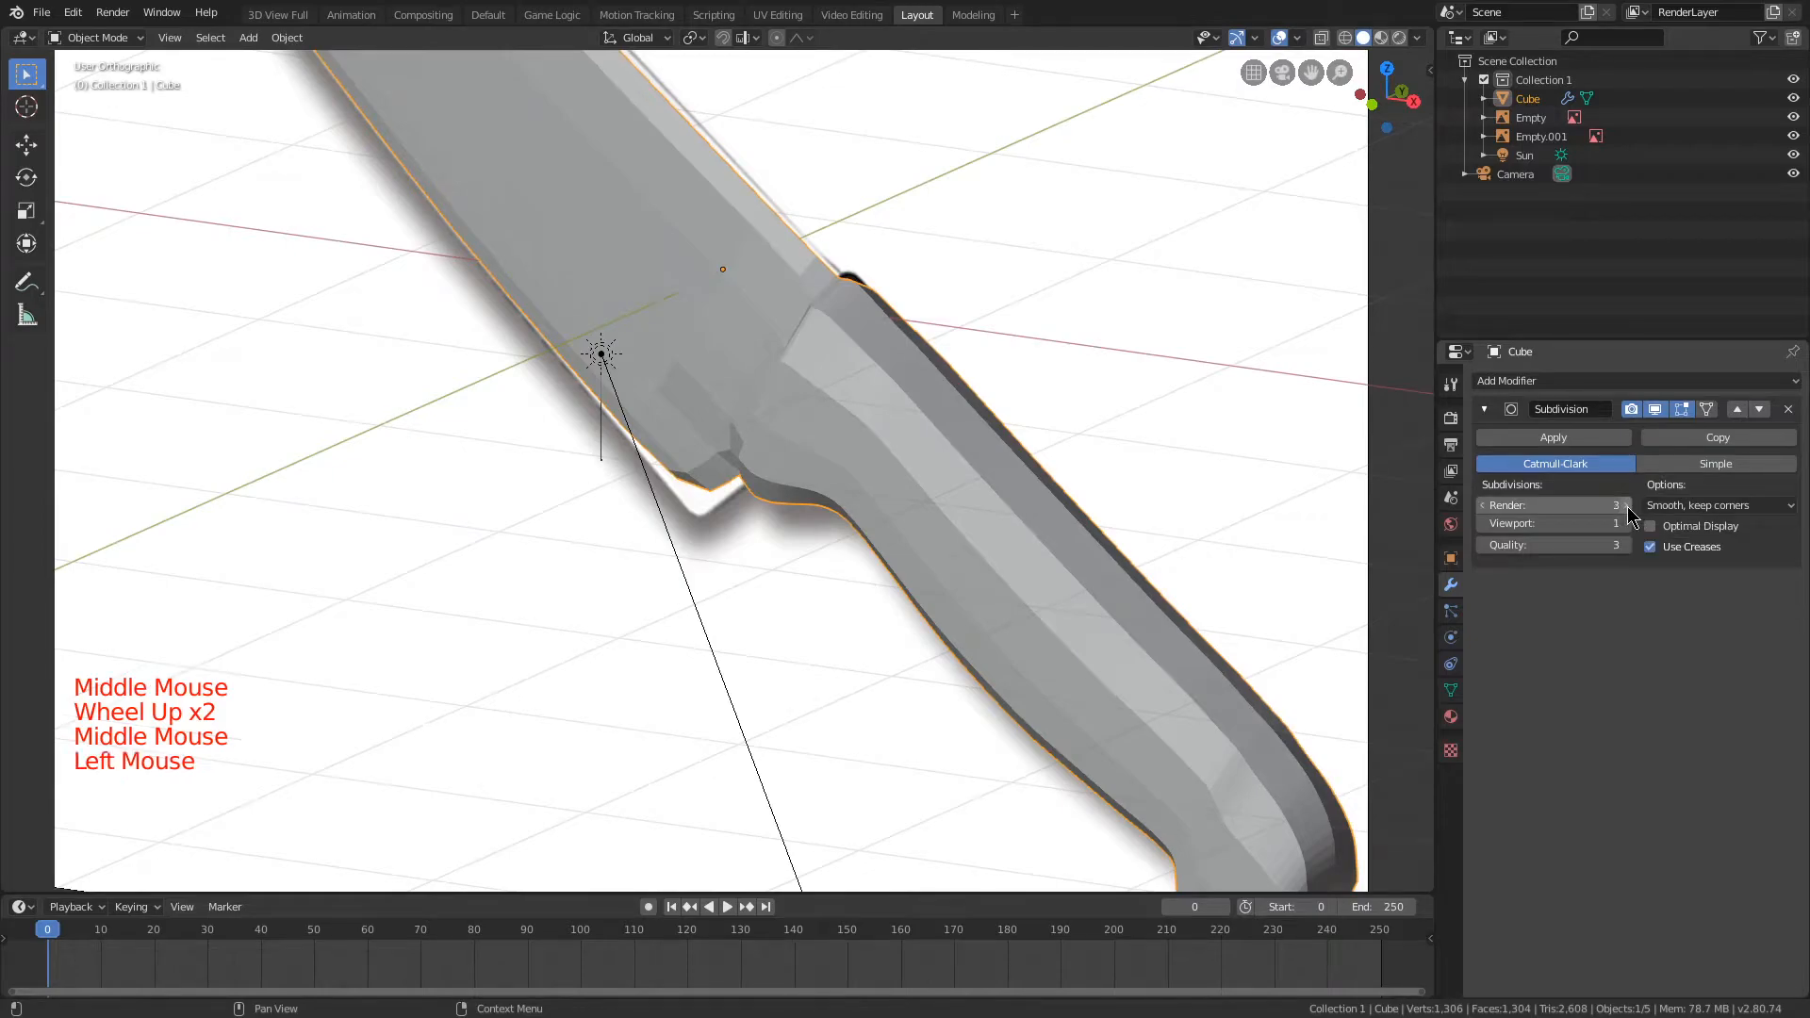
{"action": "left_click", "coordinate": [1627, 507]}
{"action": "left_click", "coordinate": [1629, 522]}
{"action": "left_click", "coordinate": [1625, 523]}
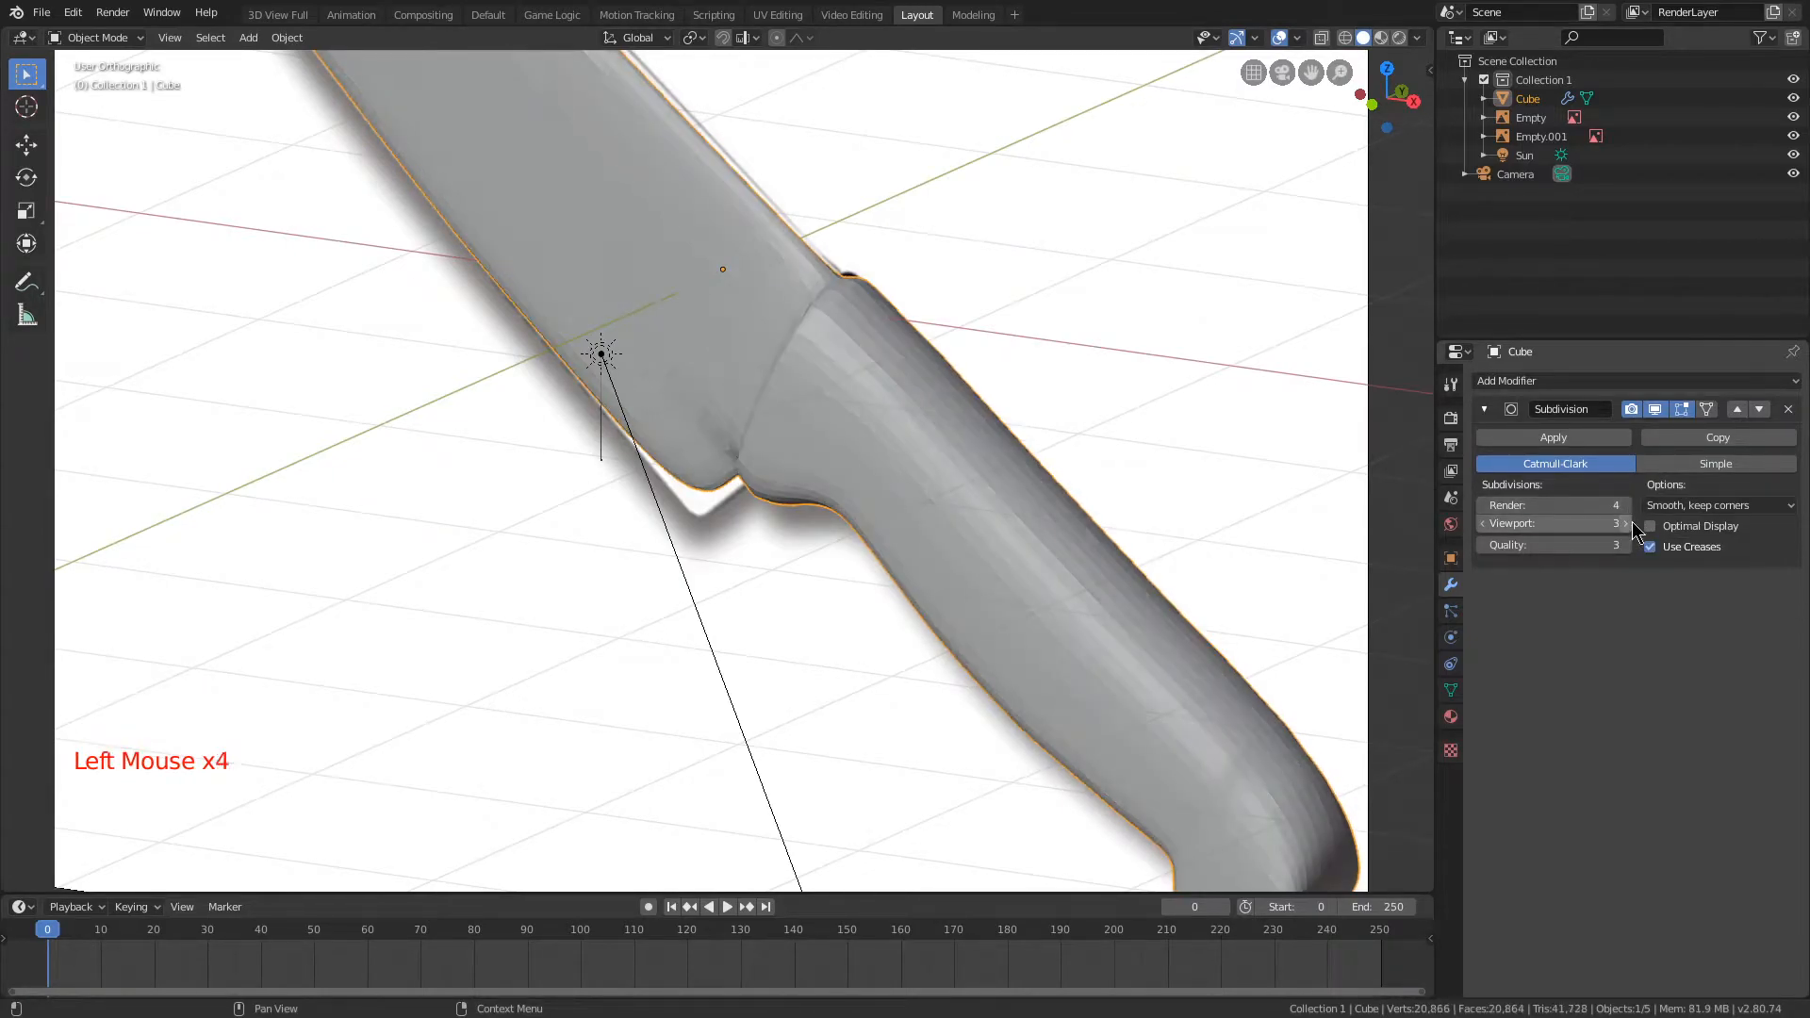
{"action": "left_click", "coordinate": [1626, 523]}
{"action": "middle_click_drag", "start_coordinate": [1273, 453], "coordinate": [1058, 327]}
{"action": "scroll", "coordinate": [997, 283], "scroll_direction": "down", "scroll_amount": 2}
{"action": "left_click", "coordinate": [1482, 524]}
{"action": "left_click", "coordinate": [1481, 524]}
{"action": "left_click", "coordinate": [1482, 524]}
{"action": "scroll", "coordinate": [943, 425], "scroll_direction": "down", "scroll_amount": 1}
{"action": "middle_click_drag", "start_coordinate": [943, 425], "coordinate": [794, 349]}
Step: In Edit Mode, add a loop cut across the blade's rear and slide it close to the handle
{"action": "key", "text": "Tab"}
{"action": "key", "text": "a"}
{"action": "middle_click_drag", "start_coordinate": [476, 221], "coordinate": [784, 366]}
{"action": "scroll", "coordinate": [490, 242], "scroll_direction": "up", "scroll_amount": 2}
{"action": "scroll", "coordinate": [577, 264], "scroll_direction": "up", "scroll_amount": 2, "text": "shift"}
{"action": "scroll", "coordinate": [577, 264], "scroll_direction": "up", "scroll_amount": 2}
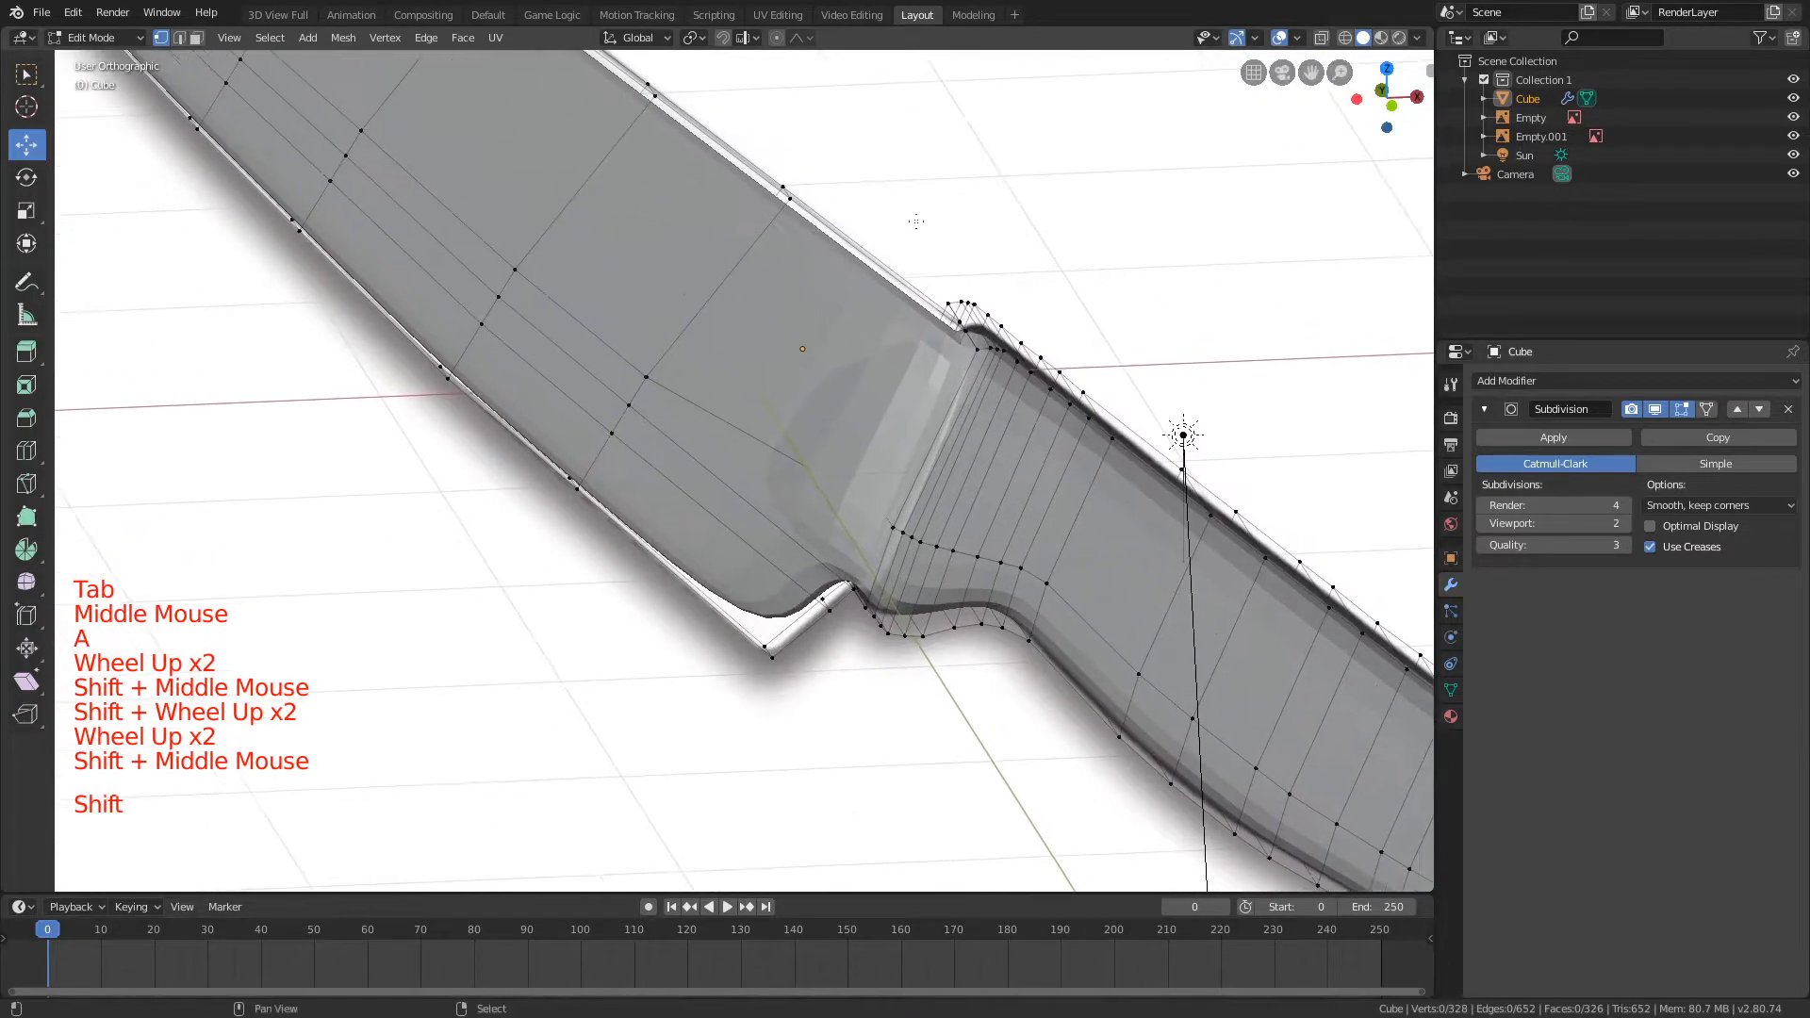
{"action": "key", "text": "ctrl+r"}
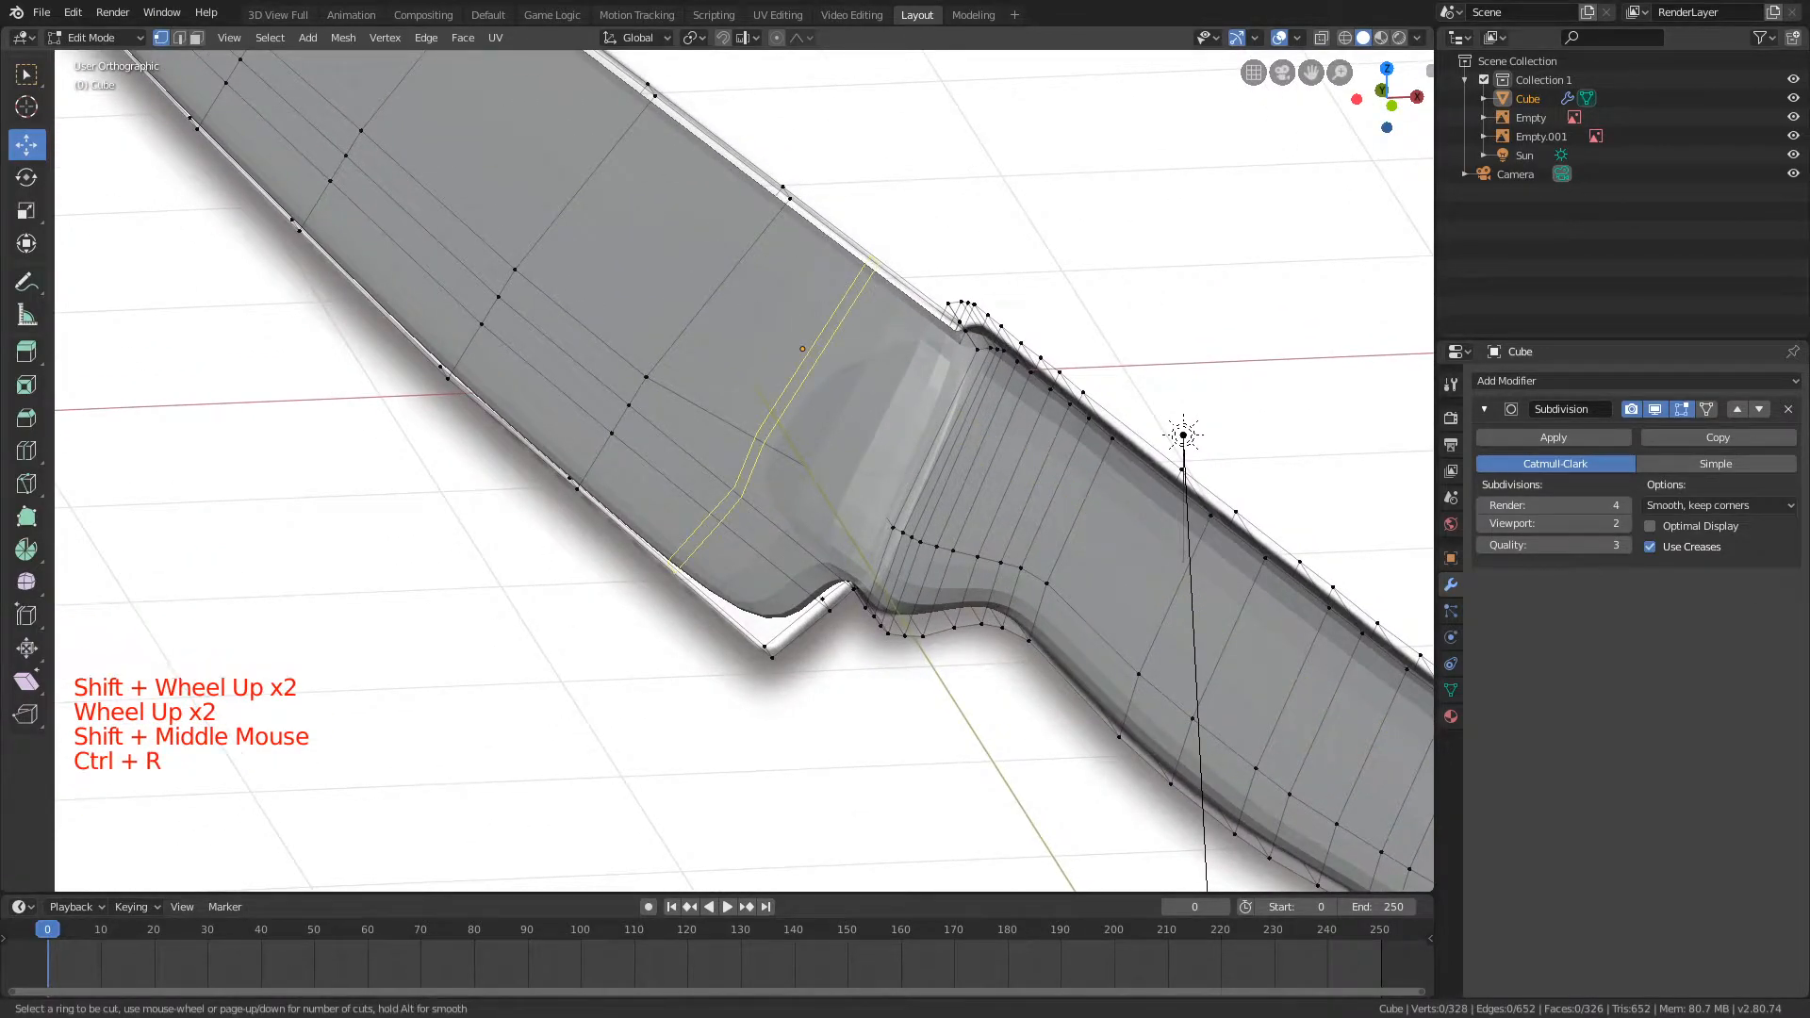
{"action": "left_click", "coordinate": [872, 264]}
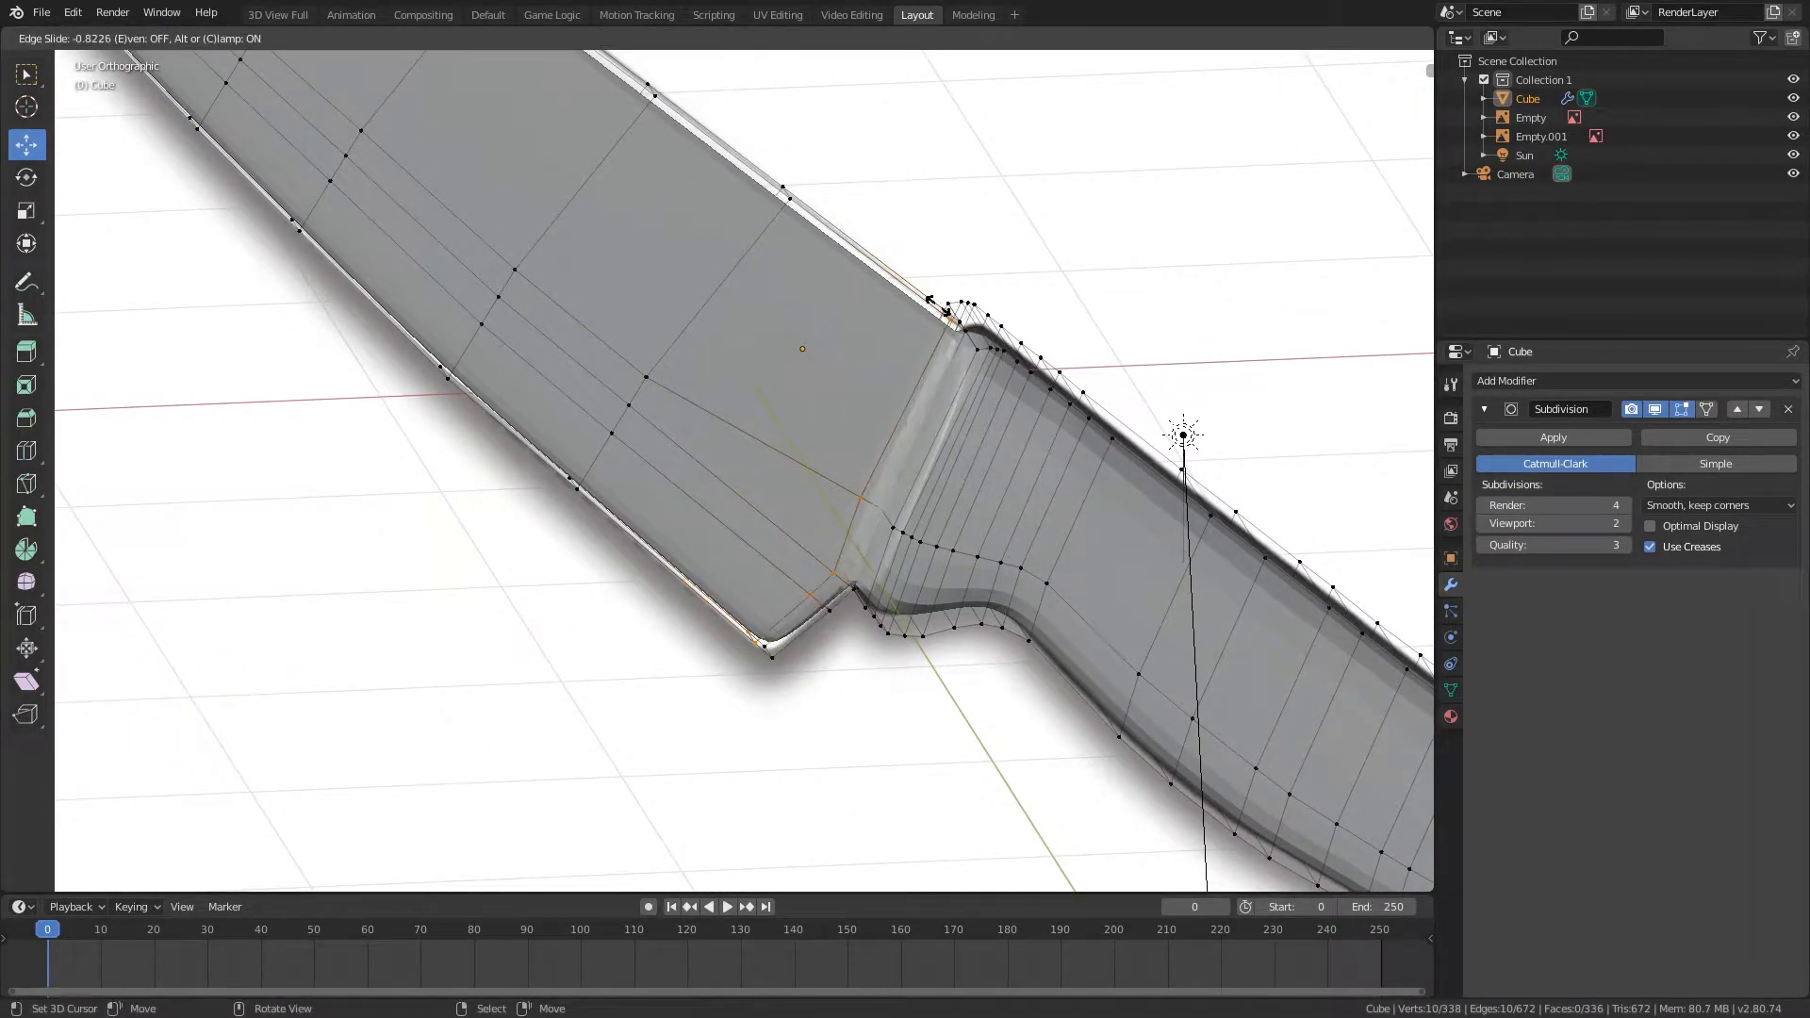
{"action": "left_click", "coordinate": [938, 302]}
{"action": "middle_click_drag", "start_coordinate": [938, 302], "coordinate": [865, 228]}
{"action": "scroll", "coordinate": [876, 264], "scroll_direction": "up", "scroll_amount": 4}
Step: Try a loop cut around the front end of the handle and undo it
{"action": "key", "text": "a"}
{"action": "key", "text": "ctrl+r"}
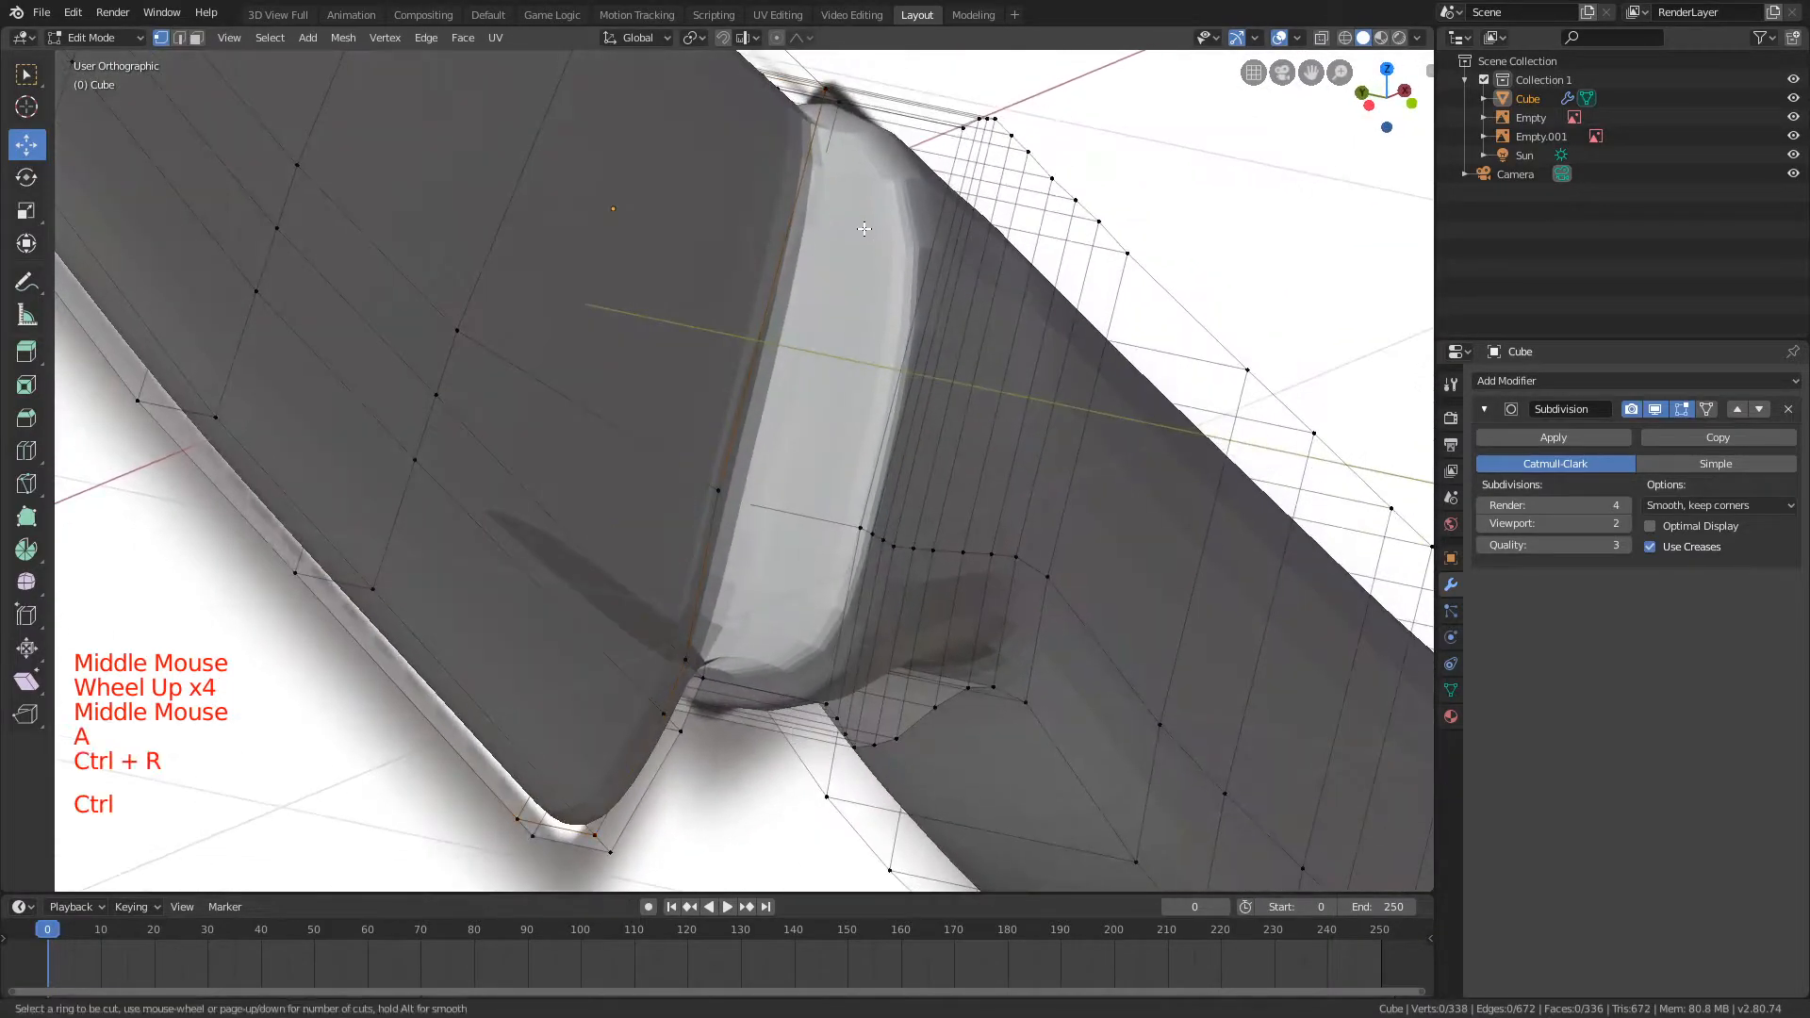
{"action": "left_click", "coordinate": [919, 133]}
{"action": "right_click", "coordinate": [957, 163]}
{"action": "key", "text": "ctrl+z"}
{"action": "key", "text": "ctrl+r"}
{"action": "right_click", "coordinate": [939, 509]}
{"action": "middle_click_drag", "start_coordinate": [938, 509], "coordinate": [801, 462]}
{"action": "scroll", "coordinate": [773, 434], "scroll_direction": "down", "scroll_amount": 4}
Step: Add a lengthwise loop cut along the knife and slide it fully against the blade's spine edge
{"action": "middle_click_drag", "start_coordinate": [716, 355], "coordinate": [669, 344]}
{"action": "middle_click_drag", "start_coordinate": [669, 344], "coordinate": [1021, 617], "text": "shift"}
{"action": "scroll", "coordinate": [1021, 617], "scroll_direction": "down", "scroll_amount": 2}
{"action": "key", "text": "ctrl+r"}
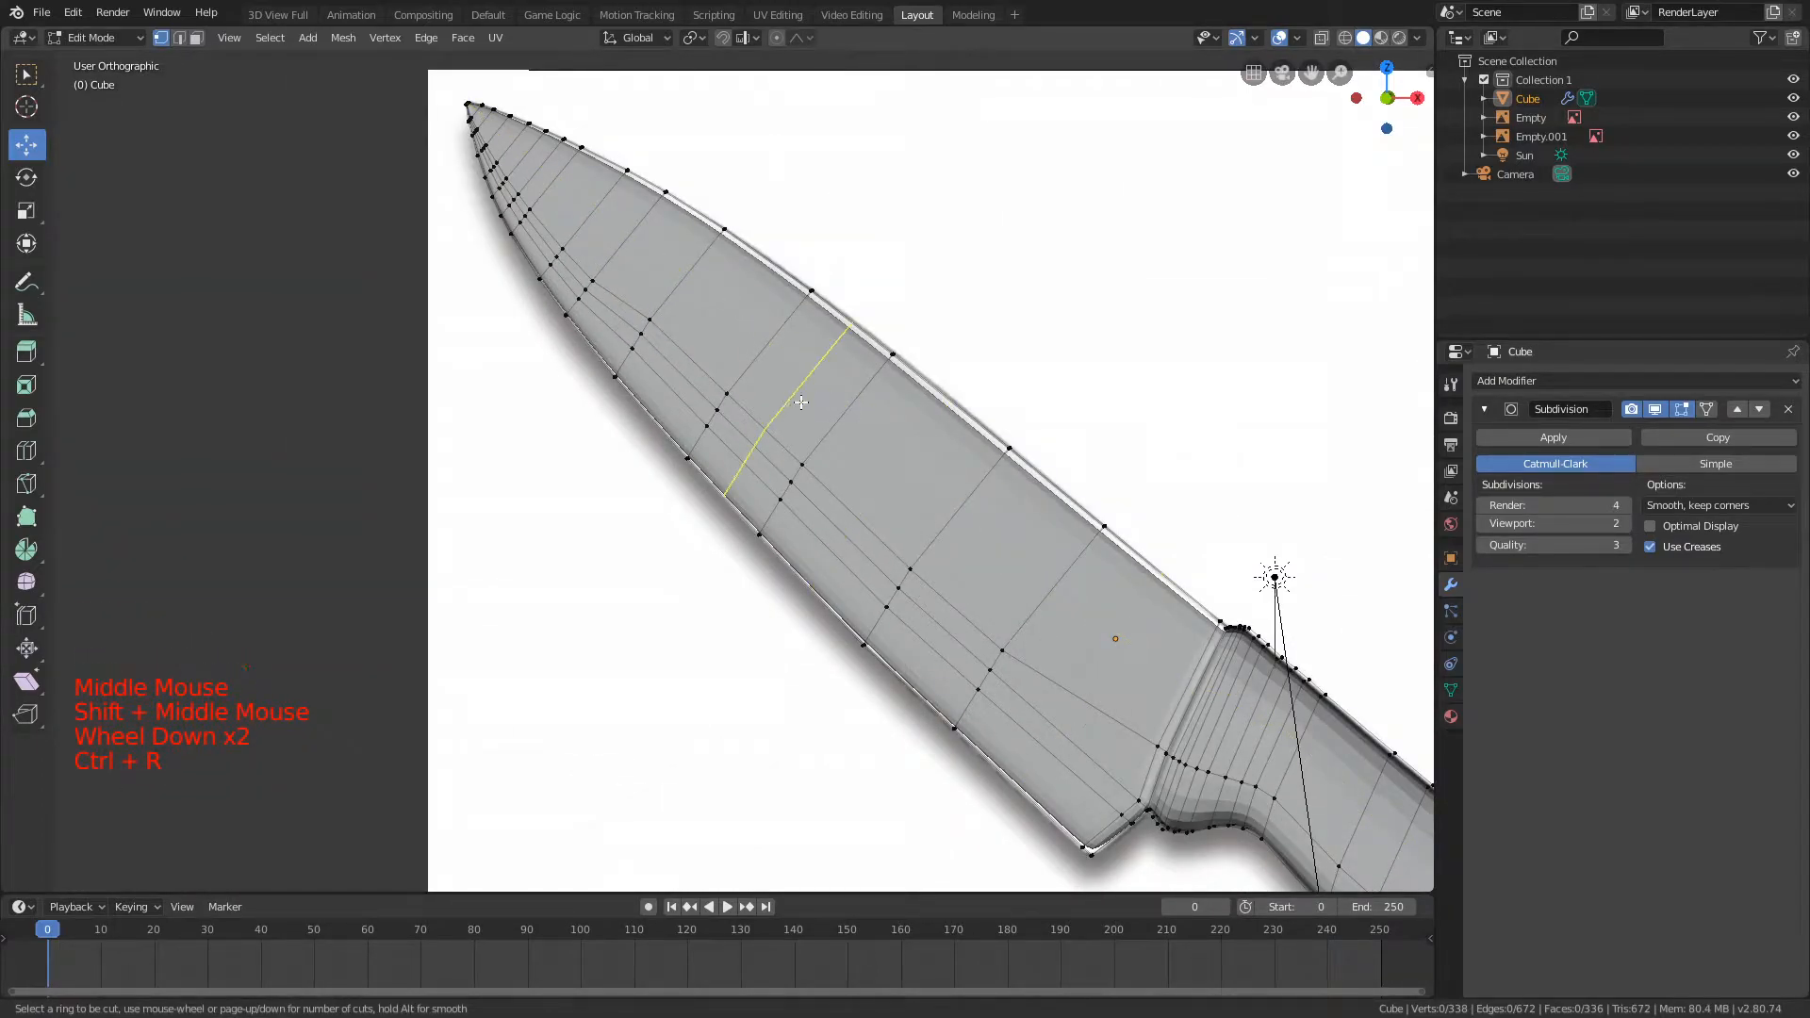
{"action": "left_click", "coordinate": [989, 443]}
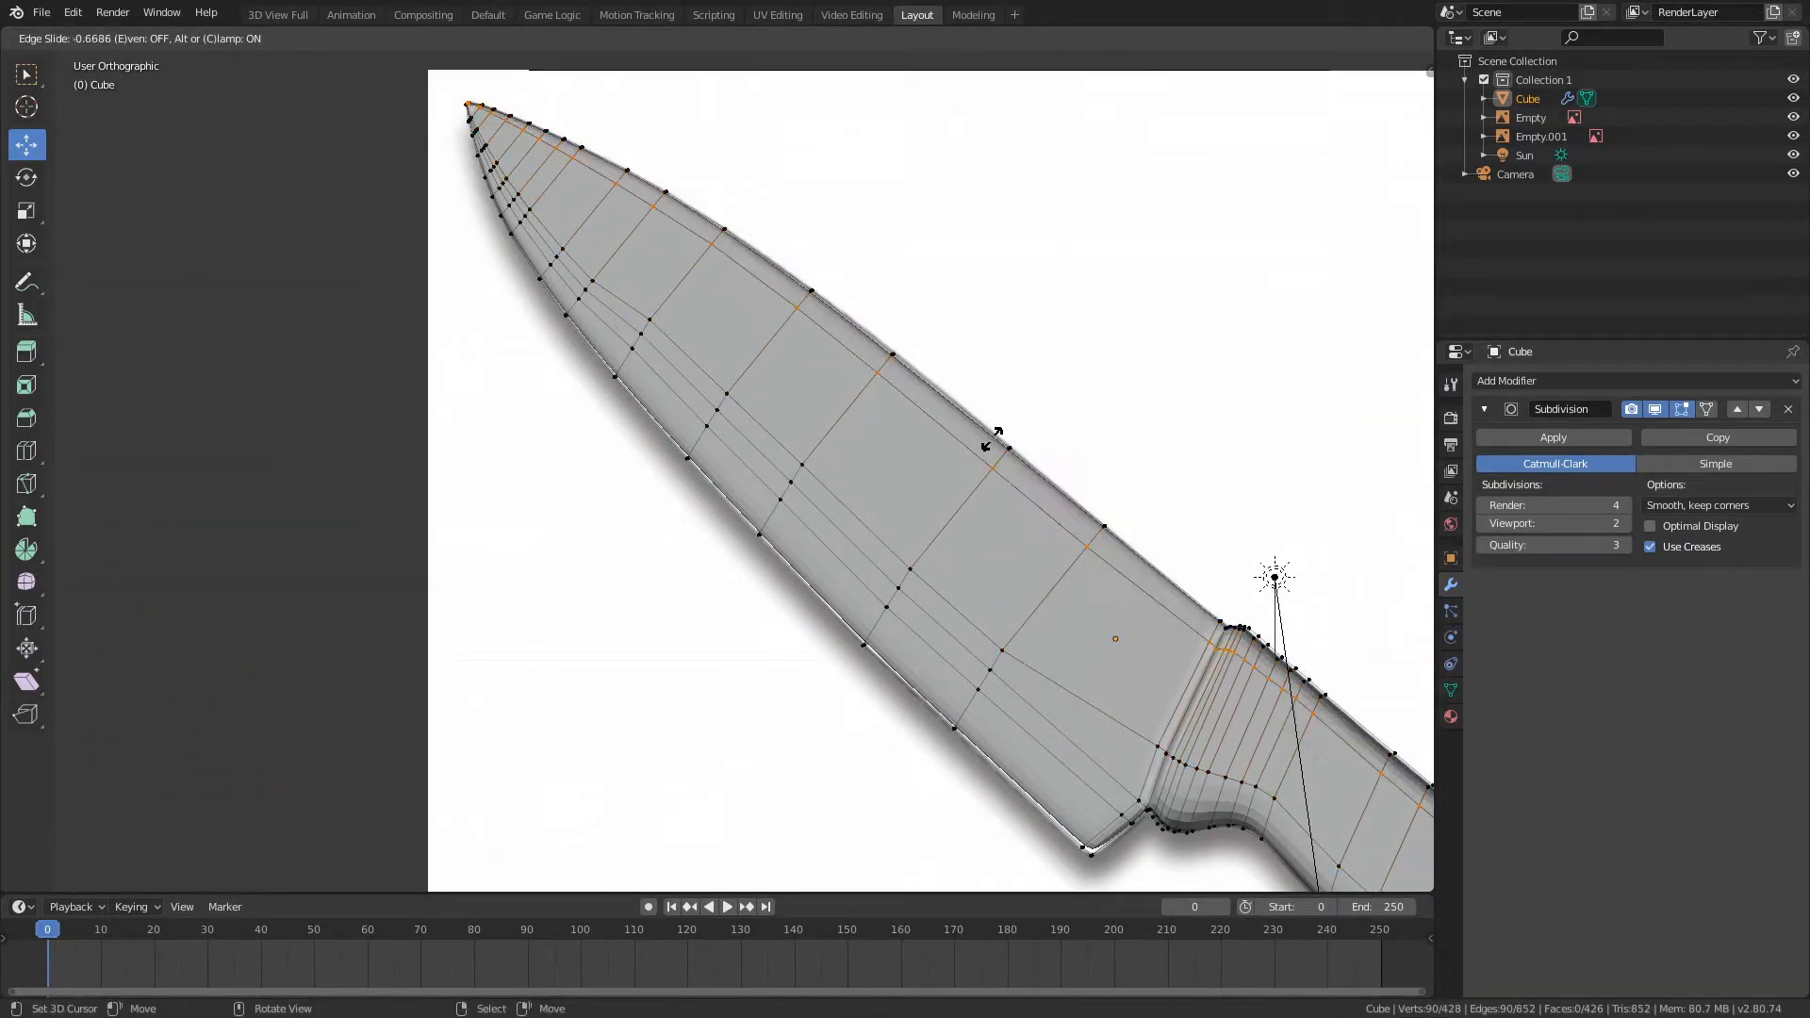
{"action": "left_click", "coordinate": [1072, 411]}
{"action": "key", "text": "a"}
Step: Try a lengthwise loop cut just above the blade's cutting edge and undo it
{"action": "middle_click_drag", "start_coordinate": [1151, 629], "coordinate": [1079, 500], "text": "shift"}
{"action": "scroll", "coordinate": [1084, 565], "scroll_direction": "up", "scroll_amount": 2}
{"action": "middle_click_drag", "start_coordinate": [1087, 575], "coordinate": [964, 400], "text": "shift"}
{"action": "key", "text": "ctrl+r"}
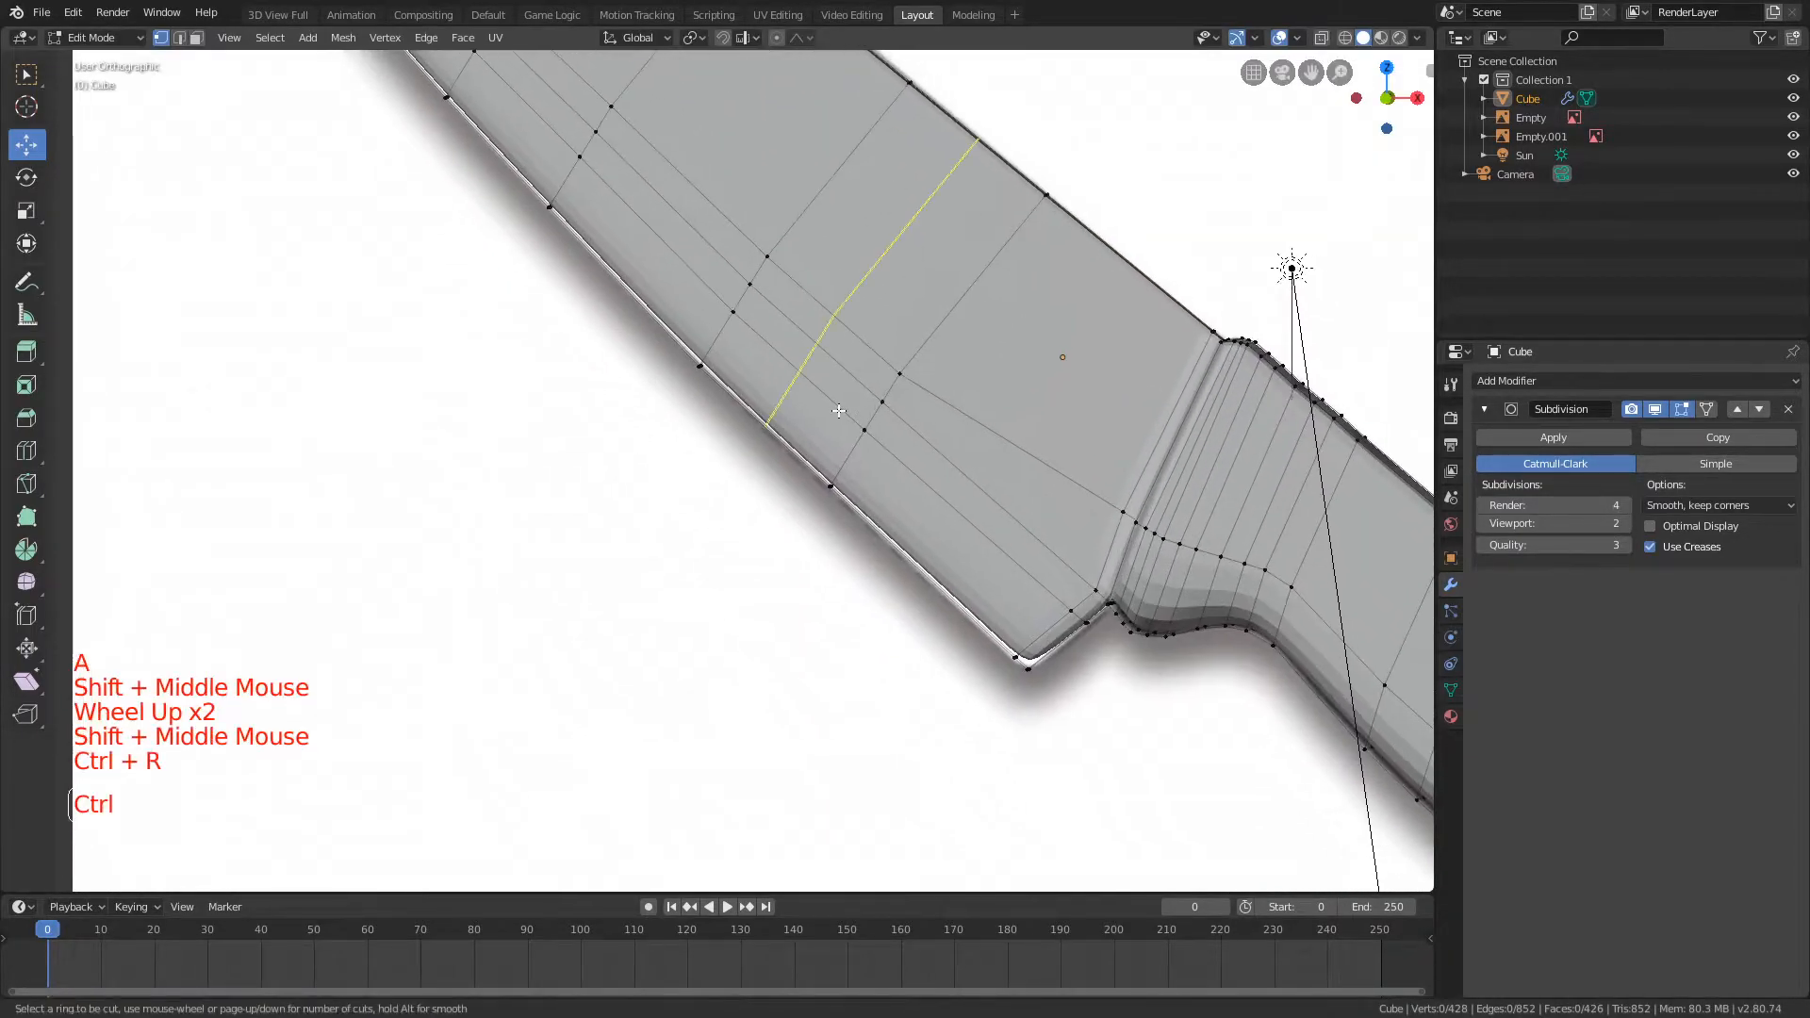
{"action": "left_click", "coordinate": [730, 322]}
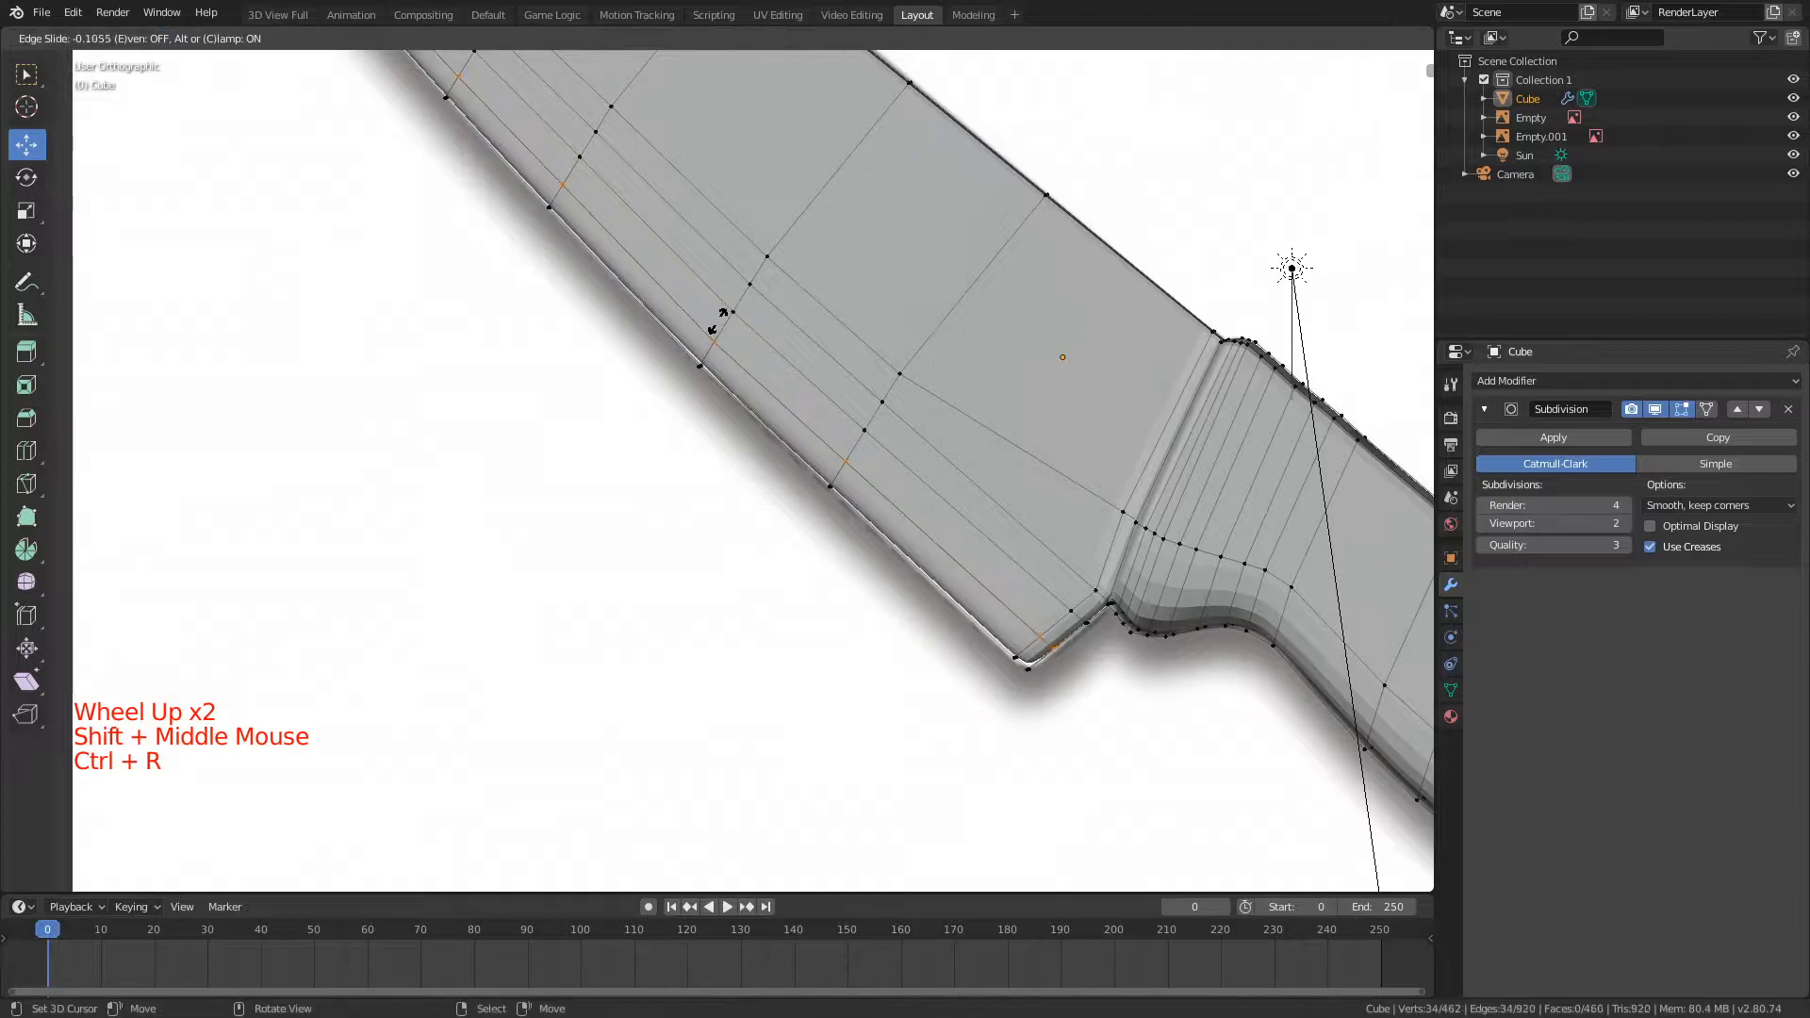
{"action": "left_click", "coordinate": [712, 329]}
{"action": "key", "text": "ctrl+z"}
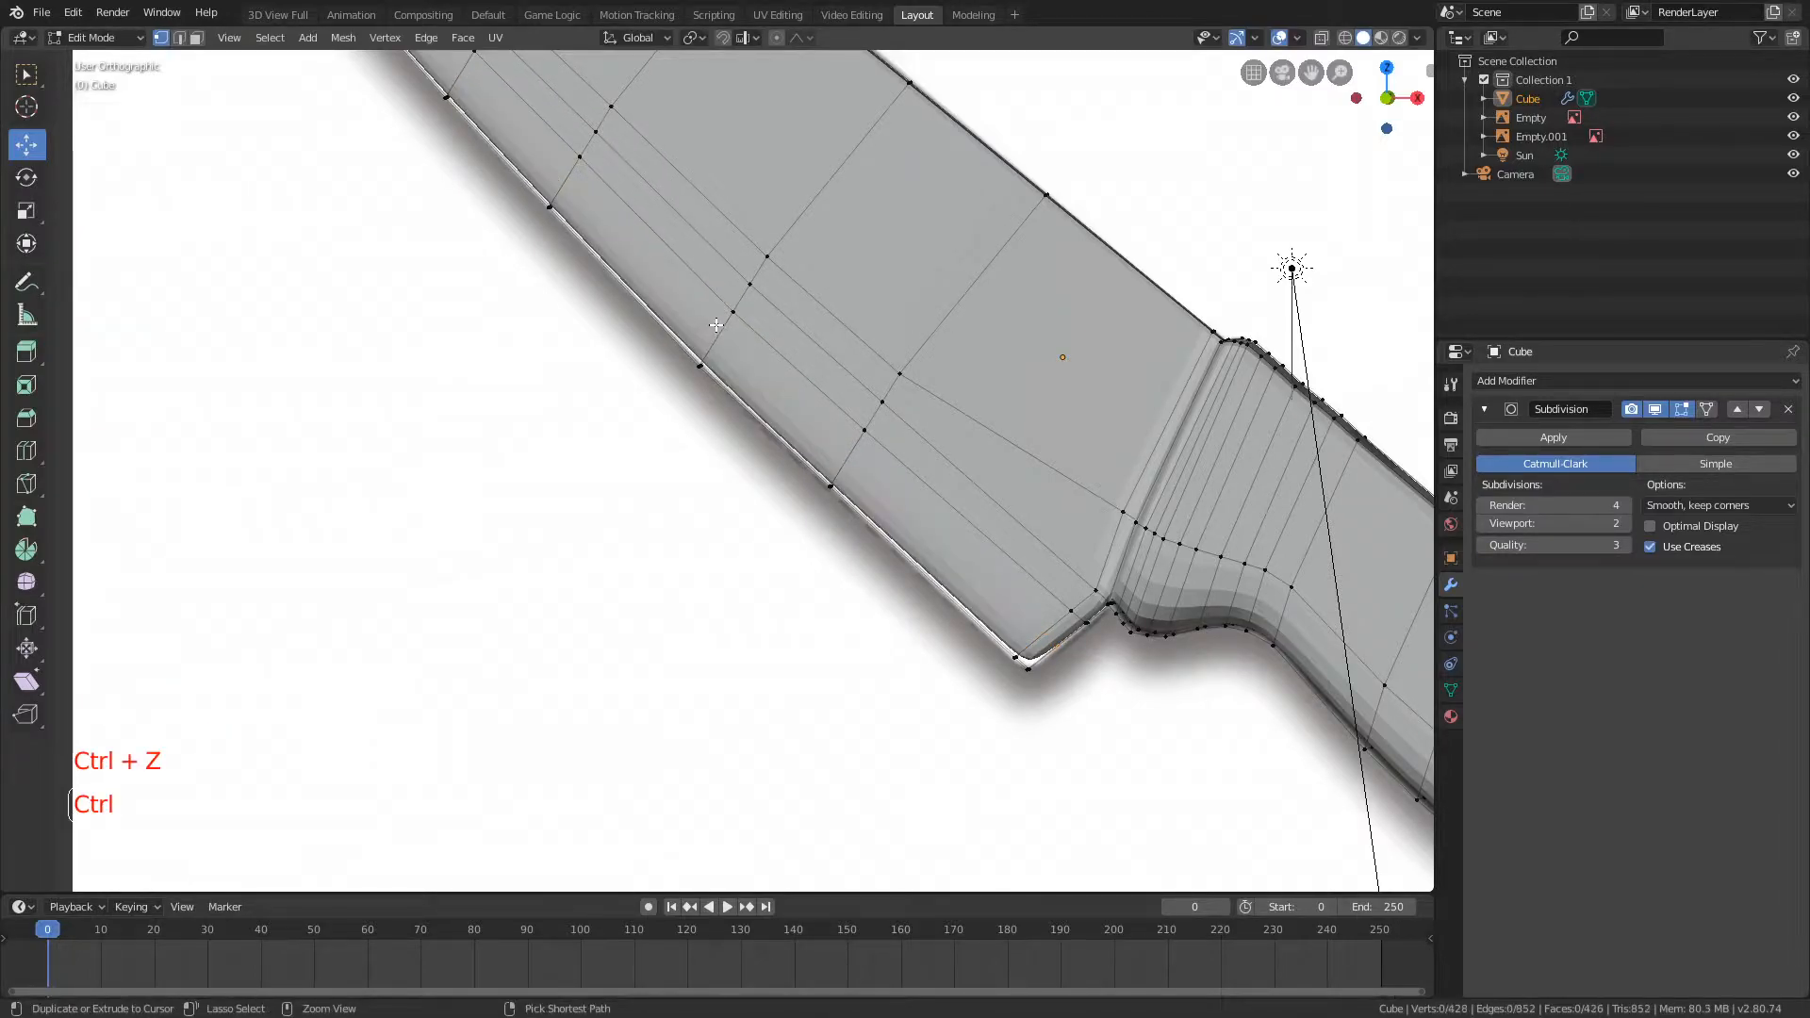
Step: Add a lengthwise loop cut on the blade and slide it close against the cutting edge
{"action": "key", "text": "ctrl+r"}
{"action": "left_click", "coordinate": [714, 327]}
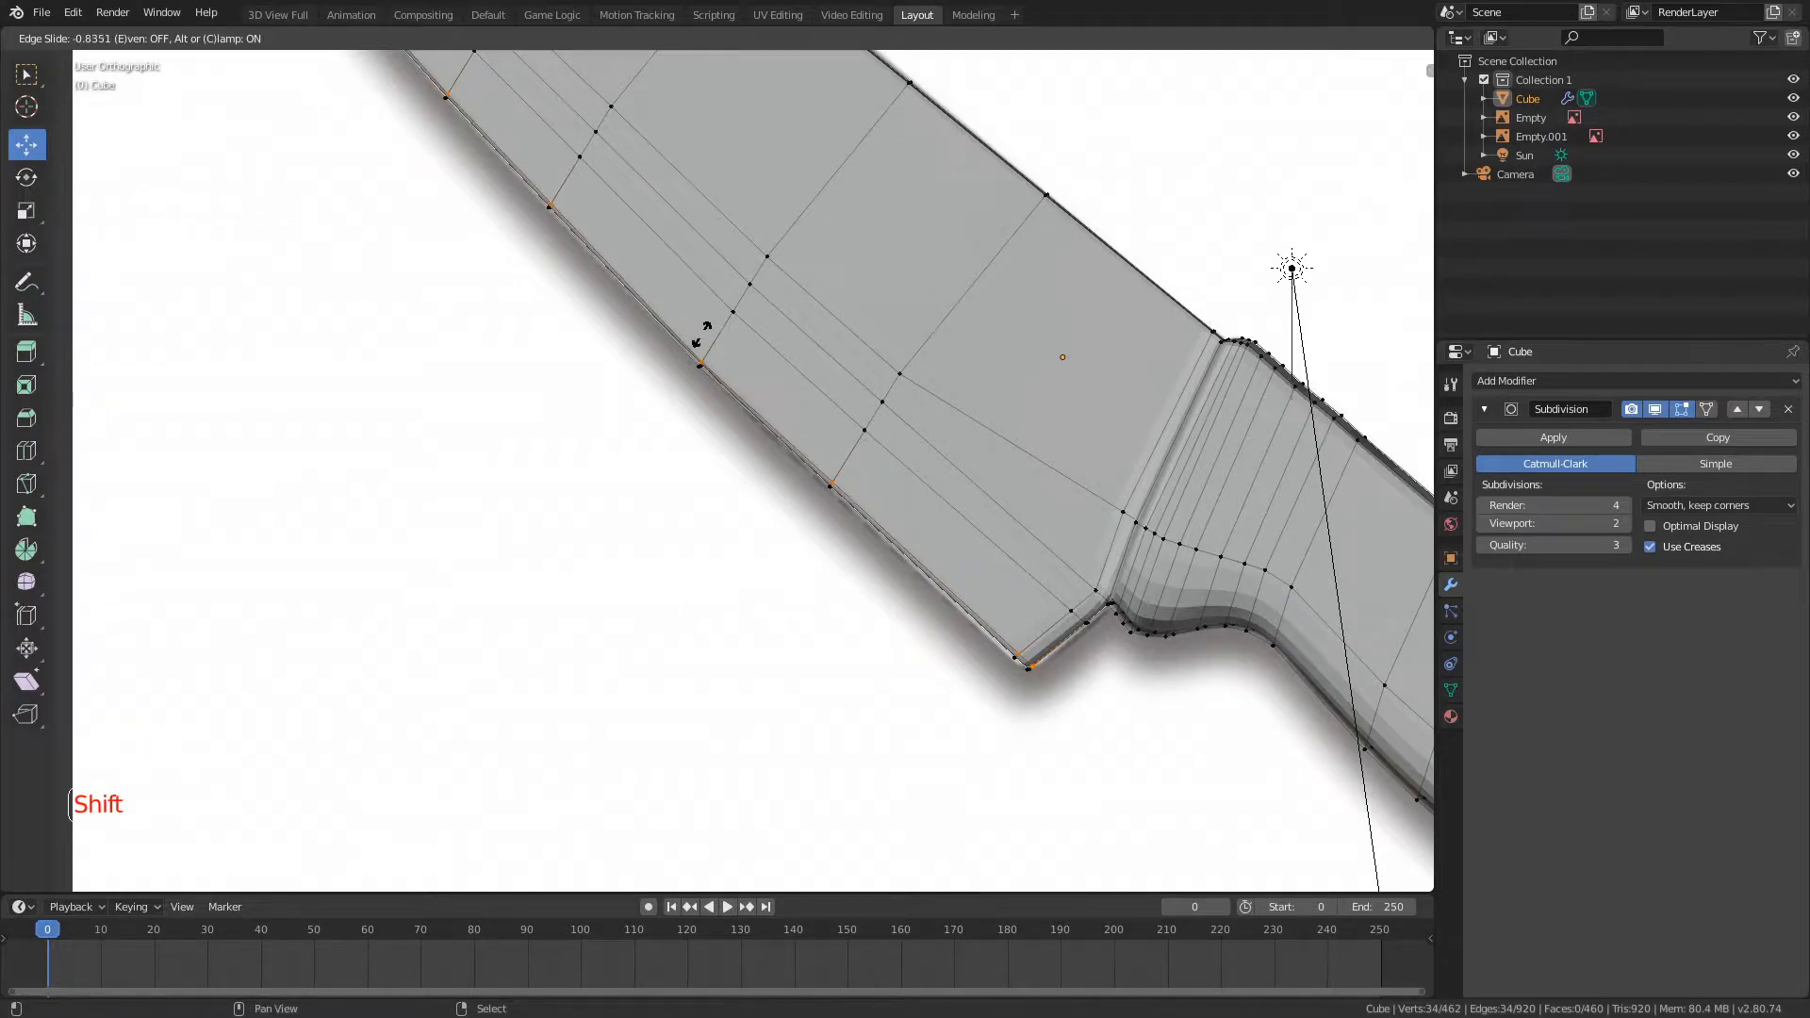
{"action": "left_click", "coordinate": [693, 340]}
{"action": "scroll", "coordinate": [1146, 483], "scroll_direction": "down", "scroll_amount": 4}
{"action": "key", "text": "a"}
Step: Add two loop cuts on the handle's front face where it meets the blade, slid toward the face's edges
{"action": "scroll", "coordinate": [886, 358], "scroll_direction": "up", "scroll_amount": 1}
{"action": "middle_click_drag", "start_coordinate": [1146, 482], "coordinate": [755, 408], "text": "shift"}
{"action": "scroll", "coordinate": [887, 359], "scroll_direction": "up", "scroll_amount": 2}
{"action": "scroll", "coordinate": [606, 268], "scroll_direction": "up", "scroll_amount": 3}
{"action": "key", "text": "ctrl+r"}
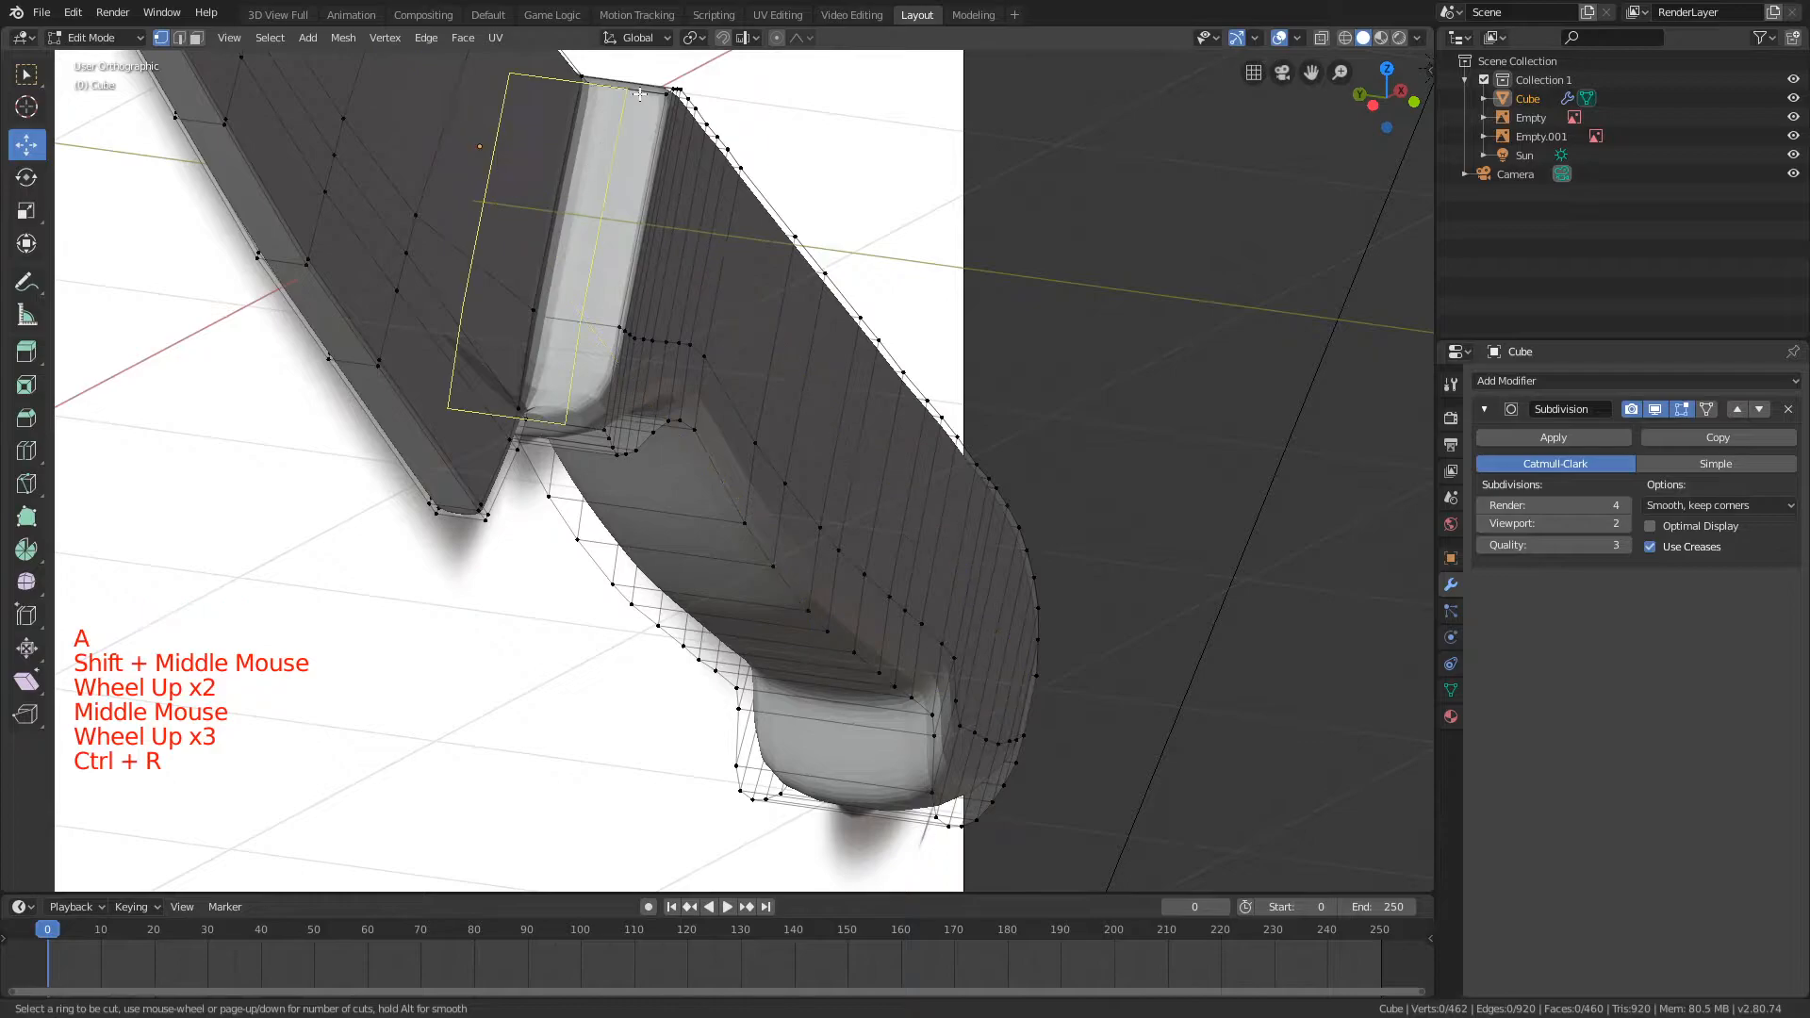
{"action": "left_click", "coordinate": [637, 92]}
{"action": "left_click", "coordinate": [630, 99]}
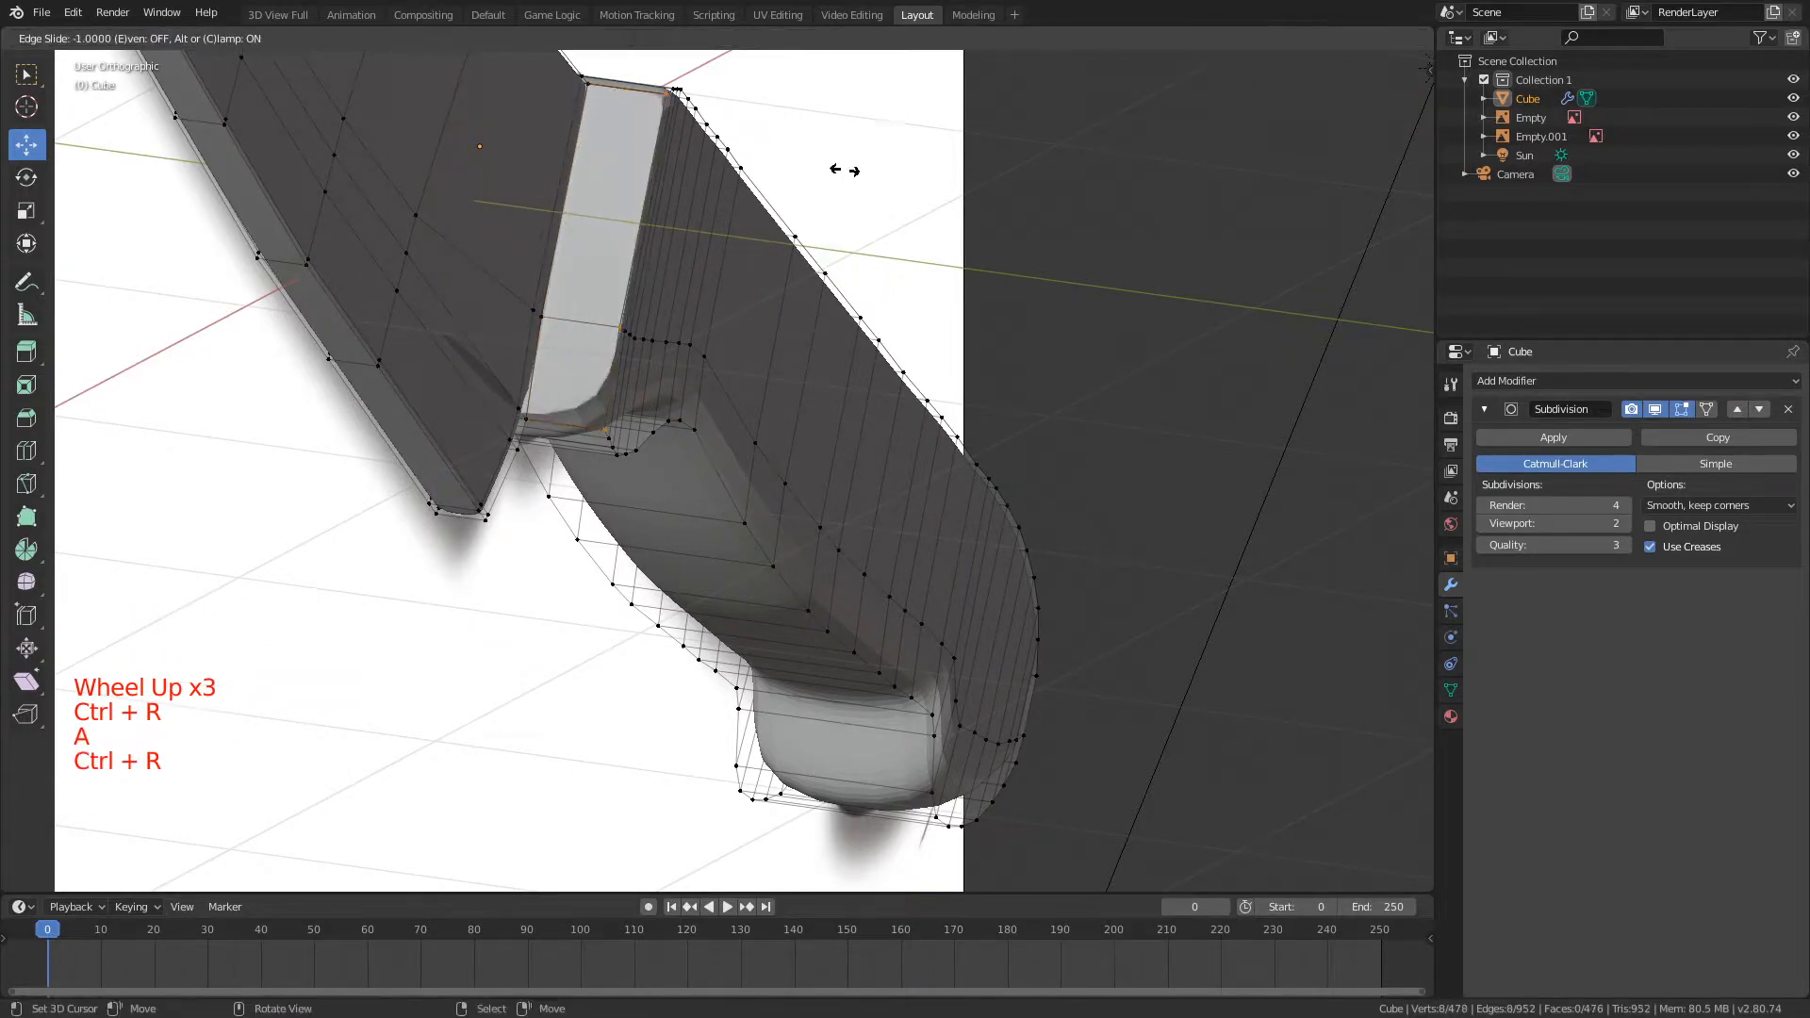
{"action": "key", "text": "a"}
Step: Check the sharpened junction of blade and handle in Object Mode from several angles
{"action": "middle_click_drag", "start_coordinate": [978, 349], "coordinate": [797, 387]}
{"action": "key", "text": "Tab"}
{"action": "middle_click_drag", "start_coordinate": [708, 457], "coordinate": [719, 364]}
{"action": "scroll", "coordinate": [761, 411], "scroll_direction": "down", "scroll_amount": 2}
{"action": "scroll", "coordinate": [933, 450], "scroll_direction": "down", "scroll_amount": 3}
{"action": "scroll", "coordinate": [761, 360], "scroll_direction": "up", "scroll_amount": 1, "text": "shift"}
{"action": "scroll", "coordinate": [1047, 464], "scroll_direction": "up", "scroll_amount": 3}
{"action": "scroll", "coordinate": [720, 364], "scroll_direction": "up", "scroll_amount": 3}
Step: Add a lengthwise loop cut along the narrow underside of the handle
{"action": "key", "text": "Tab"}
{"action": "key", "text": "a"}
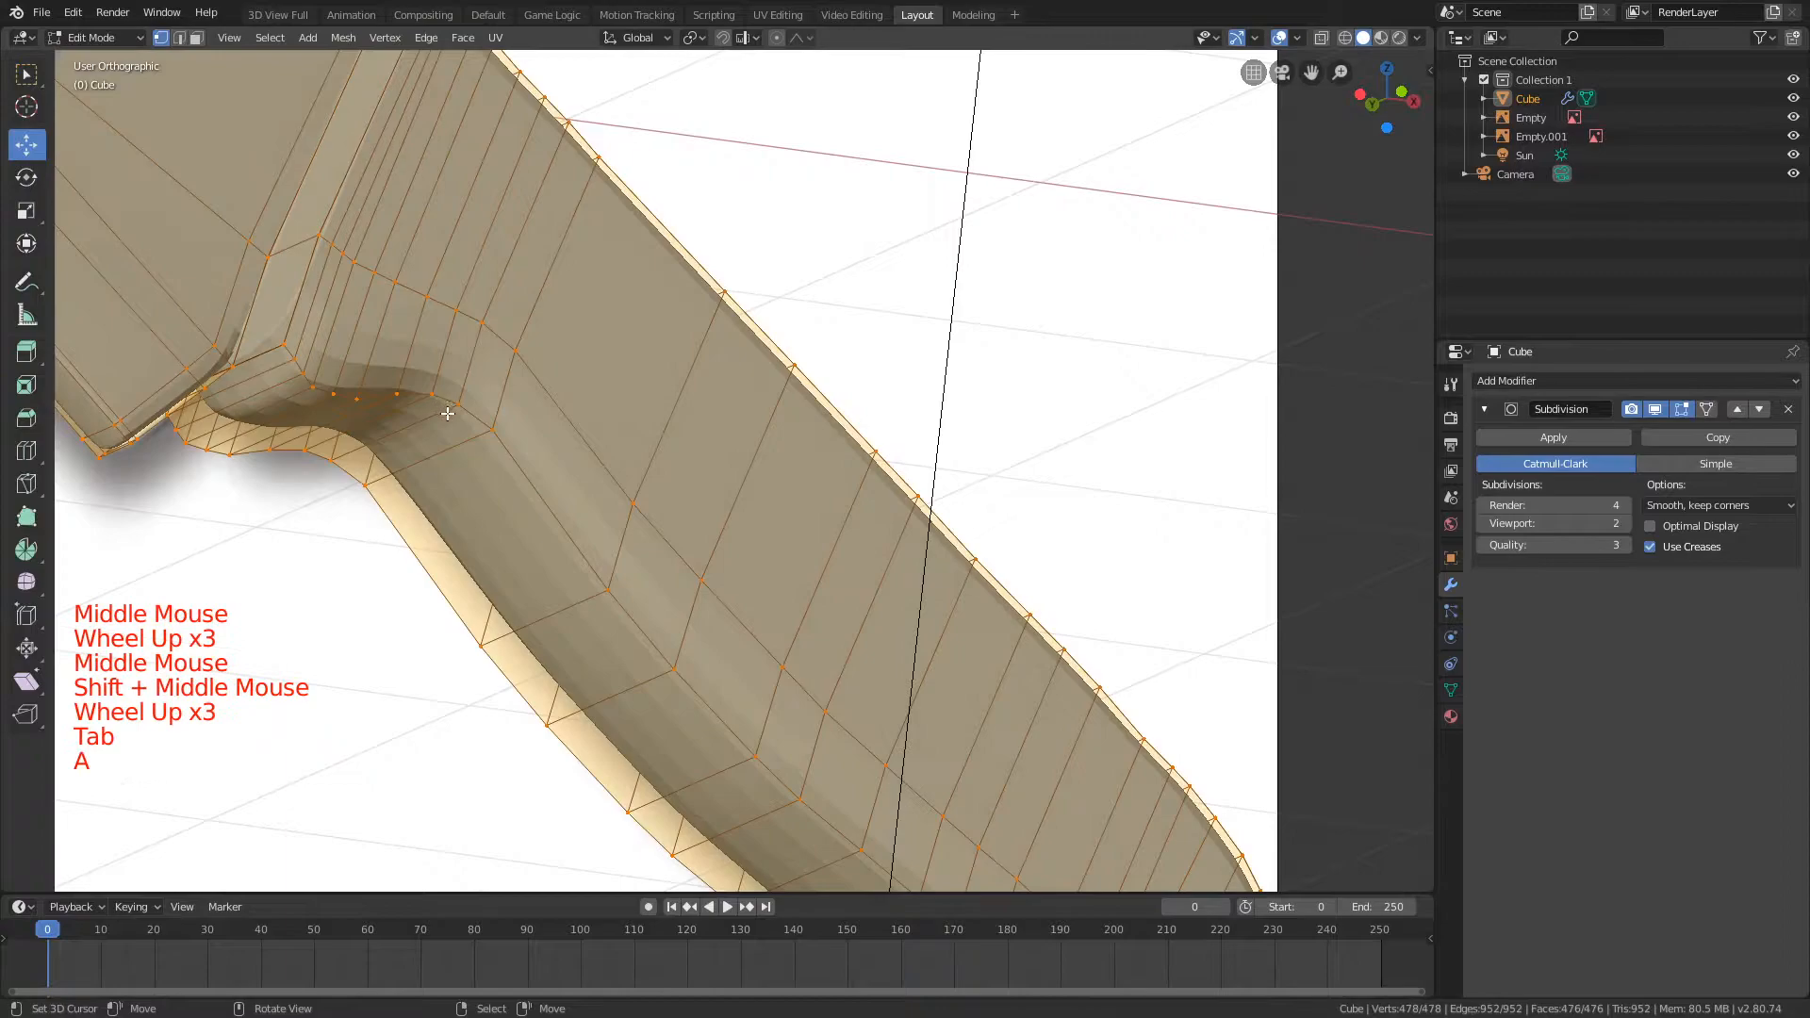
{"action": "key", "text": "a"}
{"action": "key", "text": "ctrl+r"}
{"action": "left_click", "coordinate": [465, 397]}
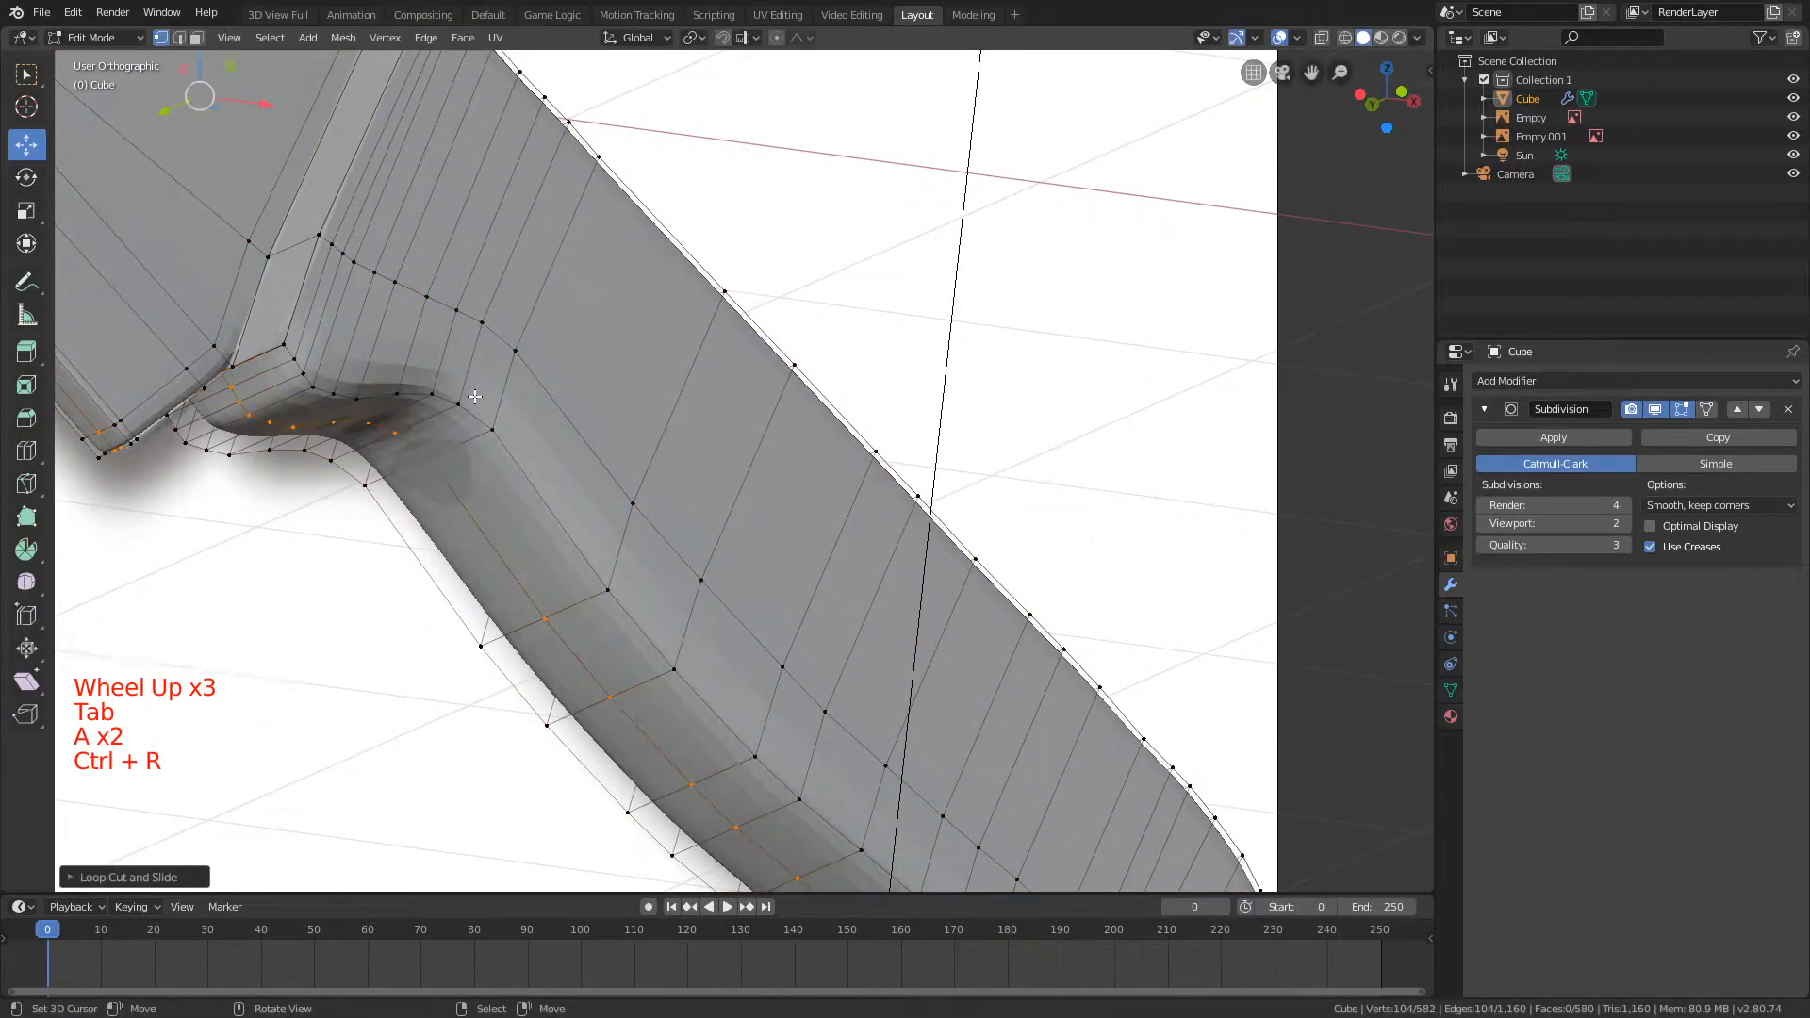
{"action": "key", "text": "a"}
{"action": "key", "text": "ctrl+r"}
Step: Examine the smoothed handle and its underside in Object Mode from several angles
{"action": "key", "text": "Tab"}
{"action": "scroll", "coordinate": [336, 444], "scroll_direction": "down", "scroll_amount": 3}
{"action": "mouse_move", "coordinate": [474, 397]}
{"action": "middle_mouse_down"}
{"action": "mouse_move", "coordinate": [335, 444]}
{"action": "mouse_move", "coordinate": [509, 399]}
{"action": "middle_mouse_up"}
{"action": "key", "text": "a"}
{"action": "key", "text": "ctrl+r"}
{"action": "key", "text": "Tab"}
{"action": "middle_click_drag", "start_coordinate": [868, 202], "coordinate": [924, 291]}
{"action": "key", "text": "Tab"}
{"action": "scroll", "coordinate": [967, 321], "scroll_direction": "down", "scroll_amount": 2}
{"action": "scroll", "coordinate": [948, 452], "scroll_direction": "up", "scroll_amount": 3}
{"action": "middle_click_drag", "start_coordinate": [953, 456], "coordinate": [816, 472]}
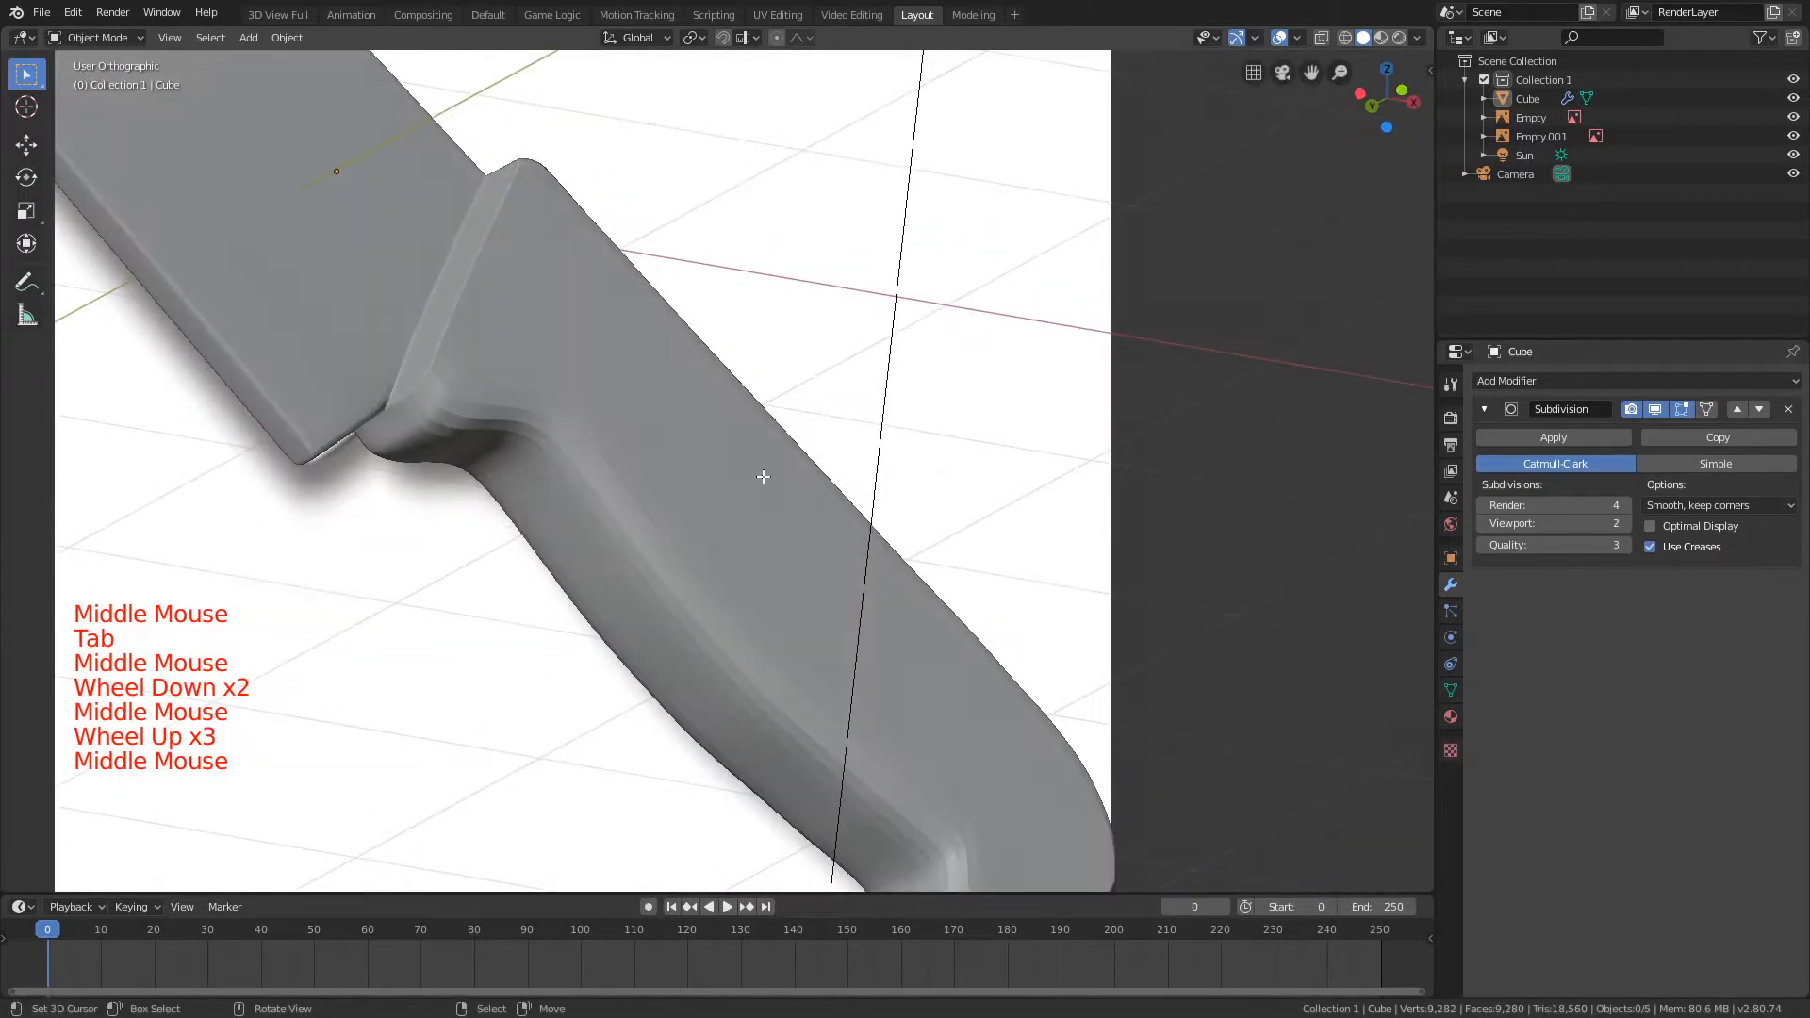
Step: Try a loop cut across the handle behind the finger curve and undo it
{"action": "key", "text": "Tab"}
{"action": "key", "text": "a"}
{"action": "key", "text": "a"}
{"action": "key", "text": "a"}
{"action": "key", "text": "ctrl+r"}
{"action": "left_click", "coordinate": [660, 452]}
{"action": "left_click", "coordinate": [668, 457]}
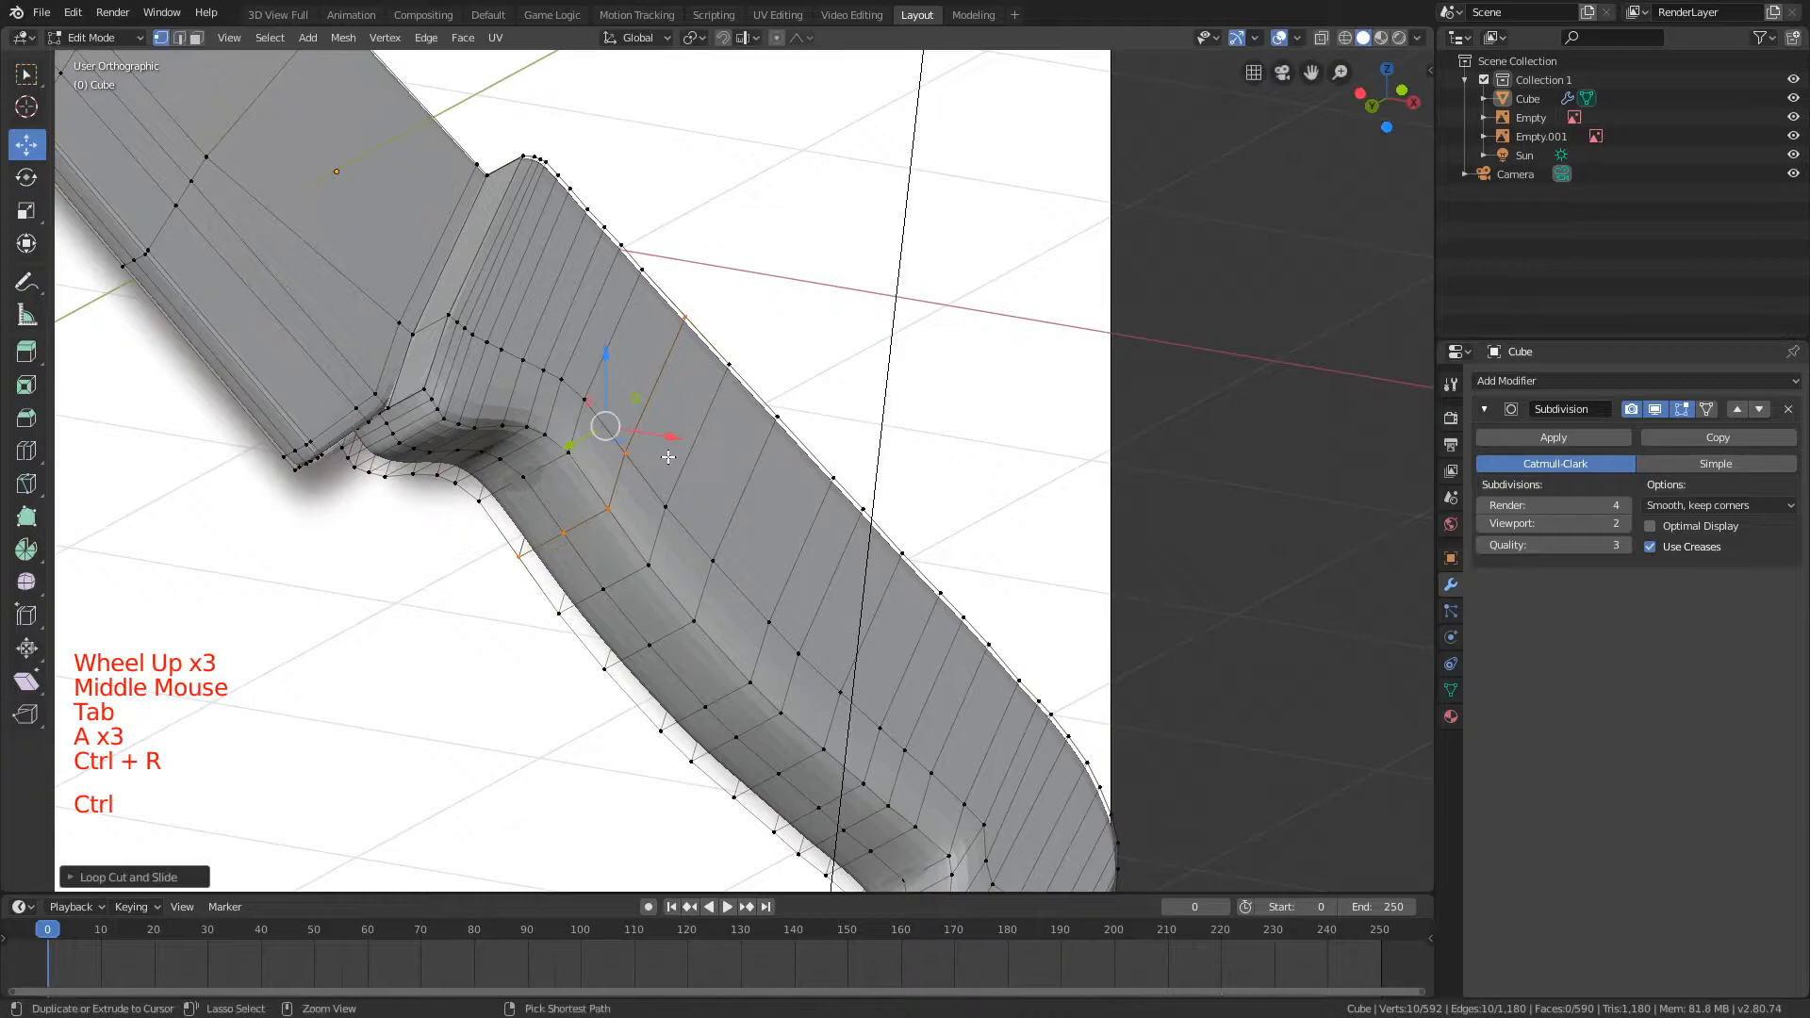
{"action": "key", "text": "ctrl+z"}
Step: Add a loop cut across the front part of the handle at the finger curve
{"action": "key", "text": "ctrl+r"}
{"action": "left_click", "coordinate": [566, 415]}
{"action": "left_click", "coordinate": [563, 417]}
{"action": "key", "text": "a"}
Step: Try a loop cut across the handle just behind its front end and undo it
{"action": "key", "text": "ctrl+r"}
{"action": "left_click", "coordinate": [626, 260]}
{"action": "left_click", "coordinate": [624, 262]}
{"action": "key", "text": "ctrl+z"}
Step: Add a loop cut across the handle near its front end, ahead of the finger curve
{"action": "key", "text": "ctrl+r"}
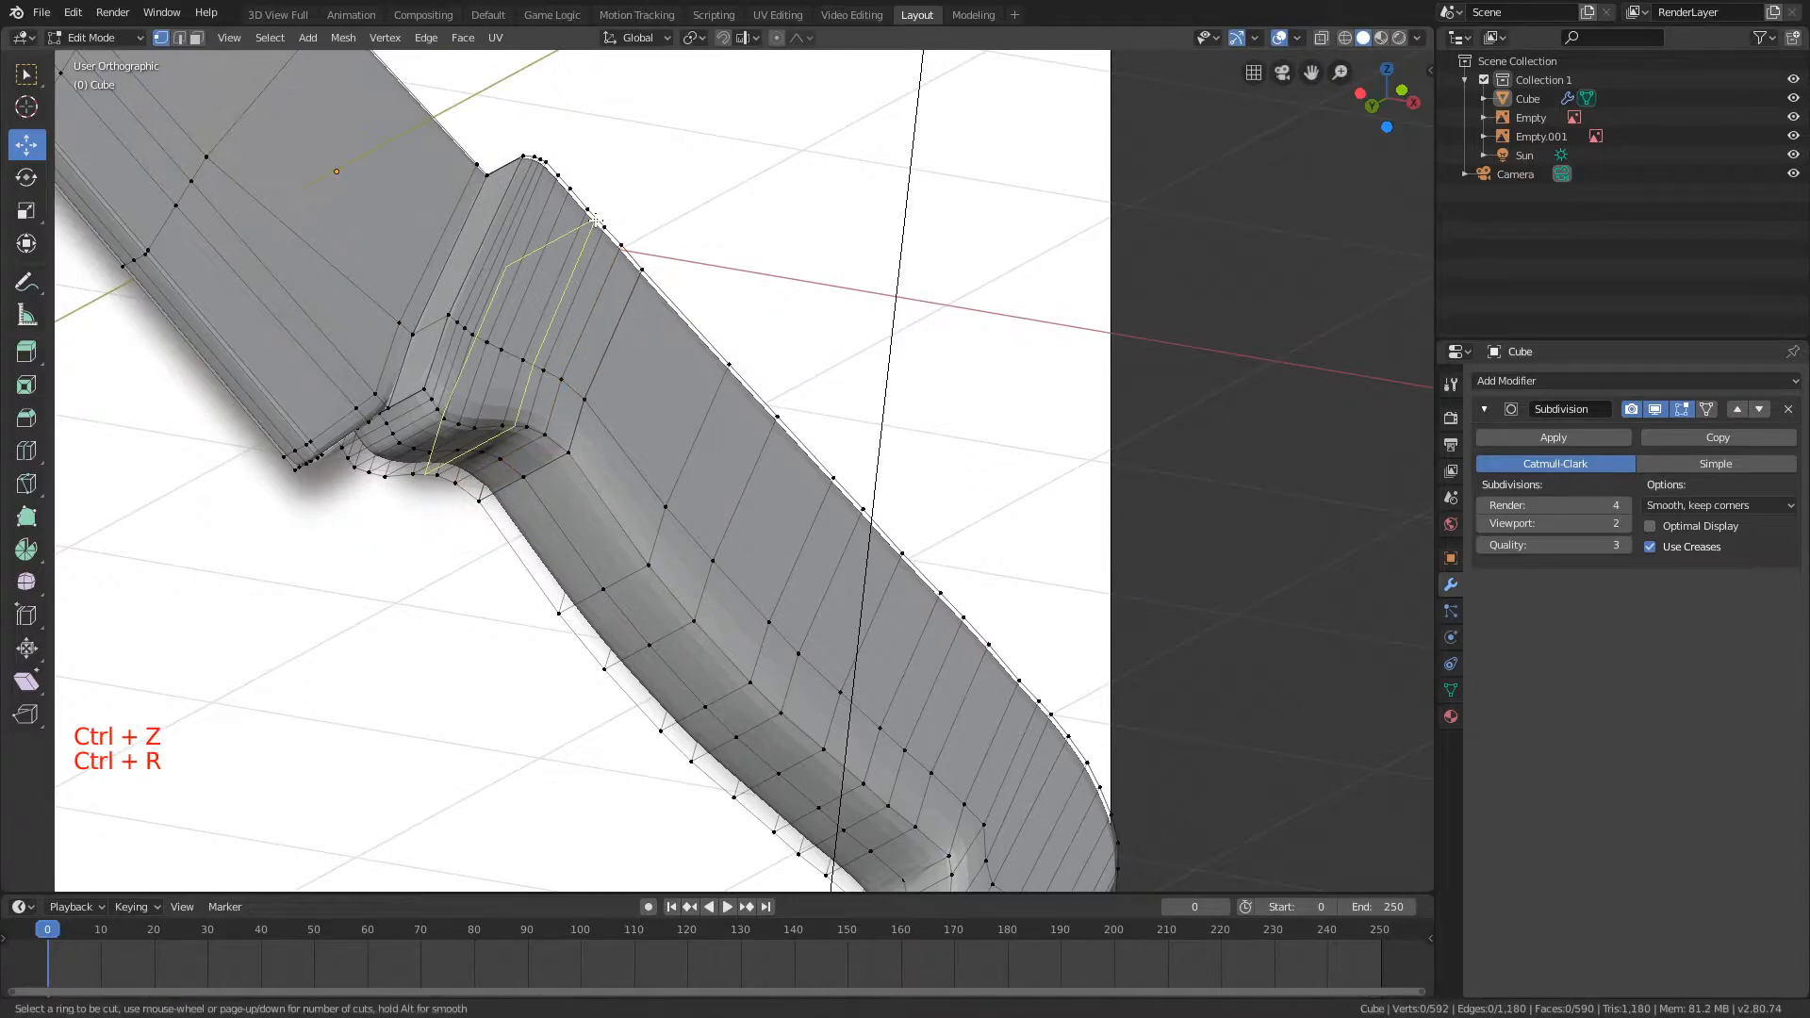
{"action": "left_click", "coordinate": [595, 220]}
{"action": "left_click", "coordinate": [723, 241]}
{"action": "key", "text": "a"}
Step: Crease the two edge loops bordering the narrow spine side of the handle
{"action": "middle_click_drag", "start_coordinate": [723, 241], "coordinate": [879, 403]}
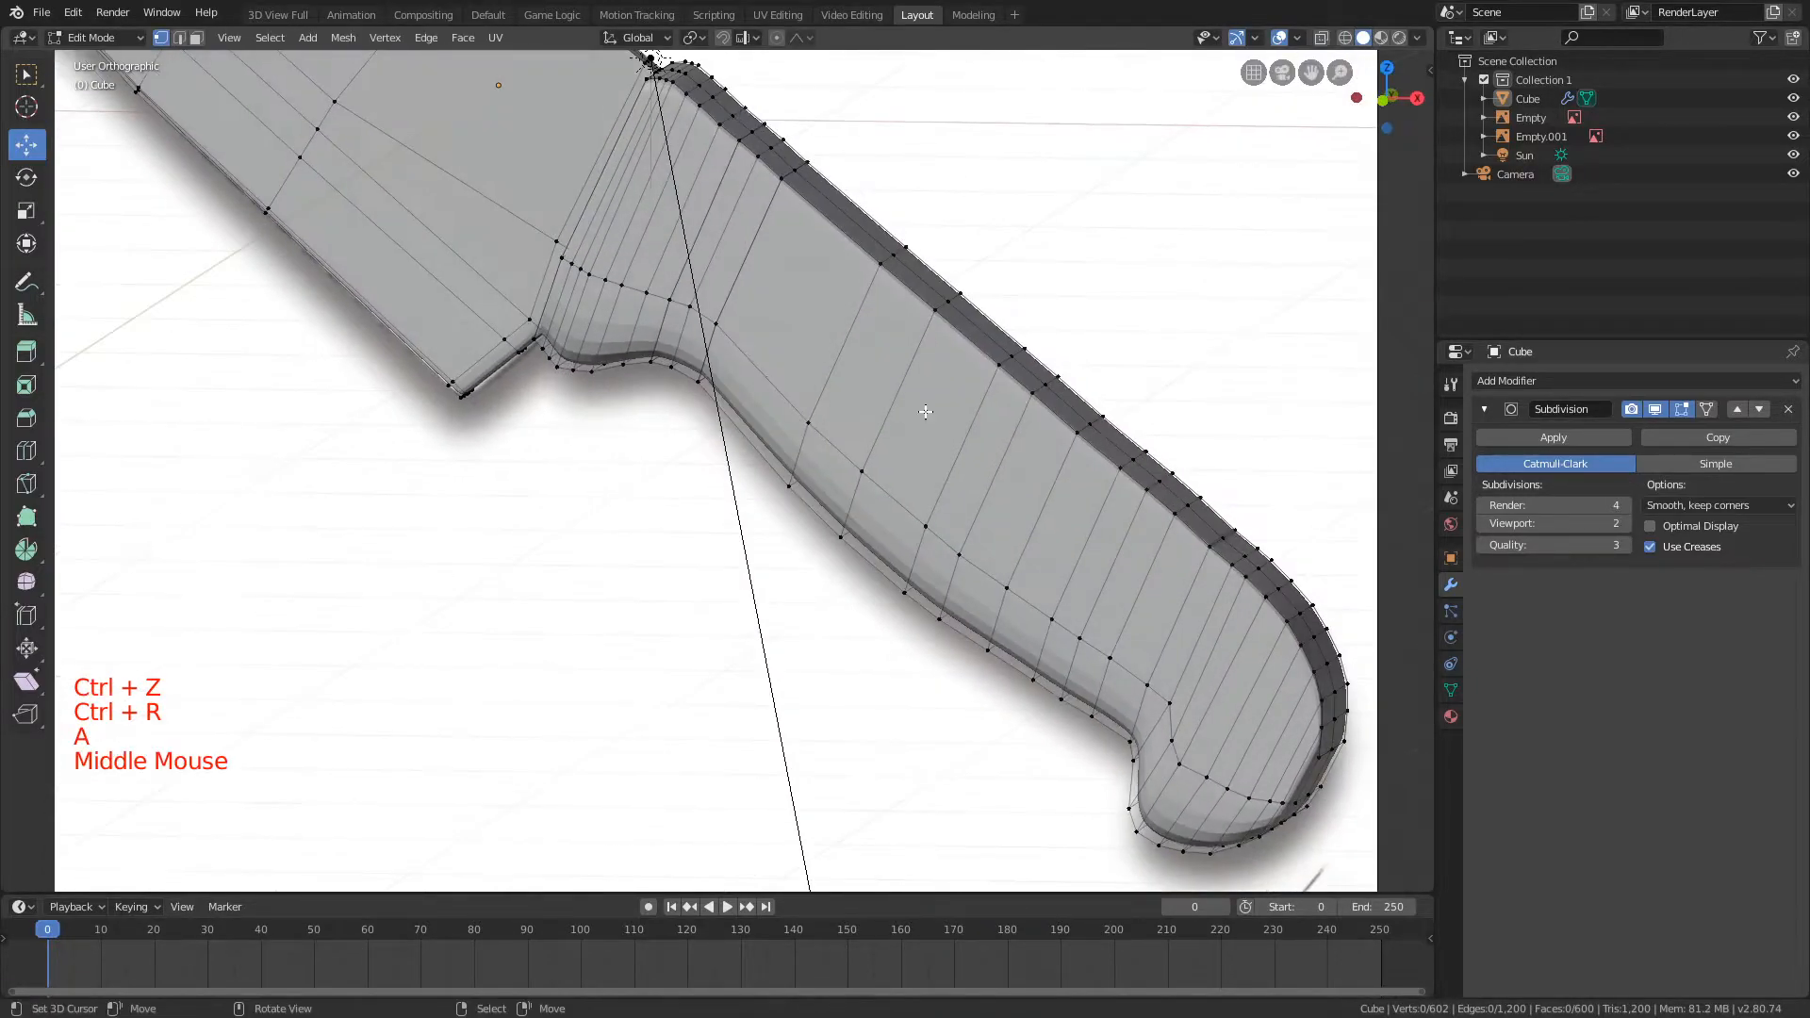
{"action": "right_click", "coordinate": [880, 240], "text": "alt+shift"}
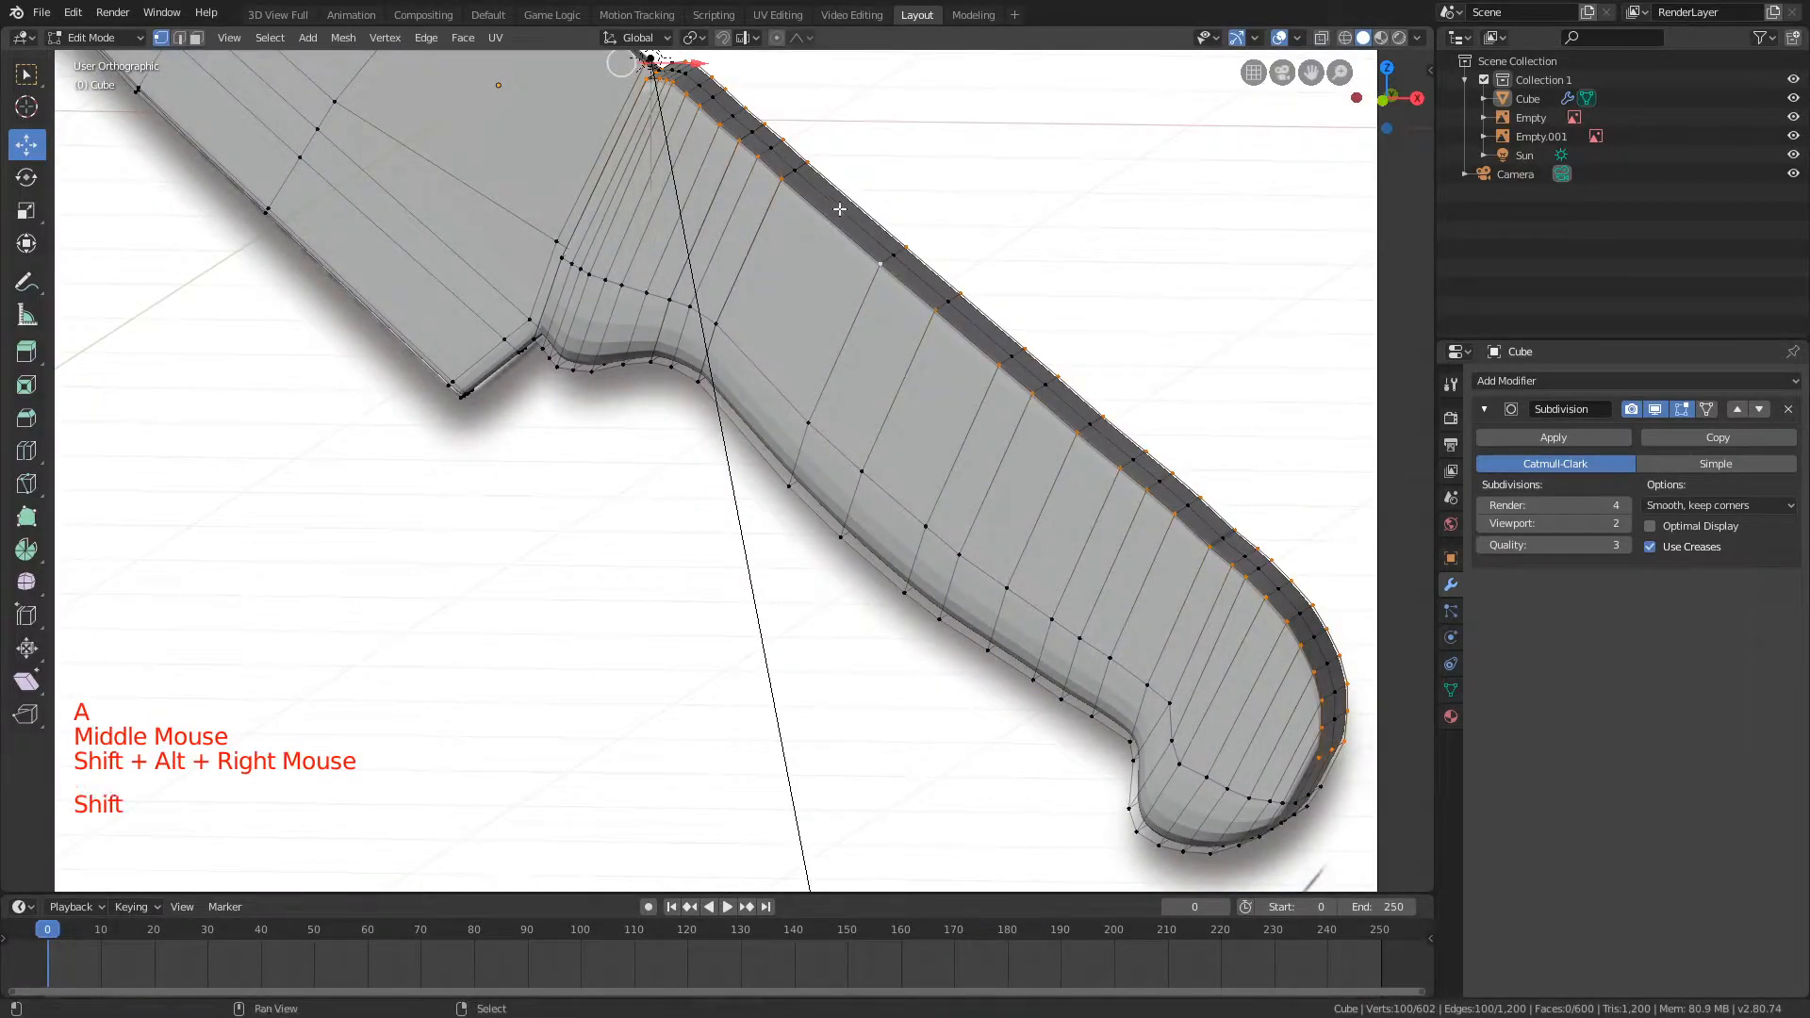
{"action": "key", "text": "shift+e"}
{"action": "left_click", "coordinate": [934, 202]}
{"action": "key", "text": "a"}
Step: Crease the lower edge loop of the handle along the finger curve by about 0.35 and return to Object Mode
{"action": "right_click", "coordinate": [709, 388], "text": "alt+shift"}
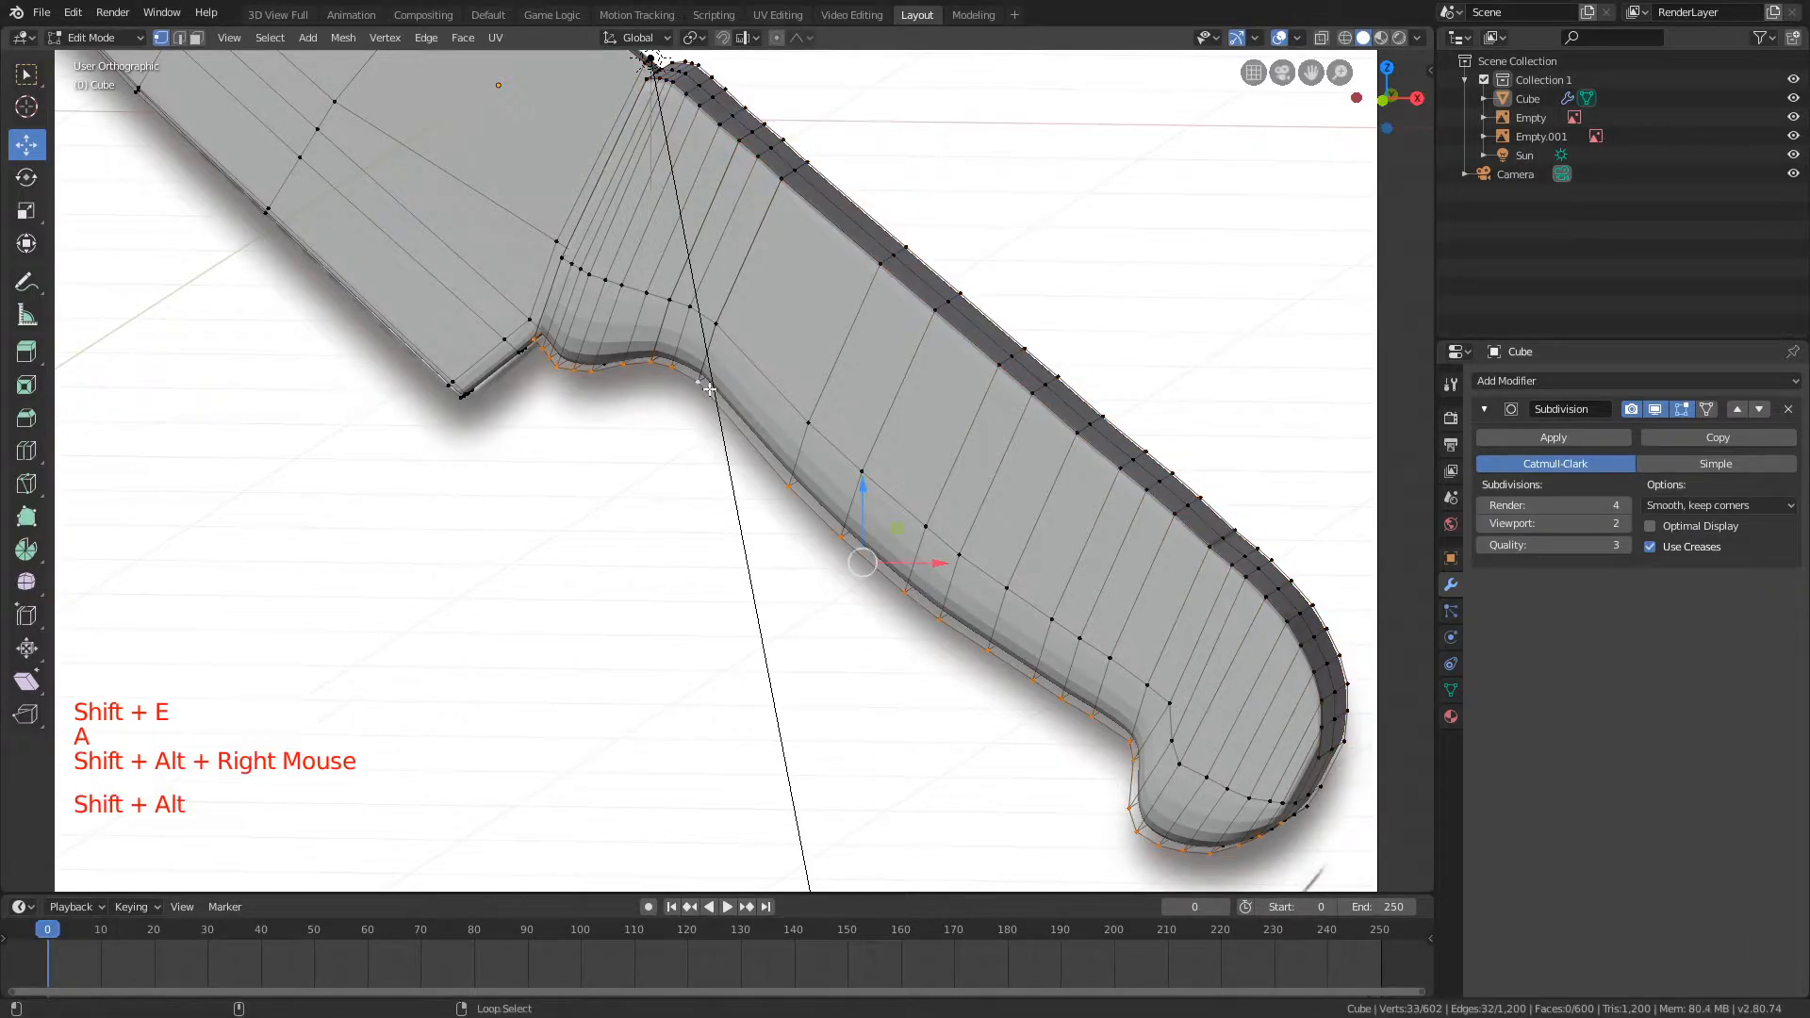
{"action": "key", "text": "shift+e"}
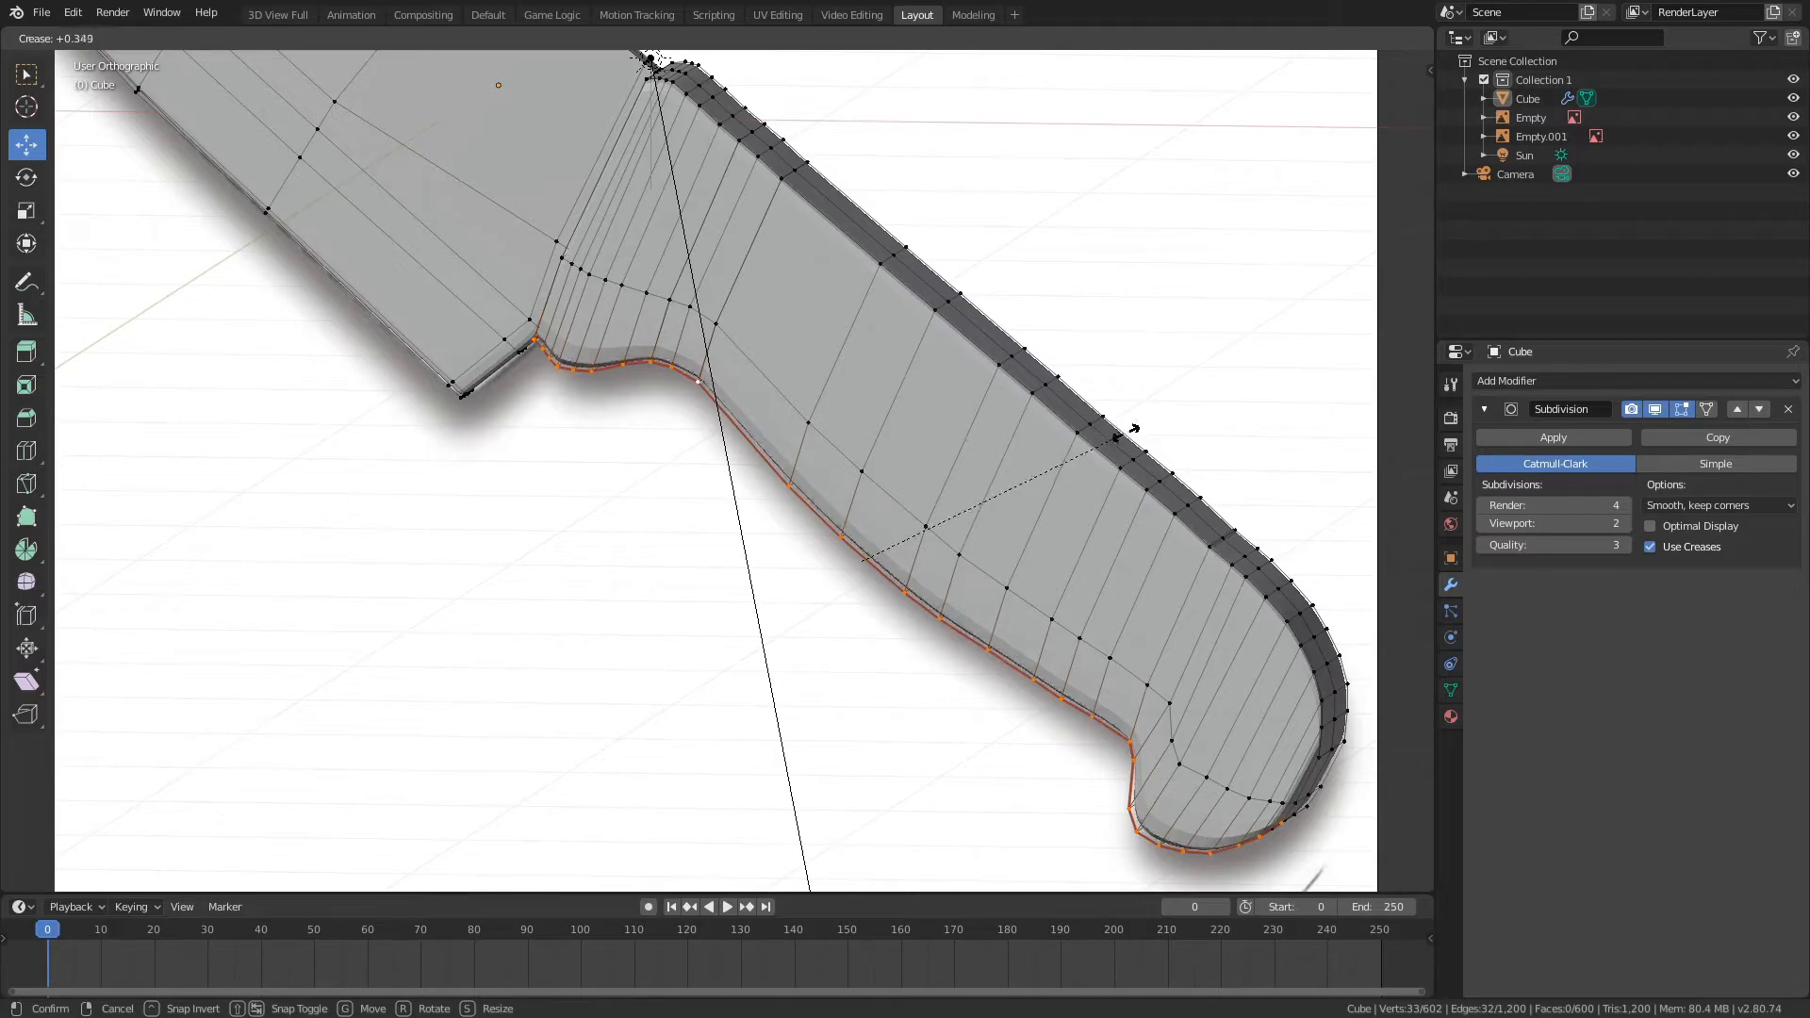
{"action": "left_click", "coordinate": [1144, 429]}
{"action": "key", "text": "Tab"}
Step: Examine the creased handle and the whole knife in Object Mode from several angles and distances
{"action": "middle_click_drag", "start_coordinate": [861, 504], "coordinate": [981, 434]}
{"action": "scroll", "coordinate": [692, 330], "scroll_direction": "down", "scroll_amount": 1}
{"action": "scroll", "coordinate": [660, 331], "scroll_direction": "down", "scroll_amount": 3}
{"action": "middle_click_drag", "start_coordinate": [981, 434], "coordinate": [515, 151], "text": "shift"}
{"action": "scroll", "coordinate": [854, 387], "scroll_direction": "down", "scroll_amount": 1}
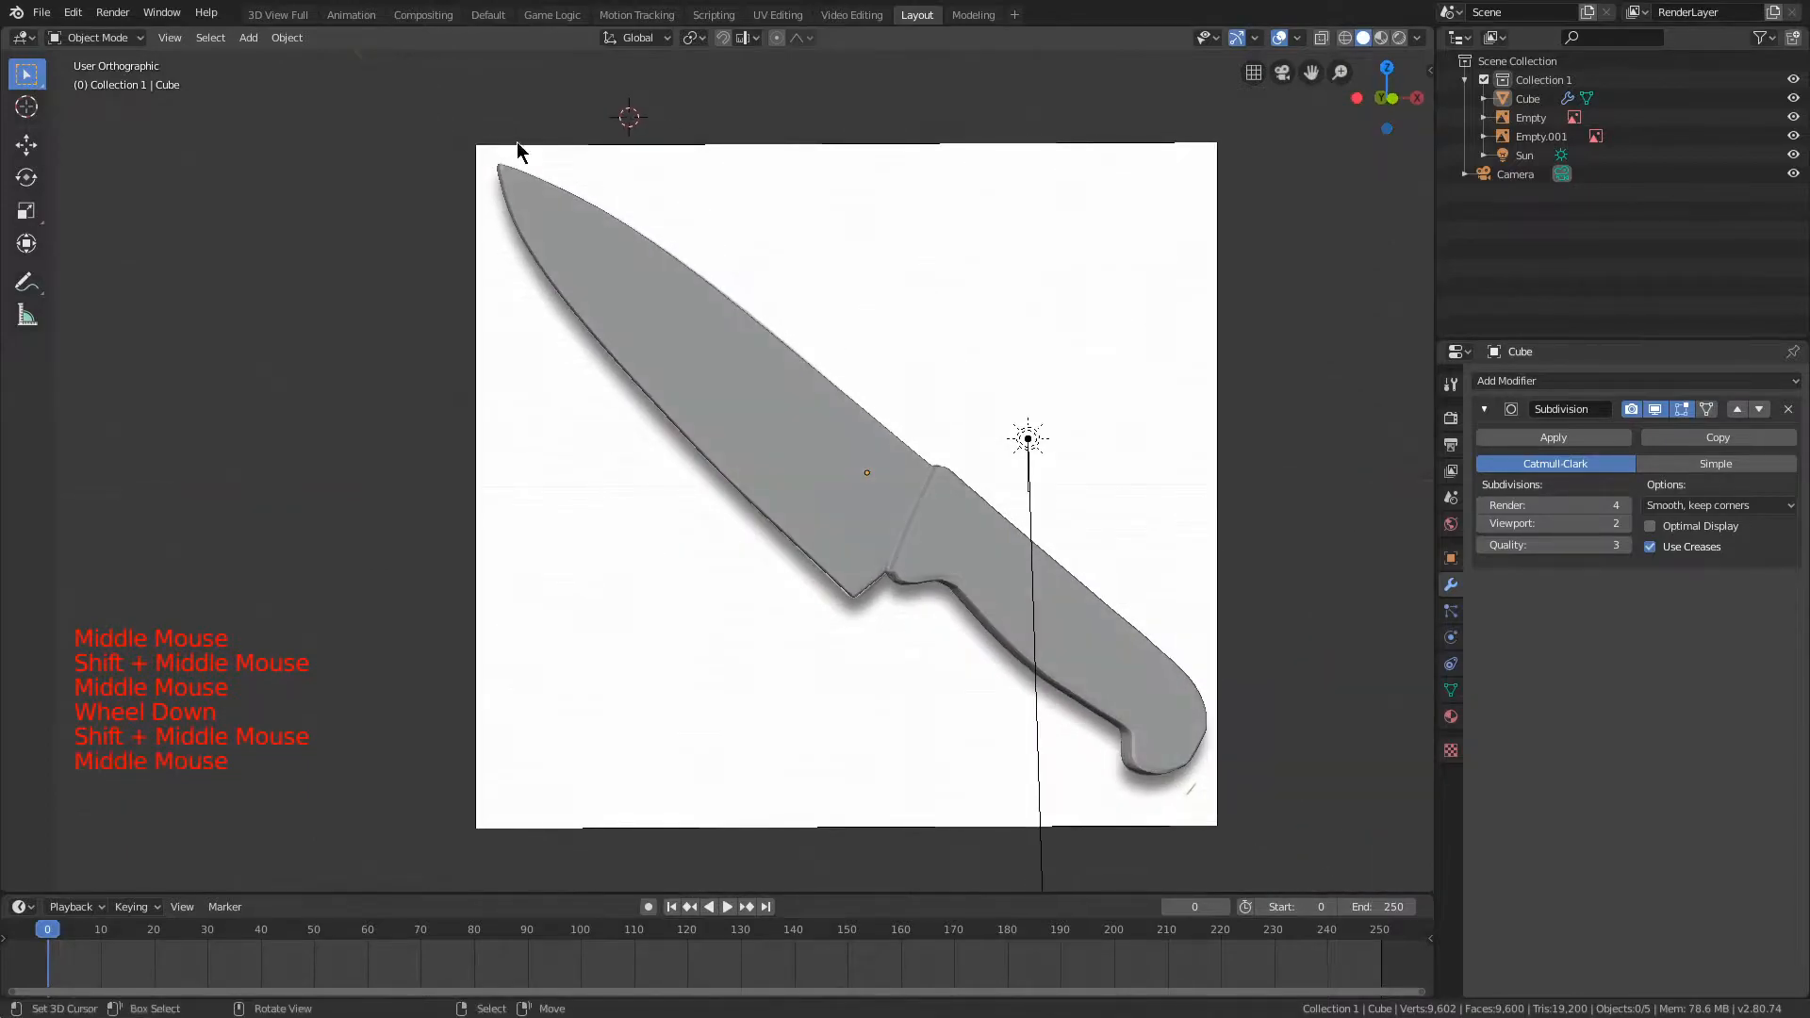
{"action": "middle_click_drag", "start_coordinate": [856, 297], "coordinate": [1107, 396]}
{"action": "scroll", "coordinate": [1042, 415], "scroll_direction": "up", "scroll_amount": 1}
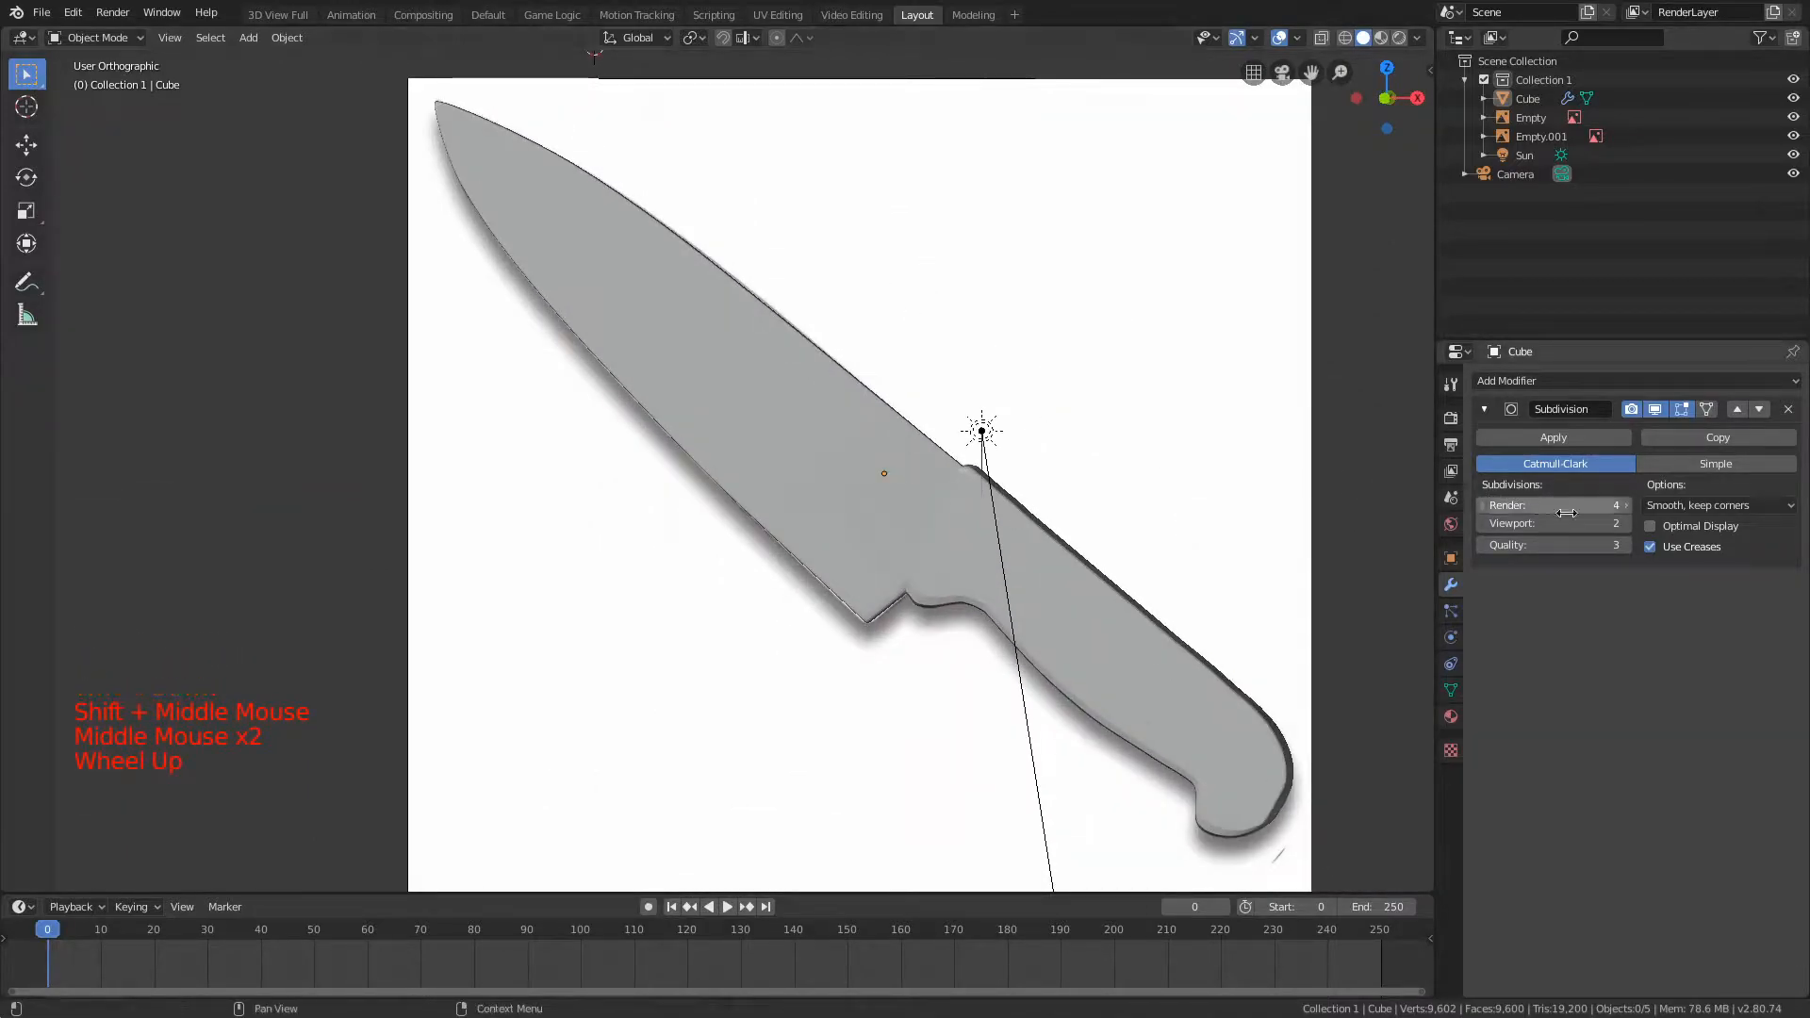
{"action": "middle_click_drag", "start_coordinate": [896, 404], "coordinate": [847, 419]}
{"action": "scroll", "coordinate": [807, 638], "scroll_direction": "up", "scroll_amount": 2}
{"action": "middle_click_drag", "start_coordinate": [808, 639], "coordinate": [1089, 453]}
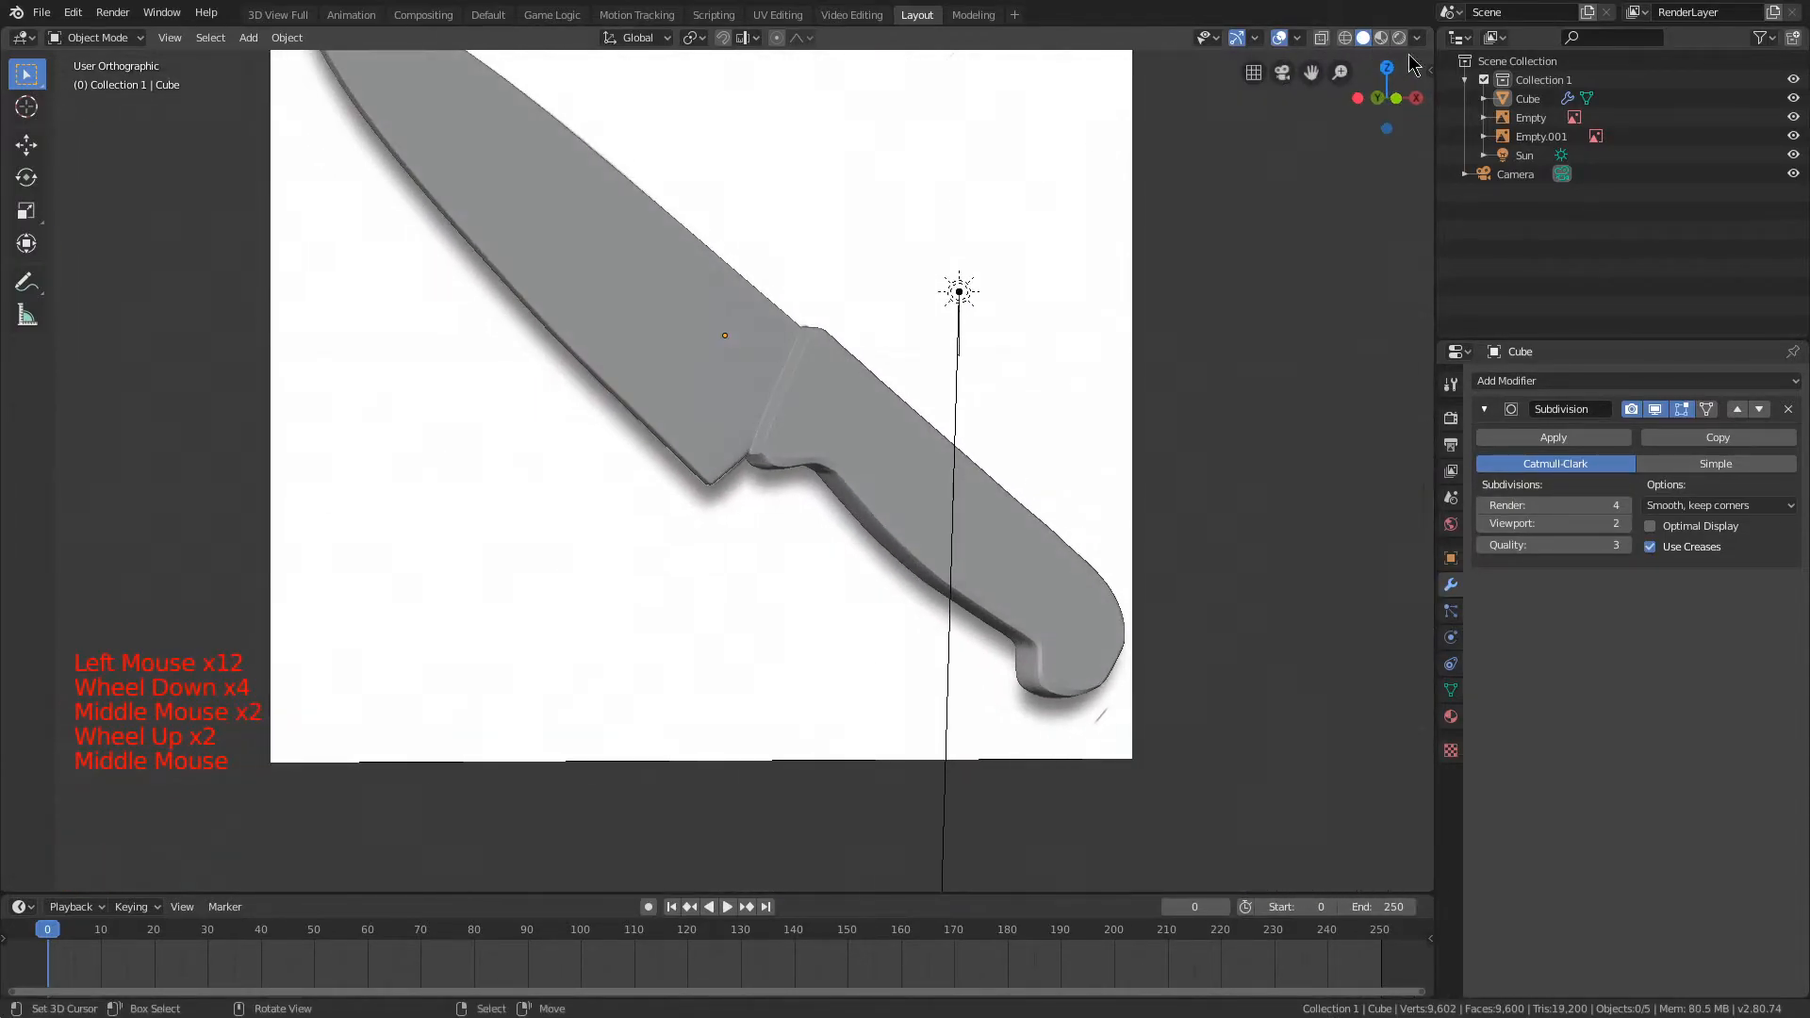
{"action": "middle_click_drag", "start_coordinate": [943, 297], "coordinate": [825, 277]}
{"action": "scroll", "coordinate": [826, 277], "scroll_direction": "down", "scroll_amount": 3}
{"action": "scroll", "coordinate": [971, 277], "scroll_direction": "up", "scroll_amount": 1}
{"action": "scroll", "coordinate": [970, 277], "scroll_direction": "up", "scroll_amount": 1}
{"action": "middle_click_drag", "start_coordinate": [970, 277], "coordinate": [866, 324]}
{"action": "scroll", "coordinate": [902, 254], "scroll_direction": "up", "scroll_amount": 1}
{"action": "scroll", "coordinate": [848, 274], "scroll_direction": "down", "scroll_amount": 4}
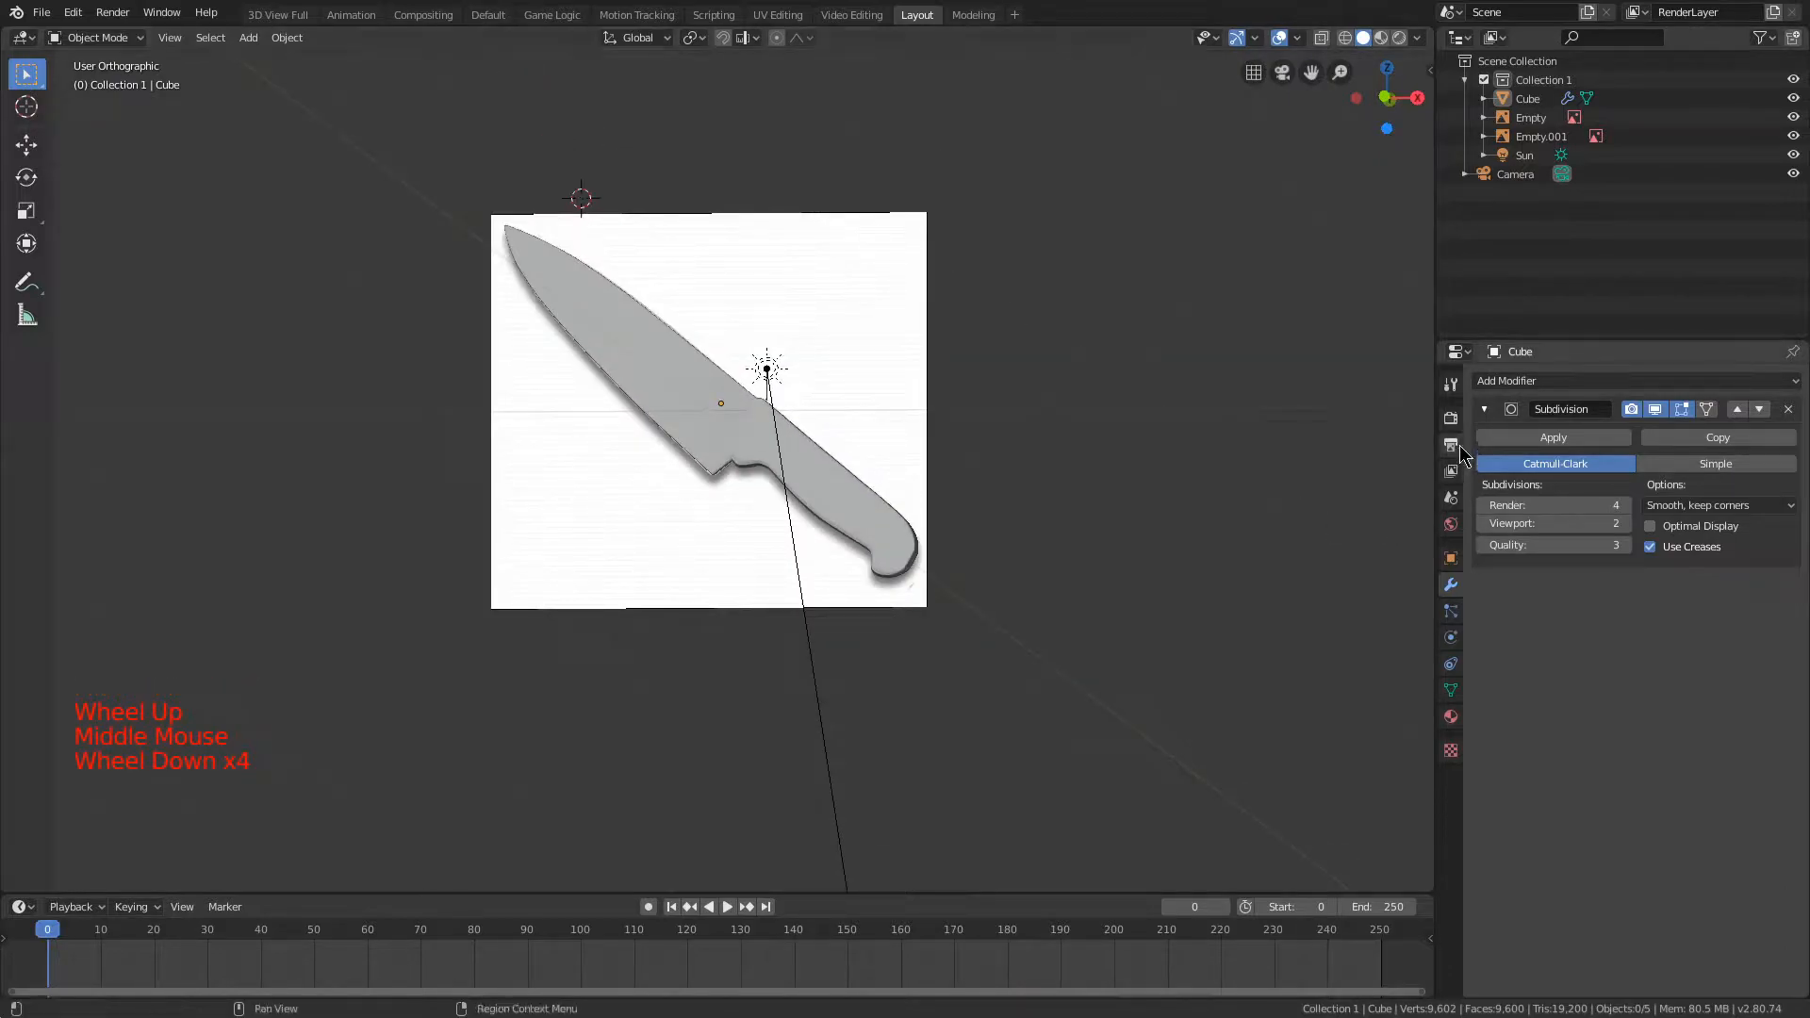
Step: Compare the knife with and without the Subdivision modifier displayed in the viewport
{"action": "left_click", "coordinate": [1654, 408]}
{"action": "scroll", "coordinate": [631, 324], "scroll_direction": "up", "scroll_amount": 1}
{"action": "middle_click_drag", "start_coordinate": [627, 326], "coordinate": [711, 323]}
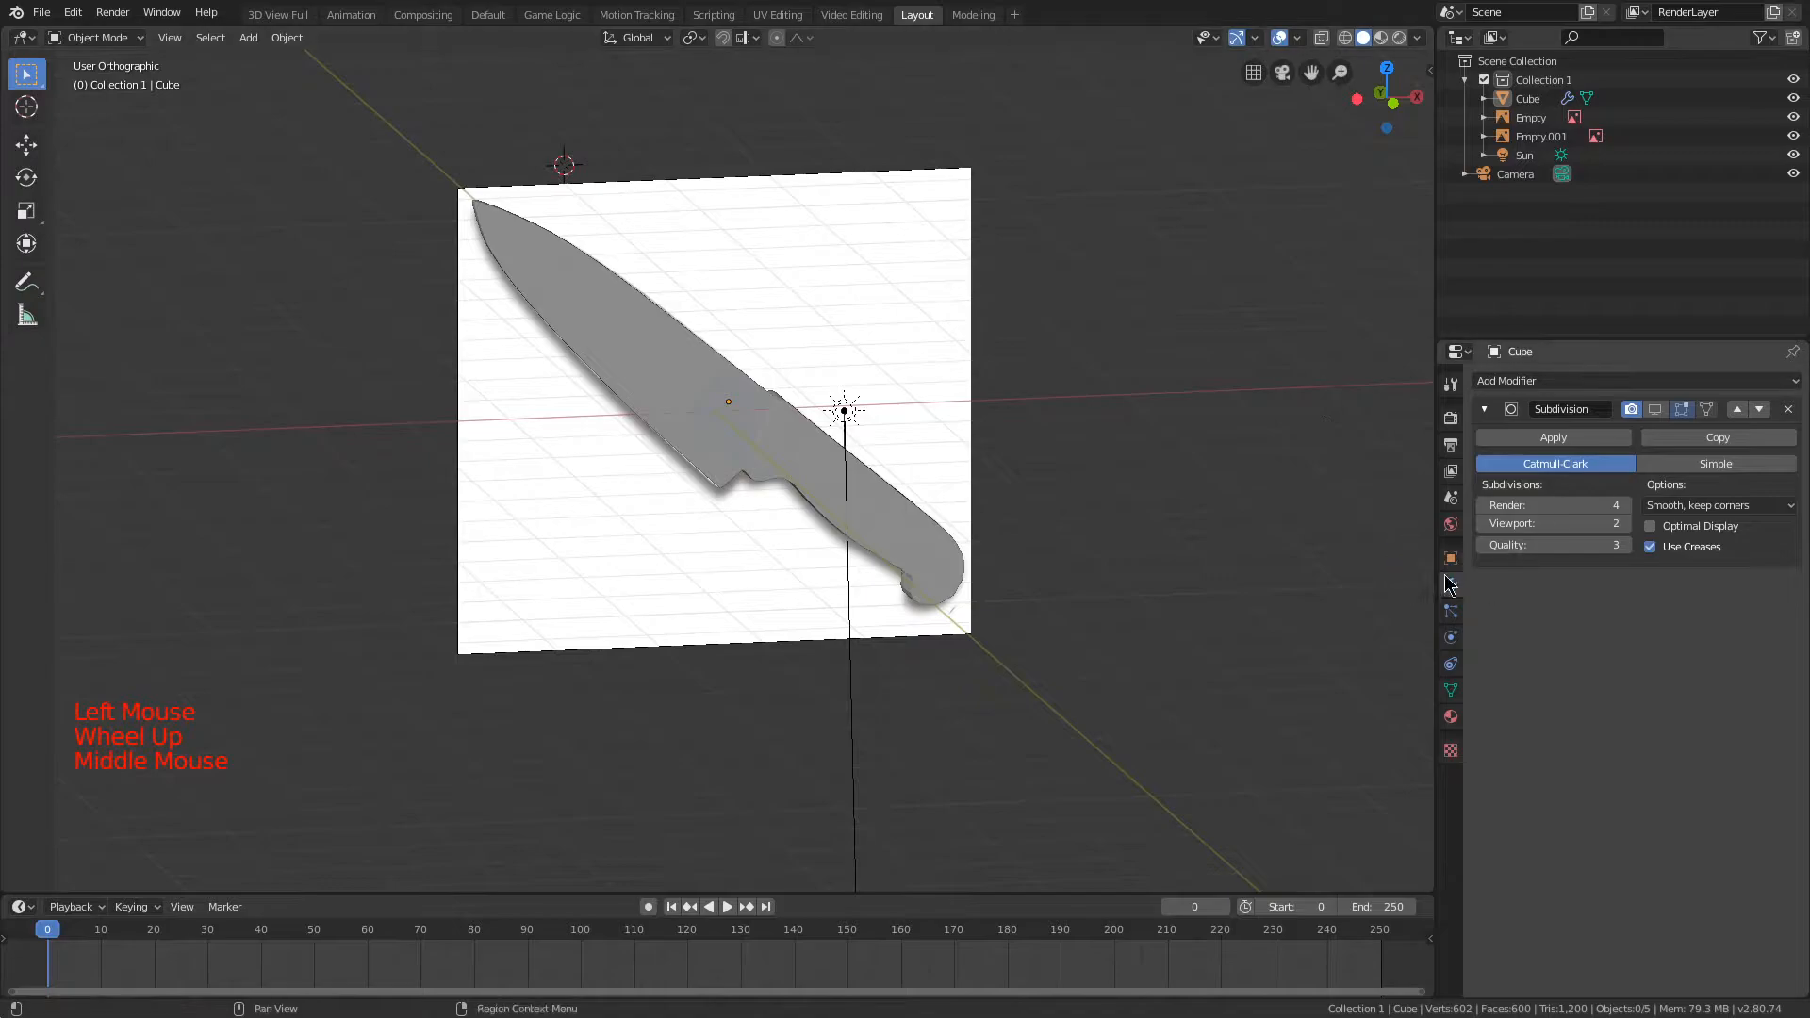
{"action": "scroll", "coordinate": [1056, 281], "scroll_direction": "up", "scroll_amount": 4}
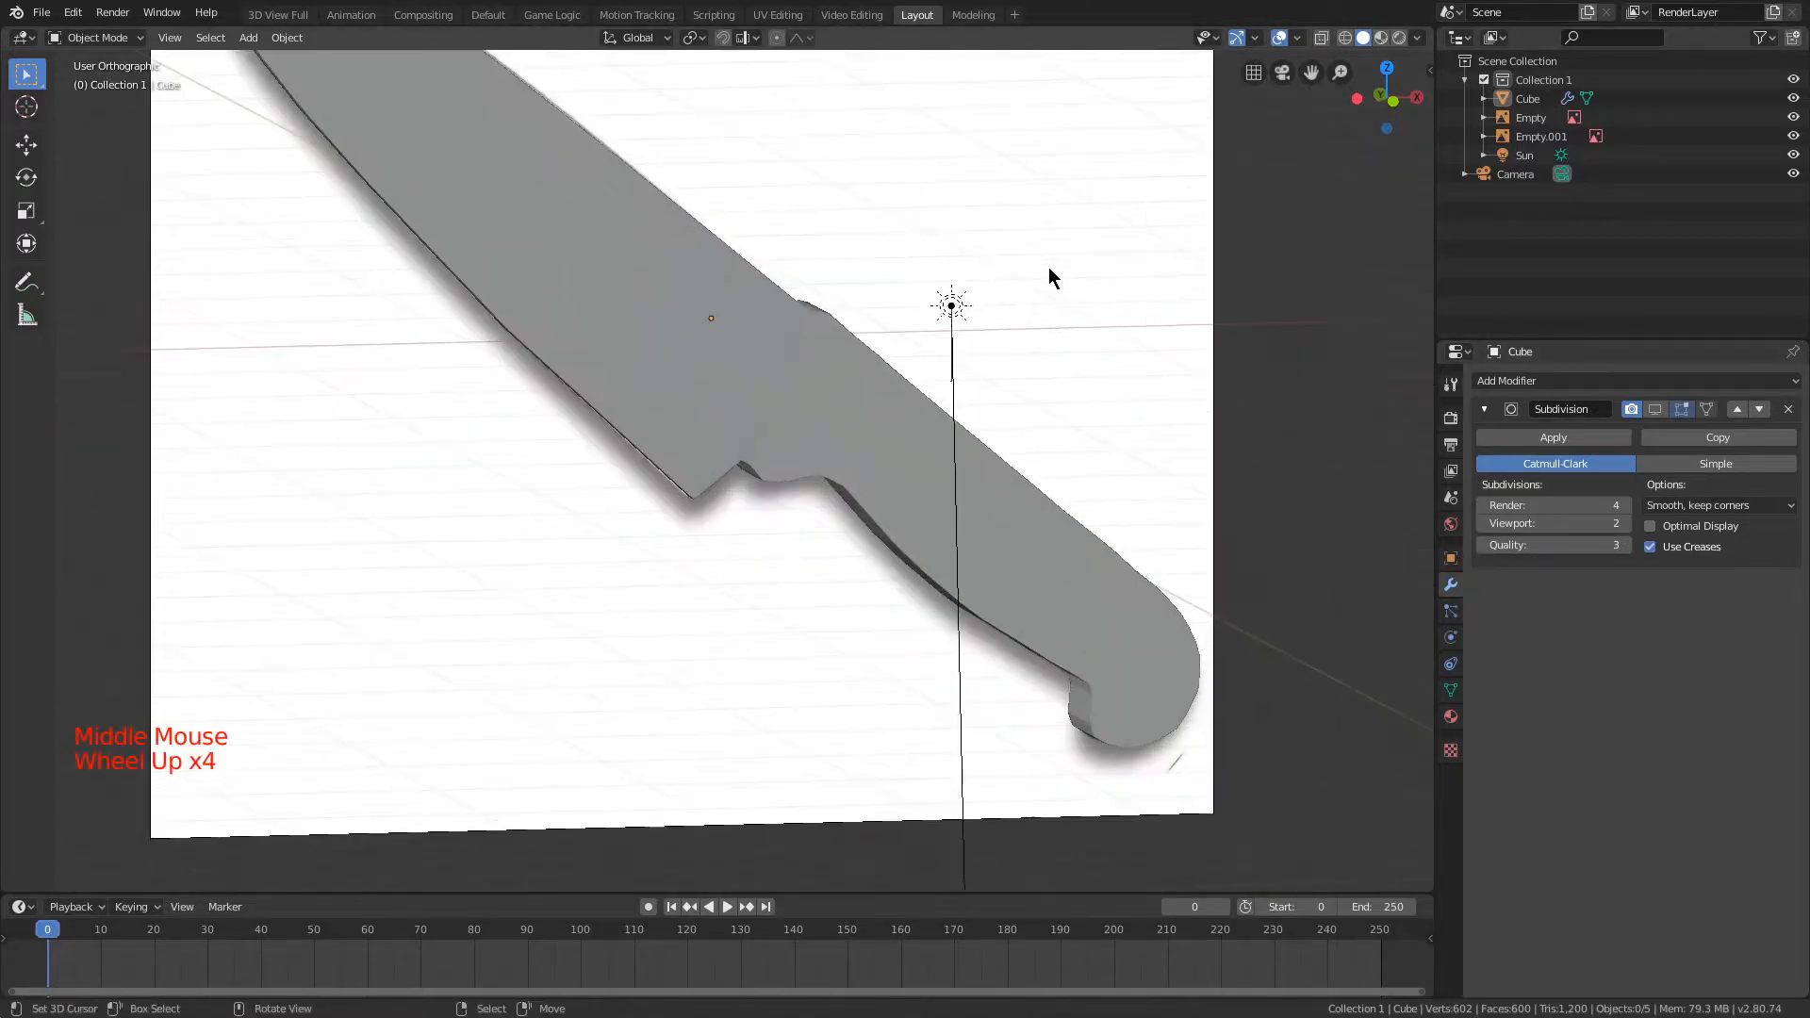
{"action": "left_click", "coordinate": [1654, 408]}
{"action": "left_click", "coordinate": [1657, 409]}
{"action": "left_click", "coordinate": [1656, 409]}
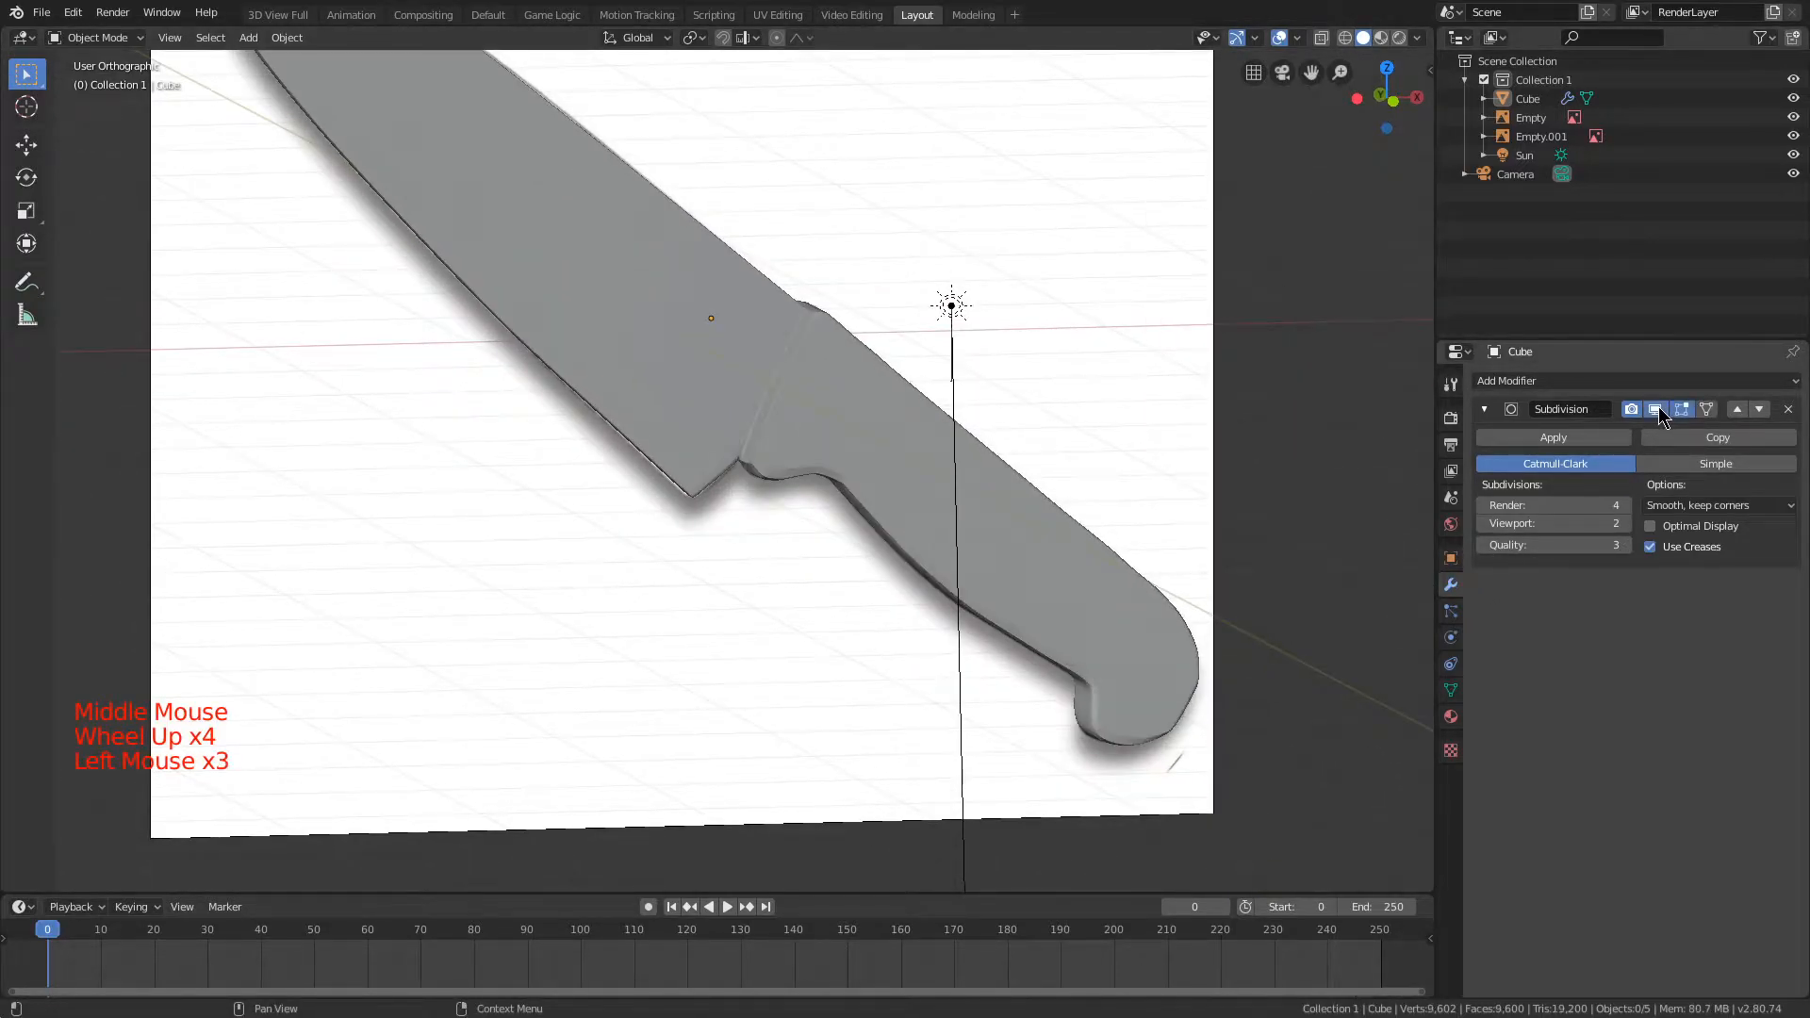
{"action": "left_click", "coordinate": [1659, 409]}
{"action": "left_click", "coordinate": [1659, 409]}
{"action": "left_click", "coordinate": [1659, 409]}
Step: Try creasing the edge loop where the blade meets the handle's front face and undo it
{"action": "middle_click_drag", "start_coordinate": [910, 354], "coordinate": [990, 303]}
{"action": "scroll", "coordinate": [1048, 386], "scroll_direction": "up", "scroll_amount": 4}
{"action": "key", "text": "Tab"}
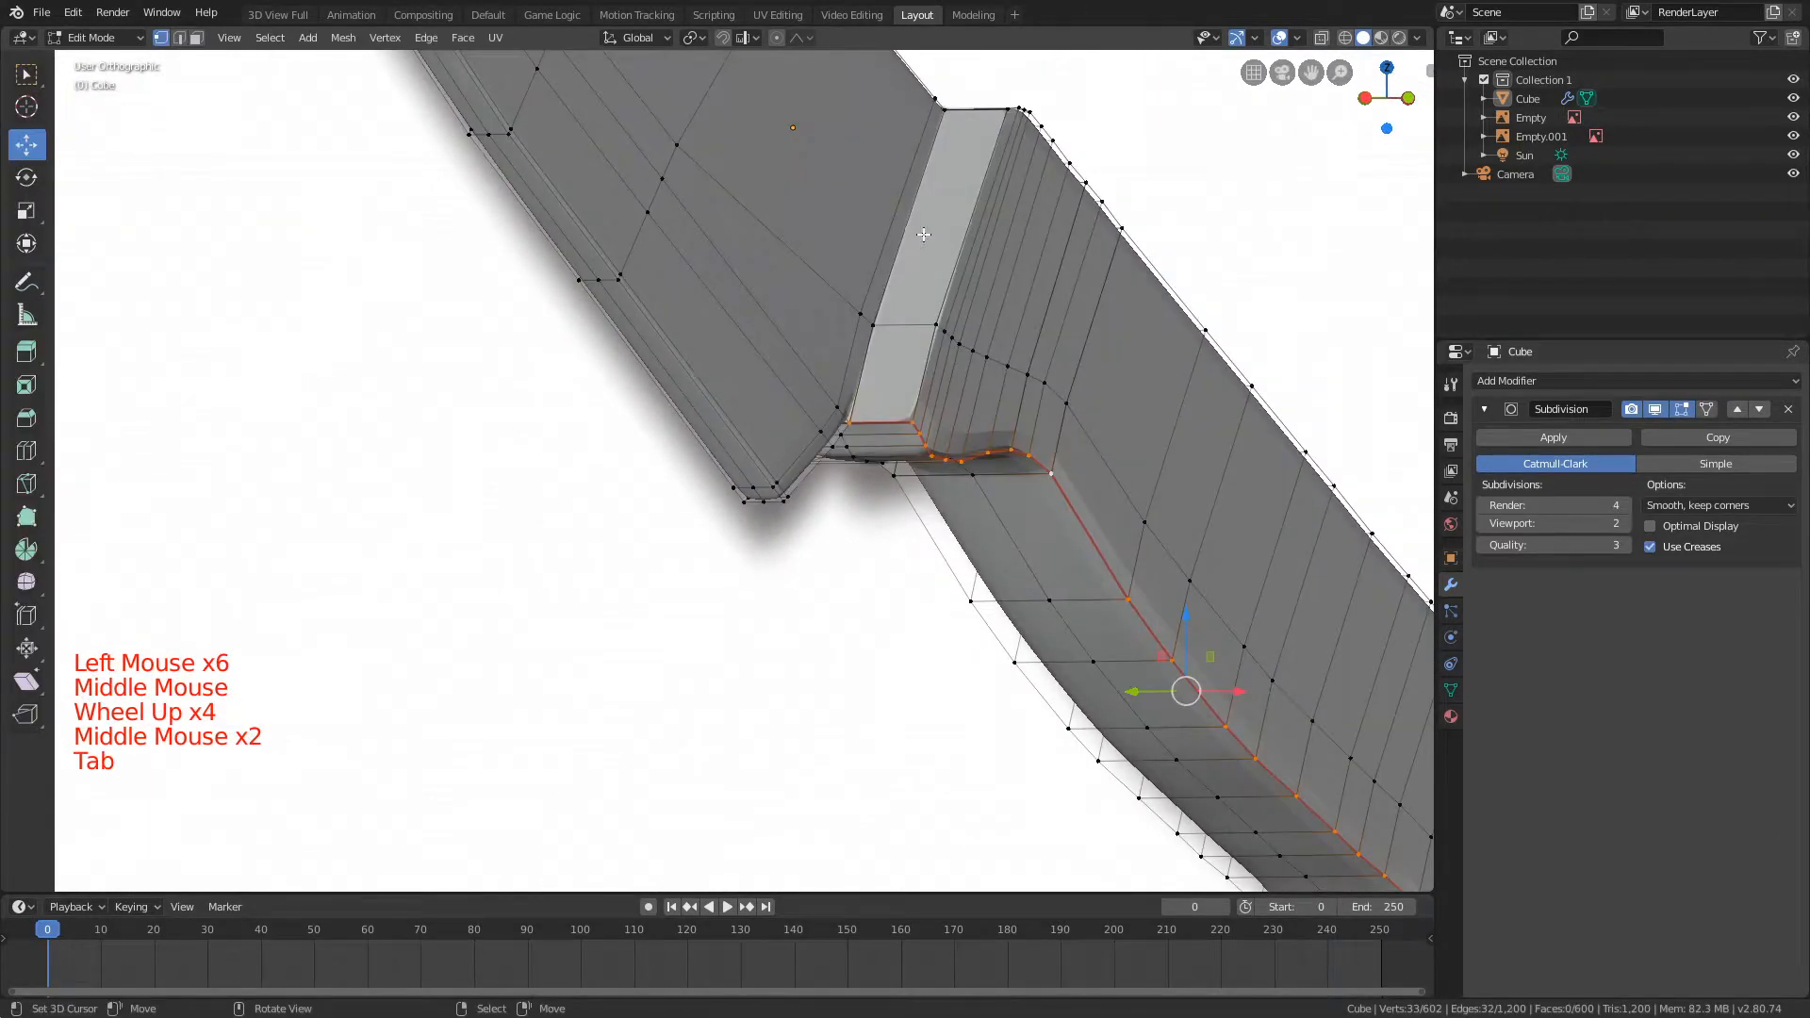
{"action": "key", "text": "a"}
{"action": "key", "text": "ctrl+r"}
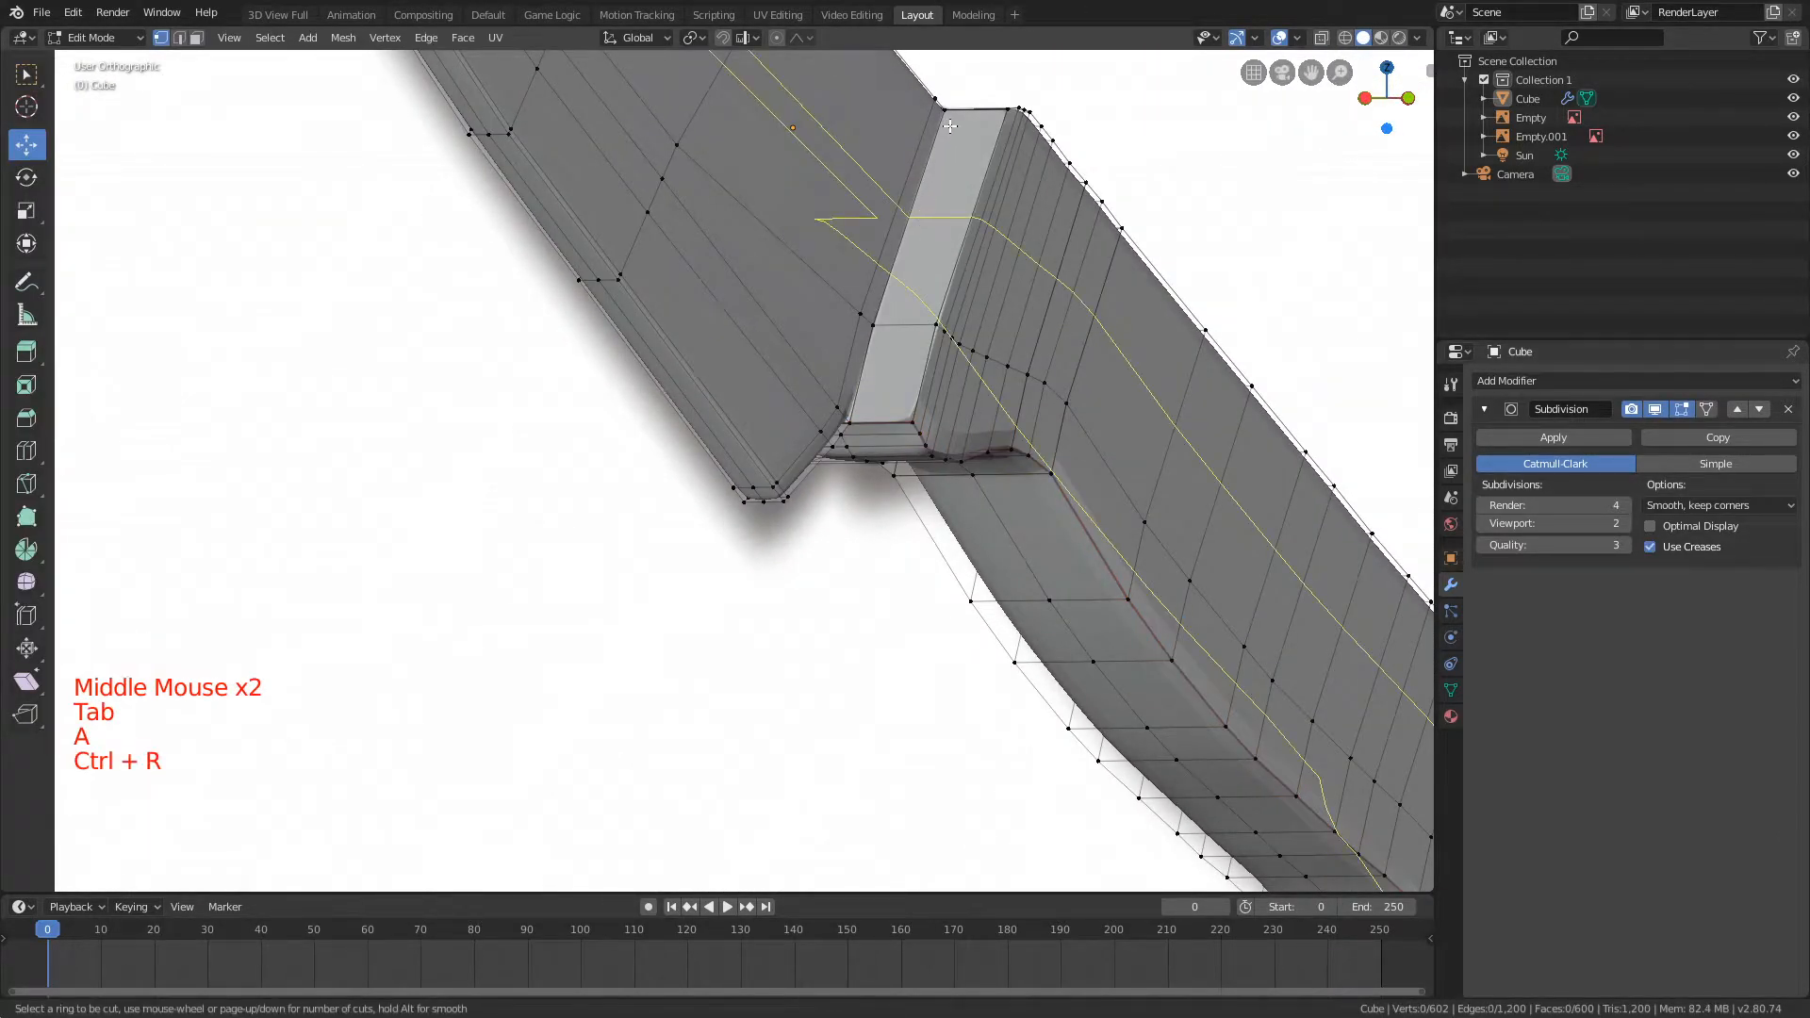
{"action": "right_click", "coordinate": [929, 212], "text": "alt"}
{"action": "key", "text": "shift+e"}
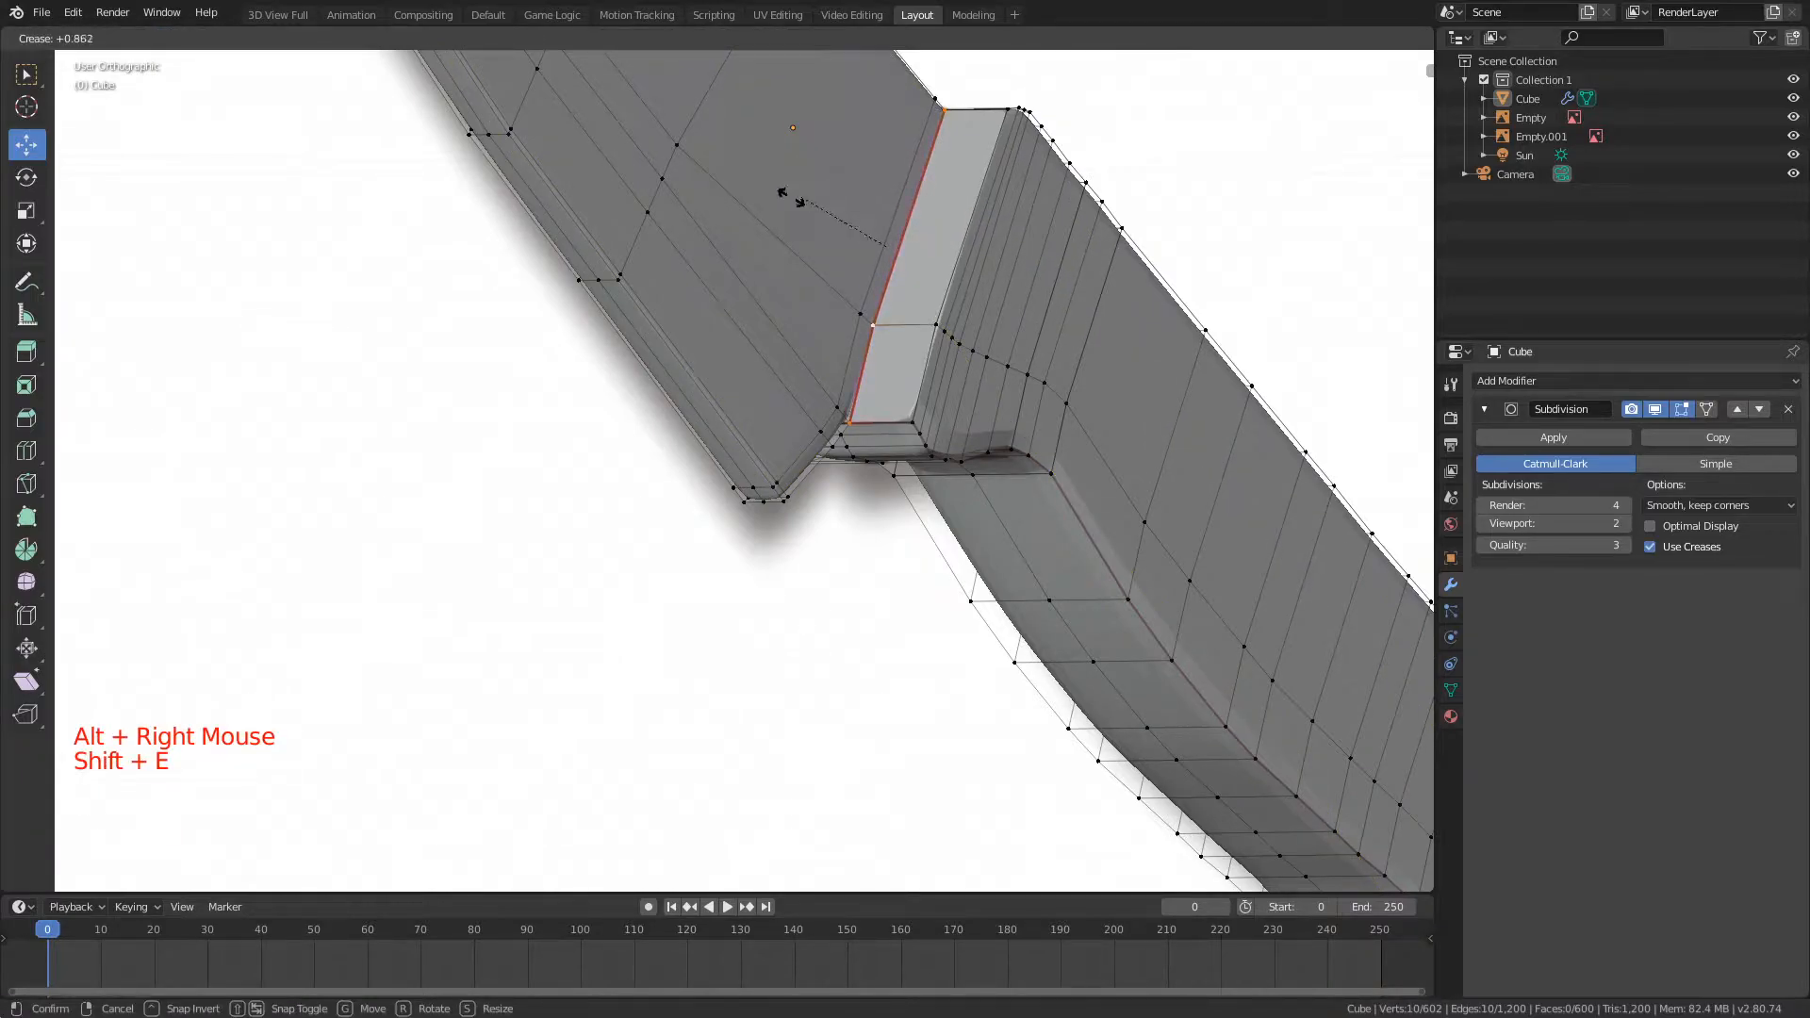
{"action": "left_click", "coordinate": [796, 196]}
{"action": "key", "text": "ctrl+z"}
Step: Add a loop cut around the front face of the handle, close to the blade, and view it in Object Mode
{"action": "key", "text": "ctrl+r"}
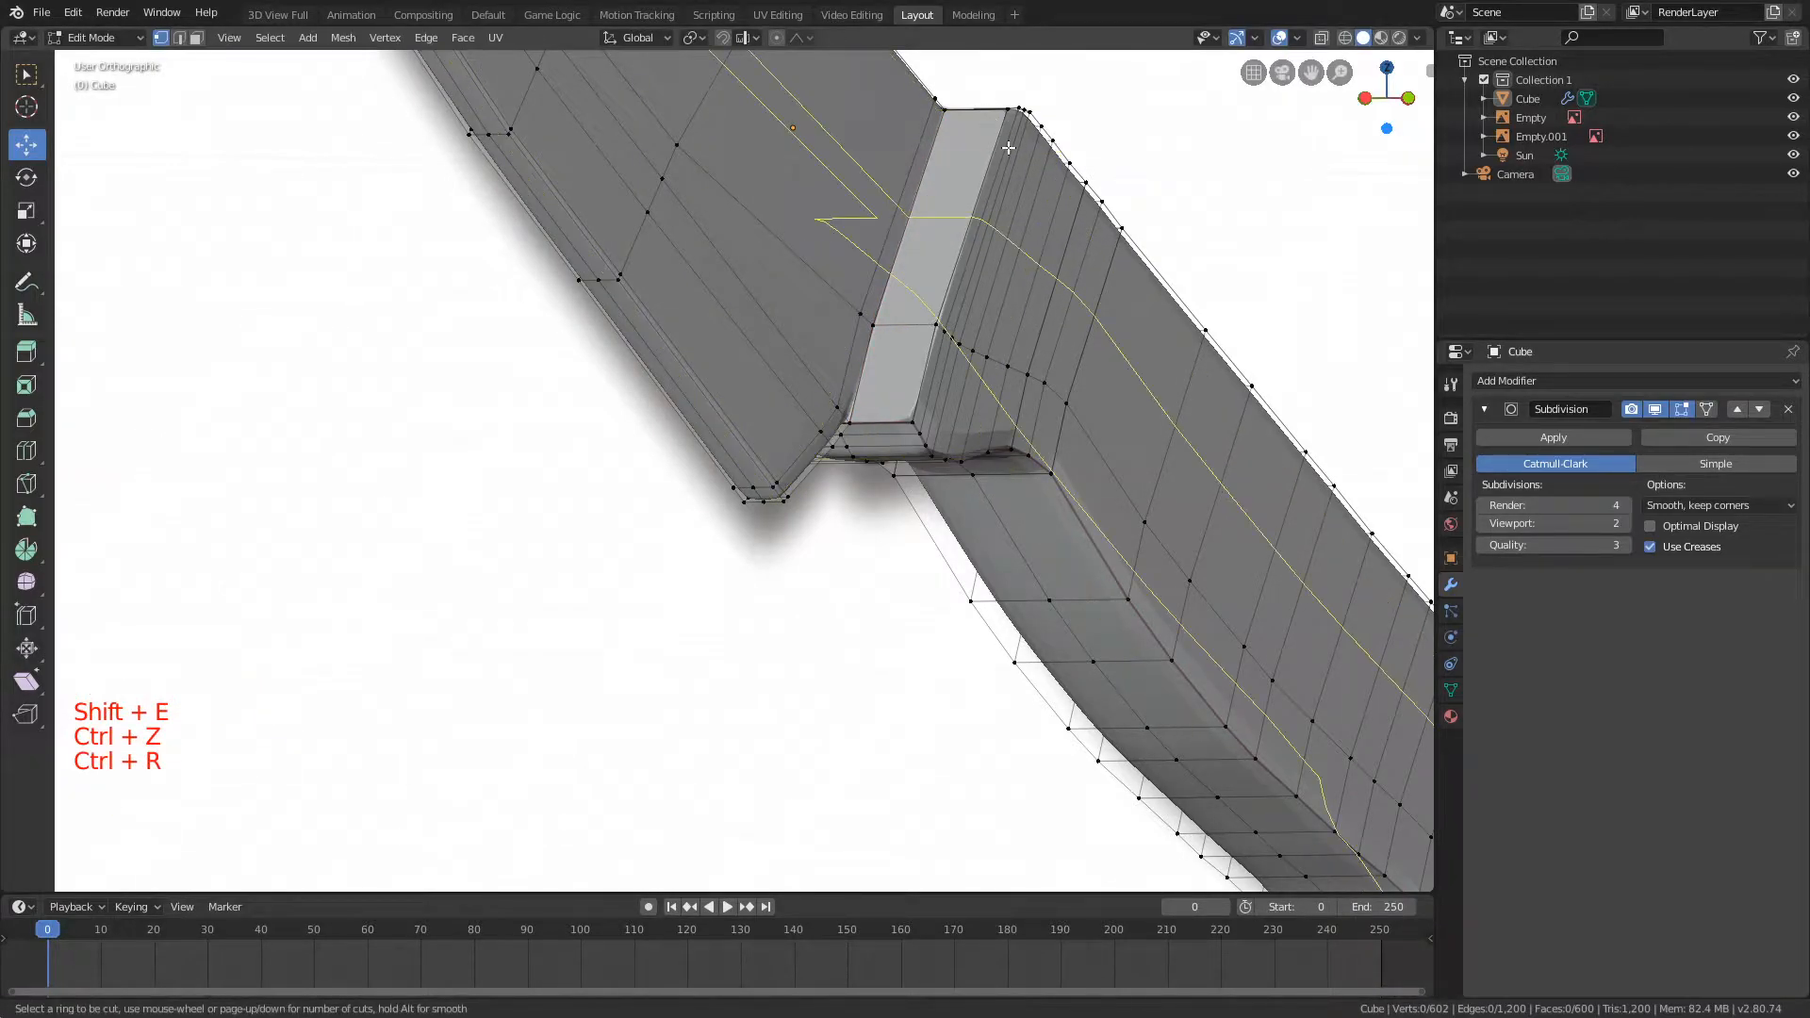
{"action": "left_click", "coordinate": [891, 315]}
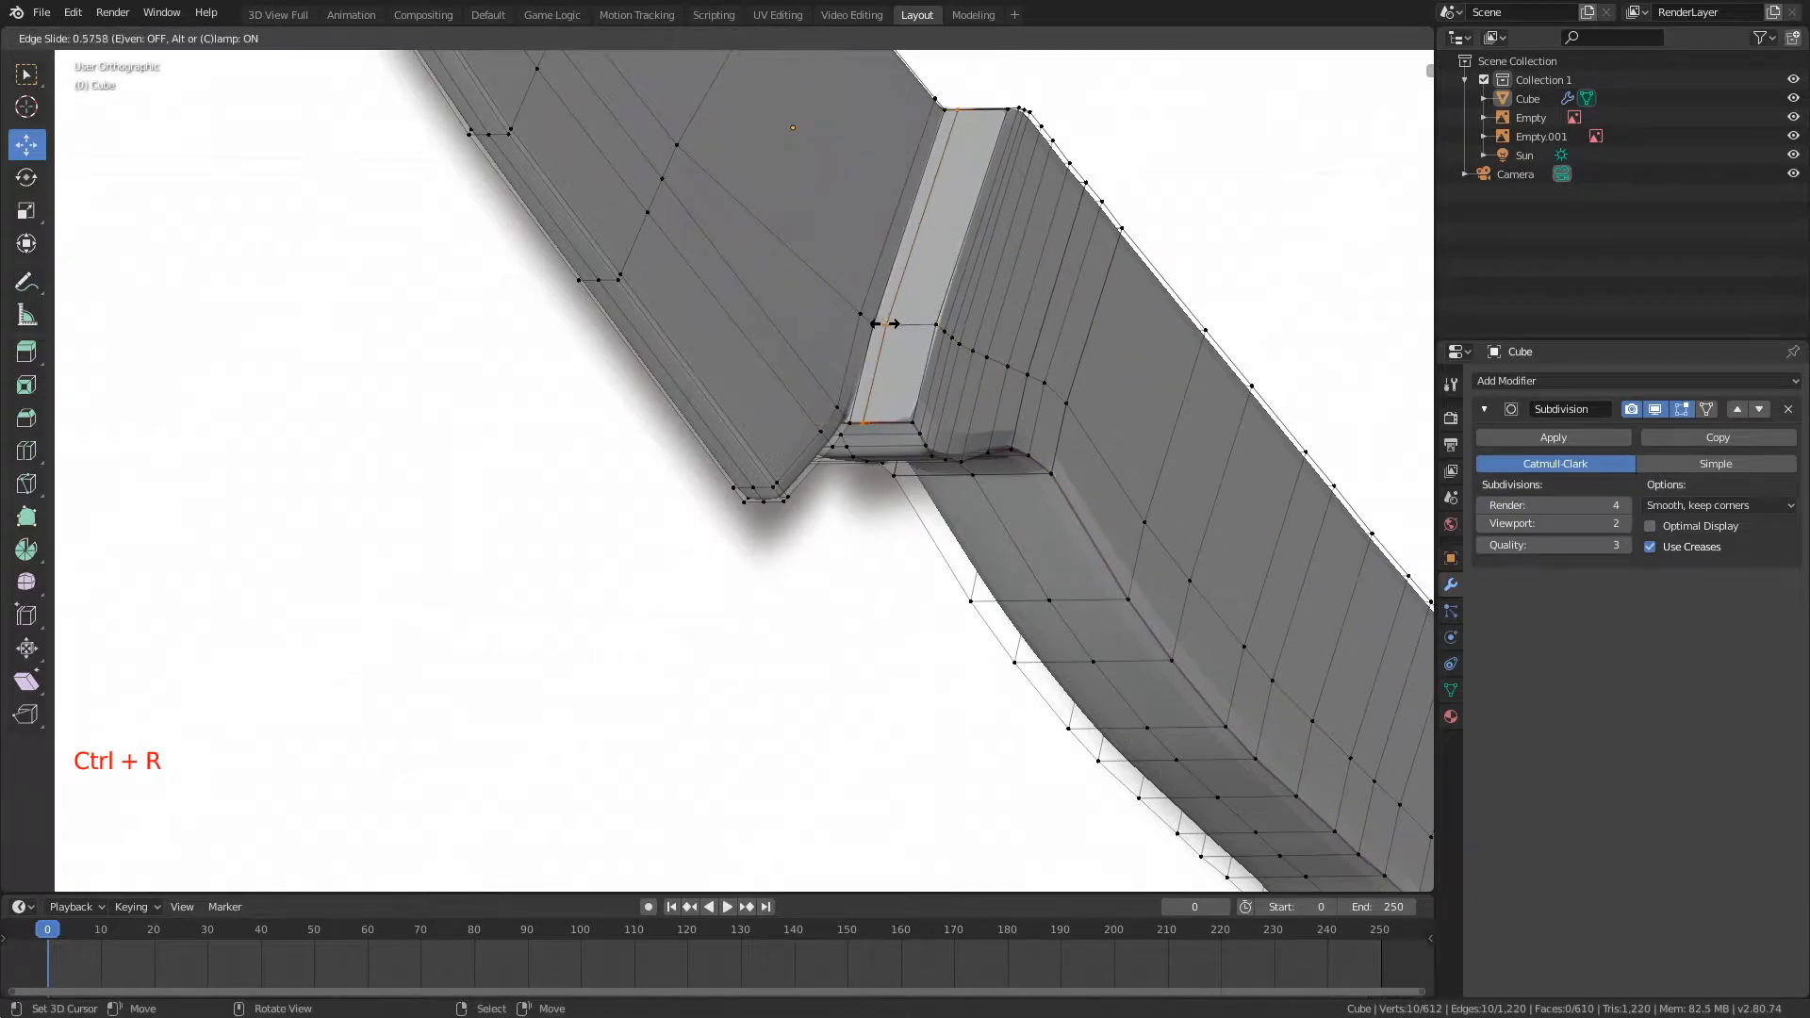
{"action": "left_click", "coordinate": [1055, 381]}
{"action": "key", "text": "a"}
{"action": "key", "text": "Tab"}
{"action": "middle_click_drag", "start_coordinate": [1038, 392], "coordinate": [980, 425]}
Step: Try a loop cut on the underside of the handle near the blade and undo it
{"action": "key", "text": "Tab"}
{"action": "key", "text": "a"}
{"action": "key", "text": "a"}
{"action": "key", "text": "a"}
{"action": "key", "text": "ctrl+r"}
{"action": "left_click", "coordinate": [842, 482]}
{"action": "left_click", "coordinate": [841, 482]}
{"action": "key", "text": "ctrl+z"}
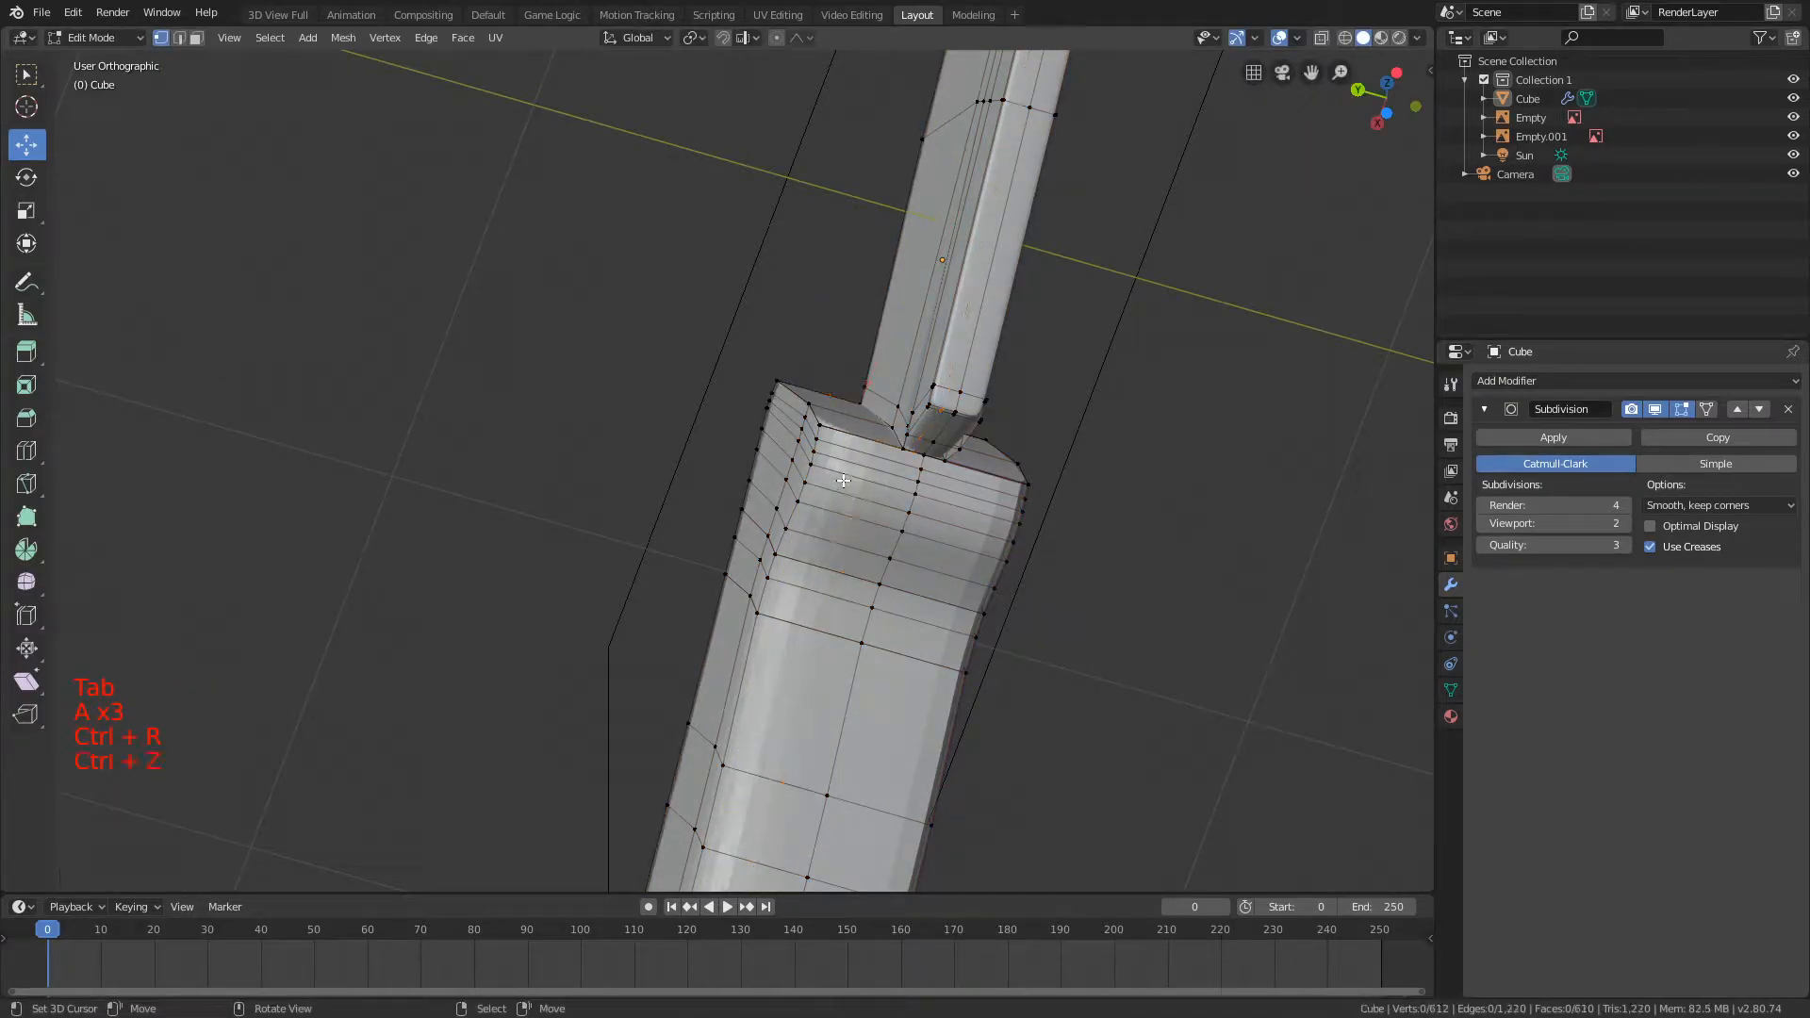
Step: Strengthen the crease on the lower edge loop on one side of the handle, running through the finger curve
{"action": "scroll", "coordinate": [847, 483], "scroll_direction": "up", "scroll_amount": 2}
{"action": "right_click", "coordinate": [841, 484], "text": "alt+shift"}
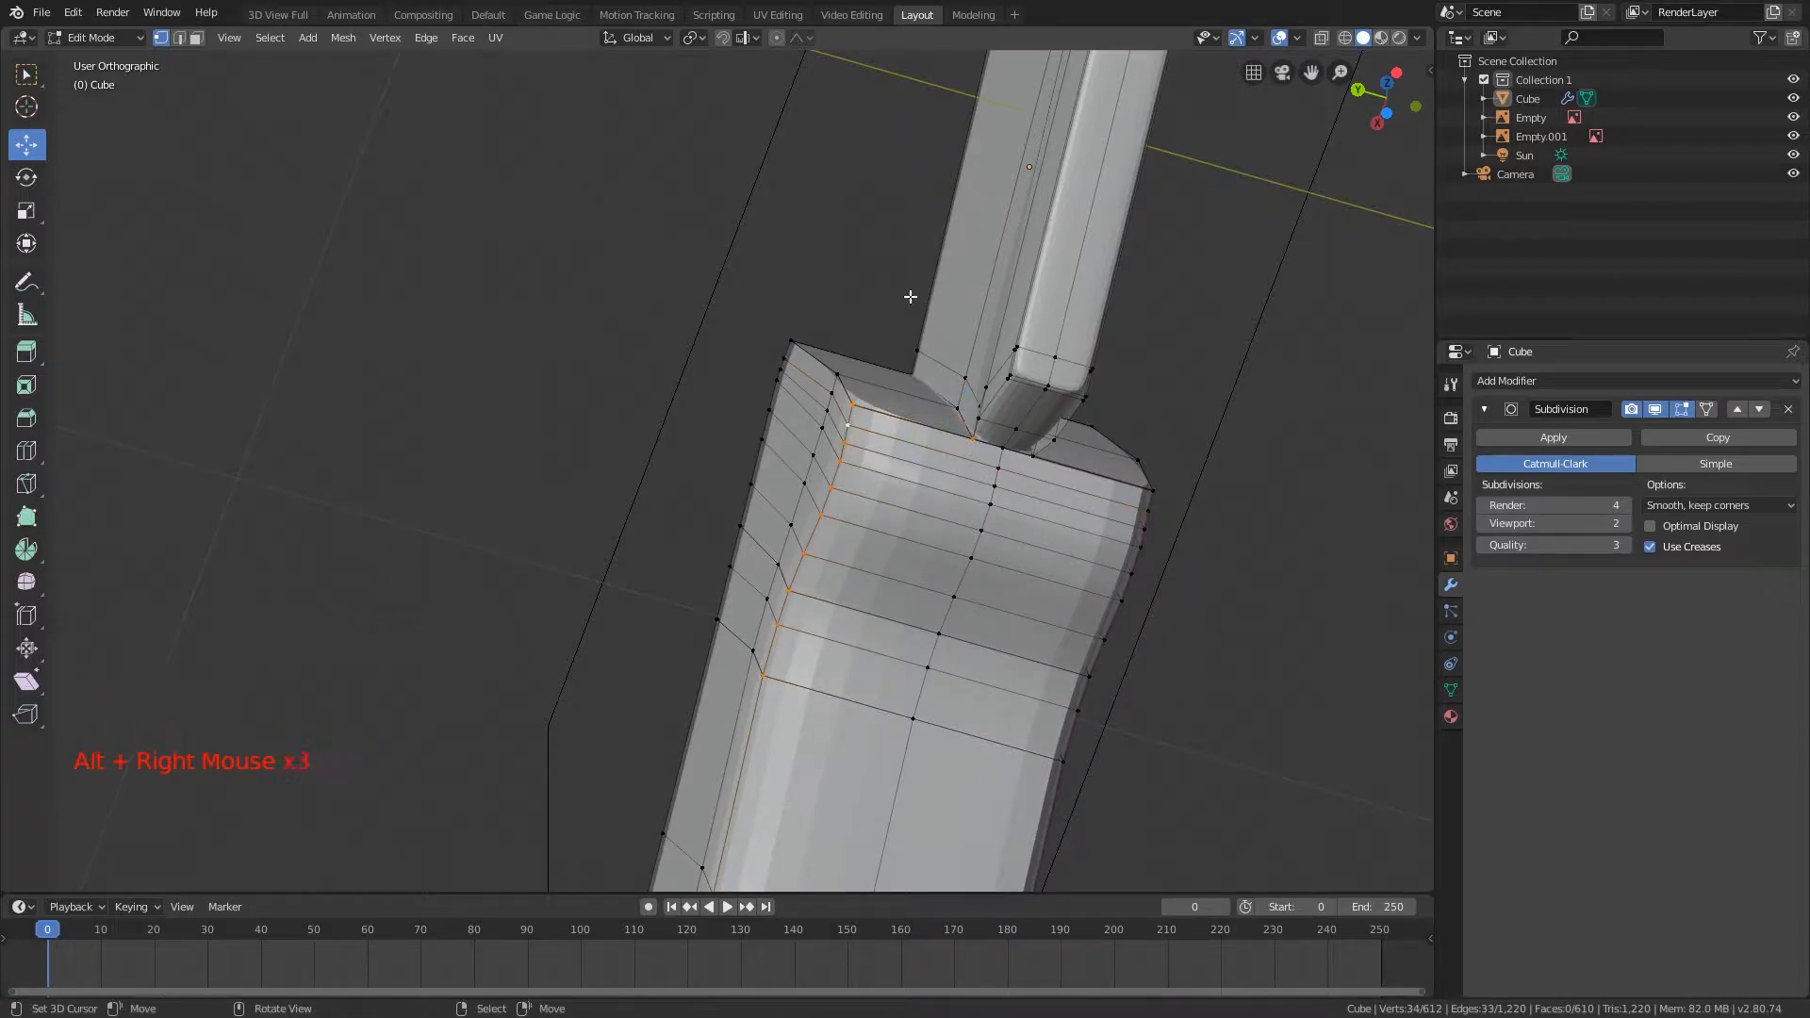
{"action": "middle_click_drag", "start_coordinate": [909, 301], "coordinate": [775, 460]}
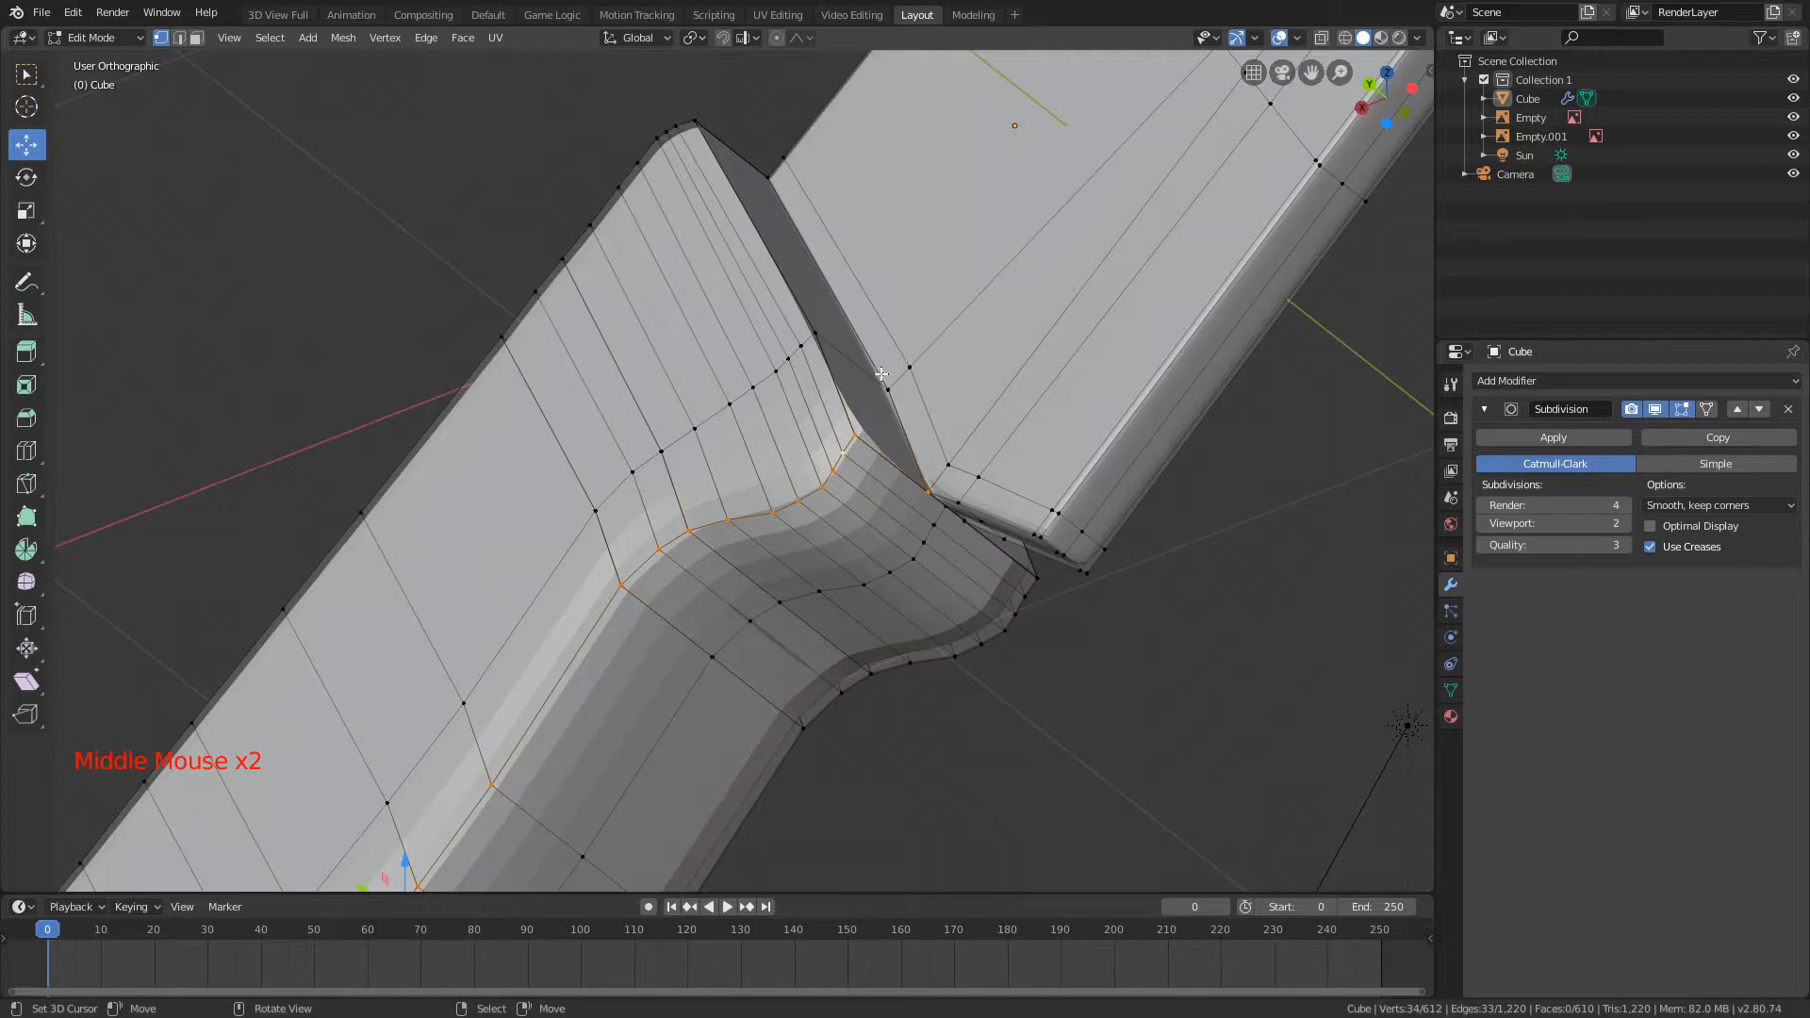
{"action": "scroll", "coordinate": [816, 515], "scroll_direction": "down", "scroll_amount": 3}
{"action": "key", "text": "shift+e"}
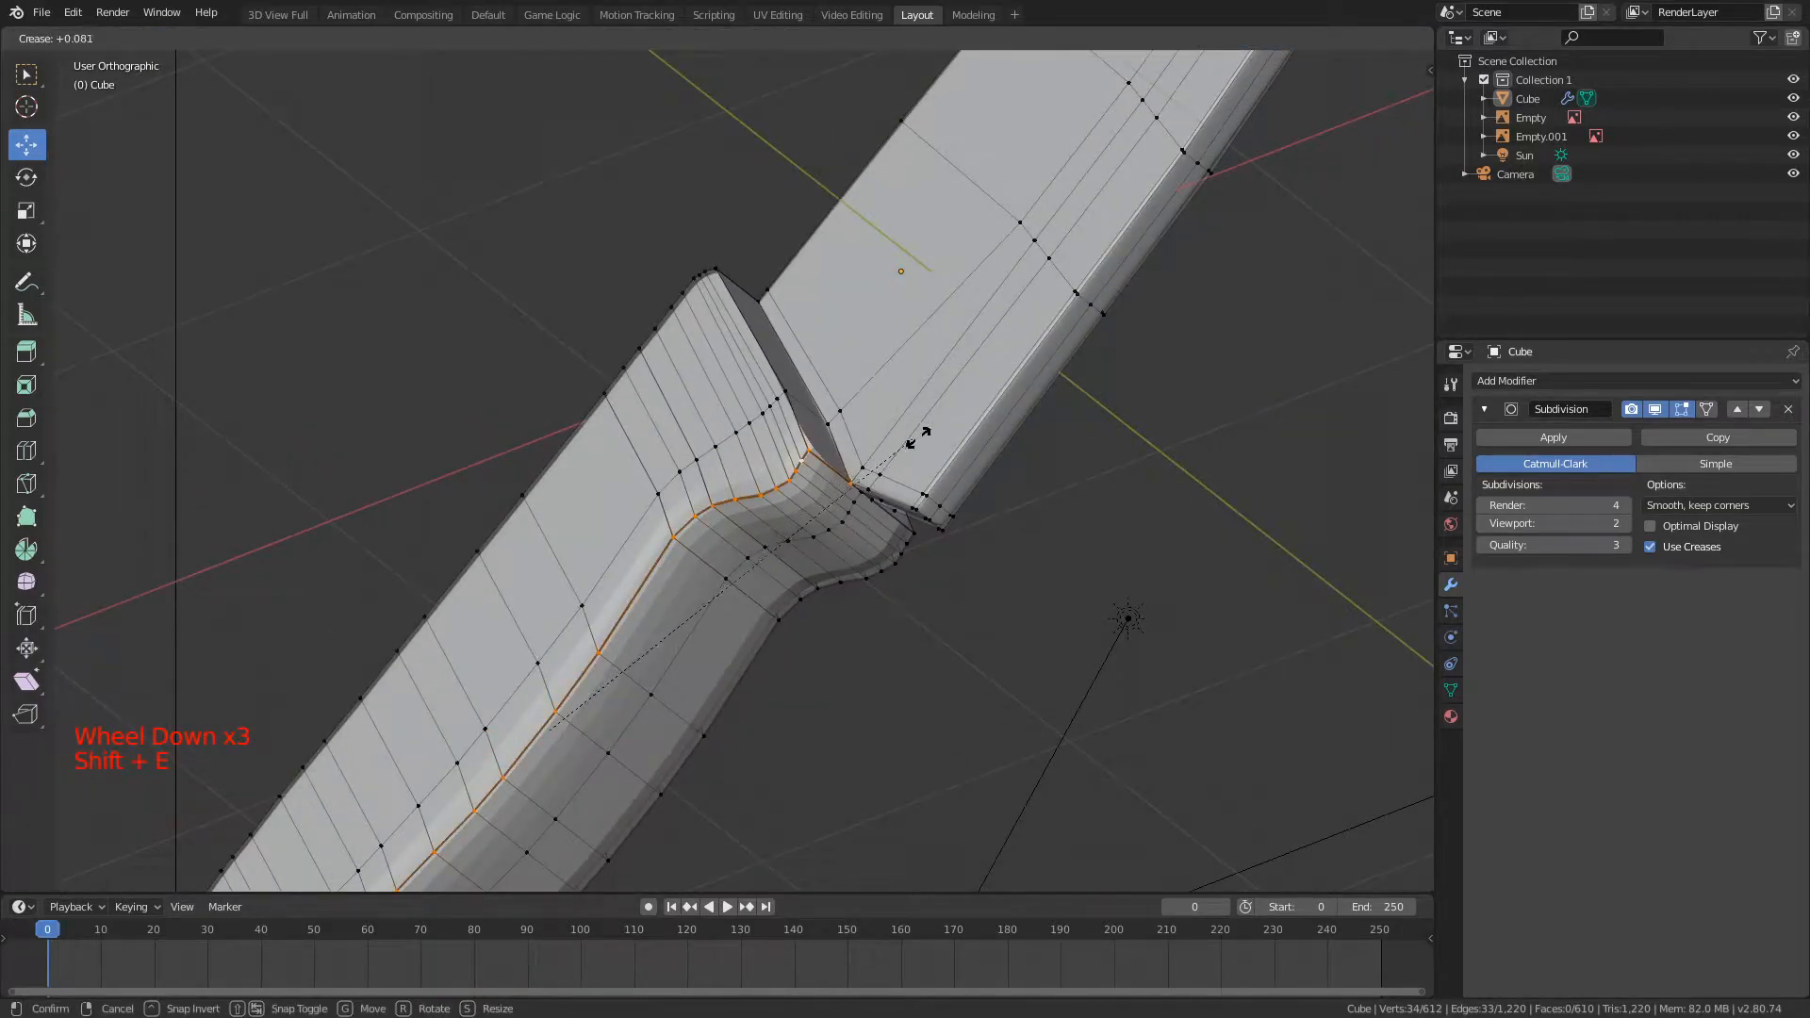
{"action": "left_click", "coordinate": [1091, 464]}
Step: Check the knife in Object Mode and turn off the Subdivision modifier's display in the viewport
{"action": "key", "text": "Tab"}
{"action": "scroll", "coordinate": [1083, 468], "scroll_direction": "up", "scroll_amount": 2}
{"action": "middle_click_drag", "start_coordinate": [1083, 469], "coordinate": [760, 477]}
{"action": "scroll", "coordinate": [532, 592], "scroll_direction": "down", "scroll_amount": 4}
{"action": "scroll", "coordinate": [760, 477], "scroll_direction": "down", "scroll_amount": 2}
{"action": "left_click", "coordinate": [1654, 409]}
{"action": "scroll", "coordinate": [848, 344], "scroll_direction": "down", "scroll_amount": 4}
{"action": "middle_click_drag", "start_coordinate": [849, 344], "coordinate": [779, 323]}
{"action": "scroll", "coordinate": [837, 360], "scroll_direction": "up", "scroll_amount": 1}
{"action": "scroll", "coordinate": [441, 355], "scroll_direction": "down", "scroll_amount": 3}
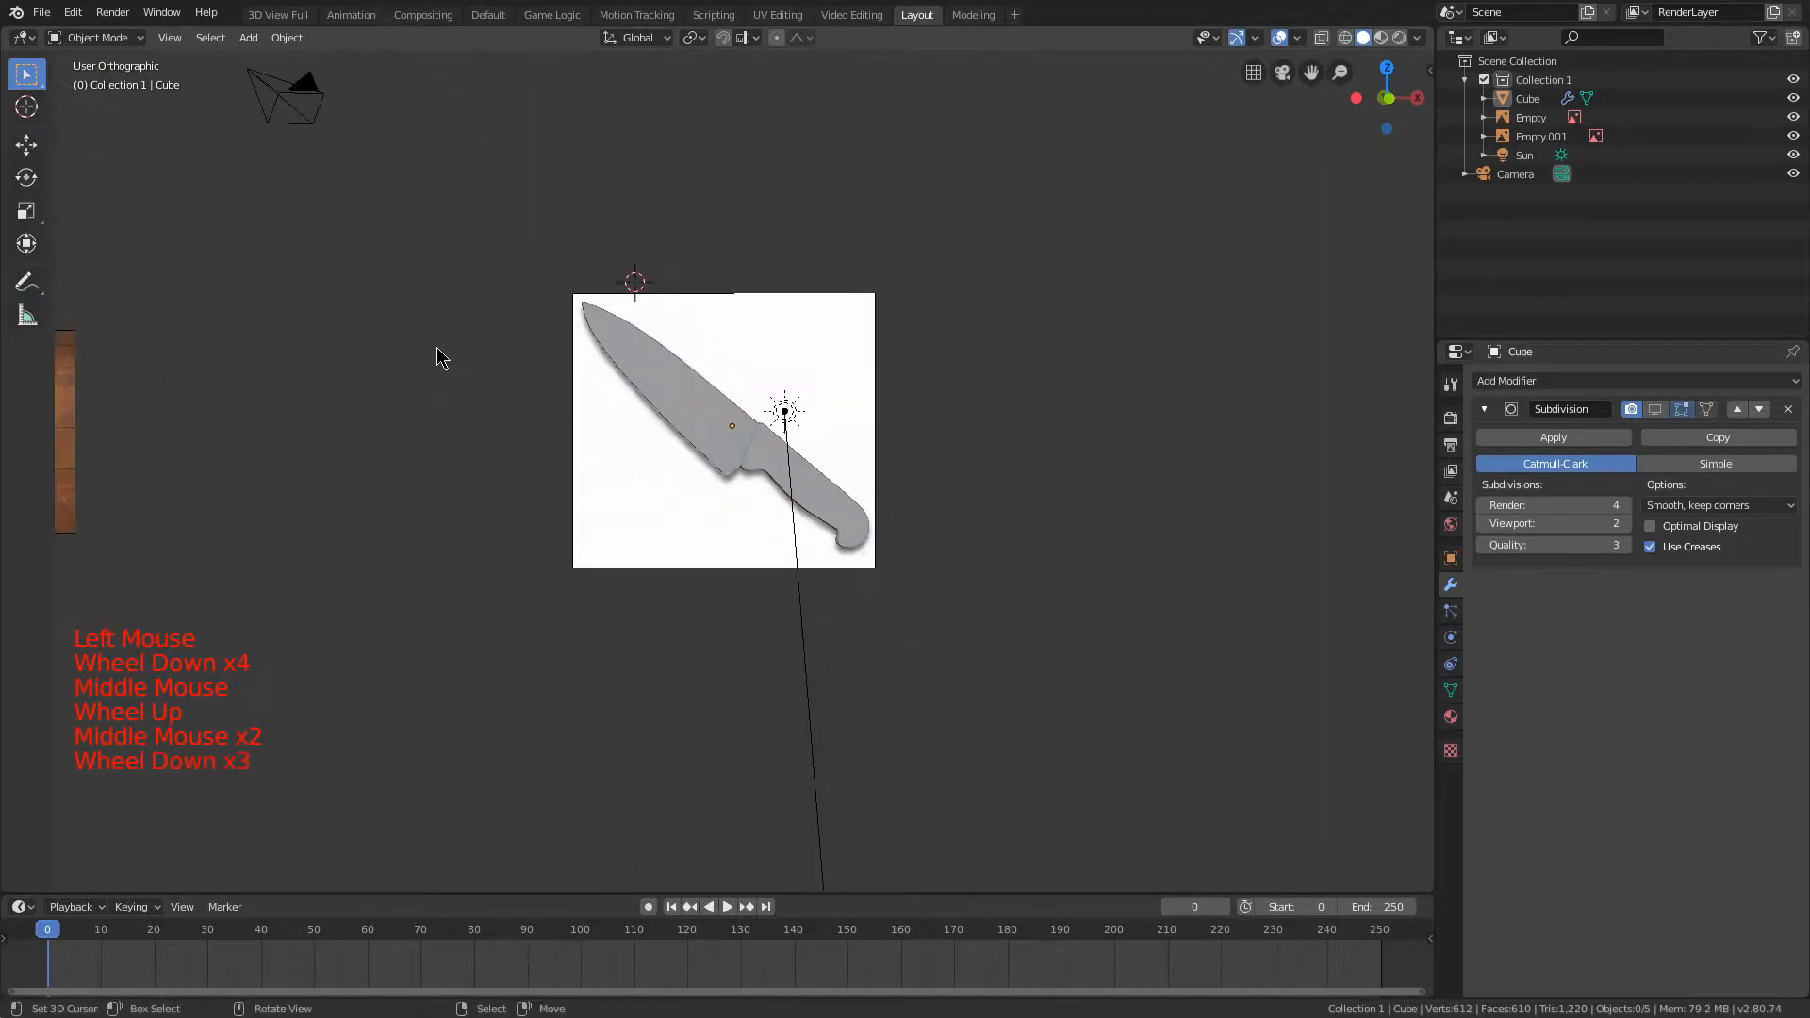
Step: Select the cutting board reference image in front view and snap the 3D cursor to its centre
{"action": "middle_click_drag", "start_coordinate": [441, 356], "coordinate": [1090, 347], "text": "shift"}
{"action": "scroll", "coordinate": [910, 352], "scroll_direction": "up", "scroll_amount": 4}
{"action": "scroll", "coordinate": [754, 341], "scroll_direction": "up", "scroll_amount": 1}
{"action": "mouse_move", "coordinate": [754, 341]}
{"action": "middle_mouse_down", "text": "shift"}
{"action": "mouse_move", "coordinate": [790, 338]}
{"action": "mouse_move", "coordinate": [732, 351]}
{"action": "middle_mouse_up", "text": "shift"}
{"action": "key", "text": "KP_1"}
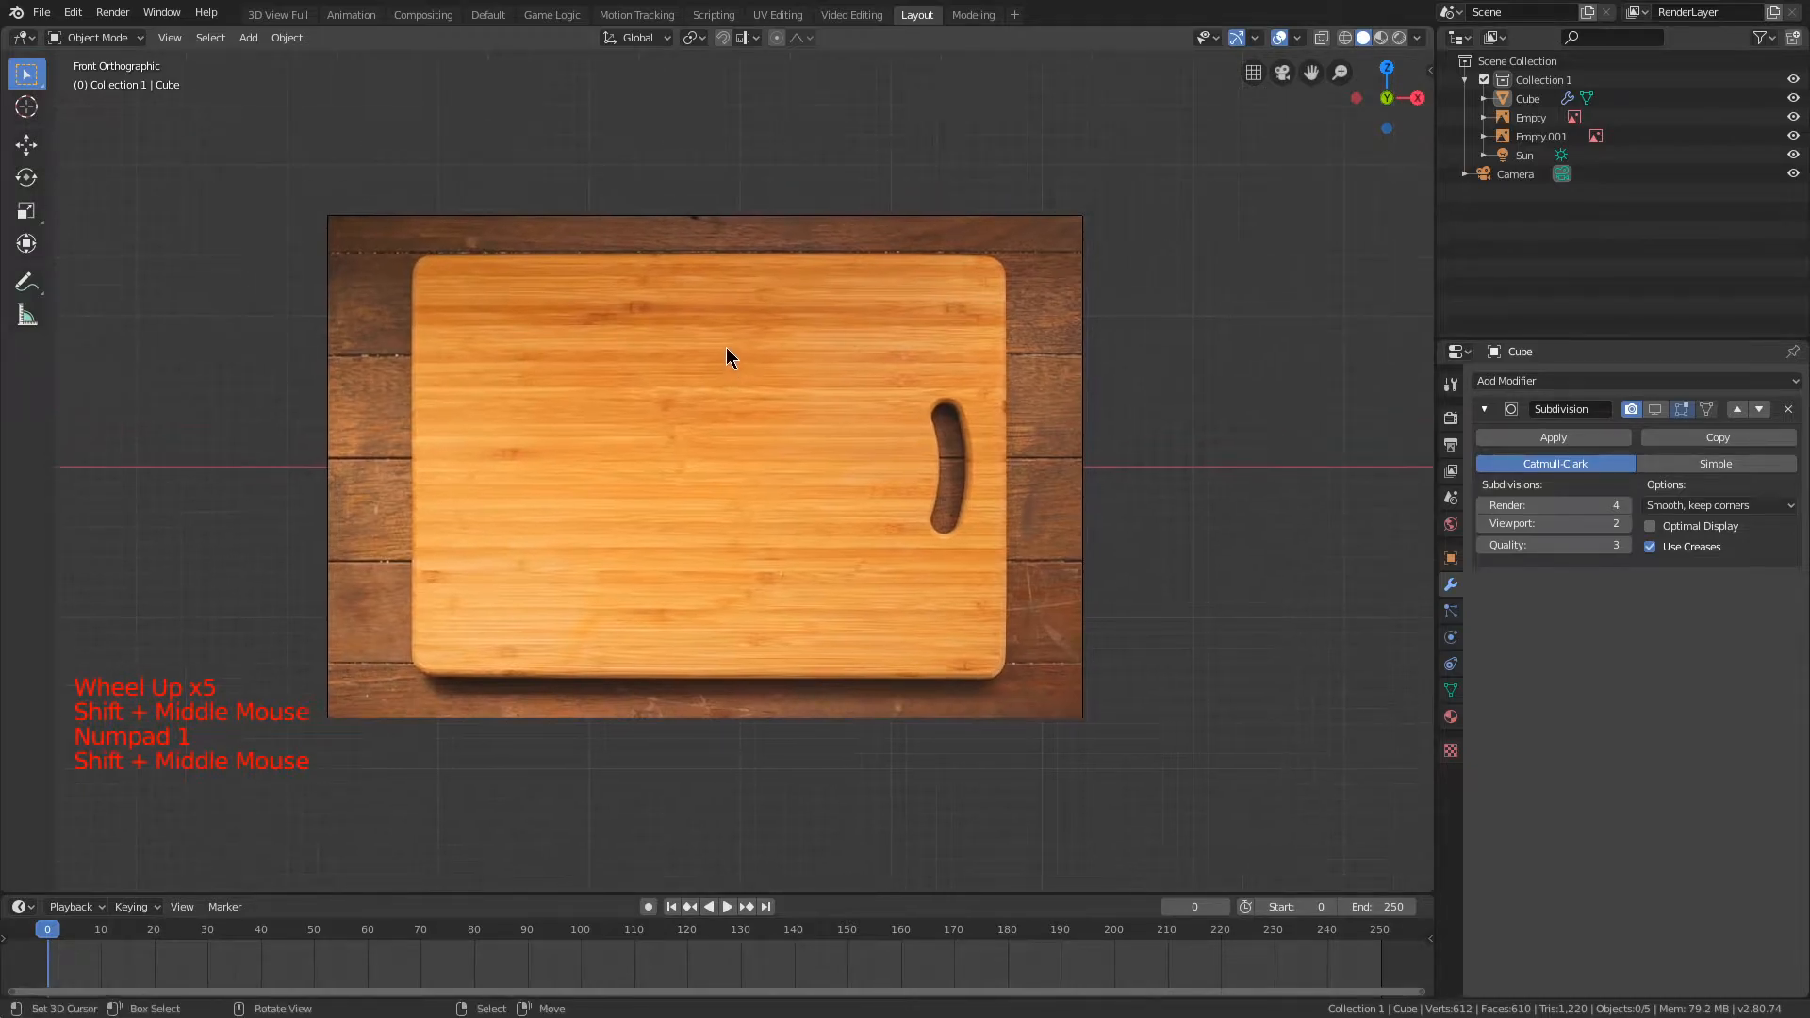
{"action": "scroll", "coordinate": [664, 442], "scroll_direction": "up", "scroll_amount": 1}
{"action": "right_click", "coordinate": [684, 460]}
{"action": "key", "text": "shift+s"}
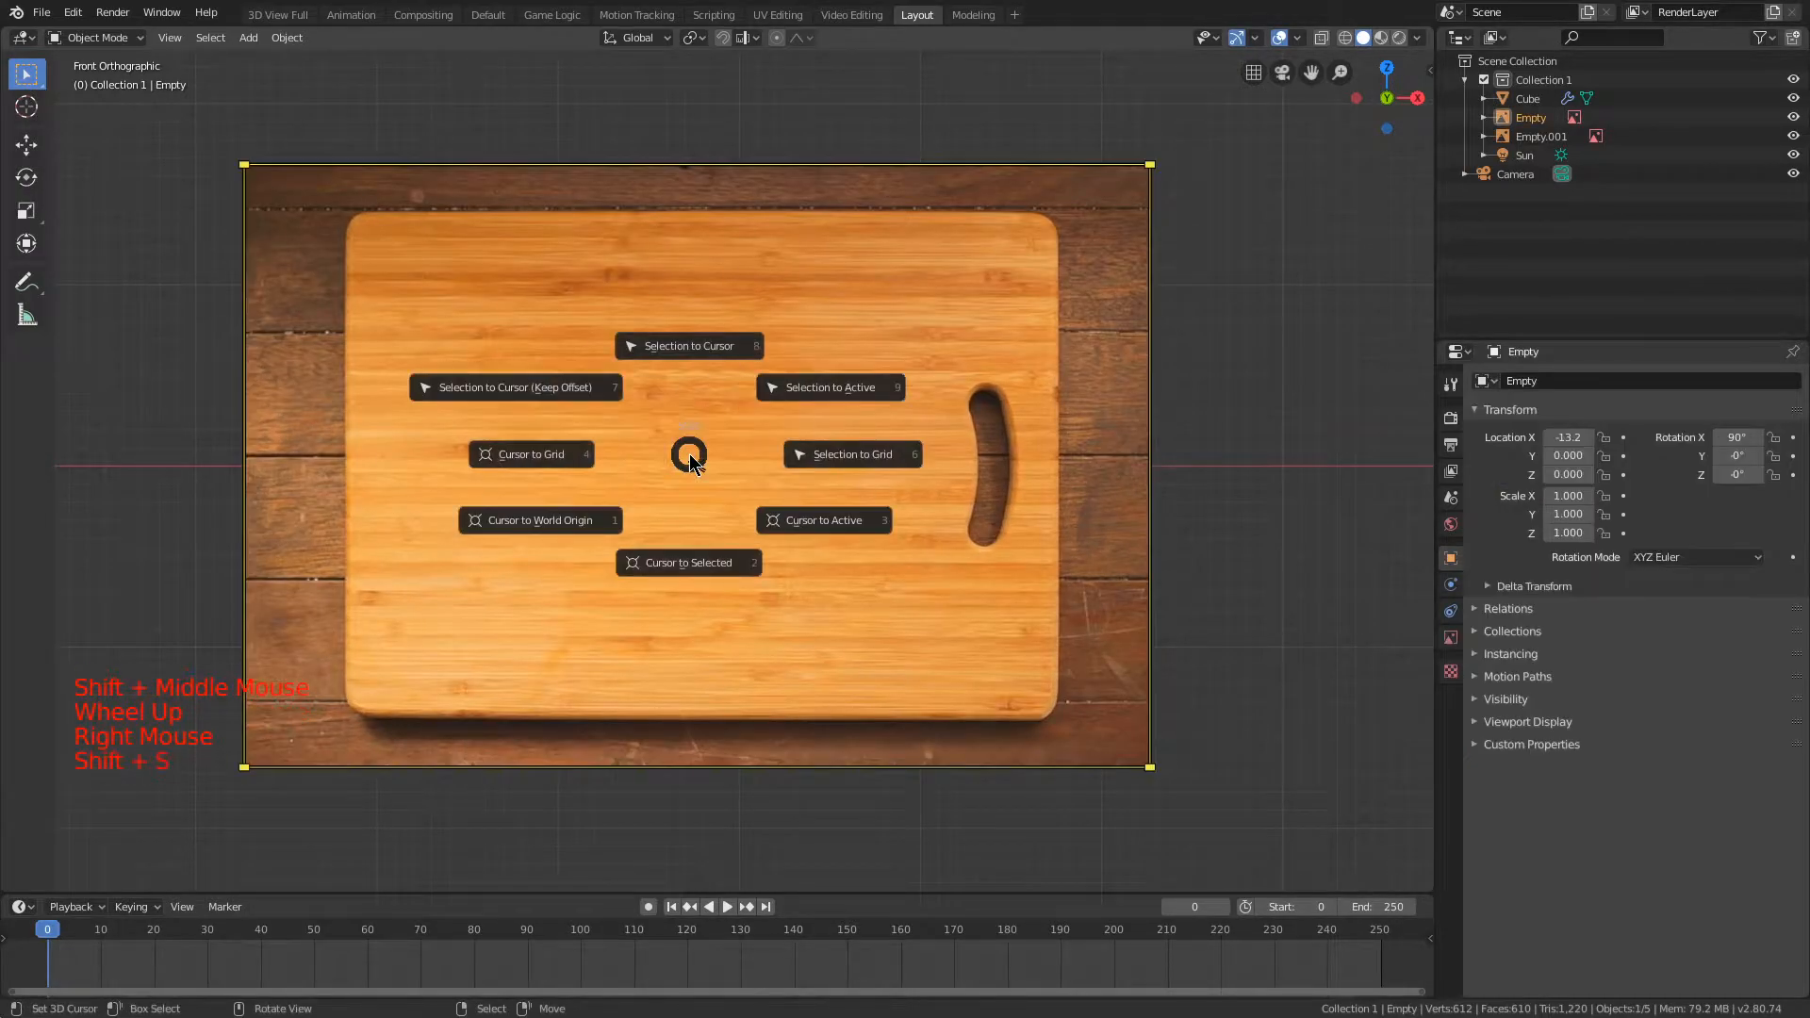
{"action": "left_click", "coordinate": [718, 564]}
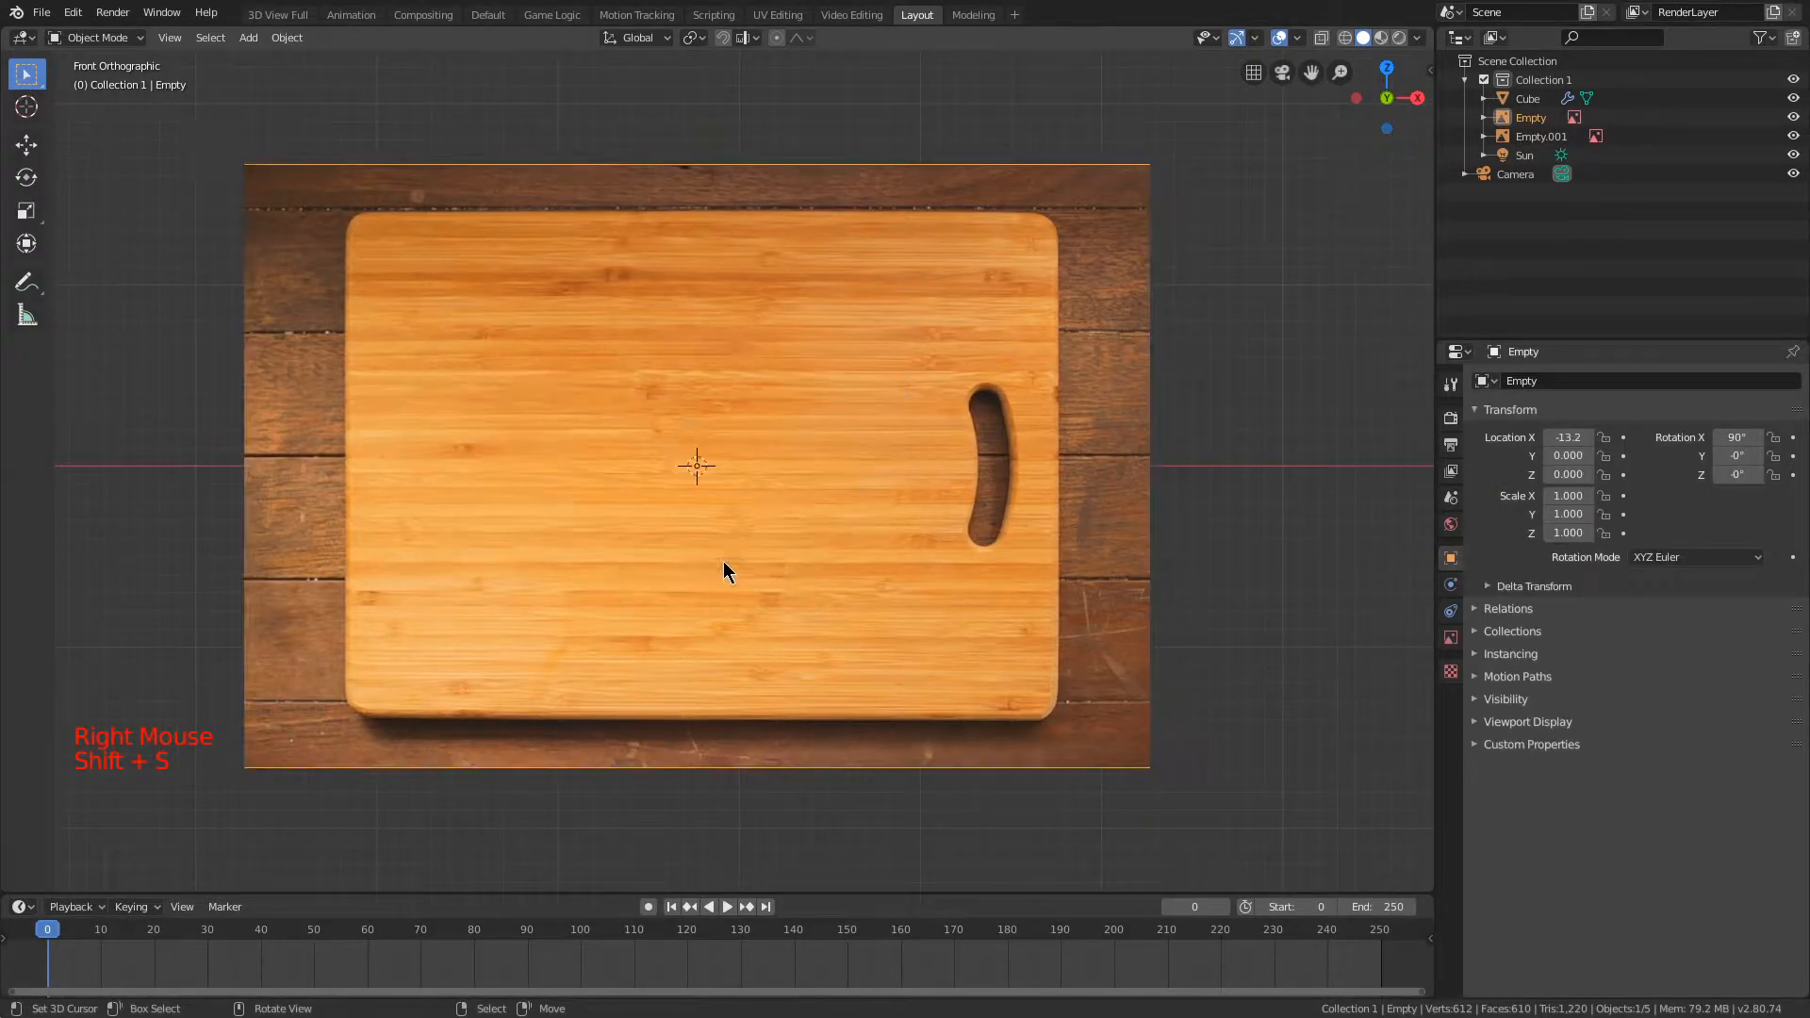
Step: Add a cube at the centre of the cutting board image and enable X-ray display
{"action": "scroll", "coordinate": [712, 454], "scroll_direction": "up", "scroll_amount": 2}
{"action": "middle_click_drag", "start_coordinate": [719, 424], "coordinate": [807, 365], "text": "shift"}
{"action": "scroll", "coordinate": [807, 366], "scroll_direction": "down", "scroll_amount": 2}
{"action": "key", "text": "shift+a"}
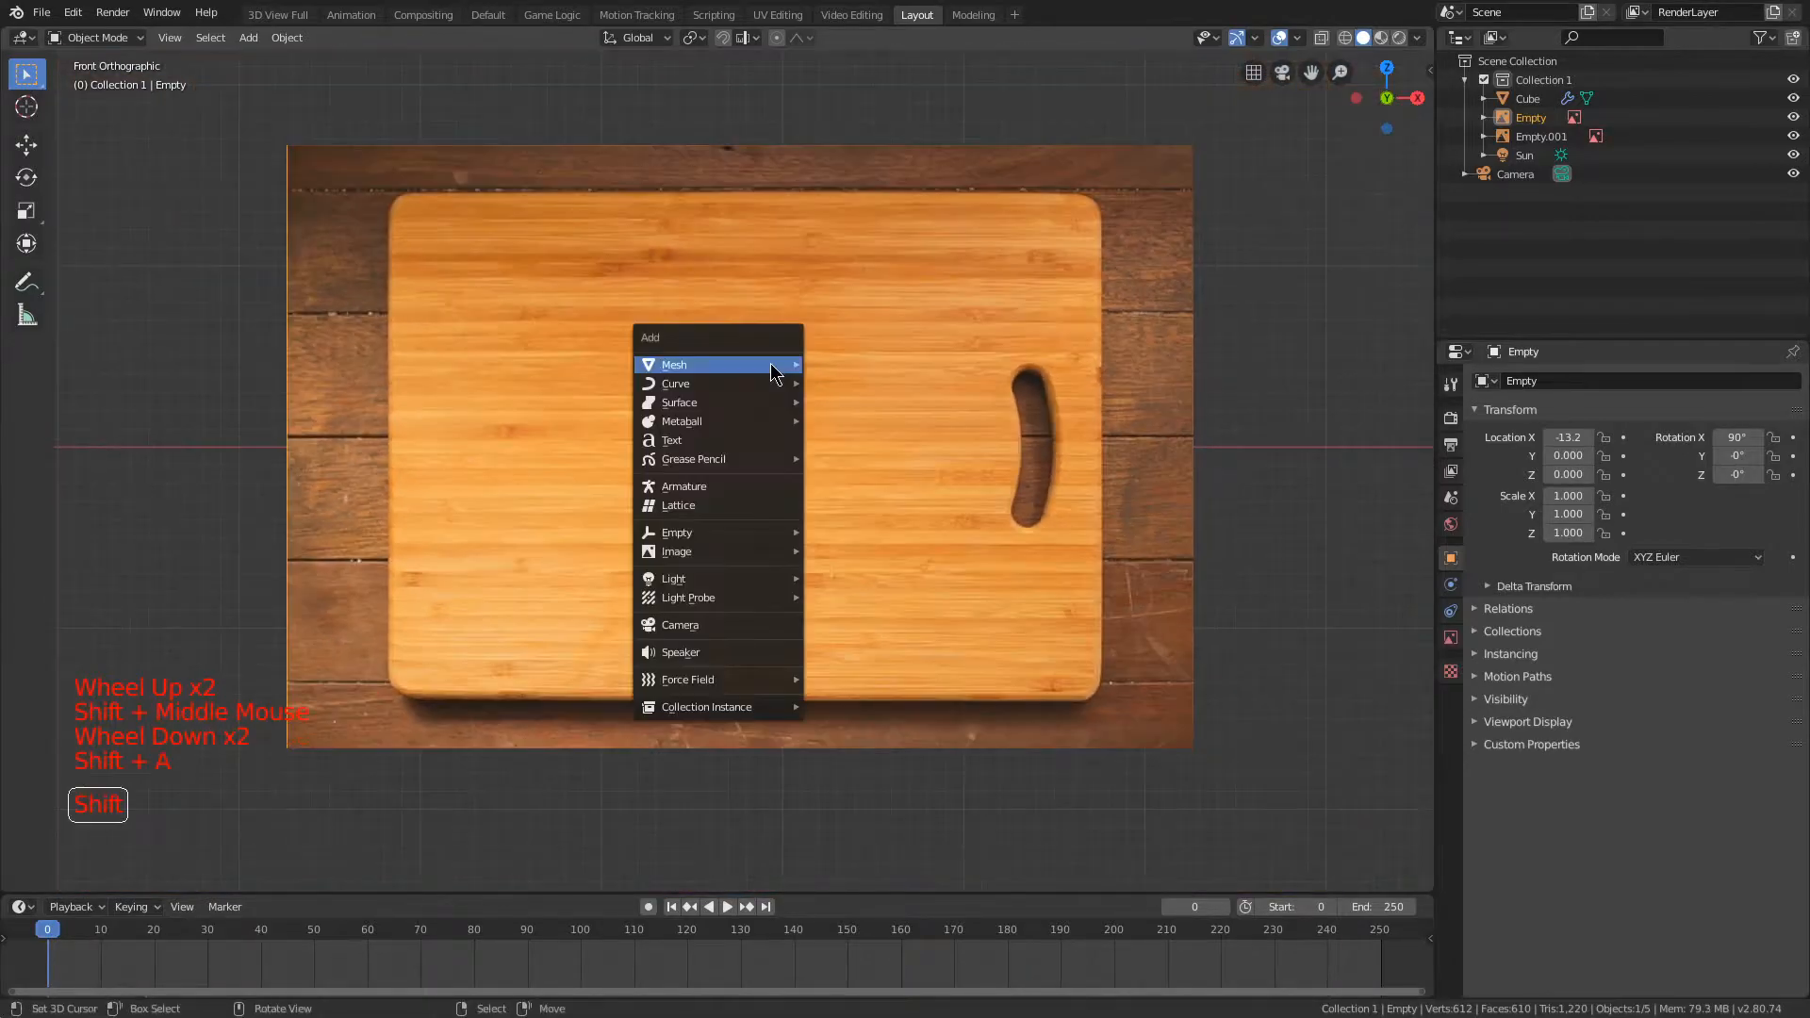
{"action": "mouse_move", "coordinate": [773, 365]}
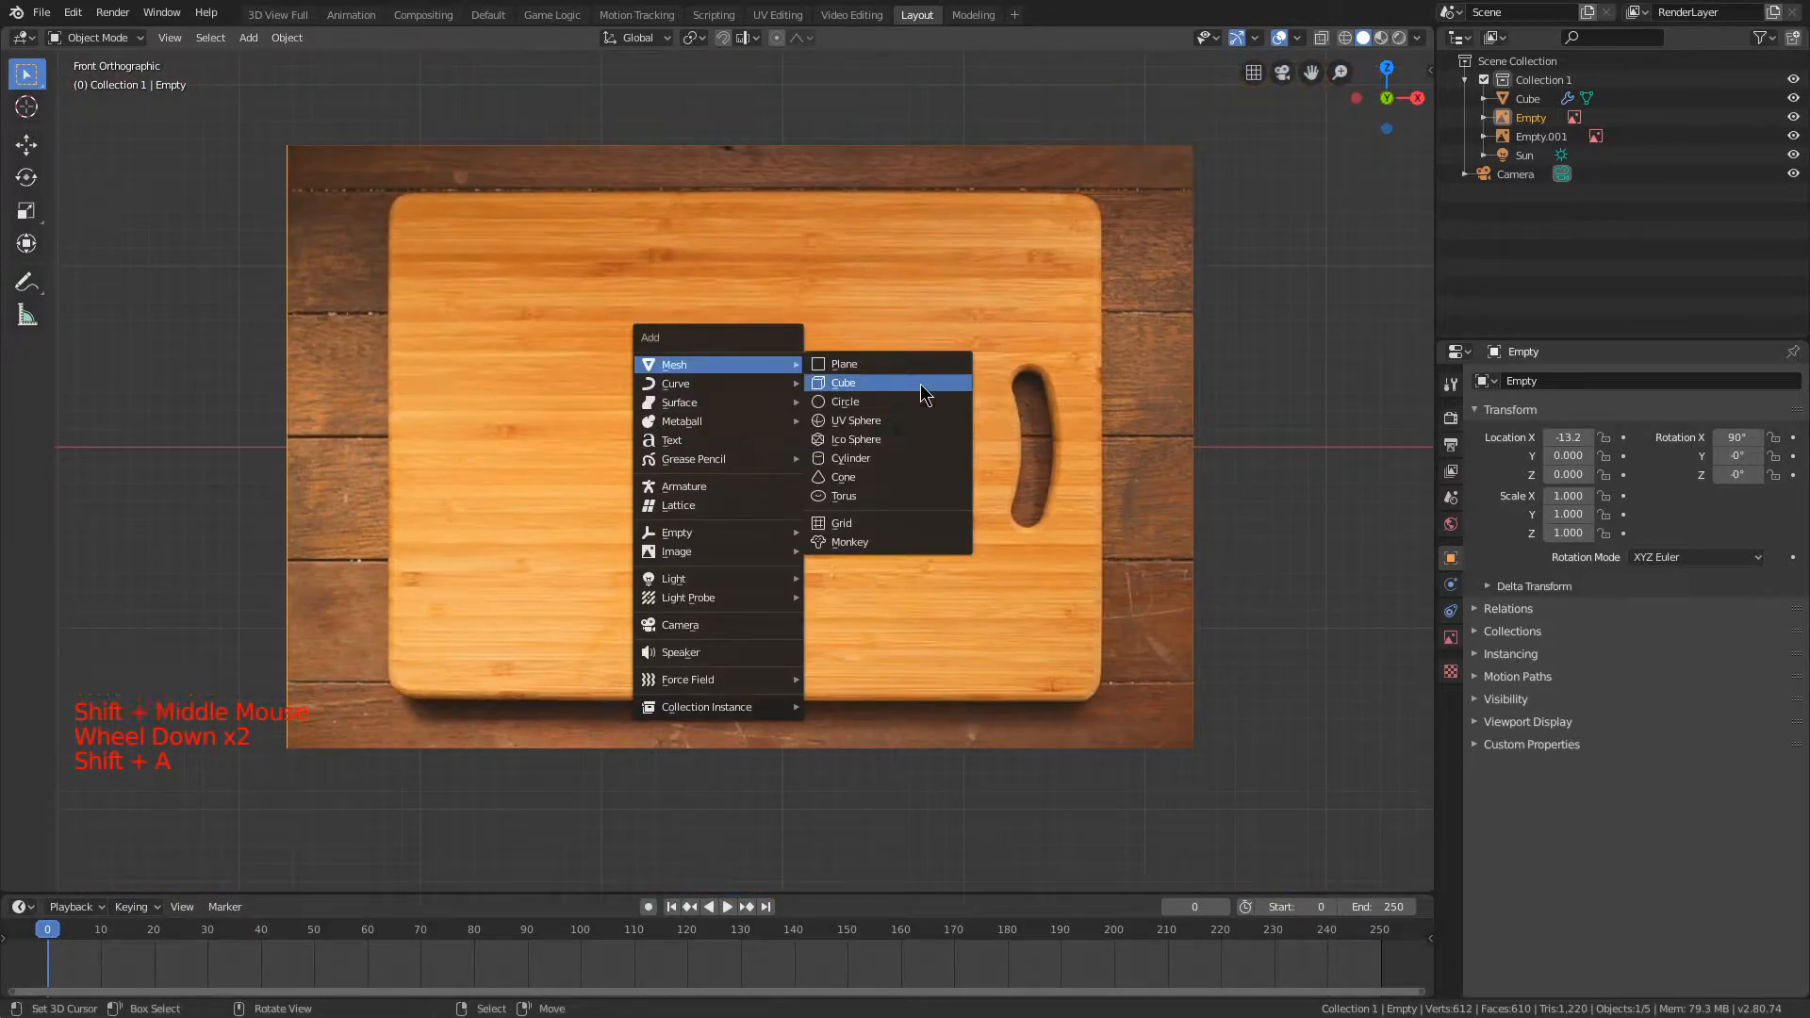
{"action": "left_click", "coordinate": [921, 384]}
{"action": "left_click", "coordinate": [1323, 38]}
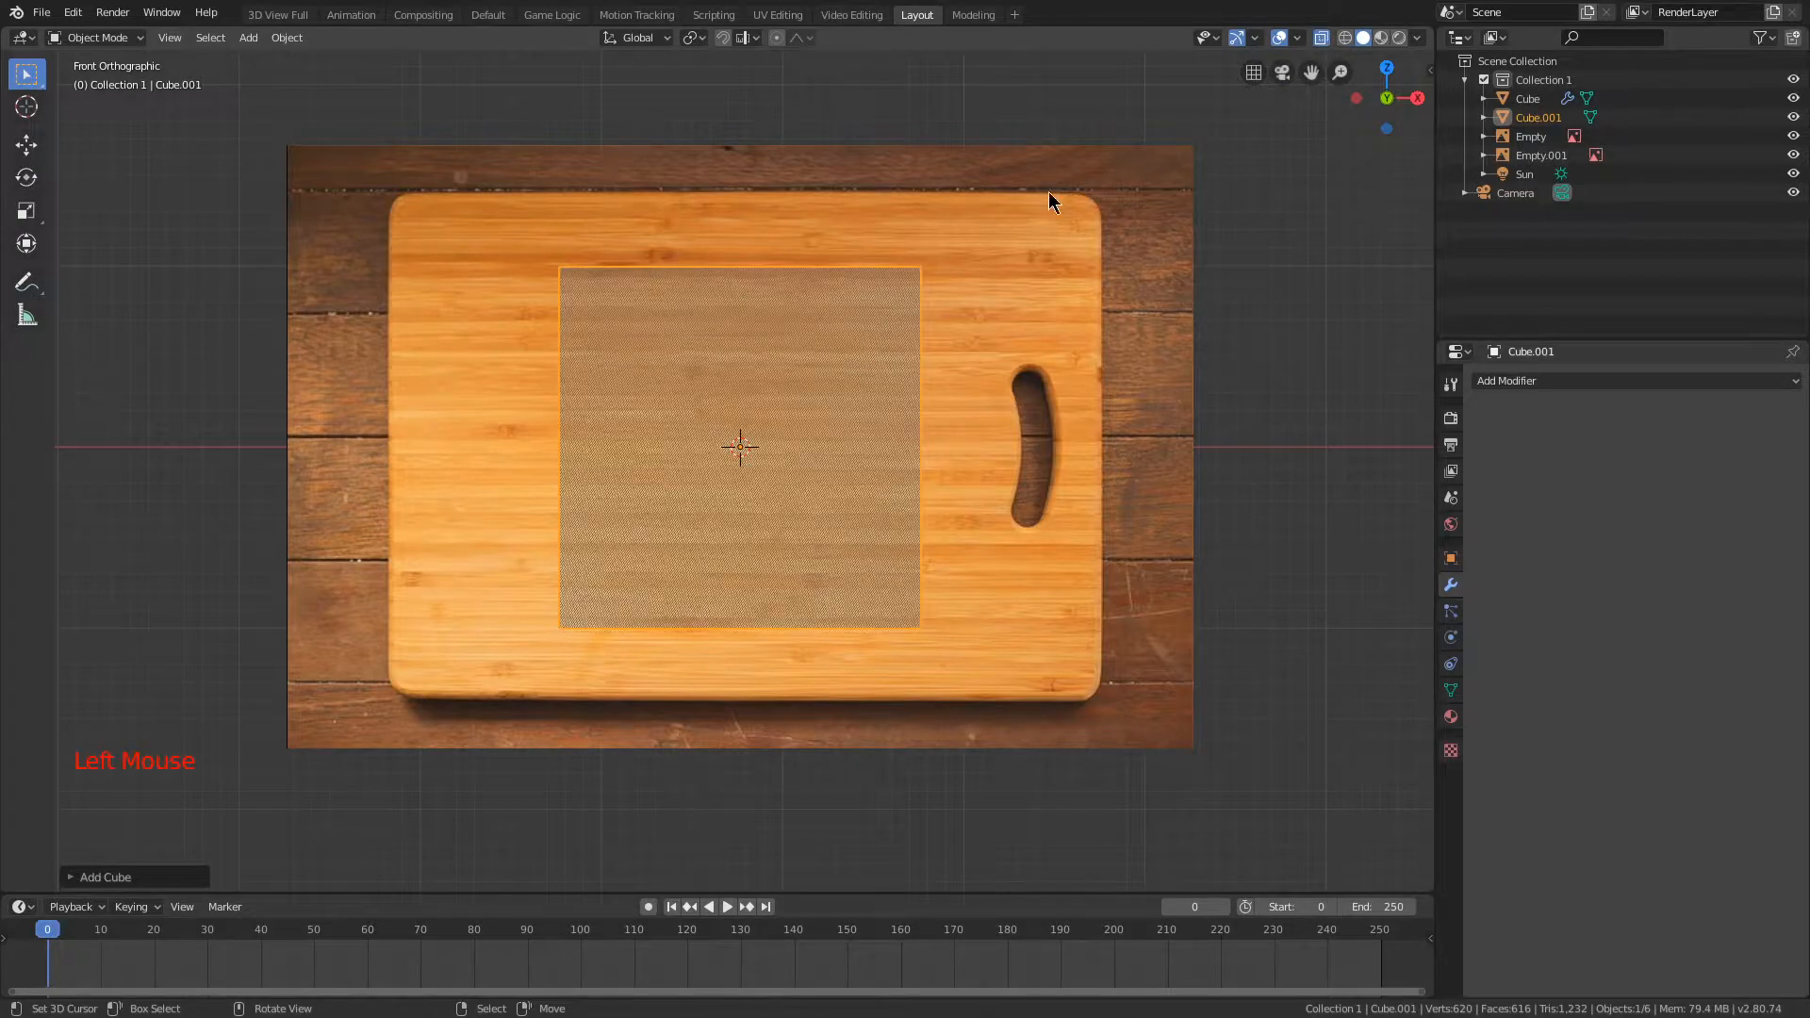
Step: Scale the cube's mesh to 0.2 along Y in Edit Mode, then return to Object Mode in front view
{"action": "key", "text": "Tab"}
{"action": "middle_click_drag", "start_coordinate": [608, 129], "coordinate": [911, 245]}
{"action": "key", "text": "s"}
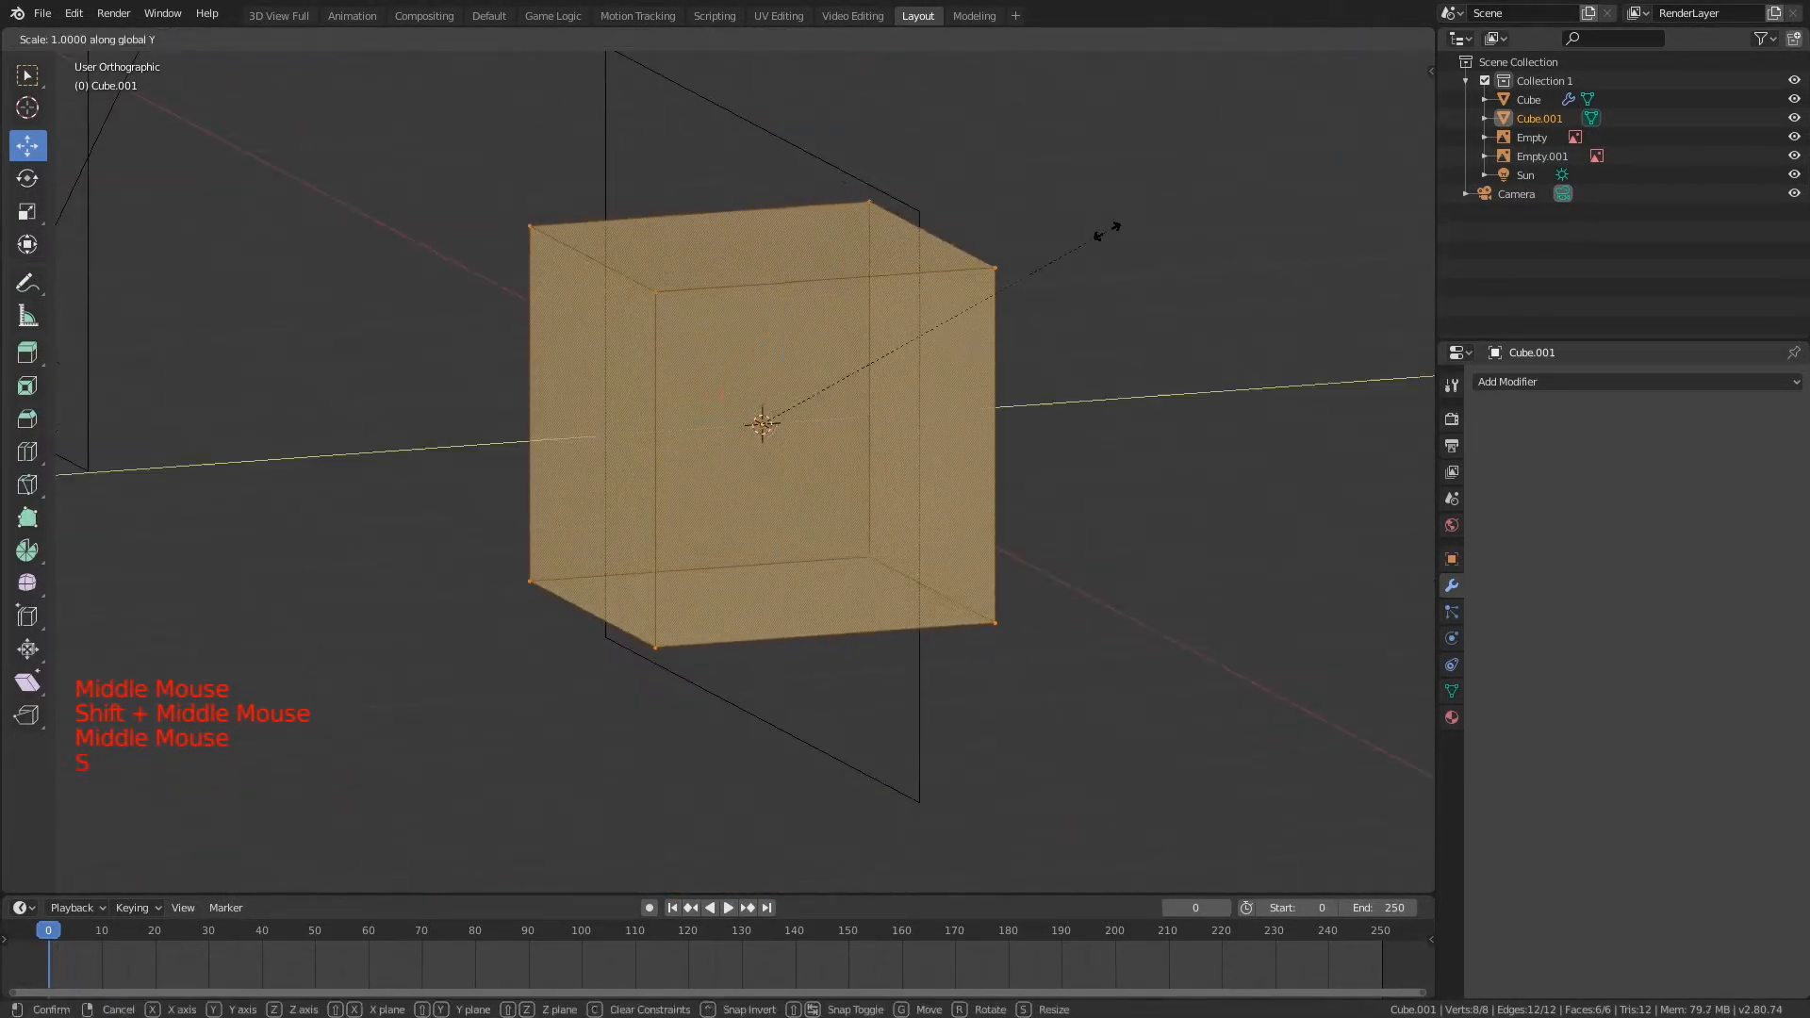
{"action": "key", "text": "y"}
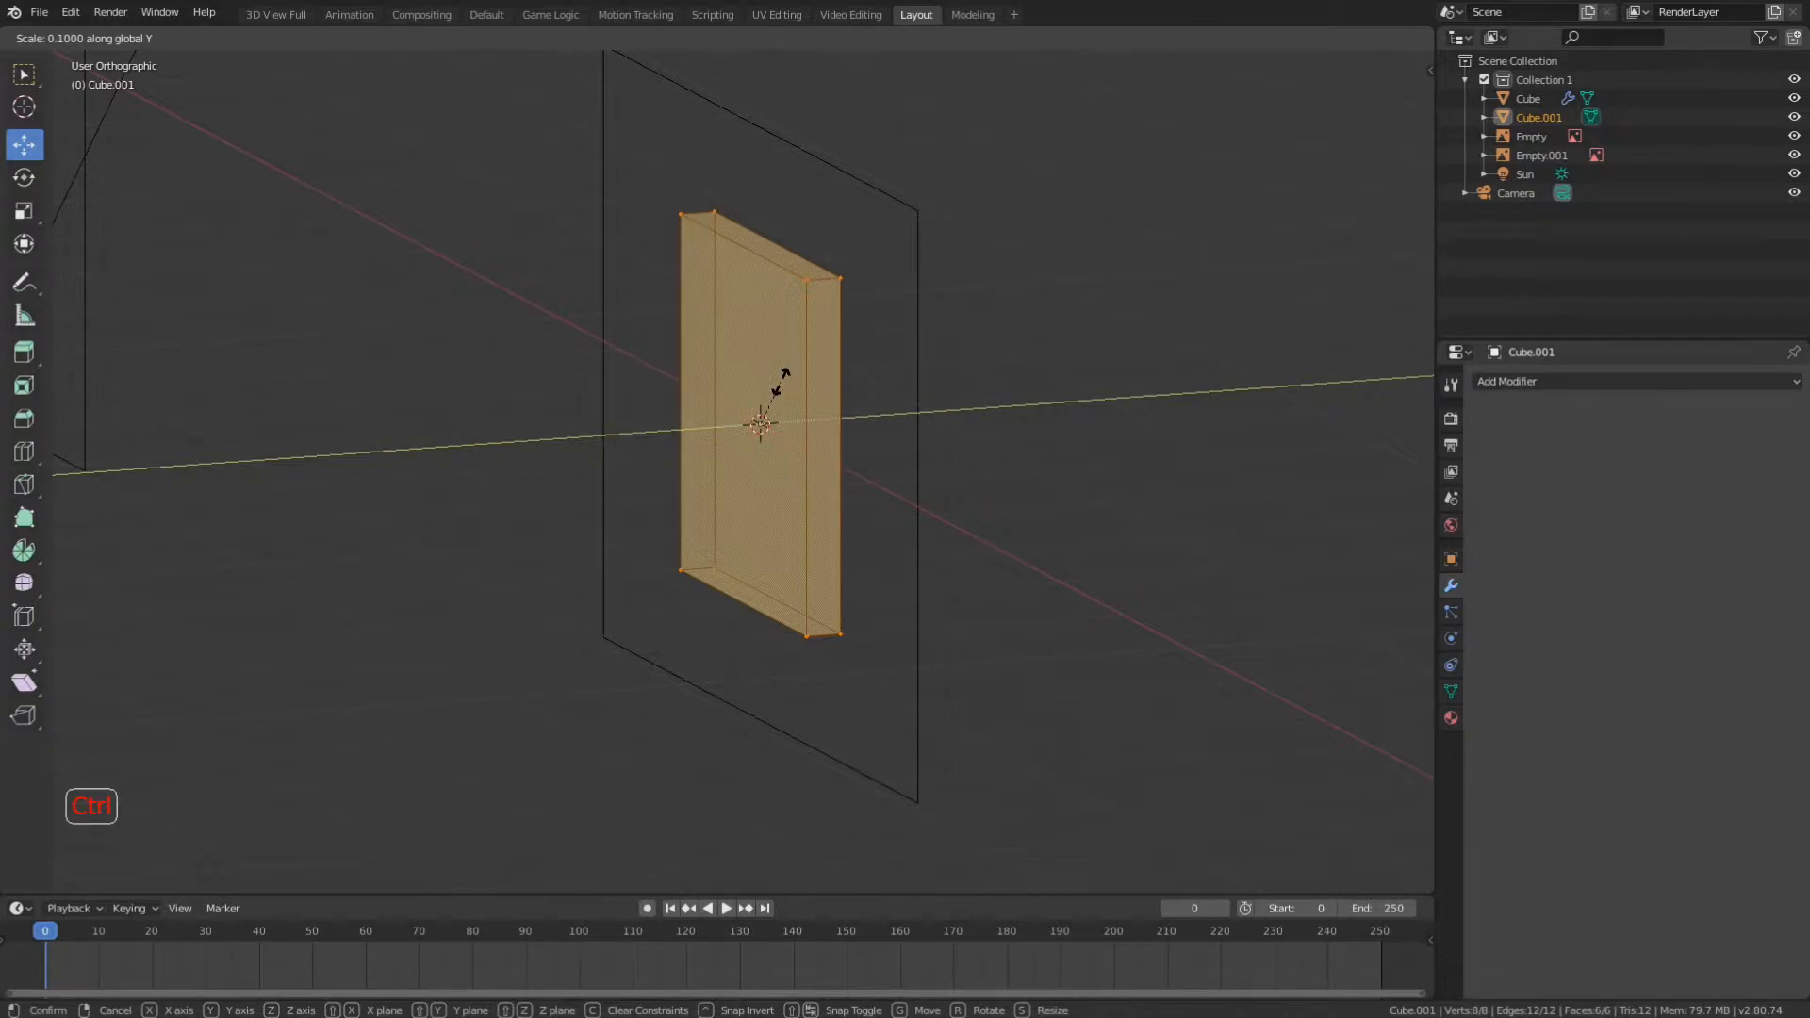
{"action": "left_click", "coordinate": [780, 382]}
{"action": "mouse_move", "coordinate": [780, 382]}
{"action": "middle_mouse_down"}
{"action": "mouse_move", "coordinate": [880, 348]}
{"action": "mouse_move", "coordinate": [783, 367]}
{"action": "middle_mouse_up"}
{"action": "key", "text": "KP_1"}
{"action": "scroll", "coordinate": [761, 264], "scroll_direction": "up", "scroll_amount": 2}
{"action": "middle_click_drag", "start_coordinate": [761, 263], "coordinate": [850, 294], "text": "shift"}
{"action": "scroll", "coordinate": [849, 294], "scroll_direction": "down", "scroll_amount": 2}
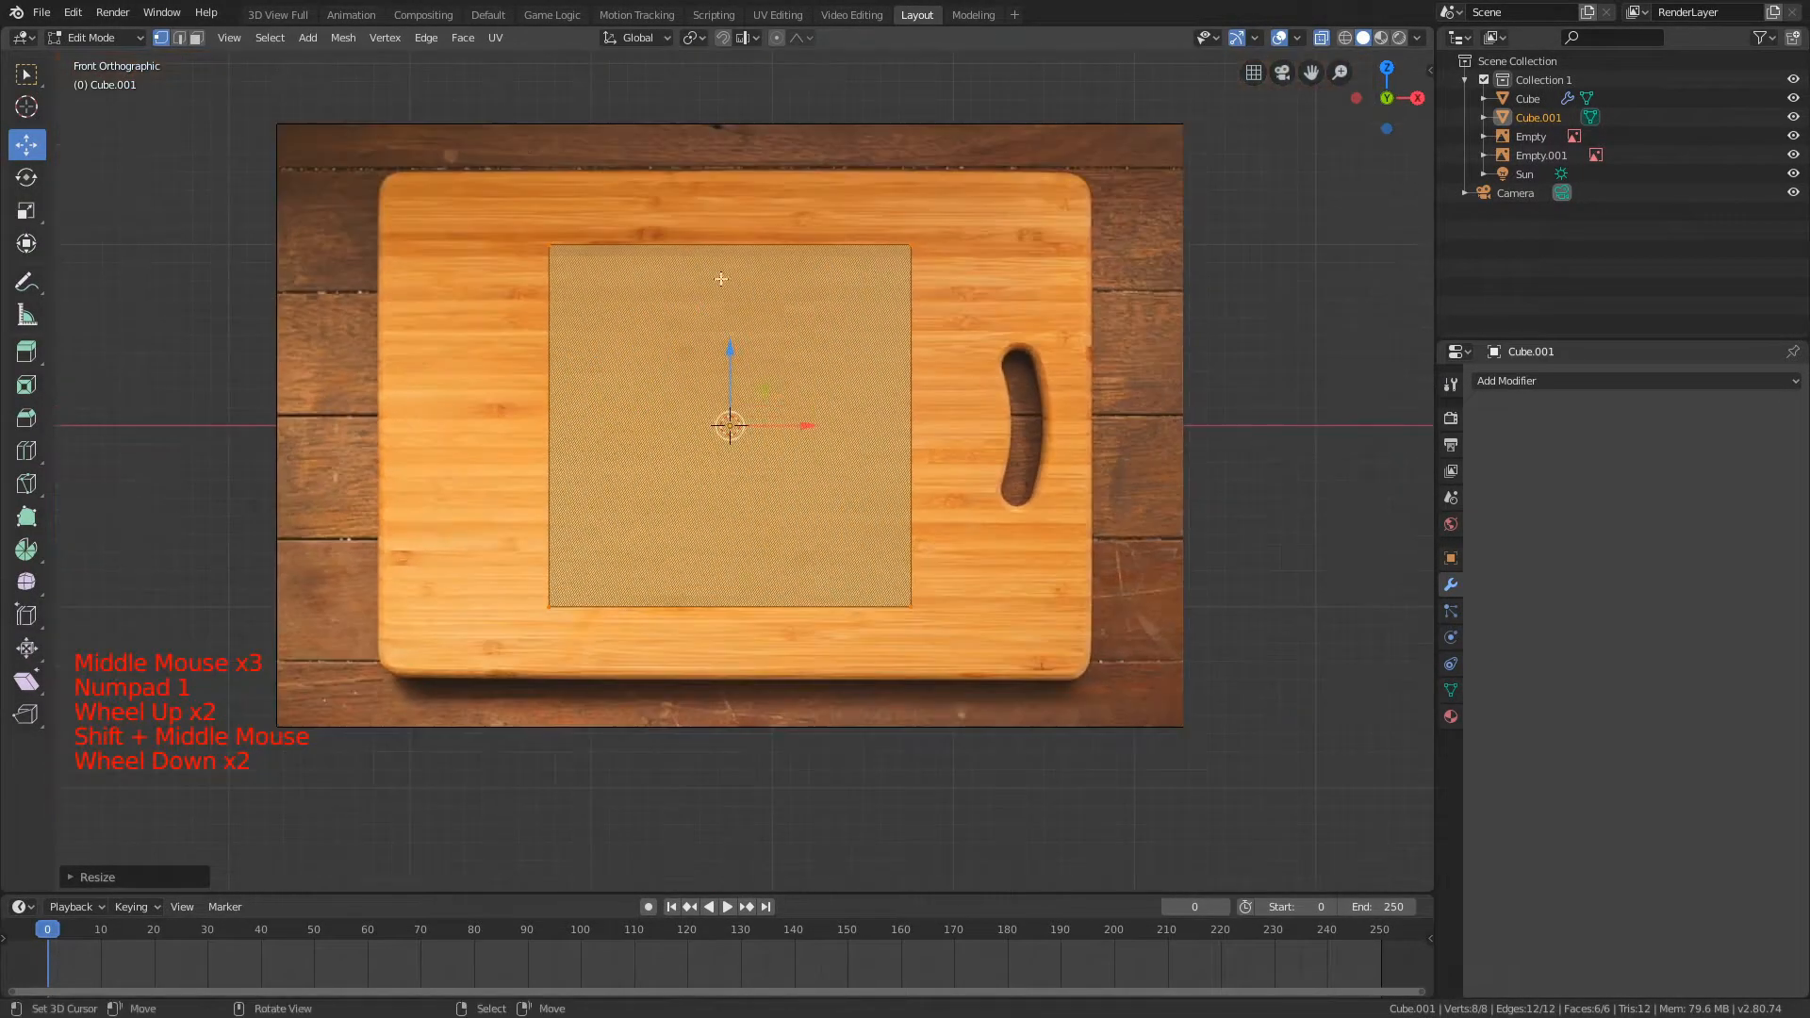
{"action": "key", "text": "a"}
{"action": "key", "text": "Tab"}
{"action": "key", "text": "s"}
{"action": "key", "text": "y"}
{"action": "right_click", "coordinate": [789, 181]}
Step: Scale the flattened cube by about 1.4 along Z towards the cutting board's height and adjust its Z position
{"action": "key", "text": "s"}
{"action": "key", "text": "z"}
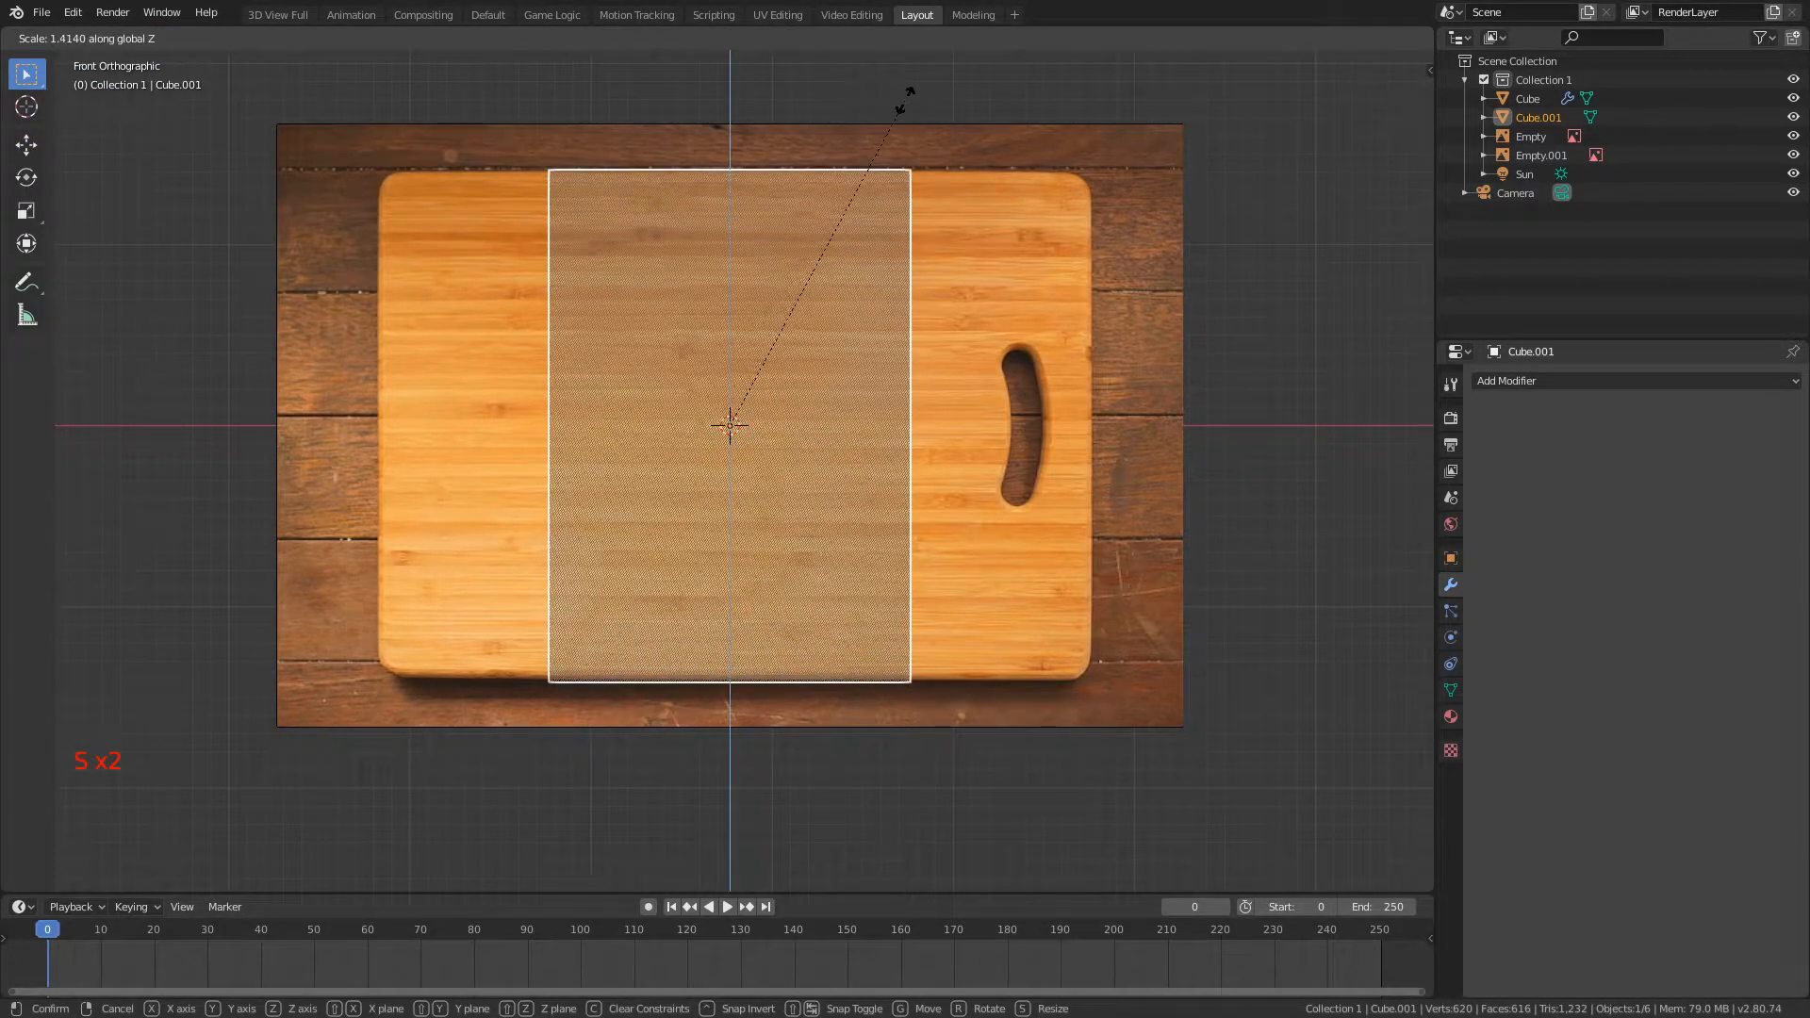
{"action": "left_click", "coordinate": [896, 98]}
{"action": "key", "text": "g"}
{"action": "key", "text": "z"}
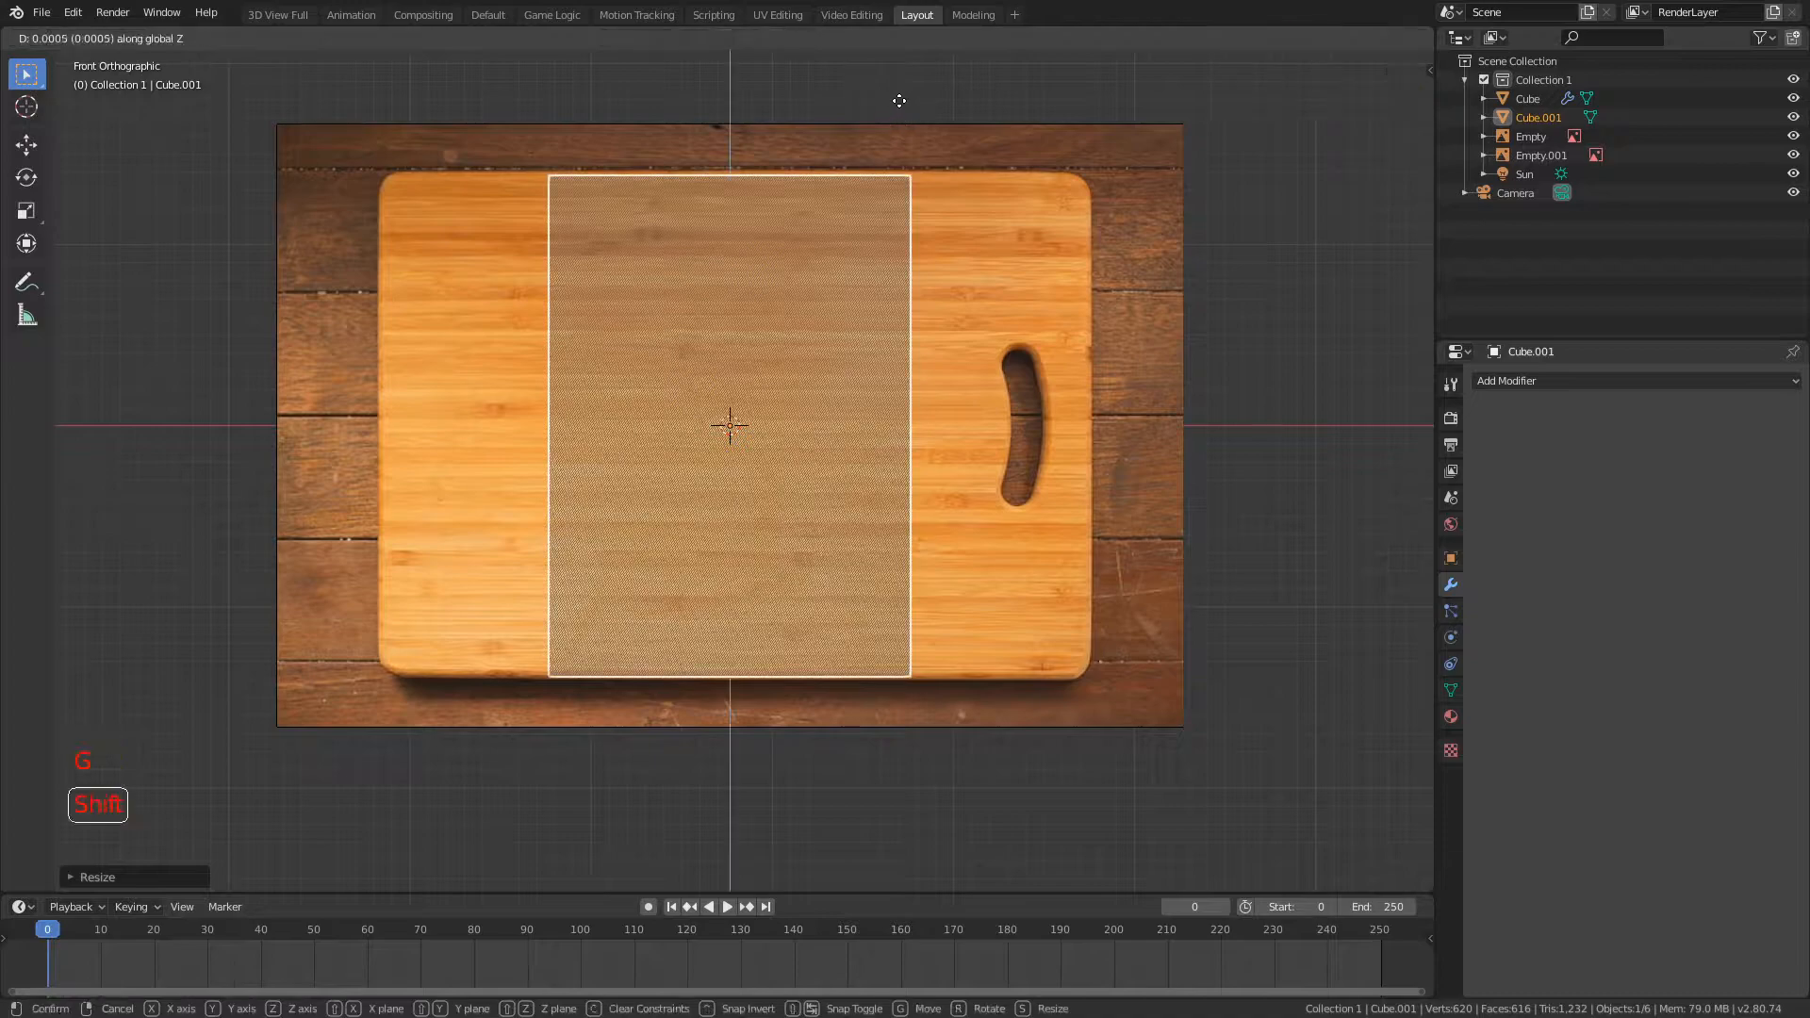
{"action": "left_click", "coordinate": [938, 75]}
Step: Refine the cube's Z scale and Z position to match the board's upper and lower edges, then enter Edit Mode
{"action": "key", "text": "s"}
{"action": "key", "text": "z"}
{"action": "left_click", "coordinate": [954, 66]}
{"action": "key", "text": "g"}
{"action": "key", "text": "z"}
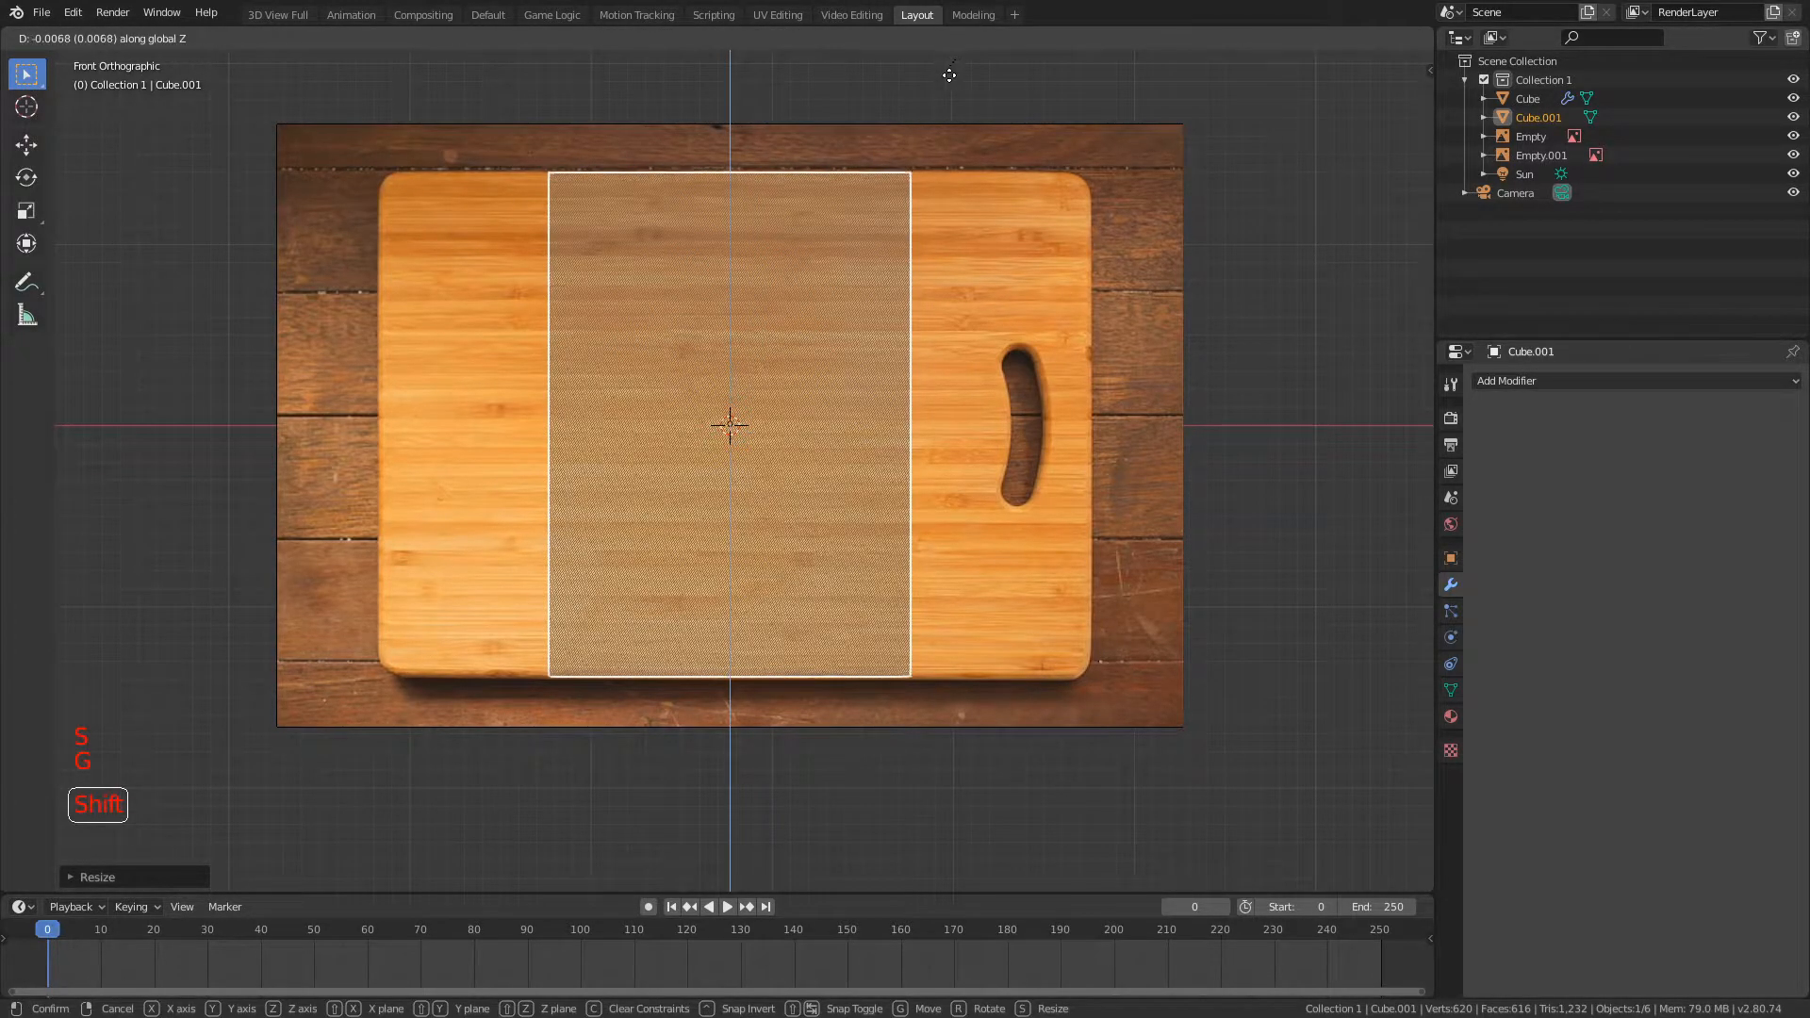
{"action": "left_click", "coordinate": [956, 81]}
{"action": "key", "text": "Tab"}
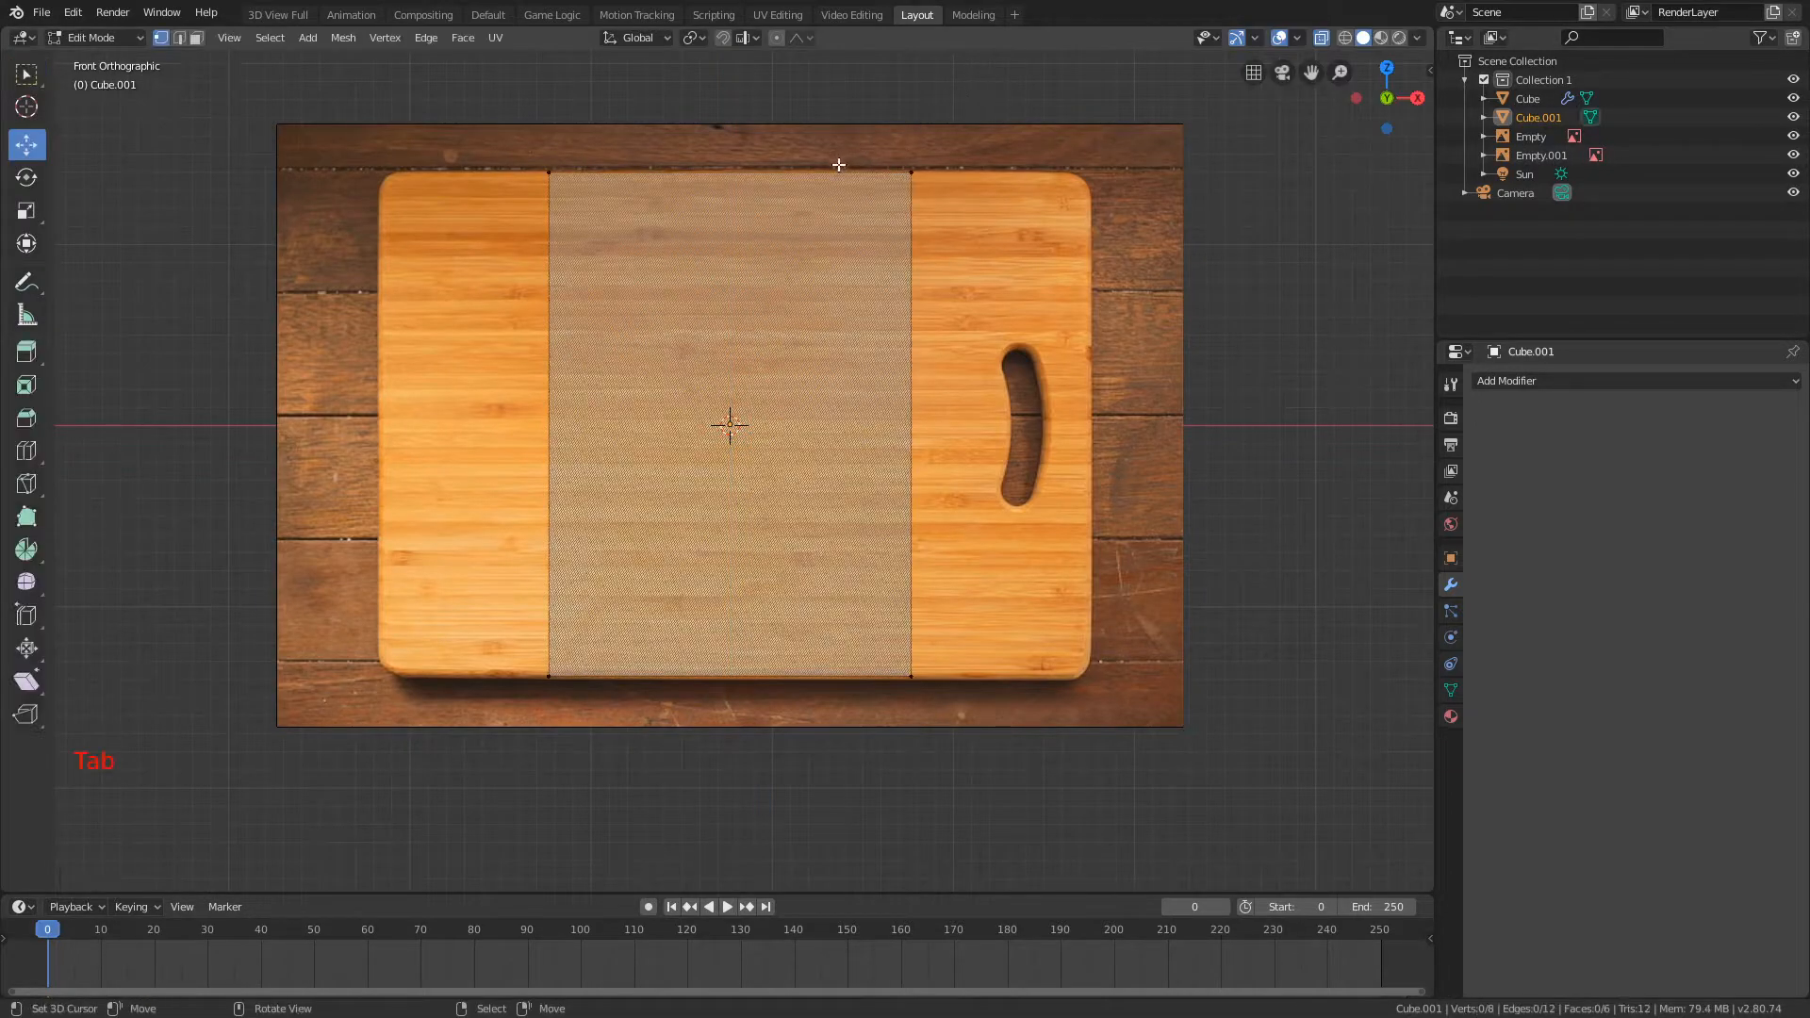
Step: Add a centred vertical loop cut through the middle of the board's cube
{"action": "middle_click_drag", "start_coordinate": [581, 191], "coordinate": [629, 191], "text": "shift"}
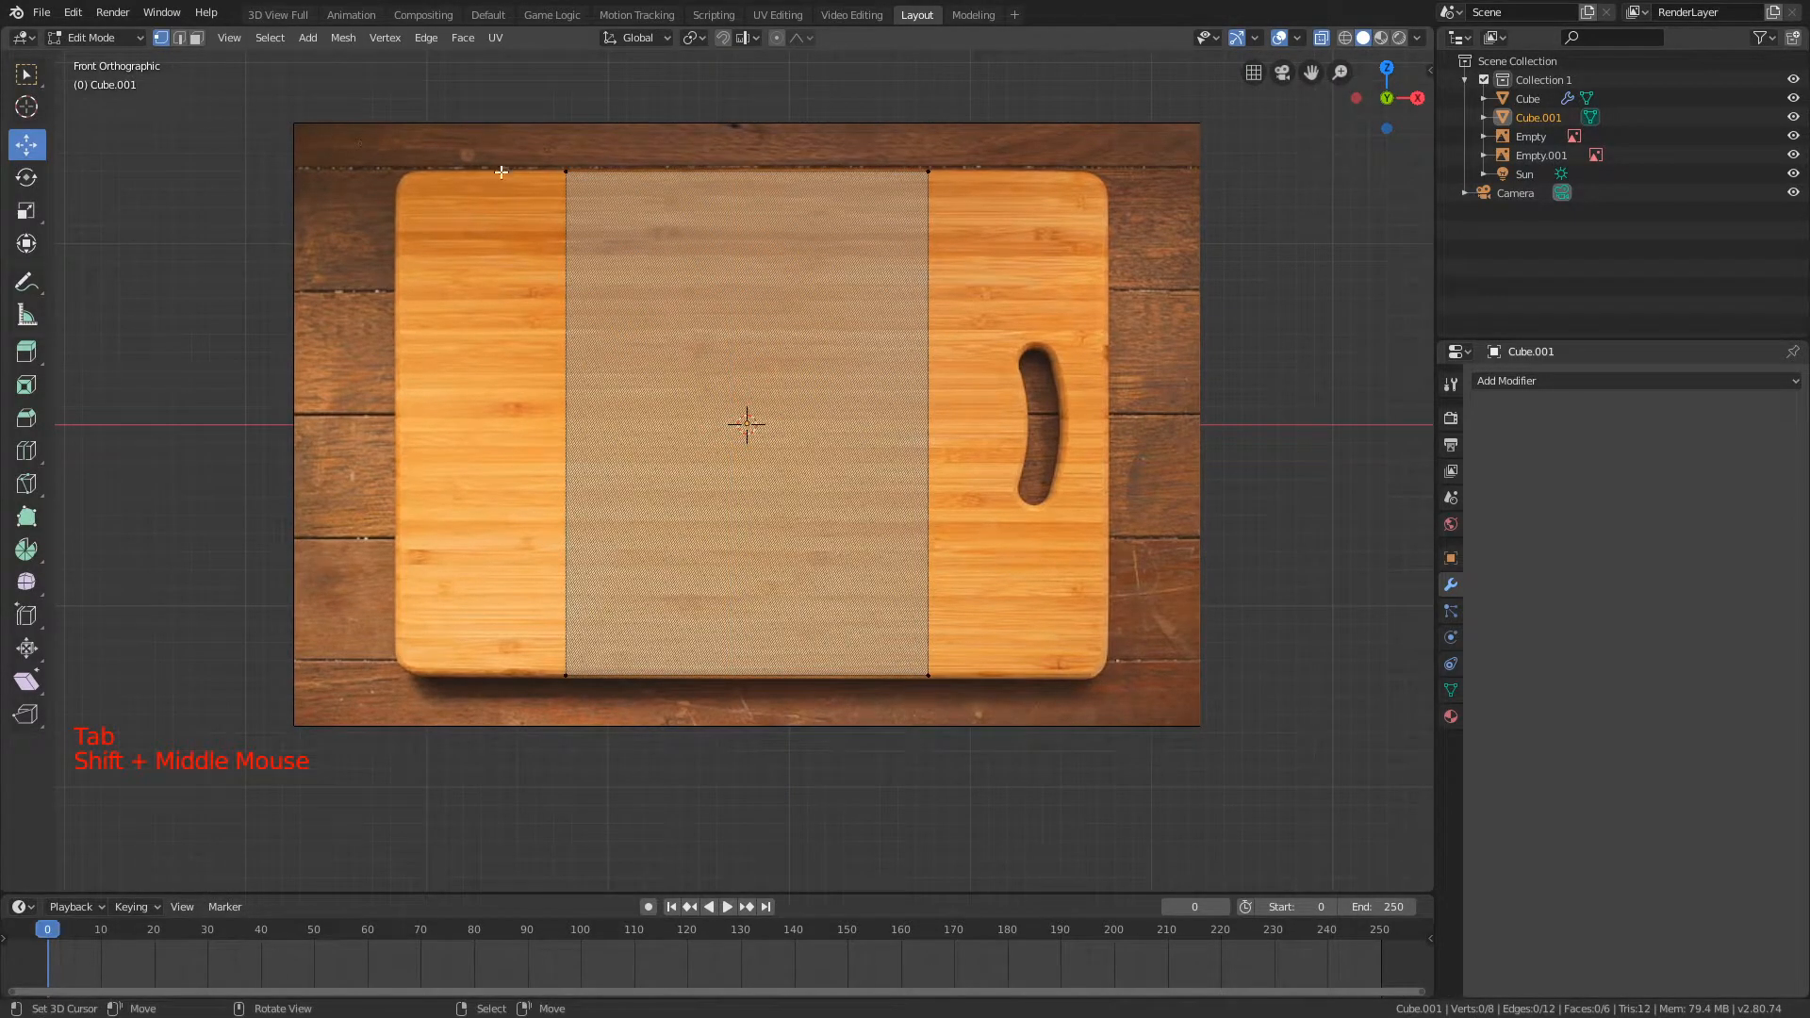
{"action": "left_click_drag", "start_coordinate": [615, 667], "coordinate": [615, 668]}
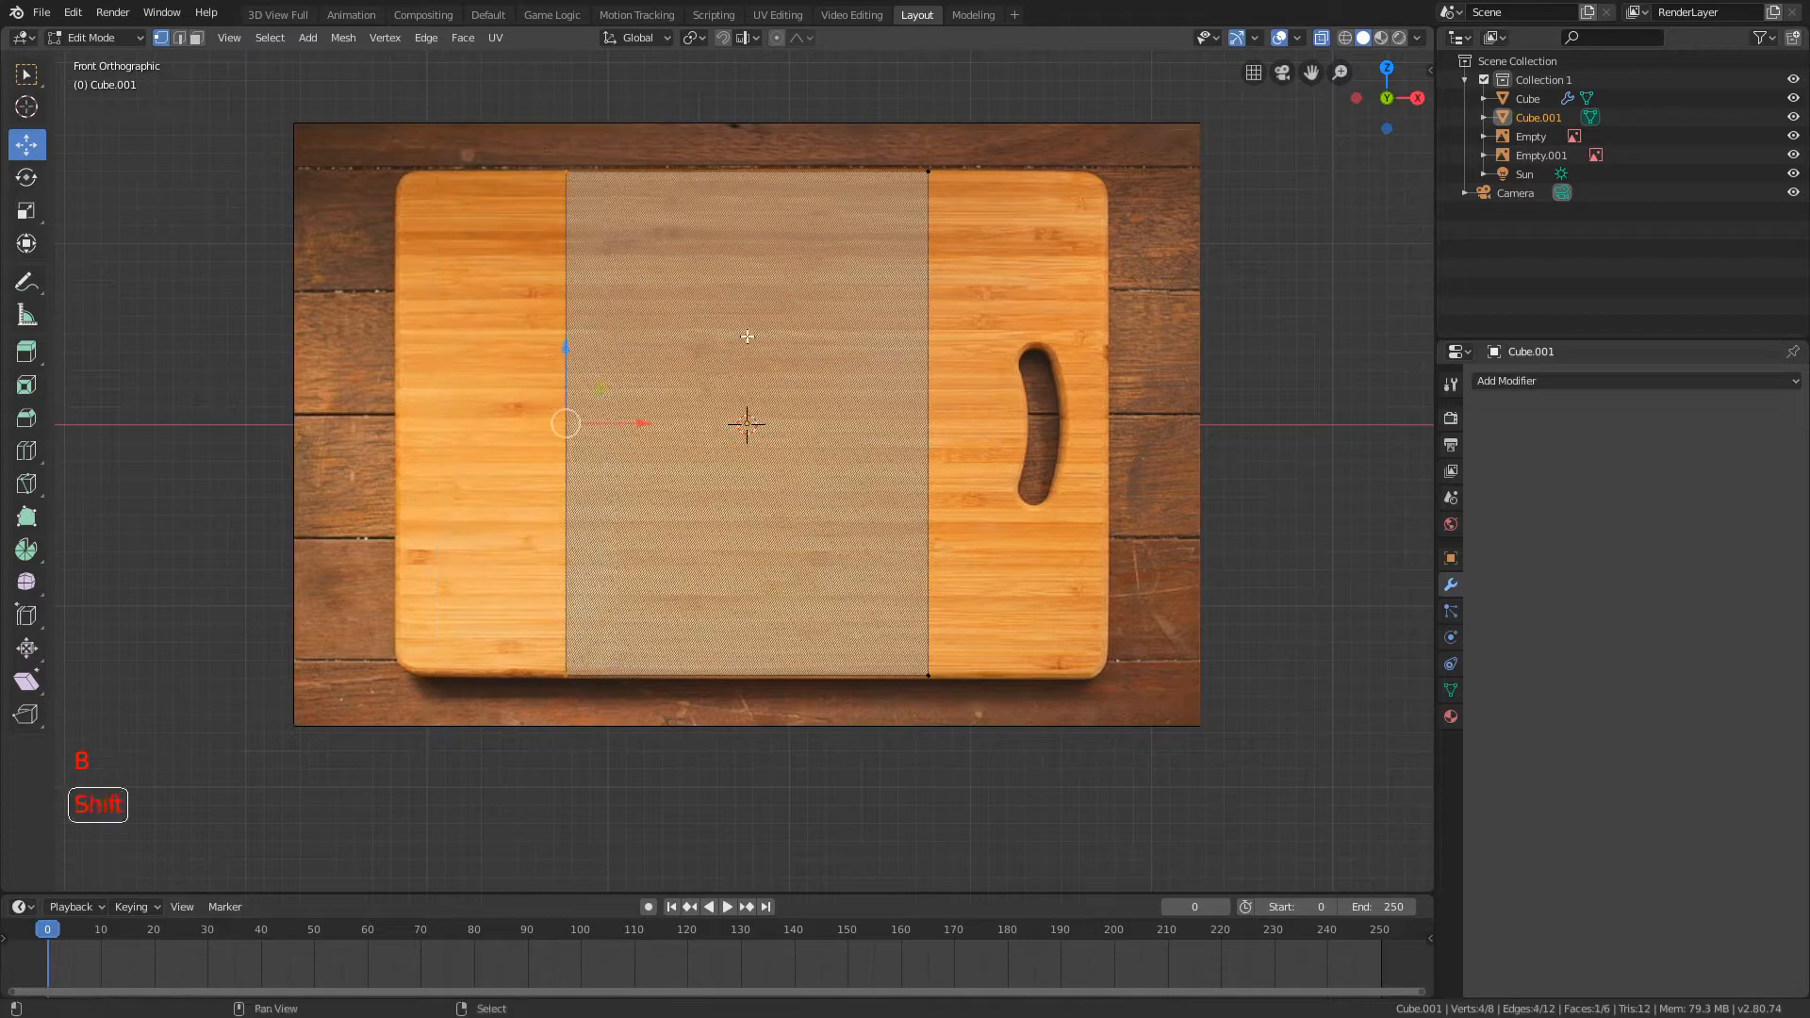
{"action": "middle_click_drag", "start_coordinate": [565, 422], "coordinate": [590, 422], "text": "shift"}
{"action": "key", "text": "a"}
{"action": "key", "text": "ctrl+r"}
{"action": "left_click", "coordinate": [773, 160]}
{"action": "left_click", "coordinate": [775, 157]}
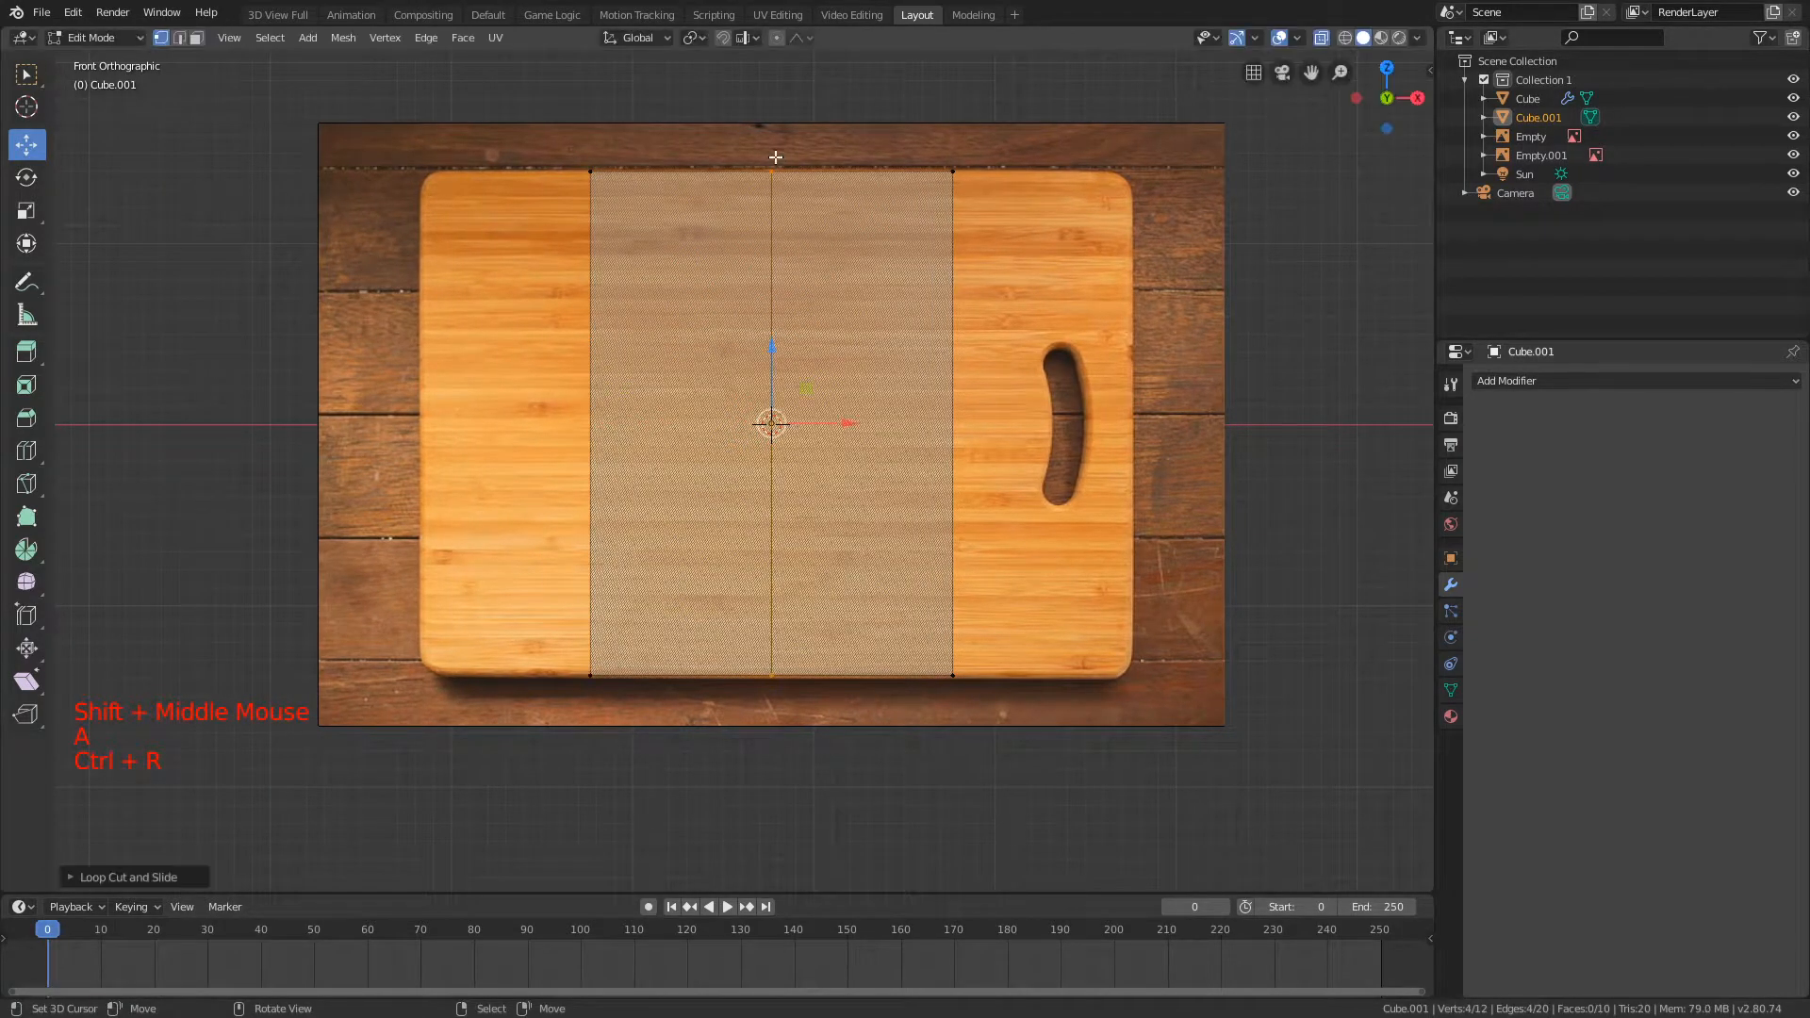
Step: Select the cube's vertices on the +X side of the centre loop and delete them, leaving half the board
{"action": "key", "text": "b"}
{"action": "left_click_drag", "start_coordinate": [880, 151], "coordinate": [1072, 688]}
{"action": "key", "text": "Delete"}
{"action": "left_click", "coordinate": [914, 303]}
Step: Select the half board's outer end vertices and extrude them twice along -X, up to where the corner rounding starts
{"action": "middle_click_drag", "start_coordinate": [485, 144], "coordinate": [543, 135], "text": "shift"}
{"action": "left_click_drag", "start_coordinate": [746, 621], "coordinate": [746, 622]}
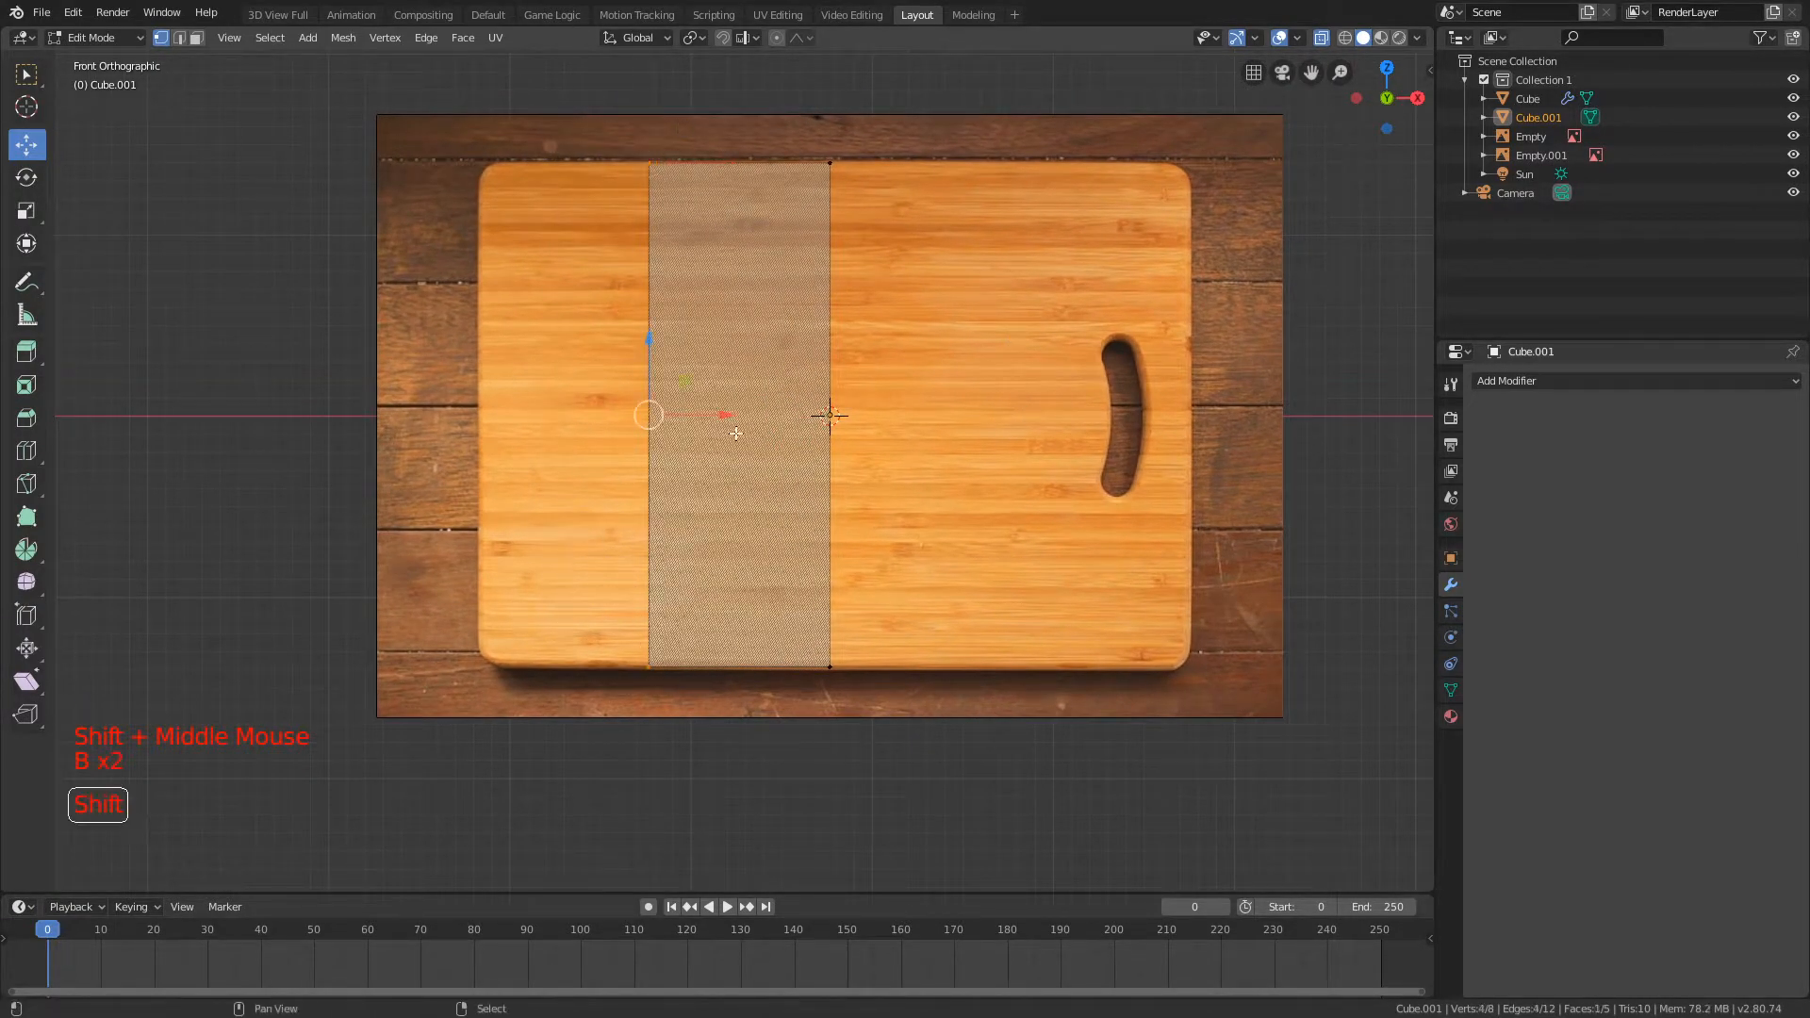
{"action": "middle_click_drag", "start_coordinate": [731, 433], "coordinate": [863, 513], "text": "shift"}
{"action": "key", "text": "e"}
{"action": "left_click", "coordinate": [678, 262]}
{"action": "scroll", "coordinate": [748, 281], "scroll_direction": "up", "scroll_amount": 3}
{"action": "middle_click_drag", "start_coordinate": [748, 281], "coordinate": [855, 336], "text": "shift"}
{"action": "key", "text": "e"}
{"action": "left_click", "coordinate": [897, 292]}
Step: Extrude the end once more into the rounded corner and scale it slightly in all axes except Y
{"action": "scroll", "coordinate": [854, 336], "scroll_direction": "up", "scroll_amount": 1}
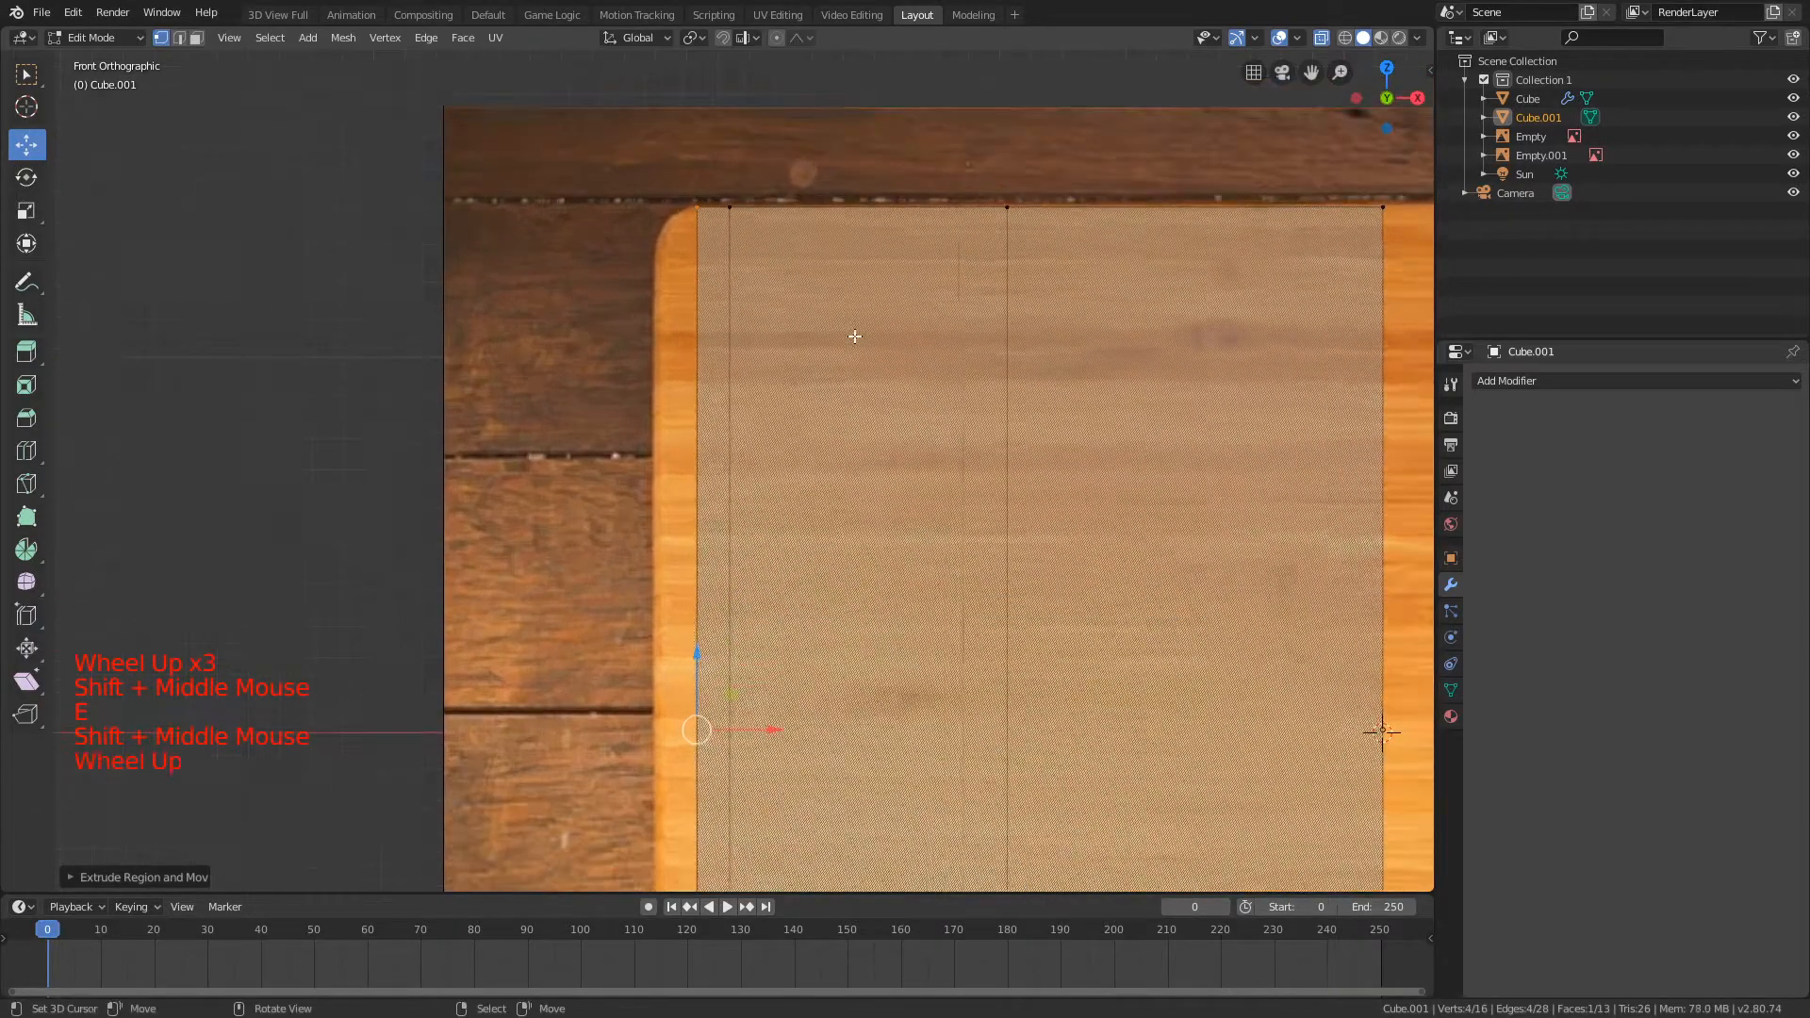
{"action": "scroll", "coordinate": [854, 336], "scroll_direction": "up", "scroll_amount": 2}
{"action": "middle_click_drag", "start_coordinate": [861, 202], "coordinate": [909, 243], "text": "shift"}
{"action": "key", "text": "e"}
{"action": "left_click", "coordinate": [885, 235]}
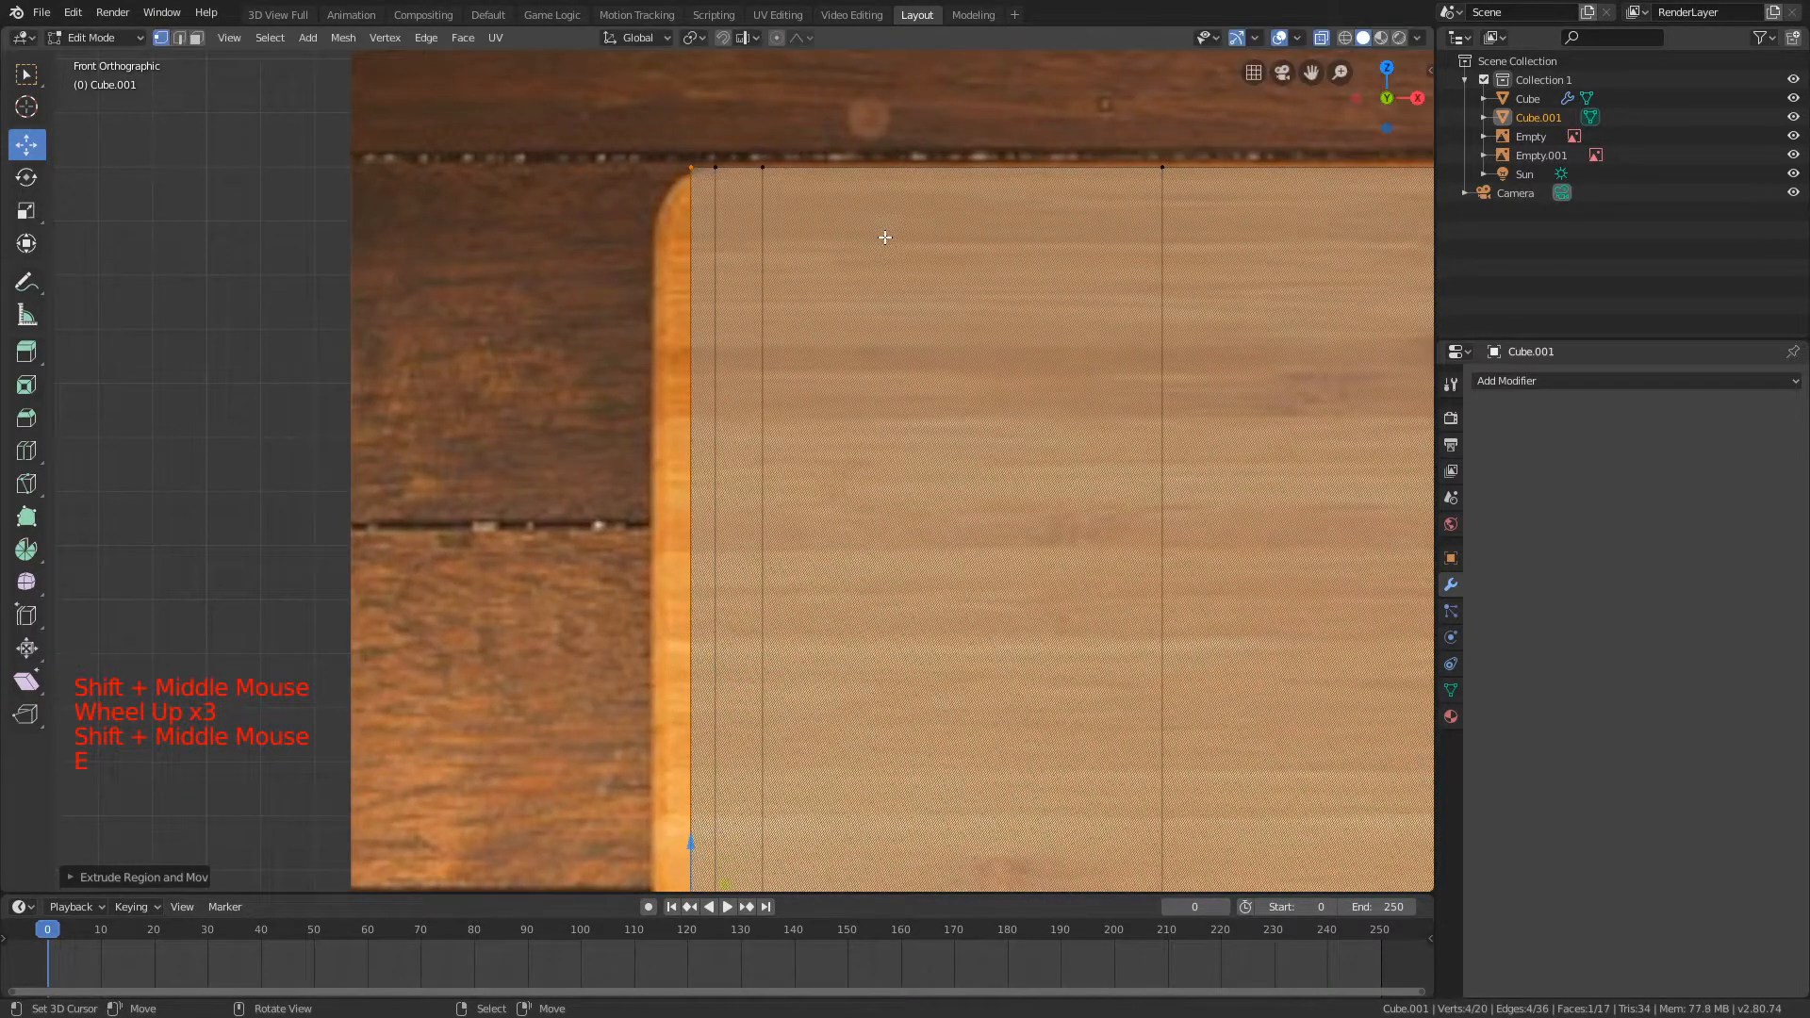
{"action": "key", "text": "s"}
{"action": "key", "text": "shift+y"}
{"action": "left_click", "coordinate": [806, 257]}
Step: Extrude the end twice more, shrinking each new section without Y to follow the image's rounded corners
{"action": "key", "text": "e"}
{"action": "left_click", "coordinate": [767, 263]}
{"action": "key", "text": "s"}
{"action": "key", "text": "shift+y"}
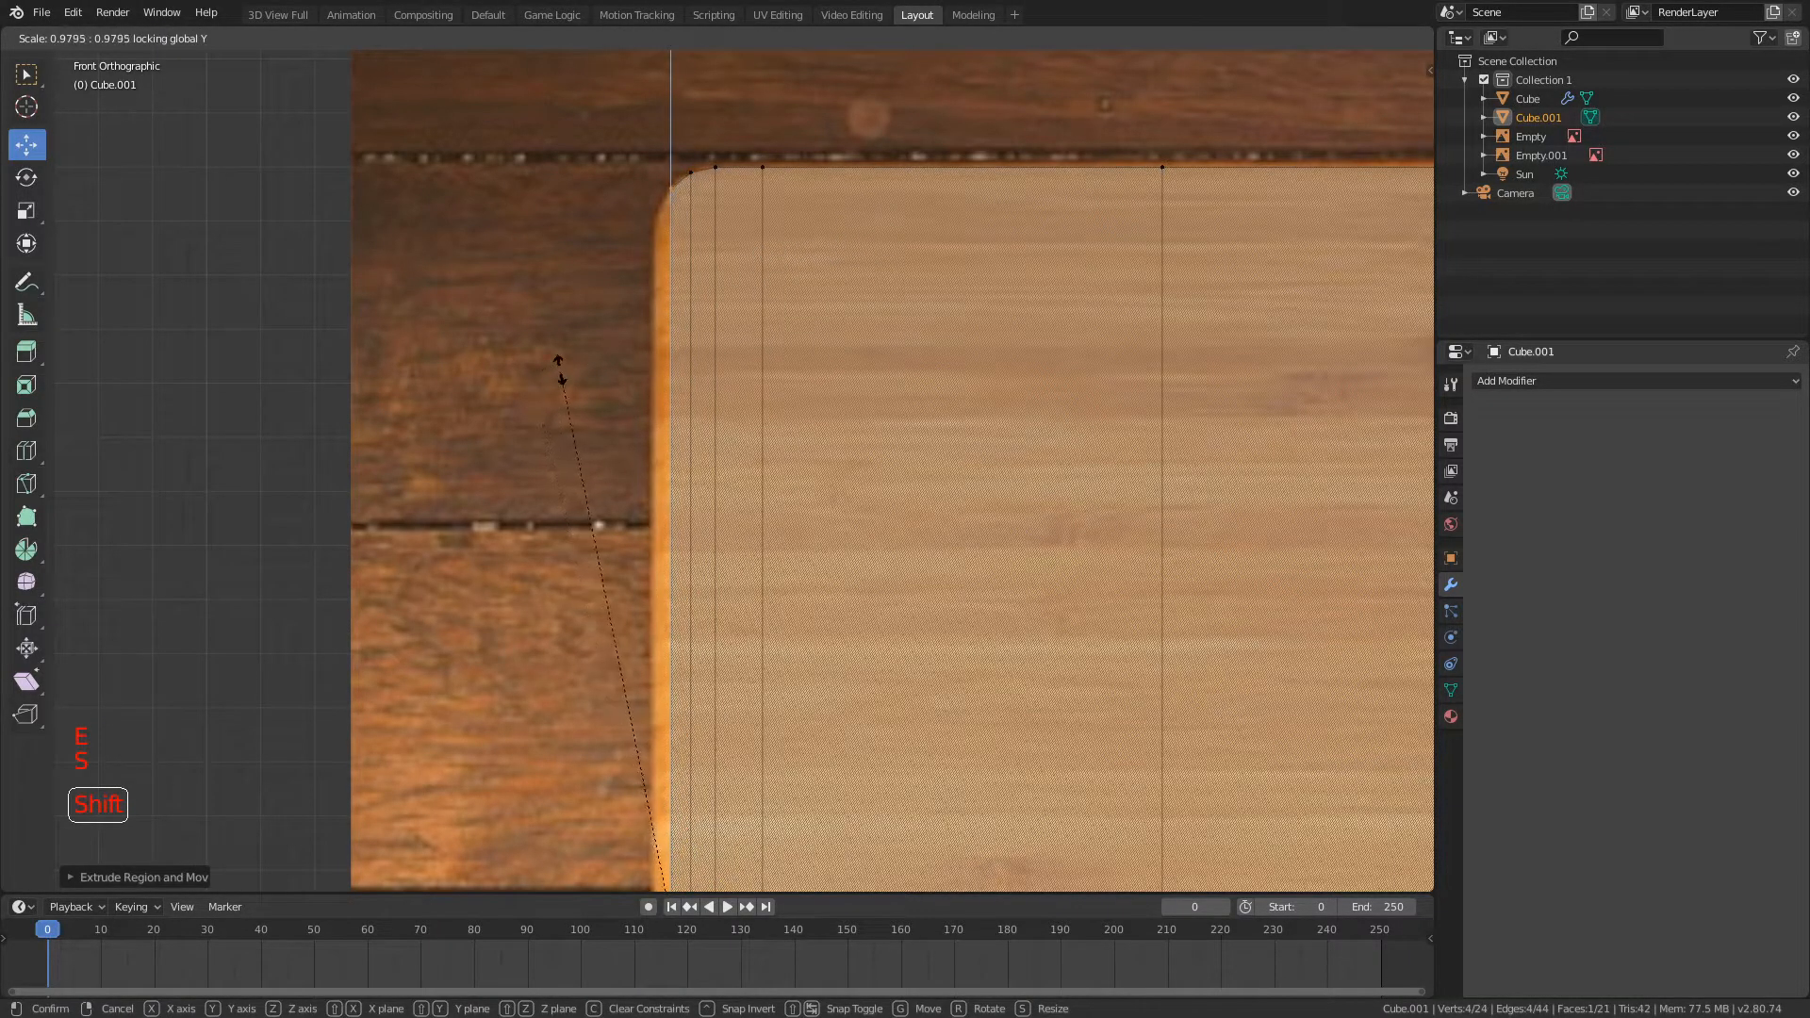
{"action": "left_click", "coordinate": [550, 375]}
{"action": "key", "text": "e"}
{"action": "left_click", "coordinate": [538, 376]}
{"action": "key", "text": "s"}
{"action": "key", "text": "shift+y"}
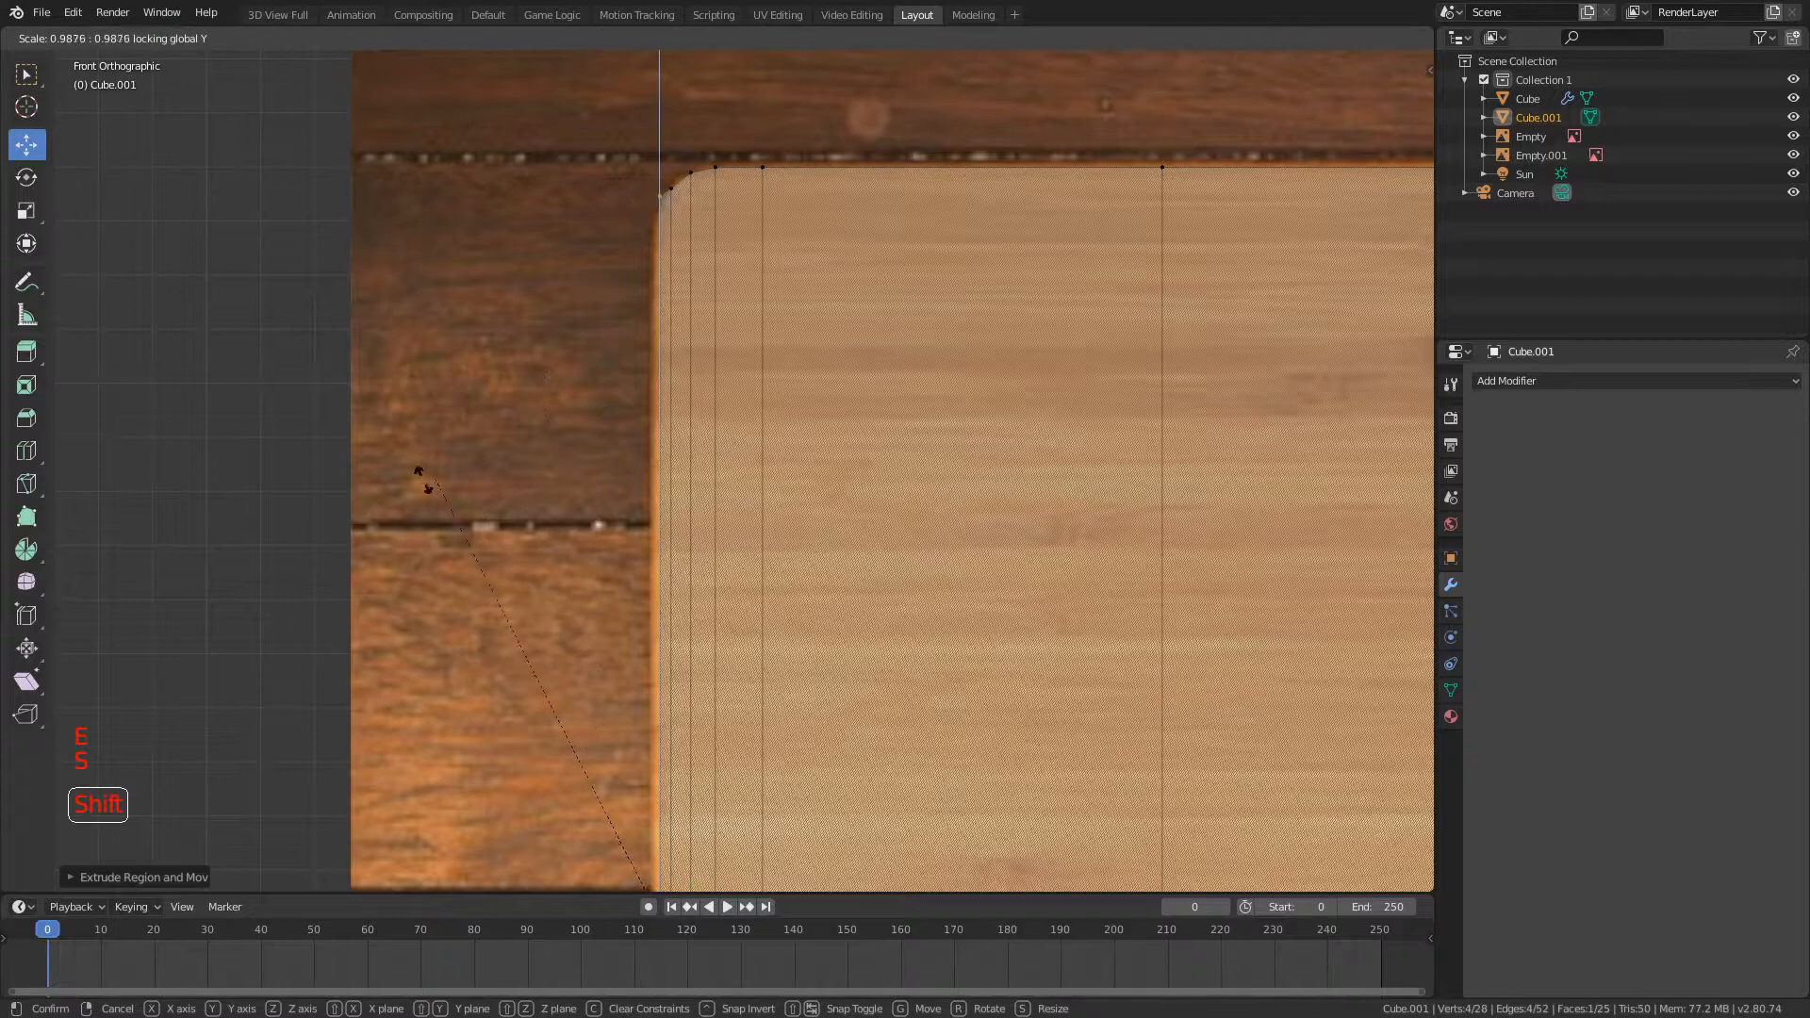
{"action": "left_click", "coordinate": [218, 606]}
Step: Extrude a last thin section to the board's outer edge and scale it by about 0.977 excluding Y
{"action": "key", "text": "e"}
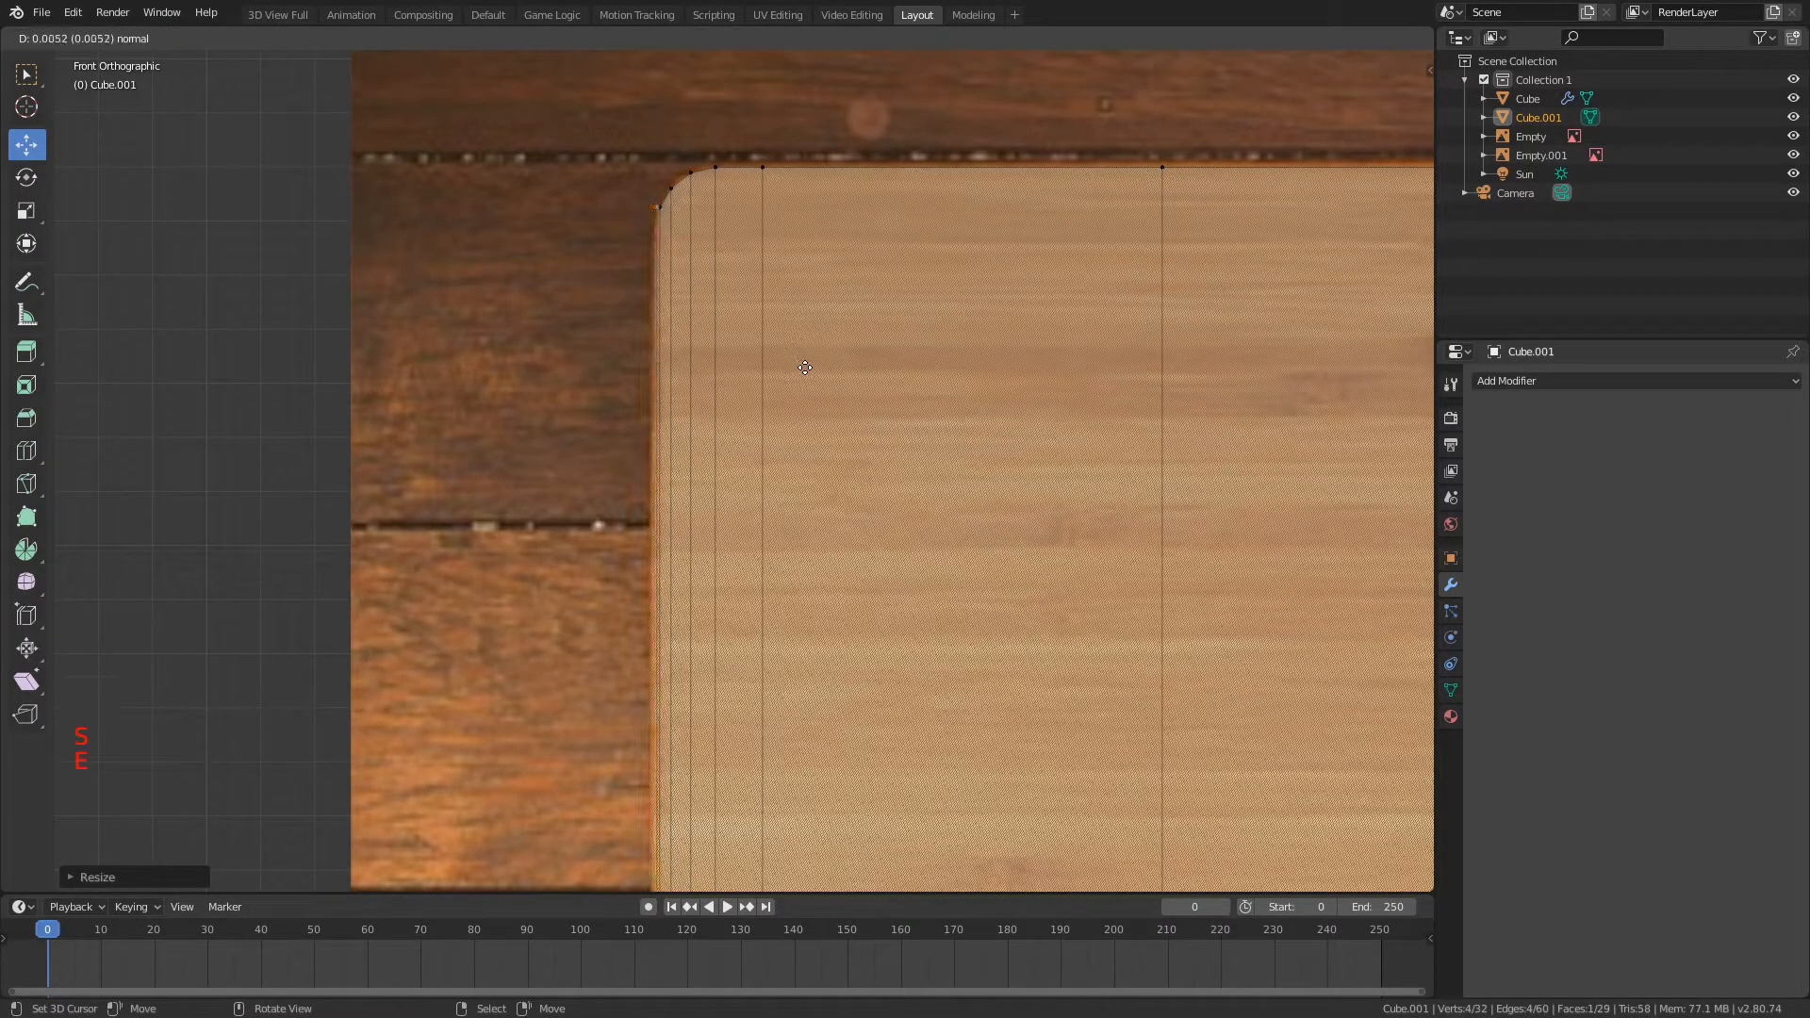
{"action": "left_click", "coordinate": [800, 369]}
{"action": "key", "text": "s"}
{"action": "key", "text": "shift+y"}
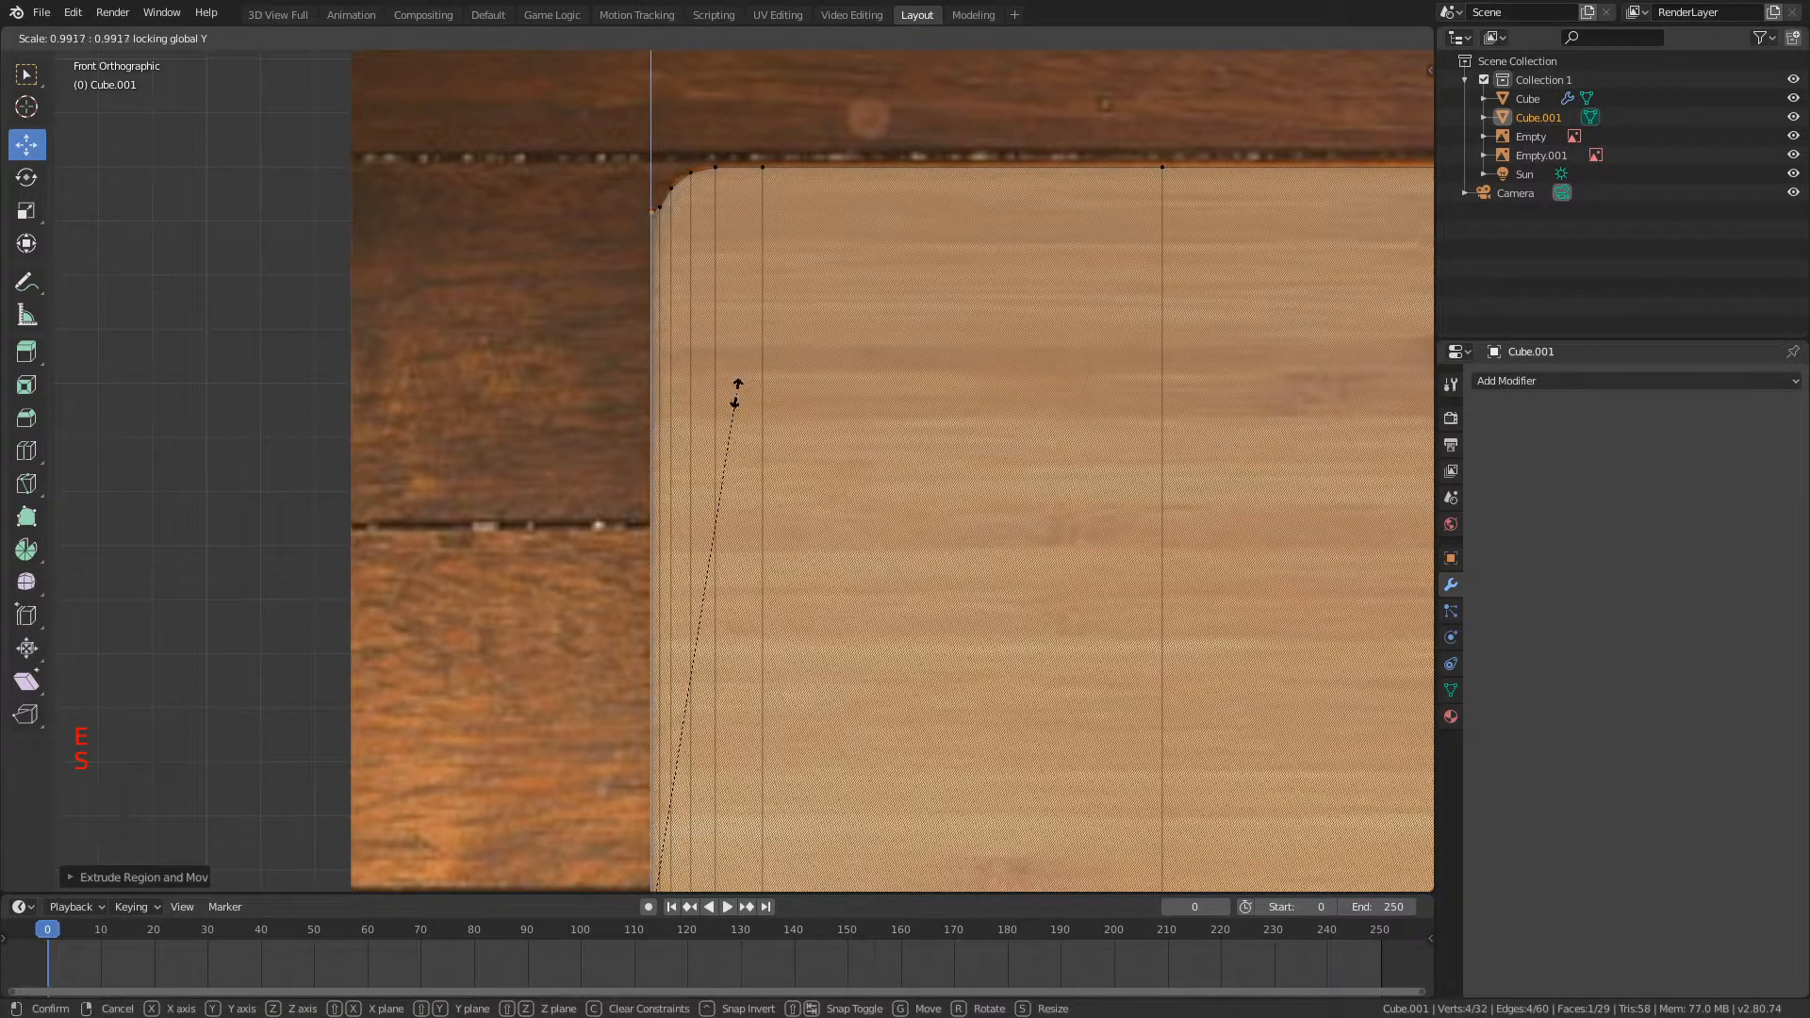
{"action": "left_click", "coordinate": [880, 456]}
{"action": "scroll", "coordinate": [857, 472], "scroll_direction": "down", "scroll_amount": 5}
{"action": "middle_click_drag", "start_coordinate": [860, 444], "coordinate": [702, 311], "text": "shift"}
Step: Inspect the half board in Object Mode with solid and wireframe shading and X-ray on and off, then return to Edit Mode
{"action": "key", "text": "Tab"}
{"action": "left_click", "coordinate": [1324, 41]}
{"action": "middle_click_drag", "start_coordinate": [705, 187], "coordinate": [648, 195]}
{"action": "left_click", "coordinate": [1346, 38]}
{"action": "left_click", "coordinate": [1323, 39]}
{"action": "left_click", "coordinate": [1324, 38]}
{"action": "left_click", "coordinate": [1363, 38]}
{"action": "key", "text": "KP_1"}
{"action": "left_click", "coordinate": [1346, 37]}
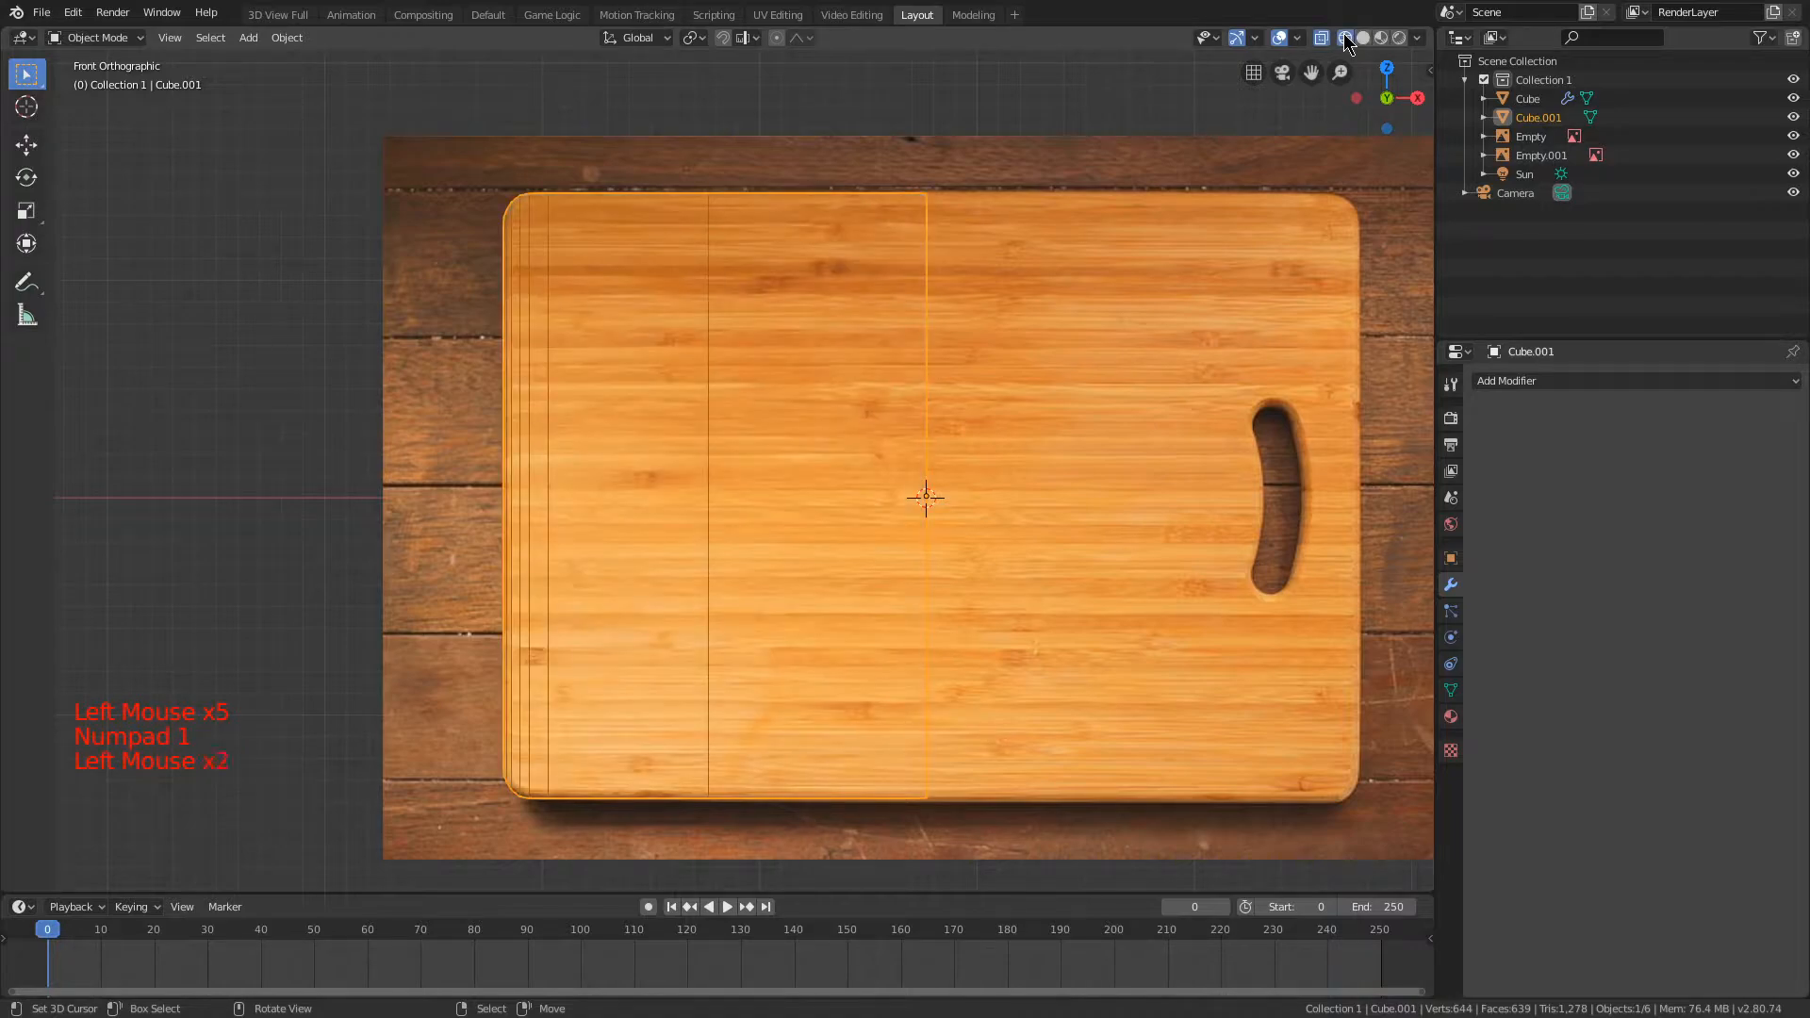
{"action": "left_click", "coordinate": [1321, 38]}
{"action": "left_click", "coordinate": [1364, 37]}
{"action": "left_click", "coordinate": [1321, 37]}
{"action": "scroll", "coordinate": [966, 235], "scroll_direction": "up", "scroll_amount": 2}
{"action": "key", "text": "Tab"}
Step: Select the whole mesh and symmetrize it in the -X to +X direction, then deselect everything
{"action": "scroll", "coordinate": [962, 226], "scroll_direction": "down", "scroll_amount": 2}
{"action": "scroll", "coordinate": [725, 217], "scroll_direction": "down", "scroll_amount": 1}
{"action": "key", "text": "a"}
{"action": "scroll", "coordinate": [724, 213], "scroll_direction": "up", "scroll_amount": 1}
{"action": "key", "text": "a"}
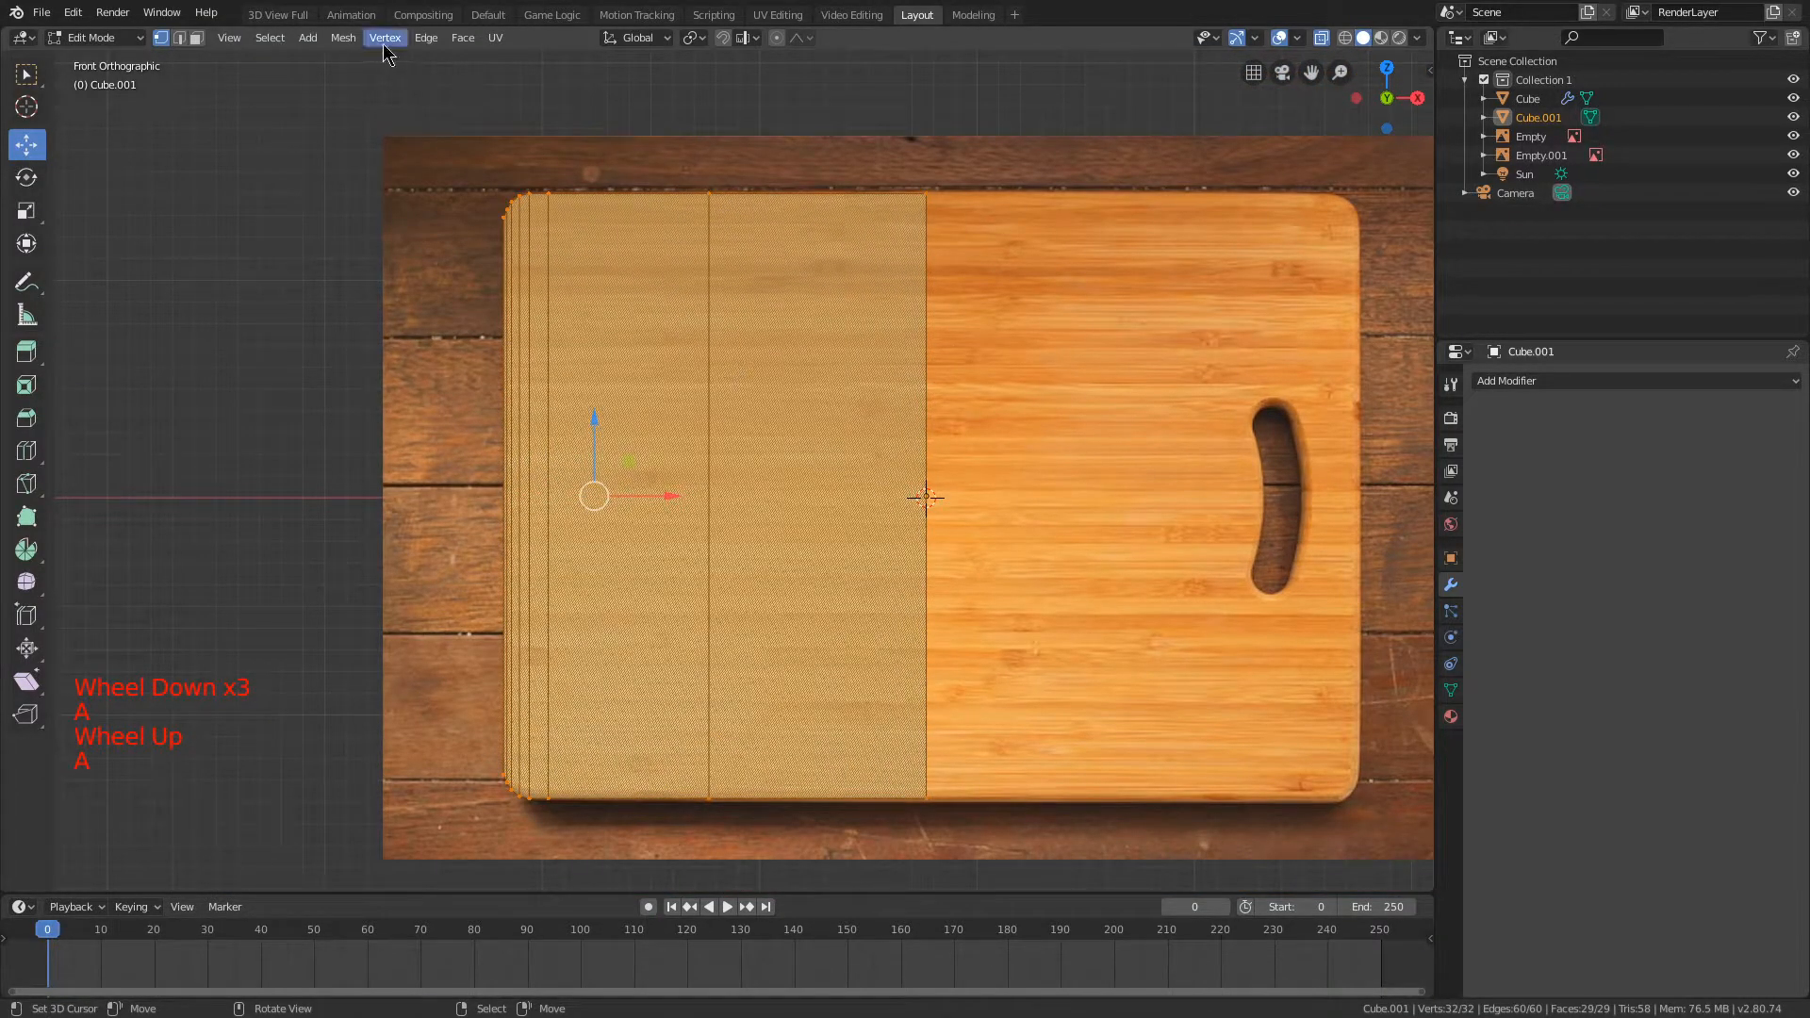
{"action": "left_click", "coordinate": [353, 42]}
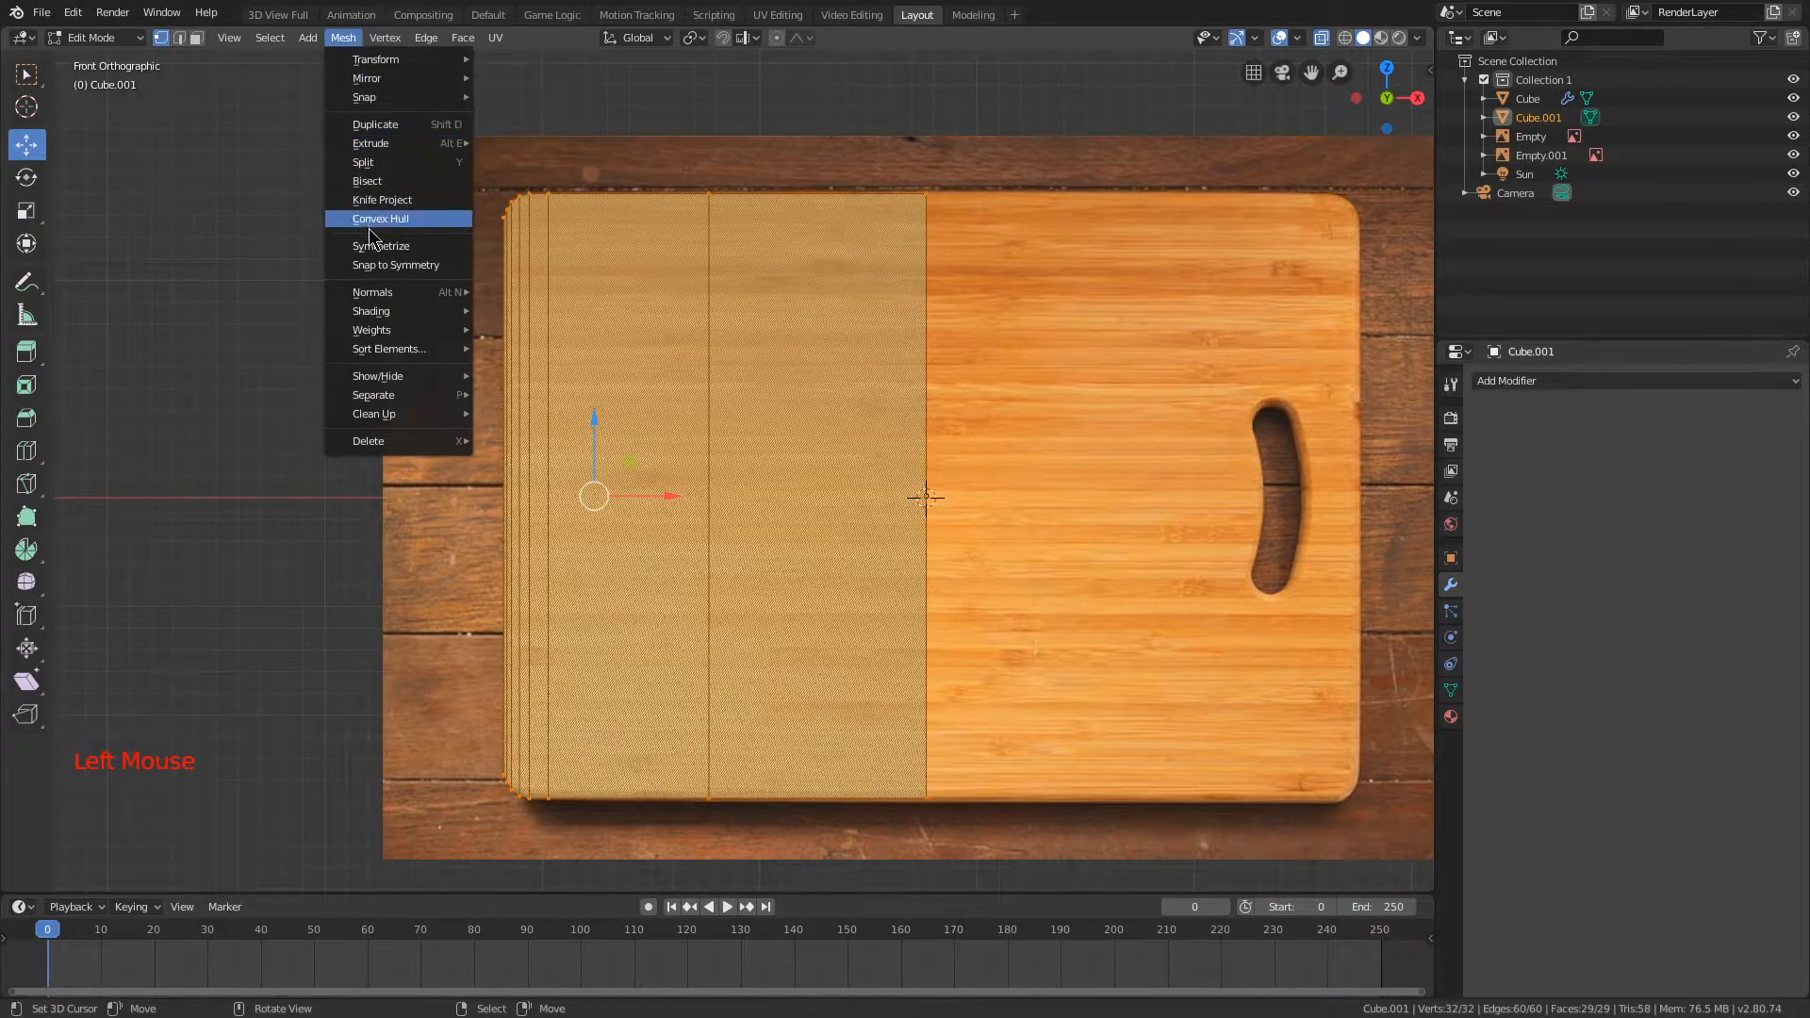
{"action": "left_click", "coordinate": [368, 247]}
{"action": "middle_click_drag", "start_coordinate": [1071, 221], "coordinate": [809, 180], "text": "shift"}
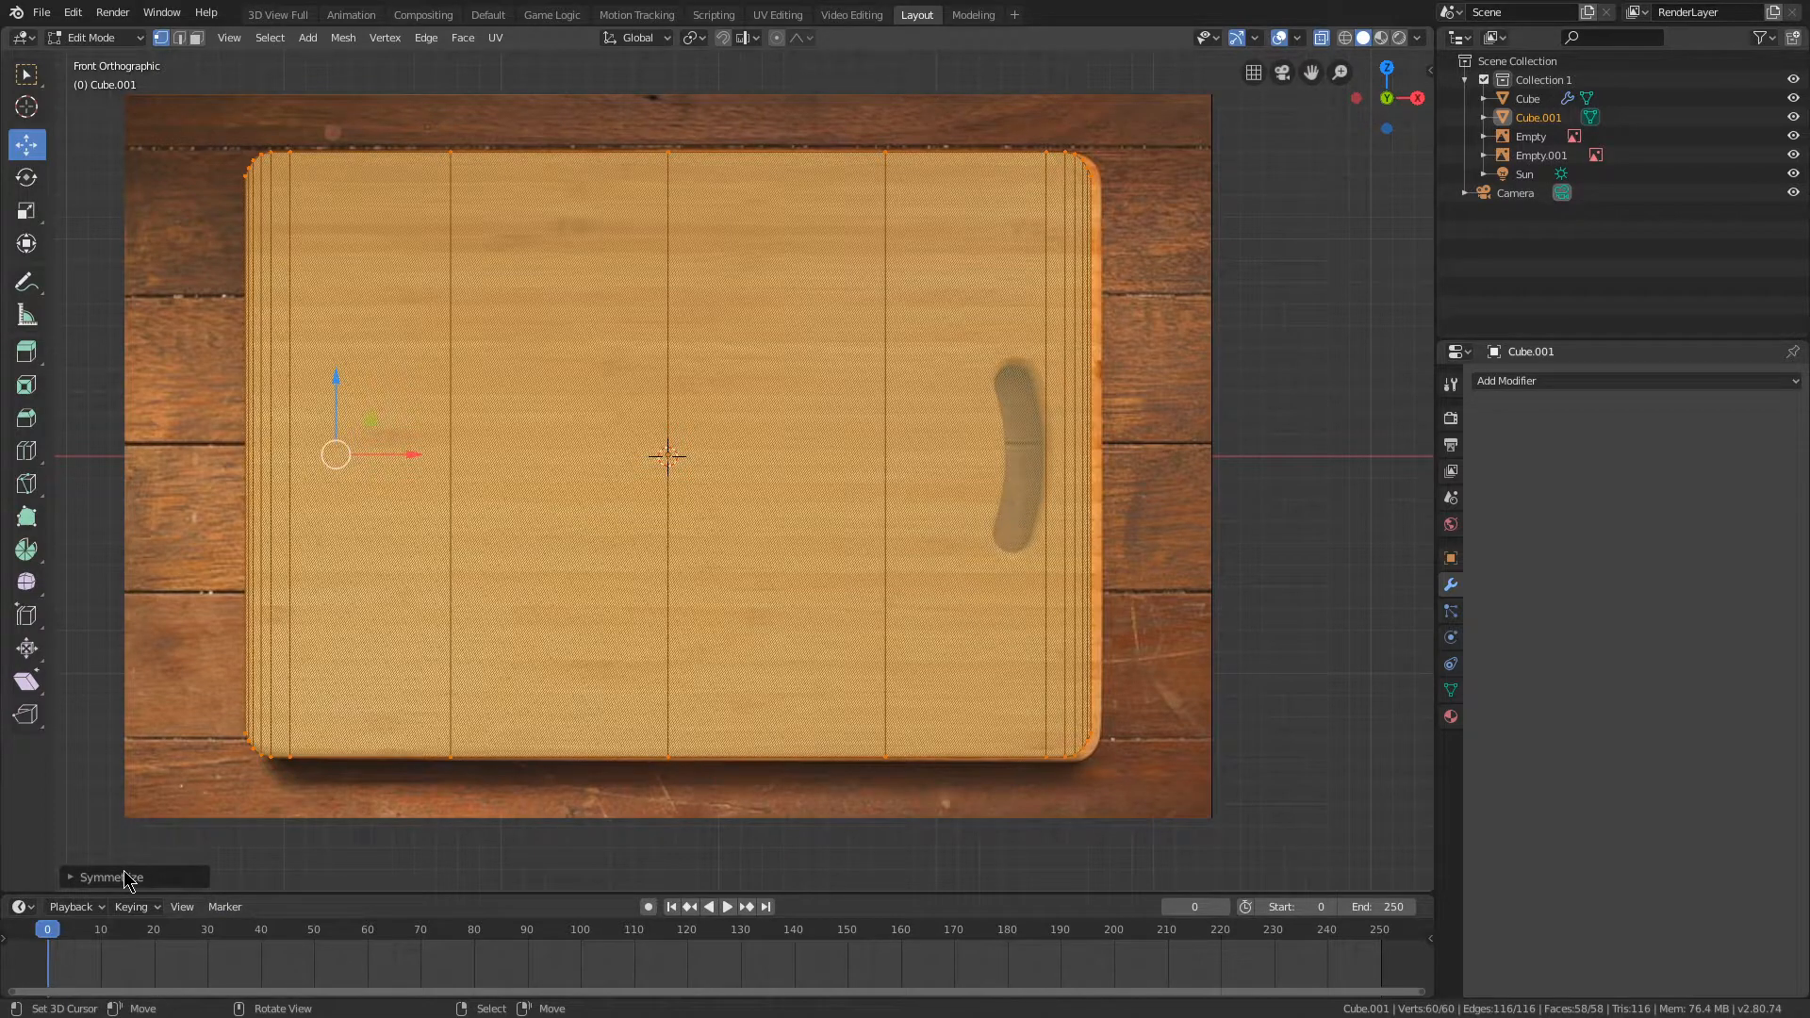
{"action": "left_click", "coordinate": [128, 877]}
{"action": "left_click", "coordinate": [227, 851]}
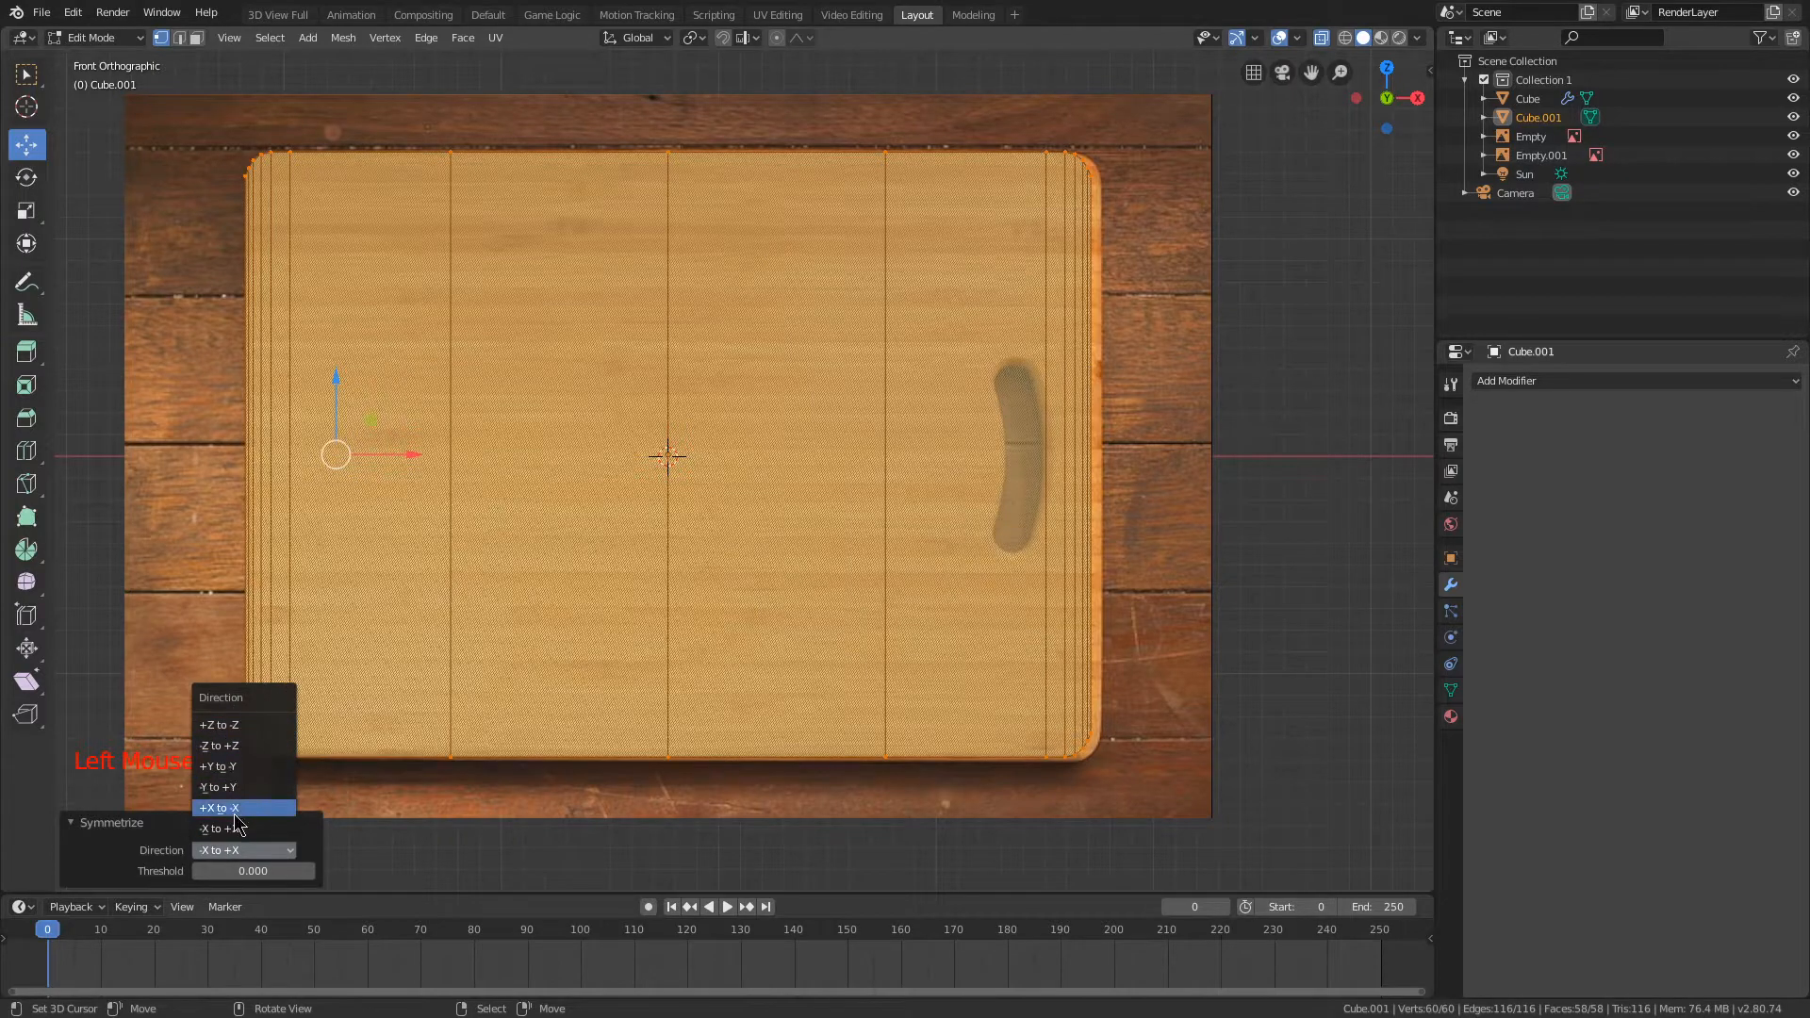
{"action": "middle_click_drag", "start_coordinate": [847, 320], "coordinate": [768, 343], "text": "shift"}
{"action": "key", "text": "a"}
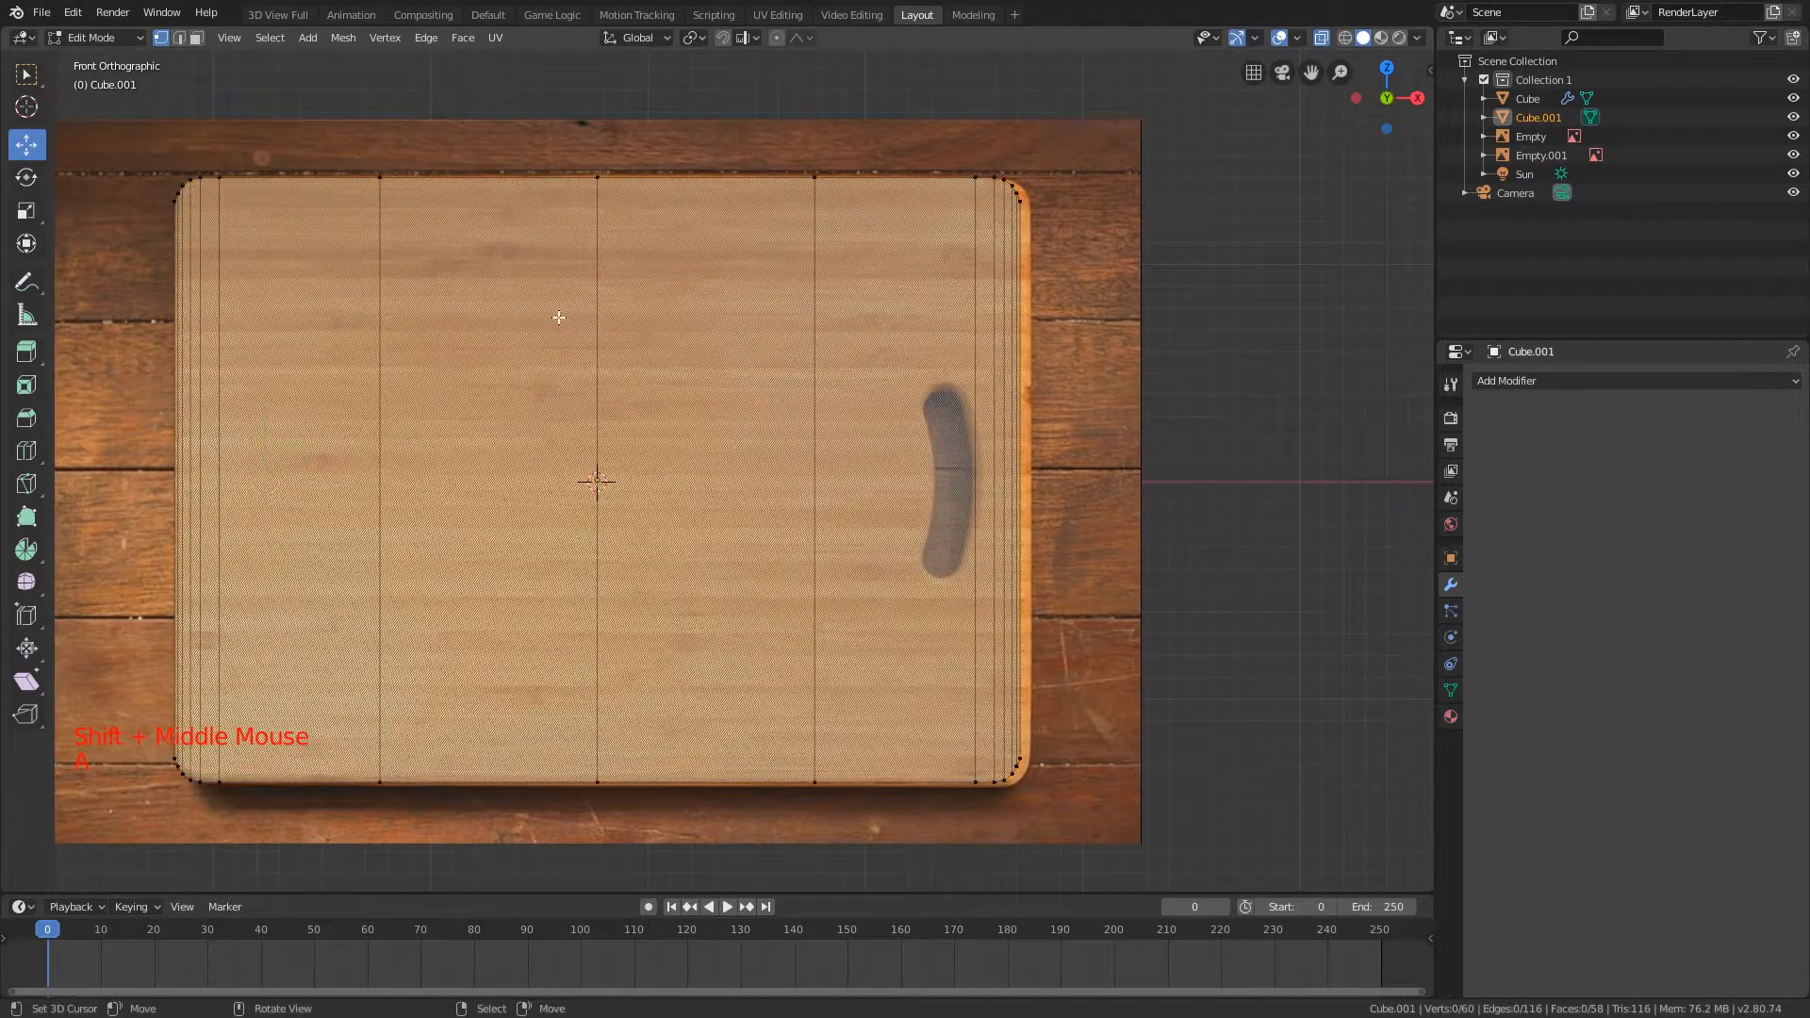
{"action": "key", "text": "b"}
{"action": "left_click_drag", "start_coordinate": [543, 132], "coordinate": [705, 844]}
{"action": "key", "text": "a"}
{"action": "key", "text": "b"}
{"action": "mouse_move", "coordinate": [739, 121]}
{"action": "left_mouse_down"}
{"action": "mouse_move", "coordinate": [1095, 664]}
{"action": "mouse_move", "coordinate": [1003, 452]}
{"action": "left_mouse_up"}
{"action": "key", "text": "Escape"}
{"action": "key", "text": "b"}
{"action": "left_click_drag", "start_coordinate": [891, 120], "coordinate": [1061, 828]}
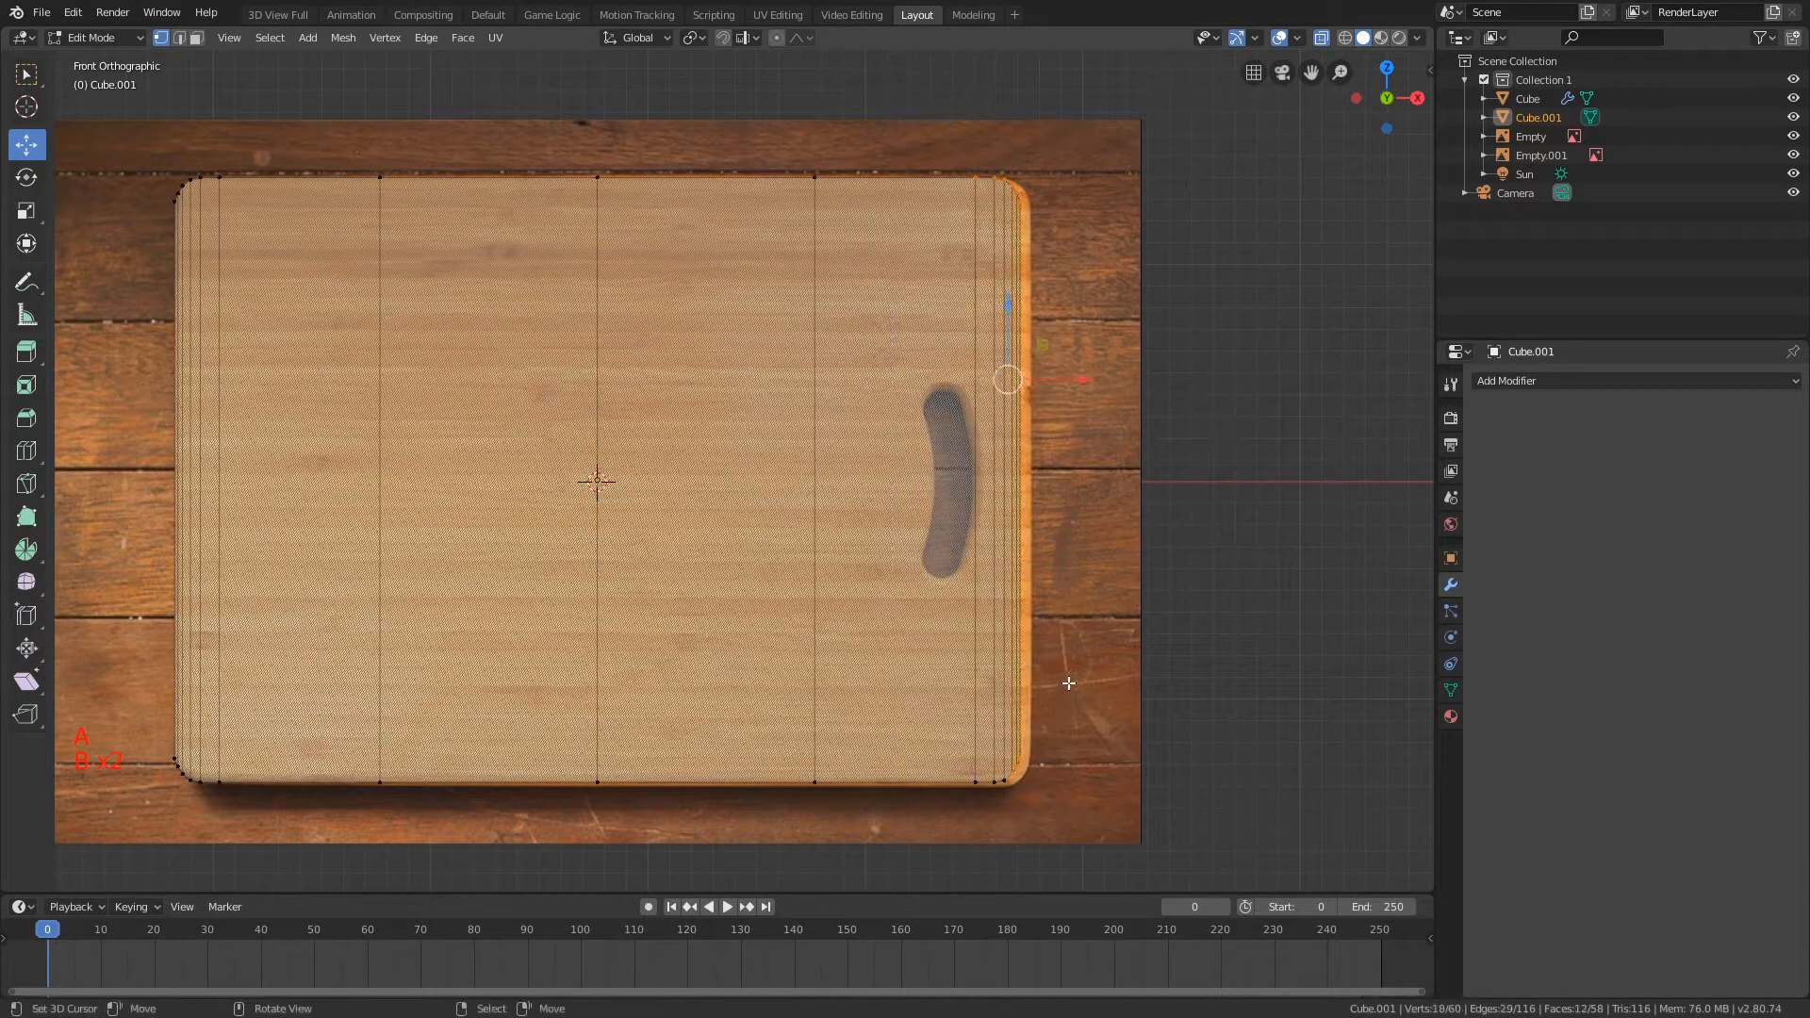
{"action": "key", "text": "a"}
Step: Select all end vertices on the handle side and move them about 0.044 along X to meet the board's edge
{"action": "key", "text": "b"}
{"action": "left_click_drag", "start_coordinate": [896, 728], "coordinate": [1044, 826]}
{"action": "key", "text": "b"}
{"action": "left_click_drag", "start_coordinate": [921, 125], "coordinate": [1113, 828]}
{"action": "key", "text": "g"}
{"action": "key", "text": "shift+y"}
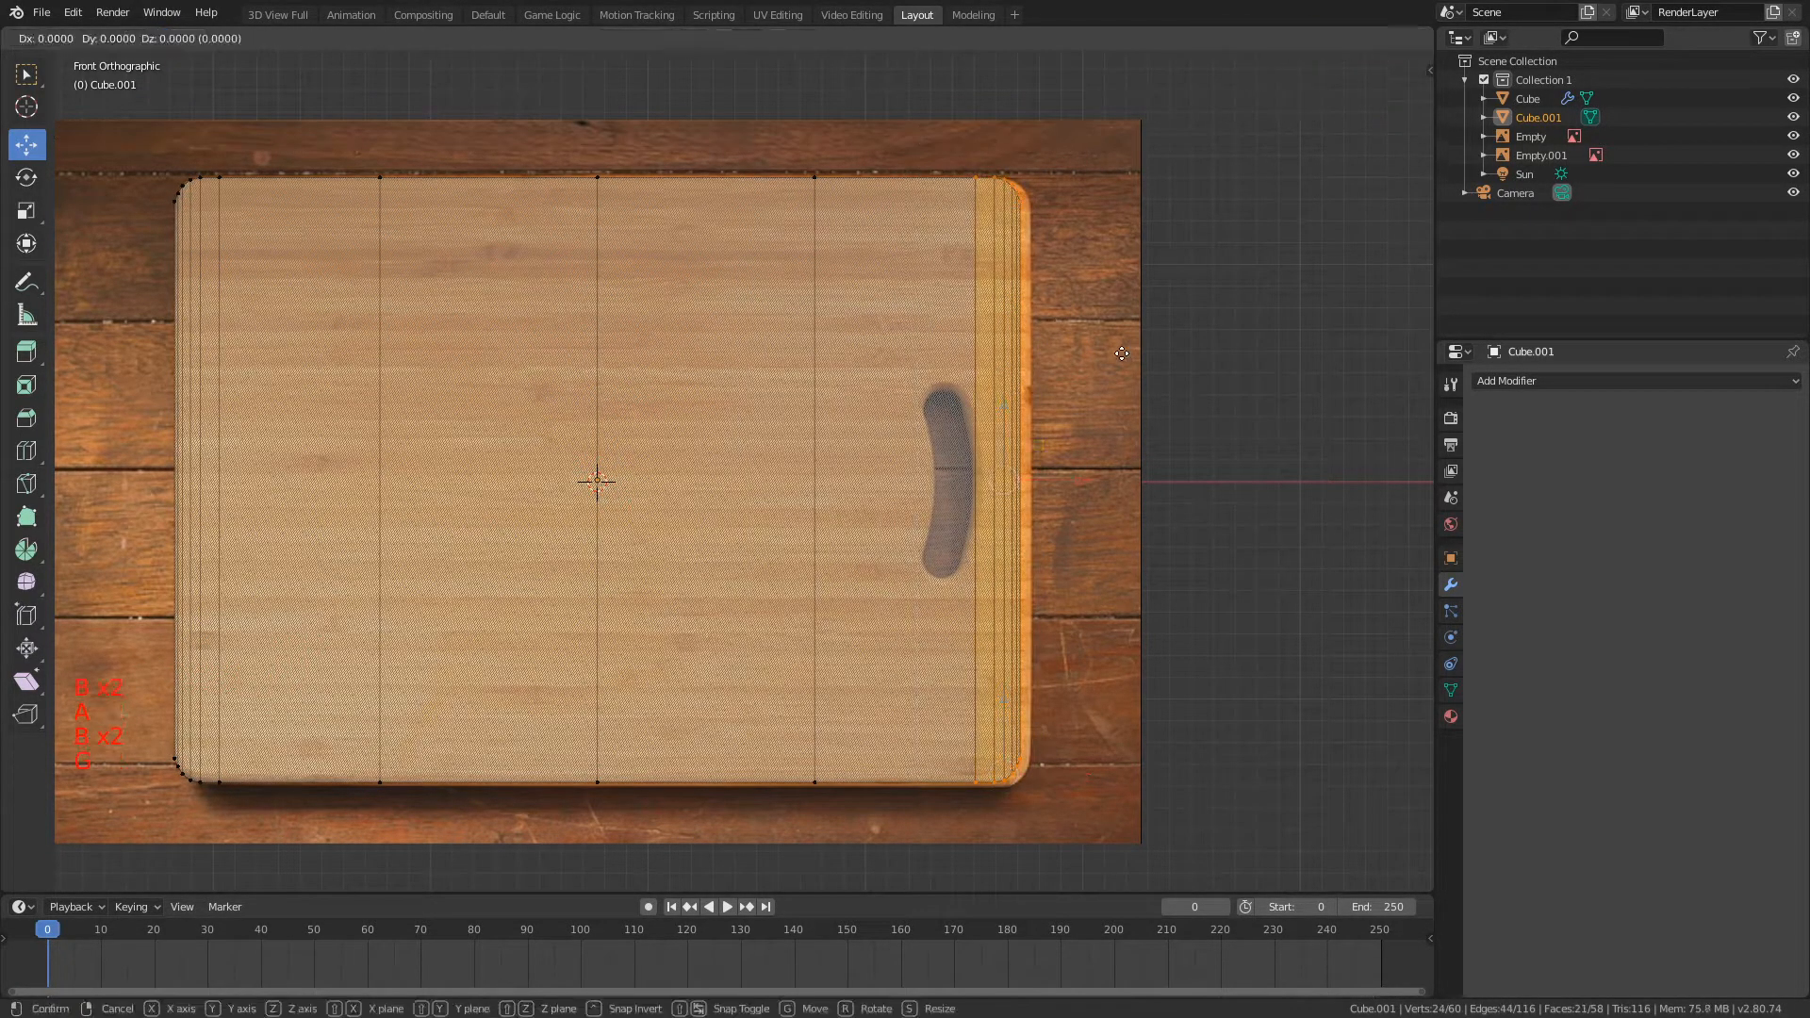
{"action": "left_click", "coordinate": [1217, 353]}
{"action": "scroll", "coordinate": [929, 209], "scroll_direction": "up", "scroll_amount": 1}
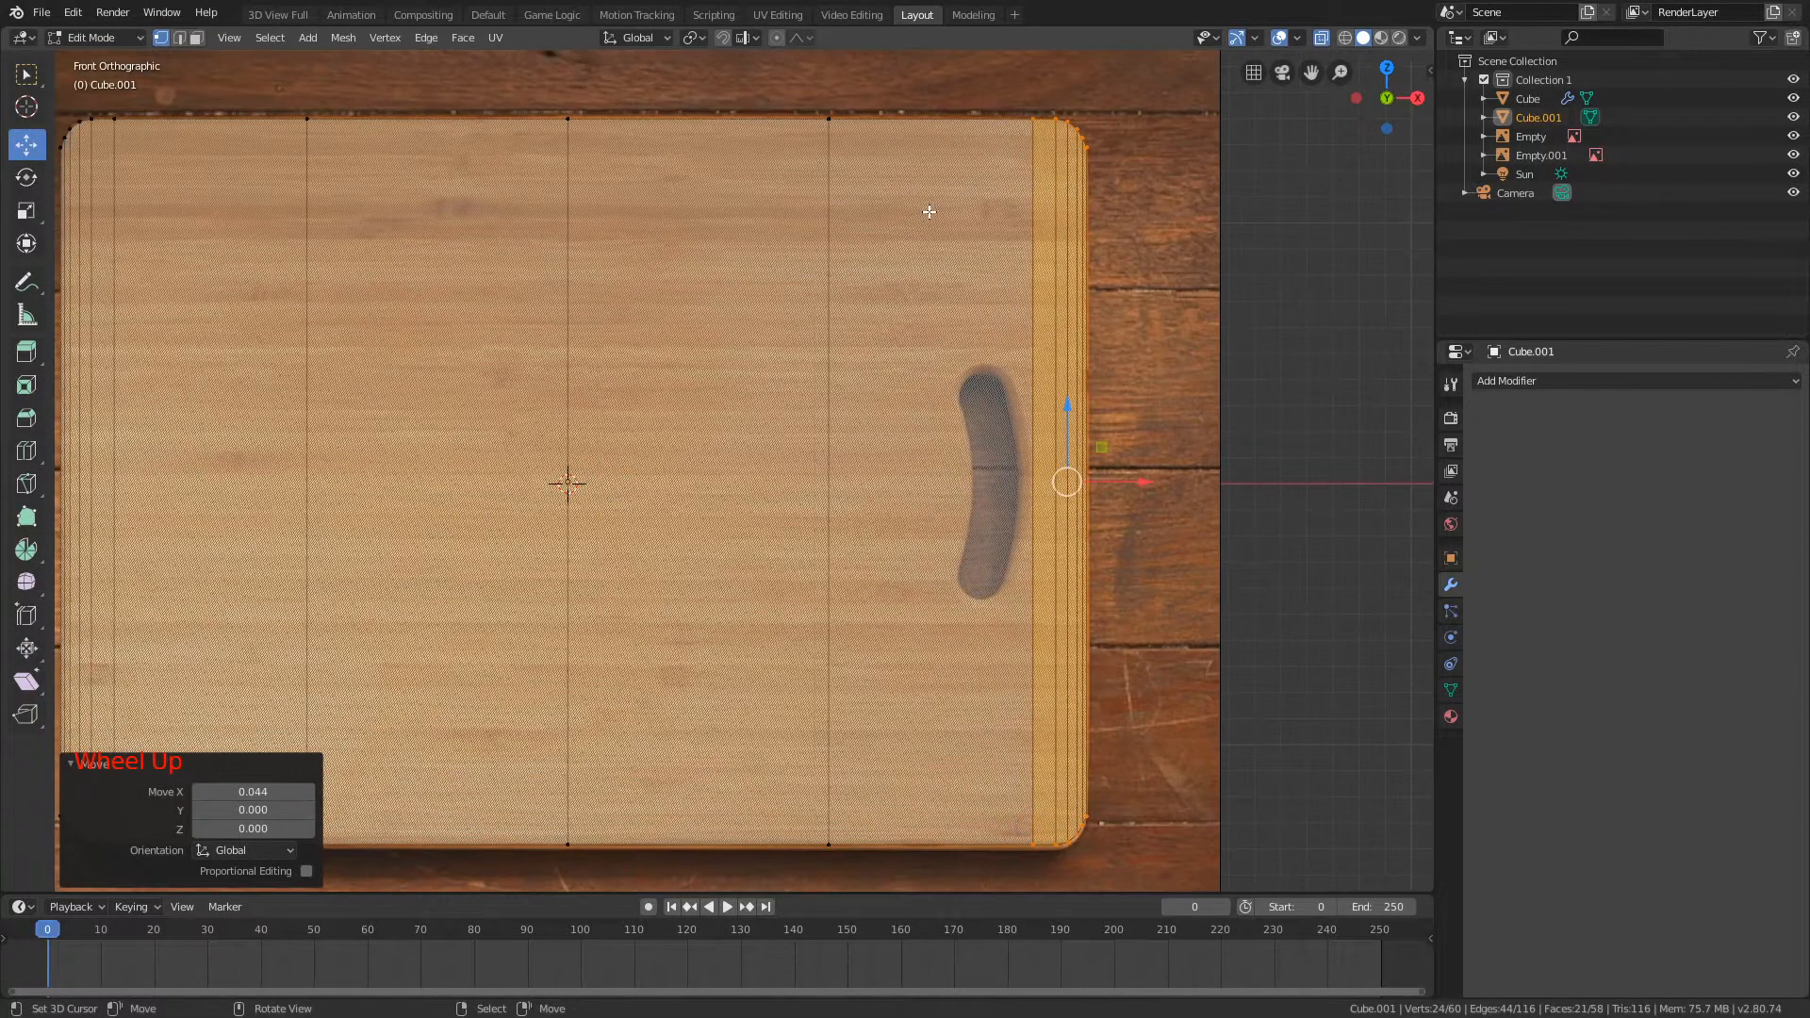
Step: Select the upper corner vertices on the handle side, nudge them to match the image, and clear the selection
{"action": "key", "text": "a"}
{"action": "key", "text": "b"}
{"action": "left_click_drag", "start_coordinate": [990, 98], "coordinate": [1218, 270]}
{"action": "key", "text": "g"}
{"action": "right_click", "coordinate": [1224, 279]}
{"action": "key", "text": "g"}
{"action": "left_click", "coordinate": [1223, 280]}
{"action": "left_click", "coordinate": [98, 759]}
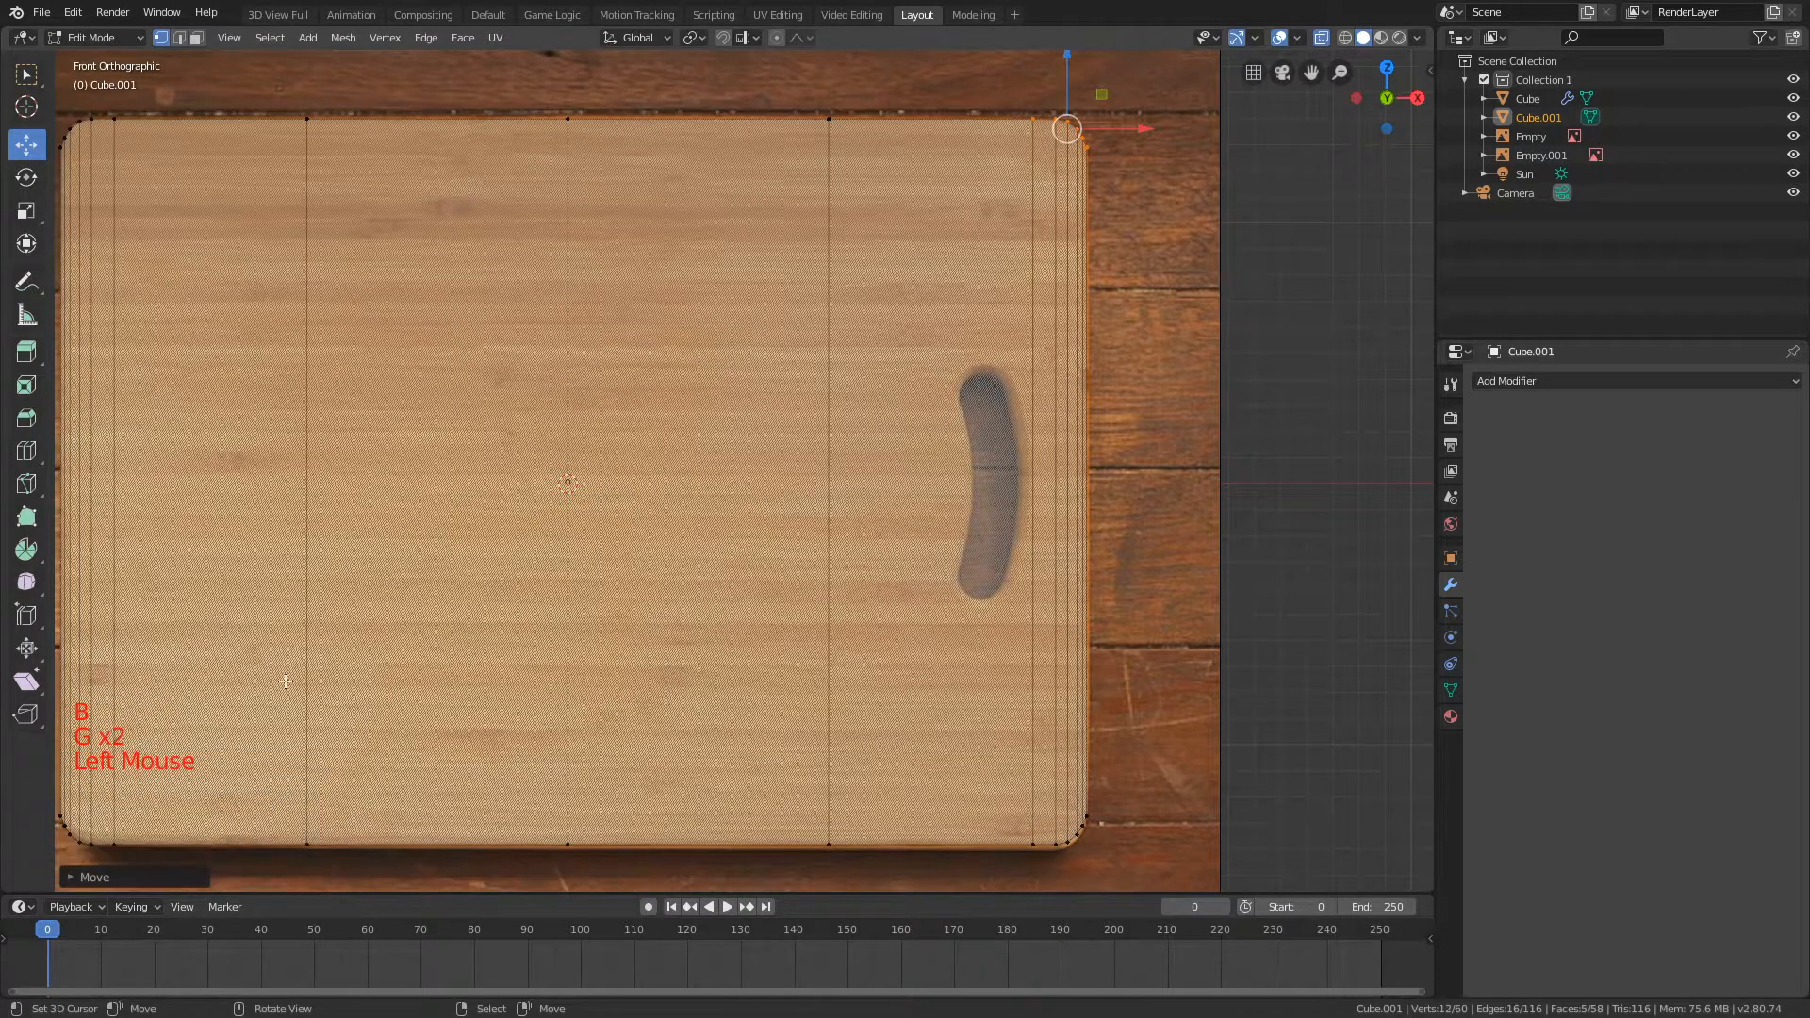
{"action": "key", "text": "a"}
Step: Examine the shape of the handle hole and the mesh edges around it up close
{"action": "scroll", "coordinate": [1014, 219], "scroll_direction": "up", "scroll_amount": 1}
{"action": "middle_click_drag", "start_coordinate": [1014, 218], "coordinate": [755, 372], "text": "shift"}
{"action": "scroll", "coordinate": [978, 299], "scroll_direction": "up", "scroll_amount": 1, "text": "shift"}
{"action": "scroll", "coordinate": [978, 299], "scroll_direction": "up", "scroll_amount": 2}
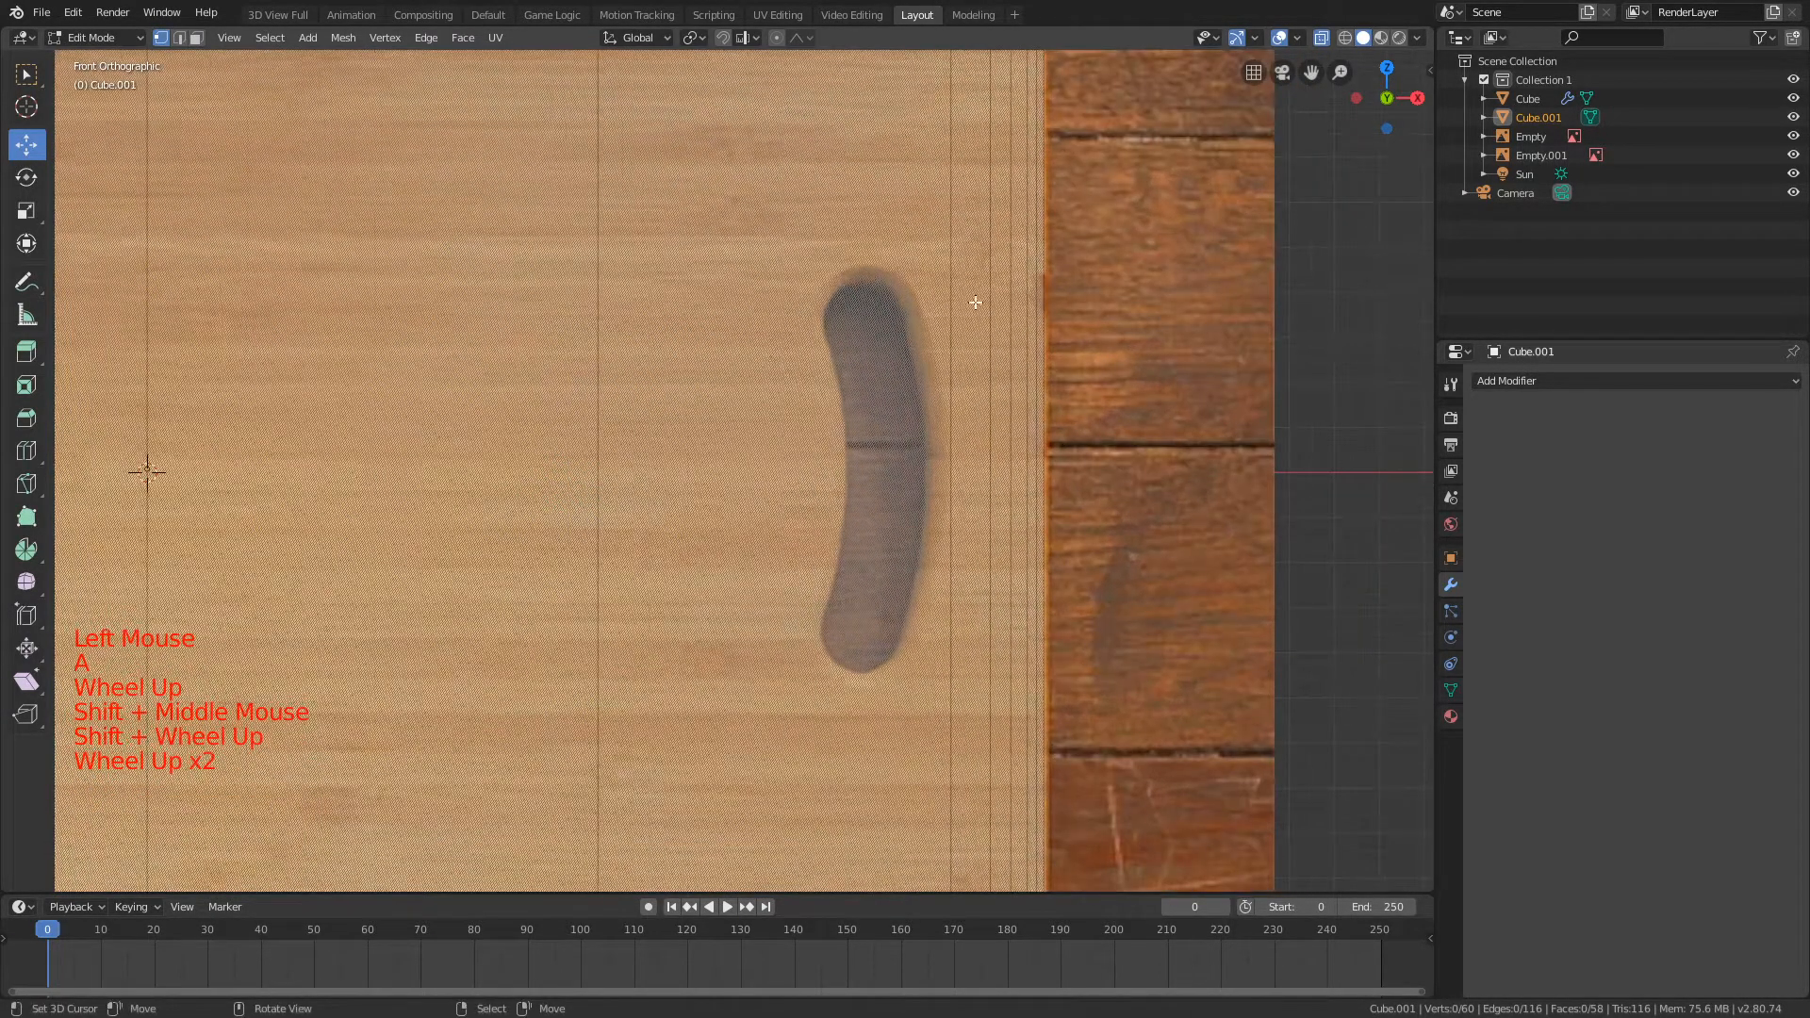
{"action": "scroll", "coordinate": [873, 253], "scroll_direction": "down", "scroll_amount": 7}
{"action": "scroll", "coordinate": [873, 253], "scroll_direction": "down", "scroll_amount": 1}
{"action": "scroll", "coordinate": [873, 253], "scroll_direction": "up", "scroll_amount": 5}
{"action": "scroll", "coordinate": [958, 491], "scroll_direction": "down", "scroll_amount": 1}
{"action": "scroll", "coordinate": [958, 492], "scroll_direction": "up", "scroll_amount": 4}
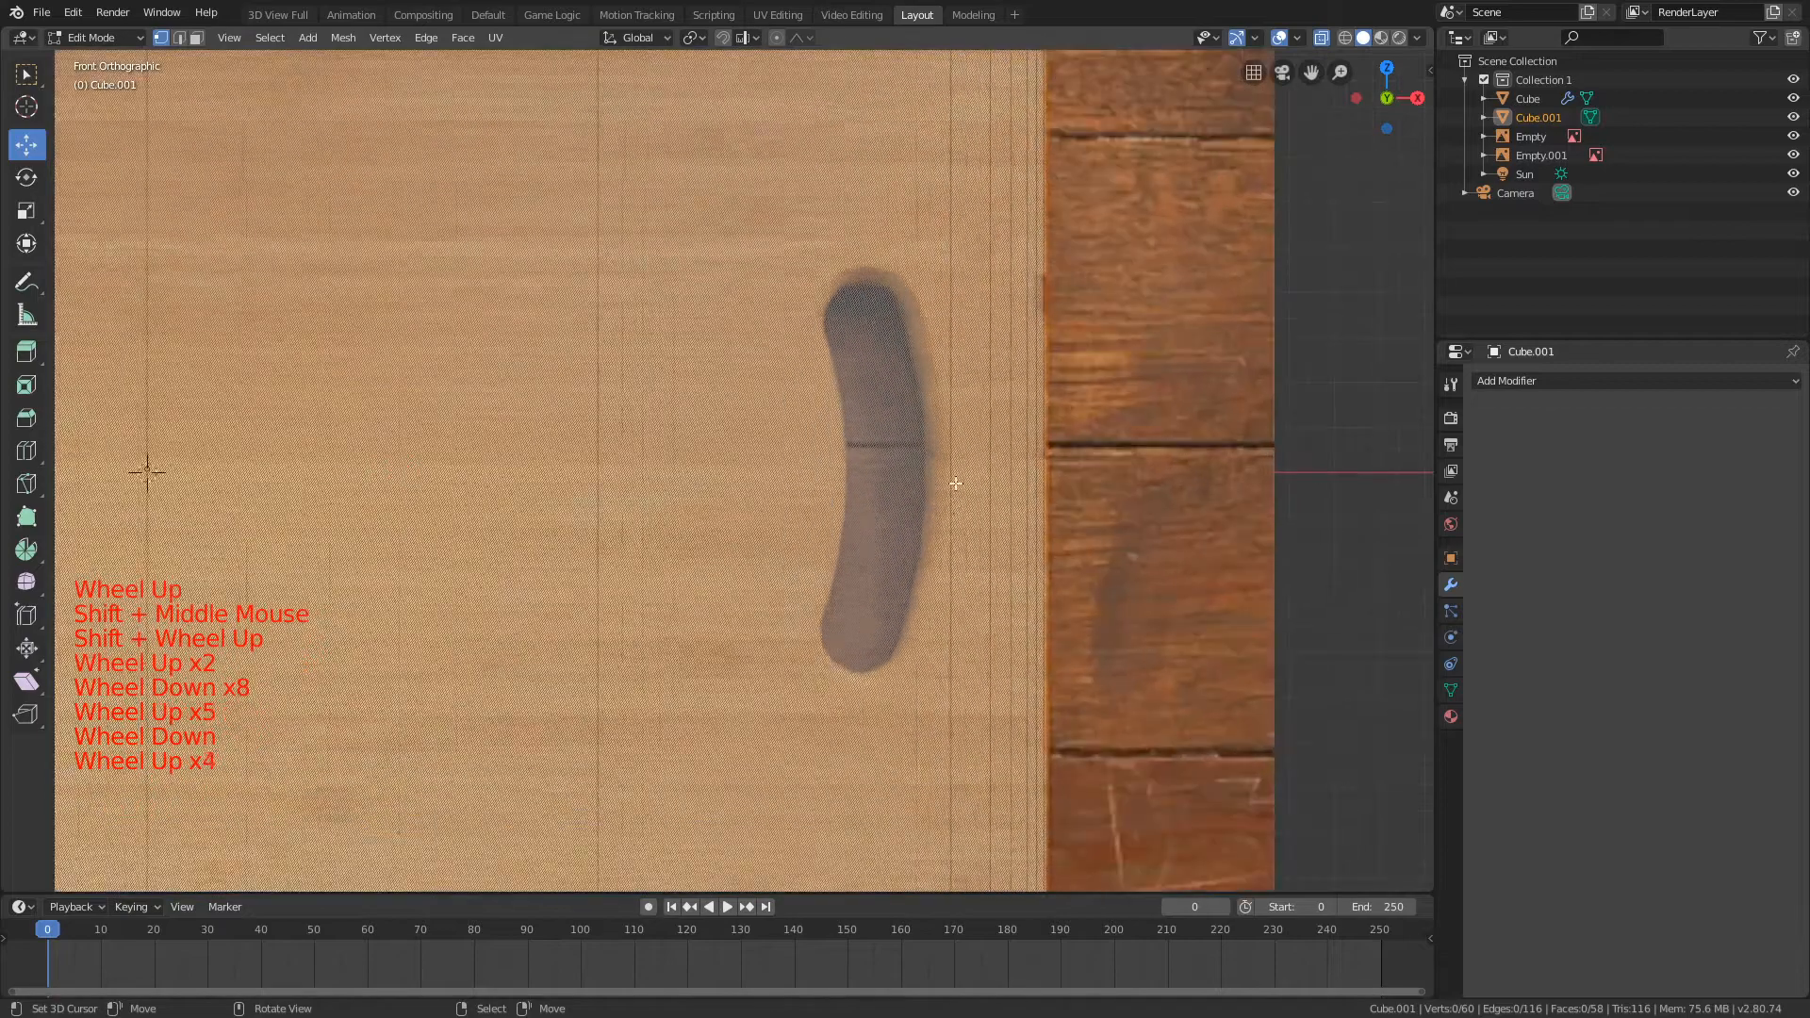
{"action": "scroll", "coordinate": [868, 513], "scroll_direction": "down", "scroll_amount": 5}
{"action": "middle_click_drag", "start_coordinate": [868, 513], "coordinate": [779, 381], "text": "shift"}
{"action": "scroll", "coordinate": [767, 376], "scroll_direction": "up", "scroll_amount": 4}
Step: Delete the geometry of the extra object near the handle, then reselect the board and enter Edit Mode
{"action": "key", "text": "Delete"}
{"action": "scroll", "coordinate": [780, 381], "scroll_direction": "down", "scroll_amount": 3}
{"action": "key", "text": "Tab"}
{"action": "right_click", "coordinate": [718, 337]}
{"action": "right_click", "coordinate": [718, 338]}
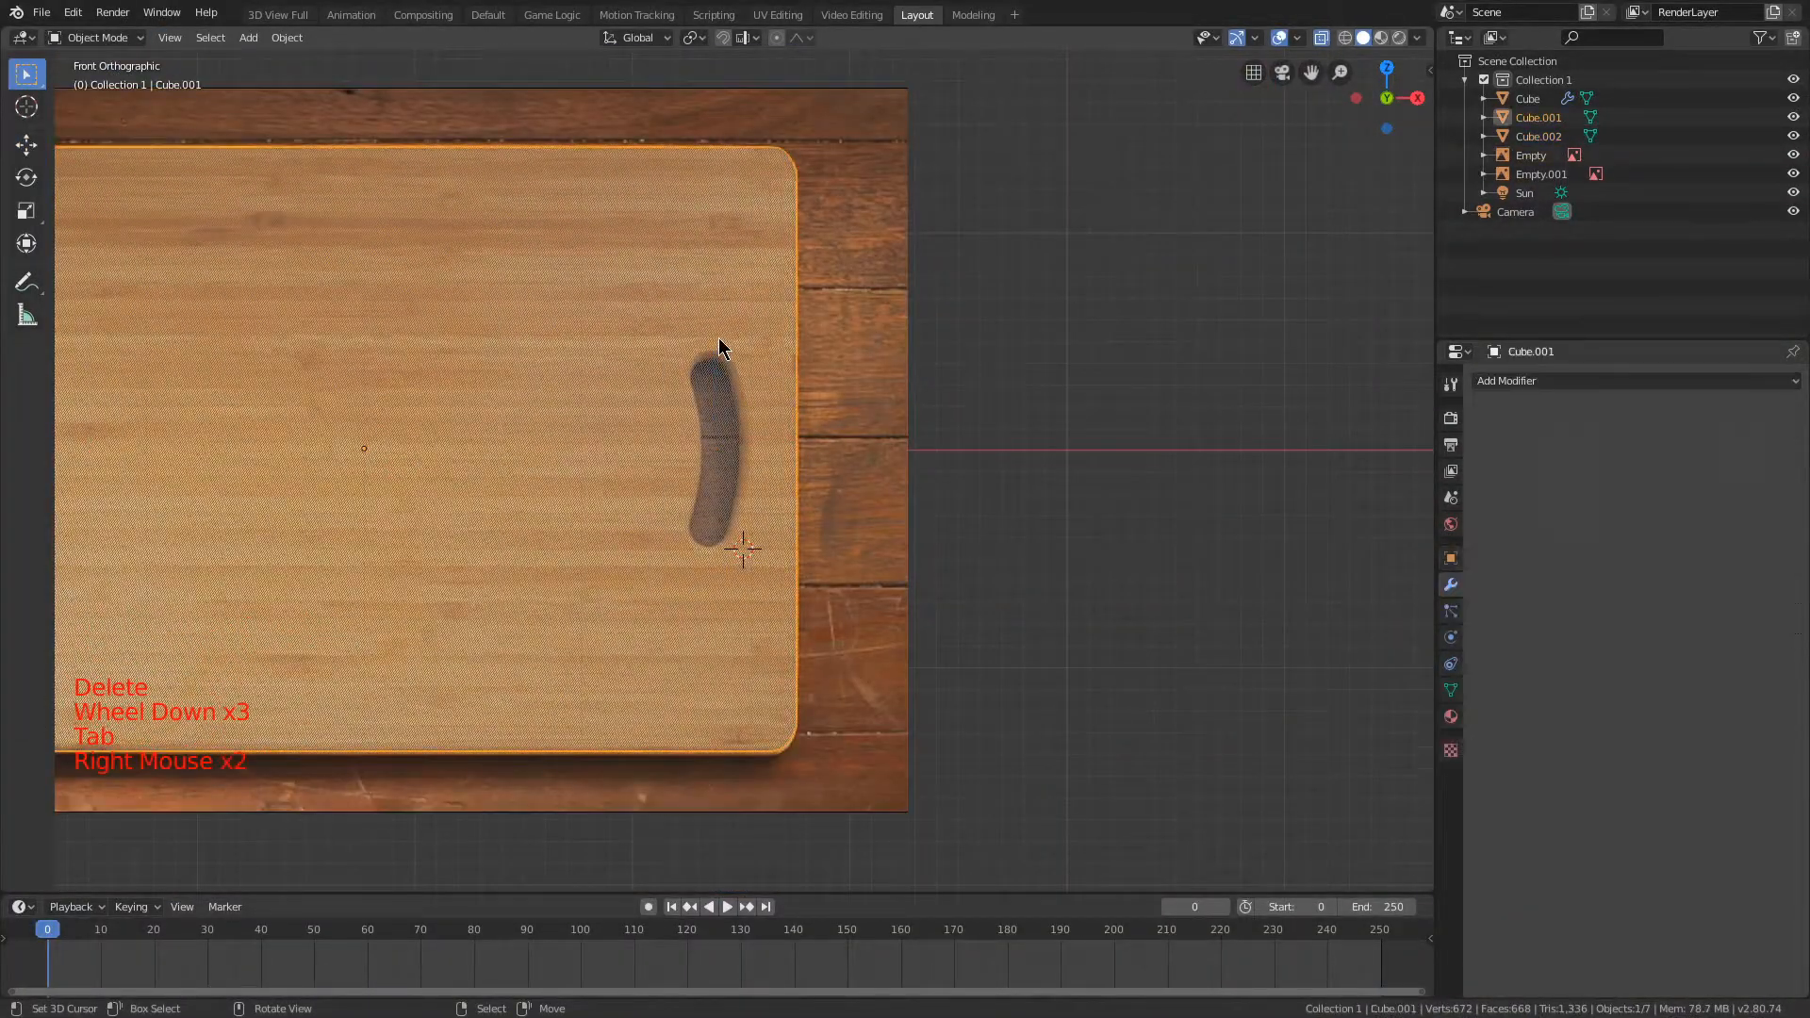
{"action": "scroll", "coordinate": [727, 287], "scroll_direction": "down", "scroll_amount": 4}
{"action": "key", "text": "Tab"}
Step: Inspect the board mesh with X-ray off, then return to the front view with X-ray on around the handle
{"action": "left_click", "coordinate": [1320, 39]}
{"action": "middle_click_drag", "start_coordinate": [990, 186], "coordinate": [938, 182]}
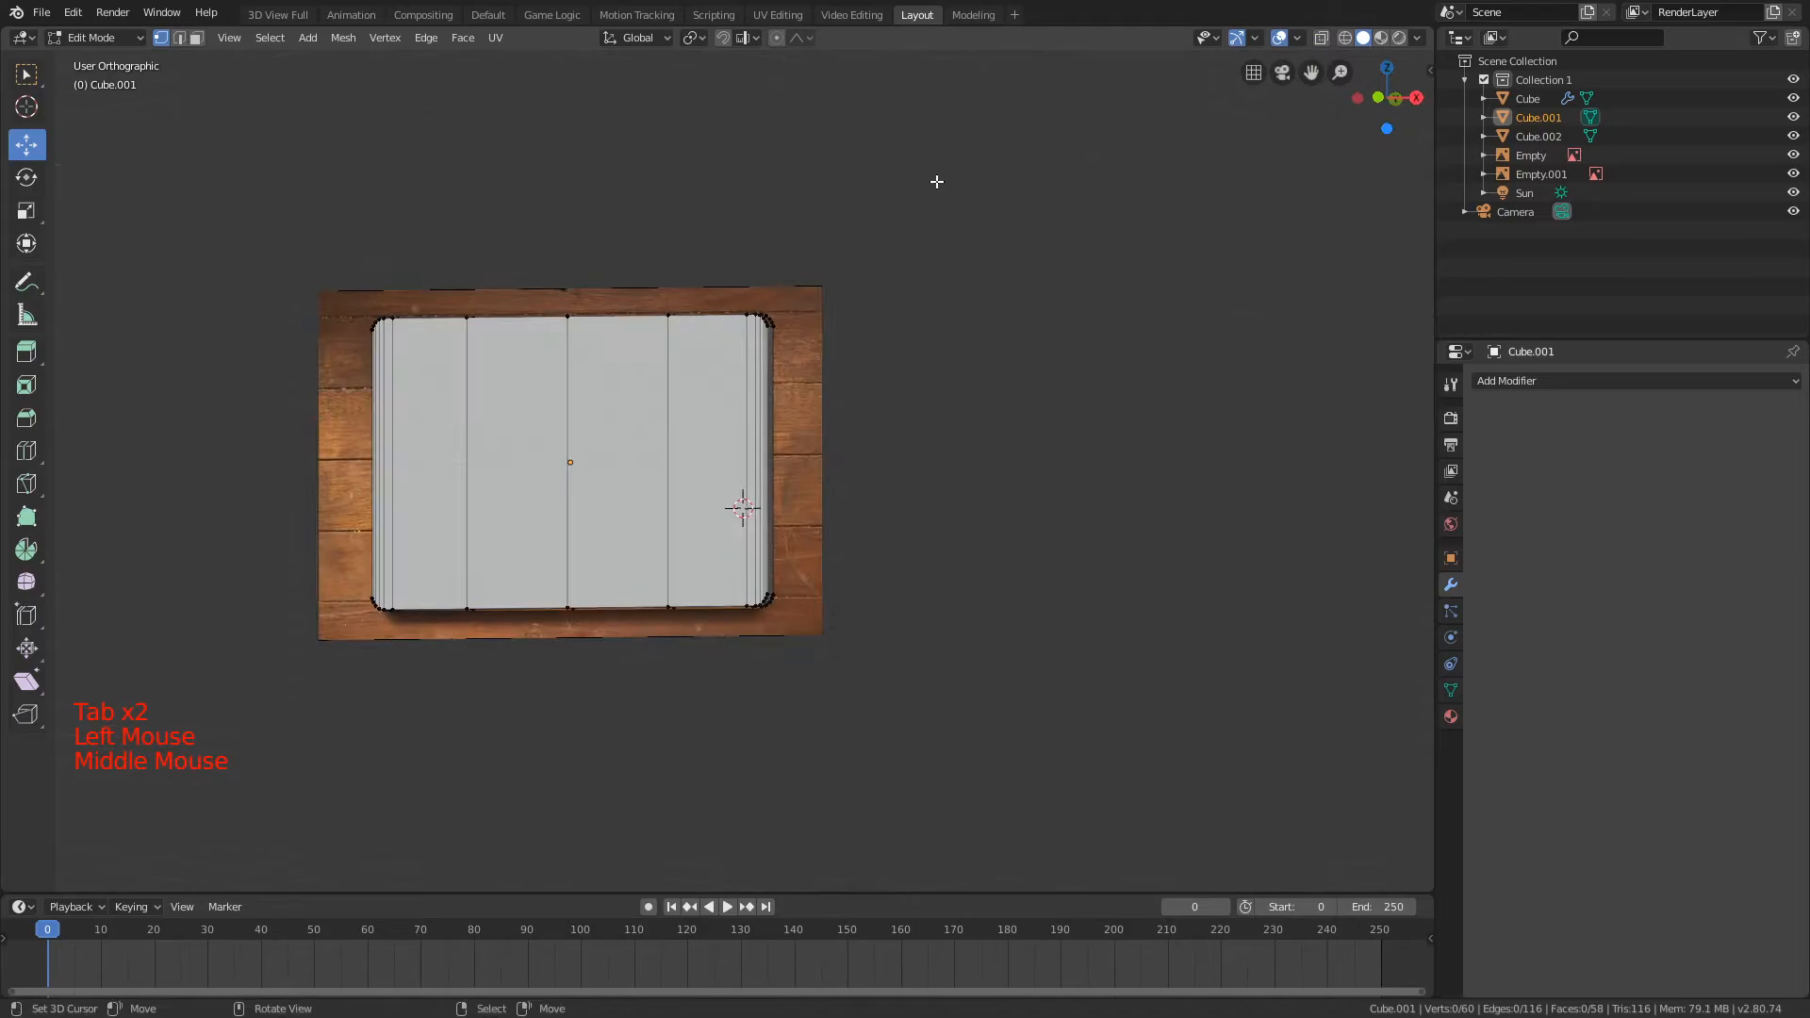
{"action": "key", "text": "KP_1"}
{"action": "scroll", "coordinate": [938, 182], "scroll_direction": "up", "scroll_amount": 3}
{"action": "left_click", "coordinate": [1320, 38]}
{"action": "scroll", "coordinate": [688, 378], "scroll_direction": "up", "scroll_amount": 2}
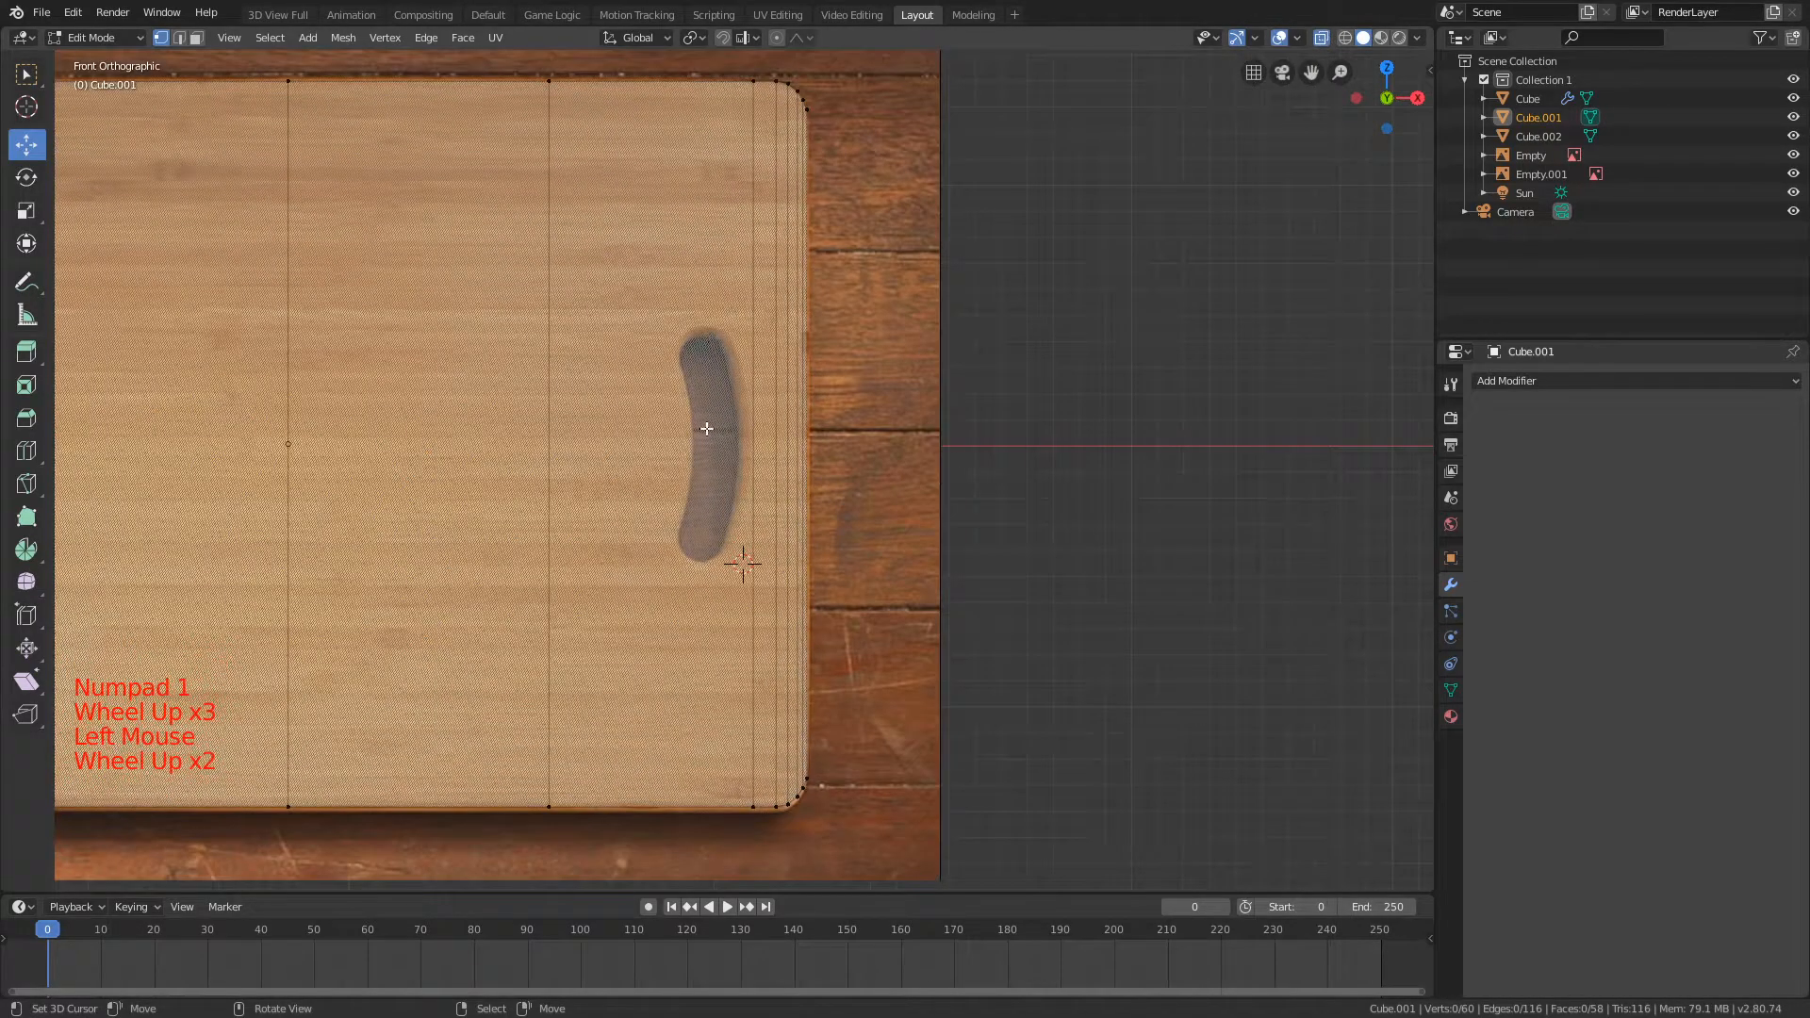
{"action": "scroll", "coordinate": [687, 300], "scroll_direction": "down", "scroll_amount": 6}
{"action": "key", "text": "a"}
{"action": "scroll", "coordinate": [684, 296], "scroll_direction": "up", "scroll_amount": 3}
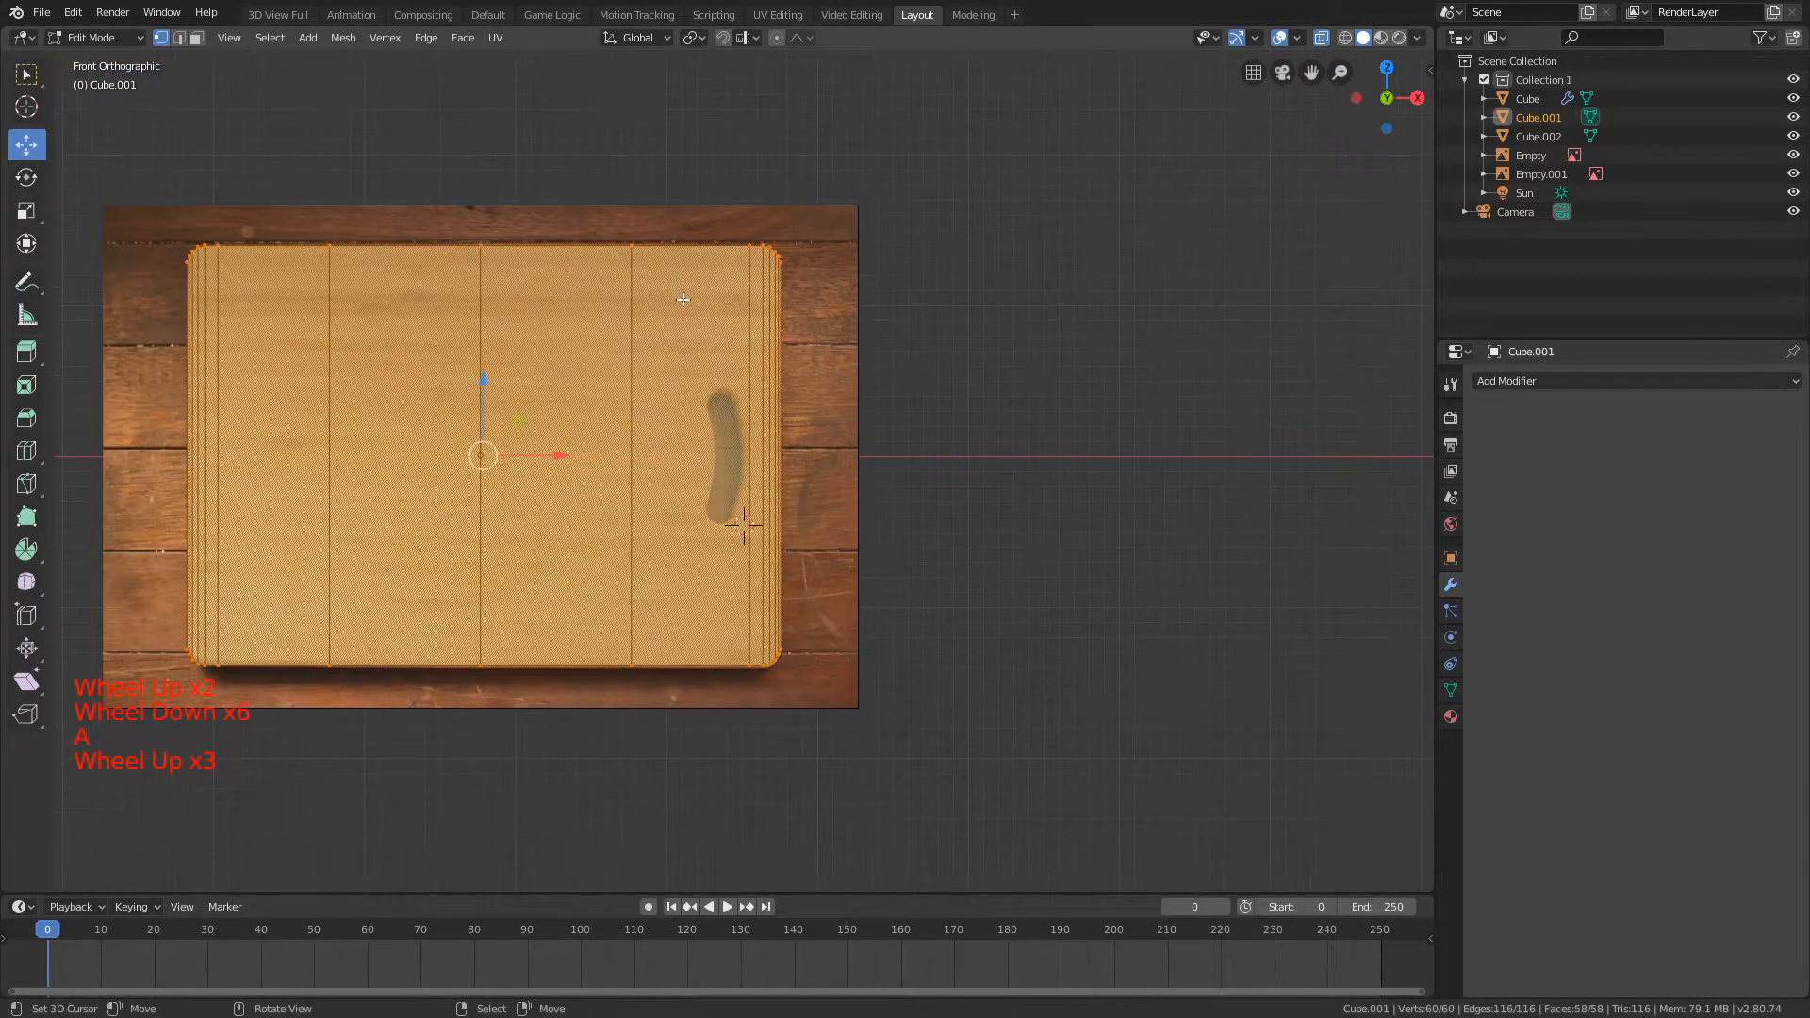
{"action": "scroll", "coordinate": [684, 296], "scroll_direction": "up", "scroll_amount": 3}
Step: Add a cube inside the board mesh, place it over the handle hole, and scale it down, finishing with a 0.513 scale
{"action": "key", "text": "shift+a"}
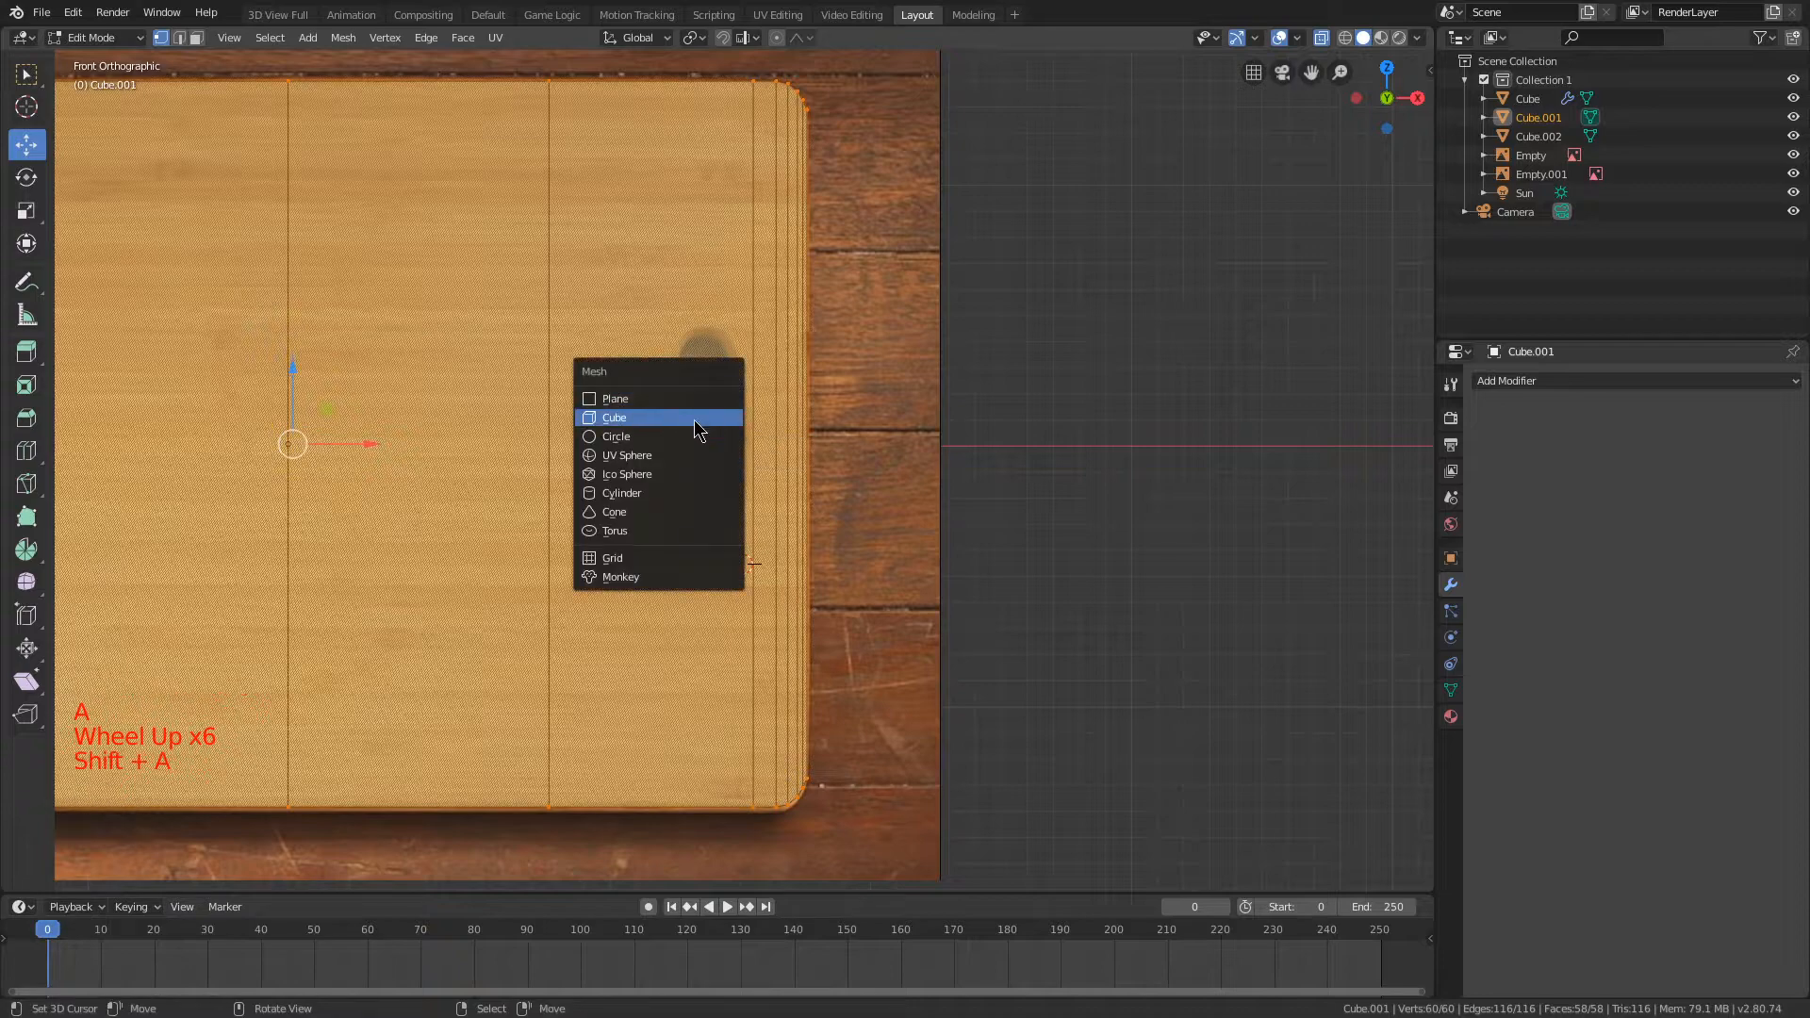
{"action": "left_click", "coordinate": [698, 419]}
{"action": "scroll", "coordinate": [697, 424], "scroll_direction": "up", "scroll_amount": 2}
{"action": "scroll", "coordinate": [698, 424], "scroll_direction": "down", "scroll_amount": 4}
{"action": "key", "text": "s"}
{"action": "left_click", "coordinate": [754, 528]}
{"action": "key", "text": "g"}
{"action": "left_click", "coordinate": [849, 391]}
{"action": "key", "text": "s"}
{"action": "left_click", "coordinate": [786, 404]}
{"action": "scroll", "coordinate": [797, 387], "scroll_direction": "up", "scroll_amount": 4}
{"action": "middle_click_drag", "start_coordinate": [800, 383], "coordinate": [819, 367]}
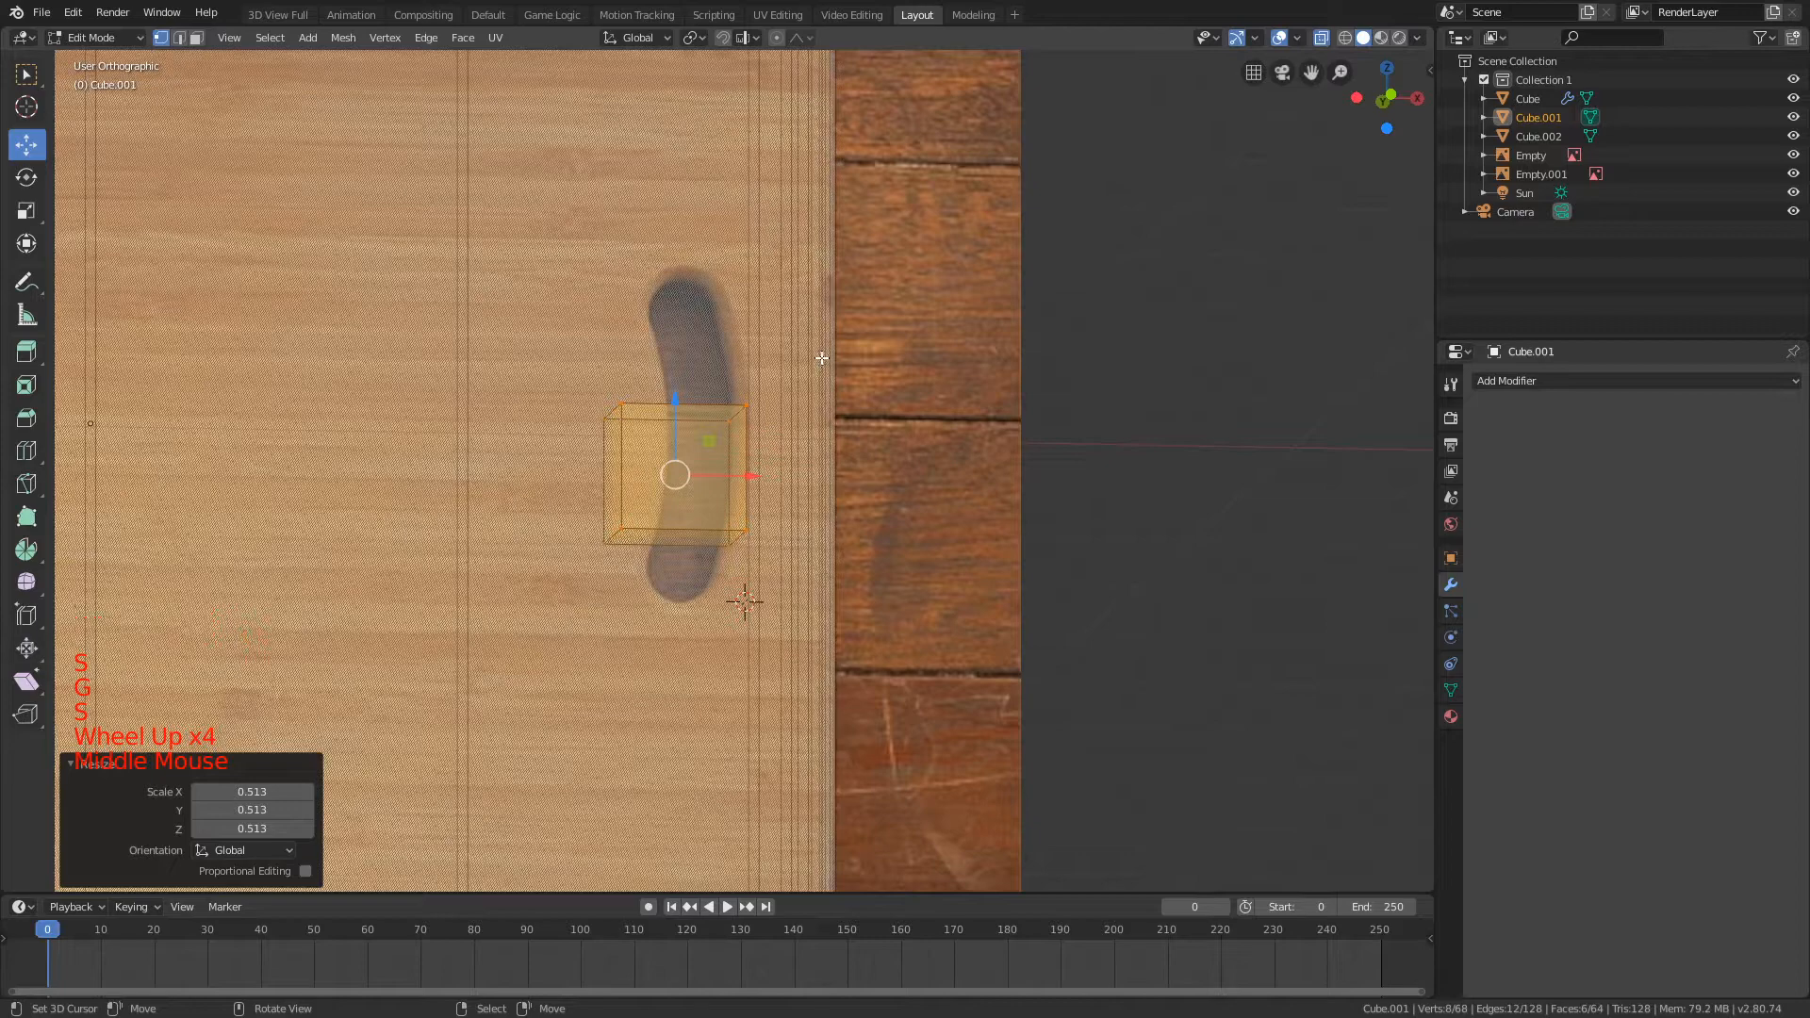
Step: Move the small cube by 0.067 in X and 0.065 in Z, scale it by 0.491, and align it with the handle hole along X
{"action": "key", "text": "KP_1"}
{"action": "scroll", "coordinate": [822, 359], "scroll_direction": "up", "scroll_amount": 4}
{"action": "key", "text": "g"}
{"action": "left_click", "coordinate": [849, 351]}
{"action": "key", "text": "s"}
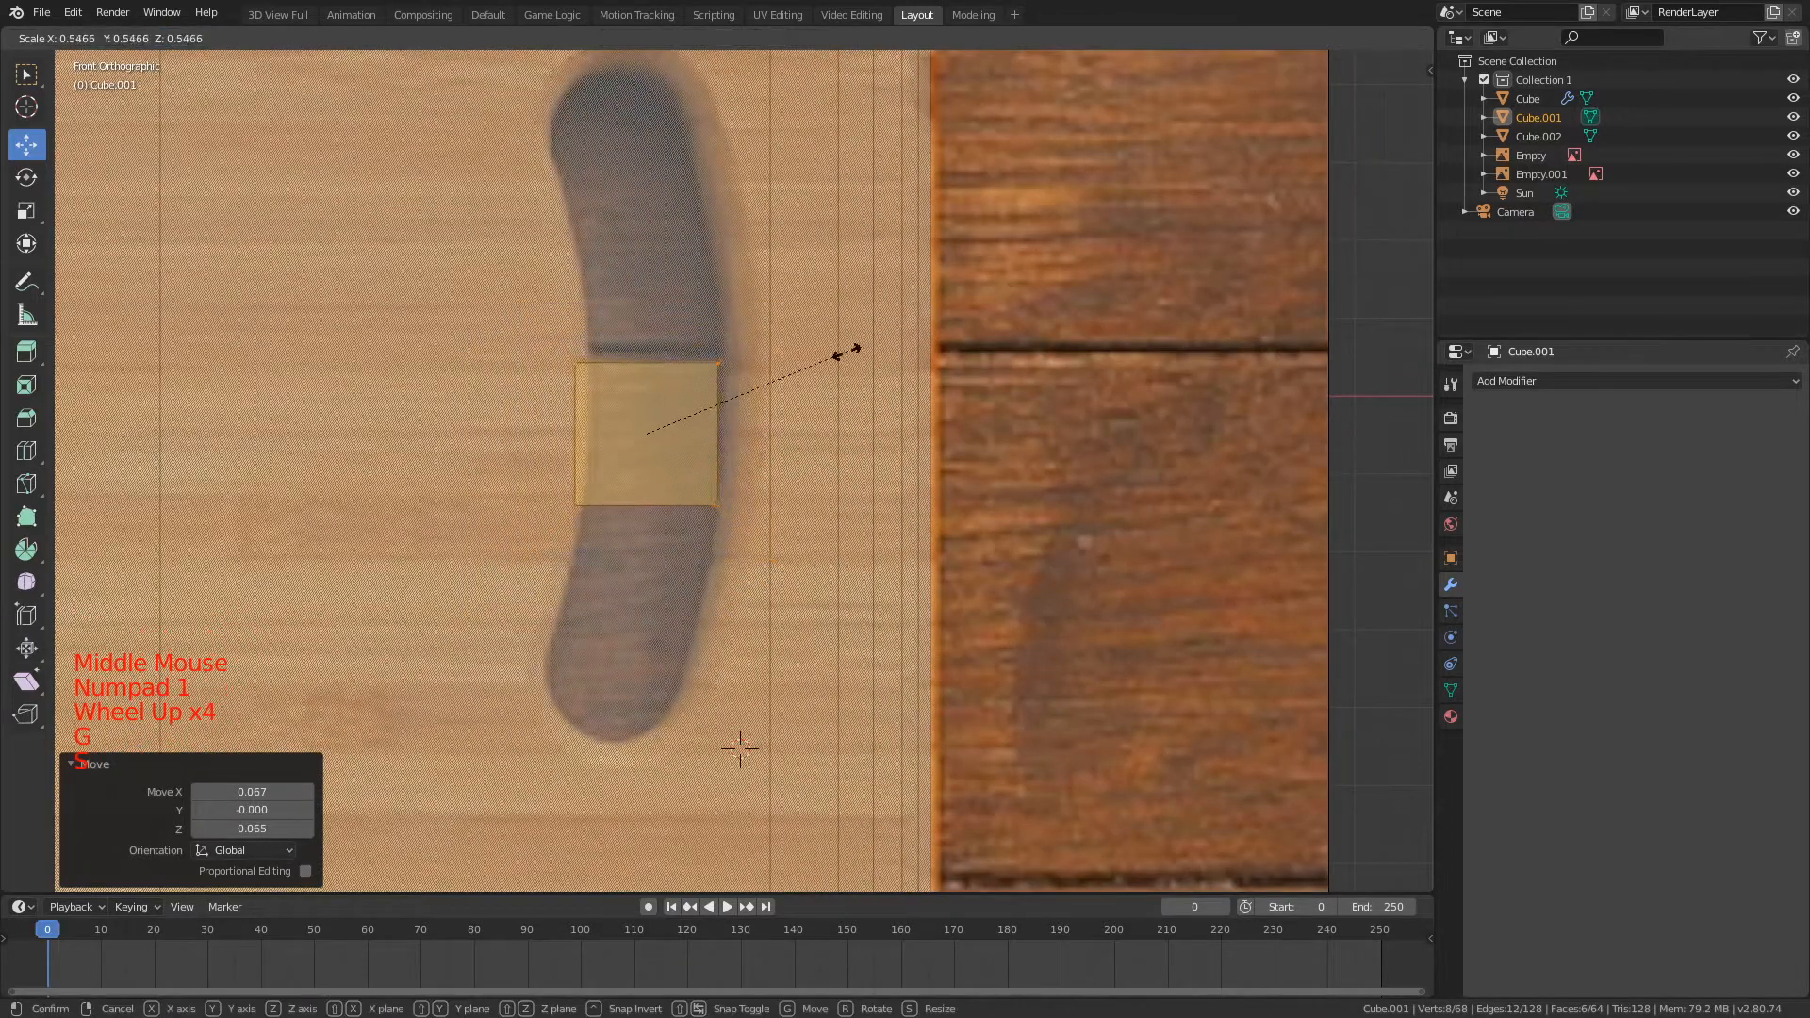
{"action": "left_click", "coordinate": [809, 364]}
{"action": "key", "text": "g"}
{"action": "key", "text": "x"}
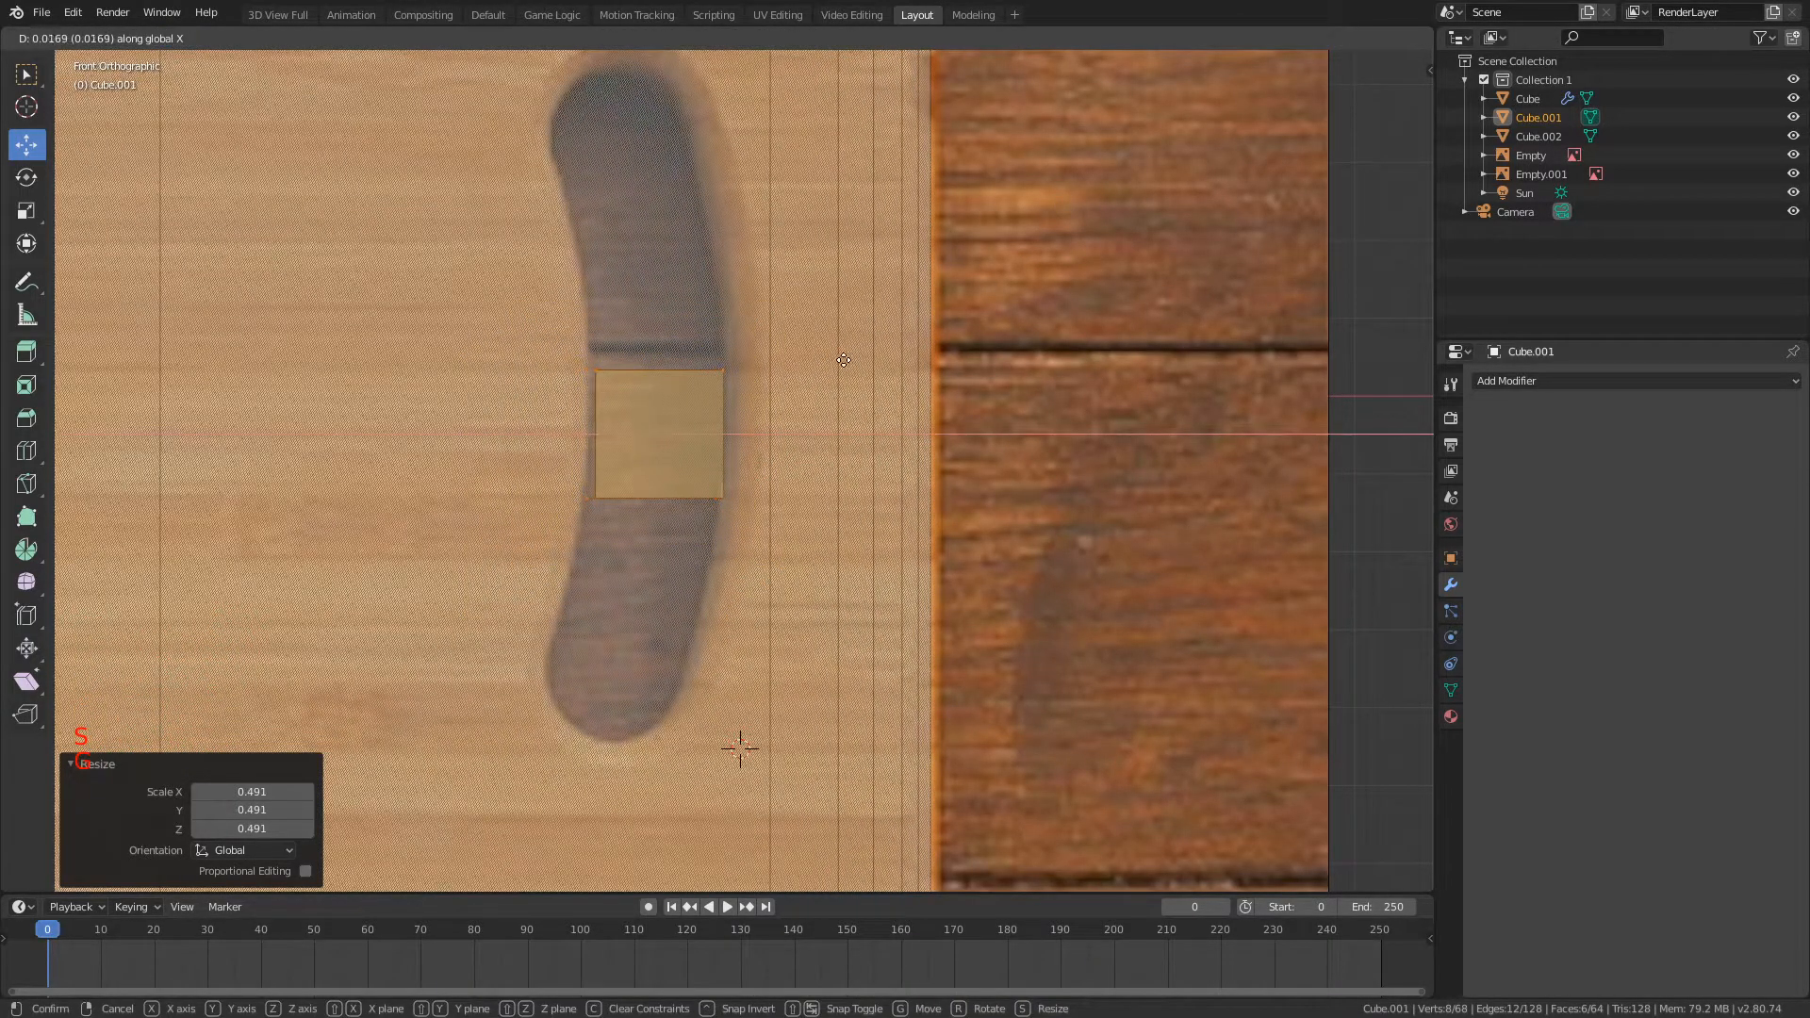
{"action": "left_click", "coordinate": [837, 361]}
Step: Move the small cube's lower inner vertices along one axis to meet the hole's inner edge
{"action": "key", "text": "a"}
{"action": "key", "text": "b"}
{"action": "left_click_drag", "start_coordinate": [568, 473], "coordinate": [606, 516]}
{"action": "key", "text": "g"}
{"action": "middle_click", "coordinate": [611, 543]}
{"action": "right_click", "coordinate": [738, 510]}
{"action": "key", "text": "g"}
{"action": "middle_click", "coordinate": [736, 510]}
{"action": "left_click", "coordinate": [706, 510]}
Step: Extrude the small cube's upper face upward inside the handle hole and shift its new inner vertices onto the hole's inner edge
{"action": "key", "text": "a"}
{"action": "key", "text": "b"}
{"action": "left_click_drag", "start_coordinate": [558, 332], "coordinate": [789, 409]}
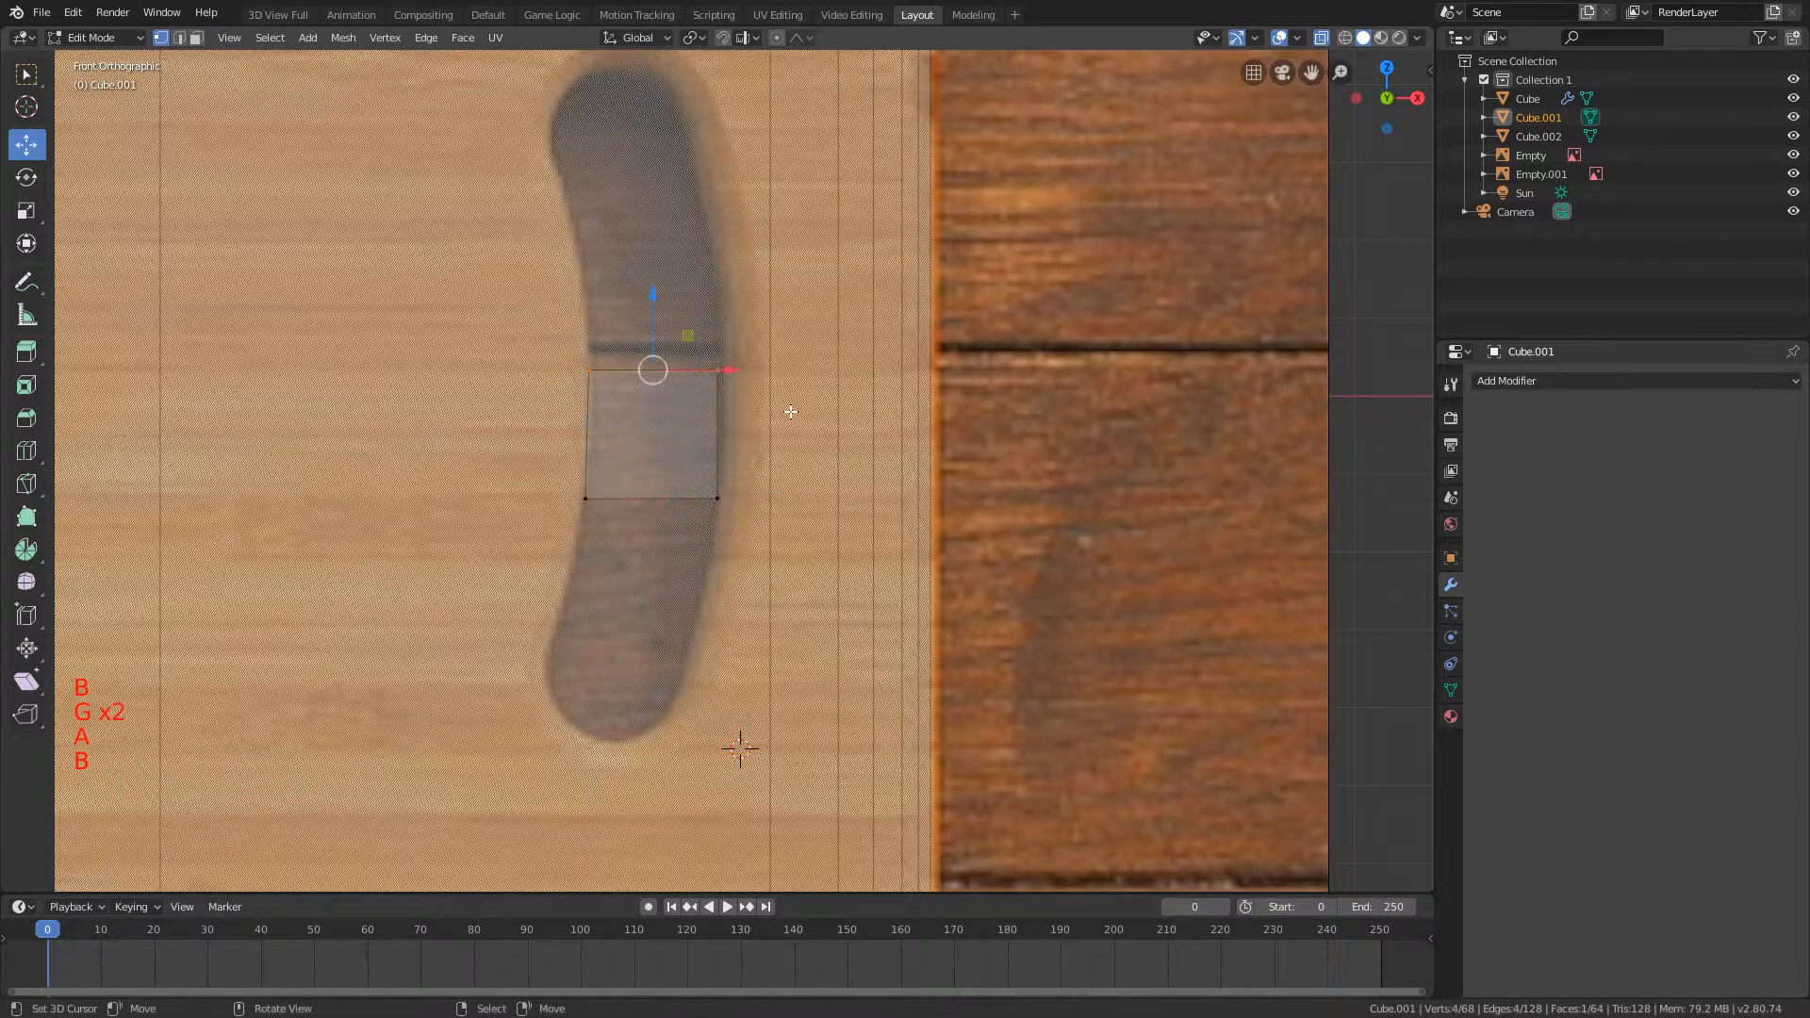
{"action": "key", "text": "e"}
{"action": "left_click", "coordinate": [788, 292]}
{"action": "key", "text": "a"}
{"action": "key", "text": "b"}
{"action": "left_click_drag", "start_coordinate": [563, 227], "coordinate": [616, 278]}
{"action": "key", "text": "g"}
{"action": "key", "text": "shift+y"}
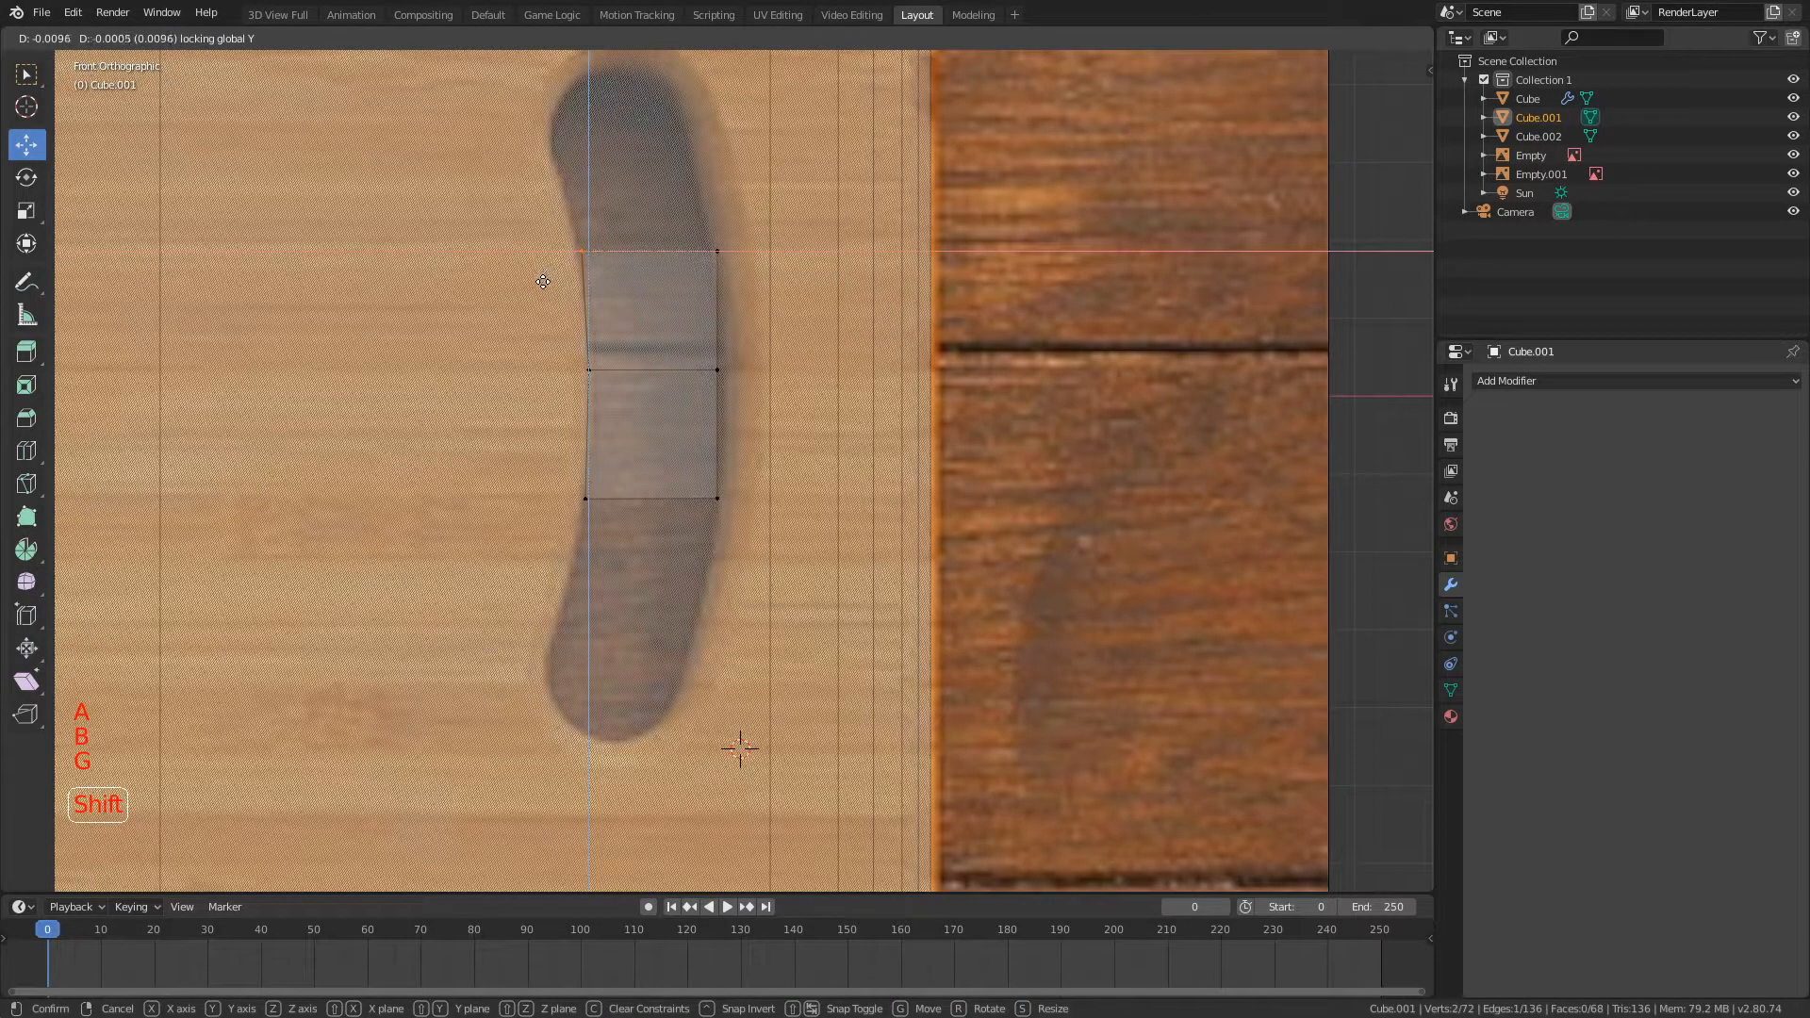
{"action": "left_click", "coordinate": [542, 282]}
Step: Extrude the top of the handle-hole mesh another segment upward and shift it in X and Z to follow the hole's curve
{"action": "key", "text": "a"}
{"action": "key", "text": "b"}
{"action": "left_click_drag", "start_coordinate": [530, 202], "coordinate": [848, 302]}
{"action": "key", "text": "e"}
{"action": "left_click", "coordinate": [833, 210]}
{"action": "key", "text": "g"}
{"action": "key", "text": "shift+y"}
{"action": "left_click", "coordinate": [654, 229]}
Step: Extrude the top end by 0.085 and move it in X and Z to fit the upper bend of the handle hole
{"action": "key", "text": "a"}
{"action": "key", "text": "b"}
{"action": "left_click_drag", "start_coordinate": [534, 126], "coordinate": [747, 208]}
{"action": "key", "text": "e"}
{"action": "left_click", "coordinate": [750, 141]}
{"action": "key", "text": "g"}
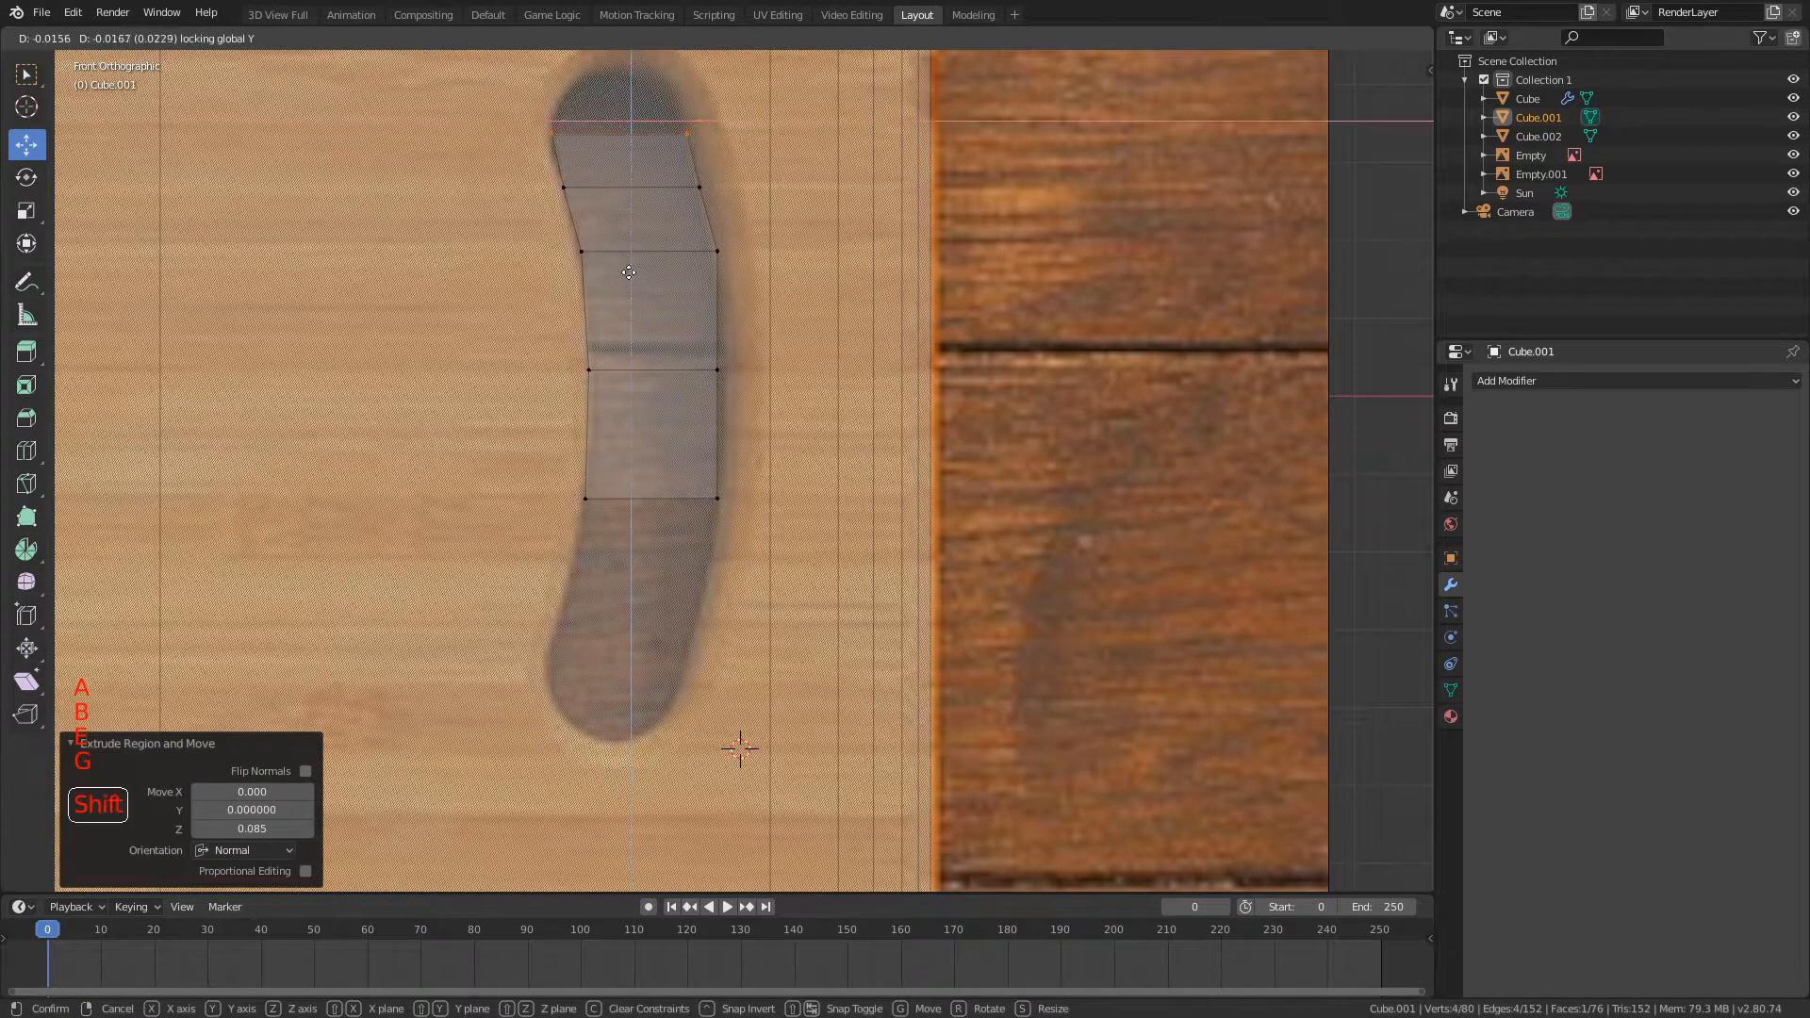
{"action": "left_click", "coordinate": [628, 270]}
Step: Extrude the top end by 0.044 and scale it in to about 0.87, excluding Y, to start the rounded end
{"action": "key", "text": "a"}
{"action": "key", "text": "b"}
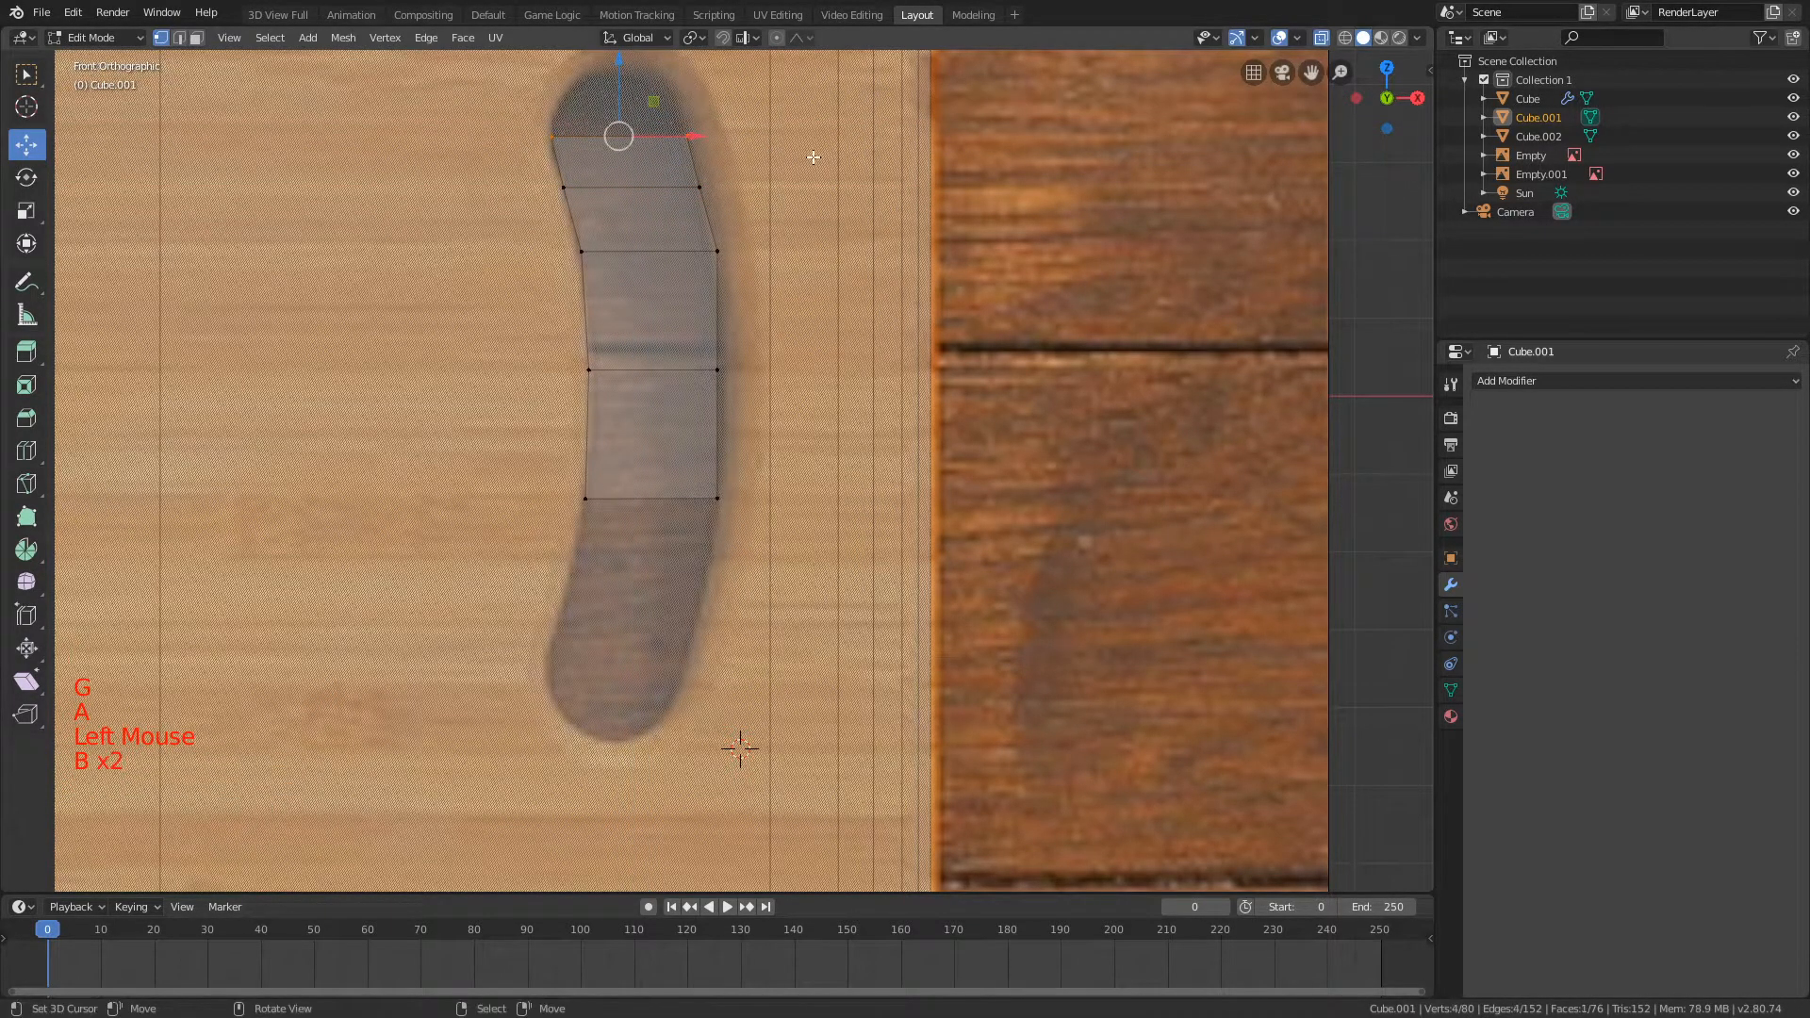
{"action": "key", "text": "e"}
{"action": "key", "text": "s"}
{"action": "key", "text": "shift+y"}
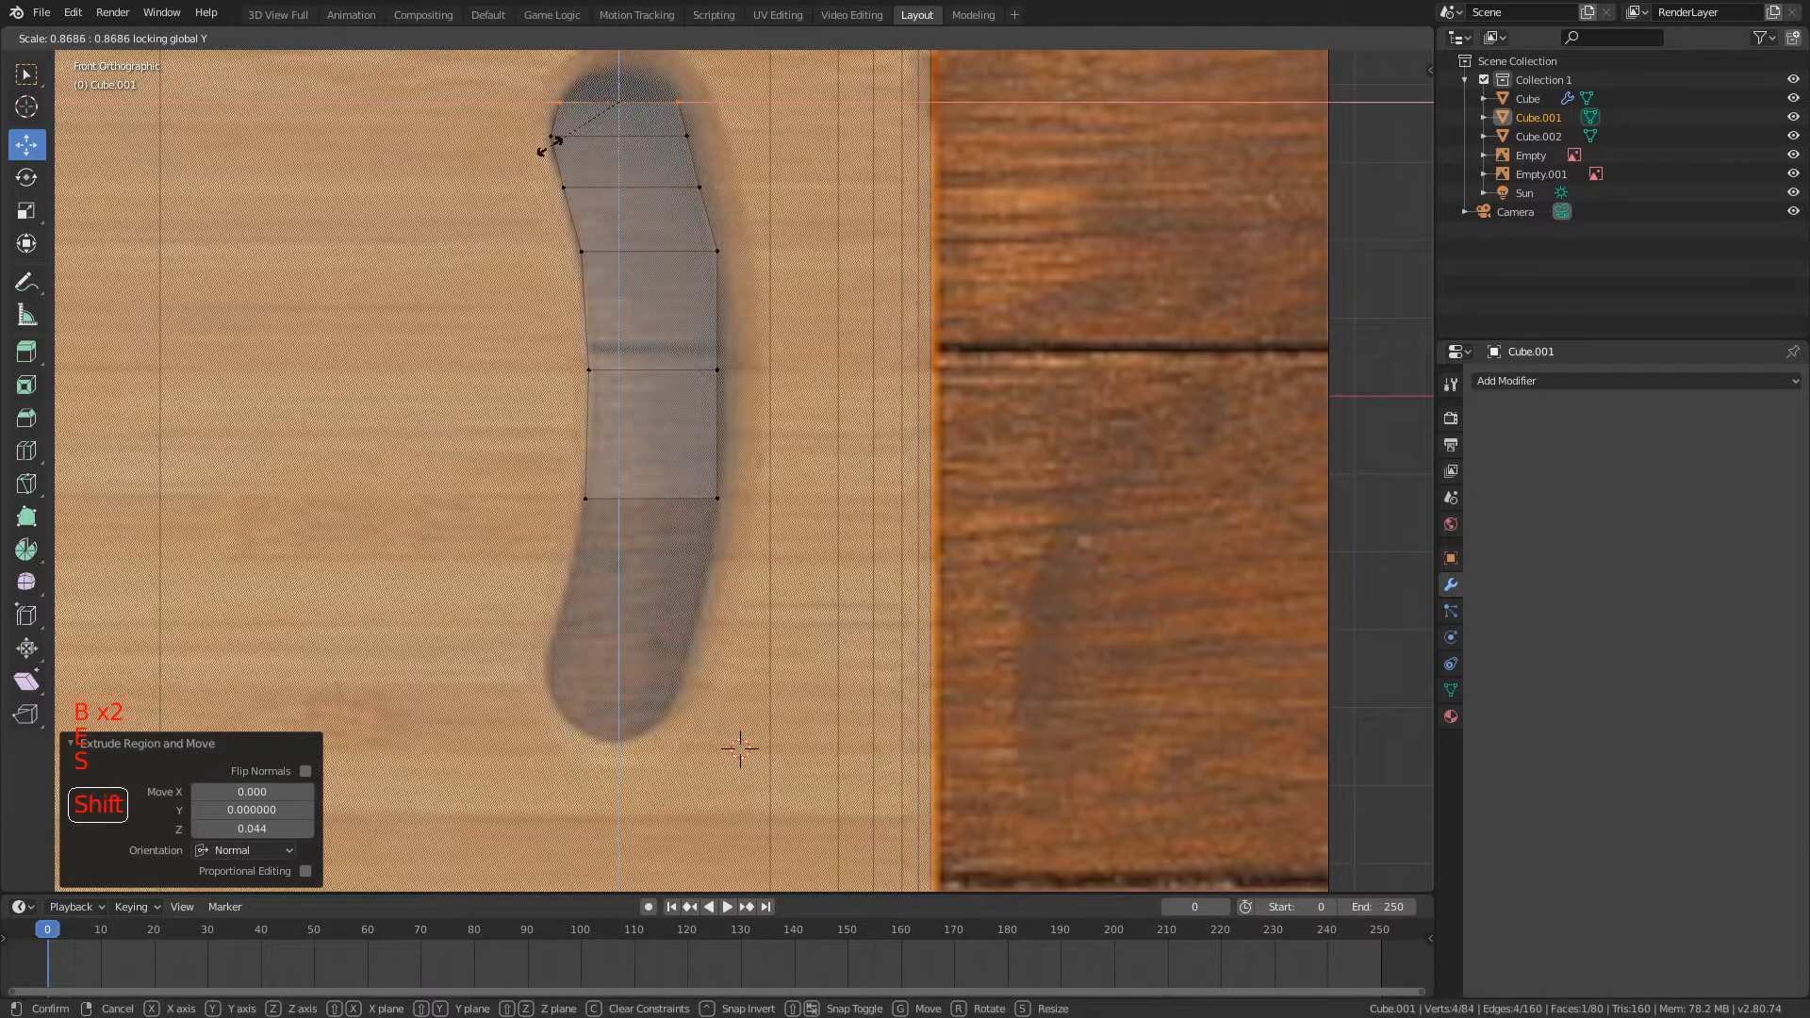
{"action": "key", "text": "Return"}
Step: Extrude the rounded end by 0.036 and scale the new face to 0.404, excluding Y
{"action": "middle_click_drag", "start_coordinate": [549, 143], "coordinate": [694, 291], "text": "shift"}
{"action": "scroll", "coordinate": [694, 292], "scroll_direction": "up", "scroll_amount": 3}
{"action": "middle_click_drag", "start_coordinate": [695, 222], "coordinate": [717, 247], "text": "shift"}
{"action": "key", "text": "e"}
{"action": "key", "text": "s"}
{"action": "key", "text": "shift+y"}
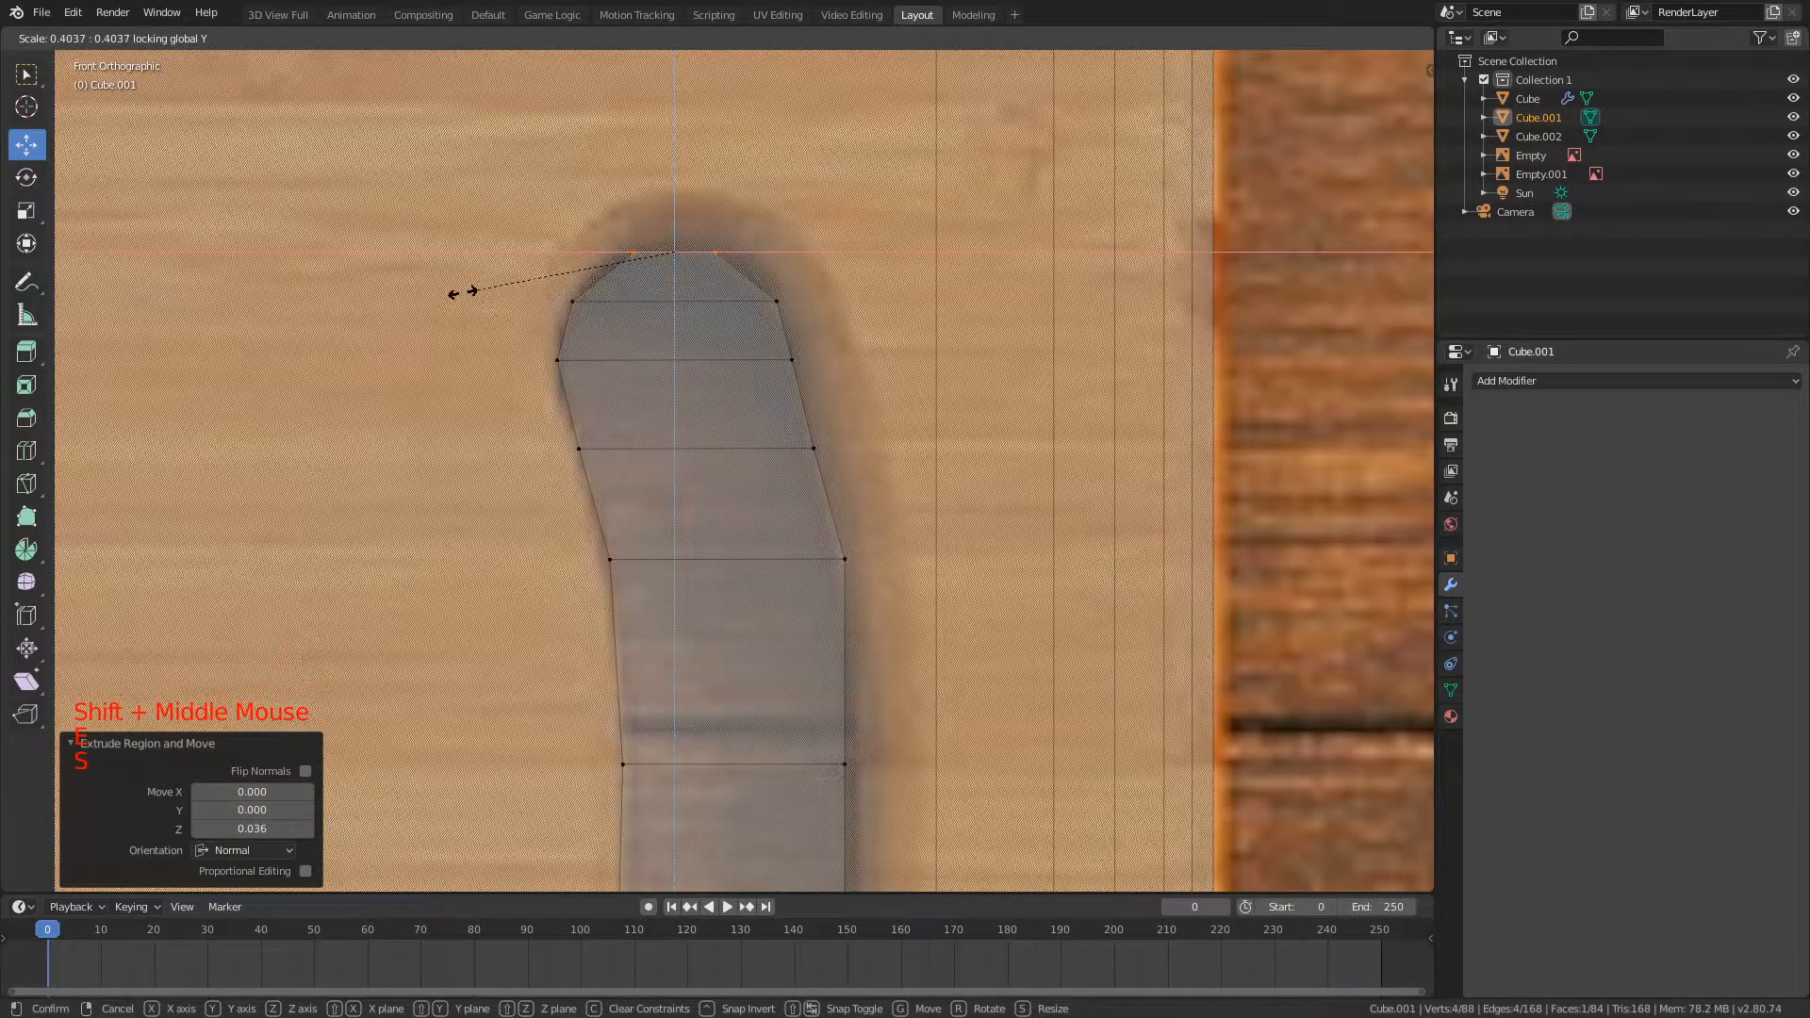
{"action": "key", "text": "Return"}
Step: Move and rescale the new end face, excluding Y, so its width follows the rounded outline of the handle hole
{"action": "key", "text": "g"}
{"action": "key", "text": "shift+y"}
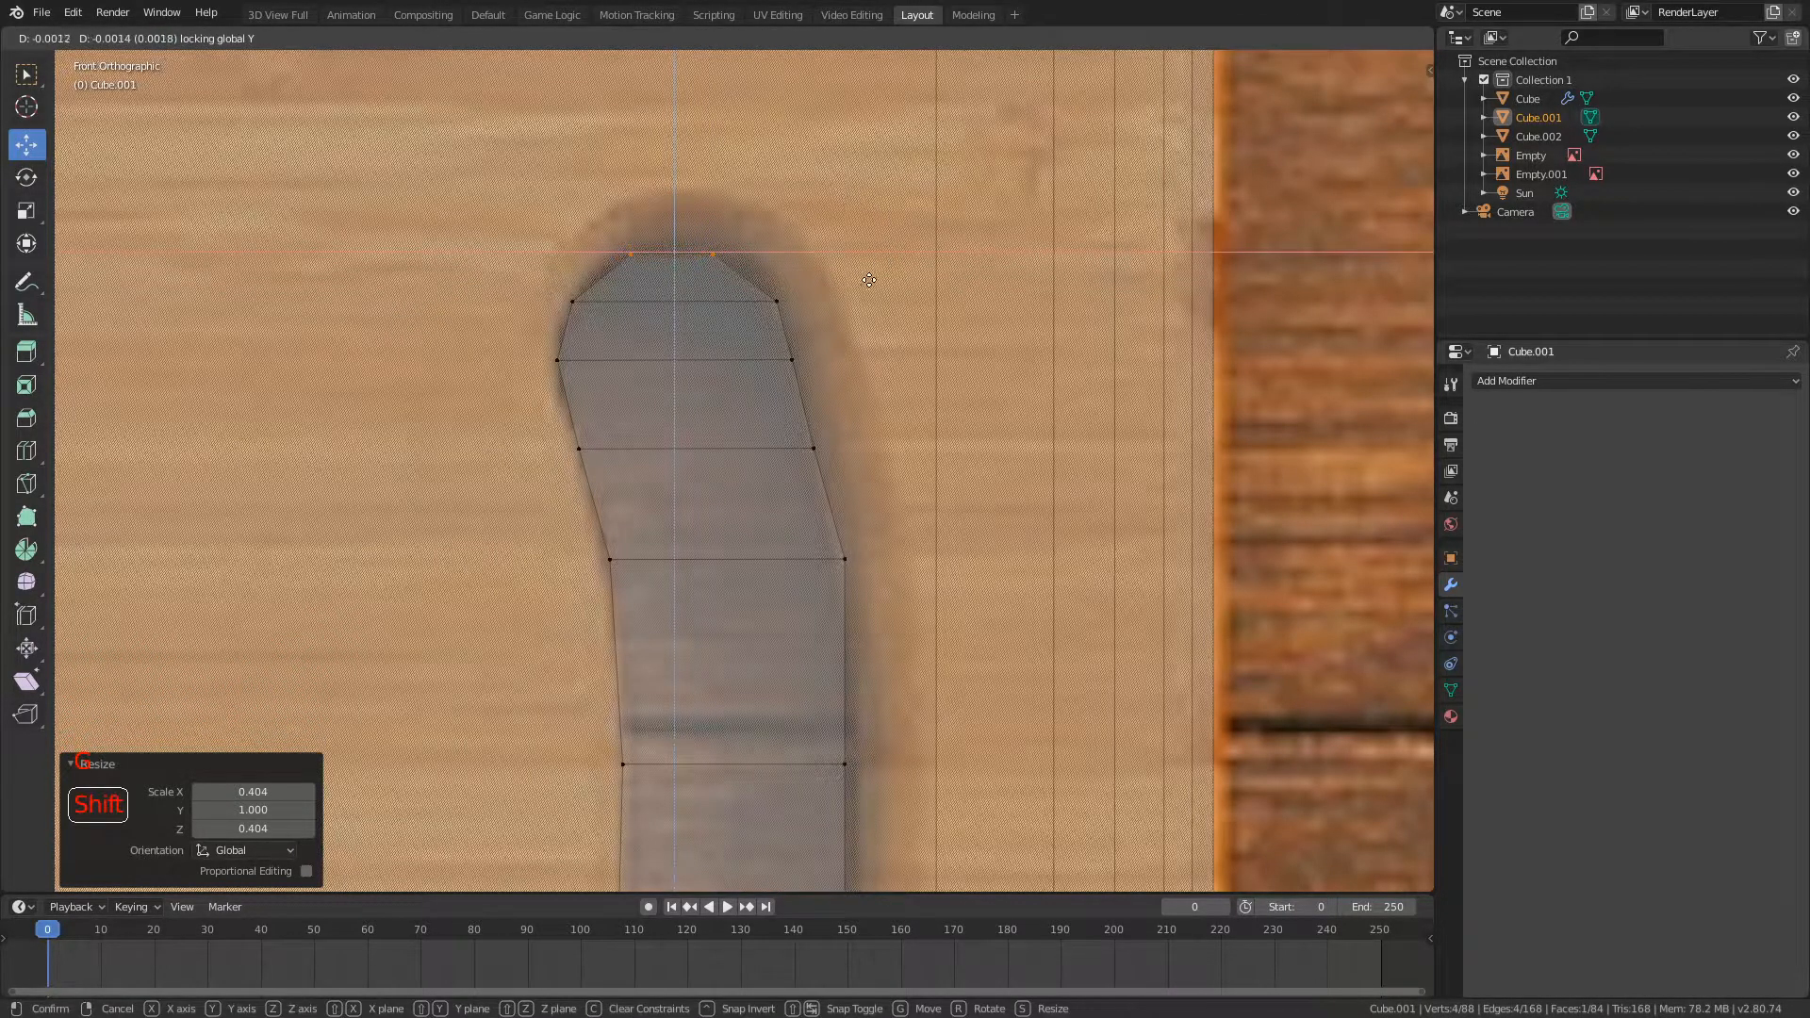
{"action": "key", "text": "Return"}
{"action": "key", "text": "s"}
{"action": "key", "text": "shift+y"}
{"action": "key", "text": "Return"}
{"action": "key", "text": "g"}
{"action": "key", "text": "shift+y"}
{"action": "key", "text": "Return"}
Step: Close the rounded end with a 0.024 extrusion scaled to 0.129, excluding Y
{"action": "key", "text": "e"}
{"action": "key", "text": "s"}
{"action": "key", "text": "shift+y"}
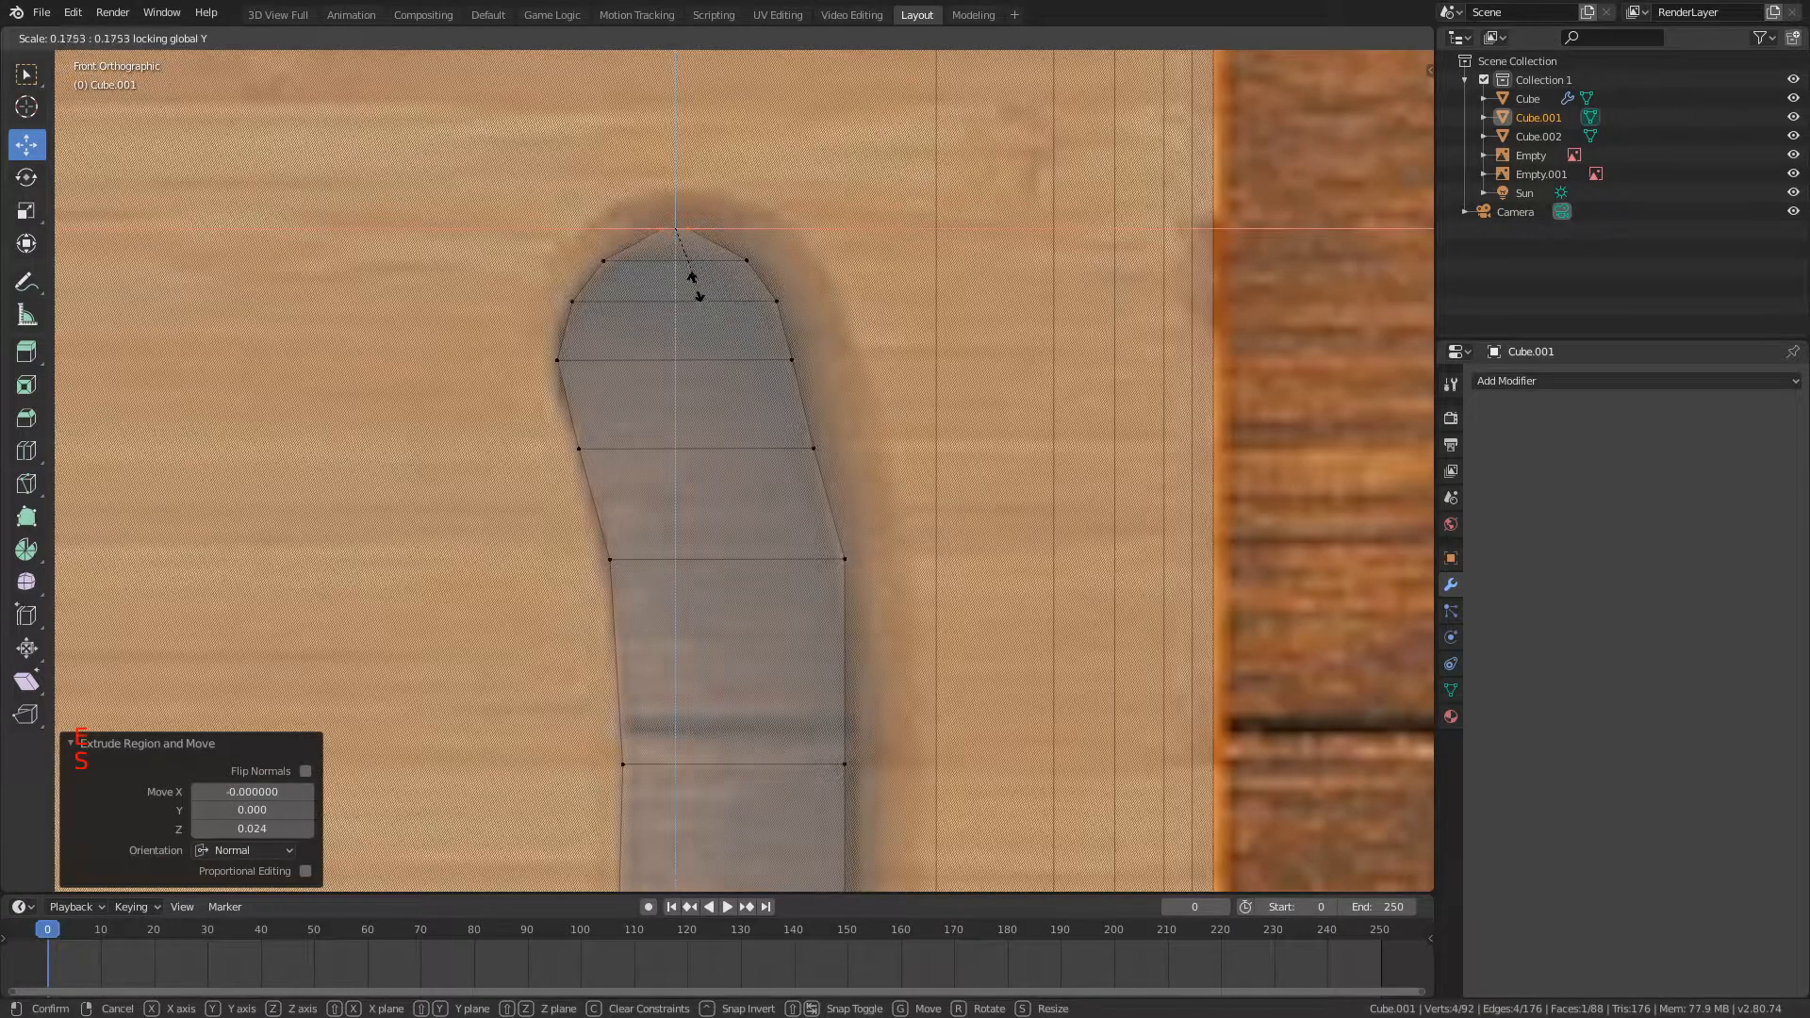
{"action": "key", "text": "Return"}
Step: Delete the bottom vertices of the handle-hole mesh and select its remaining upper part
{"action": "scroll", "coordinate": [675, 273], "scroll_direction": "down", "scroll_amount": 4}
{"action": "middle_click_drag", "start_coordinate": [770, 507], "coordinate": [741, 337], "text": "shift"}
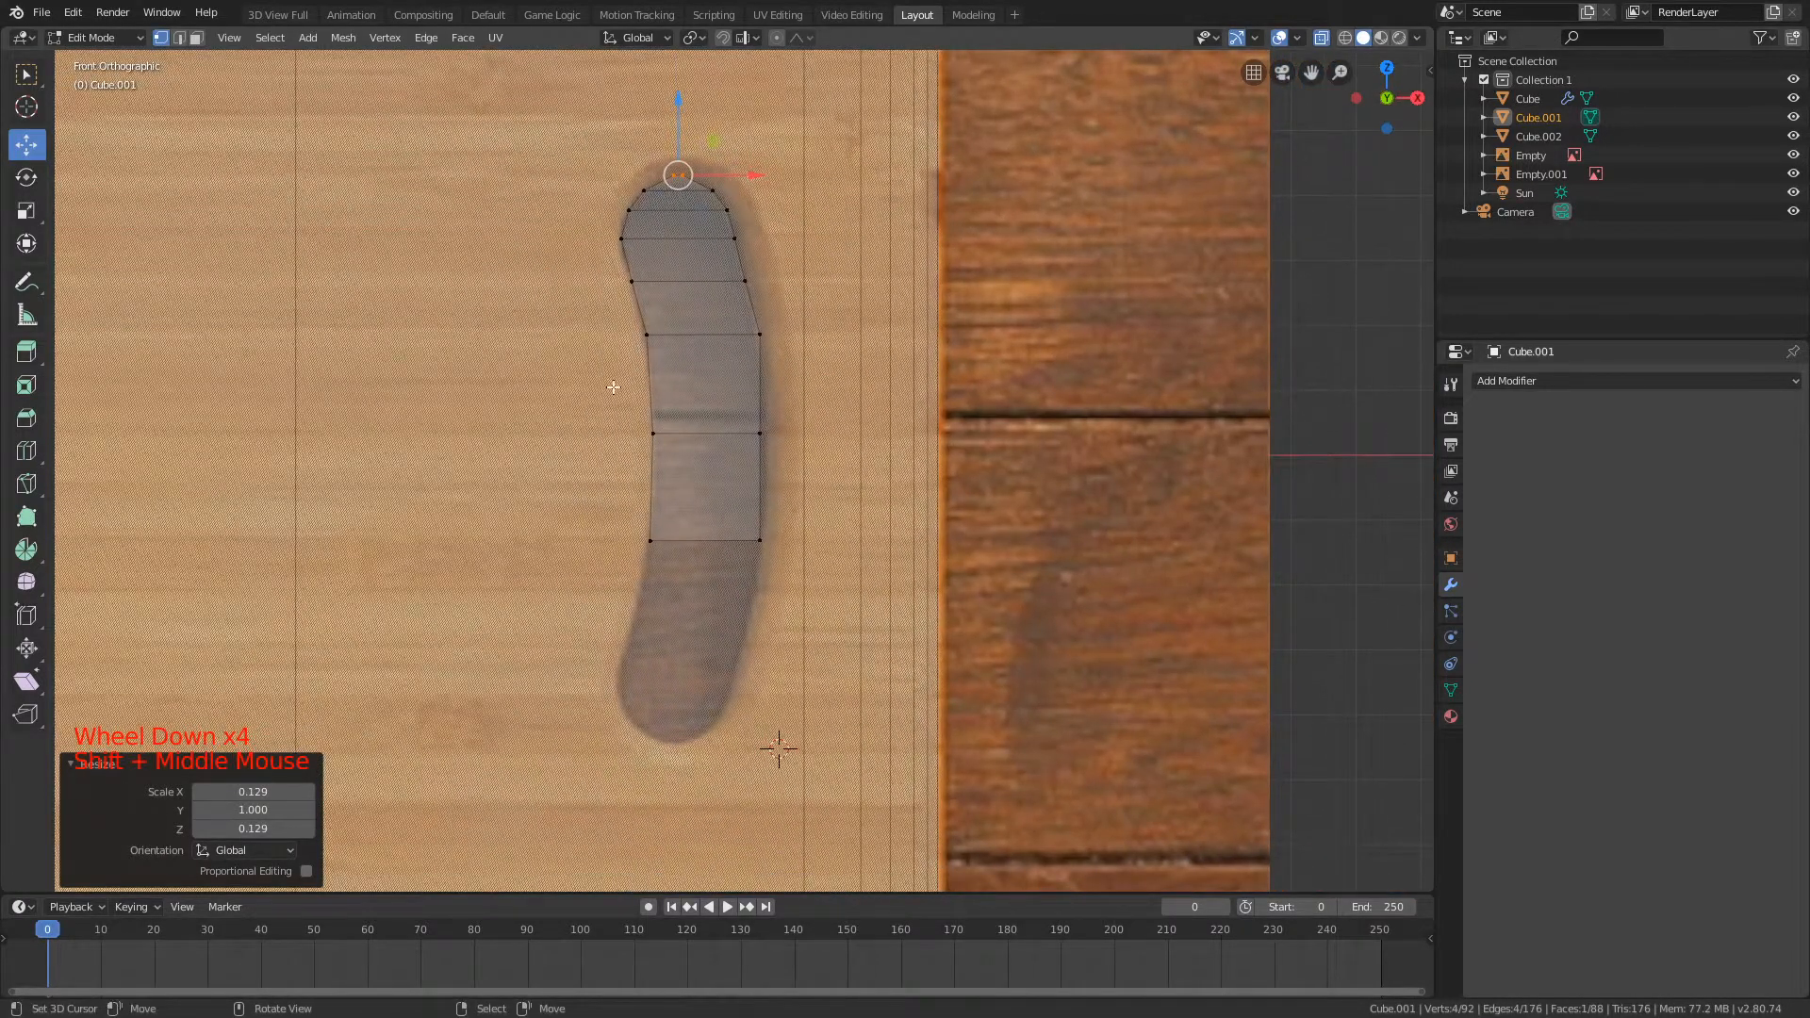
{"action": "key", "text": "a"}
{"action": "key", "text": "b"}
{"action": "left_click_drag", "start_coordinate": [901, 599], "coordinate": [902, 599]}
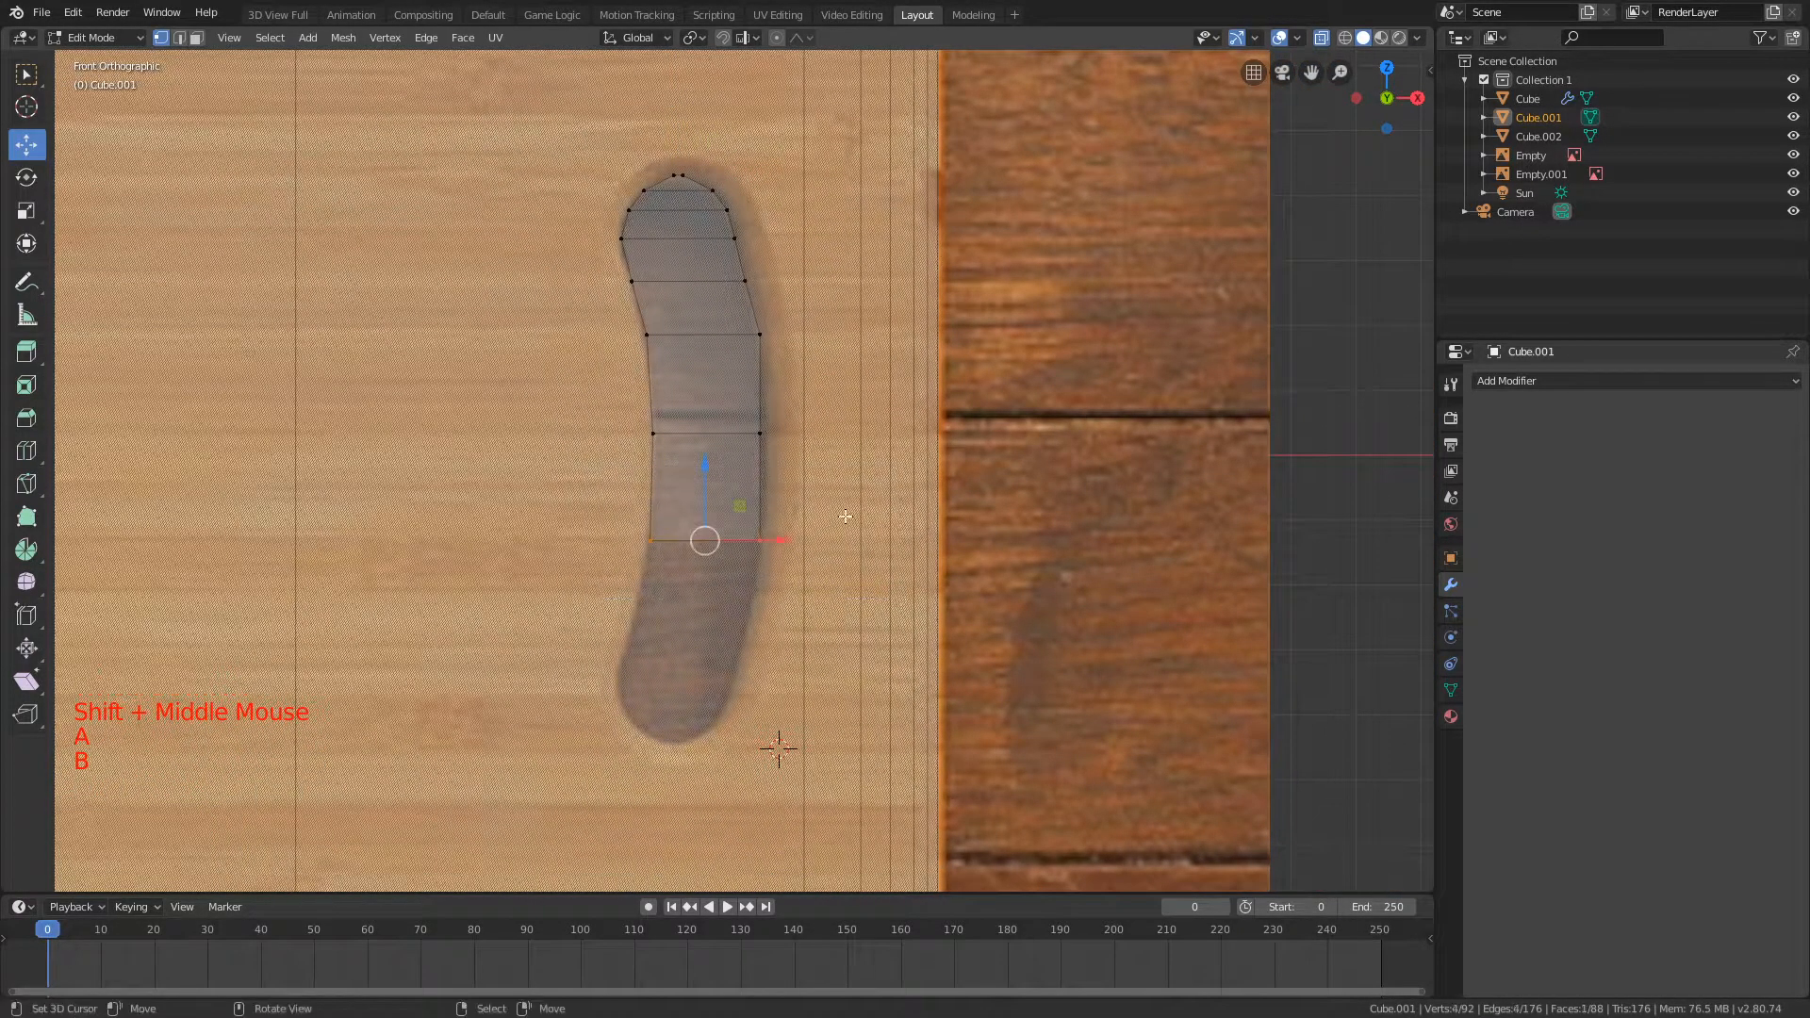
{"action": "key", "text": "Delete"}
{"action": "left_click", "coordinate": [729, 428]}
{"action": "key", "text": "b"}
{"action": "left_click_drag", "start_coordinate": [539, 155], "coordinate": [796, 443]}
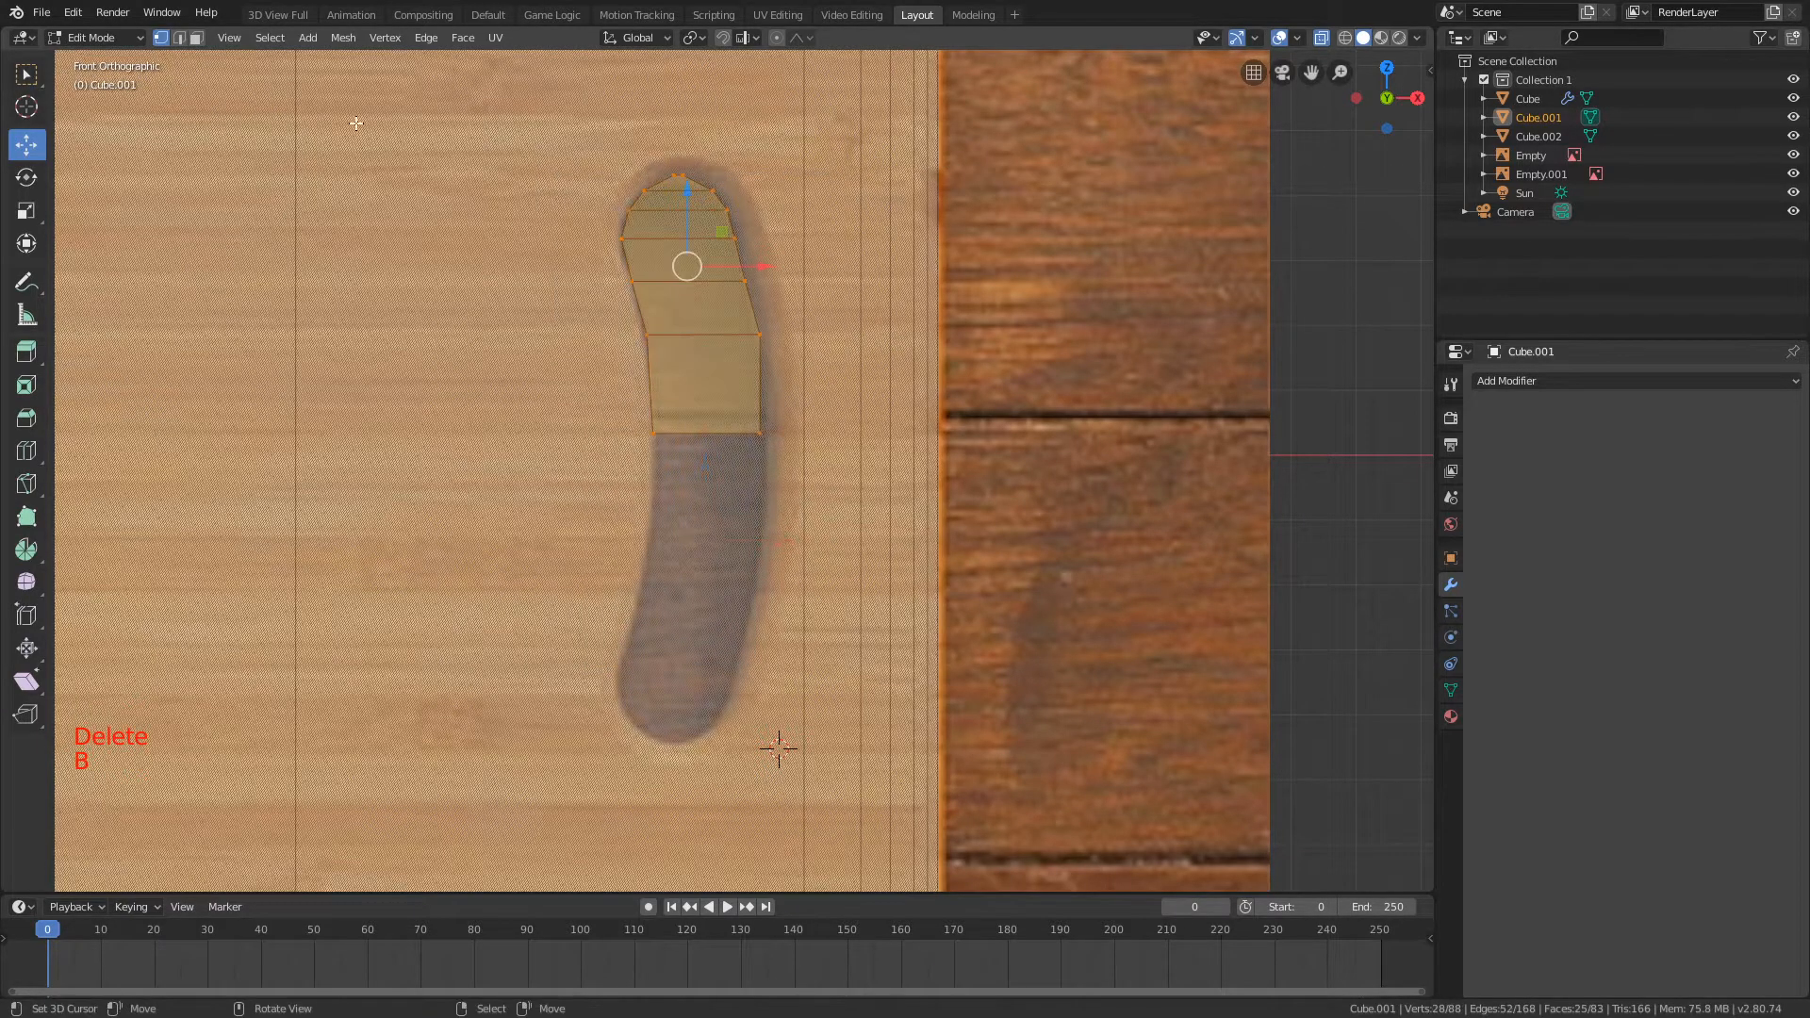
Step: Symmetrize the selected upper part in the +Z to -Z direction and check how it fits the handle hole
{"action": "left_click", "coordinate": [343, 38]}
{"action": "left_click", "coordinate": [387, 247]}
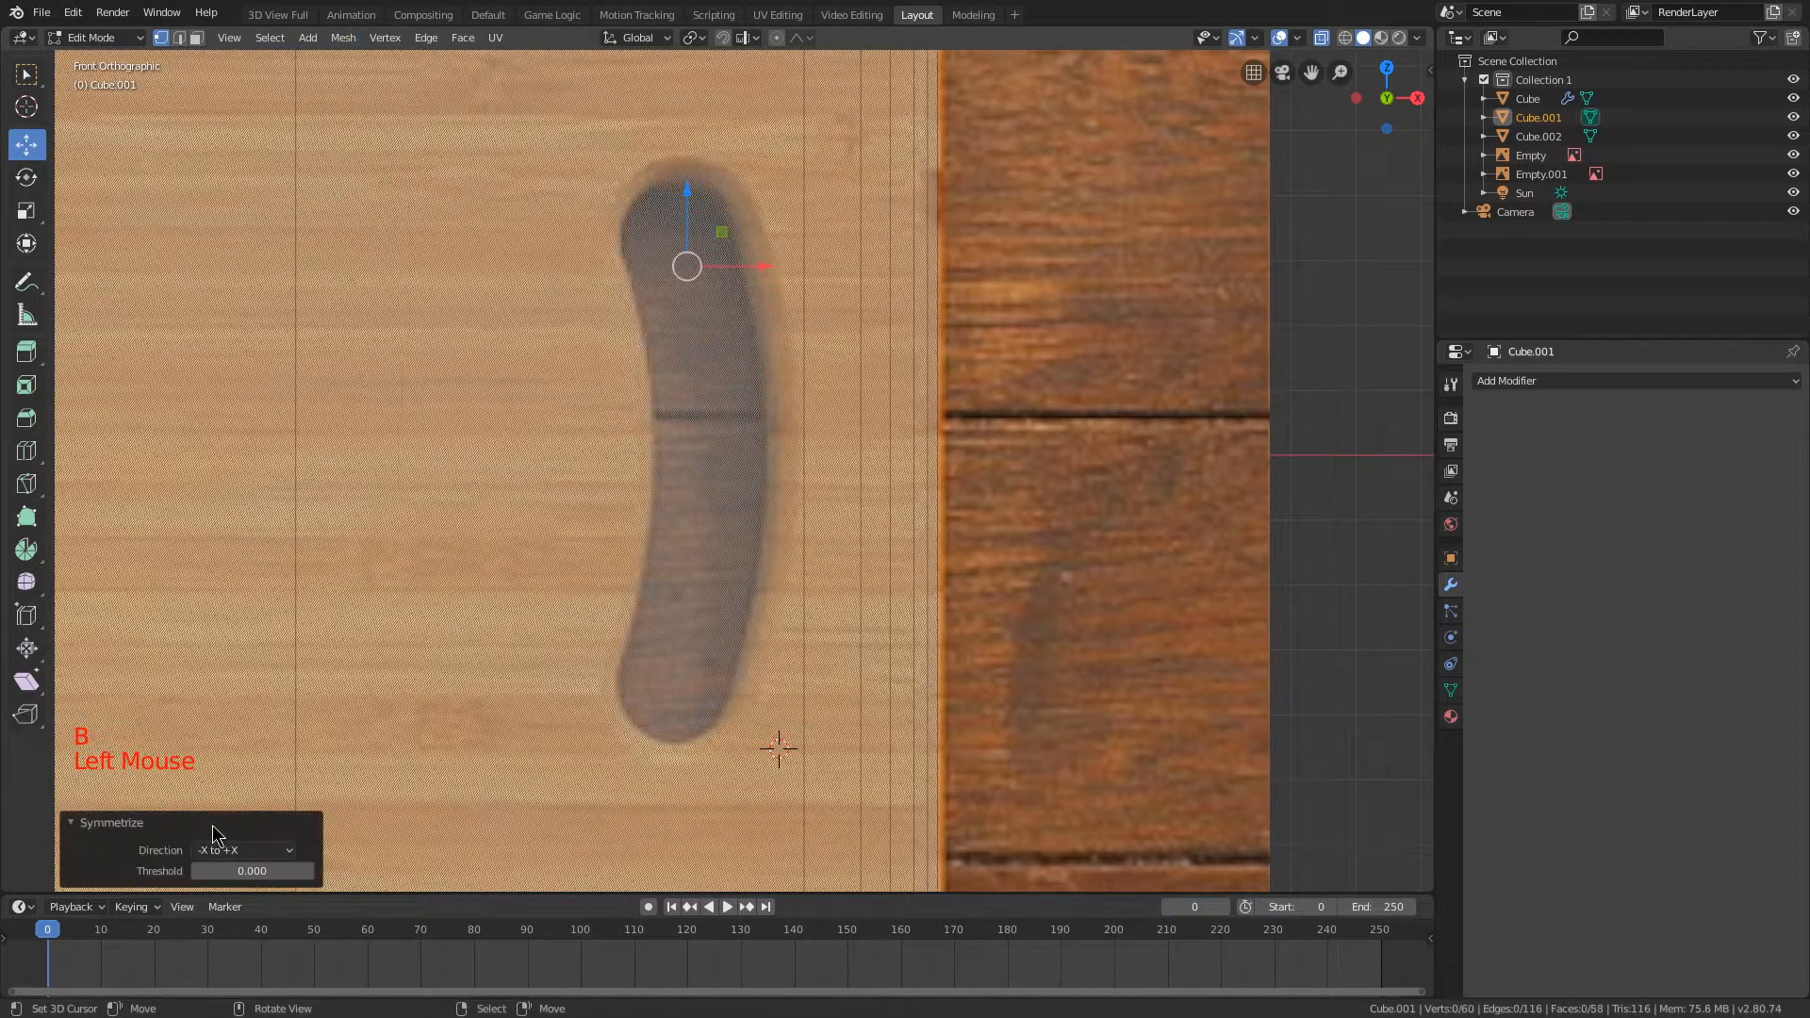
{"action": "left_click", "coordinate": [232, 851]}
{"action": "left_click", "coordinate": [244, 719]}
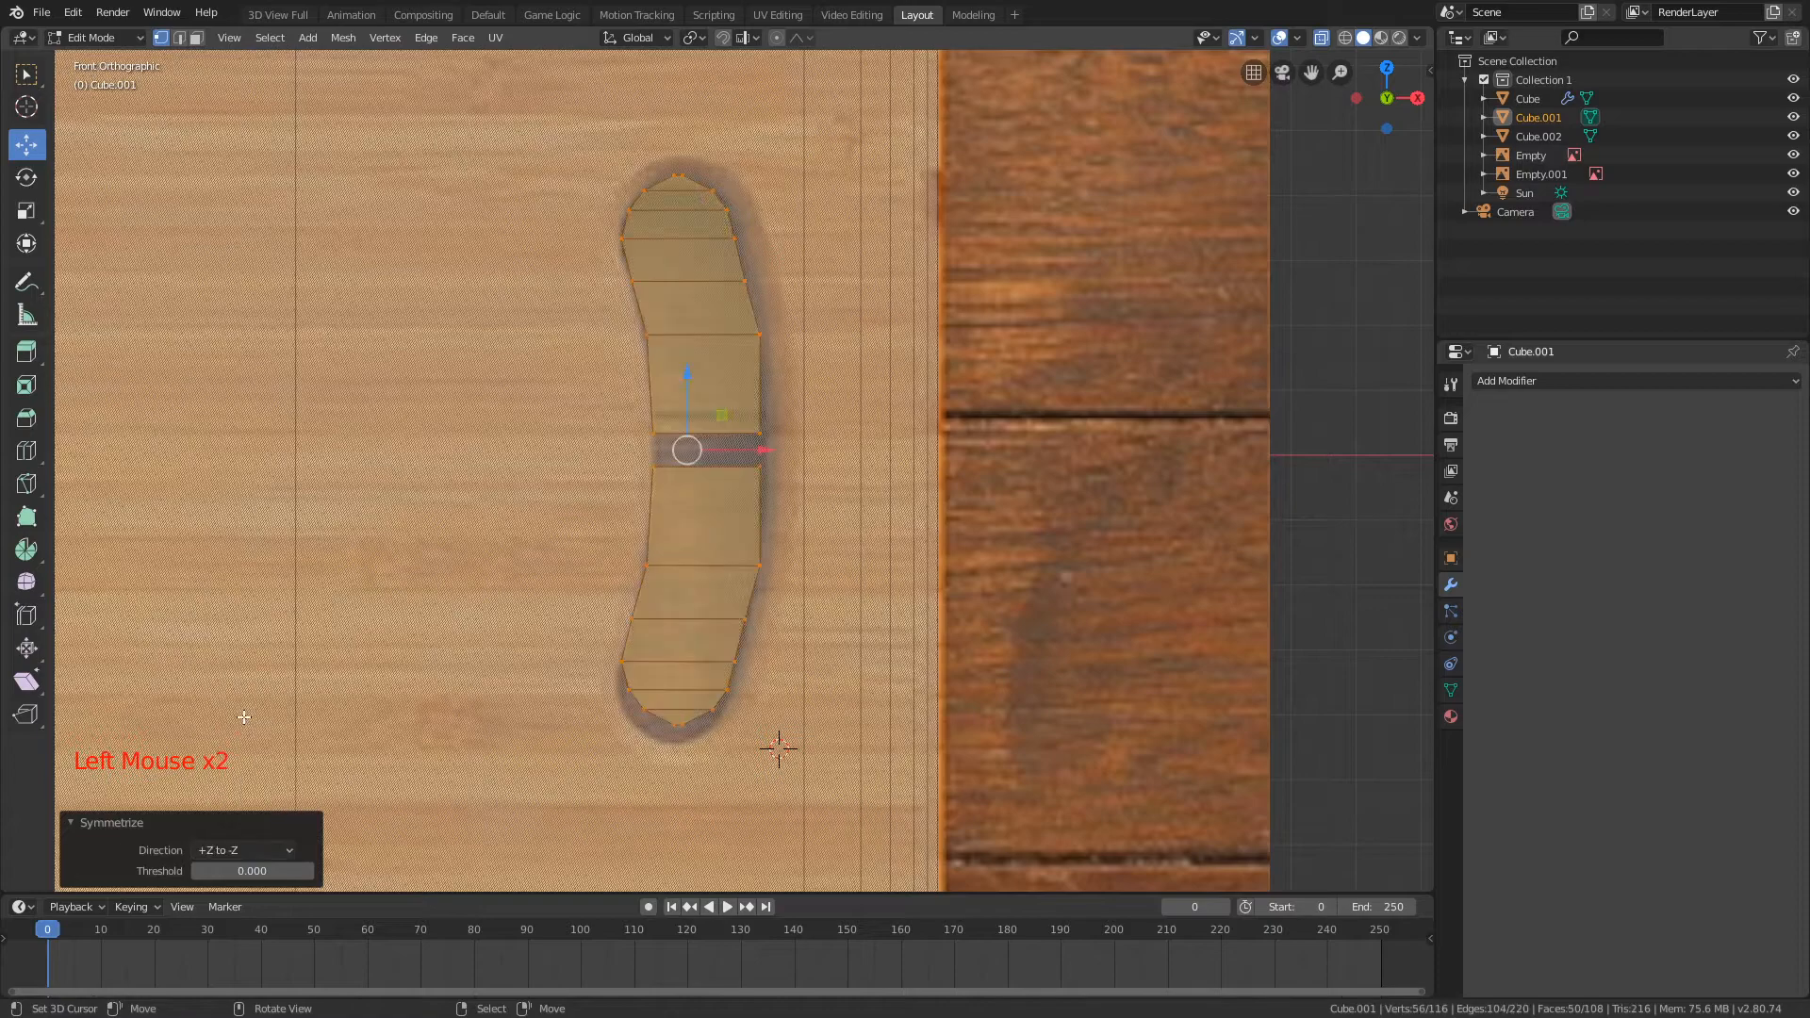
{"action": "scroll", "coordinate": [626, 613], "scroll_direction": "up", "scroll_amount": 4}
{"action": "scroll", "coordinate": [666, 556], "scroll_direction": "down", "scroll_amount": 4}
{"action": "scroll", "coordinate": [674, 476], "scroll_direction": "up", "scroll_amount": 2}
{"action": "scroll", "coordinate": [676, 474], "scroll_direction": "down", "scroll_amount": 1}
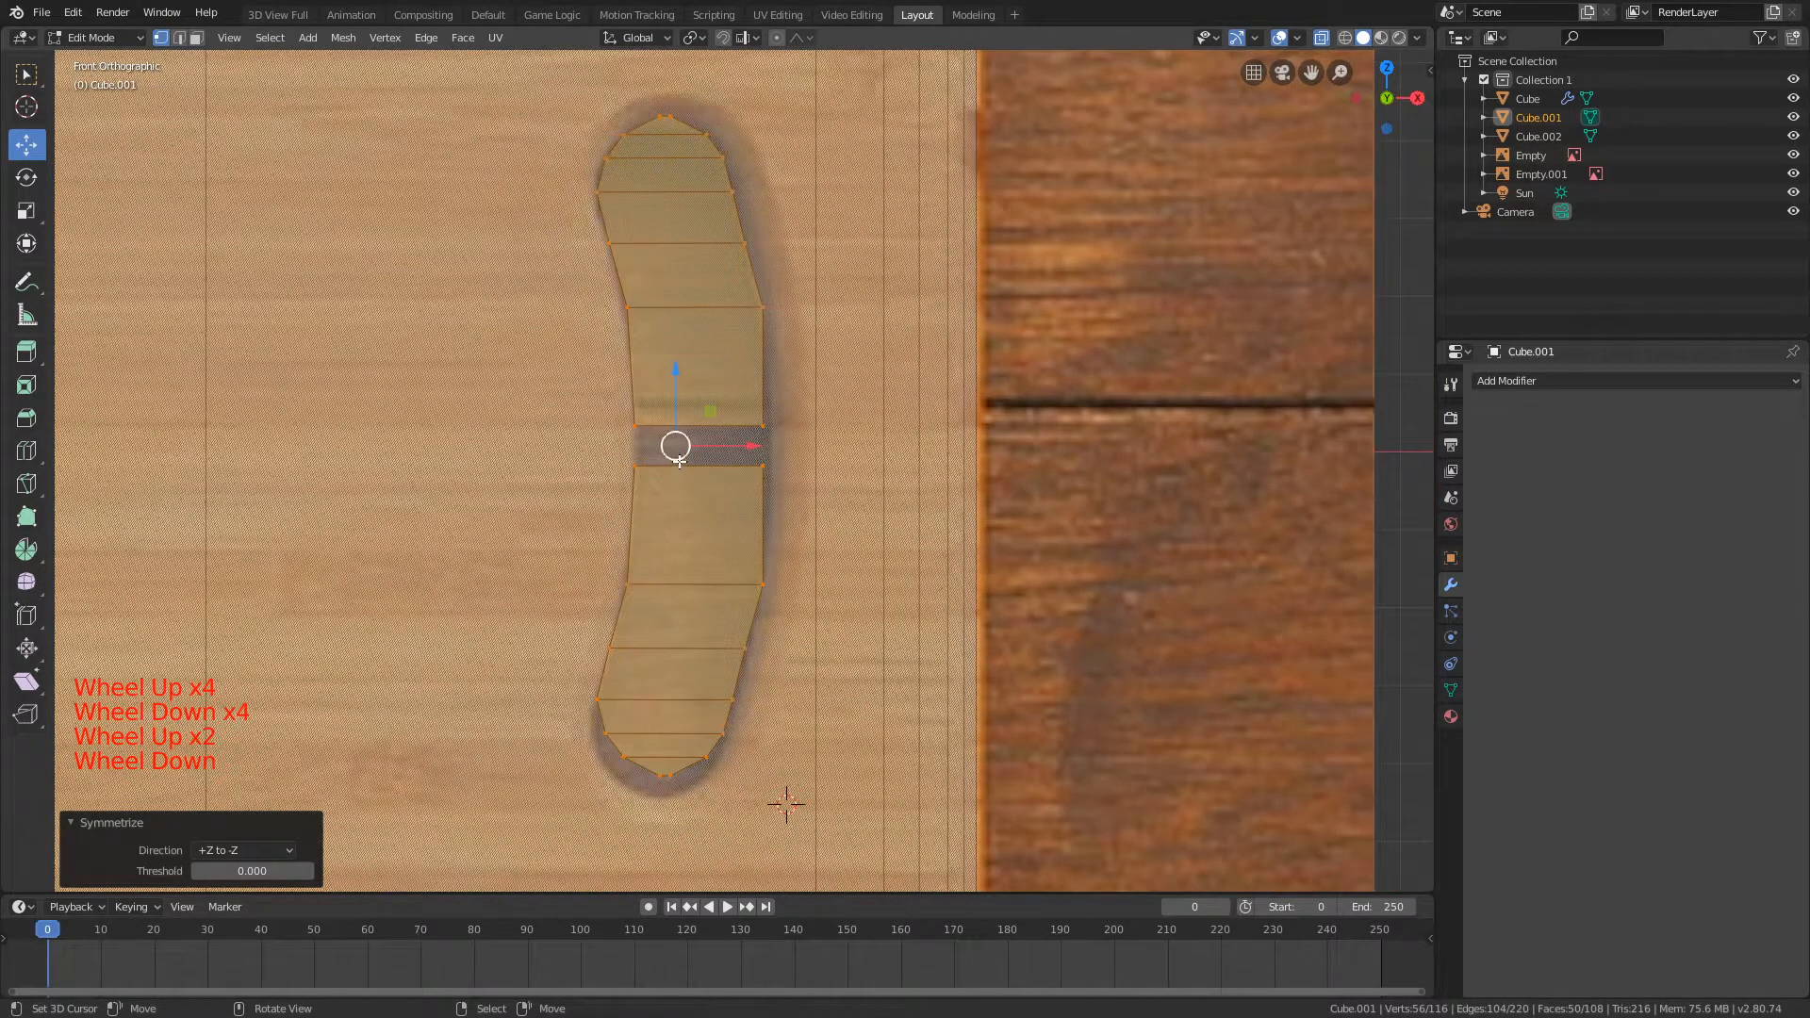
Step: Undo the symmetrize and the deletion of the bottom vertices
{"action": "key", "text": "ctrl+z"}
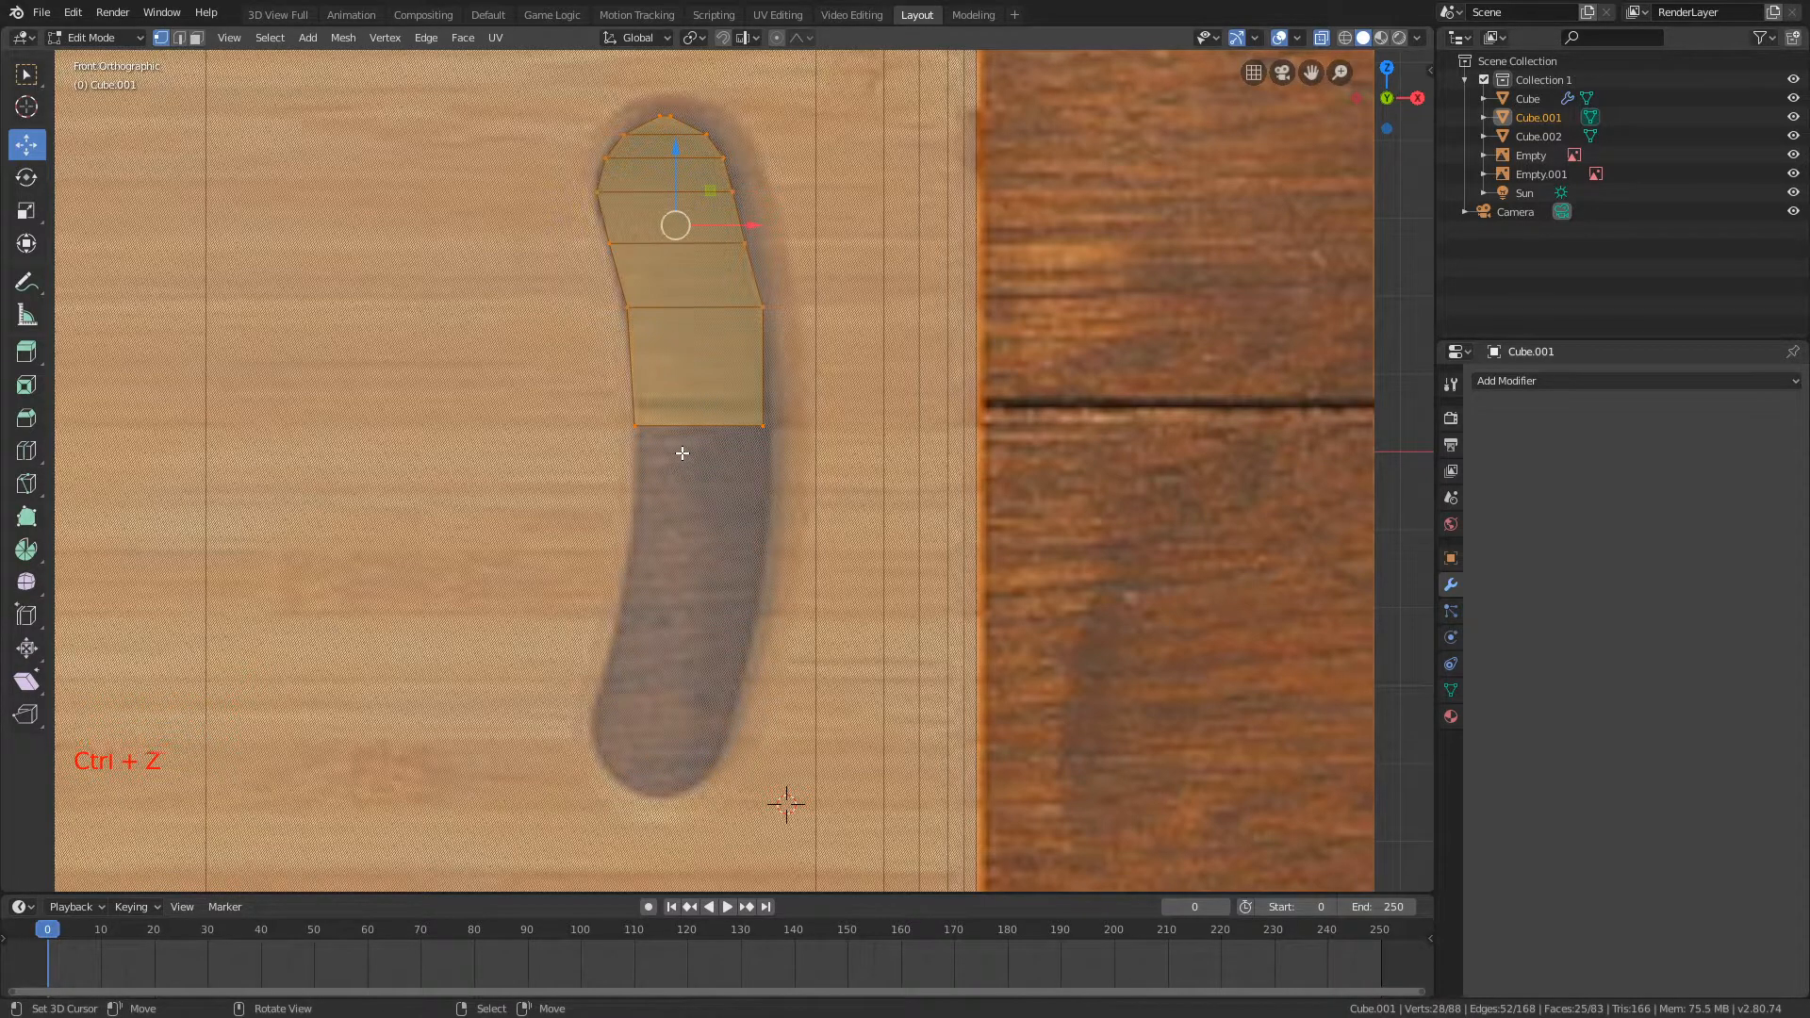
{"action": "key", "text": "ctrl+z"}
{"action": "key", "text": "ctrl+z"}
{"action": "key", "text": "ctrl+z"}
Step: Add a centred loop cut across the lowest segment of the handle-hole mesh and delete the vertices below it
{"action": "key", "text": "a"}
{"action": "key", "text": "ctrl+r"}
{"action": "left_click", "coordinate": [646, 489]}
{"action": "right_click", "coordinate": [566, 527]}
{"action": "key", "text": "a"}
{"action": "key", "text": "b"}
{"action": "left_click_drag", "start_coordinate": [565, 528], "coordinate": [292, 117]}
{"action": "key", "text": "Delete"}
{"action": "left_click", "coordinate": [525, 363]}
Step: Select the remaining handle-hole mesh and symmetrize it from +Z to -Z
{"action": "key", "text": "a"}
{"action": "key", "text": "a"}
{"action": "key", "text": "b"}
{"action": "left_click", "coordinate": [384, 38]}
{"action": "left_click", "coordinate": [366, 240]}
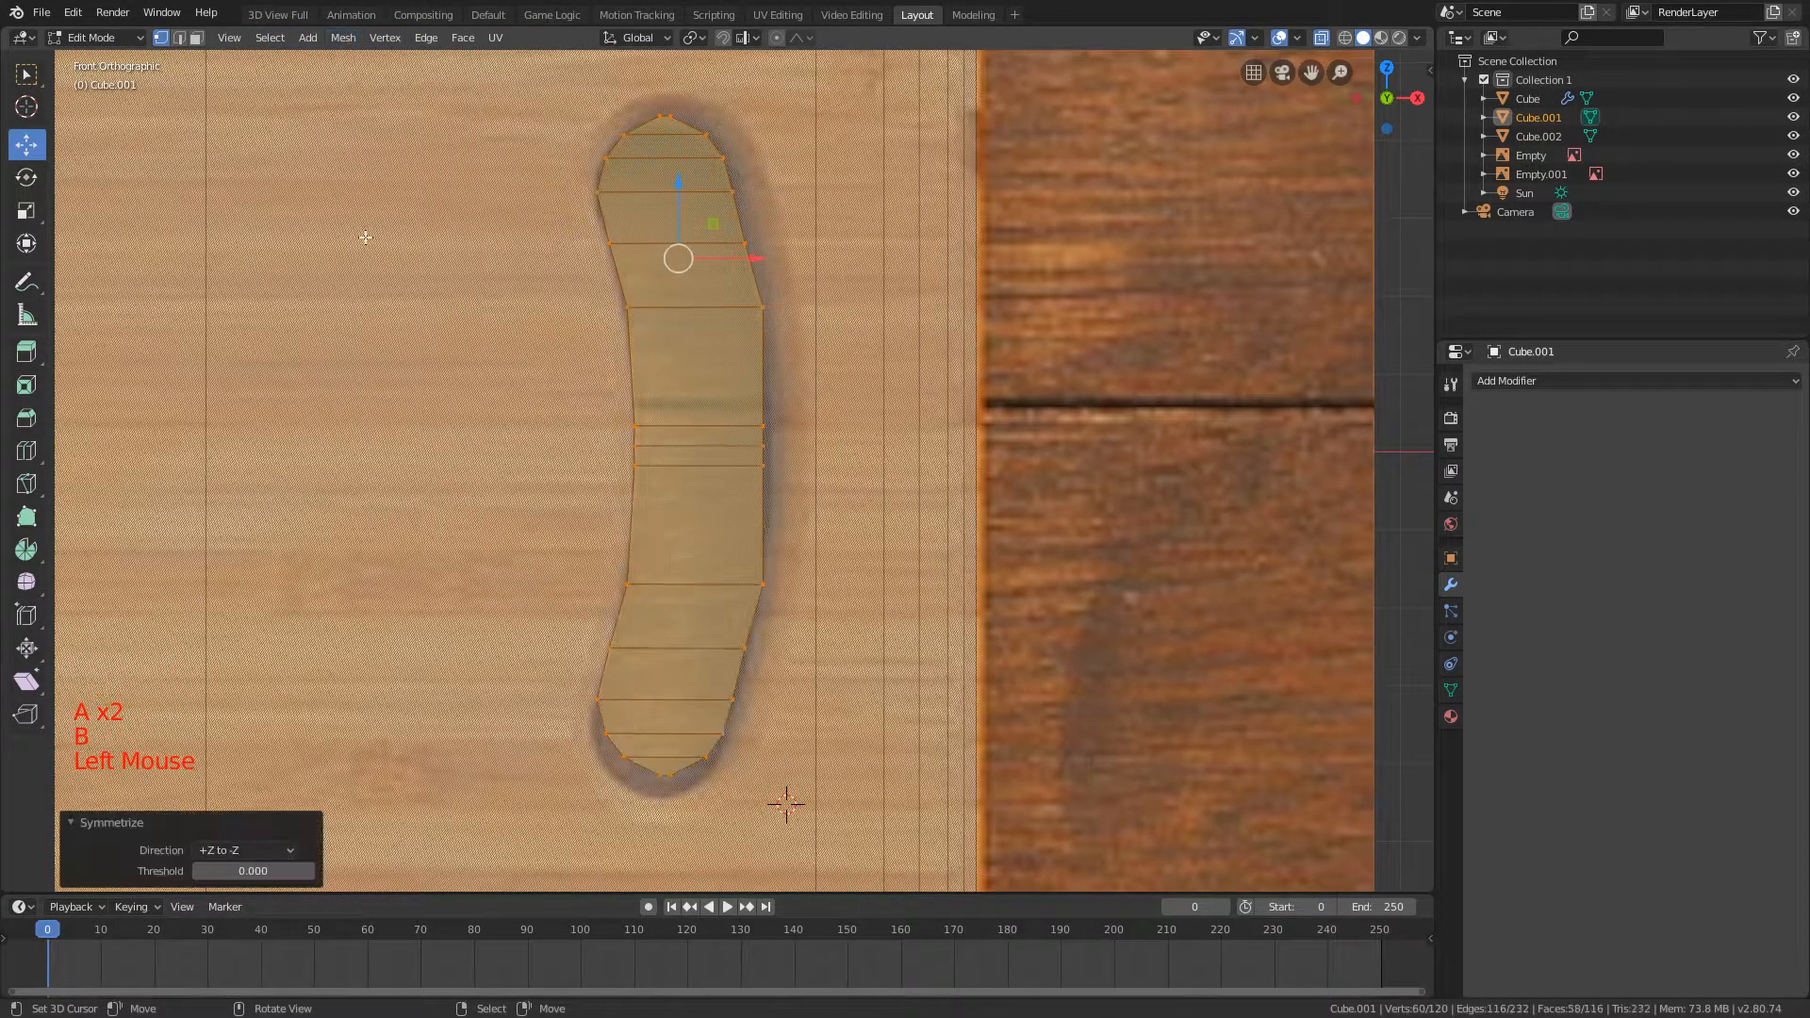
Step: Scale the mirrored handle-hole mesh by 1.070 to fill the reference hole
{"action": "scroll", "coordinate": [812, 429], "scroll_direction": "up", "scroll_amount": 2}
{"action": "key", "text": "g"}
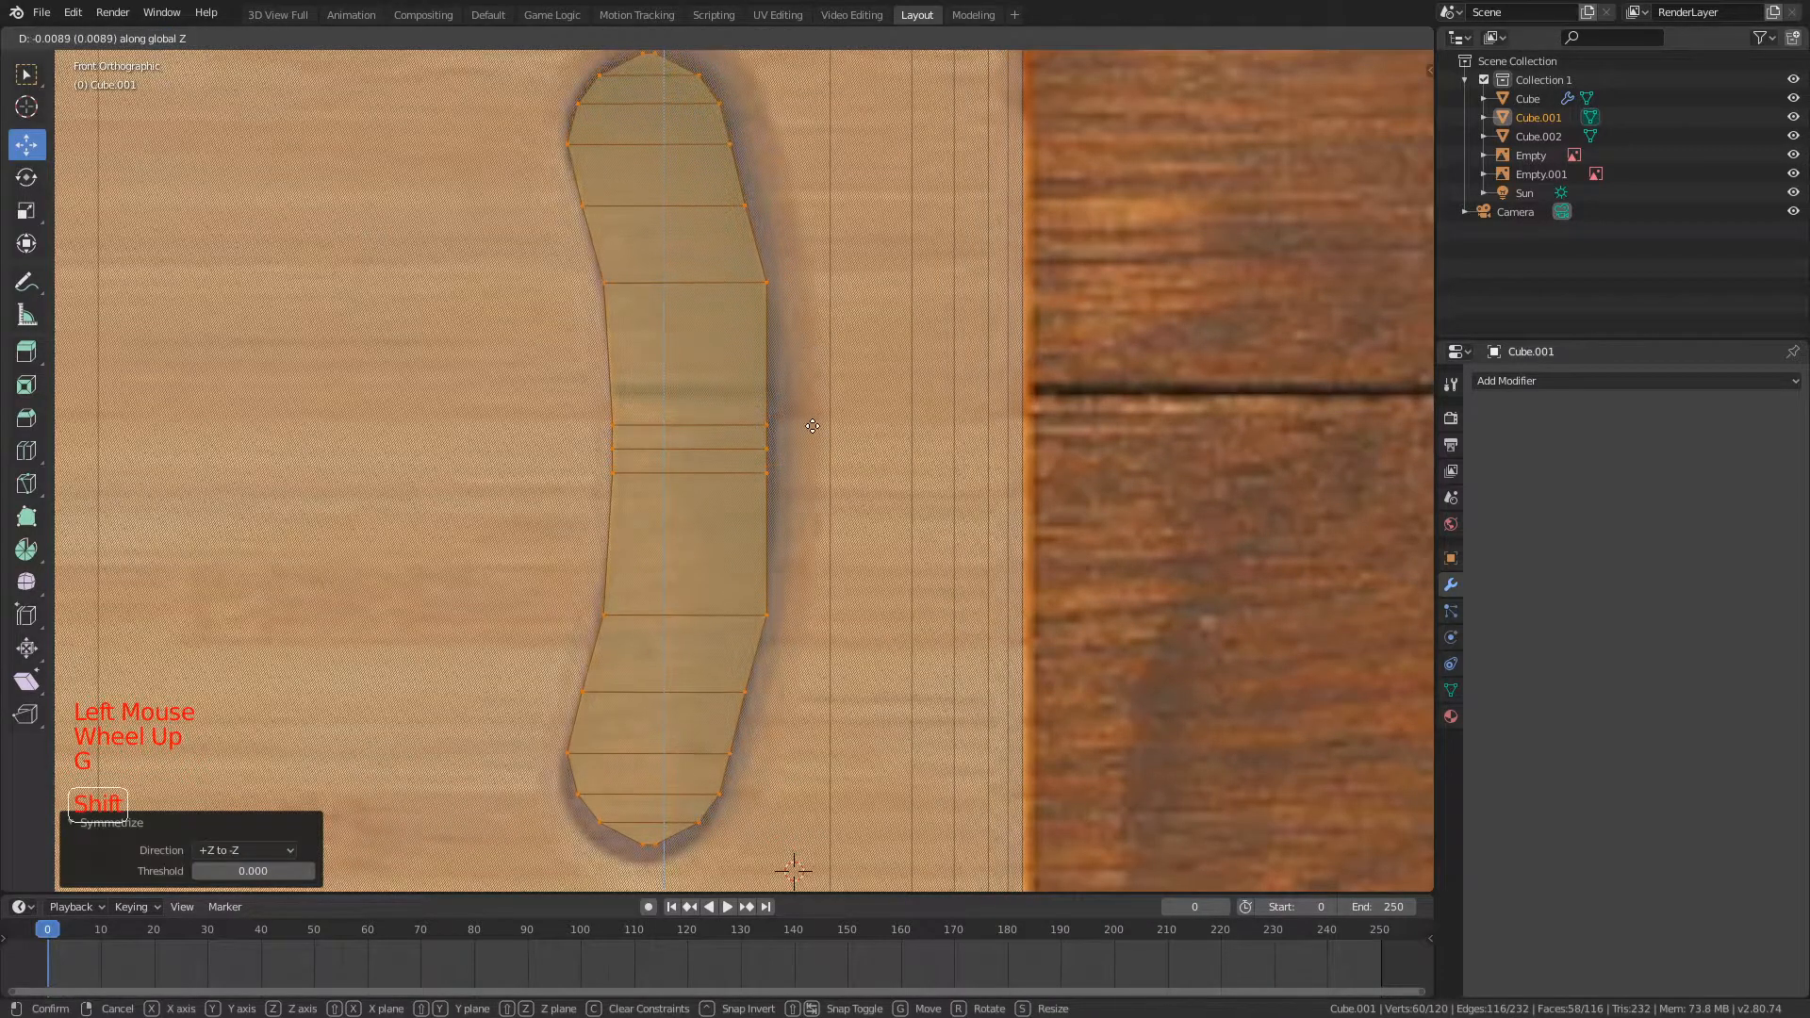
{"action": "scroll", "coordinate": [813, 427], "scroll_direction": "down", "scroll_amount": 2}
{"action": "key", "text": "s"}
{"action": "left_click", "coordinate": [868, 413]}
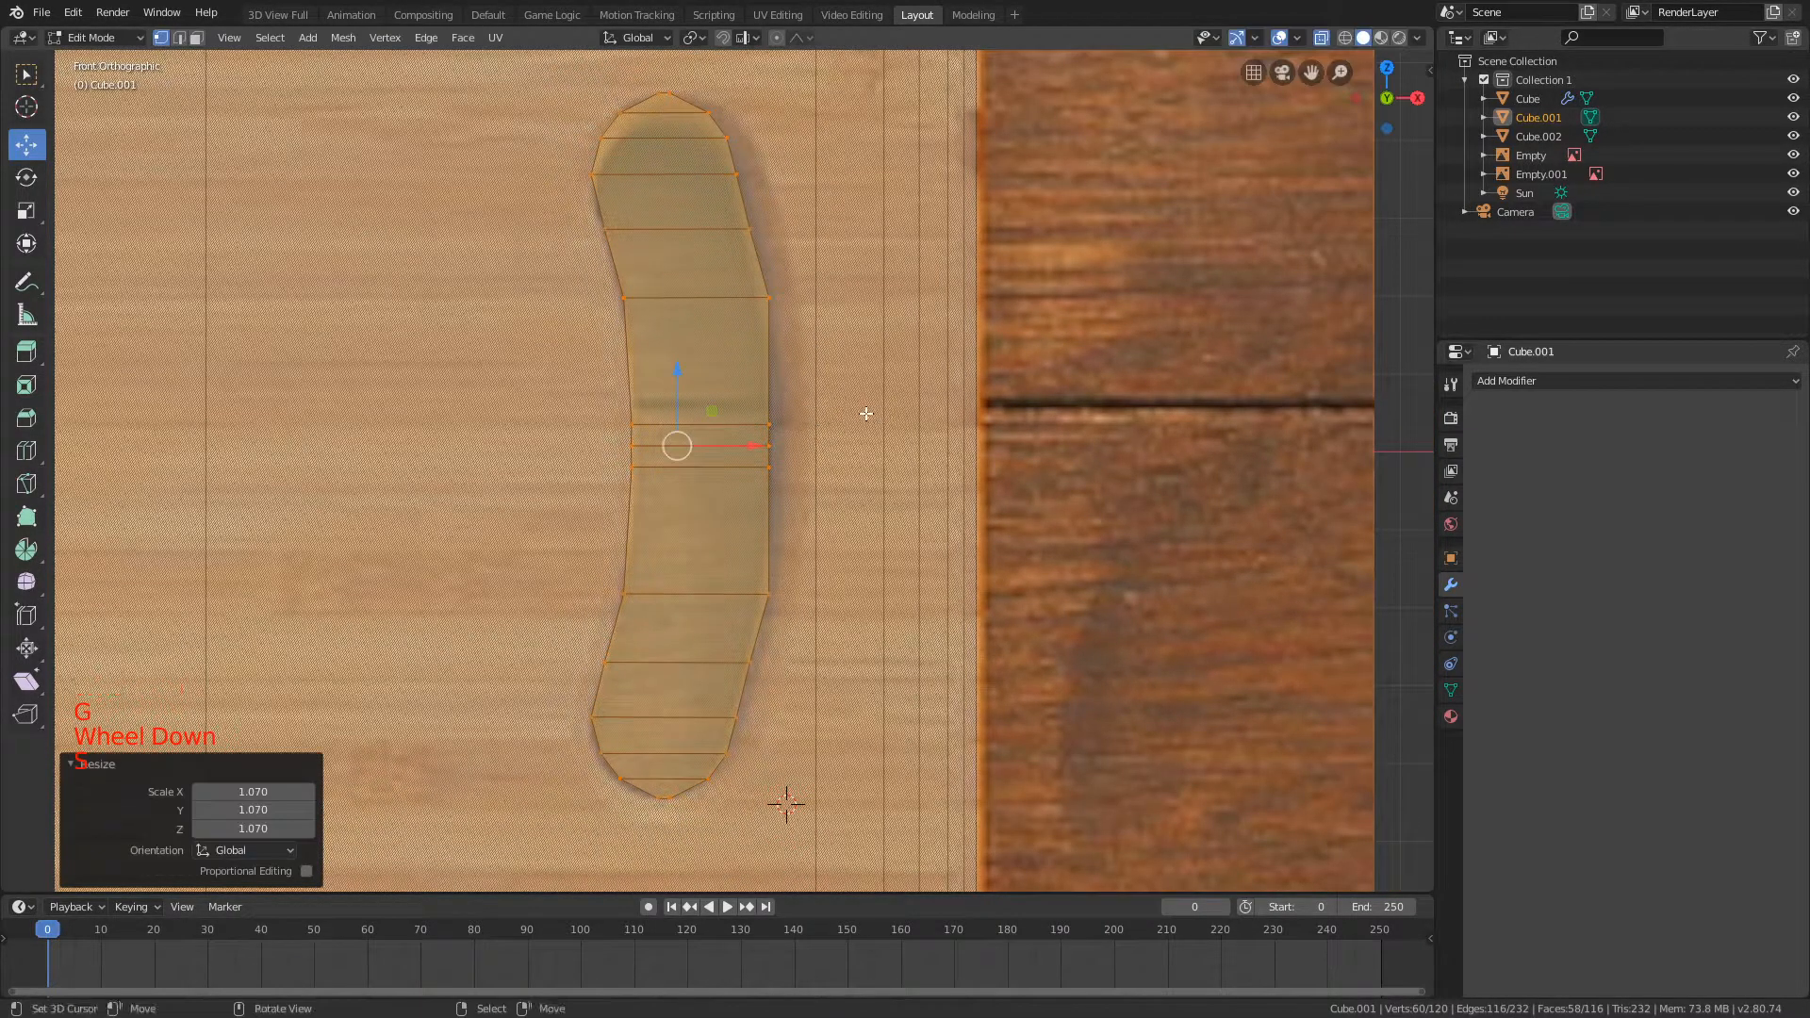
Step: Try to move the topmost vertices of the mirrored mesh along X to centre the rounded end
{"action": "scroll", "coordinate": [823, 402], "scroll_direction": "up", "scroll_amount": 1}
{"action": "scroll", "coordinate": [823, 402], "scroll_direction": "down", "scroll_amount": 1}
{"action": "key", "text": "a"}
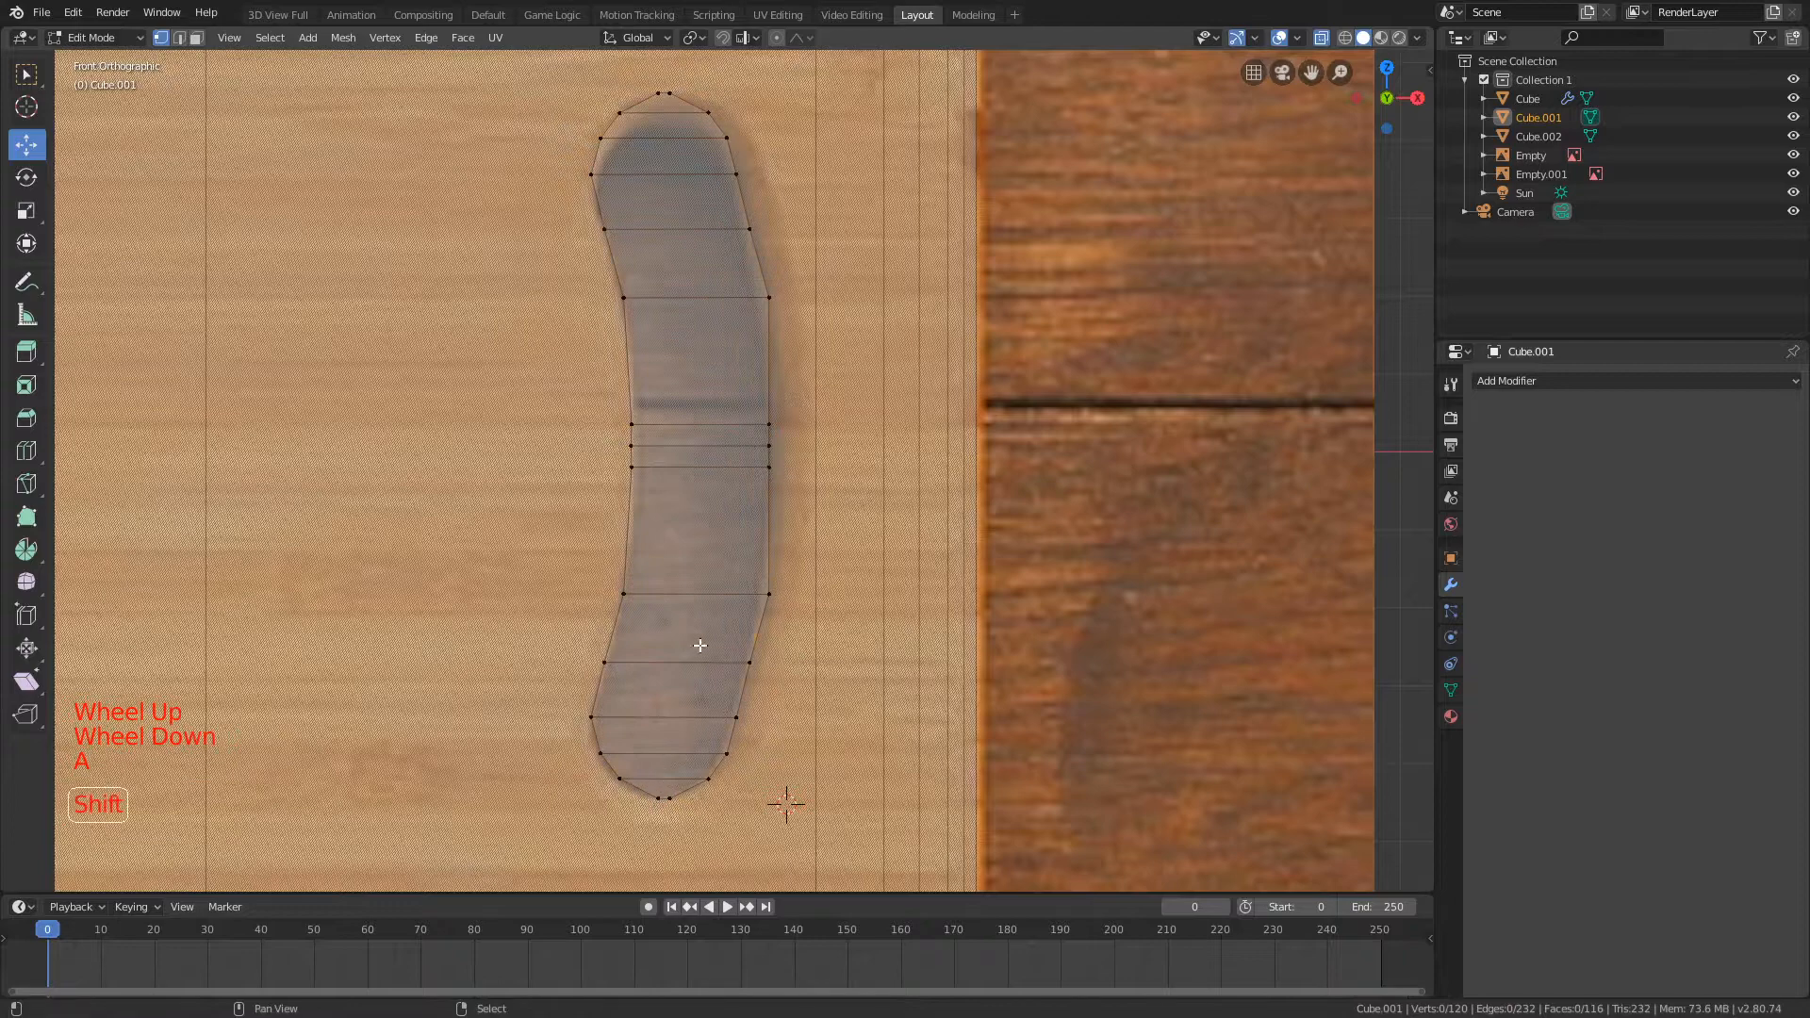
{"action": "key", "text": "b"}
{"action": "left_click_drag", "start_coordinate": [629, 74], "coordinate": [693, 102]}
{"action": "key", "text": "g"}
{"action": "key", "text": "x"}
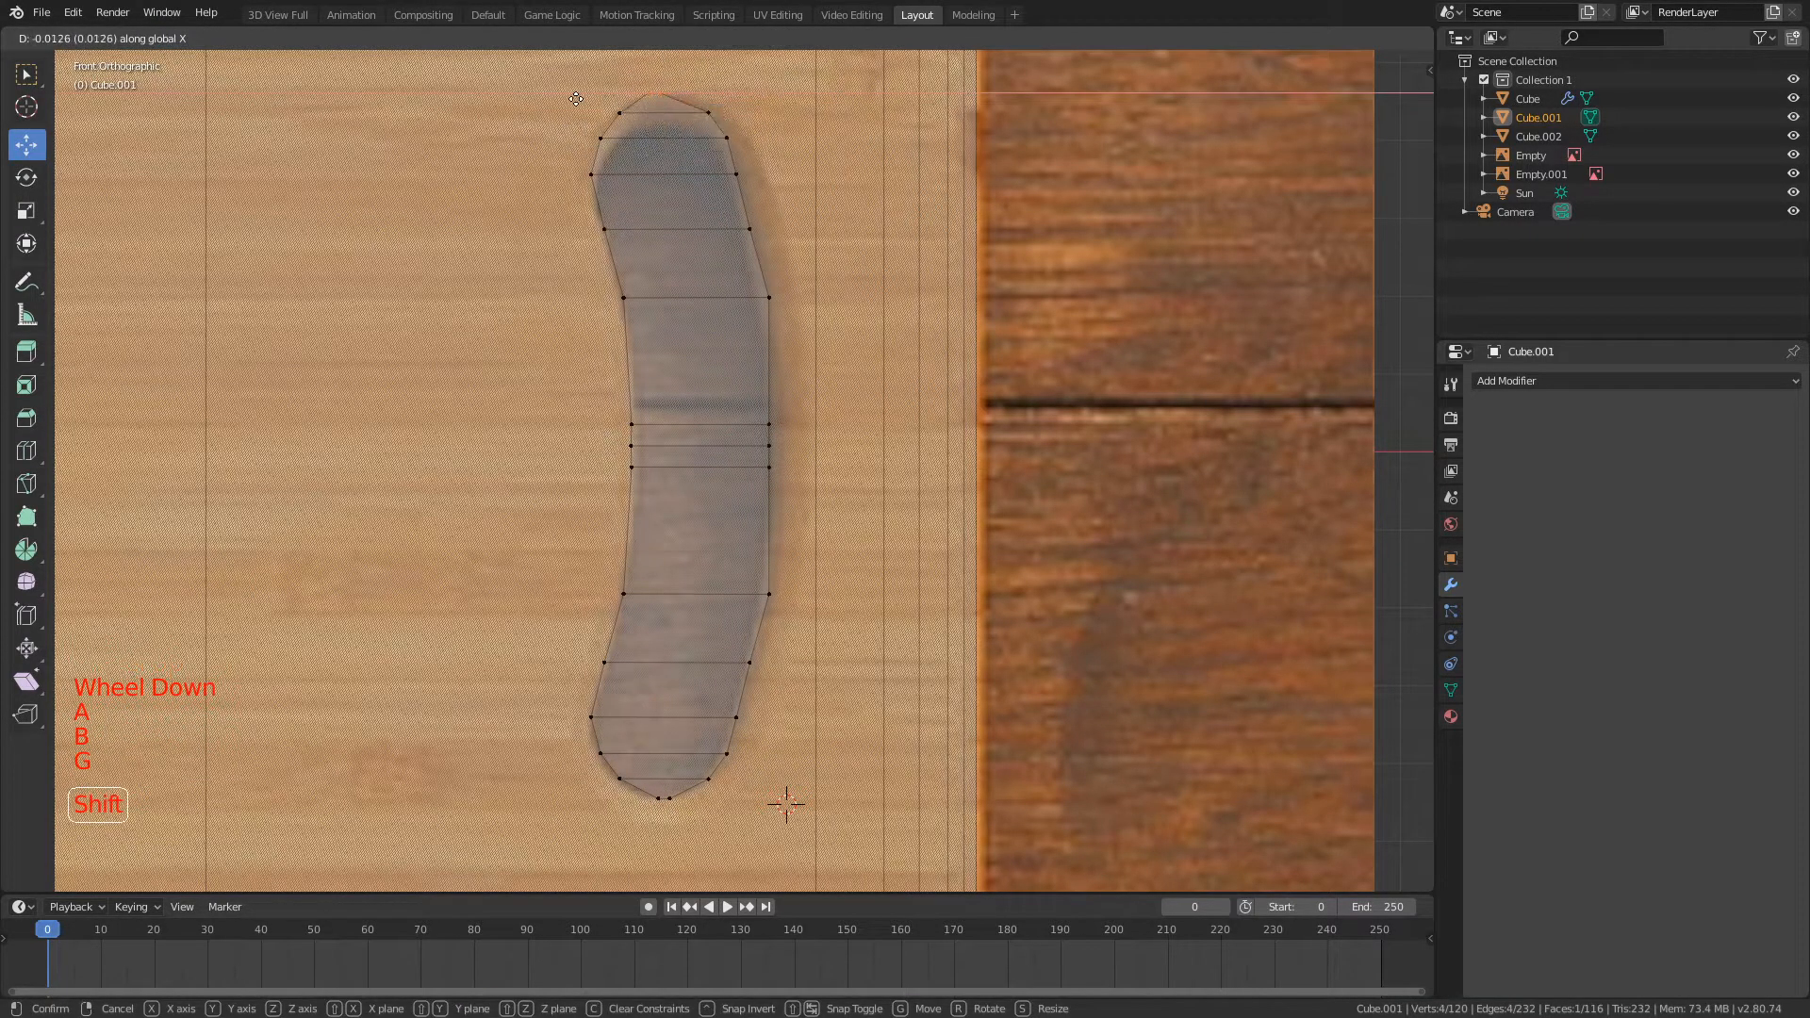
{"action": "left_click", "coordinate": [576, 98]}
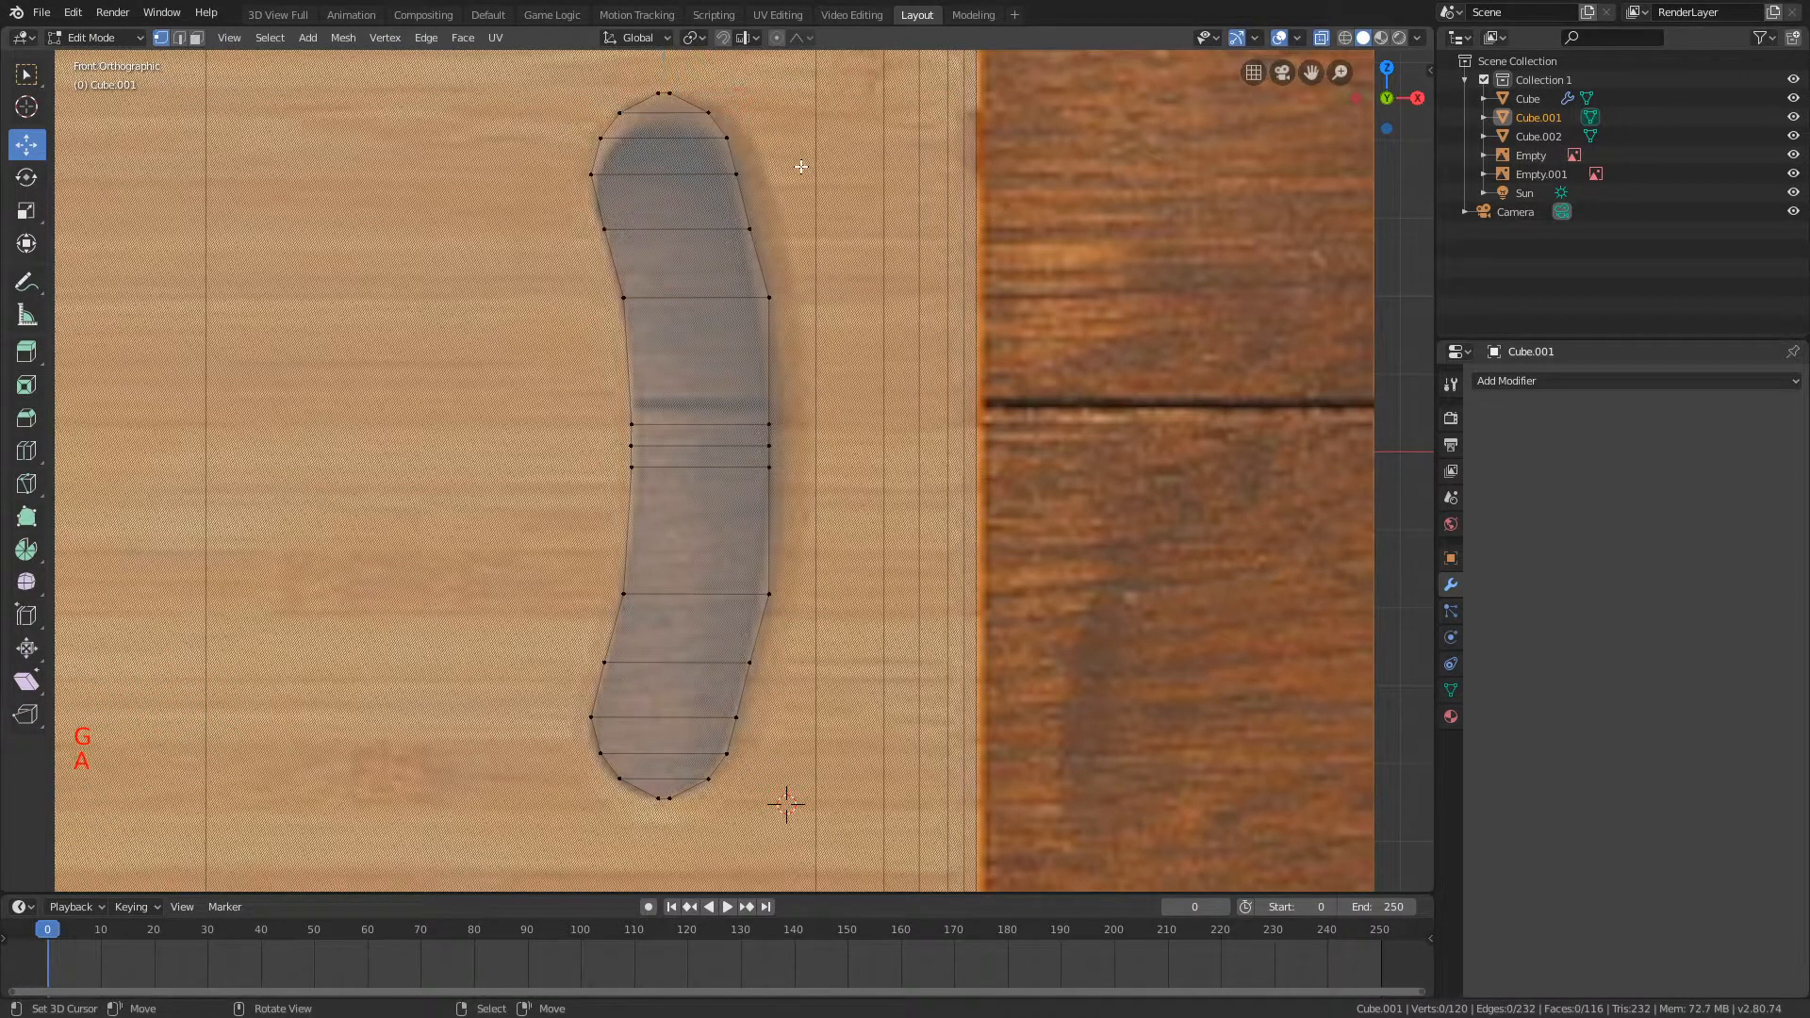
Step: Try to move the outer vertices at the upper bend of the mirrored mesh inward along X
{"action": "key", "text": "b"}
{"action": "left_click_drag", "start_coordinate": [608, 281], "coordinate": [788, 313]}
{"action": "key", "text": "g"}
{"action": "key", "text": "x"}
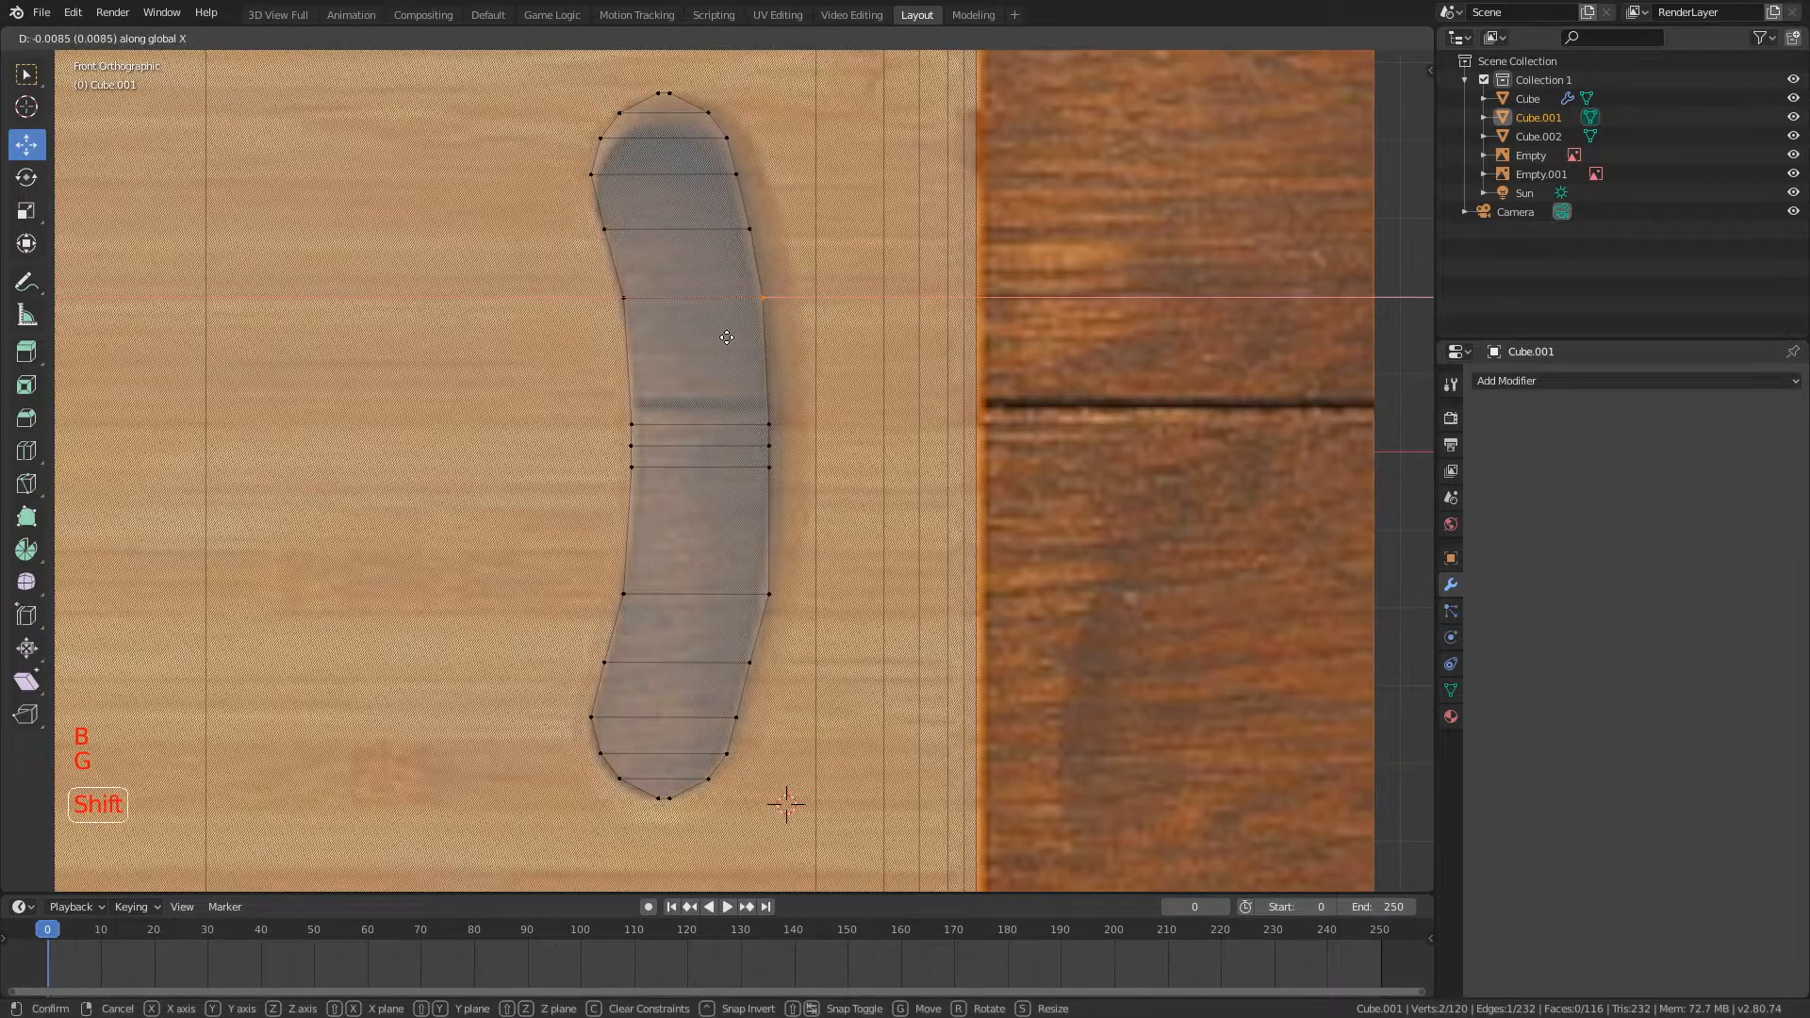
{"action": "left_click", "coordinate": [728, 332]}
Step: Undo the vertex moves, the scaling and the symmetrize on the handle-hole mesh
{"action": "key", "text": "p"}
{"action": "key", "text": "ctrl+z"}
{"action": "key", "text": "ctrl+z"}
{"action": "key", "text": "ctrl+z"}
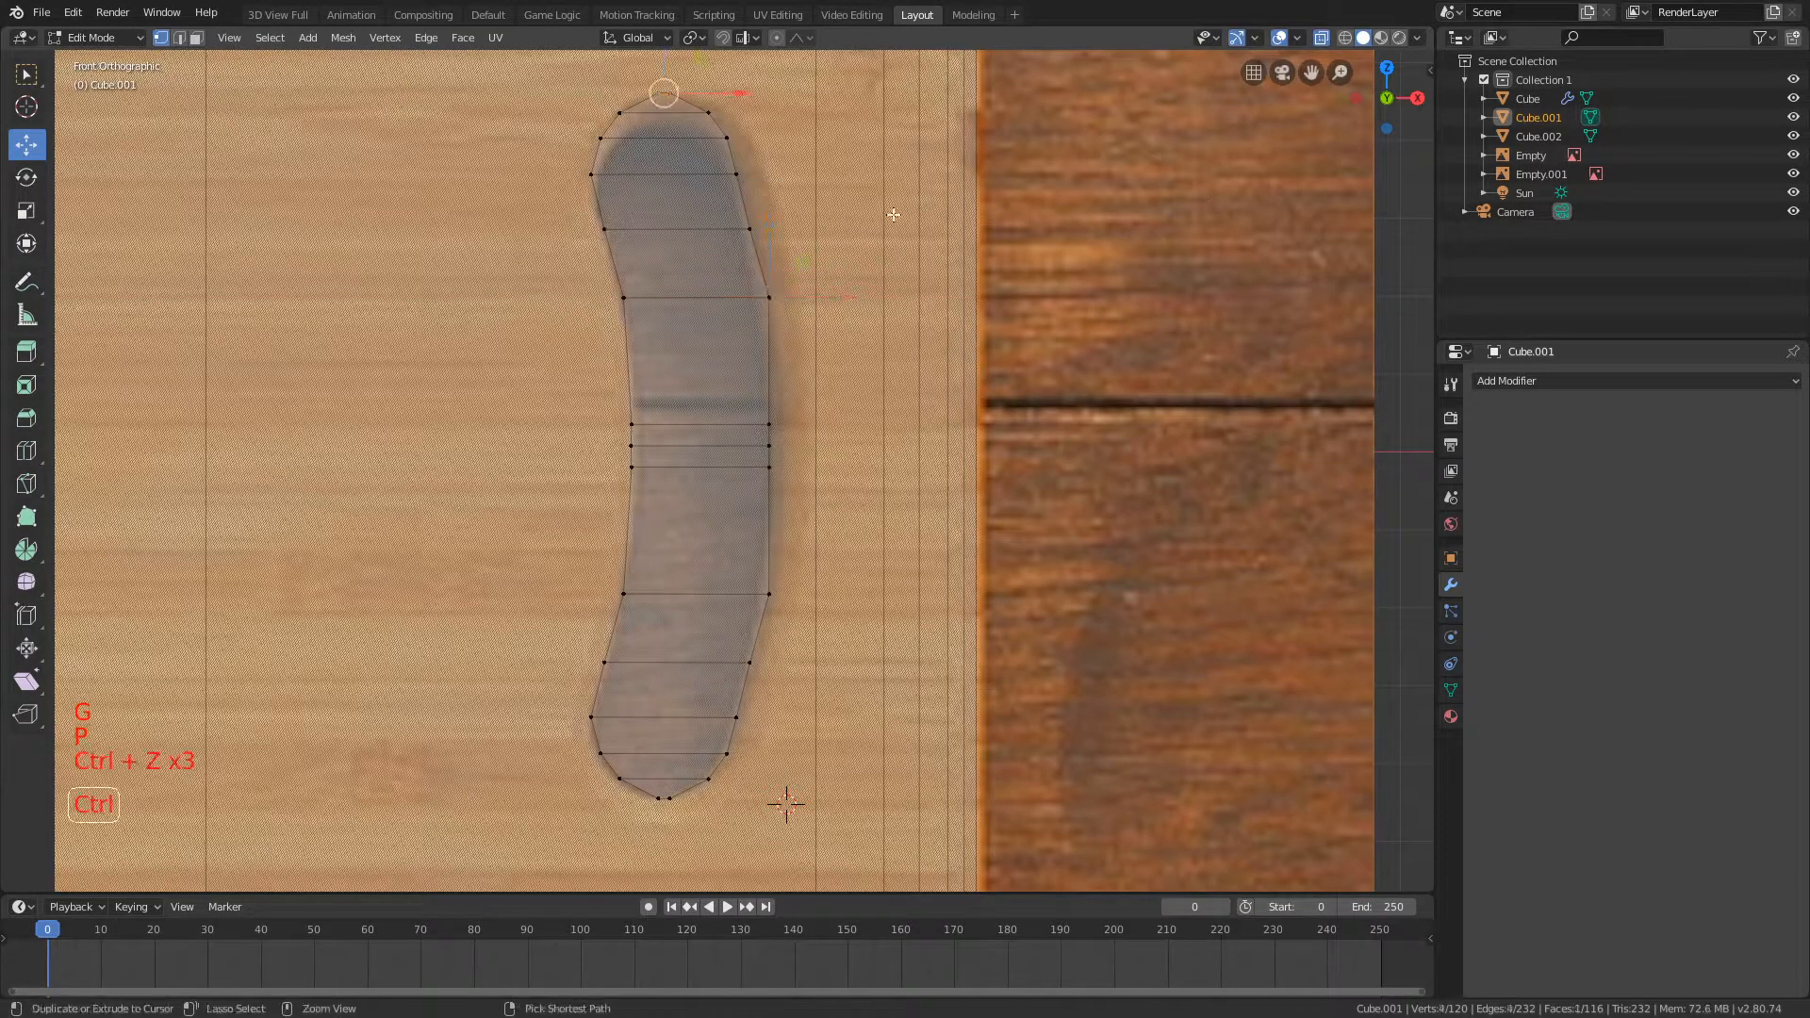
{"action": "key", "text": "ctrl+z"}
{"action": "key", "text": "ctrl+z"}
{"action": "key", "text": "ctrl+z"}
{"action": "key", "text": "ctrl+z"}
{"action": "key", "text": "ctrl+z"}
{"action": "key", "text": "ctrl+z"}
Step: Move the outer vertices at the upper bend outward along X using linear proportional editing with size 0.09
{"action": "key", "text": "a"}
{"action": "key", "text": "b"}
{"action": "left_click_drag", "start_coordinate": [716, 233], "coordinate": [790, 265]}
{"action": "key", "text": "b"}
{"action": "key", "text": "g"}
{"action": "key", "text": "x"}
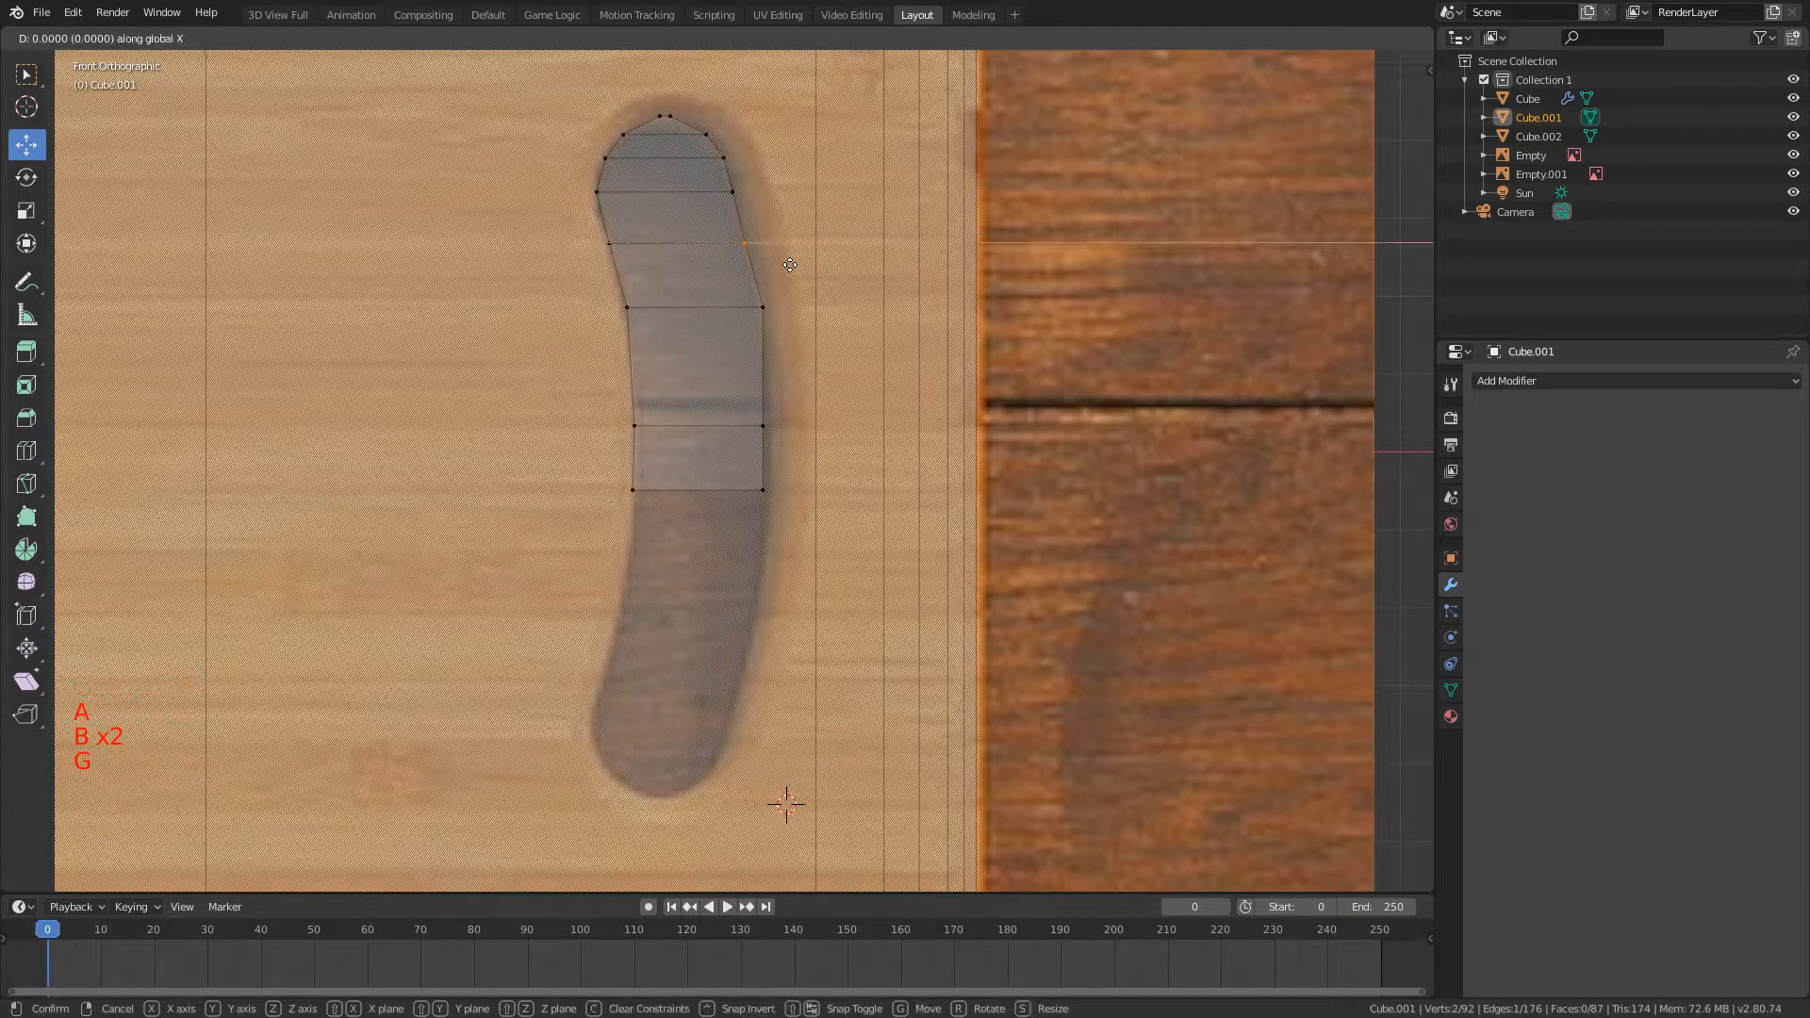
{"action": "left_click", "coordinate": [829, 270]}
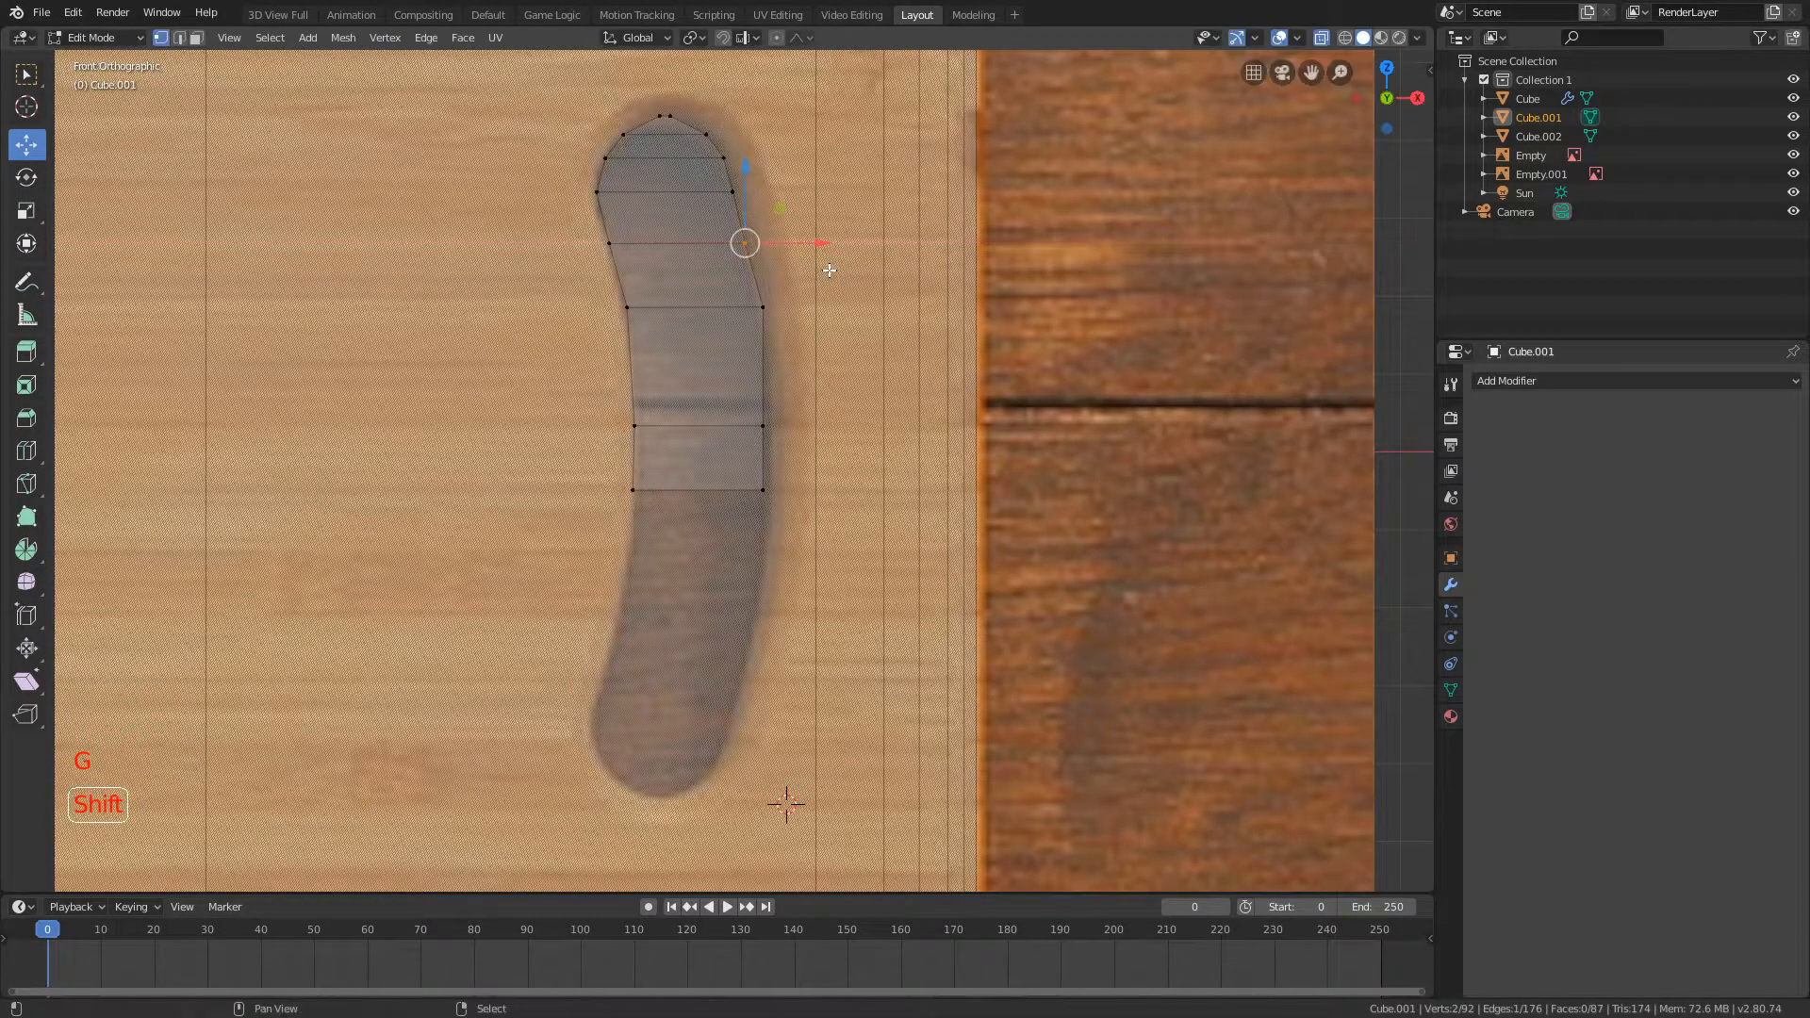
{"action": "key", "text": "g"}
{"action": "key", "text": "x"}
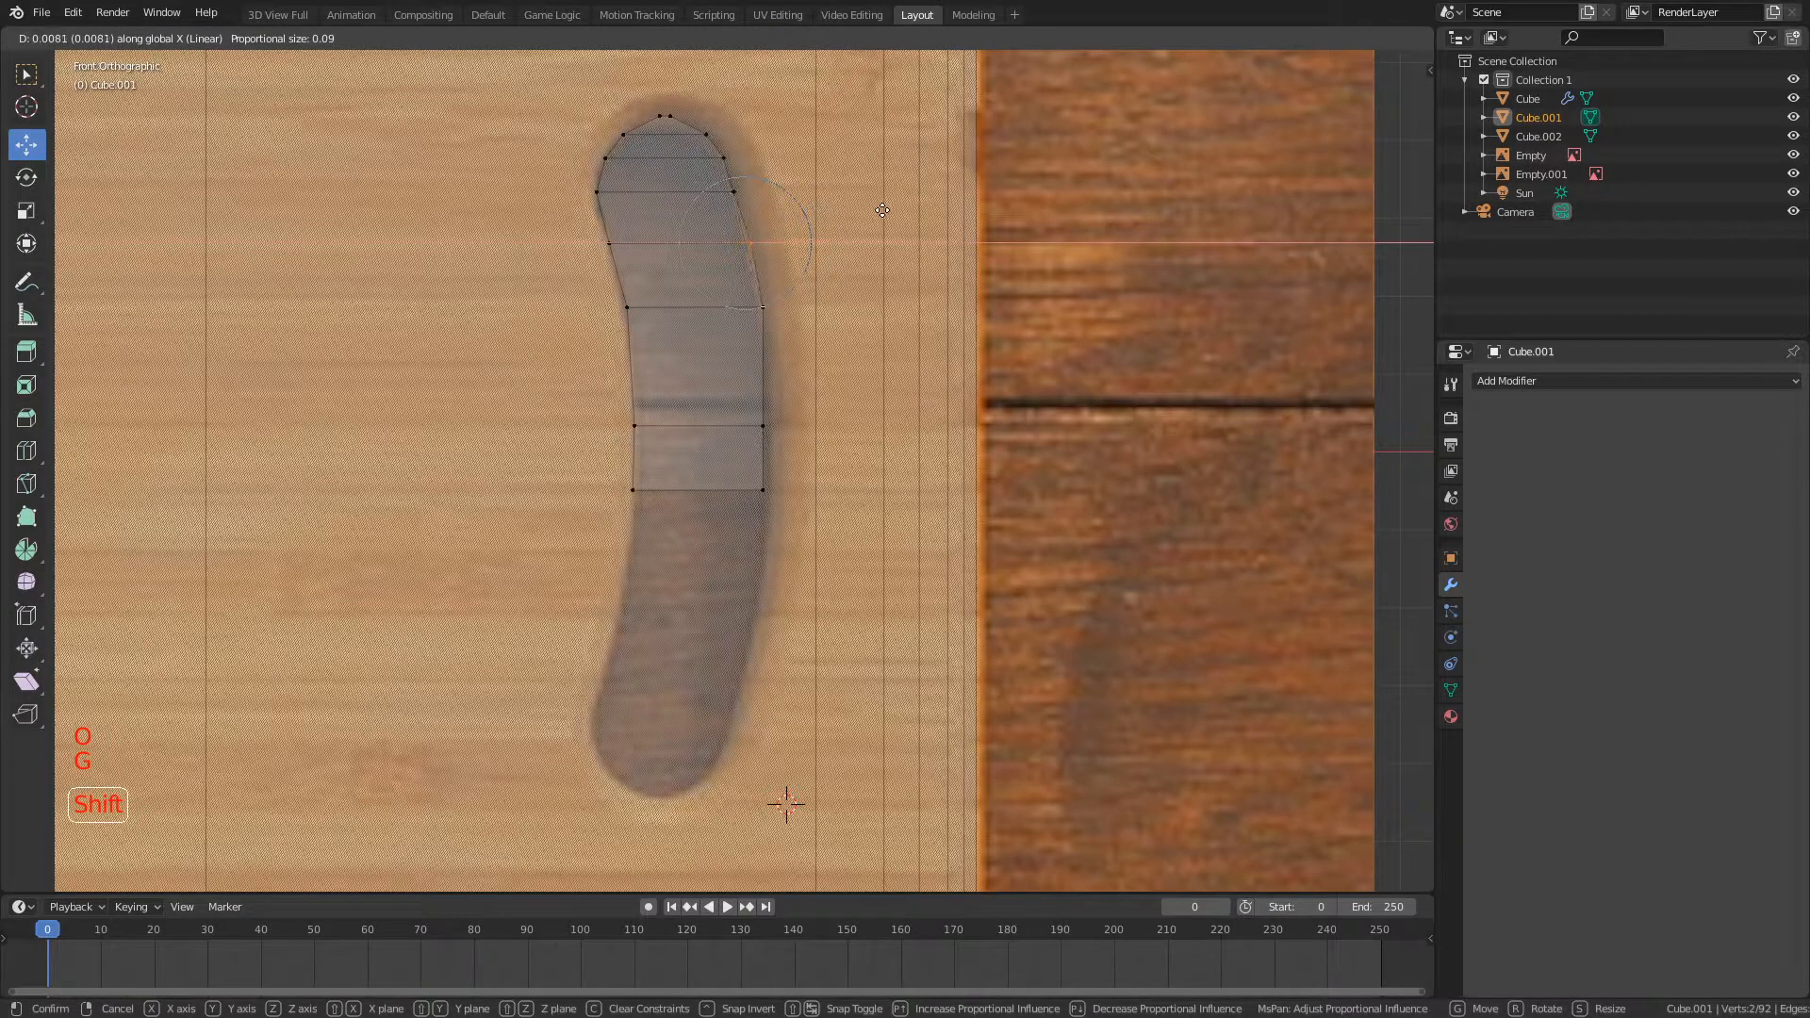
{"action": "left_click", "coordinate": [862, 211]}
Step: Move the outer vertices of the next row up outward along X using linear proportional editing with size 0.09
{"action": "key", "text": "a"}
{"action": "key", "text": "b"}
{"action": "left_click_drag", "start_coordinate": [718, 179], "coordinate": [762, 208]}
{"action": "key", "text": "g"}
{"action": "key", "text": "x"}
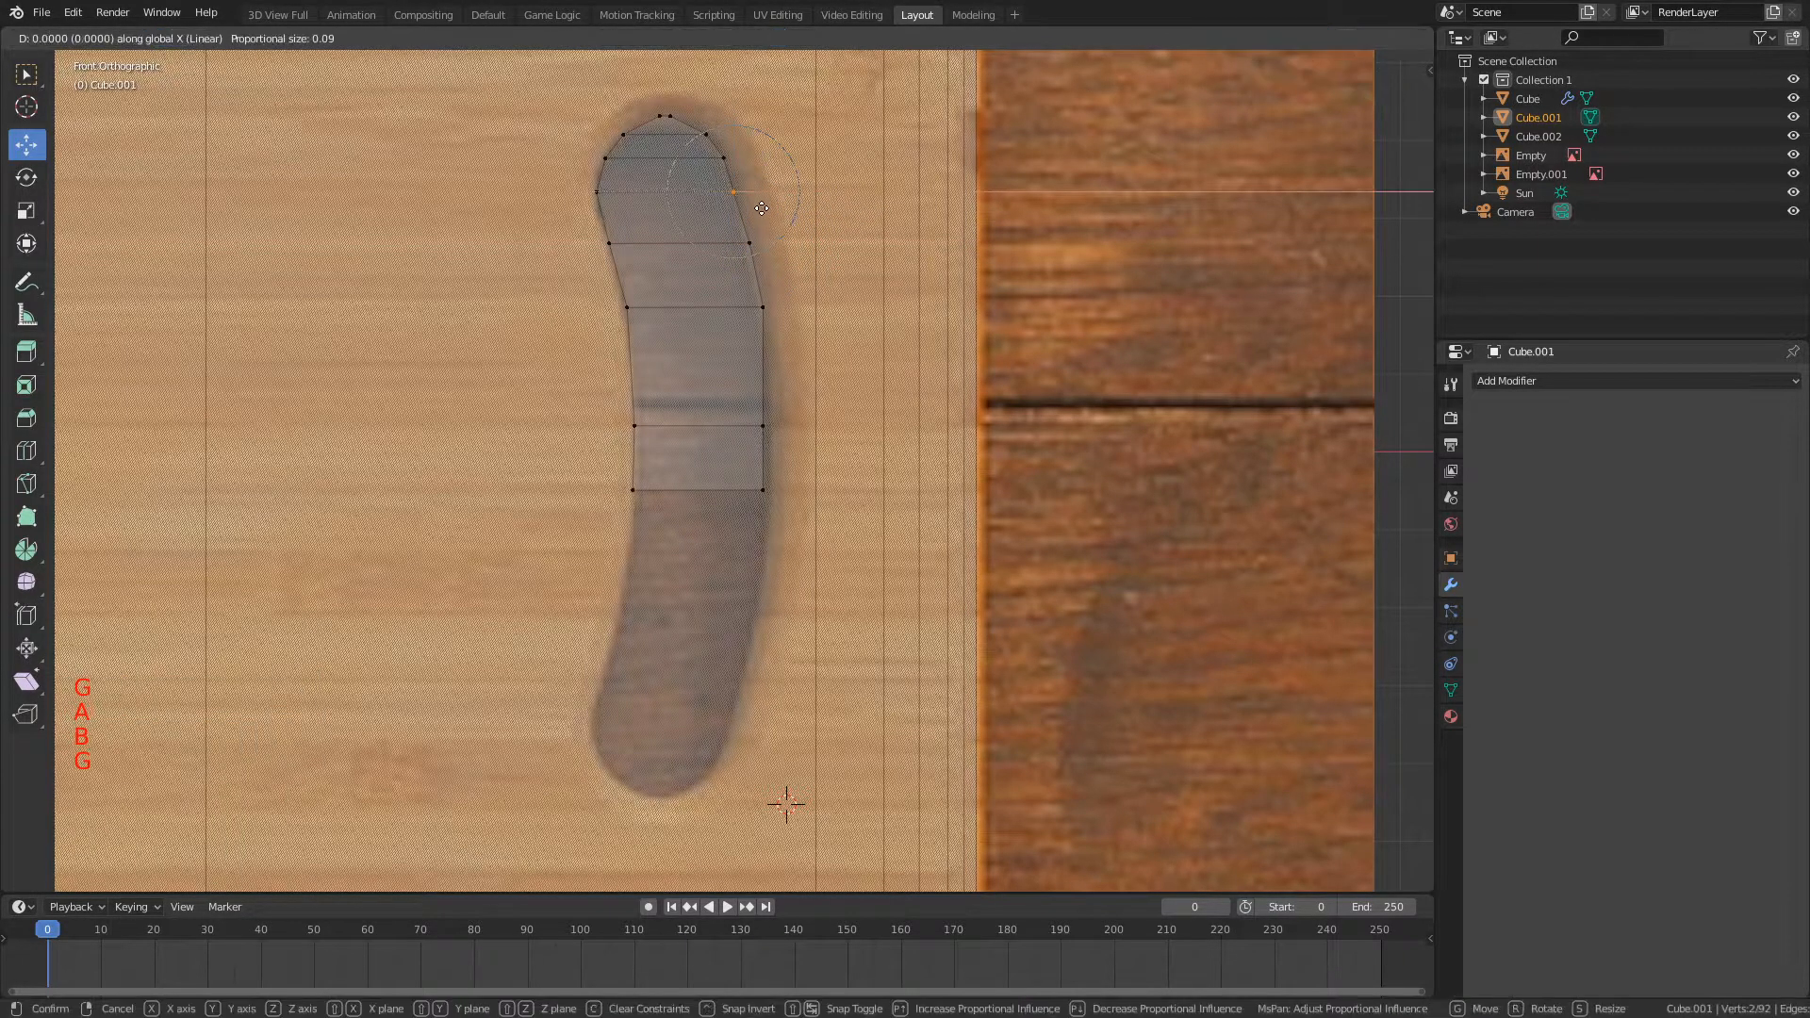
{"action": "left_click", "coordinate": [808, 217]}
Step: Try to move the outer vertices of the lower rows along X with proportional editing
{"action": "key", "text": "a"}
{"action": "key", "text": "b"}
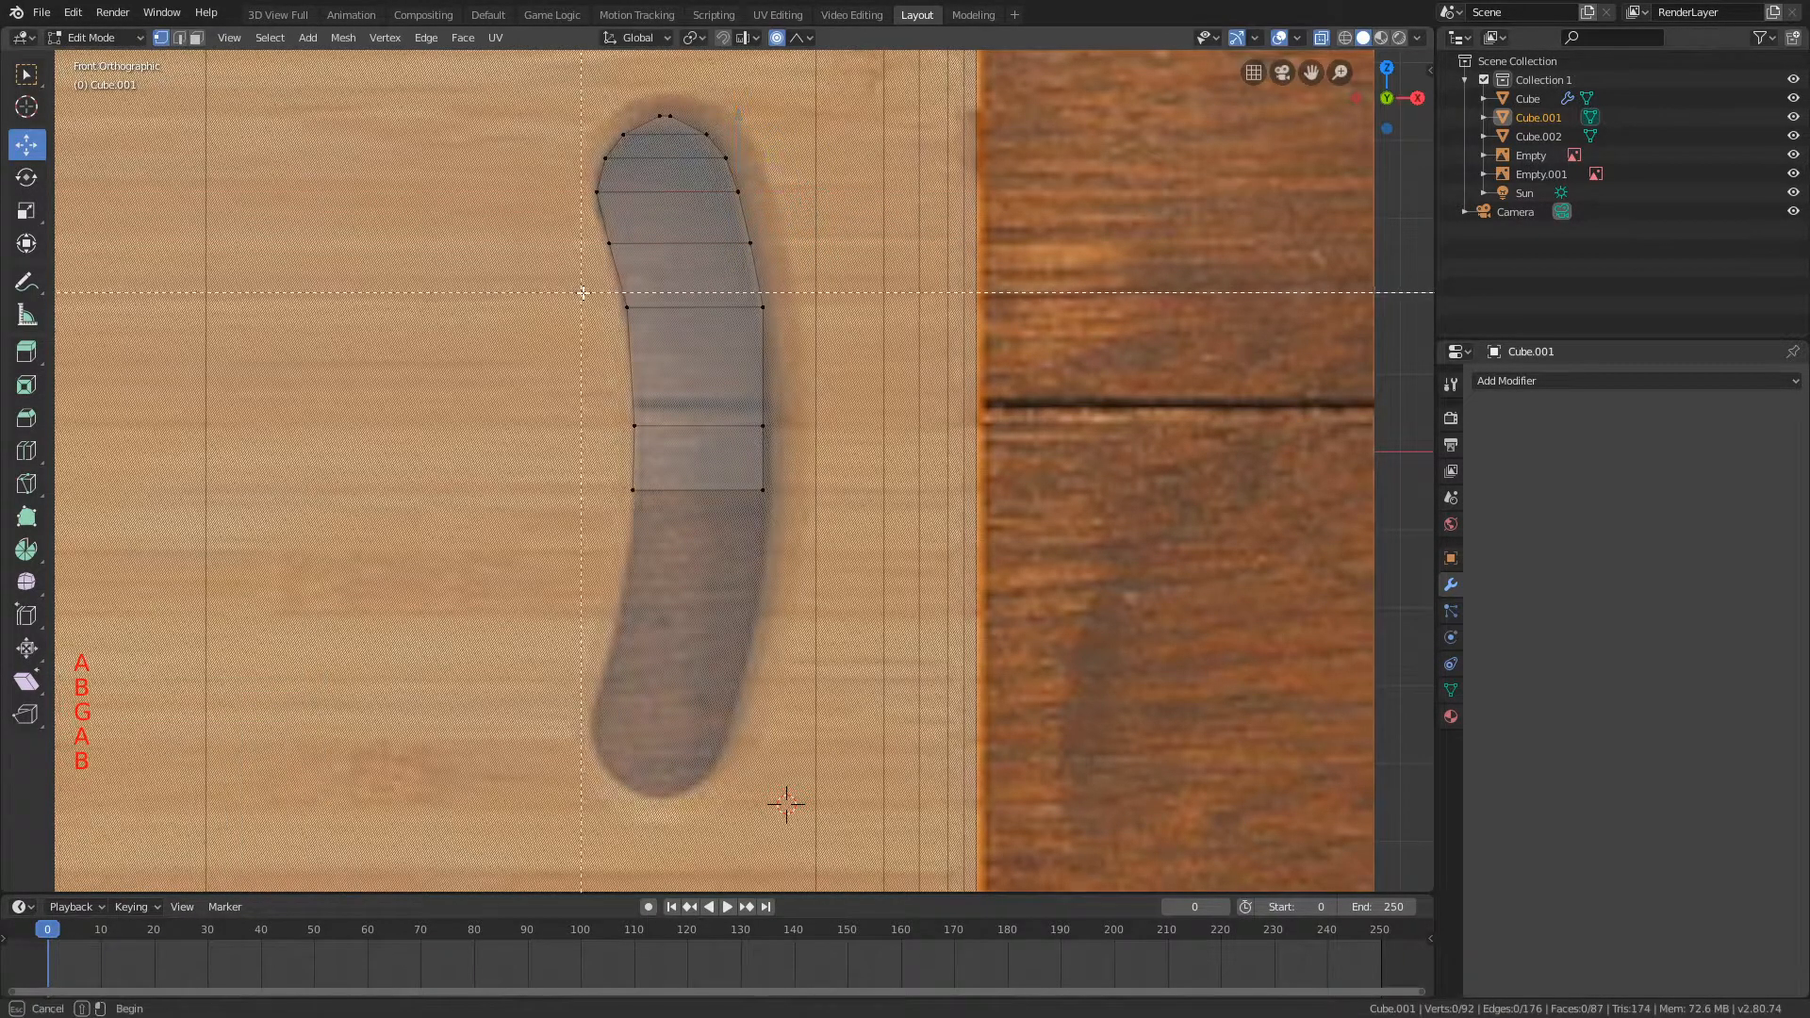
{"action": "right_click", "coordinate": [582, 270]}
{"action": "key", "text": "b"}
{"action": "key", "text": "g"}
{"action": "key", "text": "x"}
{"action": "left_click_drag", "start_coordinate": [736, 341], "coordinate": [808, 516]}
{"action": "left_click", "coordinate": [858, 463]}
Step: Undo the latest moves of the lower outer vertices
{"action": "key", "text": "a"}
{"action": "key", "text": "b"}
{"action": "key", "text": "g"}
{"action": "right_click", "coordinate": [816, 474]}
{"action": "key", "text": "ctrl+z"}
Step: Try to move the outer vertices of the two lowest rows outward along X with linear proportional editing
{"action": "key", "text": "g"}
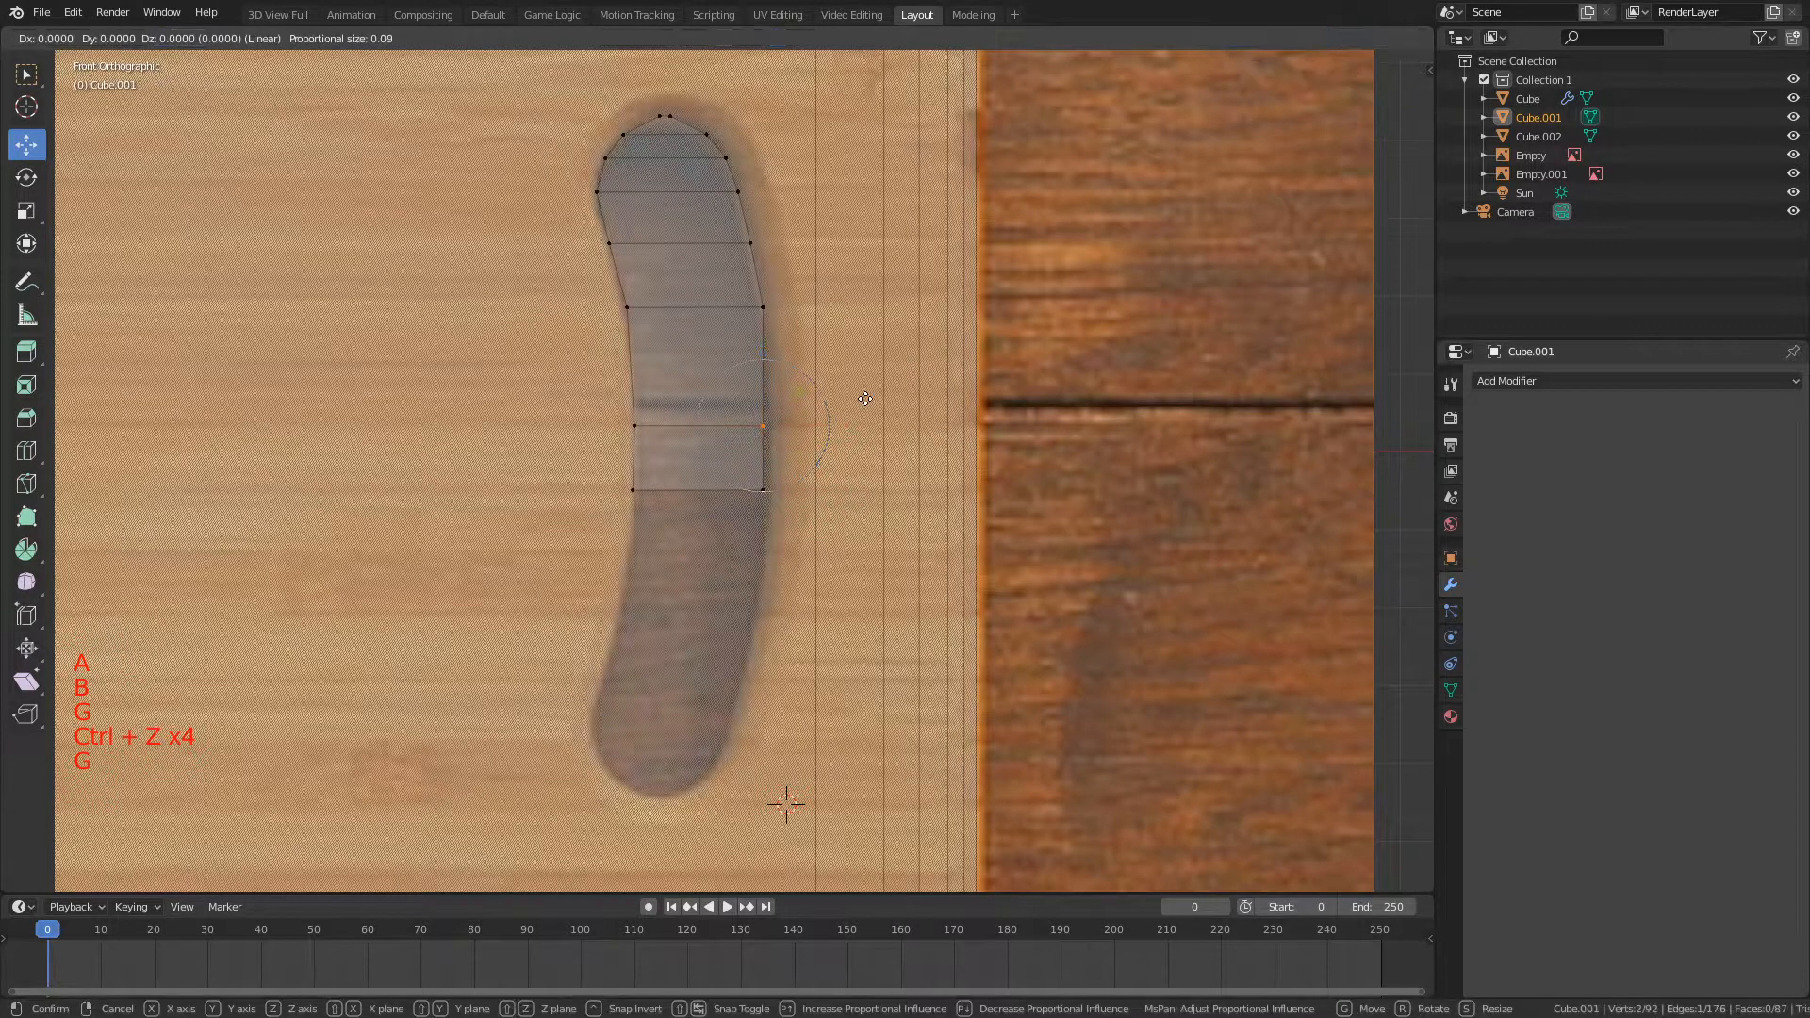
{"action": "key", "text": "x"}
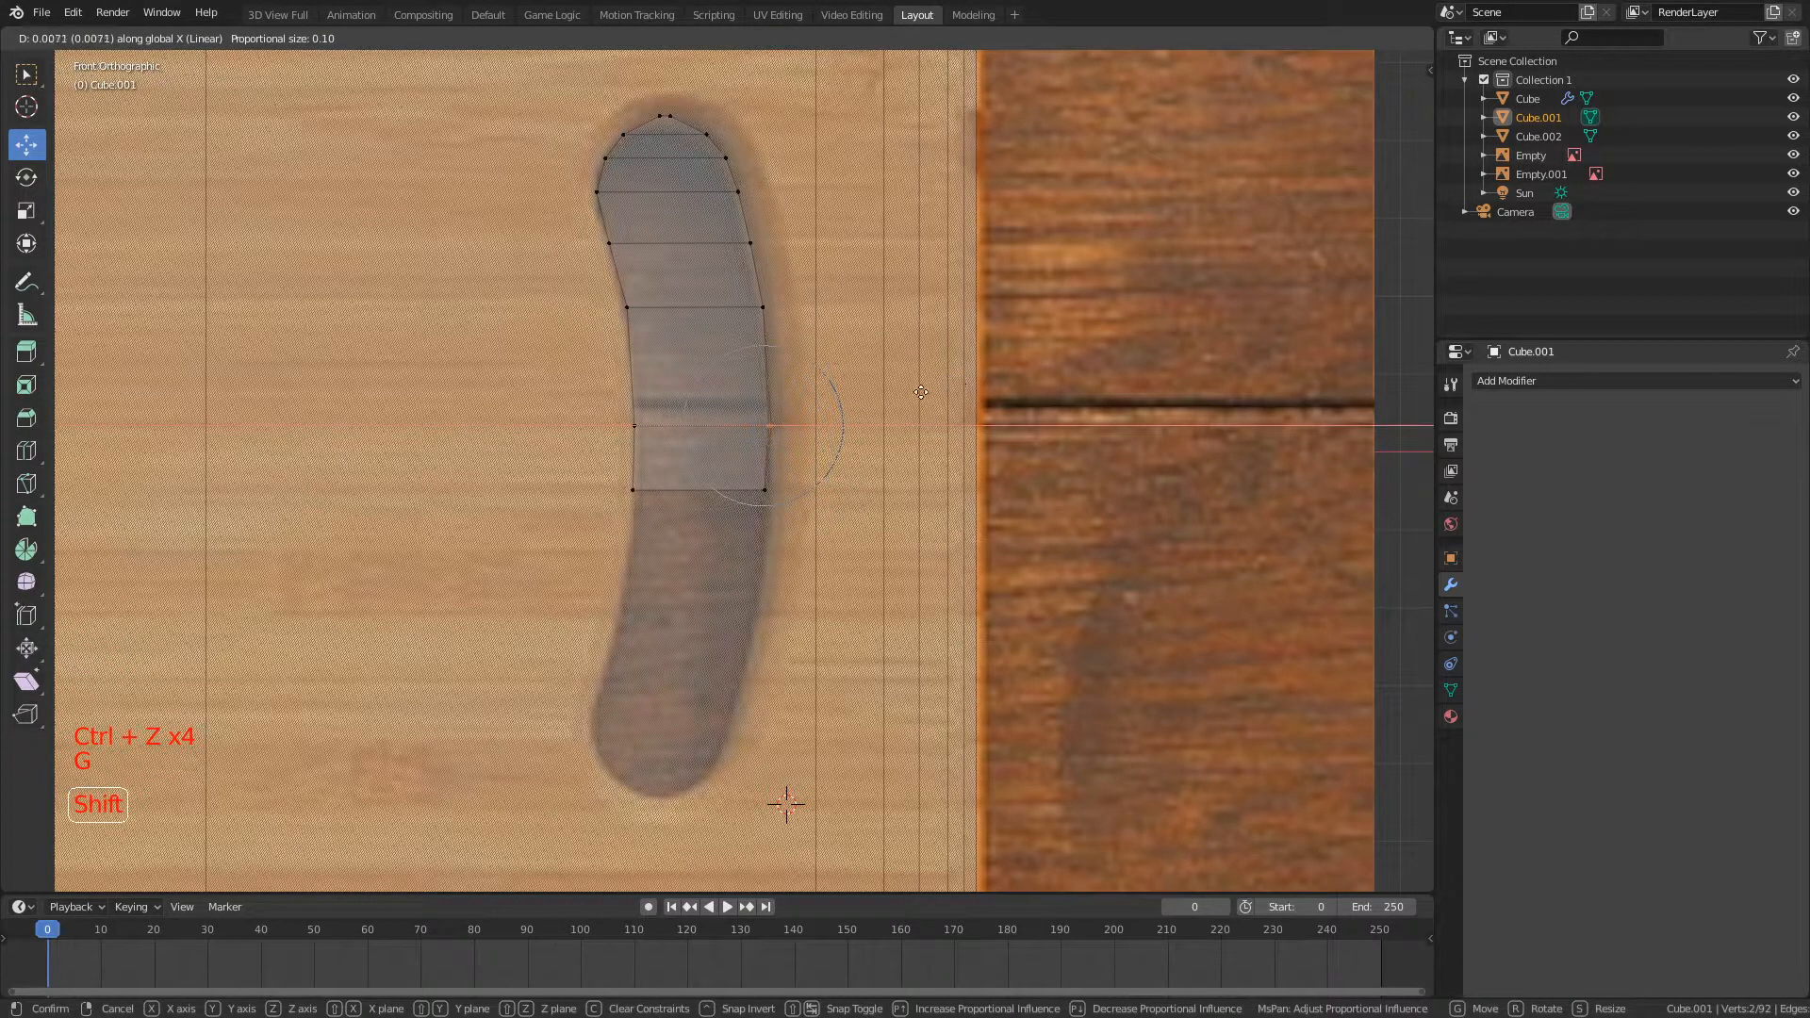
{"action": "left_click", "coordinate": [944, 416]}
{"action": "key", "text": "a"}
{"action": "key", "text": "b"}
{"action": "left_click_drag", "start_coordinate": [707, 466], "coordinate": [790, 520]}
{"action": "key", "text": "g"}
{"action": "middle_click", "coordinate": [841, 535]}
{"action": "left_click", "coordinate": [860, 540]}
Step: Move the outer vertices of the lowest row outward along X using linear proportional editing with size 0.10
{"action": "key", "text": "a"}
{"action": "key", "text": "b"}
{"action": "left_click_drag", "start_coordinate": [613, 469], "coordinate": [789, 510]}
{"action": "key", "text": "g"}
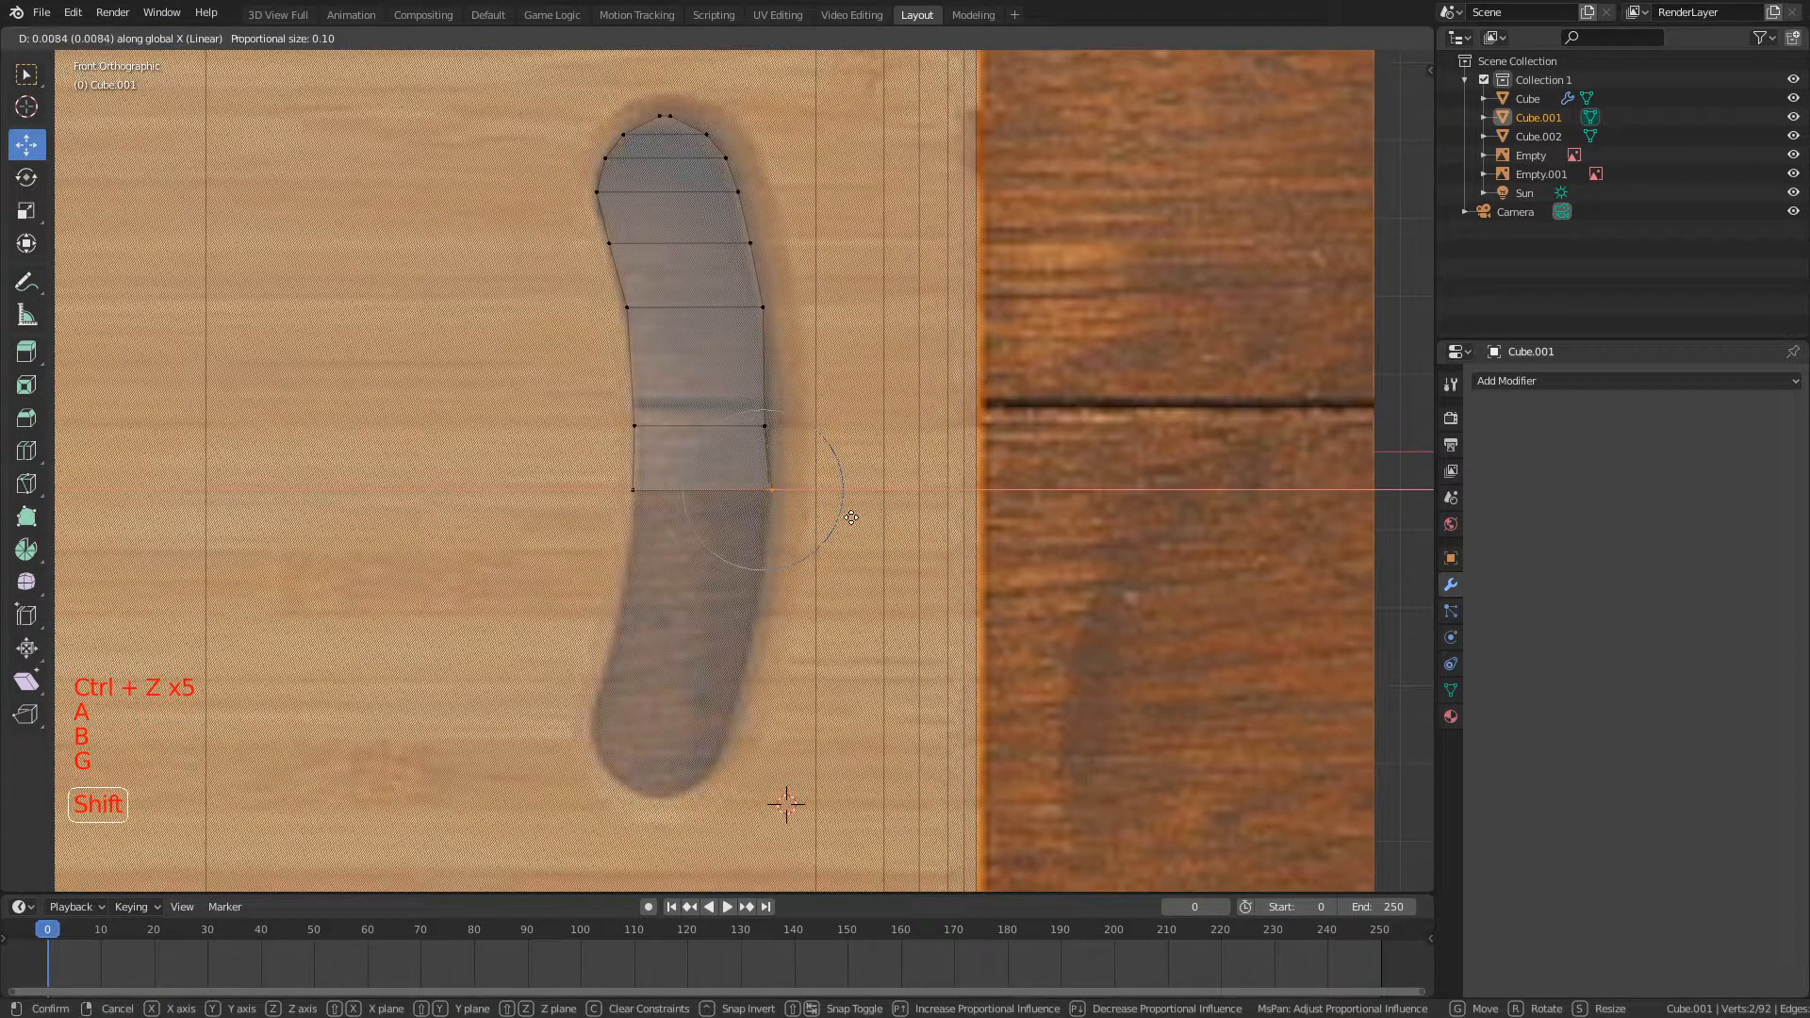
{"action": "left_click", "coordinate": [848, 514]}
Step: Move the outer vertices of the second-lowest row outward along X using linear proportional editing with size 0.10
{"action": "key", "text": "a"}
{"action": "key", "text": "b"}
{"action": "left_click_drag", "start_coordinate": [613, 408], "coordinate": [790, 443]}
{"action": "key", "text": "g"}
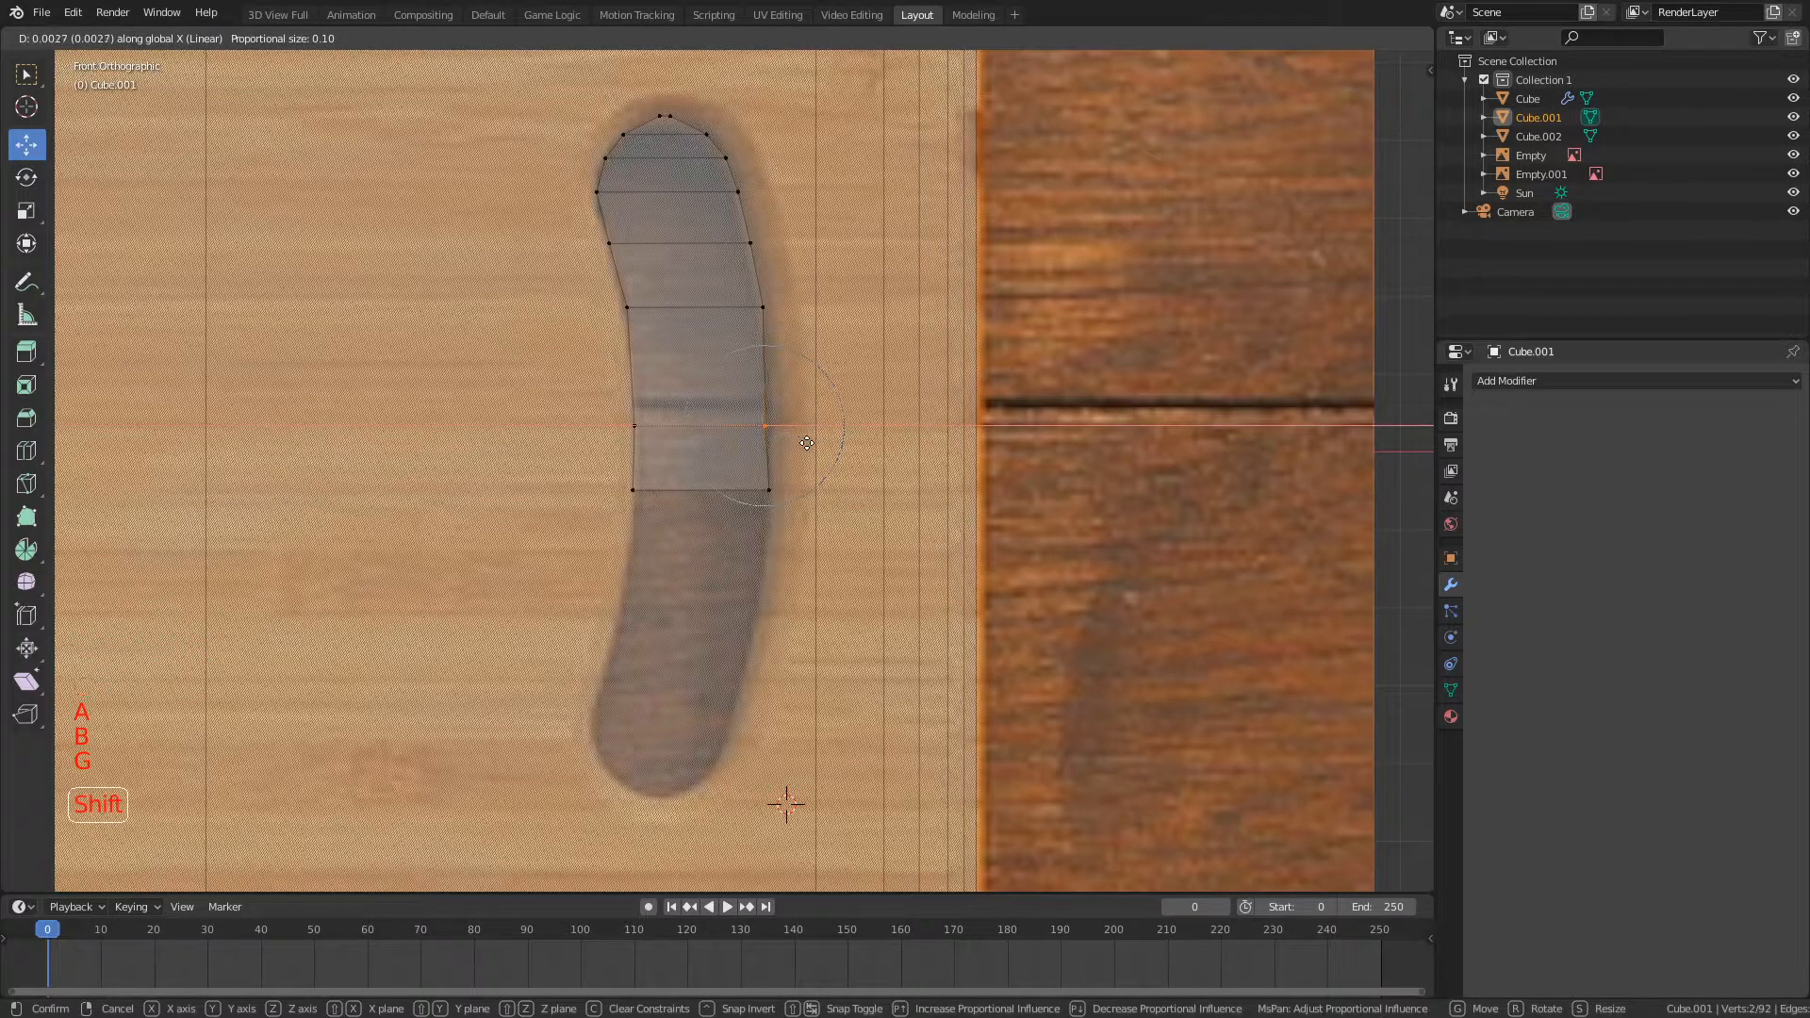
{"action": "left_click", "coordinate": [833, 445]}
Step: Turn off proportional editing and symmetrize the upper half of the handle shape from +Z to -Z
{"action": "key", "text": "a"}
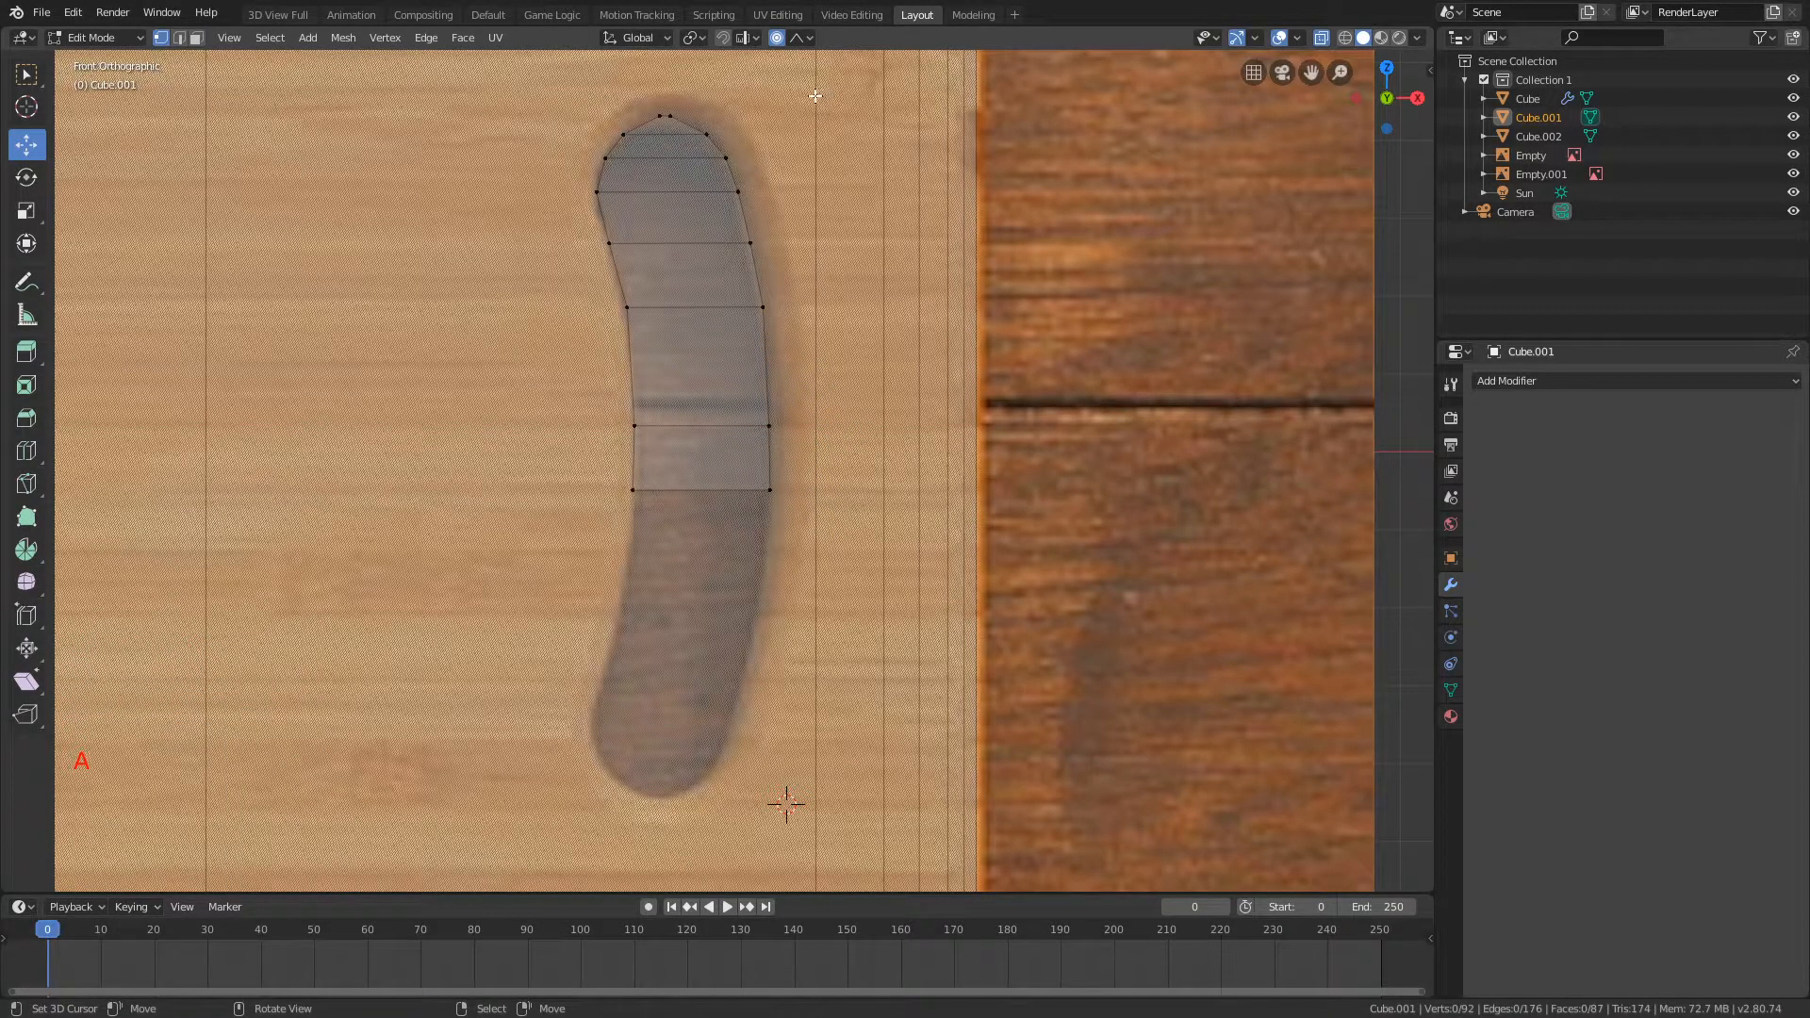
{"action": "key", "text": "a"}
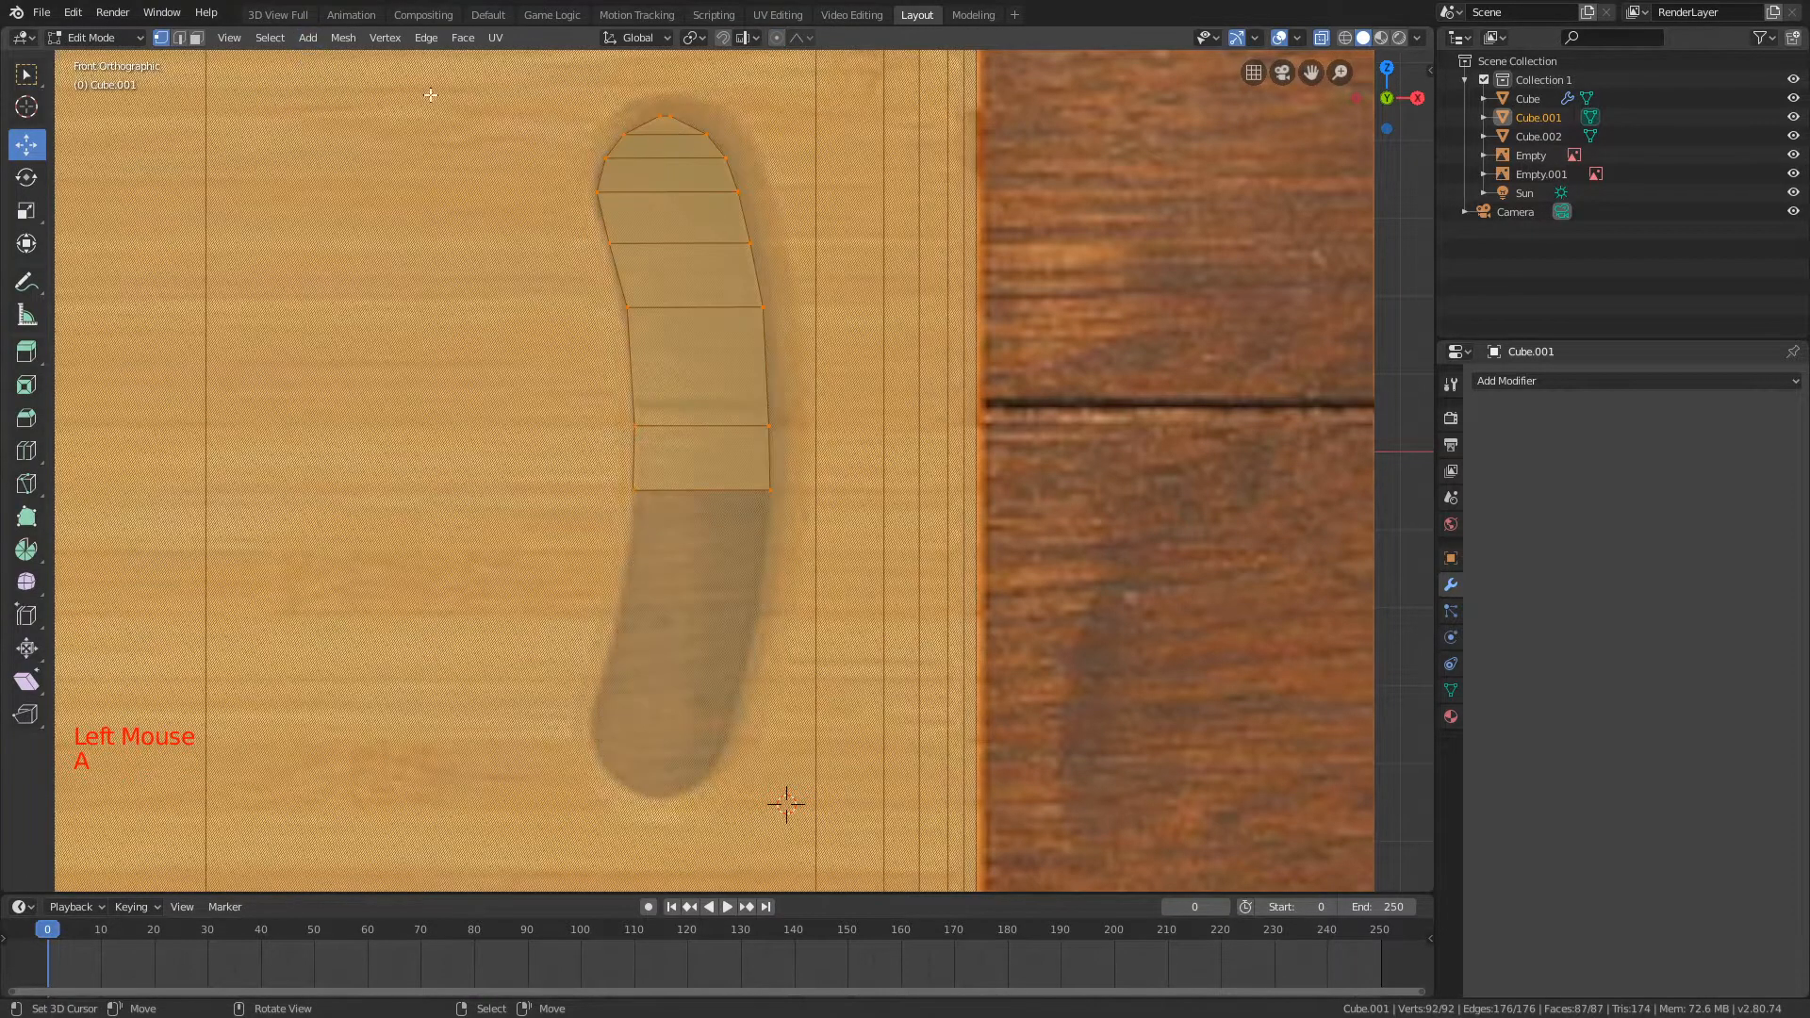
{"action": "key", "text": "a"}
{"action": "key", "text": "b"}
{"action": "left_click_drag", "start_coordinate": [575, 94], "coordinate": [819, 495]}
{"action": "left_click", "coordinate": [343, 38]}
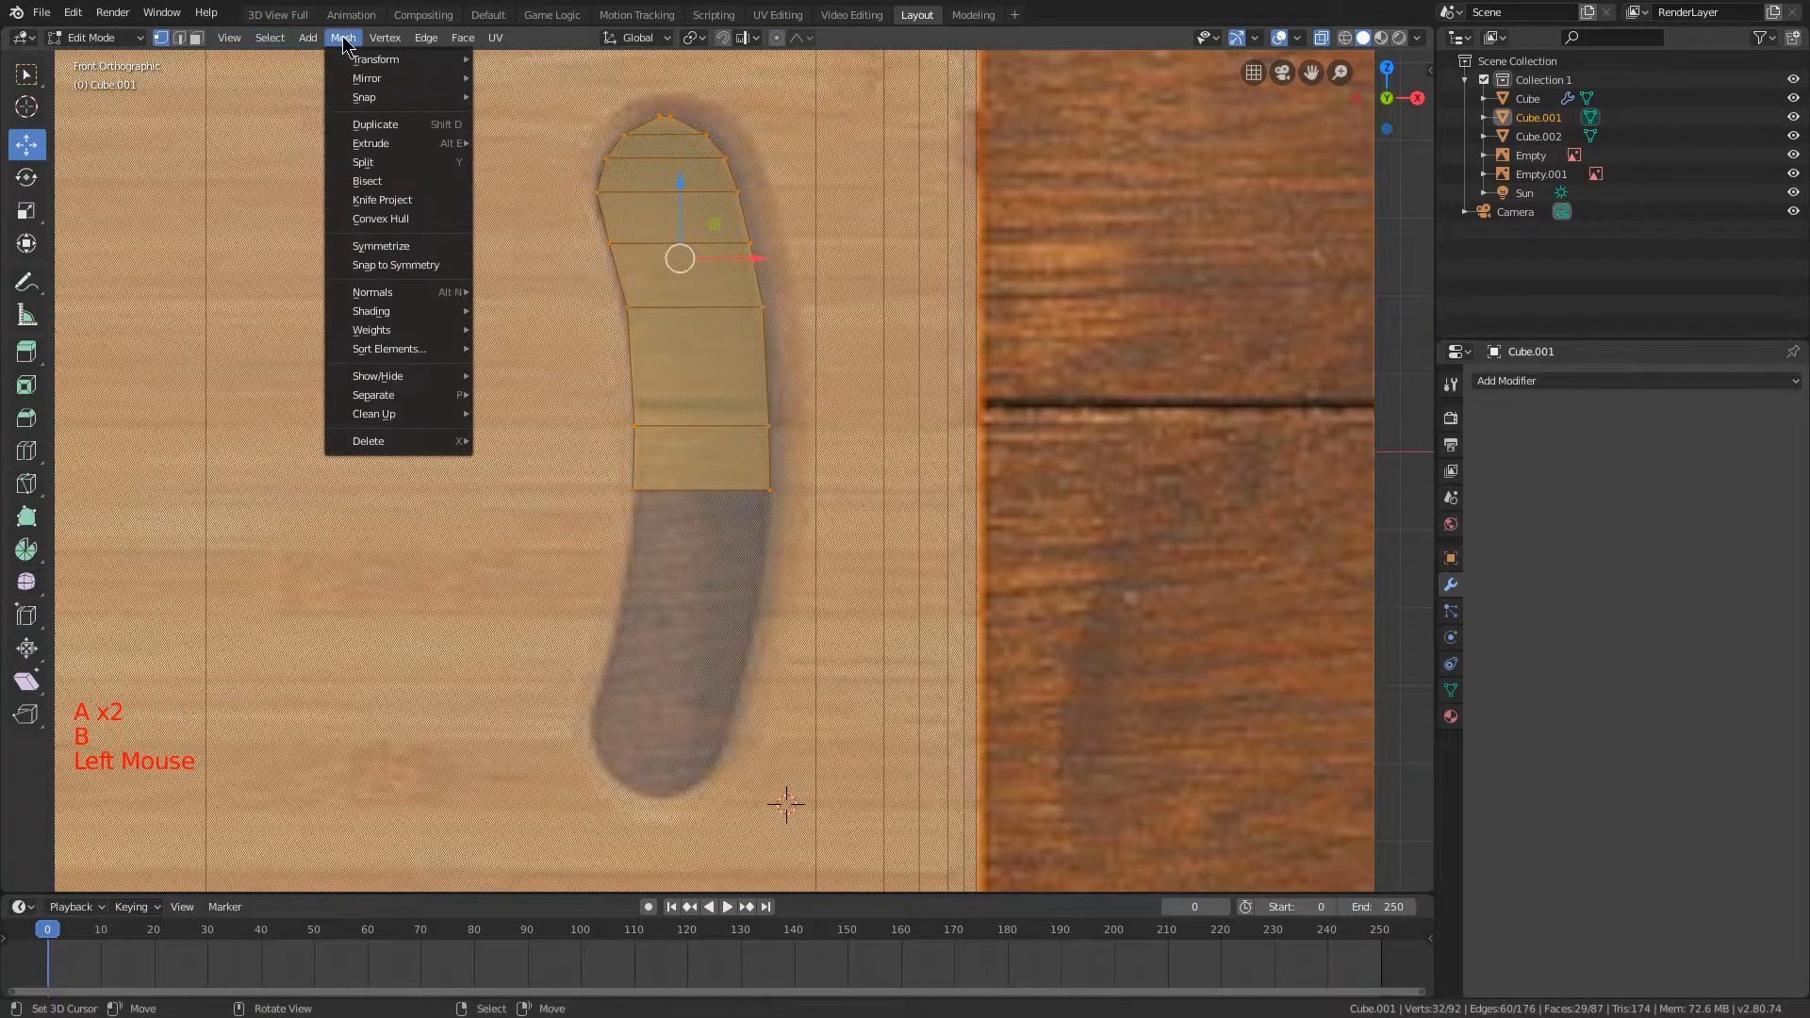
{"action": "left_click", "coordinate": [369, 240]}
Step: Scale the whole handle shape uniformly by 1.050 to match the handle hole in the reference image
{"action": "scroll", "coordinate": [853, 417], "scroll_direction": "down", "scroll_amount": 2}
{"action": "key", "text": "s"}
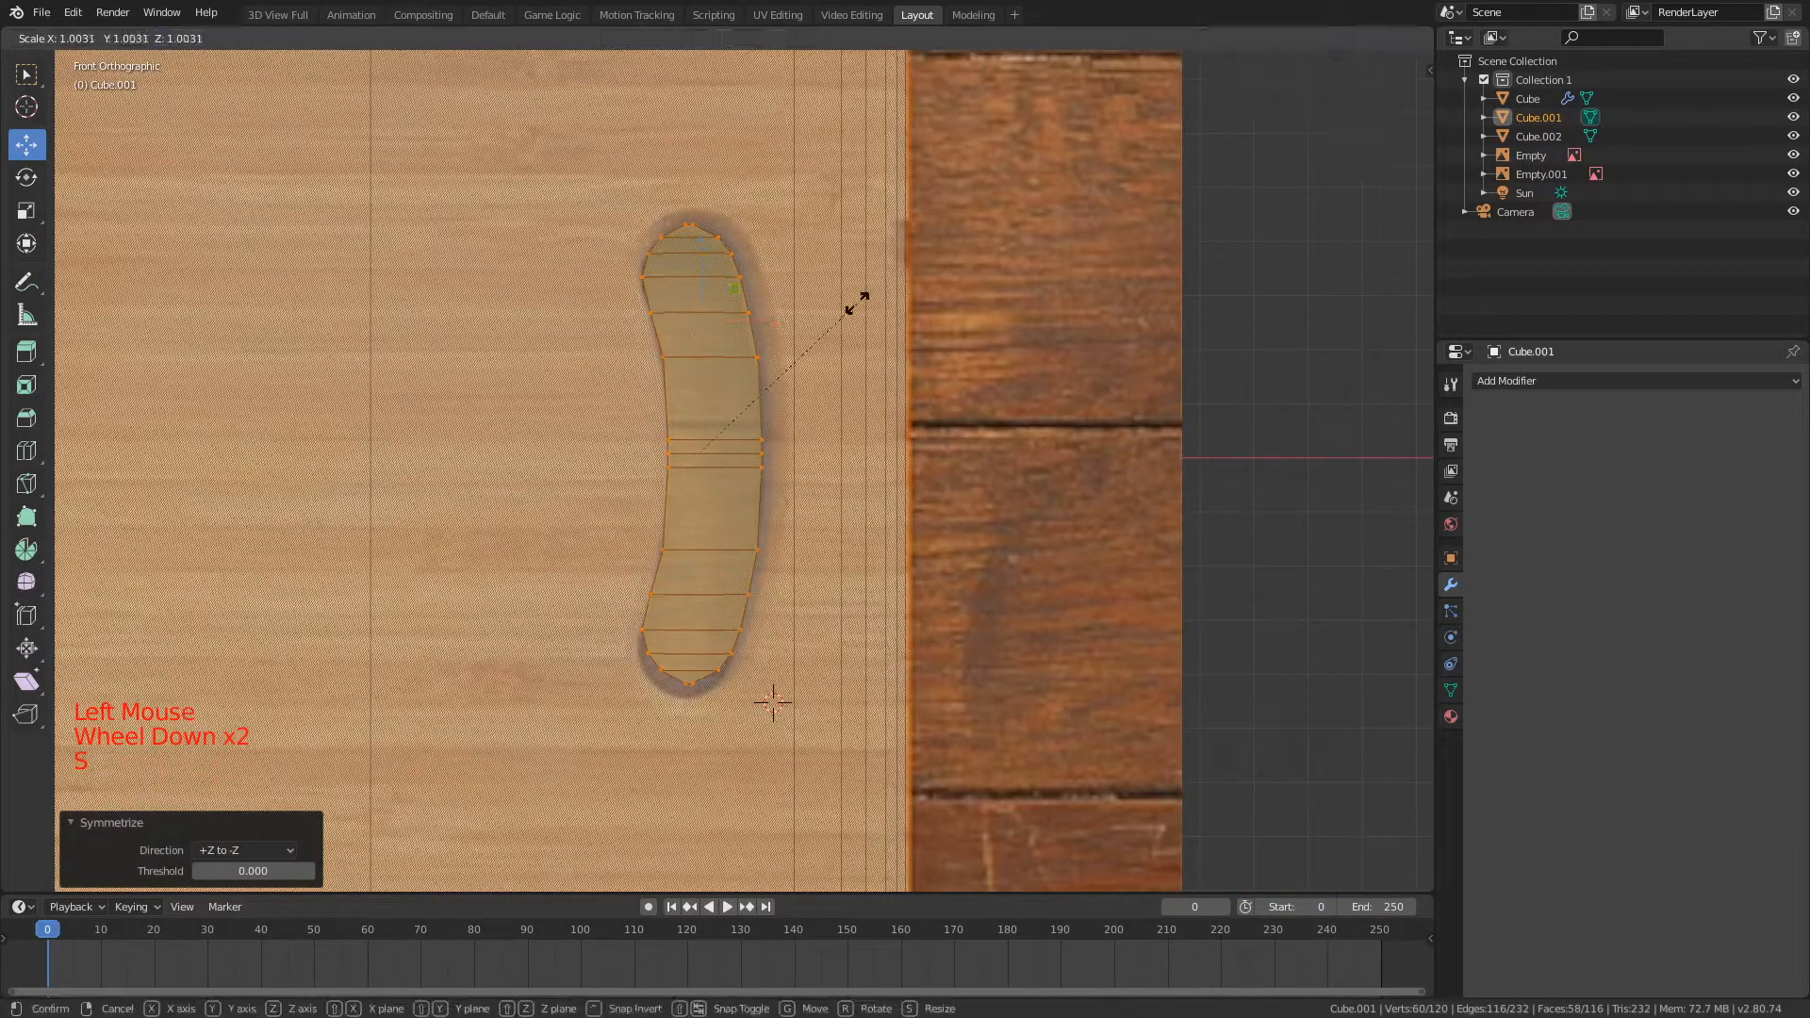
{"action": "left_click", "coordinate": [870, 300]}
{"action": "scroll", "coordinate": [861, 297], "scroll_direction": "up", "scroll_amount": 1}
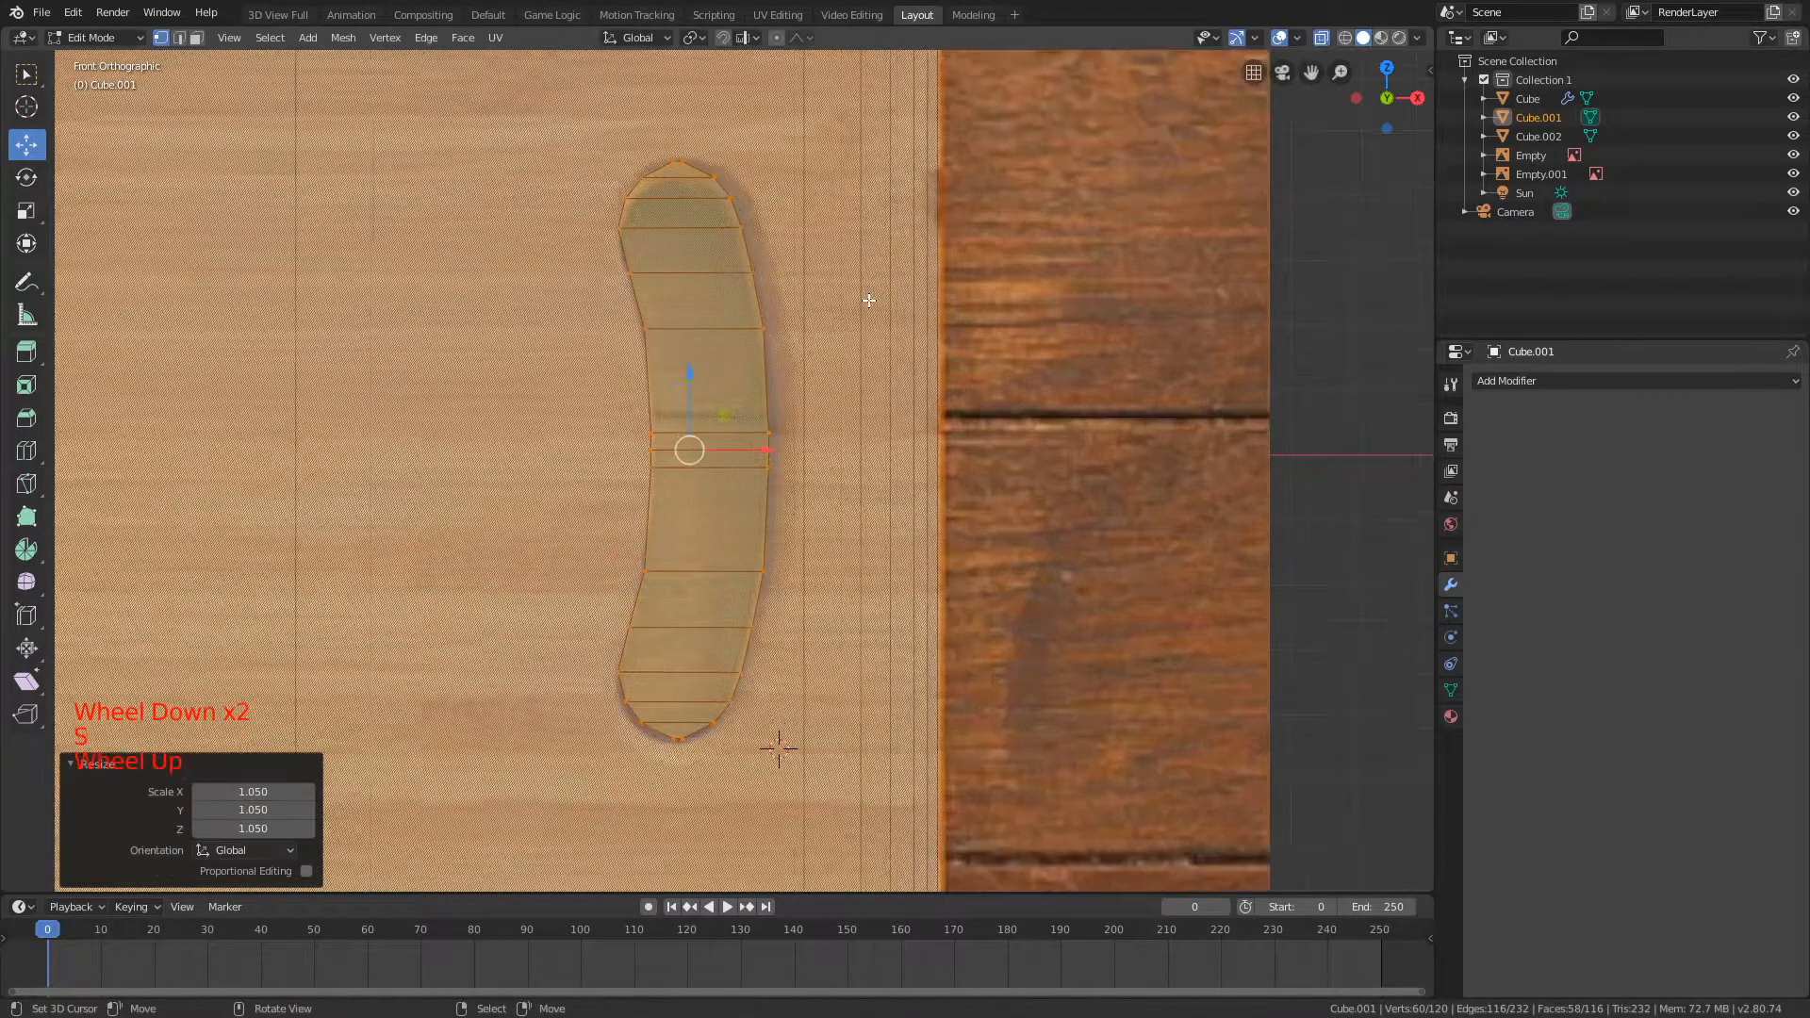
Step: Examine how the scaled handle shape fits the reference image and sits on the board from an angle
{"action": "key", "text": "Tab"}
{"action": "scroll", "coordinate": [820, 300], "scroll_direction": "down", "scroll_amount": 6}
{"action": "key", "text": "Tab"}
{"action": "scroll", "coordinate": [784, 298], "scroll_direction": "up", "scroll_amount": 6}
{"action": "scroll", "coordinate": [745, 259], "scroll_direction": "down", "scroll_amount": 8}
{"action": "scroll", "coordinate": [736, 252], "scroll_direction": "up", "scroll_amount": 2}
{"action": "scroll", "coordinate": [736, 254], "scroll_direction": "down", "scroll_amount": 1}
{"action": "scroll", "coordinate": [735, 255], "scroll_direction": "up", "scroll_amount": 1}
{"action": "middle_click_drag", "start_coordinate": [733, 247], "coordinate": [752, 207]}
Step: Try to cut the handle hole into the board with Intersect (Boolean), changing the option for the operation
{"action": "left_click", "coordinate": [459, 39]}
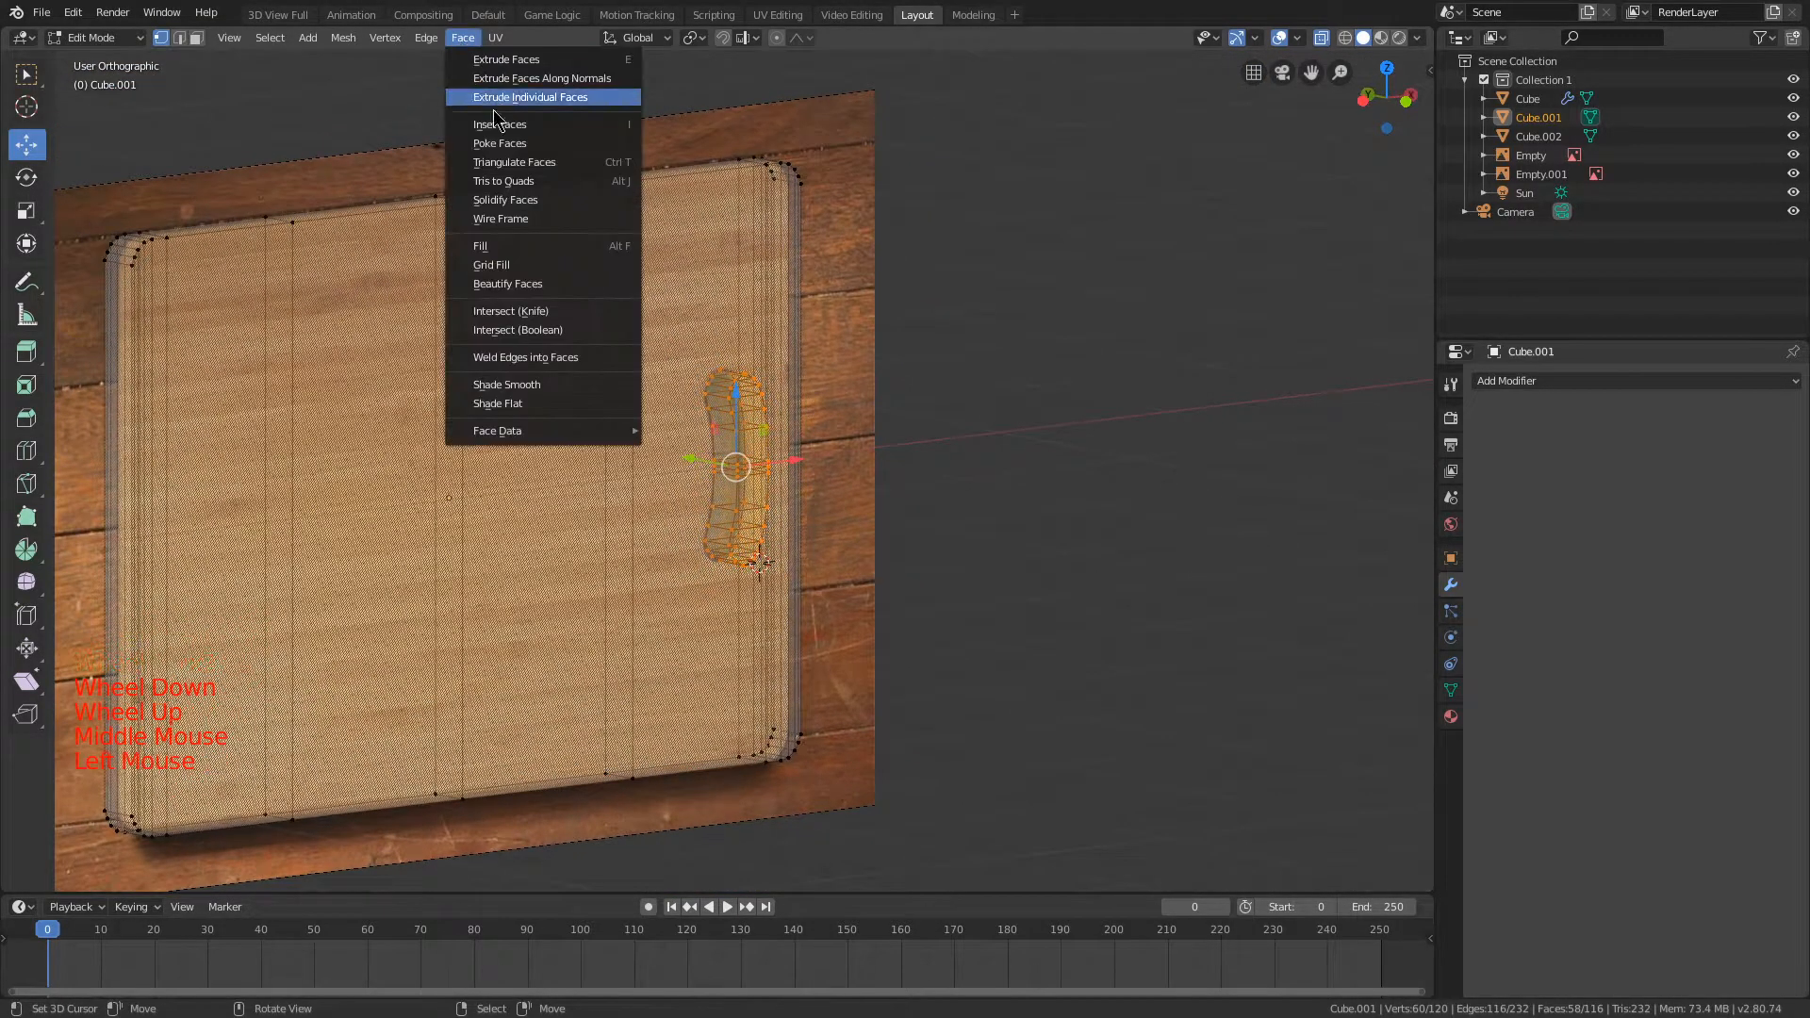
{"action": "left_click", "coordinate": [537, 326]}
{"action": "scroll", "coordinate": [566, 350], "scroll_direction": "up", "scroll_amount": 3}
{"action": "middle_click_drag", "start_coordinate": [566, 349], "coordinate": [547, 444]}
{"action": "left_click", "coordinate": [231, 830]}
{"action": "left_click", "coordinate": [222, 892]}
{"action": "middle_click_drag", "start_coordinate": [328, 800], "coordinate": [626, 626]}
{"action": "key", "text": "Tab"}
{"action": "scroll", "coordinate": [1365, 84], "scroll_direction": "down", "scroll_amount": 2}
Step: Turn off X-ray display and examine the board's handle area from the side
{"action": "left_click", "coordinate": [1320, 37]}
{"action": "middle_click_drag", "start_coordinate": [1000, 151], "coordinate": [997, 189]}
{"action": "scroll", "coordinate": [997, 188], "scroll_direction": "up", "scroll_amount": 2}
{"action": "middle_click_drag", "start_coordinate": [1003, 193], "coordinate": [882, 287]}
Step: Undo the boolean intersection of the handle shape and return to editing the board mesh
{"action": "key", "text": "Tab"}
{"action": "key", "text": "ctrl+z"}
{"action": "key", "text": "ctrl+z"}
{"action": "key", "text": "ctrl+z"}
{"action": "key", "text": "ctrl+z"}
{"action": "key", "text": "ctrl+z"}
{"action": "key", "text": "Tab"}
Step: Move the handle shape about 0.116 along Y into the board's thickness
{"action": "key", "text": "g"}
{"action": "left_click", "coordinate": [848, 286]}
{"action": "key", "text": "g"}
{"action": "key", "text": "shift+y"}
{"action": "key", "text": "y"}
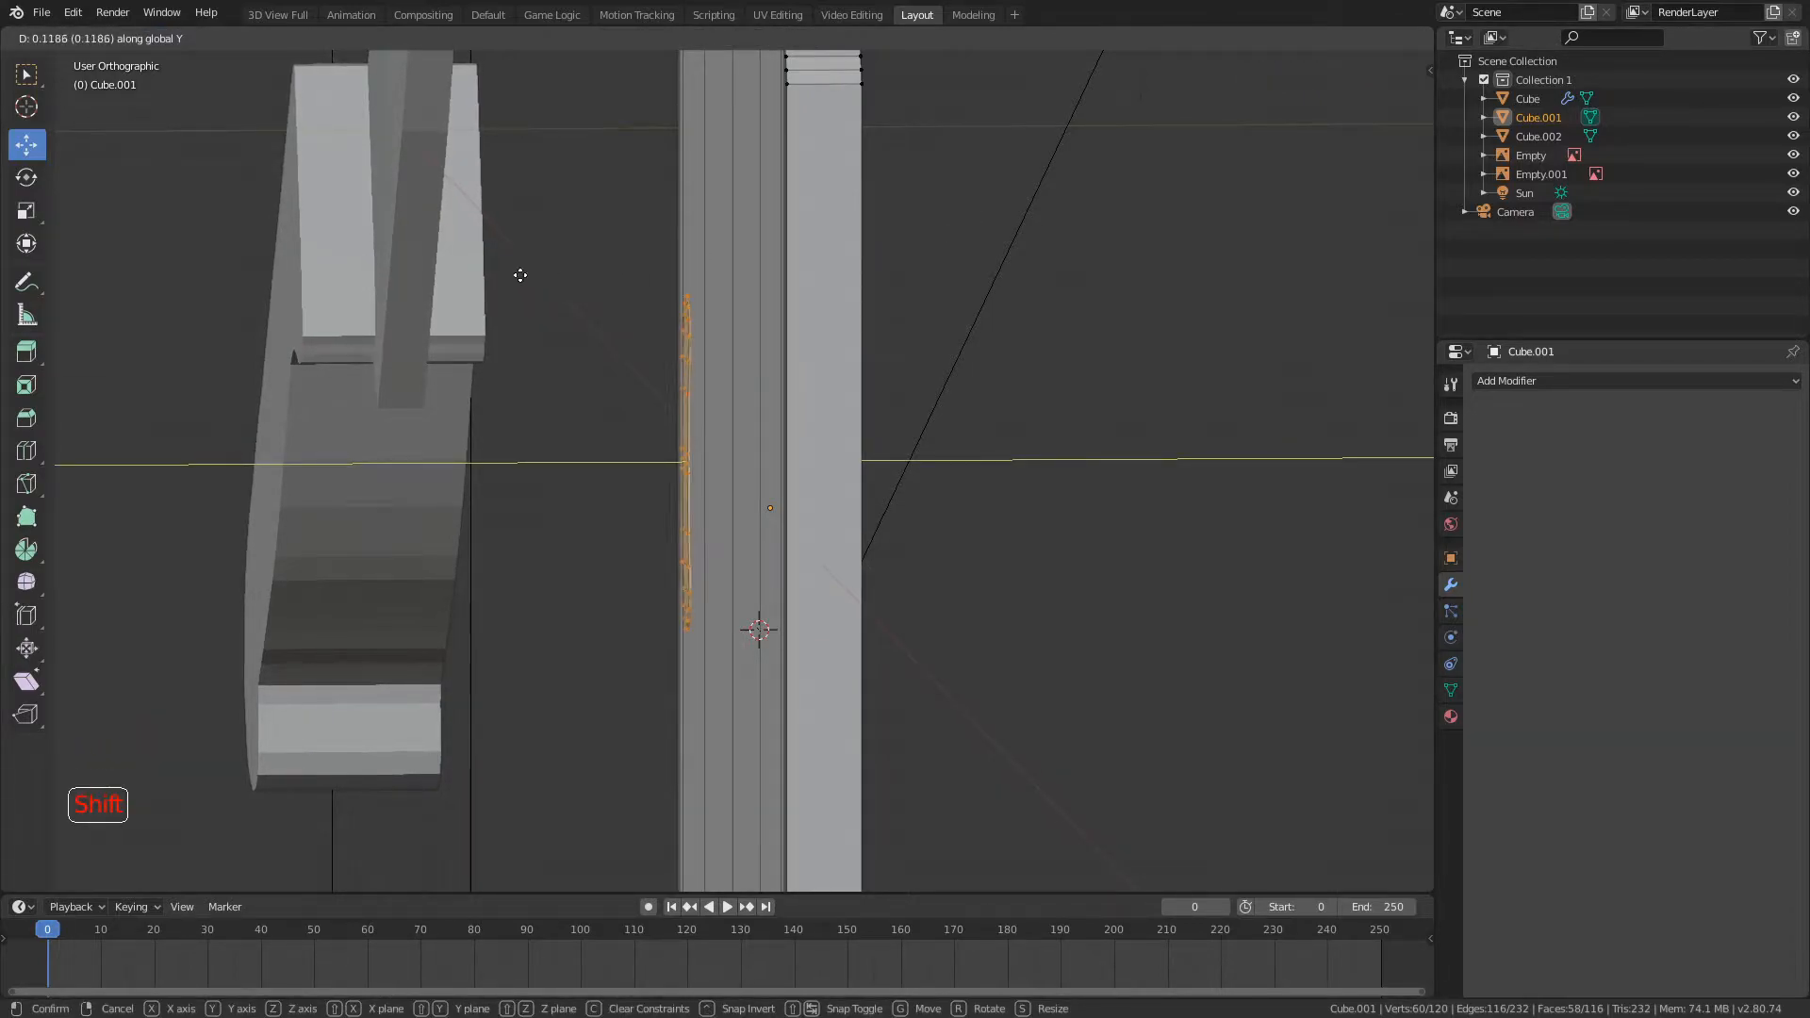
{"action": "left_click", "coordinate": [537, 256]}
Step: Scale the handle shape slightly along Y
{"action": "middle_click_drag", "start_coordinate": [537, 256], "coordinate": [919, 293]}
{"action": "key", "text": "s"}
{"action": "right_click", "coordinate": [921, 292]}
{"action": "key", "text": "s"}
{"action": "key", "text": "y"}
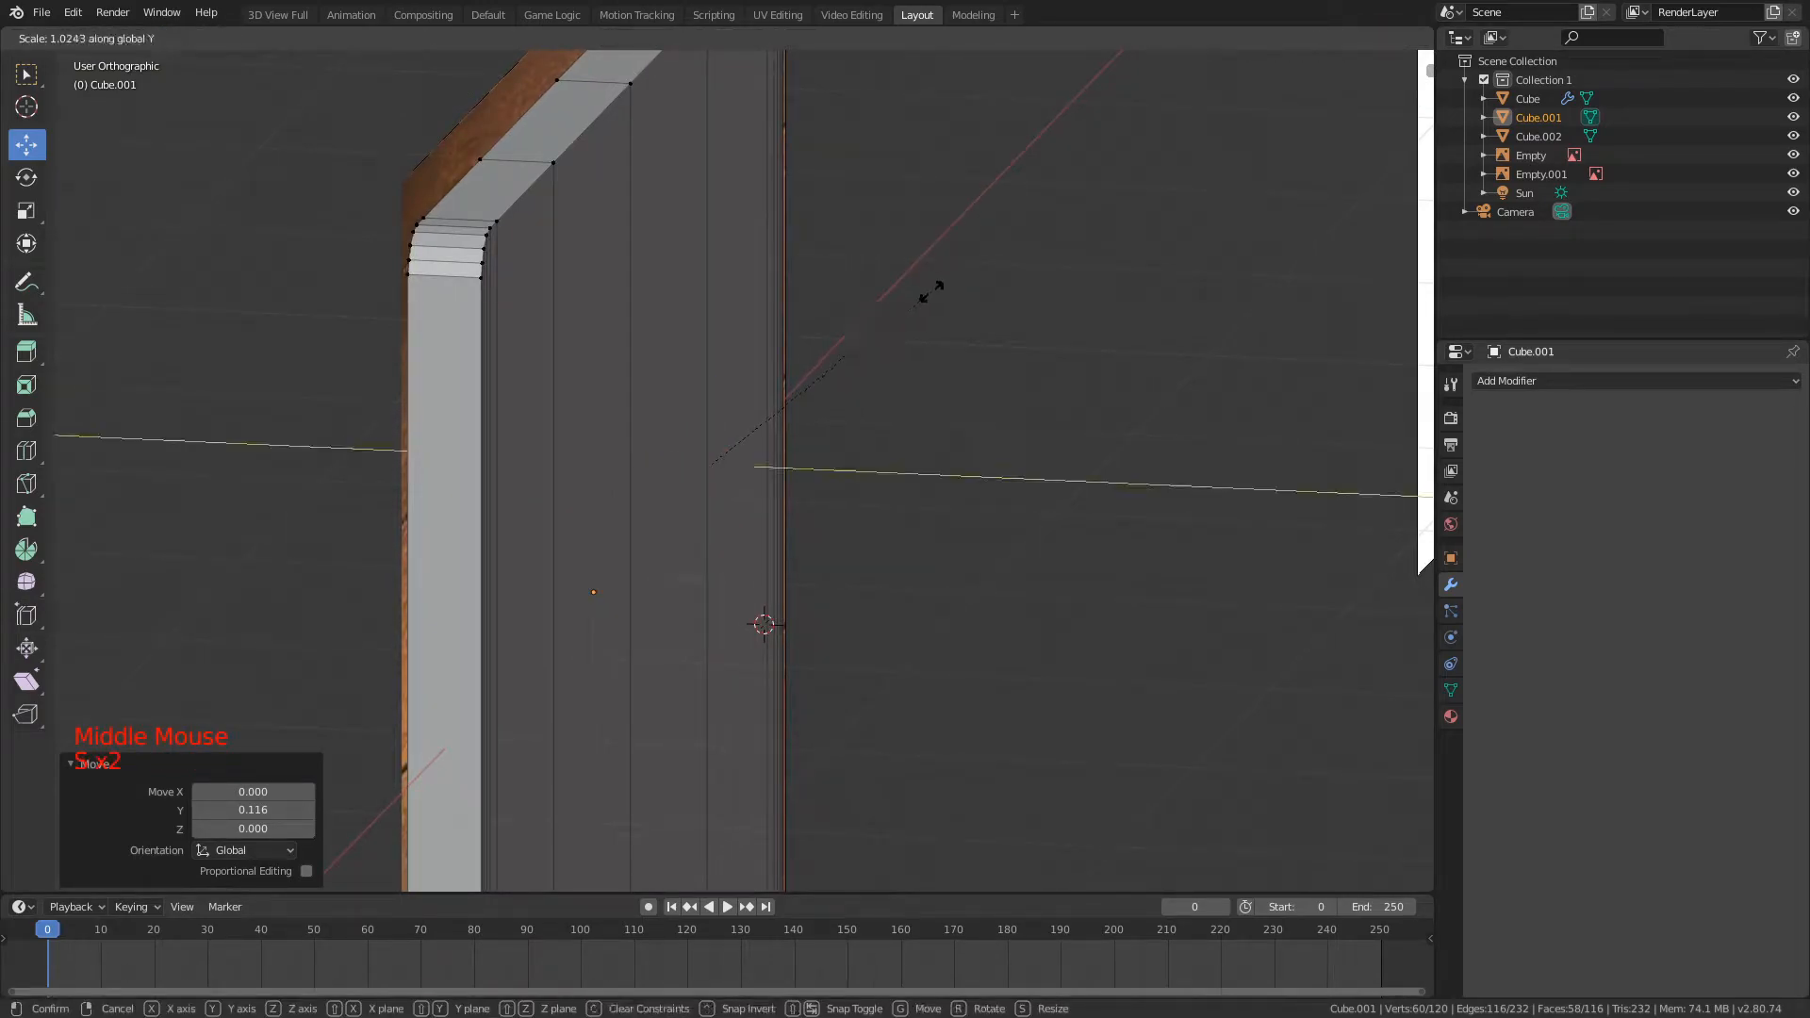
{"action": "left_click", "coordinate": [930, 293]}
Step: Rescale the handle shape and shift it -0.004 along Y within the board
{"action": "middle_click_drag", "start_coordinate": [937, 286], "coordinate": [965, 283]}
{"action": "key", "text": "g"}
{"action": "key", "text": "s"}
{"action": "left_click", "coordinate": [1193, 283]}
{"action": "key", "text": "g"}
{"action": "key", "text": "y"}
{"action": "left_click", "coordinate": [1209, 281]}
Step: Stretch the handle shape further along Y to deepen it through the board
{"action": "middle_click_drag", "start_coordinate": [1209, 282], "coordinate": [1140, 291]}
{"action": "scroll", "coordinate": [1140, 291], "scroll_direction": "up", "scroll_amount": 2}
{"action": "key", "text": "s"}
{"action": "key", "text": "y"}
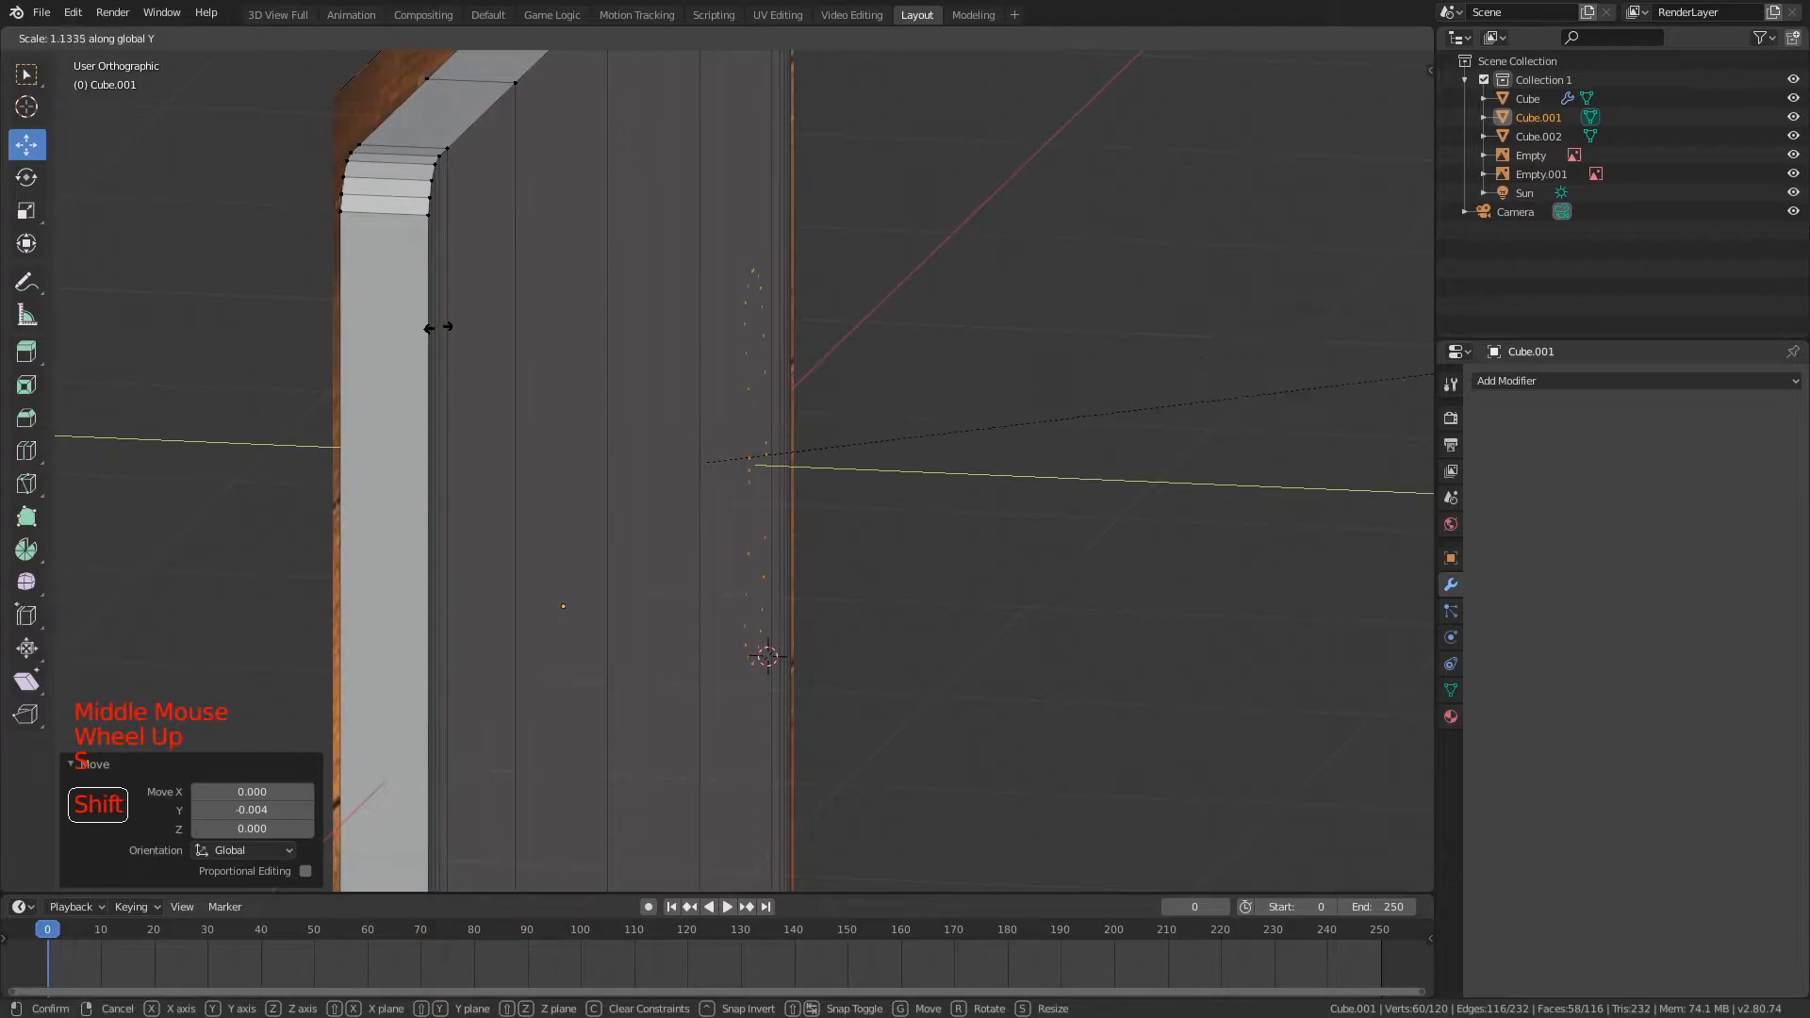
{"action": "left_click", "coordinate": [1419, 350], "text": "shift"}
Step: Shift the handle shape -0.008 along Y
{"action": "middle_click_drag", "start_coordinate": [1348, 302], "coordinate": [745, 287]}
{"action": "key", "text": "g"}
{"action": "key", "text": "y"}
{"action": "left_click", "coordinate": [890, 292]}
Step: Scale the handle shape by 1.069 along Y so it extends through the board
{"action": "key", "text": "s"}
{"action": "key", "text": "y"}
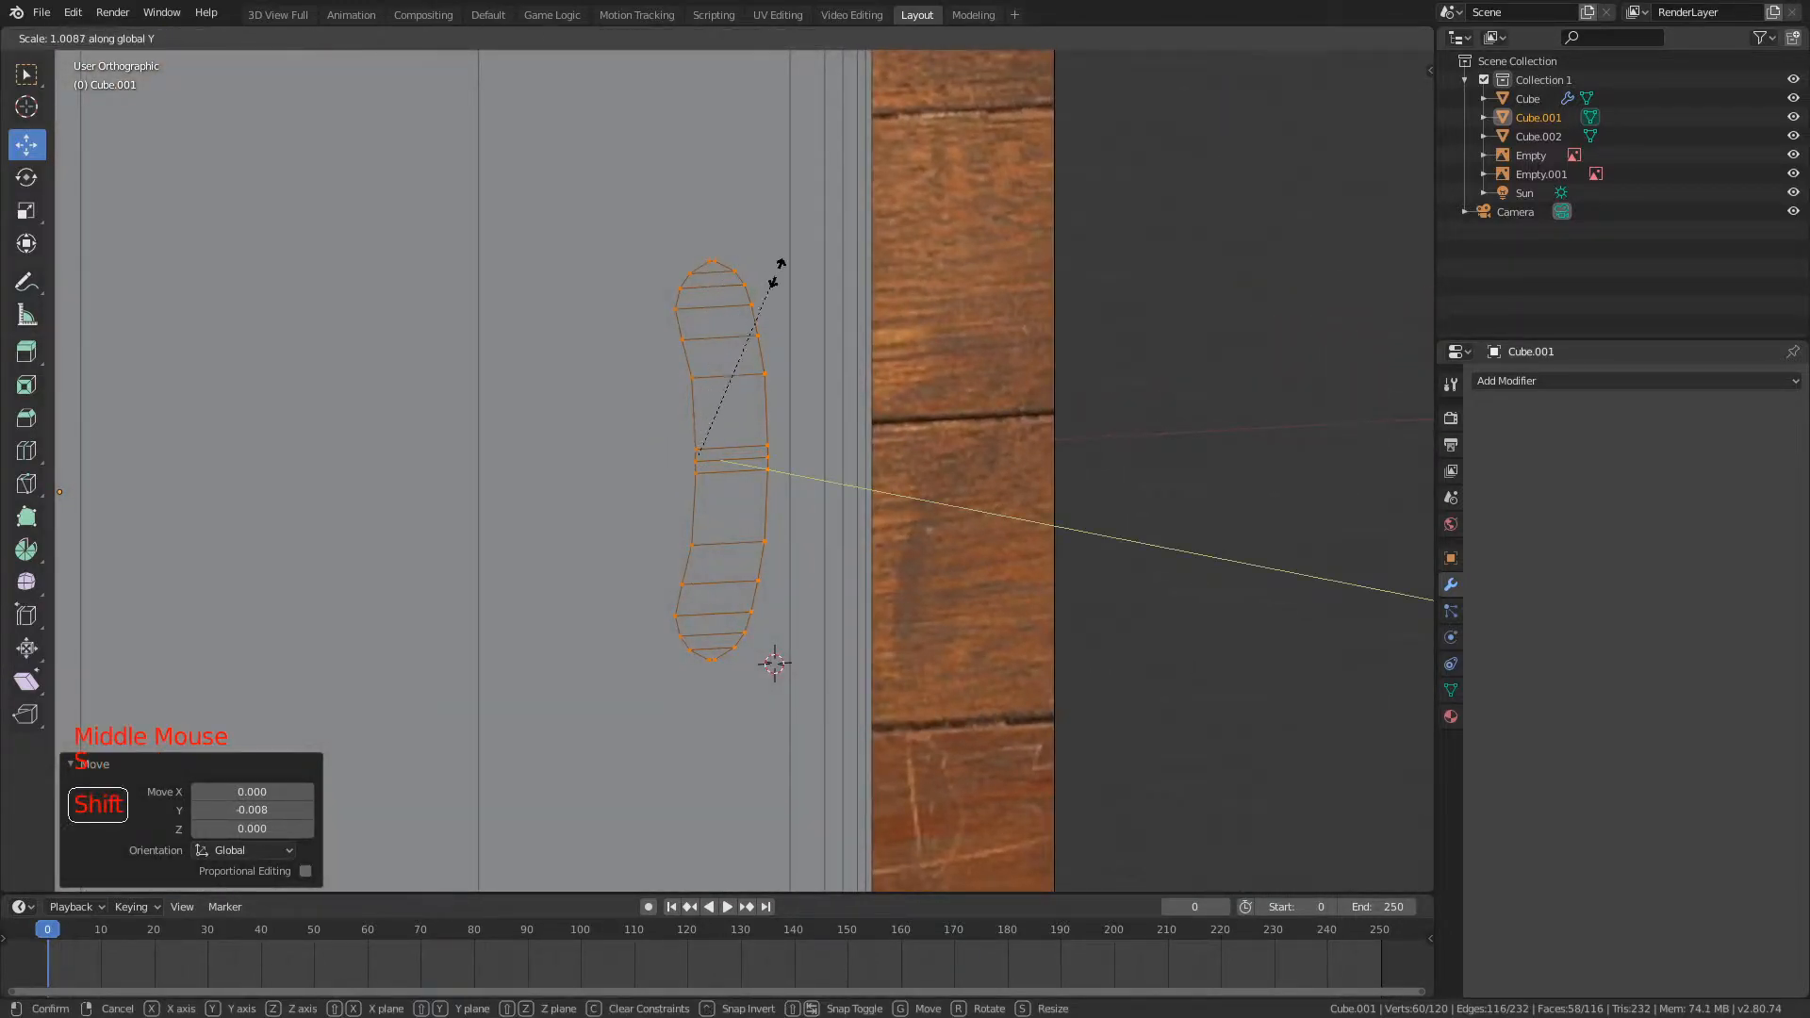
{"action": "middle_click_drag", "start_coordinate": [1028, 295], "coordinate": [1151, 287]}
{"action": "scroll", "coordinate": [1140, 291], "scroll_direction": "up", "scroll_amount": 3}
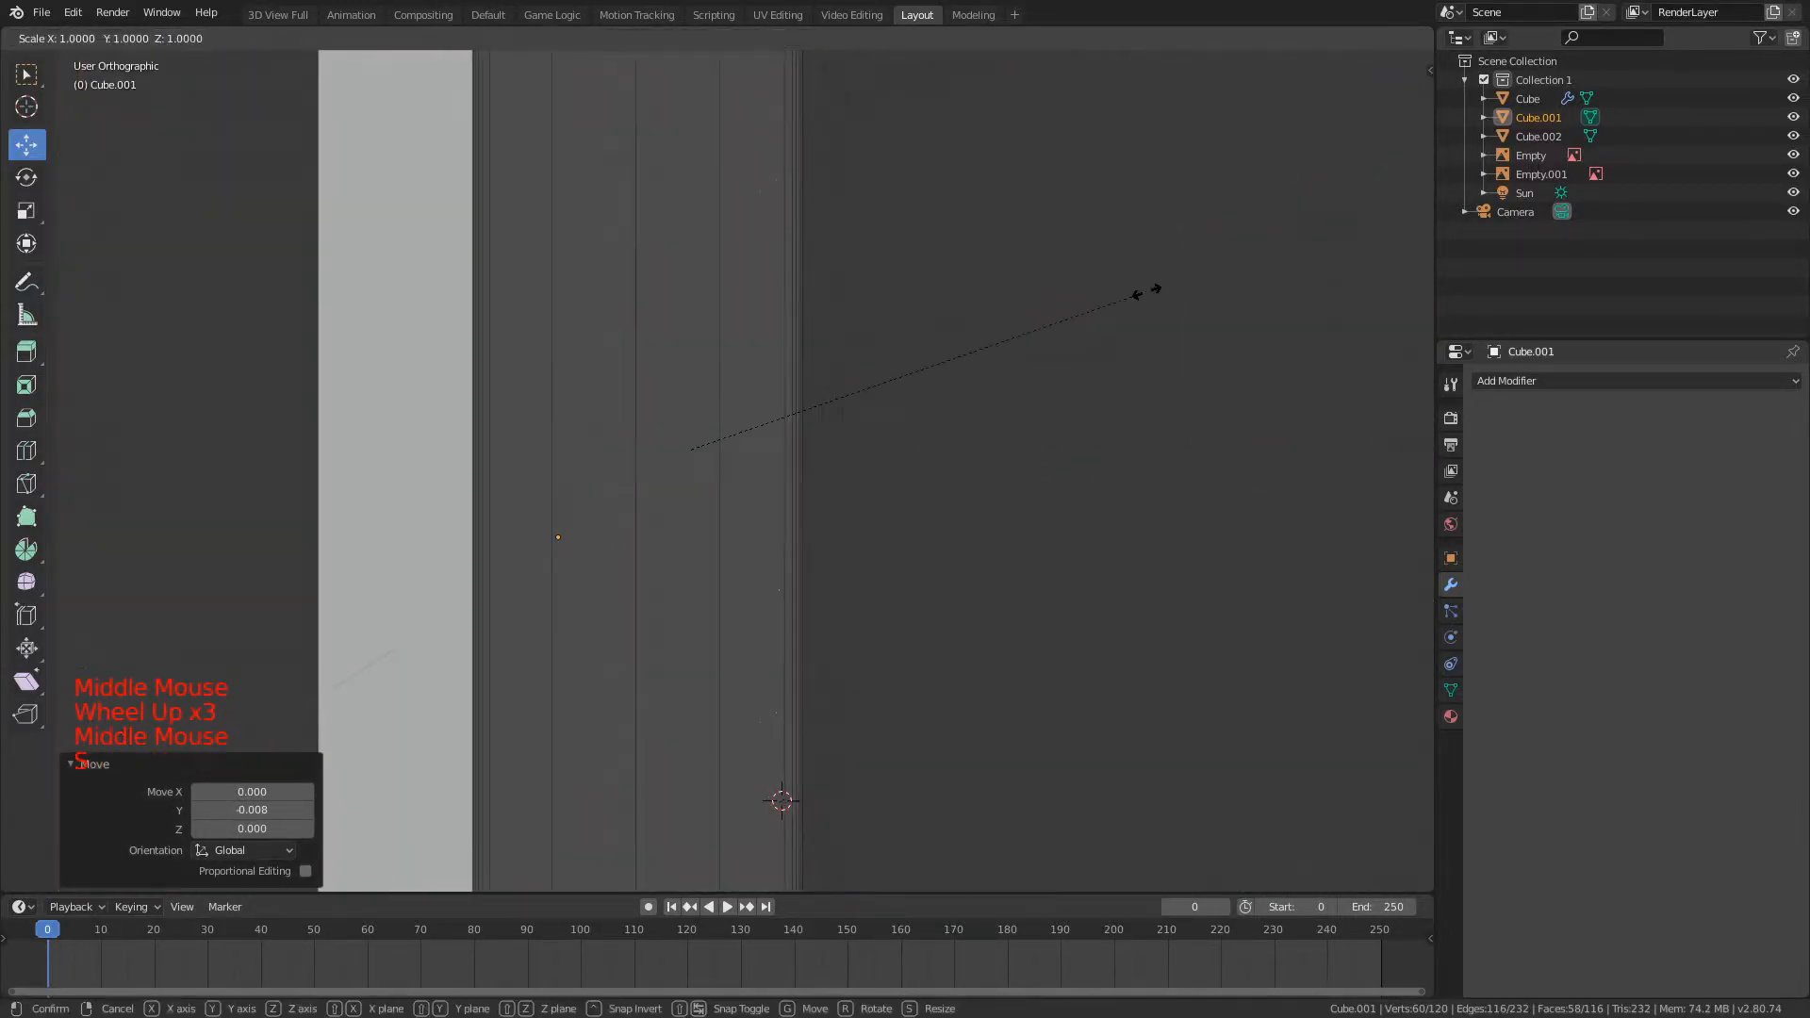
{"action": "left_click", "coordinate": [156, 326]}
Step: Apply Intersect (Boolean) to cut the handle shape through the board
{"action": "scroll", "coordinate": [476, 347], "scroll_direction": "down", "scroll_amount": 1}
{"action": "middle_click_drag", "start_coordinate": [490, 348], "coordinate": [719, 236]}
{"action": "scroll", "coordinate": [719, 236], "scroll_direction": "down", "scroll_amount": 2}
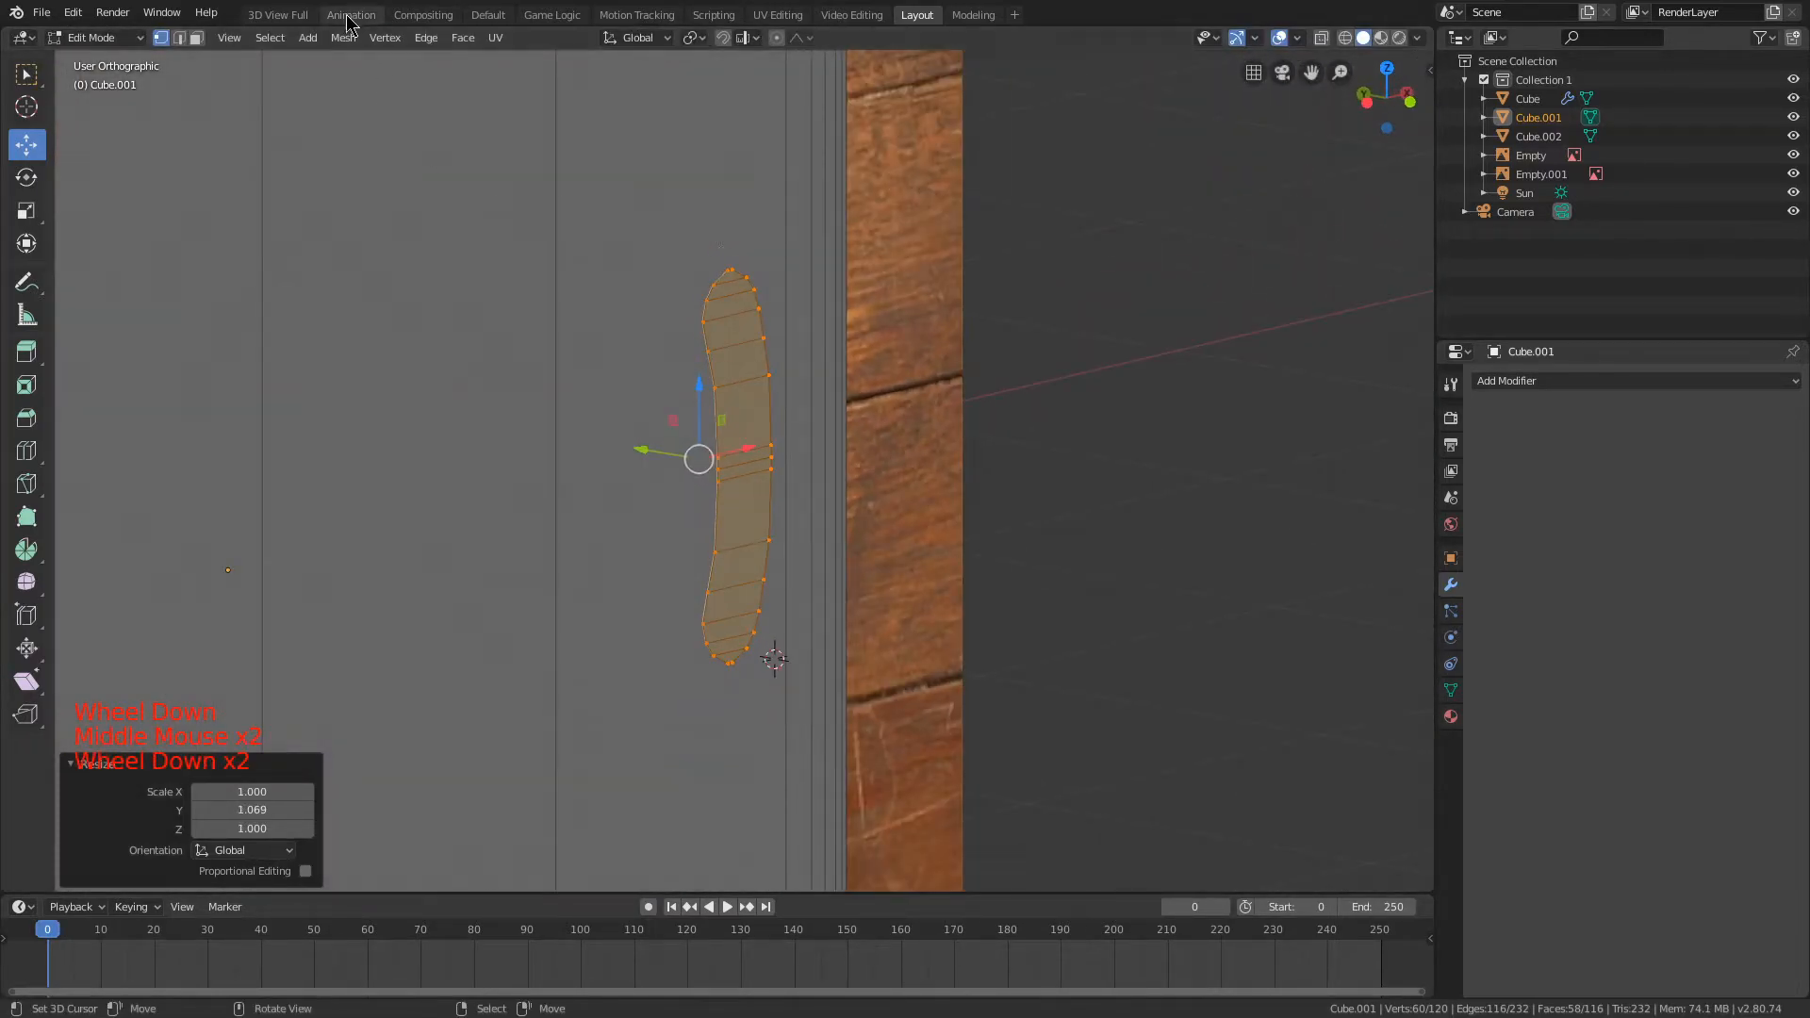
{"action": "left_click", "coordinate": [462, 38]}
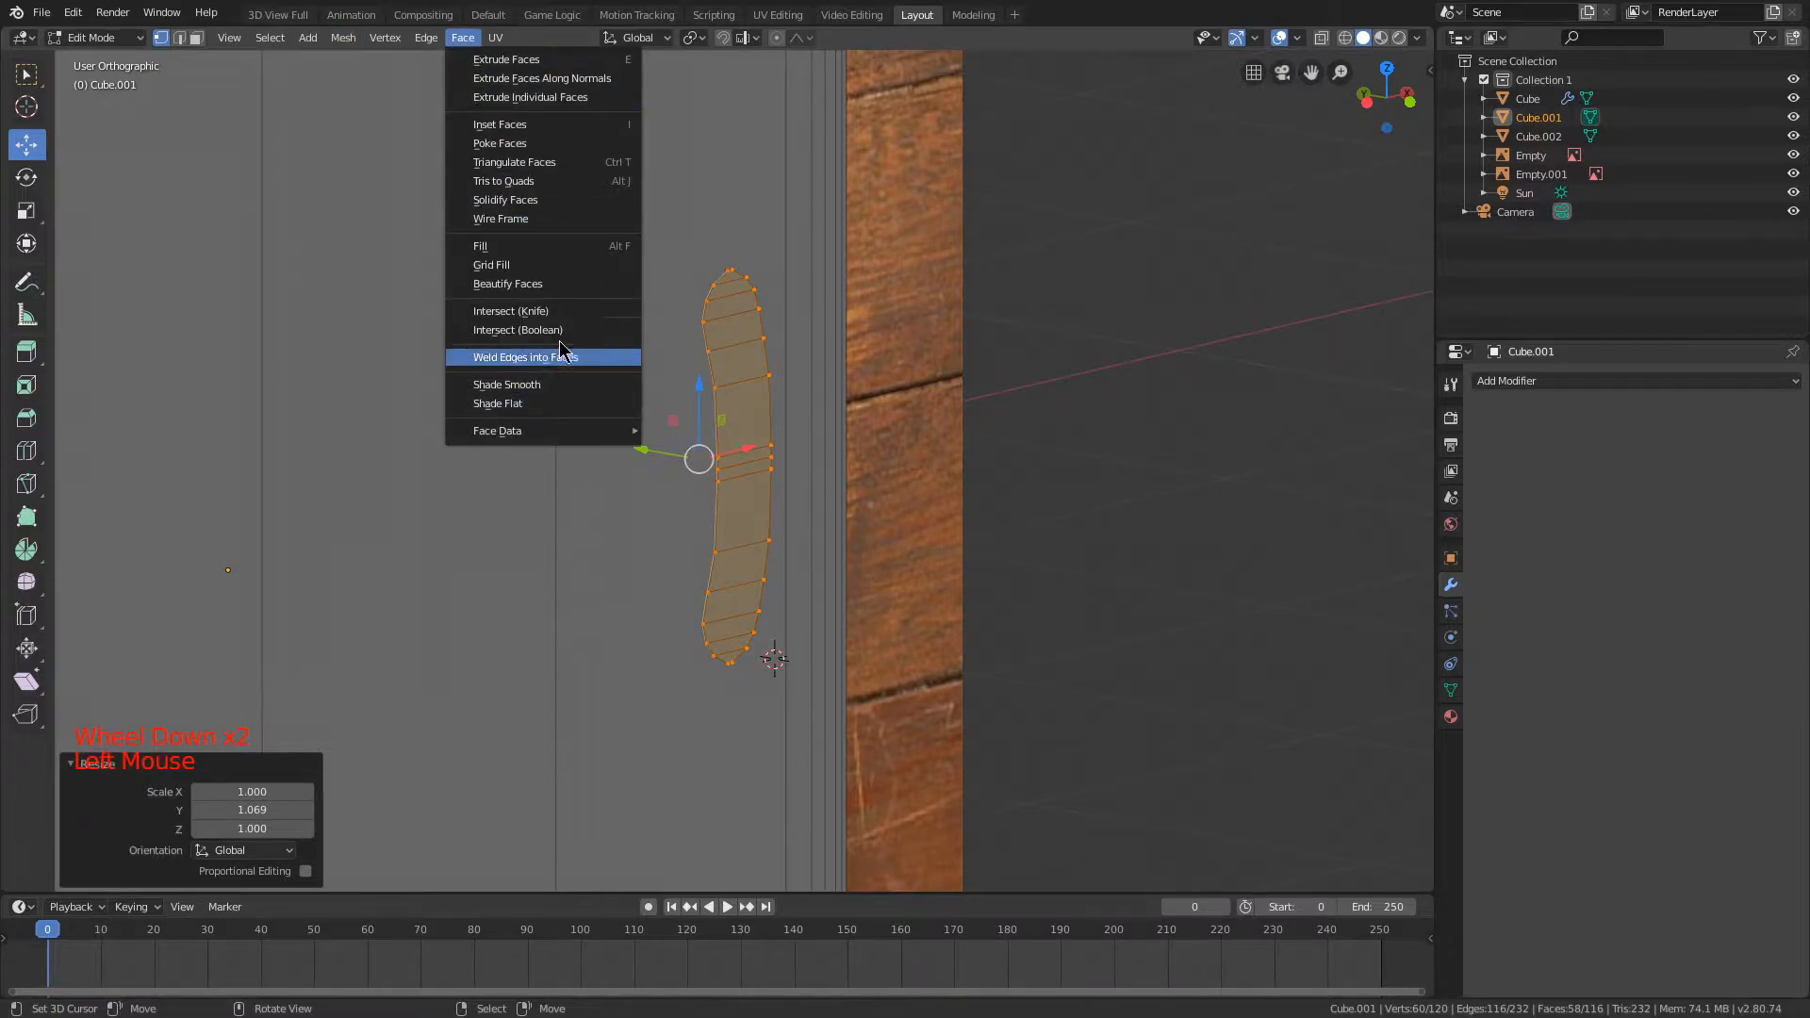
{"action": "left_click", "coordinate": [528, 344]}
{"action": "scroll", "coordinate": [811, 434], "scroll_direction": "down", "scroll_amount": 1}
{"action": "middle_click_drag", "start_coordinate": [811, 433], "coordinate": [685, 320]}
Step: Inspect the handle hole's walls and surrounding edges in Object Mode and Edit Mode
{"action": "key", "text": "Tab"}
{"action": "scroll", "coordinate": [921, 403], "scroll_direction": "down", "scroll_amount": 1}
{"action": "key", "text": "Tab"}
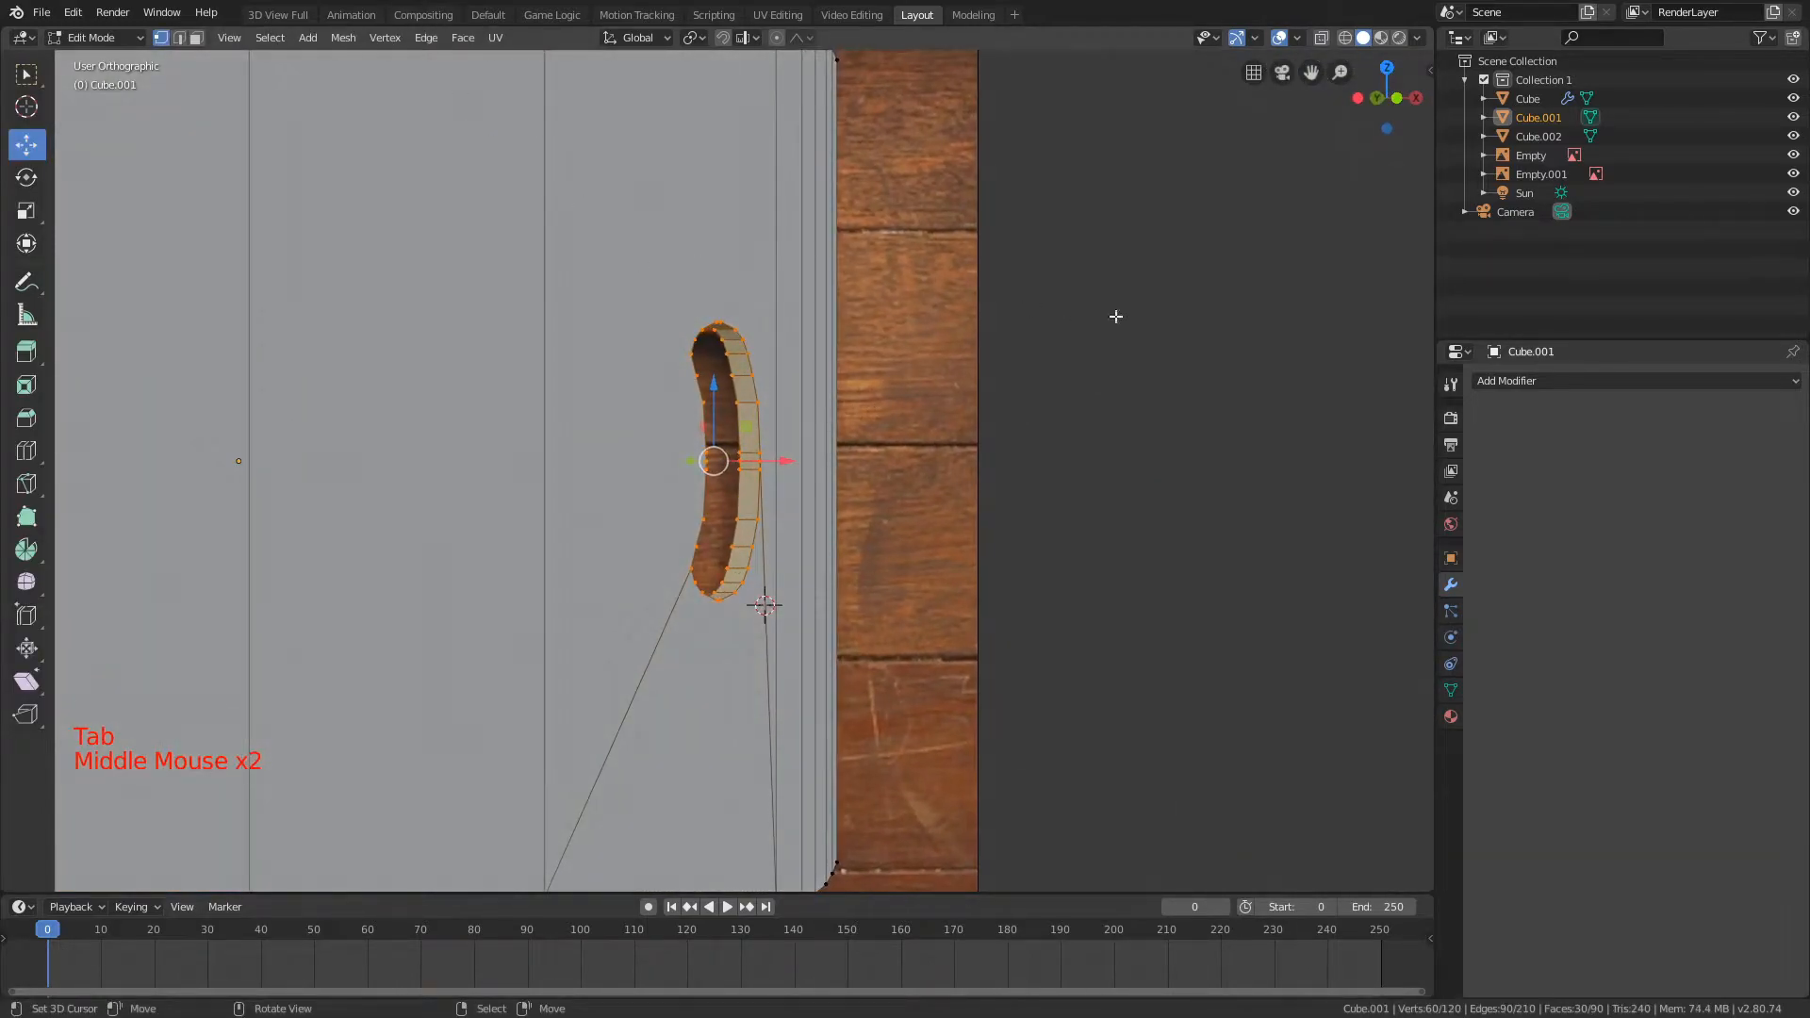
{"action": "scroll", "coordinate": [842, 286], "scroll_direction": "up", "scroll_amount": 4}
{"action": "middle_click_drag", "start_coordinate": [758, 257], "coordinate": [640, 258]}
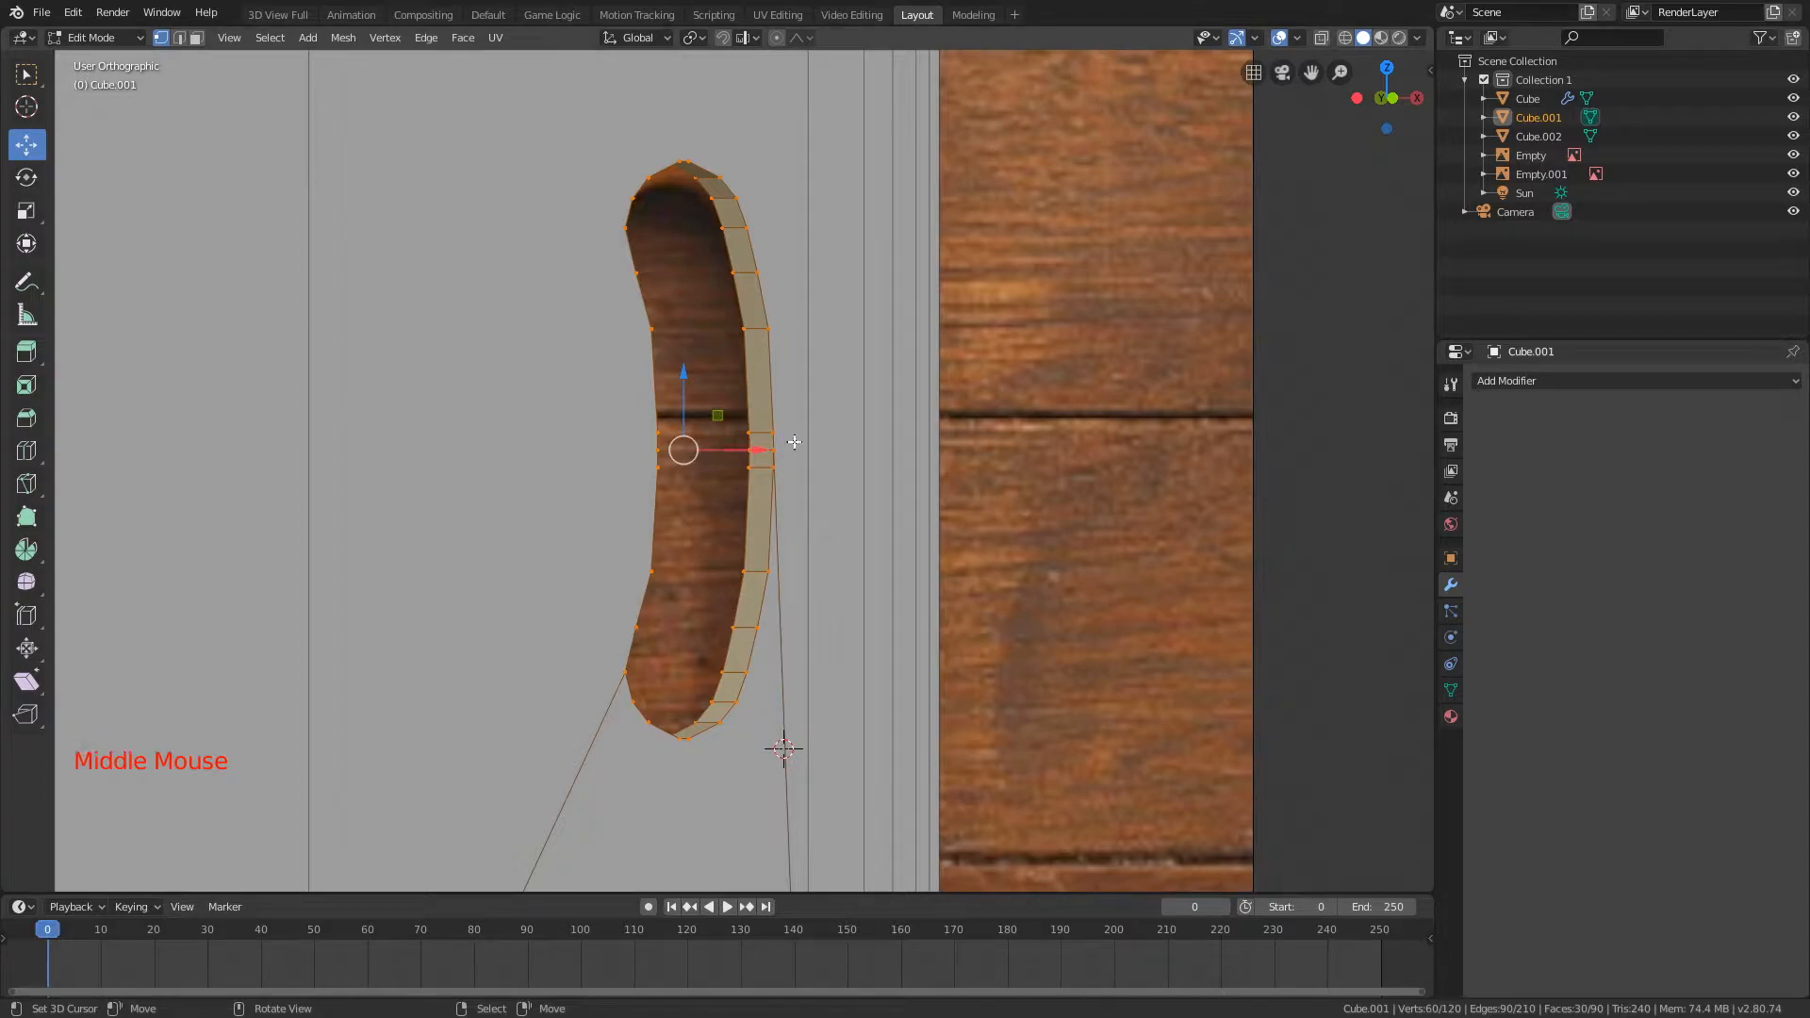
{"action": "scroll", "coordinate": [774, 347], "scroll_direction": "down", "scroll_amount": 1}
{"action": "mouse_move", "coordinate": [754, 349]}
{"action": "middle_mouse_down"}
{"action": "mouse_move", "coordinate": [775, 347]}
{"action": "mouse_move", "coordinate": [745, 339]}
{"action": "middle_mouse_up"}
Step: Undo the boolean cut of the handle hole
{"action": "key", "text": "ctrl+z"}
{"action": "key", "text": "ctrl+z"}
{"action": "key", "text": "ctrl+z"}
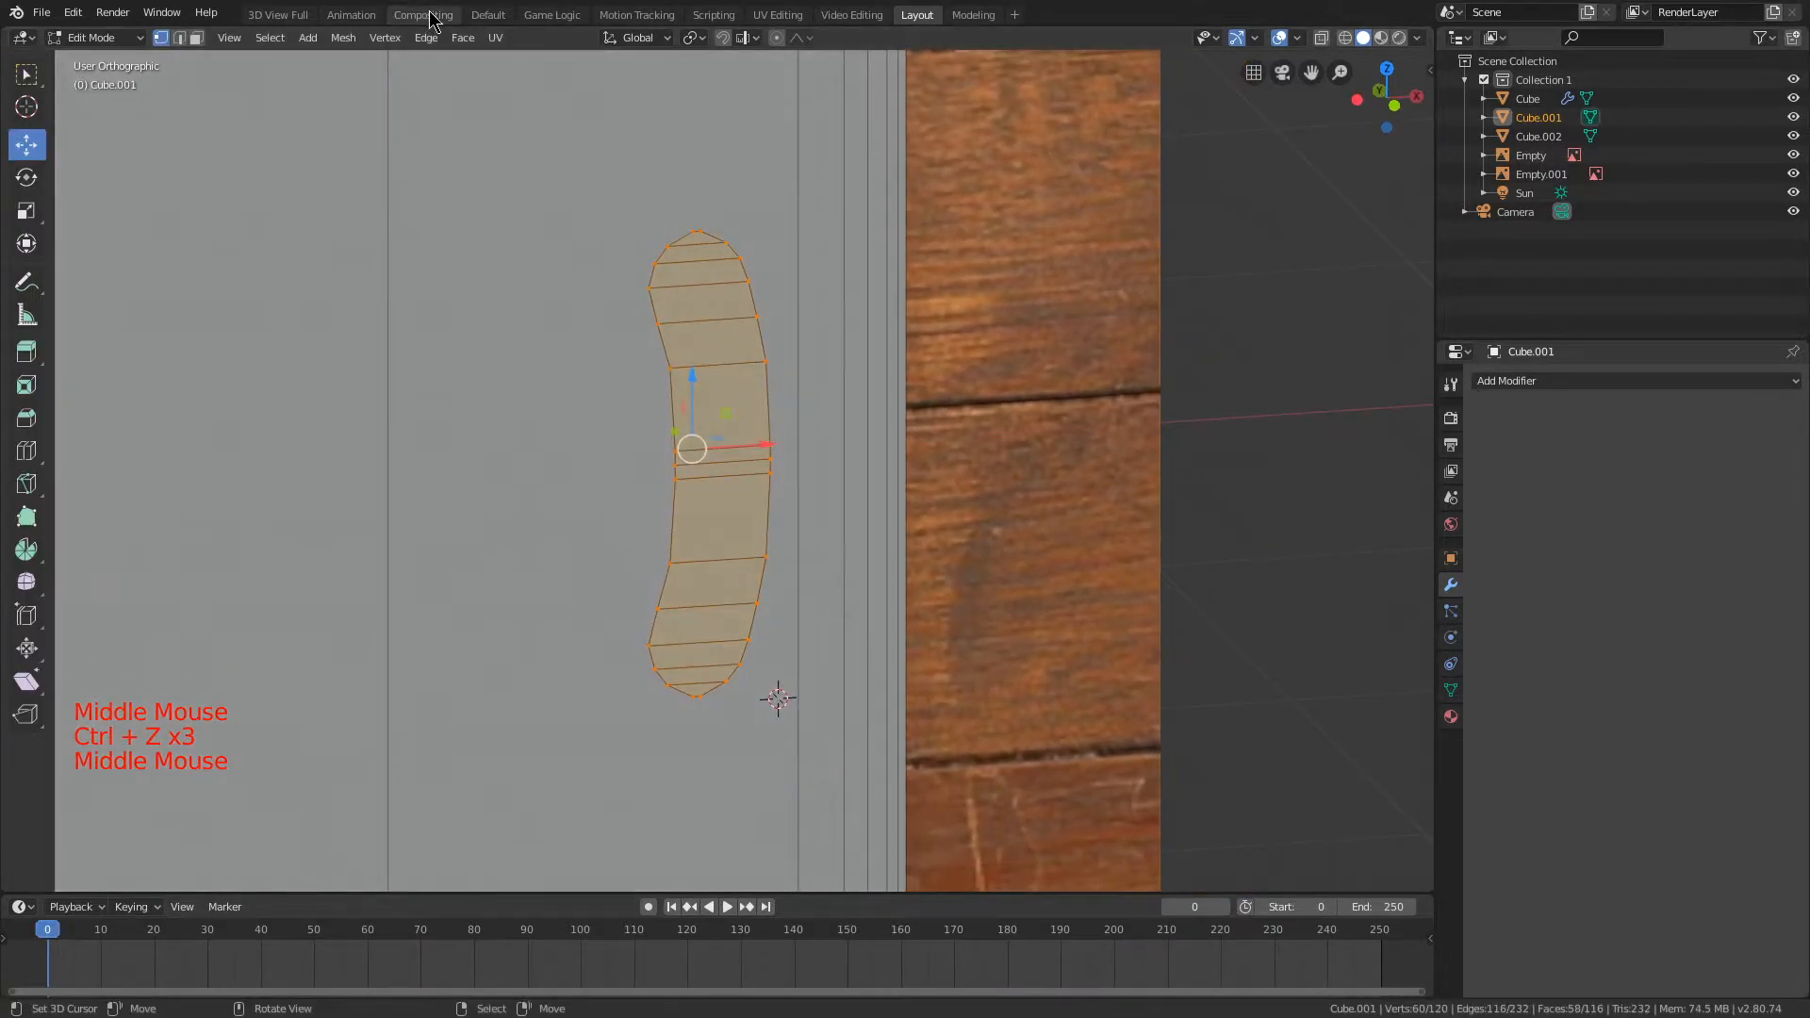
Step: Try Intersect (Knife) on the handle shape and examine the cut edges around it
{"action": "left_click", "coordinate": [345, 46]}
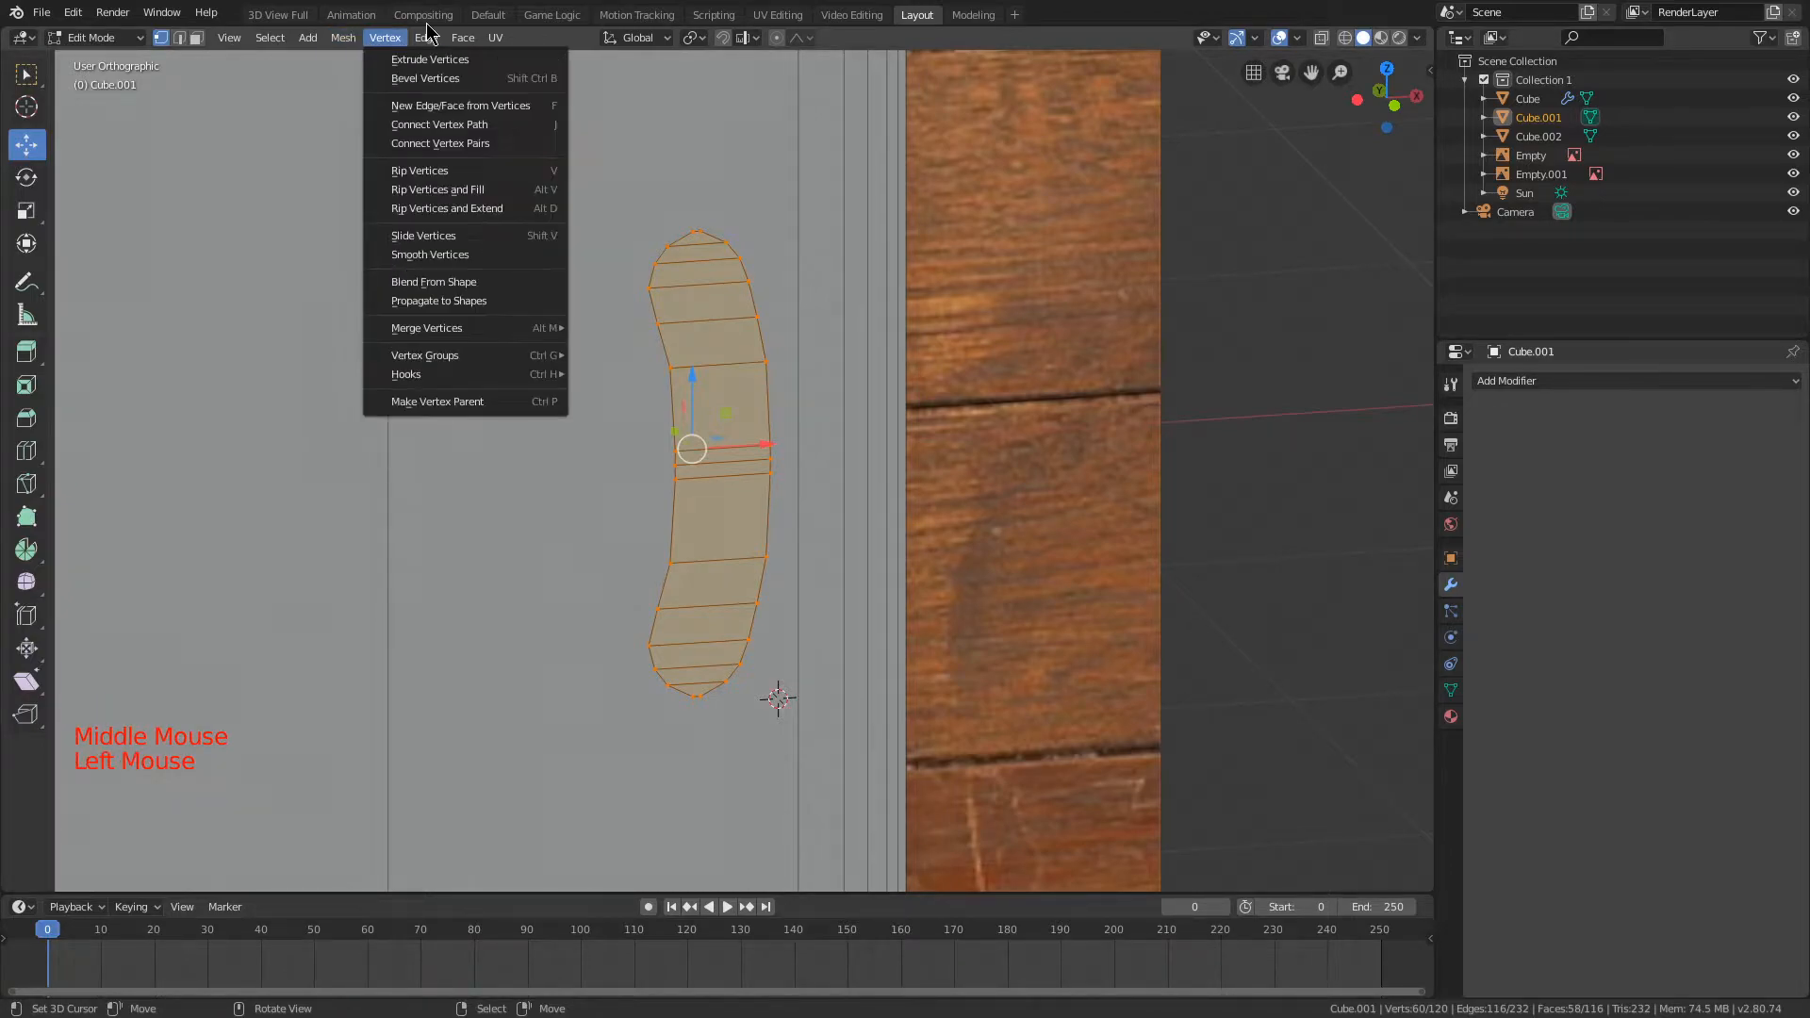
{"action": "mouse_move", "coordinate": [465, 47]}
{"action": "left_click", "coordinate": [593, 311]}
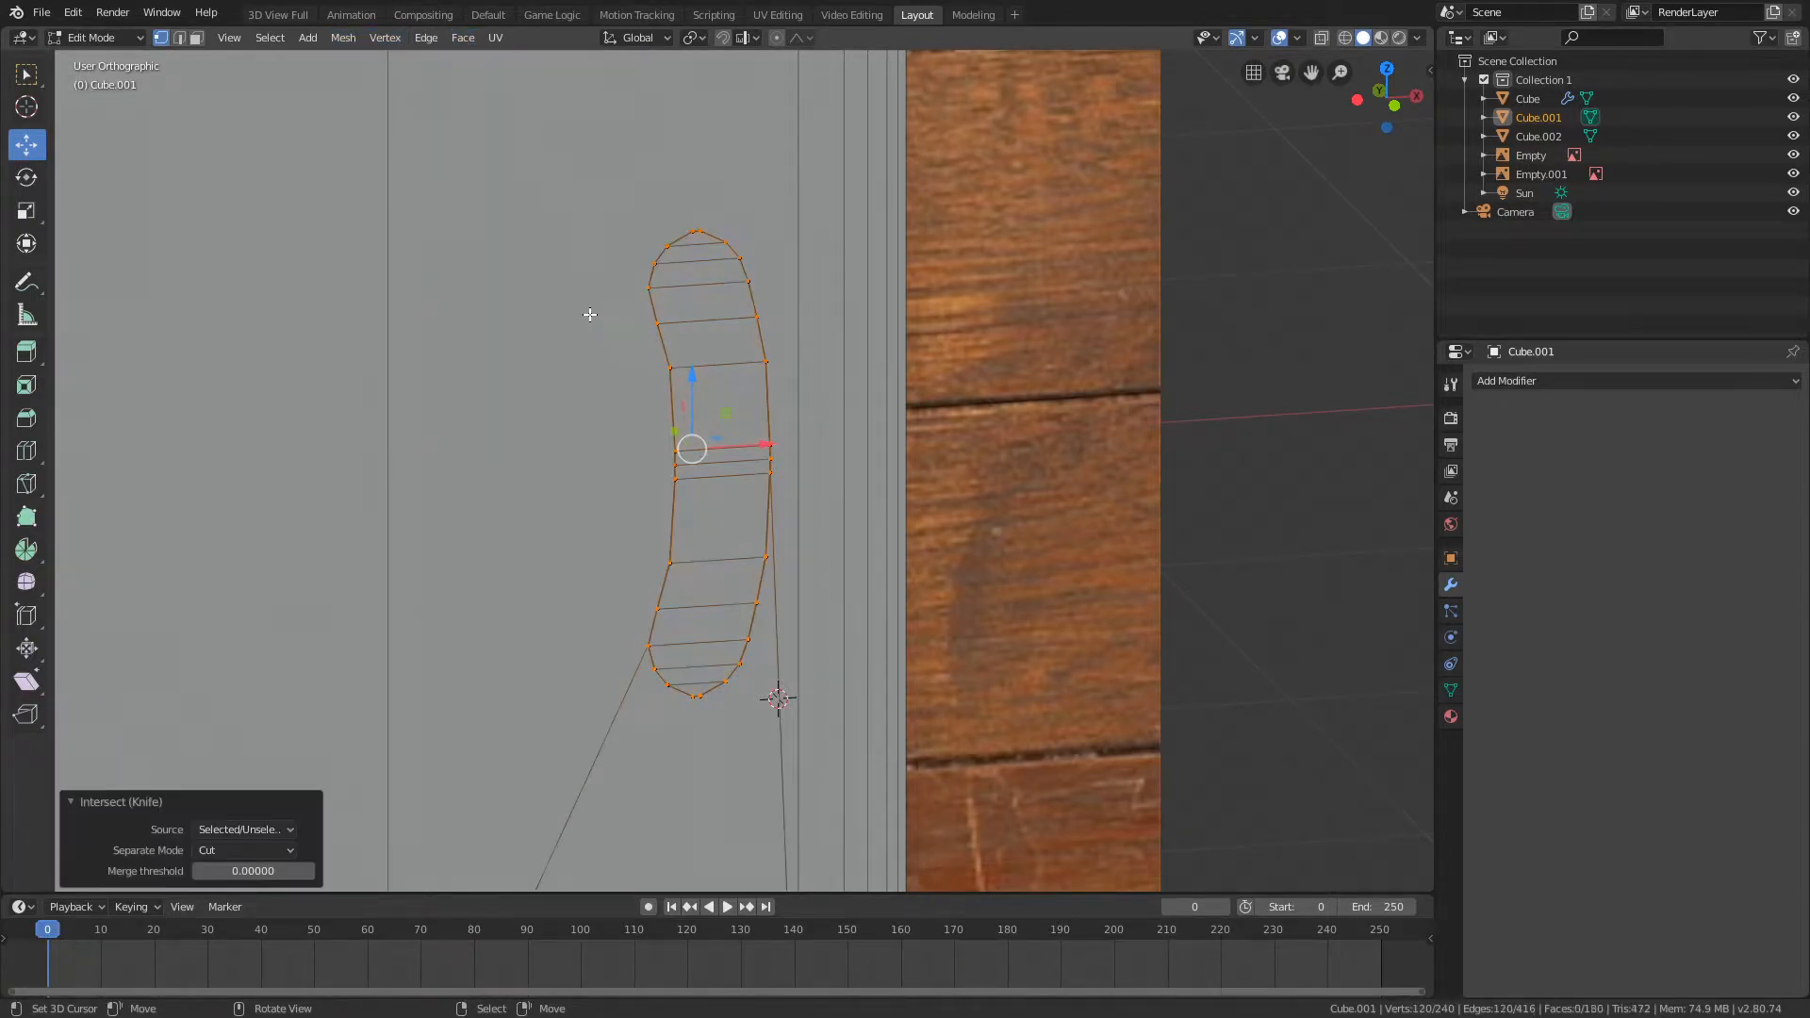
{"action": "middle_click_drag", "start_coordinate": [594, 311], "coordinate": [614, 384]}
{"action": "key", "text": "g"}
{"action": "right_click", "coordinate": [770, 424]}
{"action": "middle_click_drag", "start_coordinate": [769, 362], "coordinate": [831, 322]}
{"action": "mouse_move", "coordinate": [758, 452]}
{"action": "left_mouse_down"}
{"action": "mouse_move", "coordinate": [498, 433]}
{"action": "mouse_move", "coordinate": [745, 448]}
{"action": "left_mouse_up"}
{"action": "scroll", "coordinate": [689, 236], "scroll_direction": "down", "scroll_amount": 3}
{"action": "middle_click_drag", "start_coordinate": [689, 235], "coordinate": [651, 311]}
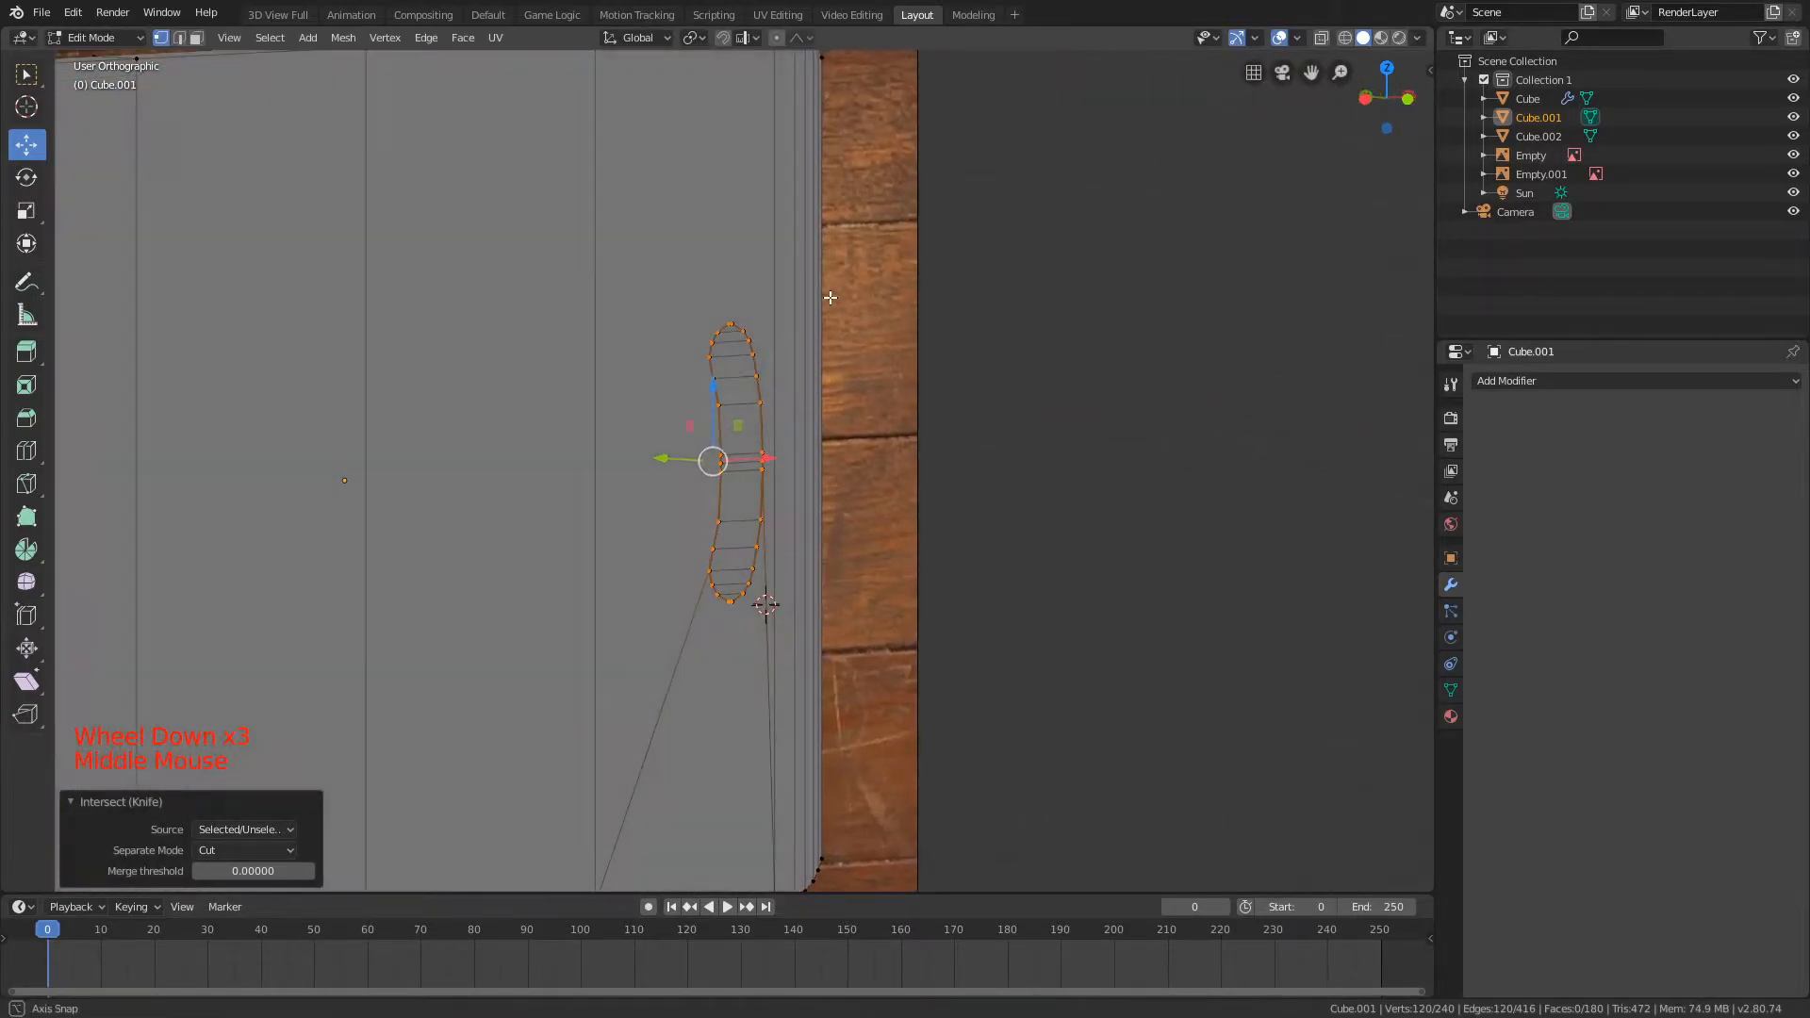
Step: Try the Merge separate mode for the knife intersection, and set it back to Cut
{"action": "left_click", "coordinate": [218, 850]}
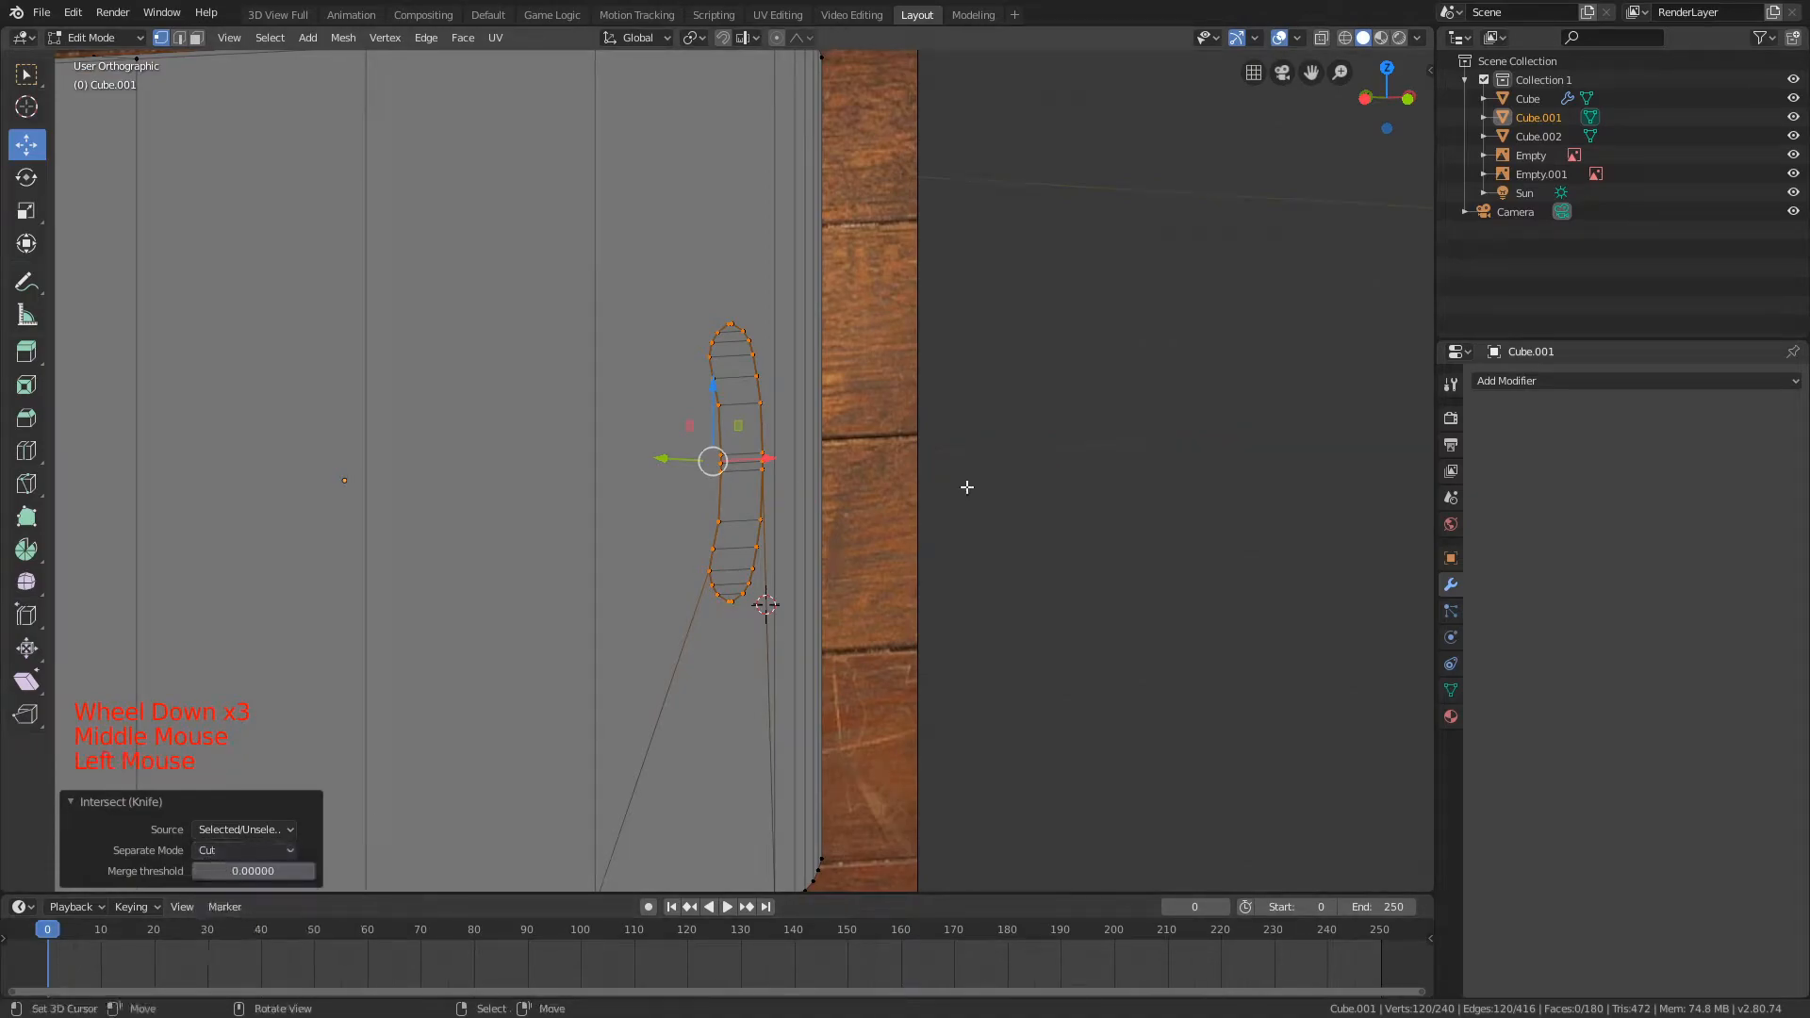
{"action": "left_click", "coordinate": [243, 850]}
{"action": "left_click", "coordinate": [236, 907]}
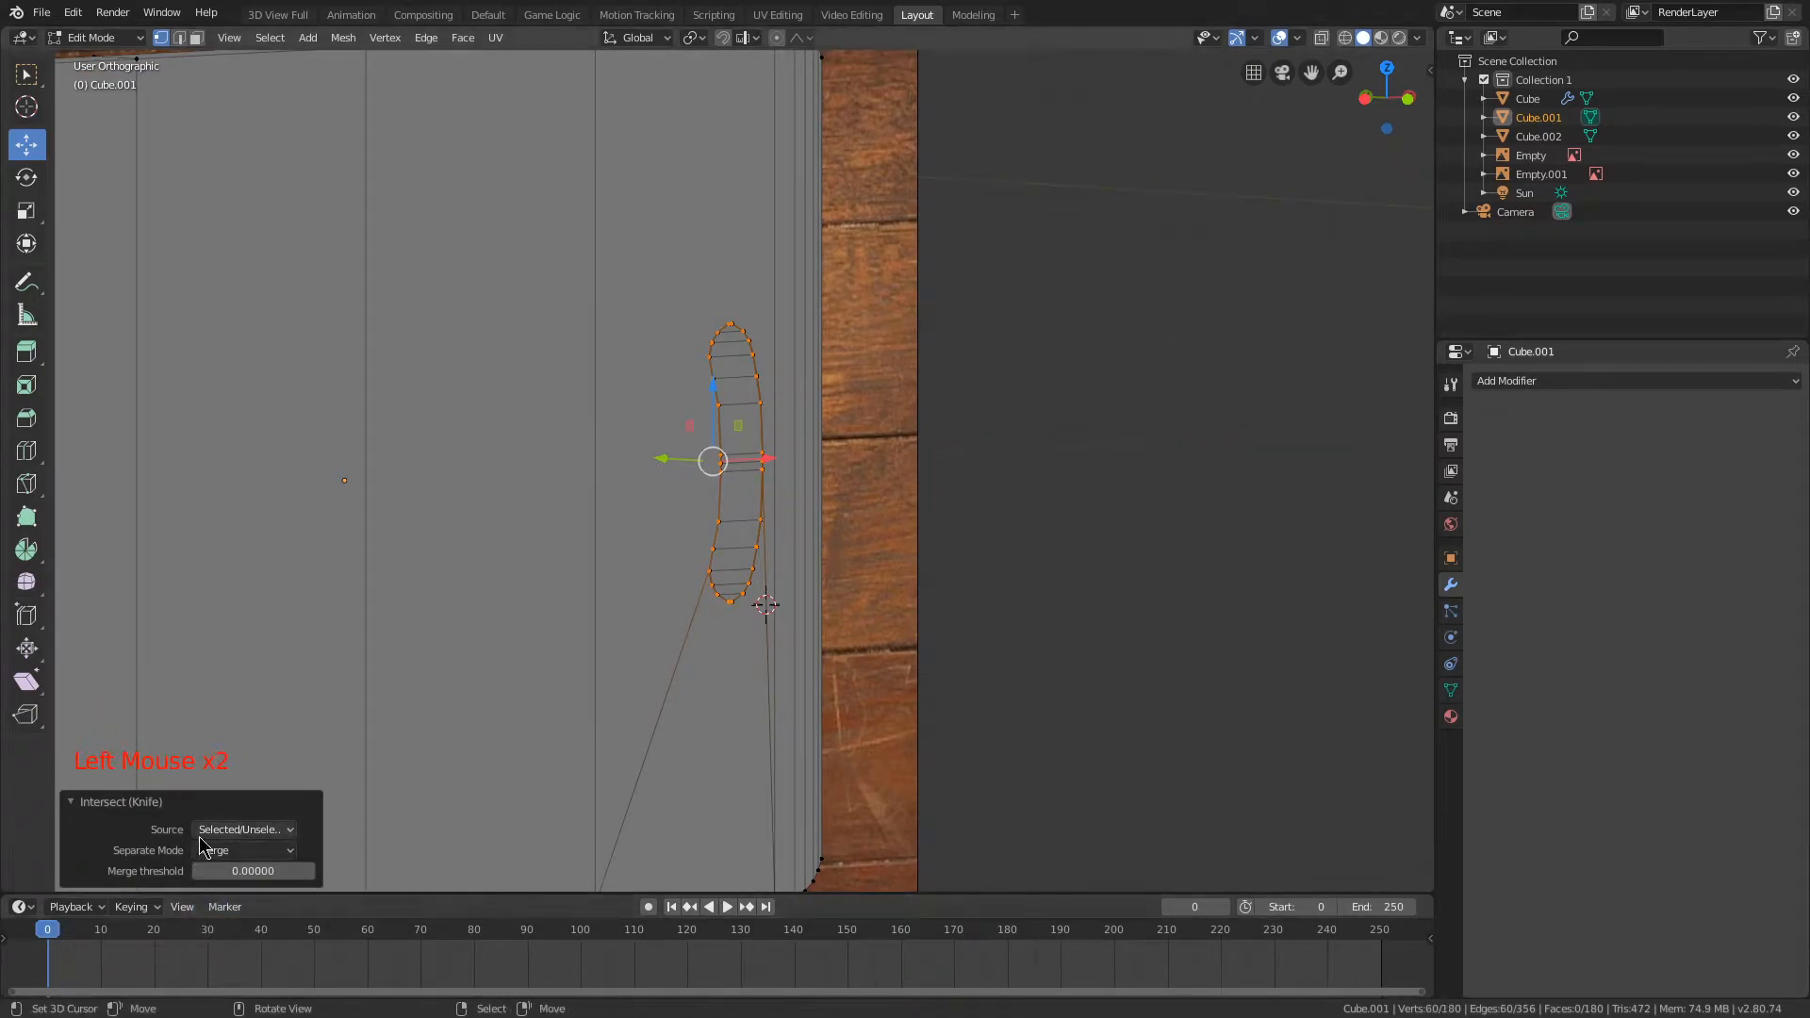
{"action": "left_click", "coordinate": [229, 855]}
{"action": "left_click", "coordinate": [236, 886]}
{"action": "scroll", "coordinate": [881, 566], "scroll_direction": "up", "scroll_amount": 1}
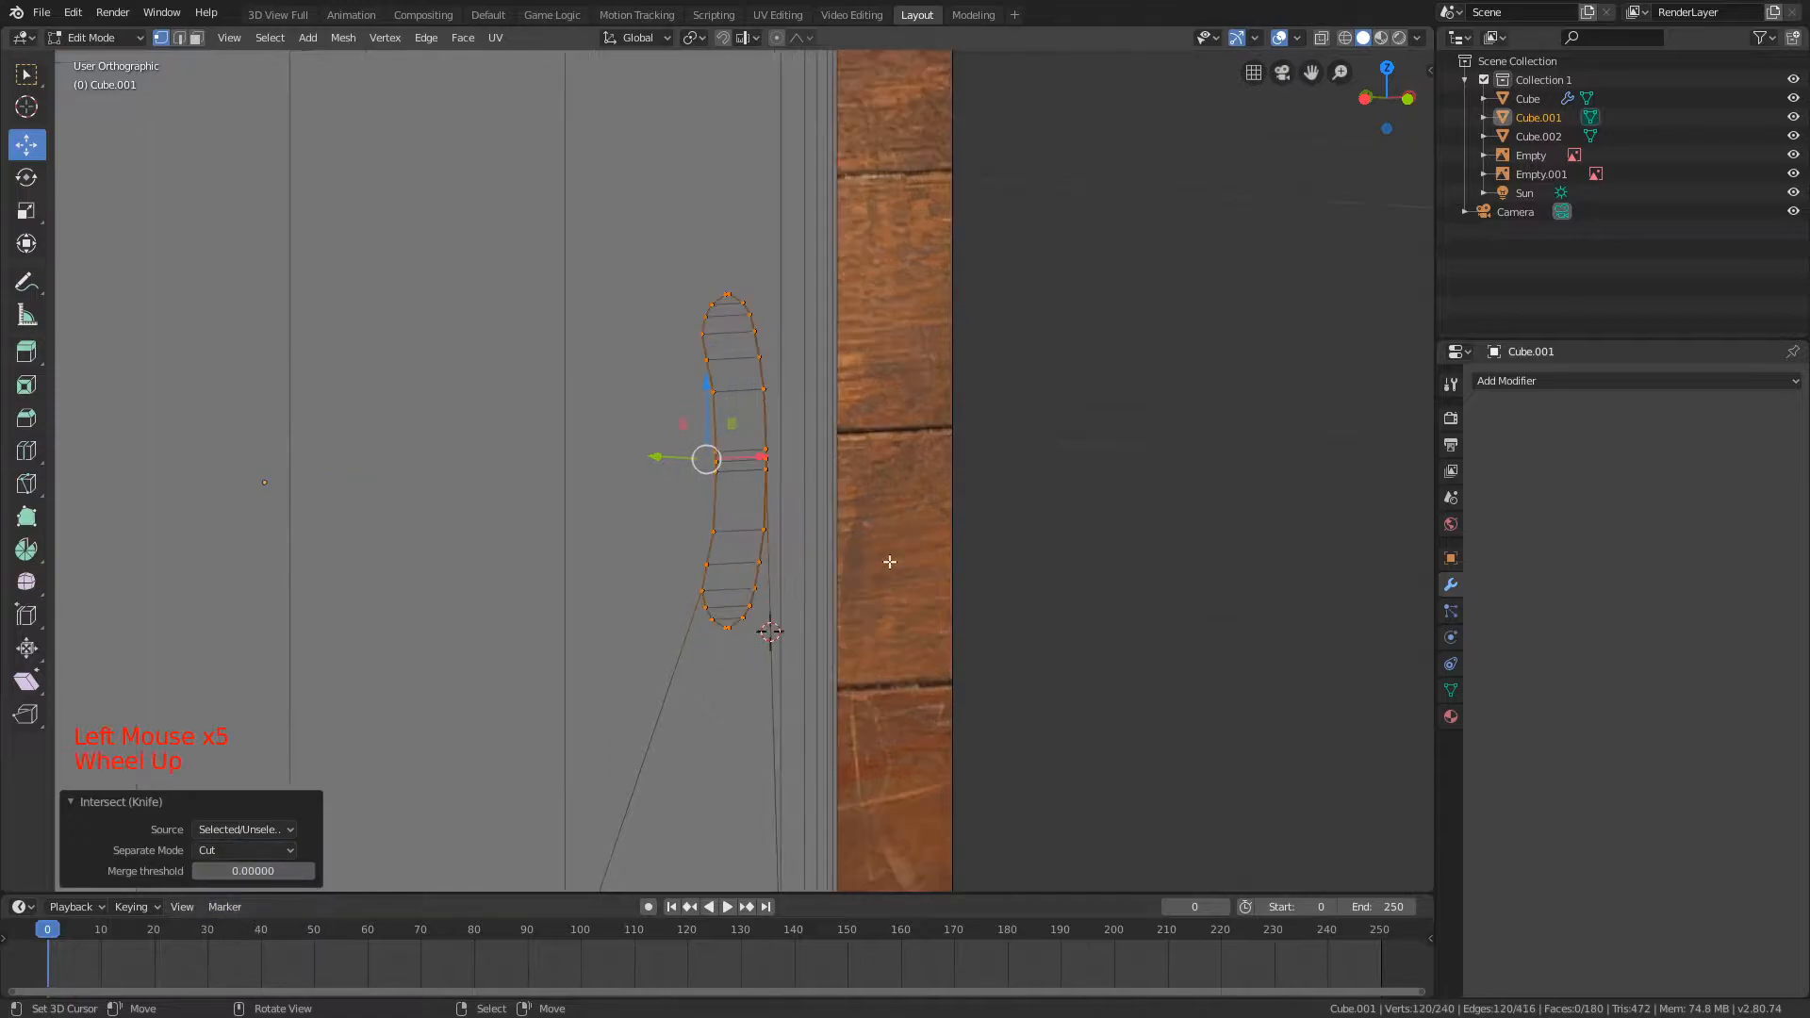
Step: Undo the knife intersection of the handle shape
{"action": "key", "text": "s"}
{"action": "key", "text": "ctrl+z"}
{"action": "middle_click_drag", "start_coordinate": [985, 387], "coordinate": [820, 393]}
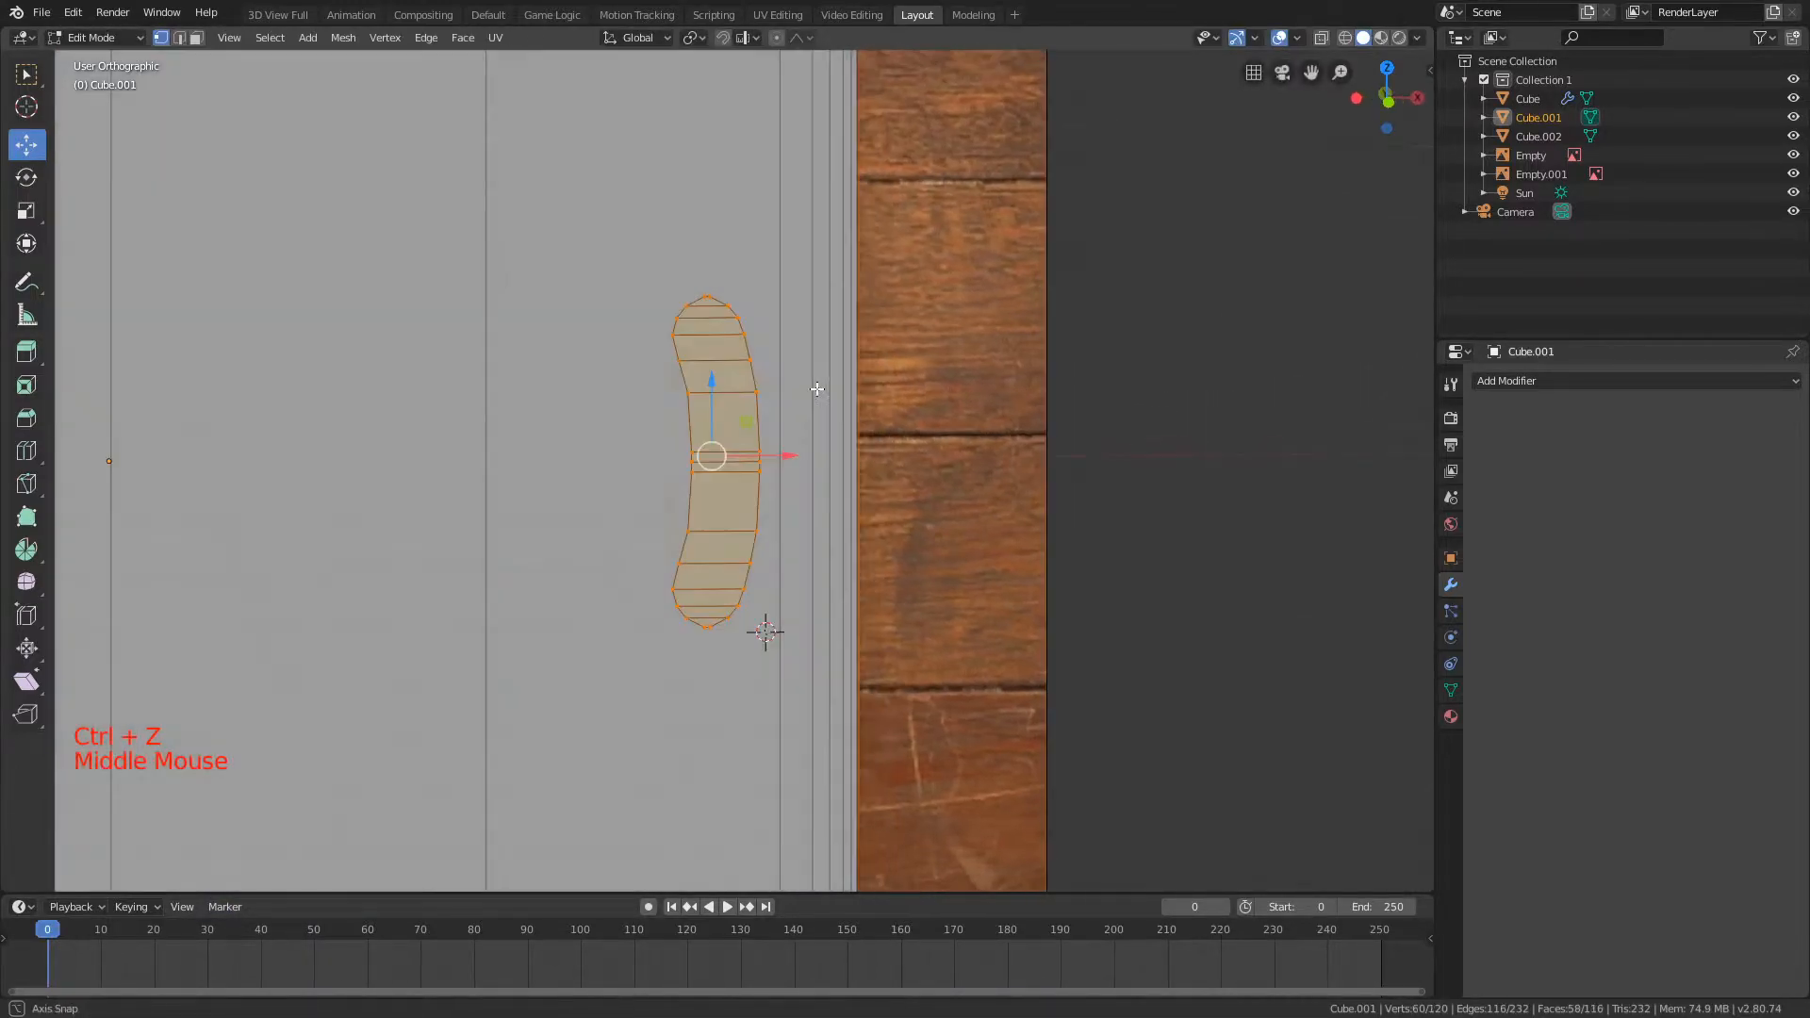
Step: Cut the handle hole through the board with Intersect (Boolean) and check it from several angles
{"action": "scroll", "coordinate": [586, 207], "scroll_direction": "up", "scroll_amount": 3}
{"action": "left_click", "coordinate": [463, 37]}
{"action": "left_click", "coordinate": [528, 324]}
{"action": "middle_click_drag", "start_coordinate": [528, 324], "coordinate": [882, 280]}
{"action": "scroll", "coordinate": [882, 280], "scroll_direction": "down", "scroll_amount": 3}
{"action": "middle_click_drag", "start_coordinate": [882, 281], "coordinate": [905, 256]}
{"action": "scroll", "coordinate": [622, 185], "scroll_direction": "up", "scroll_amount": 3}
{"action": "middle_click_drag", "start_coordinate": [603, 170], "coordinate": [673, 181]}
{"action": "scroll", "coordinate": [724, 185], "scroll_direction": "up", "scroll_amount": 3}
Step: Leave Edit Mode and isolate the cutting board in local view to inspect it
{"action": "key", "text": "Tab"}
{"action": "scroll", "coordinate": [724, 185], "scroll_direction": "down", "scroll_amount": 7}
{"action": "scroll", "coordinate": [809, 208], "scroll_direction": "down", "scroll_amount": 4}
{"action": "key", "text": "KP_2"}
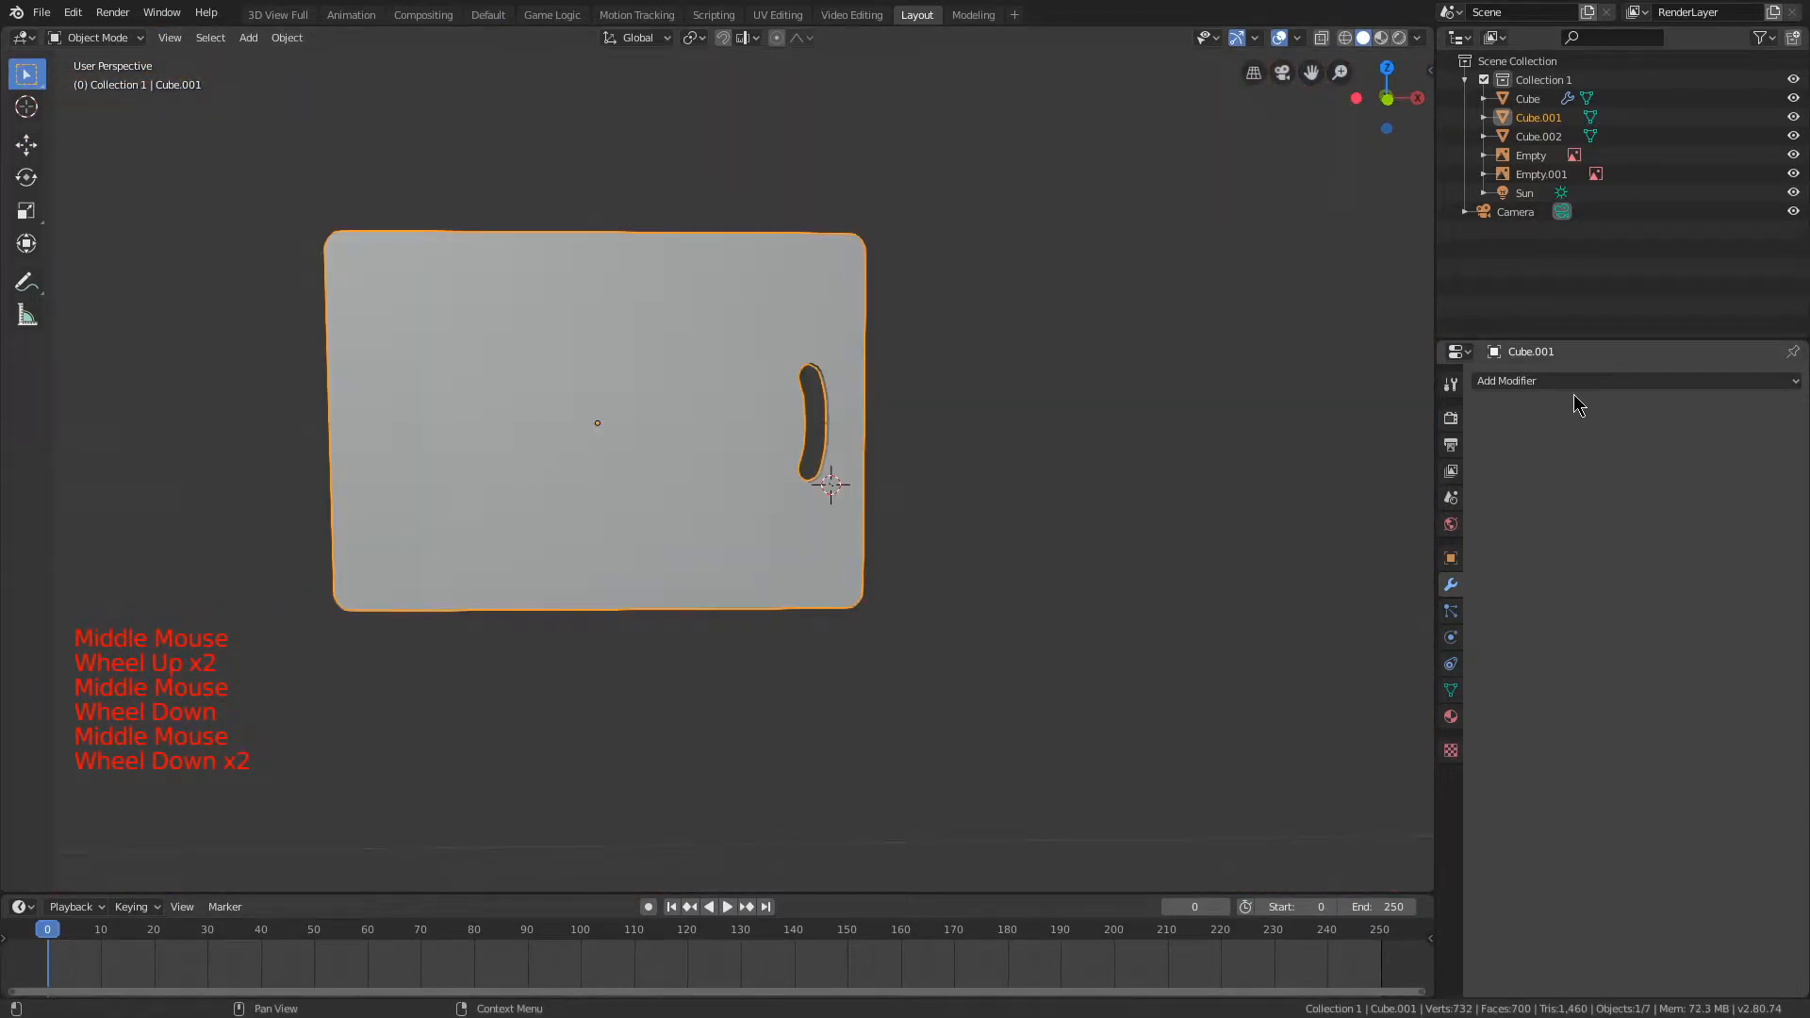
{"action": "middle_click_drag", "start_coordinate": [872, 351], "coordinate": [873, 303]}
{"action": "scroll", "coordinate": [856, 407], "scroll_direction": "up", "scroll_amount": 2}
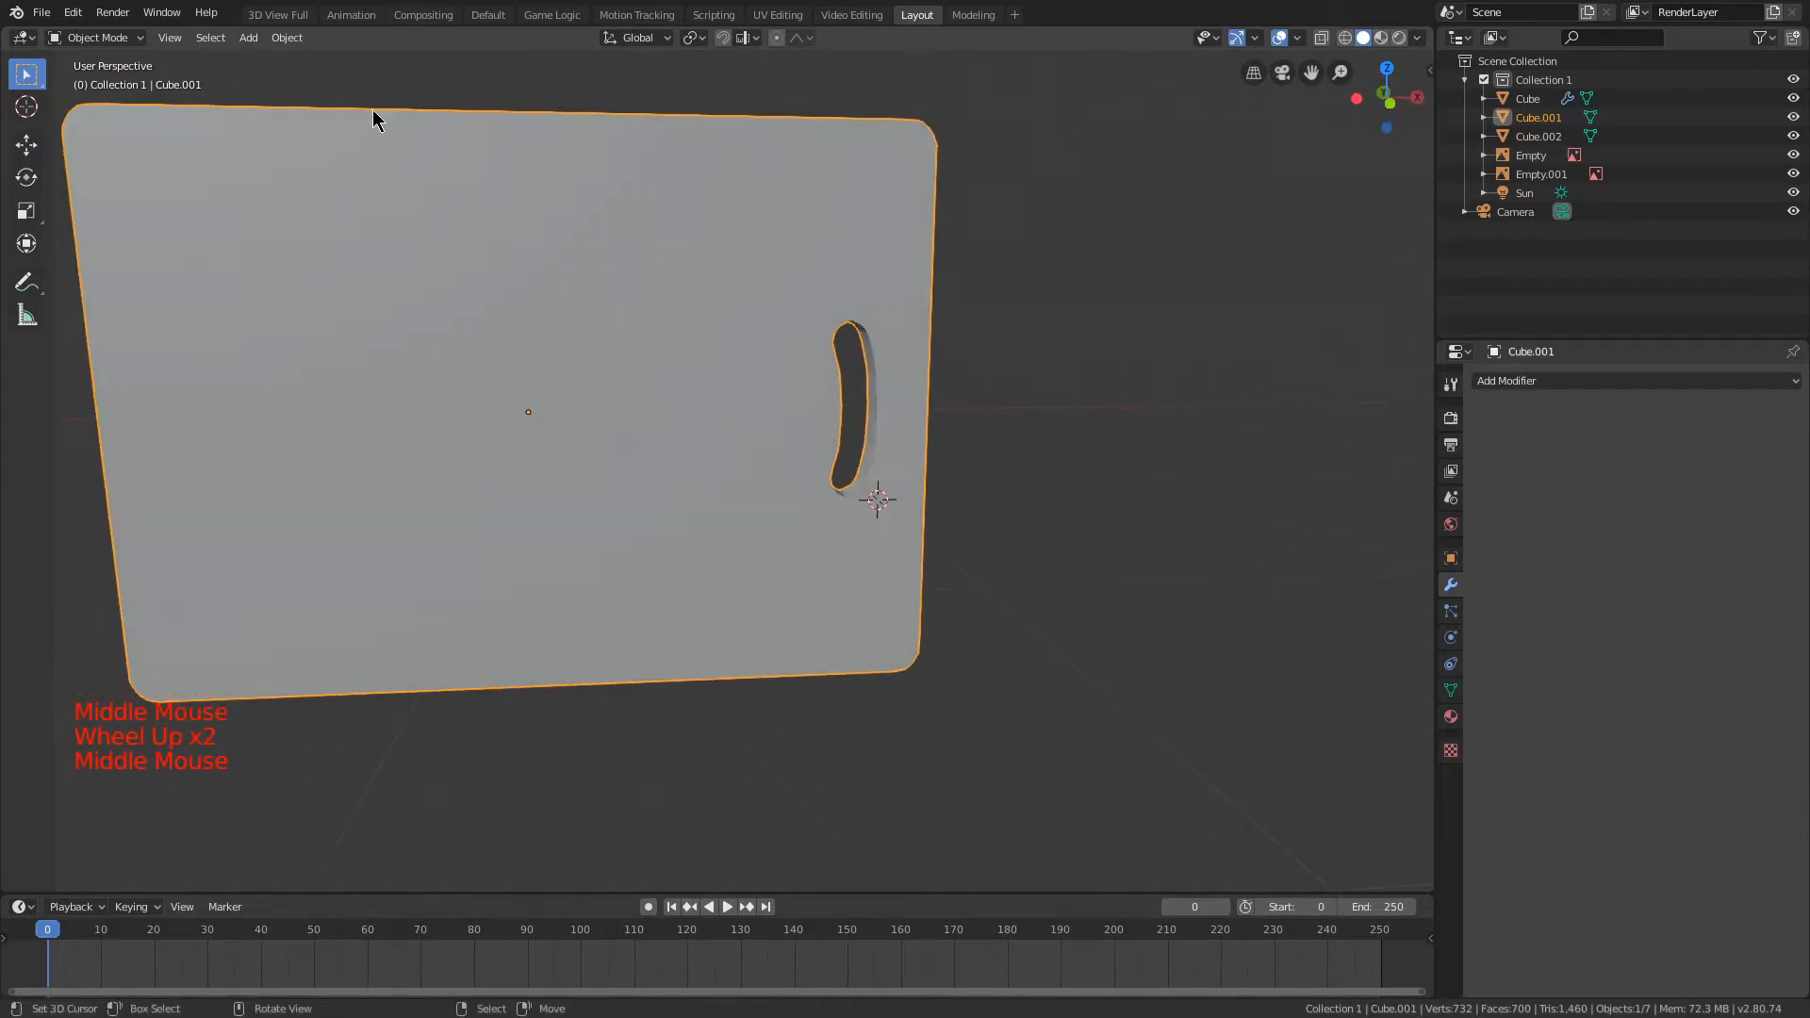
Step: Split the 3D viewport vertically and switch the new area to the Shader Editor
{"action": "left_click_drag", "start_coordinate": [1425, 41], "coordinate": [660, 21]}
{"action": "left_click", "coordinate": [657, 37]}
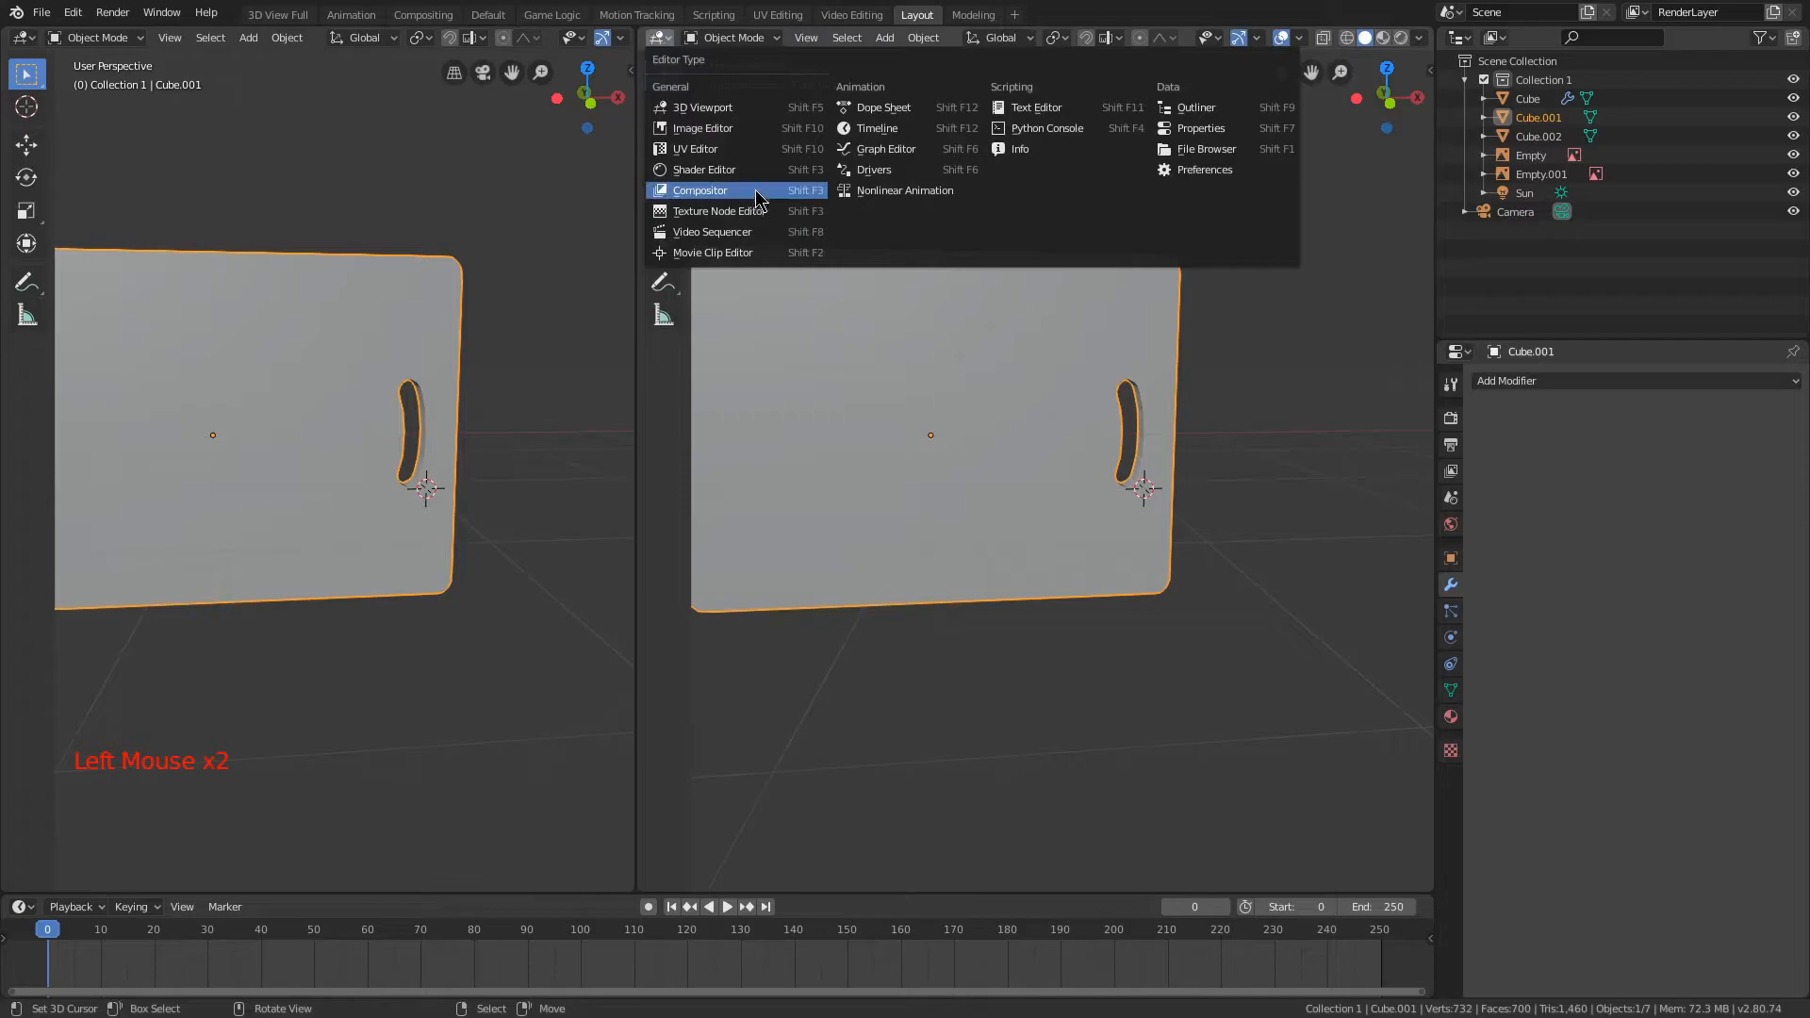
{"action": "left_click", "coordinate": [660, 38]}
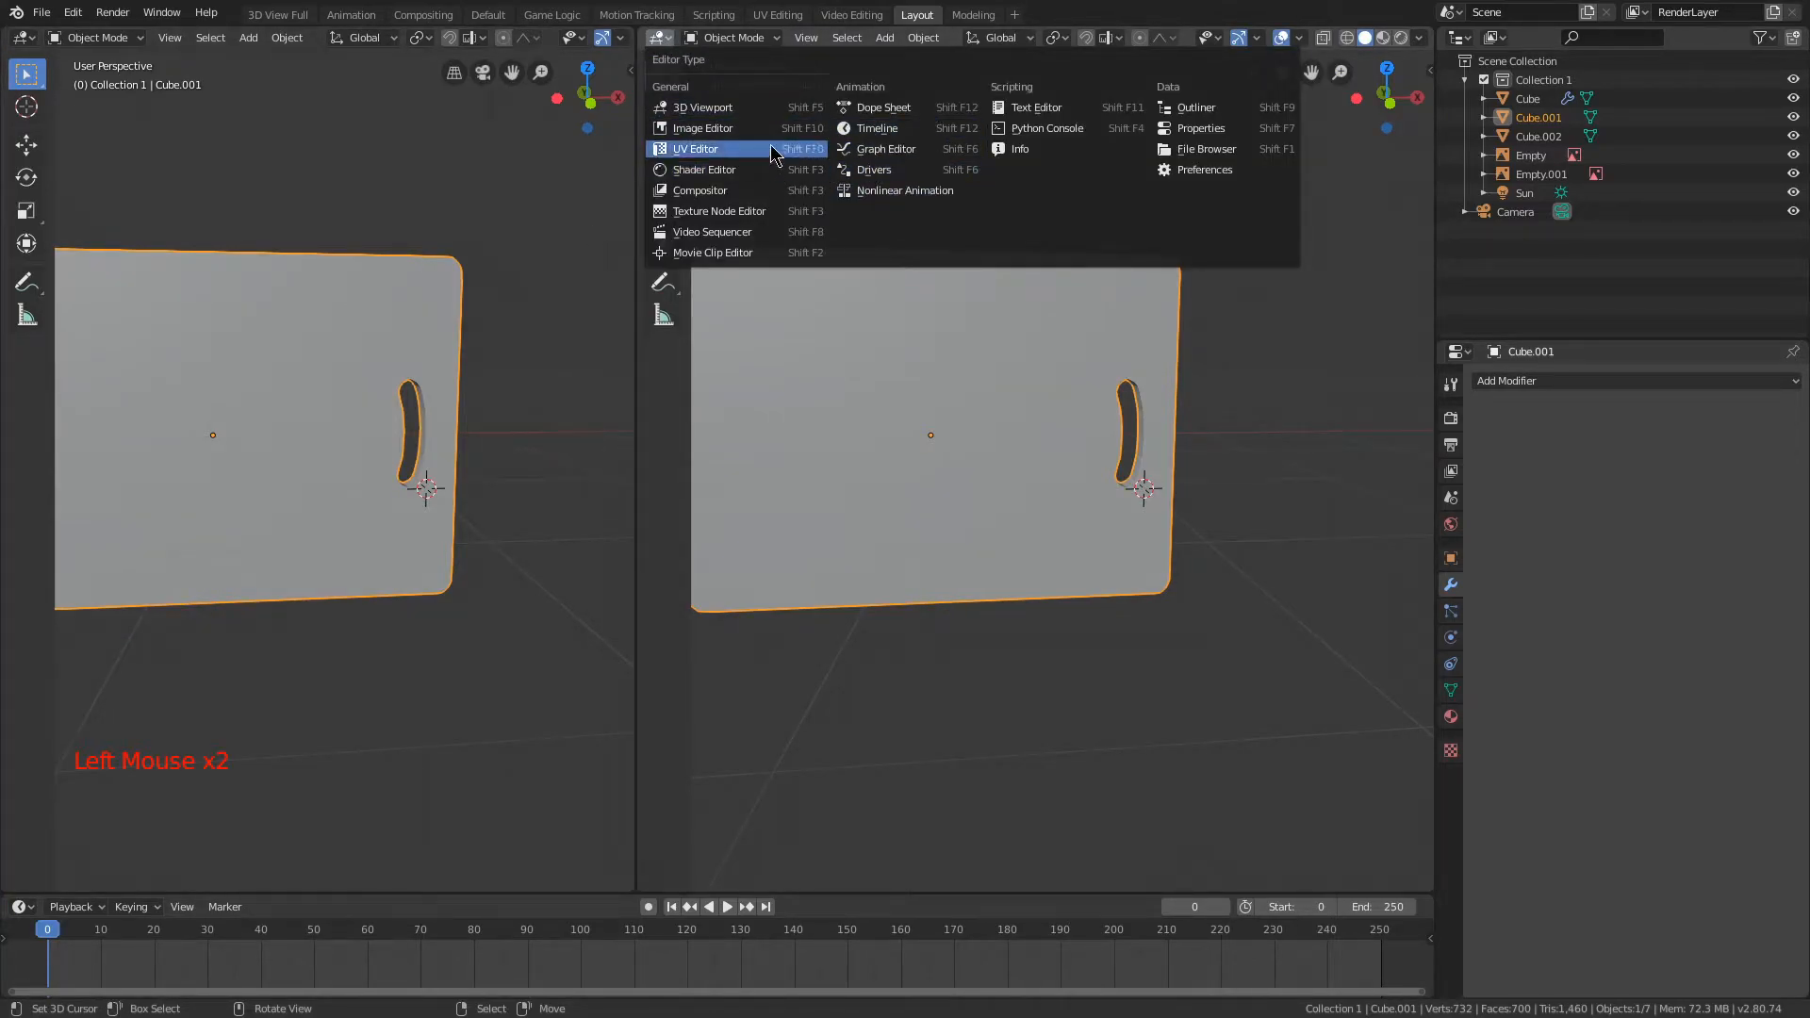
{"action": "left_click", "coordinate": [729, 171]}
Step: Hide the Shader Editor's sidebar and create a new material for the cutting board
{"action": "key", "text": "n"}
{"action": "scroll", "coordinate": [1376, 682], "scroll_direction": "down", "scroll_amount": 5}
{"action": "left_click", "coordinate": [1451, 718]}
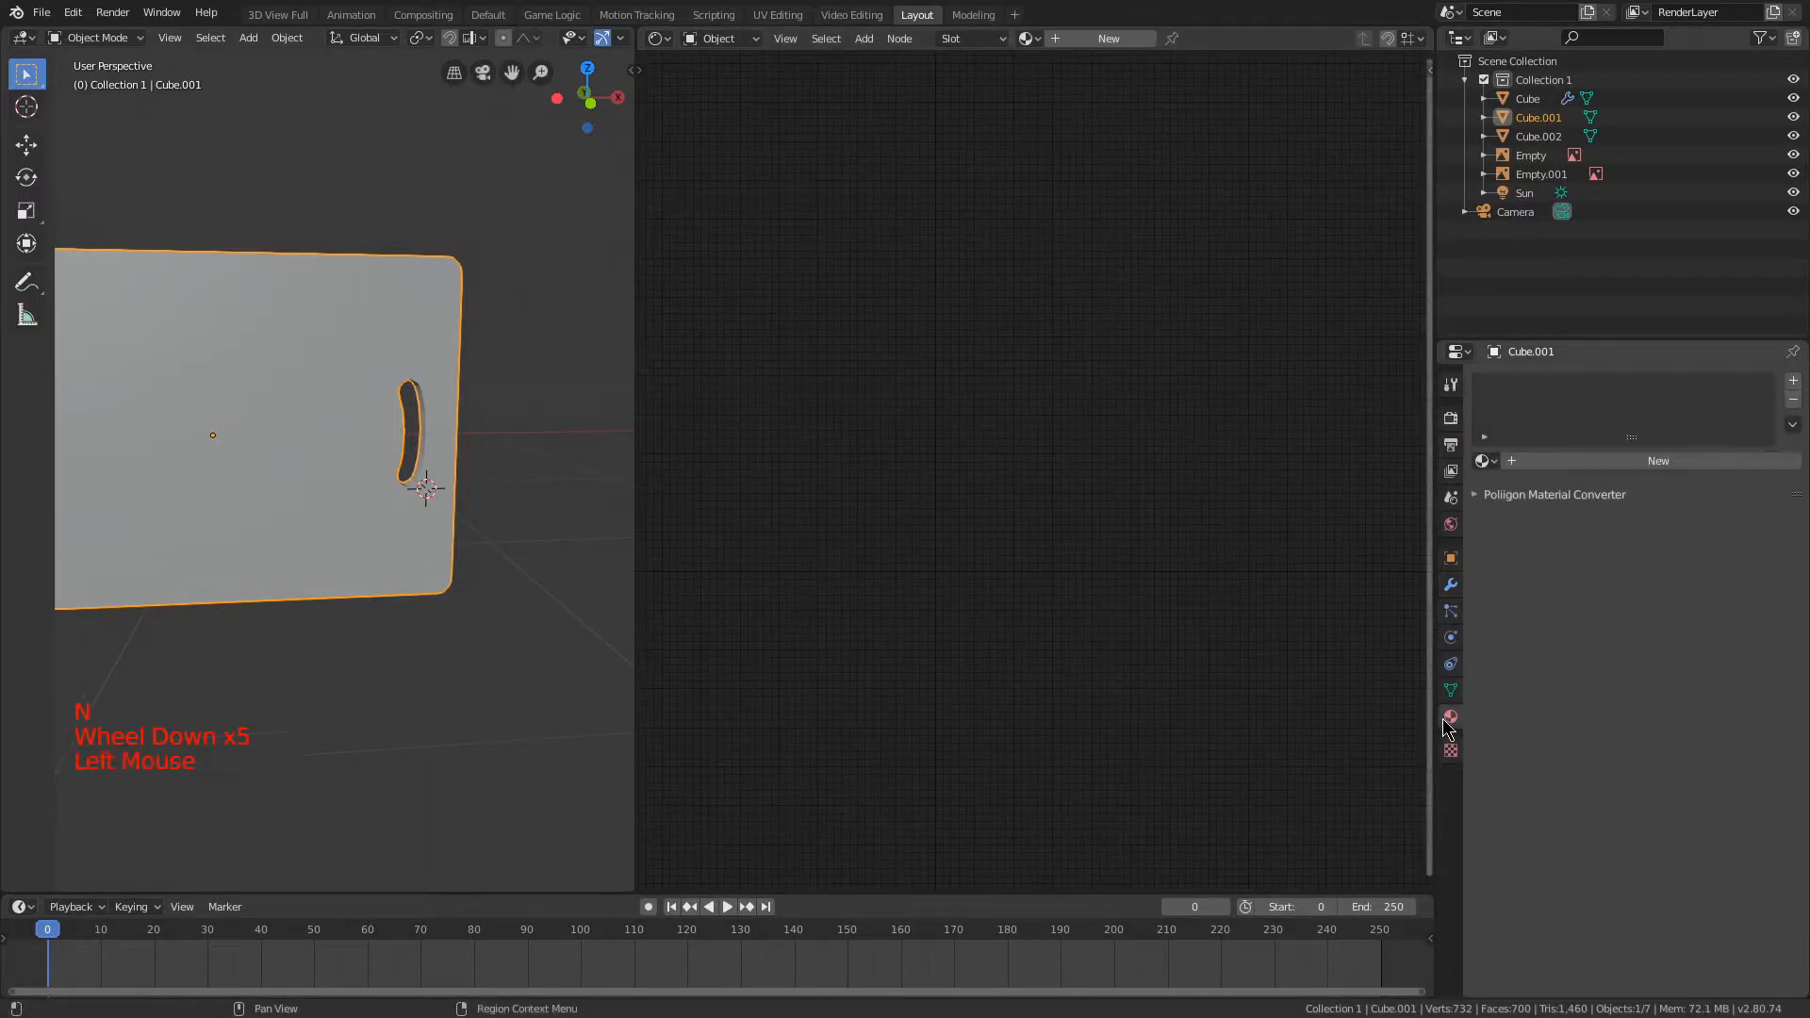
{"action": "left_click", "coordinate": [1597, 456]}
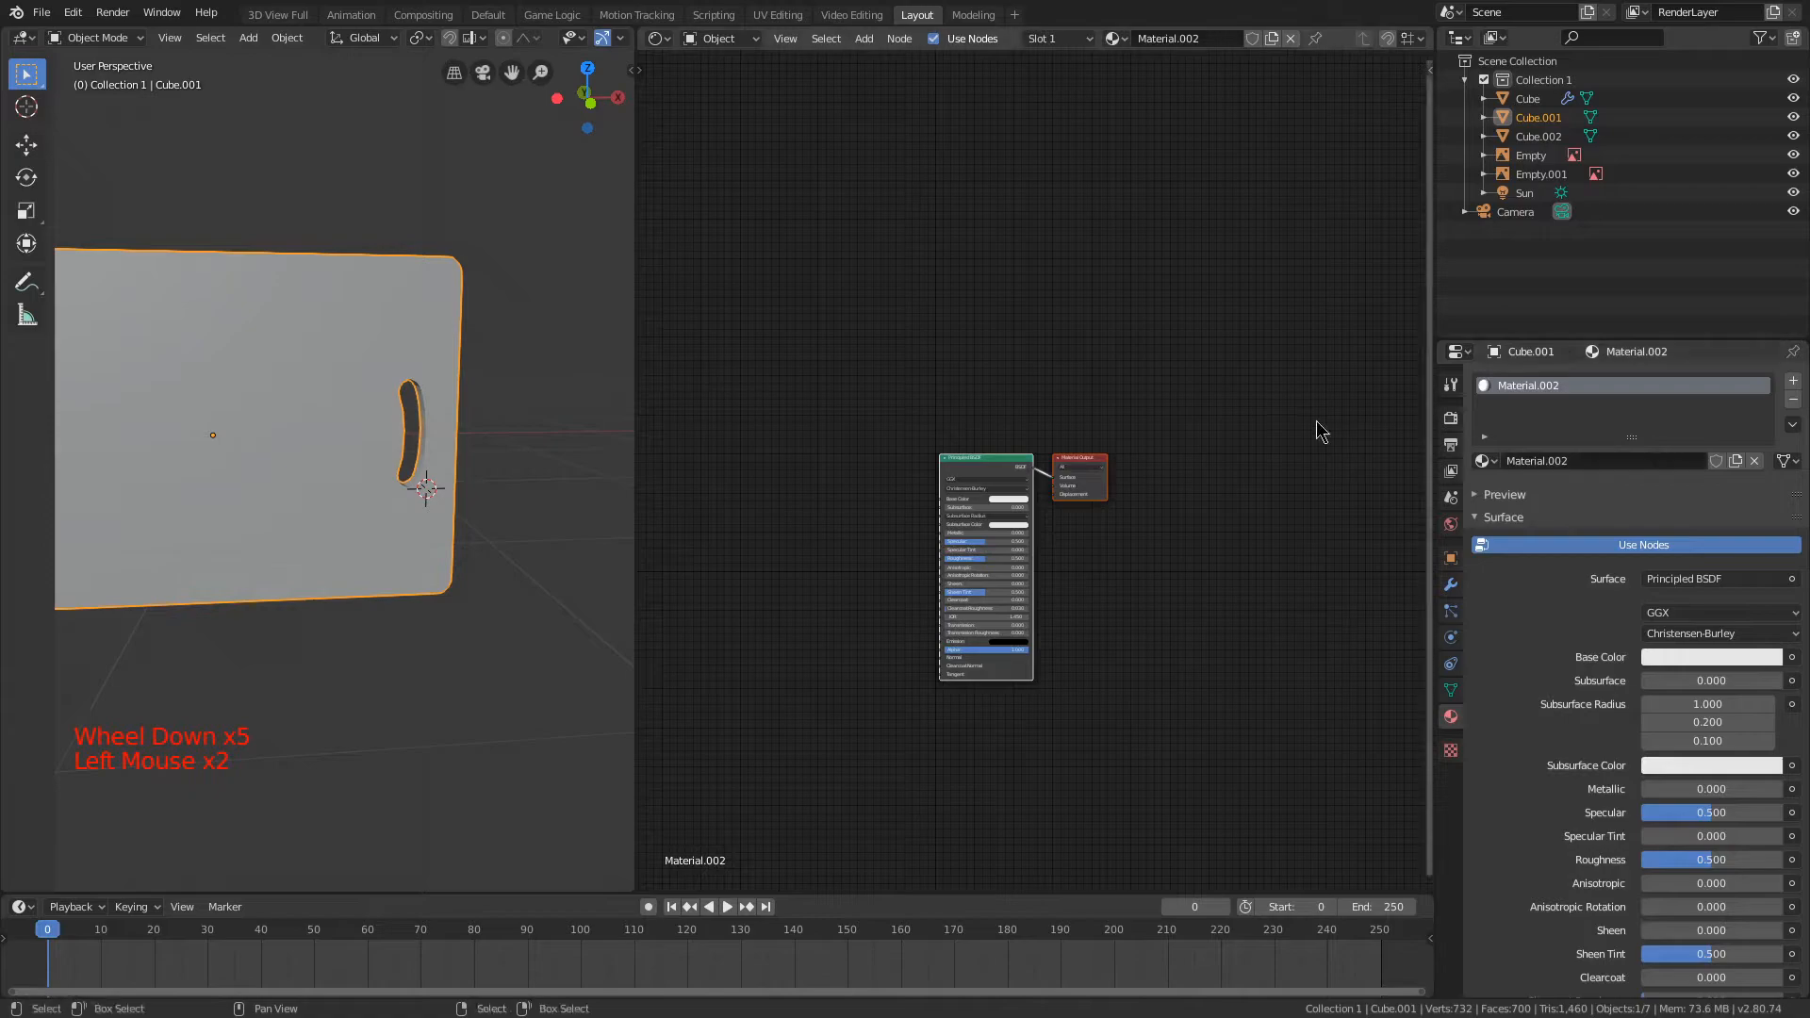
Step: Add an Image Texture node near the Principled BSDF in the cutting board's material
{"action": "scroll", "coordinate": [1107, 384], "scroll_direction": "up", "scroll_amount": 9}
{"action": "middle_click_drag", "start_coordinate": [978, 408], "coordinate": [924, 279]}
{"action": "scroll", "coordinate": [1071, 376], "scroll_direction": "up", "scroll_amount": 1}
{"action": "key", "text": "shift+a"}
{"action": "mouse_move", "coordinate": [797, 481]}
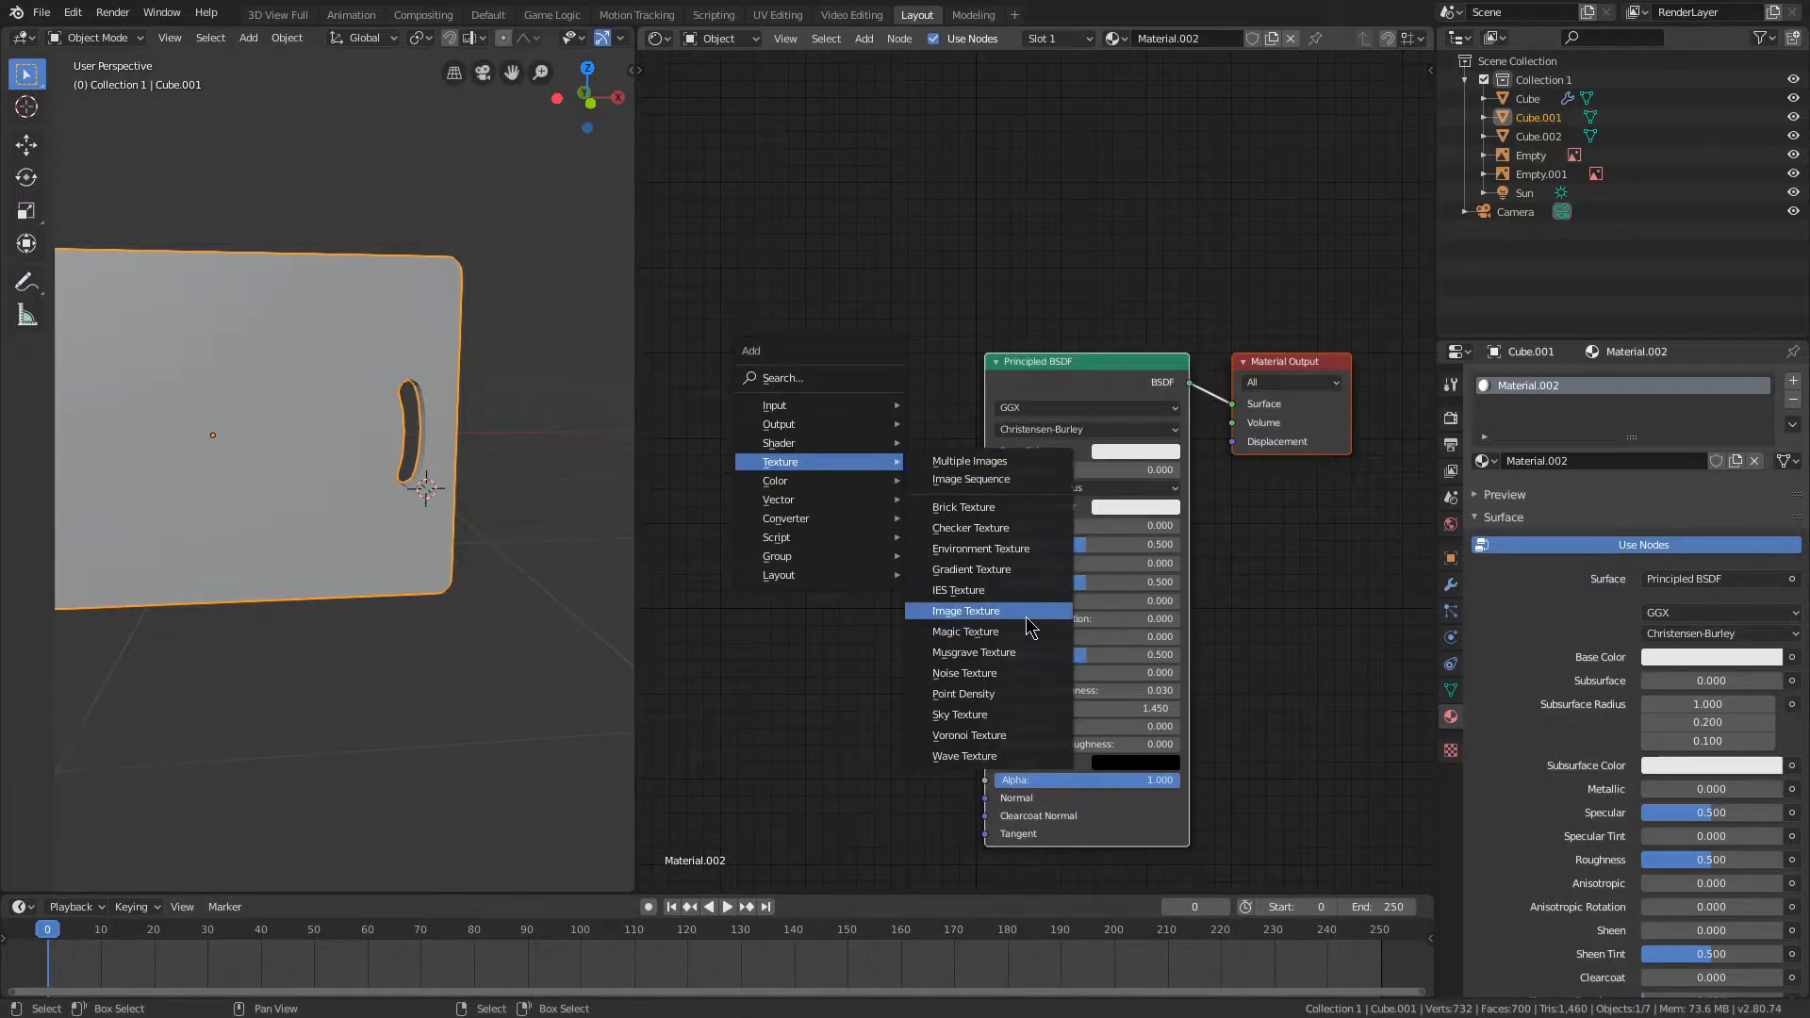
{"action": "left_click", "coordinate": [965, 610]}
{"action": "left_click", "coordinate": [745, 276]}
Step: Add three more Image Texture nodes and place them around the first one, clear of the Principled BSDF
{"action": "middle_click_drag", "start_coordinate": [745, 276], "coordinate": [707, 282]}
{"action": "key", "text": "shift+a"}
{"action": "mouse_move", "coordinate": [740, 281]}
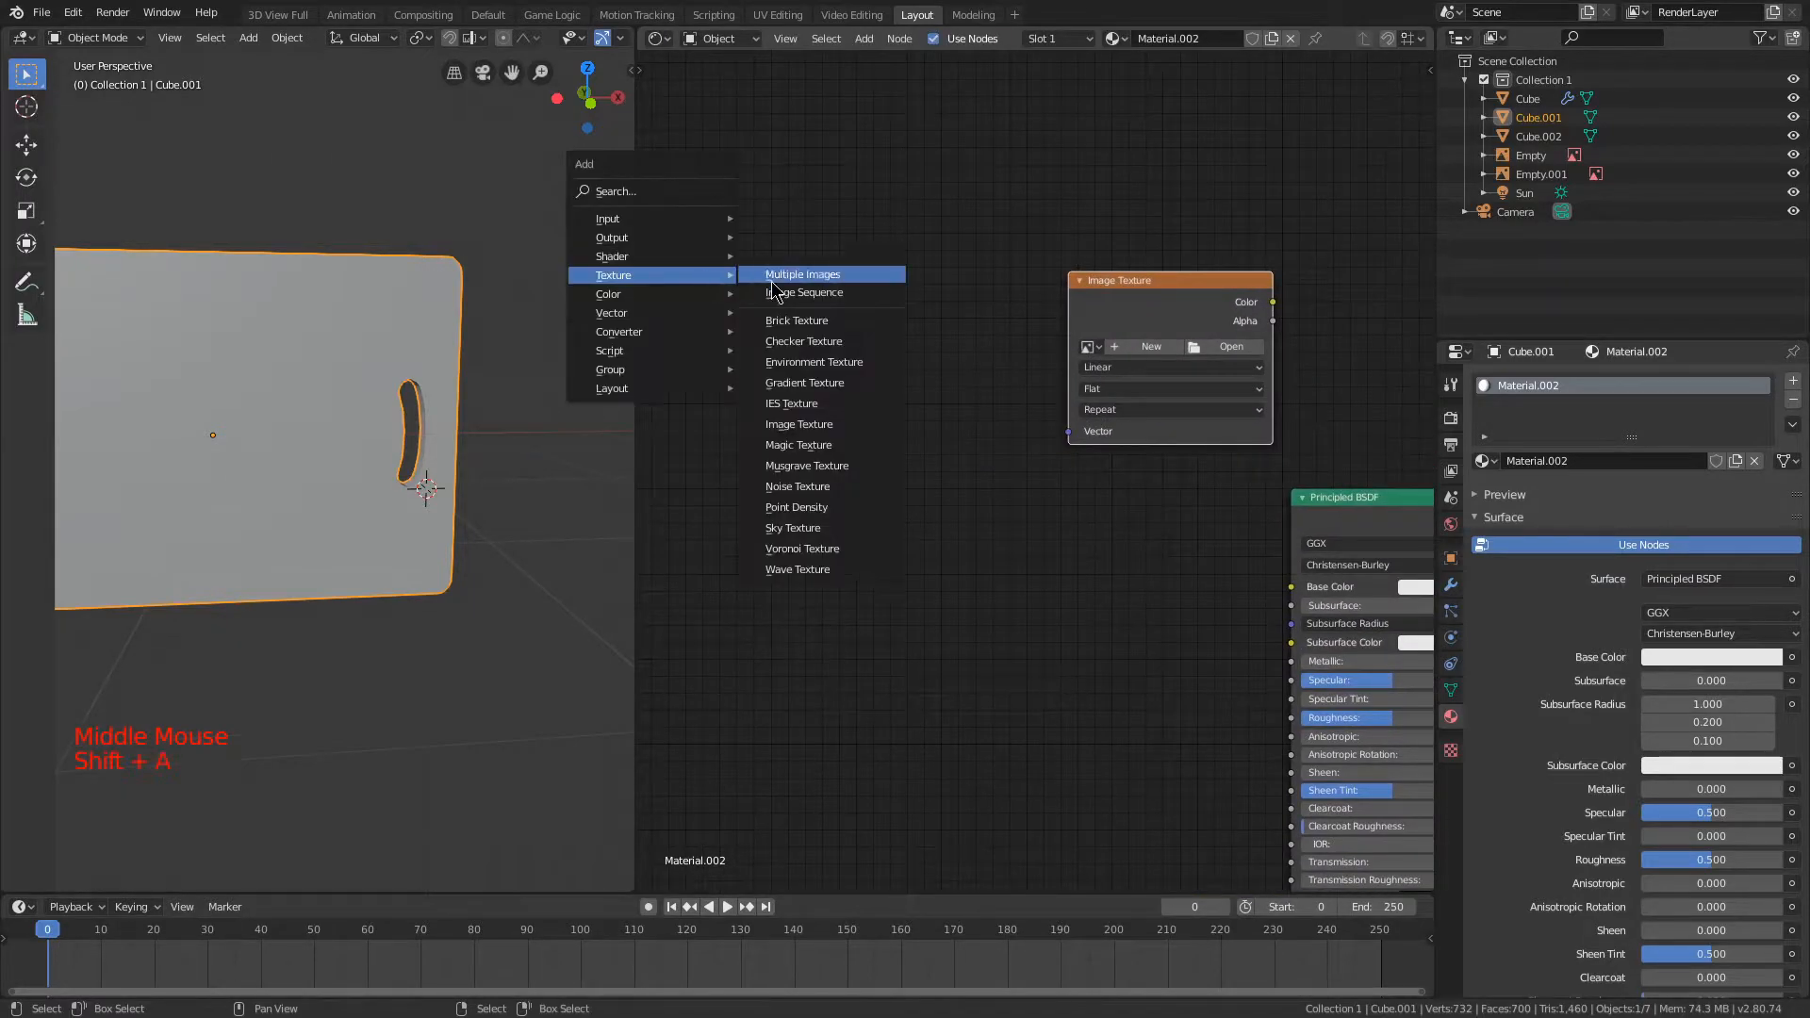
{"action": "left_click", "coordinate": [827, 424]}
{"action": "left_click", "coordinate": [725, 236]}
{"action": "key", "text": "shift+a"}
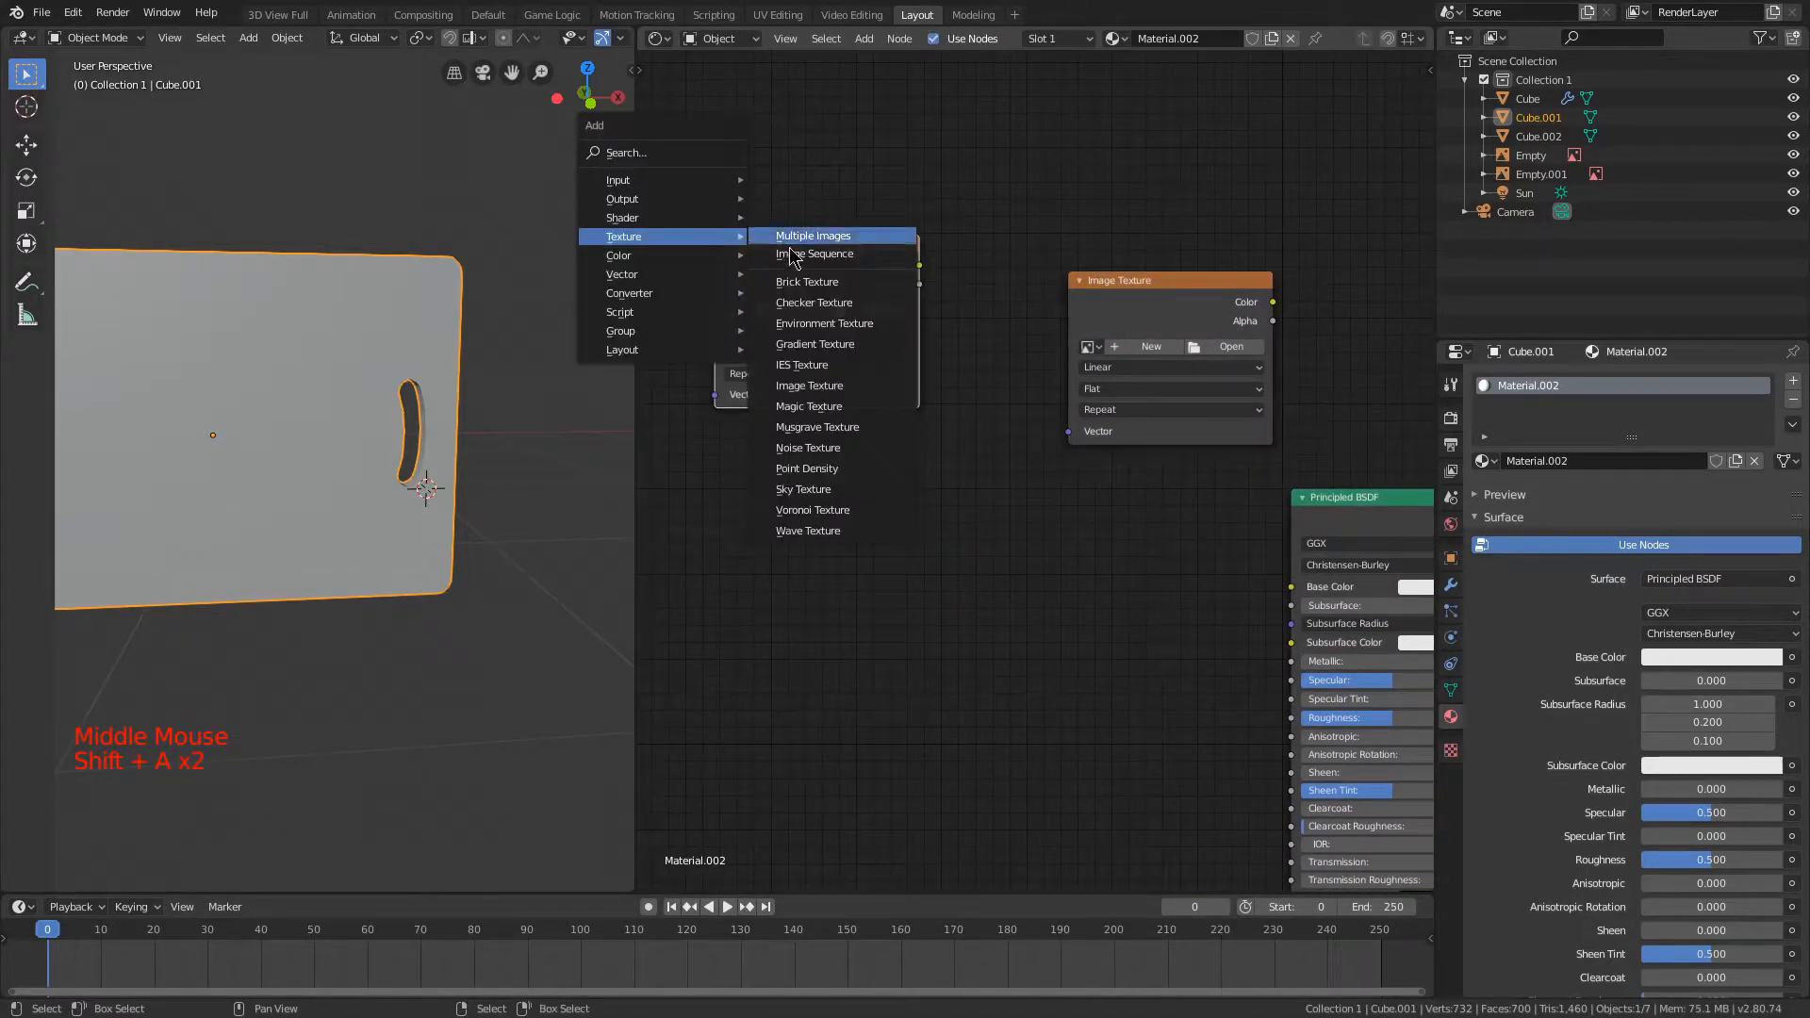
{"action": "left_click", "coordinate": [801, 382]}
{"action": "left_click", "coordinate": [911, 79]}
{"action": "key", "text": "shift+a"}
{"action": "mouse_move", "coordinate": [849, 95]}
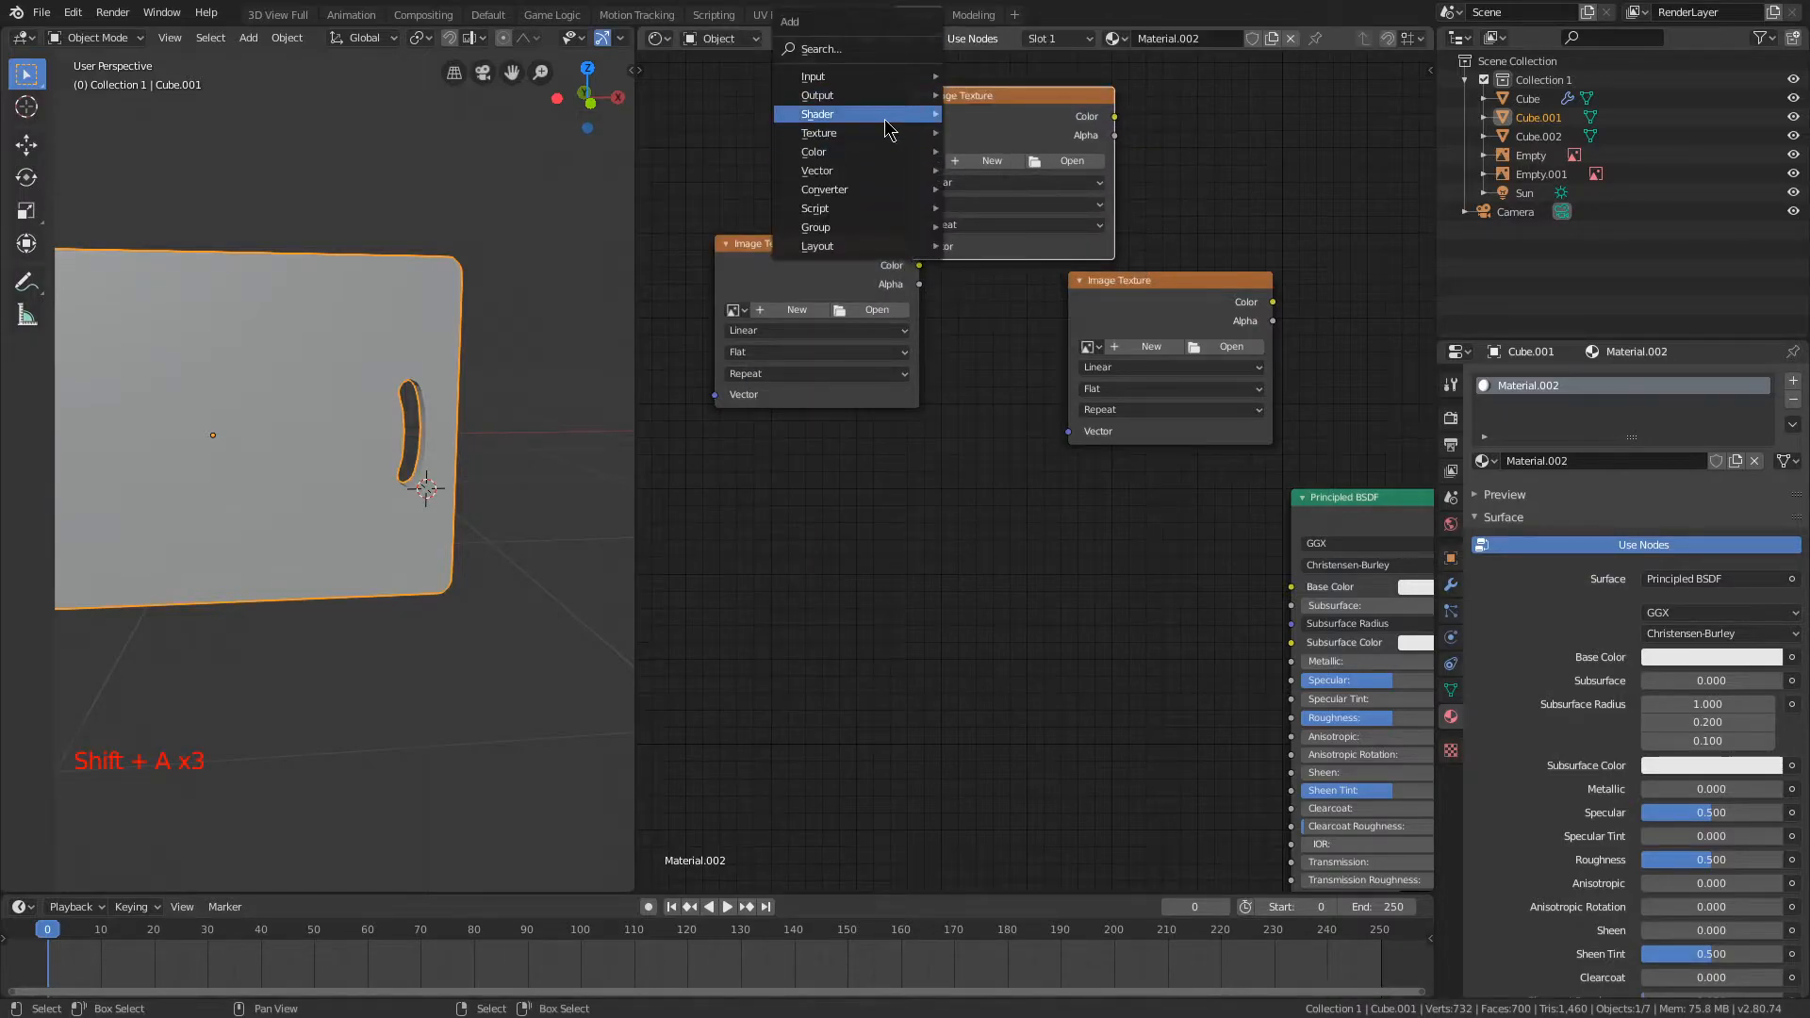
{"action": "mouse_move", "coordinate": [894, 143]}
{"action": "left_click", "coordinate": [1022, 283]}
{"action": "left_click", "coordinate": [886, 479]}
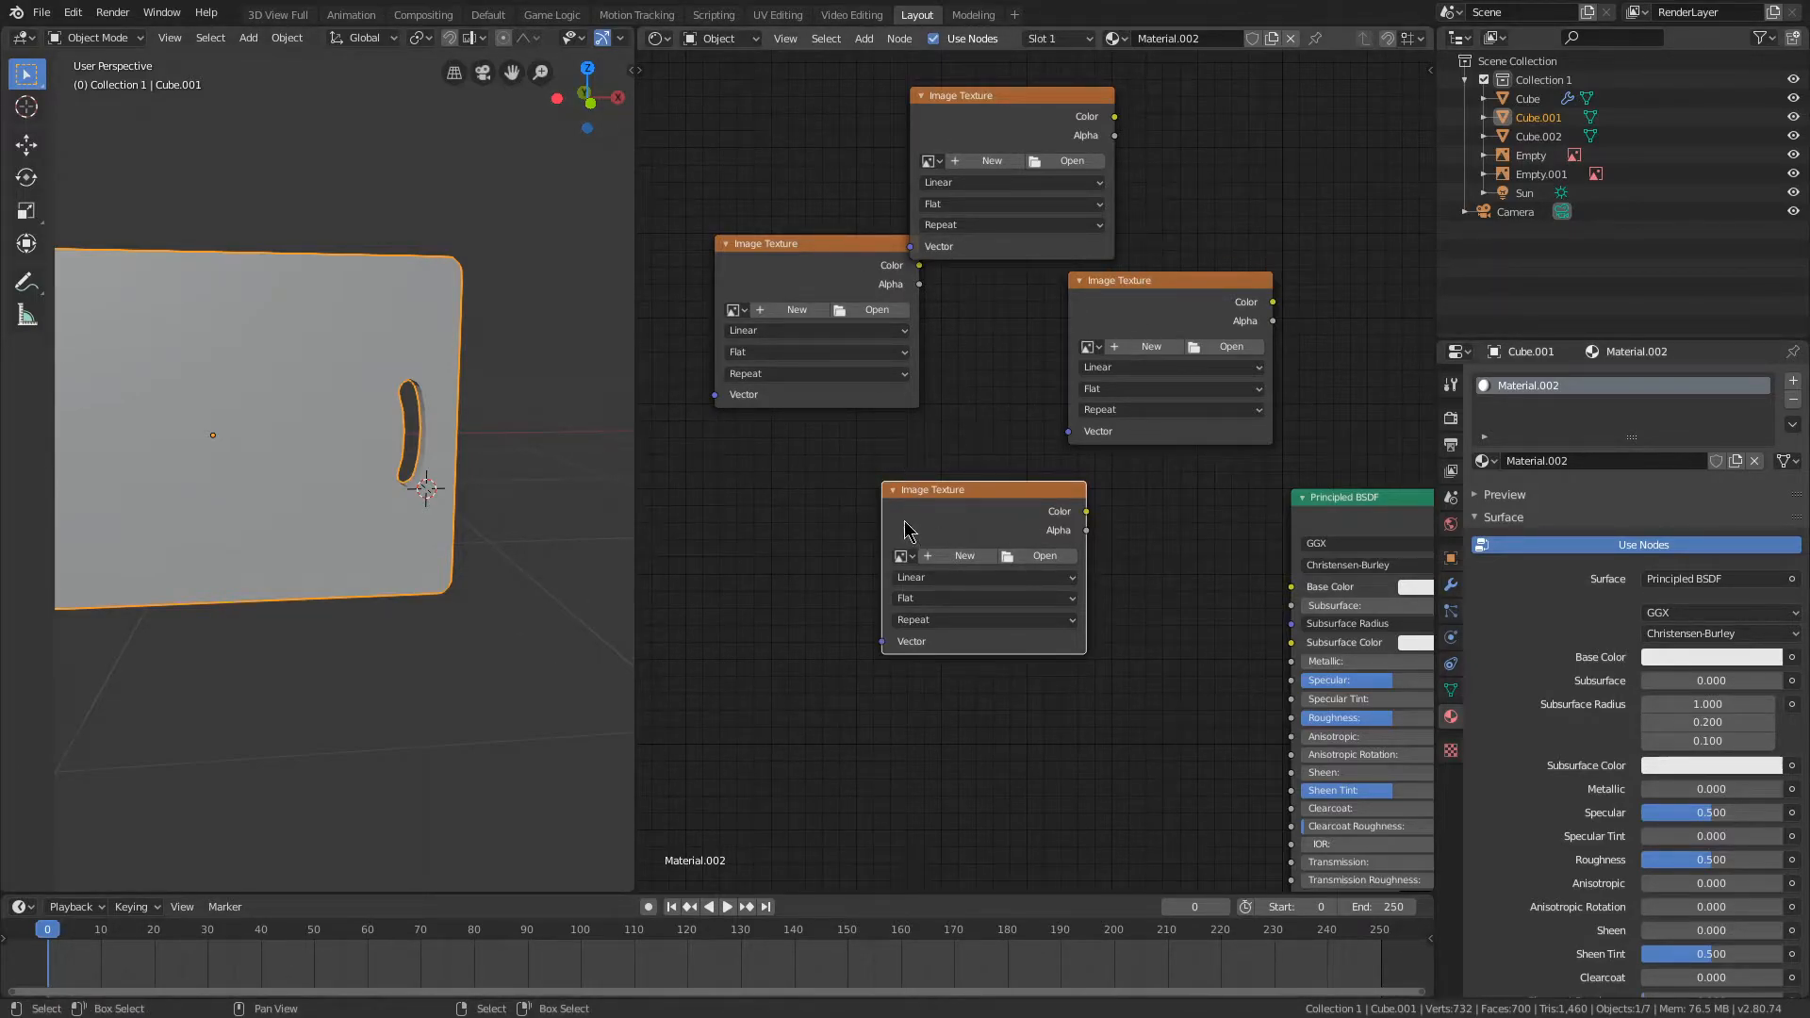
Step: Collapse the WoodQuarteredChiffon001_REFL_4K texture node and position it below the COL texture node
{"action": "scroll", "coordinate": [788, 549], "scroll_direction": "down", "scroll_amount": 3}
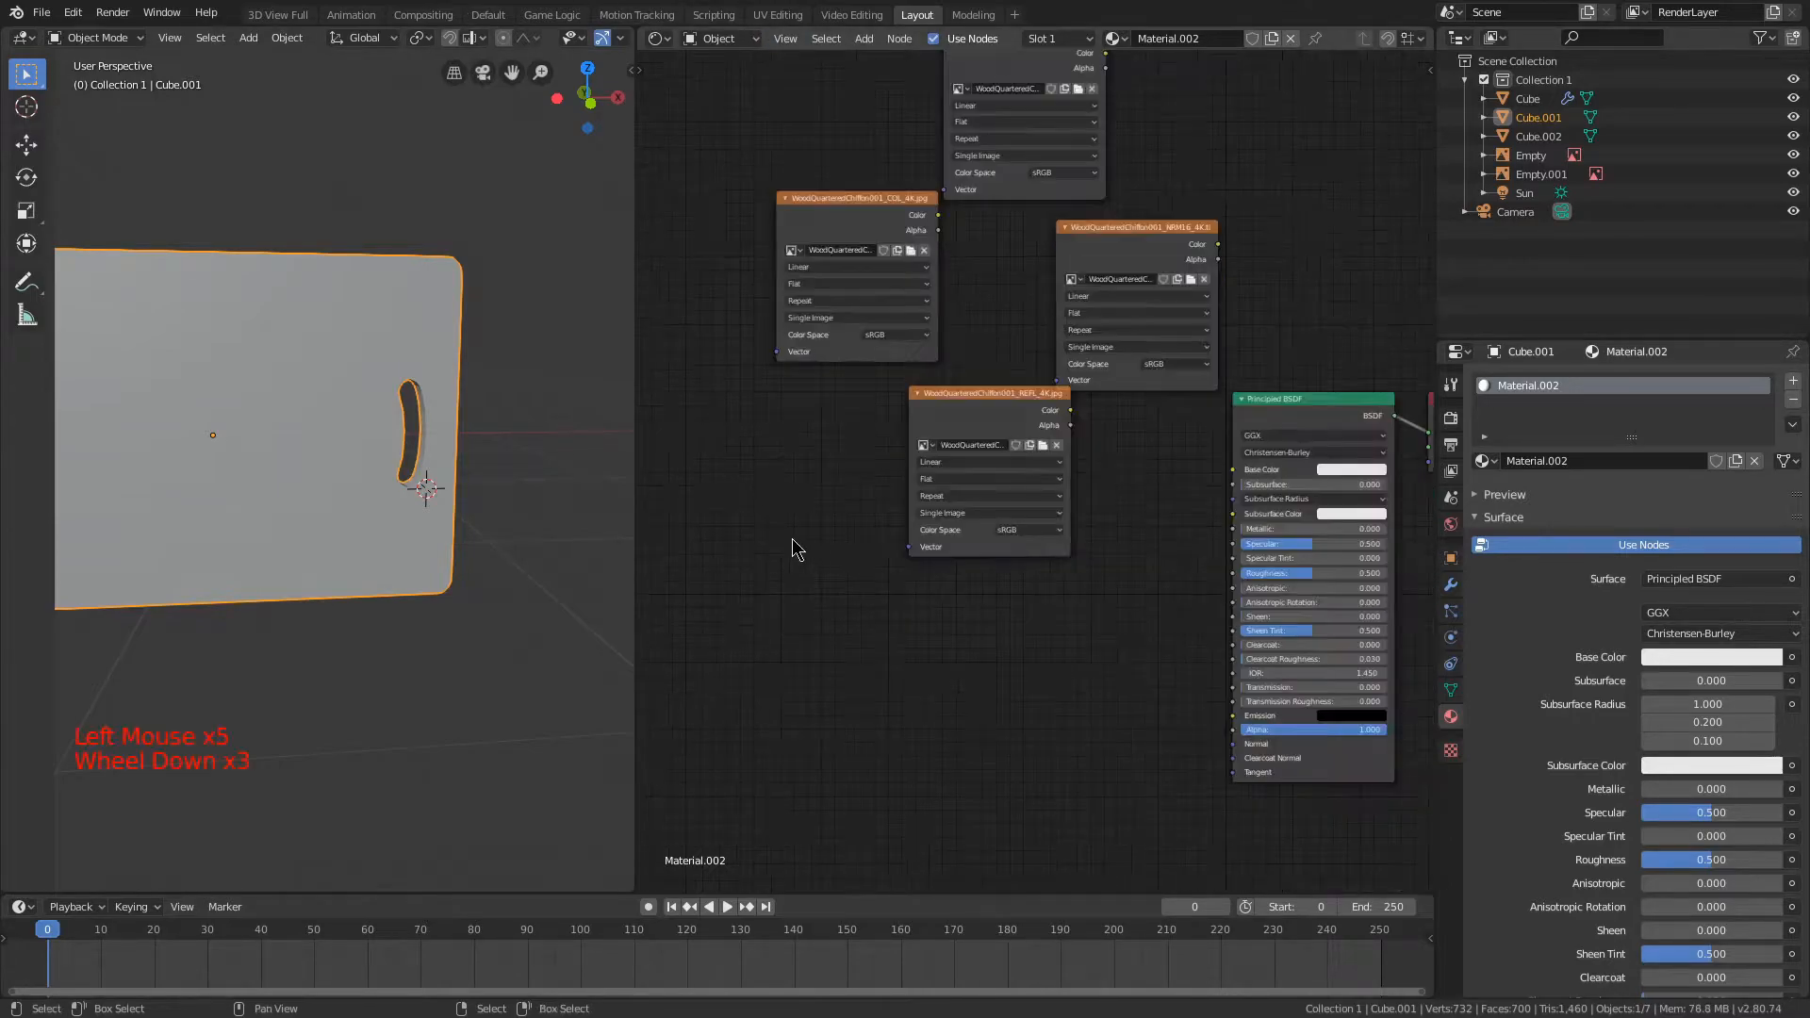
{"action": "scroll", "coordinate": [942, 707], "scroll_direction": "up", "scroll_amount": 1}
{"action": "scroll", "coordinate": [970, 634], "scroll_direction": "up", "scroll_amount": 1}
{"action": "middle_click_drag", "start_coordinate": [970, 634], "coordinate": [980, 622]}
{"action": "scroll", "coordinate": [974, 641], "scroll_direction": "down", "scroll_amount": 3}
{"action": "left_click_drag", "start_coordinate": [1018, 403], "coordinate": [921, 413]}
{"action": "left_click", "coordinate": [830, 366]}
{"action": "scroll", "coordinate": [886, 391], "scroll_direction": "up", "scroll_amount": 5}
{"action": "middle_click_drag", "start_coordinate": [886, 392], "coordinate": [898, 459]}
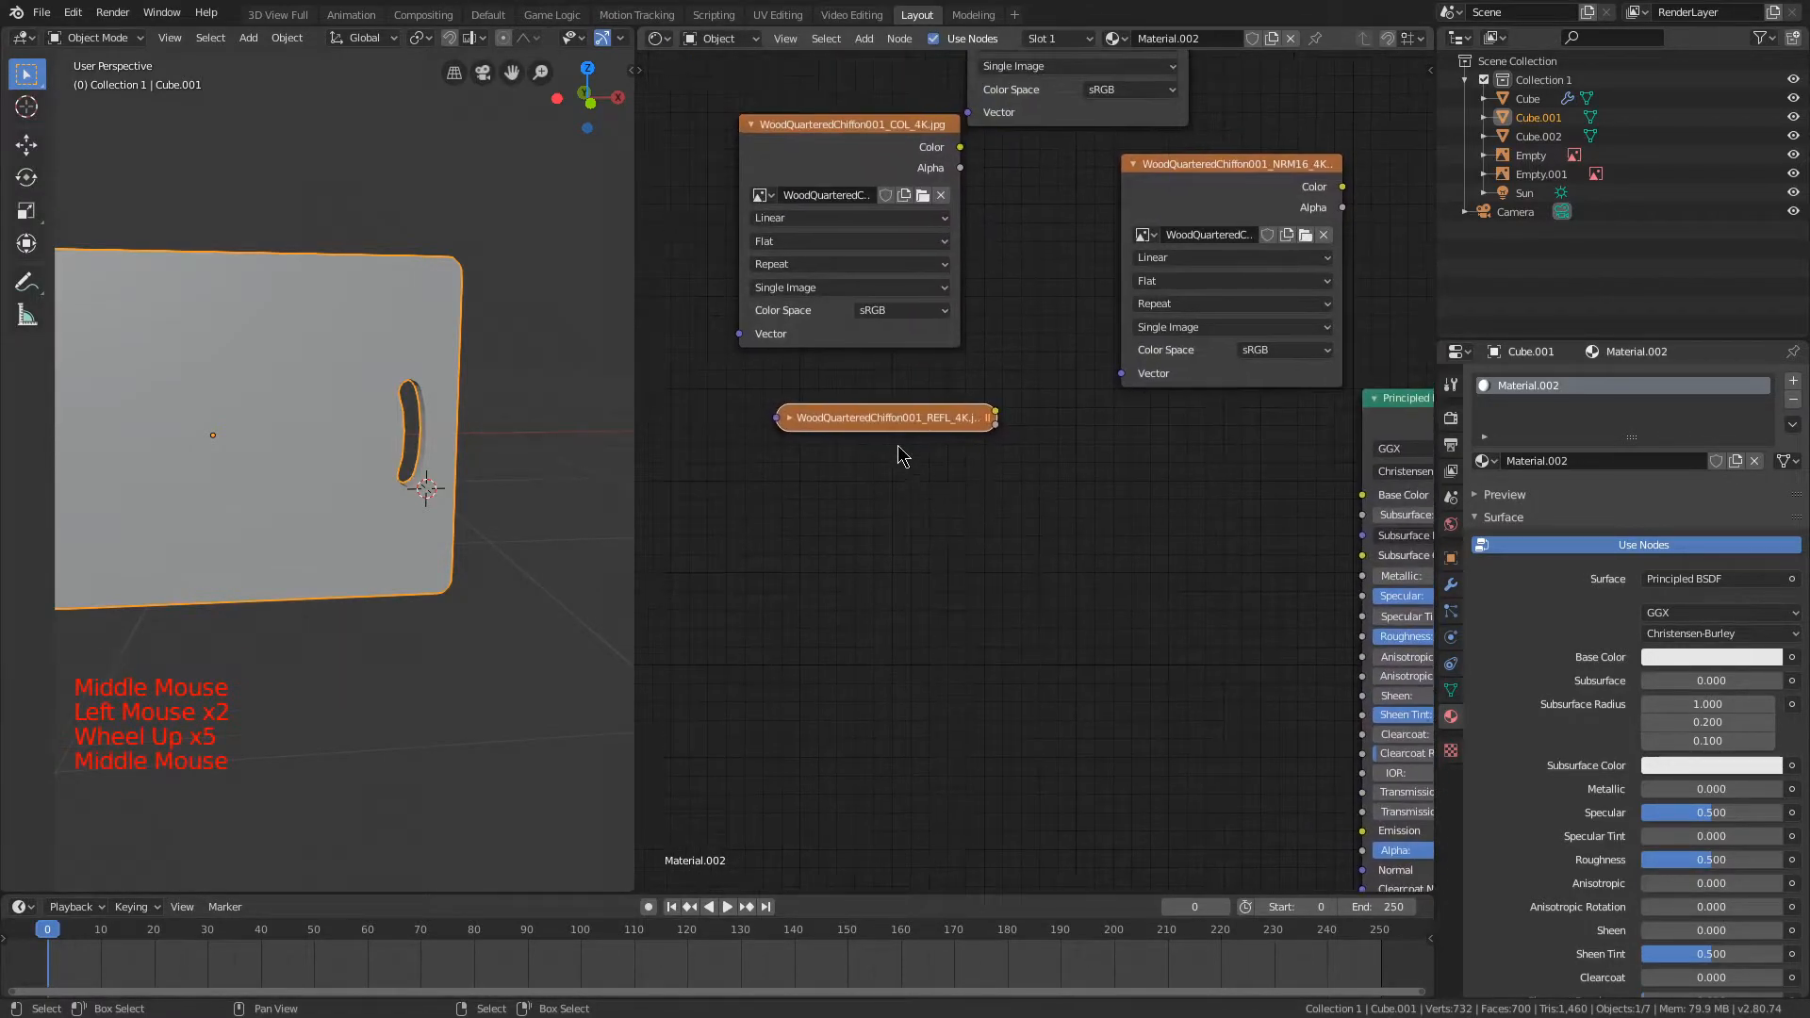
{"action": "middle_click_drag", "start_coordinate": [965, 377], "coordinate": [976, 360]}
{"action": "left_click_drag", "start_coordinate": [921, 407], "coordinate": [882, 434]}
{"action": "right_click", "coordinate": [891, 423]}
{"action": "right_click", "coordinate": [884, 437]}
{"action": "middle_click_drag", "start_coordinate": [949, 494], "coordinate": [830, 459]}
{"action": "middle_click_drag", "start_coordinate": [868, 473], "coordinate": [922, 543]}
{"action": "left_click_drag", "start_coordinate": [862, 442], "coordinate": [771, 556]}
{"action": "middle_click_drag", "start_coordinate": [808, 541], "coordinate": [893, 469]}
{"action": "left_click_drag", "start_coordinate": [761, 393], "coordinate": [1041, 561]}
{"action": "left_click_drag", "start_coordinate": [1076, 591], "coordinate": [698, 380]}
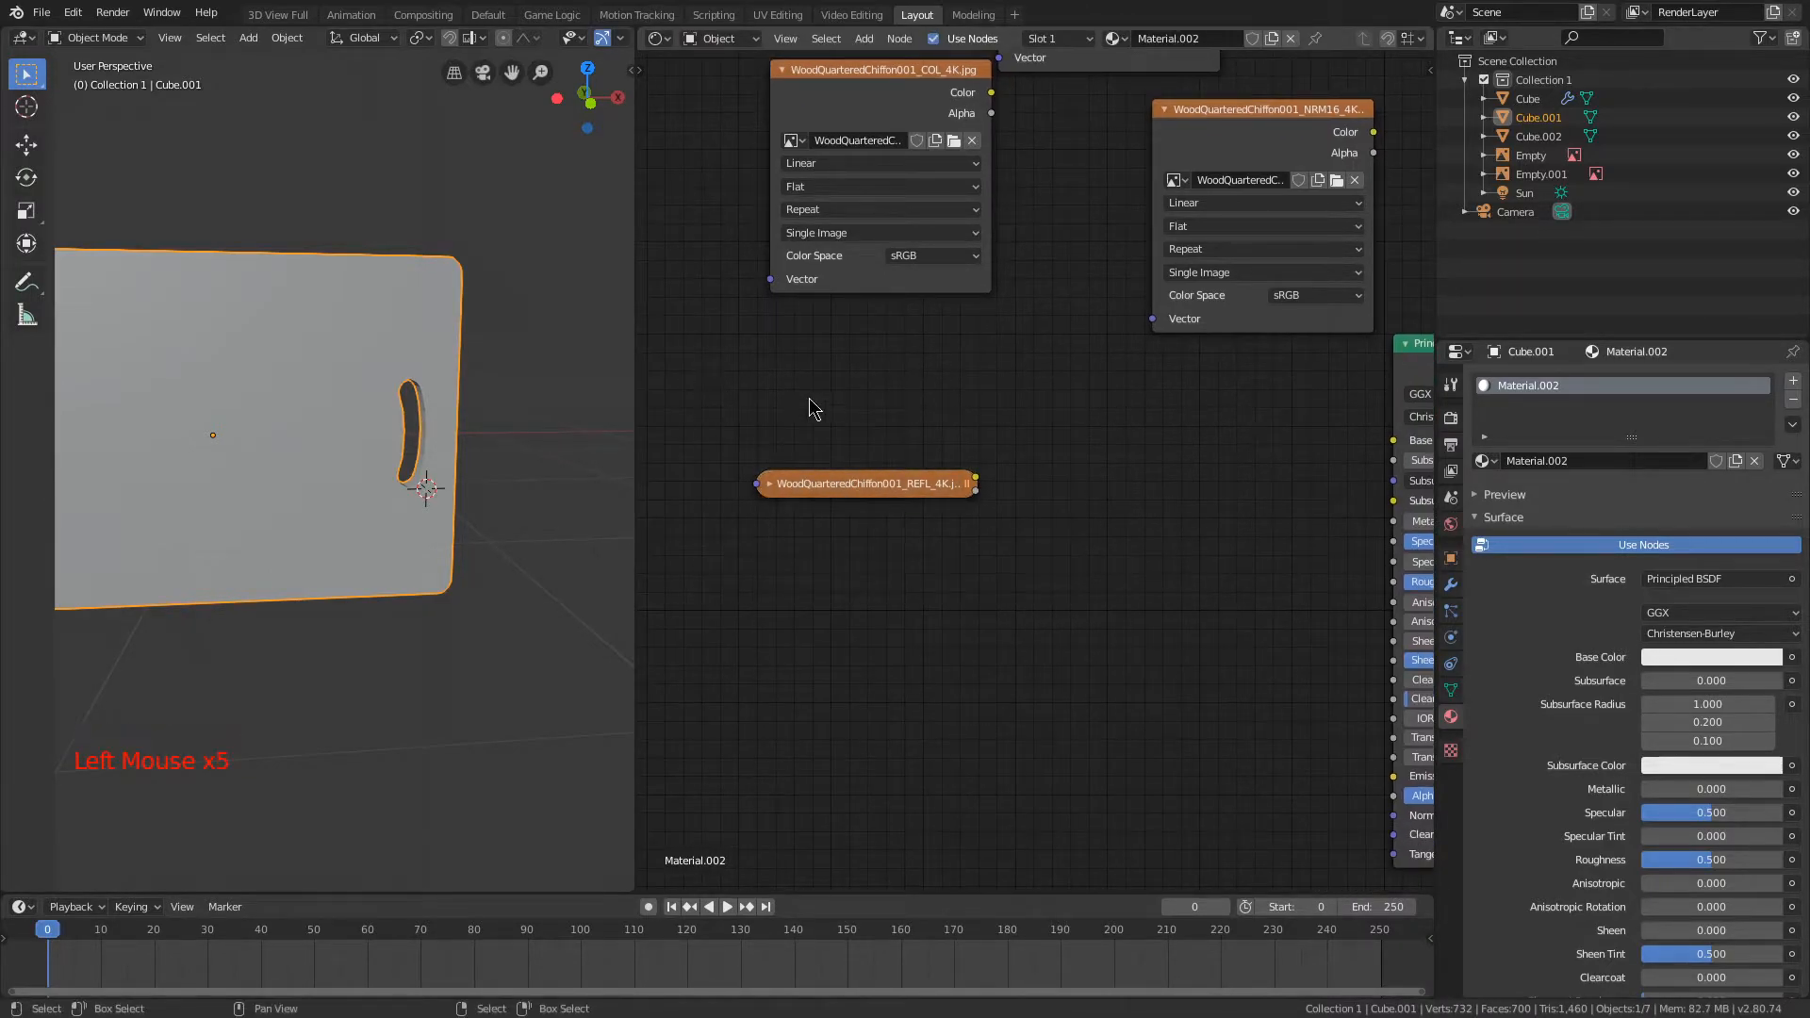
{"action": "left_click_drag", "start_coordinate": [751, 478], "coordinate": [720, 409]}
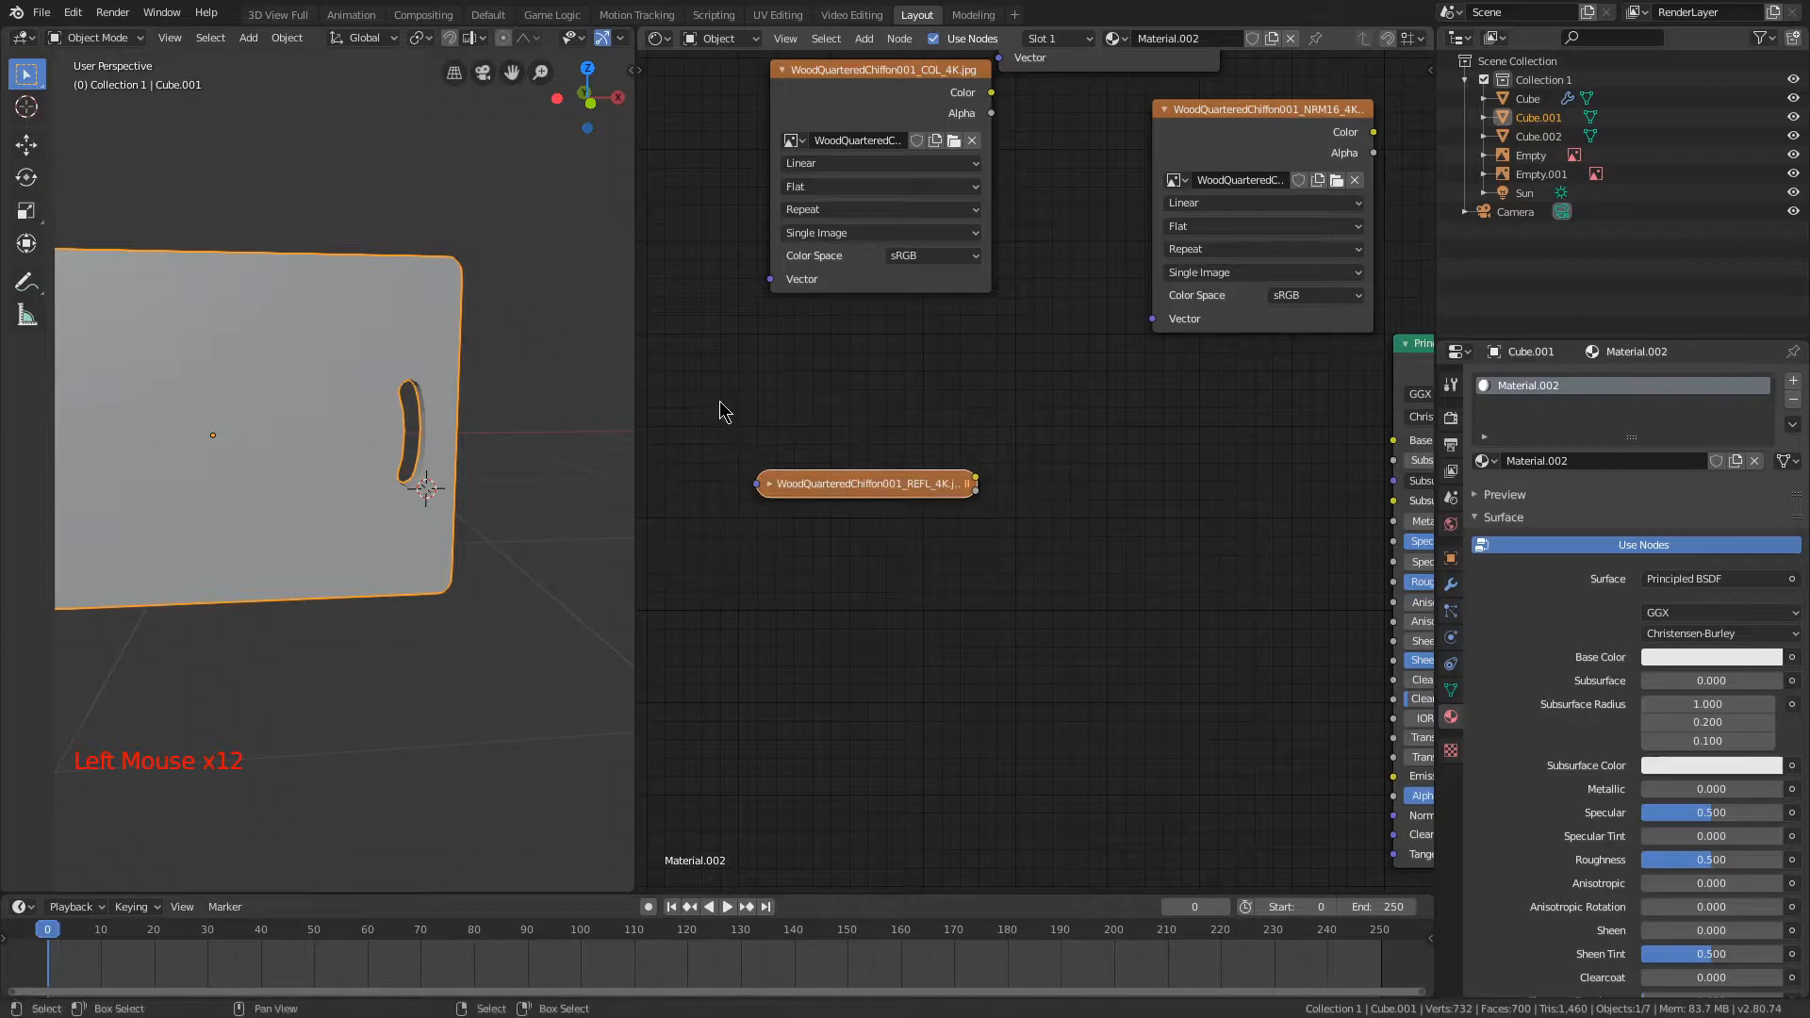
Step: Collapse the NRM16, COL and GLOSS texture nodes and move the NRM16 node down beside the REFL node
{"action": "middle_click_drag", "start_coordinate": [1041, 396], "coordinate": [1008, 564]}
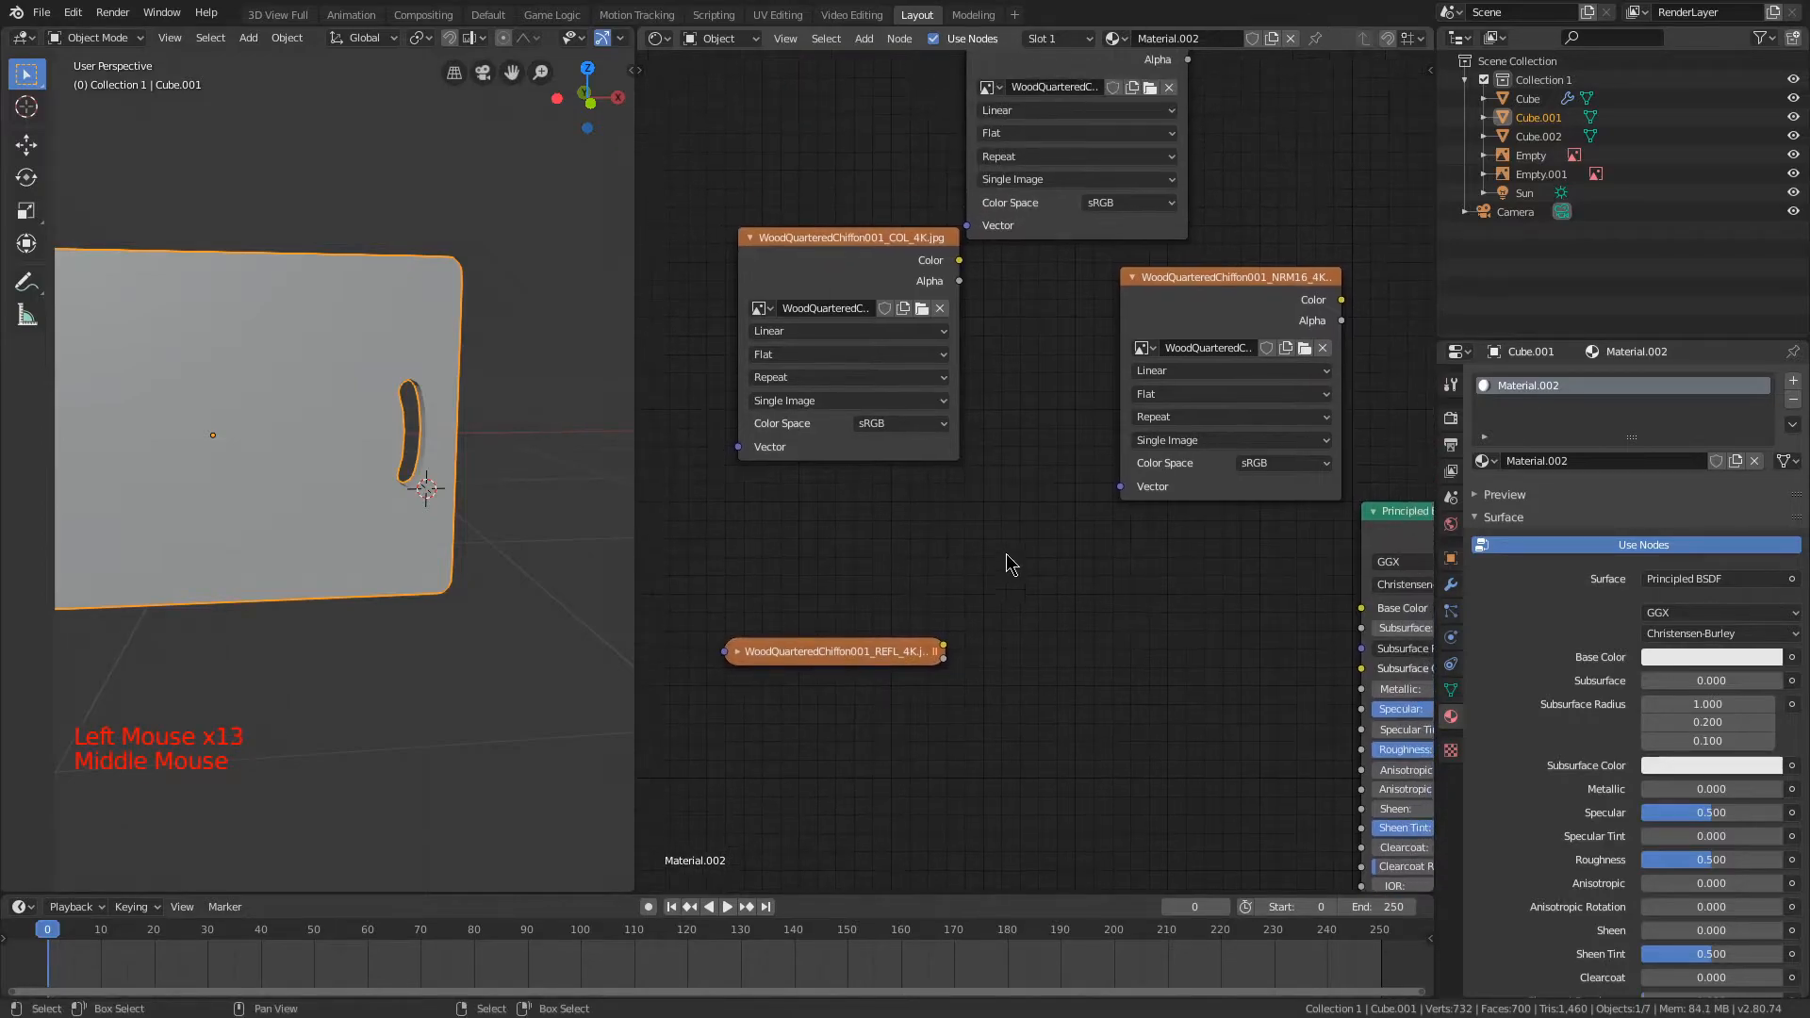
{"action": "left_click", "coordinate": [1132, 277]}
{"action": "left_click_drag", "start_coordinate": [1165, 300], "coordinate": [817, 710]}
{"action": "left_click", "coordinate": [1043, 304]}
{"action": "left_click", "coordinate": [1043, 305]}
{"action": "left_click_drag", "start_coordinate": [782, 231], "coordinate": [848, 526]}
{"action": "left_click", "coordinate": [751, 295]}
{"action": "middle_click_drag", "start_coordinate": [1100, 401], "coordinate": [1091, 652]}
{"action": "left_click_drag", "start_coordinate": [1049, 275], "coordinate": [1030, 324]}
{"action": "left_click", "coordinate": [951, 306]}
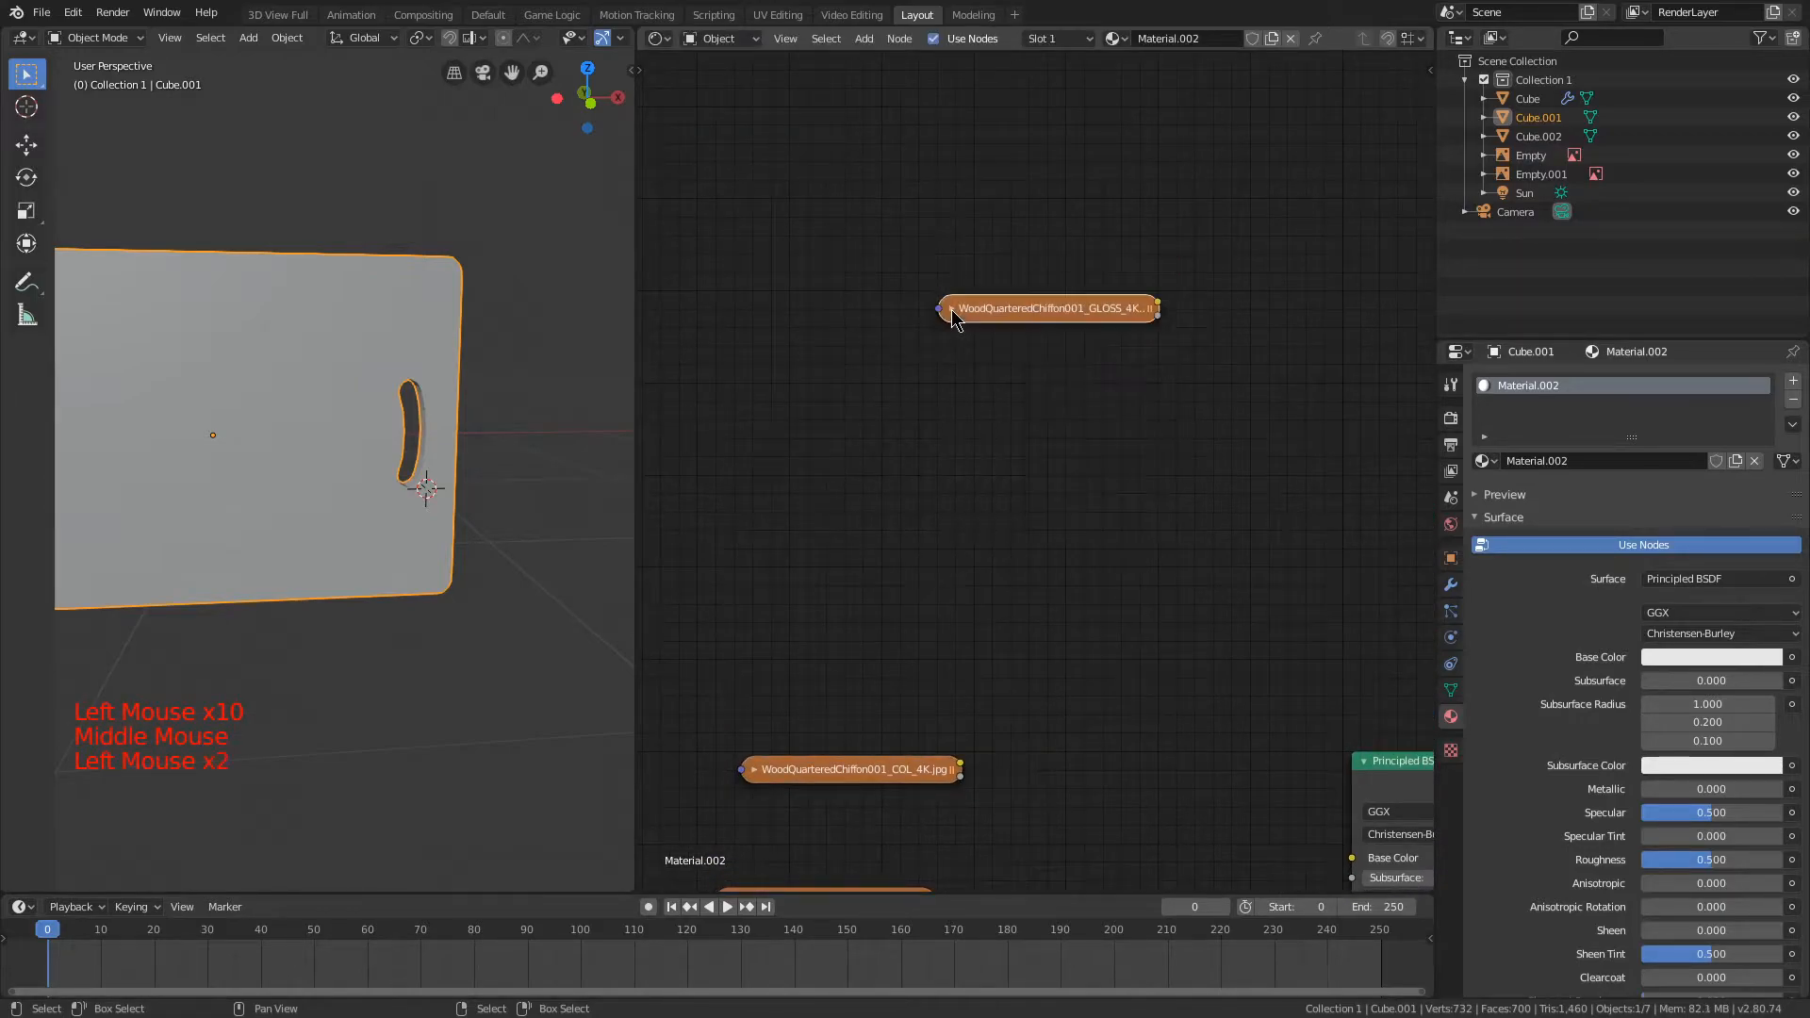
Step: Move the collapsed GLOSS texture node down below the NRM16 node to stack it with the other wood textures
{"action": "middle_click_drag", "start_coordinate": [1152, 549], "coordinate": [1011, 193]}
{"action": "scroll", "coordinate": [838, 459], "scroll_direction": "down", "scroll_amount": 2}
{"action": "middle_click_drag", "start_coordinate": [899, 396], "coordinate": [997, 375]}
{"action": "scroll", "coordinate": [1012, 292], "scroll_direction": "down", "scroll_amount": 5}
{"action": "left_click_drag", "start_coordinate": [1087, 158], "coordinate": [914, 613]}
{"action": "scroll", "coordinate": [1084, 525], "scroll_direction": "up", "scroll_amount": 8}
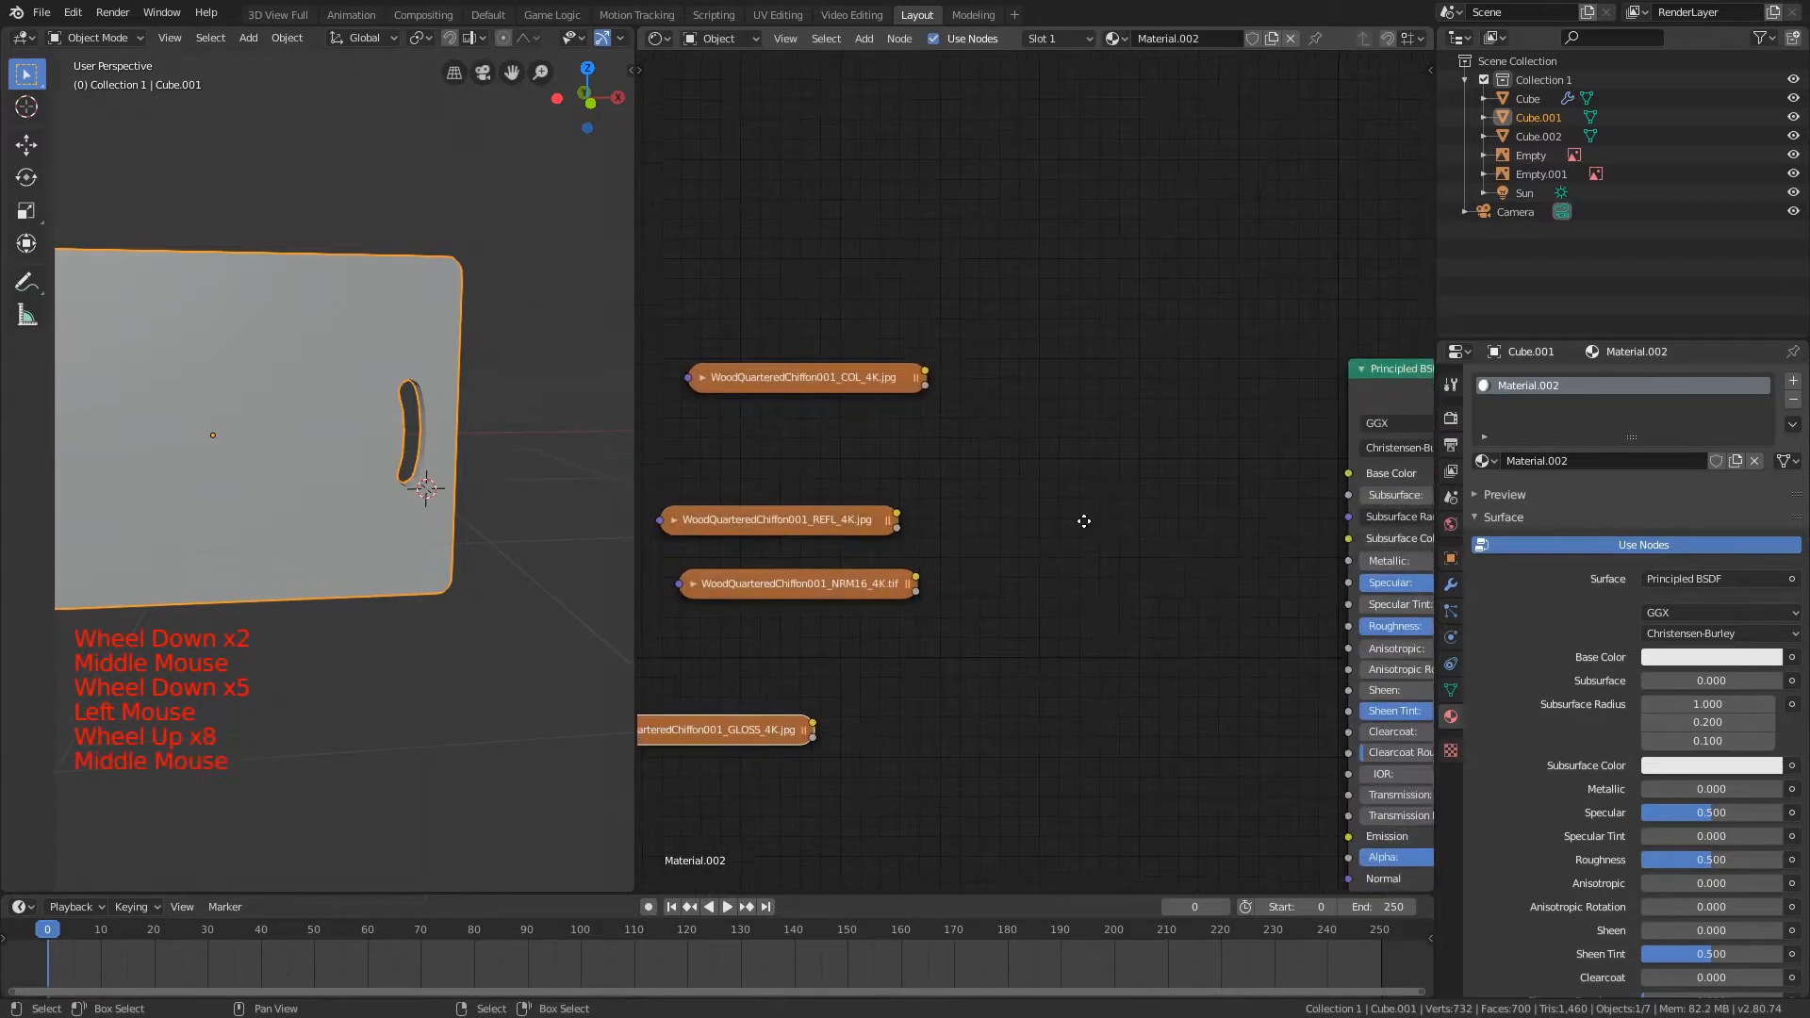
{"action": "middle_click_drag", "start_coordinate": [1083, 525], "coordinate": [1055, 380]}
Step: Connect the COL texture's color to the Principled BSDF's Base Color and move the COL node closer to the shader
{"action": "left_click_drag", "start_coordinate": [734, 250], "coordinate": [815, 287]}
{"action": "key", "text": "shift+a"}
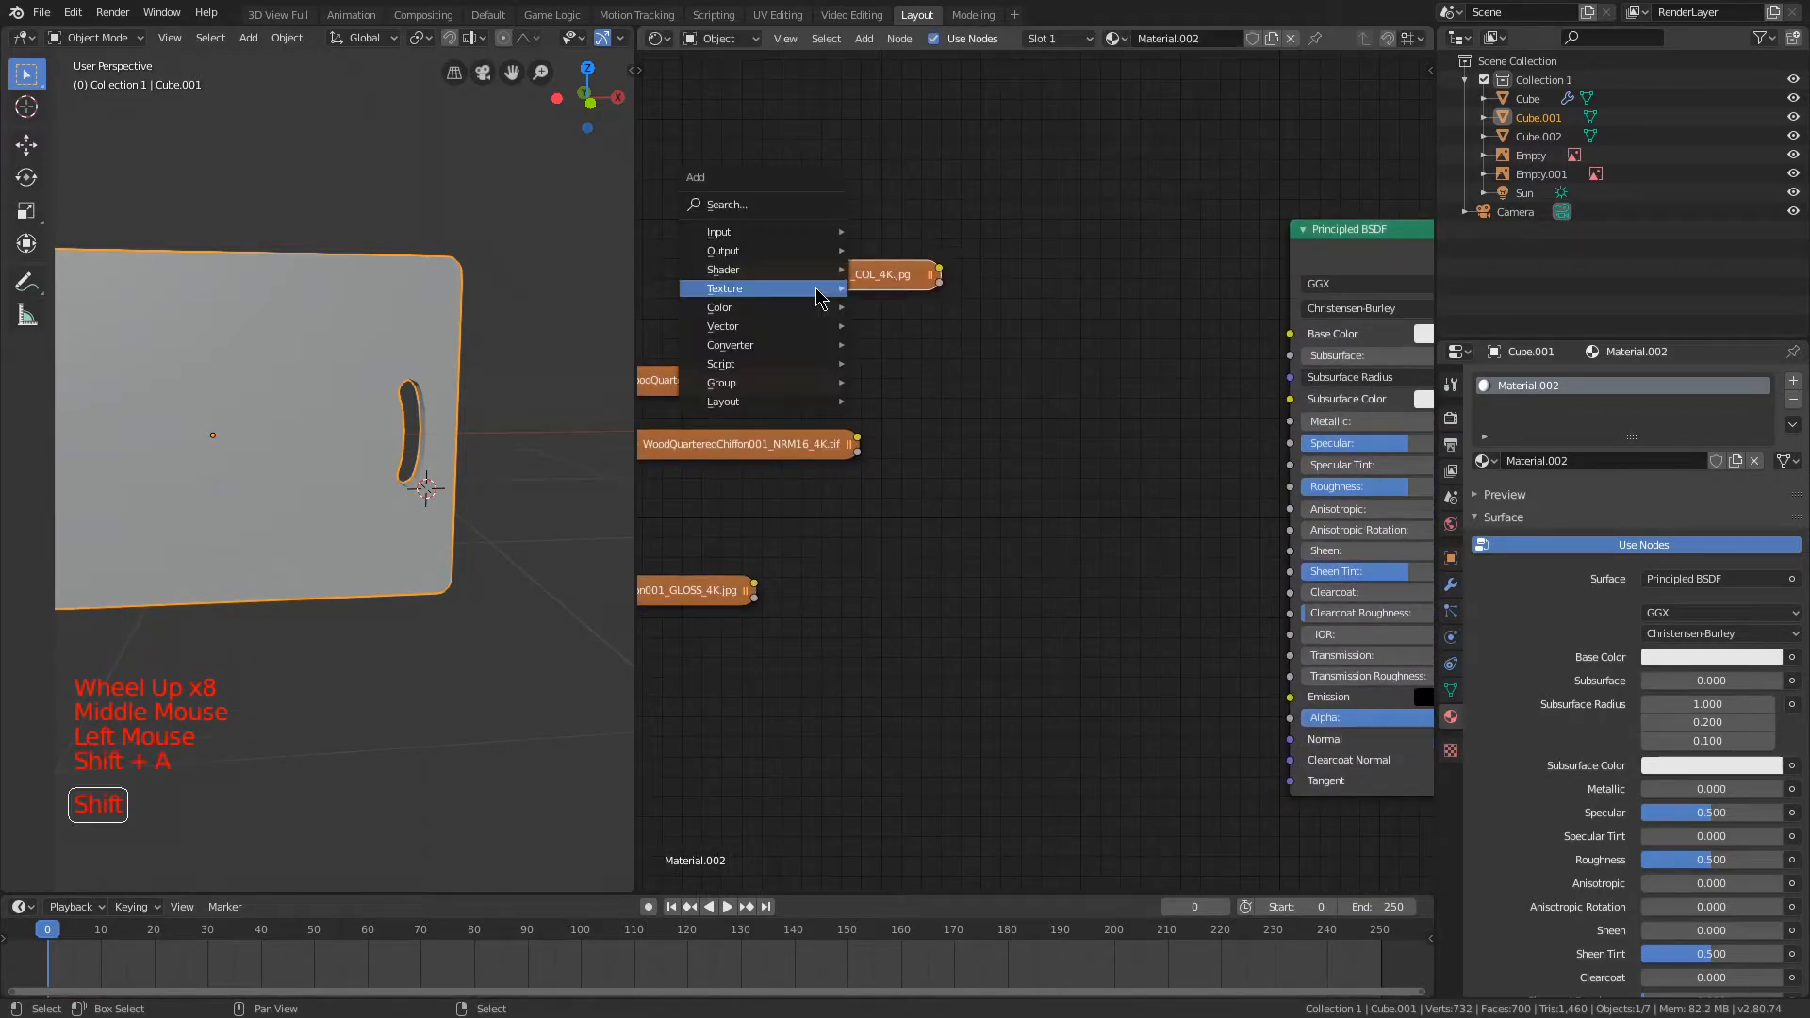
{"action": "left_click_drag", "start_coordinate": [1297, 327], "coordinate": [1295, 329]}
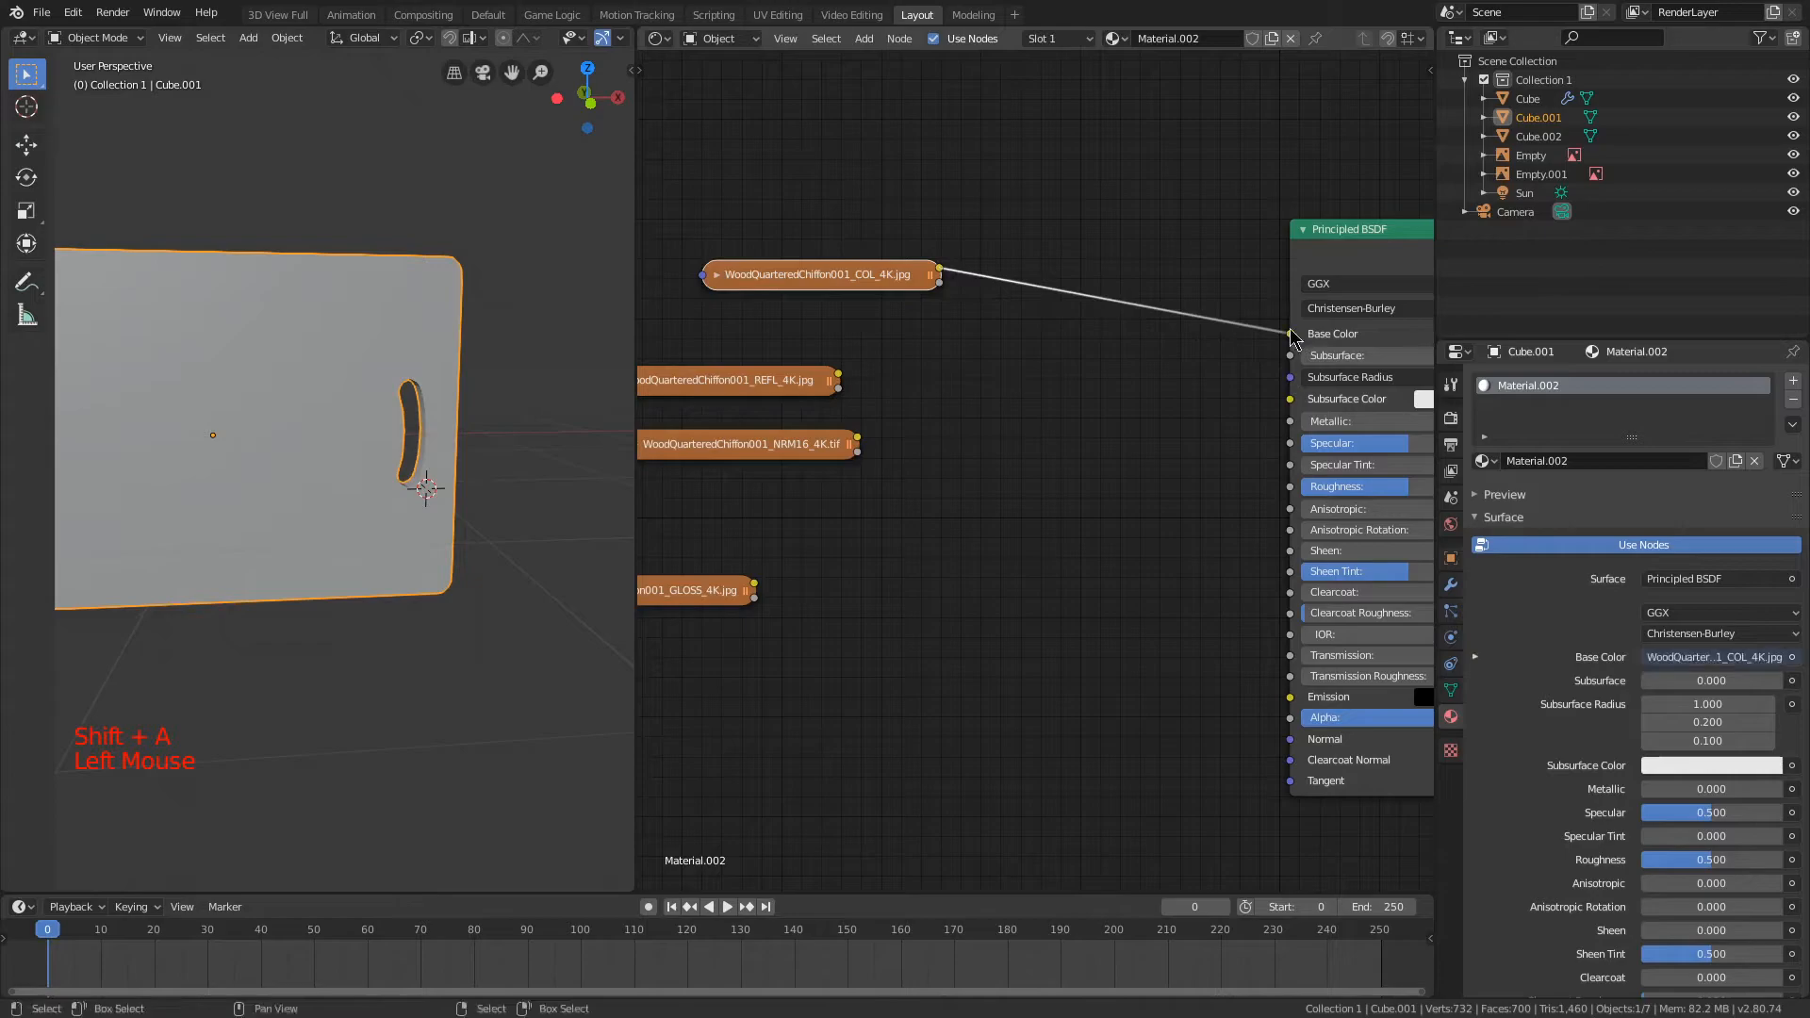
{"action": "left_click_drag", "start_coordinate": [826, 266], "coordinate": [1055, 280]}
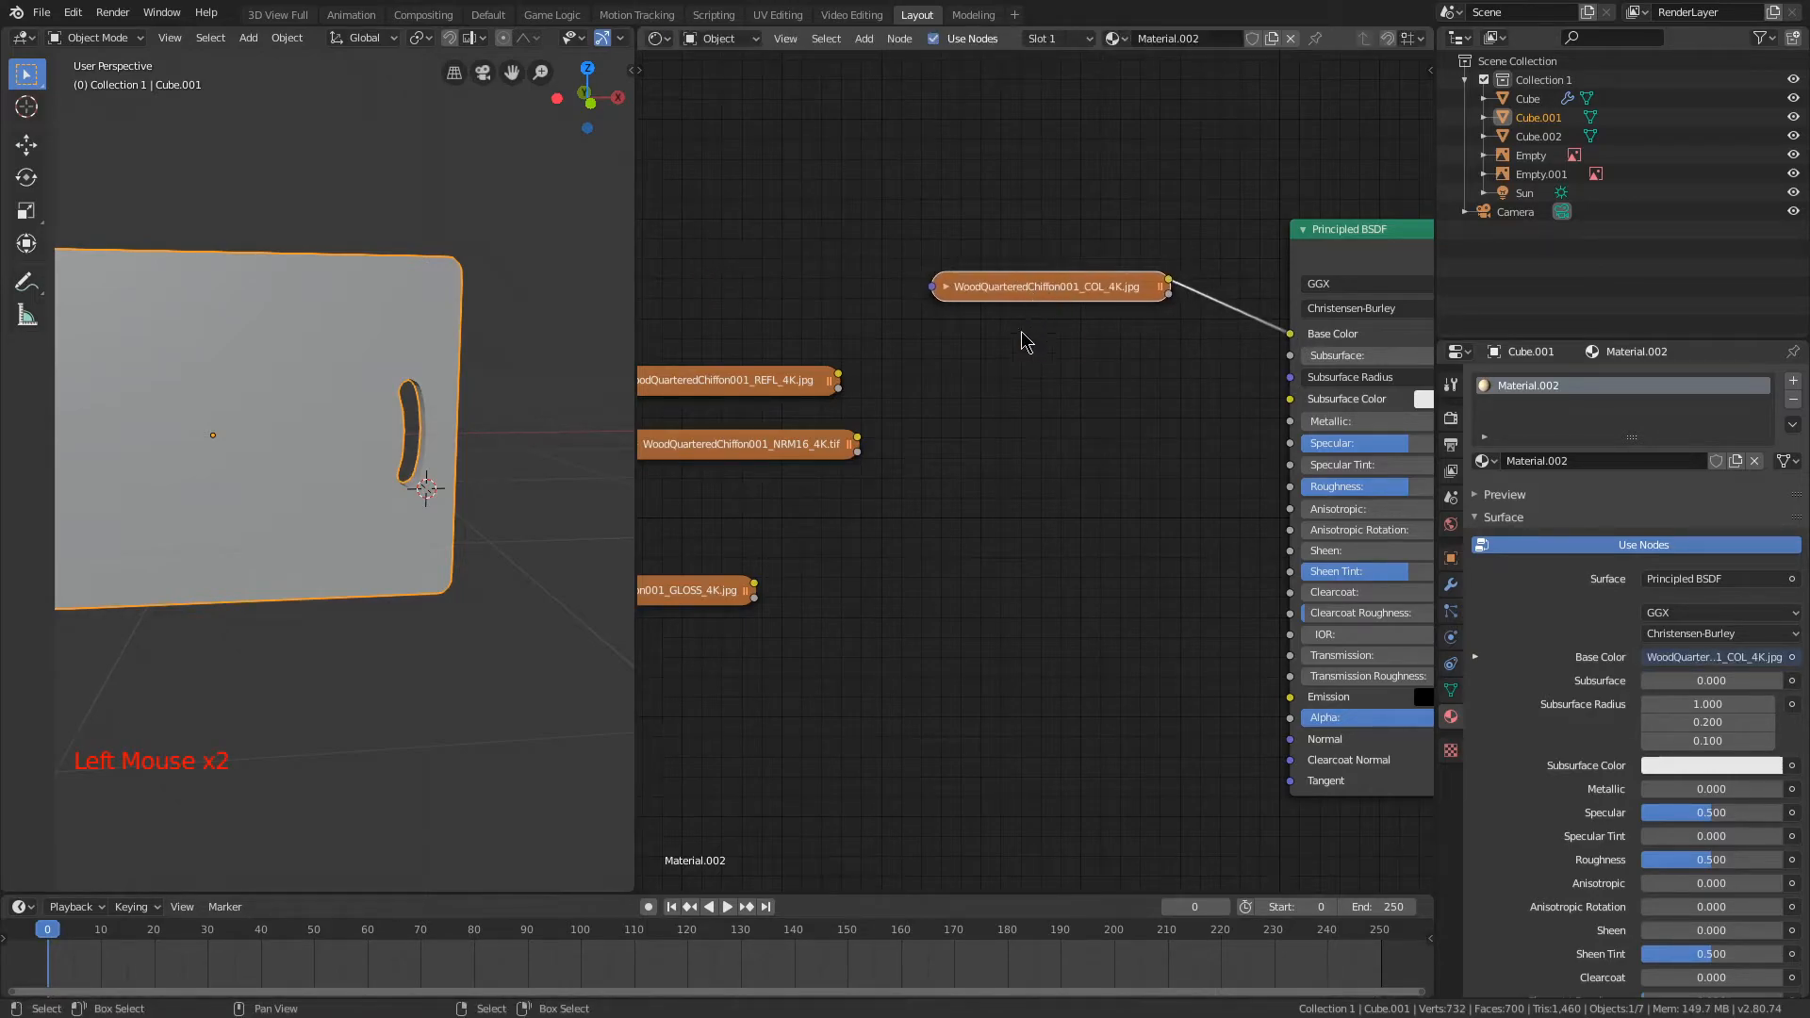
Step: Move the NRM16 texture below the GLOSS node and connect it through a new Normal Map node to the shader's Normal input
{"action": "middle_click_drag", "start_coordinate": [1001, 456], "coordinate": [1100, 360]}
{"action": "left_click_drag", "start_coordinate": [878, 353], "coordinate": [971, 520]}
{"action": "middle_click_drag", "start_coordinate": [1113, 458], "coordinate": [1018, 342]}
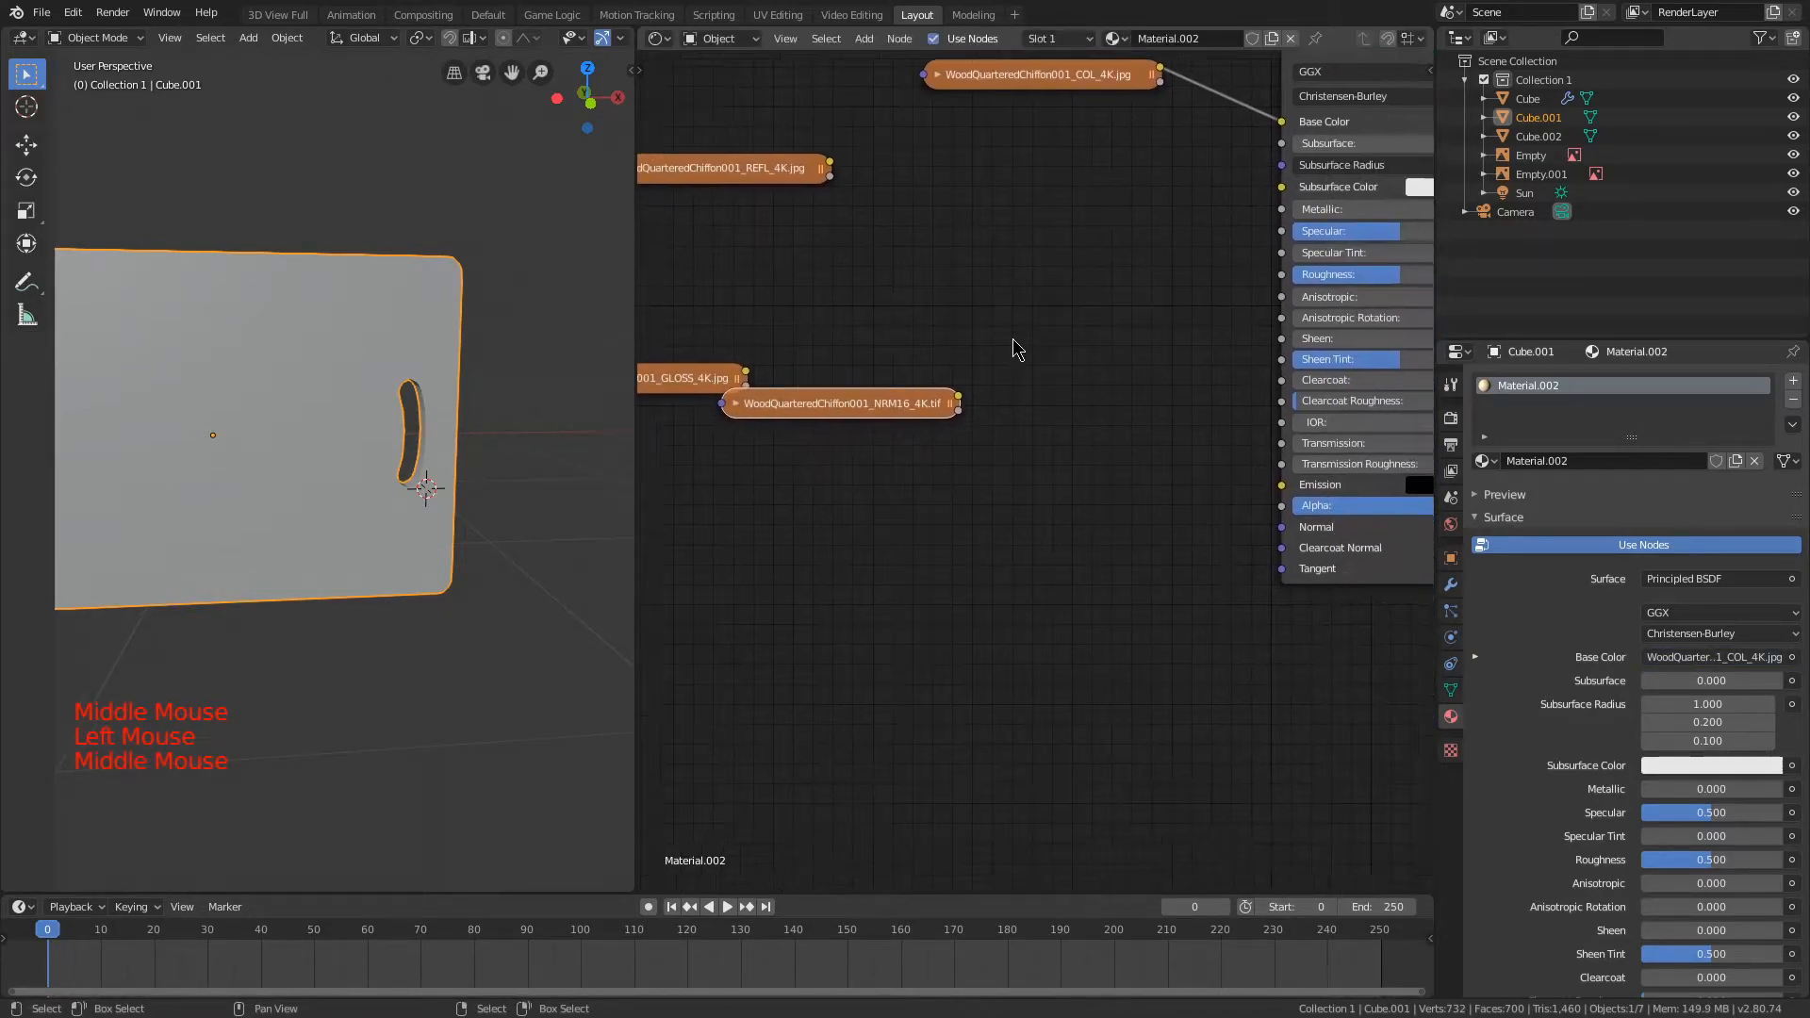
{"action": "left_click_drag", "start_coordinate": [848, 421], "coordinate": [804, 547]}
{"action": "key", "text": "shift+a"}
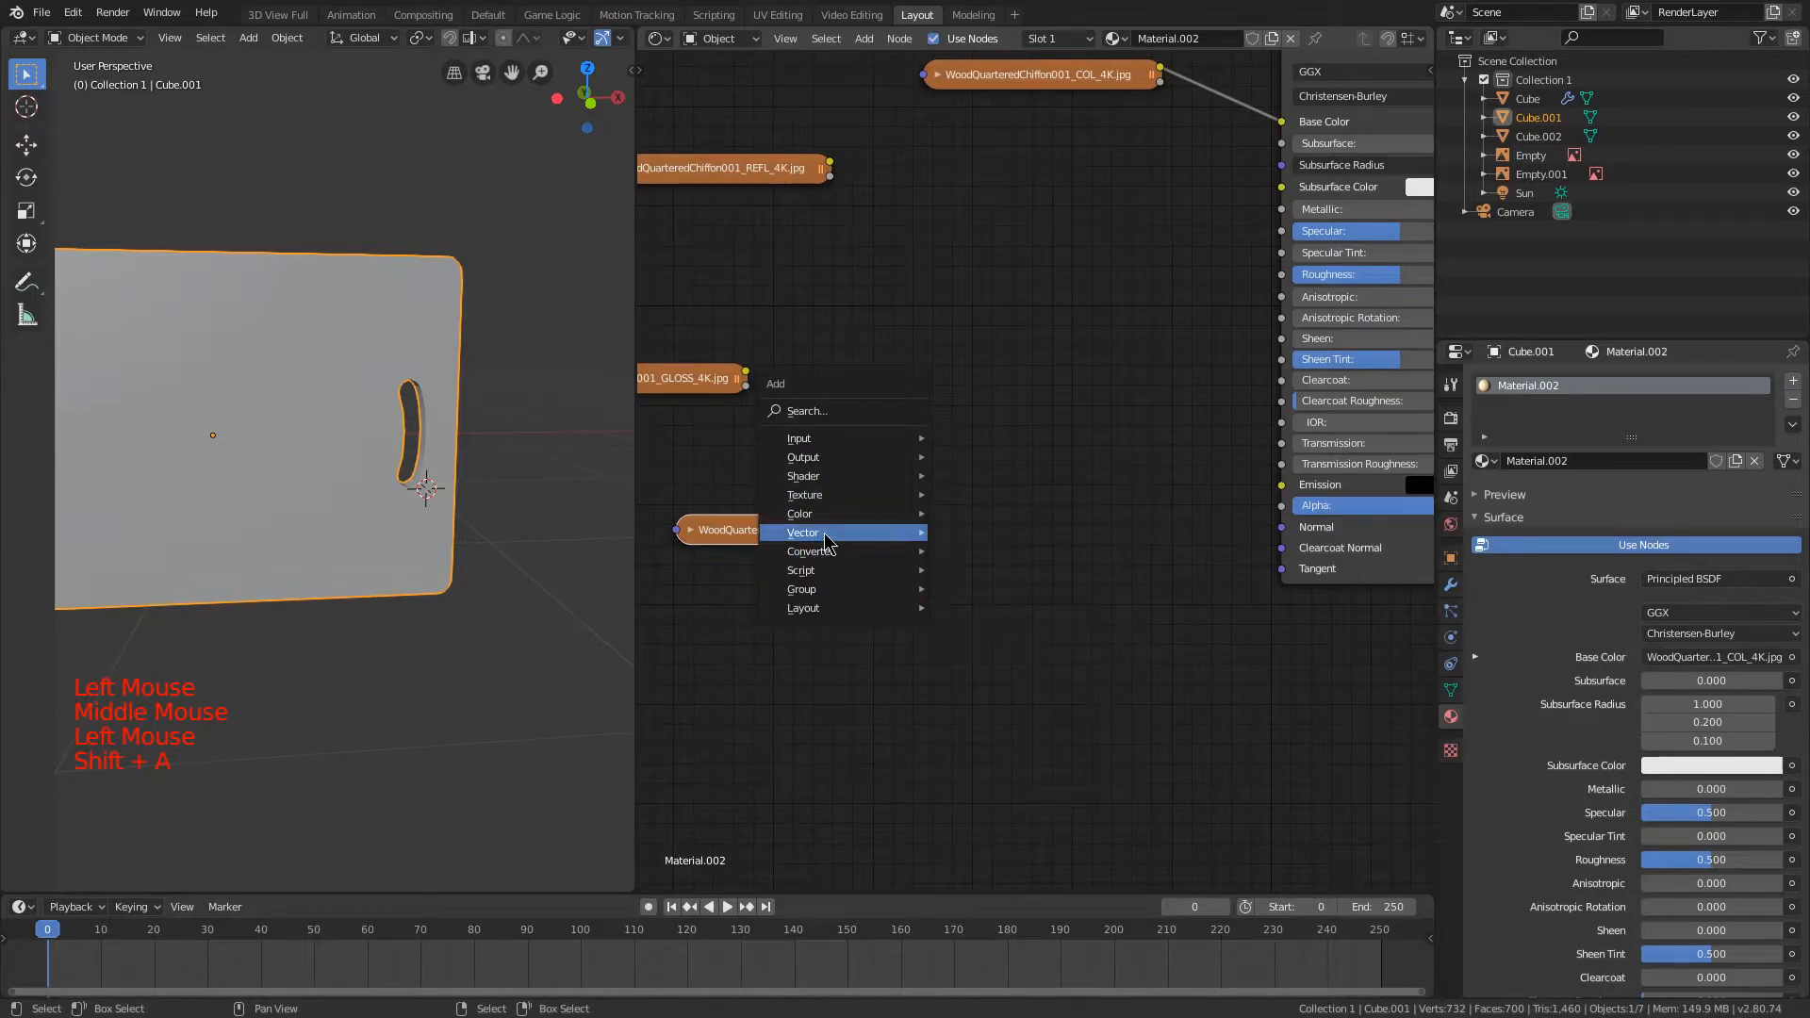
{"action": "left_click", "coordinate": [985, 614]}
{"action": "left_click_drag", "start_coordinate": [914, 523], "coordinate": [1015, 628]}
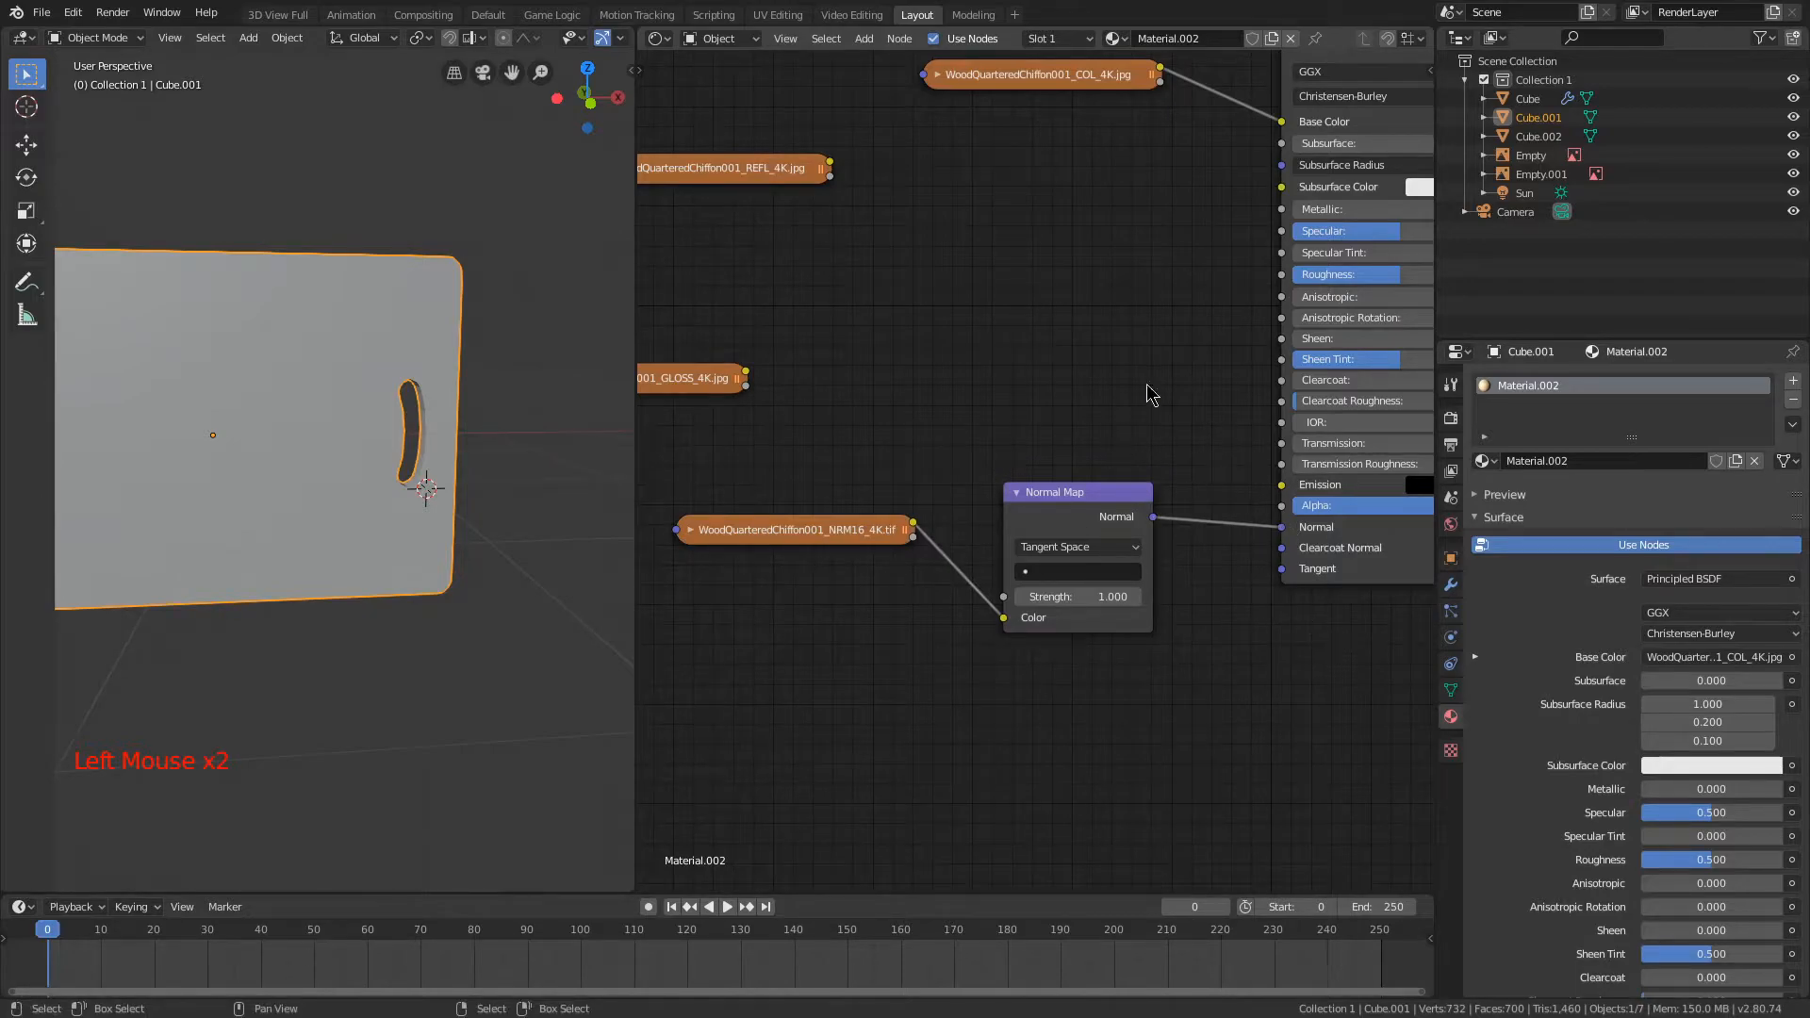
Step: Bring the GLOSS texture node nearer to the shader and add an Invert node between them
{"action": "middle_click_drag", "start_coordinate": [1125, 243], "coordinate": [1223, 291]}
{"action": "middle_click_drag", "start_coordinate": [959, 413], "coordinate": [999, 388]}
{"action": "left_click_drag", "start_coordinate": [839, 402], "coordinate": [1008, 340]}
{"action": "middle_click_drag", "start_coordinate": [1171, 312], "coordinate": [1064, 365]}
{"action": "left_click_drag", "start_coordinate": [787, 392], "coordinate": [1105, 353]}
{"action": "key", "text": "Escape"}
{"action": "key", "text": "shift+a"}
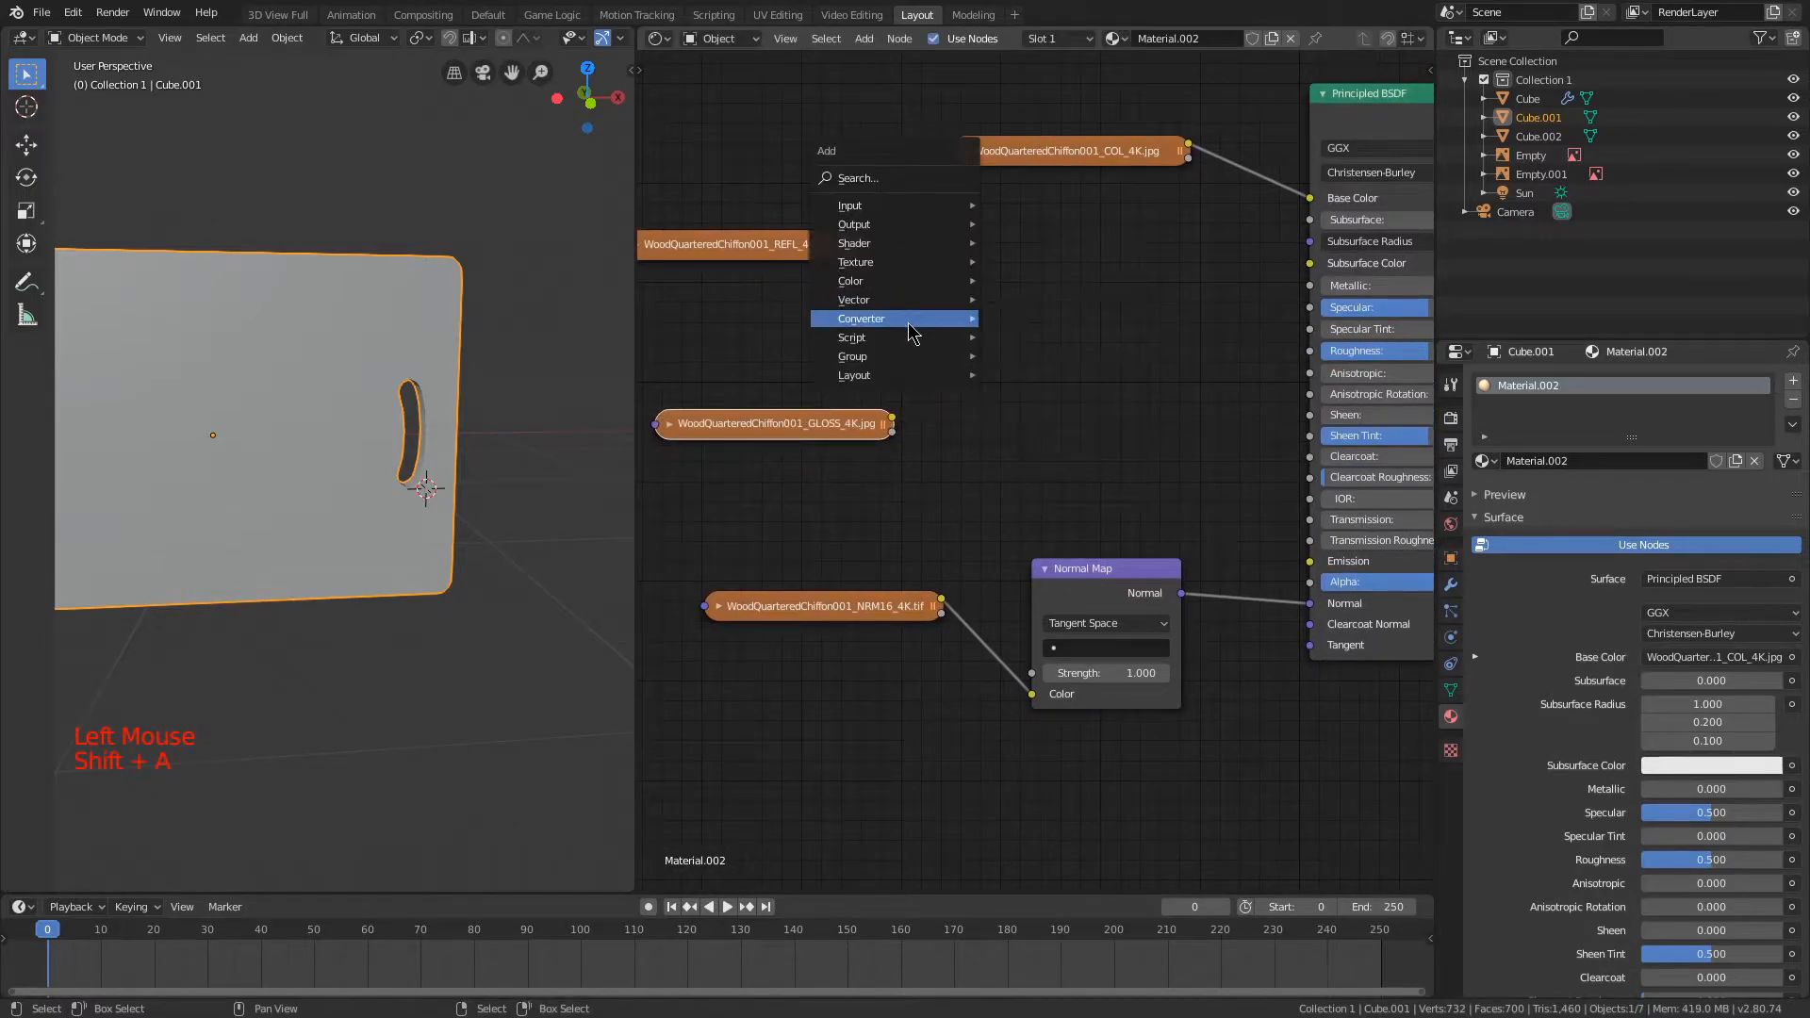
{"action": "mouse_move", "coordinate": [905, 293]}
{"action": "left_click", "coordinate": [1023, 342]}
{"action": "left_click", "coordinate": [1042, 304]}
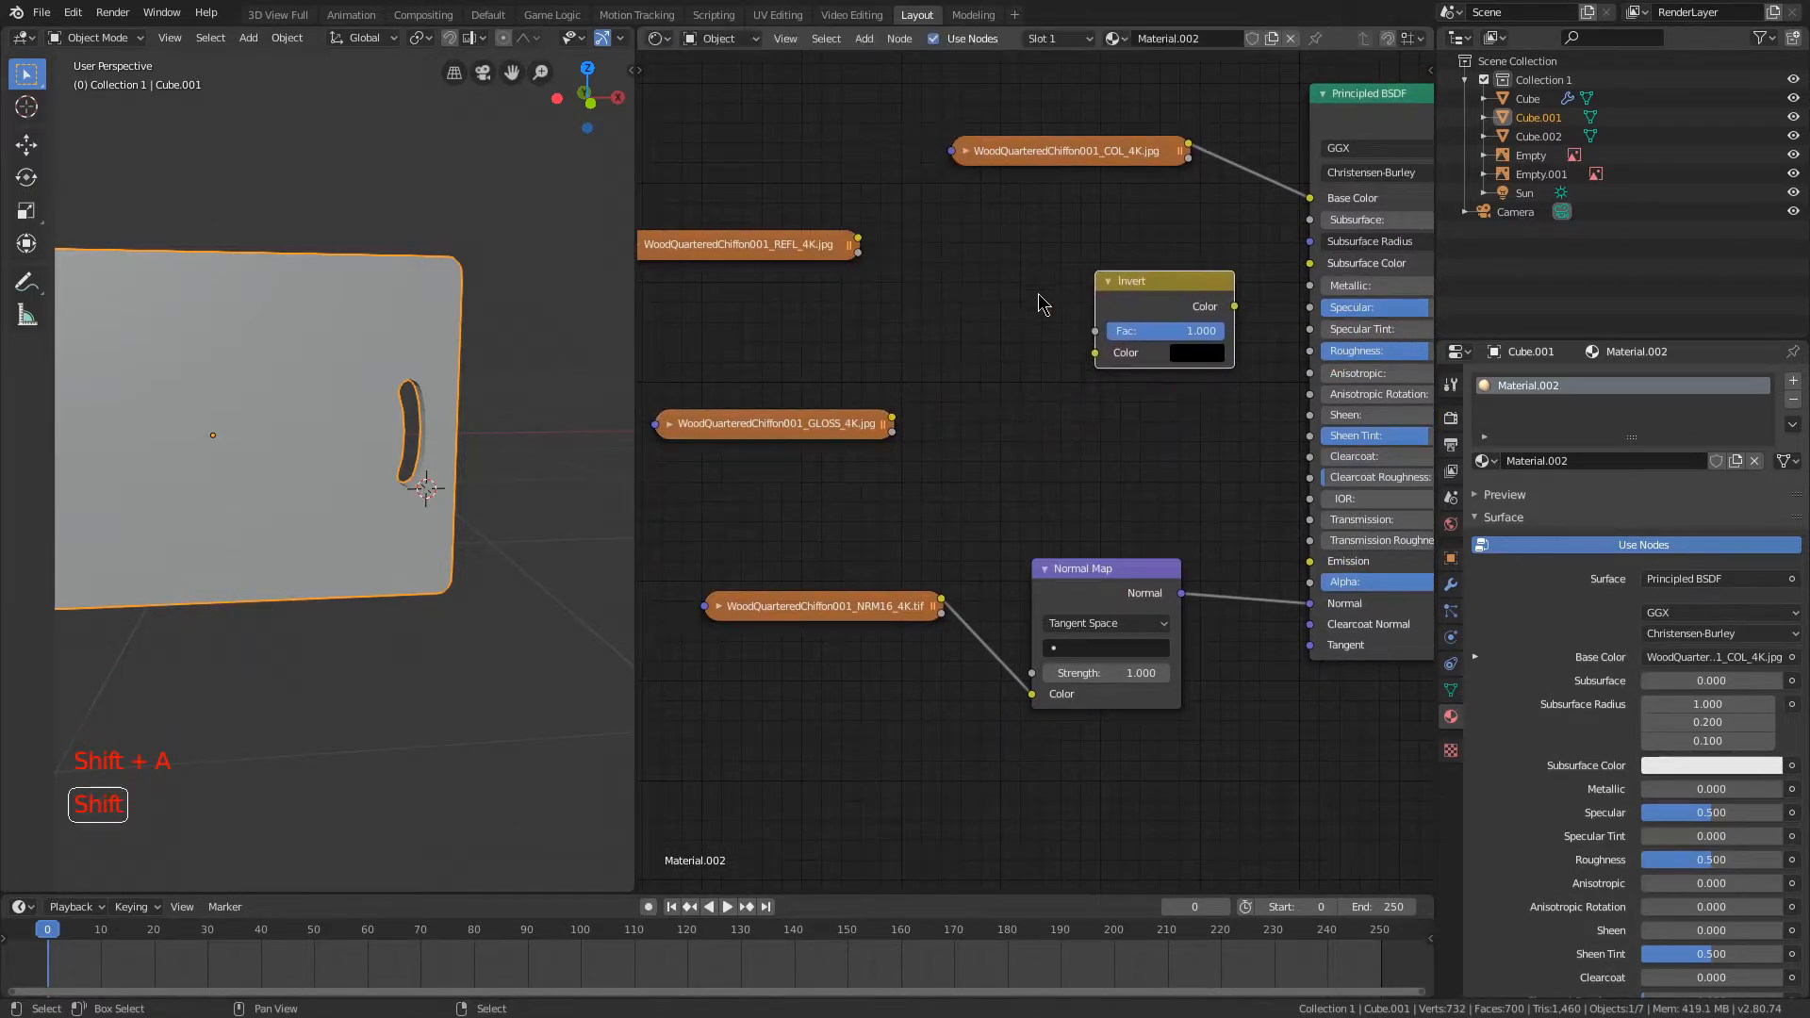
{"action": "key", "text": "shift+a"}
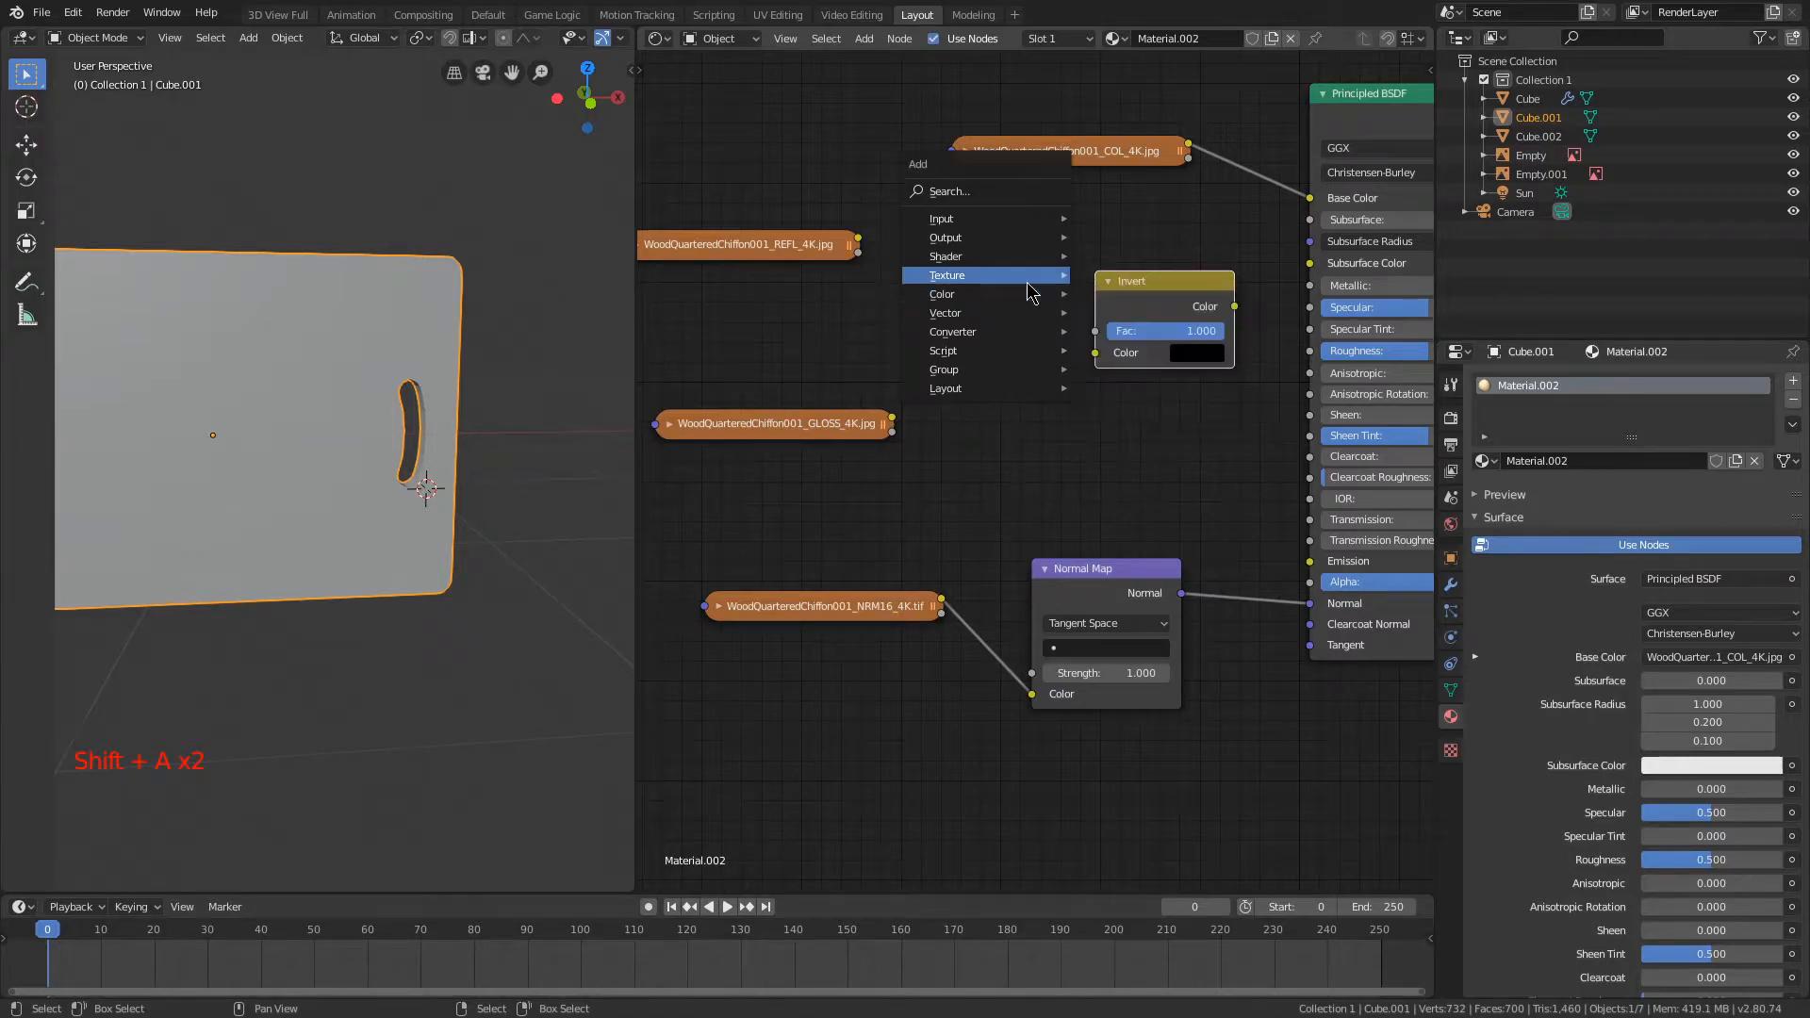
{"action": "mouse_move", "coordinate": [998, 317]}
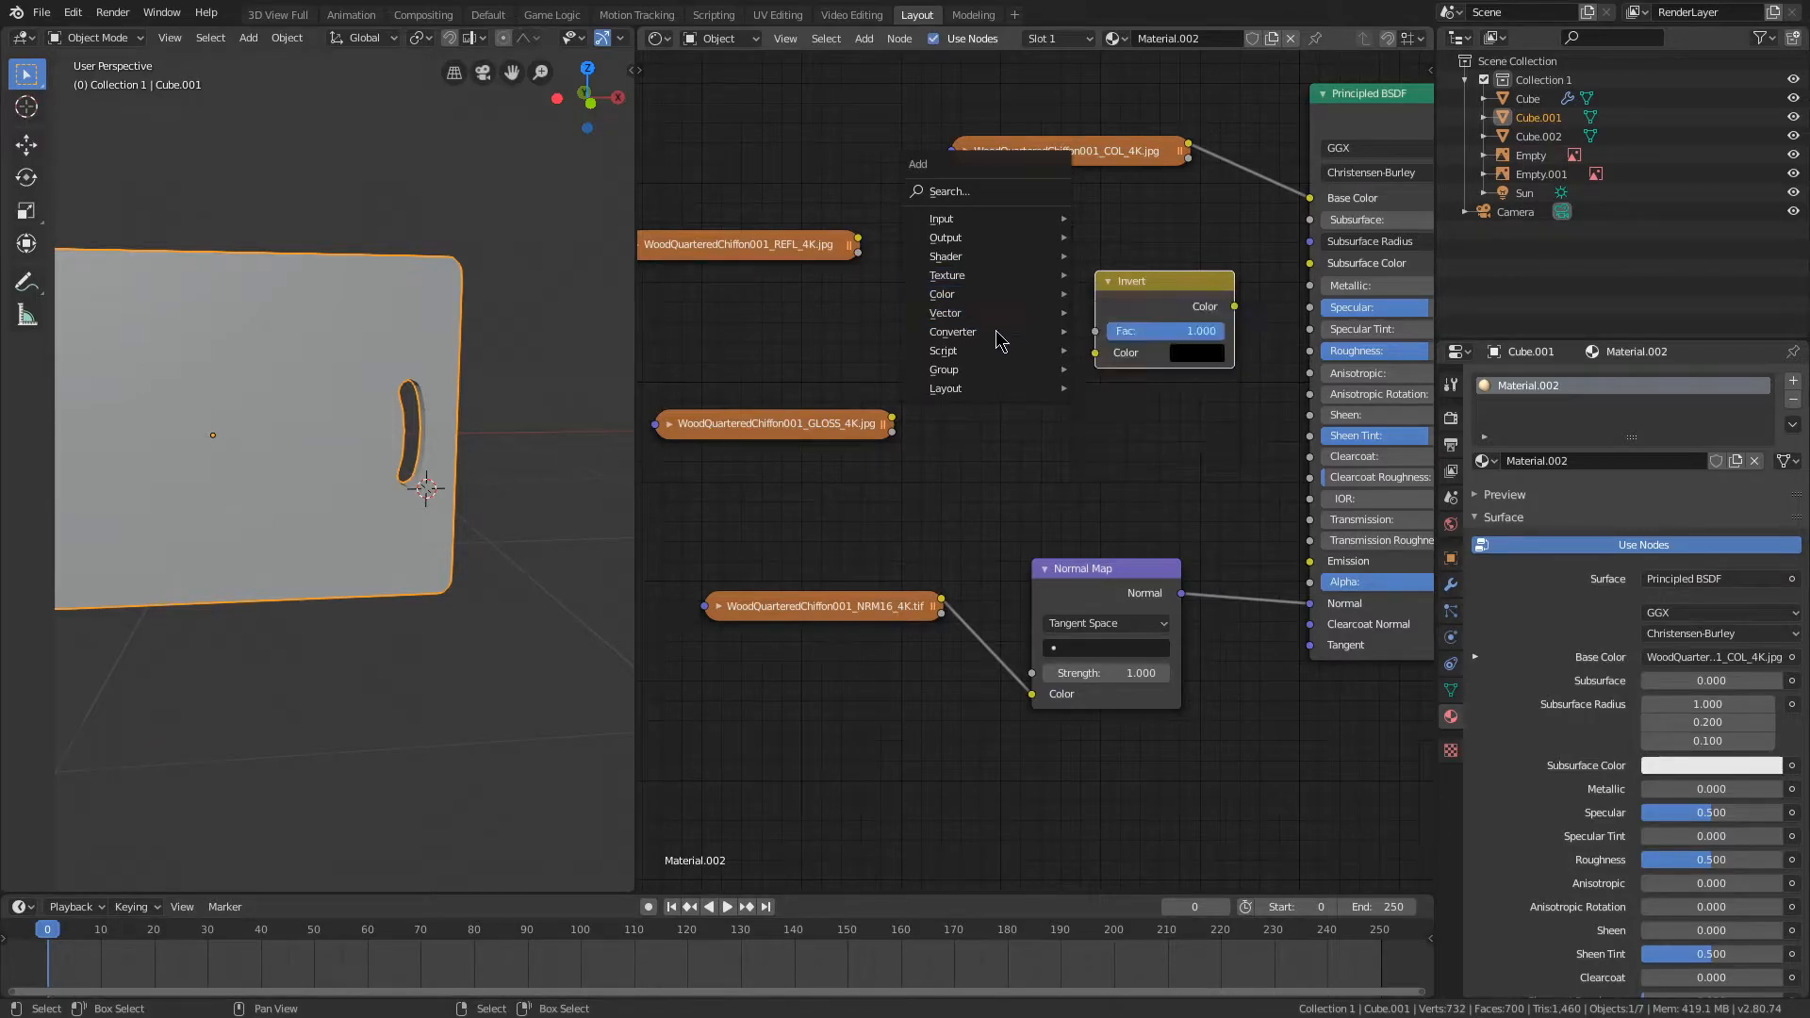
{"action": "left_click", "coordinate": [1088, 422]}
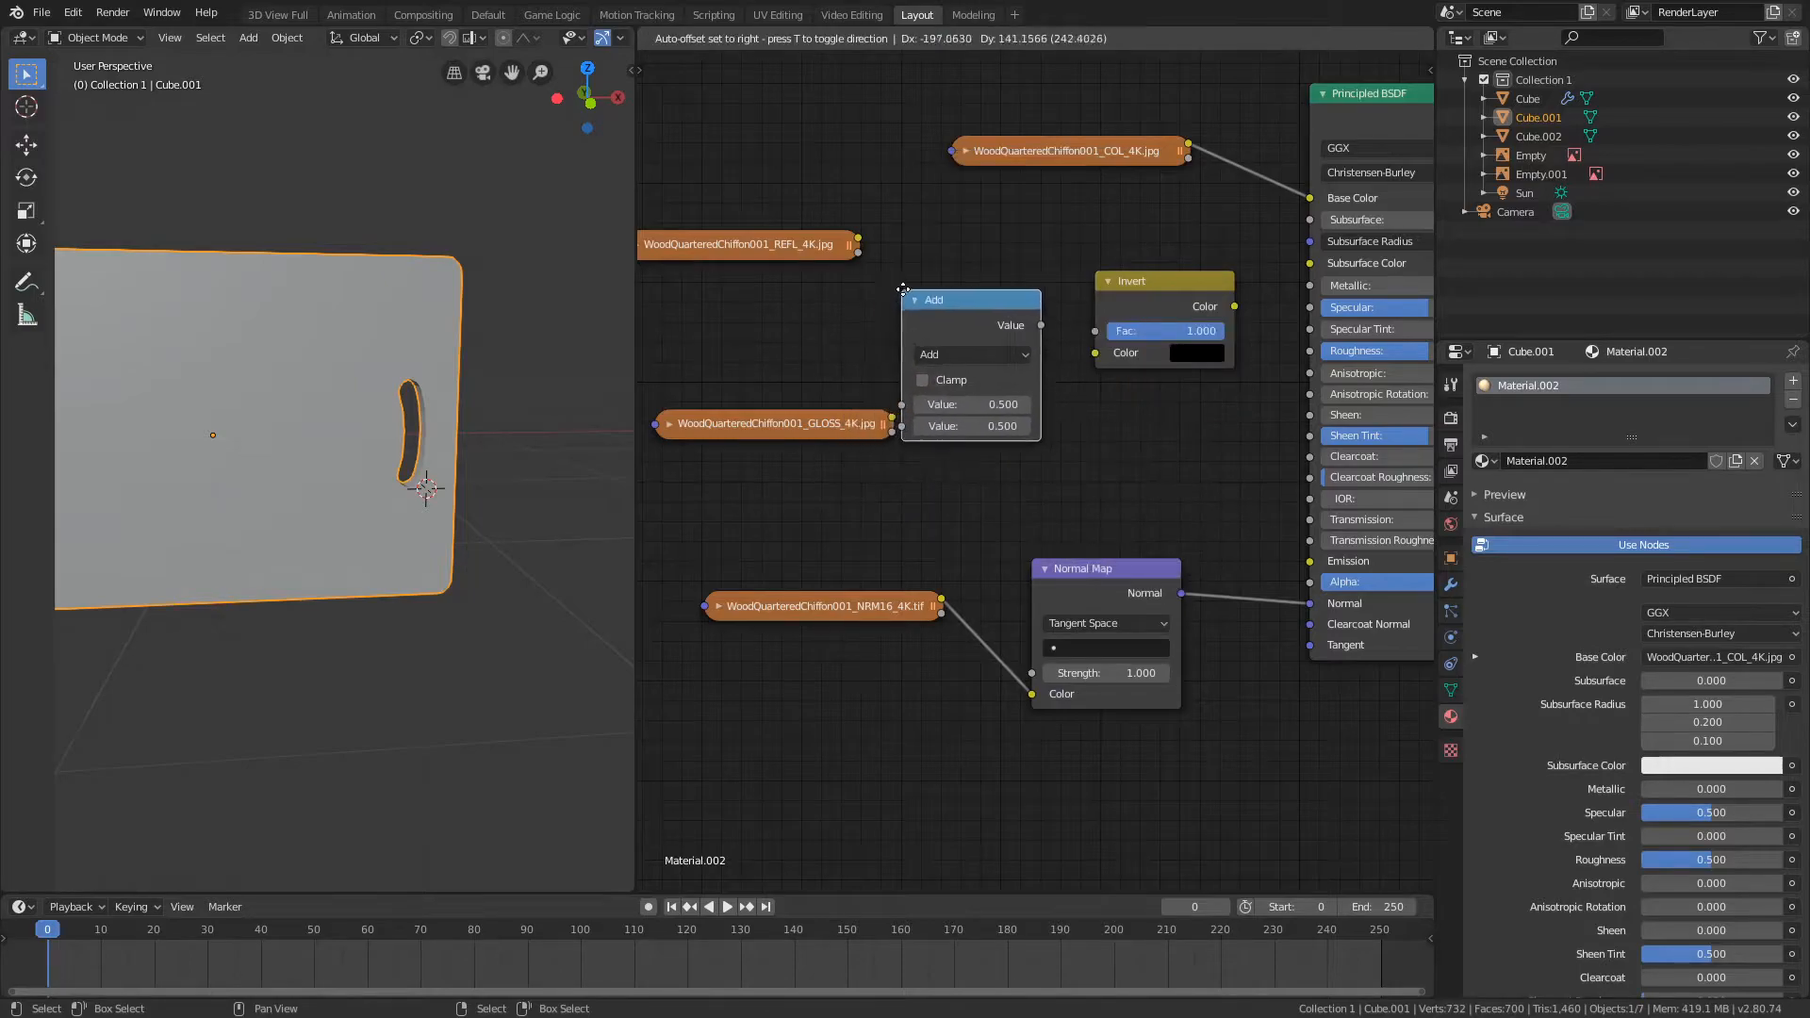
{"action": "left_click", "coordinate": [904, 290]}
{"action": "left_click", "coordinate": [981, 356]}
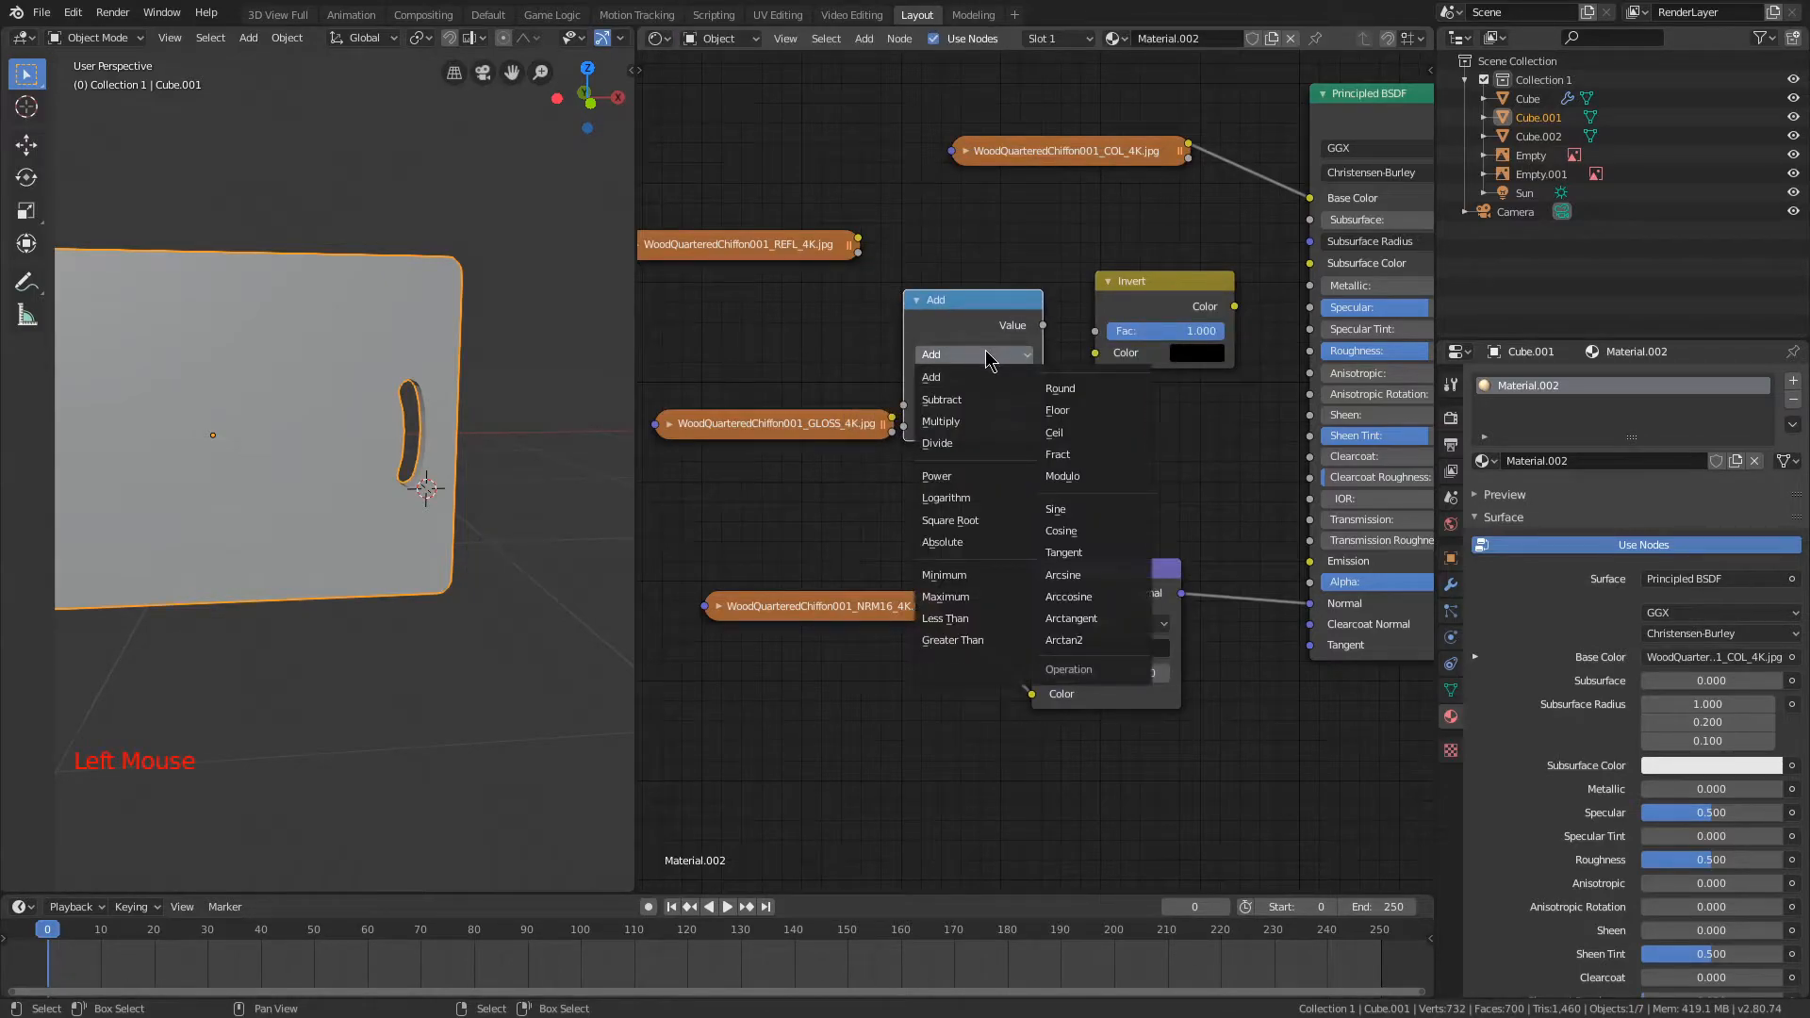
{"action": "left_click", "coordinate": [957, 352]}
{"action": "key", "text": "Delete"}
{"action": "middle_click_drag", "start_coordinate": [956, 351], "coordinate": [952, 362]}
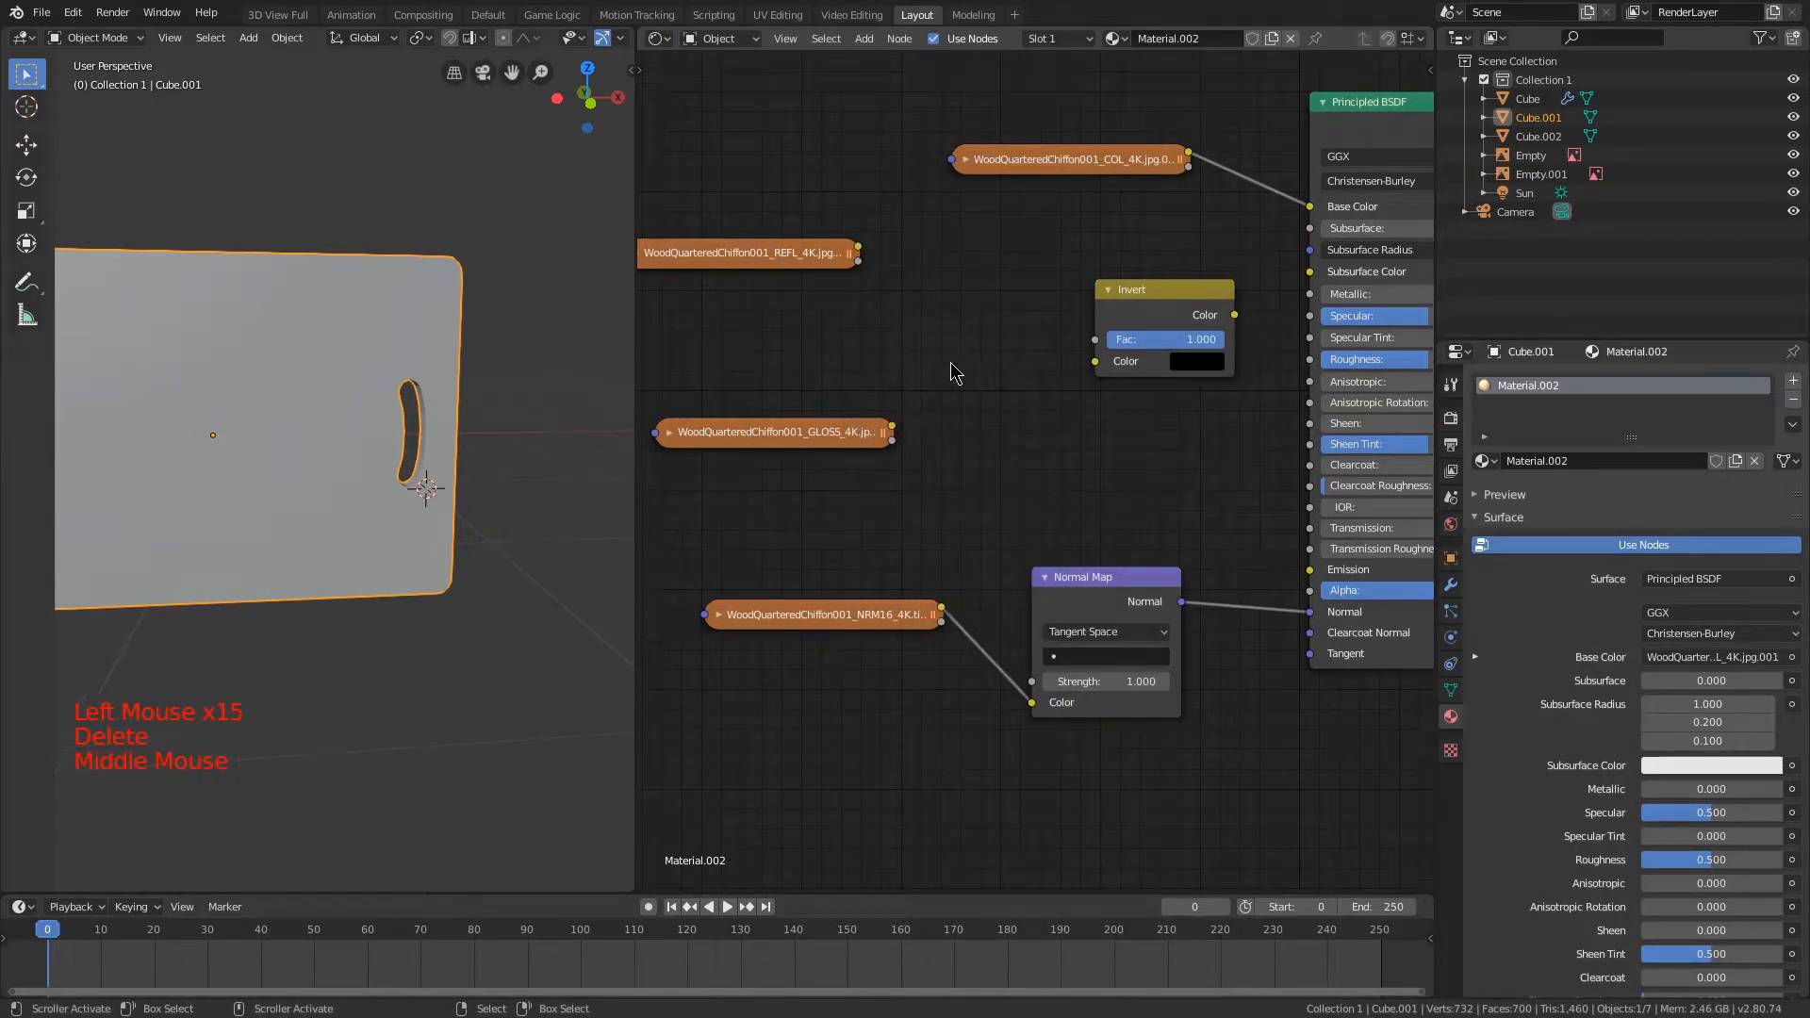
Step: Add a Math node, set its operation to Multiply, and place it collapsed near the Invert node
{"action": "key", "text": "shift+a"}
{"action": "mouse_move", "coordinate": [946, 363]}
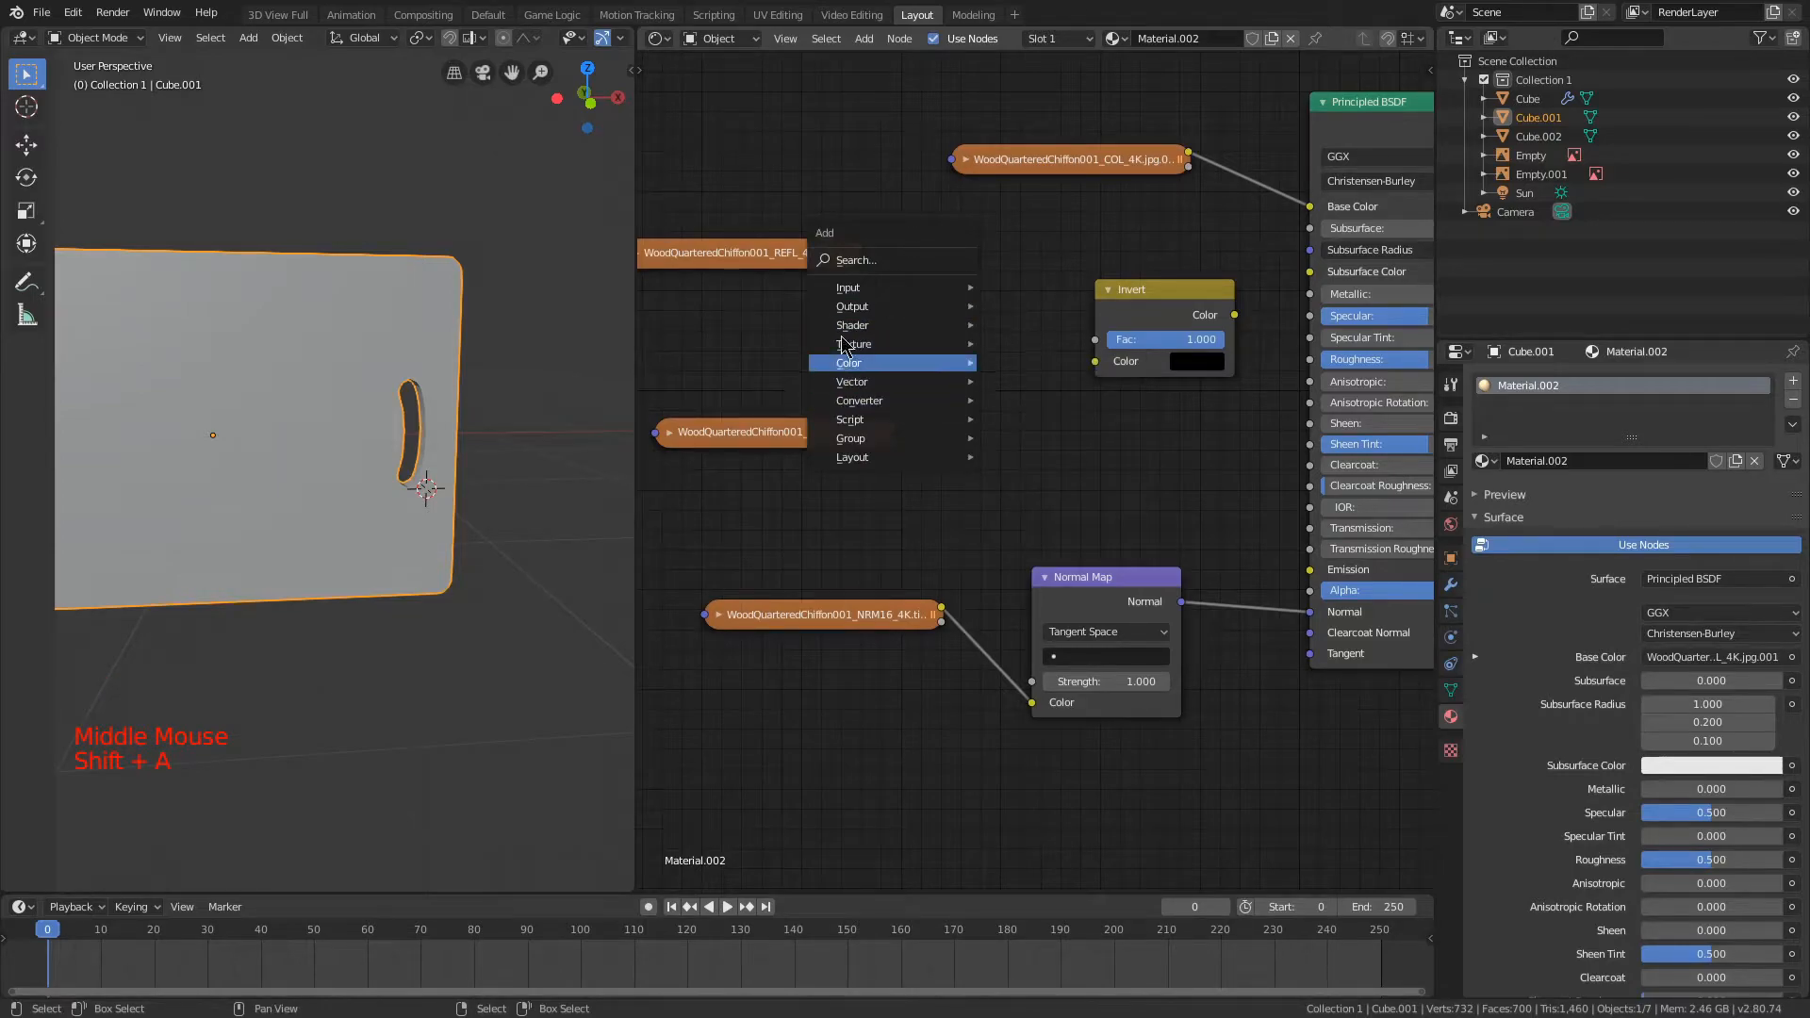
{"action": "mouse_move", "coordinate": [880, 409]}
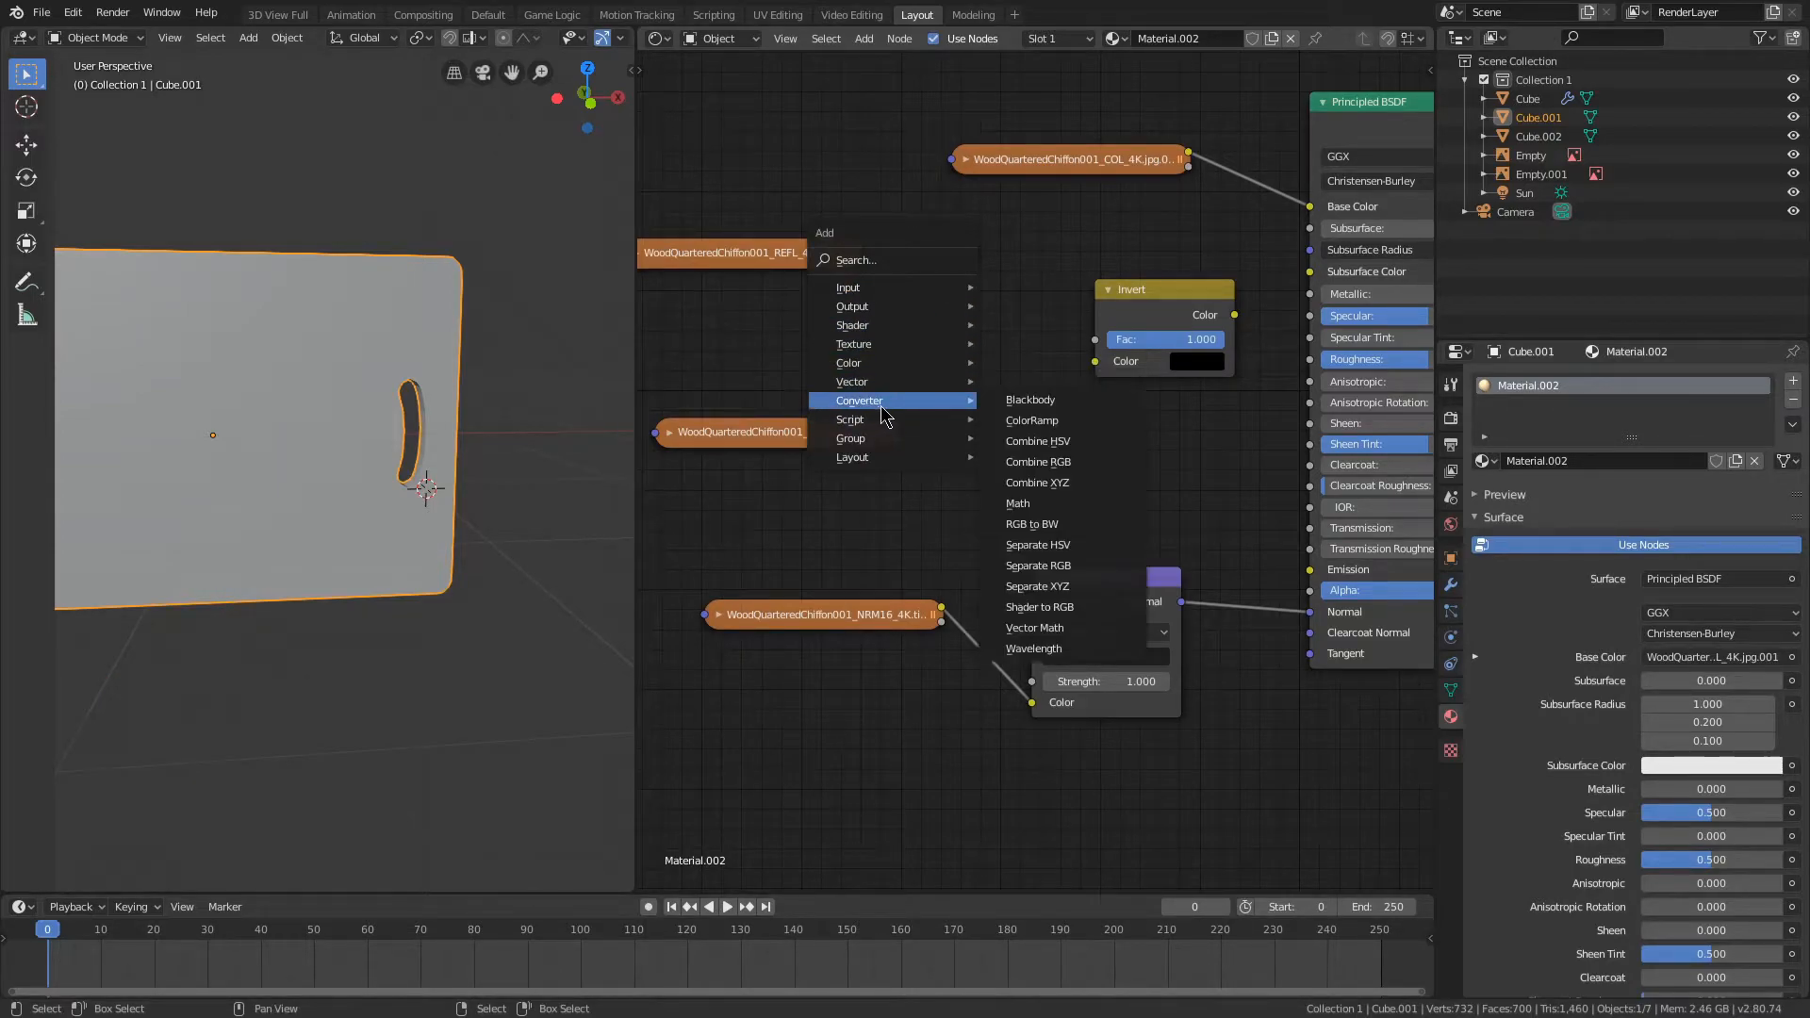
{"action": "left_click", "coordinate": [1019, 504]}
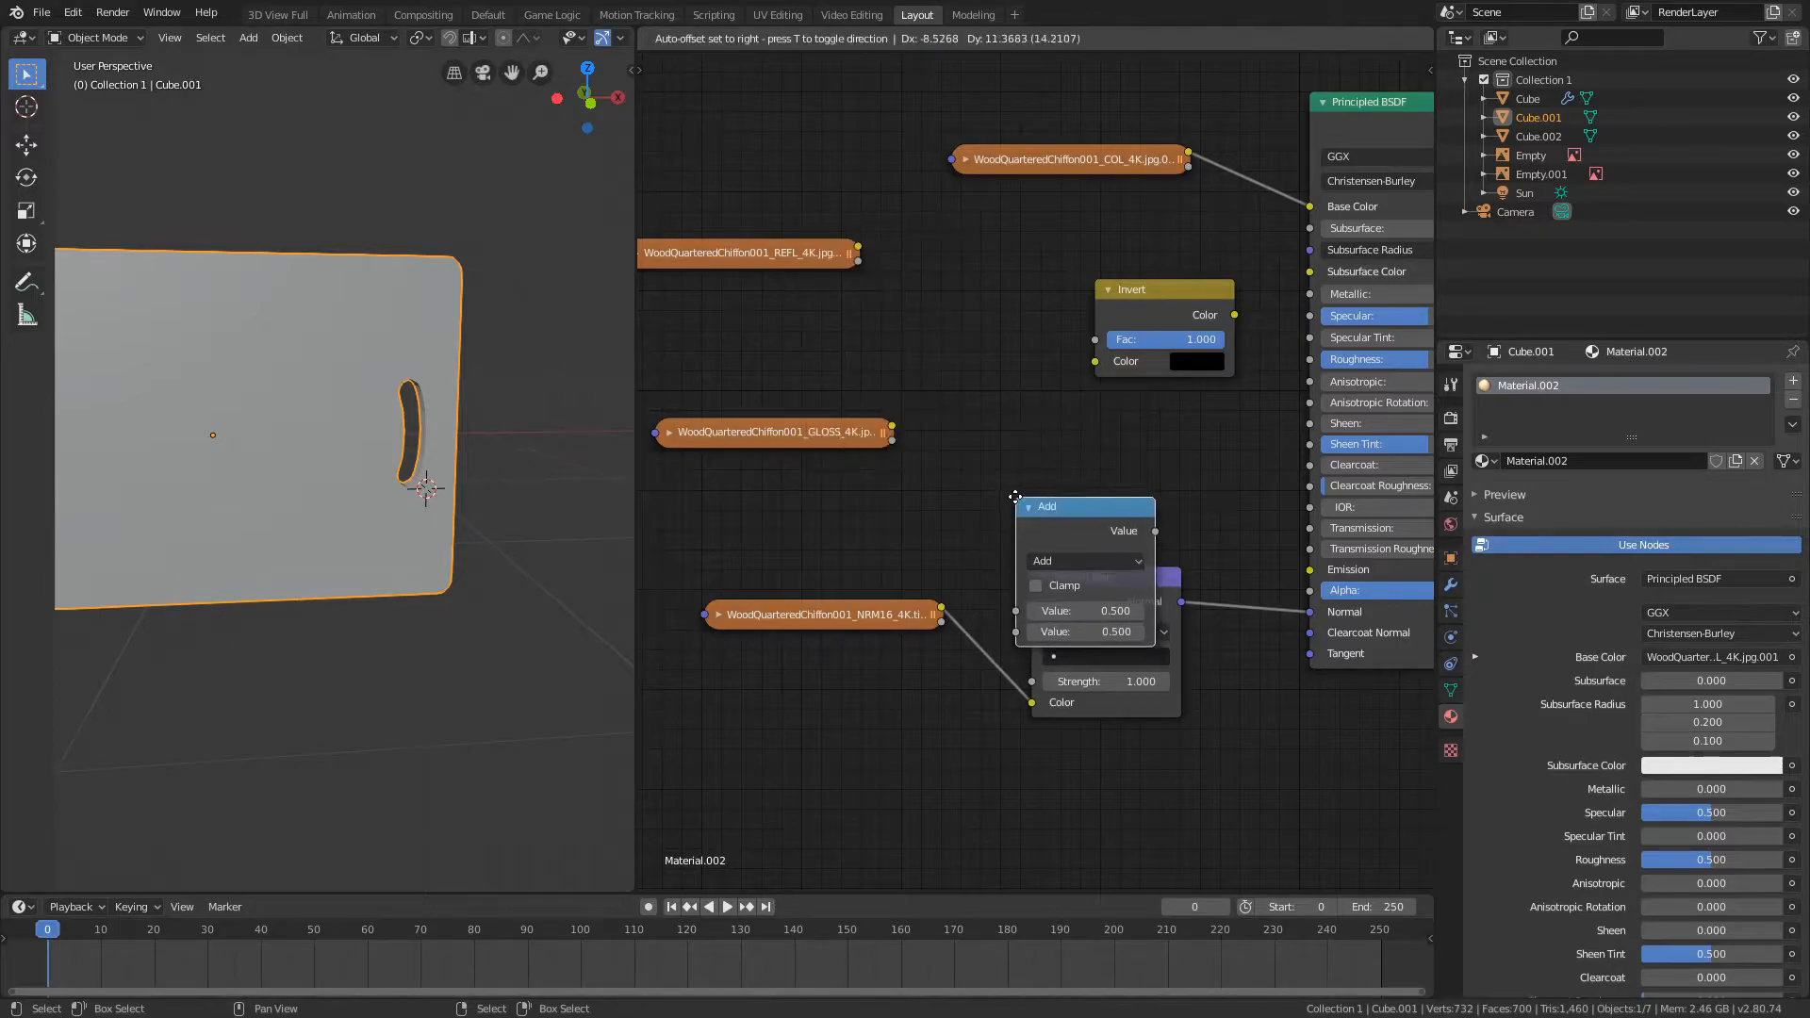
{"action": "left_click", "coordinate": [916, 226]}
{"action": "left_click", "coordinate": [987, 290]}
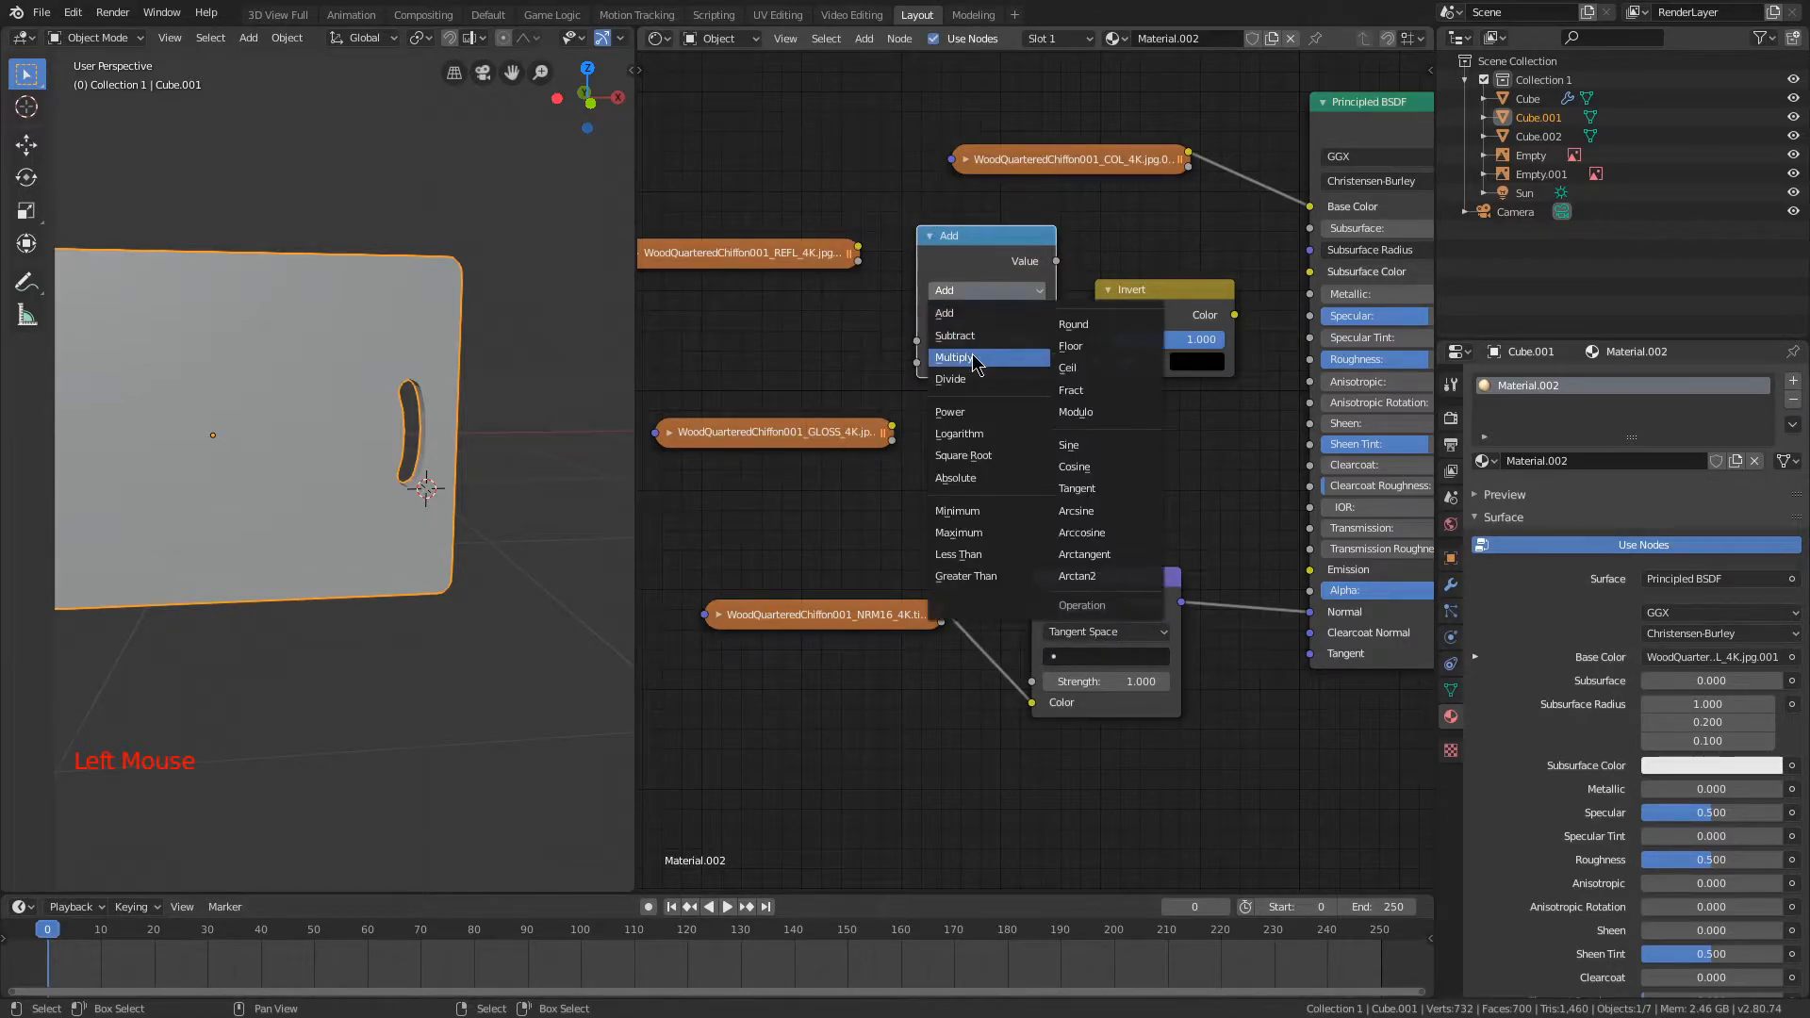
{"action": "left_click", "coordinate": [973, 358]}
{"action": "left_click", "coordinate": [931, 235]}
{"action": "left_click_drag", "start_coordinate": [968, 237], "coordinate": [1062, 293]}
Step: Arrange the GLOSS texture, Invert and Multiply nodes in a row leading towards the Principled BSDF
{"action": "left_click_drag", "start_coordinate": [1171, 309], "coordinate": [990, 362]}
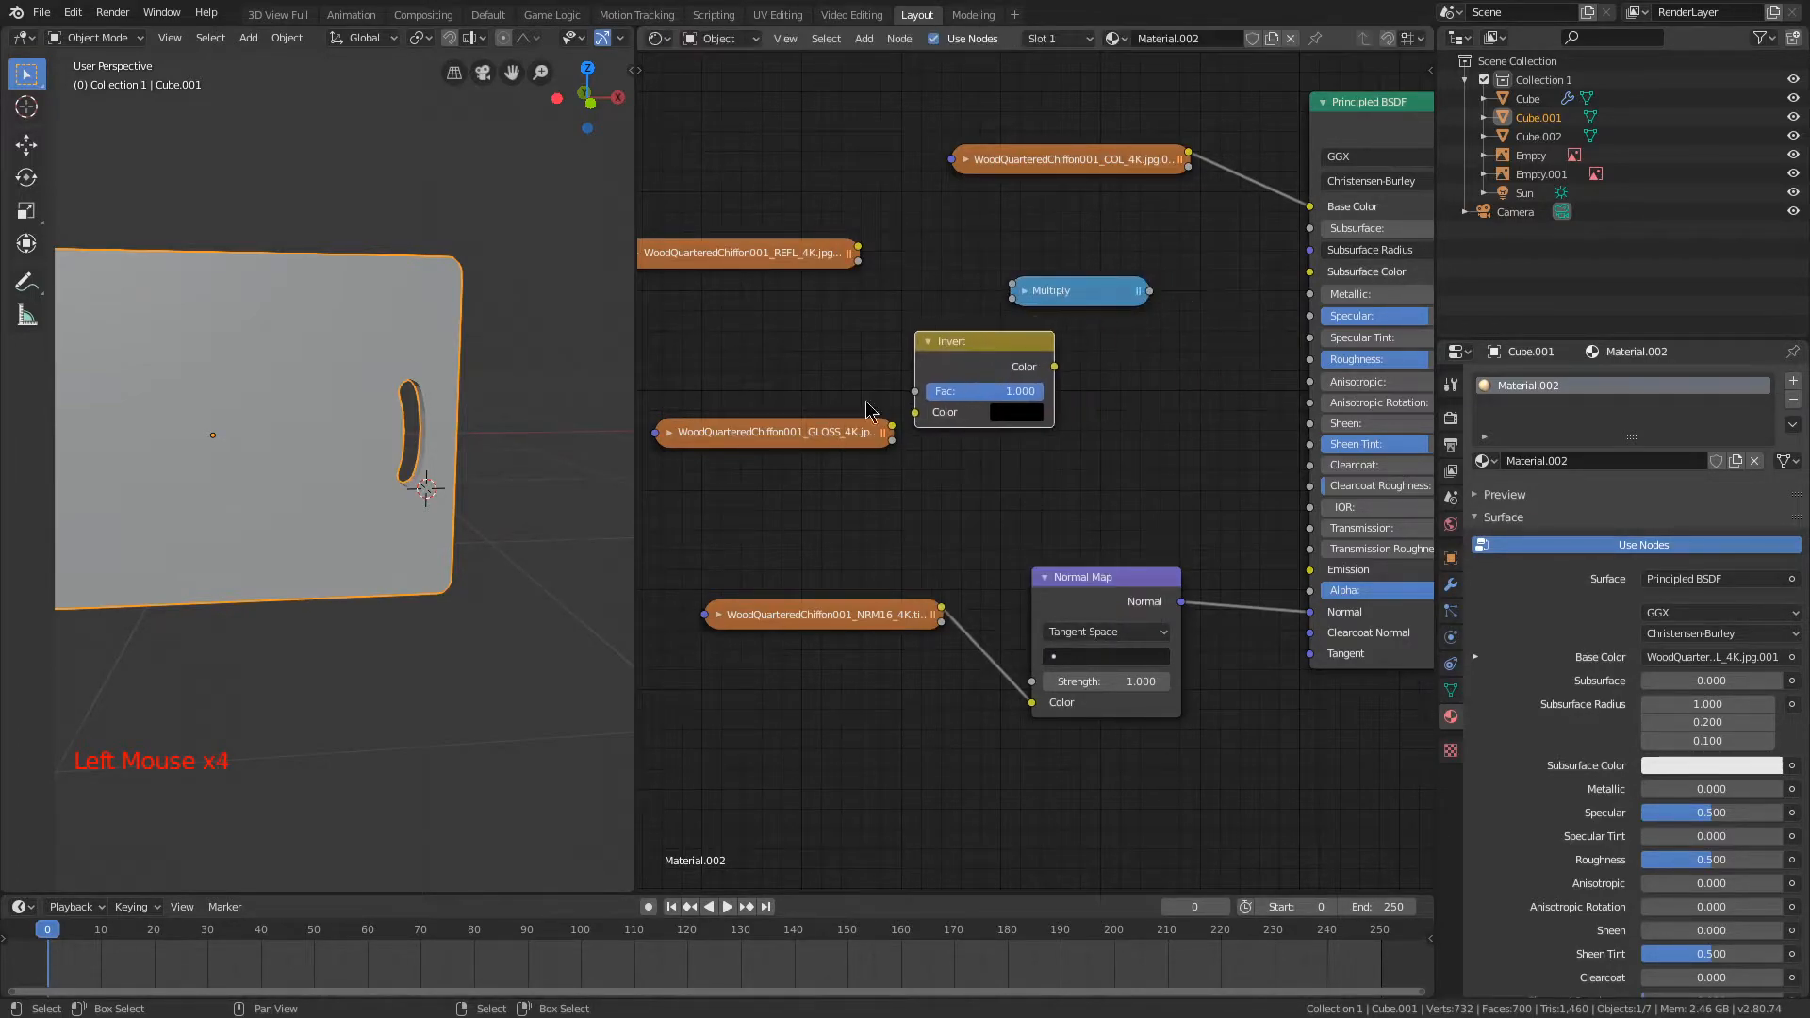
{"action": "left_click_drag", "start_coordinate": [829, 431], "coordinate": [749, 406]}
{"action": "left_click_drag", "start_coordinate": [962, 341], "coordinate": [928, 345]}
{"action": "left_click_drag", "start_coordinate": [1032, 300], "coordinate": [1082, 341]}
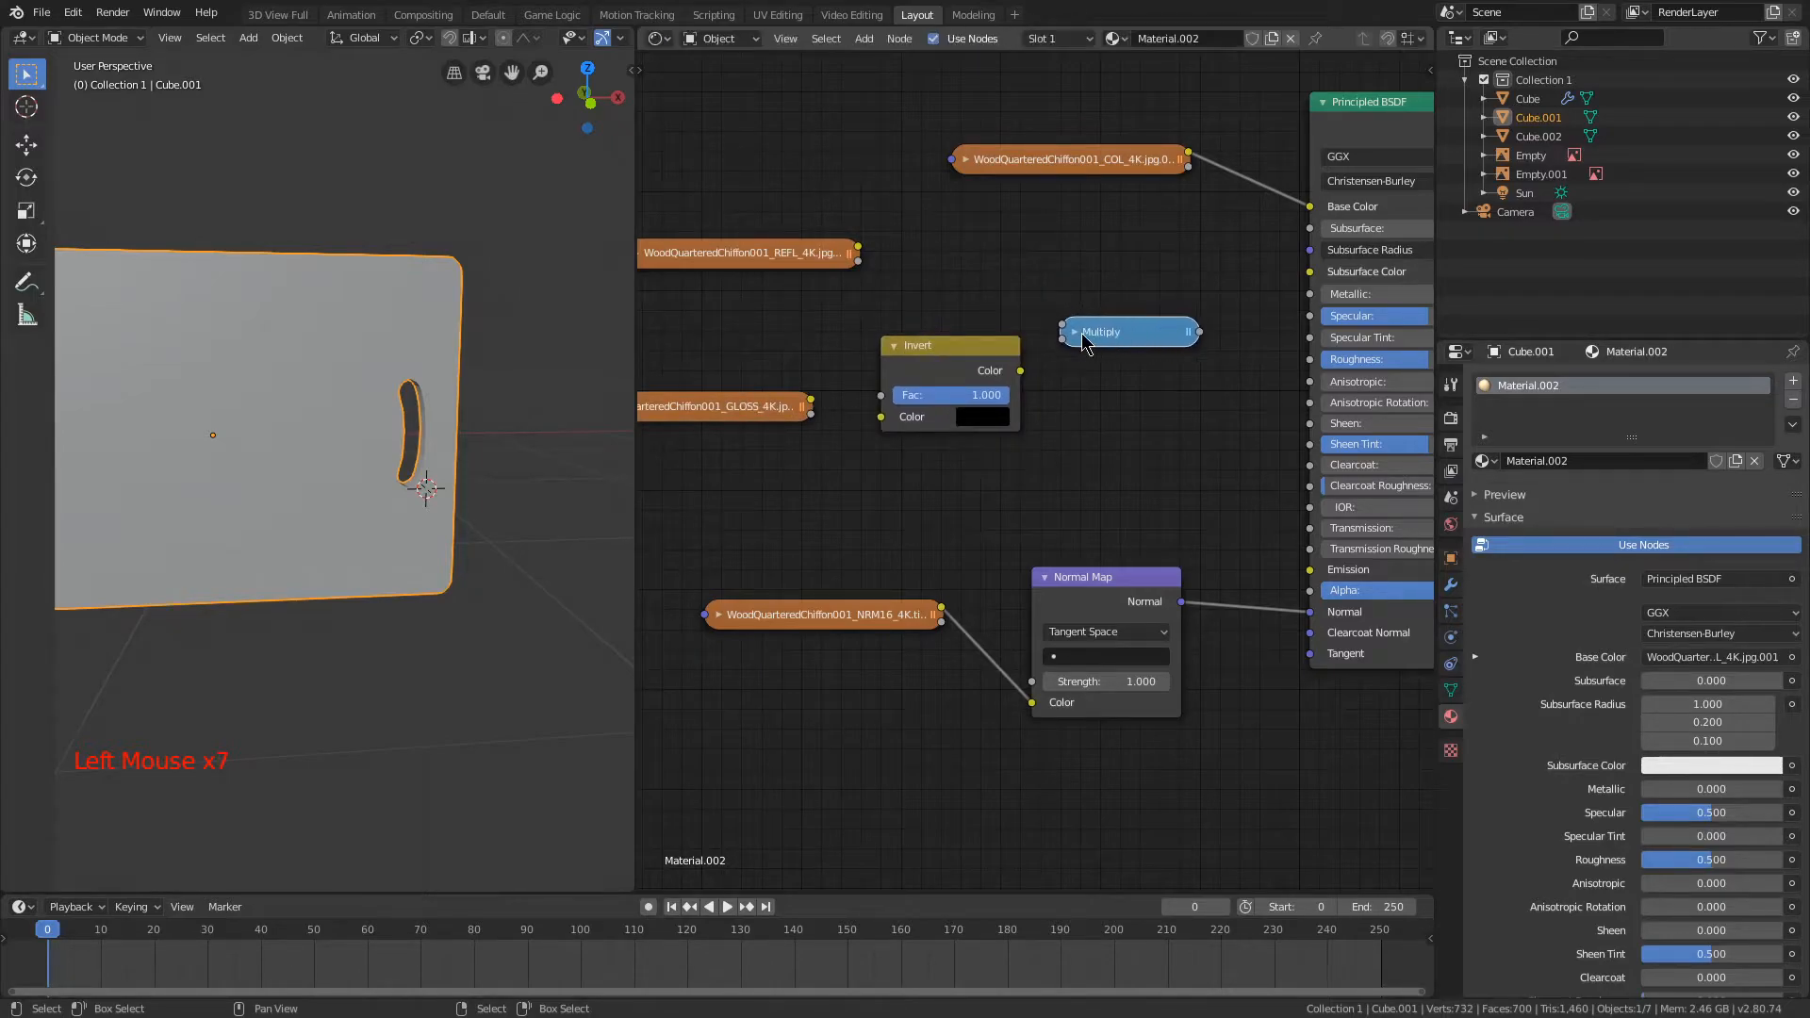
Step: Expand the Multiply node and connect the Invert node's color output to its first value input
{"action": "left_click", "coordinate": [1082, 333]}
{"action": "left_click", "coordinate": [1079, 334]}
{"action": "left_click", "coordinate": [1078, 334]}
{"action": "left_click_drag", "start_coordinate": [954, 368], "coordinate": [912, 358]}
{"action": "left_click", "coordinate": [1074, 333]}
{"action": "left_click", "coordinate": [1073, 334]}
{"action": "left_click_drag", "start_coordinate": [1015, 395], "coordinate": [1021, 413]}
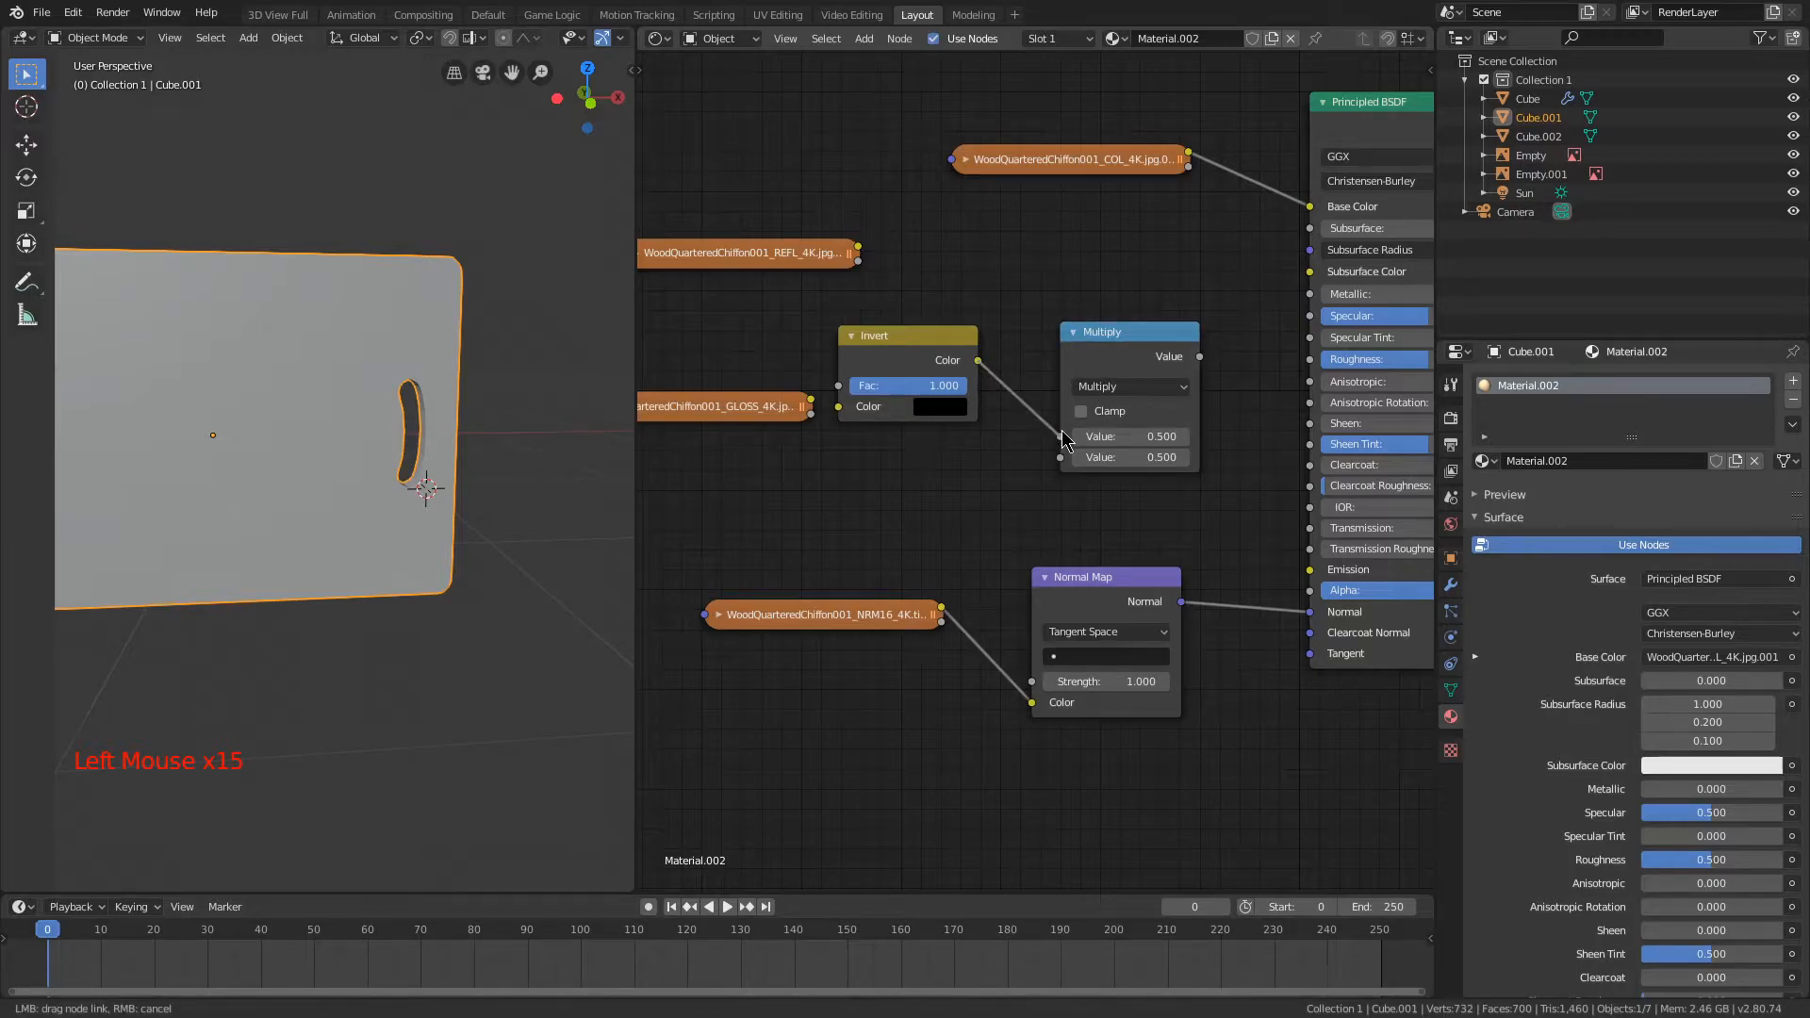
Step: Position the Invert node between the GLOSS texture and the Multiply node, and connect the GLOSS color to the Invert color input
{"action": "left_click_drag", "start_coordinate": [1199, 357], "coordinate": [1264, 365]}
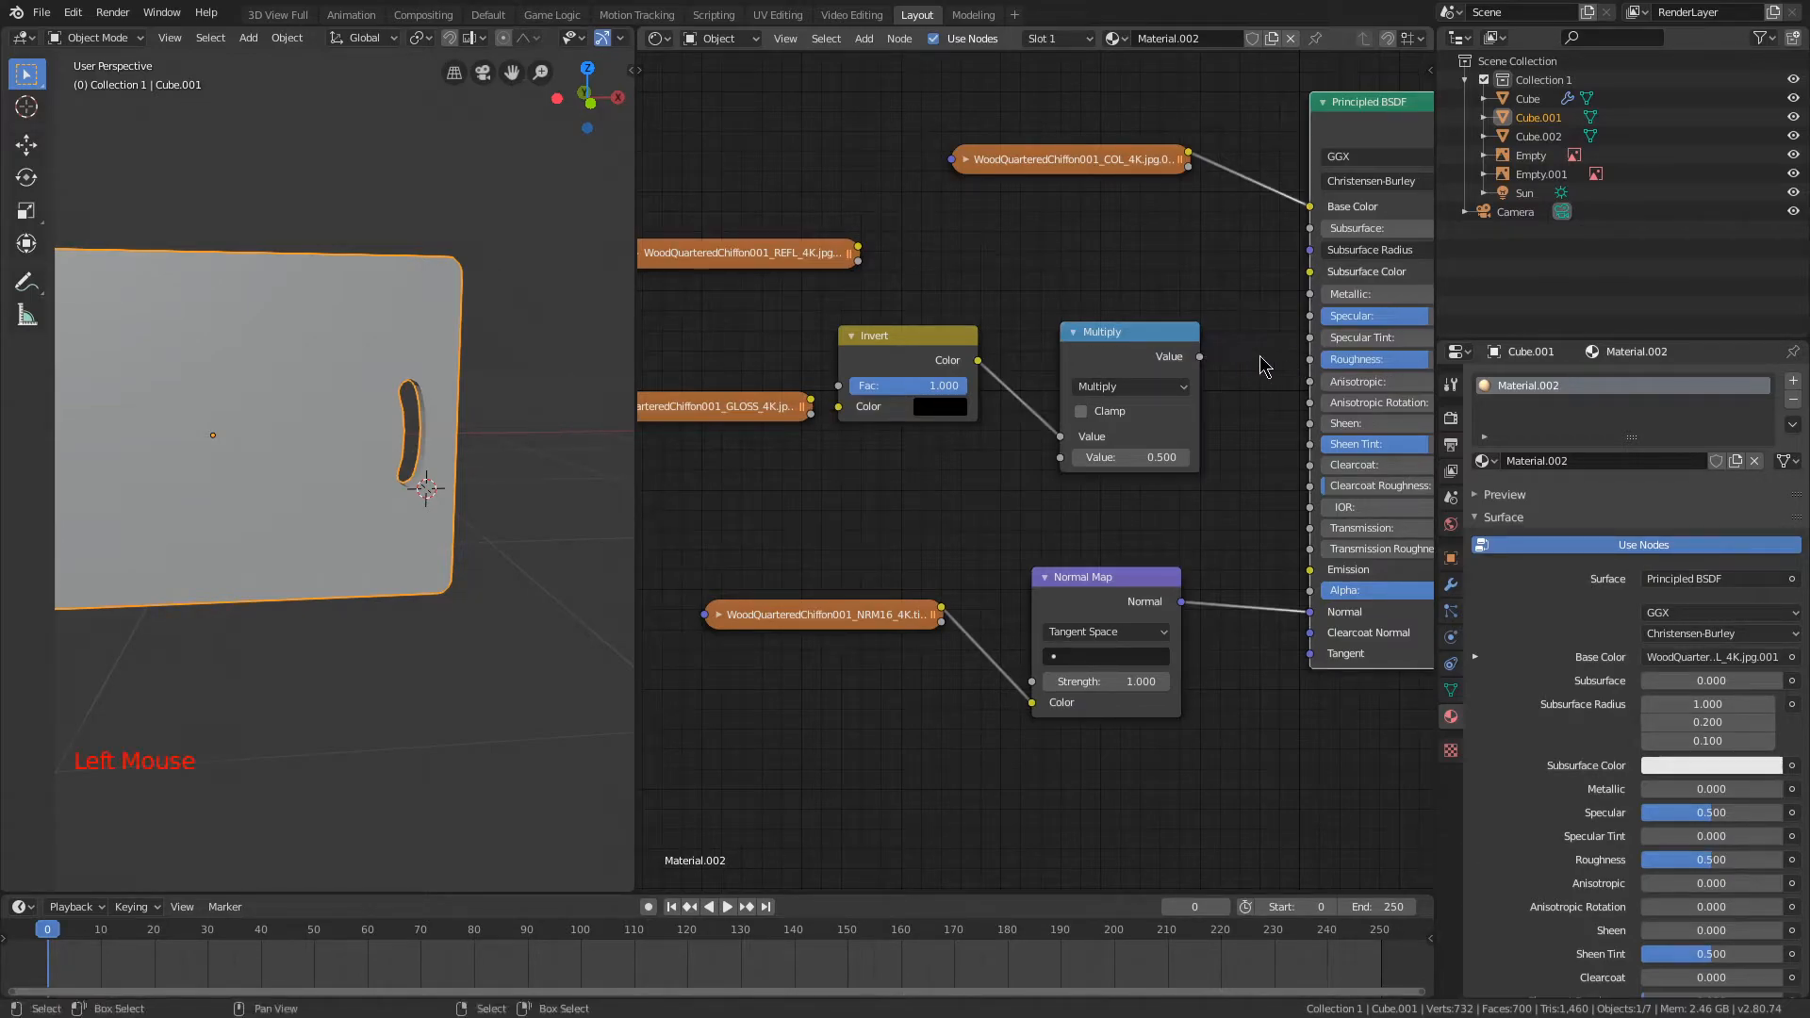
{"action": "left_click_drag", "start_coordinate": [921, 355], "coordinate": [1240, 302]}
{"action": "left_click_drag", "start_coordinate": [1120, 343], "coordinate": [946, 314]}
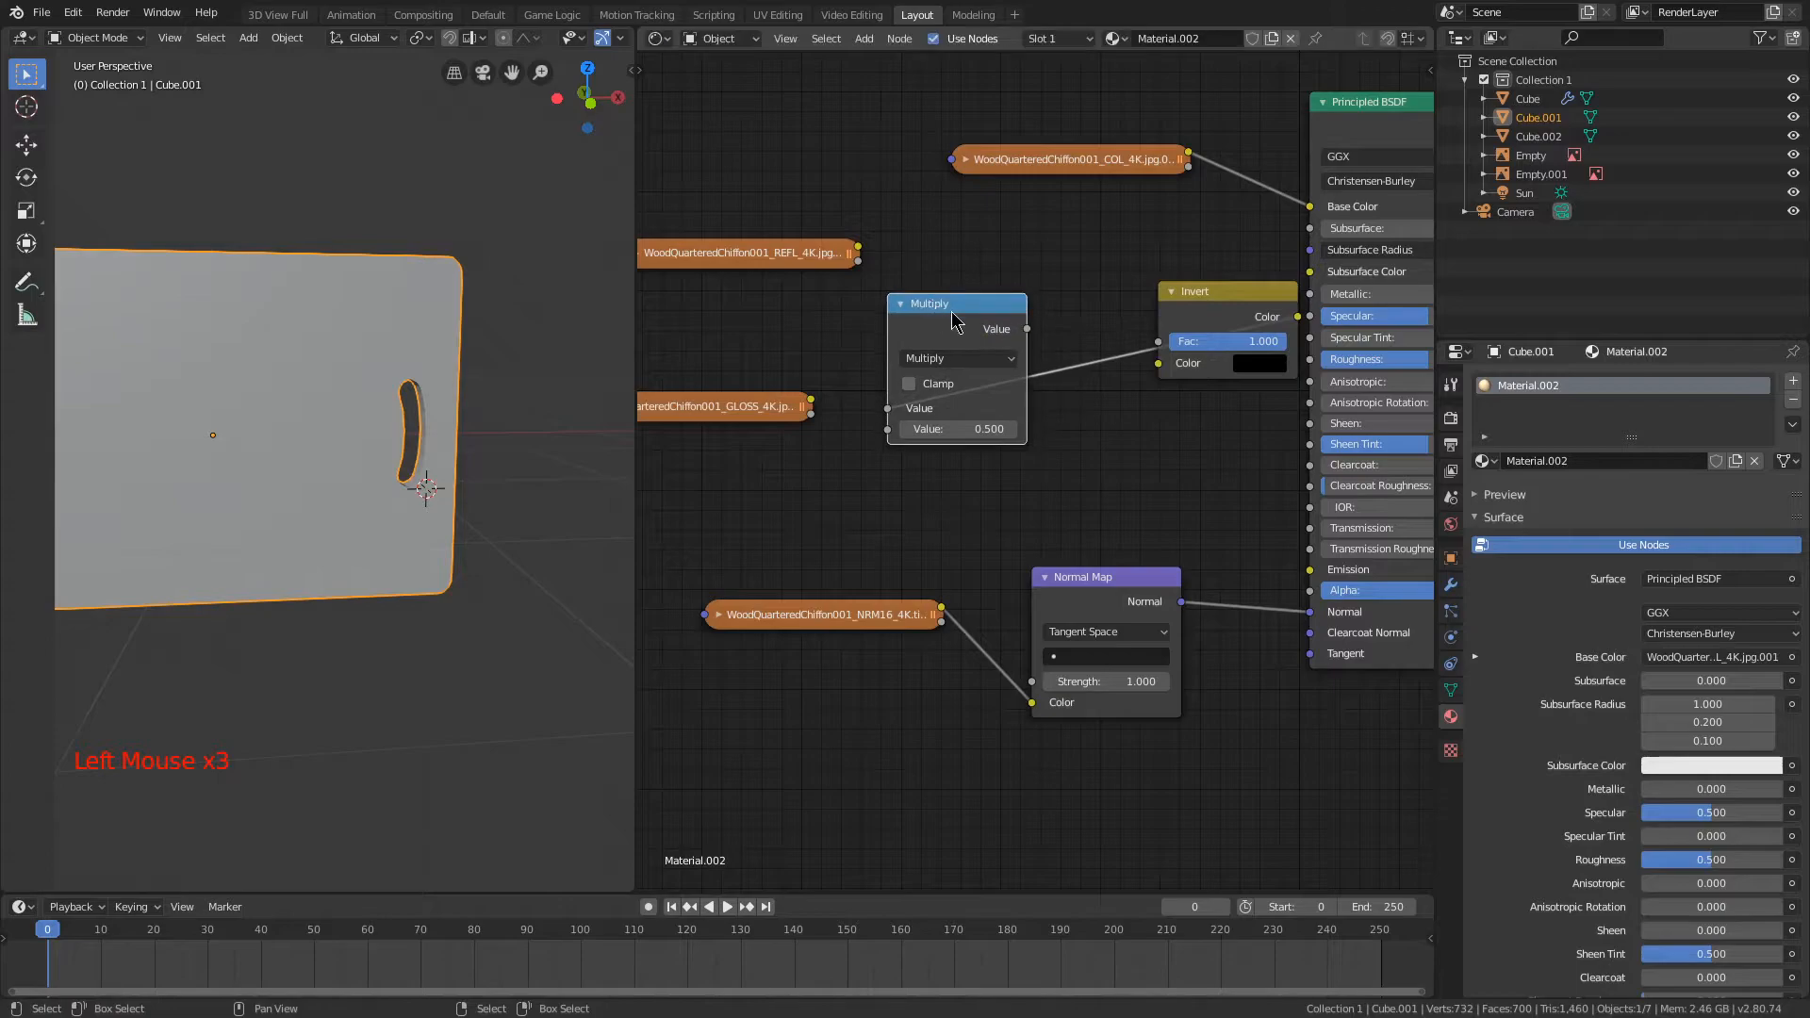
{"action": "left_click_drag", "start_coordinate": [1227, 307], "coordinate": [1148, 312]}
{"action": "left_click_drag", "start_coordinate": [872, 310], "coordinate": [1013, 348]}
{"action": "left_click_drag", "start_coordinate": [811, 401], "coordinate": [916, 413]}
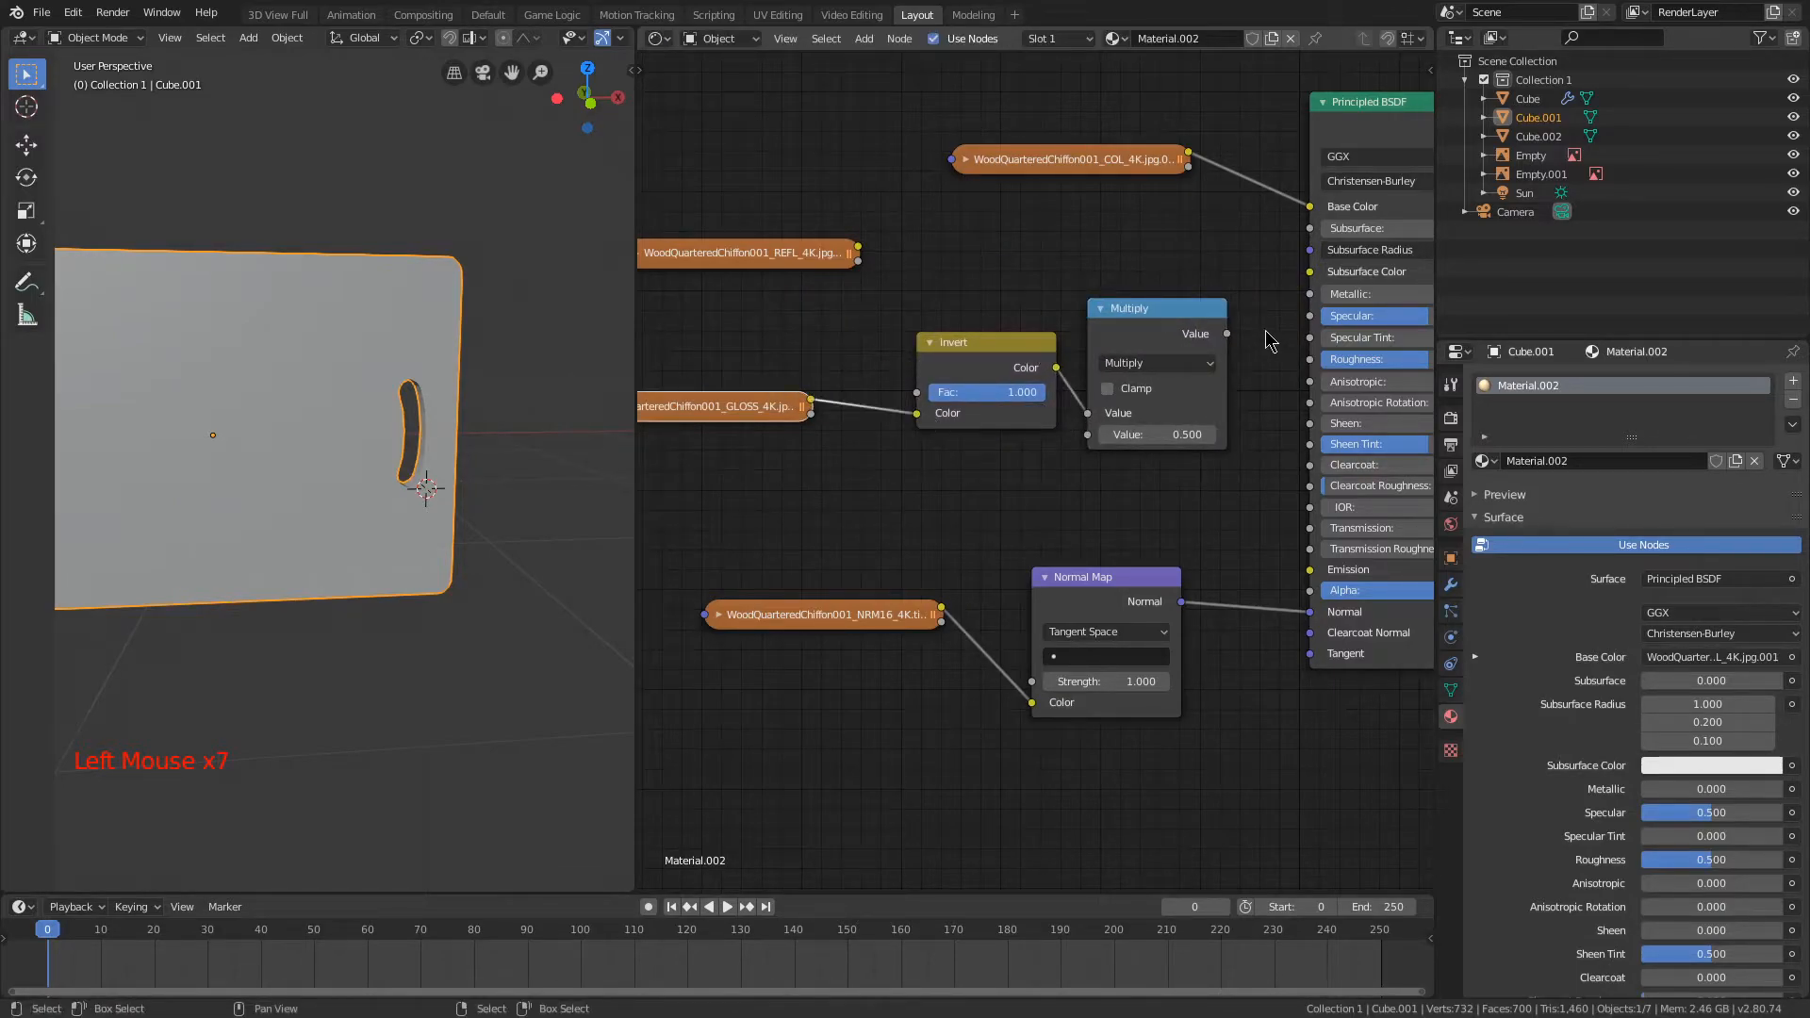
Step: Connect the Multiply value output to the Principled BSDF's Roughness input and move the GLOSS texture, Invert and Multiply nodes lower
{"action": "middle_click_drag", "start_coordinate": [1264, 344], "coordinate": [1143, 346]}
{"action": "left_click_drag", "start_coordinate": [1105, 336], "coordinate": [1188, 361]}
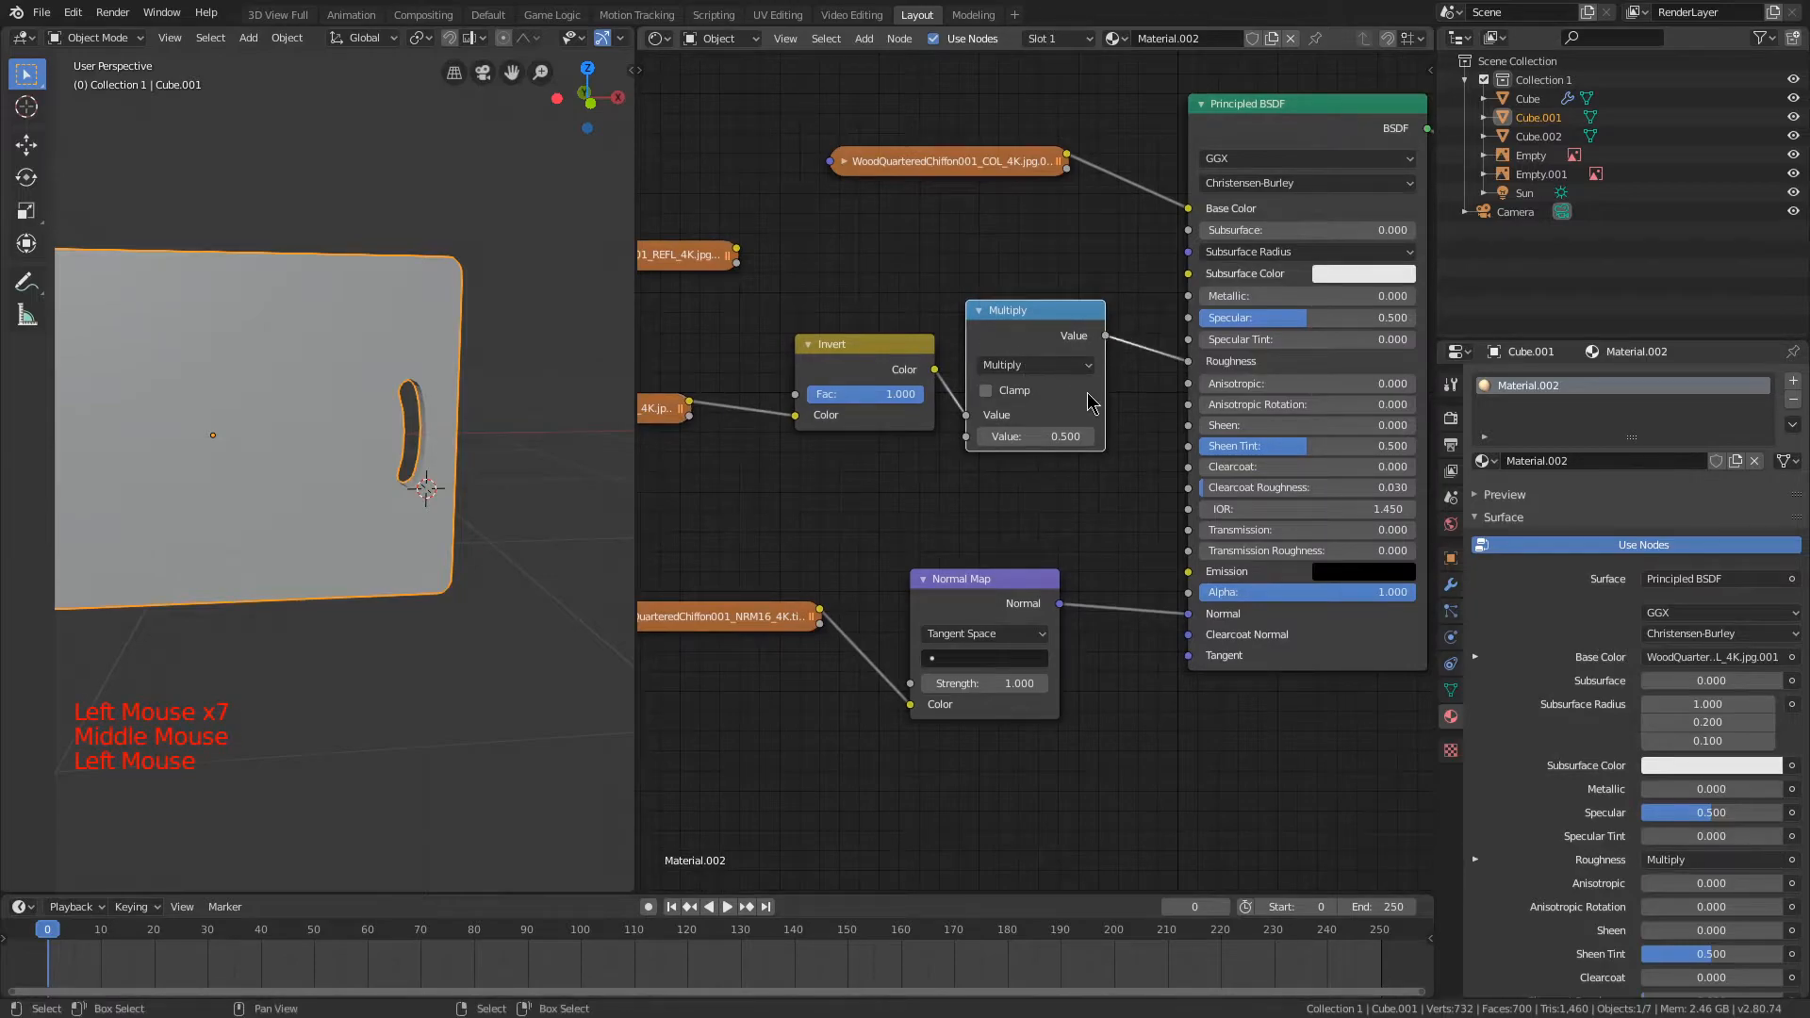
{"action": "middle_click_drag", "start_coordinate": [903, 306], "coordinate": [971, 307]}
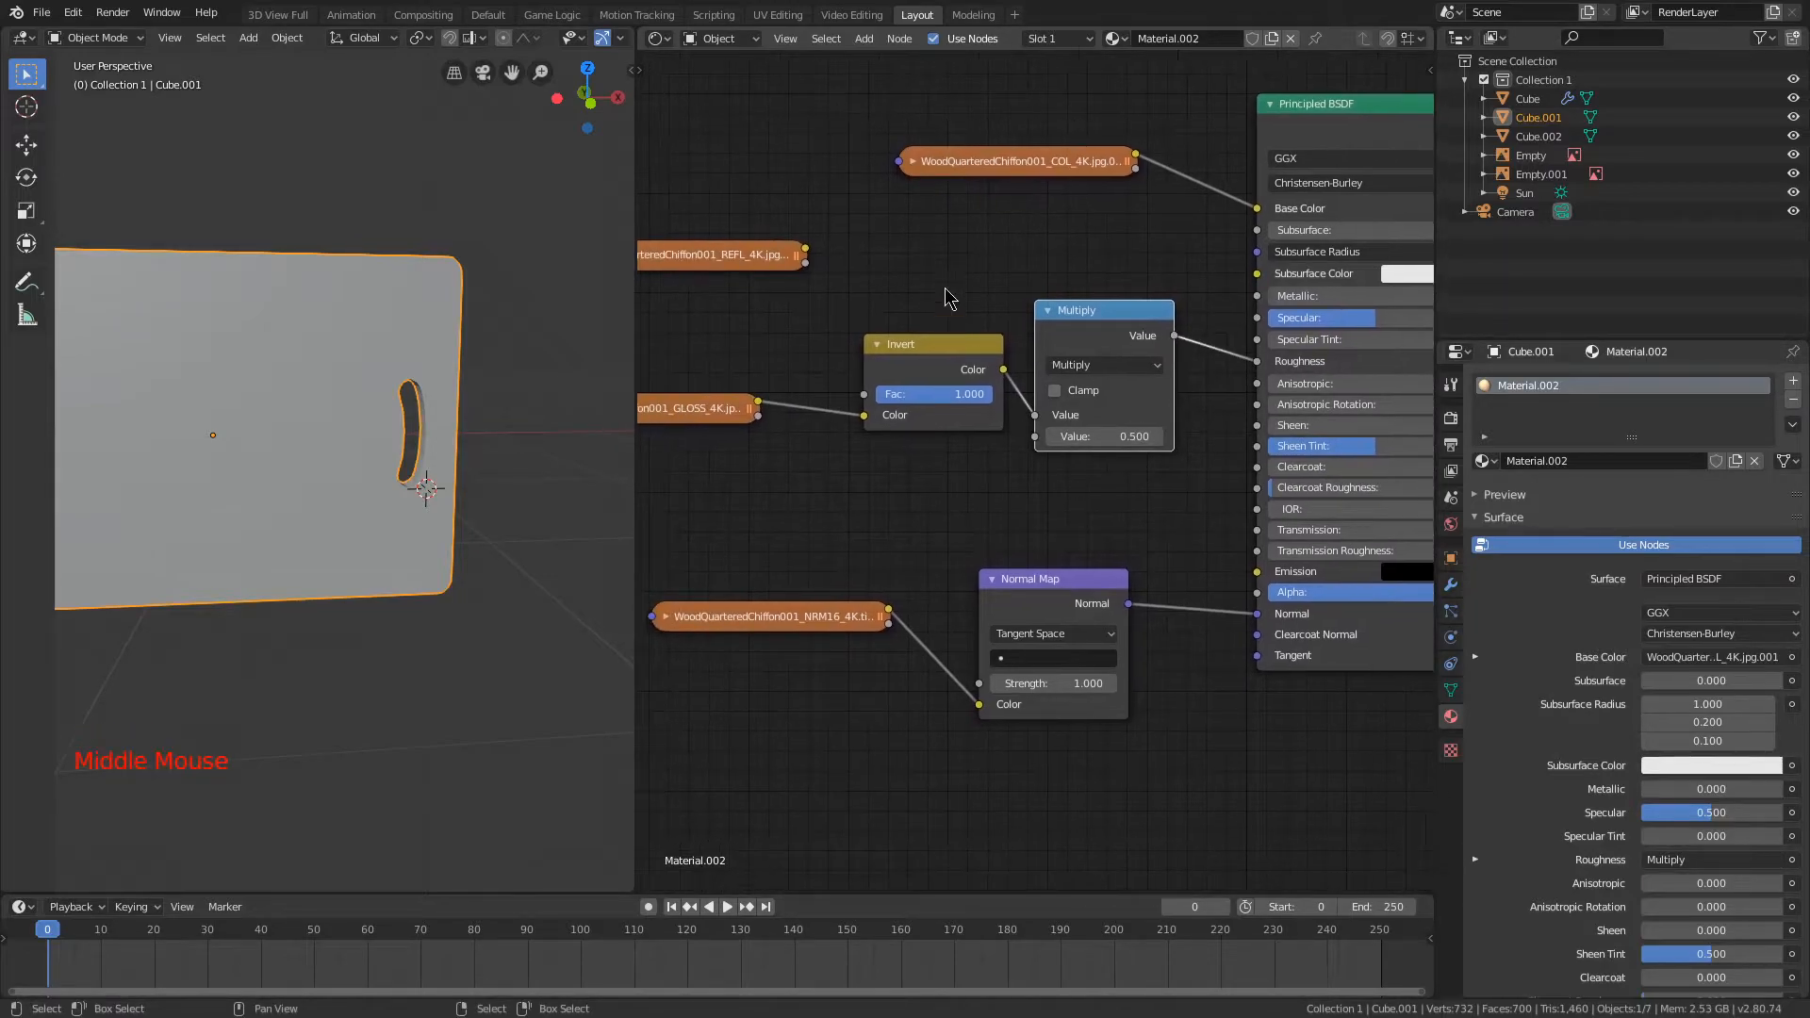
{"action": "middle_click_drag", "start_coordinate": [882, 248], "coordinate": [952, 235]}
{"action": "left_click", "coordinate": [682, 396]}
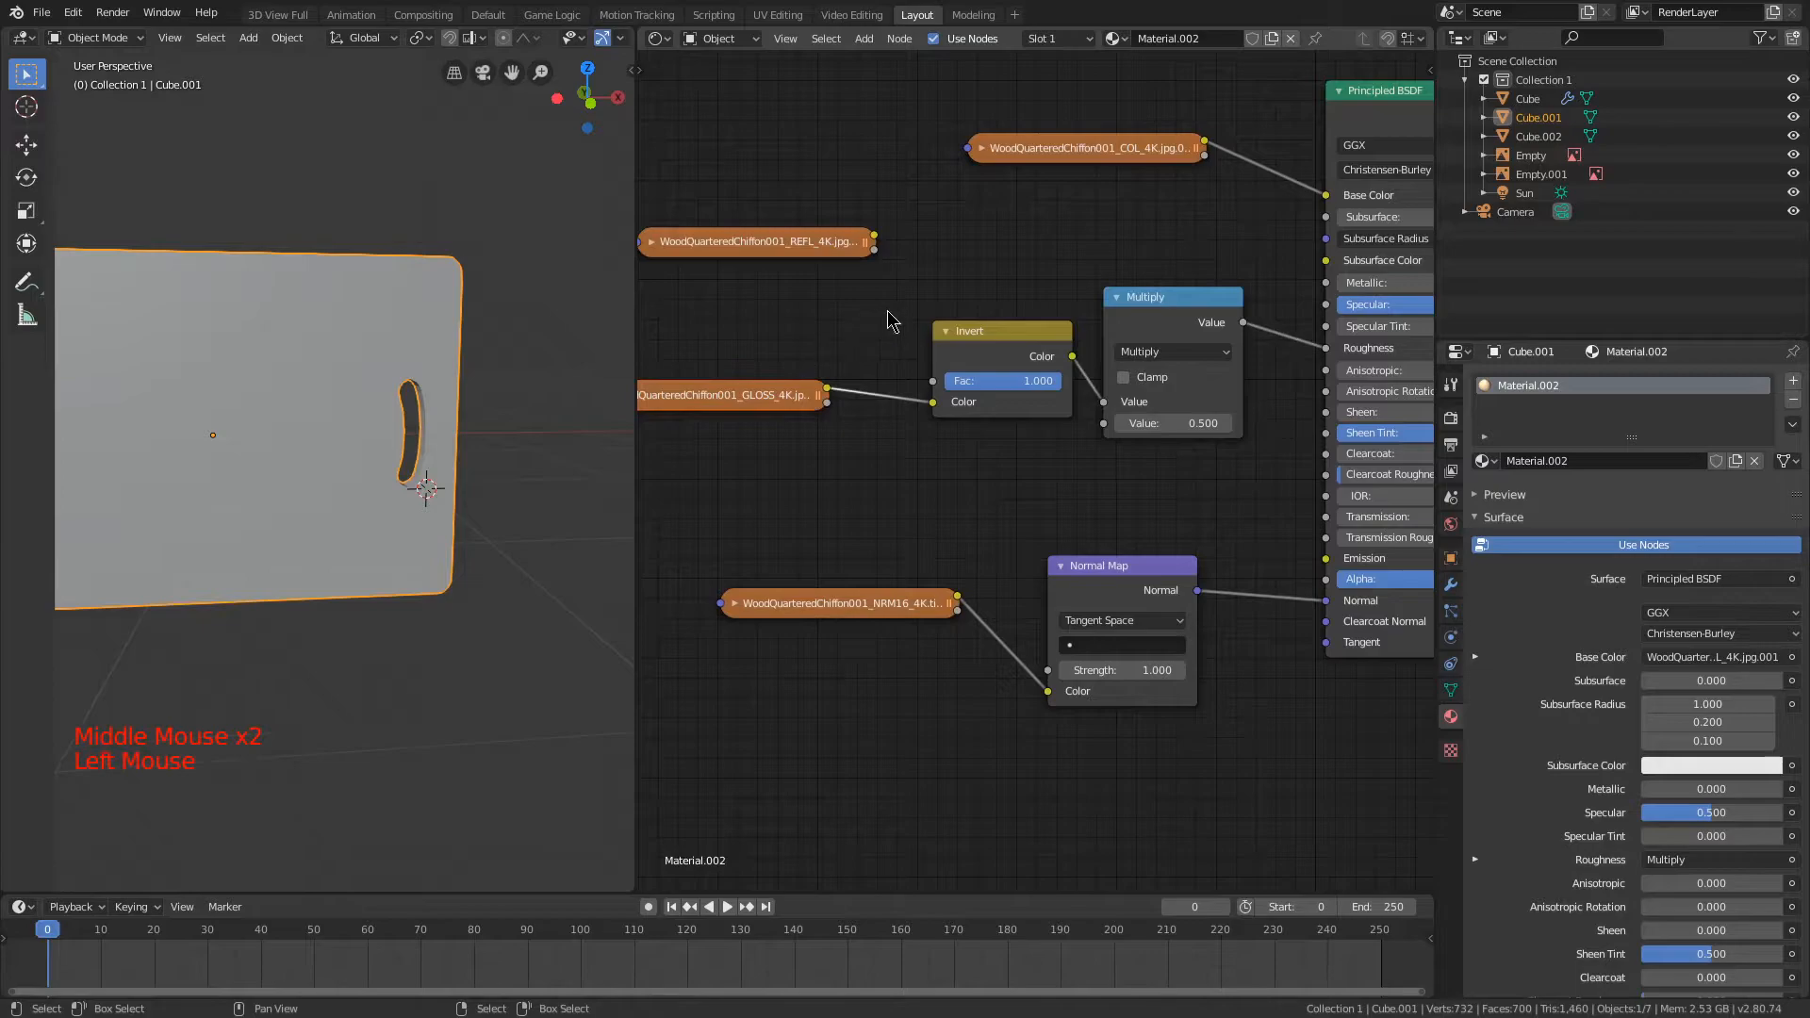
{"action": "left_click_drag", "start_coordinate": [971, 331], "coordinate": [897, 376]}
{"action": "left_click_drag", "start_coordinate": [661, 383], "coordinate": [642, 409]}
{"action": "left_click_drag", "start_coordinate": [1152, 302], "coordinate": [1155, 341]}
Step: Duplicate the Invert node beside the REFL texture, feed the texture's color into it, and connect its output to the Specular input
{"action": "mouse_move", "coordinate": [901, 317]}
{"action": "middle_mouse_down"}
{"action": "mouse_move", "coordinate": [981, 346]}
{"action": "mouse_move", "coordinate": [928, 315]}
{"action": "middle_mouse_up"}
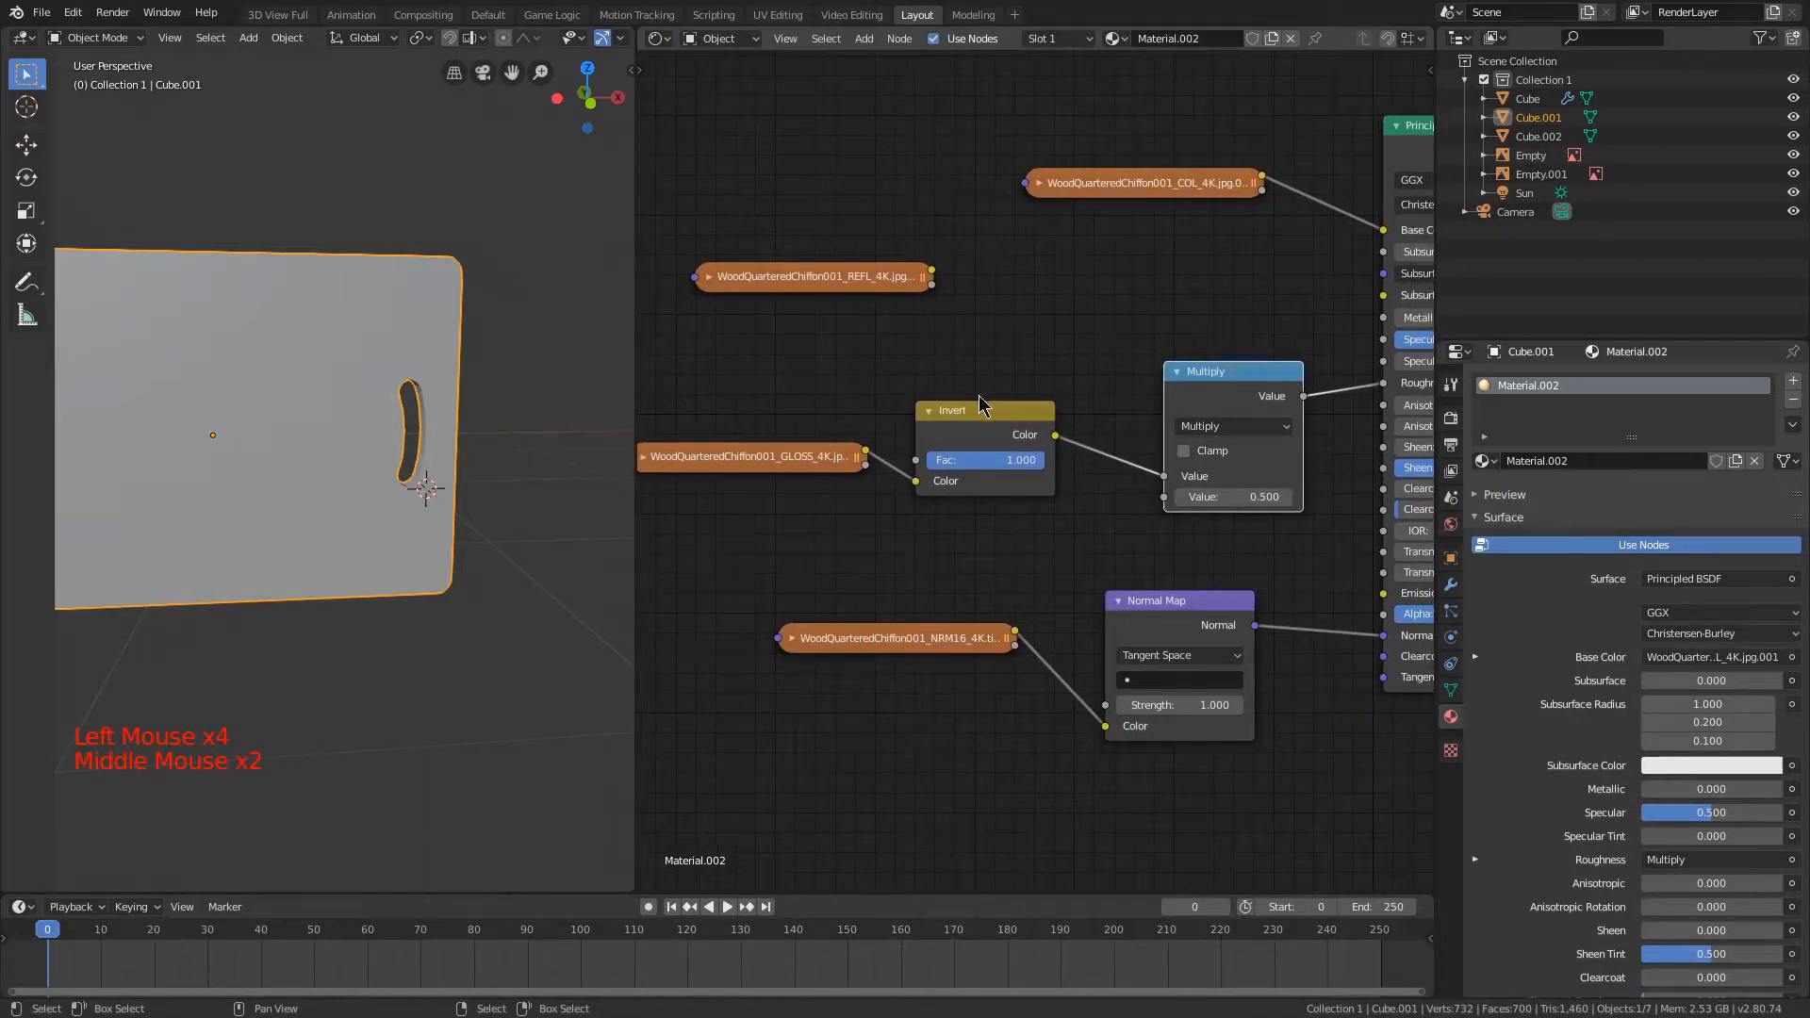
{"action": "left_click", "coordinate": [1113, 278]}
{"action": "key", "text": "ctrl+v"}
{"action": "left_click", "coordinate": [1038, 251]}
{"action": "left_click_drag", "start_coordinate": [932, 271], "coordinate": [1035, 322]}
{"action": "middle_click_drag", "start_coordinate": [1135, 278], "coordinate": [954, 278]}
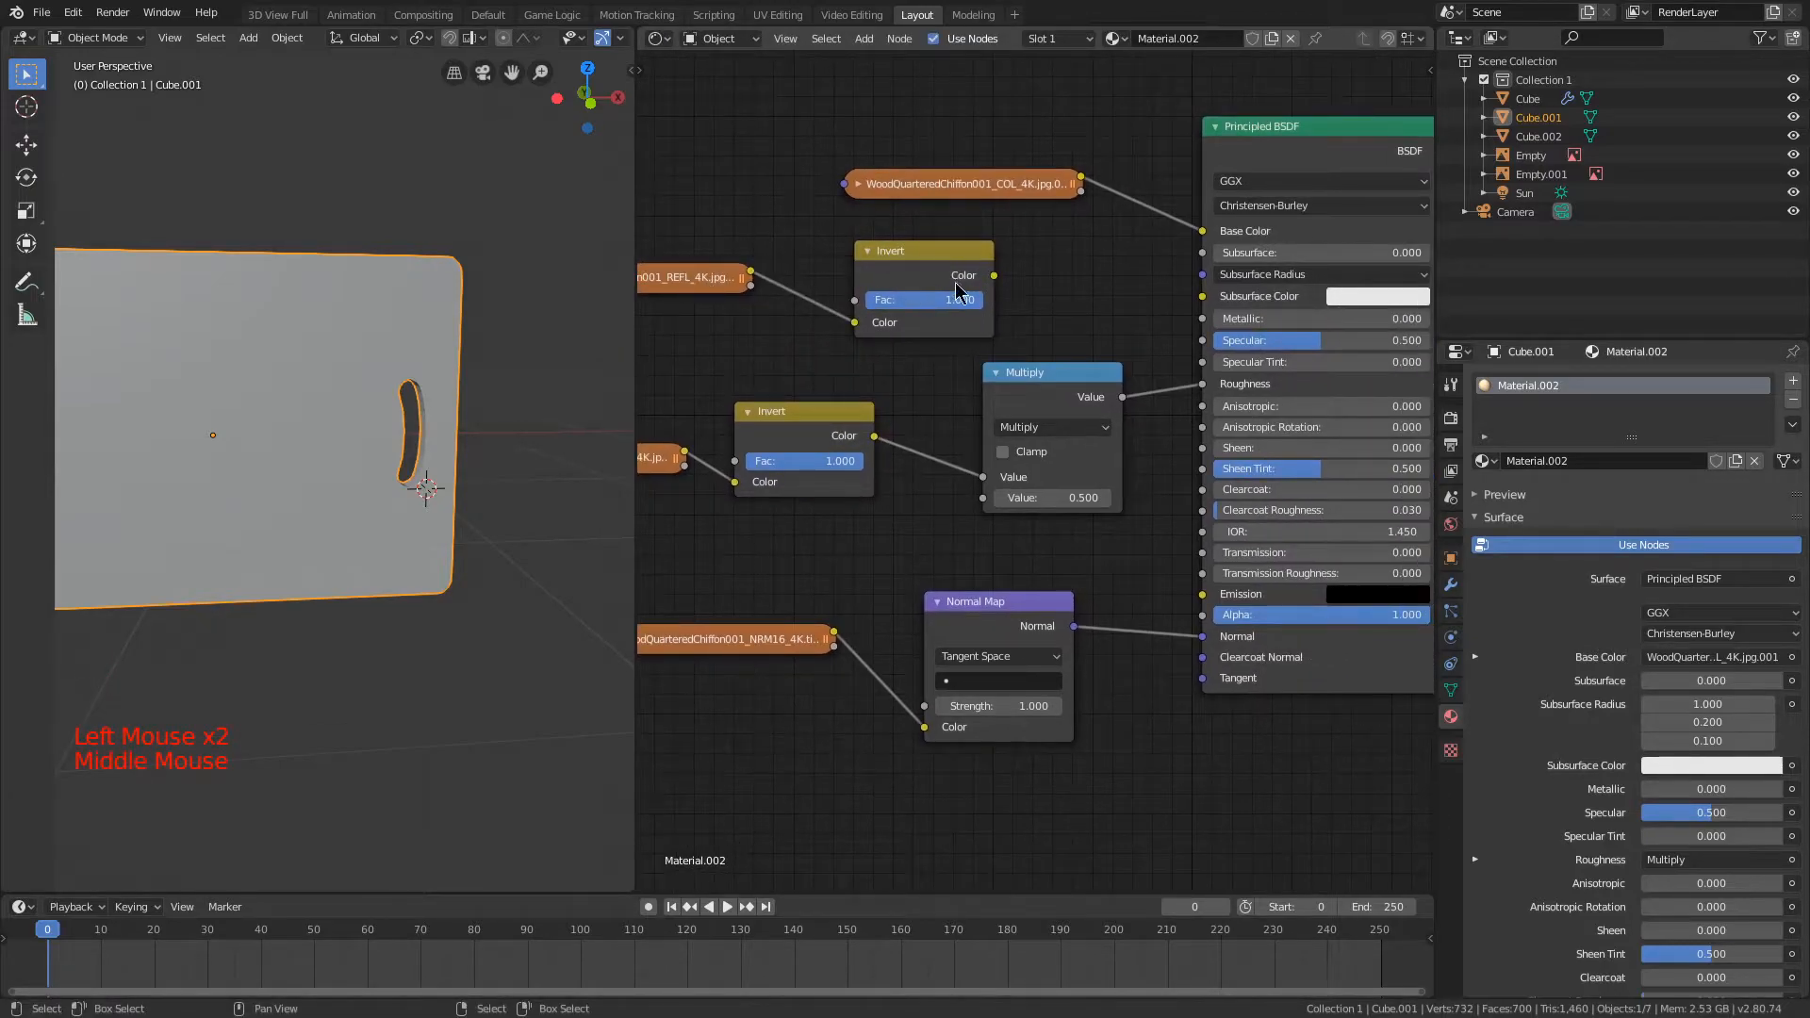
{"action": "left_click_drag", "start_coordinate": [1154, 363], "coordinate": [1206, 340]}
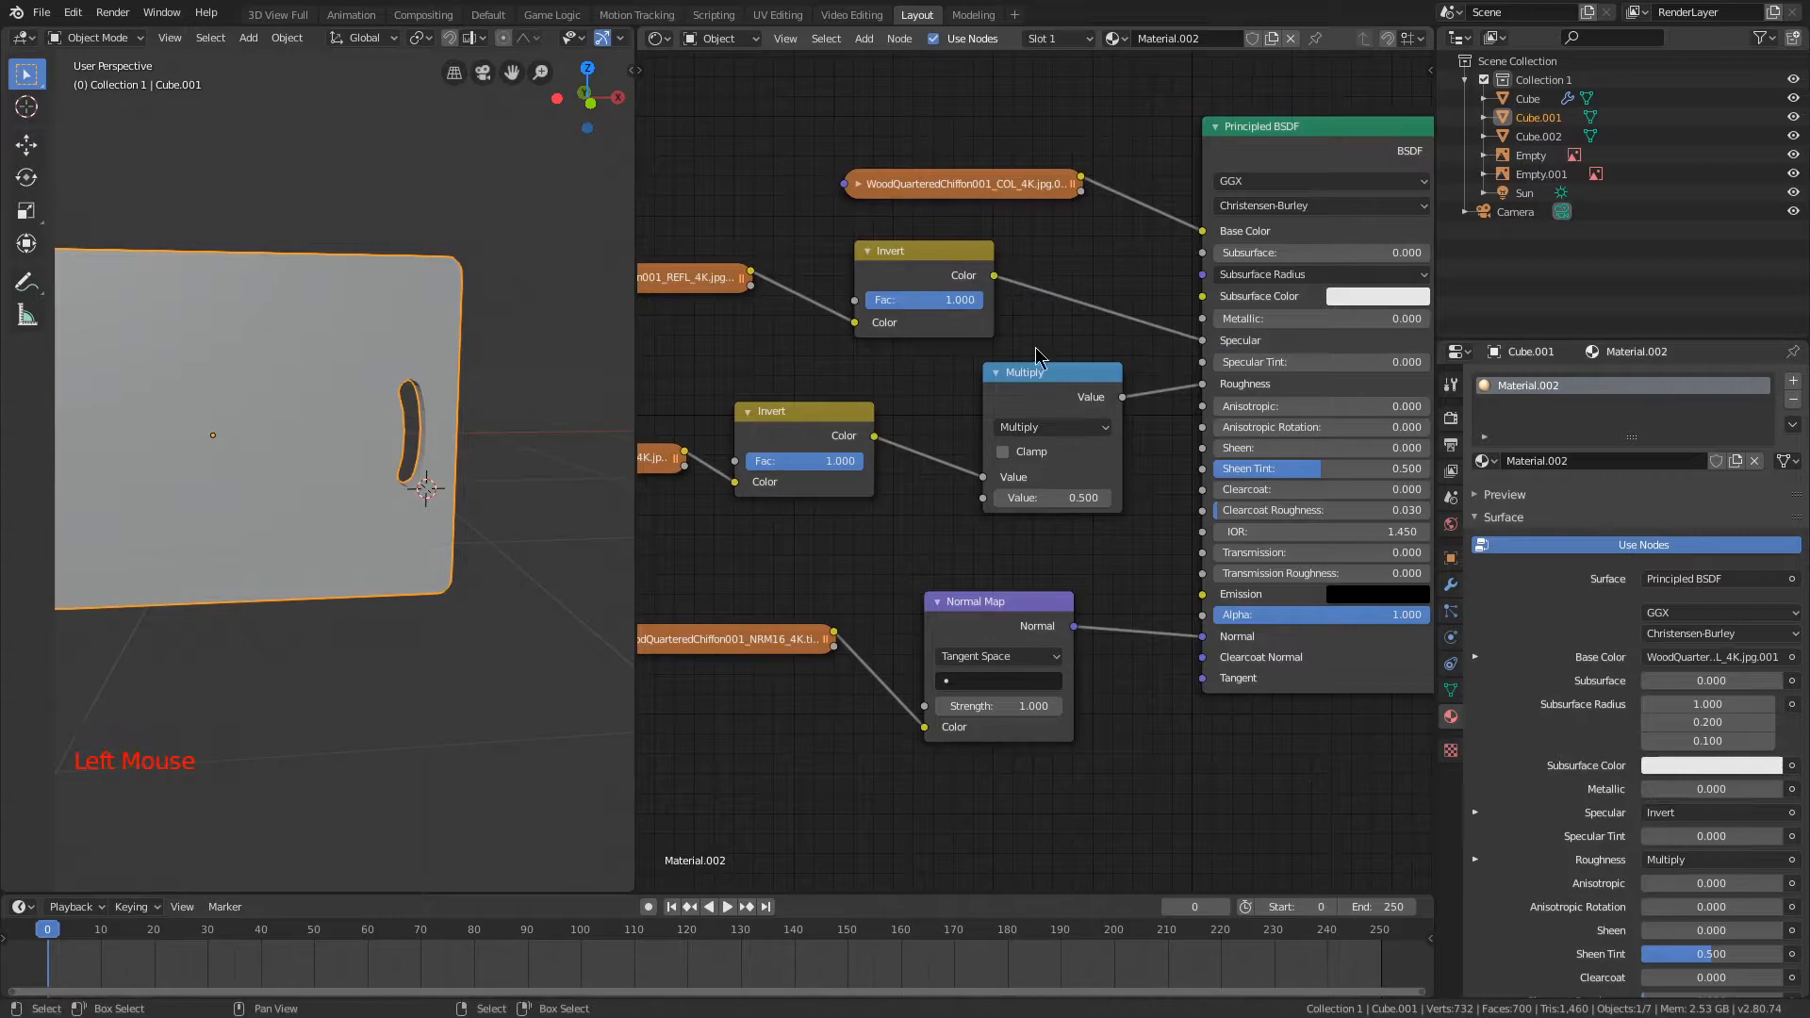
Step: Set the factor of both Invert nodes to 0.500 and show the material preview
{"action": "middle_click_drag", "start_coordinate": [886, 363], "coordinate": [1031, 361]}
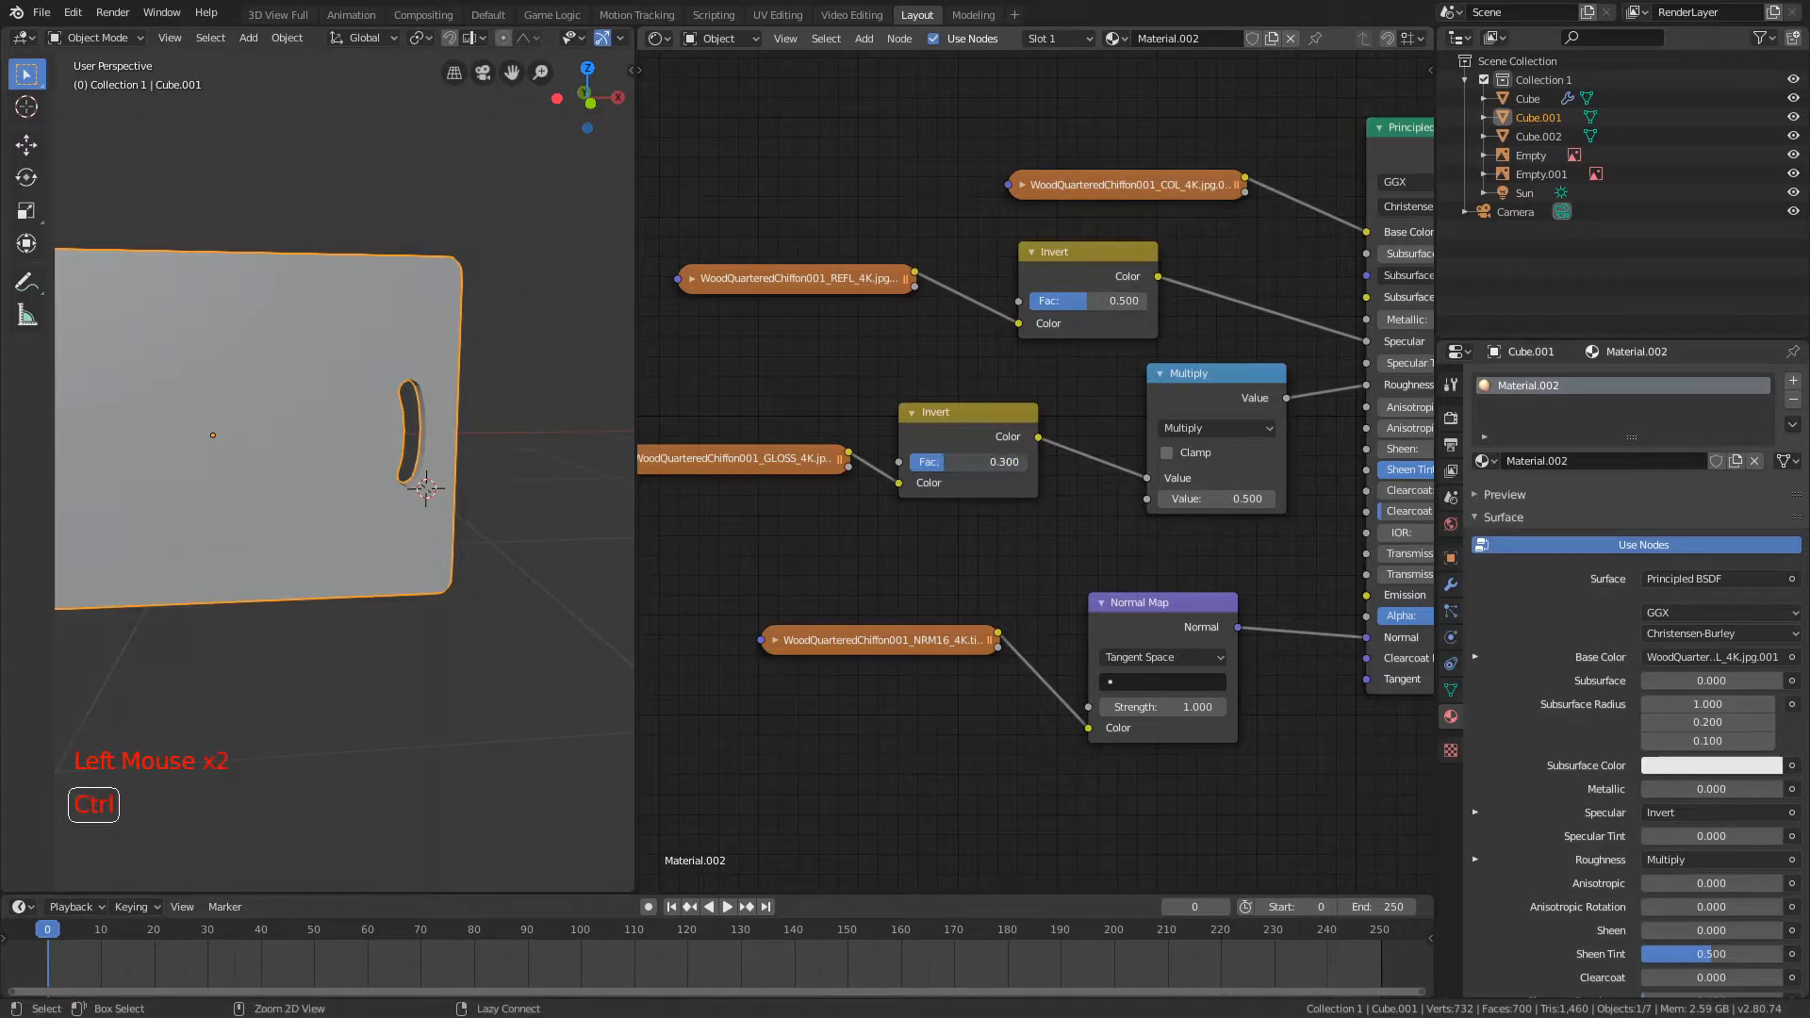
{"action": "middle_click_drag", "start_coordinate": [956, 446], "coordinate": [958, 371]}
{"action": "left_click", "coordinate": [1086, 369]}
{"action": "left_click", "coordinate": [1205, 205]}
{"action": "left_click", "coordinate": [1205, 205]}
{"action": "left_click", "coordinate": [1088, 369]}
{"action": "left_click", "coordinate": [1503, 494]}
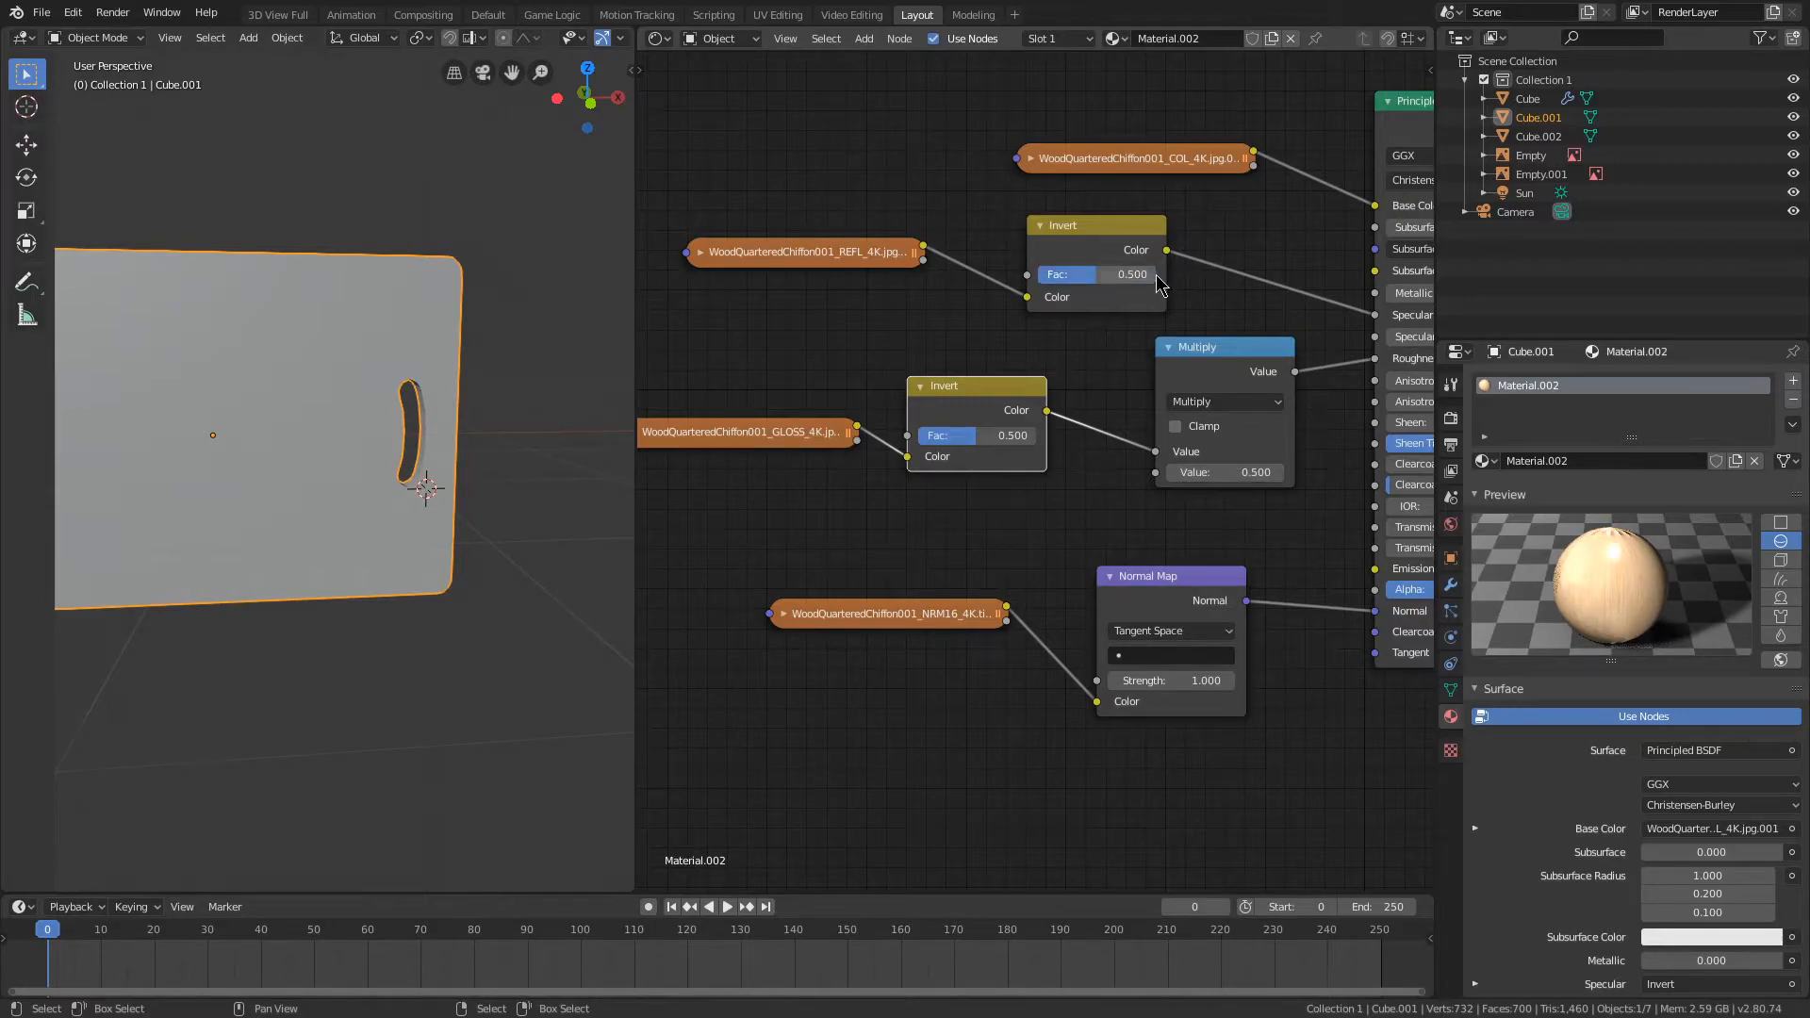
{"action": "middle_click_drag", "start_coordinate": [1174, 363], "coordinate": [1059, 374]}
{"action": "middle_click_drag", "start_coordinate": [938, 339], "coordinate": [1023, 297]}
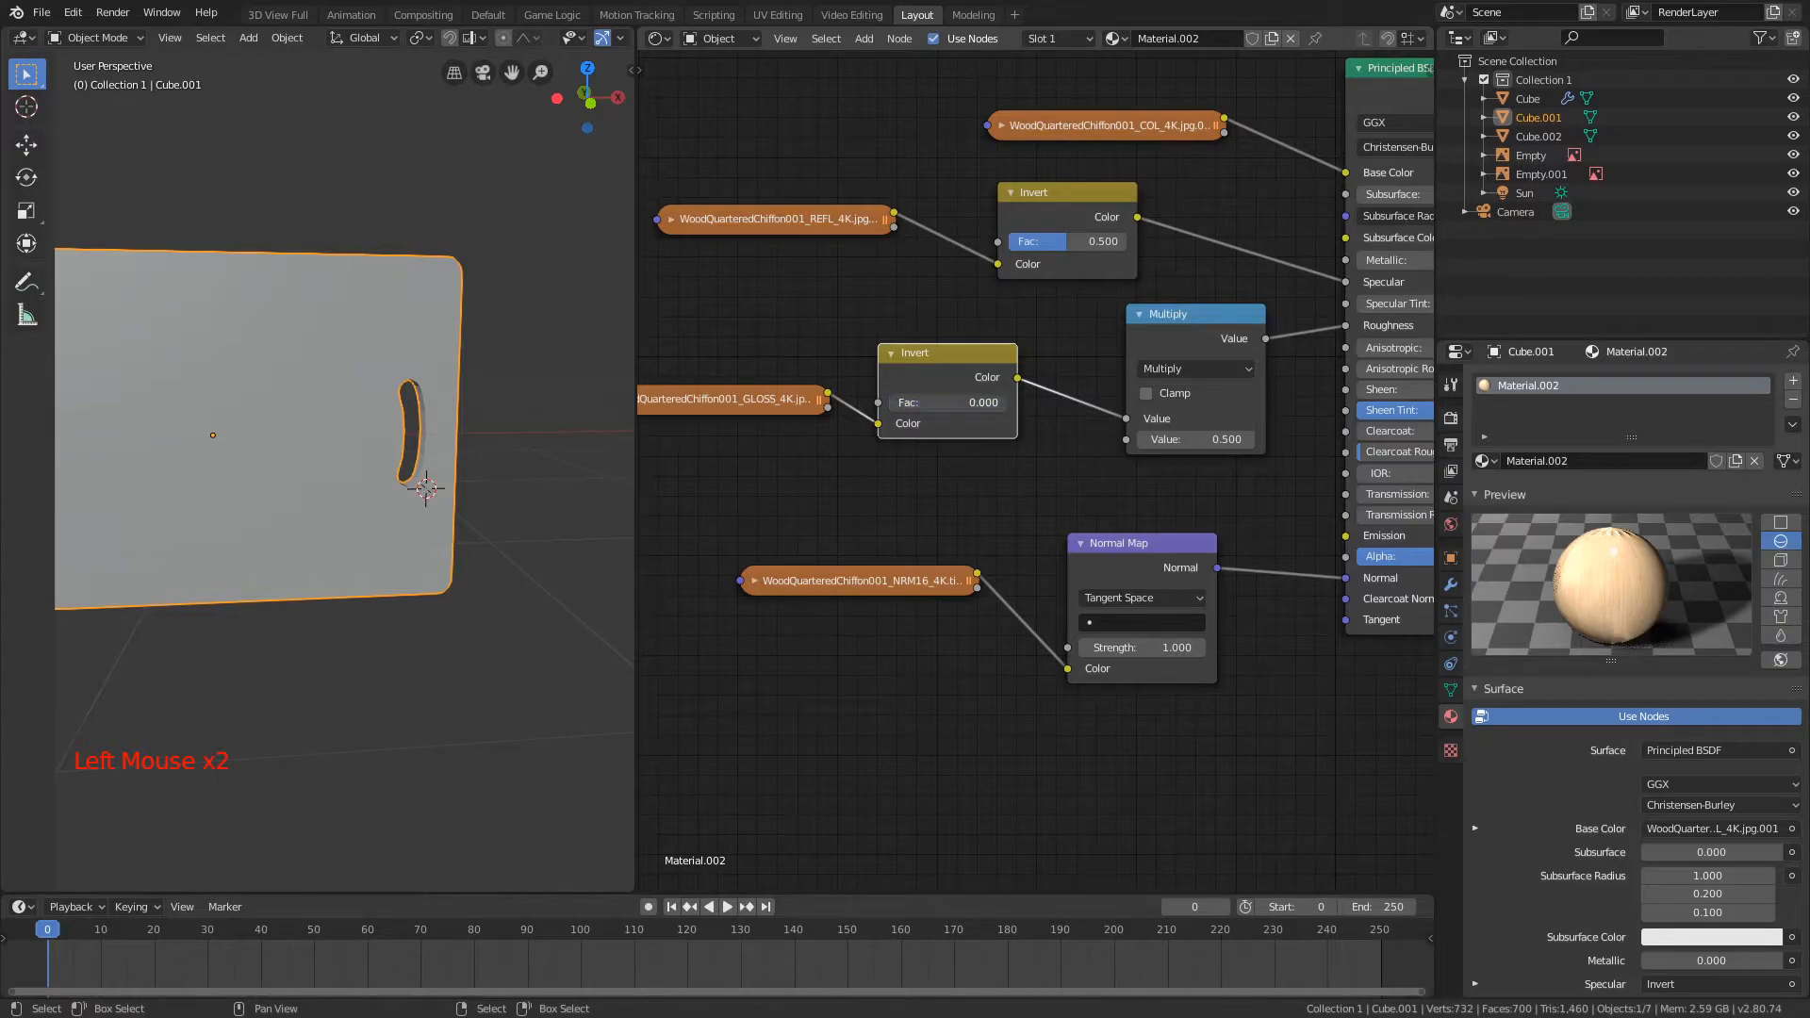
{"action": "scroll", "coordinate": [1059, 483], "scroll_direction": "down", "scroll_amount": 1}
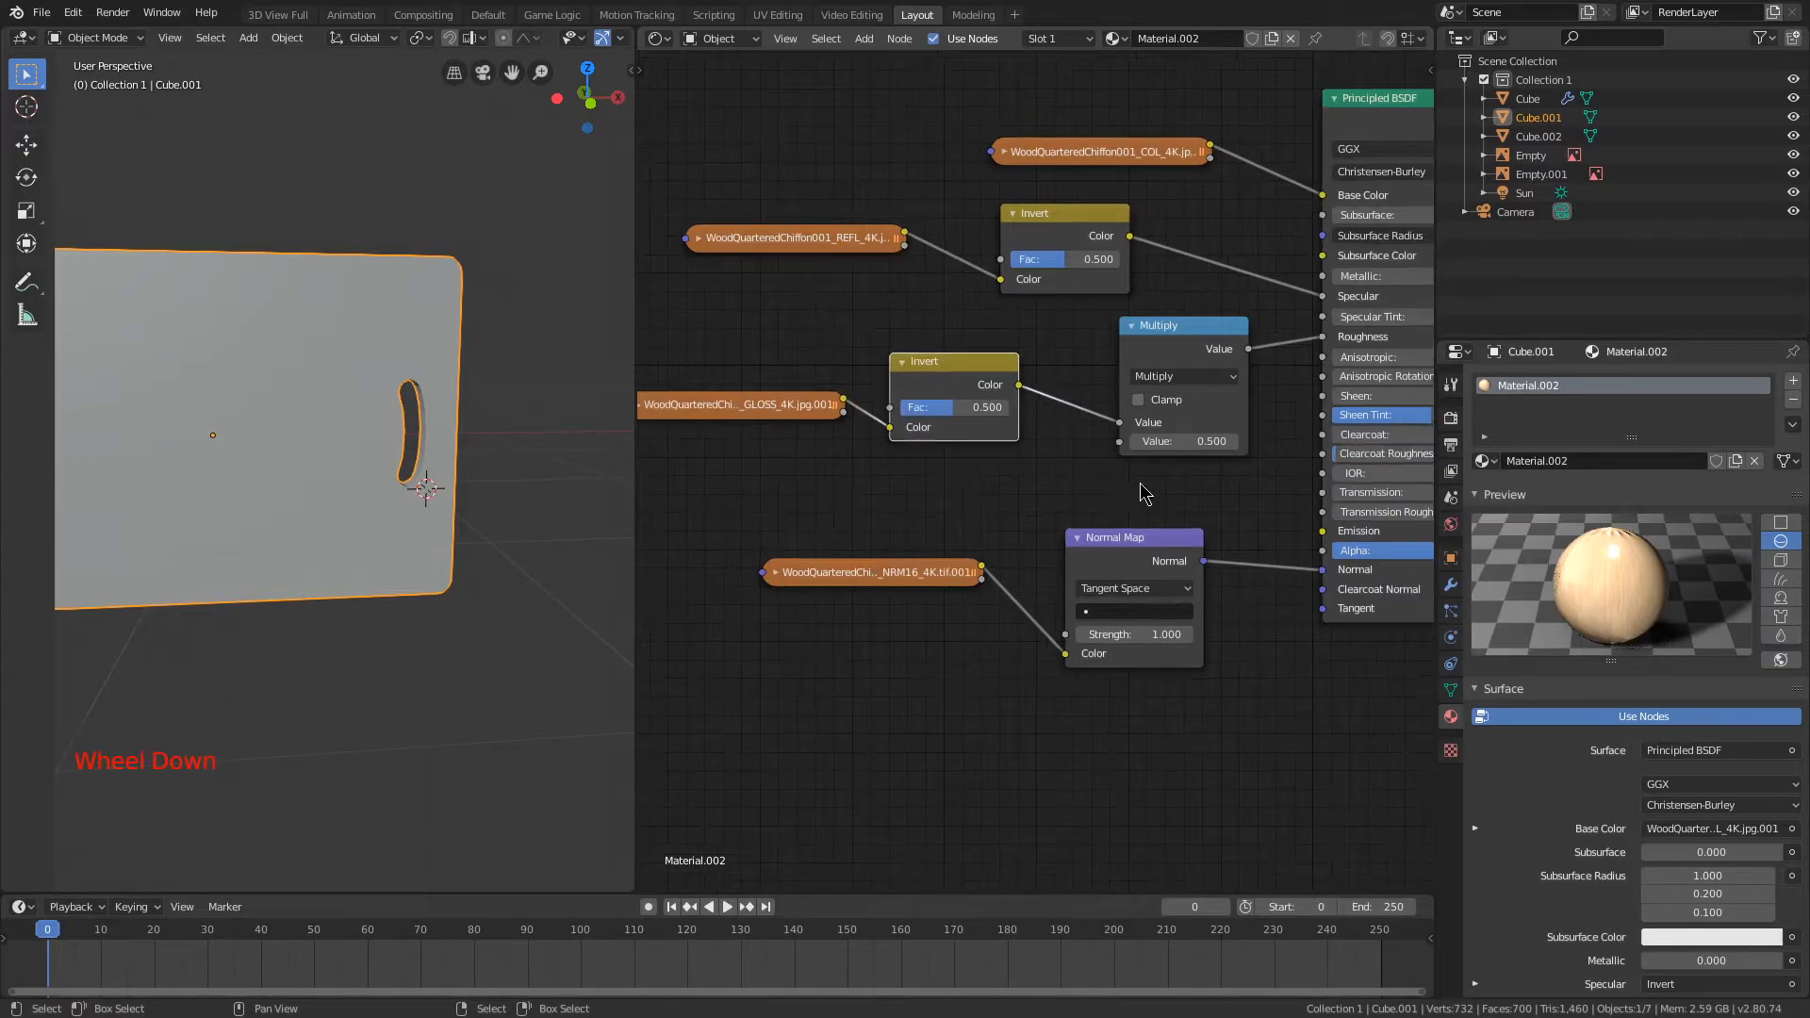
{"action": "middle_click_drag", "start_coordinate": [1126, 499], "coordinate": [1018, 453]}
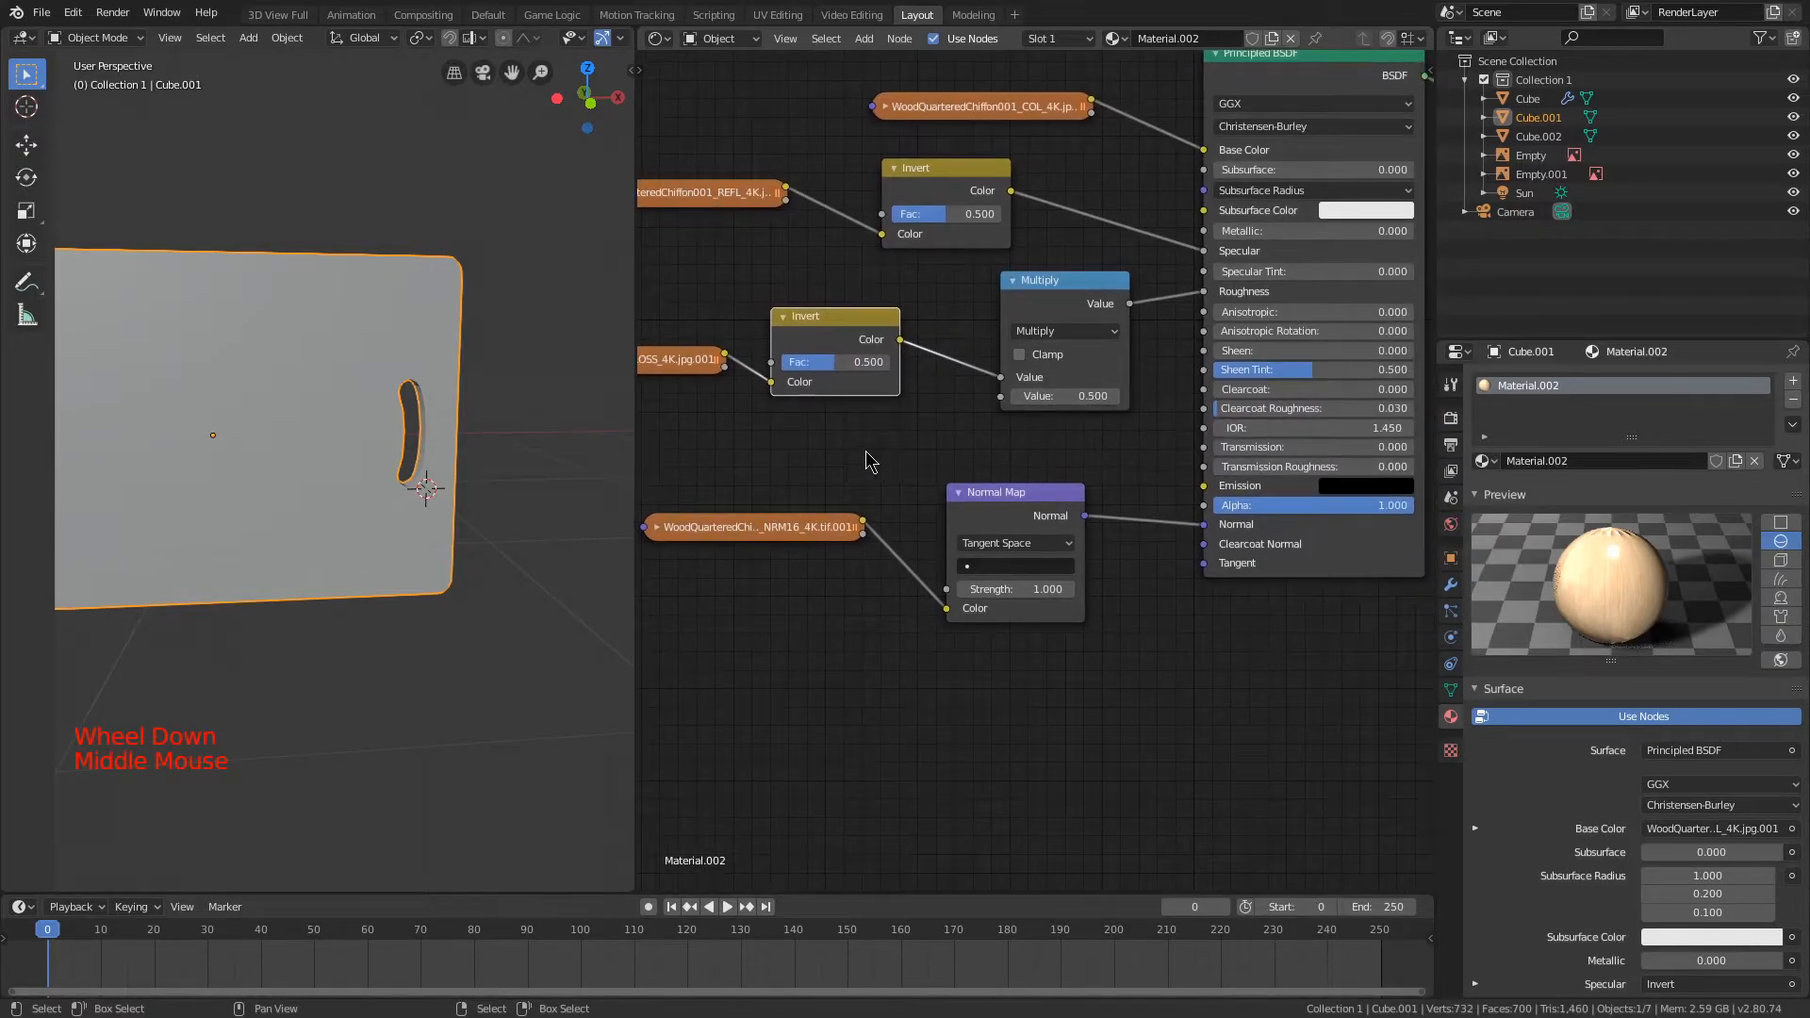
{"action": "middle_click_drag", "start_coordinate": [867, 464], "coordinate": [1014, 515]}
Step: Widen the 3D view and project the whole board's UVs from the orthographic front view, scaled to bounds
{"action": "scroll", "coordinate": [434, 293], "scroll_direction": "down", "scroll_amount": 1}
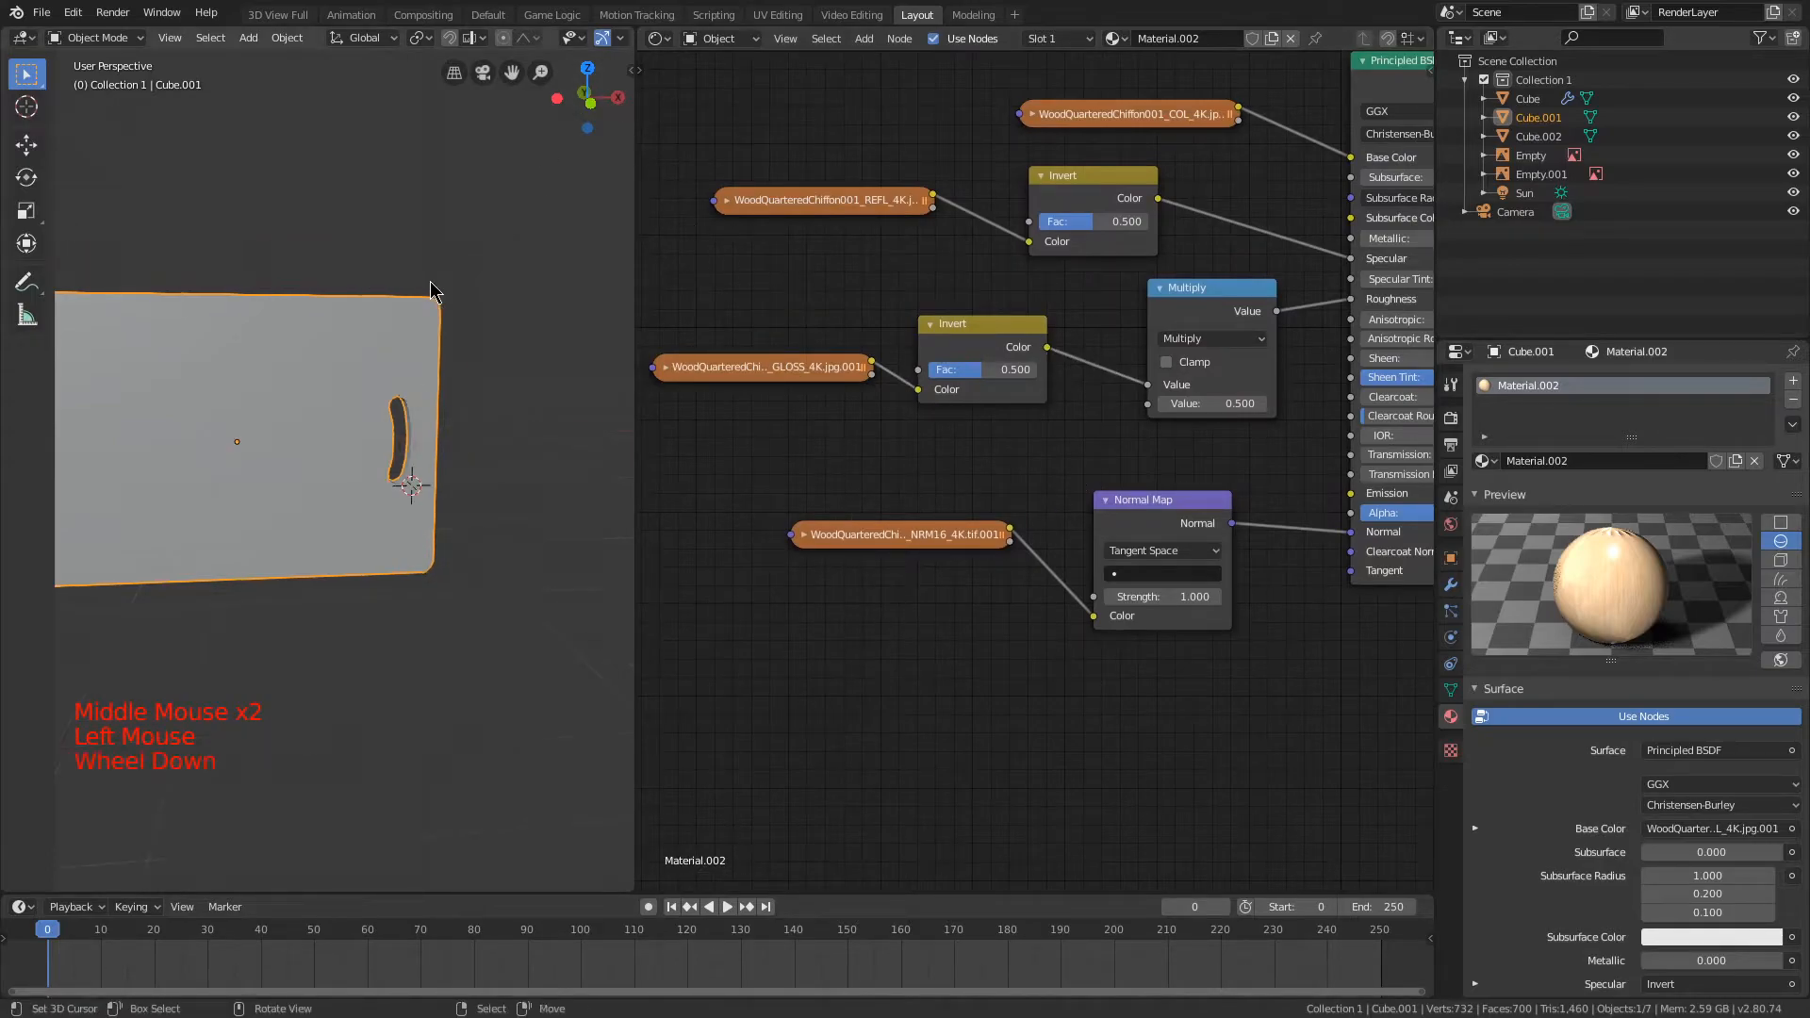
{"action": "key", "text": "KP_1"}
{"action": "key", "text": "KP_5"}
{"action": "scroll", "coordinate": [429, 202], "scroll_direction": "down", "scroll_amount": 1}
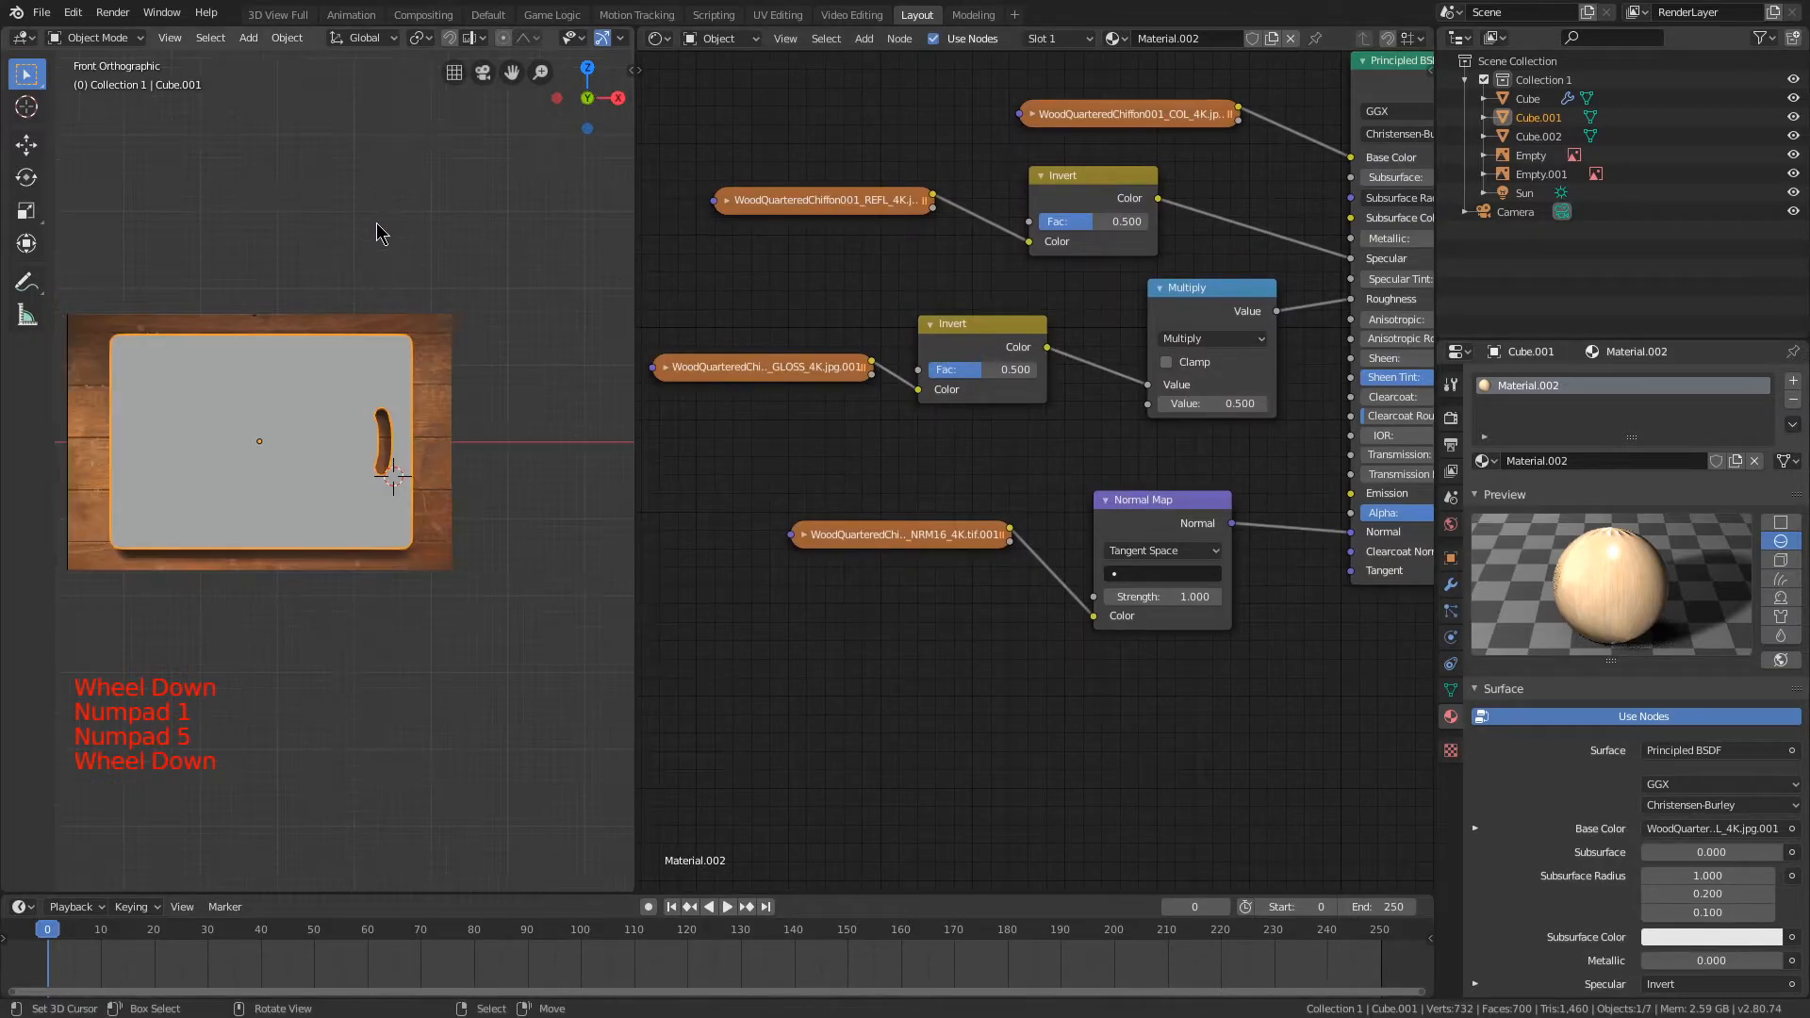
{"action": "middle_click_drag", "start_coordinate": [443, 205], "coordinate": [509, 213], "text": "shift"}
{"action": "key", "text": "Tab"}
{"action": "scroll", "coordinate": [302, 229], "scroll_direction": "up", "scroll_amount": 2}
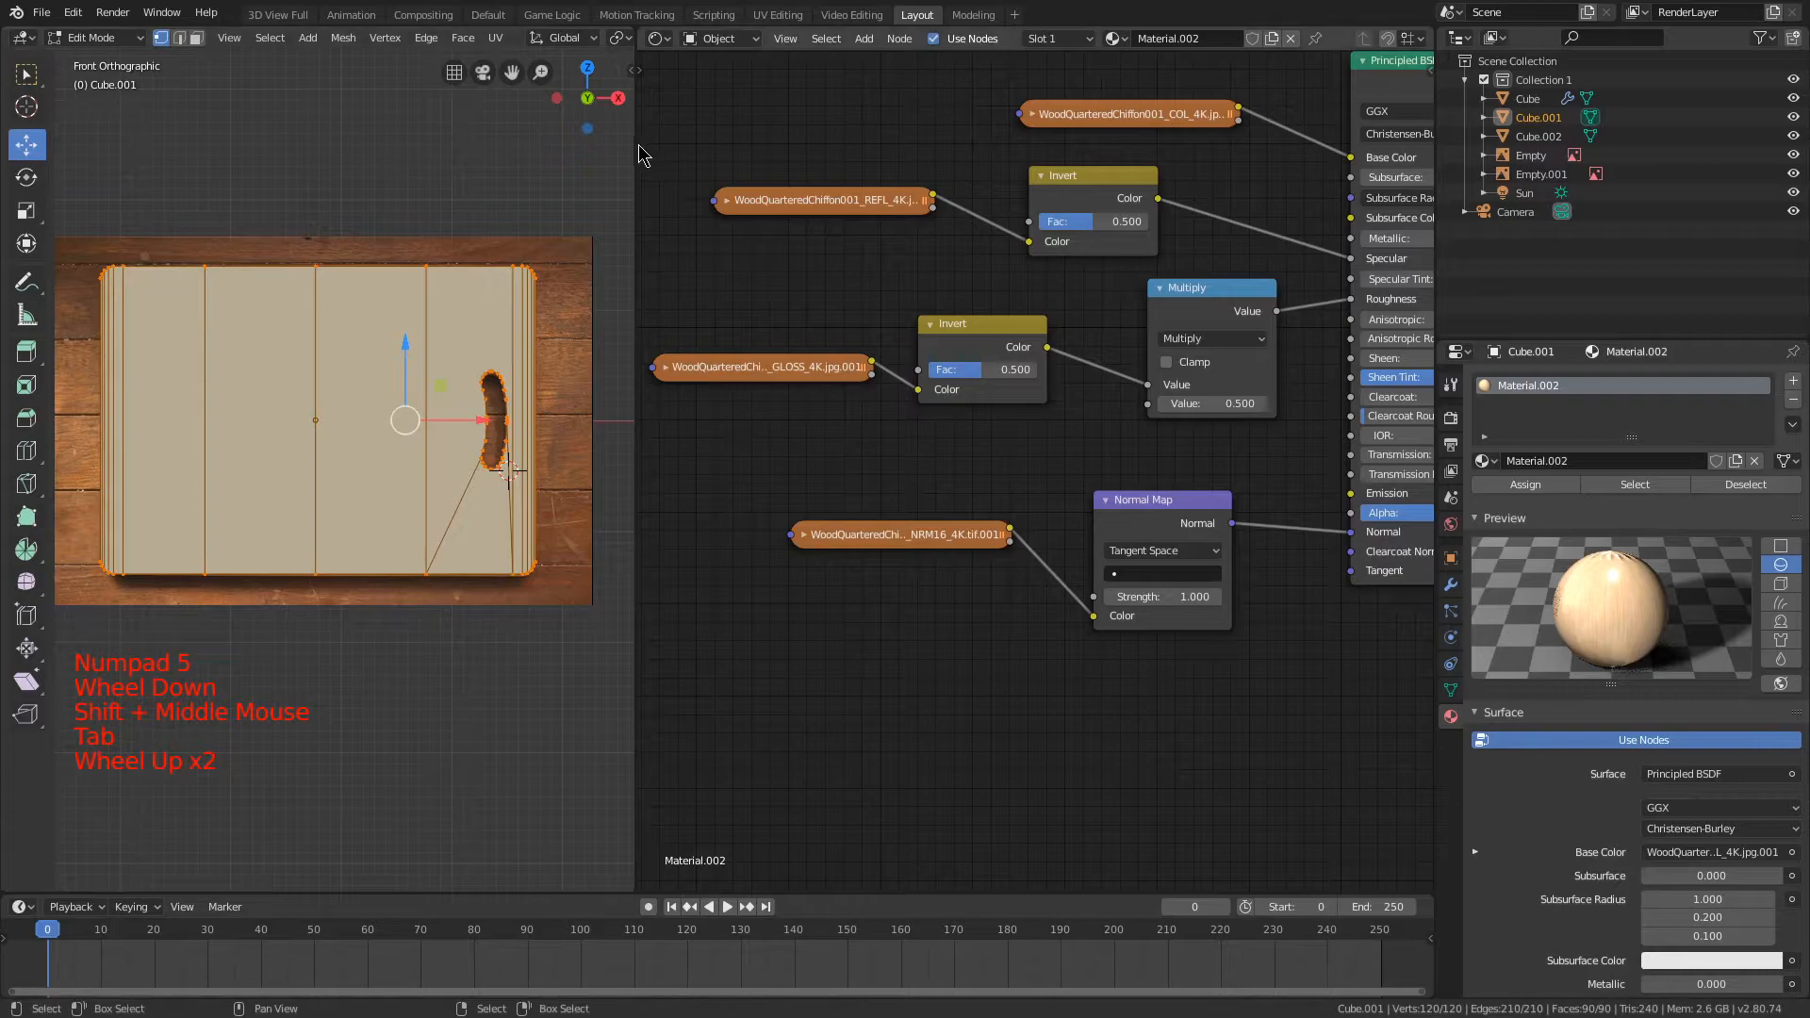
{"action": "left_click_drag", "start_coordinate": [637, 38], "coordinate": [929, 30]}
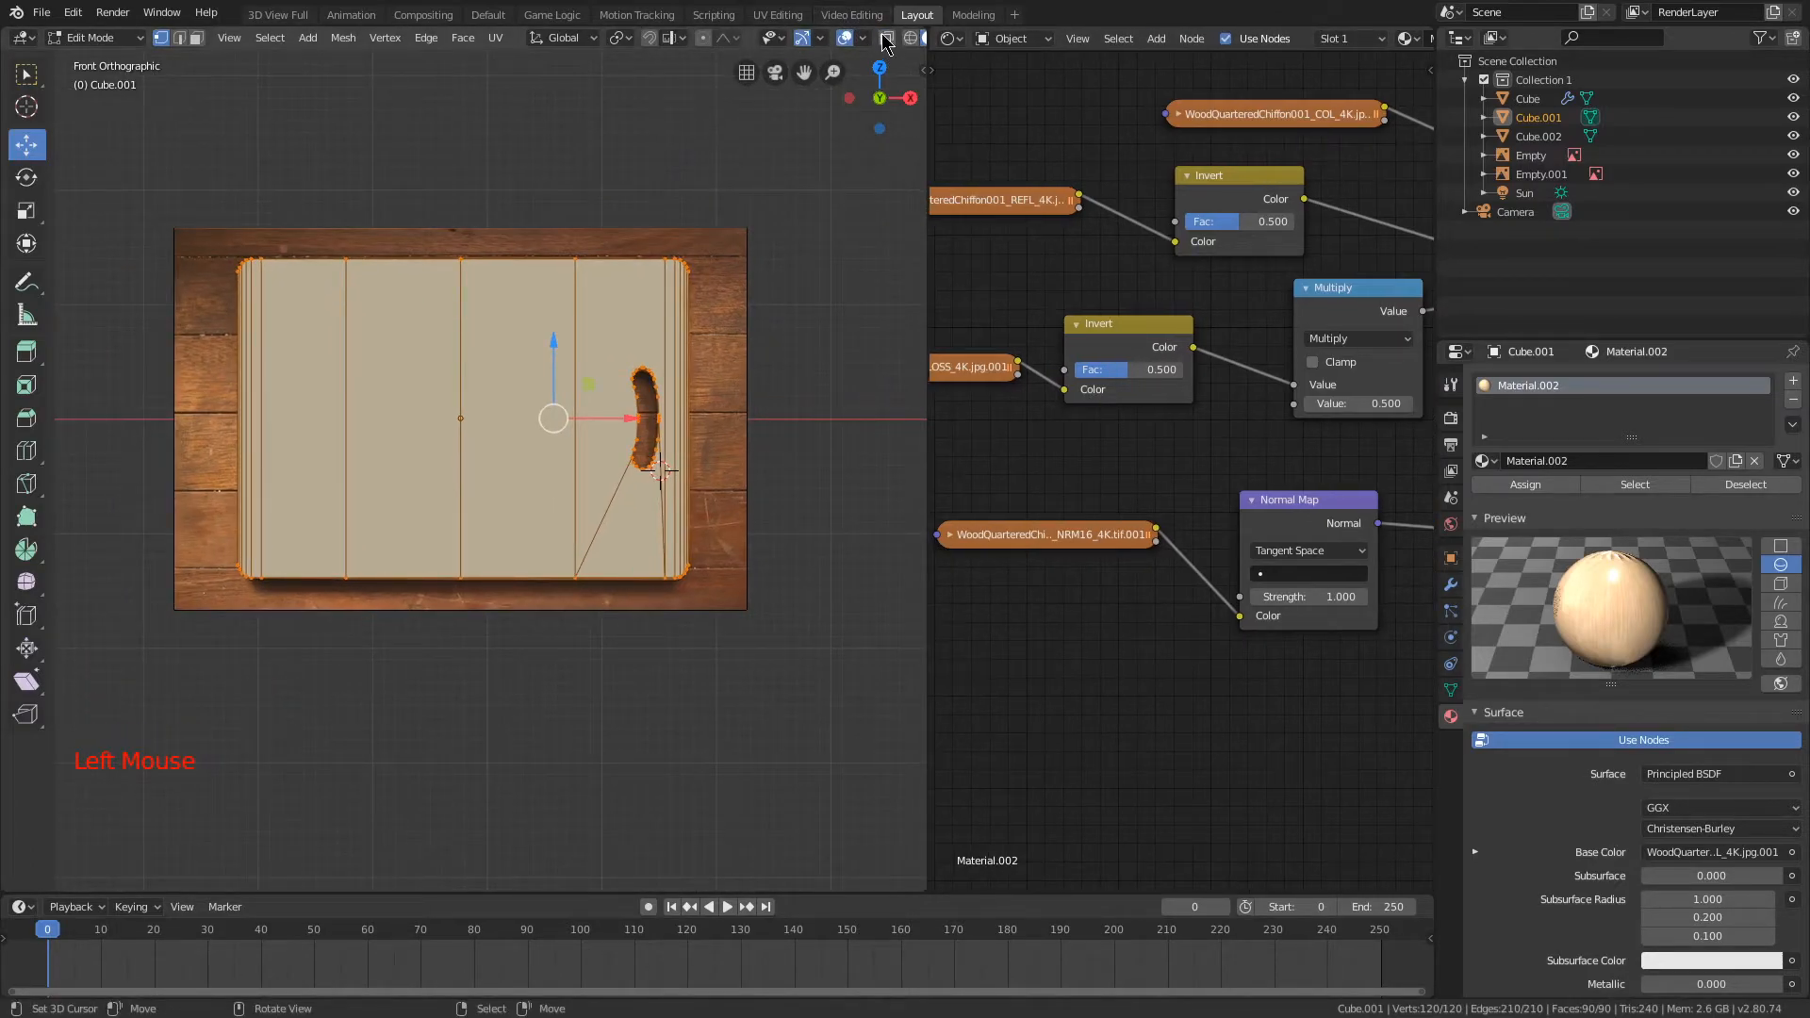
{"action": "left_click", "coordinate": [886, 39]}
{"action": "key", "text": "u"}
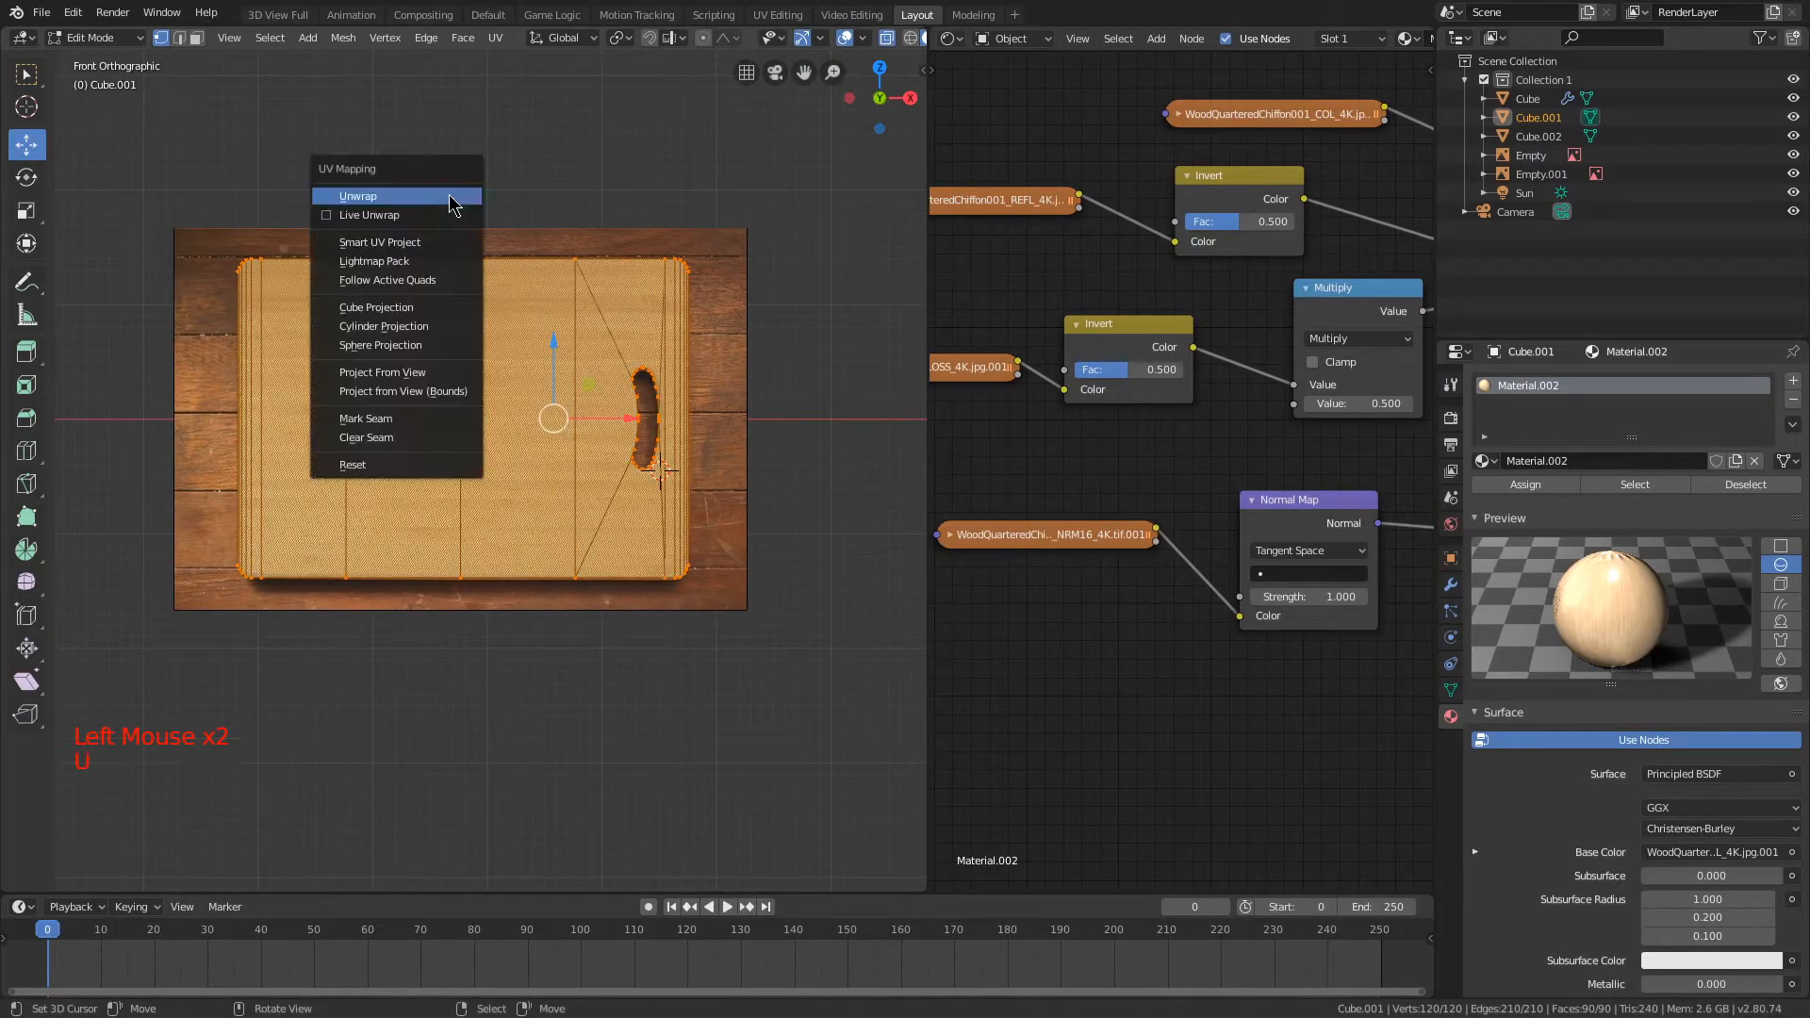
{"action": "left_click", "coordinate": [404, 396]}
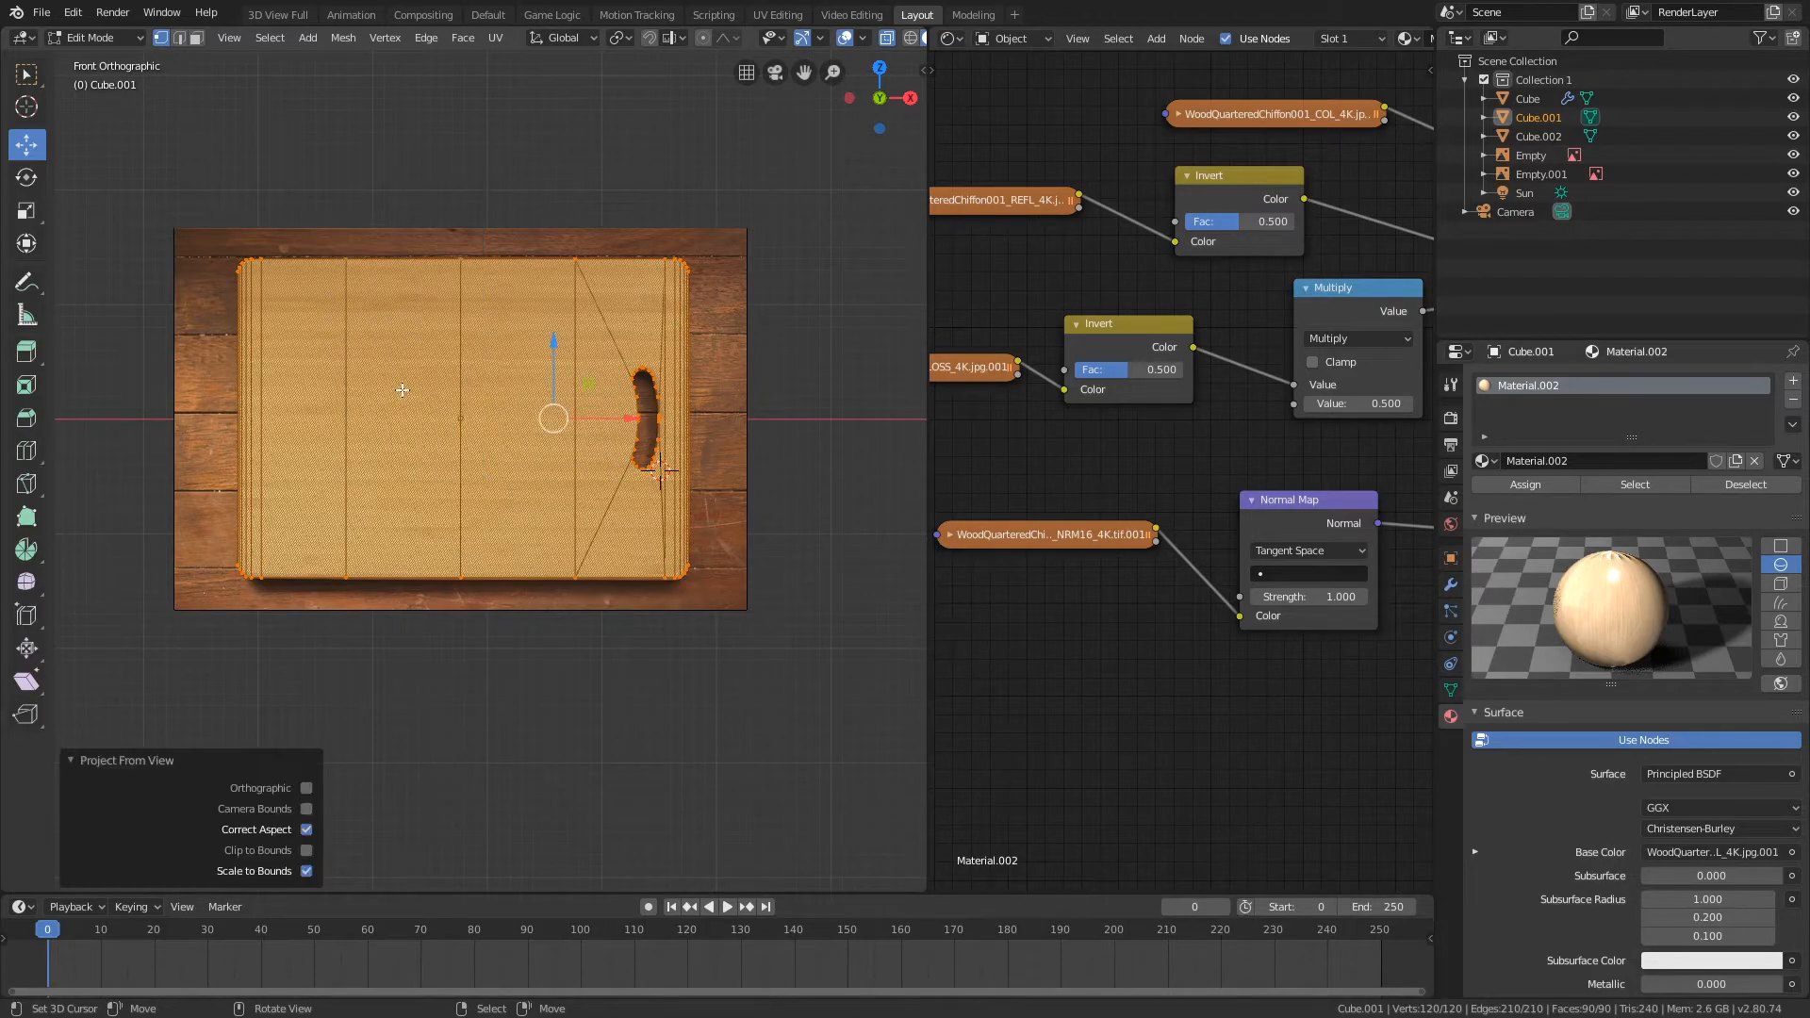
Step: From the bottom view, clear the selection and circle-select the vertices at both ends of the board's lower side
{"action": "middle_click_drag", "start_coordinate": [670, 467], "coordinate": [670, 261]}
{"action": "key", "text": "ctrl+KP_7"}
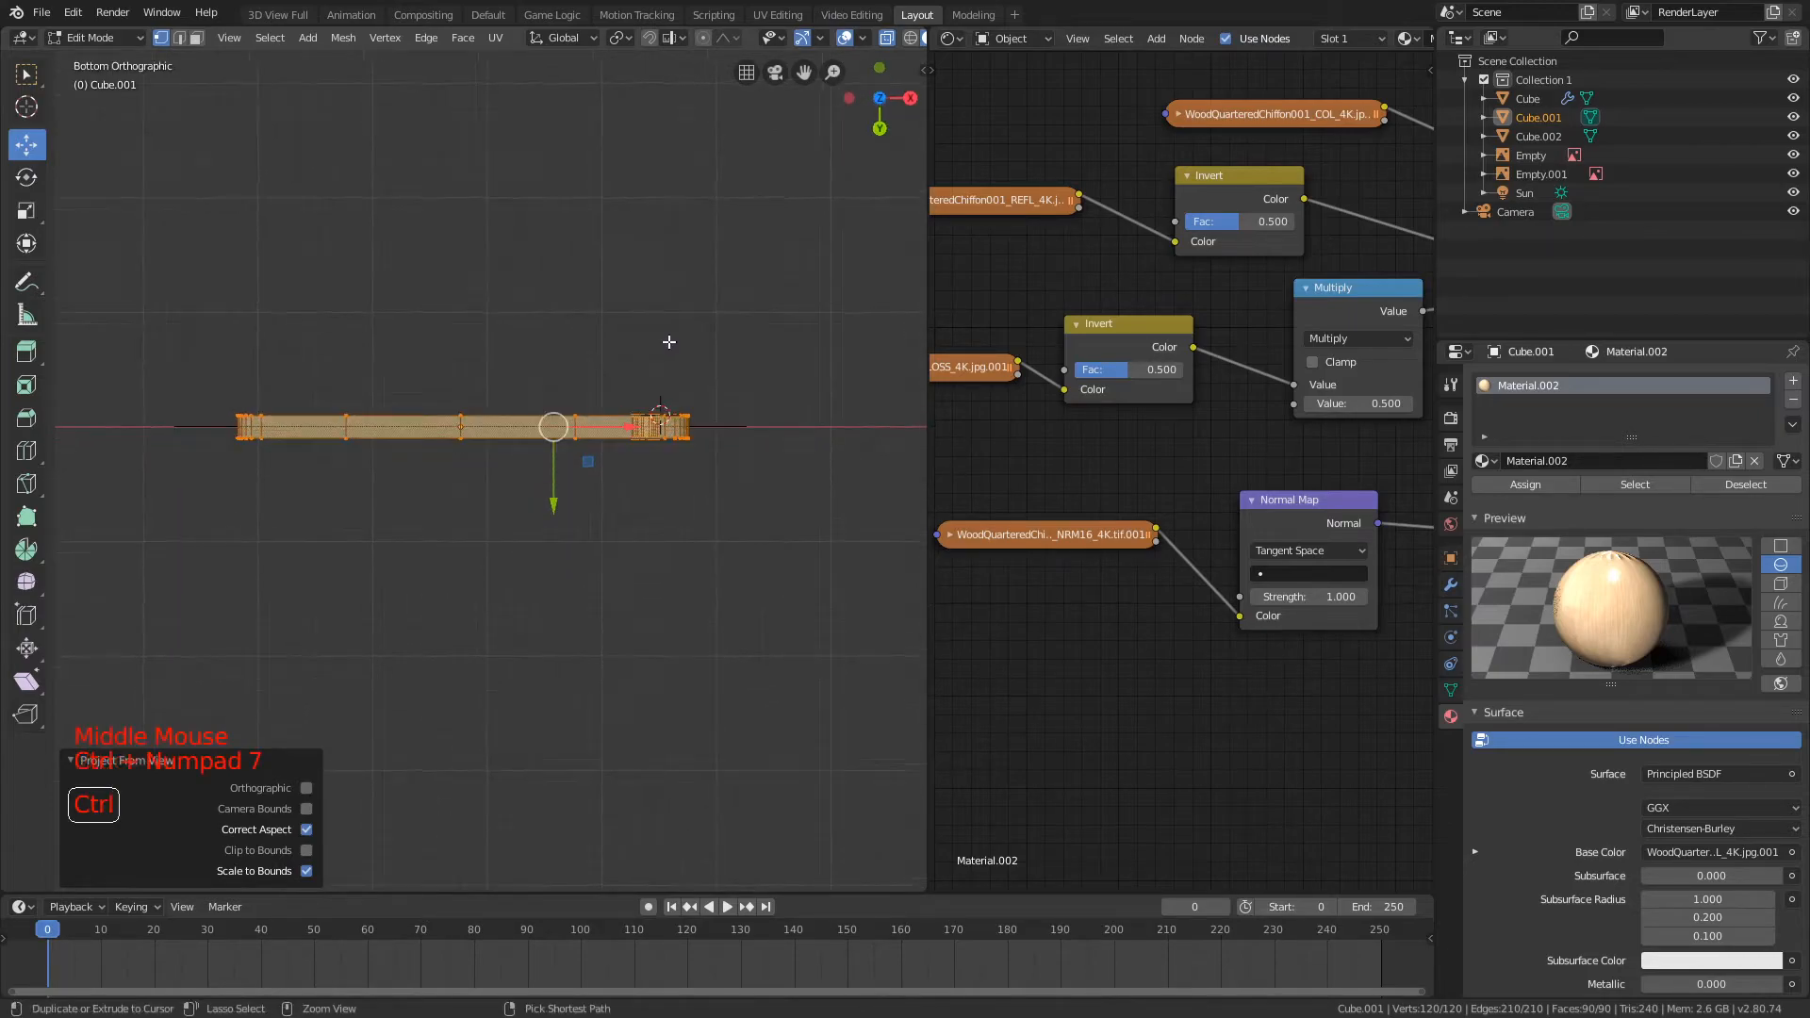
{"action": "scroll", "coordinate": [679, 182], "scroll_direction": "up", "scroll_amount": 3}
{"action": "scroll", "coordinate": [602, 217], "scroll_direction": "down", "scroll_amount": 1}
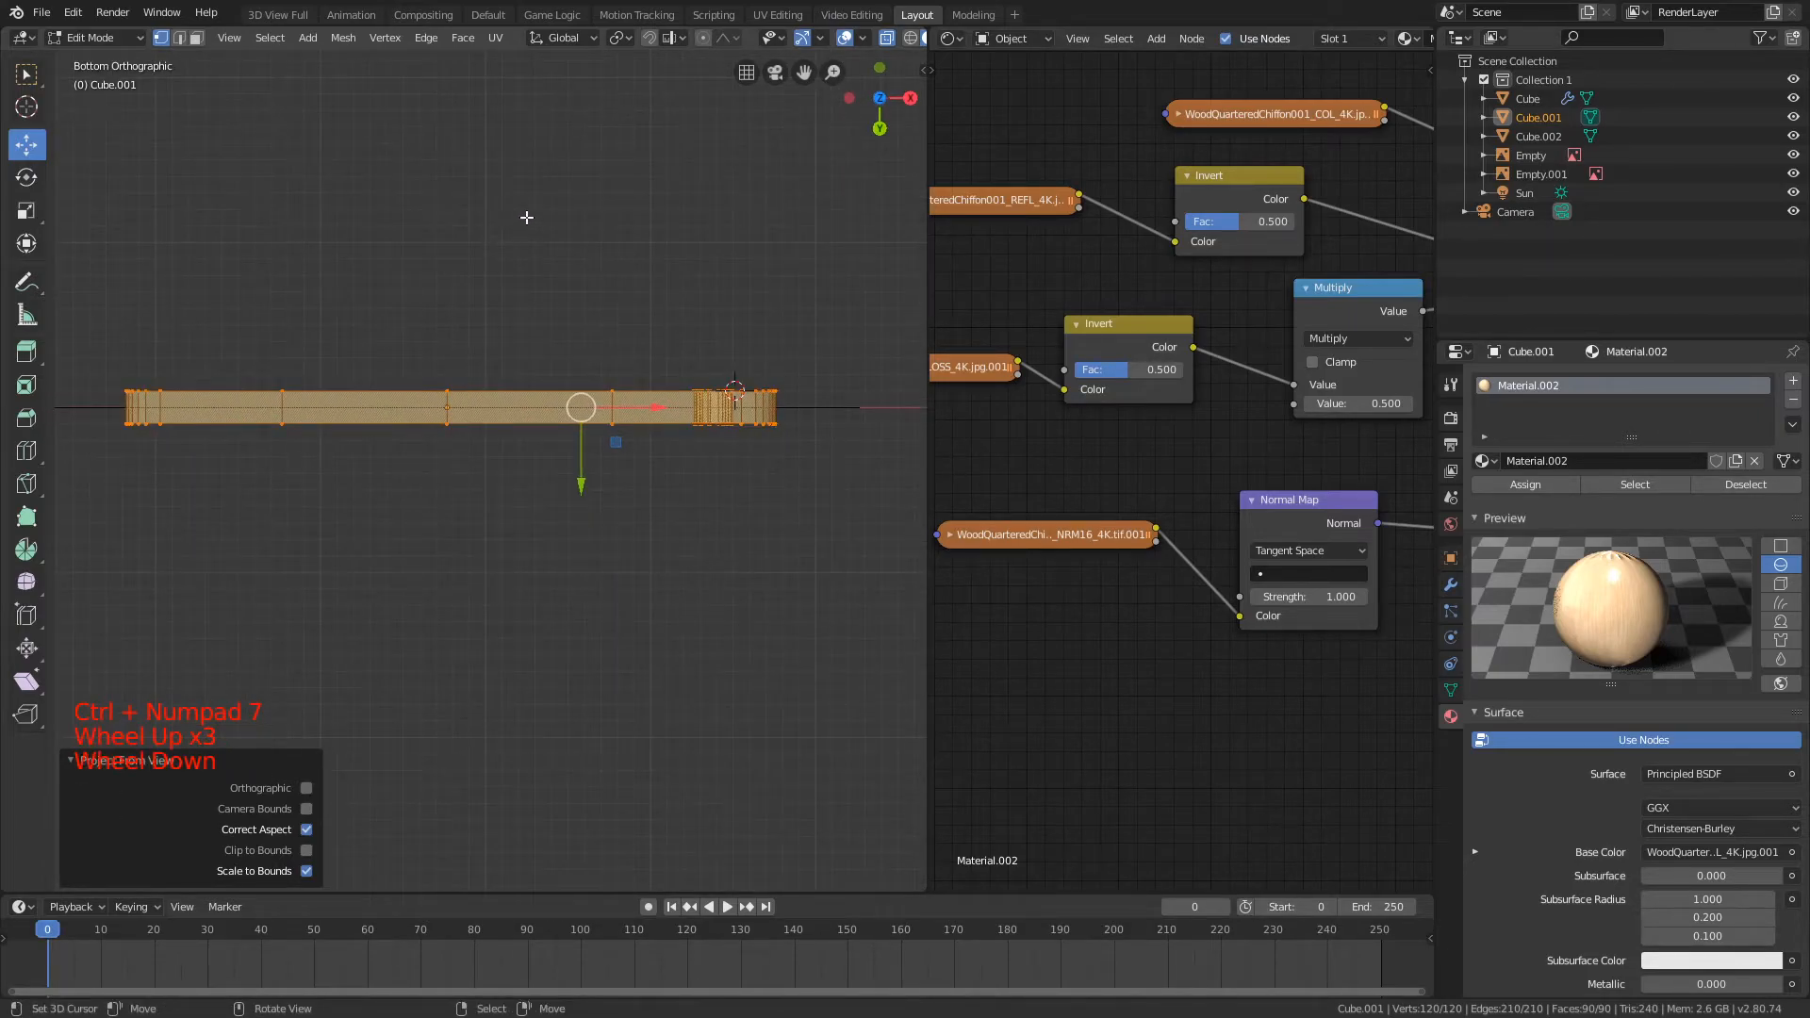
{"action": "key", "text": "a"}
{"action": "left_click", "coordinate": [887, 40]}
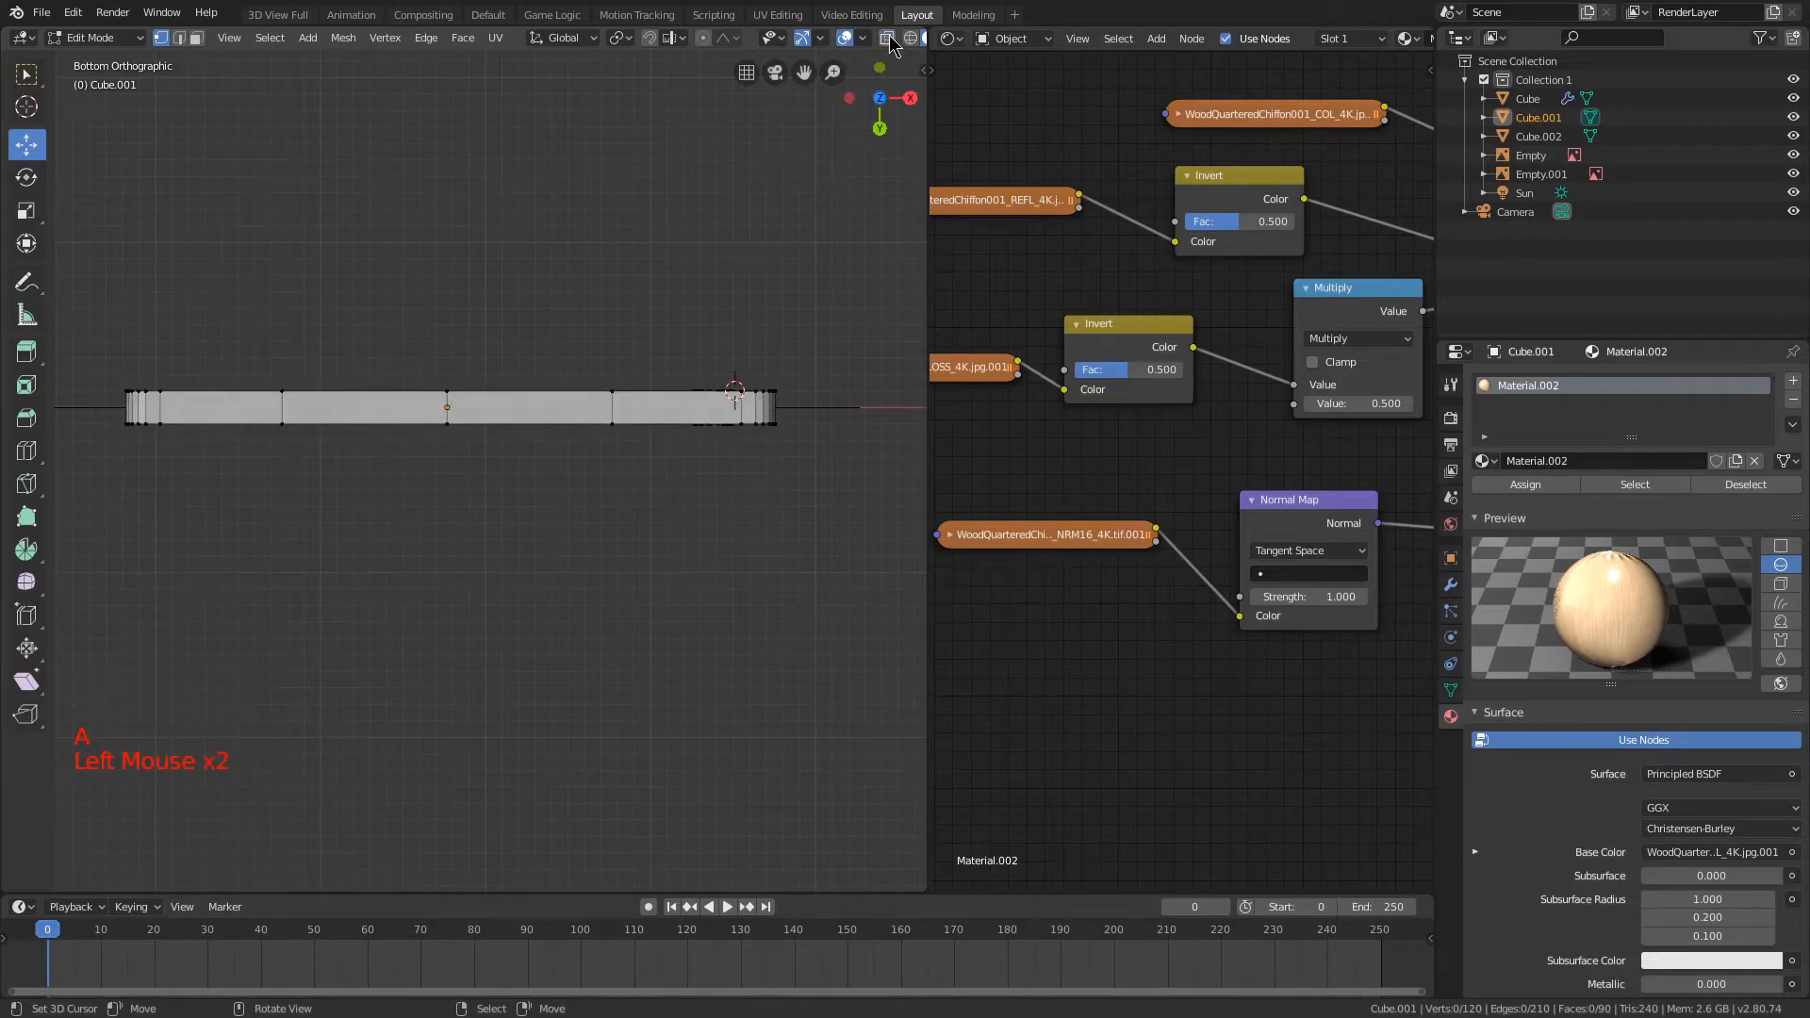
{"action": "key", "text": "c"}
{"action": "left_click_drag", "start_coordinate": [122, 406], "coordinate": [309, 404]}
{"action": "left_click_drag", "start_coordinate": [677, 404], "coordinate": [784, 407]}
{"action": "key", "text": "Escape"}
Step: Deselect the handle cutout's vertices so that only the board's lower side is selected
{"action": "mouse_move", "coordinate": [260, 403]}
{"action": "middle_mouse_down"}
{"action": "mouse_move", "coordinate": [272, 574]}
{"action": "mouse_move", "coordinate": [248, 535]}
{"action": "mouse_move", "coordinate": [516, 528]}
{"action": "middle_mouse_up"}
{"action": "key", "text": "ctrl+KP_7"}
{"action": "key", "text": "c"}
{"action": "middle_click_drag", "start_coordinate": [703, 401], "coordinate": [713, 460]}
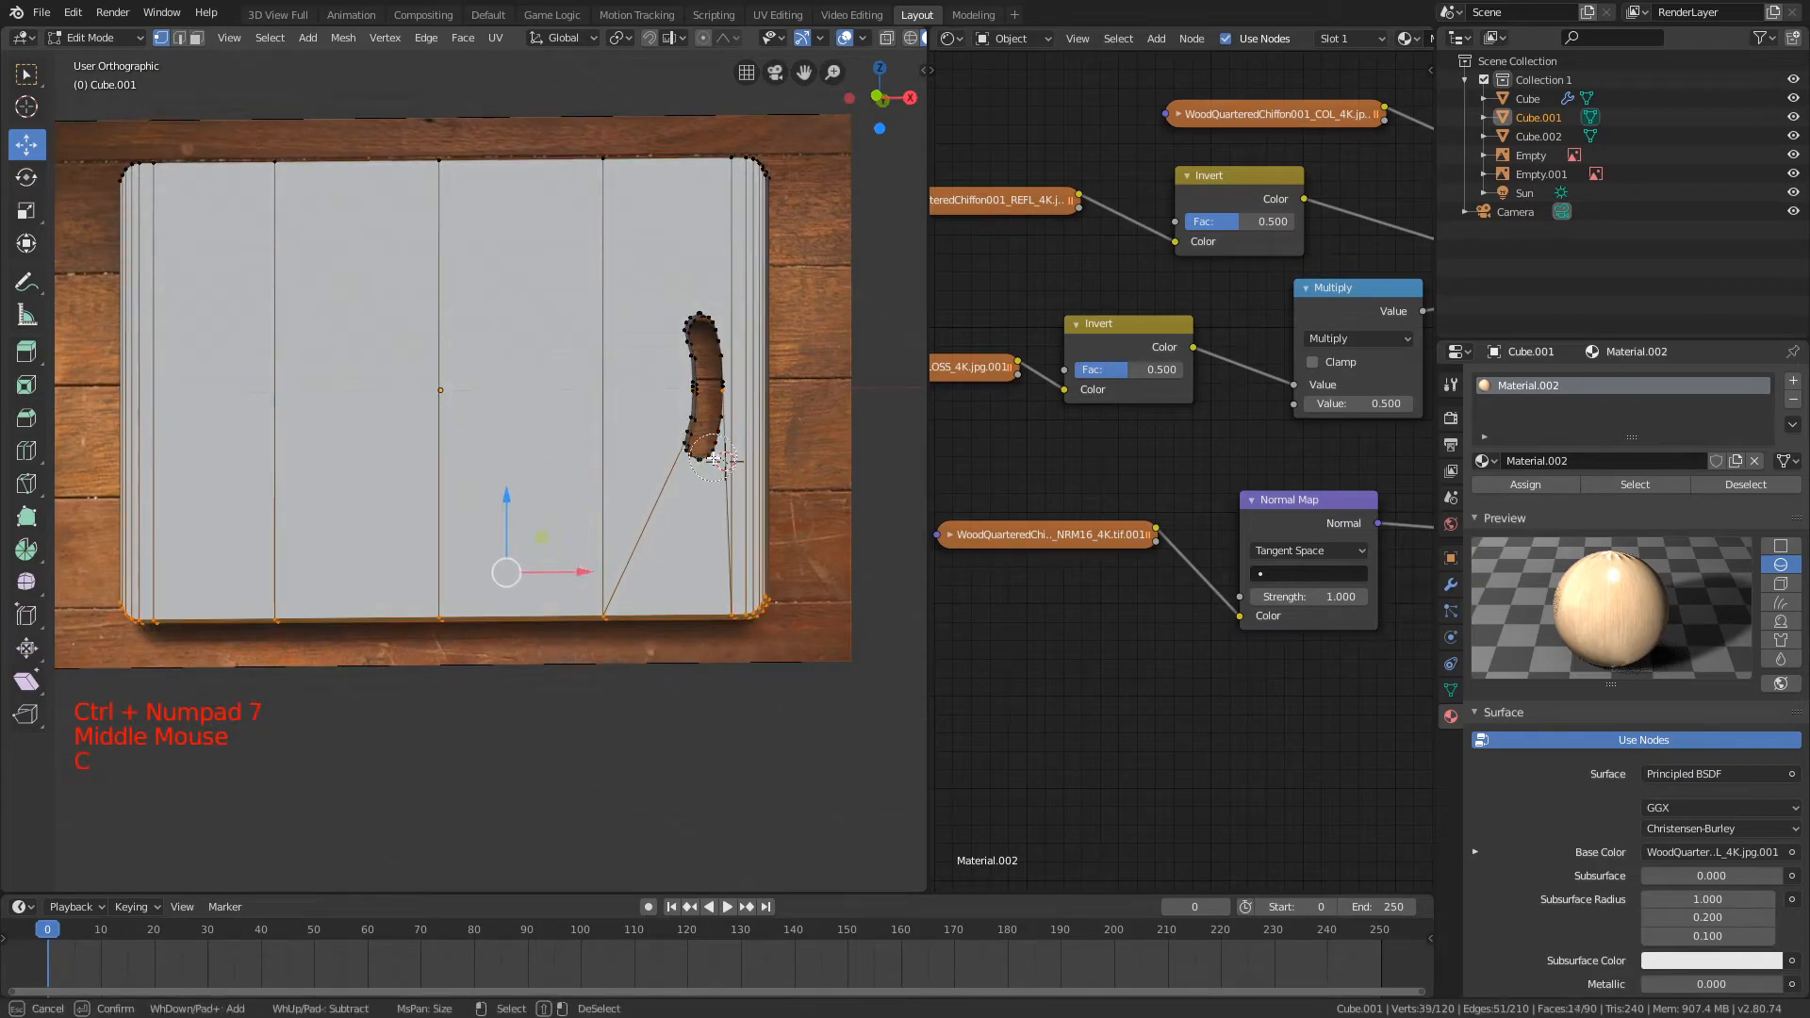
{"action": "left_click", "coordinate": [746, 401]}
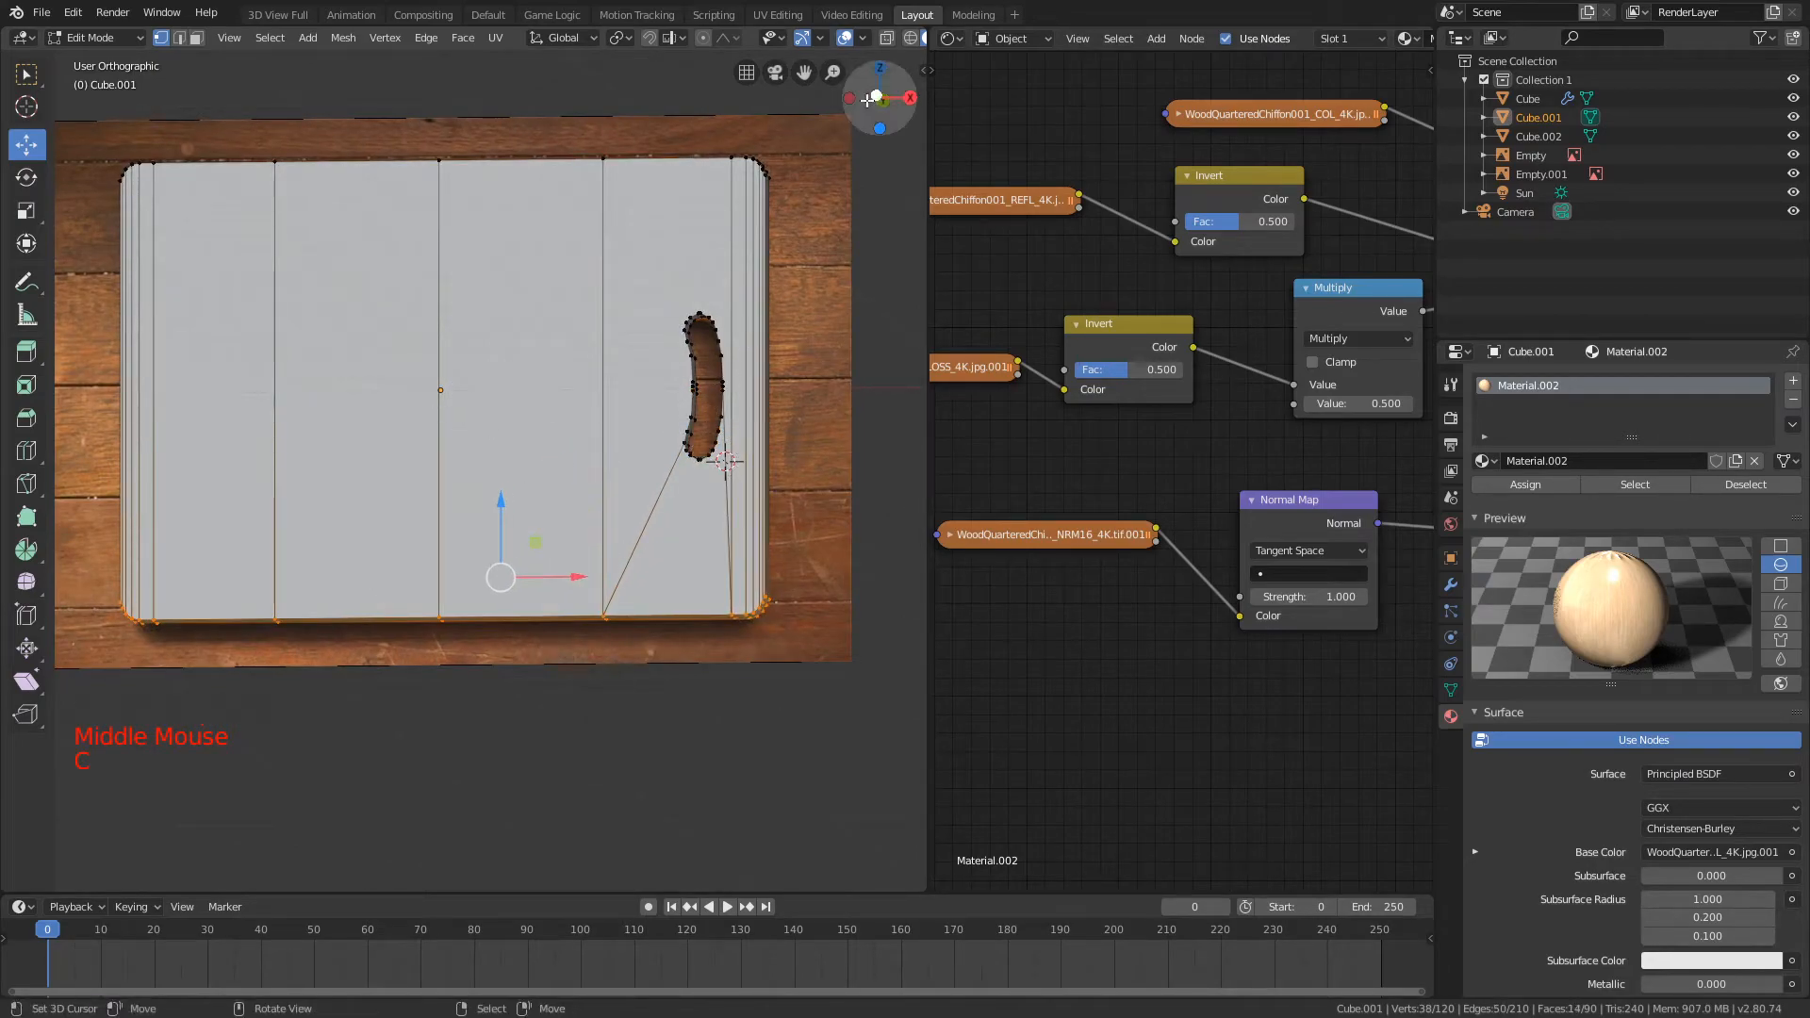
{"action": "left_click", "coordinate": [887, 40]}
{"action": "key", "text": "b"}
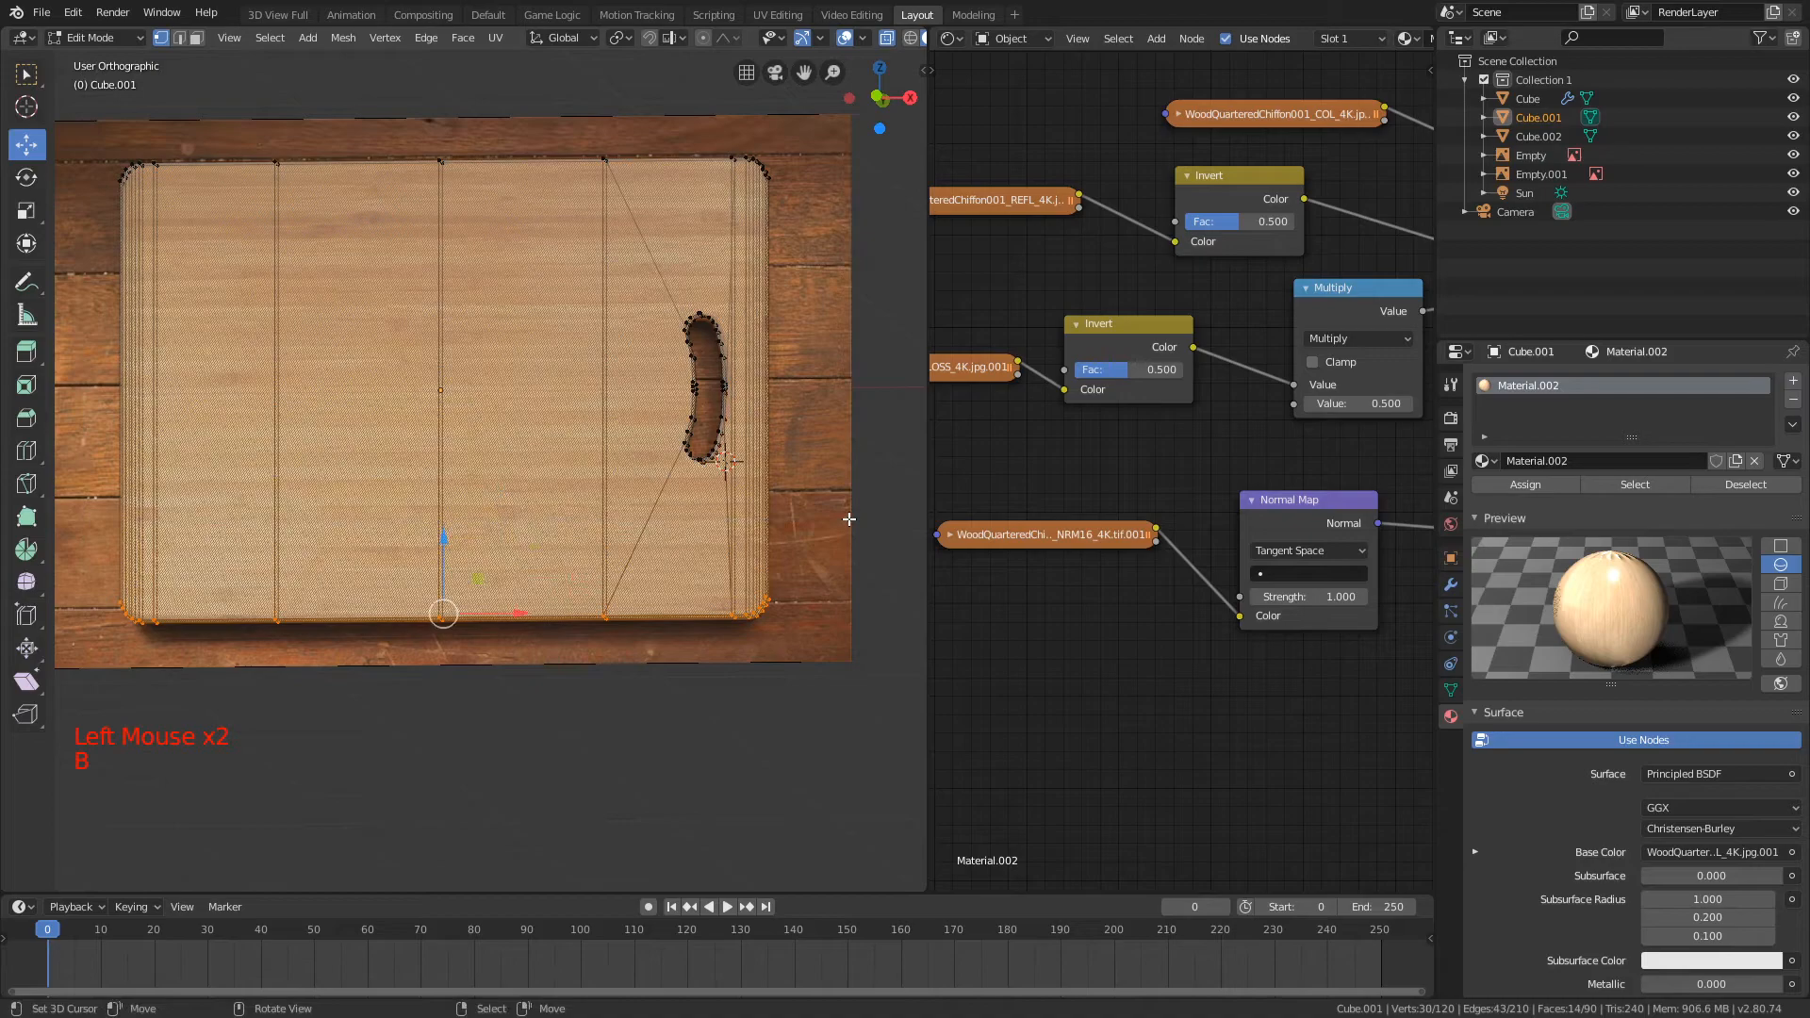
{"action": "key", "text": "b"}
{"action": "left_click", "coordinate": [887, 41]}
Step: Project the selected lower side's UVs from the bottom view, scaled to bounds, and return to Object Mode with nothing selected
{"action": "key", "text": "ctrl+KP_7"}
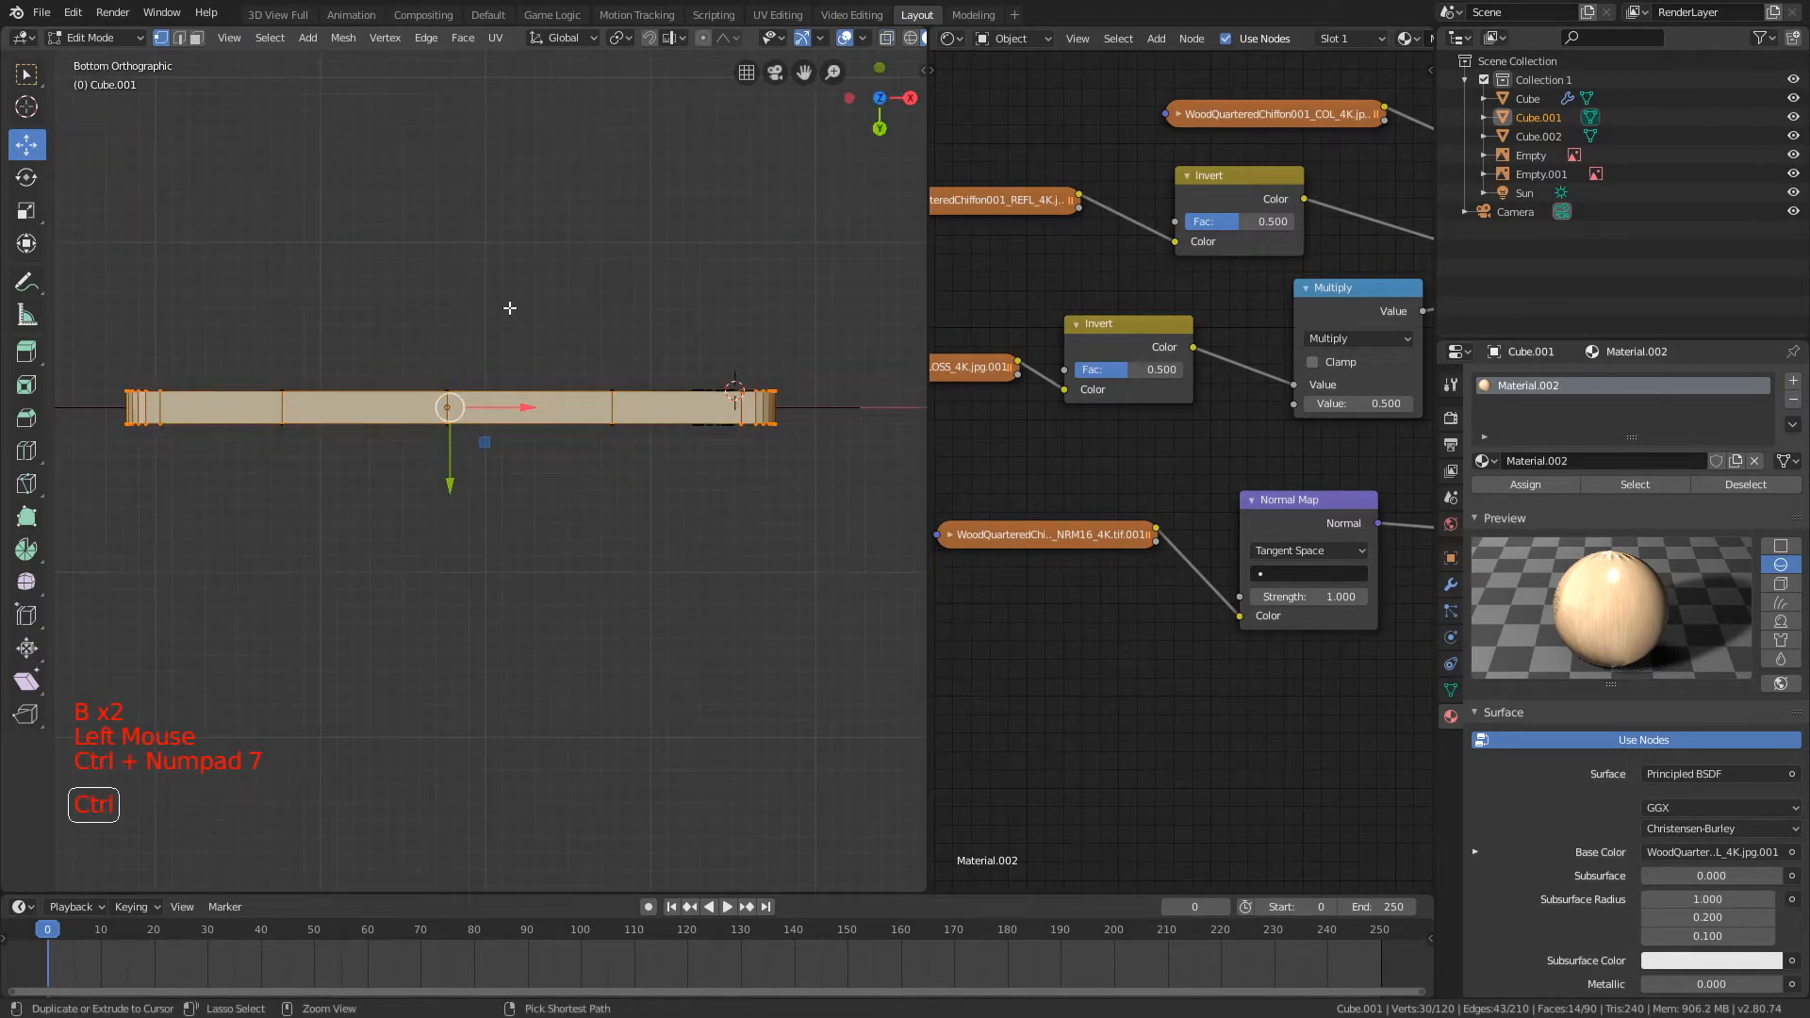
{"action": "key", "text": "u"}
{"action": "left_click", "coordinate": [396, 272]}
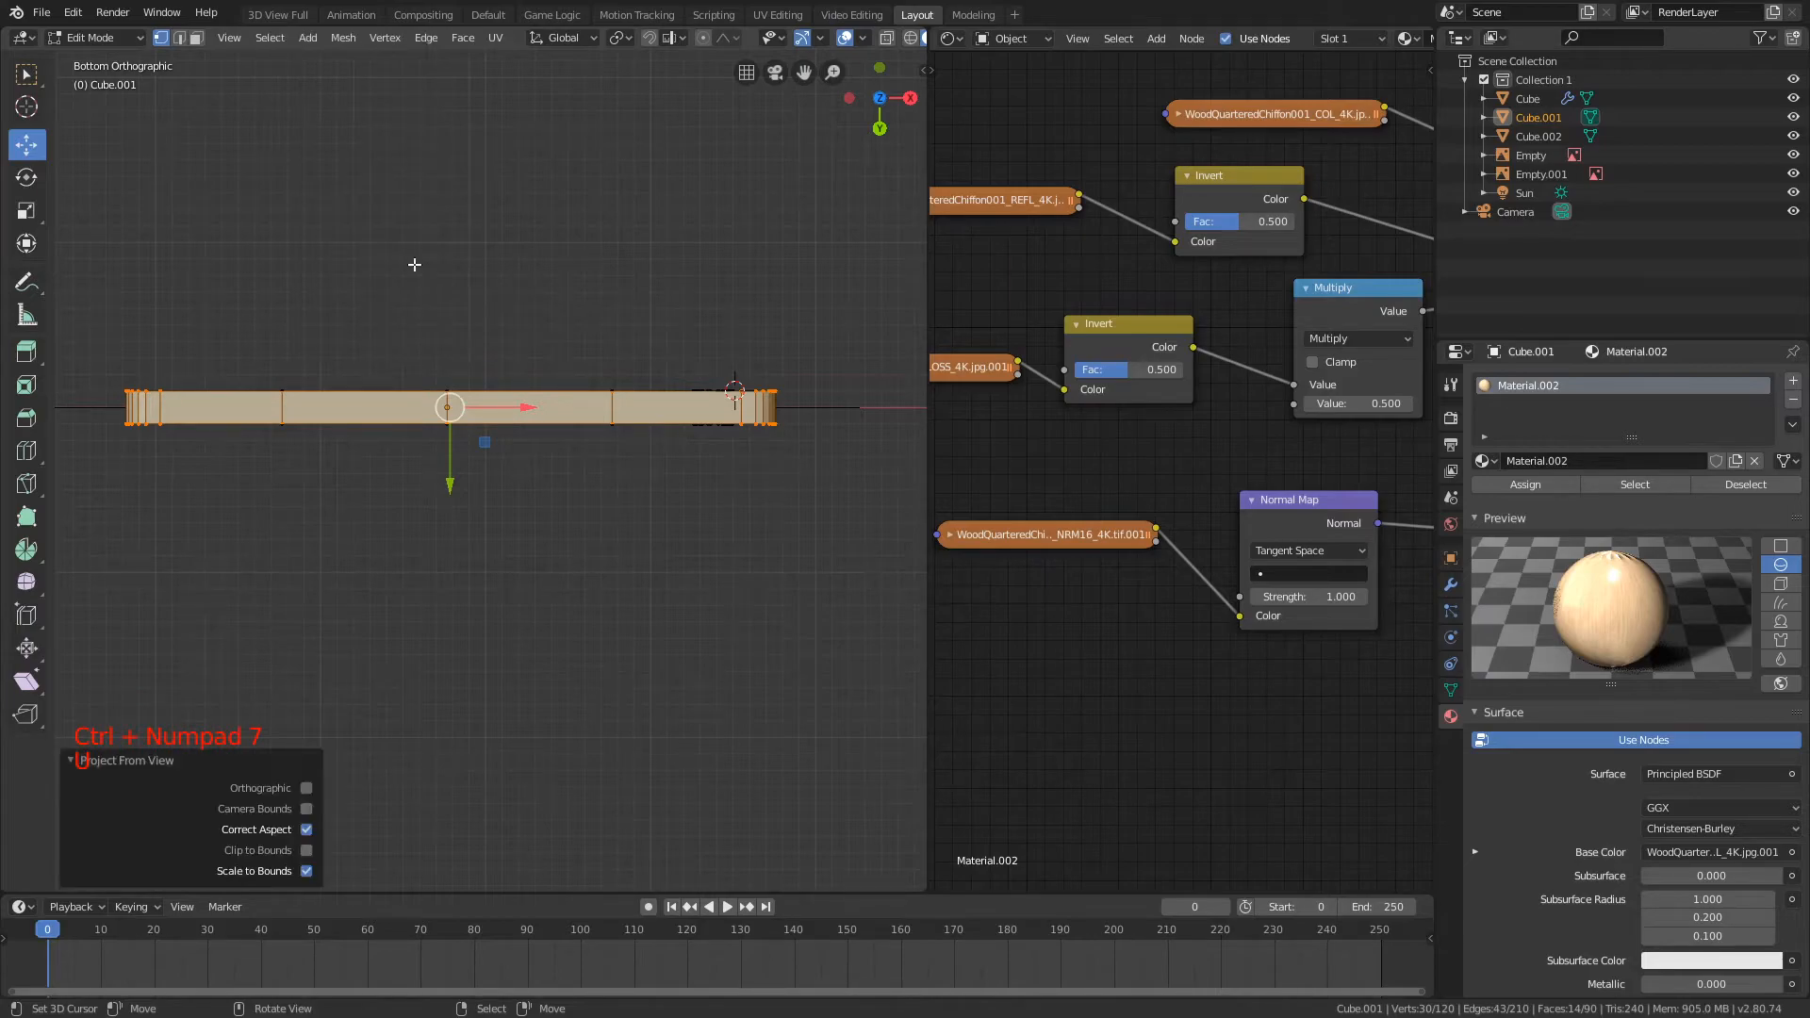
{"action": "key", "text": "Tab"}
{"action": "middle_click_drag", "start_coordinate": [459, 247], "coordinate": [525, 408]}
{"action": "key", "text": "a"}
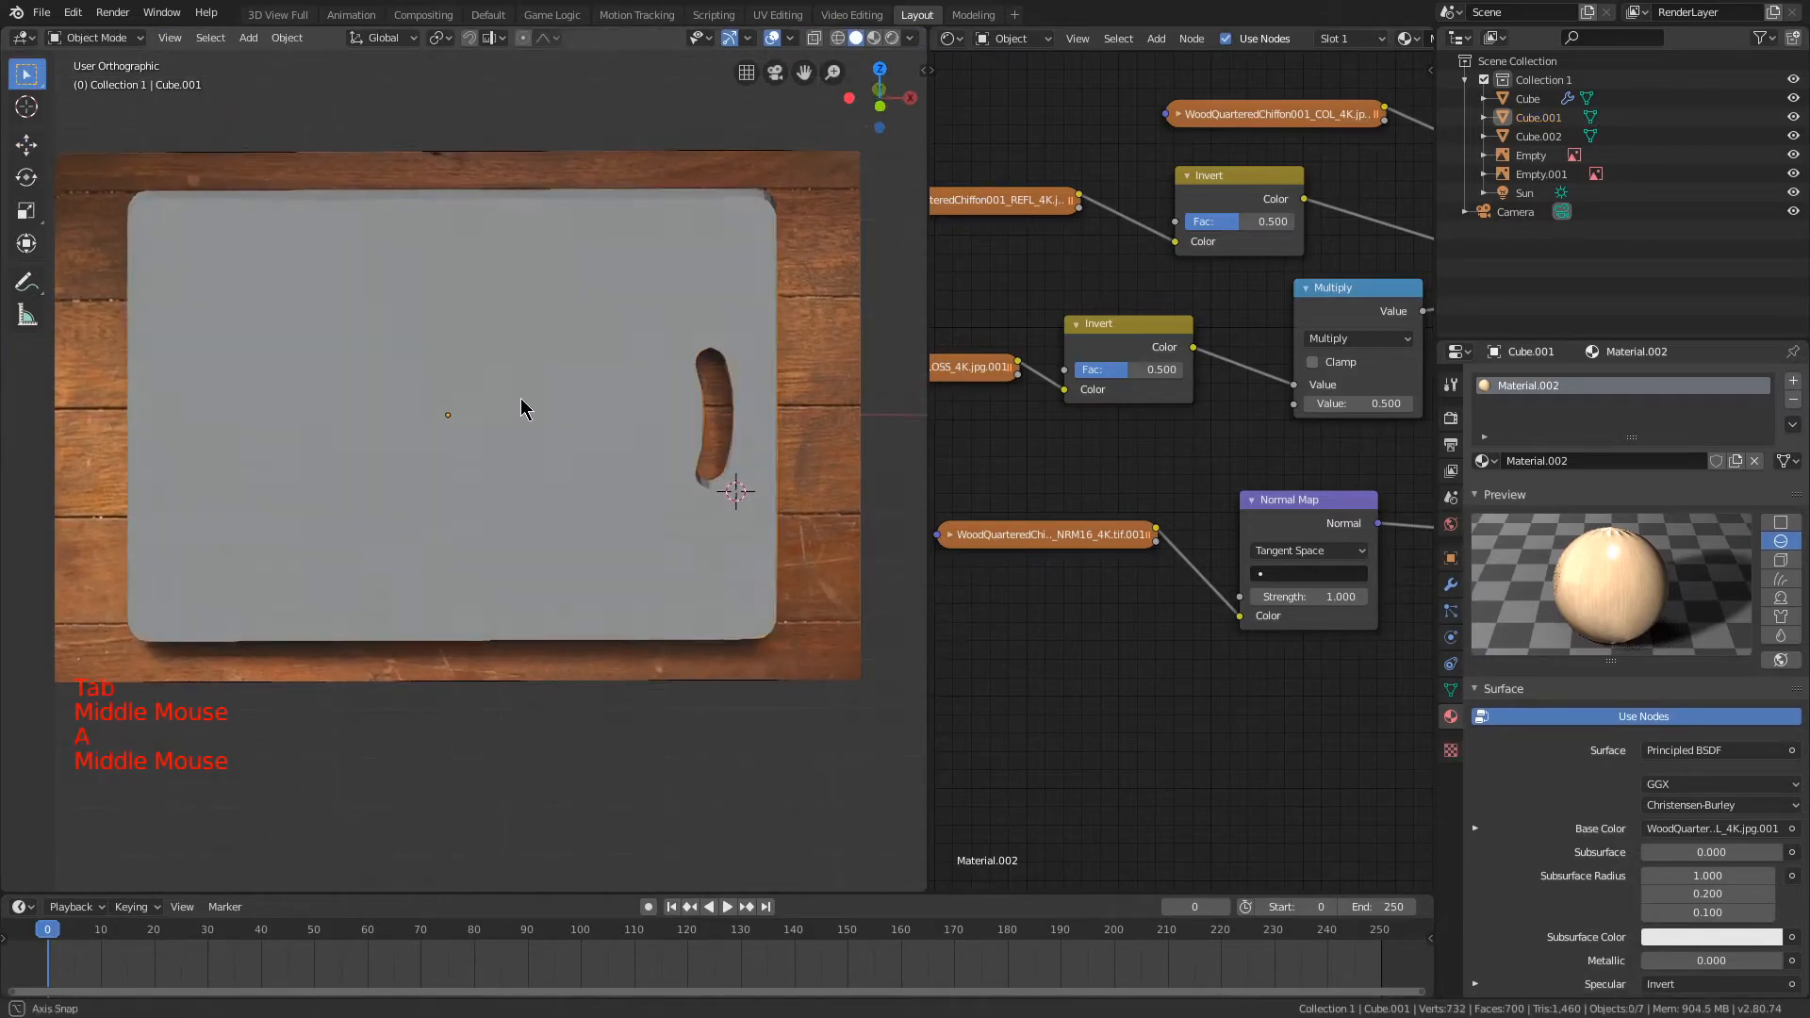
Step: Add a Mapping node in the empty area before the wood texture nodes
{"action": "middle_click_drag", "start_coordinate": [942, 453], "coordinate": [1317, 466]}
{"action": "scroll", "coordinate": [1047, 435], "scroll_direction": "down", "scroll_amount": 2}
{"action": "key", "text": "shift+a"}
{"action": "mouse_move", "coordinate": [1018, 344]}
{"action": "left_click", "coordinate": [1079, 381]}
{"action": "left_click", "coordinate": [949, 294]}
Step: Add a Texture Coordinate node before the Mapping node and connect it to the Mapping node's vector input
{"action": "middle_click_drag", "start_coordinate": [981, 224], "coordinate": [1193, 193]}
{"action": "key", "text": "shift+a"}
{"action": "mouse_move", "coordinate": [1002, 176]}
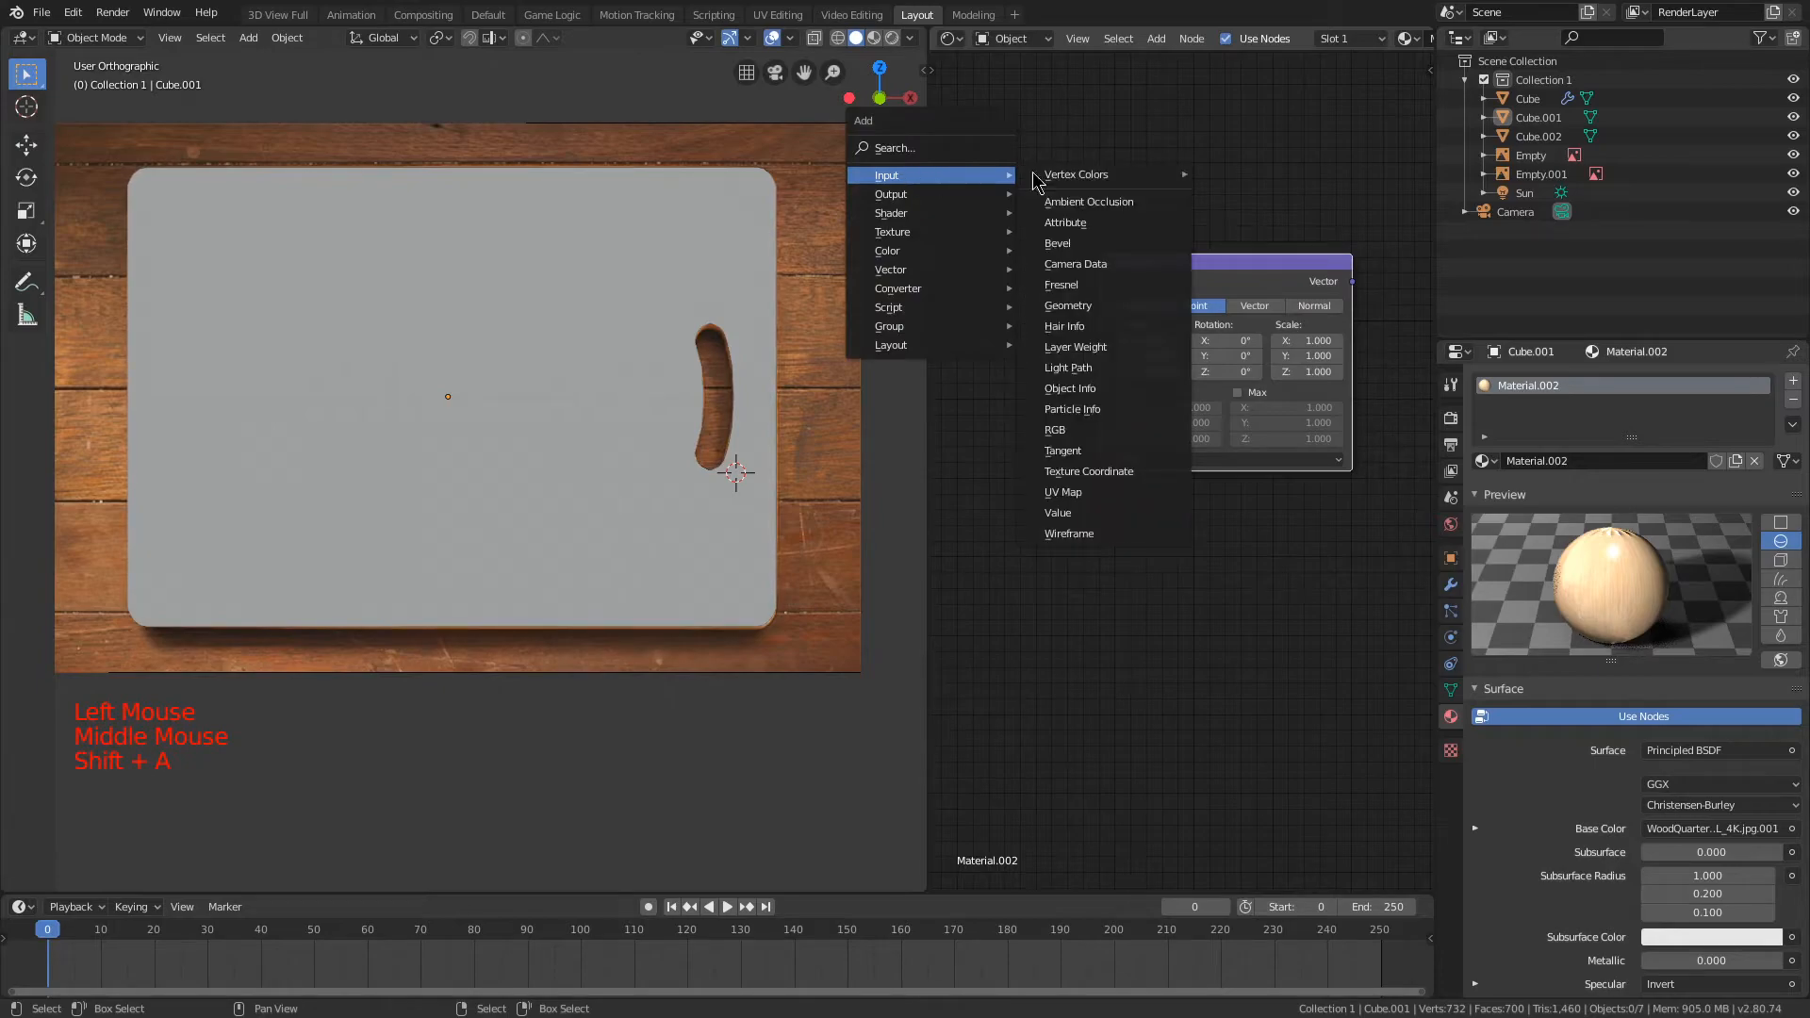
{"action": "left_click", "coordinate": [1093, 470]}
{"action": "left_click", "coordinate": [1060, 420]}
{"action": "left_click_drag", "start_coordinate": [1034, 330], "coordinate": [1100, 459]}
Step: Connect the Mapping node's vector output to the REFL and GLOSS texture nodes
{"action": "middle_click_drag", "start_coordinate": [1330, 247], "coordinate": [1025, 292]}
{"action": "left_click_drag", "start_coordinate": [1088, 313], "coordinate": [1228, 268]}
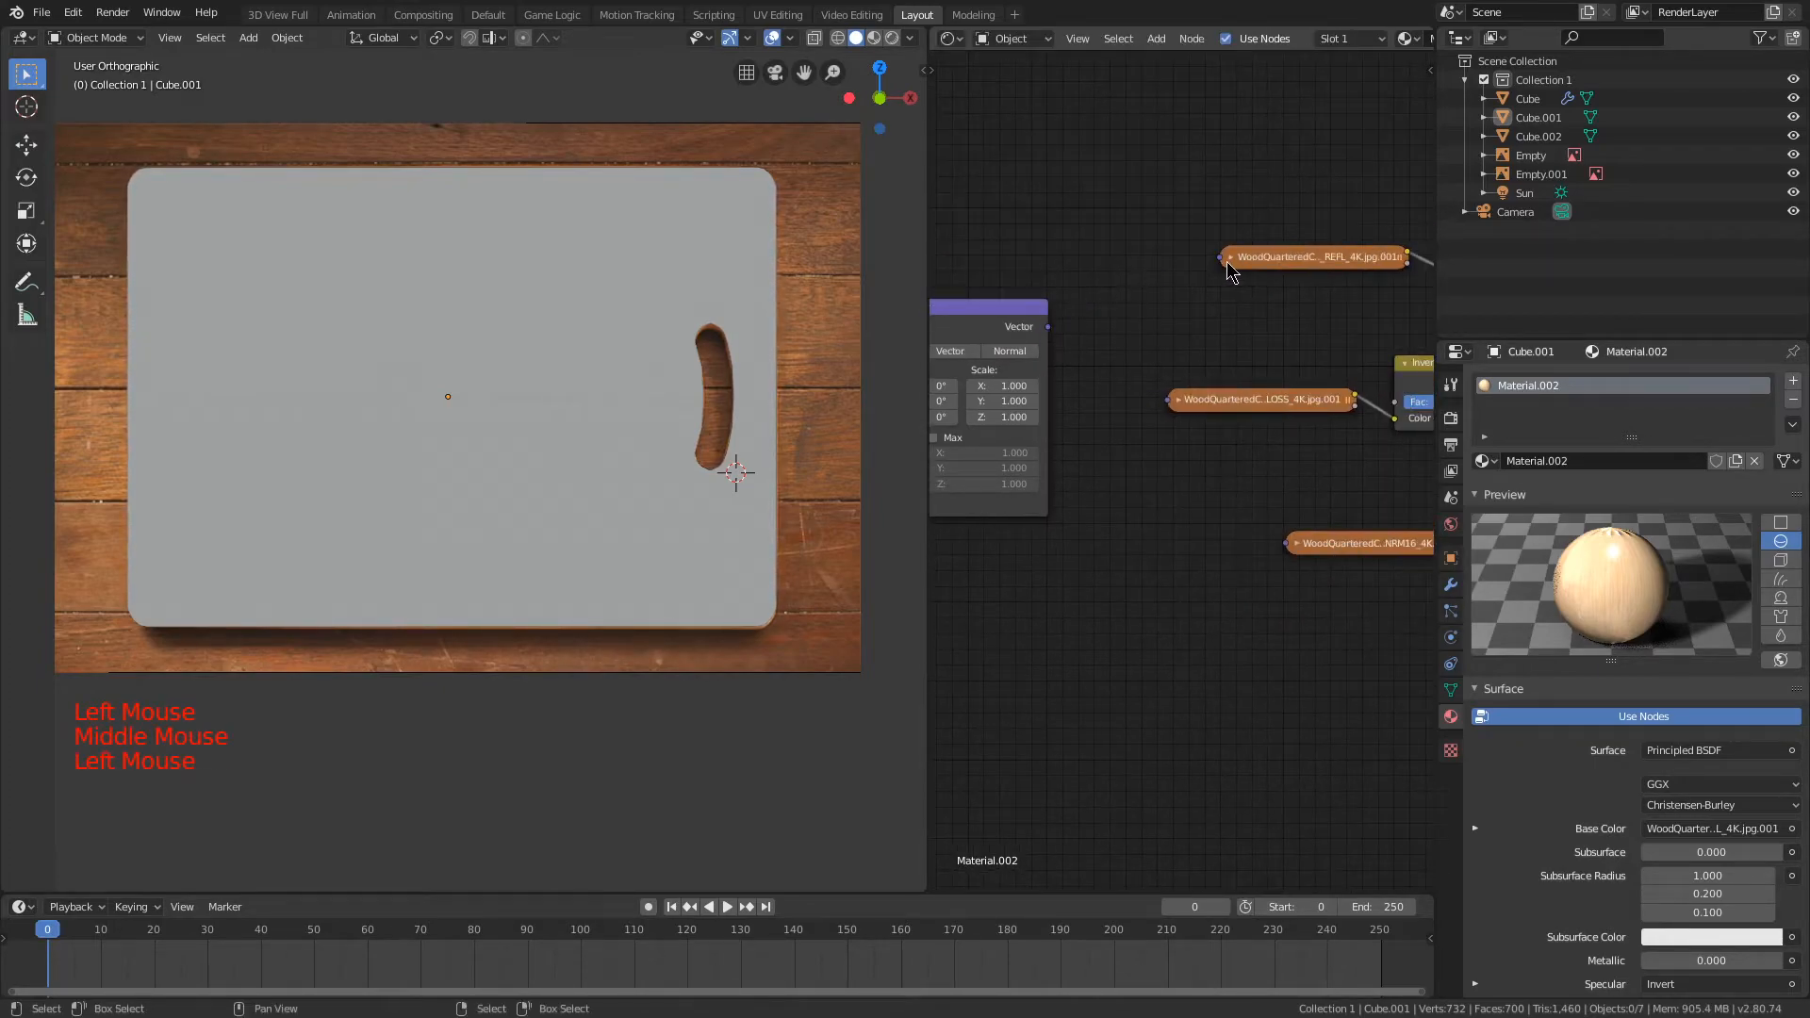
{"action": "left_click_drag", "start_coordinate": [1037, 332], "coordinate": [1215, 256]}
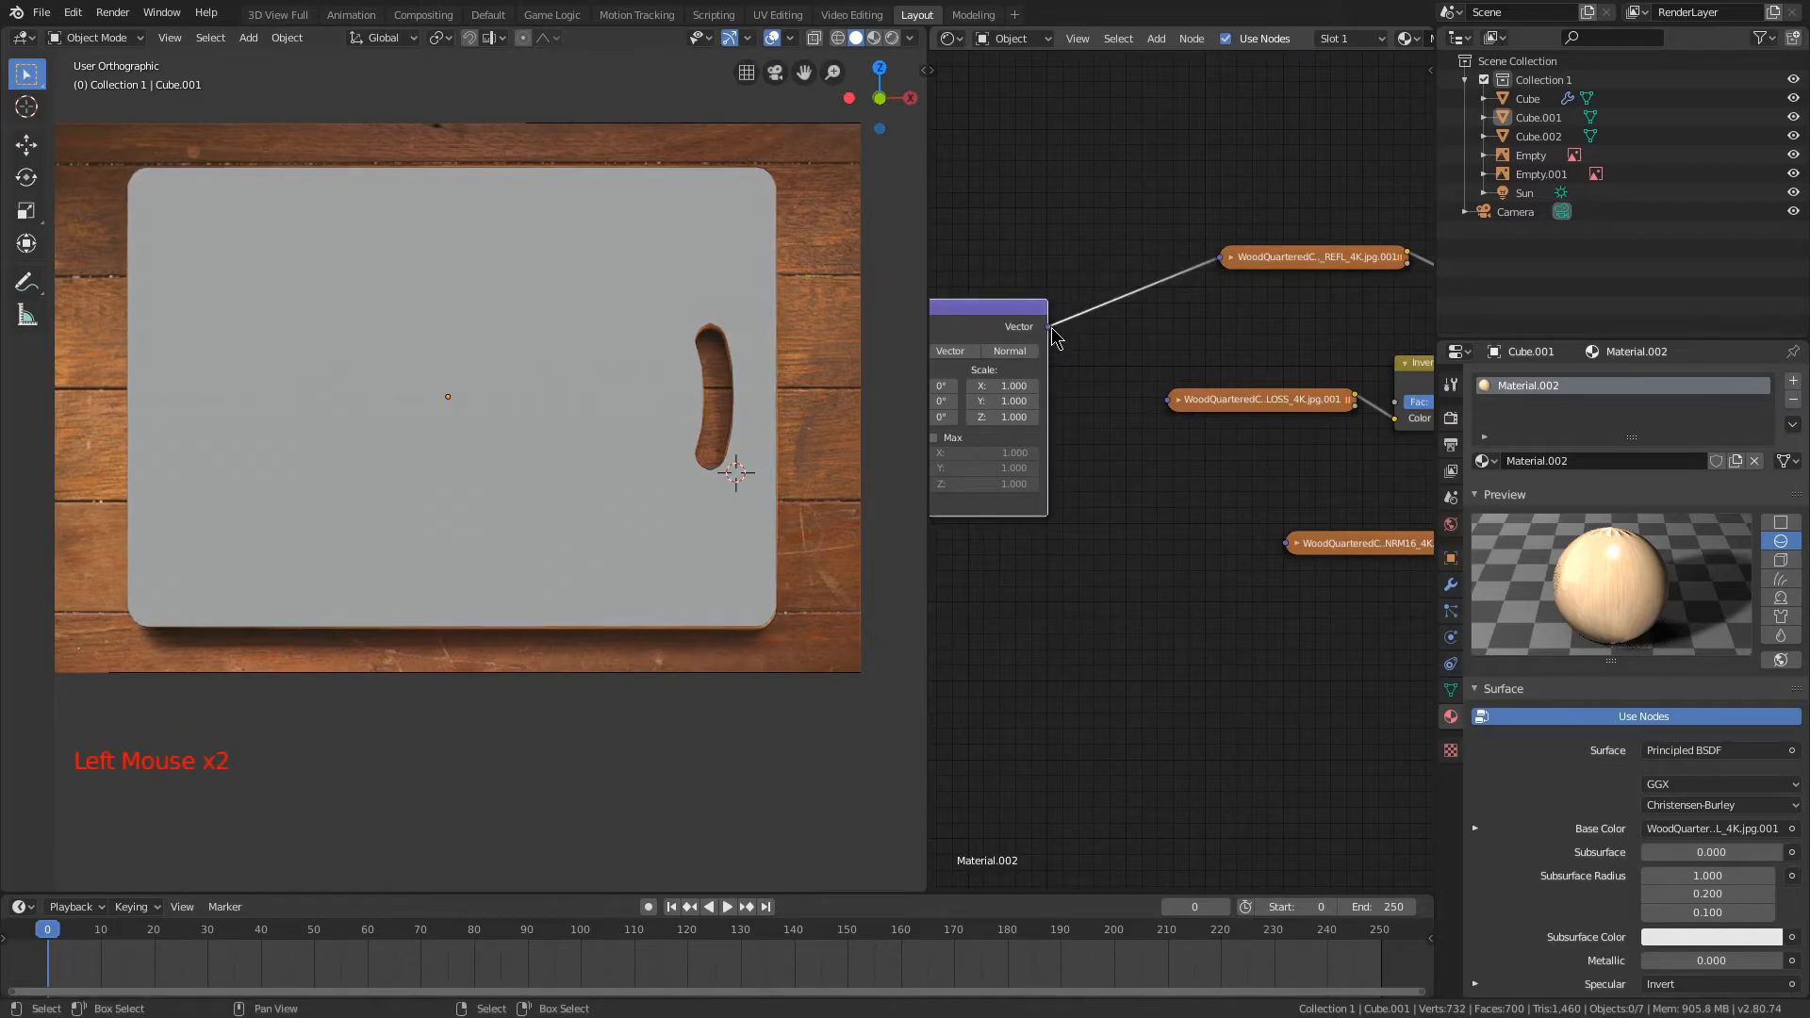
{"action": "left_click_drag", "start_coordinate": [1174, 407], "coordinate": [1171, 401]}
{"action": "scroll", "coordinate": [1160, 451], "scroll_direction": "down", "scroll_amount": 1}
{"action": "left_click_drag", "start_coordinate": [1020, 310], "coordinate": [1081, 411]}
{"action": "left_click_drag", "start_coordinate": [1243, 510], "coordinate": [1134, 415]}
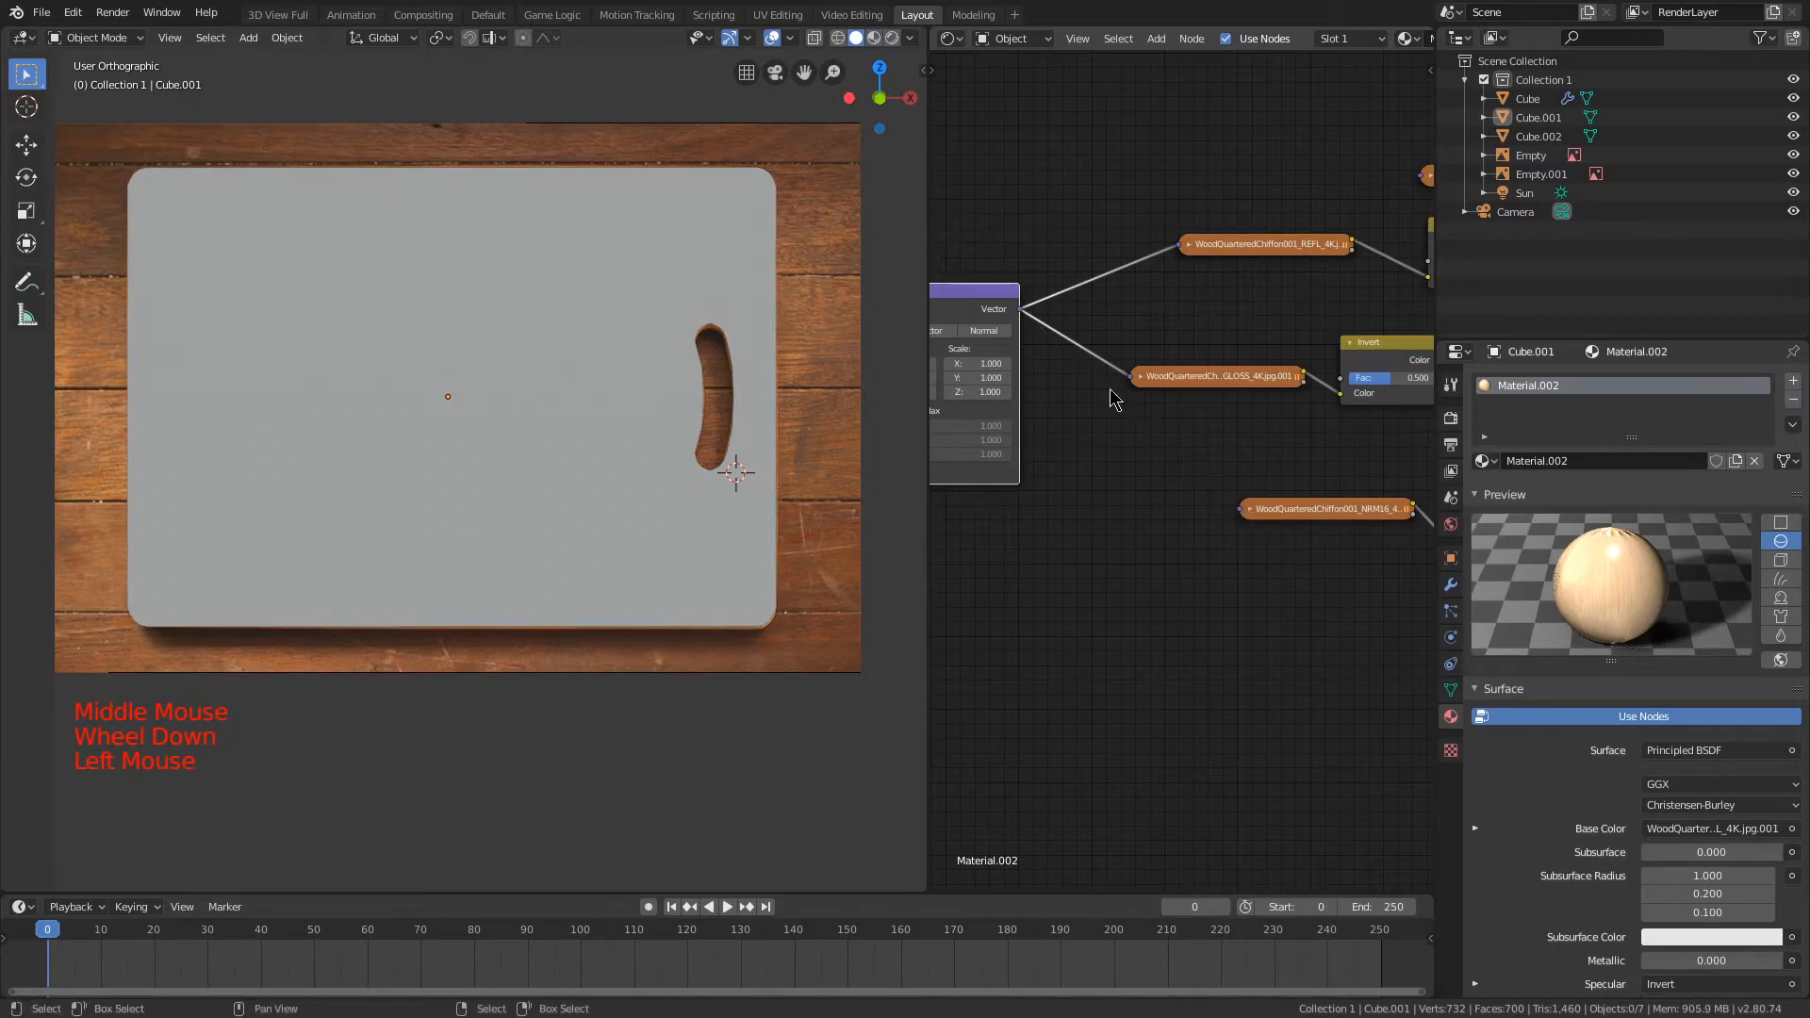
Step: Connect the Mapping node's vector output to the NRM16 and COL texture nodes
{"action": "left_click_drag", "start_coordinate": [1020, 311], "coordinate": [1237, 517]}
{"action": "middle_click_drag", "start_coordinate": [1026, 323], "coordinate": [952, 233]}
{"action": "left_click_drag", "start_coordinate": [968, 269], "coordinate": [1357, 119]}
{"action": "middle_click_drag", "start_coordinate": [1242, 276], "coordinate": [1258, 322]}
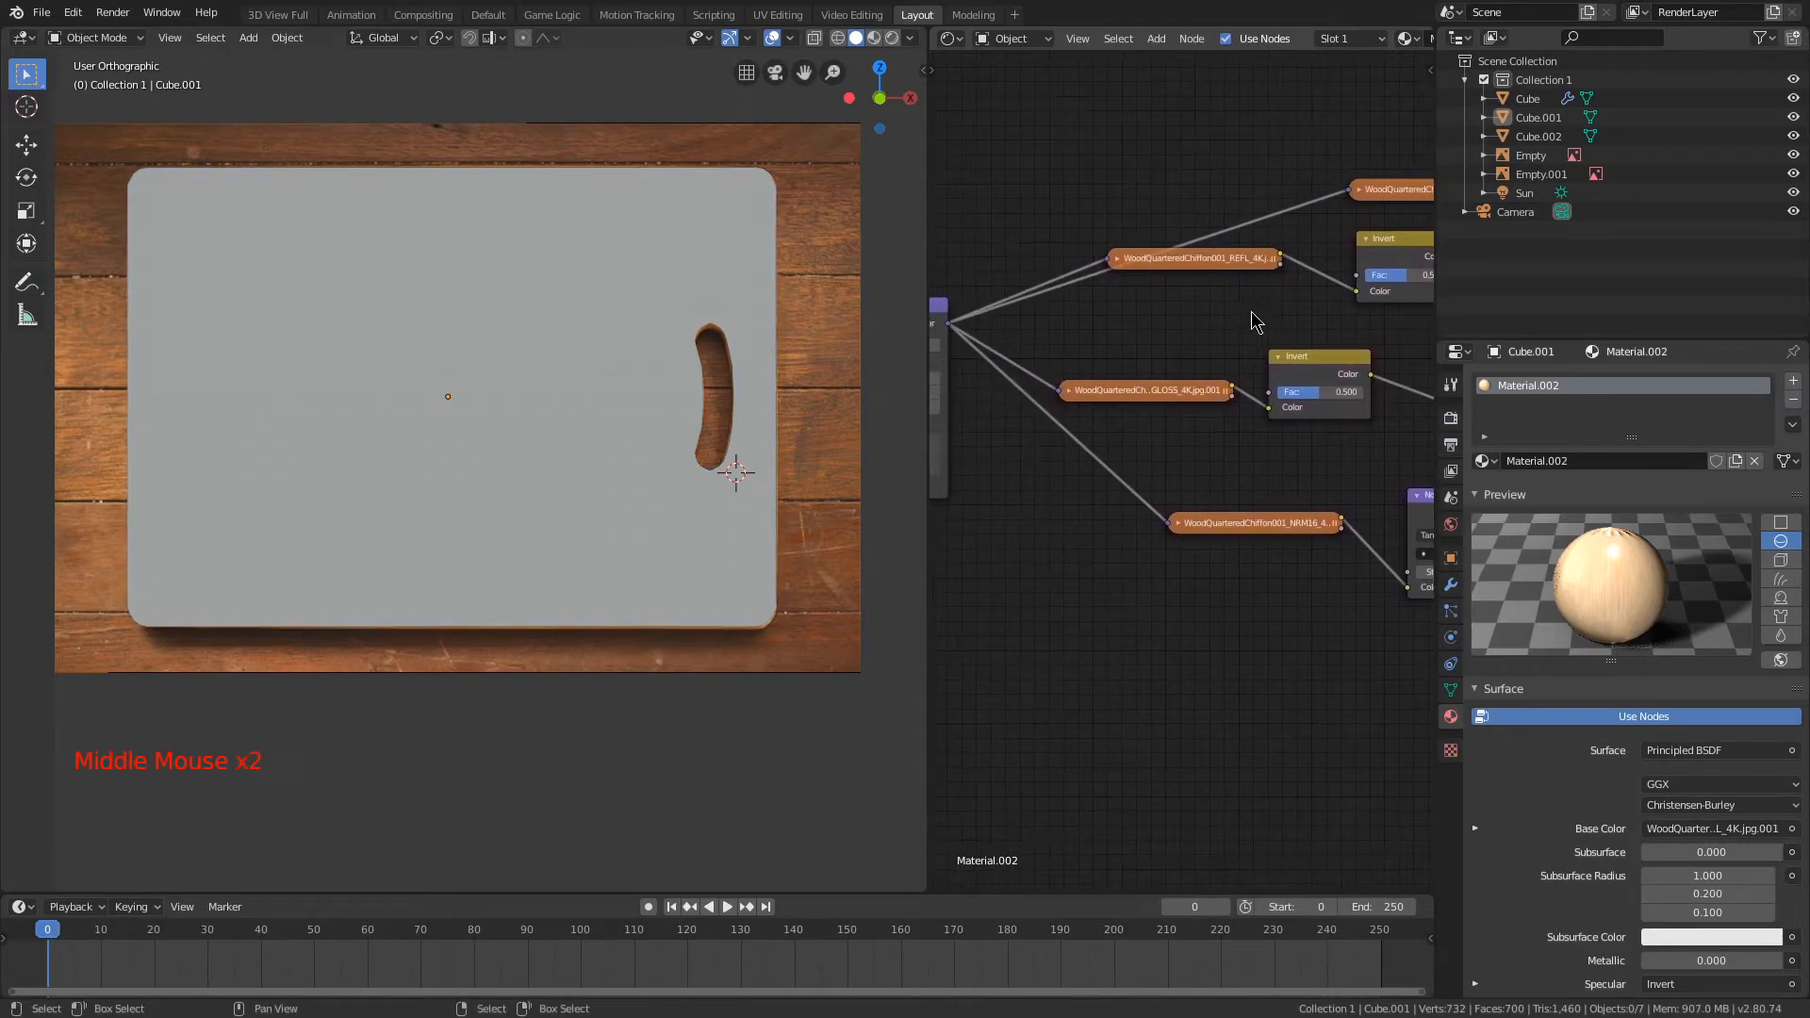
{"action": "middle_click_drag", "start_coordinate": [1103, 318], "coordinate": [994, 296]}
{"action": "left_click_drag", "start_coordinate": [1357, 551], "coordinate": [1310, 552]}
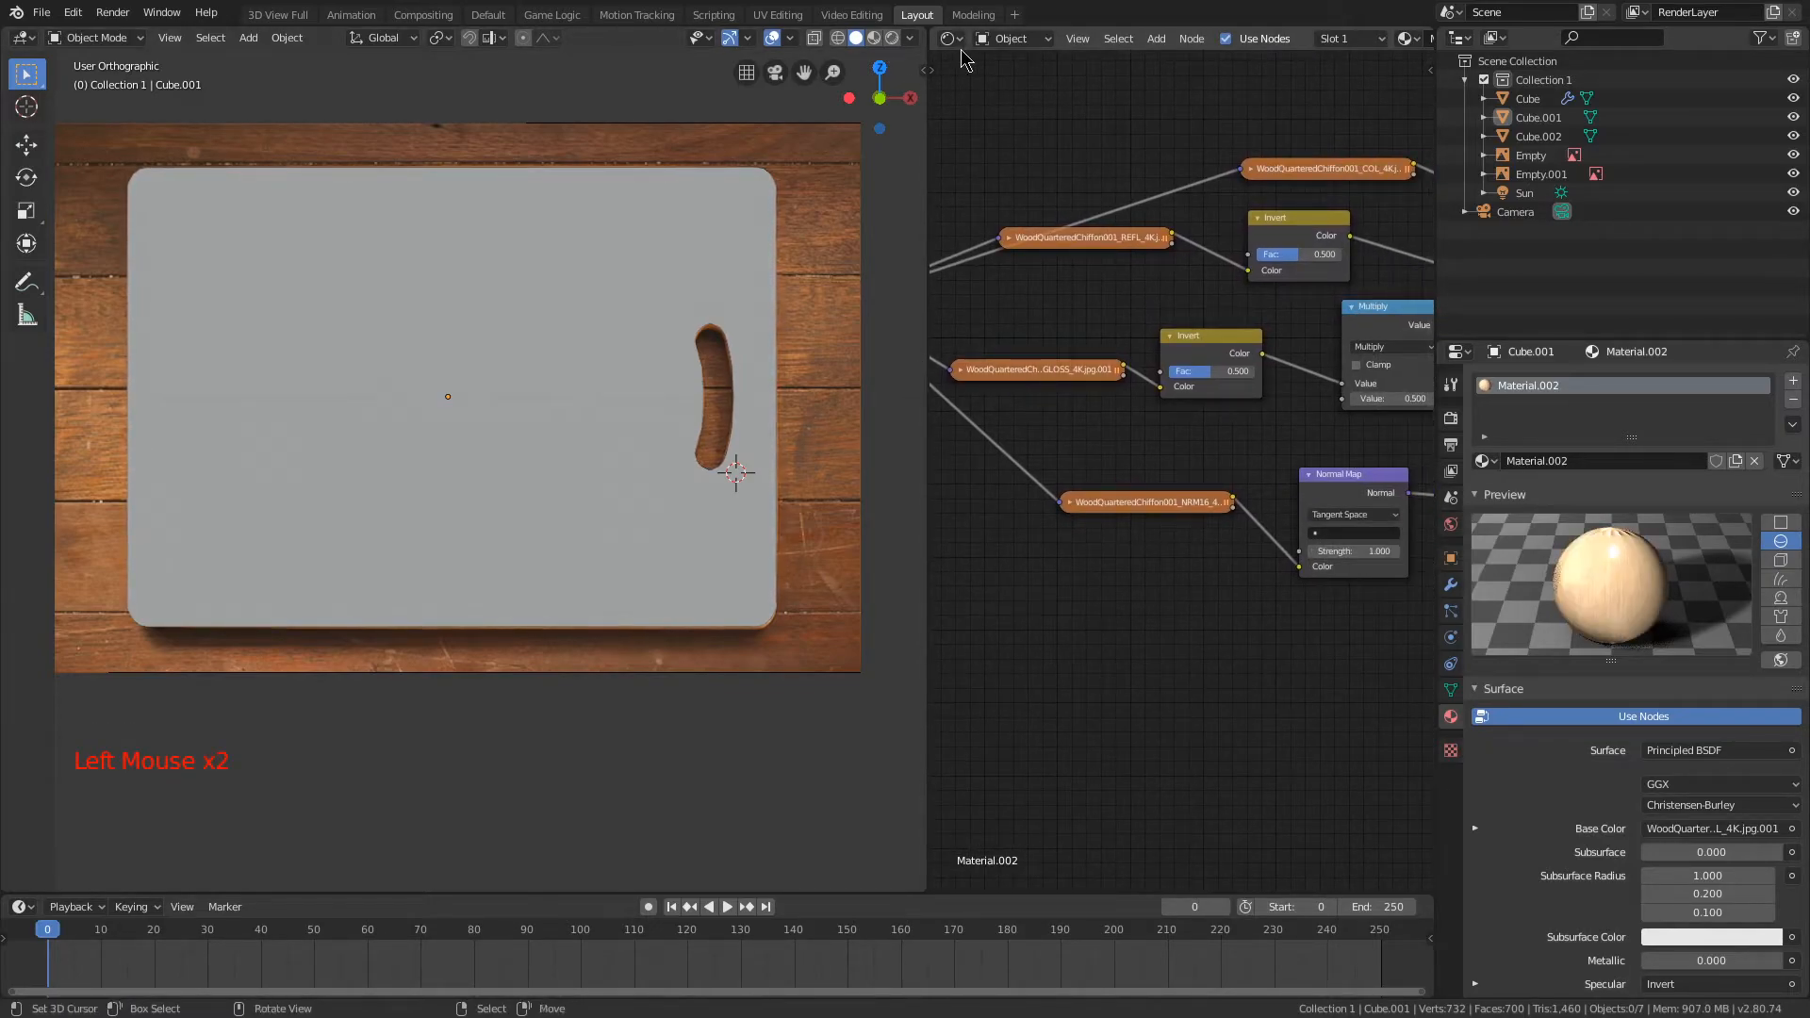
Step: Expand the 3D view over the node editor and switch it to rendered shading
{"action": "left_click", "coordinate": [911, 38]}
{"action": "left_click", "coordinate": [911, 37]}
{"action": "left_click_drag", "start_coordinate": [925, 31], "coordinate": [942, 193]}
{"action": "scroll", "coordinate": [943, 193], "scroll_direction": "down", "scroll_amount": 2}
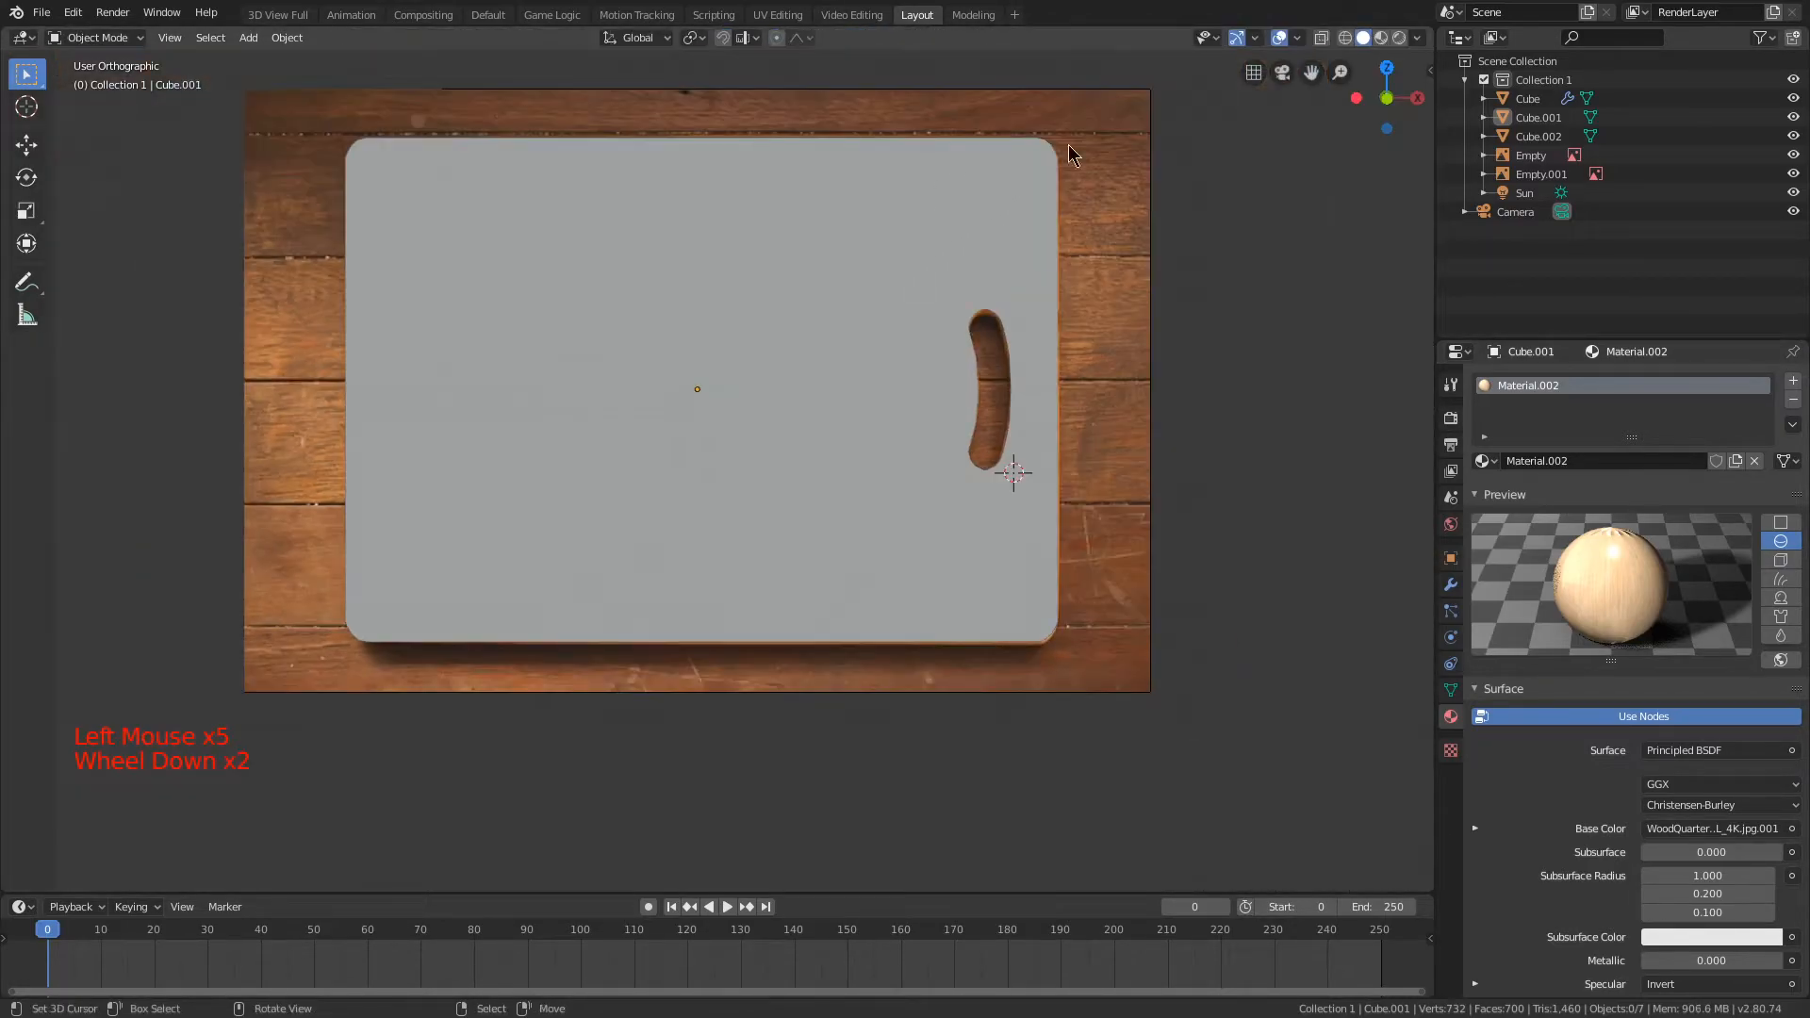
{"action": "left_click", "coordinate": [1400, 38]}
{"action": "middle_click_drag", "start_coordinate": [982, 216], "coordinate": [1090, 235]}
Step: Delete the reference image empty behind the cutting board
{"action": "right_click", "coordinate": [652, 182]}
{"action": "right_click", "coordinate": [657, 174]}
{"action": "key", "text": "Delete"}
Step: Examine the board's rendered wood texture from several angles in perspective, then return to solid shading
{"action": "scroll", "coordinate": [1139, 377], "scroll_direction": "up", "scroll_amount": 3}
{"action": "middle_click_drag", "start_coordinate": [1139, 377], "coordinate": [1039, 164]}
{"action": "scroll", "coordinate": [1016, 308], "scroll_direction": "down", "scroll_amount": 2}
{"action": "key", "text": "KP_5"}
{"action": "scroll", "coordinate": [743, 377], "scroll_direction": "up", "scroll_amount": 5}
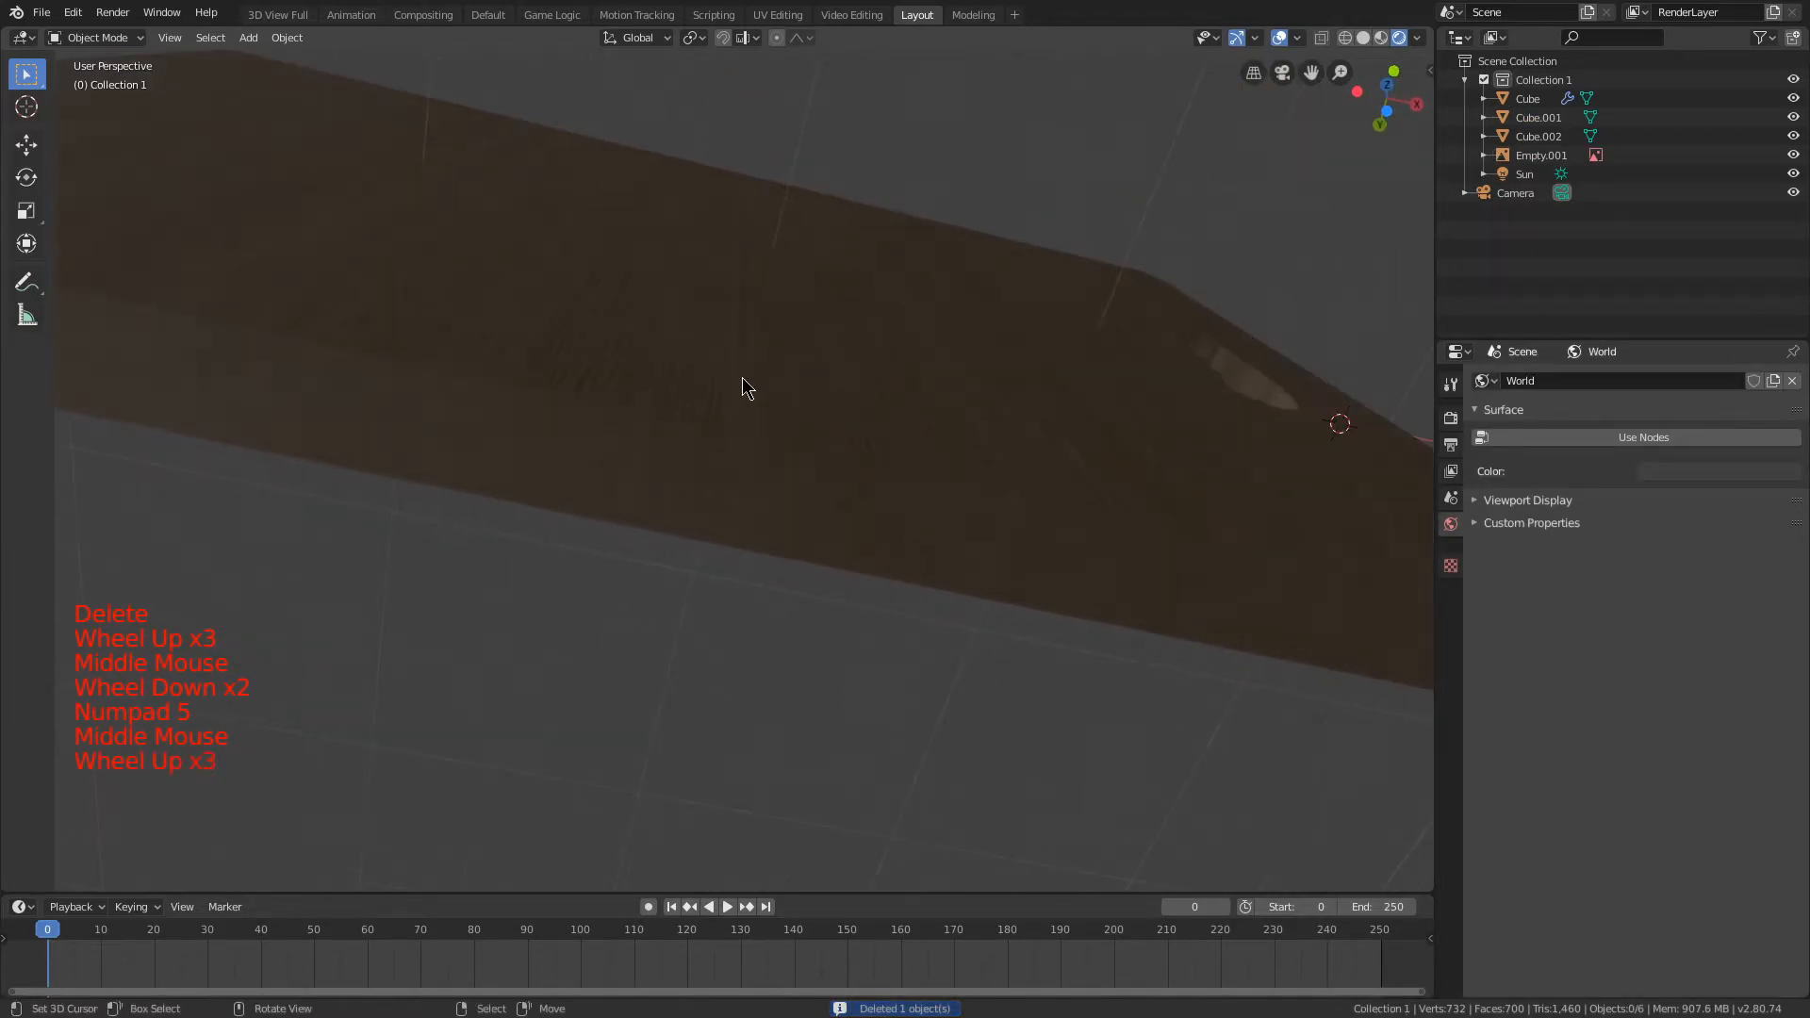
{"action": "scroll", "coordinate": [737, 376], "scroll_direction": "down", "scroll_amount": 5}
{"action": "mouse_move", "coordinate": [777, 292]}
{"action": "middle_mouse_down"}
{"action": "mouse_move", "coordinate": [1149, 626]}
{"action": "mouse_move", "coordinate": [1240, 476]}
{"action": "mouse_move", "coordinate": [1020, 426]}
{"action": "mouse_move", "coordinate": [681, 467]}
{"action": "mouse_move", "coordinate": [649, 491]}
{"action": "mouse_move", "coordinate": [689, 474]}
{"action": "mouse_move", "coordinate": [574, 489]}
{"action": "mouse_move", "coordinate": [231, 455]}
{"action": "mouse_move", "coordinate": [1301, 457]}
{"action": "mouse_move", "coordinate": [1211, 462]}
{"action": "mouse_move", "coordinate": [1110, 426]}
{"action": "mouse_move", "coordinate": [1160, 396]}
{"action": "middle_mouse_up"}
{"action": "scroll", "coordinate": [690, 476], "scroll_direction": "down", "scroll_amount": 2}
{"action": "key", "text": "z"}
{"action": "scroll", "coordinate": [1210, 462], "scroll_direction": "down", "scroll_amount": 3}
{"action": "scroll", "coordinate": [1174, 437], "scroll_direction": "down", "scroll_amount": 2}
Step: Select the cutting board and rotate it about the global X axis so it lies flat
{"action": "middle_click_drag", "start_coordinate": [1160, 396], "coordinate": [1280, 408]}
{"action": "right_click", "coordinate": [1280, 408]}
{"action": "right_click", "coordinate": [660, 448]}
{"action": "right_click", "coordinate": [1258, 454]}
{"action": "scroll", "coordinate": [1543, 773], "scroll_direction": "down", "scroll_amount": 9}
{"action": "scroll", "coordinate": [1542, 782], "scroll_direction": "down", "scroll_amount": 4}
{"action": "scroll", "coordinate": [1542, 782], "scroll_direction": "up", "scroll_amount": 12}
{"action": "right_click", "coordinate": [623, 467]}
{"action": "middle_click_drag", "start_coordinate": [914, 497], "coordinate": [1083, 453]}
{"action": "scroll", "coordinate": [1179, 387], "scroll_direction": "up", "scroll_amount": 1}
{"action": "scroll", "coordinate": [1225, 348], "scroll_direction": "down", "scroll_amount": 2}
{"action": "middle_click_drag", "start_coordinate": [1232, 343], "coordinate": [1188, 335], "text": "shift"}
{"action": "middle_click_drag", "start_coordinate": [1188, 335], "coordinate": [1144, 329]}
{"action": "key", "text": "r"}
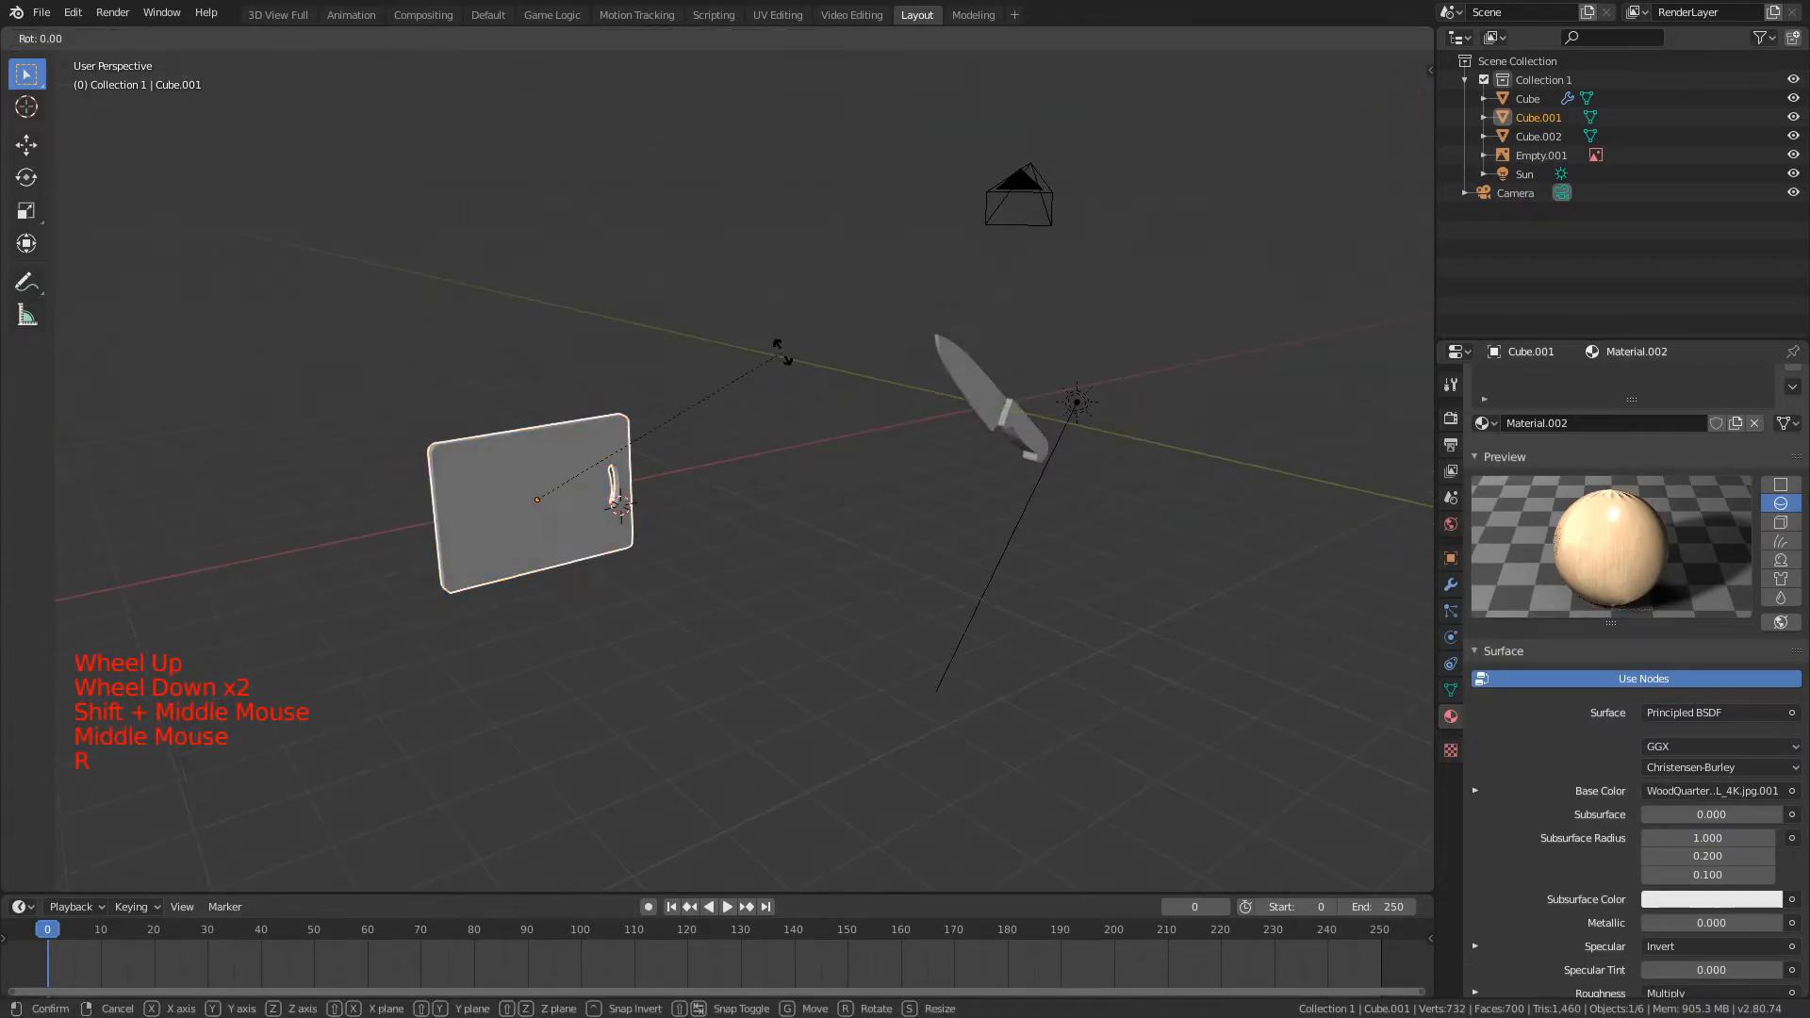
{"action": "key", "text": "r"}
{"action": "key", "text": "x"}
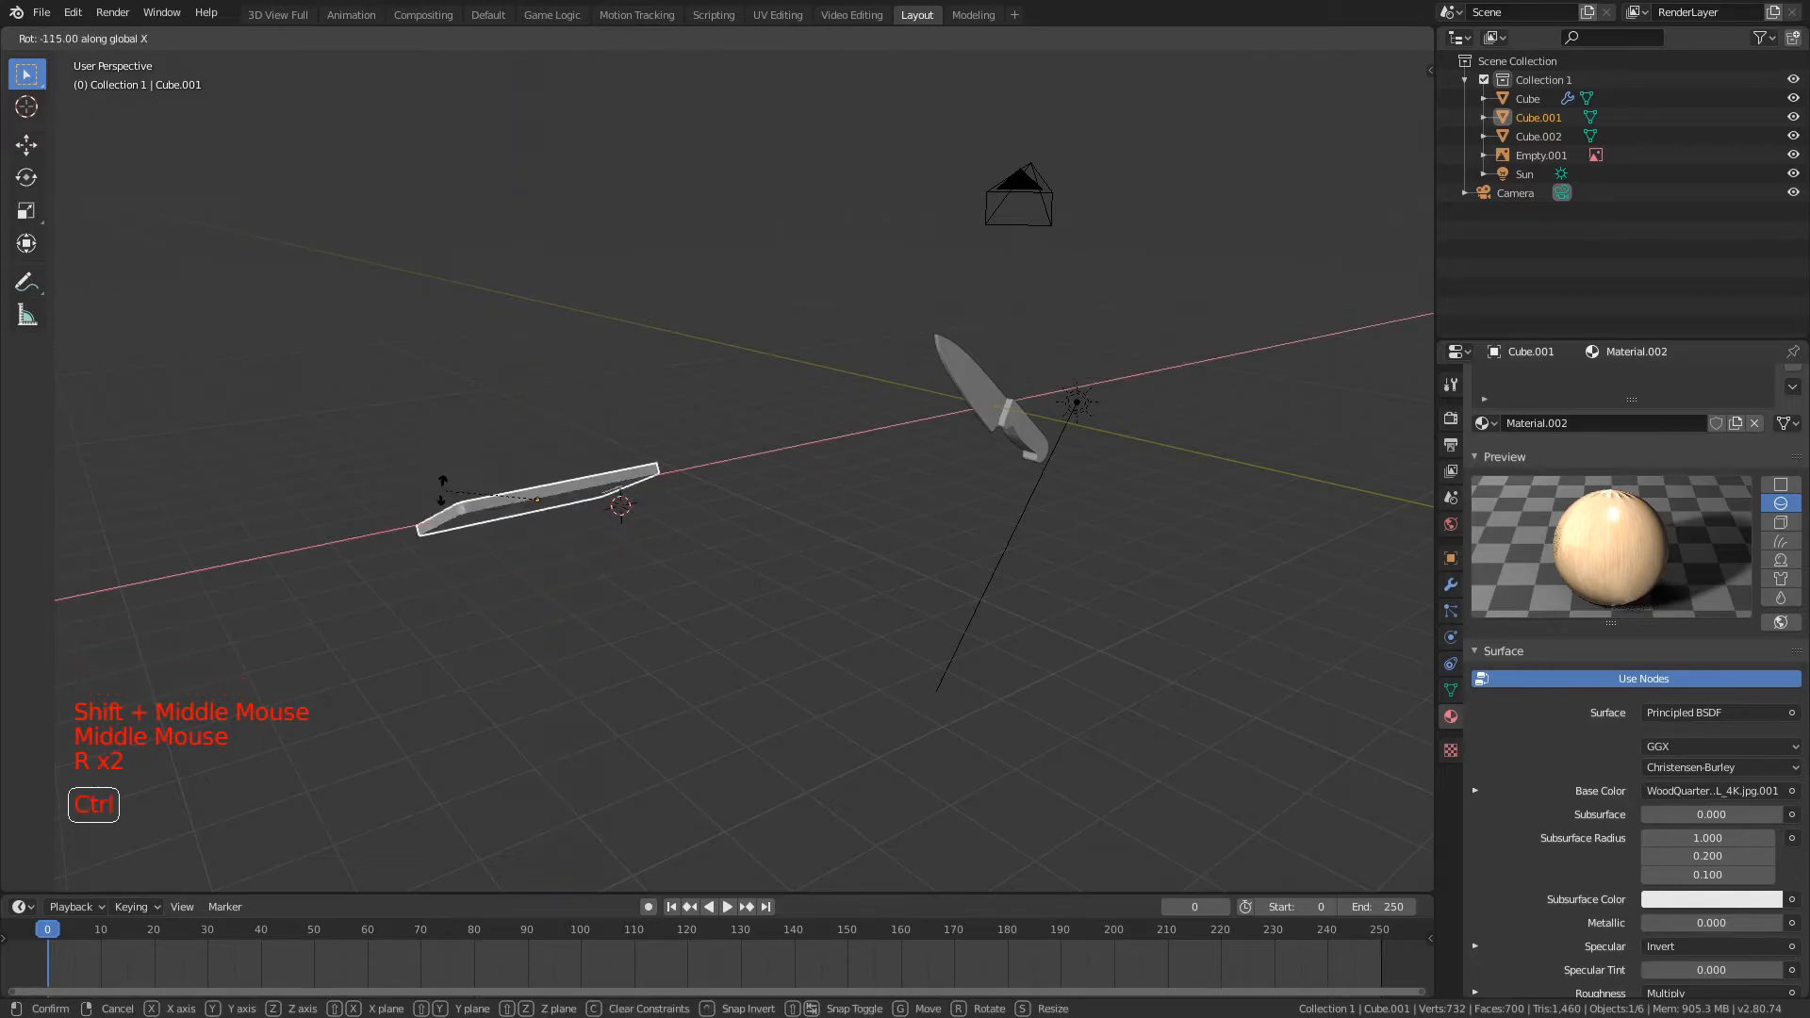
{"action": "left_click", "coordinate": [450, 462], "text": "ctrl"}
Step: Move the cutting board 9.697 along the X axis, next to the knife
{"action": "right_click", "coordinate": [958, 376]}
{"action": "mouse_move", "coordinate": [964, 377]}
{"action": "middle_mouse_down"}
{"action": "mouse_move", "coordinate": [980, 394]}
{"action": "mouse_move", "coordinate": [967, 411]}
{"action": "middle_mouse_up"}
{"action": "key", "text": "g"}
{"action": "right_click", "coordinate": [405, 421]}
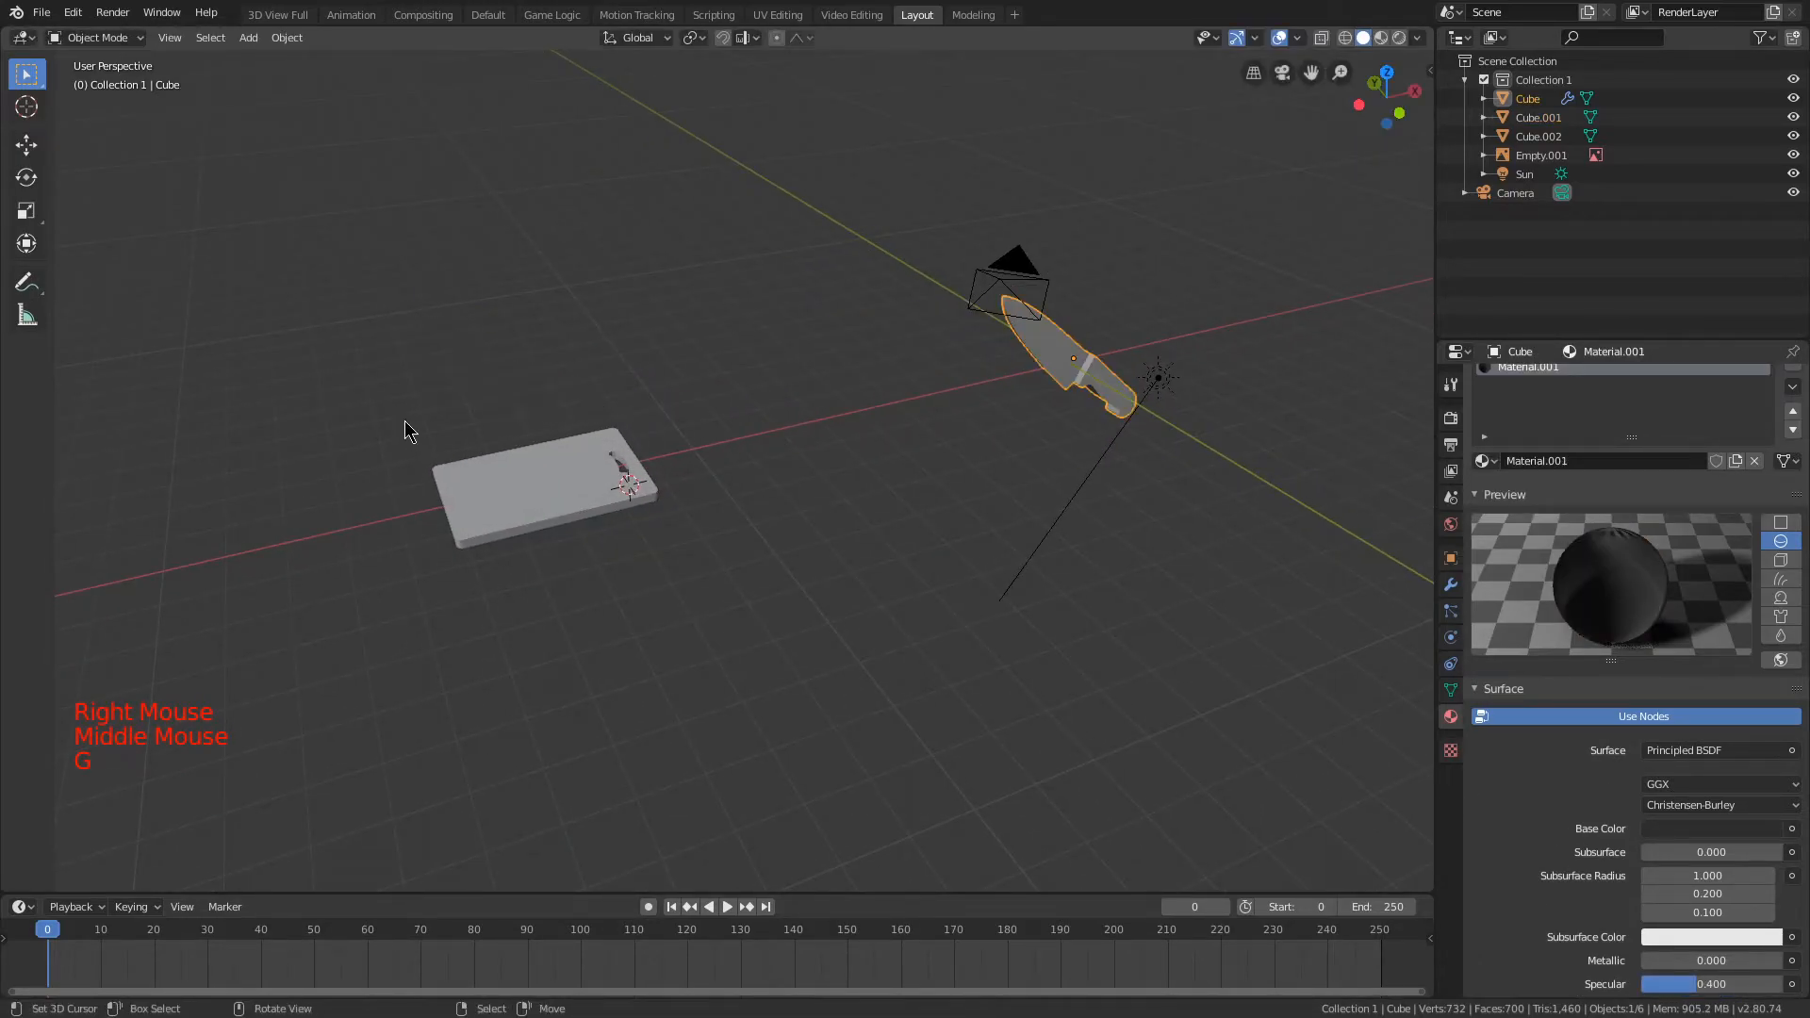
{"action": "right_click", "coordinate": [451, 445]}
{"action": "key", "text": "g"}
{"action": "scroll", "coordinate": [1325, 613], "scroll_direction": "up", "scroll_amount": 1}
{"action": "scroll", "coordinate": [1325, 607], "scroll_direction": "up", "scroll_amount": 5}
{"action": "middle_click_drag", "start_coordinate": [1325, 607], "coordinate": [1167, 399], "text": "shift"}
{"action": "scroll", "coordinate": [1225, 340], "scroll_direction": "down", "scroll_amount": 2}
{"action": "middle_click_drag", "start_coordinate": [1280, 279], "coordinate": [1068, 386]}
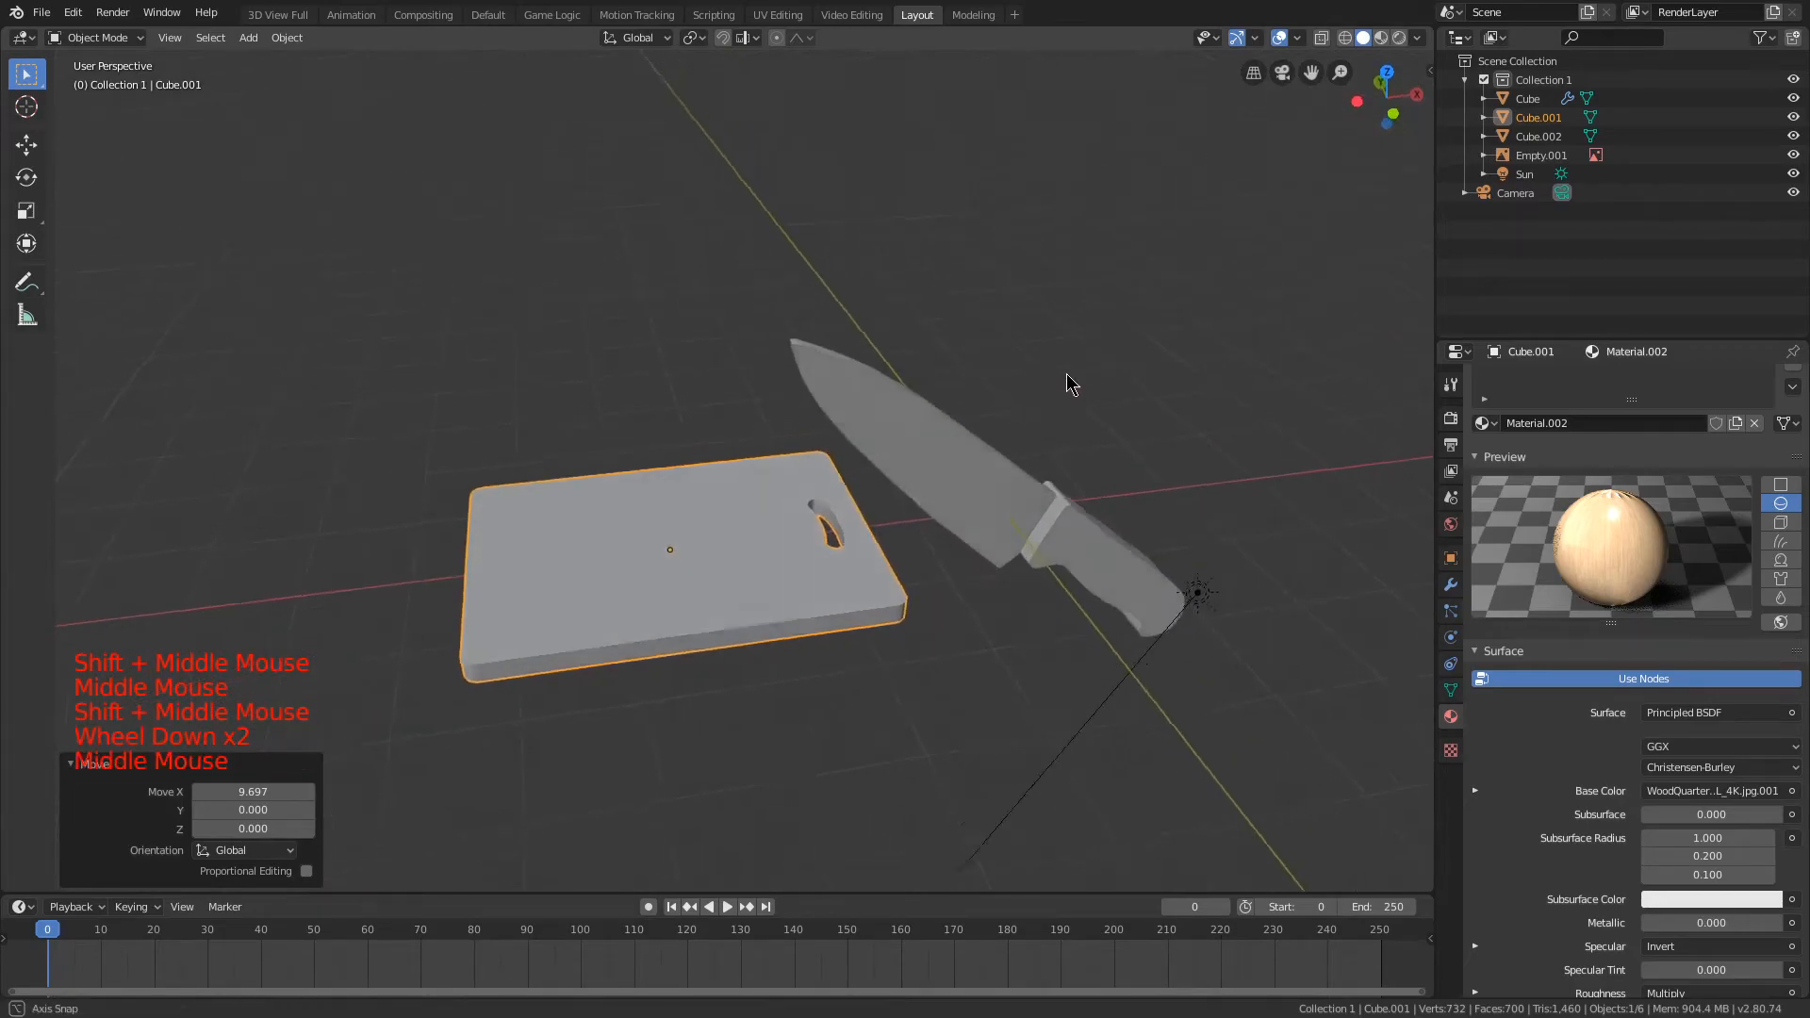
Step: Try to add a loop cut to the knife's mesh
{"action": "right_click", "coordinate": [886, 424]}
{"action": "key", "text": "g"}
{"action": "key", "text": "Escape"}
{"action": "scroll", "coordinate": [886, 424], "scroll_direction": "up", "scroll_amount": 1}
{"action": "middle_click_drag", "start_coordinate": [886, 424], "coordinate": [1030, 404]}
{"action": "scroll", "coordinate": [1135, 522], "scroll_direction": "up", "scroll_amount": 3}
{"action": "scroll", "coordinate": [790, 463], "scroll_direction": "up", "scroll_amount": 5}
{"action": "middle_click_drag", "start_coordinate": [1135, 521], "coordinate": [824, 452], "text": "shift"}
{"action": "key", "text": "Tab"}
{"action": "key", "text": "a"}
{"action": "key", "text": "a"}
{"action": "key", "text": "a"}
{"action": "key", "text": "a"}
{"action": "key", "text": "ctrl+r"}
{"action": "left_click", "coordinate": [715, 331]}
{"action": "key", "text": "a"}
{"action": "scroll", "coordinate": [929, 472], "scroll_direction": "down", "scroll_amount": 4}
{"action": "key", "text": "Tab"}
{"action": "scroll", "coordinate": [808, 505], "scroll_direction": "down", "scroll_amount": 3}
{"action": "middle_click_drag", "start_coordinate": [808, 505], "coordinate": [760, 532]}
{"action": "mouse_move", "coordinate": [760, 532]}
{"action": "middle_mouse_down"}
{"action": "mouse_move", "coordinate": [712, 559]}
{"action": "mouse_move", "coordinate": [769, 514]}
{"action": "mouse_move", "coordinate": [752, 542]}
{"action": "middle_mouse_up"}
{"action": "key", "text": "ctrl+z"}
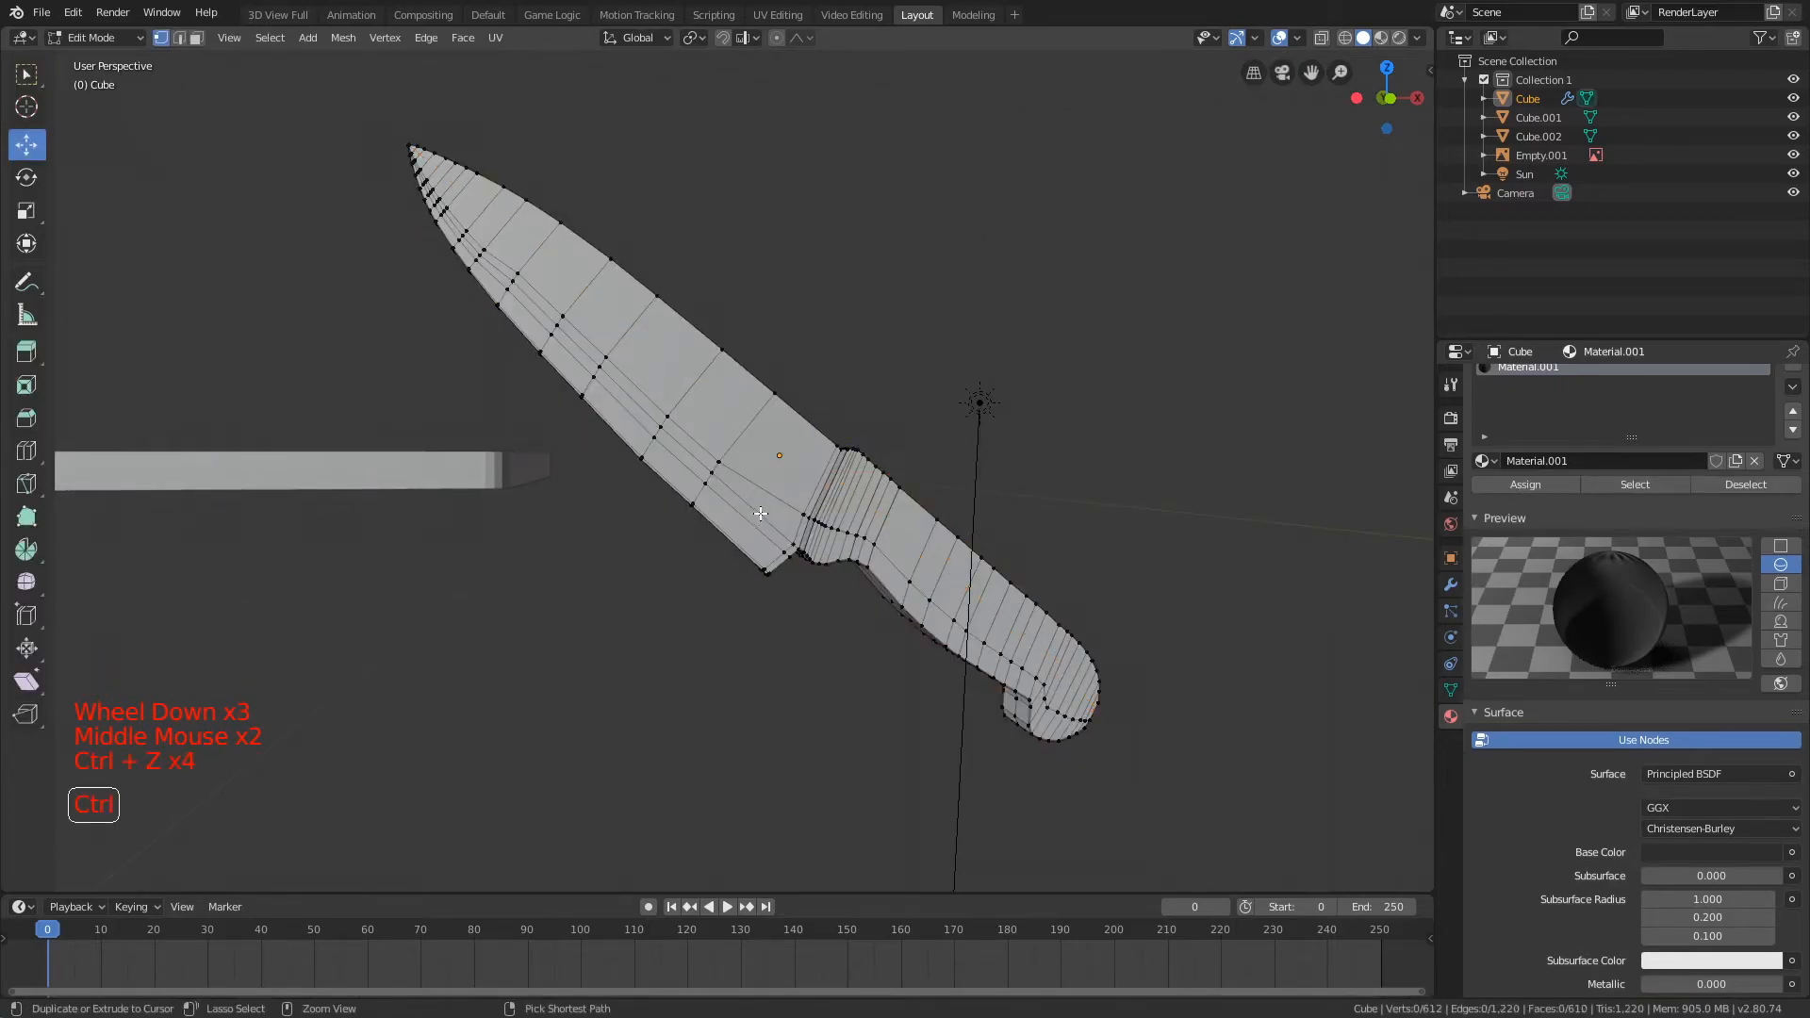
Step: Move the single vertex on the side of the knife blade above the bolster sideways, and deselect it
{"action": "scroll", "coordinate": [759, 514], "scroll_direction": "up", "scroll_amount": 6}
{"action": "middle_click_drag", "start_coordinate": [829, 472], "coordinate": [1033, 391]}
{"action": "right_click", "coordinate": [624, 426]}
{"action": "key", "text": "g"}
{"action": "key", "text": "g"}
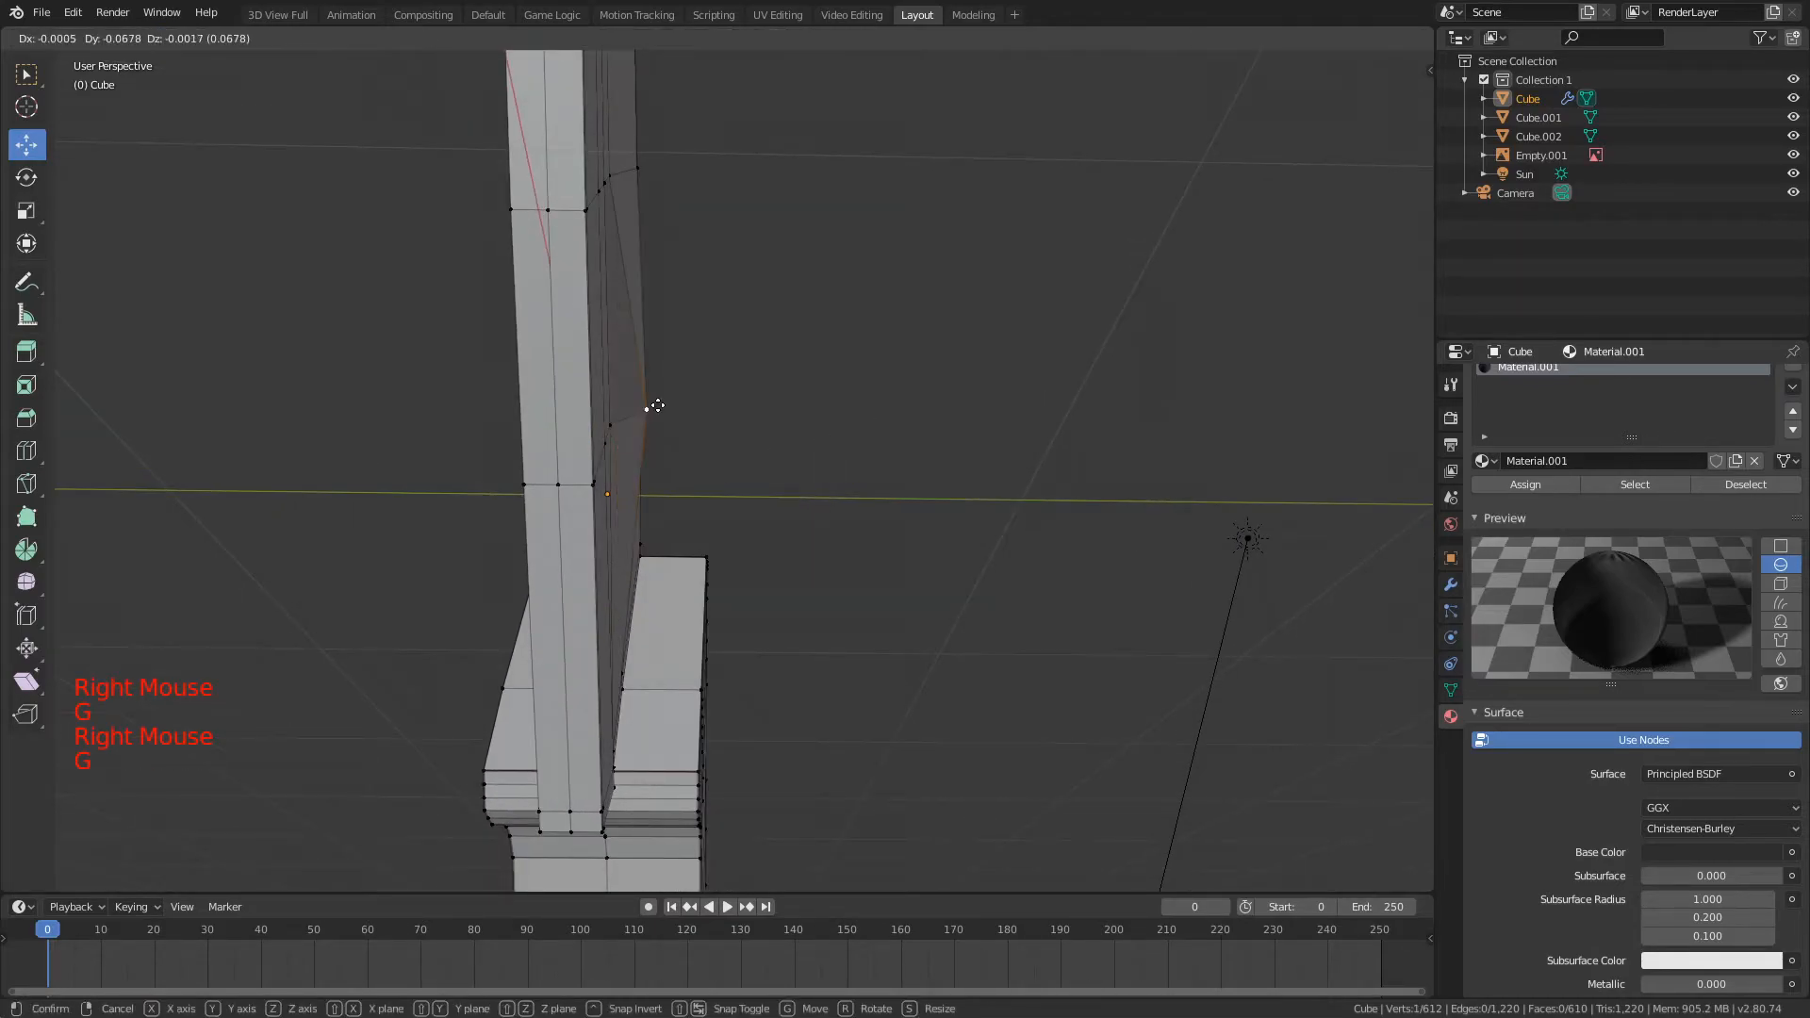
{"action": "middle_click_drag", "start_coordinate": [651, 404], "coordinate": [698, 420]}
{"action": "key", "text": "a"}
{"action": "scroll", "coordinate": [993, 403], "scroll_direction": "down", "scroll_amount": 2}
{"action": "middle_click_drag", "start_coordinate": [994, 403], "coordinate": [947, 434]}
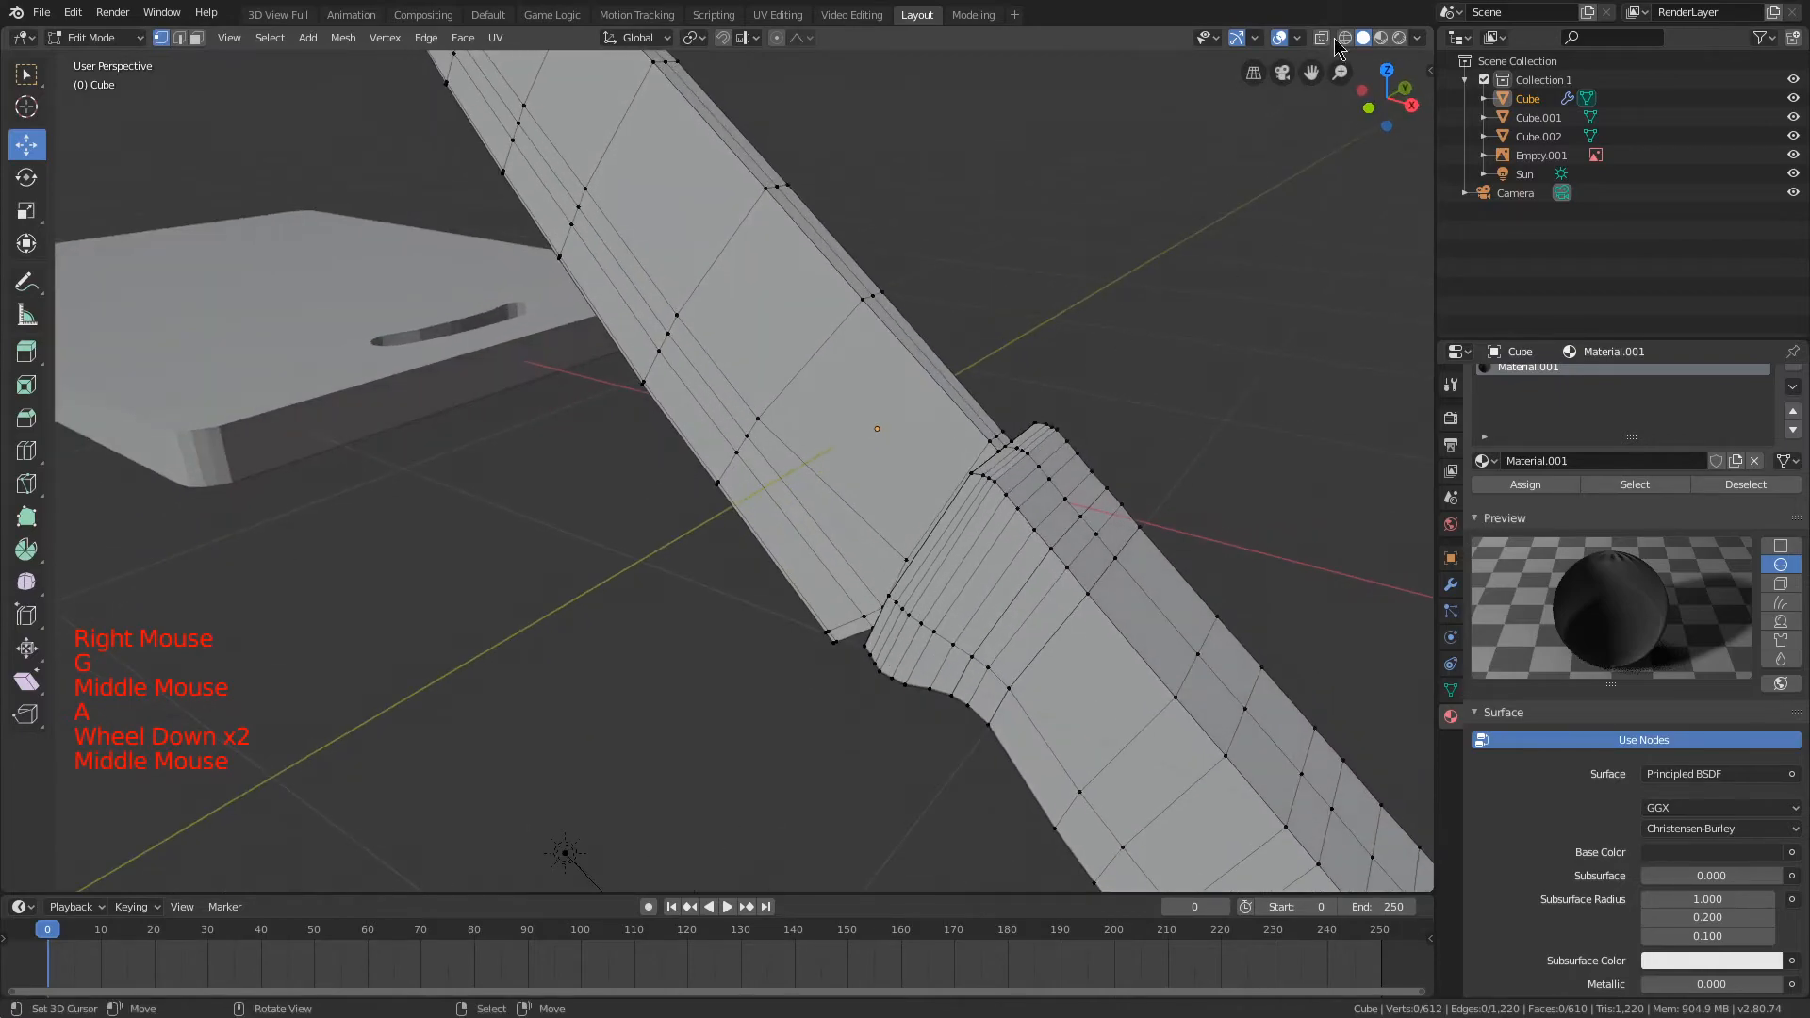
Step: Leave mesh editing and move the knife over the cutting board by about -3.68 in X, 0.59 in Y and 0.43 in Z
{"action": "scroll", "coordinate": [876, 311], "scroll_direction": "down", "scroll_amount": 3}
{"action": "key", "text": "Tab"}
{"action": "scroll", "coordinate": [986, 327], "scroll_direction": "down", "scroll_amount": 2, "text": "shift"}
{"action": "middle_click_drag", "start_coordinate": [876, 311], "coordinate": [1159, 323]}
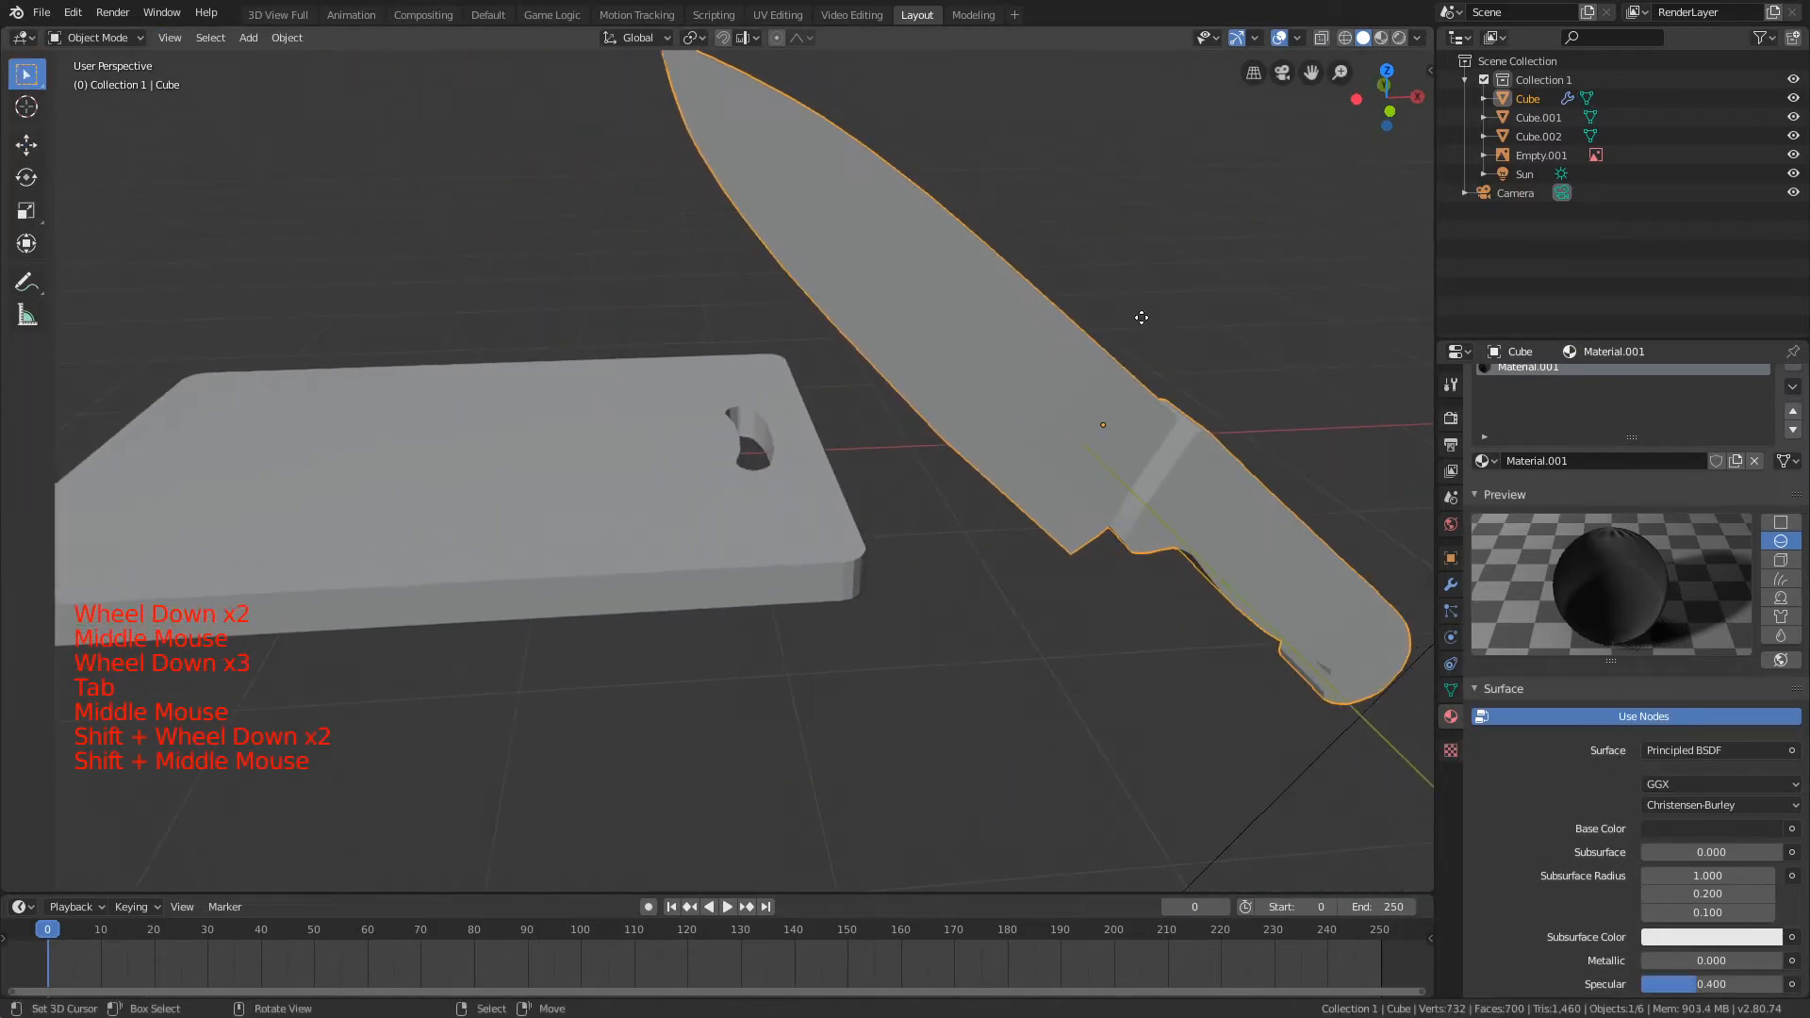
{"action": "key", "text": "g"}
{"action": "left_click", "coordinate": [529, 251]}
{"action": "scroll", "coordinate": [631, 264], "scroll_direction": "down", "scroll_amount": 3}
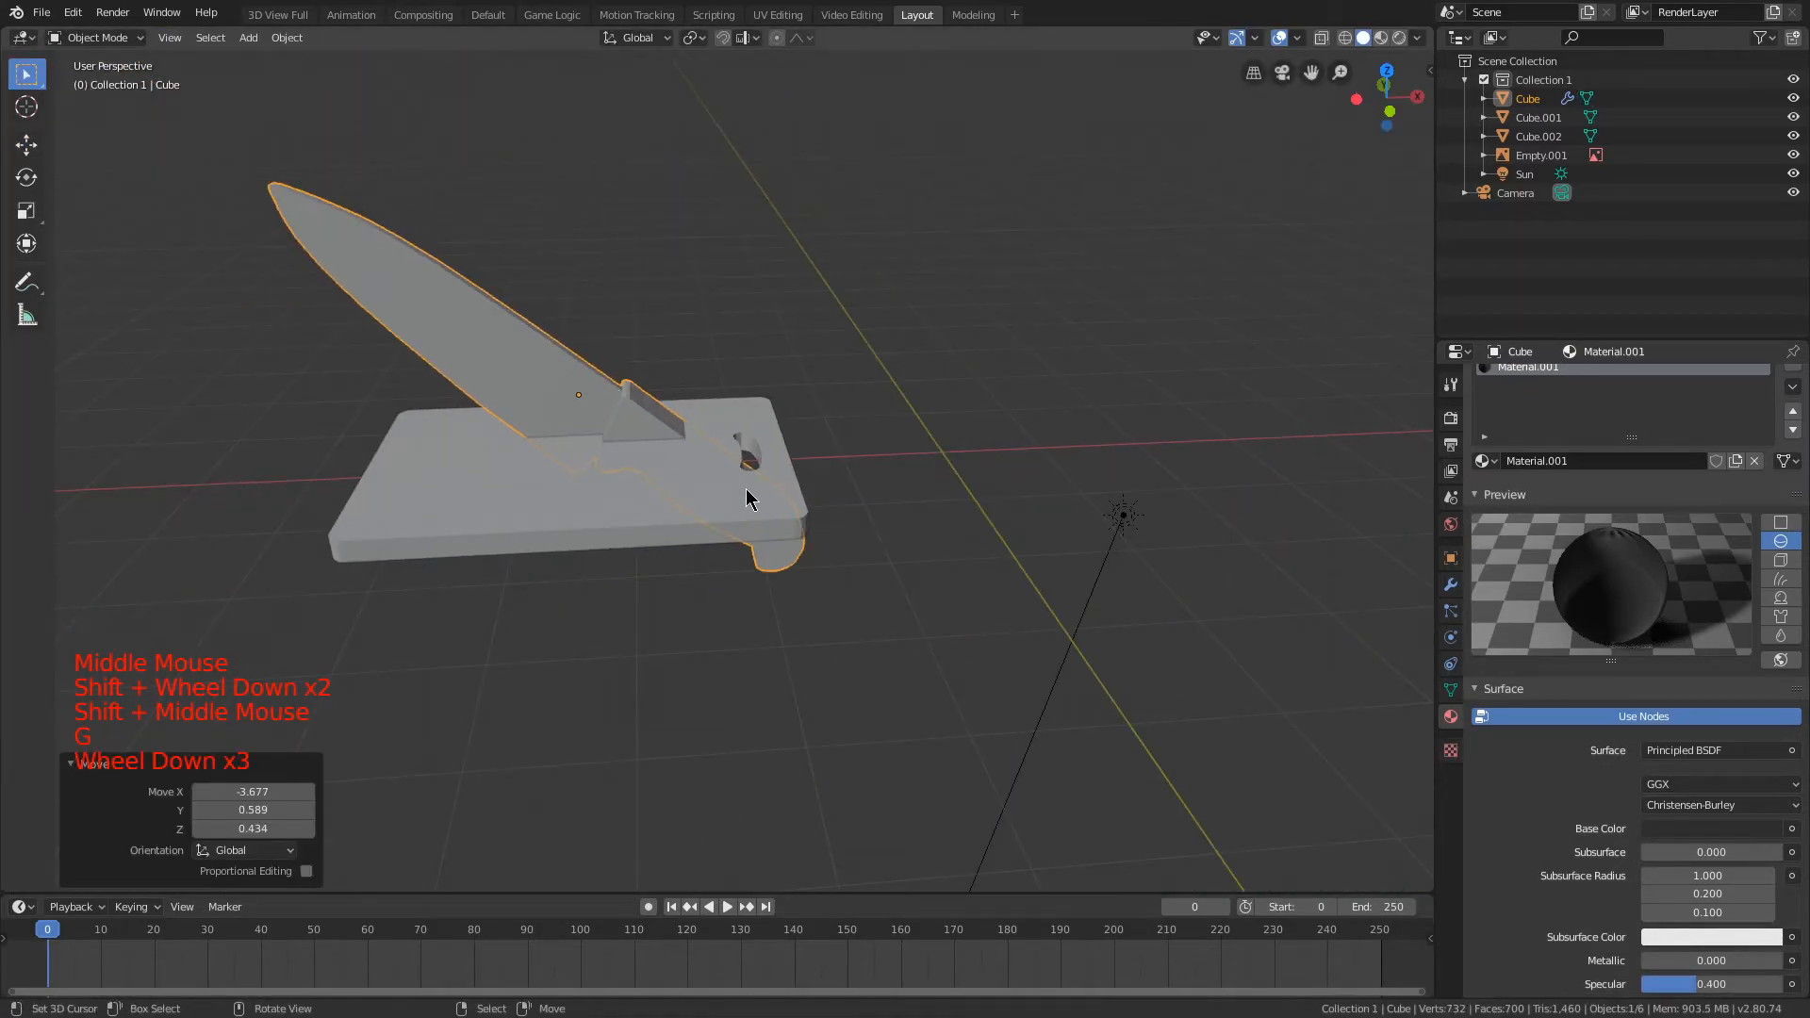
Step: Rotate the knife 90° about global X so it lies flat, and lower it 0.253 along Z
{"action": "key", "text": "r"}
{"action": "right_click", "coordinate": [651, 660]}
{"action": "key", "text": "r"}
{"action": "key", "text": "x"}
{"action": "key", "text": "ctrl"}
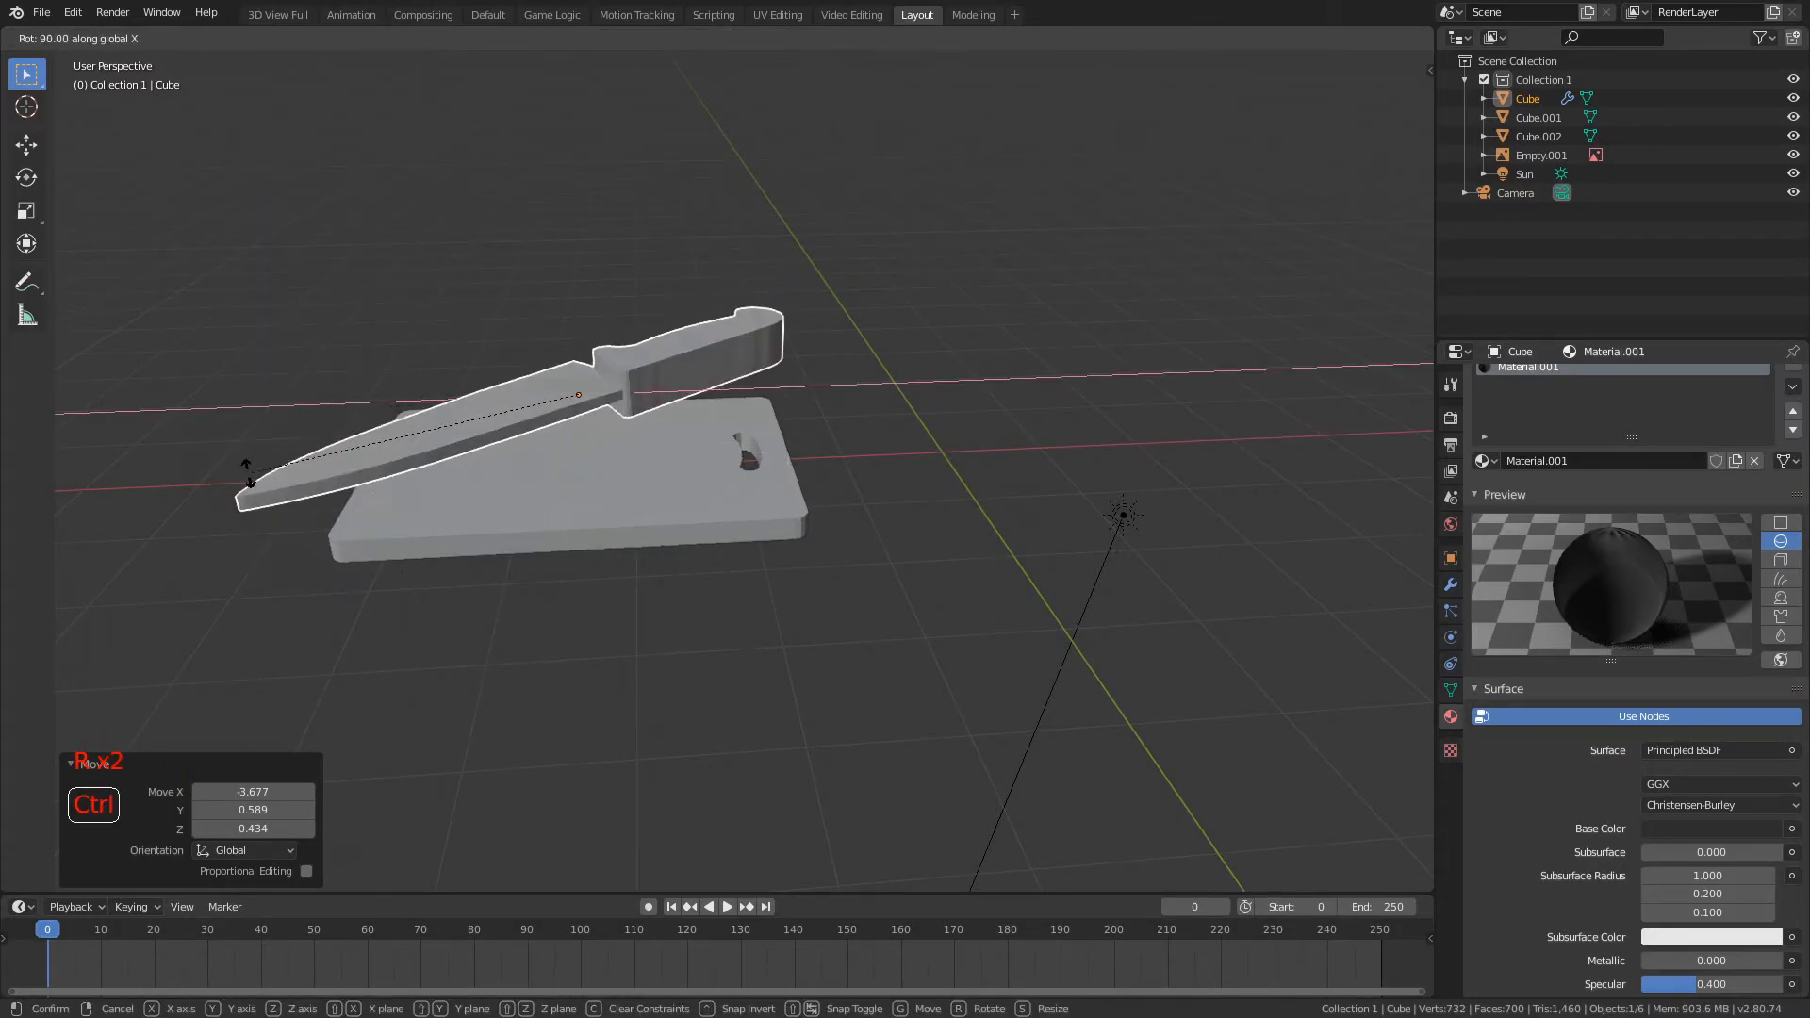
{"action": "left_click", "coordinate": [245, 492], "text": "ctrl"}
{"action": "key", "text": "g"}
{"action": "key", "text": "z"}
{"action": "left_click", "coordinate": [244, 522]}
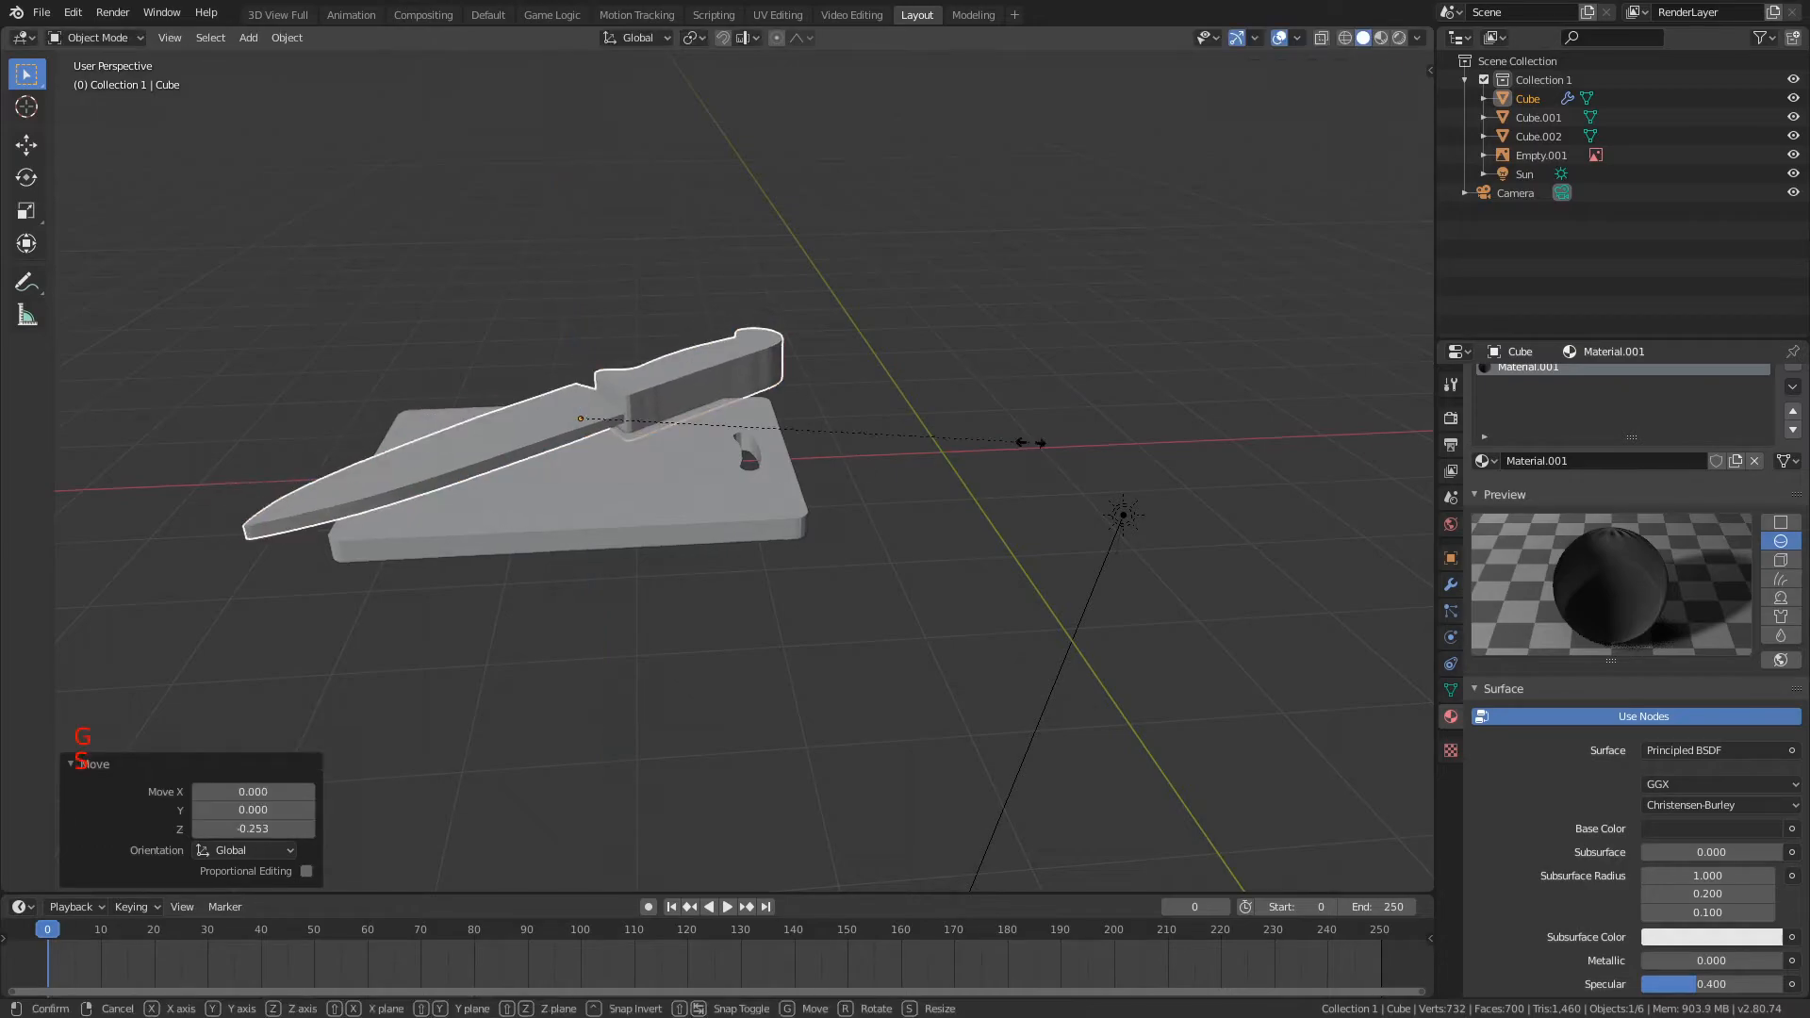
Step: Scale the knife by 0.454 and rotate it 285° about its local Y axis
{"action": "key", "text": "s"}
{"action": "left_click", "coordinate": [768, 502]}
{"action": "middle_click_drag", "start_coordinate": [748, 457], "coordinate": [907, 555]}
{"action": "middle_click_drag", "start_coordinate": [907, 554], "coordinate": [918, 406], "text": "shift"}
{"action": "key", "text": "r"}
{"action": "key", "text": "y"}
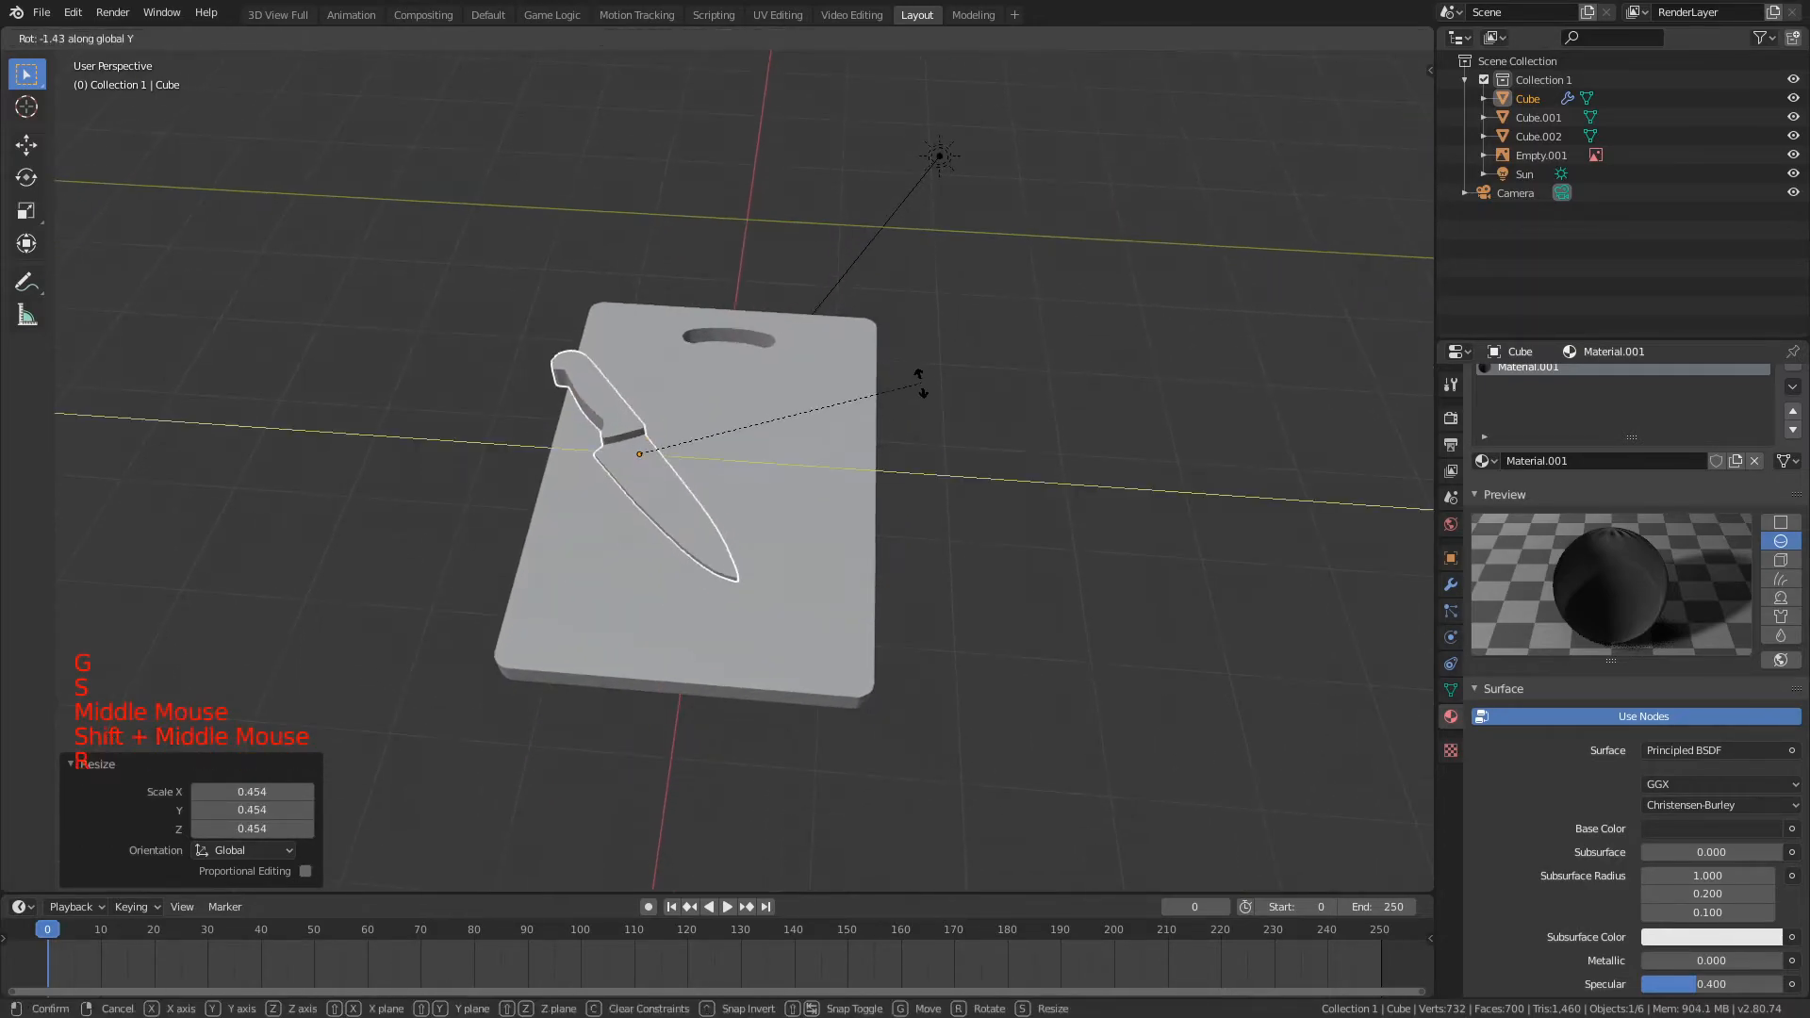
{"action": "key", "text": "y"}
{"action": "key", "text": "ctrl"}
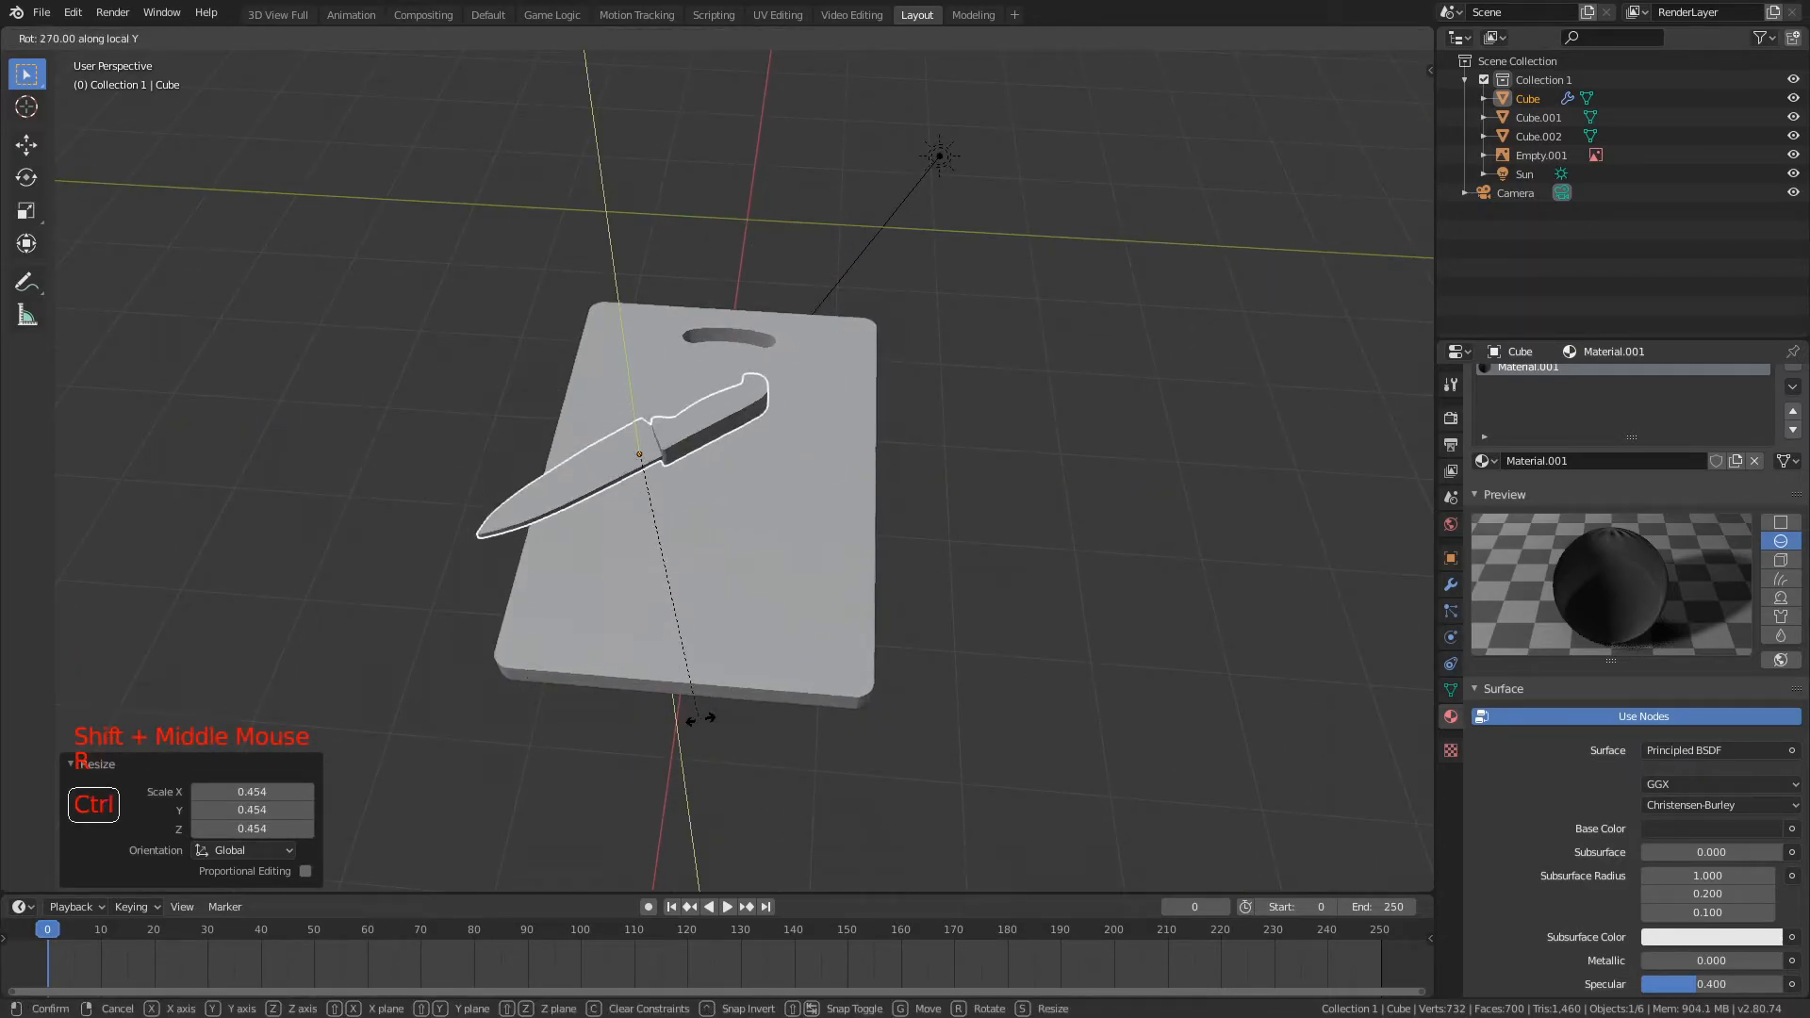
{"action": "left_click", "coordinate": [765, 699]}
Step: Shift the knife along the global Y axis across the cutting board
{"action": "key", "text": "g"}
{"action": "key", "text": "x"}
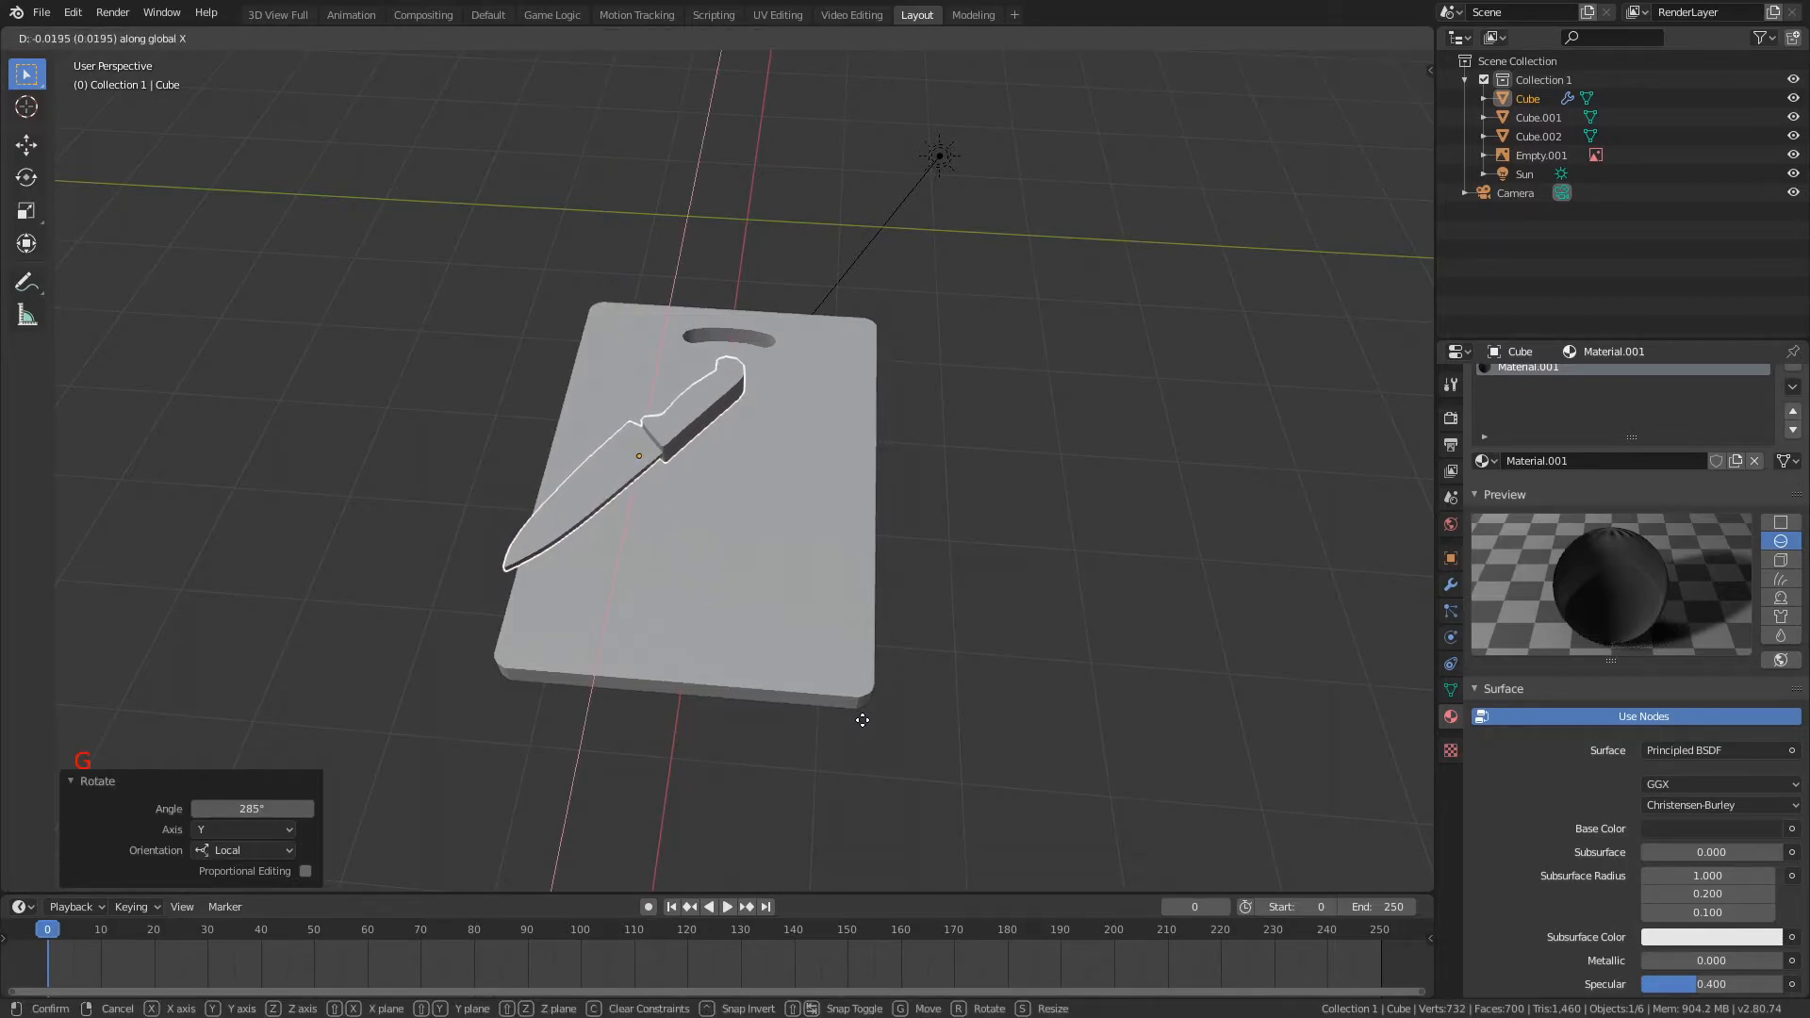
{"action": "key", "text": "y"}
{"action": "left_click", "coordinate": [869, 723]}
Step: Scale the knife by 1.436 and shift it horizontally by -0.195 in X and 0.161 in Y
{"action": "middle_click_drag", "start_coordinate": [869, 723], "coordinate": [1016, 471]}
{"action": "scroll", "coordinate": [868, 409], "scroll_direction": "up", "scroll_amount": 1}
{"action": "middle_click_drag", "start_coordinate": [1016, 471], "coordinate": [929, 539]}
{"action": "key", "text": "s"}
{"action": "left_click", "coordinate": [1002, 530]}
{"action": "key", "text": "g"}
{"action": "key", "text": "y"}
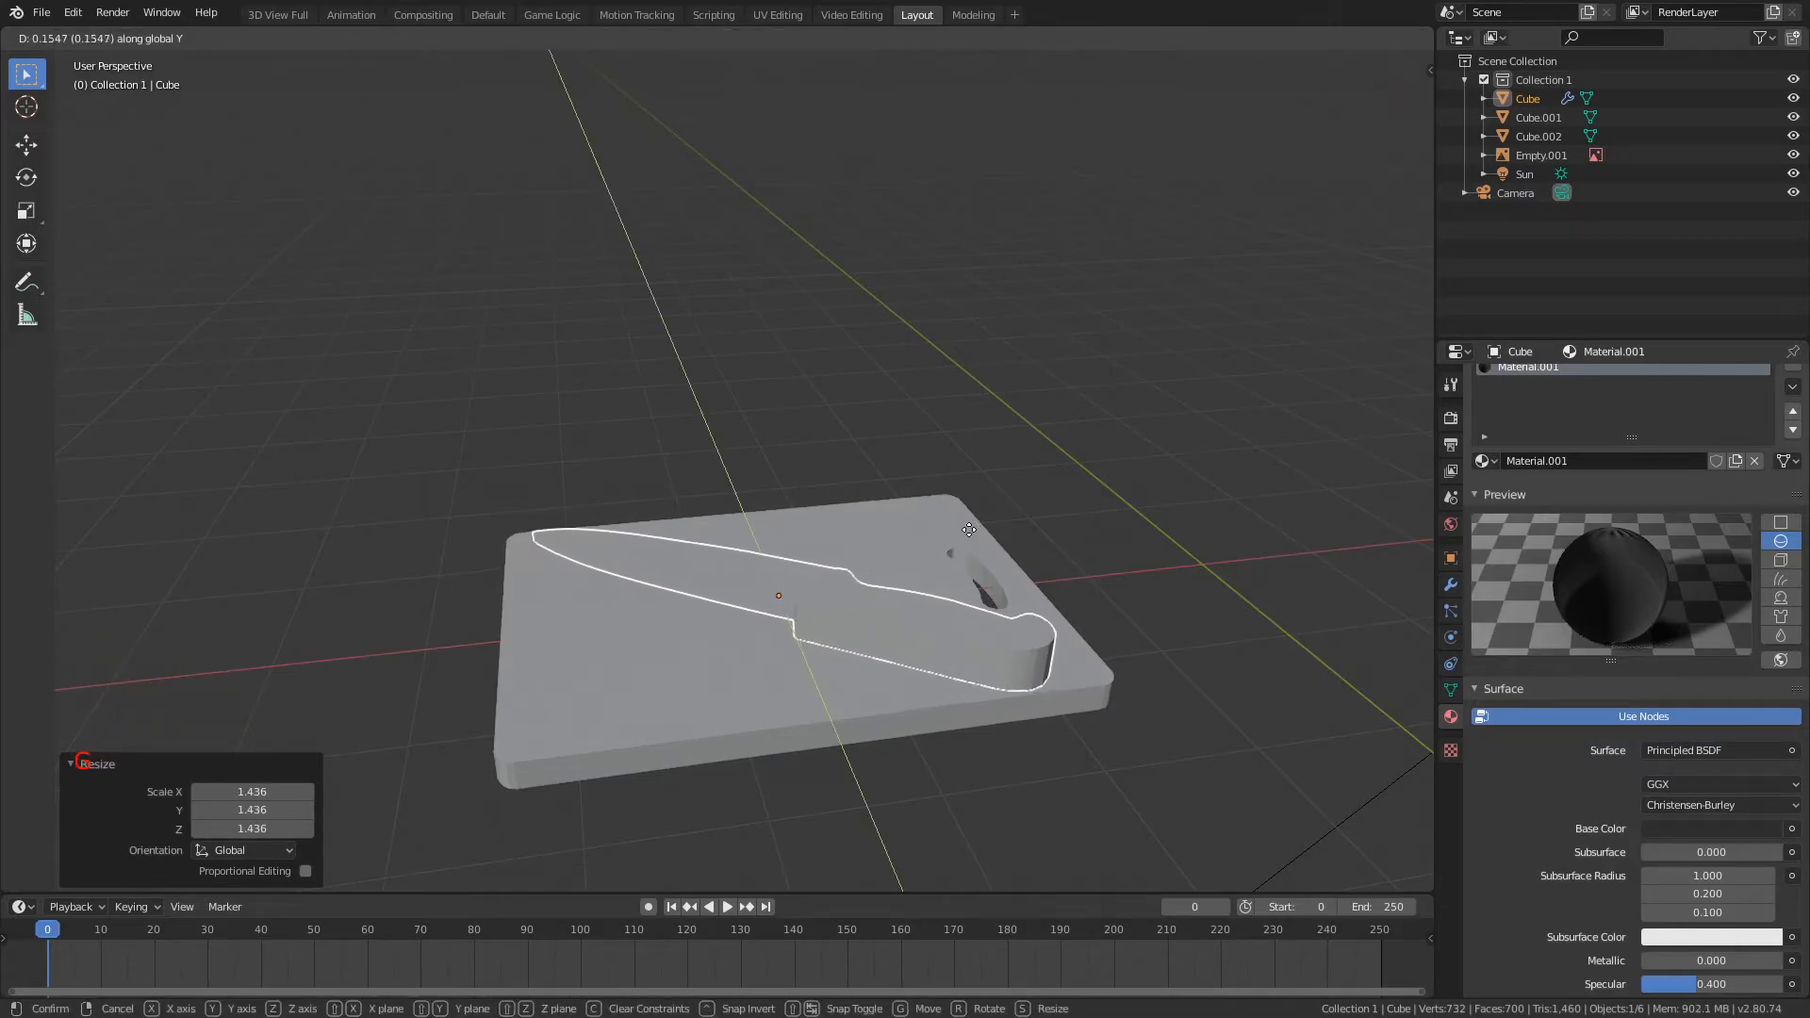
{"action": "key", "text": "shift+z"}
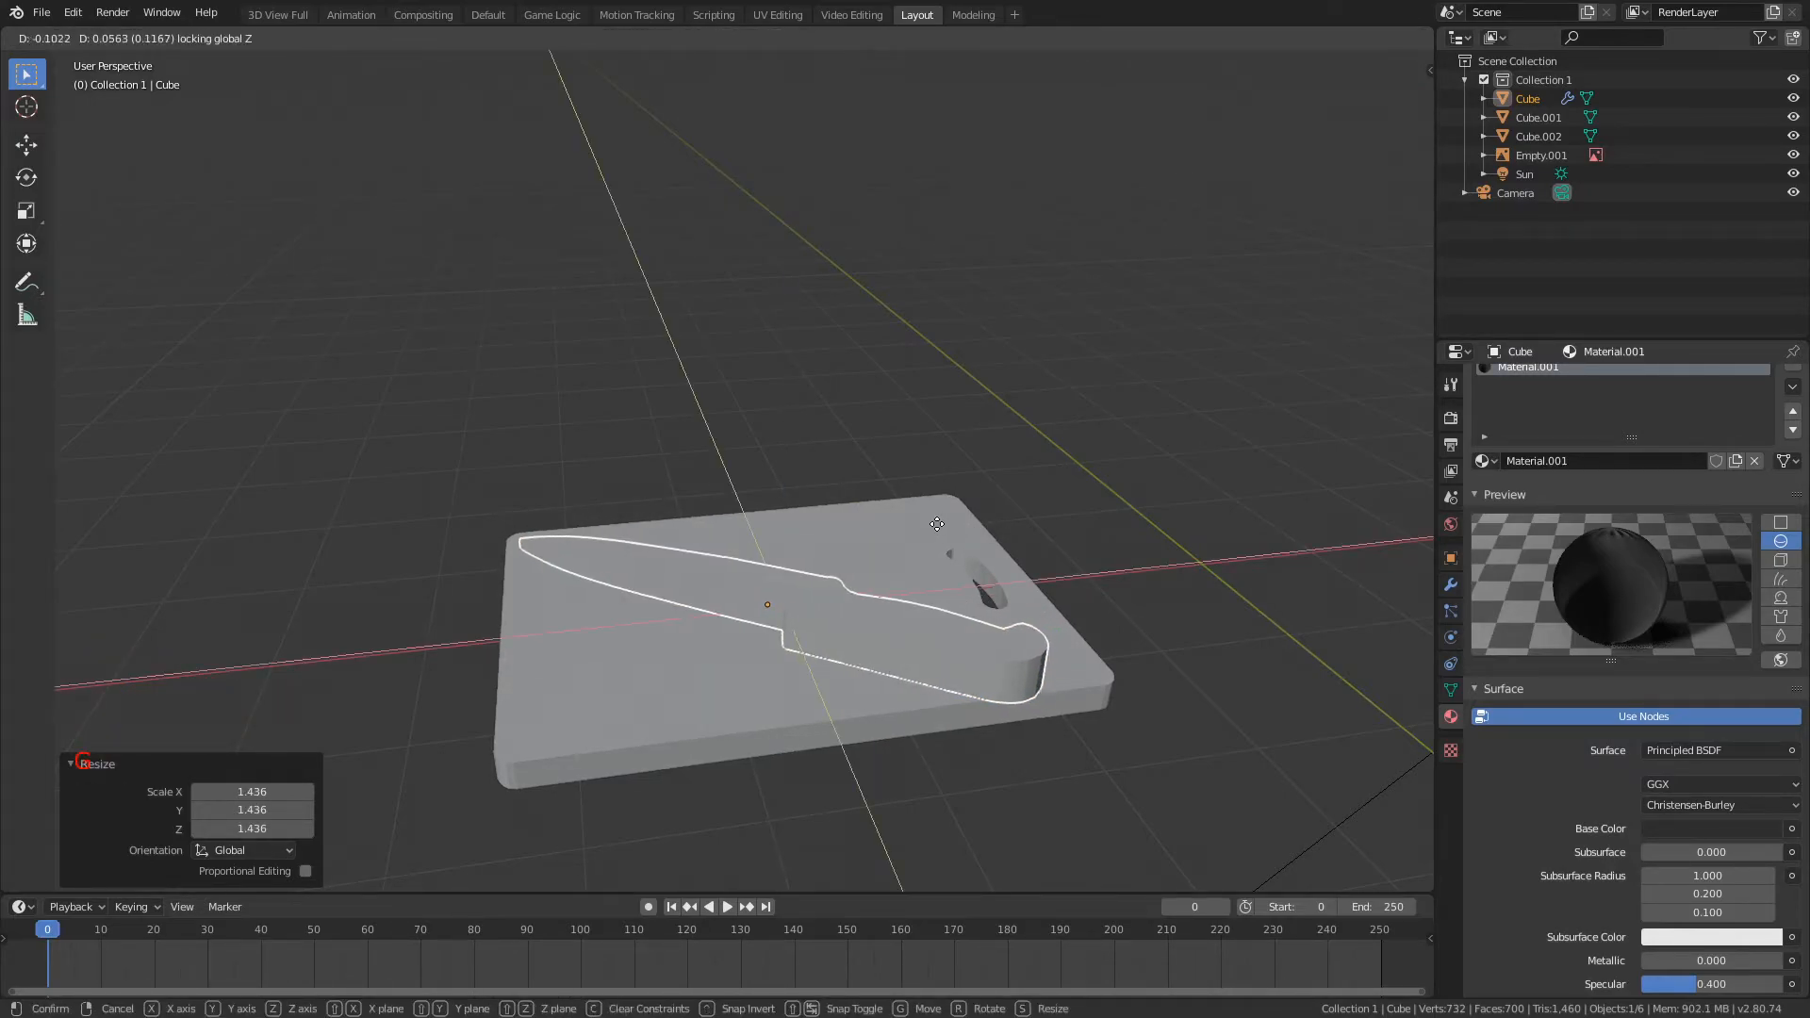
{"action": "left_click", "coordinate": [934, 528]}
Step: Move the knife 0.224 along Y and nudge it slightly along X on the cutting board
{"action": "middle_click_drag", "start_coordinate": [933, 528], "coordinate": [826, 562]}
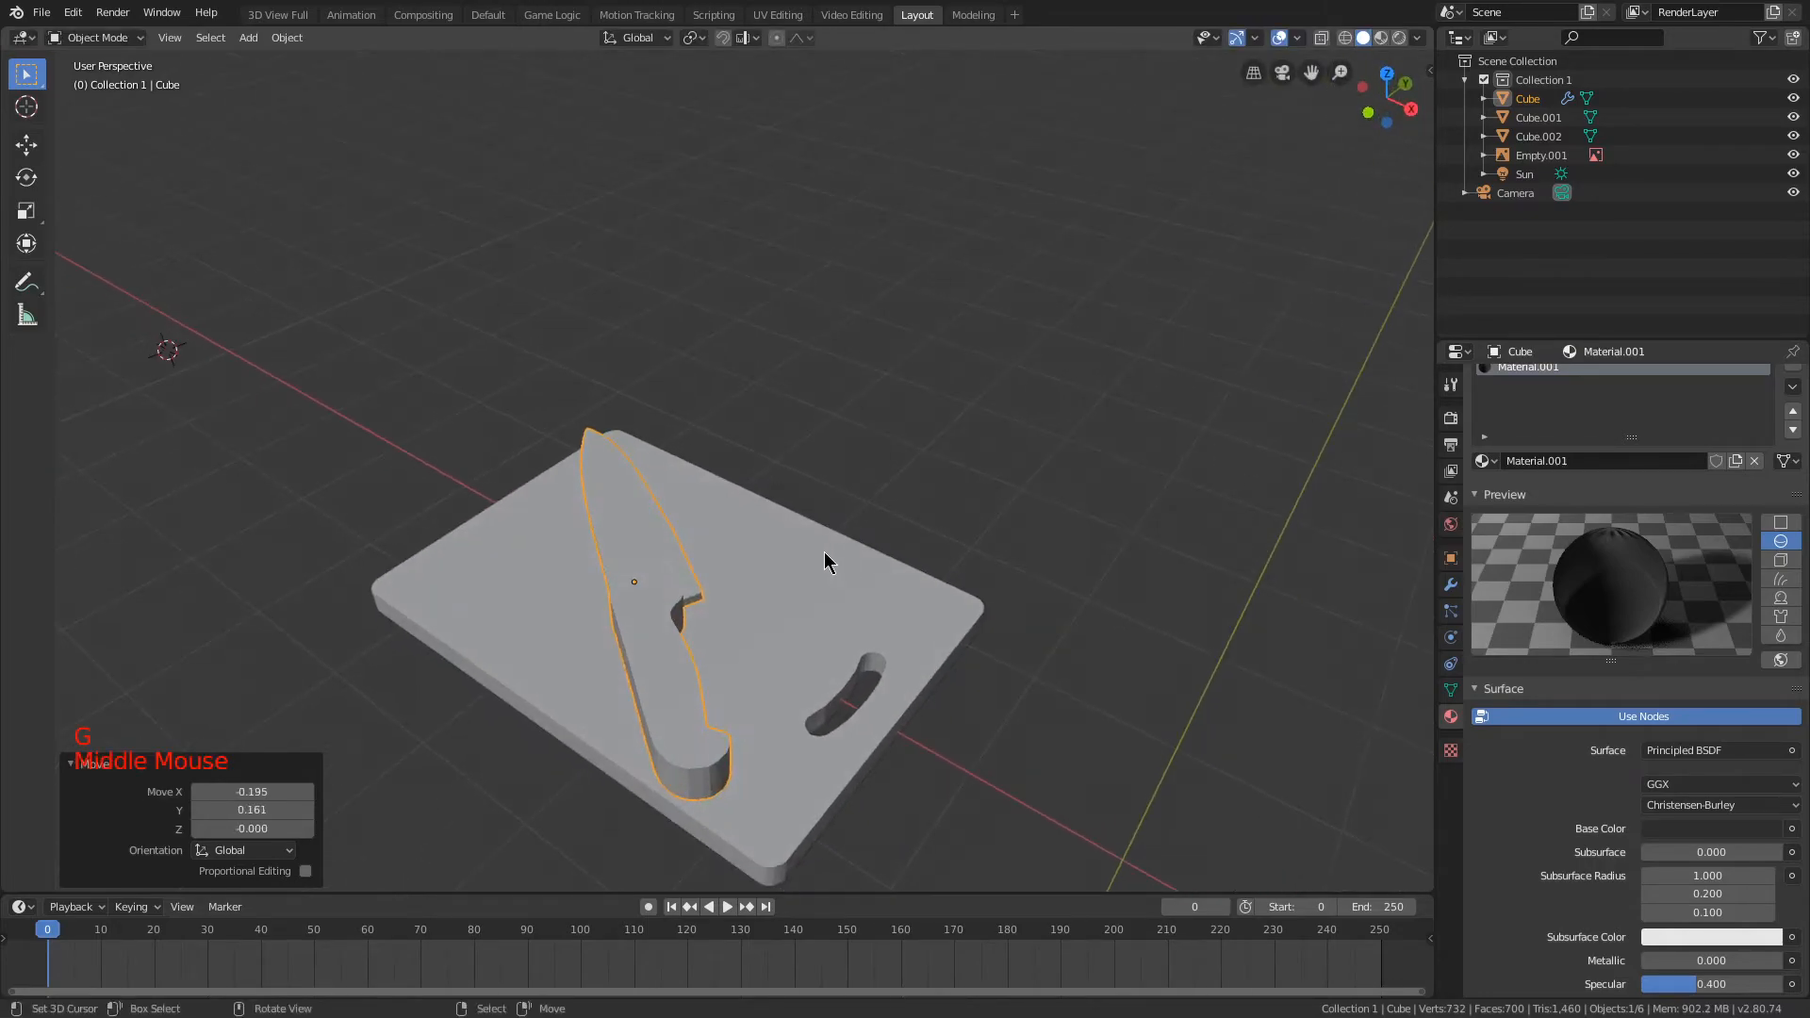
{"action": "key", "text": "g"}
{"action": "key", "text": "y"}
{"action": "left_click", "coordinate": [856, 553]}
{"action": "key", "text": "g"}
{"action": "key", "text": "x"}
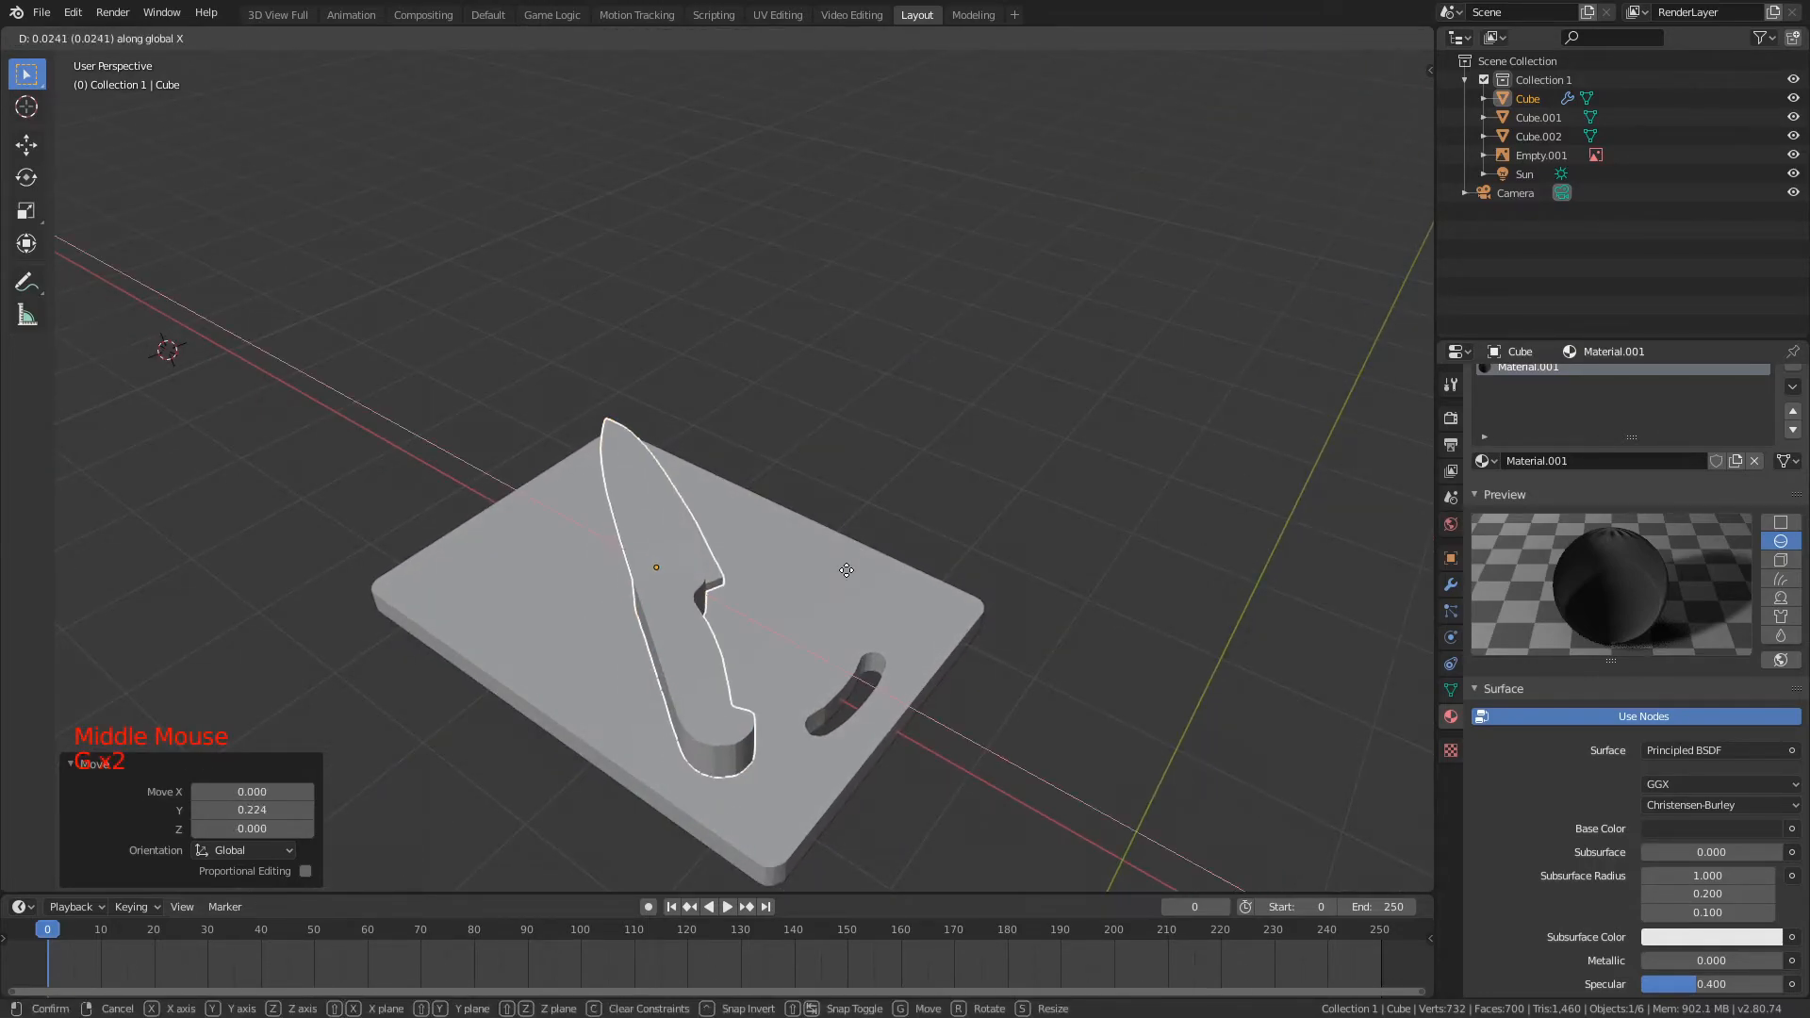
{"action": "left_click", "coordinate": [849, 575]}
Step: Fine-tune the knife's size and adjust its placement on the board along the X and Y axes
{"action": "key", "text": "s"}
{"action": "left_click", "coordinate": [853, 582]}
{"action": "key", "text": "g"}
{"action": "key", "text": "x"}
{"action": "left_click", "coordinate": [853, 599]}
{"action": "key", "text": "g"}
{"action": "key", "text": "y"}
{"action": "key", "text": "g"}
{"action": "key", "text": "x"}
{"action": "left_click", "coordinate": [887, 627]}
Step: Deselect everything, switch to the camera view and frame the knife and cutting board centrally in it
{"action": "middle_click_drag", "start_coordinate": [886, 627], "coordinate": [1011, 589]}
{"action": "scroll", "coordinate": [1014, 590], "scroll_direction": "down", "scroll_amount": 3}
{"action": "key", "text": "a"}
{"action": "scroll", "coordinate": [1014, 586], "scroll_direction": "up", "scroll_amount": 3}
{"action": "middle_click_drag", "start_coordinate": [1014, 586], "coordinate": [999, 545]}
{"action": "key", "text": "KP_0"}
{"action": "key", "text": "n"}
{"action": "key", "text": "n"}
{"action": "scroll", "coordinate": [1196, 388], "scroll_direction": "down", "scroll_amount": 4}
{"action": "scroll", "coordinate": [1063, 400], "scroll_direction": "up", "scroll_amount": 4}
{"action": "middle_click_drag", "start_coordinate": [1119, 399], "coordinate": [1236, 299], "text": "shift"}
{"action": "middle_click_drag", "start_coordinate": [1009, 396], "coordinate": [1046, 325], "text": "shift"}
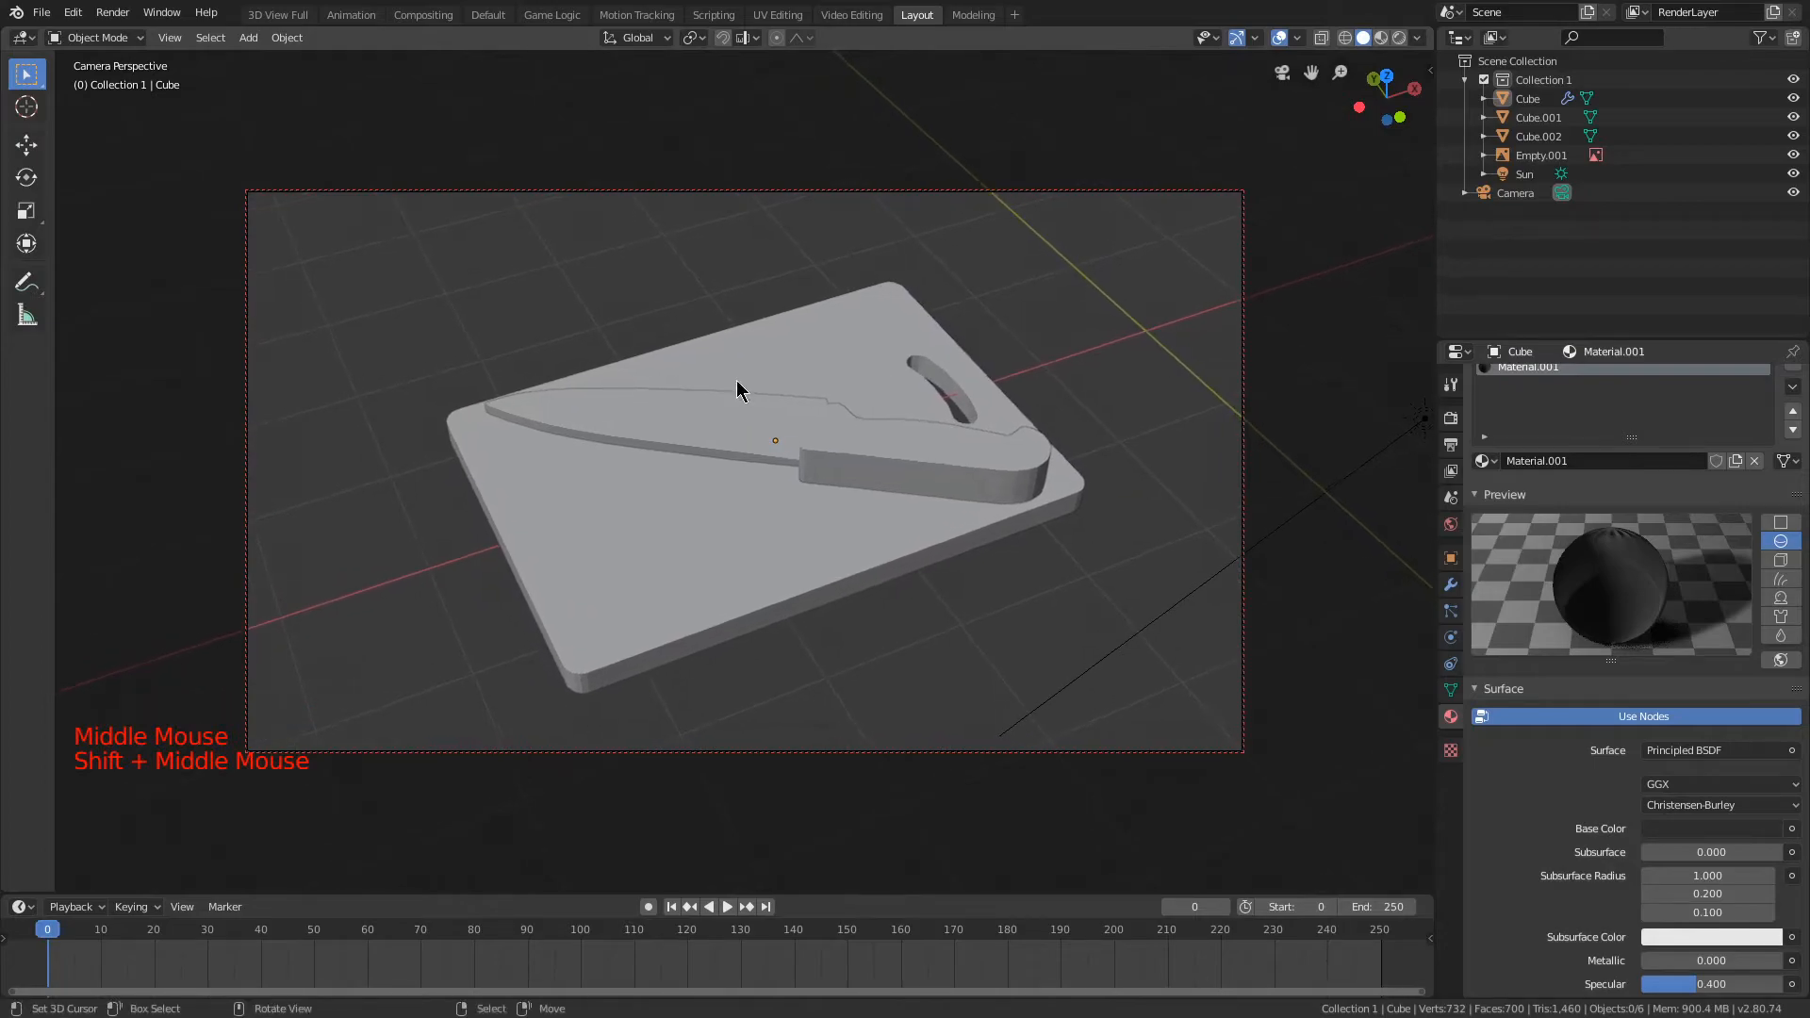
Step: Show the render settings and display the camera view with rendered shading
{"action": "key", "text": "z"}
{"action": "left_click", "coordinate": [1449, 416]}
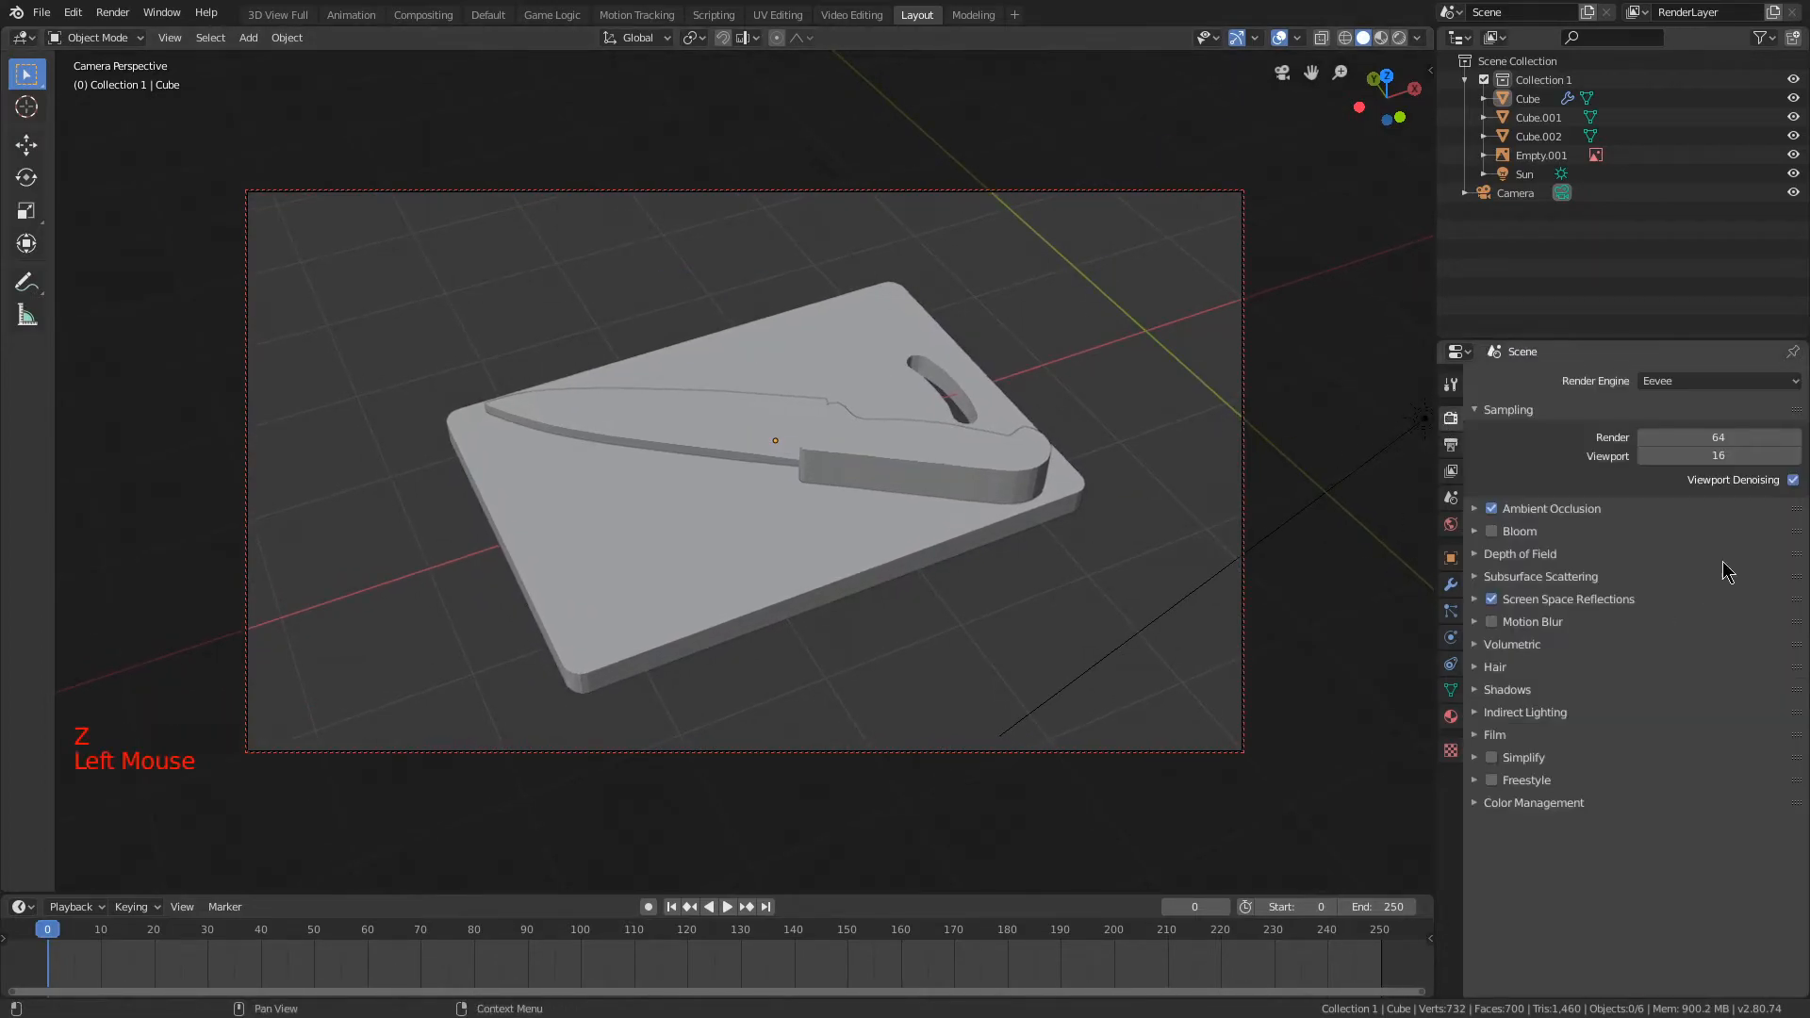
{"action": "key", "text": "z"}
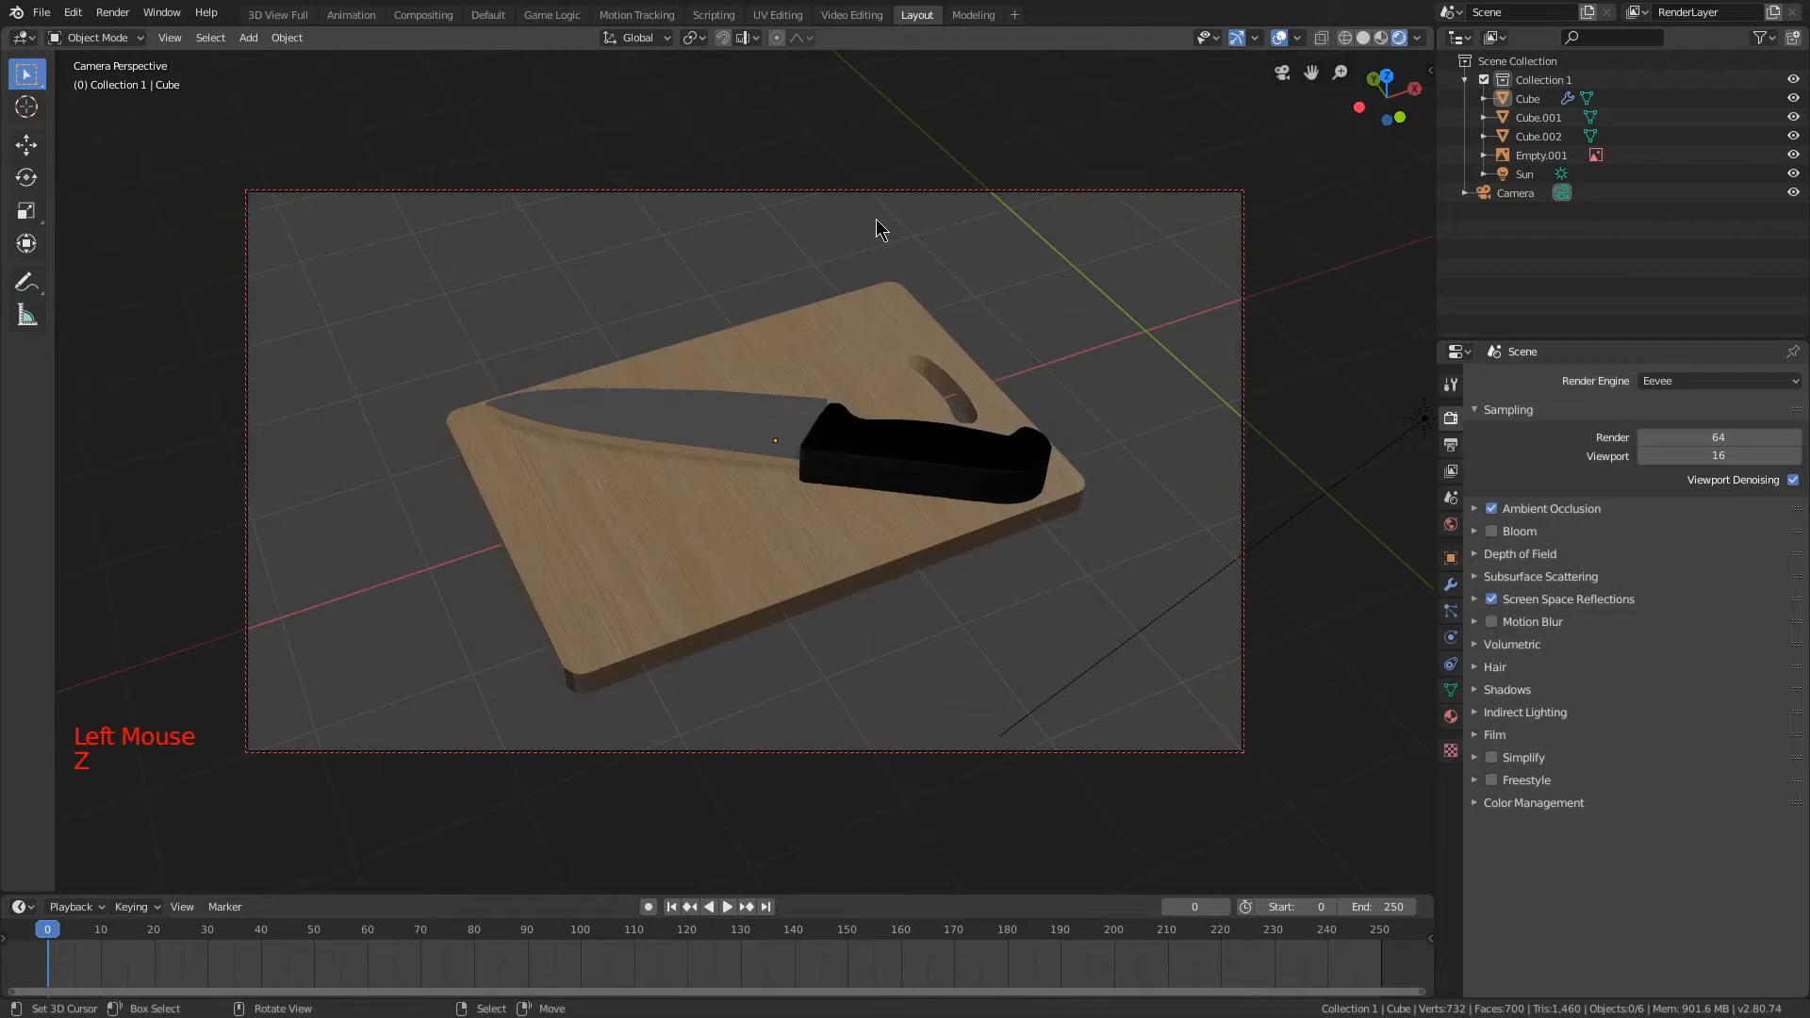
Step: Move the sun lamp behind the cutting board and raise it along the Z axis
{"action": "right_click", "coordinate": [1421, 419]}
{"action": "key", "text": "g"}
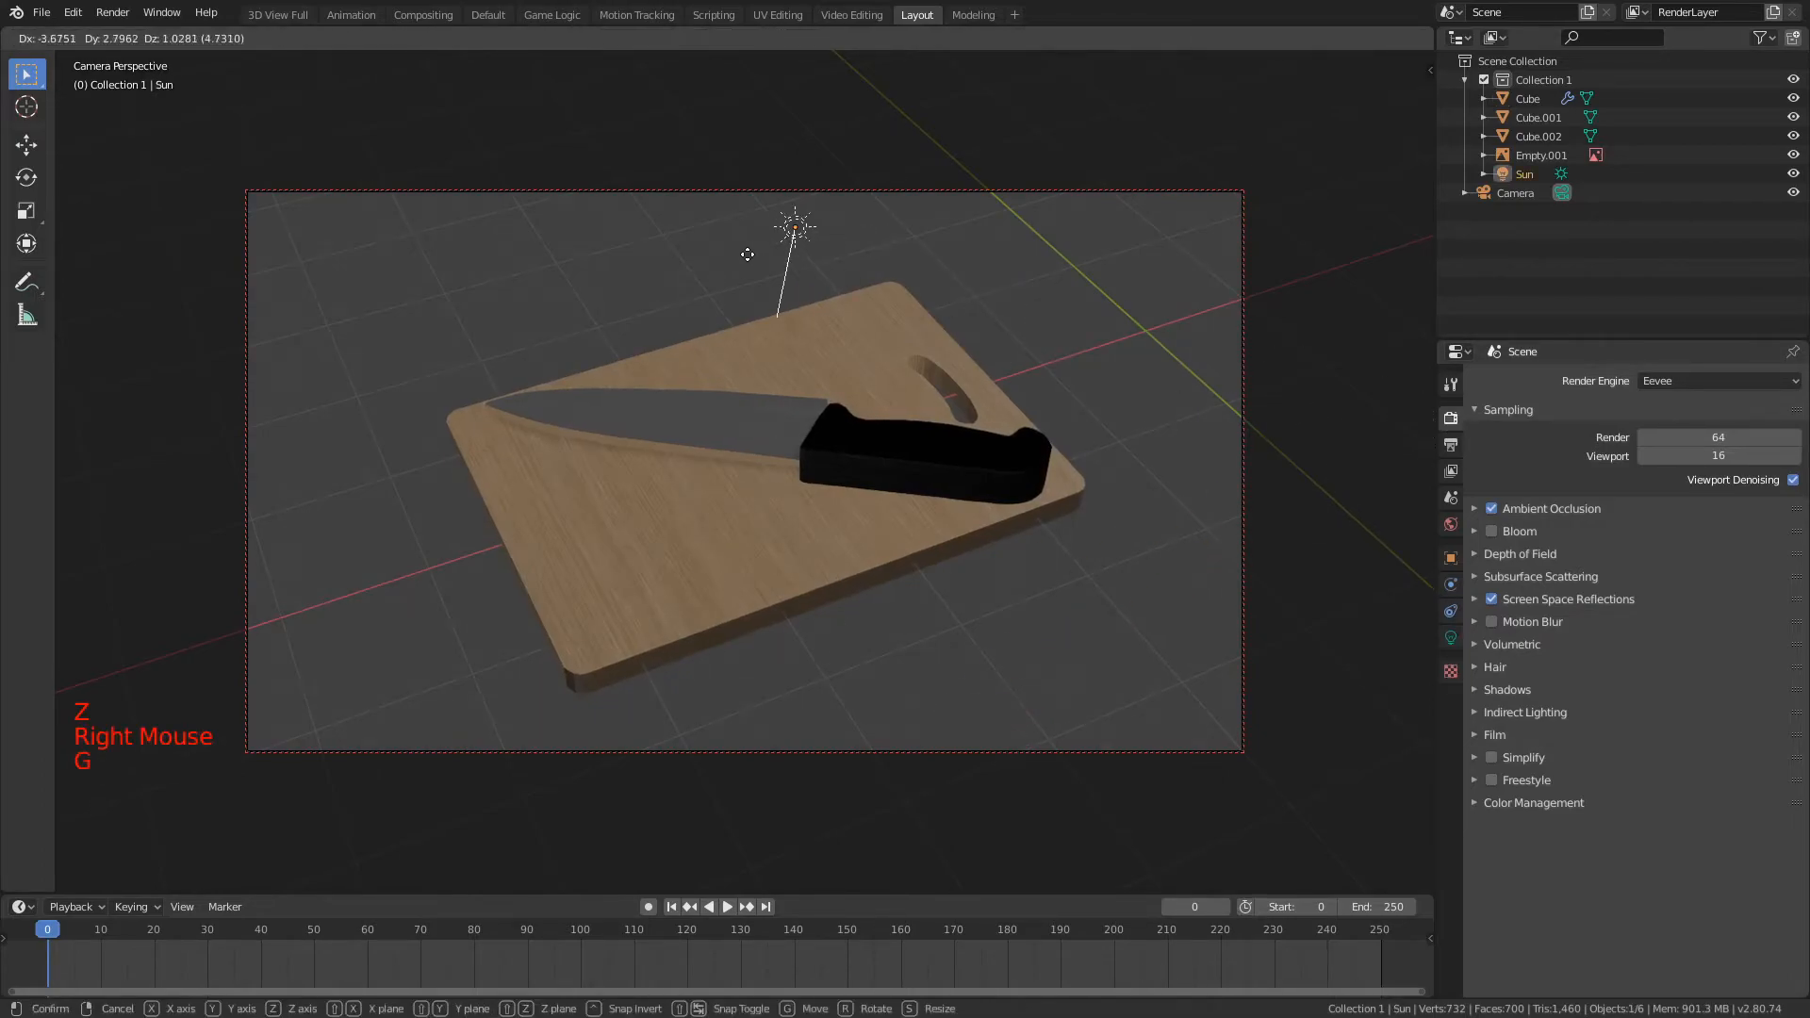
{"action": "left_click", "coordinate": [757, 305]}
{"action": "key", "text": "g"}
{"action": "key", "text": "z"}
{"action": "left_click", "coordinate": [753, 160]}
{"action": "key", "text": "g"}
{"action": "key", "text": "y"}
{"action": "right_click", "coordinate": [739, 227]}
Step: Select the knife and cutting board together and rotate them 160° about the global Z axis
{"action": "right_click", "coordinate": [760, 436]}
{"action": "right_click", "coordinate": [740, 500], "text": "shift"}
{"action": "key", "text": "r"}
{"action": "key", "text": "r"}
{"action": "key", "text": "ctrl"}
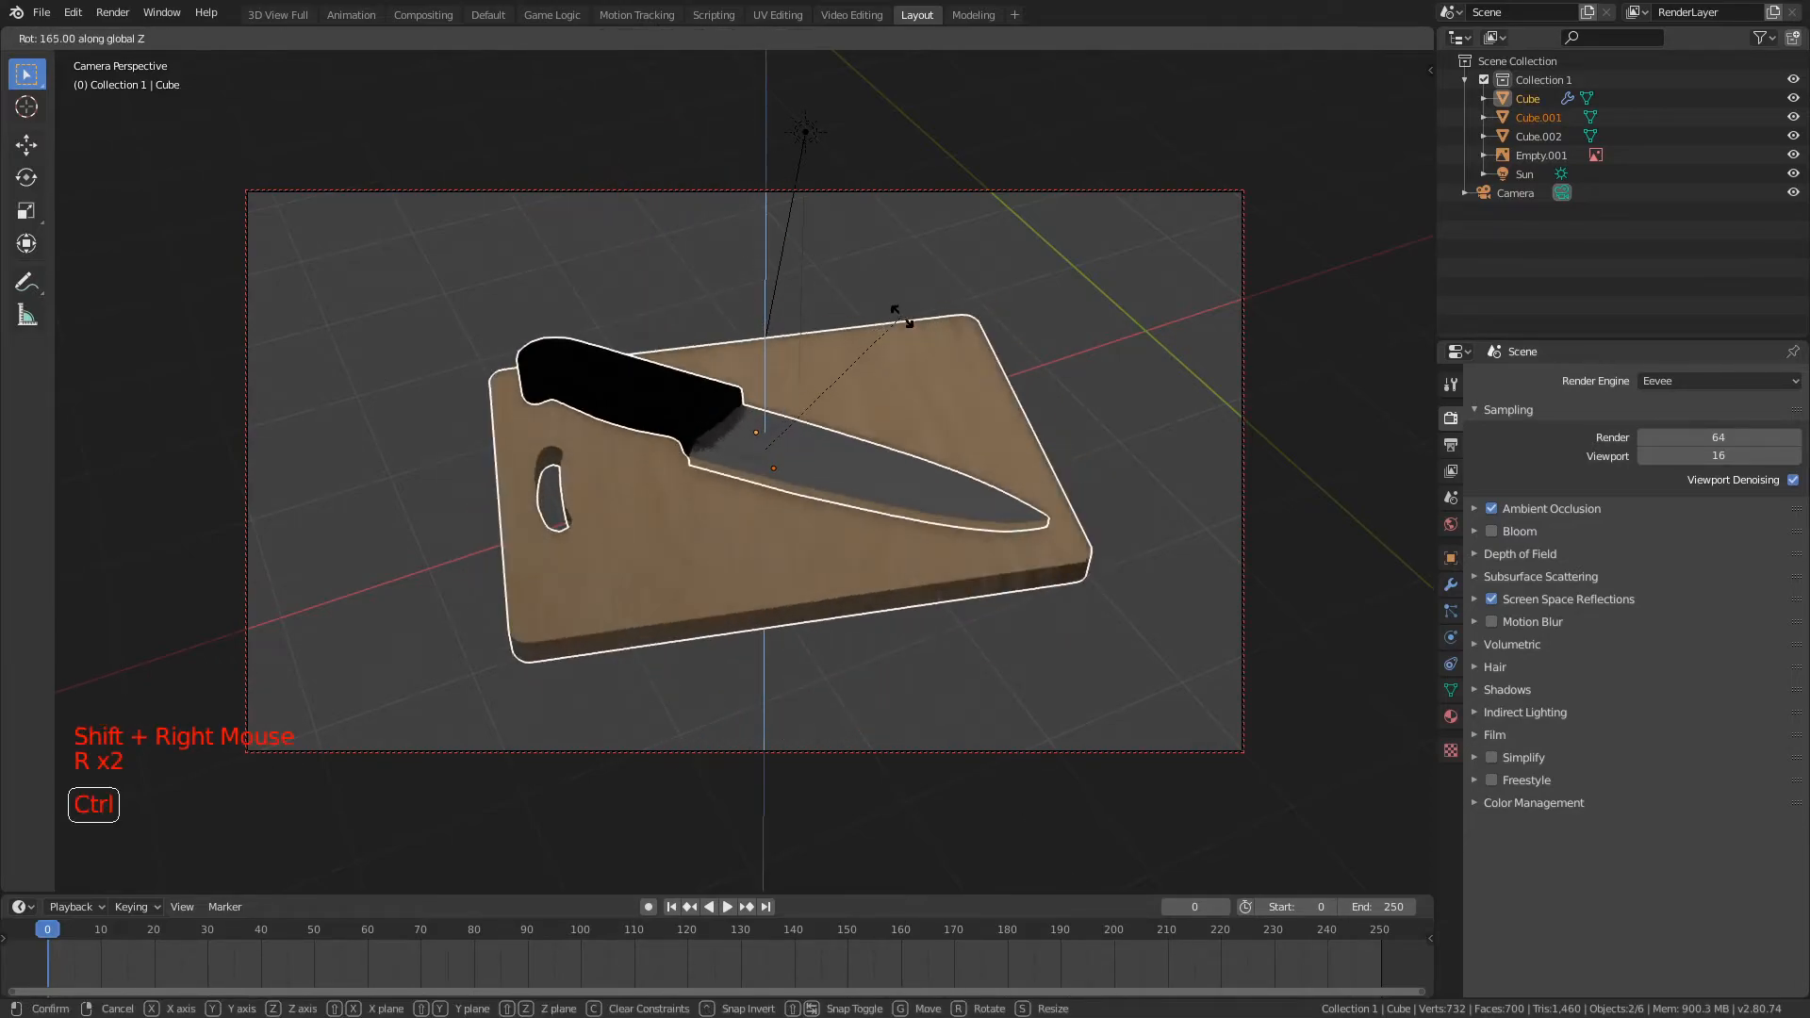
{"action": "left_click", "coordinate": [895, 349]}
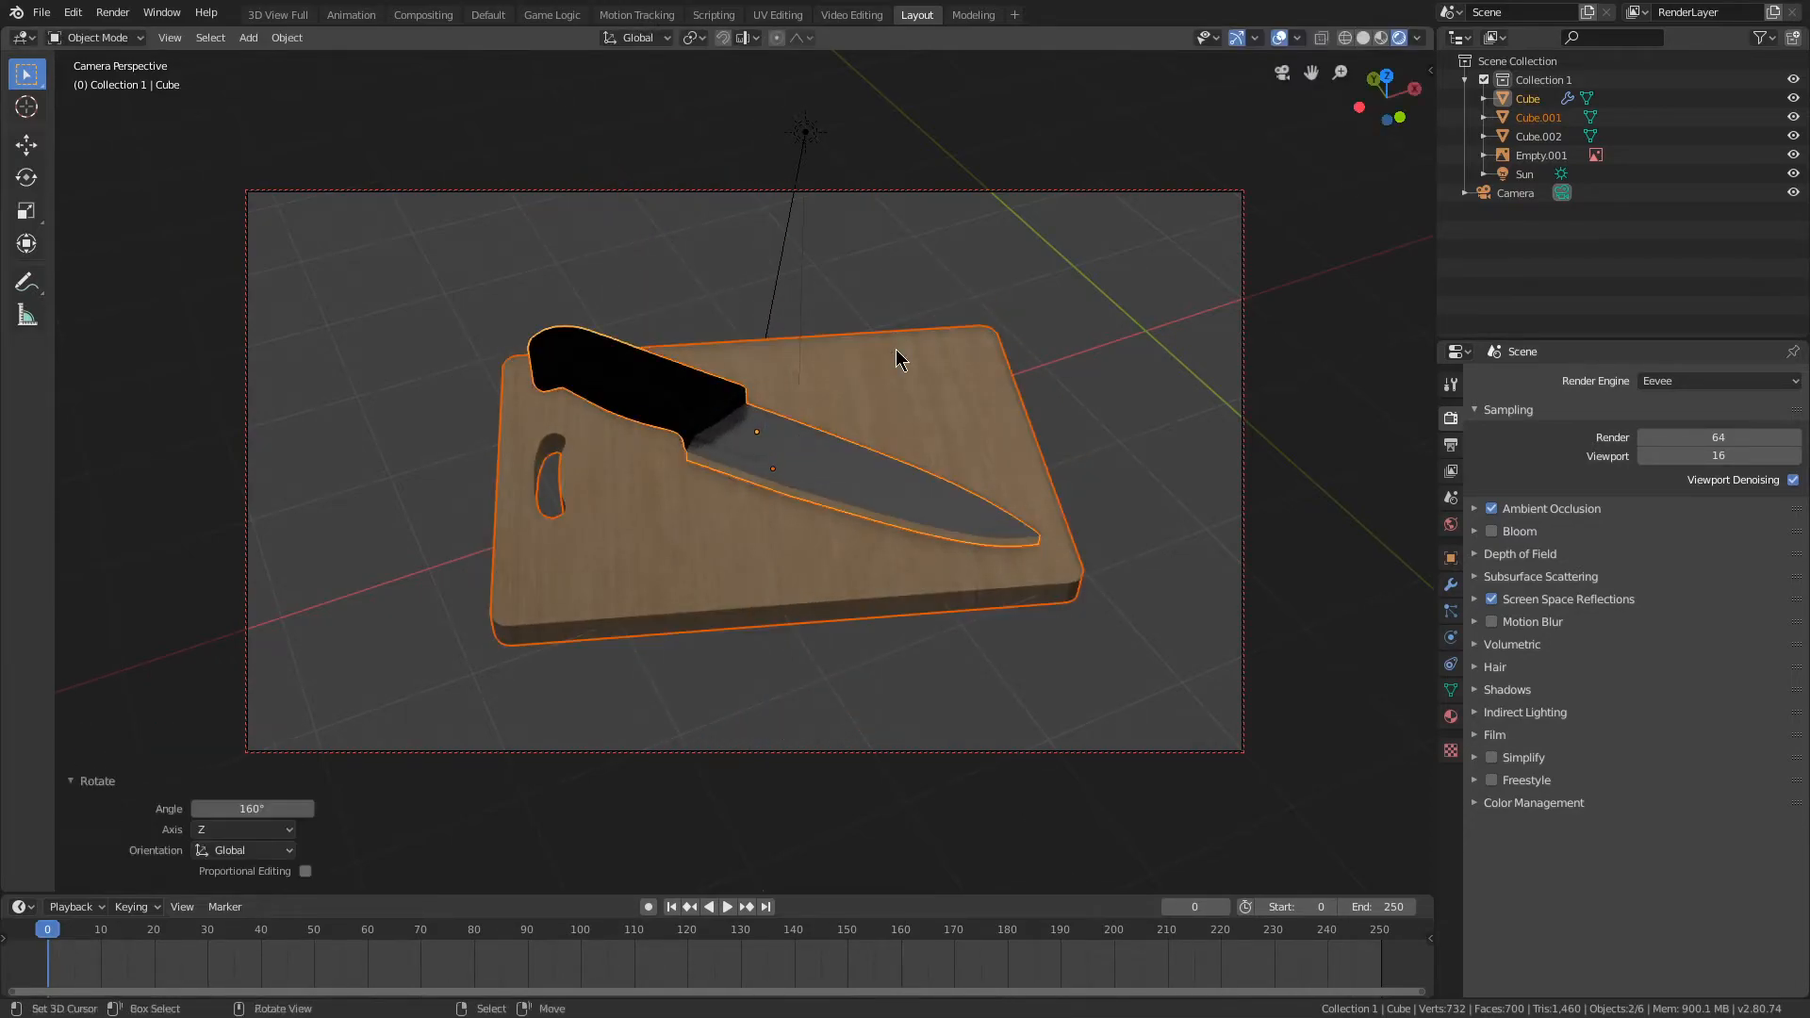
Step: Compare the rendered scene with Screen Space Reflections switched off and on, leaving them enabled
{"action": "left_click", "coordinate": [1452, 715]}
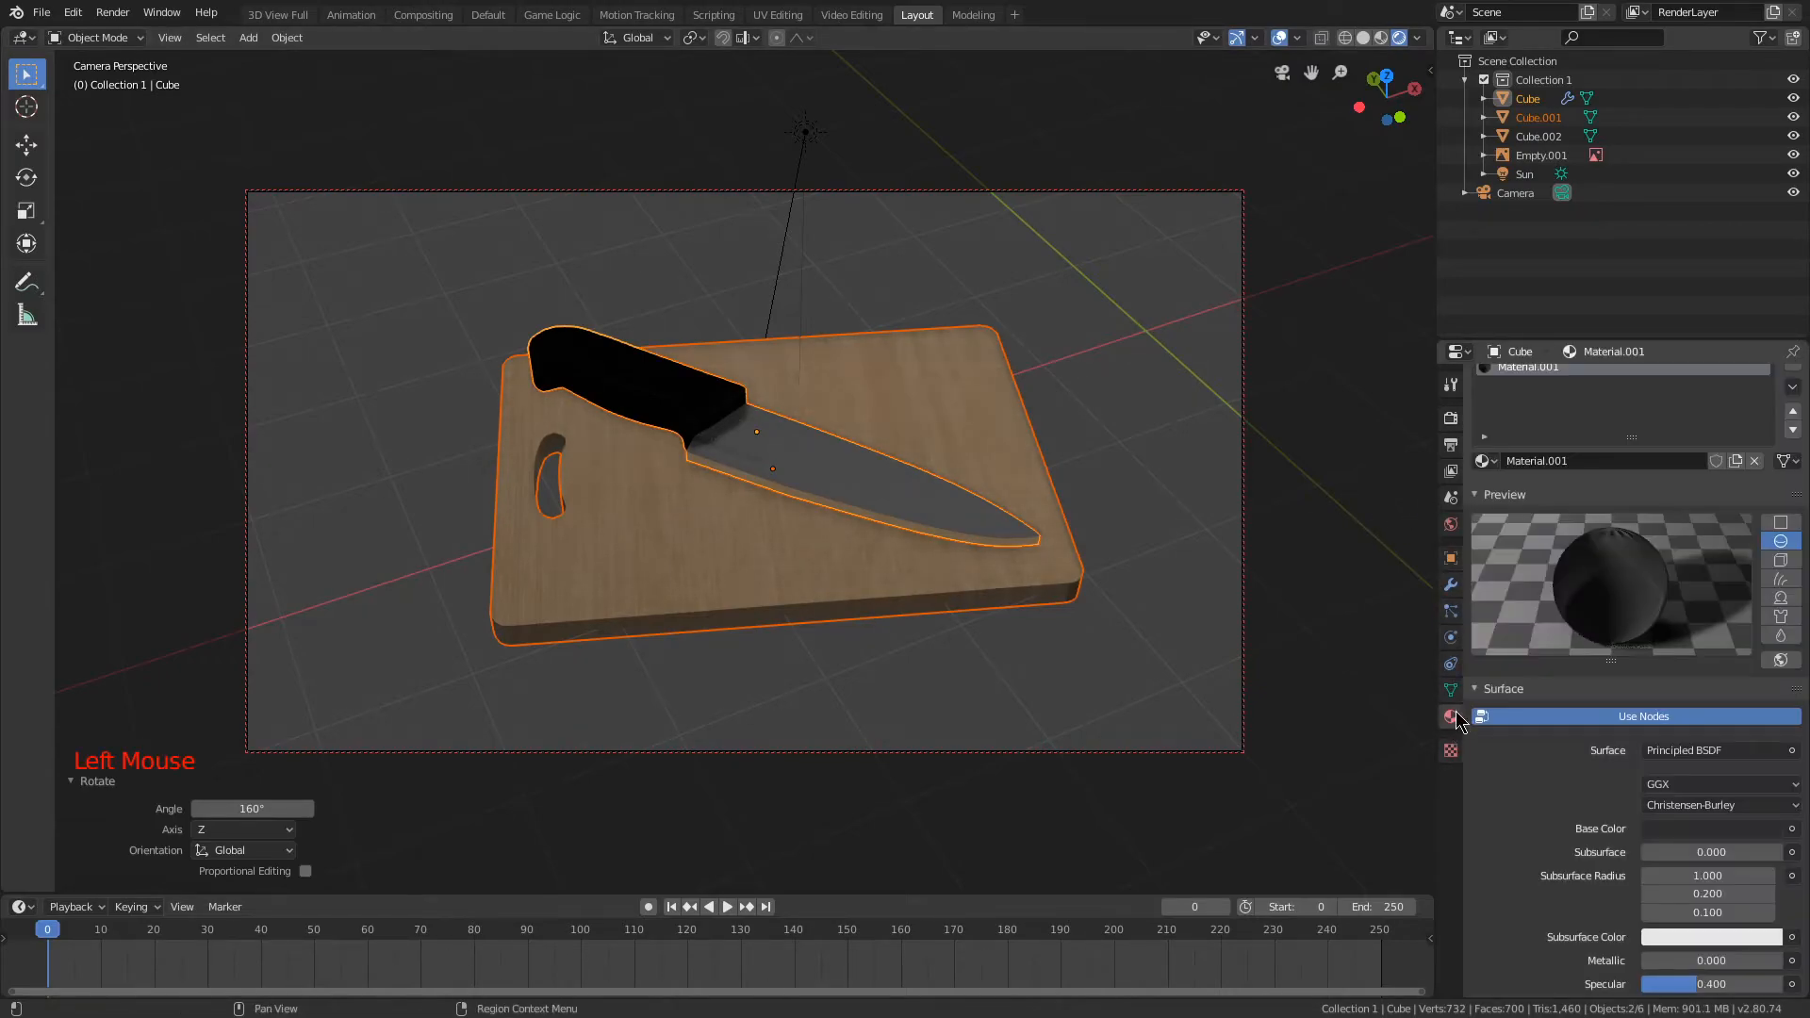
{"action": "left_click", "coordinate": [1443, 423]}
{"action": "left_click", "coordinate": [1492, 600]}
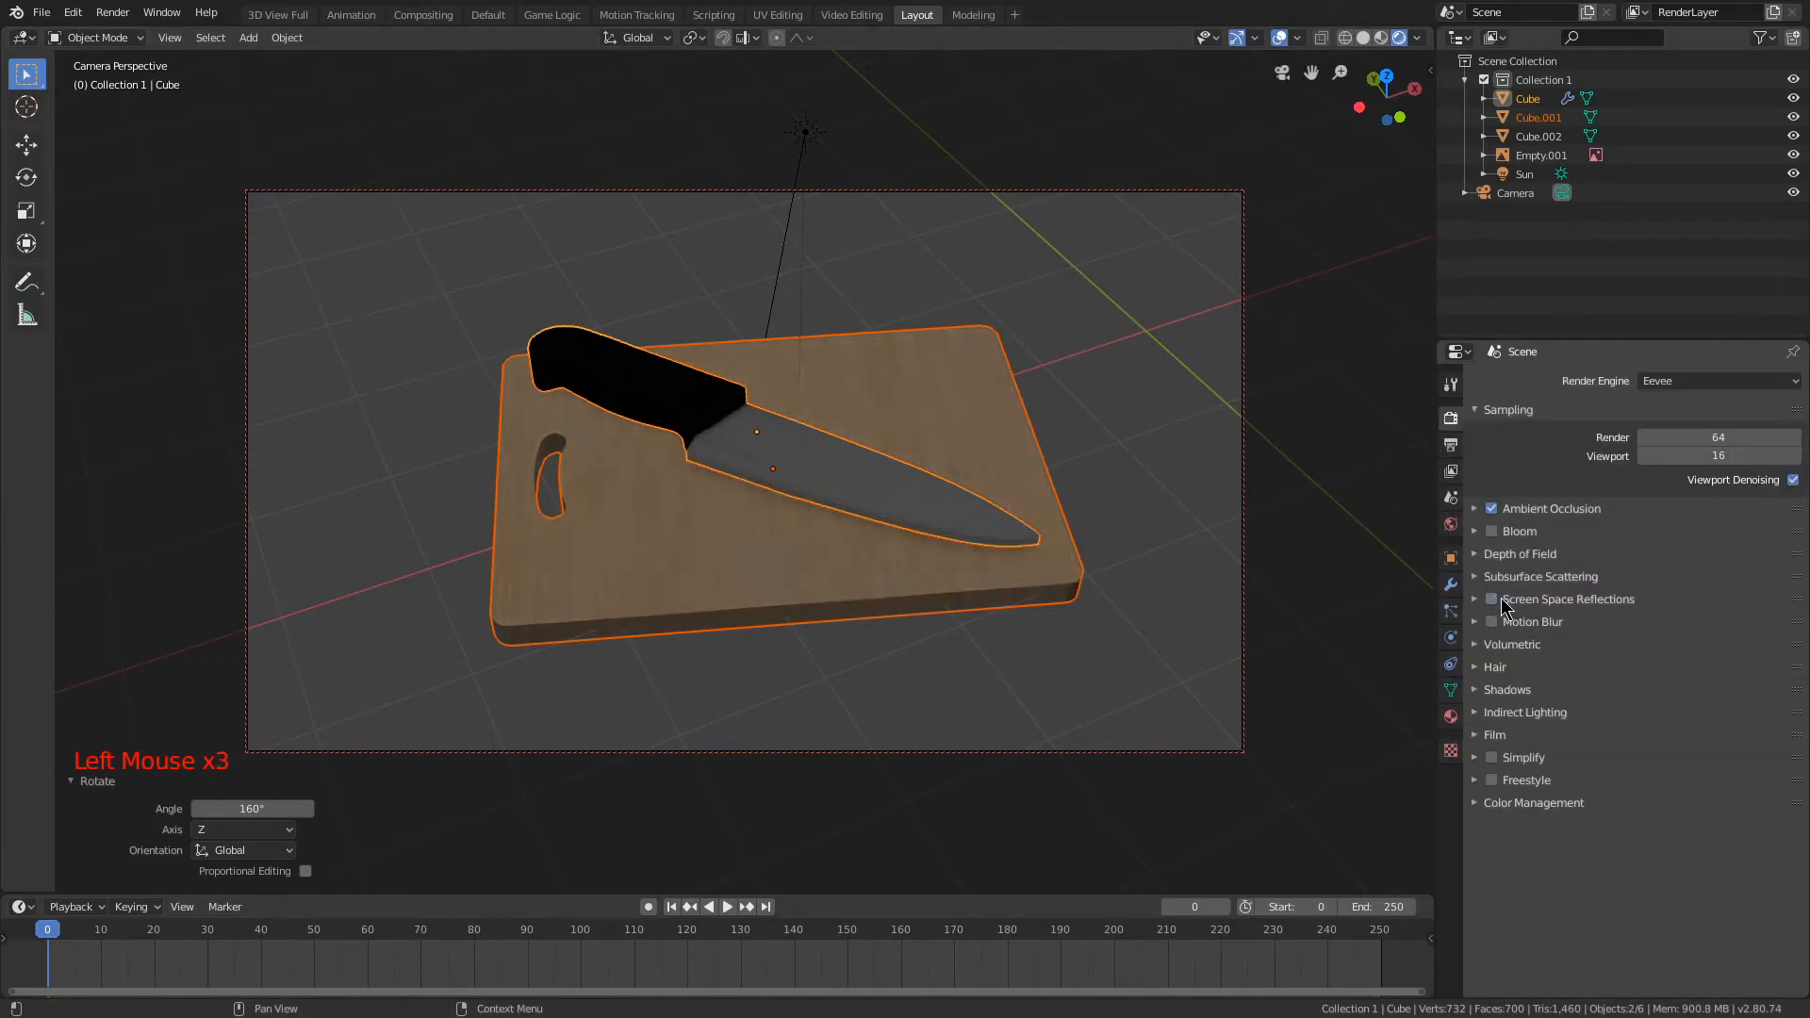
{"action": "left_click", "coordinate": [1506, 602]}
{"action": "left_click", "coordinate": [1503, 601]}
{"action": "left_click", "coordinate": [1491, 599]}
Step: Set the Screen Space Reflections trace precision to 0.200 and max roughness to 0.300
{"action": "left_click", "coordinate": [1477, 602]}
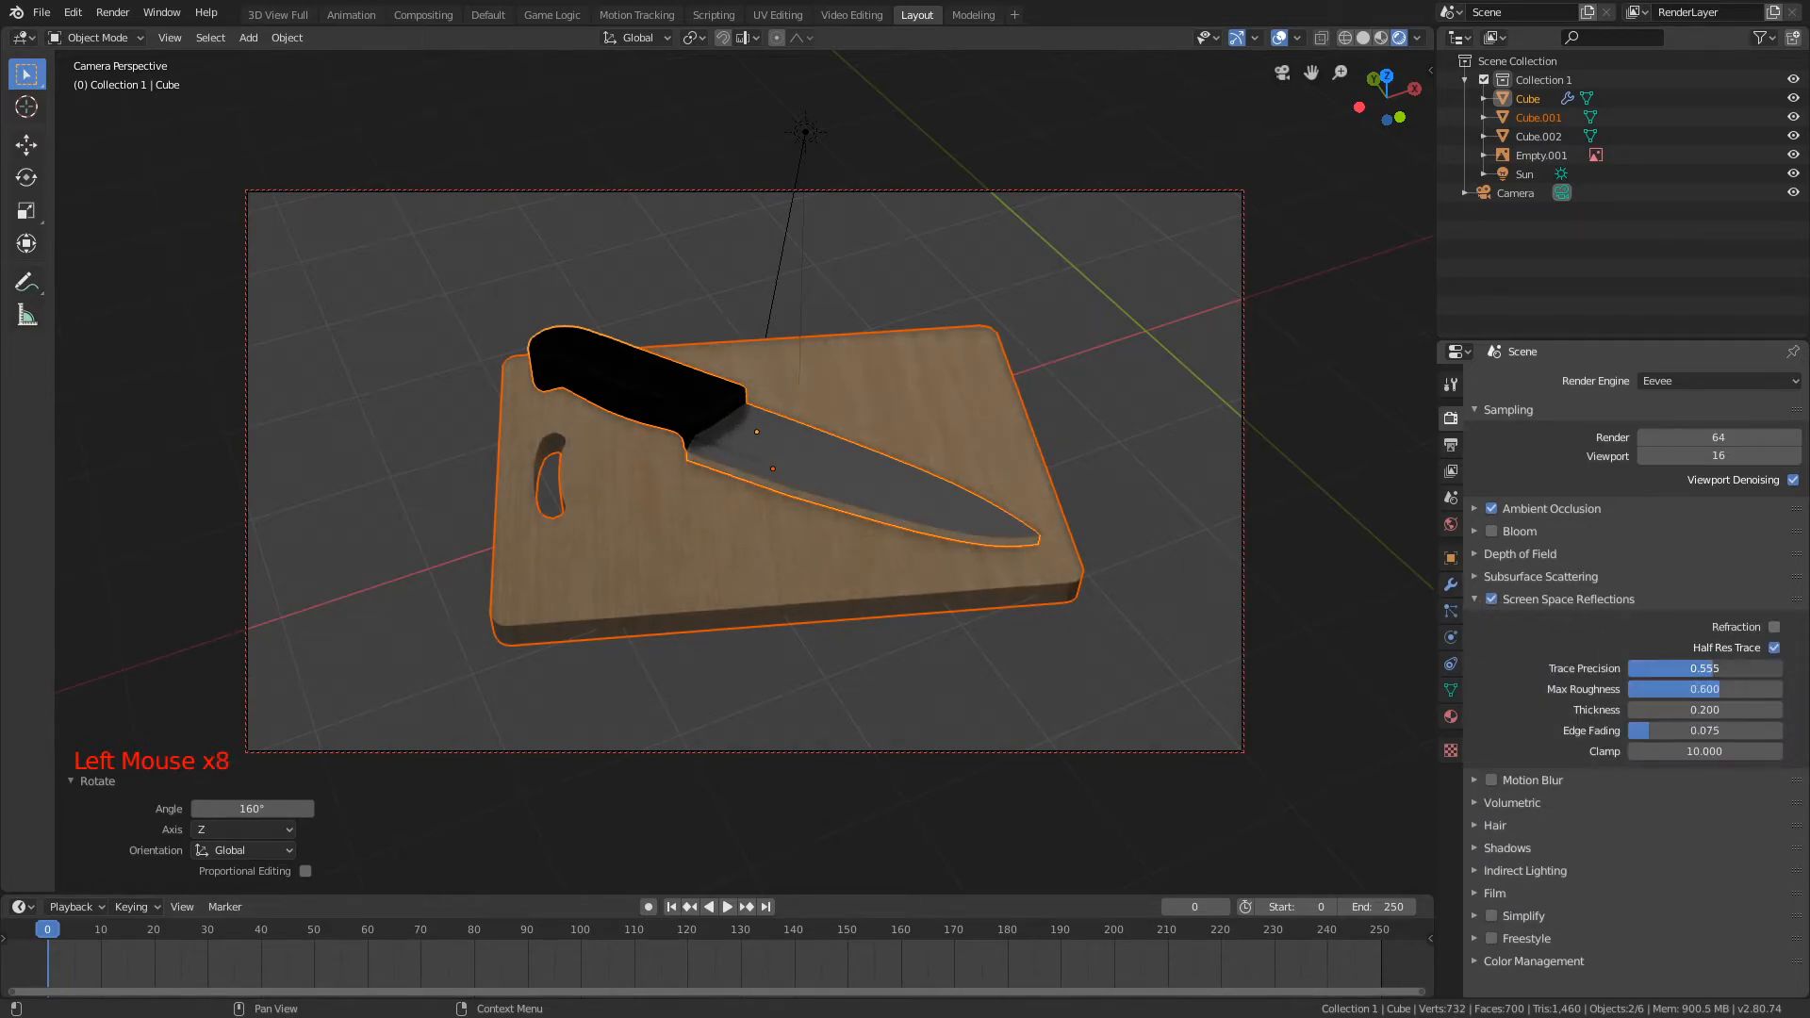
{"action": "mouse_move", "coordinate": [1697, 690]}
{"action": "left_mouse_down"}
{"action": "mouse_move", "coordinate": [1630, 690]}
{"action": "mouse_move", "coordinate": [1797, 669]}
{"action": "left_mouse_up"}
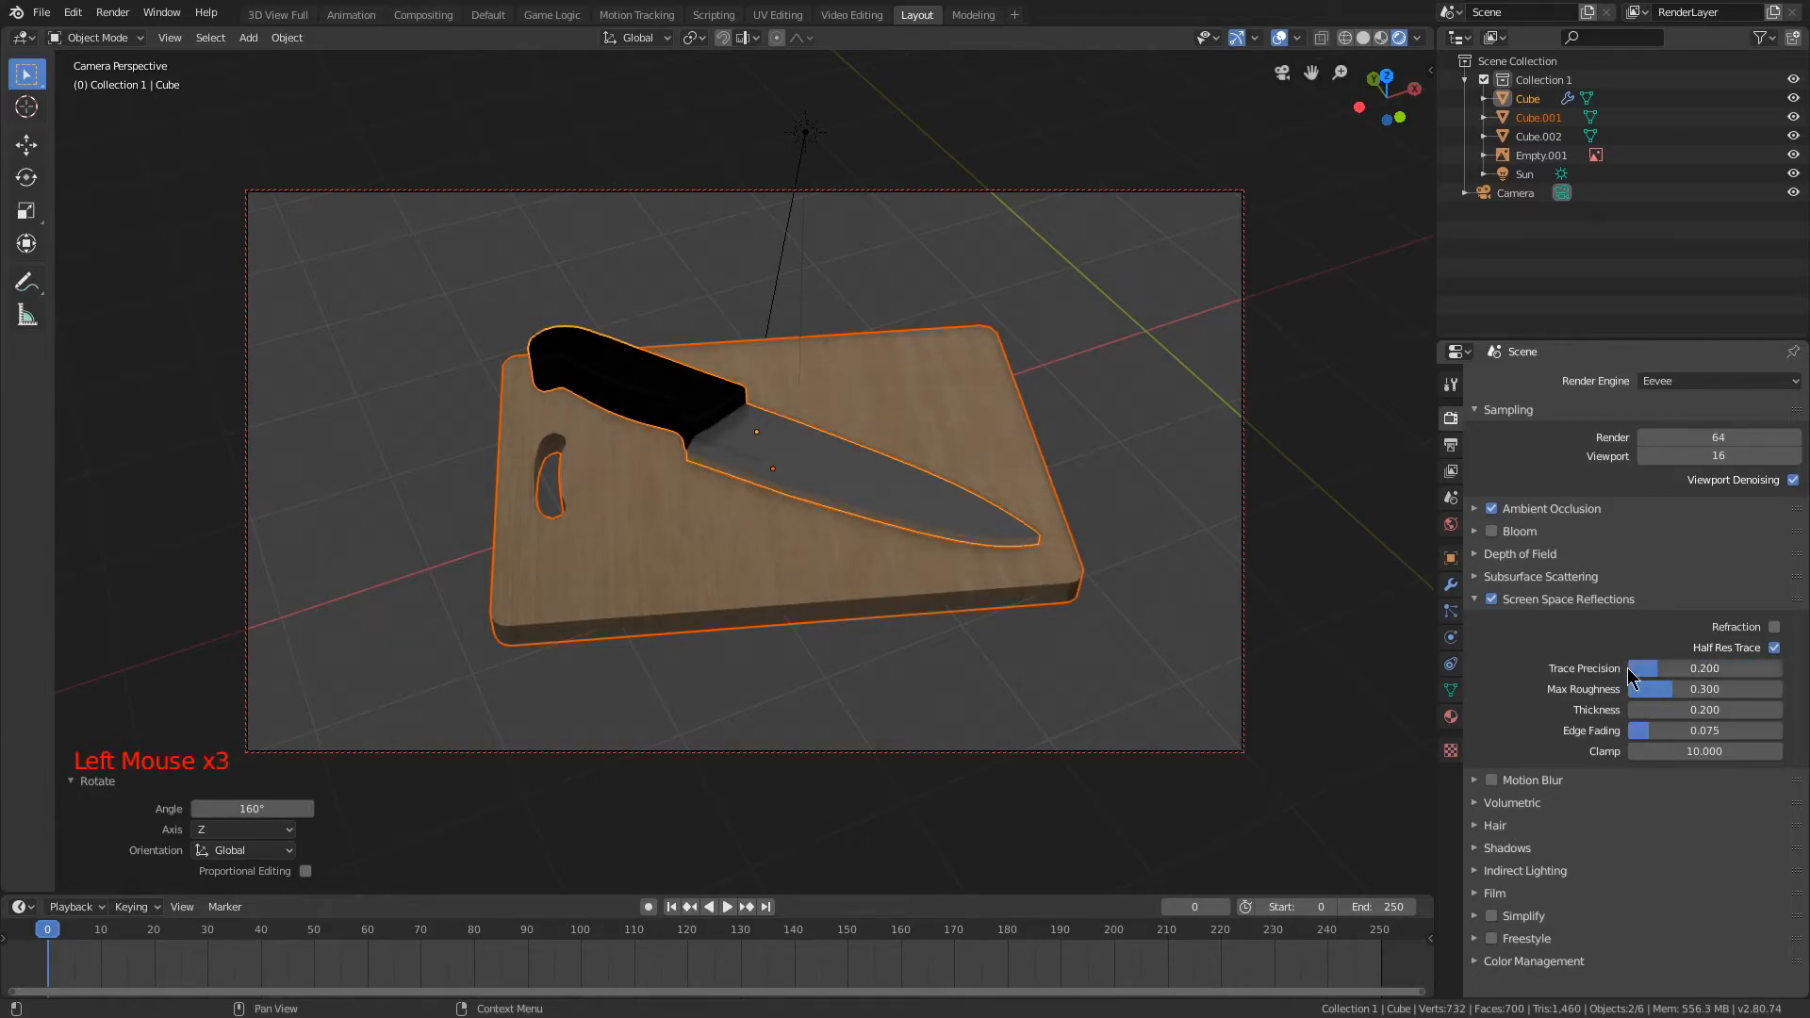
{"action": "left_click_drag", "start_coordinate": [1780, 710], "coordinate": [1650, 733]}
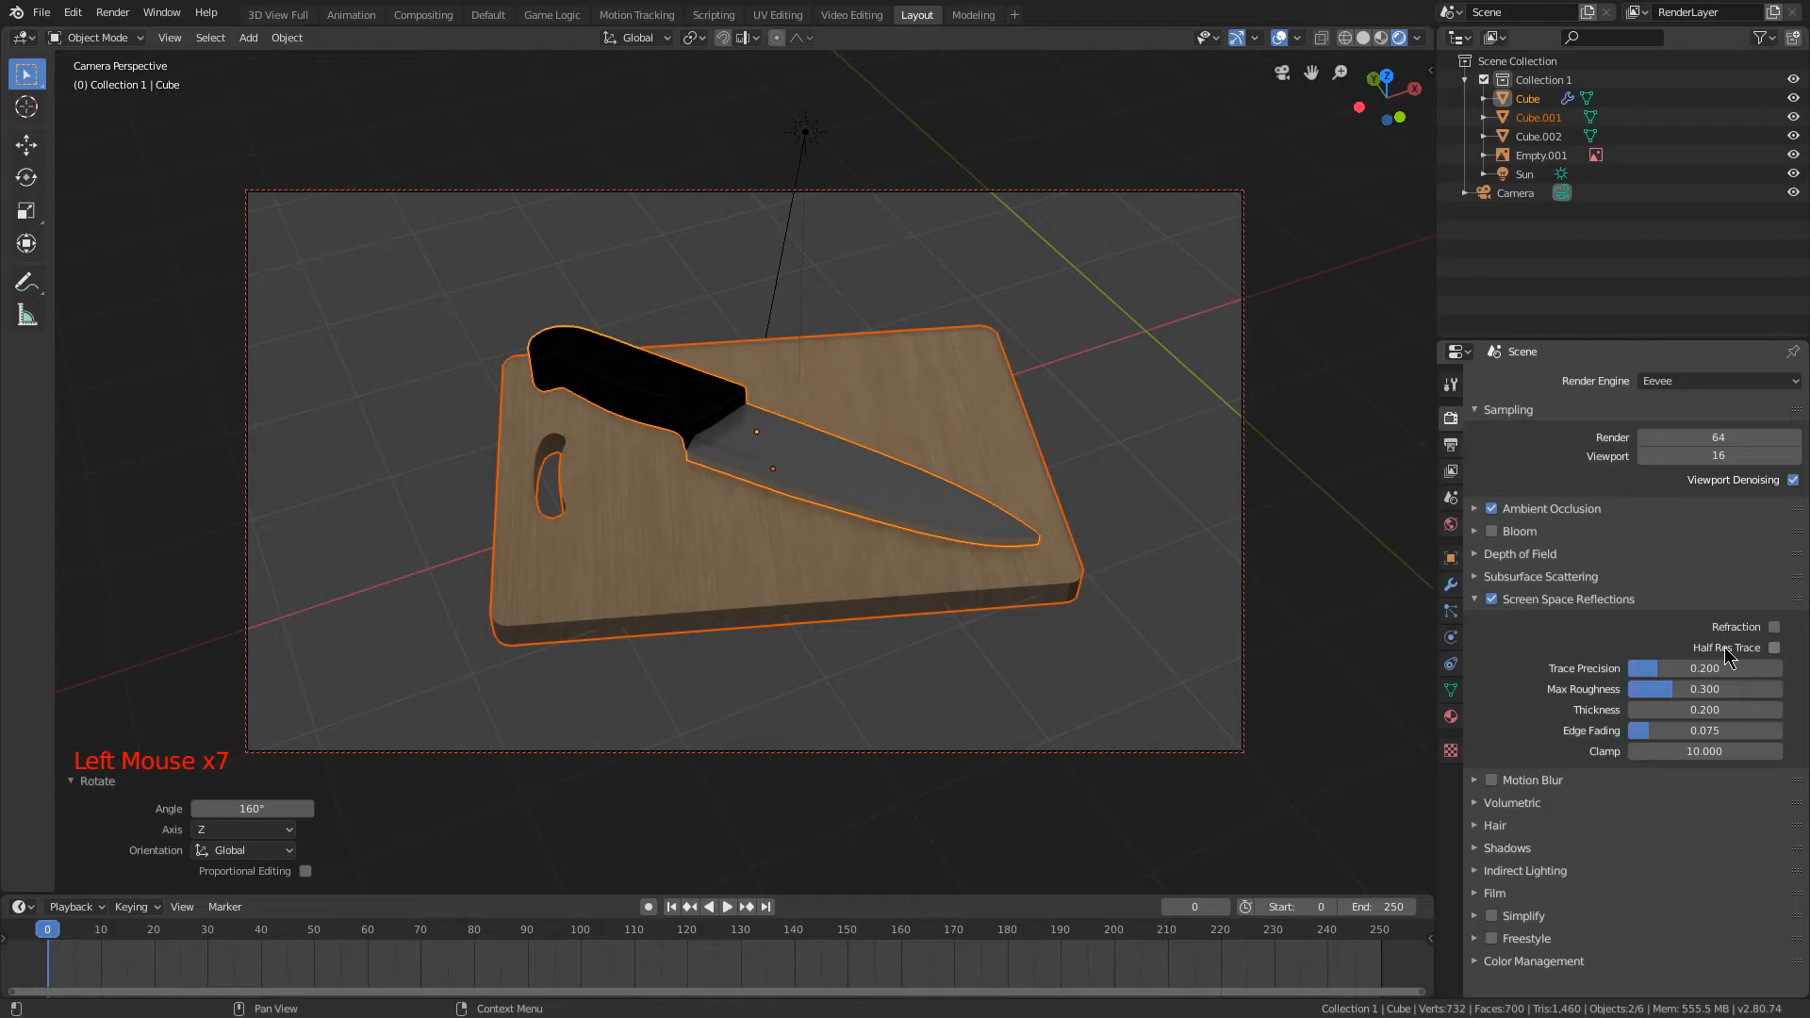
Step: Select only the sun lamp, move it over the cutting board along the global Y and X axes, and tilt its direction
{"action": "key", "text": "a"}
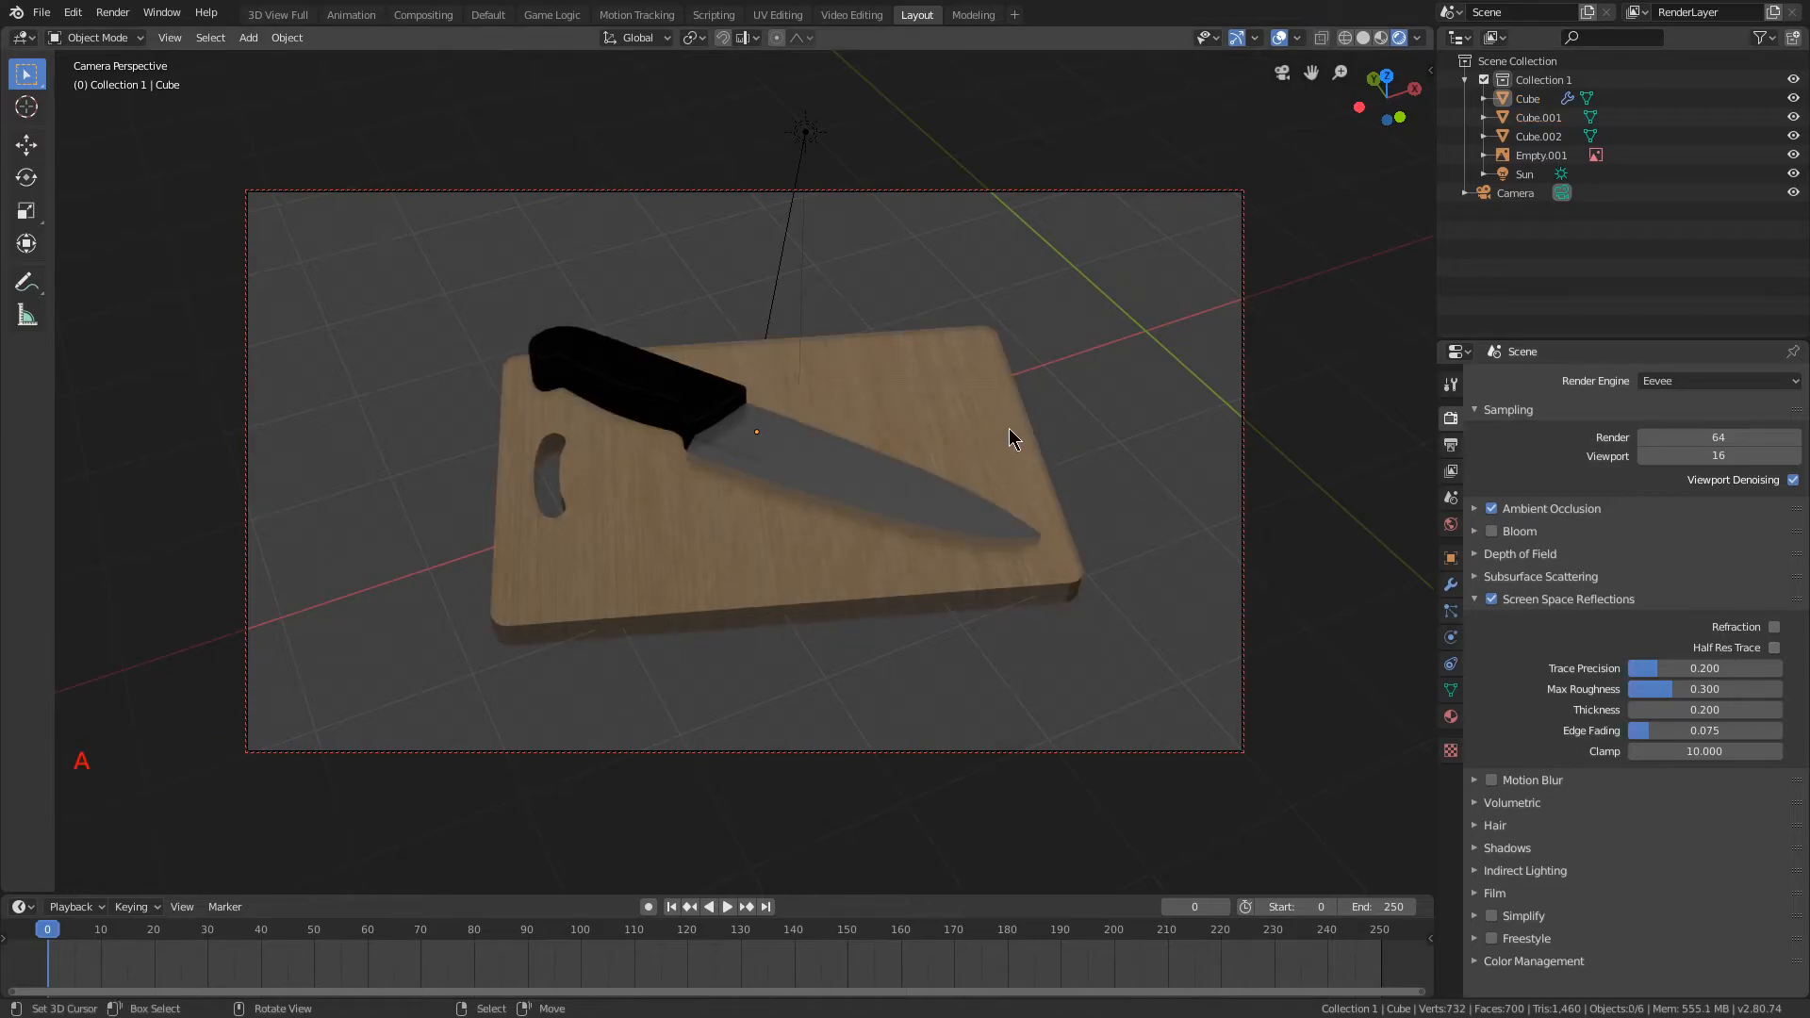
{"action": "mouse_move", "coordinate": [1667, 689]}
{"action": "left_mouse_down"}
{"action": "mouse_move", "coordinate": [1716, 689]}
{"action": "mouse_move", "coordinate": [1628, 689]}
{"action": "mouse_move", "coordinate": [1671, 689]}
{"action": "left_mouse_up"}
{"action": "right_click", "coordinate": [818, 132]}
{"action": "right_click", "coordinate": [818, 132]}
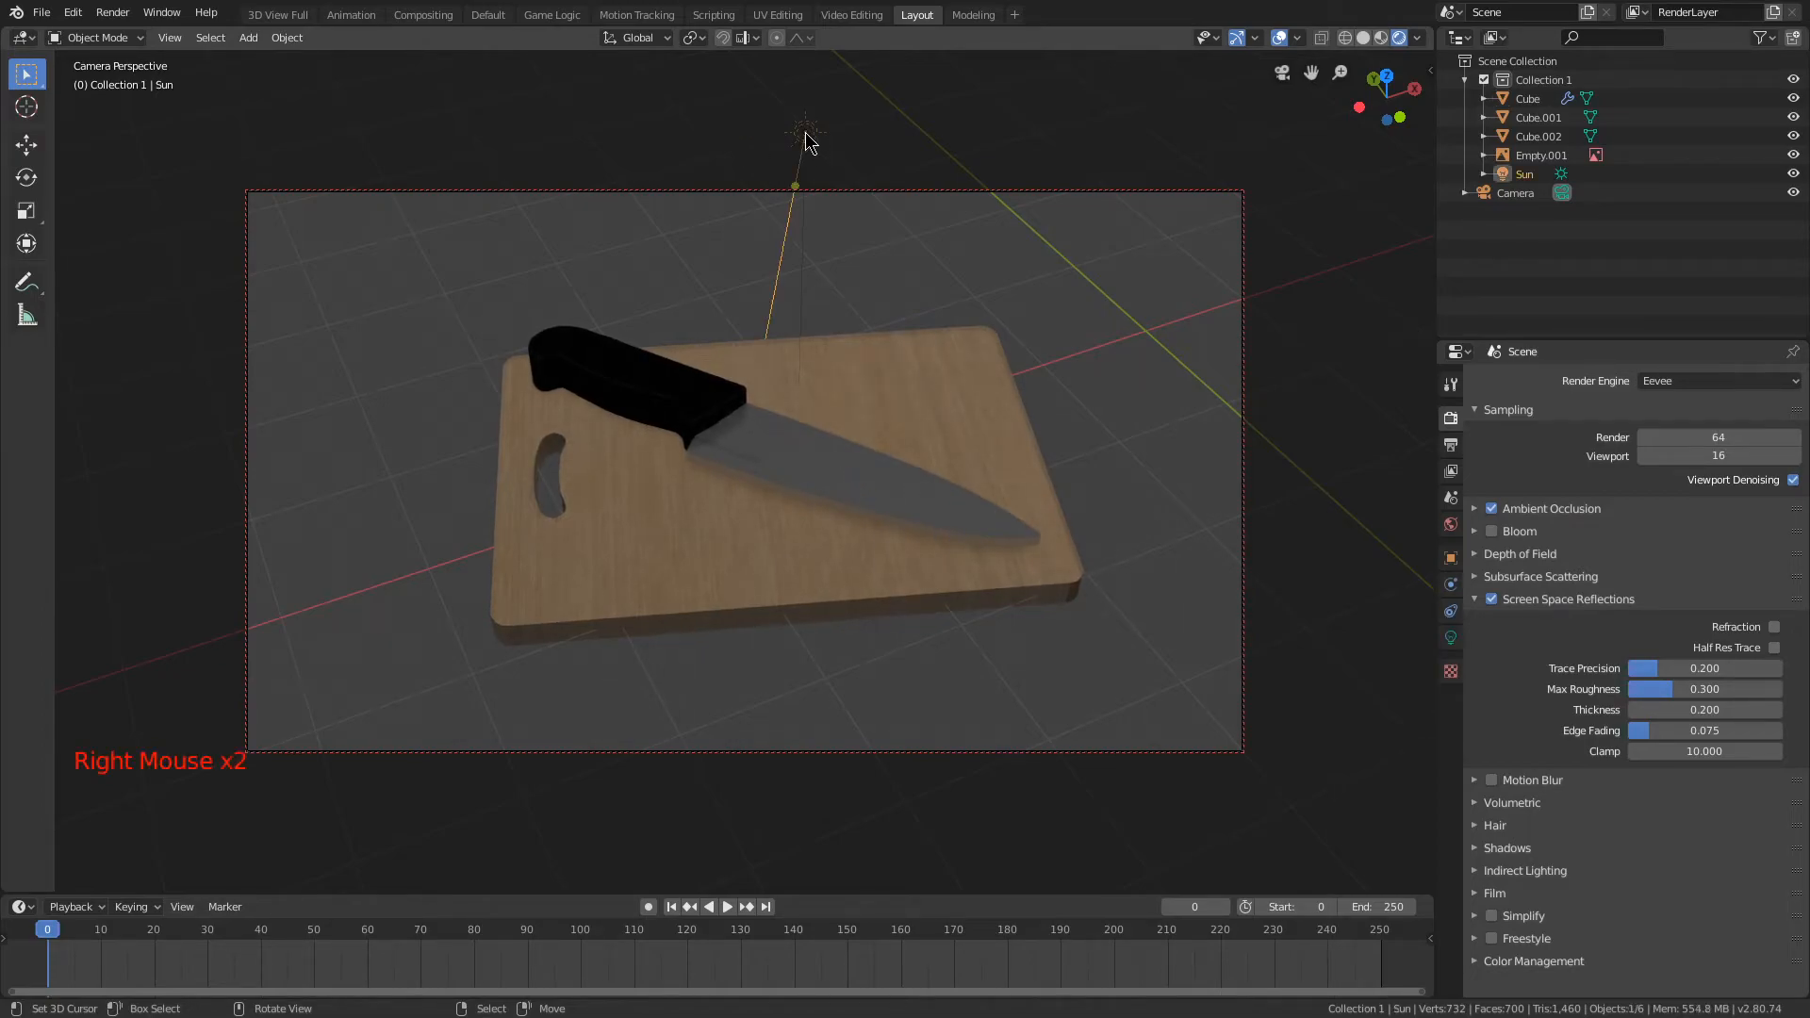
{"action": "key", "text": "g"}
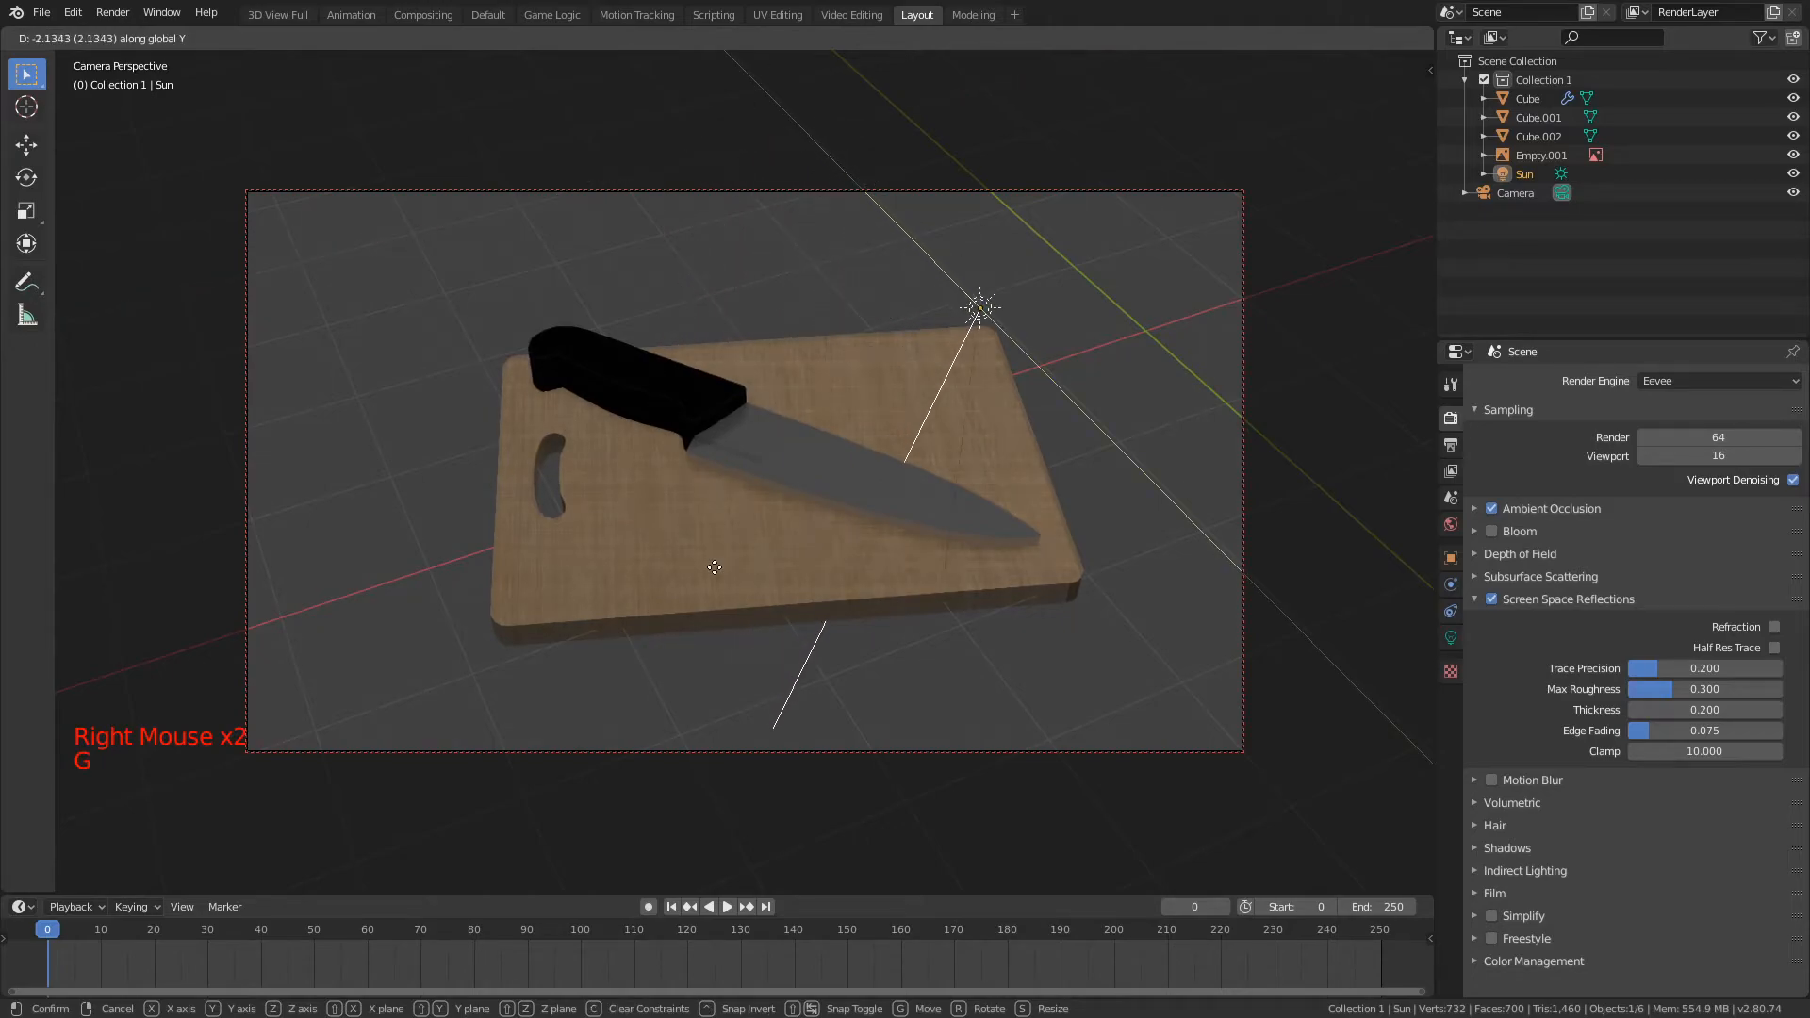
{"action": "key", "text": "g"}
{"action": "left_click", "coordinate": [784, 396]}
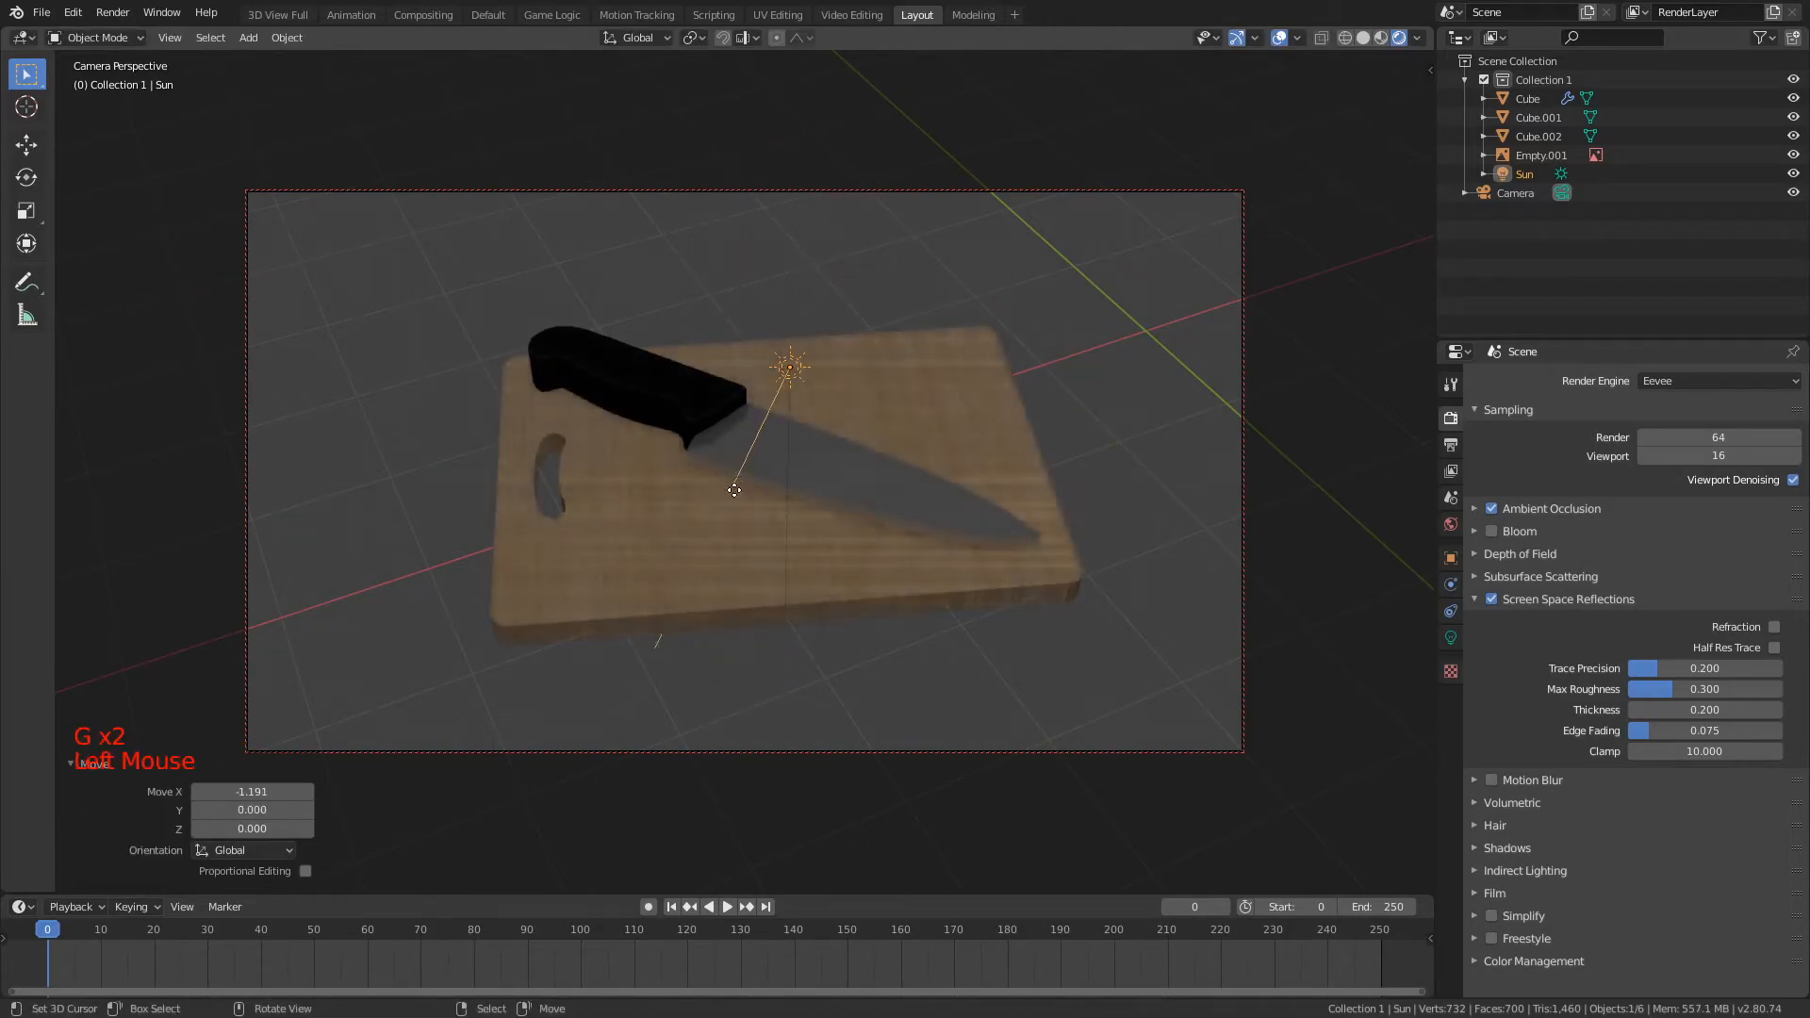
{"action": "left_click_drag", "start_coordinate": [451, 717], "coordinate": [56, 748]}
Step: Select the knife and adjust its height along the global Z axis so the handle rests on the cutting board
{"action": "middle_click_drag", "start_coordinate": [775, 484], "coordinate": [868, 371]}
{"action": "right_click", "coordinate": [766, 433]}
{"action": "key", "text": "KP_0"}
{"action": "scroll", "coordinate": [766, 438], "scroll_direction": "up", "scroll_amount": 1}
{"action": "scroll", "coordinate": [815, 450], "scroll_direction": "up", "scroll_amount": 6}
{"action": "key", "text": "g"}
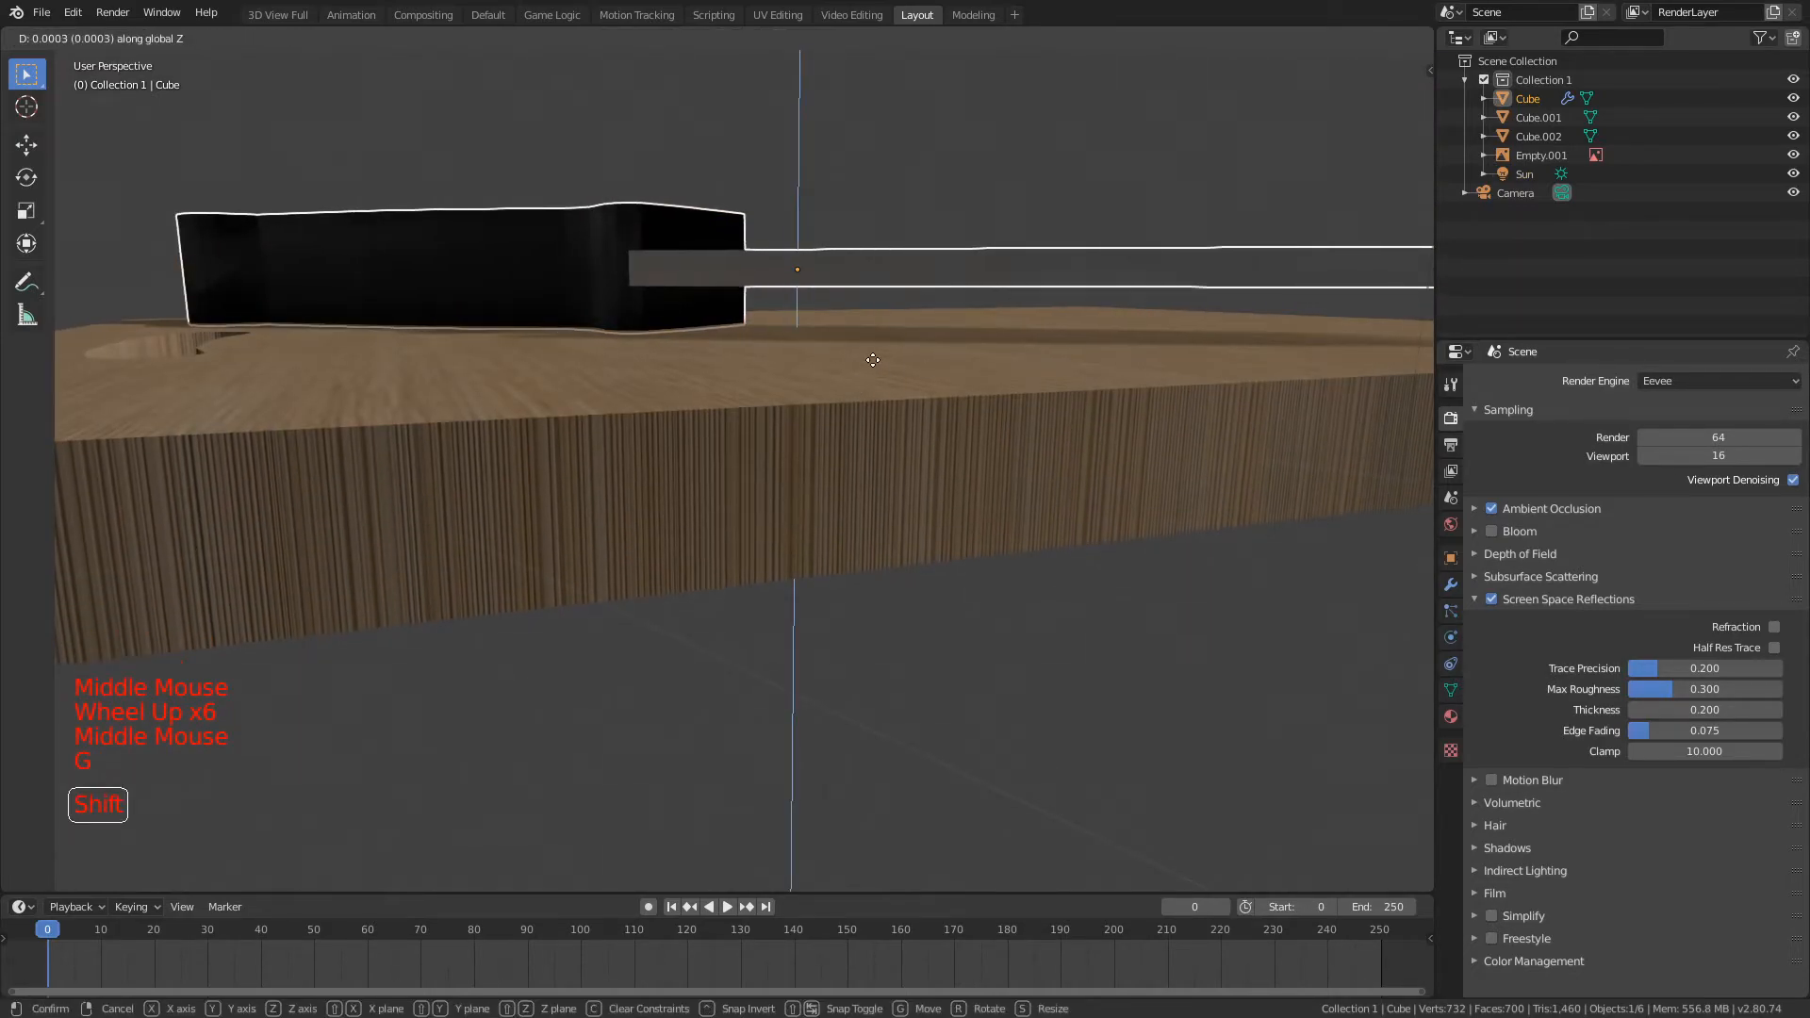
{"action": "left_click", "coordinate": [900, 368]}
Step: Rotate the knife slightly about the X axis to tilt it against the board surface
{"action": "scroll", "coordinate": [901, 368], "scroll_direction": "down", "scroll_amount": 3}
{"action": "middle_click_drag", "start_coordinate": [901, 367], "coordinate": [897, 429]}
{"action": "key", "text": "r"}
{"action": "key", "text": "x"}
{"action": "left_click", "coordinate": [1030, 483]}
Step: Enter Edit Mode on the knife and select all blade faces through the metal slot named Material
{"action": "key", "text": "Tab"}
{"action": "middle_click_drag", "start_coordinate": [1018, 404], "coordinate": [1037, 467]}
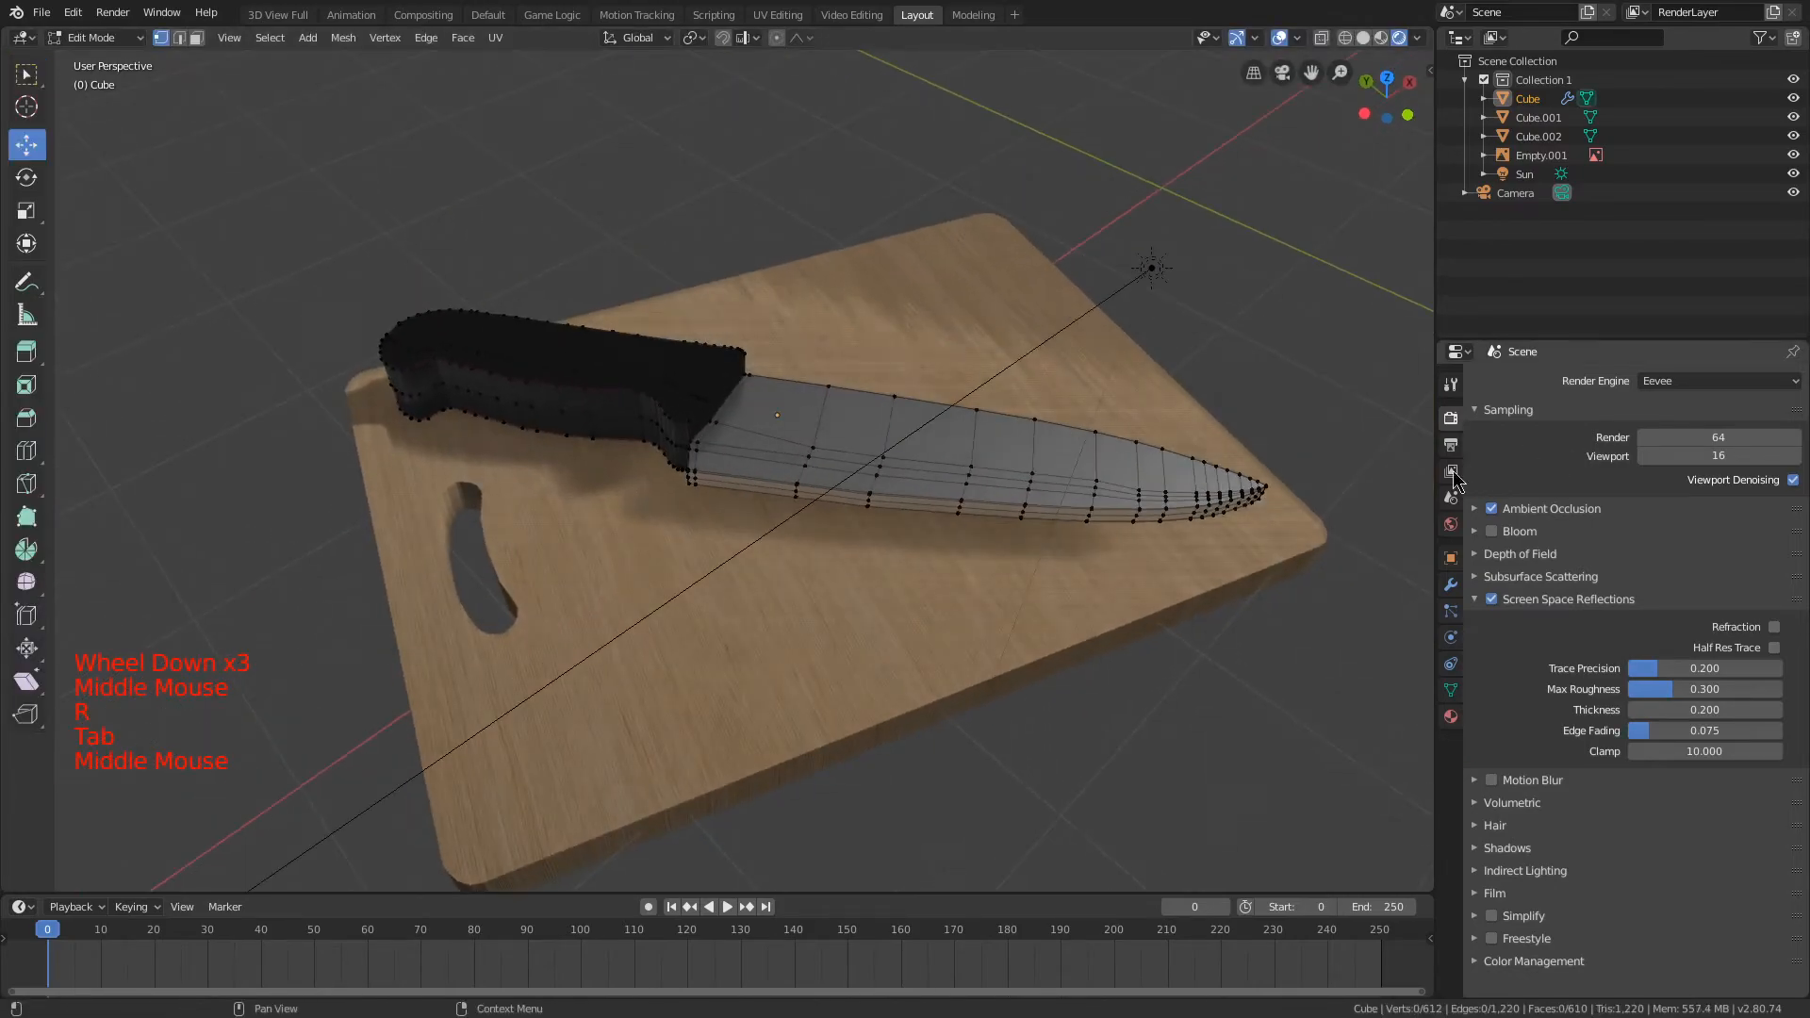
{"action": "left_click", "coordinate": [1450, 716]}
{"action": "scroll", "coordinate": [1584, 540], "scroll_direction": "up", "scroll_amount": 3}
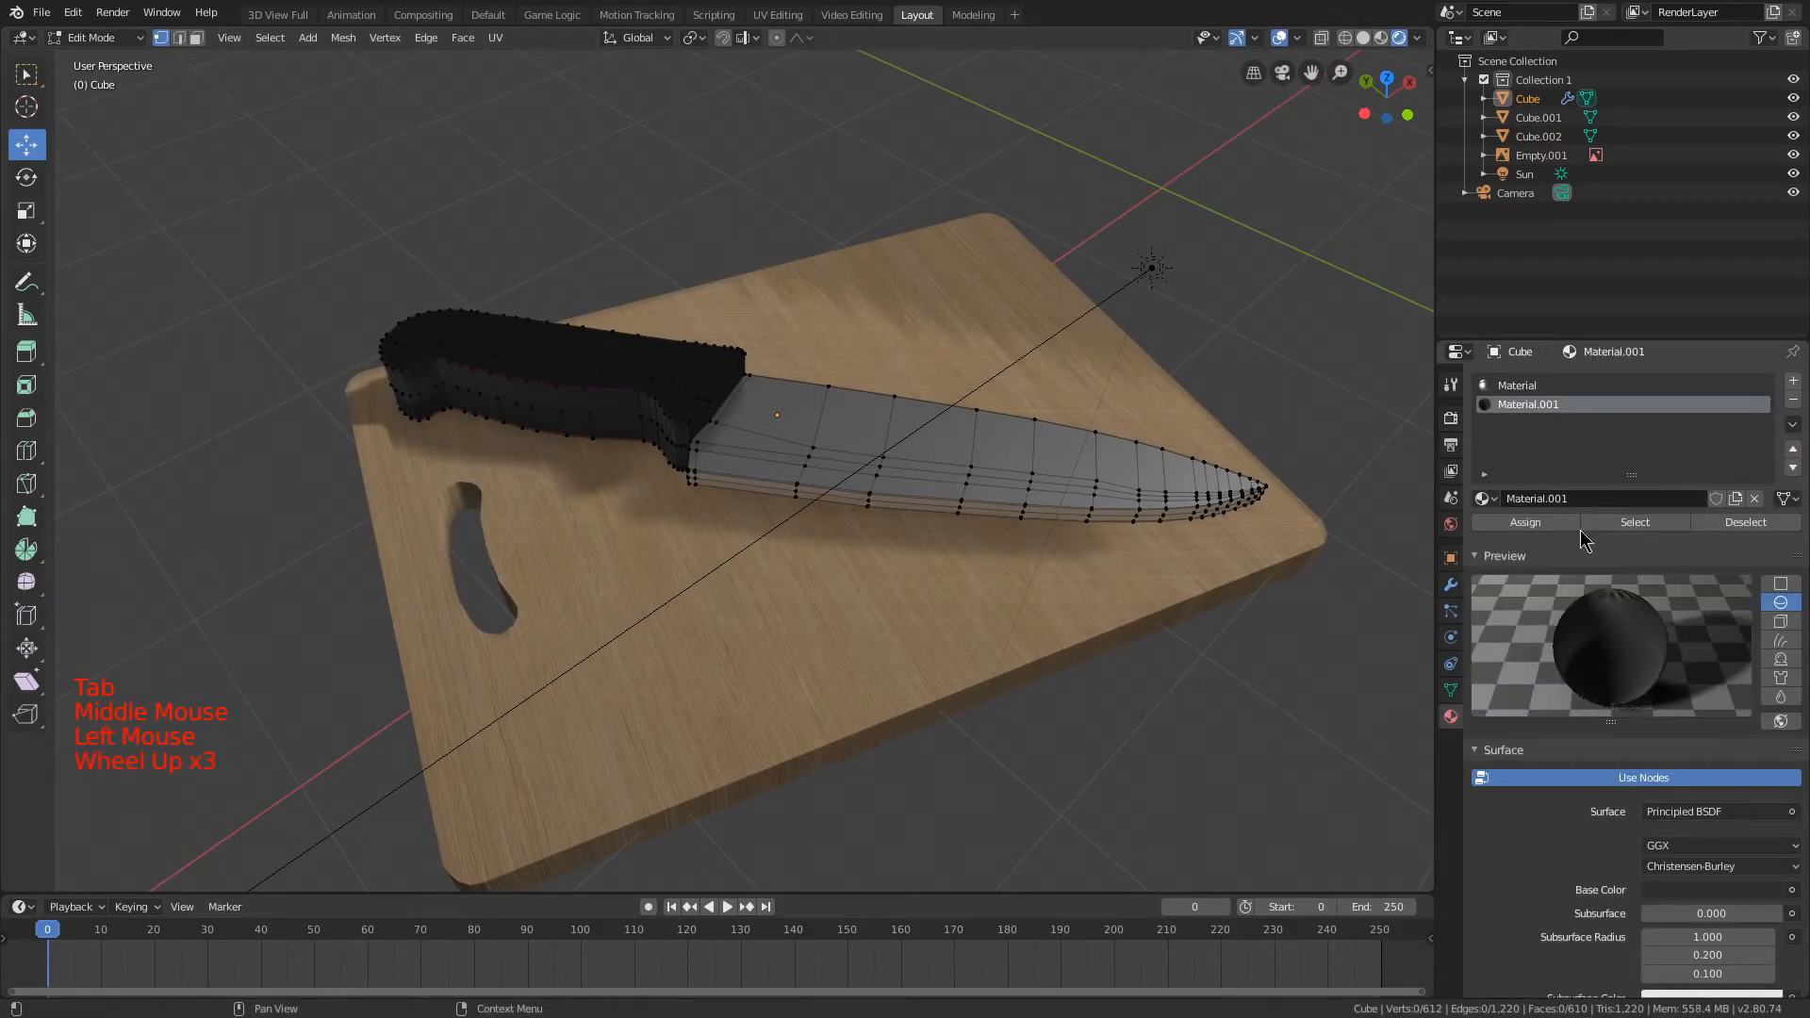
{"action": "left_click", "coordinate": [1541, 392]}
{"action": "left_click", "coordinate": [1635, 522]}
Step: Scale the selected blade faces to make the blade thinner, then return to Object Mode and the camera view
{"action": "middle_click_drag", "start_coordinate": [905, 377], "coordinate": [958, 226]}
{"action": "key", "text": "s"}
{"action": "key", "text": "s"}
{"action": "middle_click_drag", "start_coordinate": [961, 481], "coordinate": [1071, 444]}
{"action": "key", "text": "s"}
{"action": "left_click", "coordinate": [1034, 377]}
{"action": "middle_click_drag", "start_coordinate": [1034, 377], "coordinate": [1039, 426]}
{"action": "key", "text": "Tab"}
{"action": "key", "text": "KP_0"}
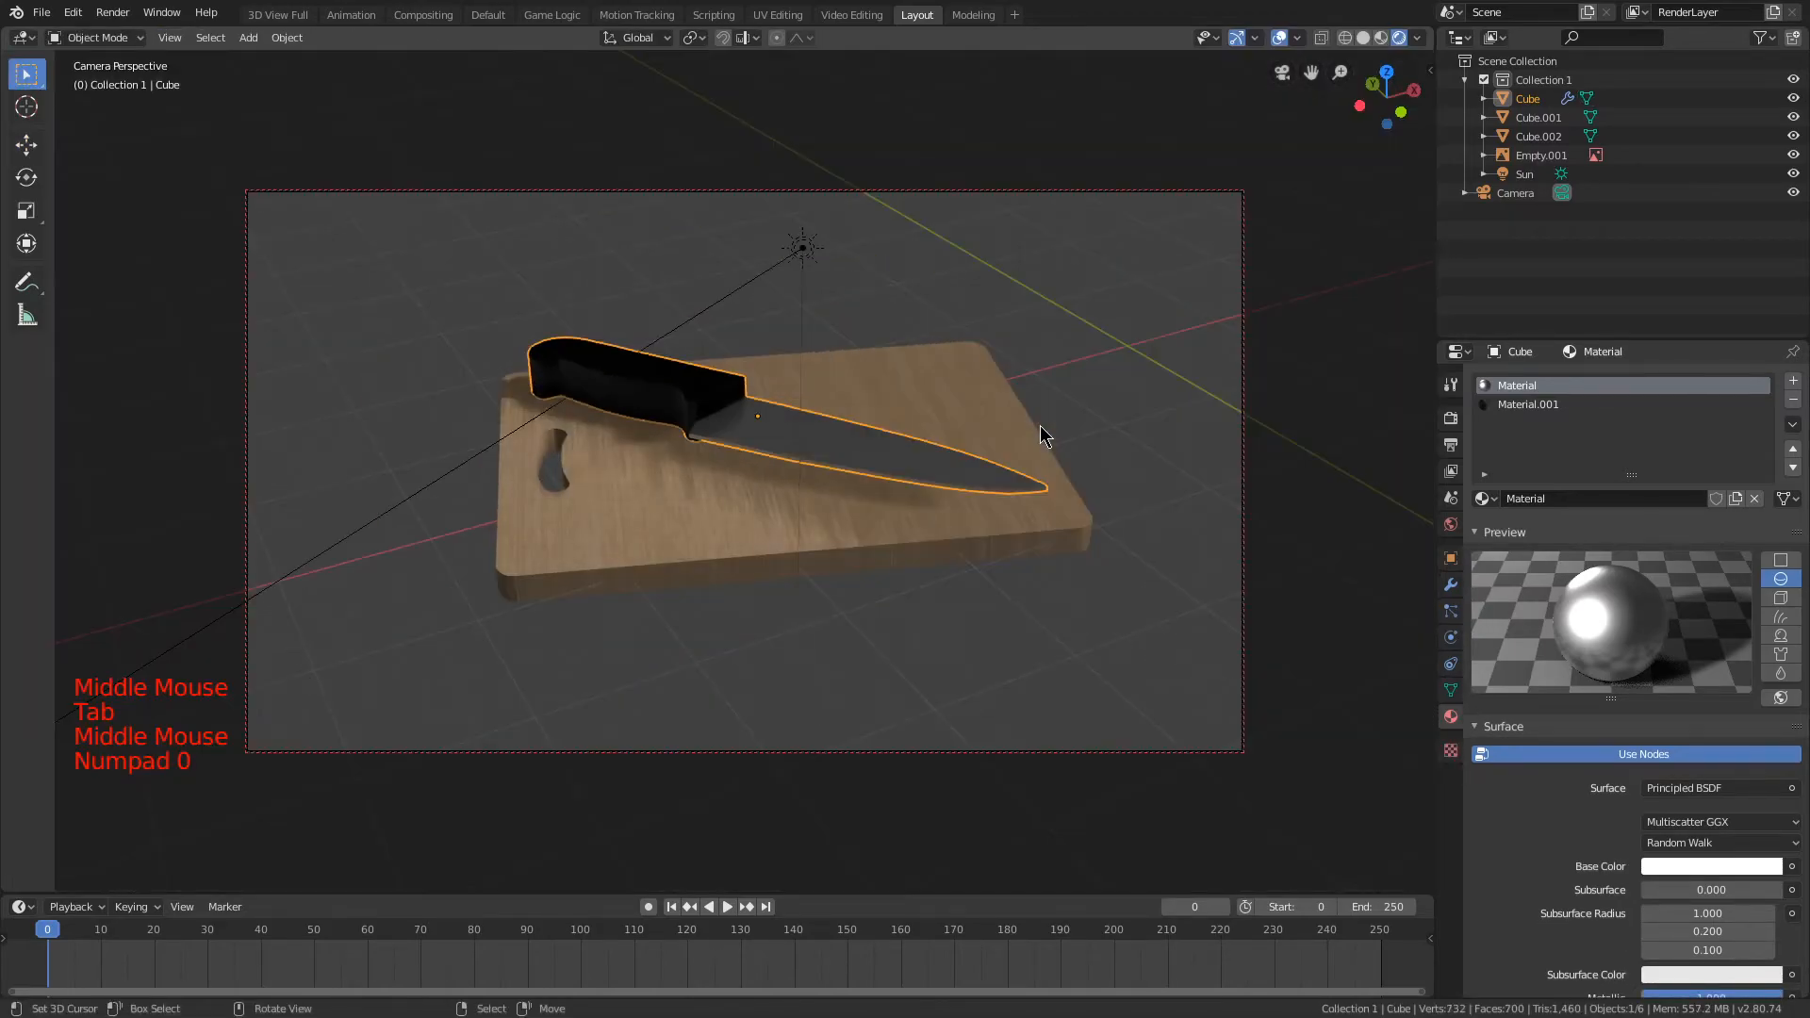
Step: Select the cutting board and expand the Specular Invert settings of its wood material
{"action": "key", "text": "a"}
{"action": "scroll", "coordinate": [913, 426], "scroll_direction": "up", "scroll_amount": 1}
{"action": "mouse_move", "coordinate": [929, 421]}
{"action": "middle_mouse_down"}
{"action": "mouse_move", "coordinate": [941, 468]}
{"action": "mouse_move", "coordinate": [942, 453]}
{"action": "middle_mouse_up"}
{"action": "right_click", "coordinate": [900, 509]}
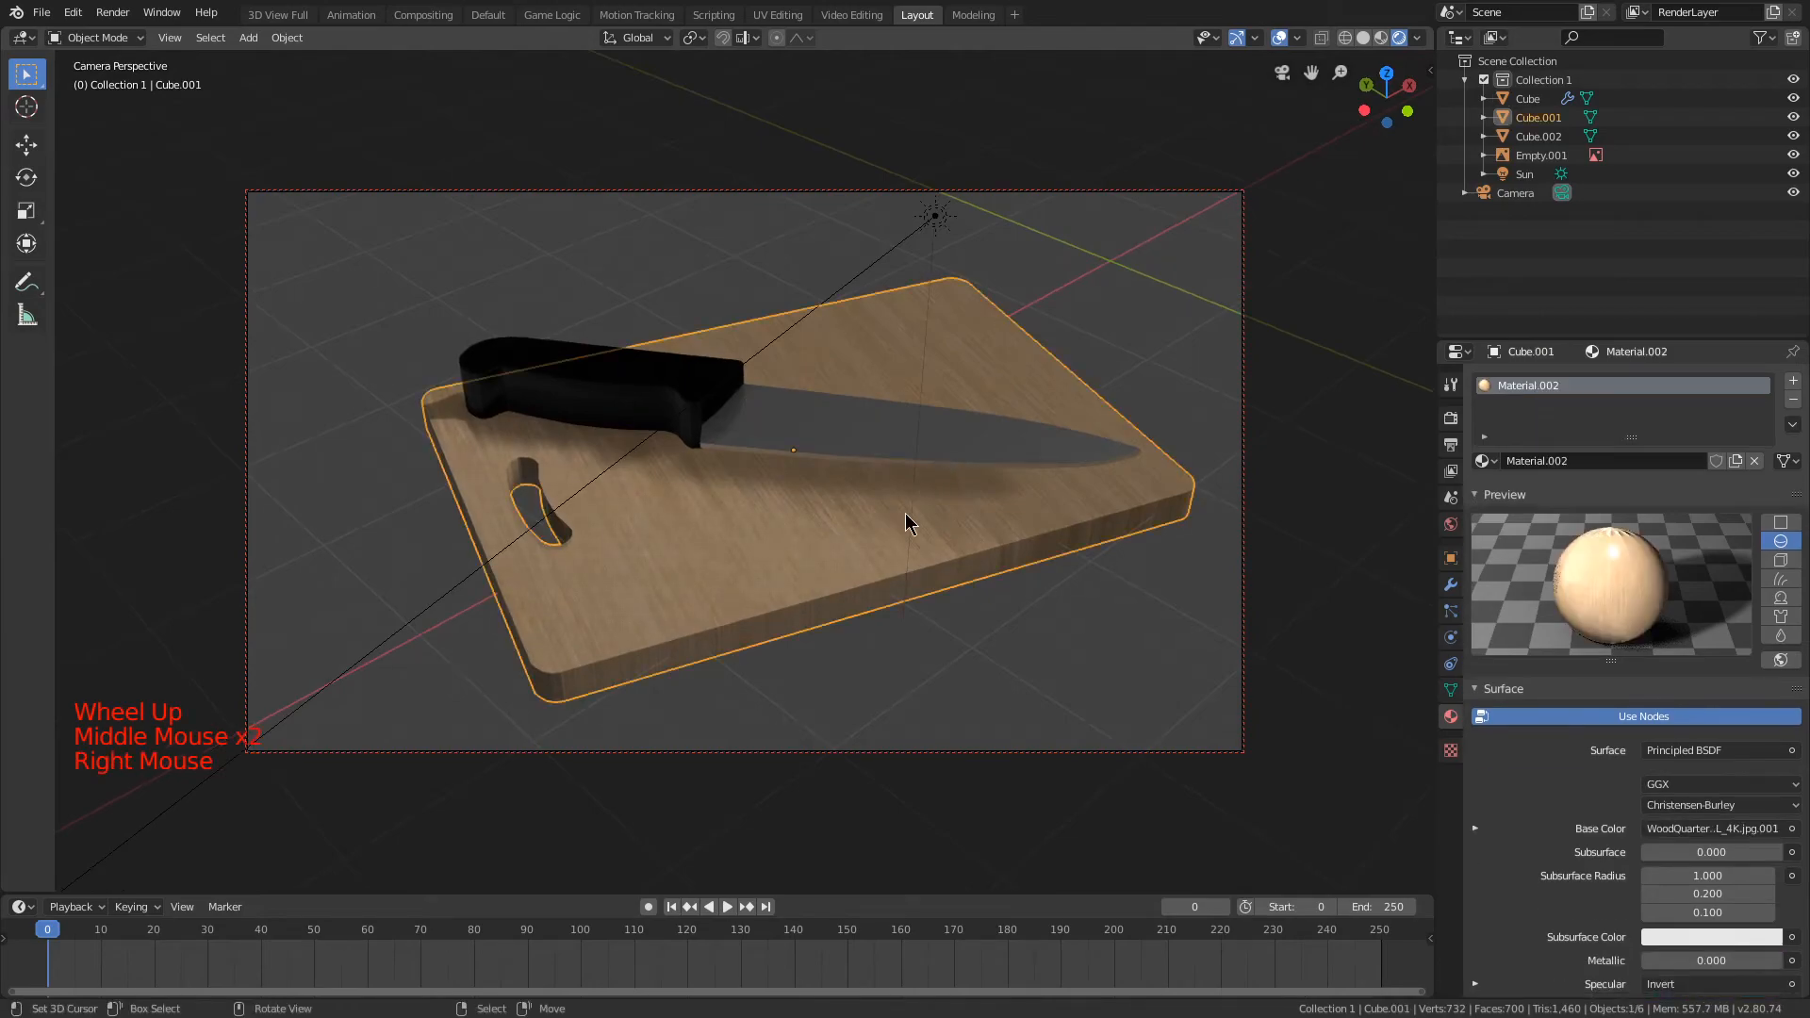
{"action": "scroll", "coordinate": [1596, 809], "scroll_direction": "down", "scroll_amount": 7}
{"action": "scroll", "coordinate": [1596, 809], "scroll_direction": "down", "scroll_amount": 2}
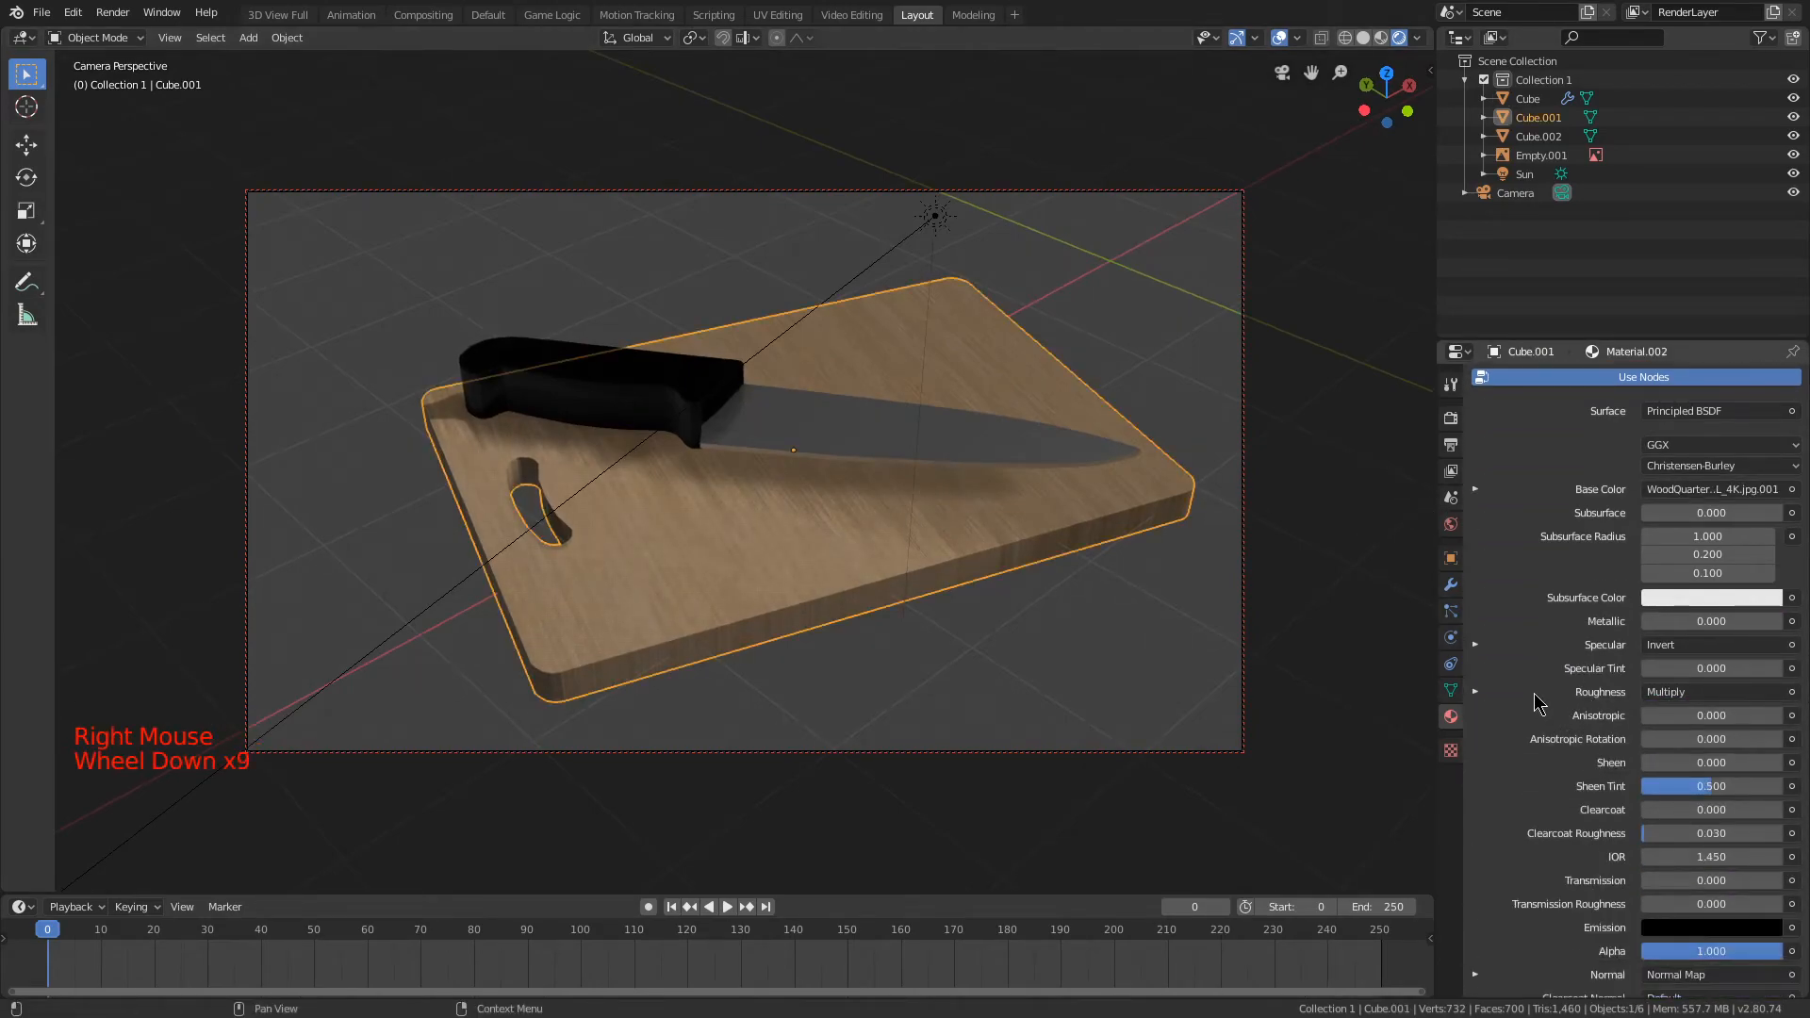
{"action": "left_click", "coordinate": [1477, 645]}
Step: Compare the wood material's Specular Invert factor at 1.000 and 0.500
{"action": "left_click_drag", "start_coordinate": [1736, 670], "coordinate": [1696, 671]}
{"action": "left_click", "coordinate": [1655, 647]}
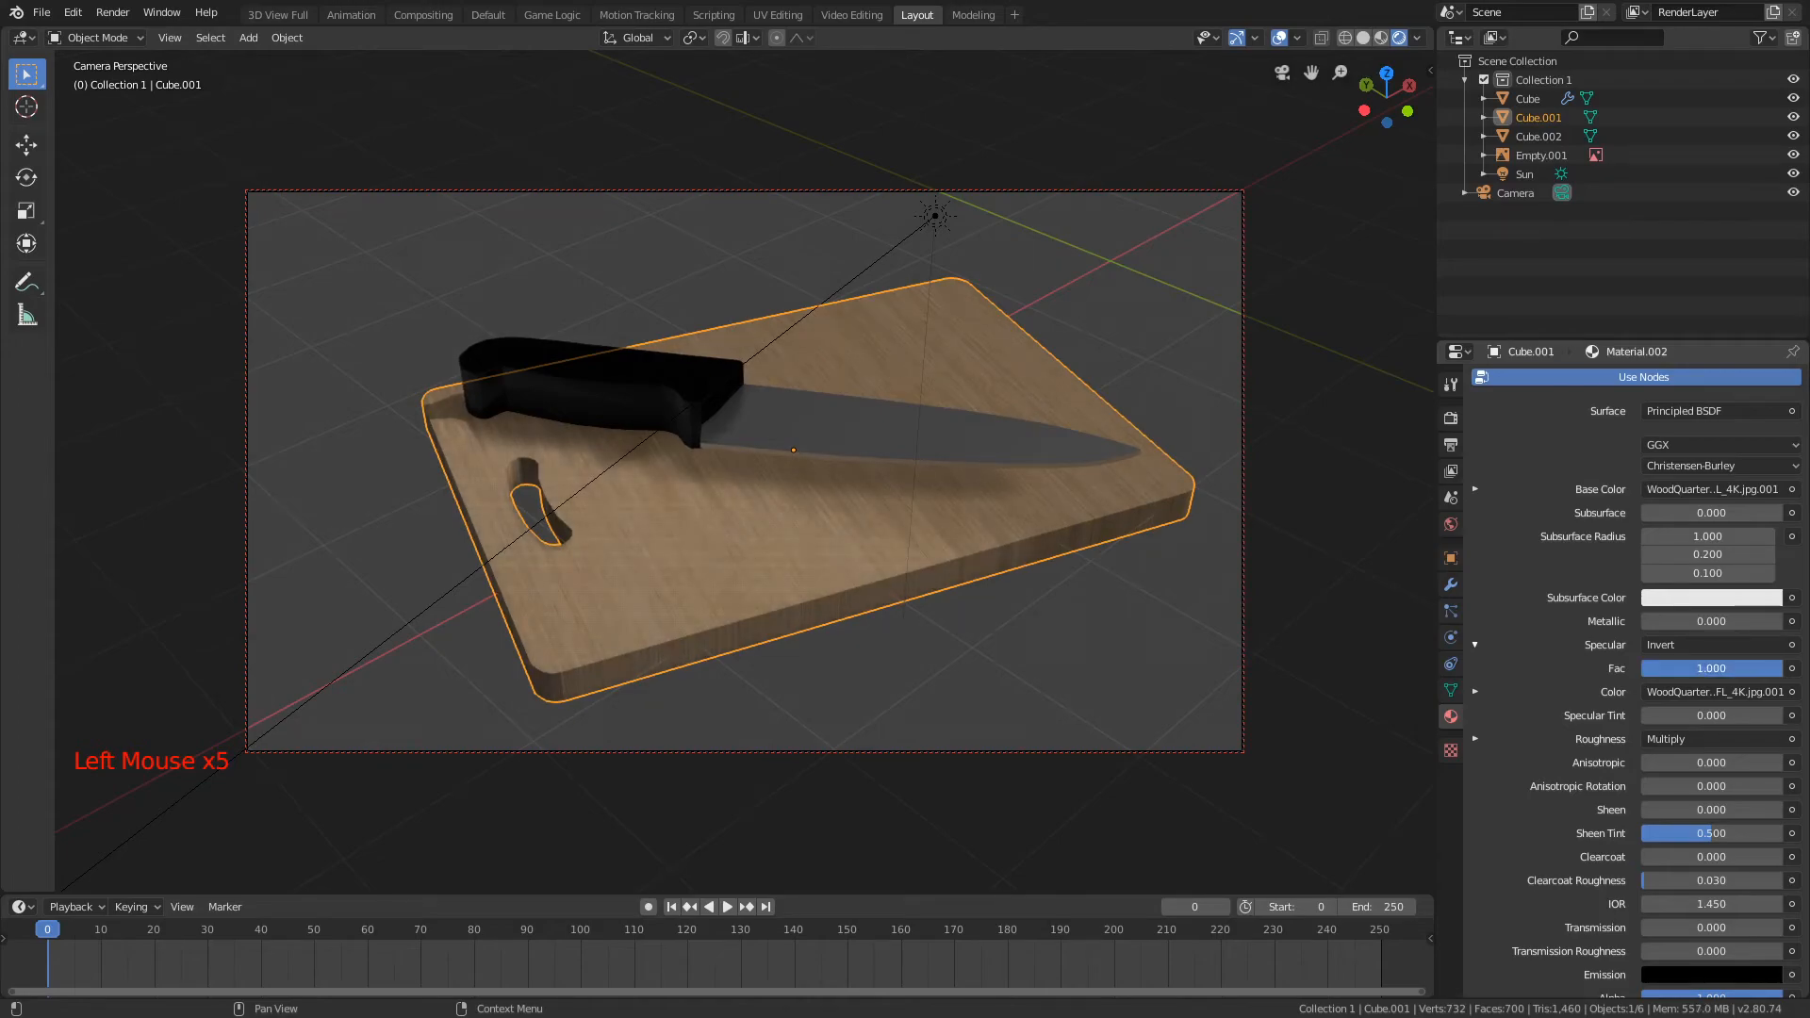
{"action": "mouse_move", "coordinate": [998, 538]}
{"action": "middle_mouse_down"}
{"action": "mouse_move", "coordinate": [992, 579]}
{"action": "mouse_move", "coordinate": [967, 518]}
{"action": "middle_mouse_up"}
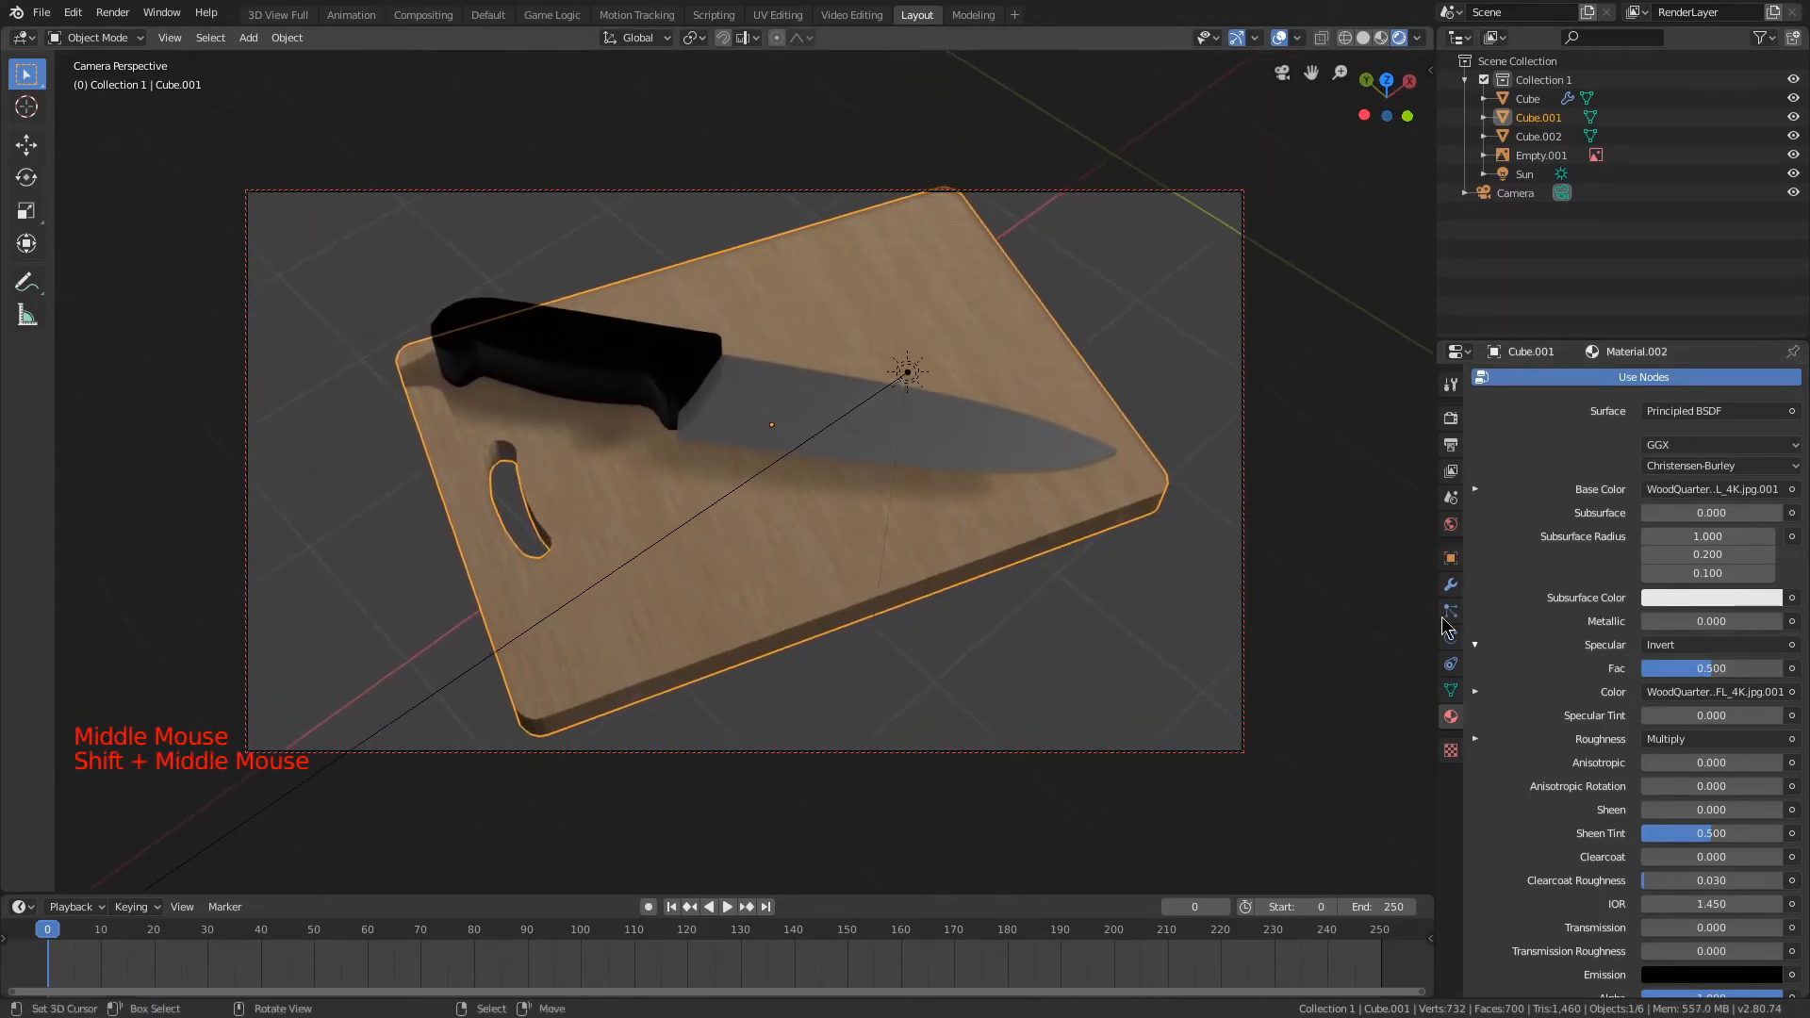
{"action": "left_click_drag", "start_coordinate": [1692, 670], "coordinate": [1642, 669]}
{"action": "right_click", "coordinate": [1642, 669]}
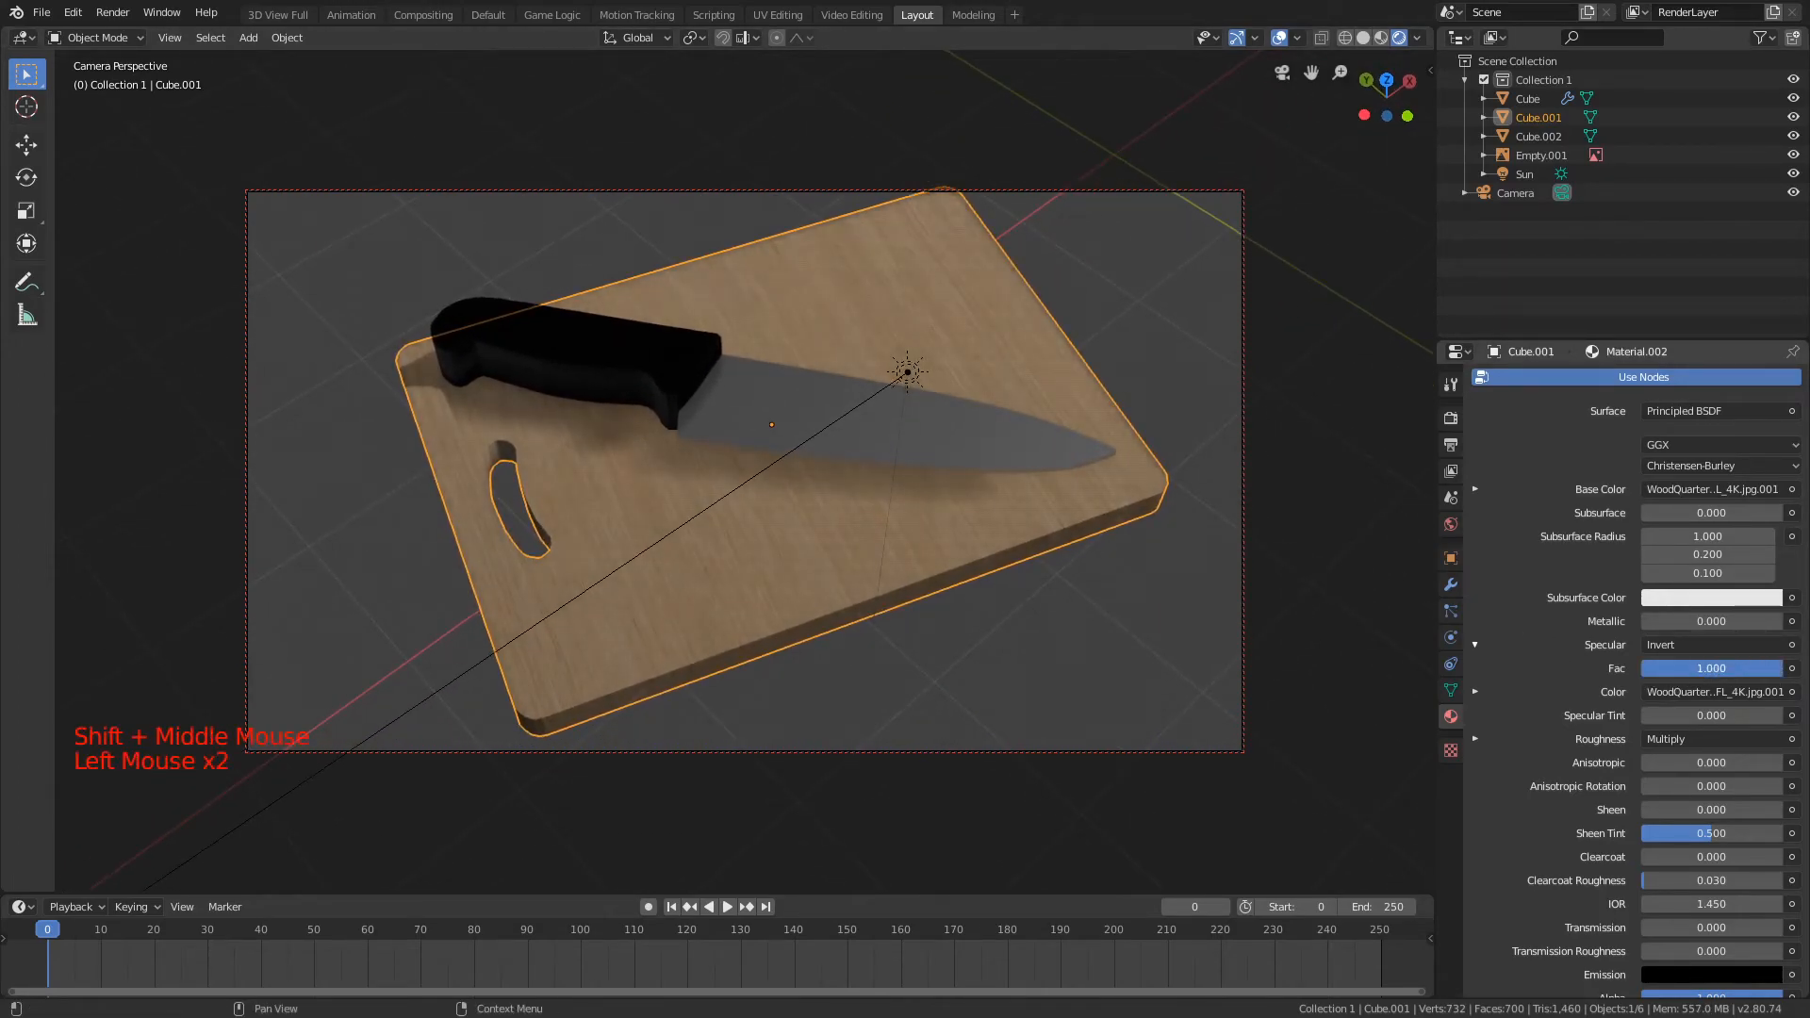
{"action": "right_click", "coordinate": [1781, 668]}
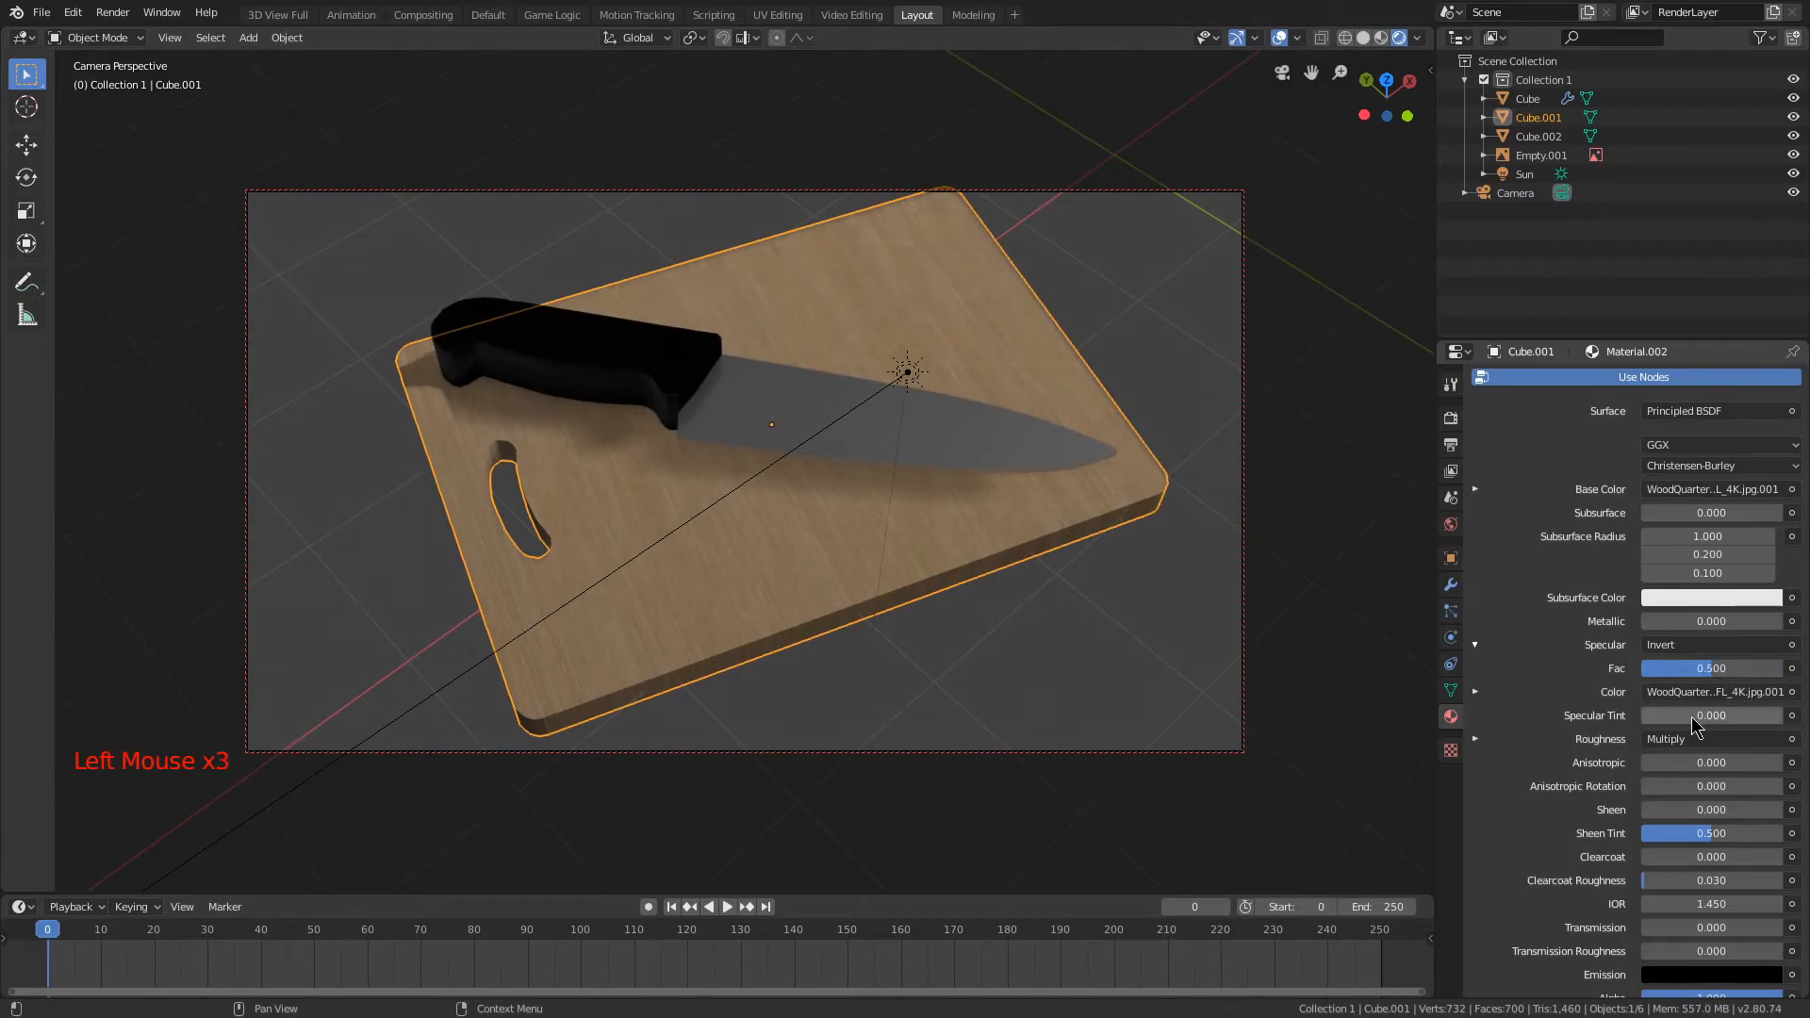
{"action": "right_click", "coordinate": [1781, 716]}
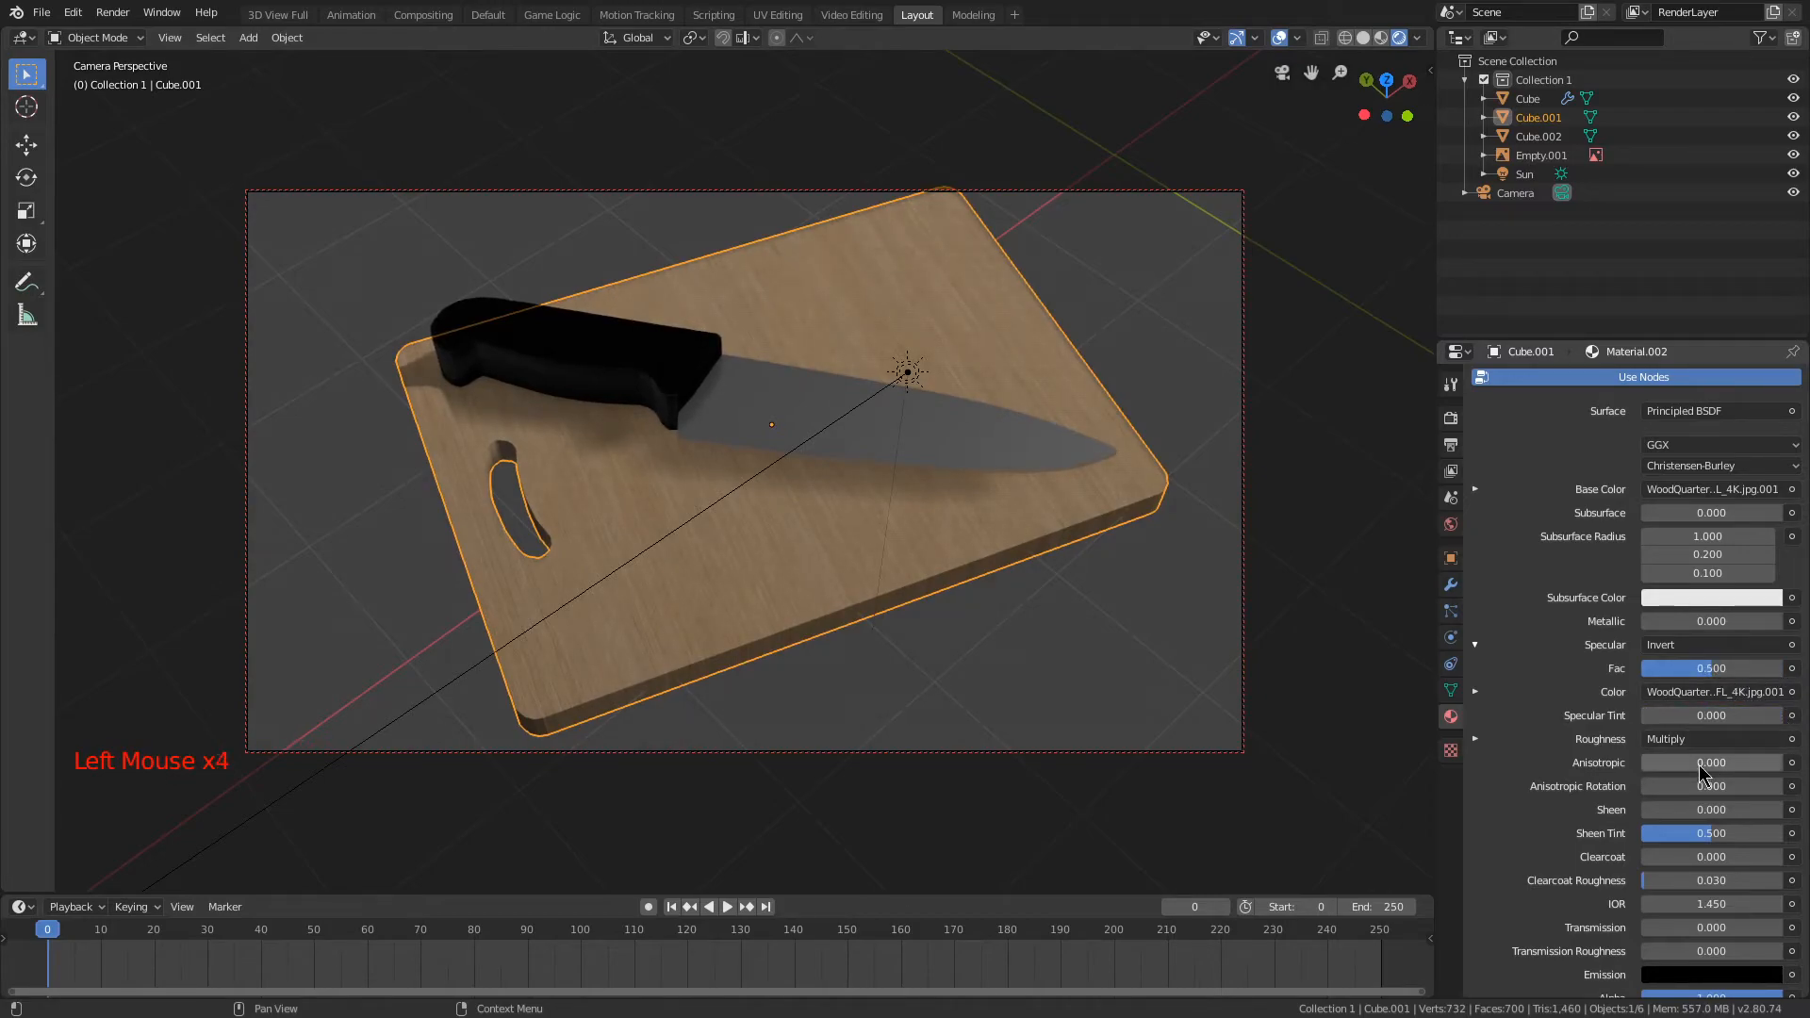
Step: Set the Specular Invert factor of the cutting board's wood material to 0.100
{"action": "left_click", "coordinate": [1480, 739]}
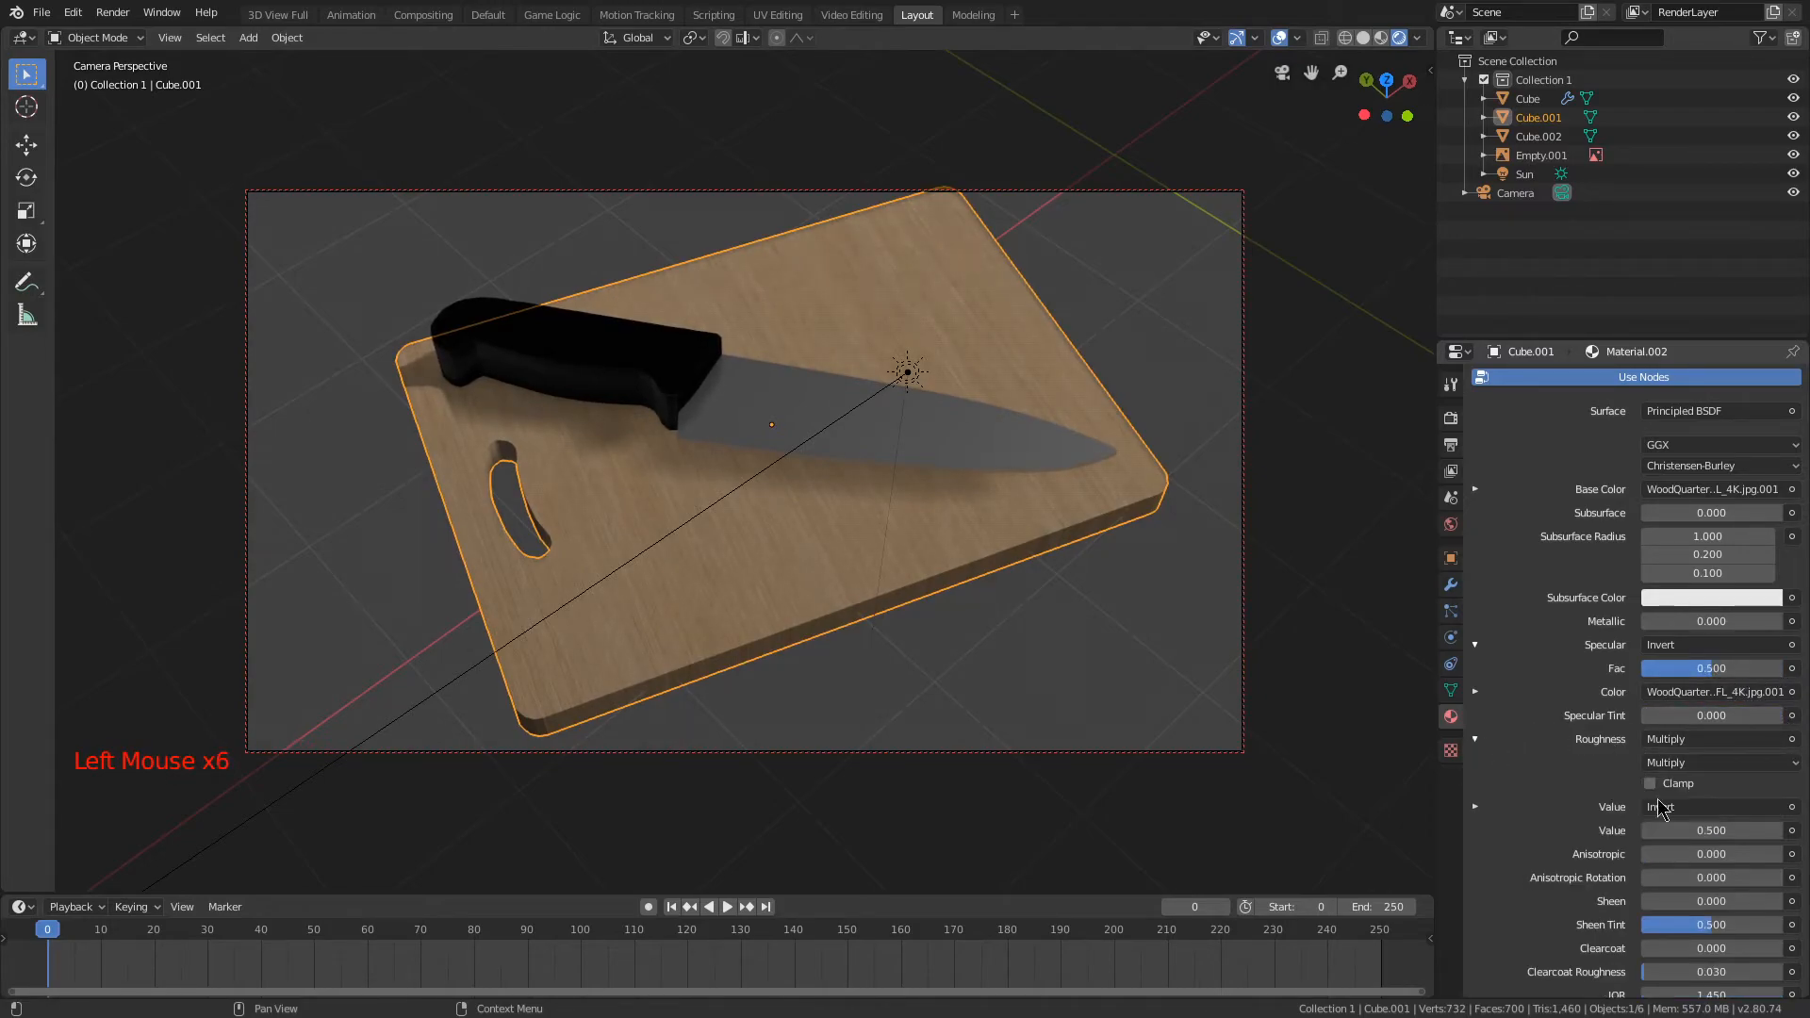
{"action": "left_click", "coordinate": [1473, 740]}
{"action": "left_click_drag", "start_coordinate": [1692, 670], "coordinate": [1642, 669]}
{"action": "right_click", "coordinate": [1642, 669]}
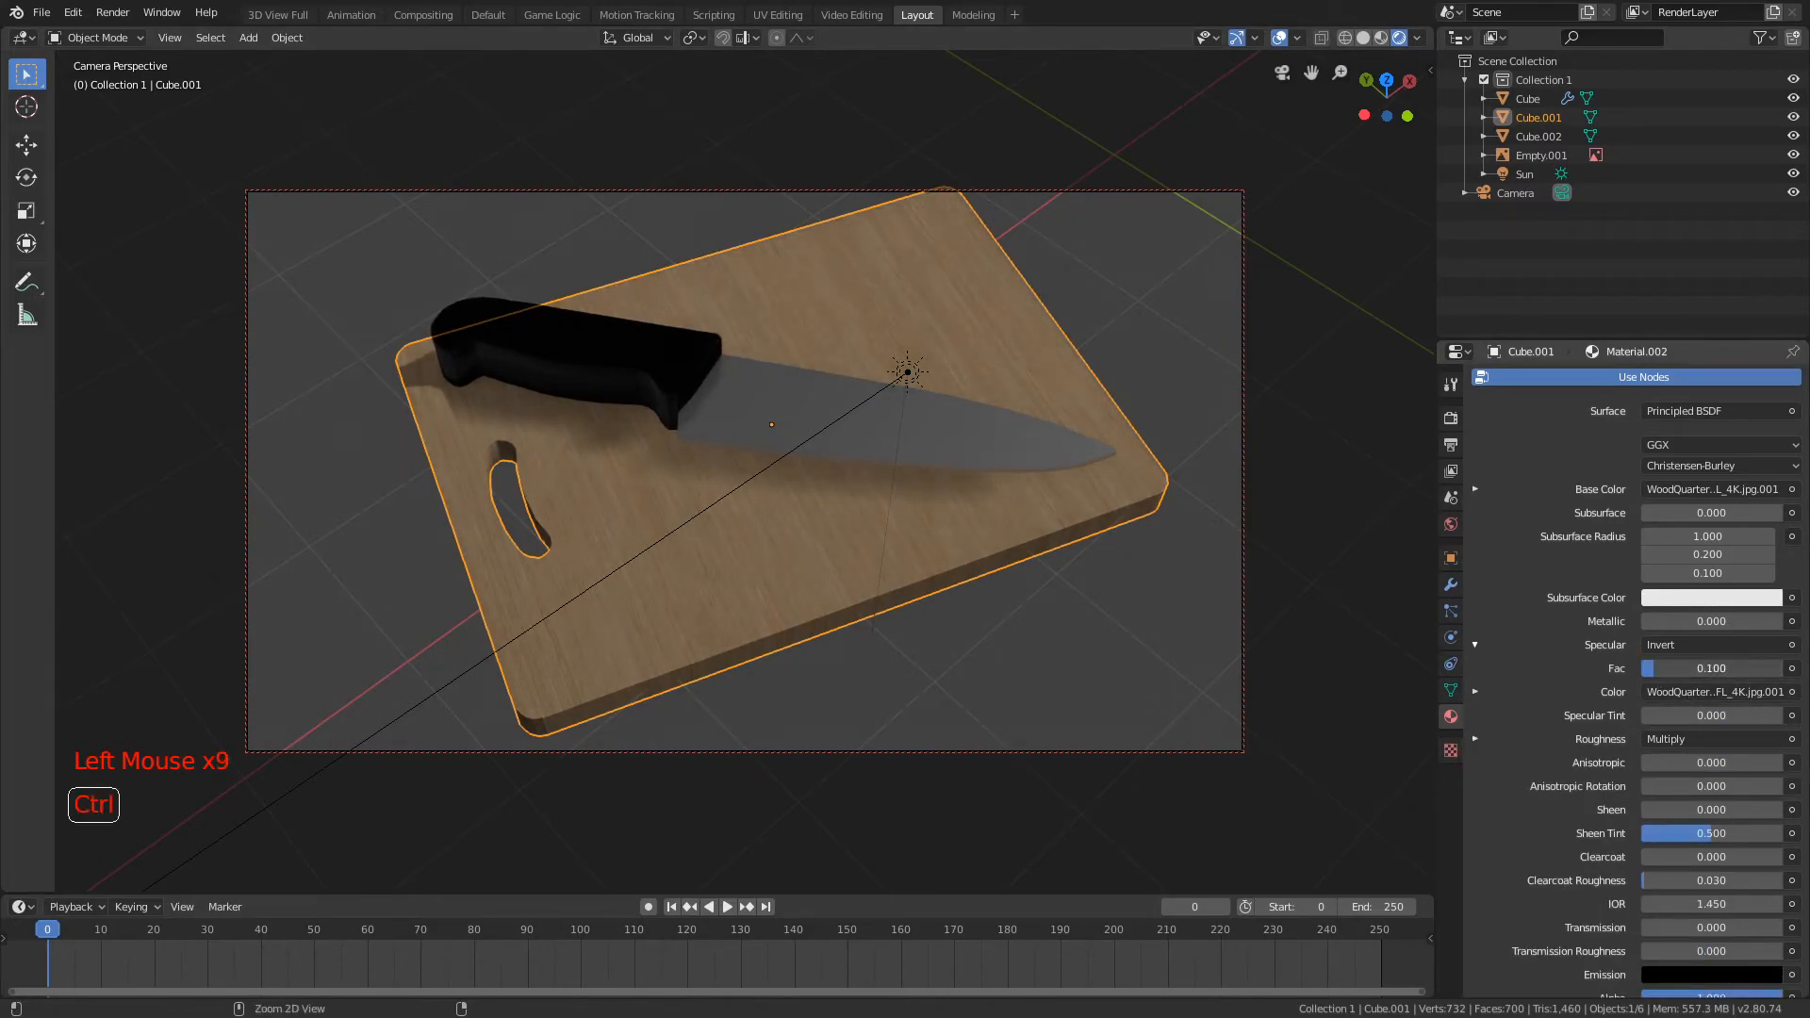
{"action": "mouse_move", "coordinate": [1103, 556]}
{"action": "middle_mouse_down"}
{"action": "mouse_move", "coordinate": [1118, 505]}
{"action": "mouse_move", "coordinate": [1042, 541]}
{"action": "mouse_move", "coordinate": [1124, 516]}
{"action": "mouse_move", "coordinate": [1116, 535]}
{"action": "middle_mouse_up"}
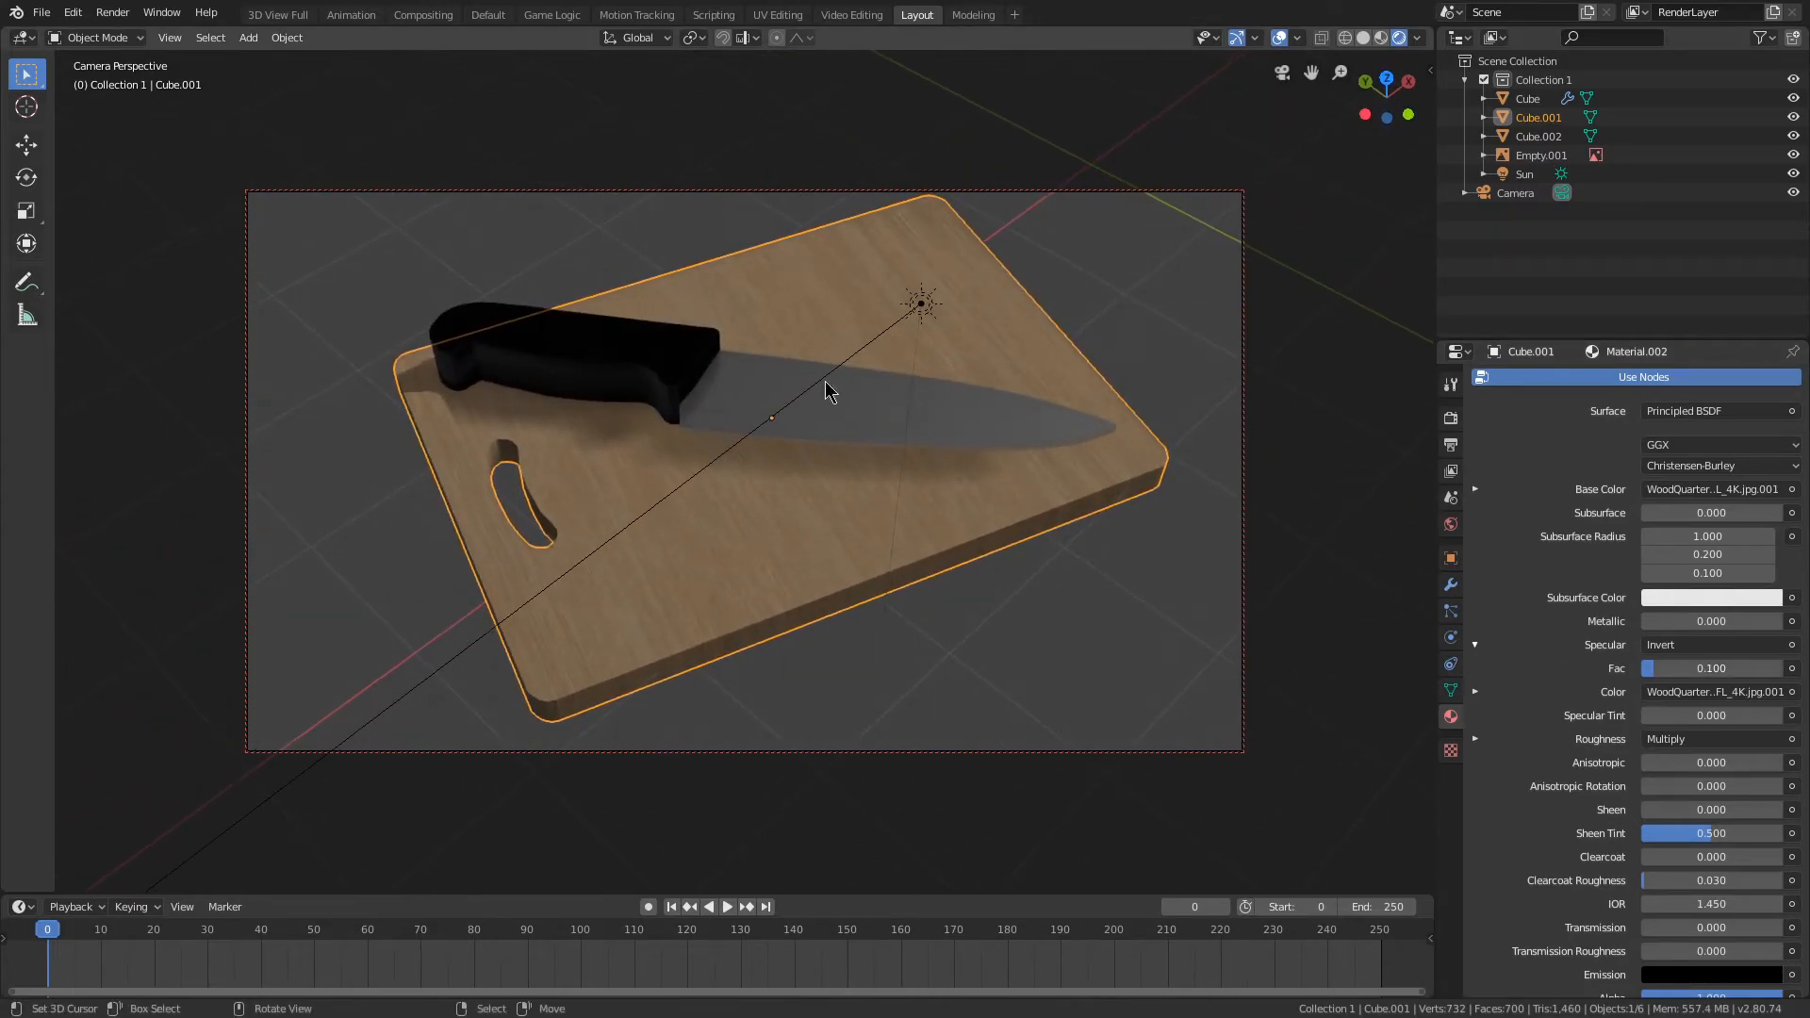
{"action": "scroll", "coordinate": [819, 322], "scroll_direction": "up", "scroll_amount": 1}
{"action": "scroll", "coordinate": [819, 326], "scroll_direction": "down", "scroll_amount": 1}
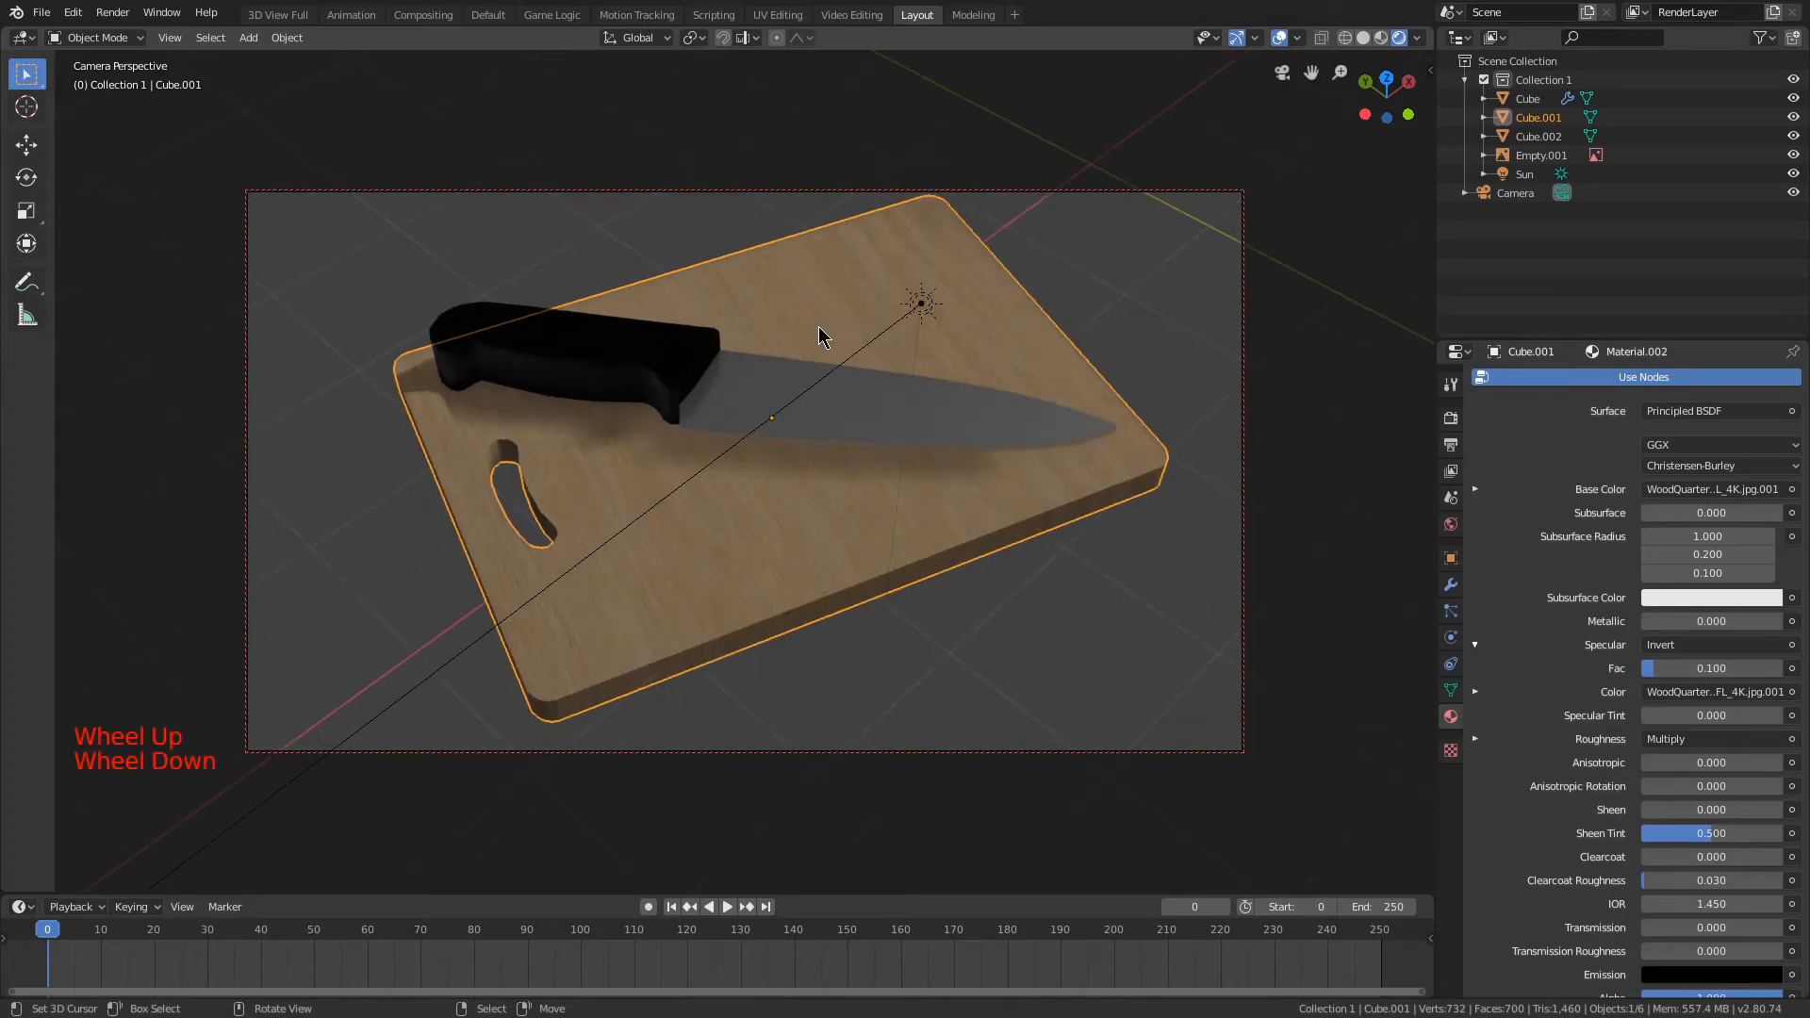
Step: Collapse the Screen Space Reflections settings in the render properties and reframe the camera on the board
{"action": "left_click", "coordinate": [1450, 420]}
{"action": "left_click", "coordinate": [1496, 600]}
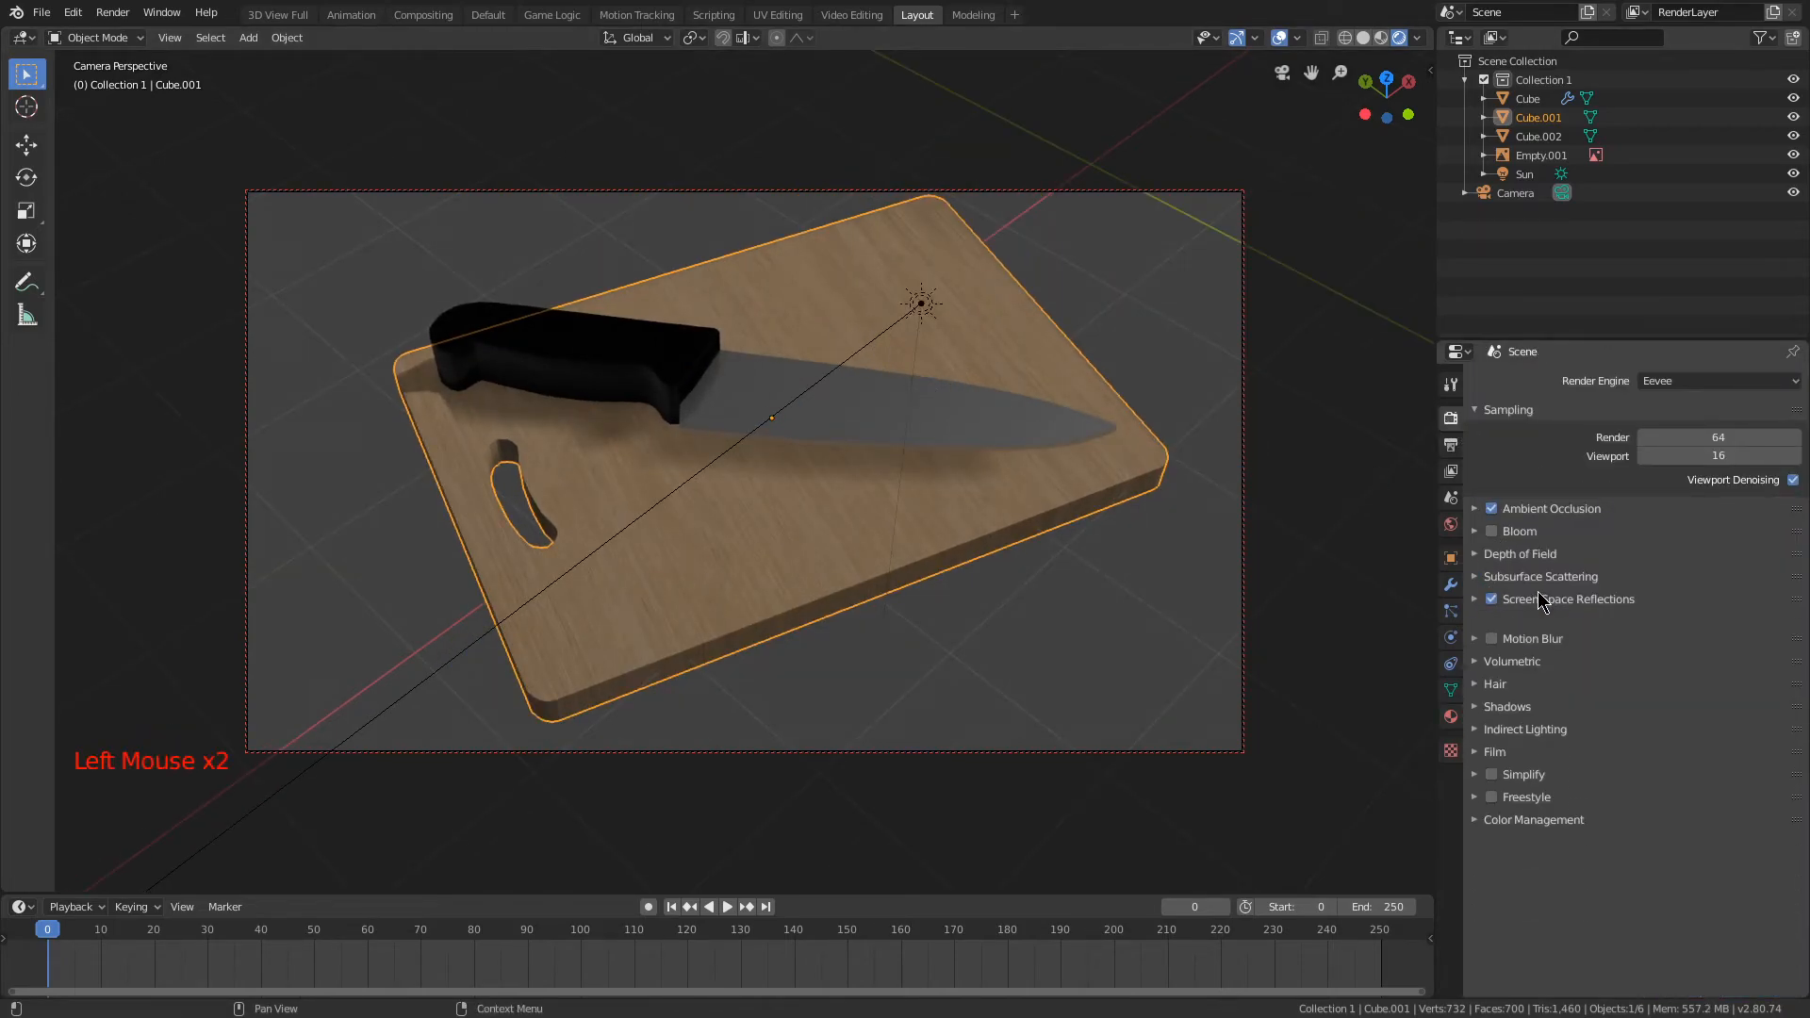
{"action": "scroll", "coordinate": [931, 376], "scroll_direction": "down", "scroll_amount": 2}
{"action": "middle_click_drag", "start_coordinate": [932, 376], "coordinate": [884, 364]}
{"action": "scroll", "coordinate": [884, 365], "scroll_direction": "up", "scroll_amount": 2}
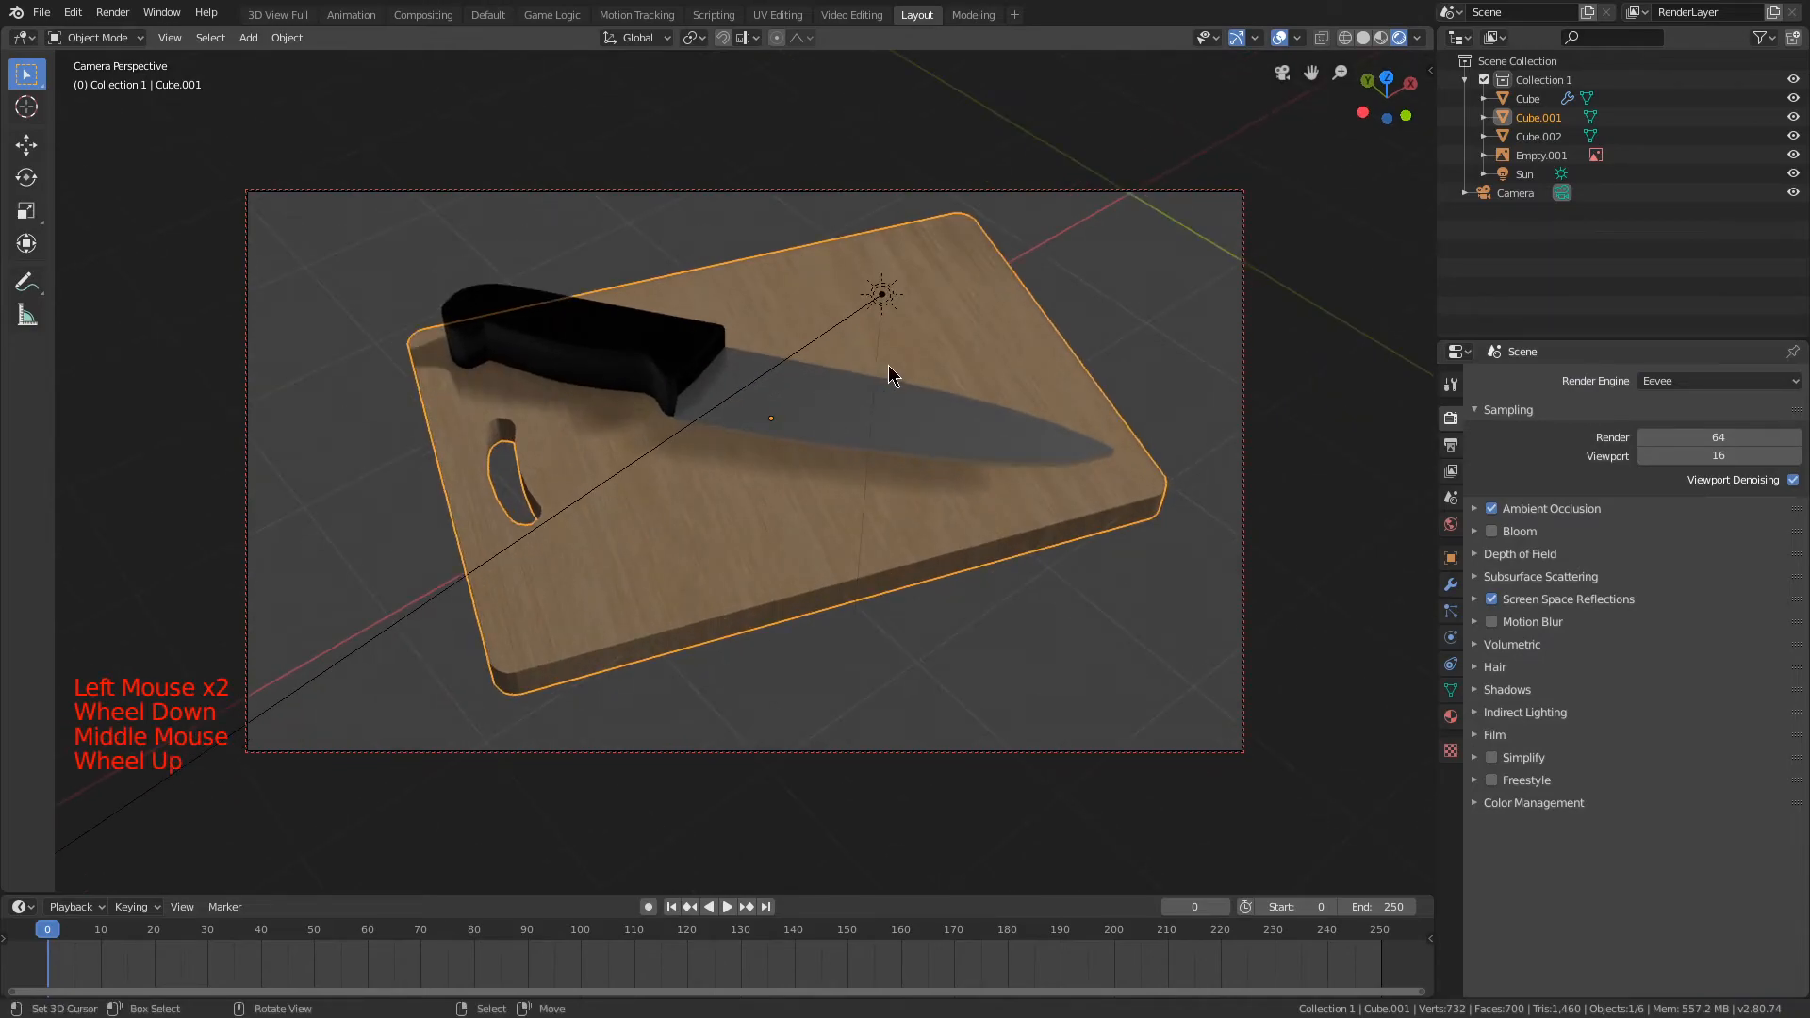
{"action": "key", "text": "z"}
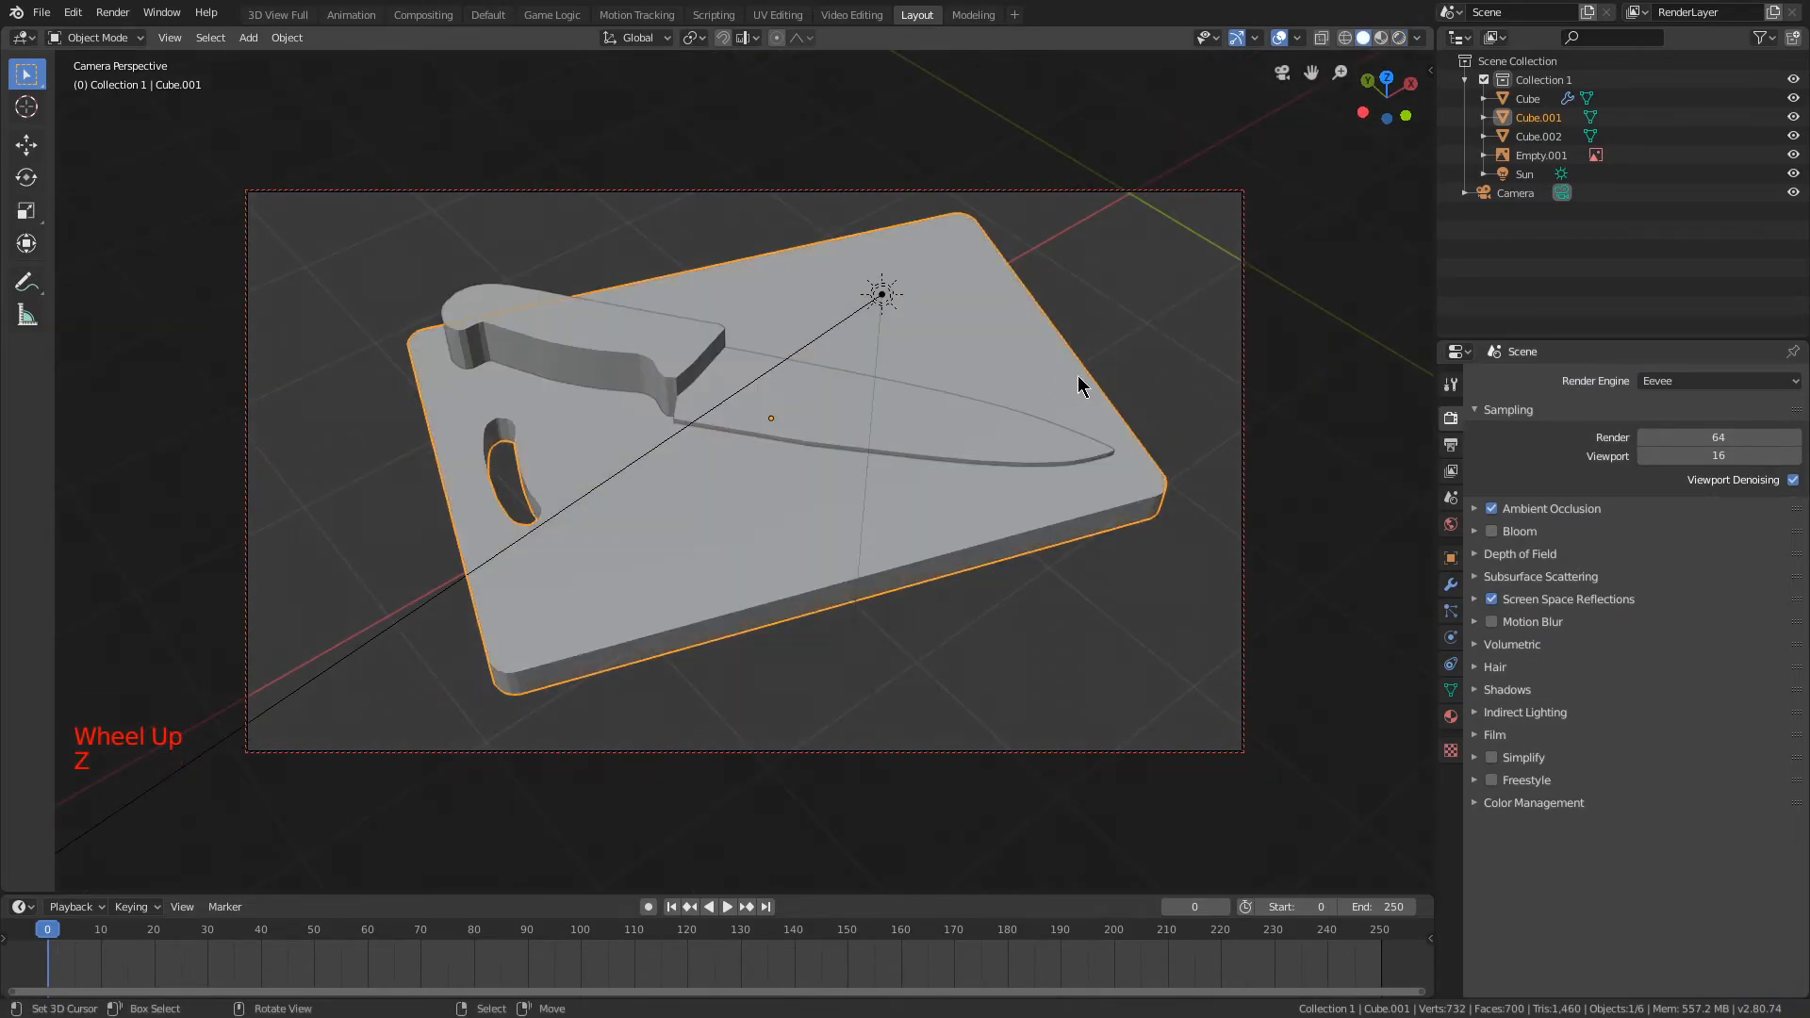
{"action": "left_click", "coordinate": [1739, 383]}
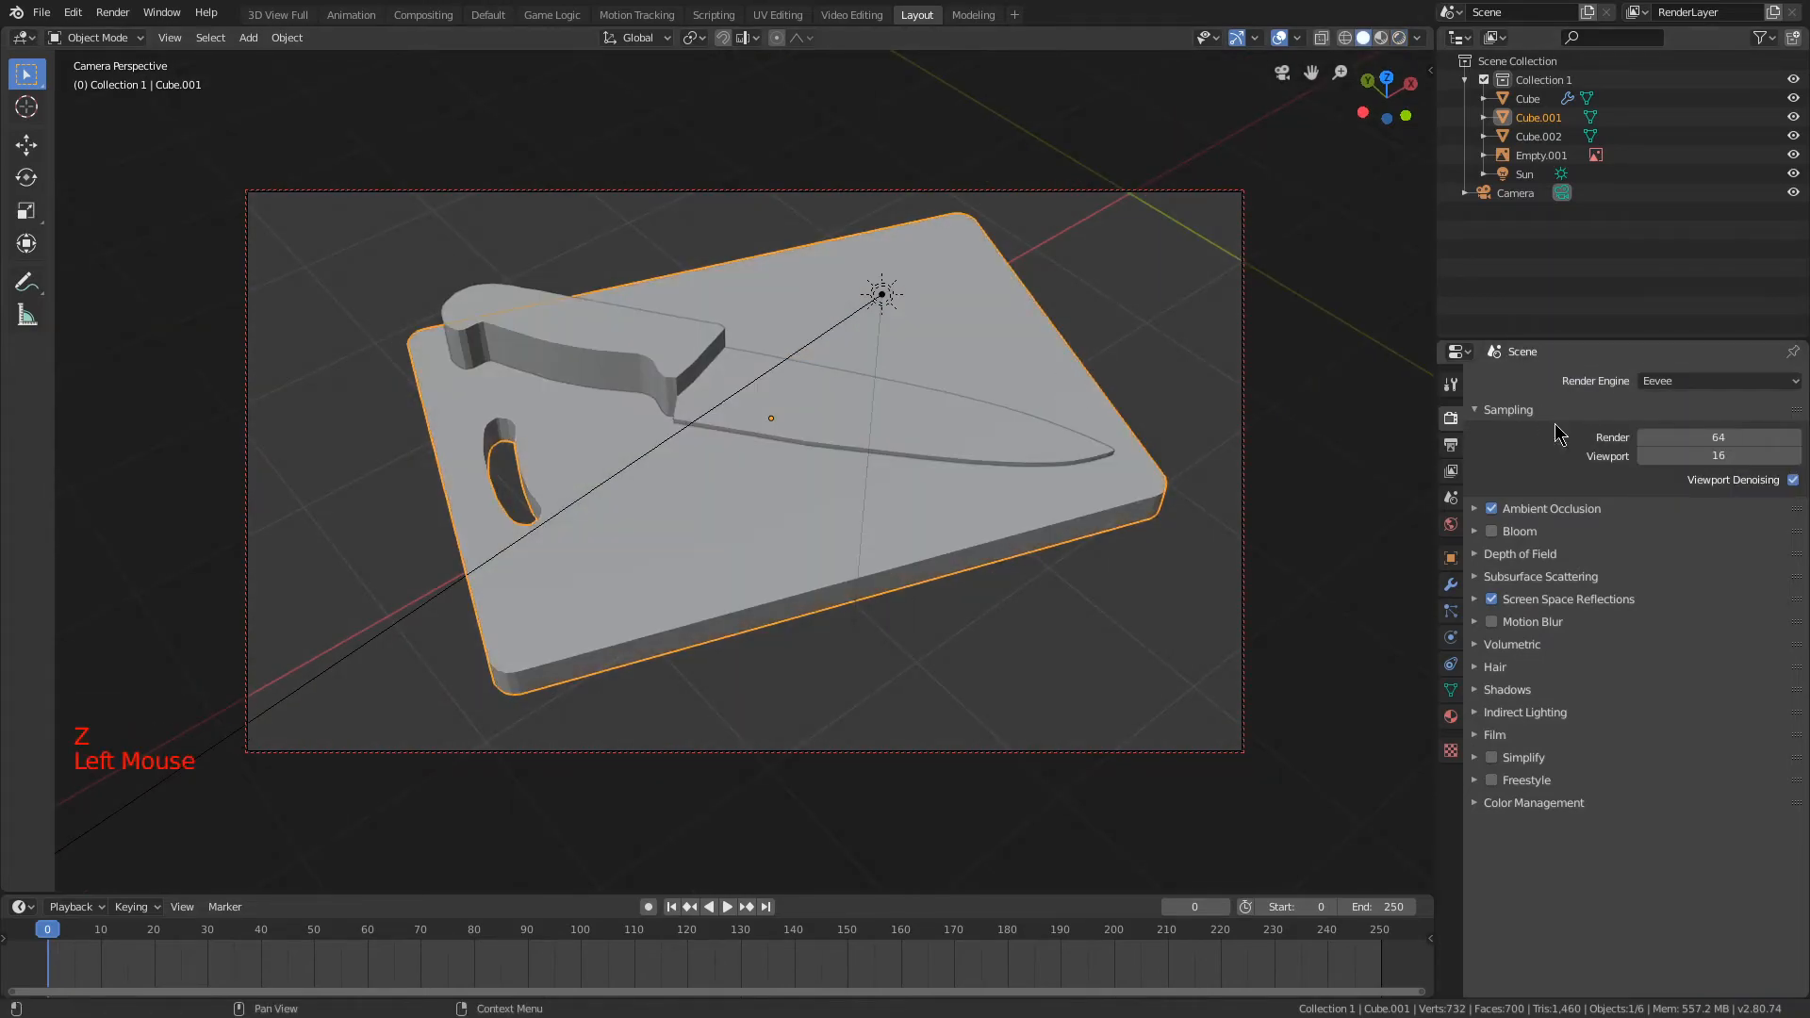
{"action": "left_click", "coordinate": [1667, 382]}
{"action": "right_click", "coordinate": [1618, 446]}
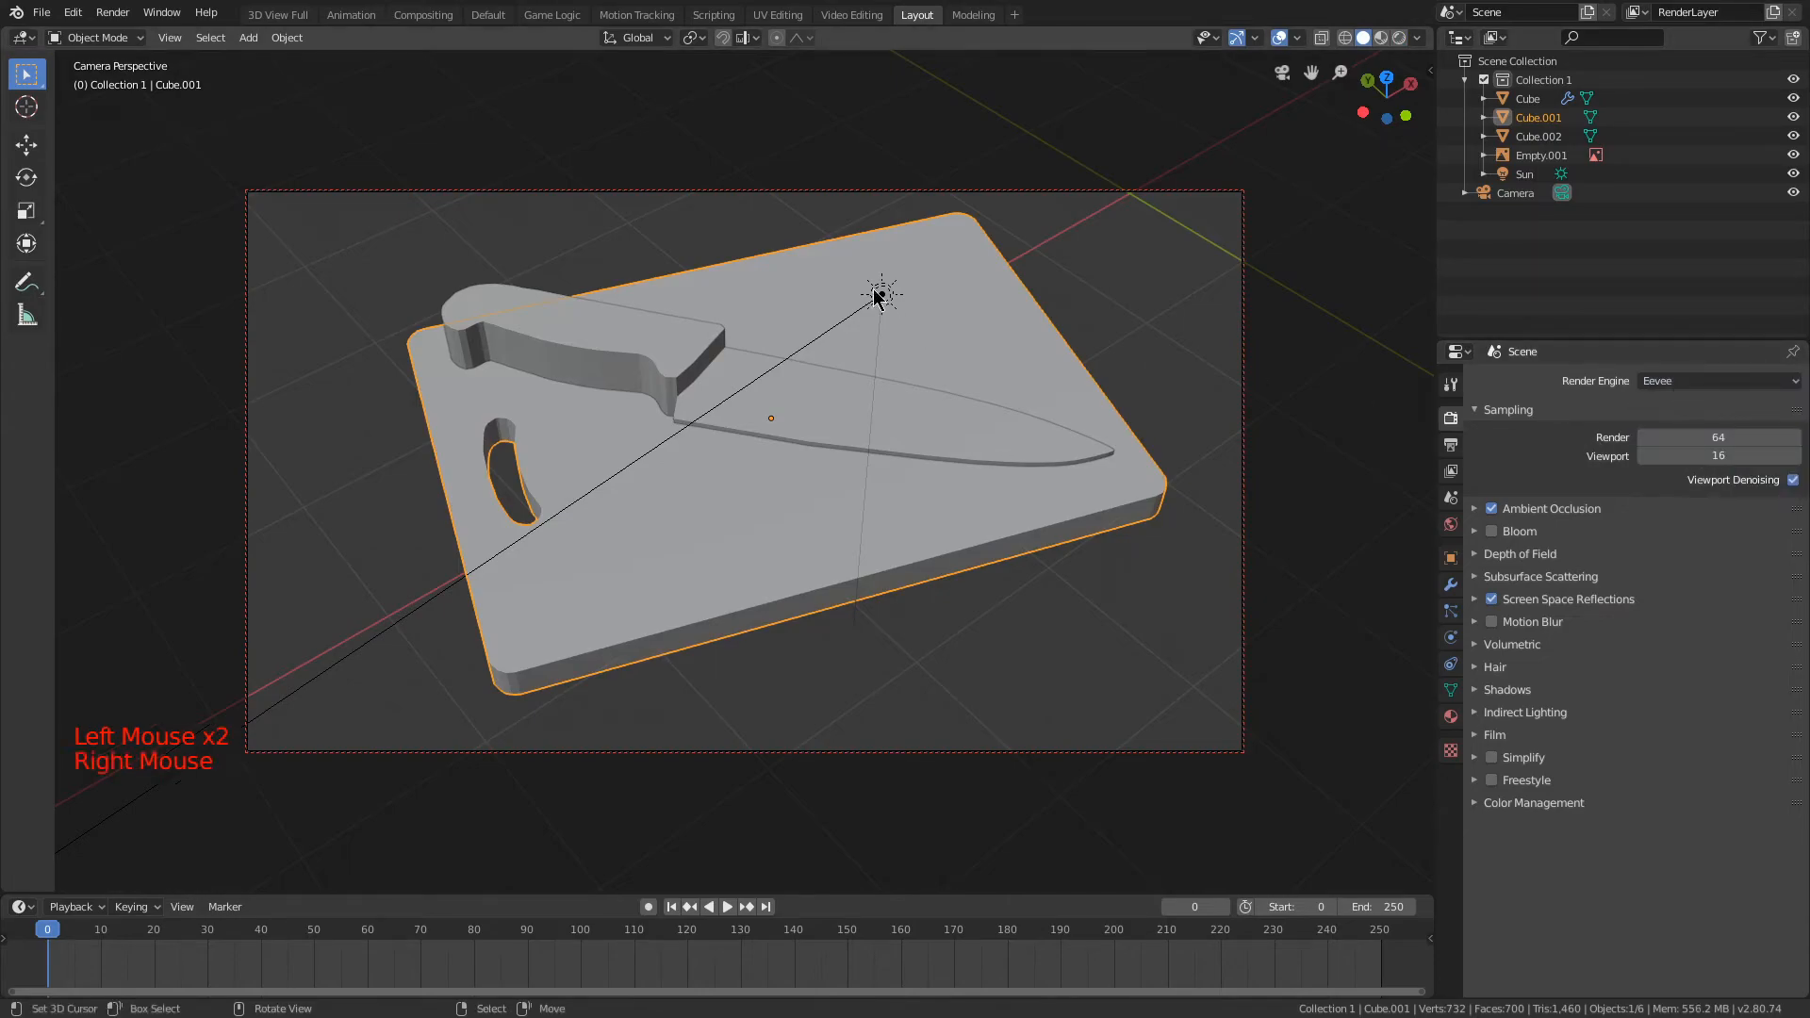
Step: Set the sun lamp's strength to 4.000 and return the viewport to rendered shading
{"action": "right_click", "coordinate": [884, 293]}
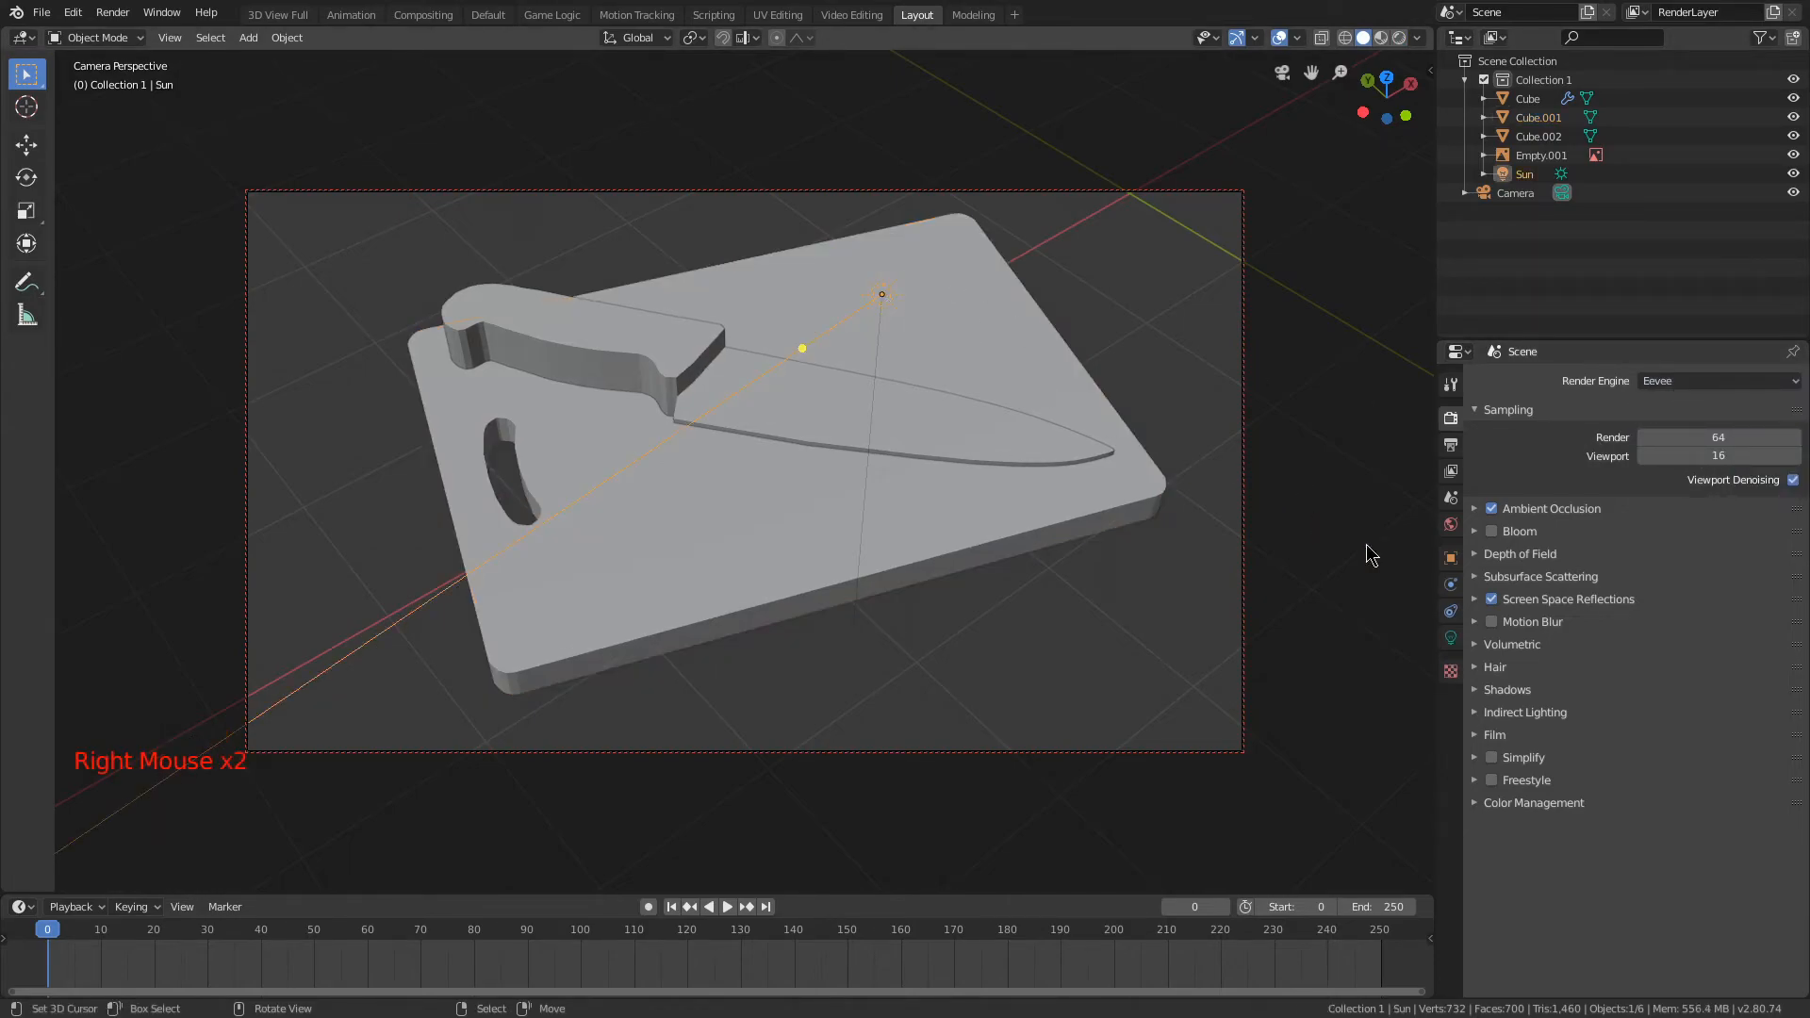
{"action": "left_click", "coordinate": [1451, 637]}
{"action": "left_click", "coordinate": [1677, 513]}
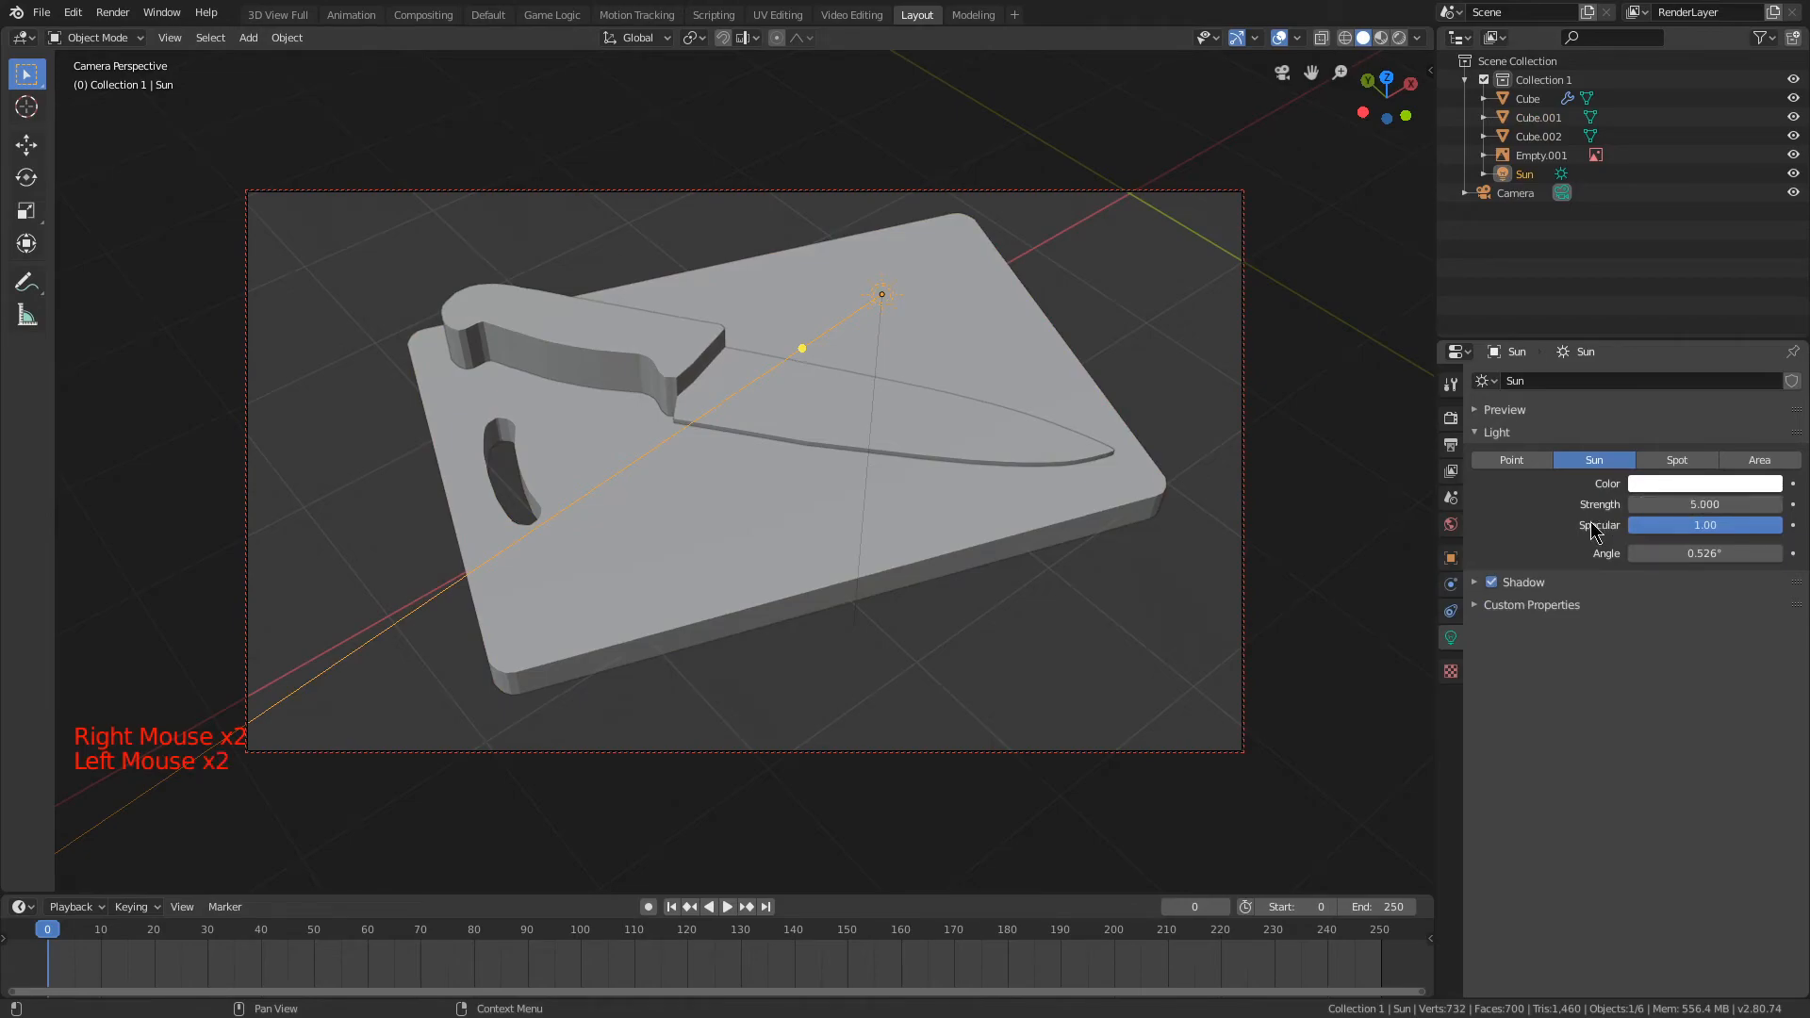
{"action": "key", "text": "z"}
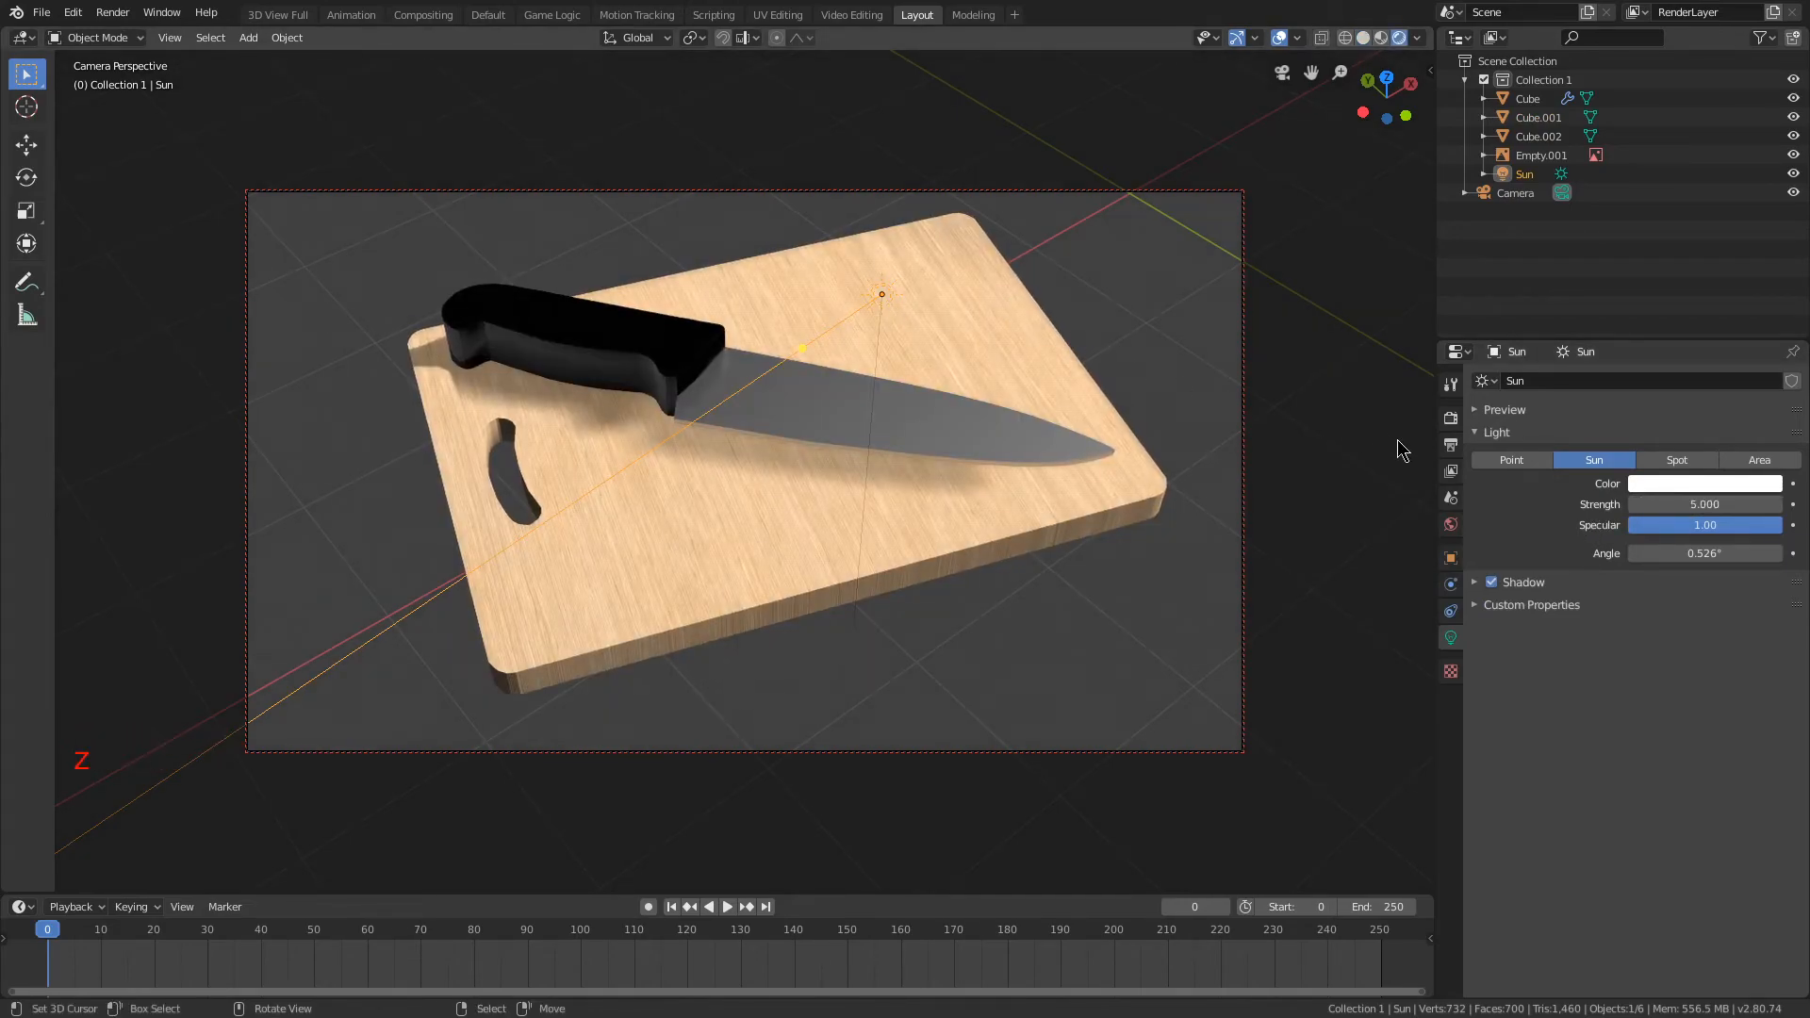
{"action": "key", "text": "r"}
{"action": "right_click", "coordinate": [1137, 401]}
{"action": "left_click_drag", "start_coordinate": [1704, 505], "coordinate": [1684, 505]}
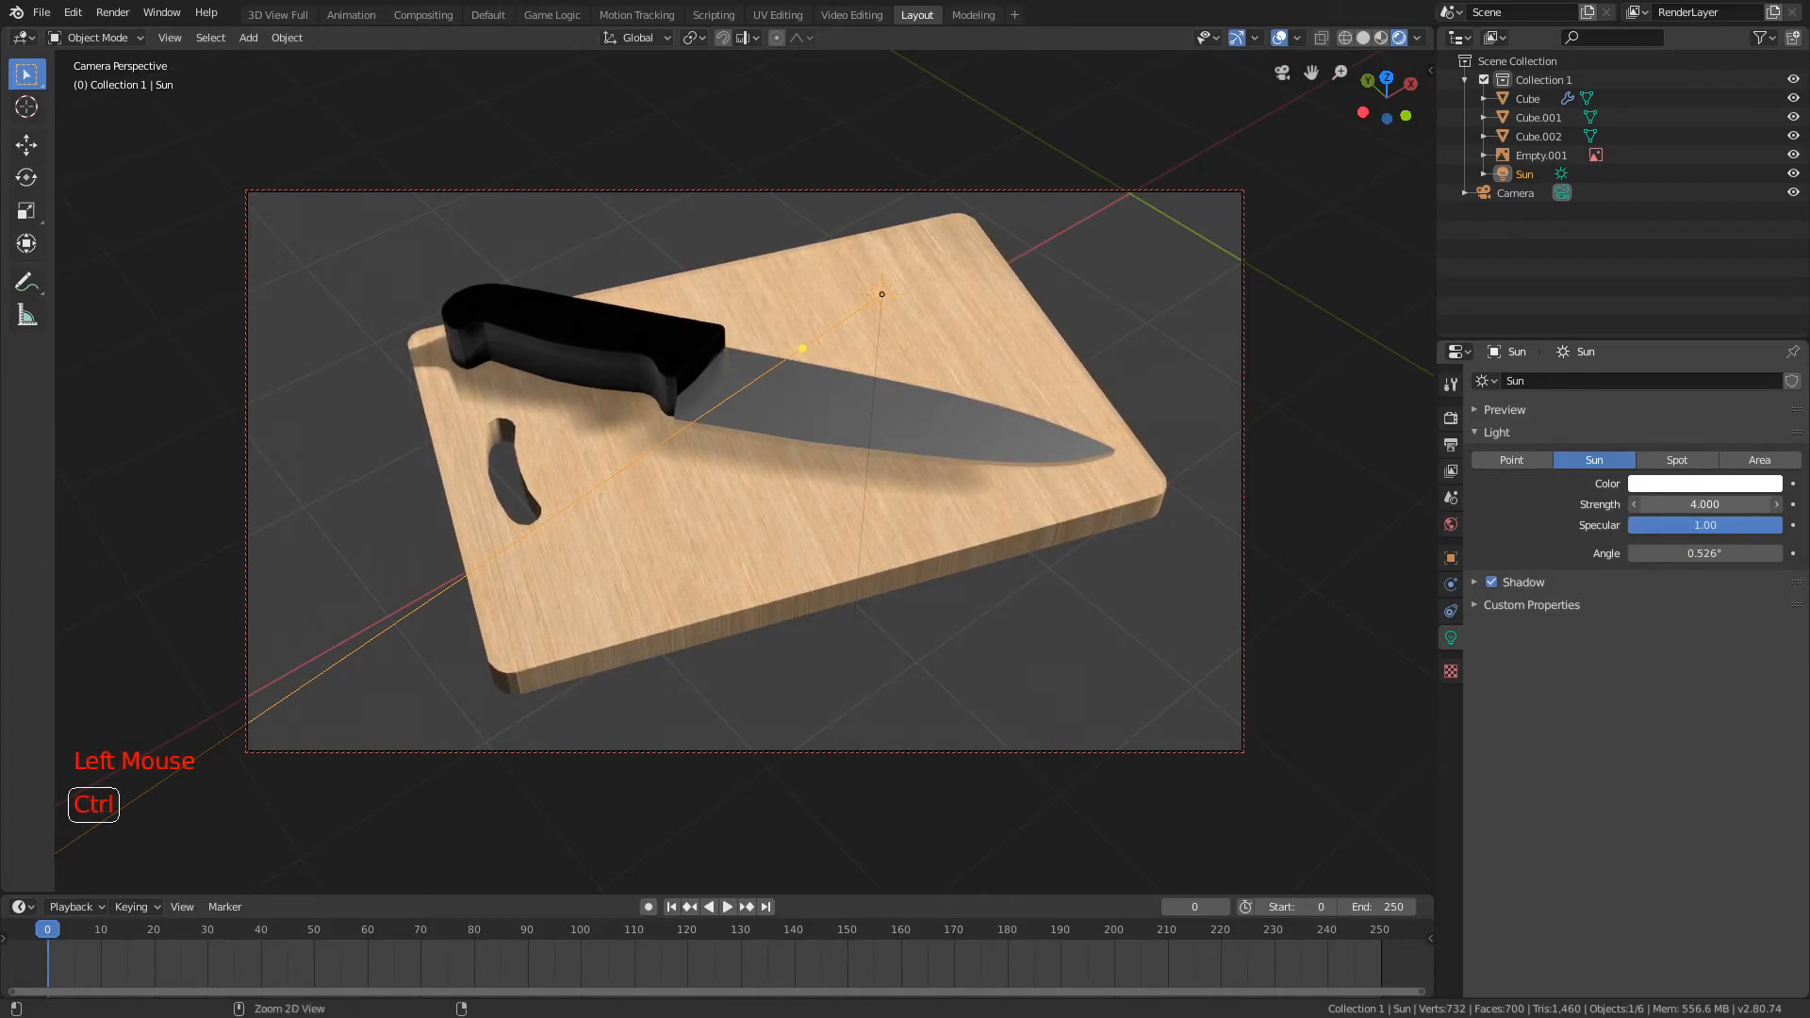
Step: Try widening the sun lamp's angle to 164°, and leave everything deselected
{"action": "left_click_drag", "start_coordinate": [1685, 505], "coordinate": [1744, 553], "text": "ctrl"}
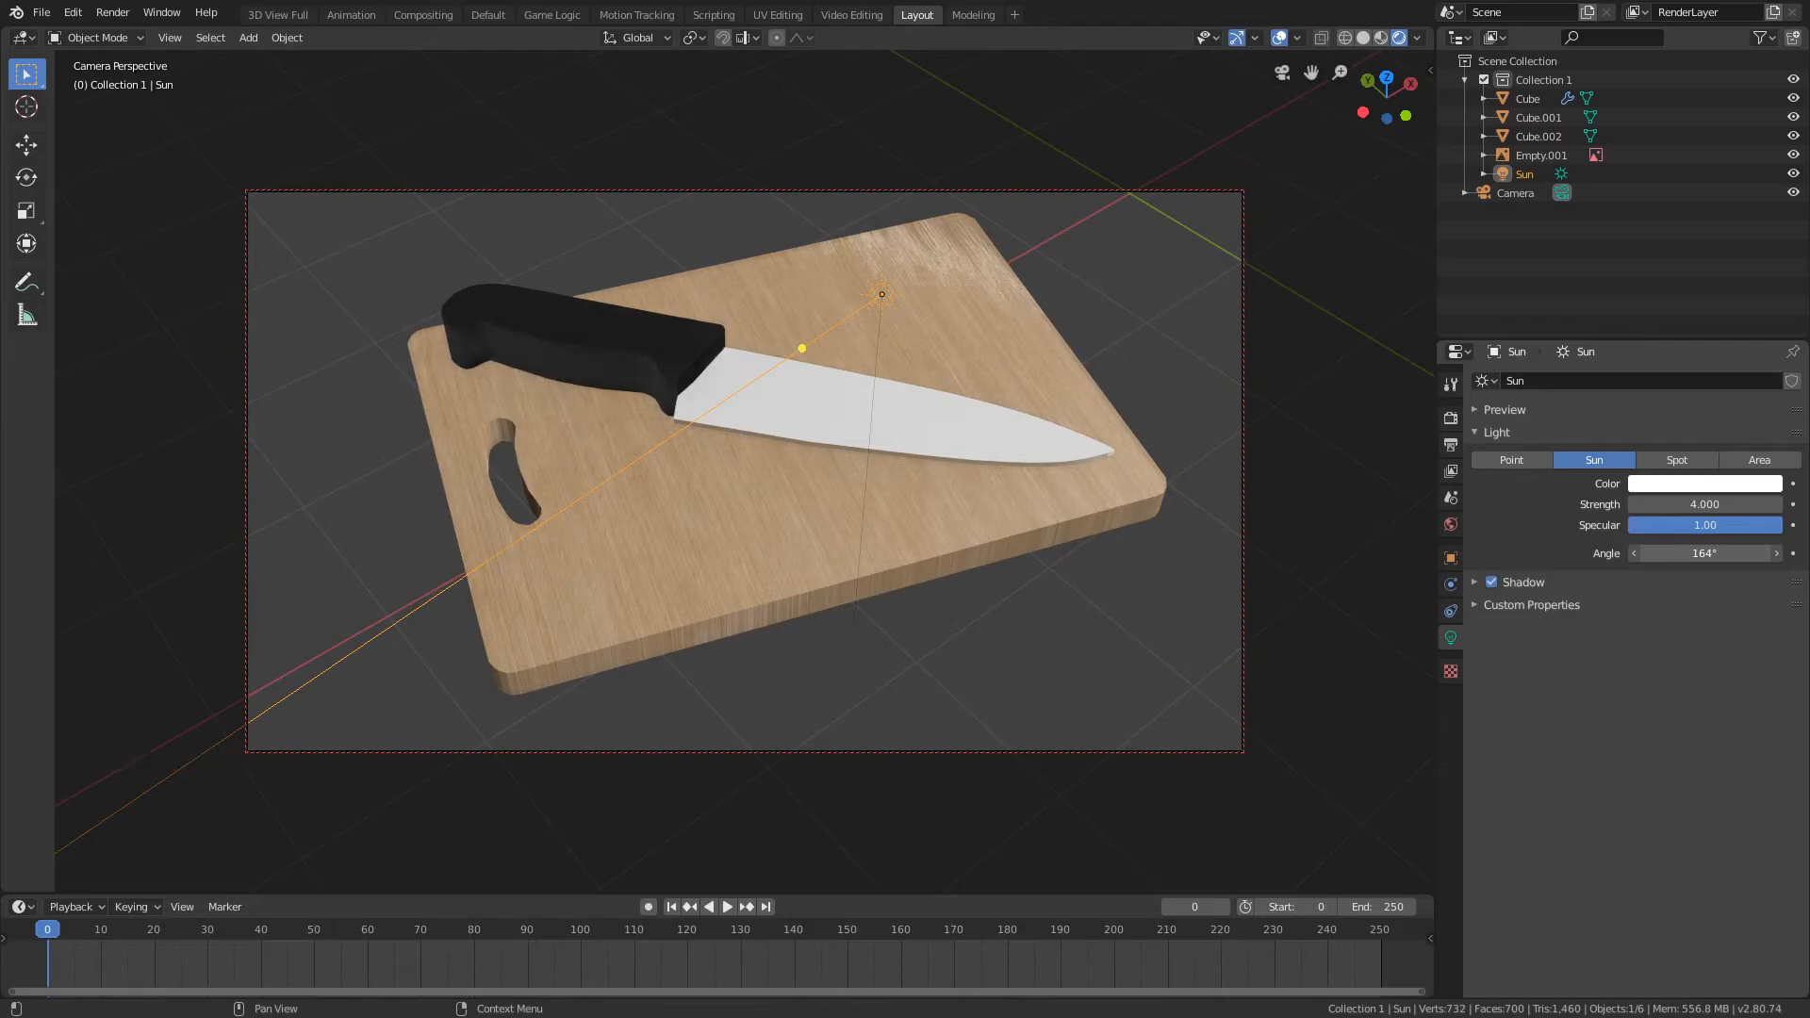
{"action": "right_click", "coordinate": [1686, 553]}
{"action": "key", "text": "a"}
{"action": "left_click_drag", "start_coordinate": [805, 340], "coordinate": [210, 358]}
{"action": "left_click_drag", "start_coordinate": [283, 365], "coordinate": [427, 618]}
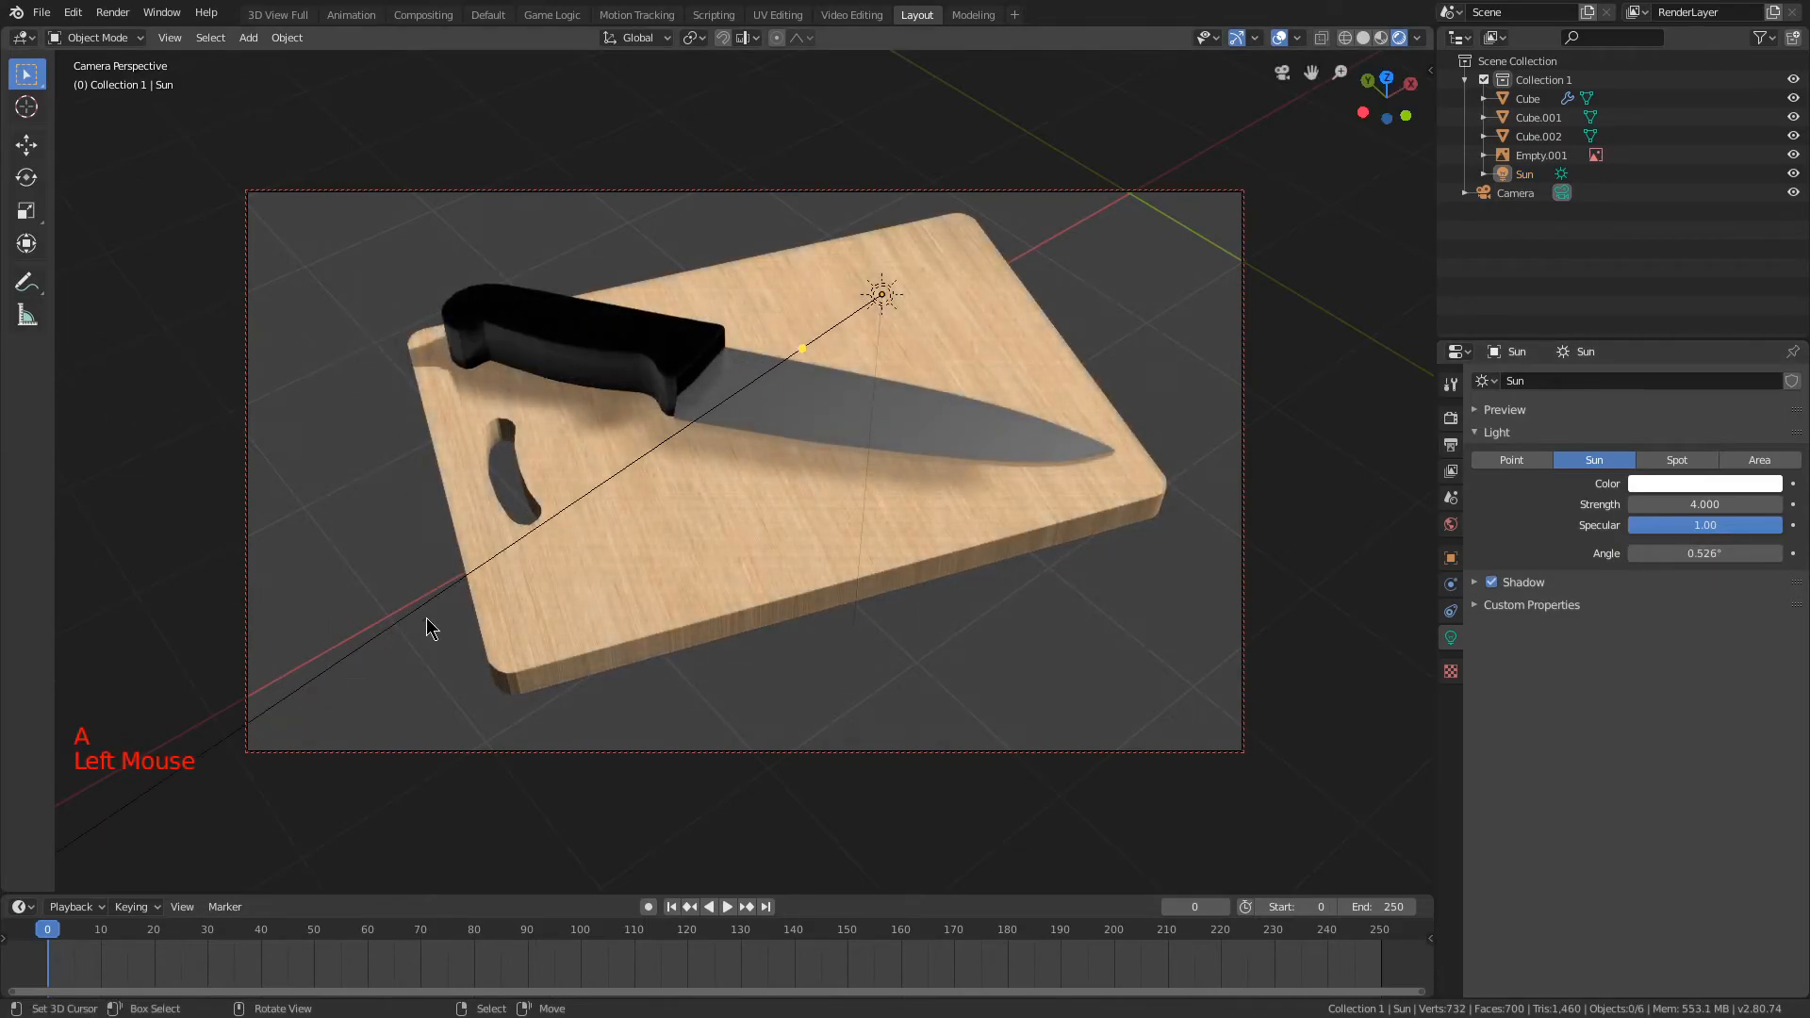
{"action": "key", "text": "a"}
{"action": "key", "text": "a"}
{"action": "key", "text": "a"}
Step: Switch the viewport to solid shading and change the render engine to Cycles
{"action": "key", "text": "z"}
{"action": "left_click", "coordinate": [1451, 418]}
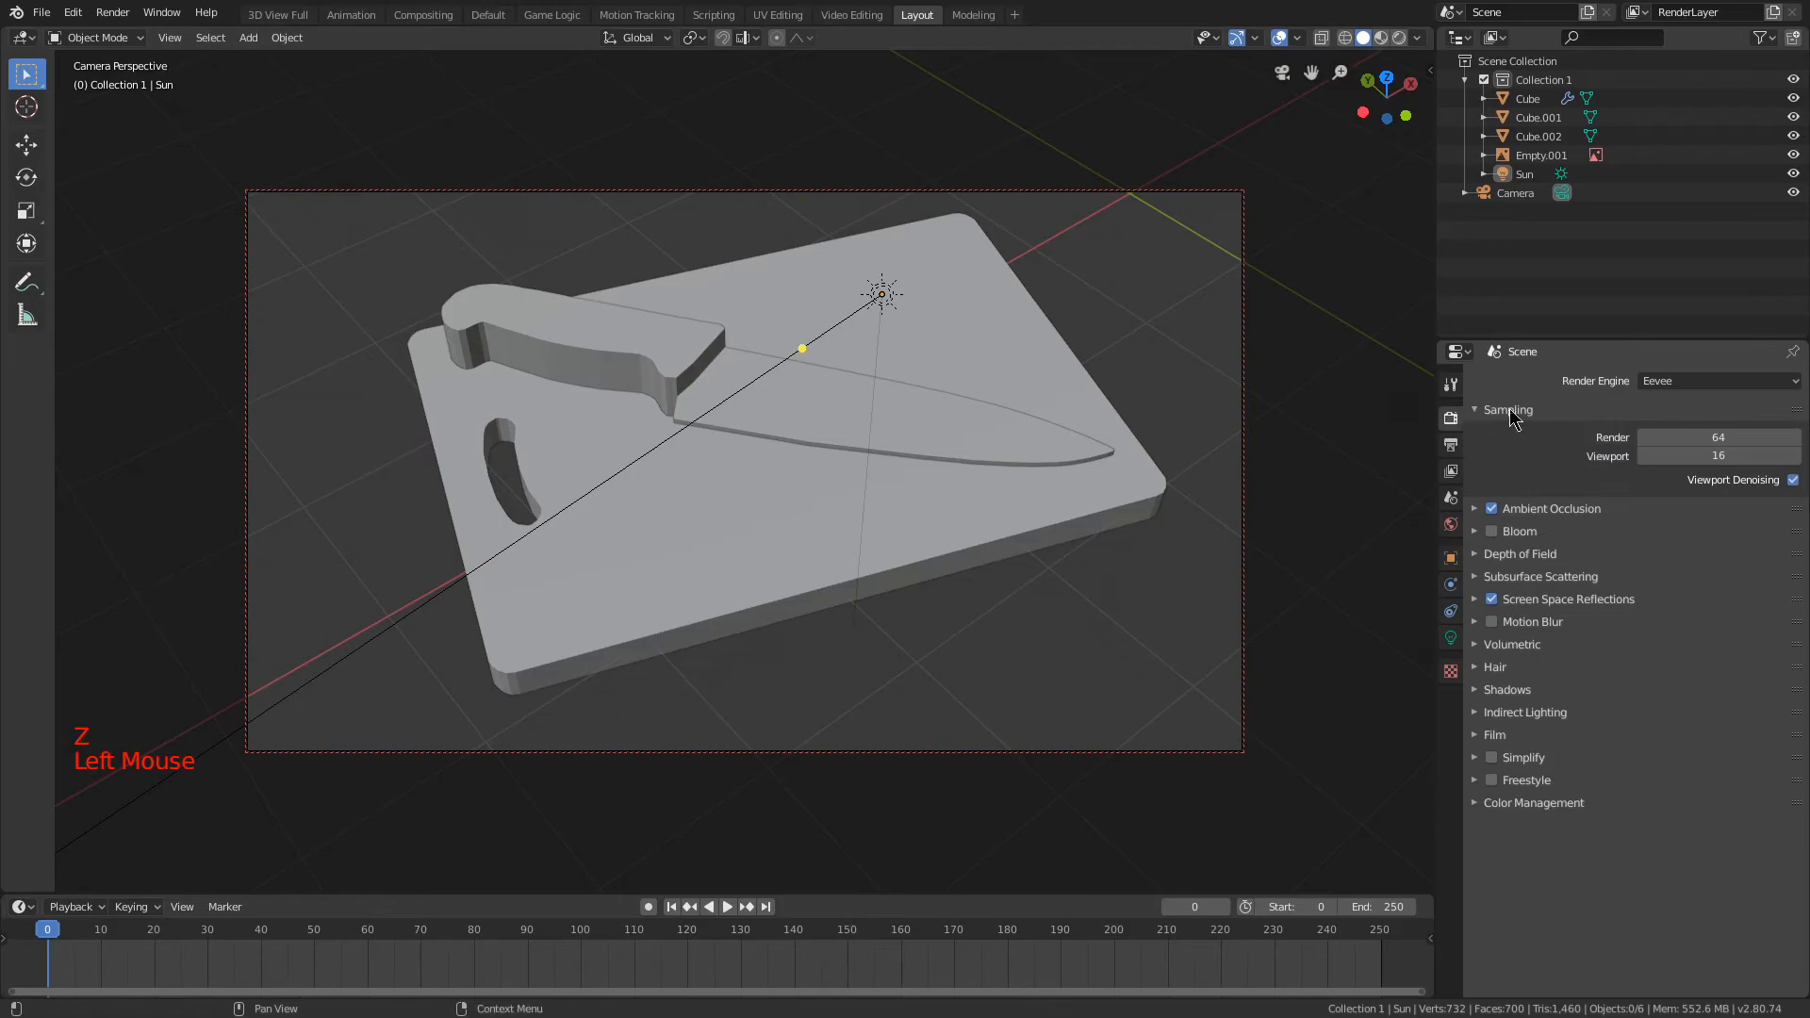
{"action": "left_click", "coordinate": [1692, 381]}
{"action": "left_click", "coordinate": [1684, 443]}
{"action": "left_click", "coordinate": [1674, 405]}
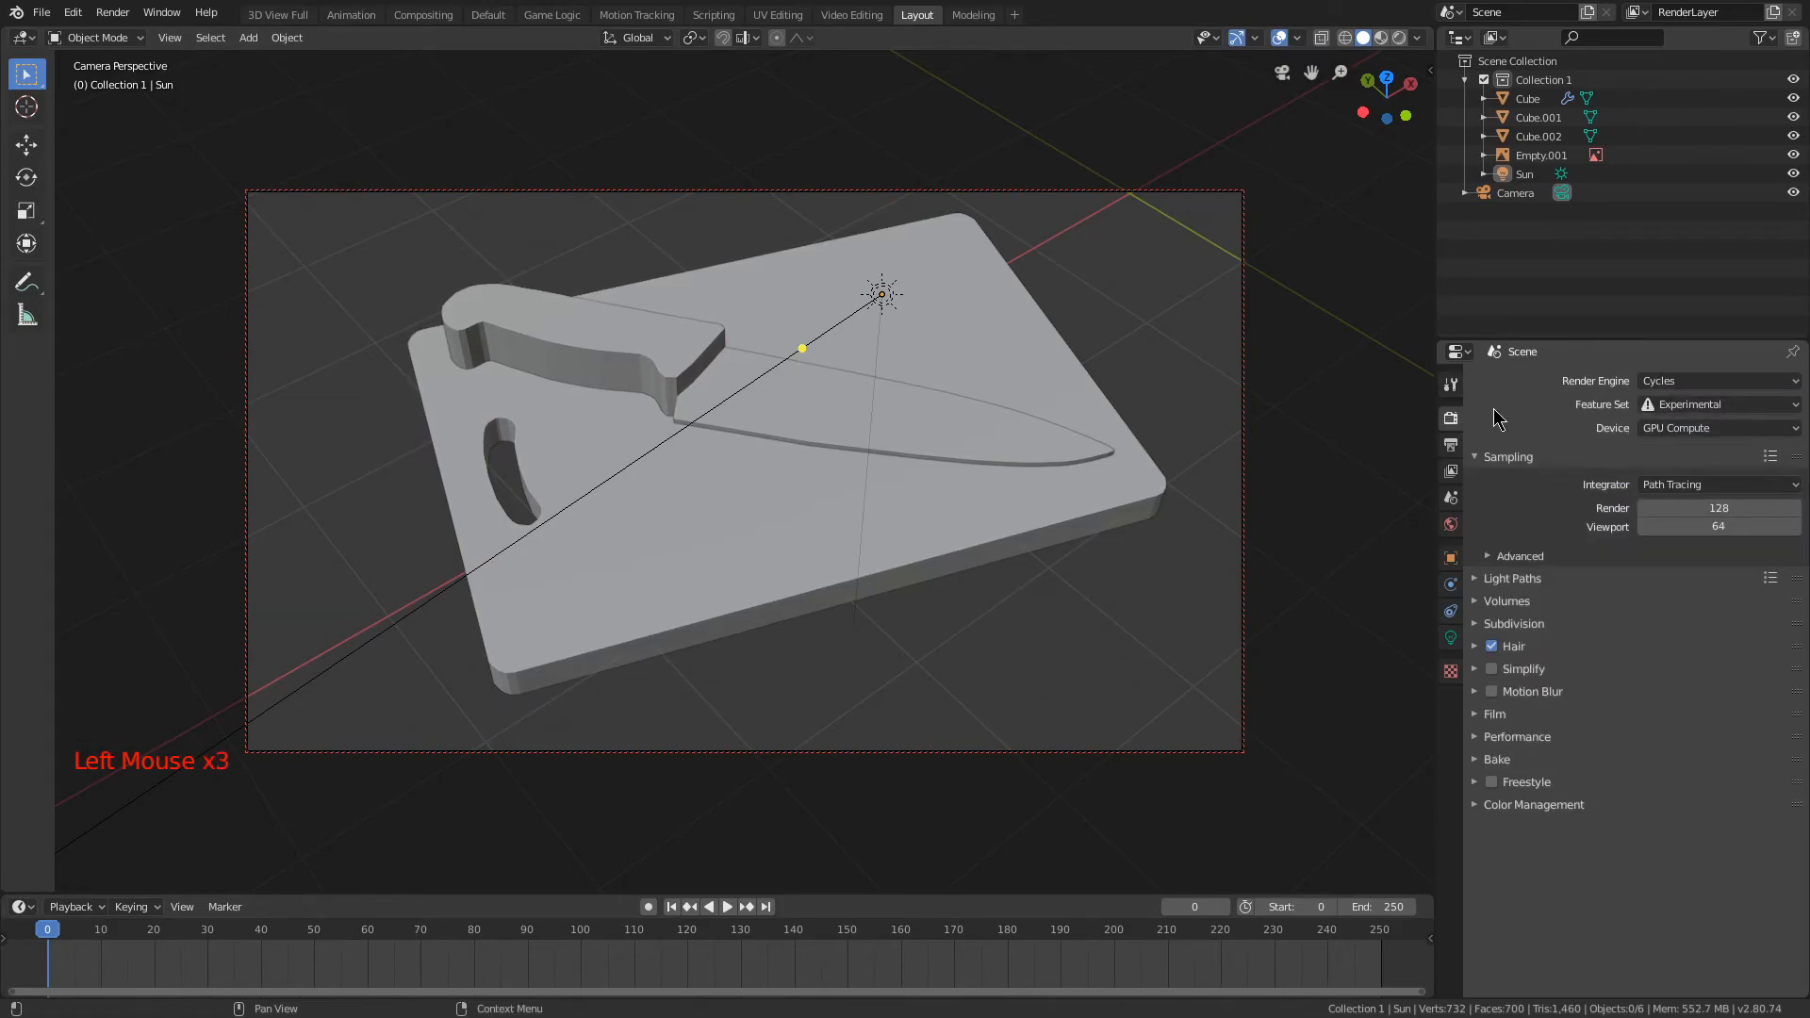
Step: Check the Subdivision modifier settings on the knife
{"action": "right_click", "coordinate": [748, 374]}
{"action": "left_click", "coordinate": [1450, 585]}
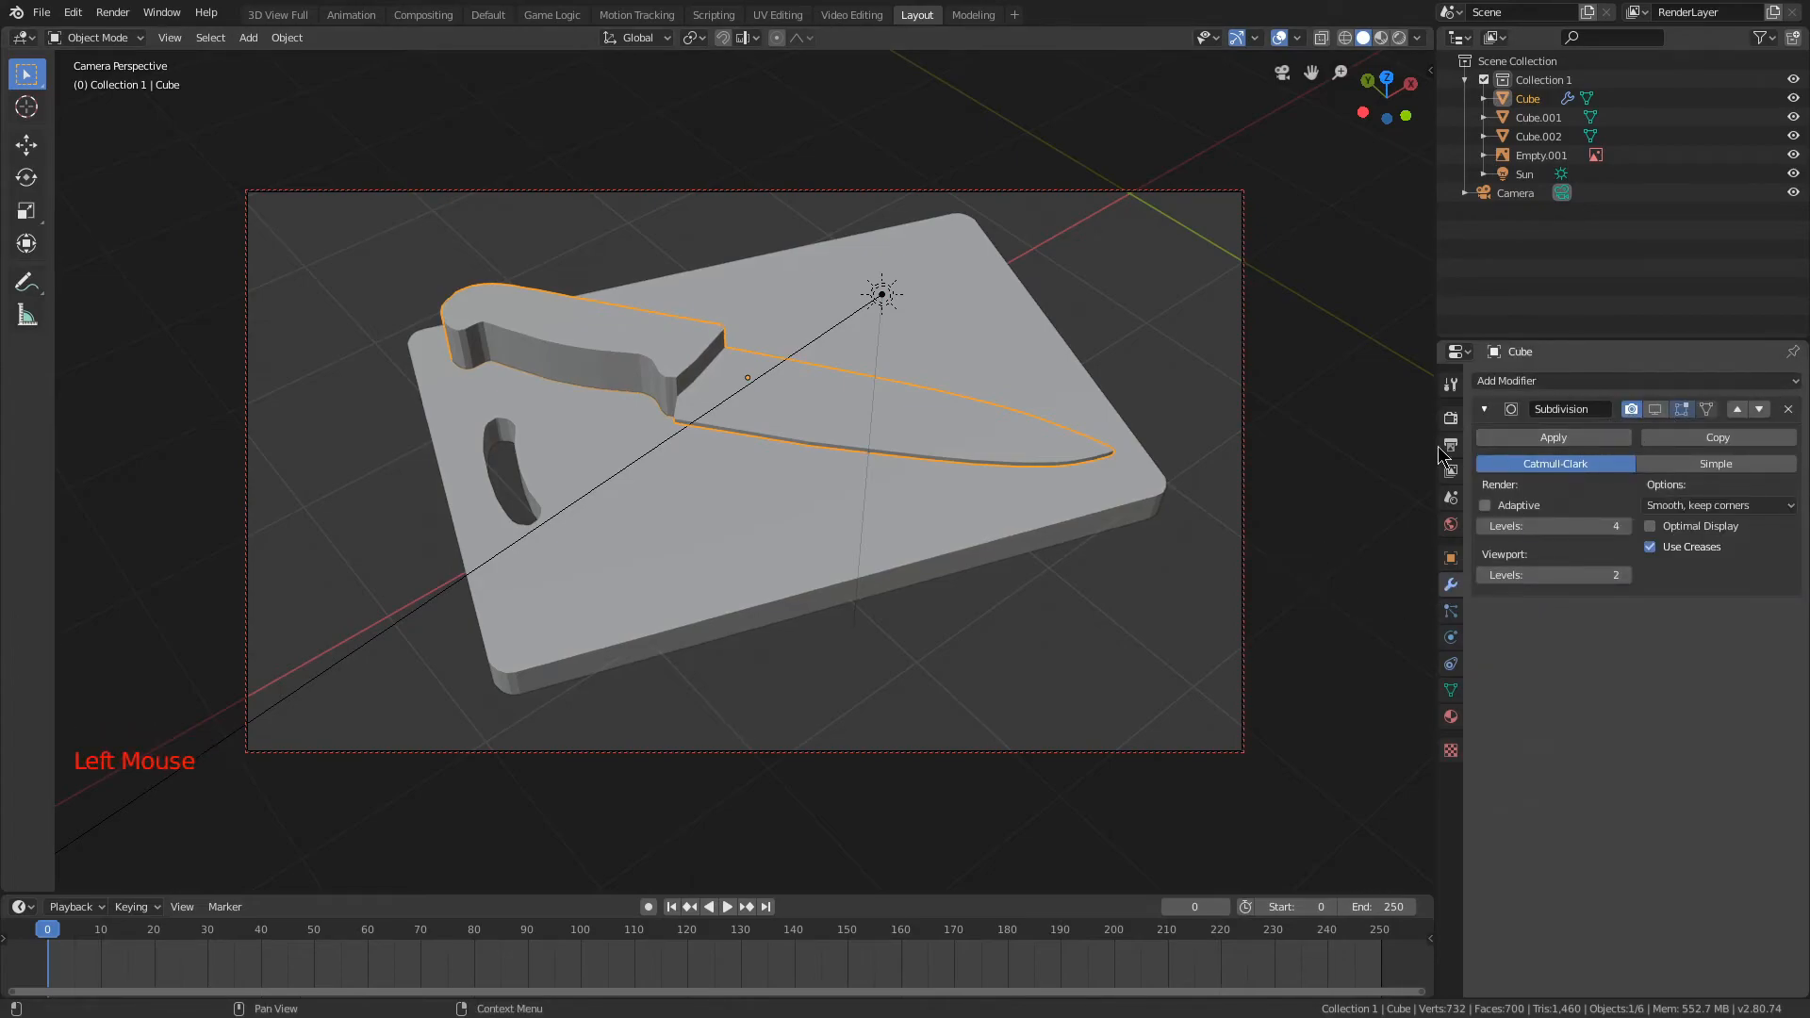
{"action": "left_click", "coordinate": [1451, 418]}
Step: Preview the scene in rendered shading and hide the sun lamp
{"action": "key", "text": "z"}
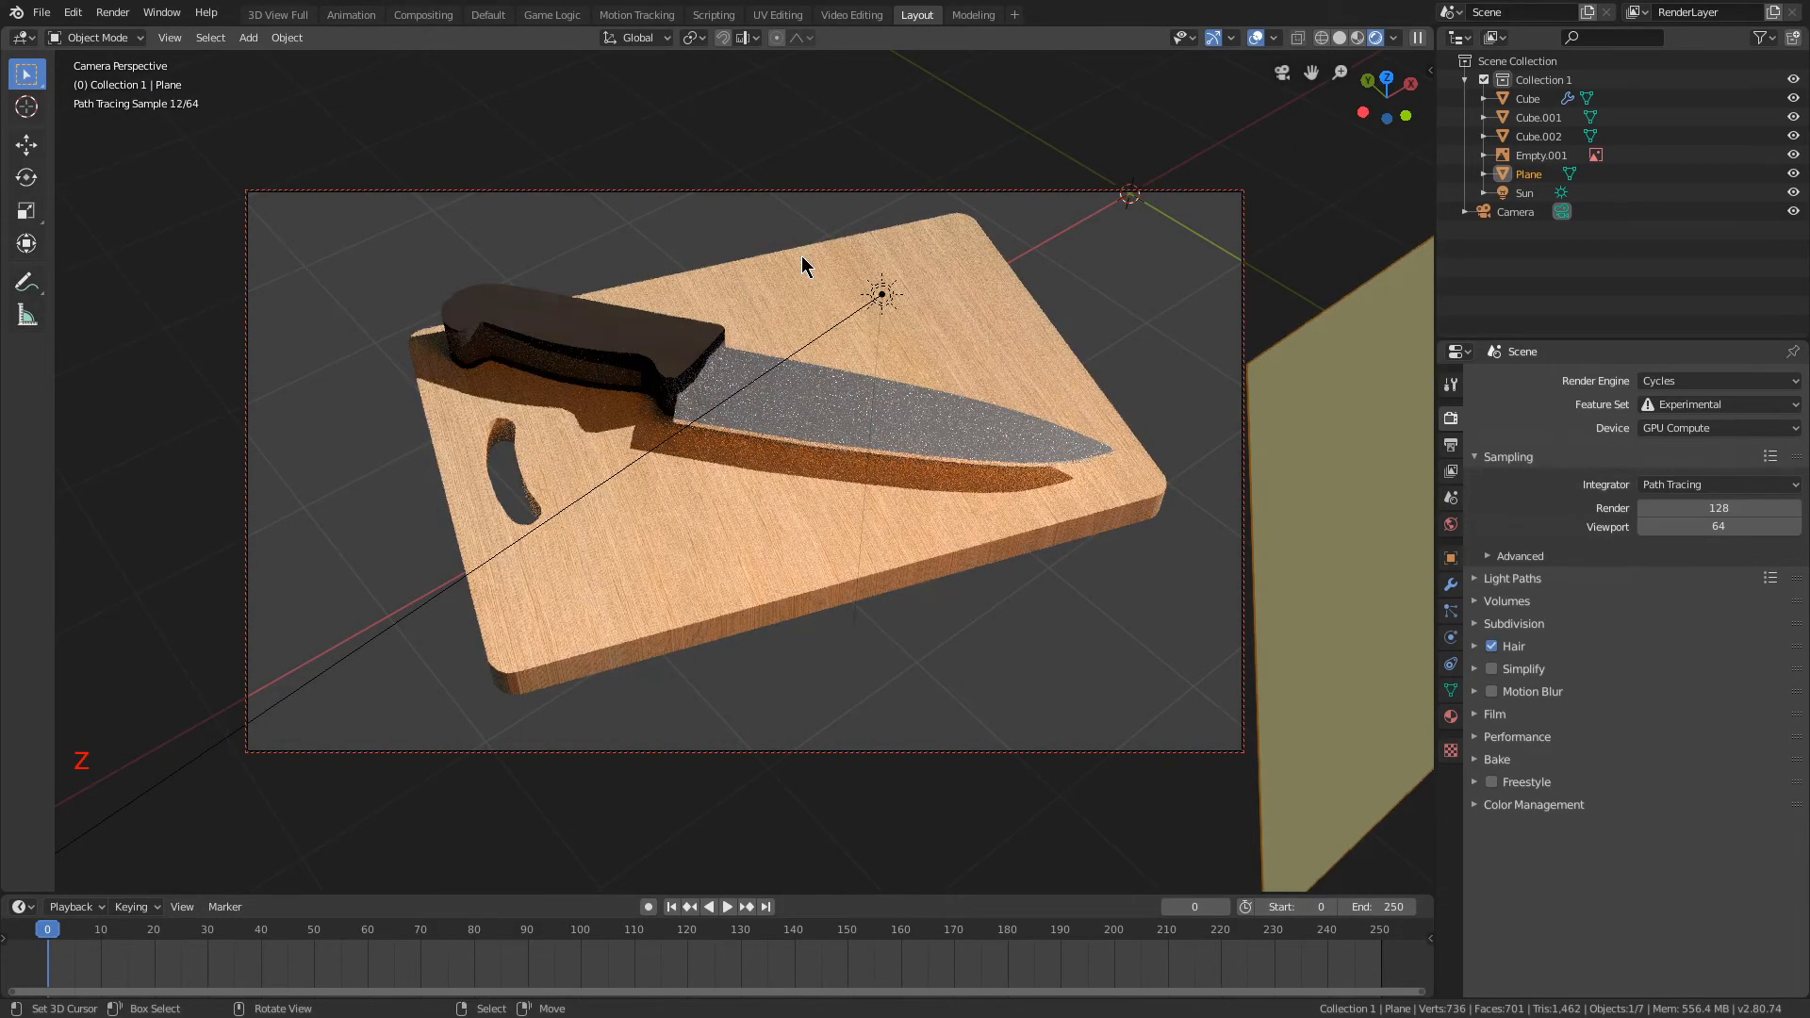
{"action": "right_click", "coordinate": [890, 298]}
{"action": "right_click", "coordinate": [881, 300]}
{"action": "key", "text": "h"}
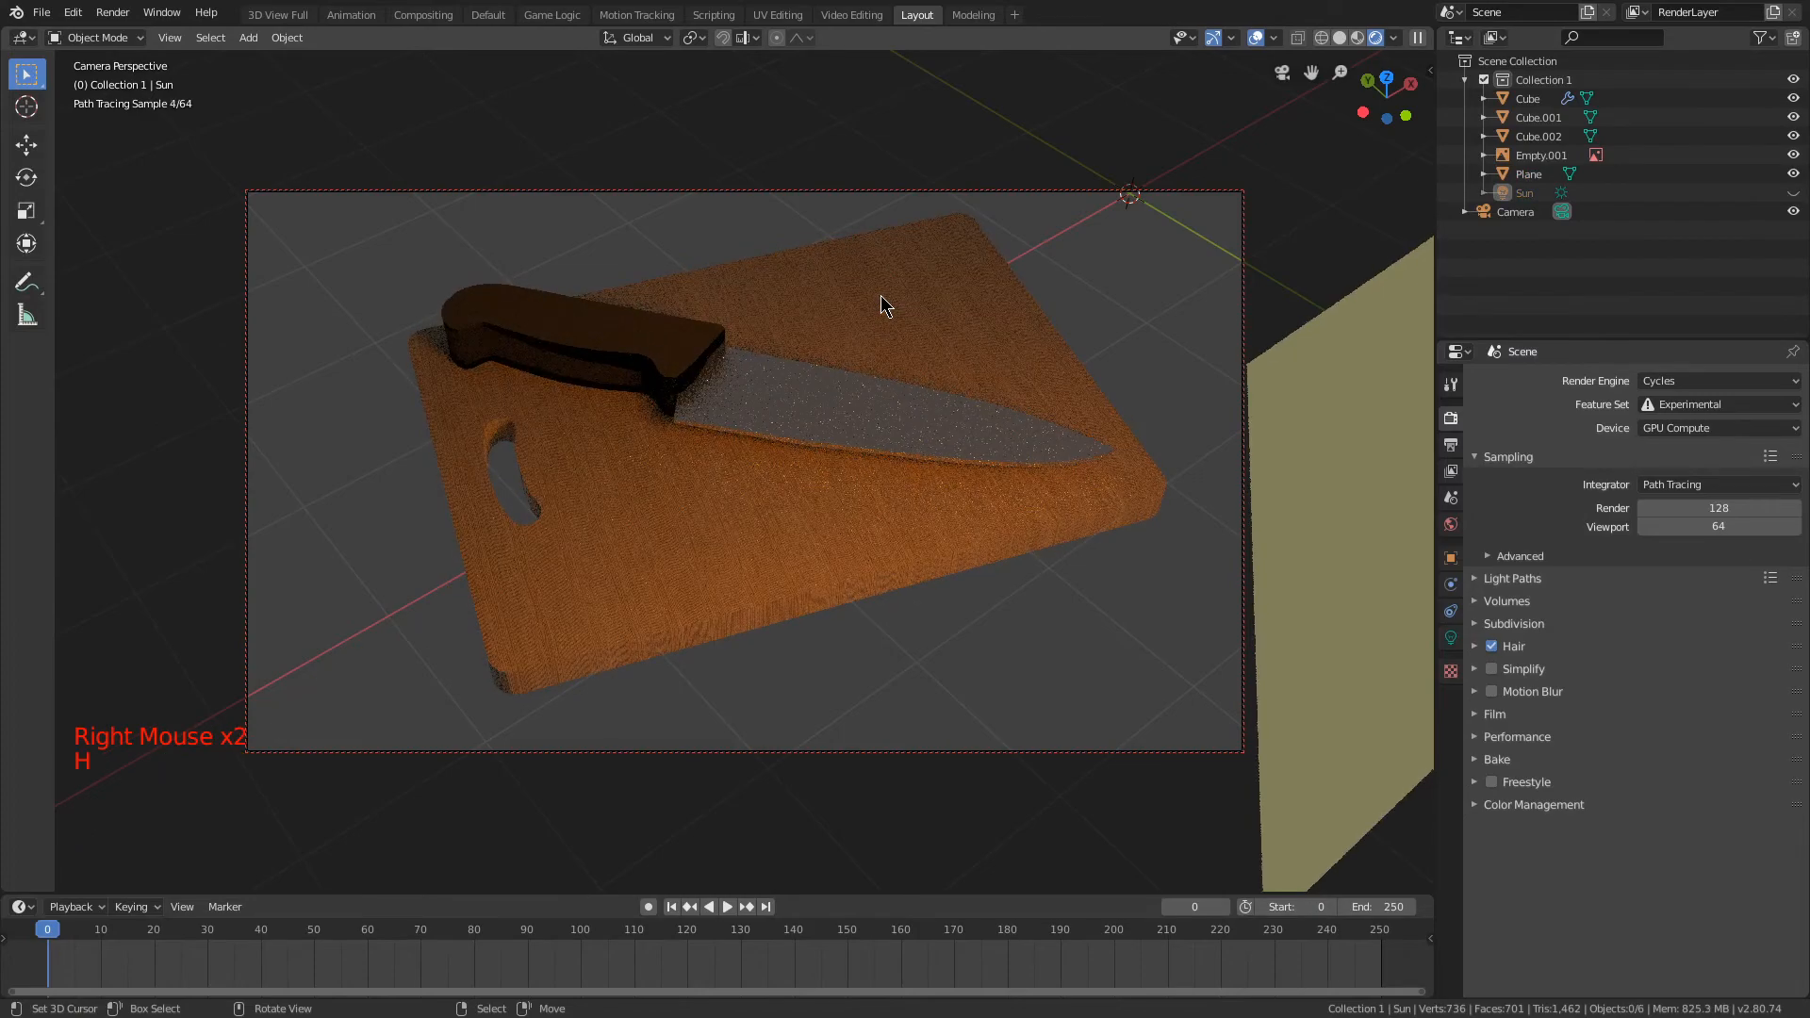
Step: Raise the emission strength of the light plane's material to 14.1
{"action": "right_click", "coordinate": [1298, 393]}
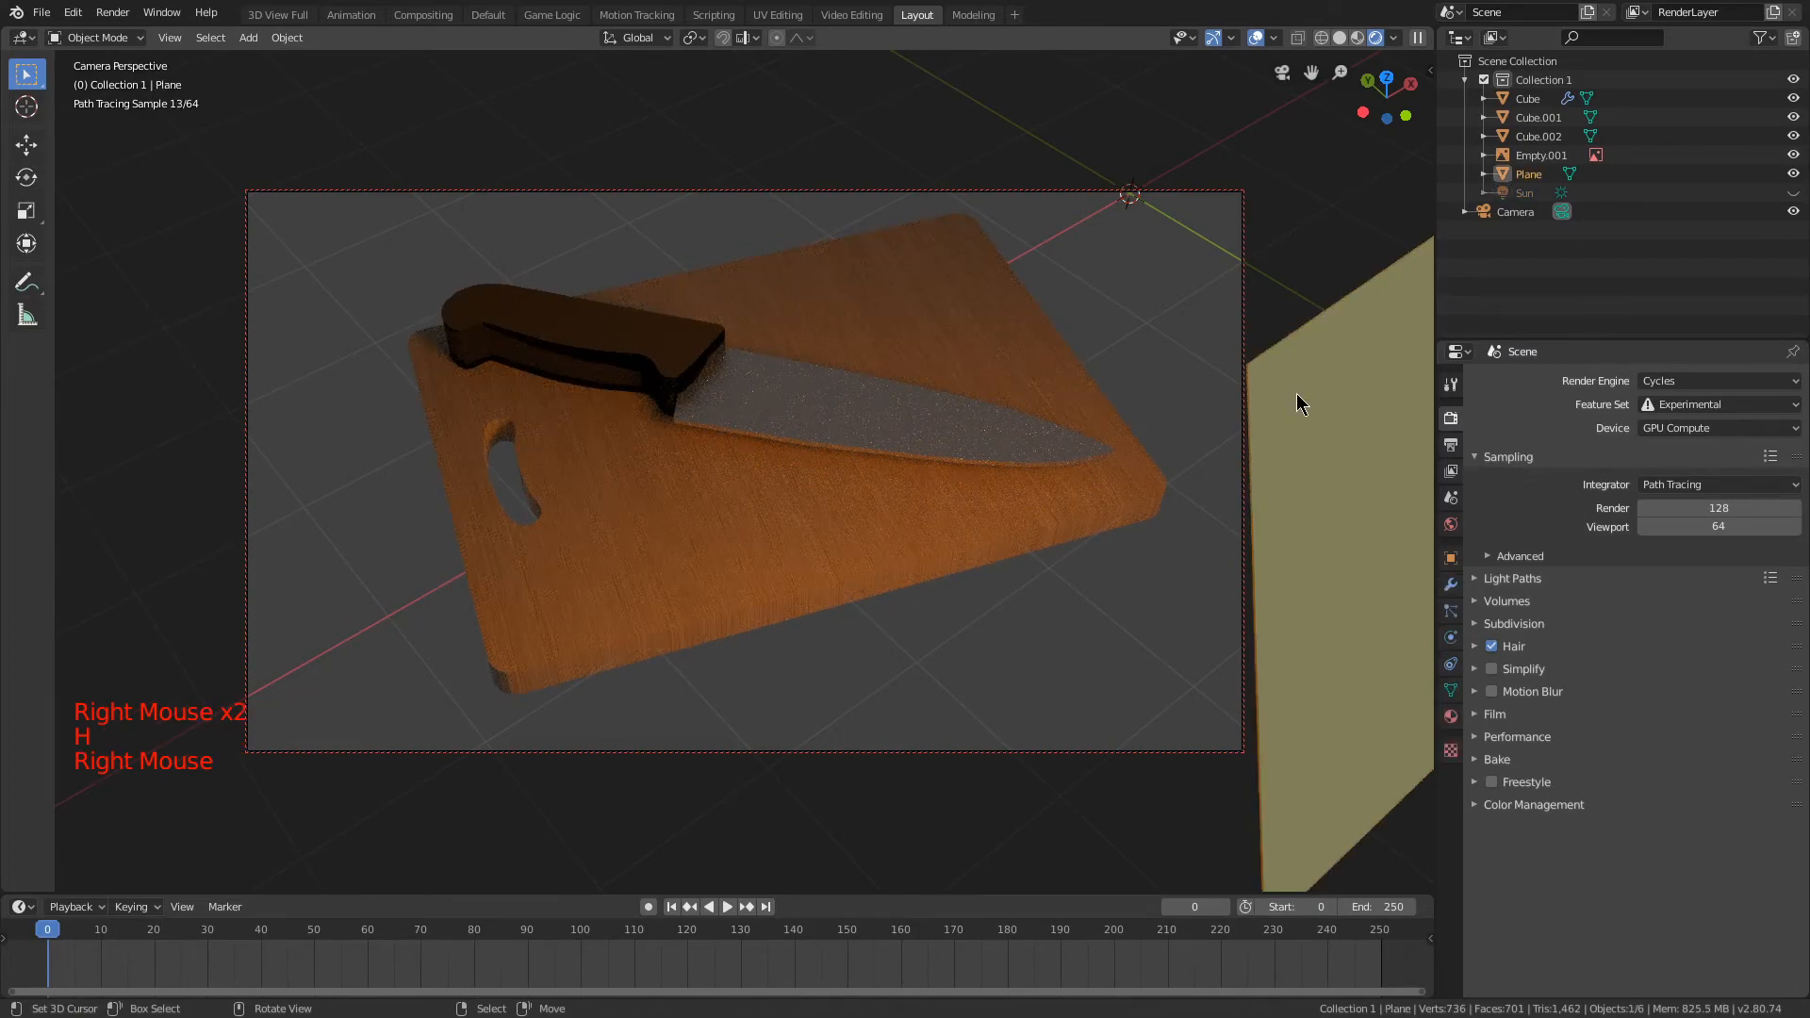
{"action": "left_click", "coordinate": [1451, 716]}
{"action": "left_click_drag", "start_coordinate": [1711, 652], "coordinate": [1809, 652]}
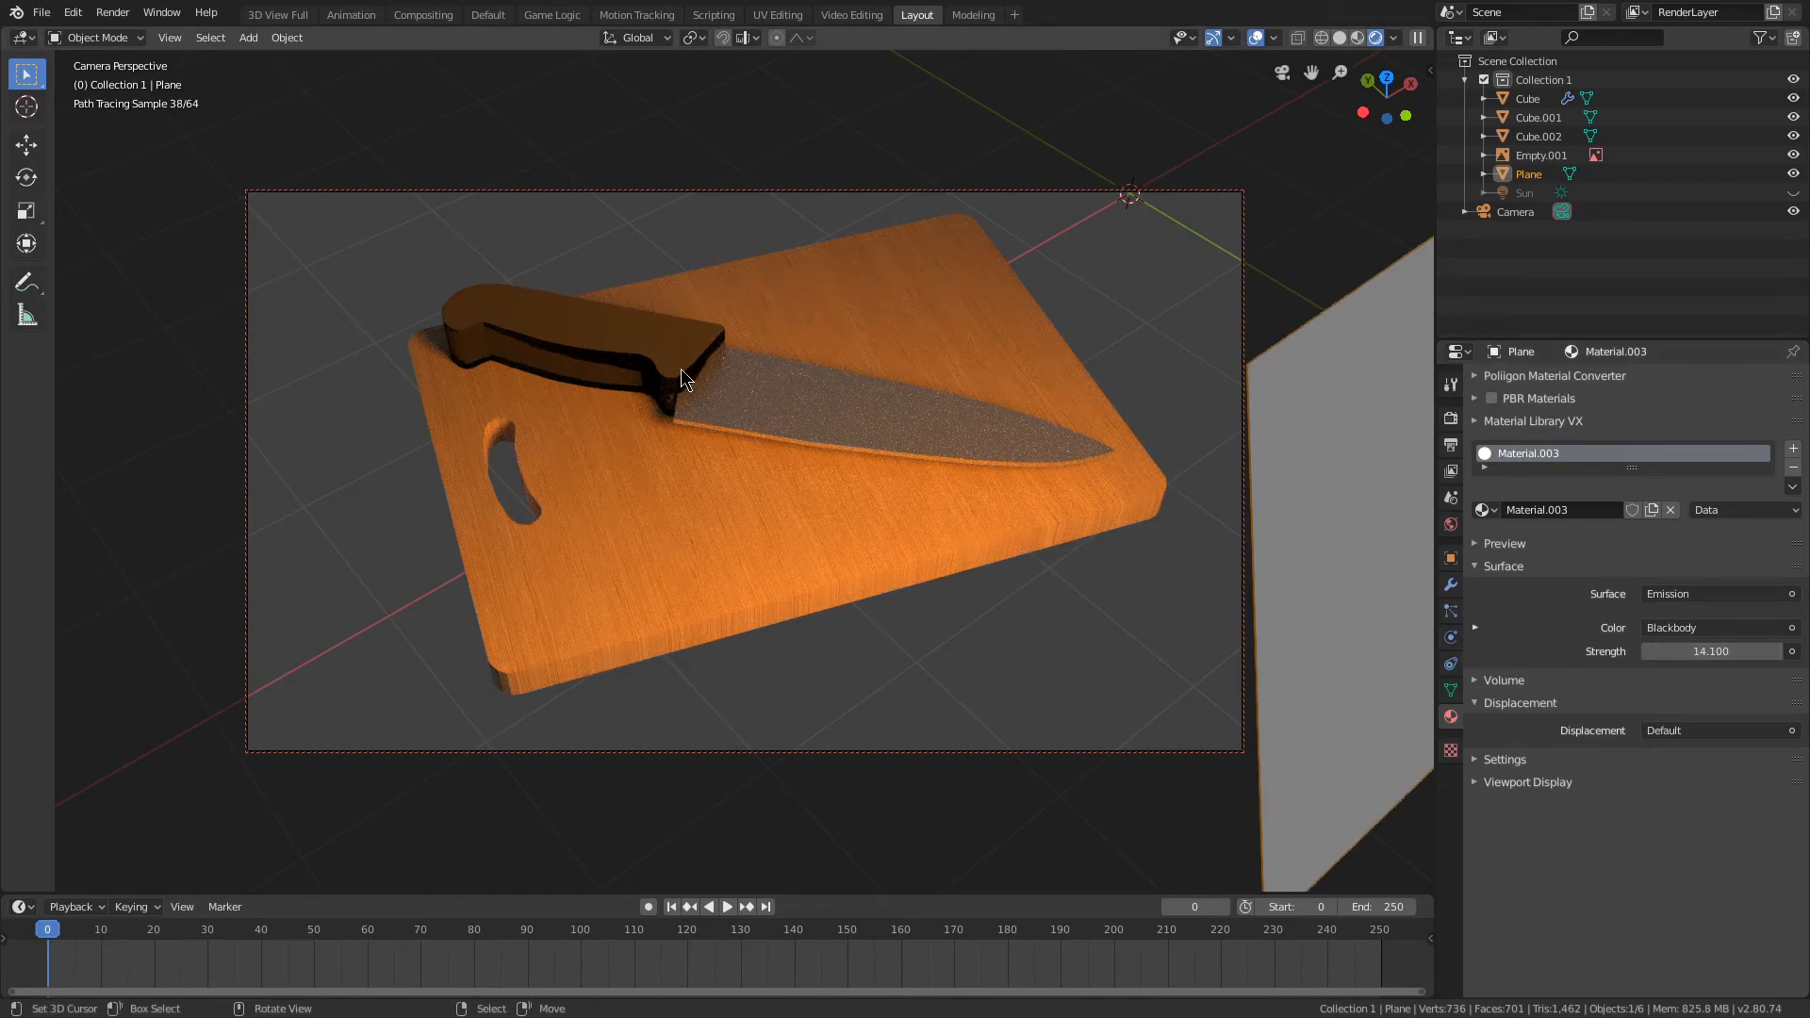
Step: Turn on the viewport display of the knife's Subdivision modifier
{"action": "right_click", "coordinate": [835, 382]}
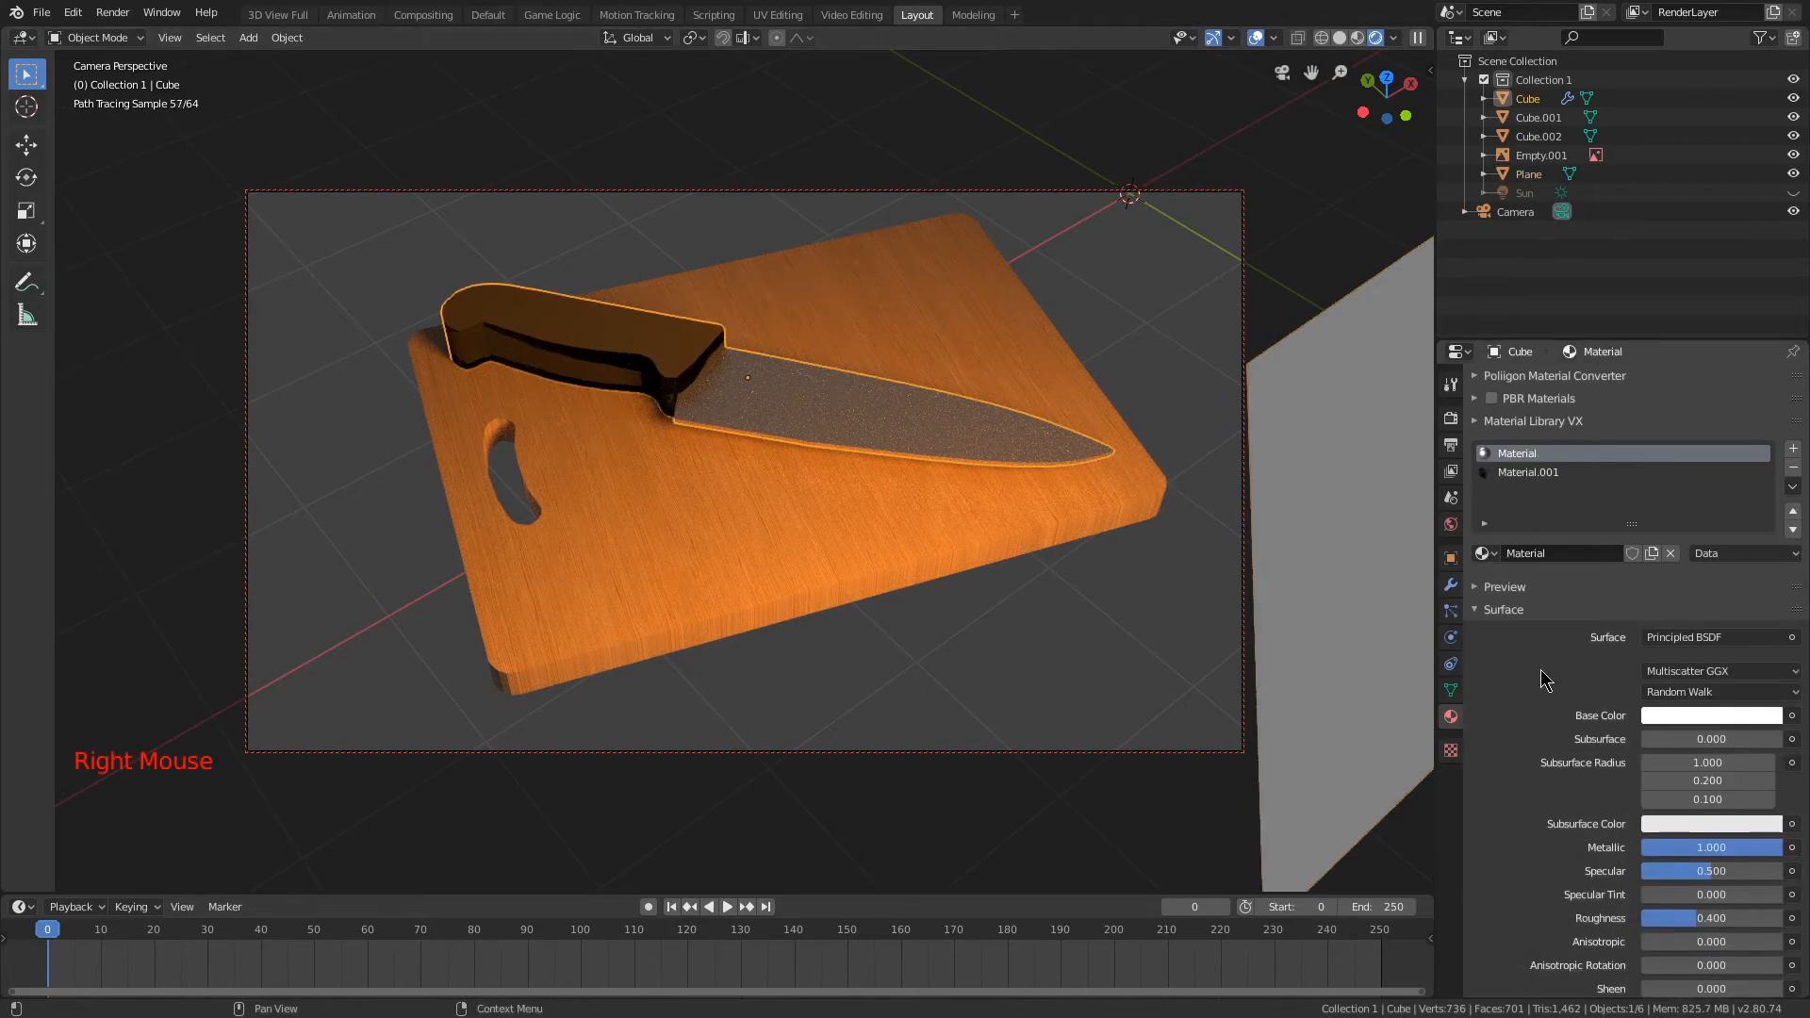
{"action": "left_click", "coordinate": [1451, 585]}
{"action": "left_click", "coordinate": [1655, 410]}
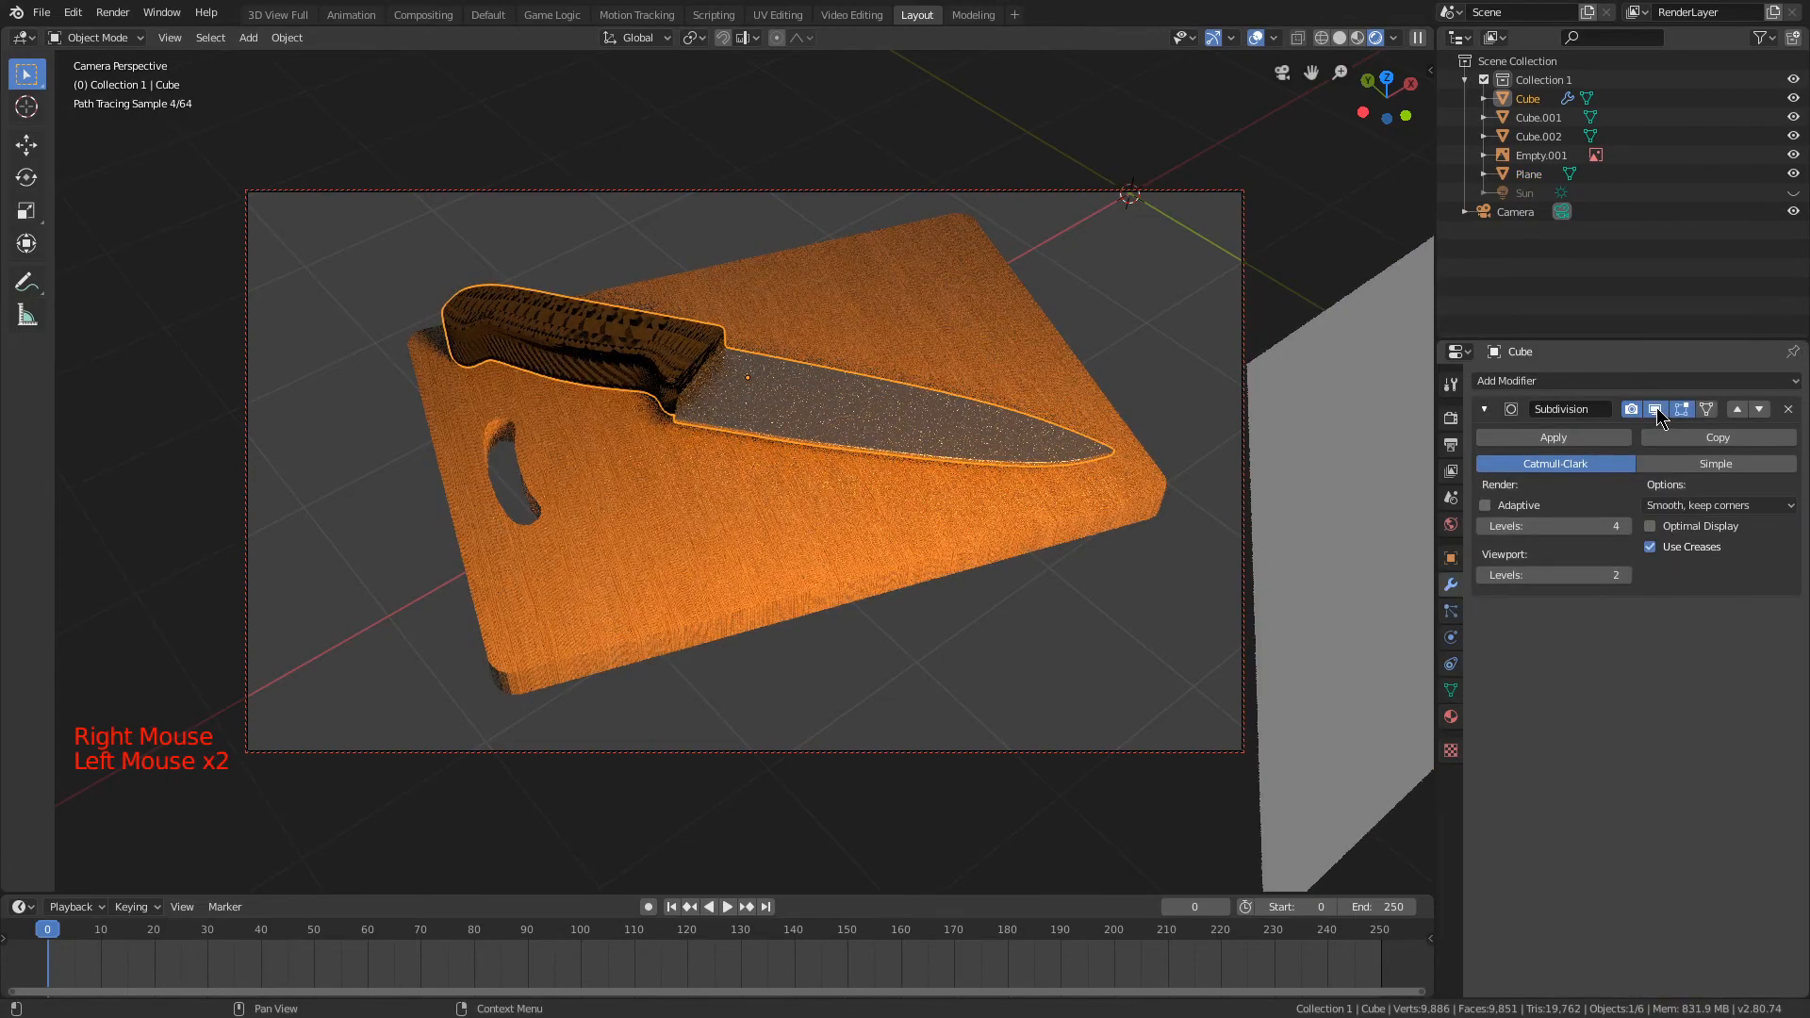
Step: Leave the camera view, enable adaptive subdivision on the knife, and preview it in rendered shading
{"action": "key", "text": "KP_0"}
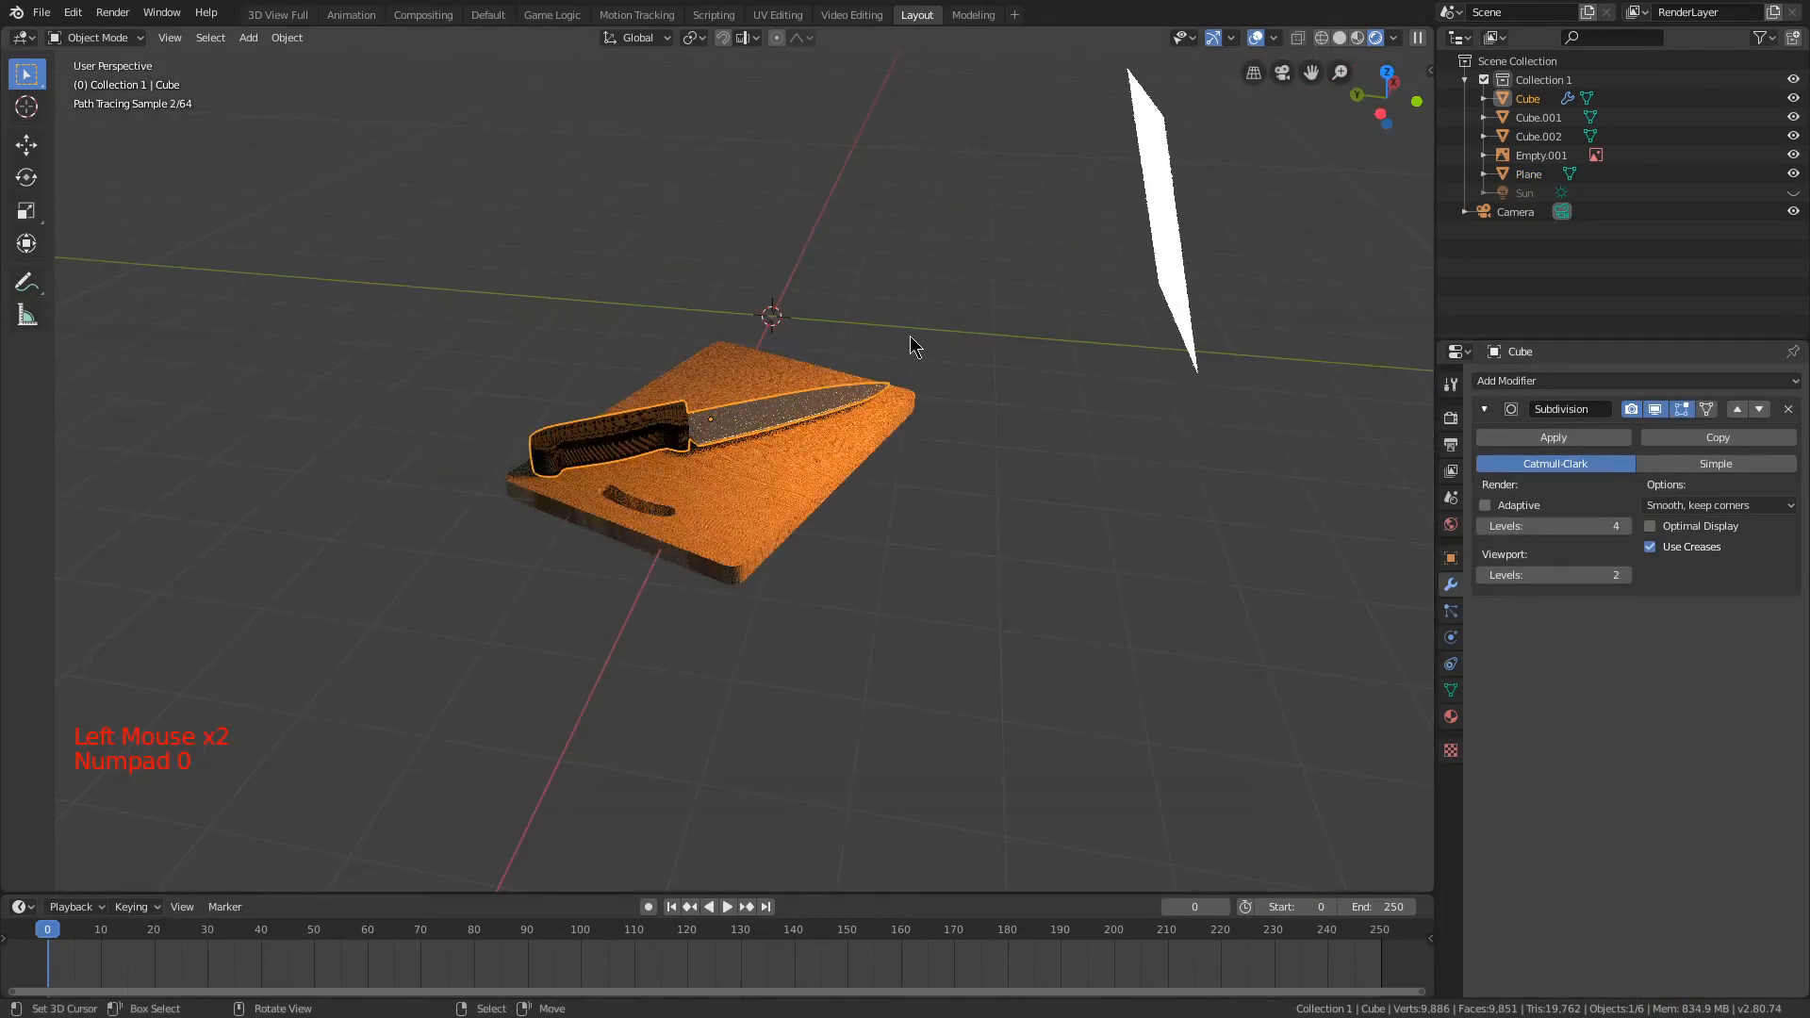
{"action": "scroll", "coordinate": [811, 372], "scroll_direction": "up", "scroll_amount": 6}
{"action": "left_click", "coordinate": [1340, 38]}
{"action": "mouse_move", "coordinate": [1216, 179]}
{"action": "middle_mouse_down"}
{"action": "mouse_move", "coordinate": [1078, 262]}
{"action": "mouse_move", "coordinate": [1117, 288]}
{"action": "middle_mouse_up"}
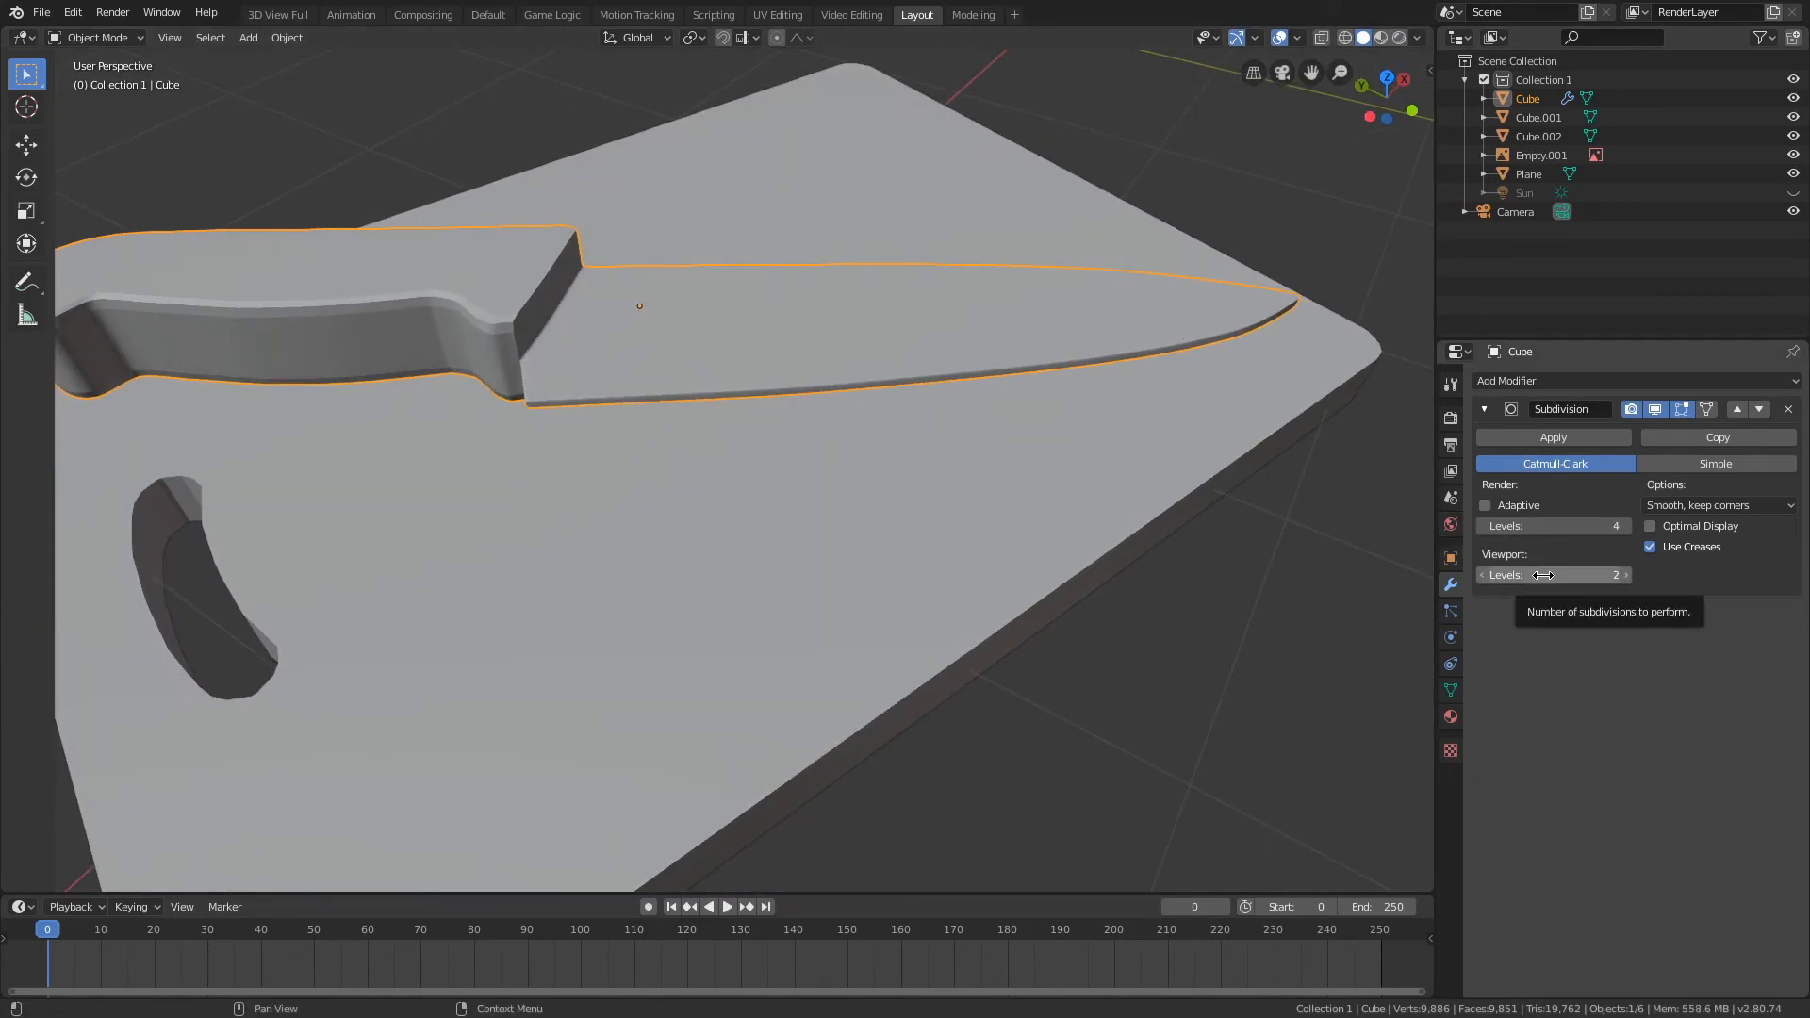
{"action": "middle_click_drag", "start_coordinate": [954, 393], "coordinate": [1221, 478], "text": "shift"}
{"action": "left_click", "coordinate": [1484, 505]}
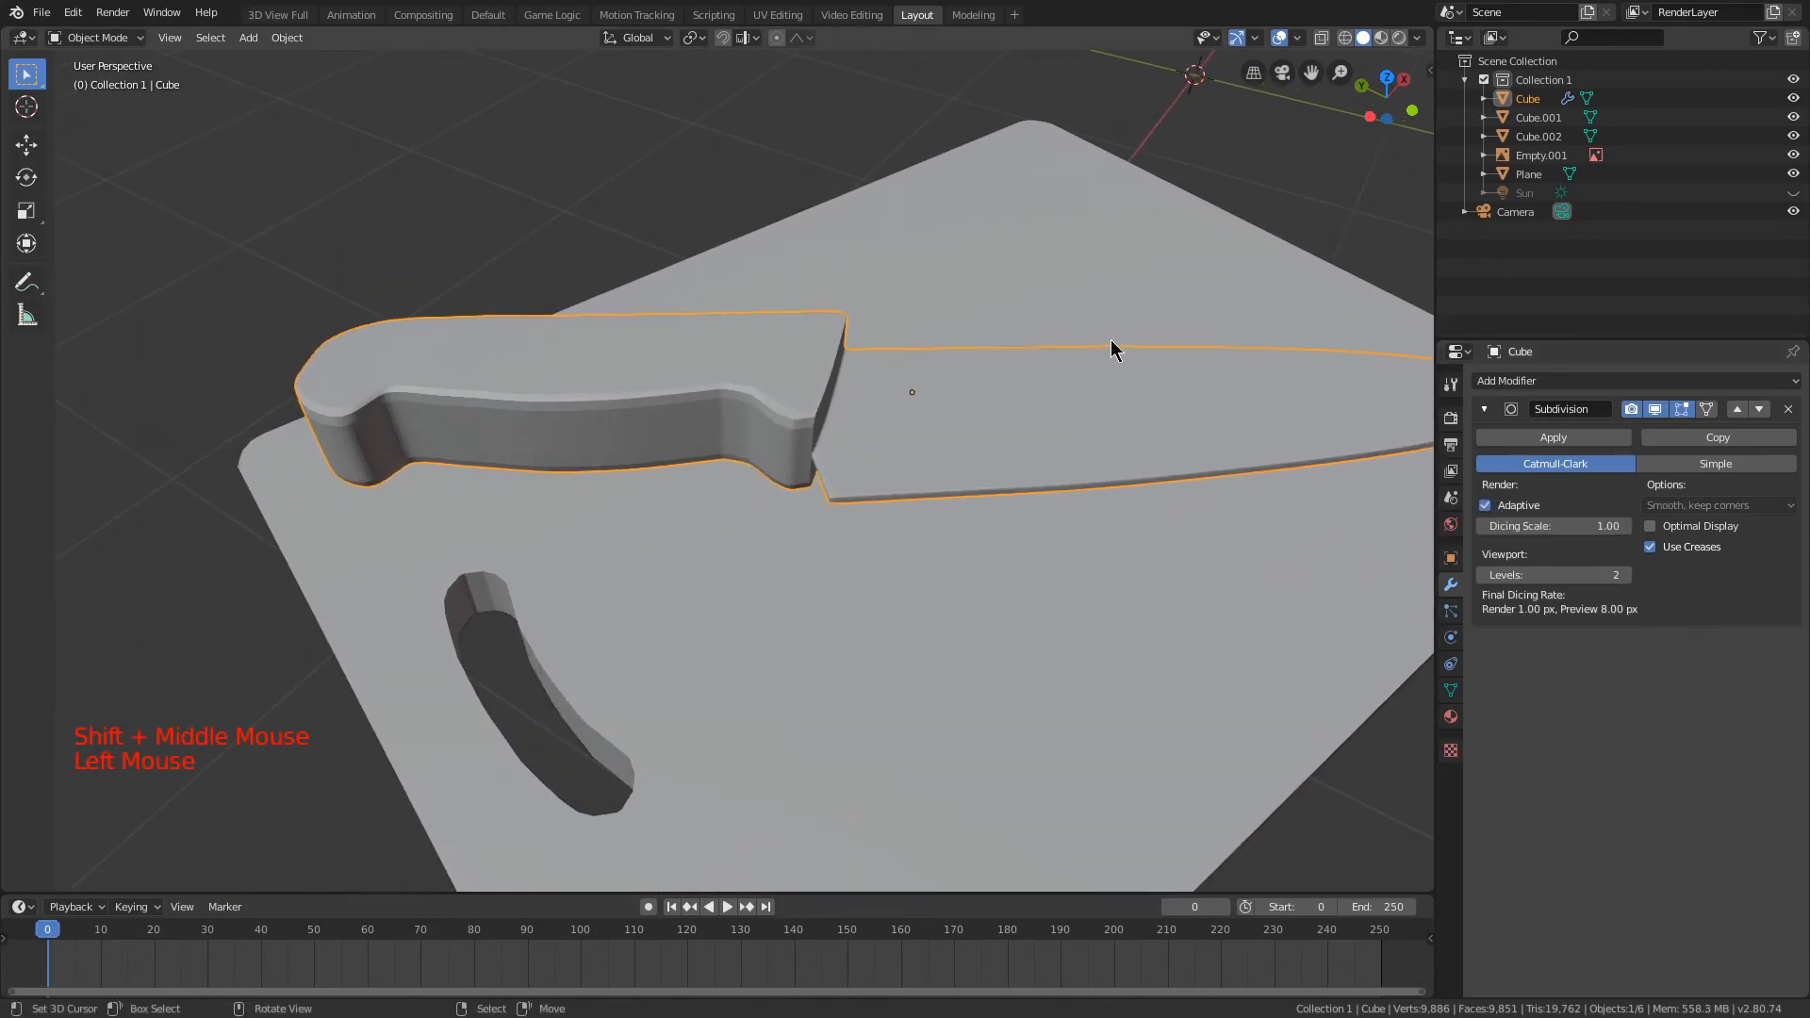
{"action": "key", "text": "z"}
{"action": "left_click", "coordinate": [1081, 235]}
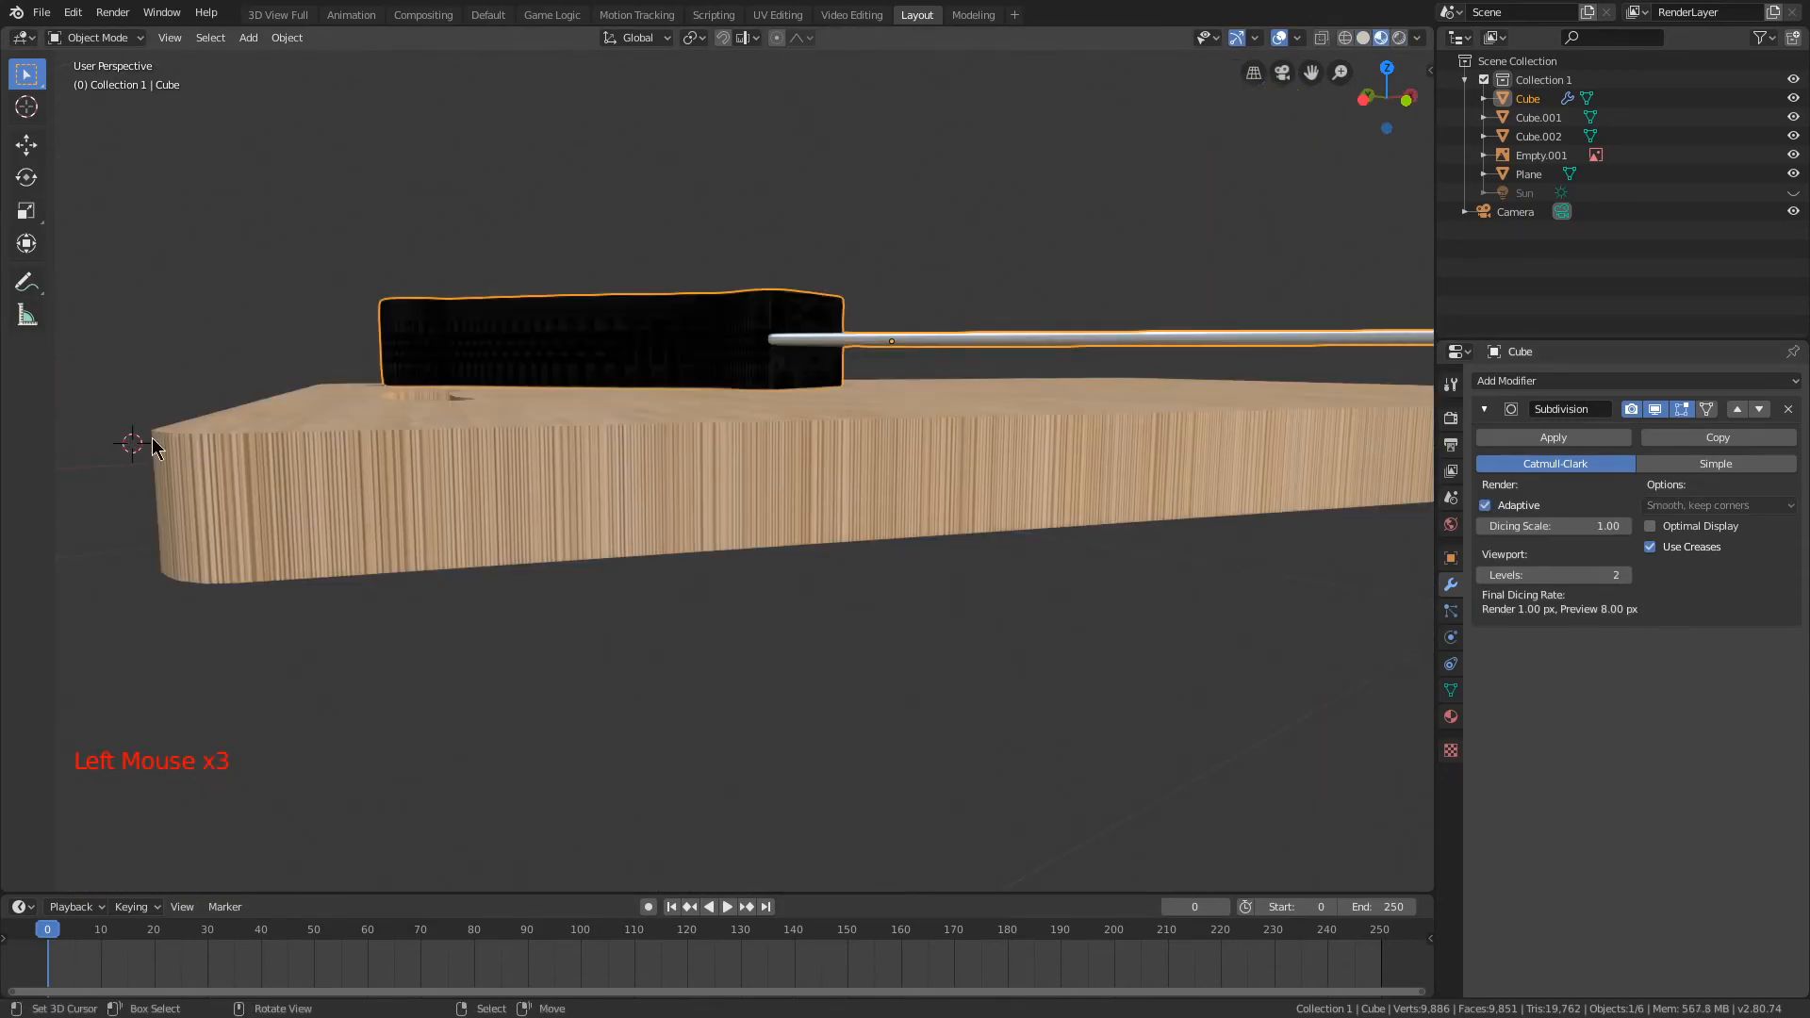
Step: Switch to material preview and try lowering the handle material's normal map strength to 0
{"action": "middle_click_drag", "start_coordinate": [154, 439], "coordinate": [509, 623]}
{"action": "scroll", "coordinate": [531, 620], "scroll_direction": "up", "scroll_amount": 1}
{"action": "scroll", "coordinate": [615, 567], "scroll_direction": "up", "scroll_amount": 1}
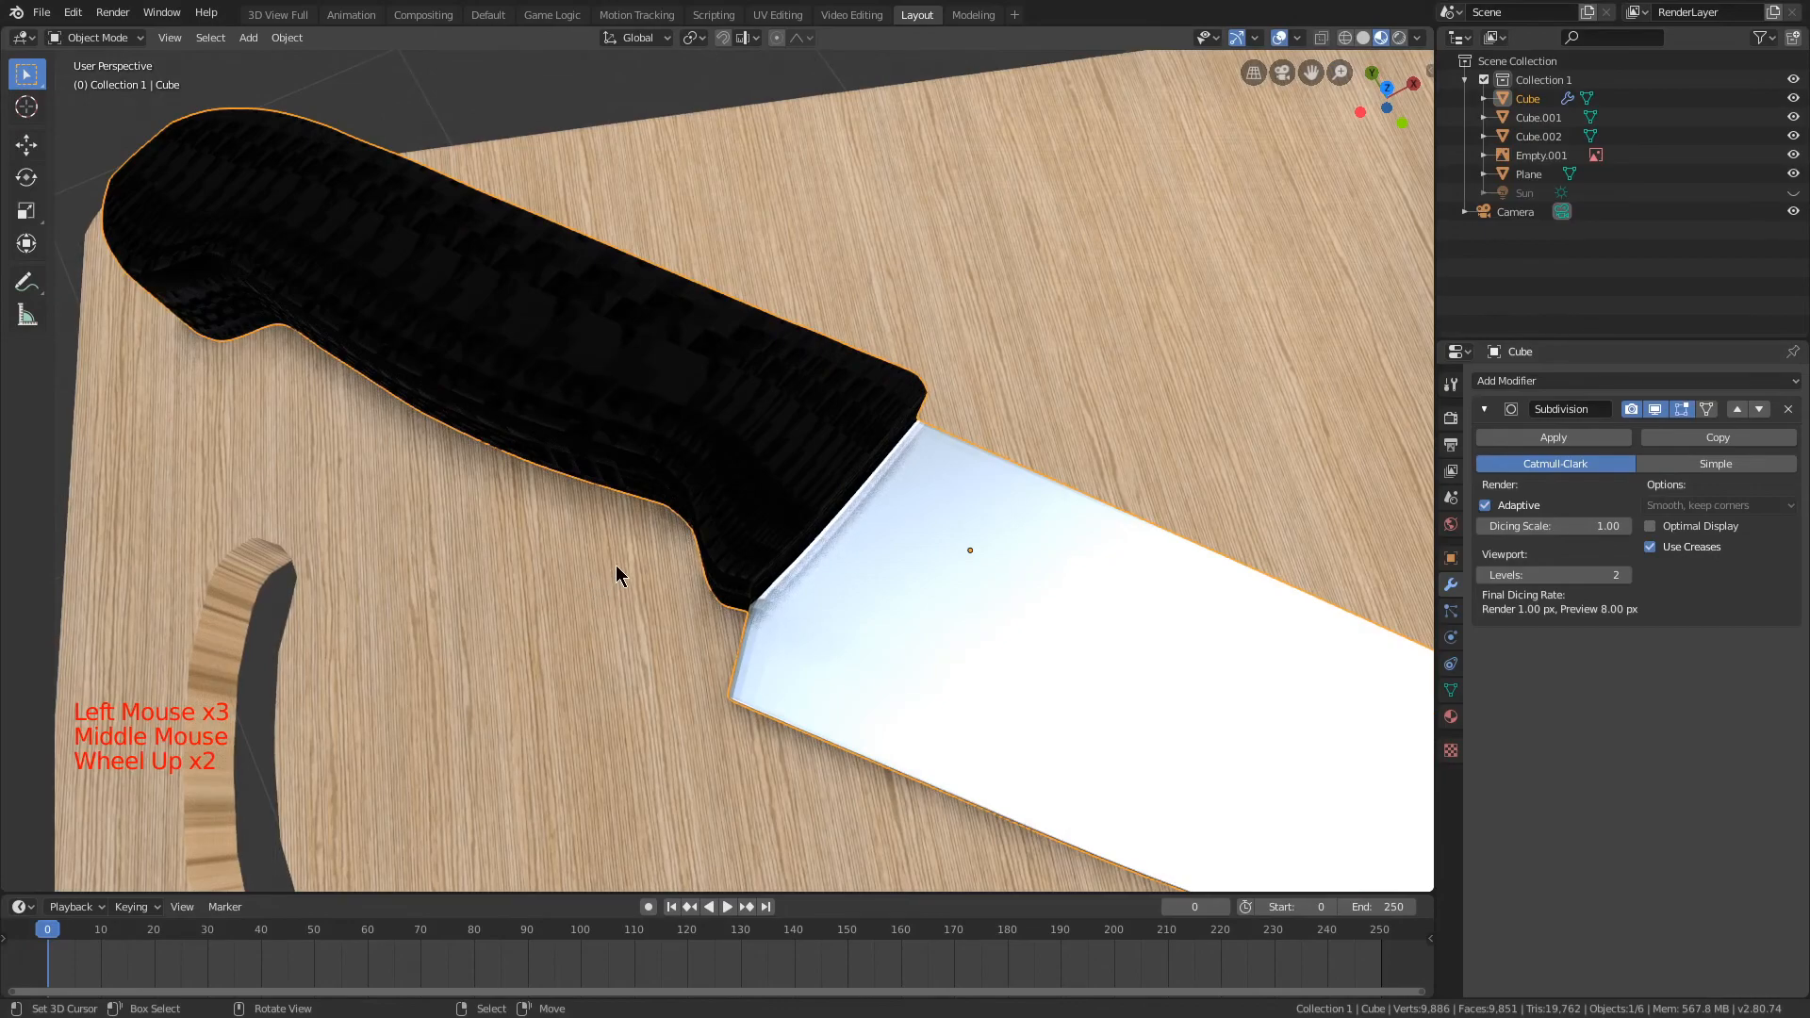
{"action": "left_click", "coordinate": [1449, 716]}
{"action": "left_click", "coordinate": [1555, 481]}
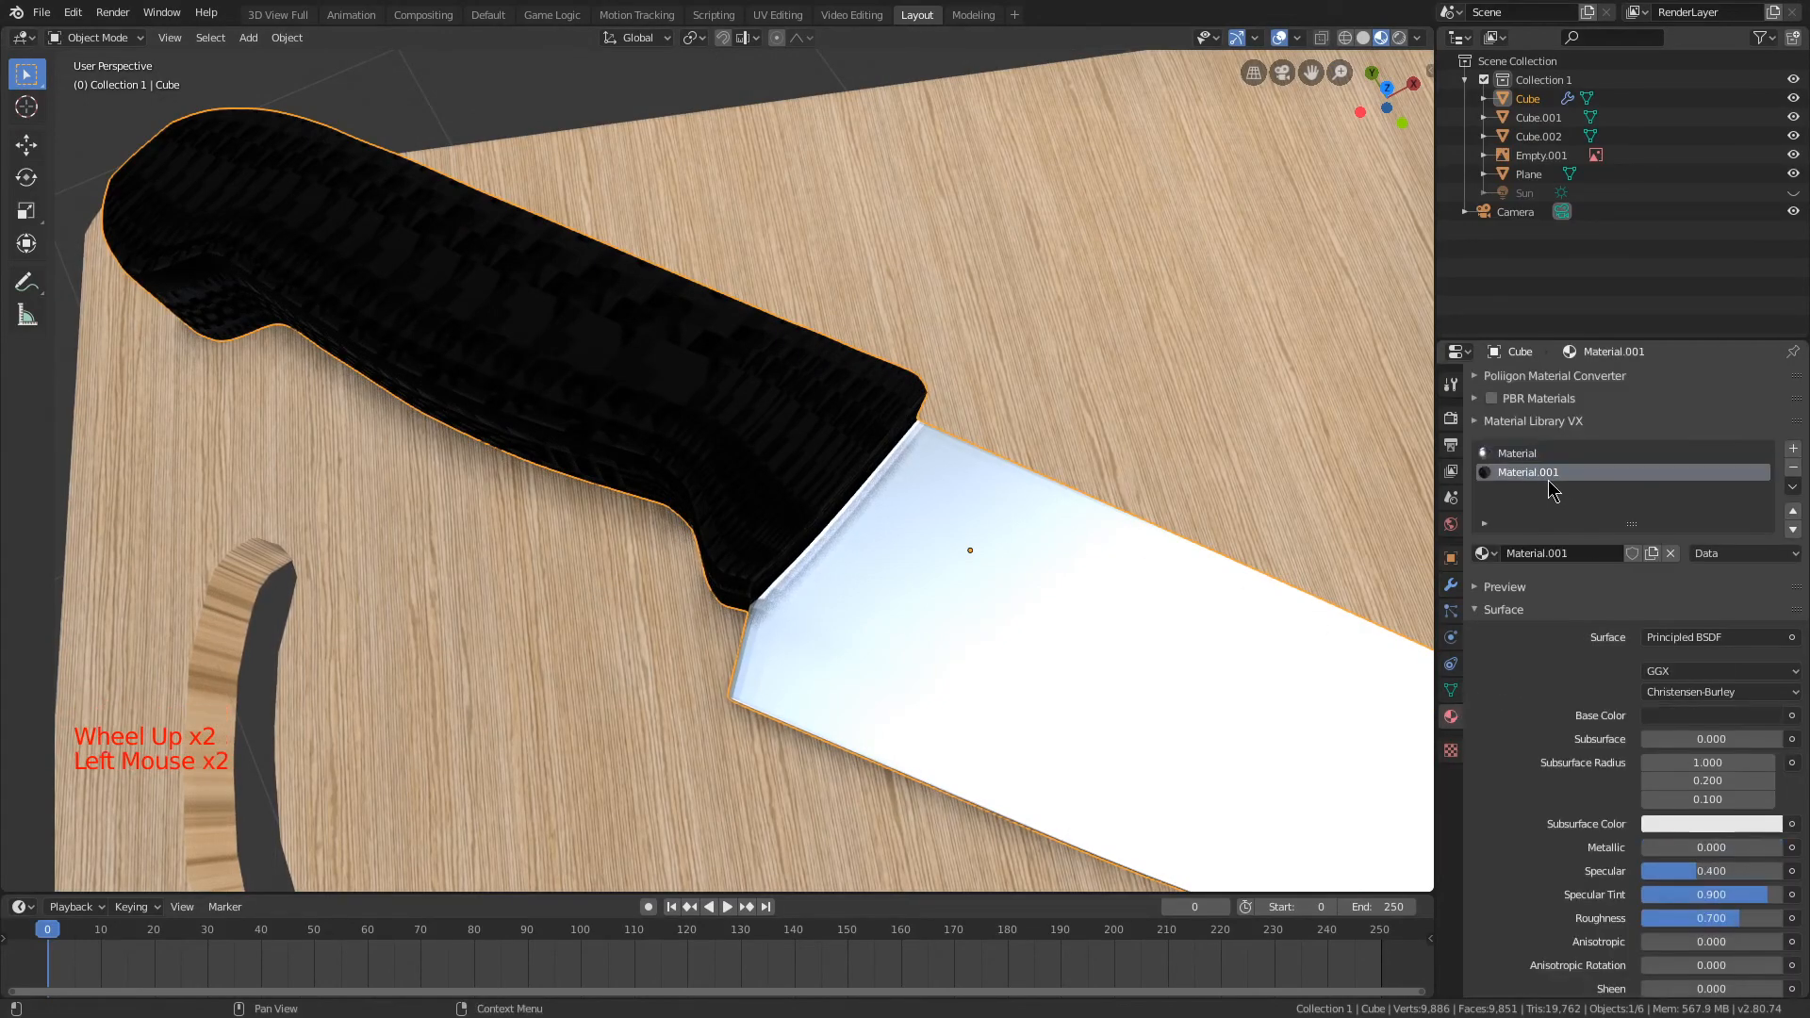
{"action": "scroll", "coordinate": [1540, 696], "scroll_direction": "down", "scroll_amount": 3}
{"action": "scroll", "coordinate": [1539, 696], "scroll_direction": "down", "scroll_amount": 8}
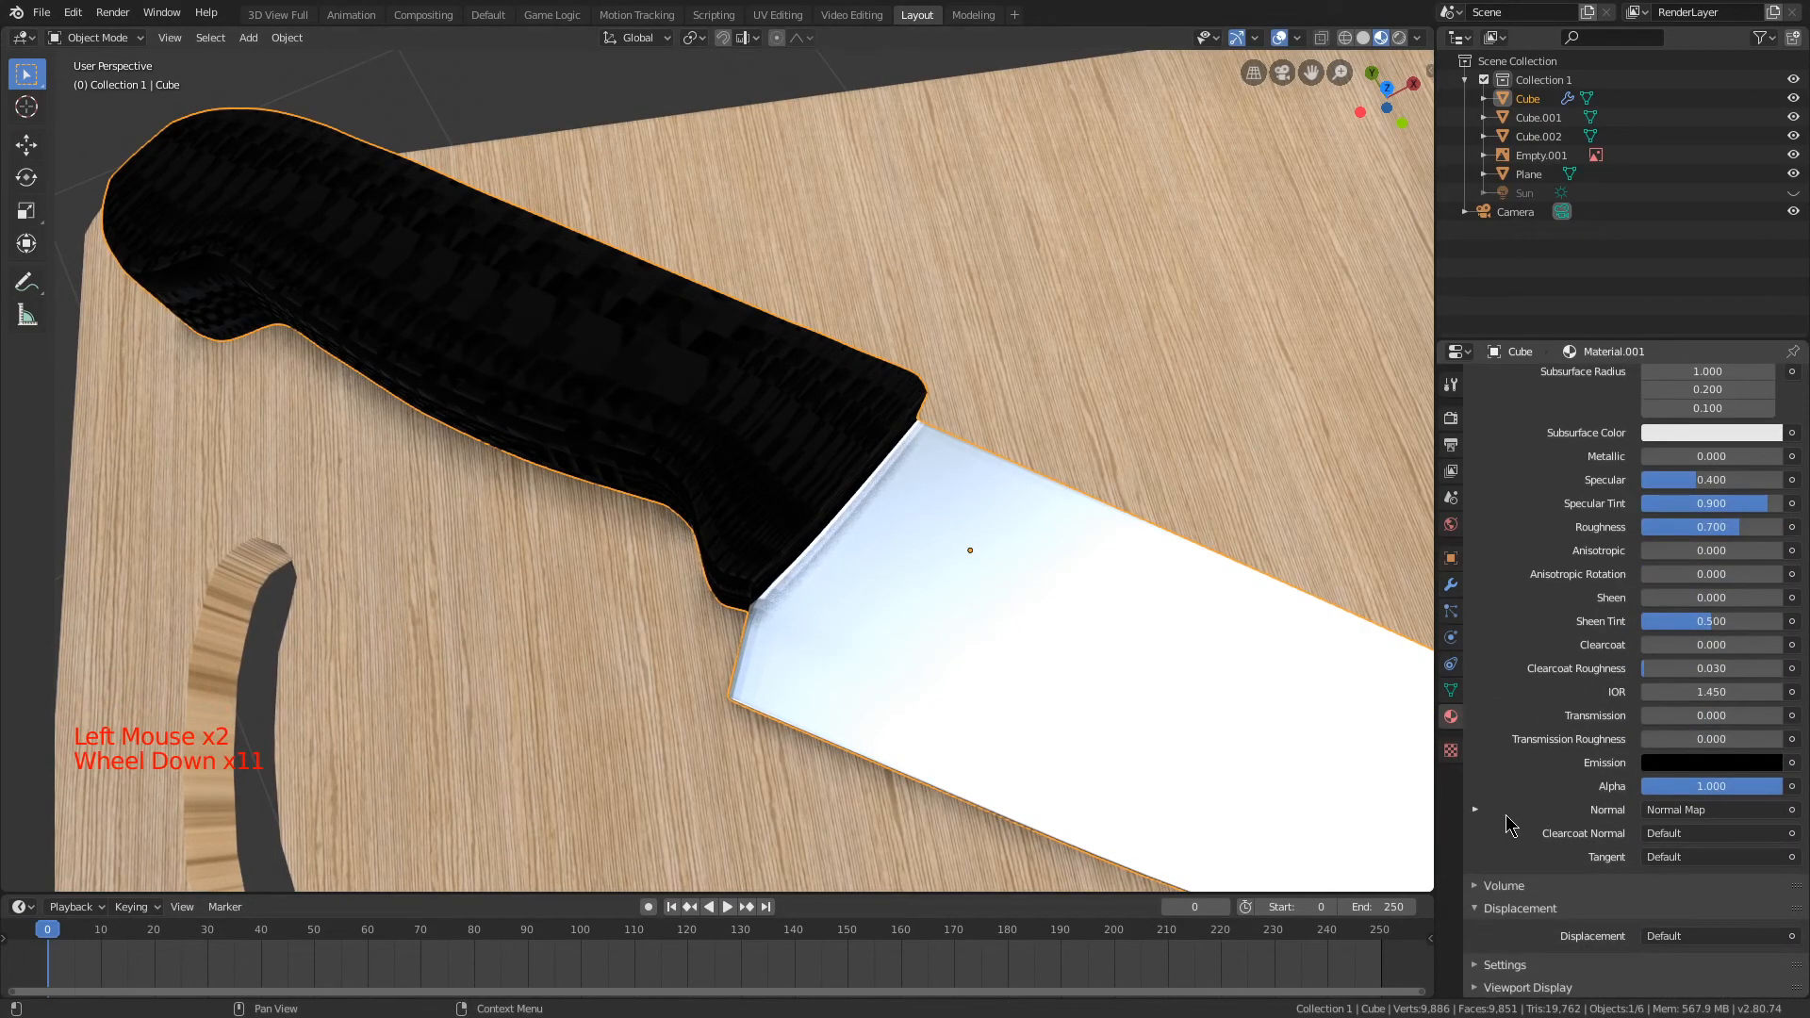
{"action": "left_click", "coordinate": [1477, 809]}
{"action": "scroll", "coordinate": [1480, 809], "scroll_direction": "down", "scroll_amount": 2}
{"action": "left_click_drag", "start_coordinate": [1711, 802], "coordinate": [1645, 802]}
{"action": "right_click", "coordinate": [1711, 802]}
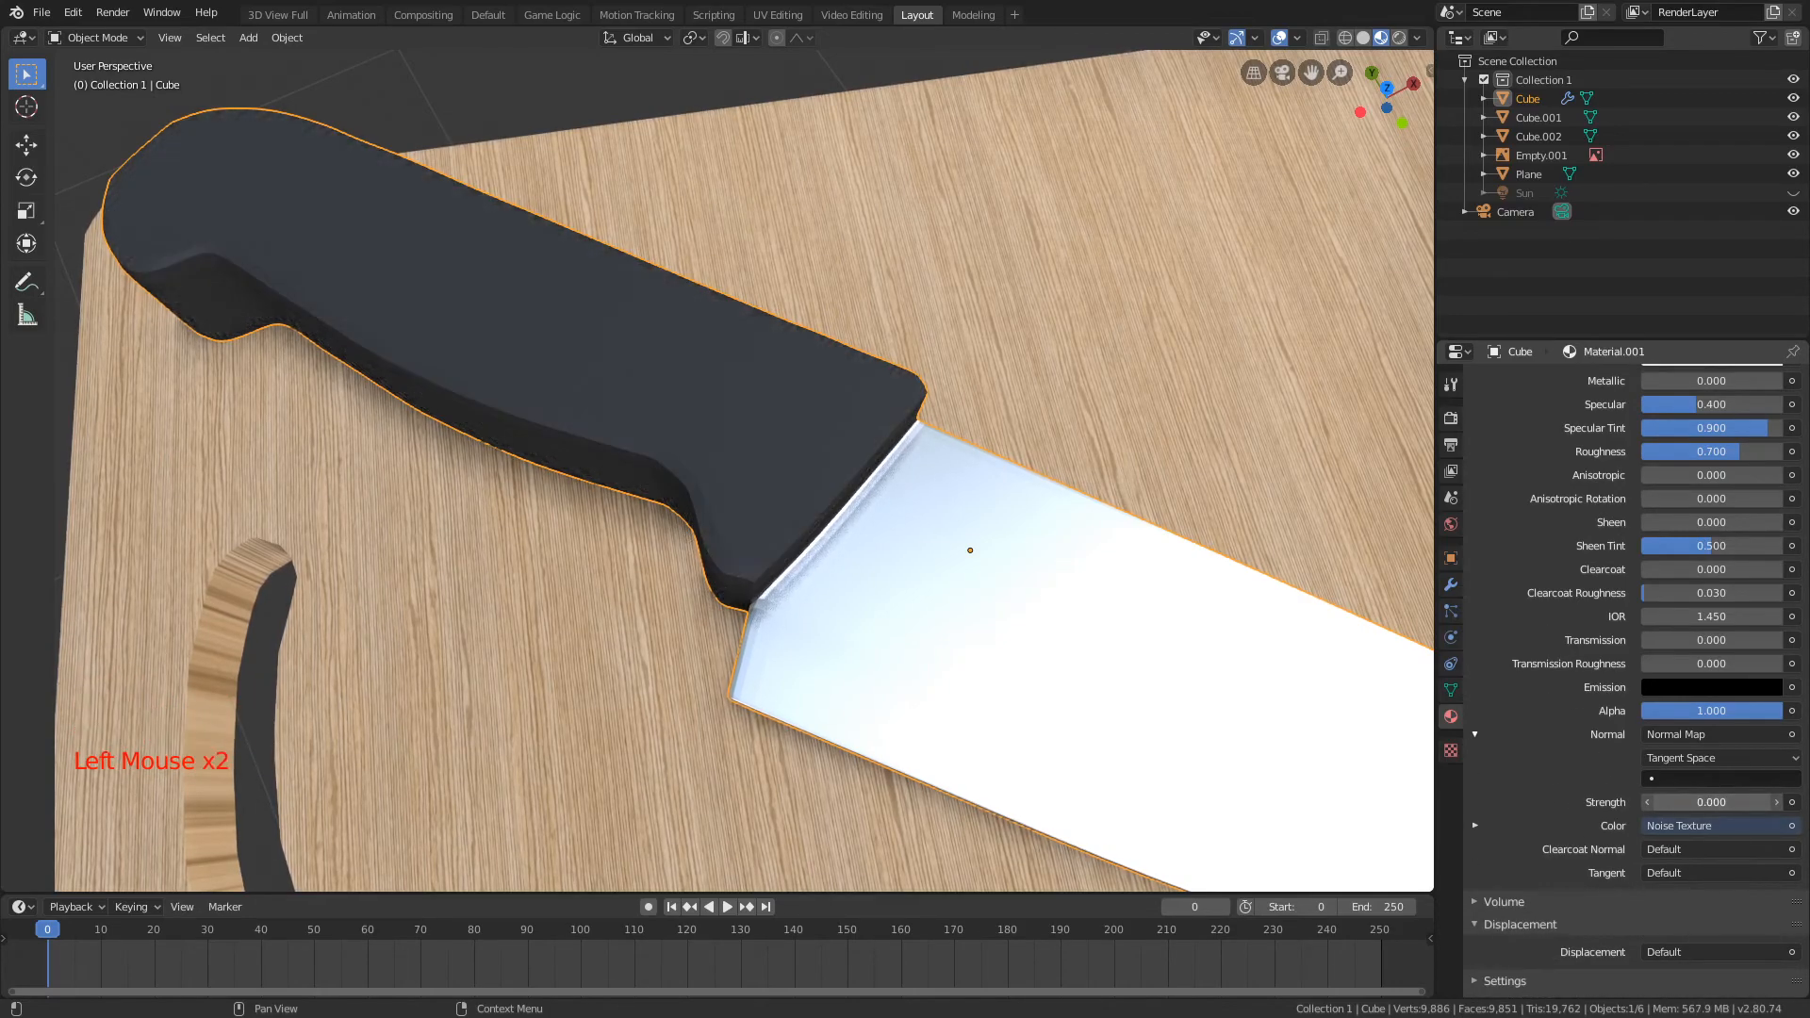
{"action": "right_click", "coordinate": [1711, 803]}
{"action": "scroll", "coordinate": [1112, 547], "scroll_direction": "down", "scroll_amount": 2}
Step: Set the normal map strength of the knife handle's material to 0
{"action": "middle_click_drag", "start_coordinate": [1122, 494], "coordinate": [1167, 481]}
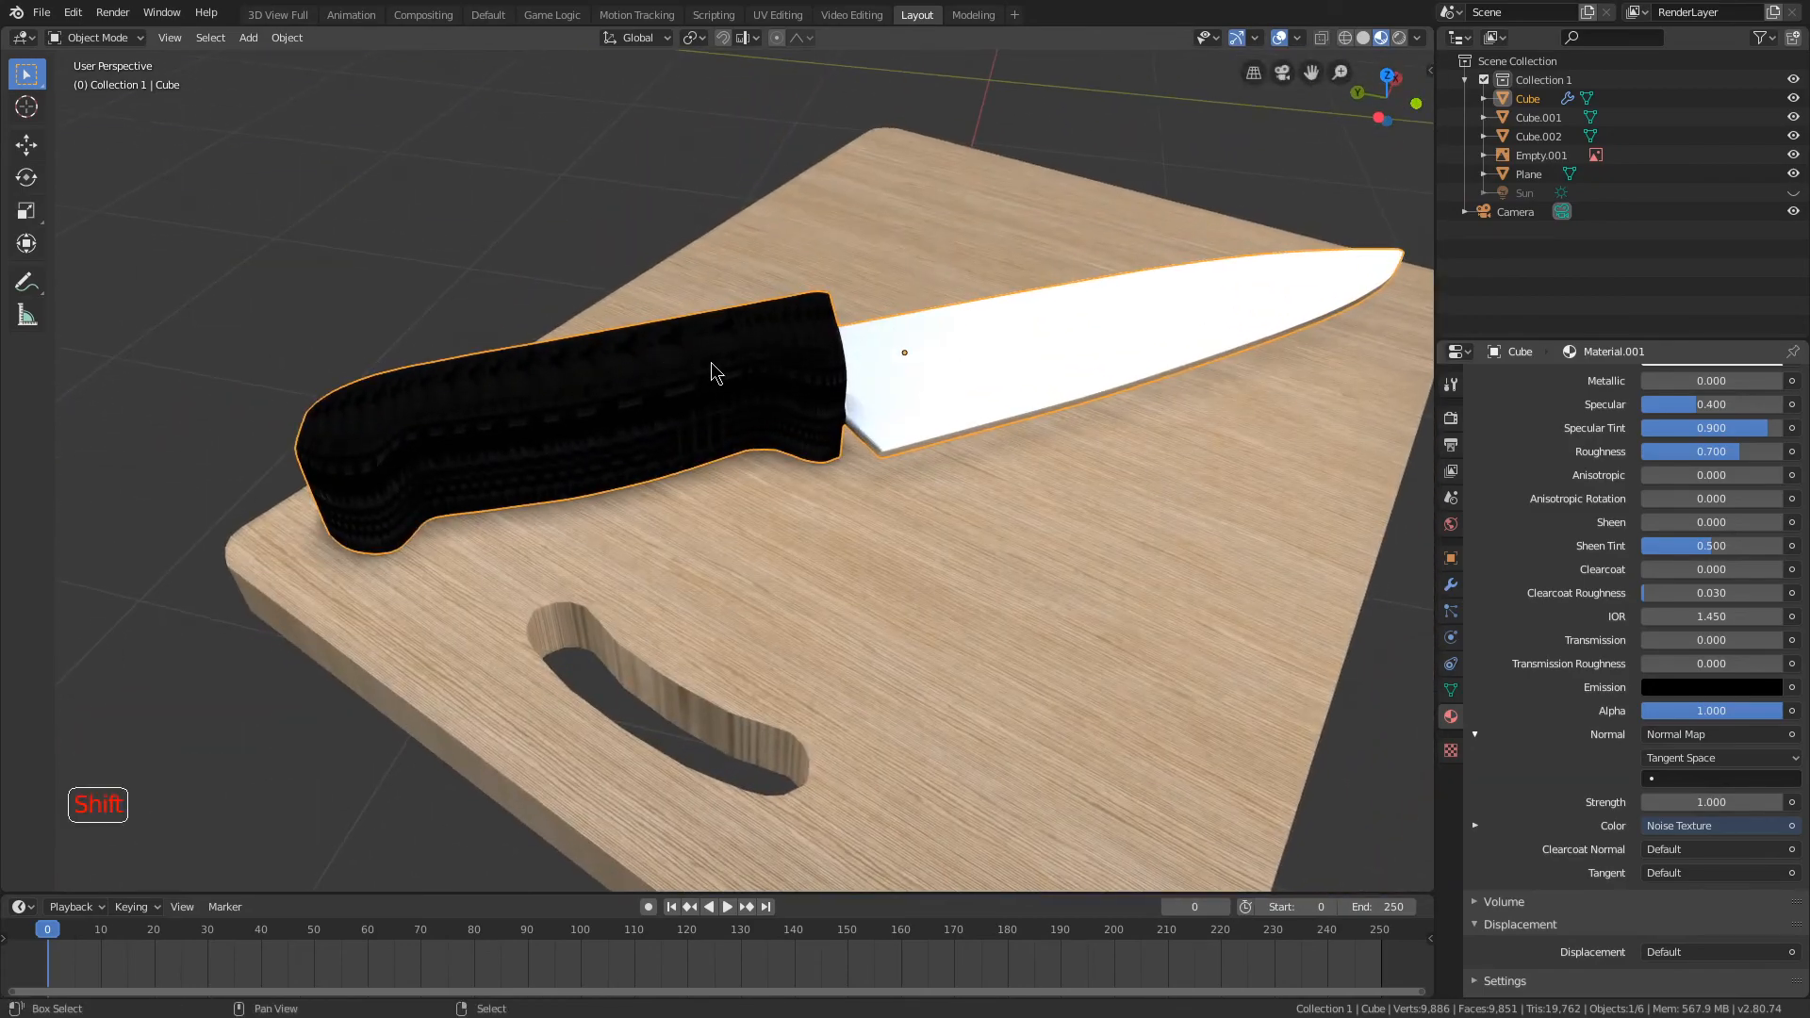
{"action": "middle_click_drag", "start_coordinate": [704, 367], "coordinate": [888, 407], "text": "shift"}
{"action": "scroll", "coordinate": [943, 415], "scroll_direction": "up", "scroll_amount": 2}
{"action": "left_click", "coordinate": [1449, 417]}
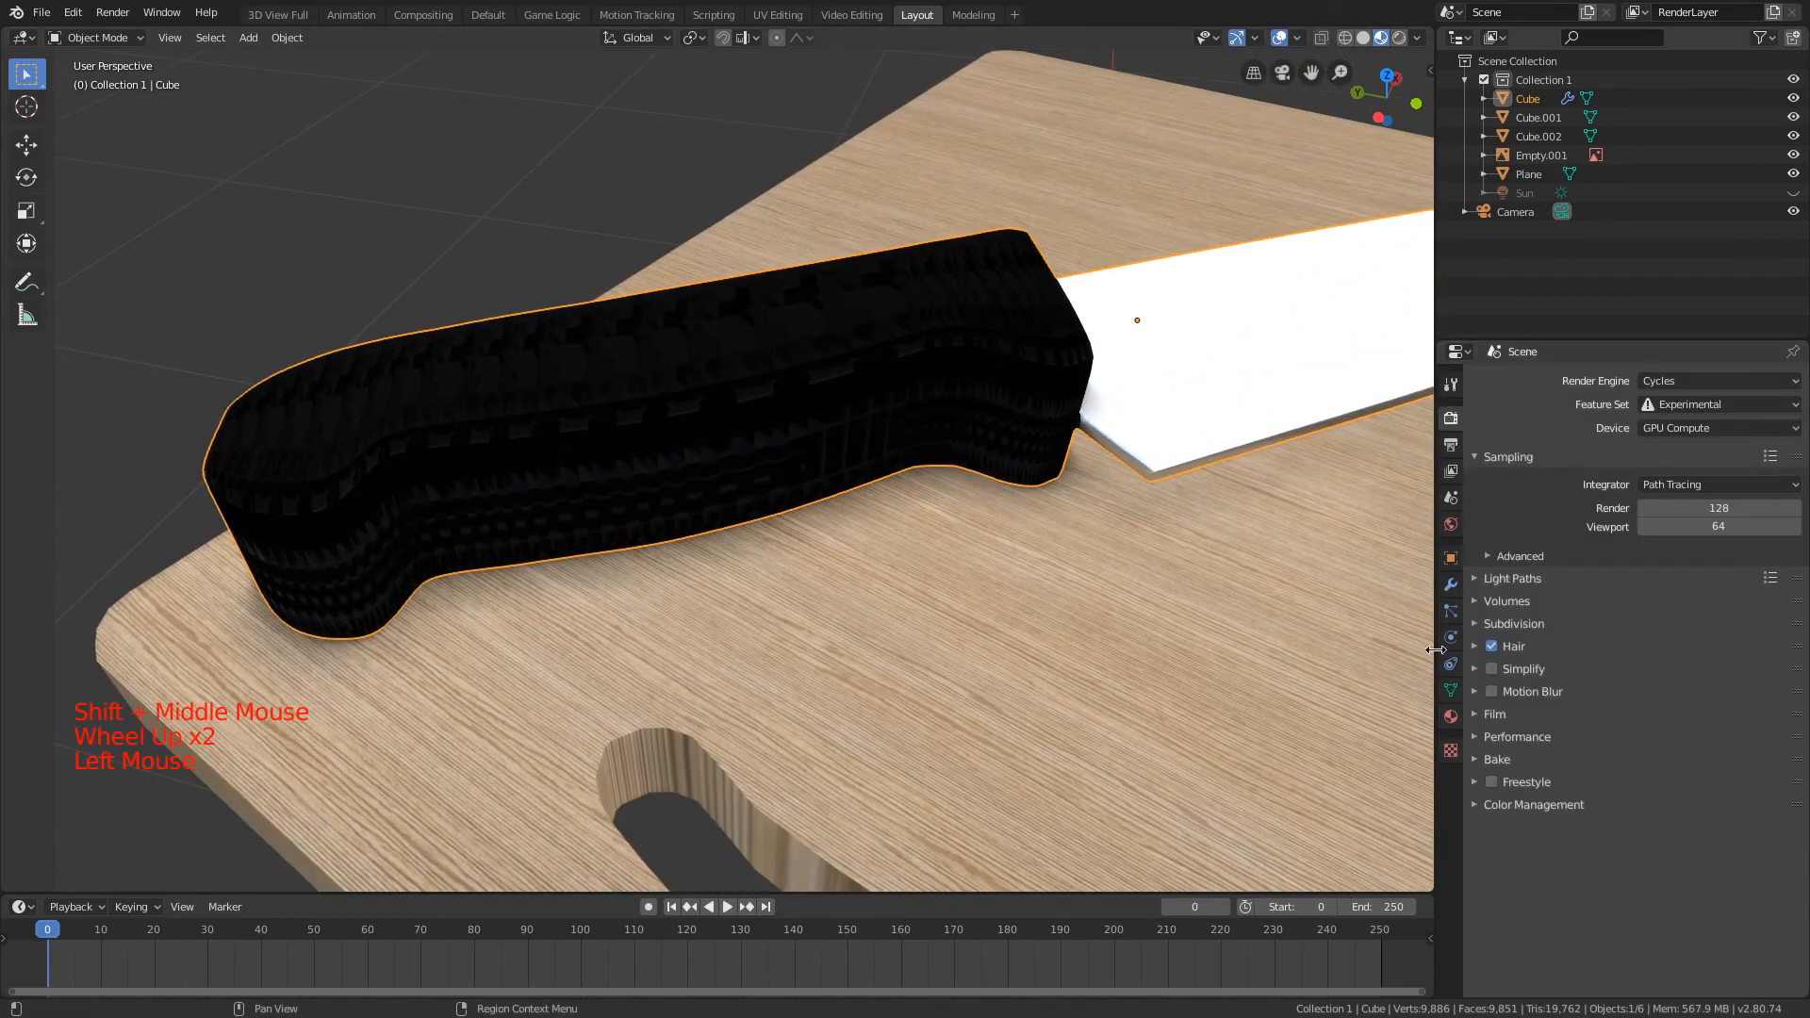
{"action": "left_click", "coordinate": [1450, 691]}
{"action": "left_click", "coordinate": [1451, 716]}
{"action": "middle_click_drag", "start_coordinate": [1075, 543], "coordinate": [1058, 545]}
{"action": "left_click", "coordinate": [1711, 802]}
{"action": "left_click_drag", "start_coordinate": [1711, 802], "coordinate": [1664, 803]}
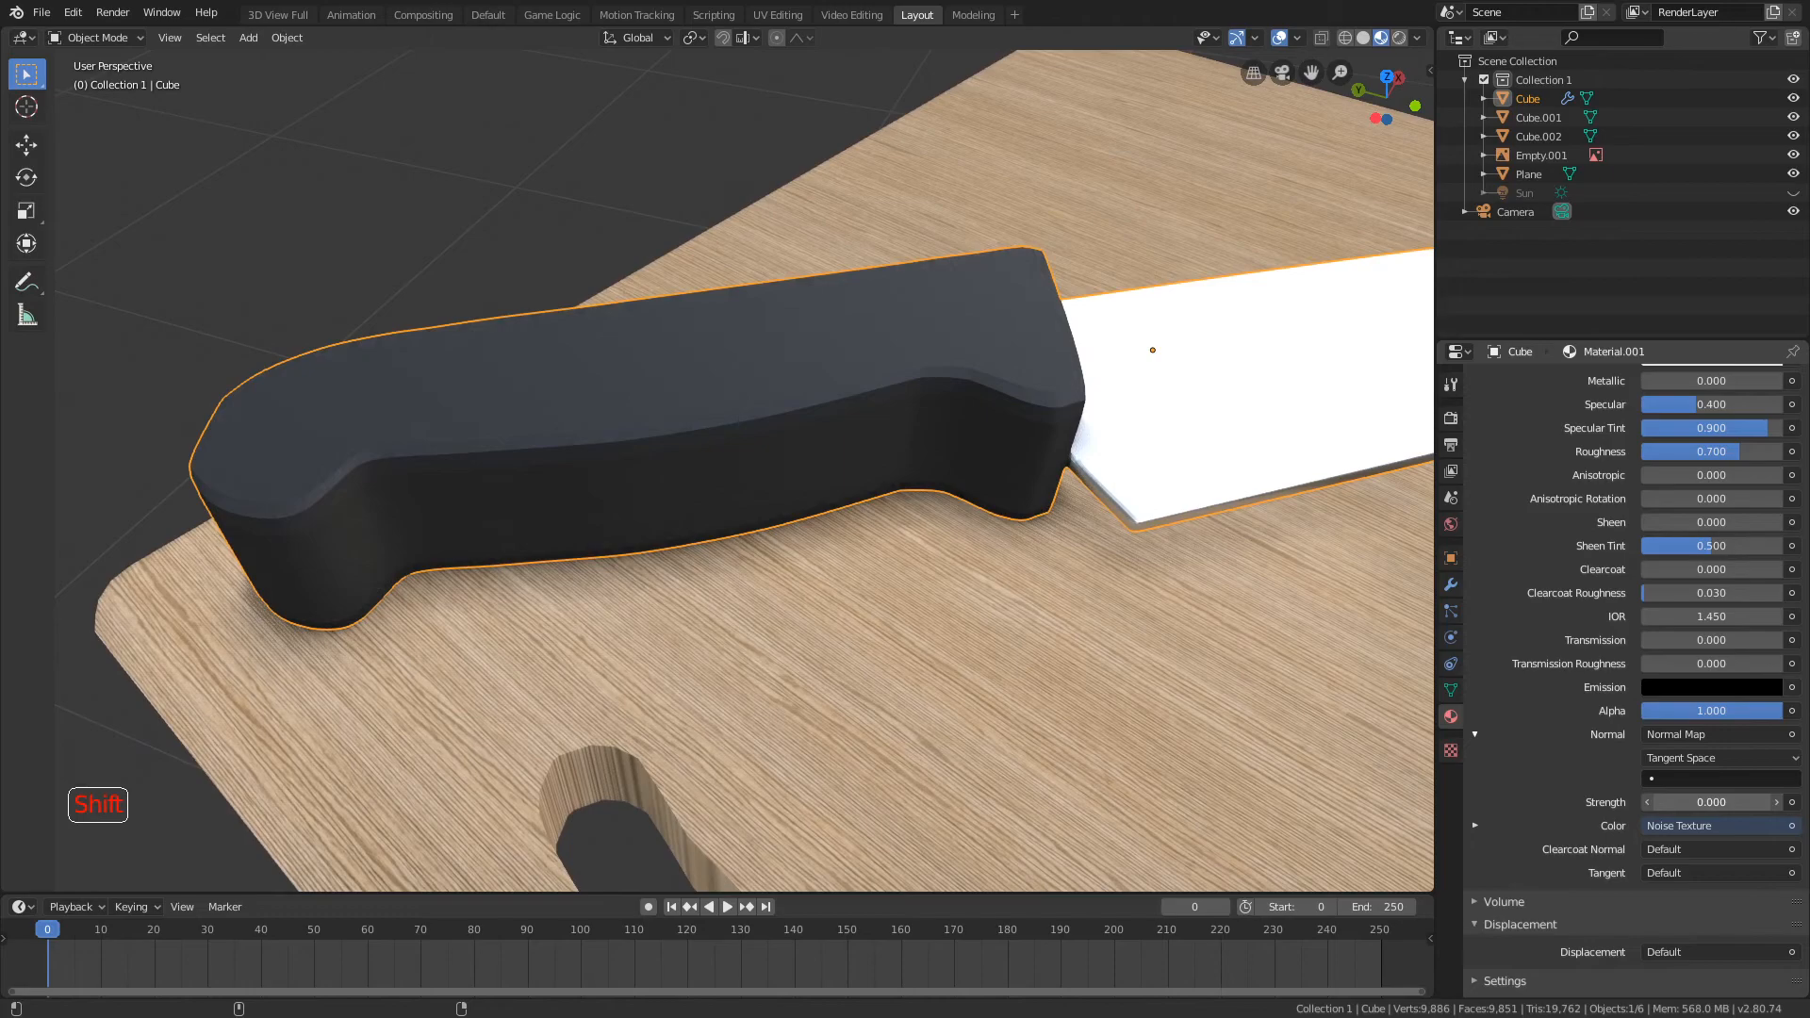
{"action": "middle_click_drag", "start_coordinate": [1301, 603], "coordinate": [1252, 626]}
Step: Compare the knife with adaptive subdivision off and on, and set the Subdivision modifier's viewport levels to 4
{"action": "left_click", "coordinate": [1451, 584]}
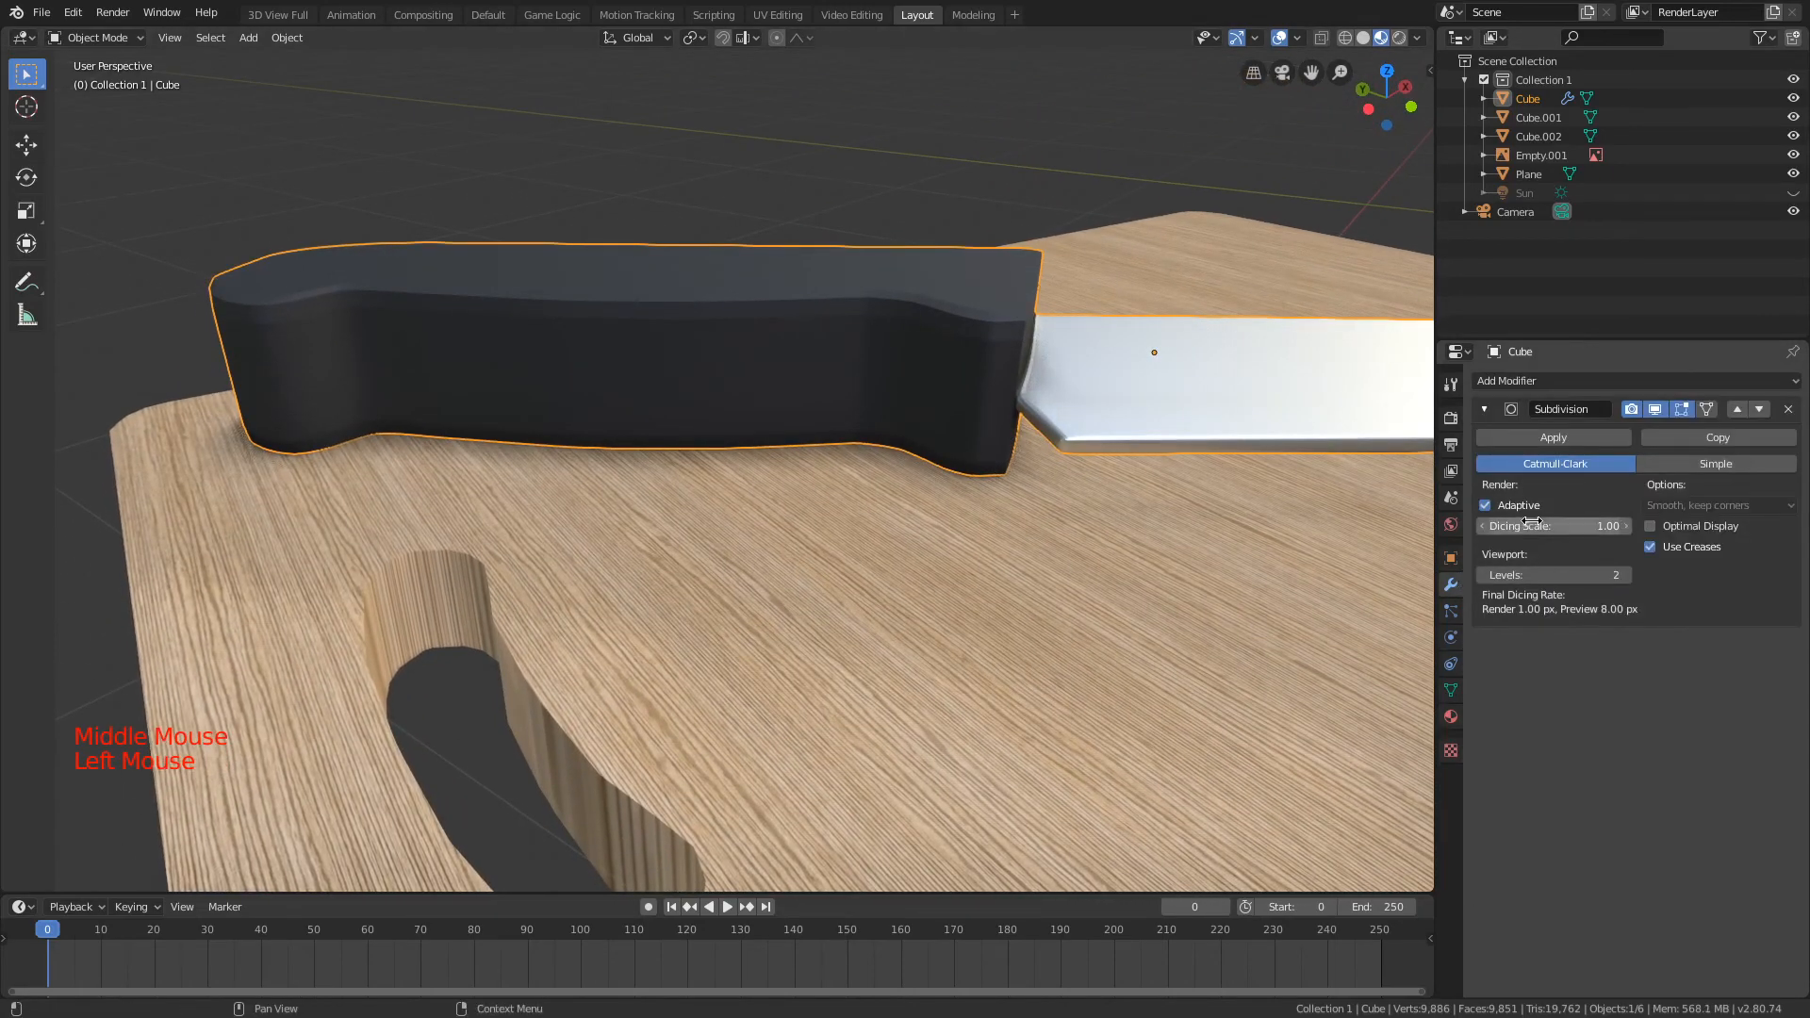
{"action": "left_click", "coordinate": [1506, 509]}
{"action": "left_click", "coordinate": [1506, 509]}
{"action": "left_click", "coordinate": [1505, 512]}
{"action": "left_click", "coordinate": [1505, 512]}
{"action": "left_click_drag", "start_coordinate": [1515, 574], "coordinate": [1623, 570]}
{"action": "left_click", "coordinate": [1610, 569]}
{"action": "left_click", "coordinate": [1626, 575]}
{"action": "middle_click_drag", "start_coordinate": [1201, 518], "coordinate": [1316, 546]}
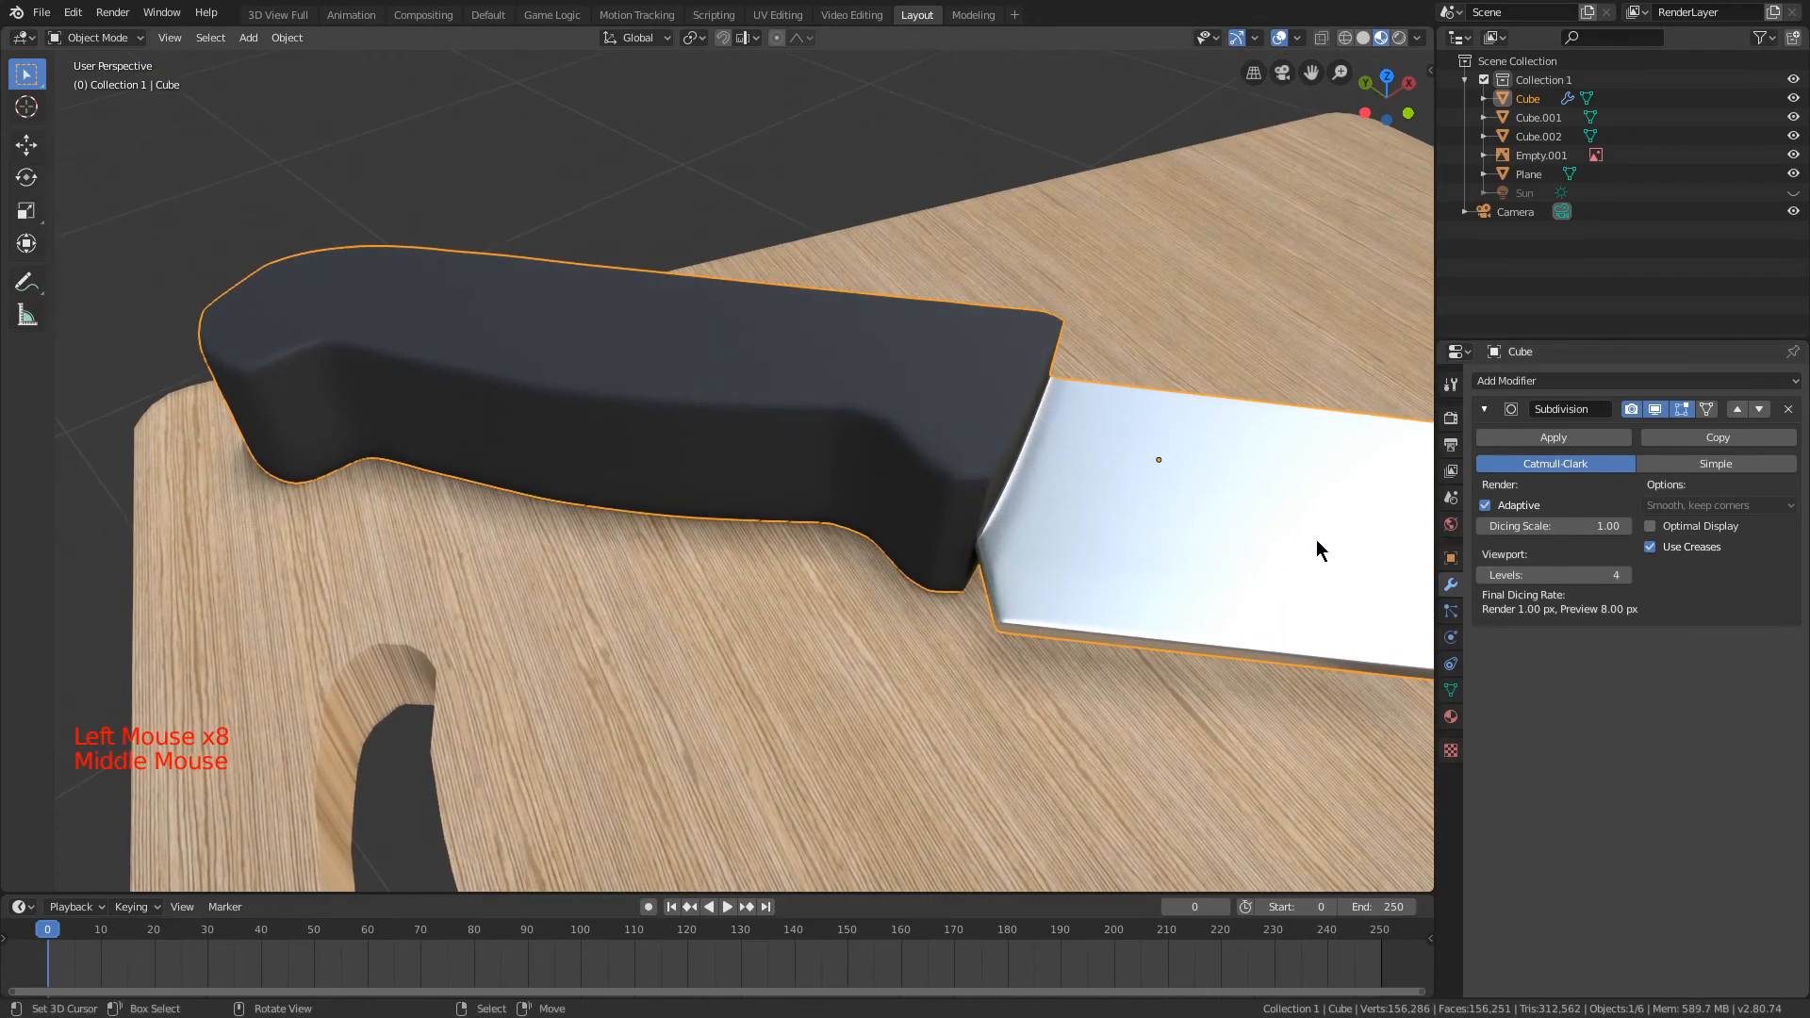
{"action": "left_click", "coordinate": [1485, 507]}
{"action": "left_click", "coordinate": [1487, 508]}
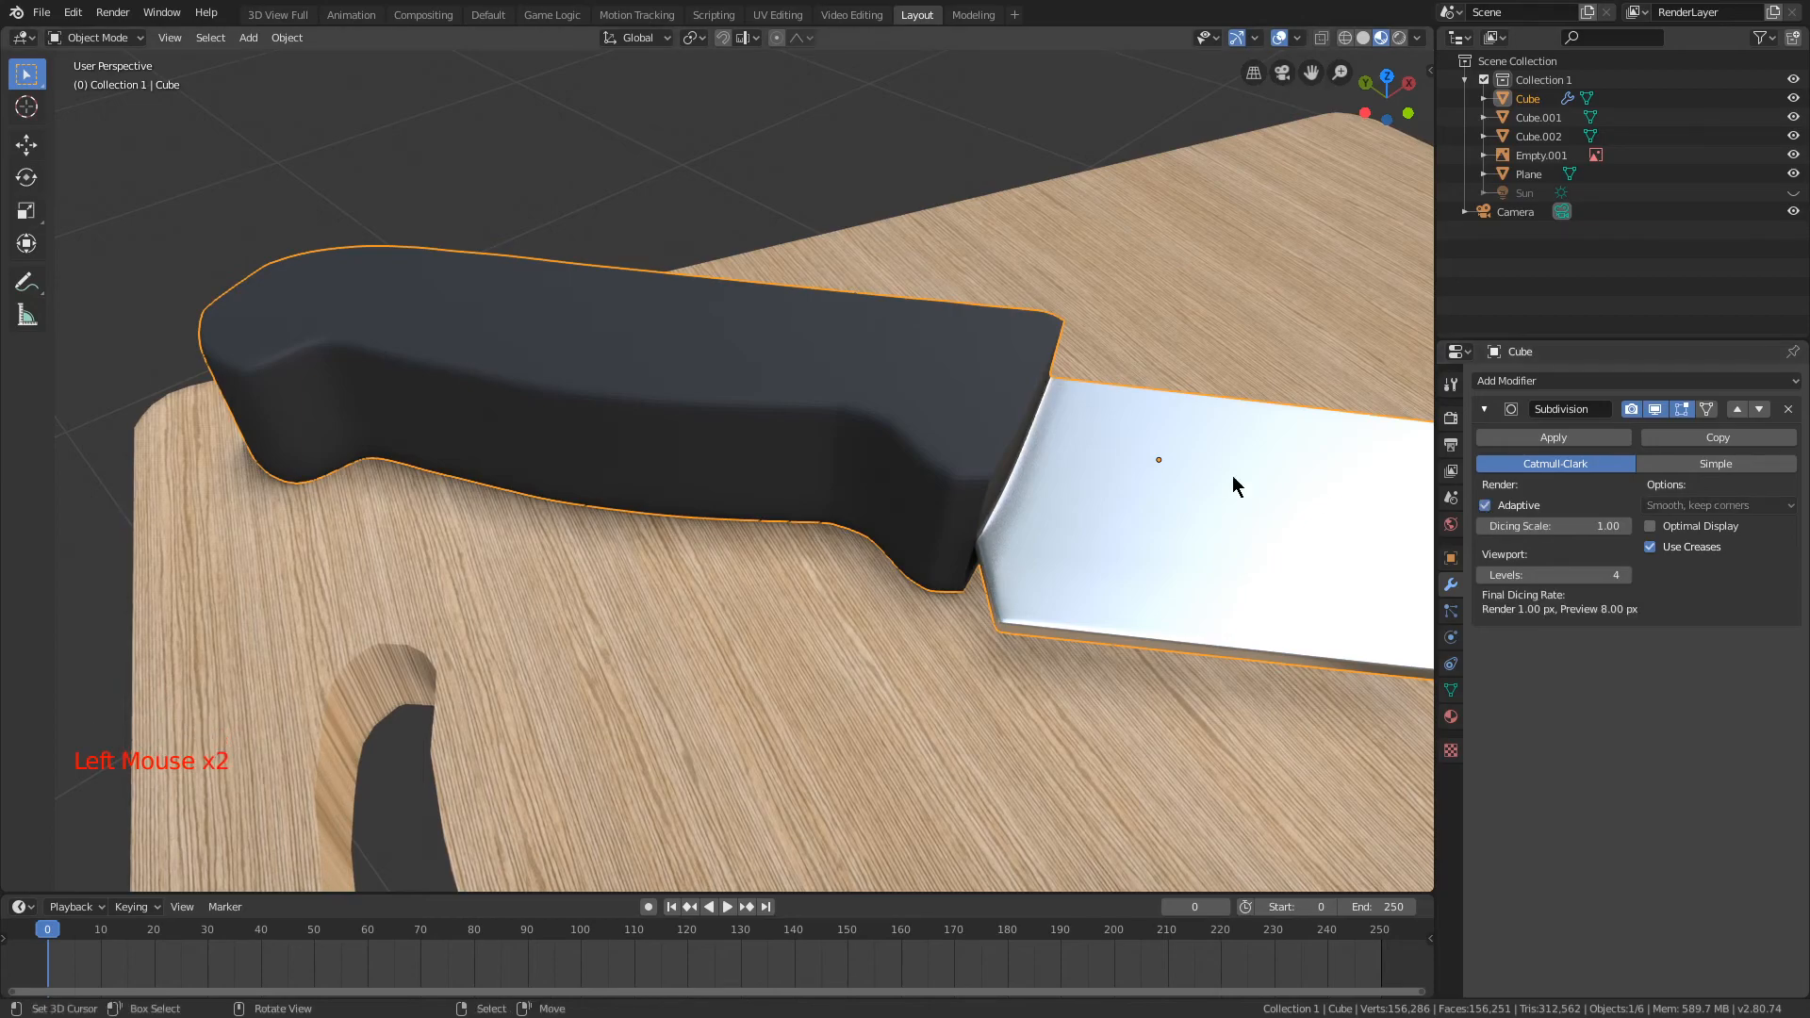
Step: Preview the knife and cutting board through the camera in rendered shading
{"action": "middle_click_drag", "start_coordinate": [1273, 483], "coordinate": [1065, 462]}
{"action": "key", "text": "KP_0"}
{"action": "key", "text": "z"}
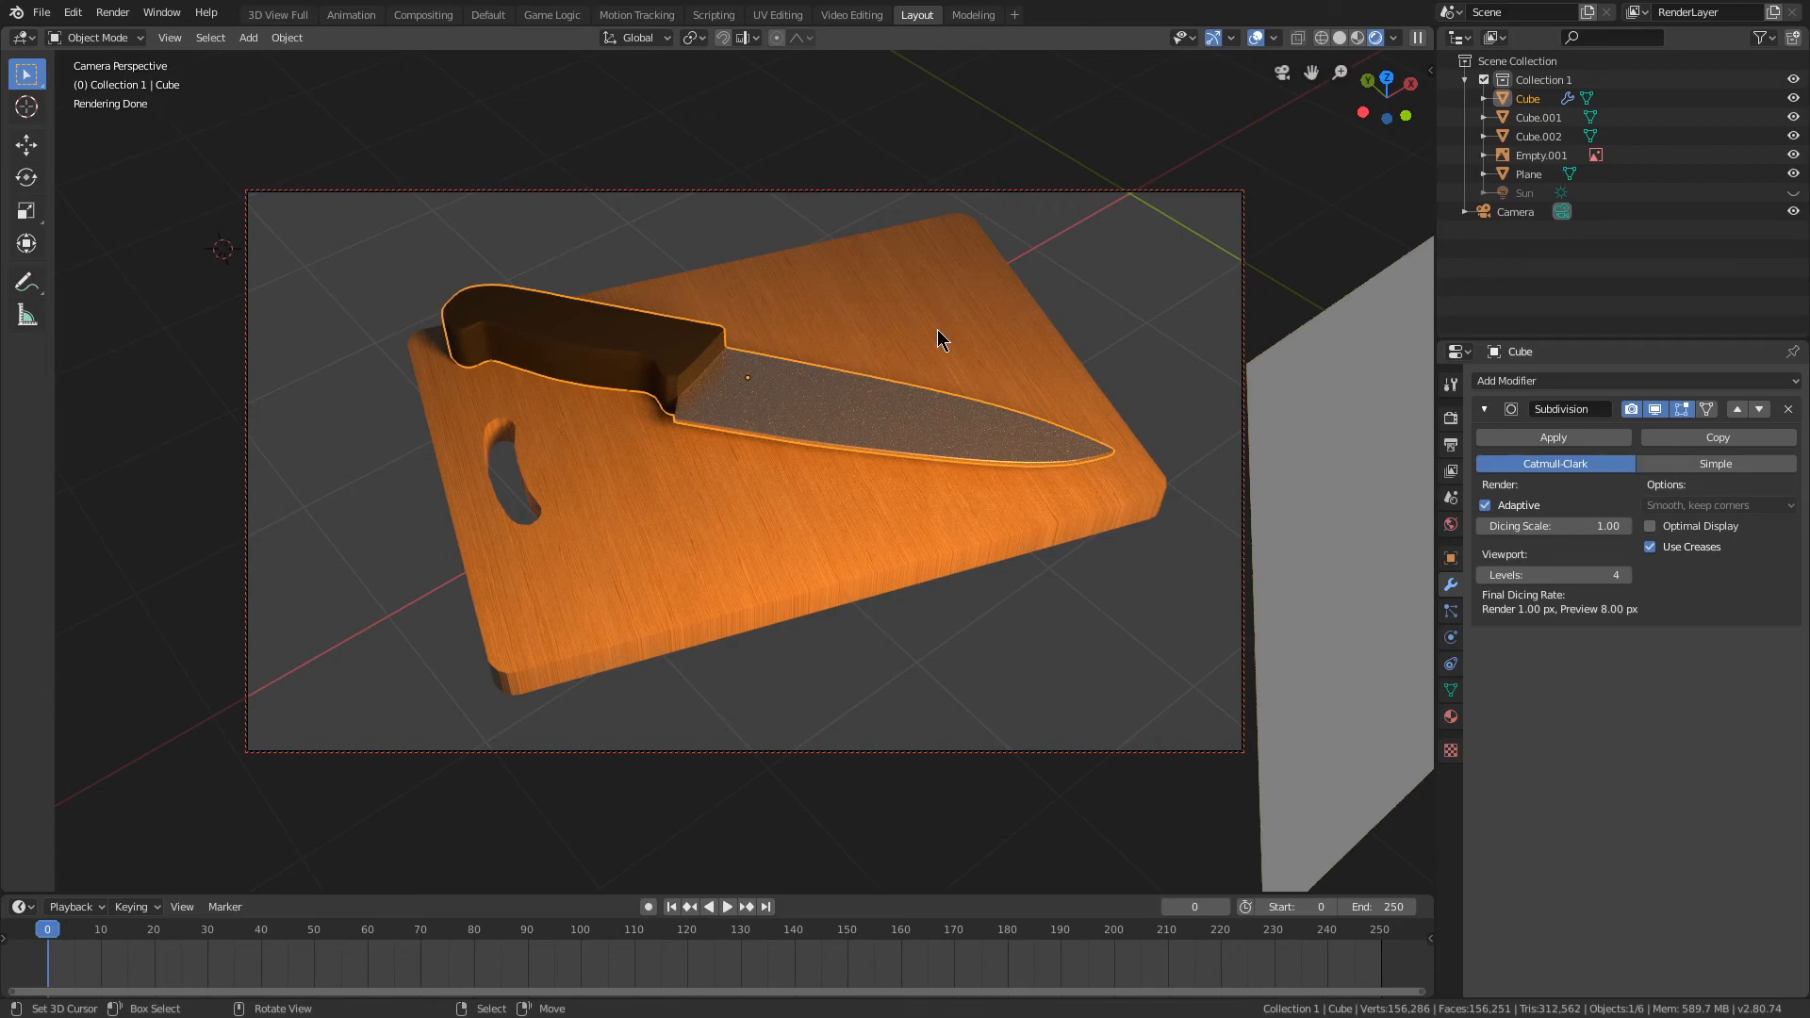
Step: Set the Cycles viewport samples to 0 from solid shading, and restart the rendered preview
{"action": "key", "text": "z"}
{"action": "left_click", "coordinate": [1145, 355]}
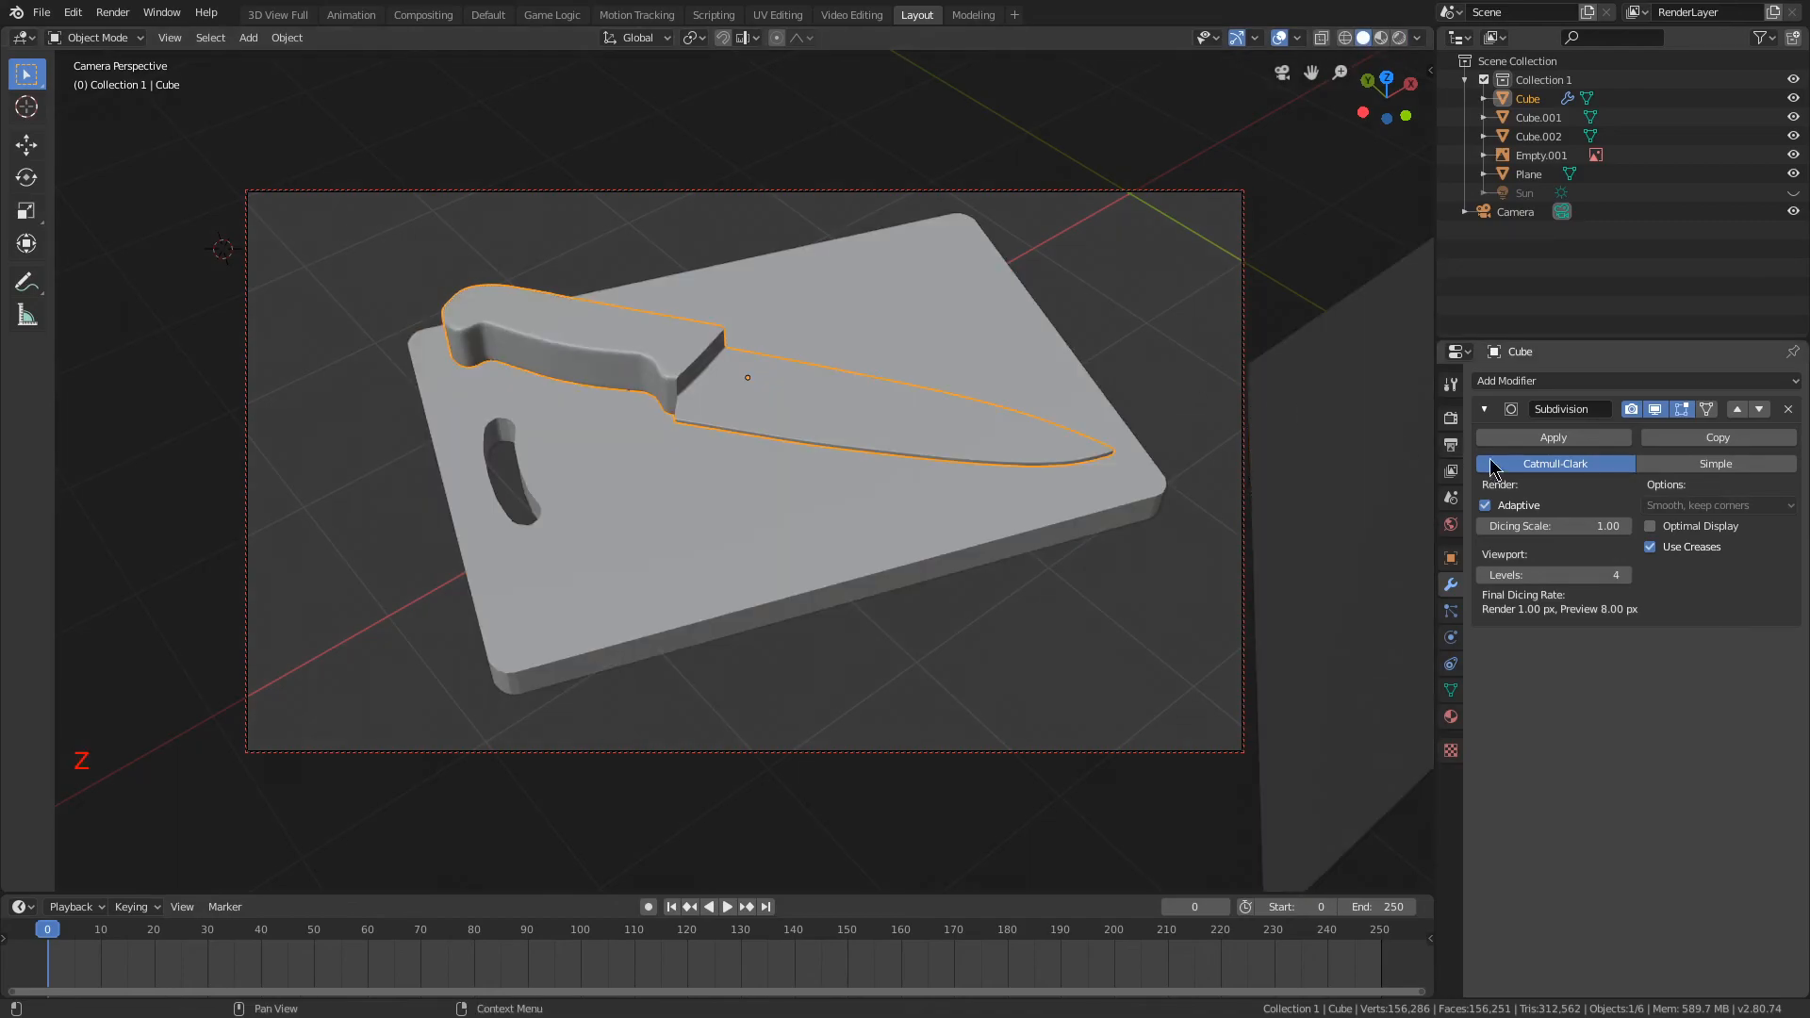
{"action": "left_click", "coordinate": [1452, 420]}
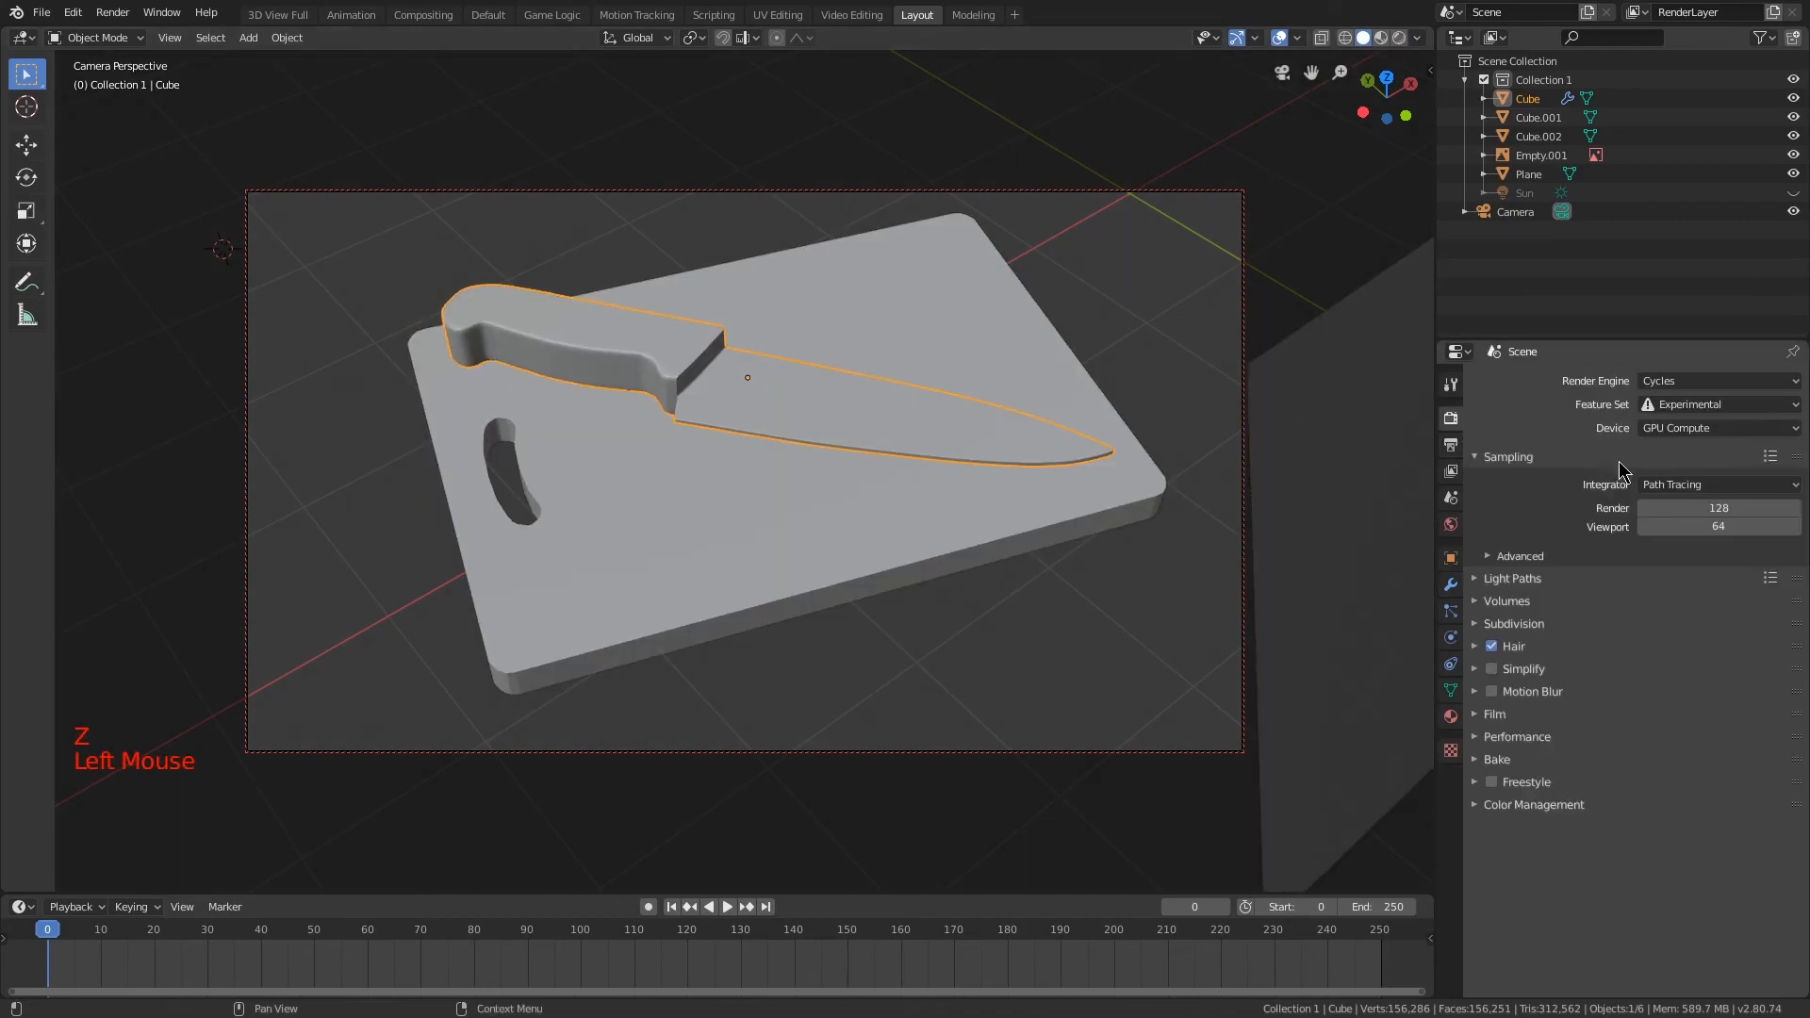
{"action": "left_click", "coordinate": [1690, 510]}
{"action": "left_click", "coordinate": [1665, 528]}
{"action": "left_click", "coordinate": [1665, 528]}
{"action": "type", "text": "-"}
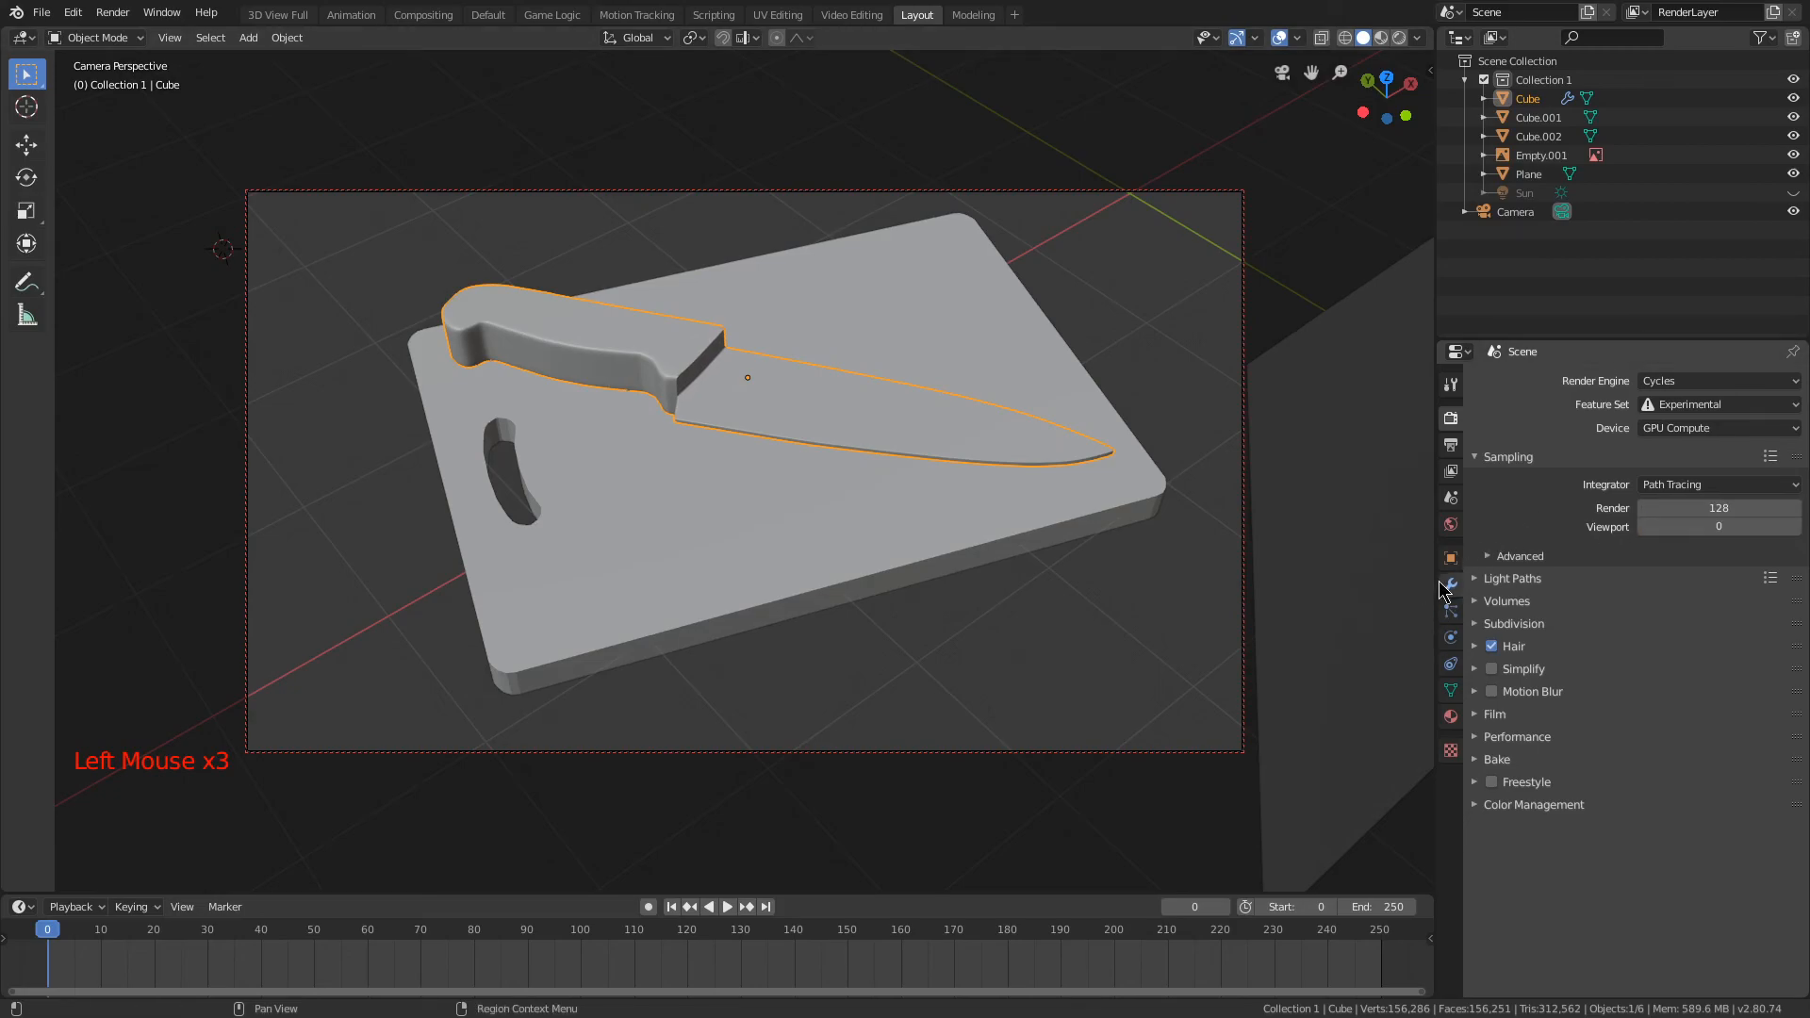
{"action": "left_click", "coordinate": [1451, 584]}
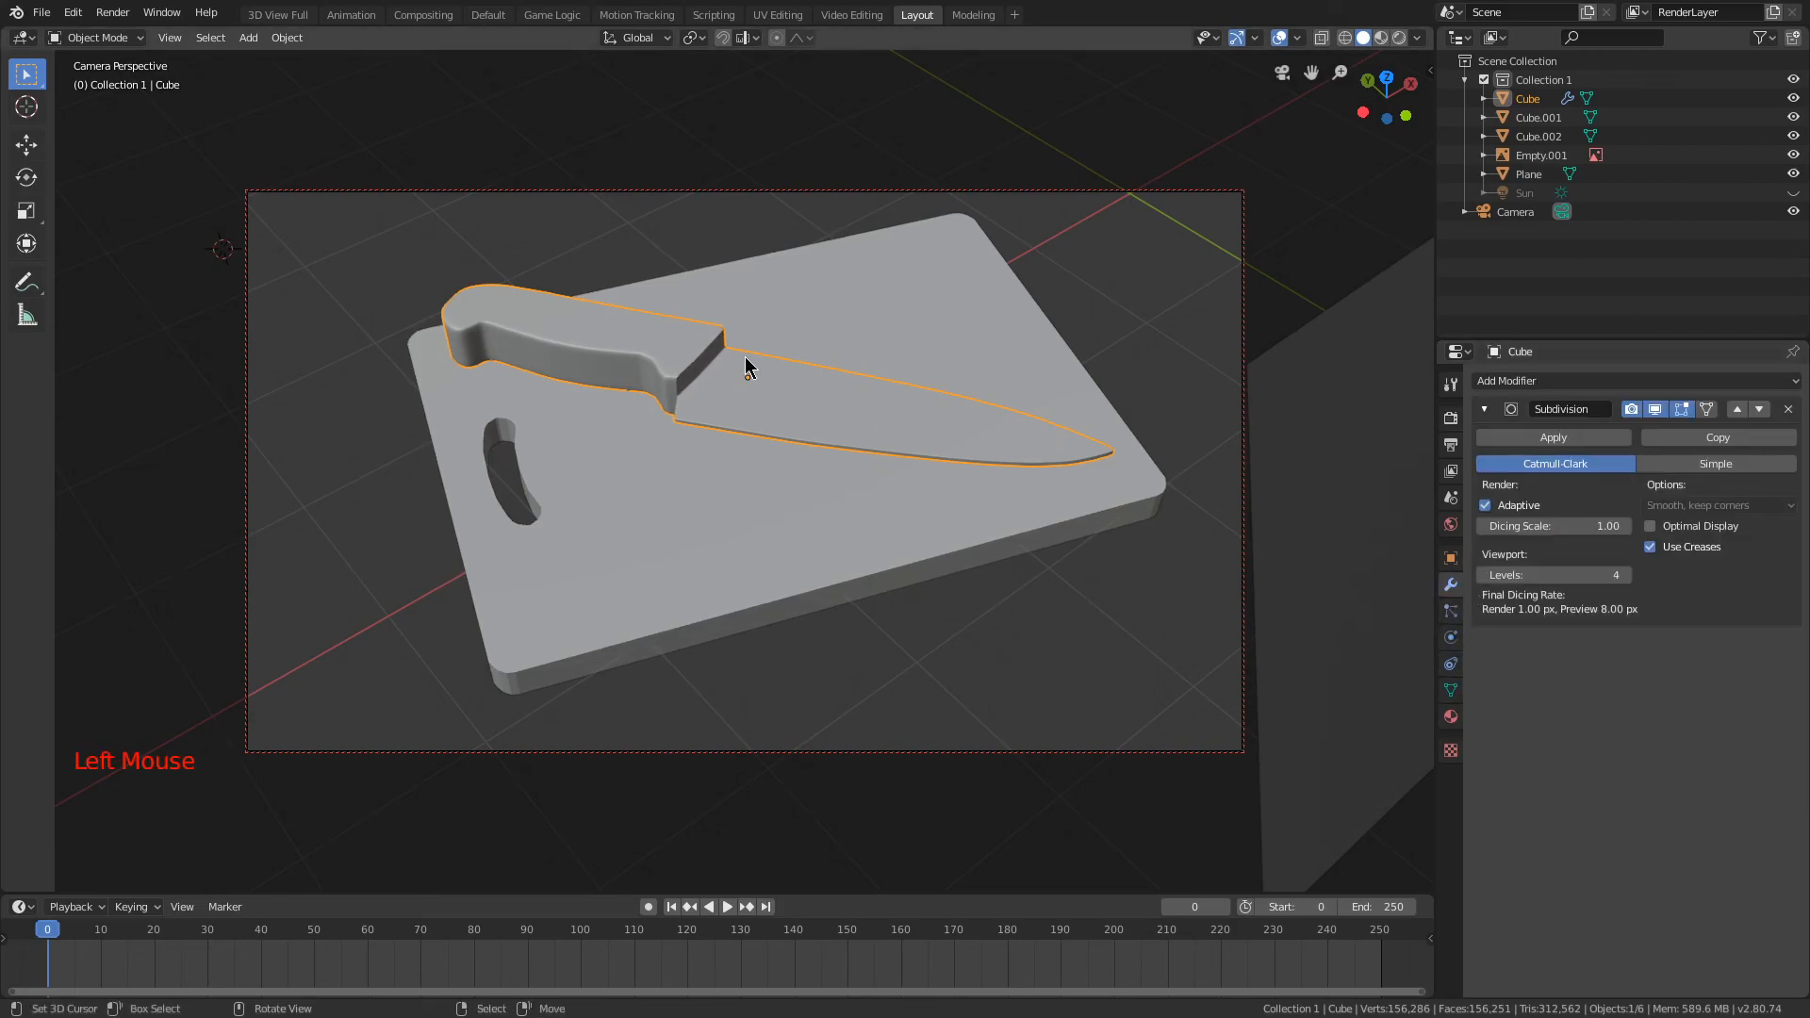
{"action": "key", "text": "z"}
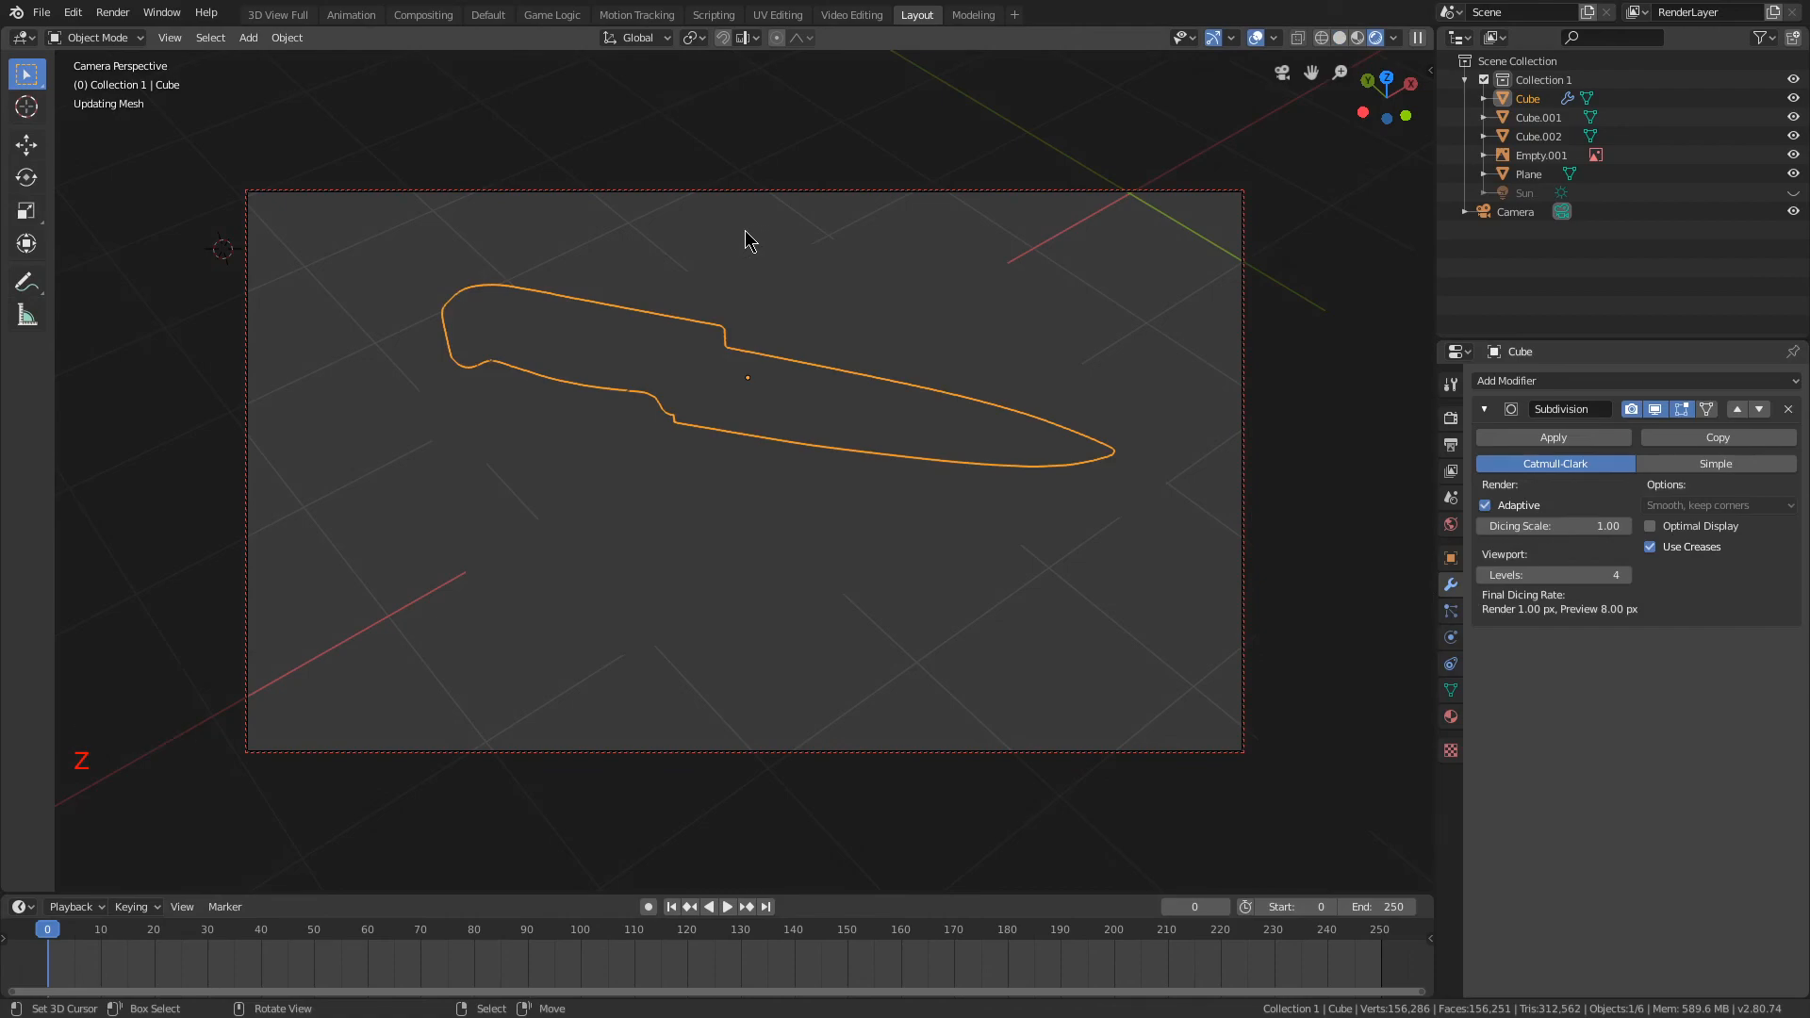